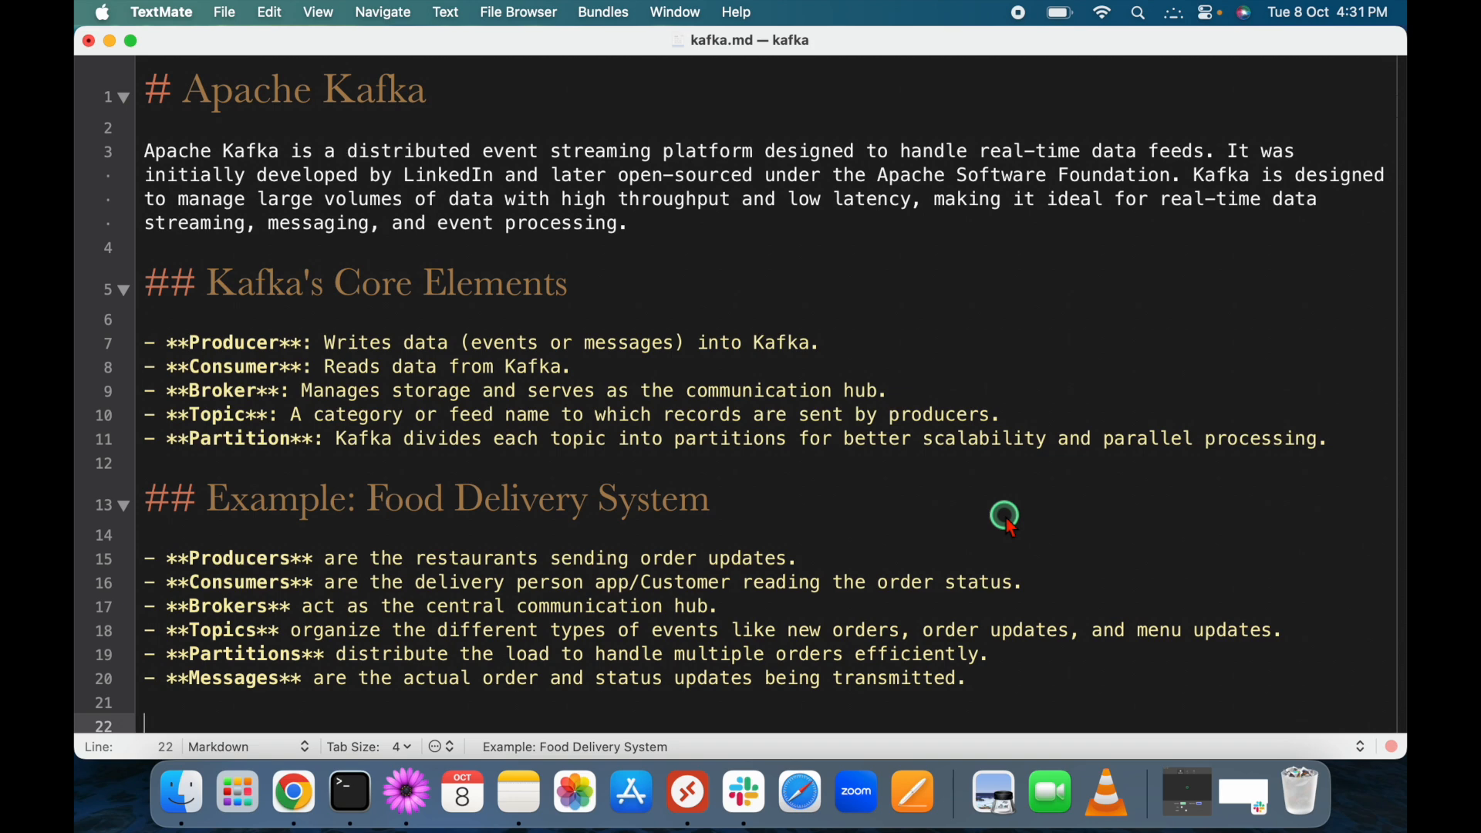
# Go over the Producer, Consumer, Broker and Topic definitions in kafka.md.
pyautogui.click(248, 347)
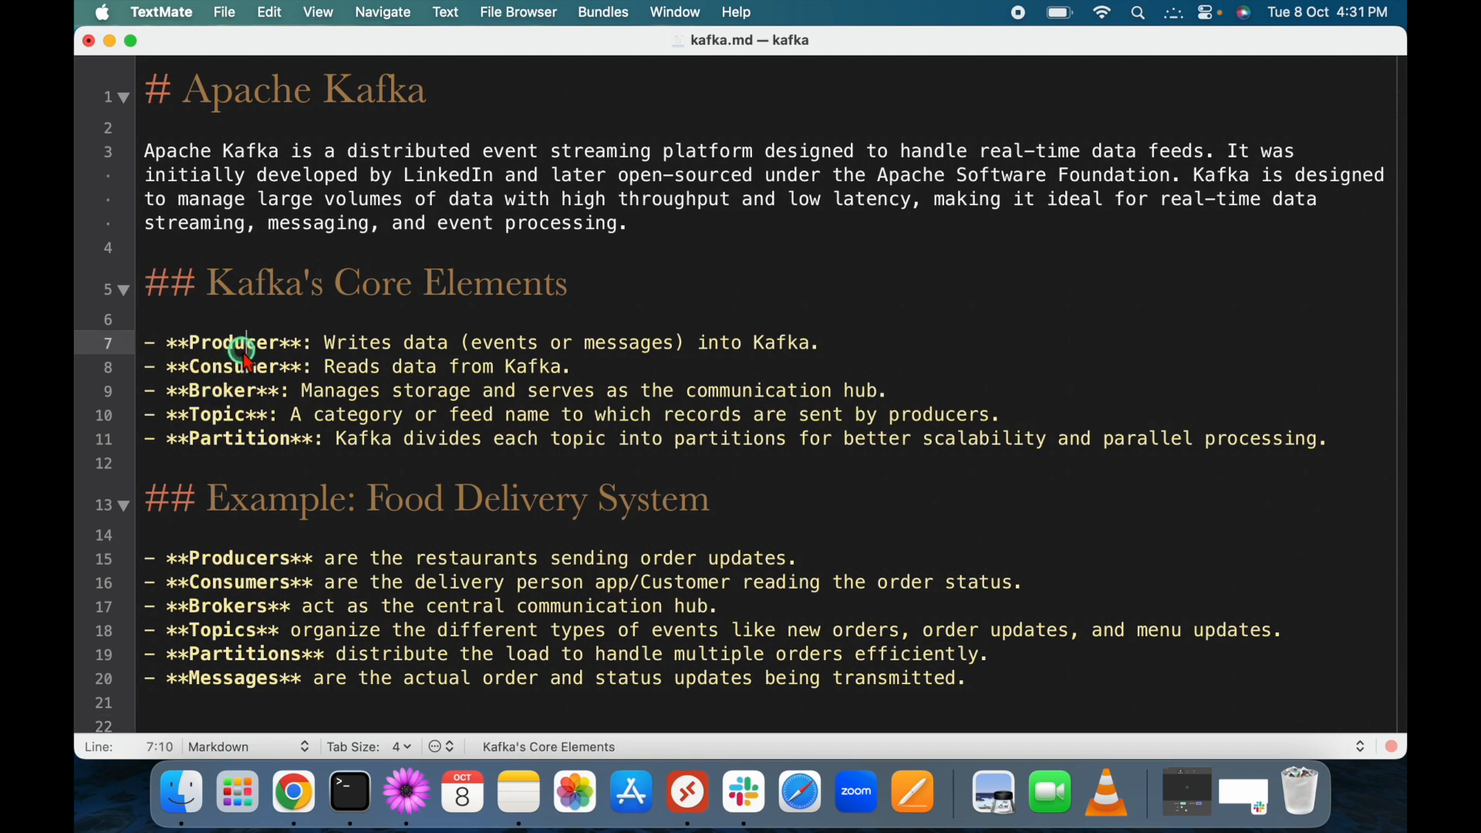
pyautogui.click(243, 378)
pyautogui.click(627, 376)
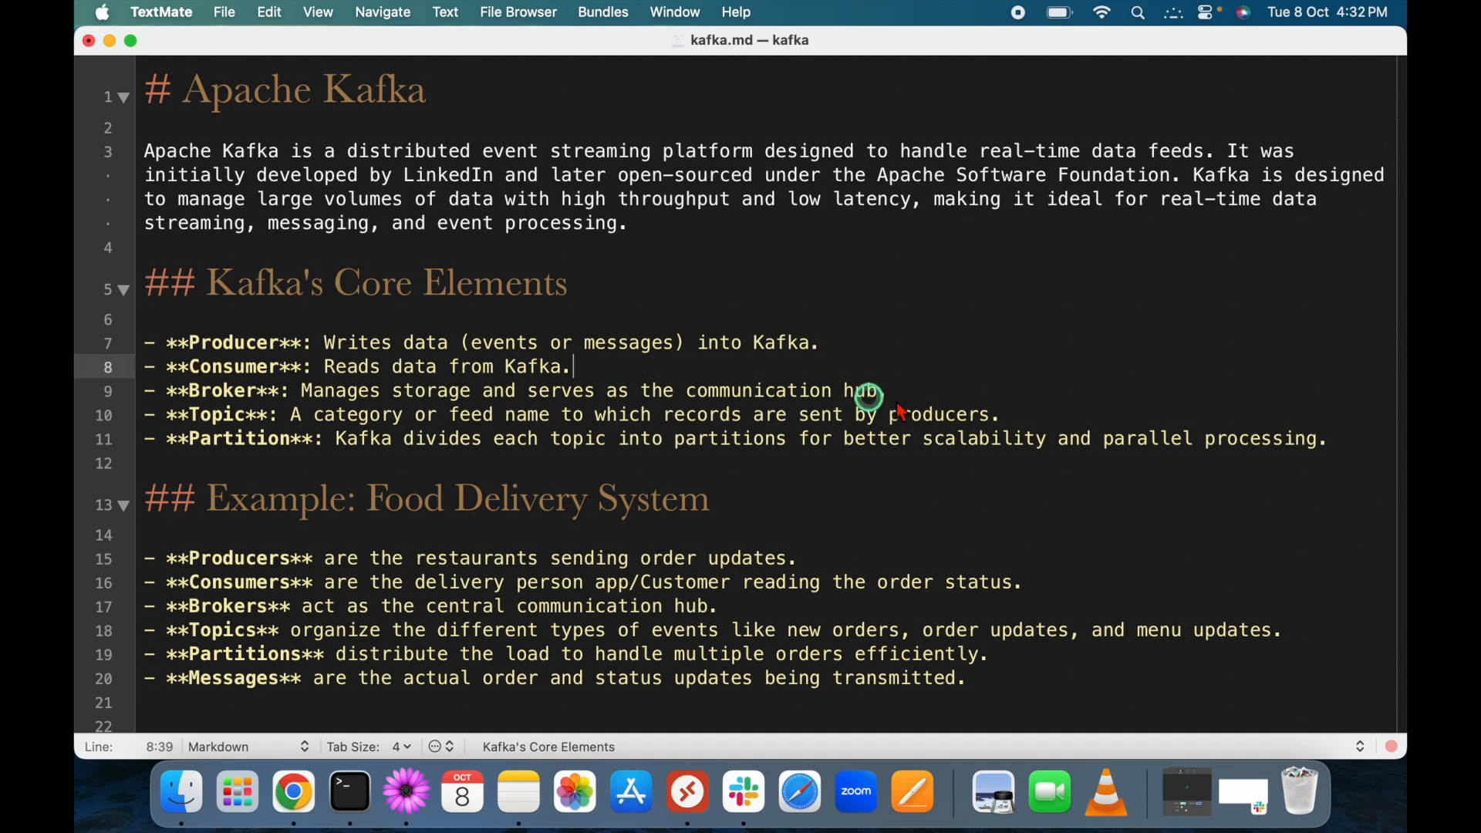
pyautogui.moveTo(1006, 414); pyautogui.dragTo(104, 349)
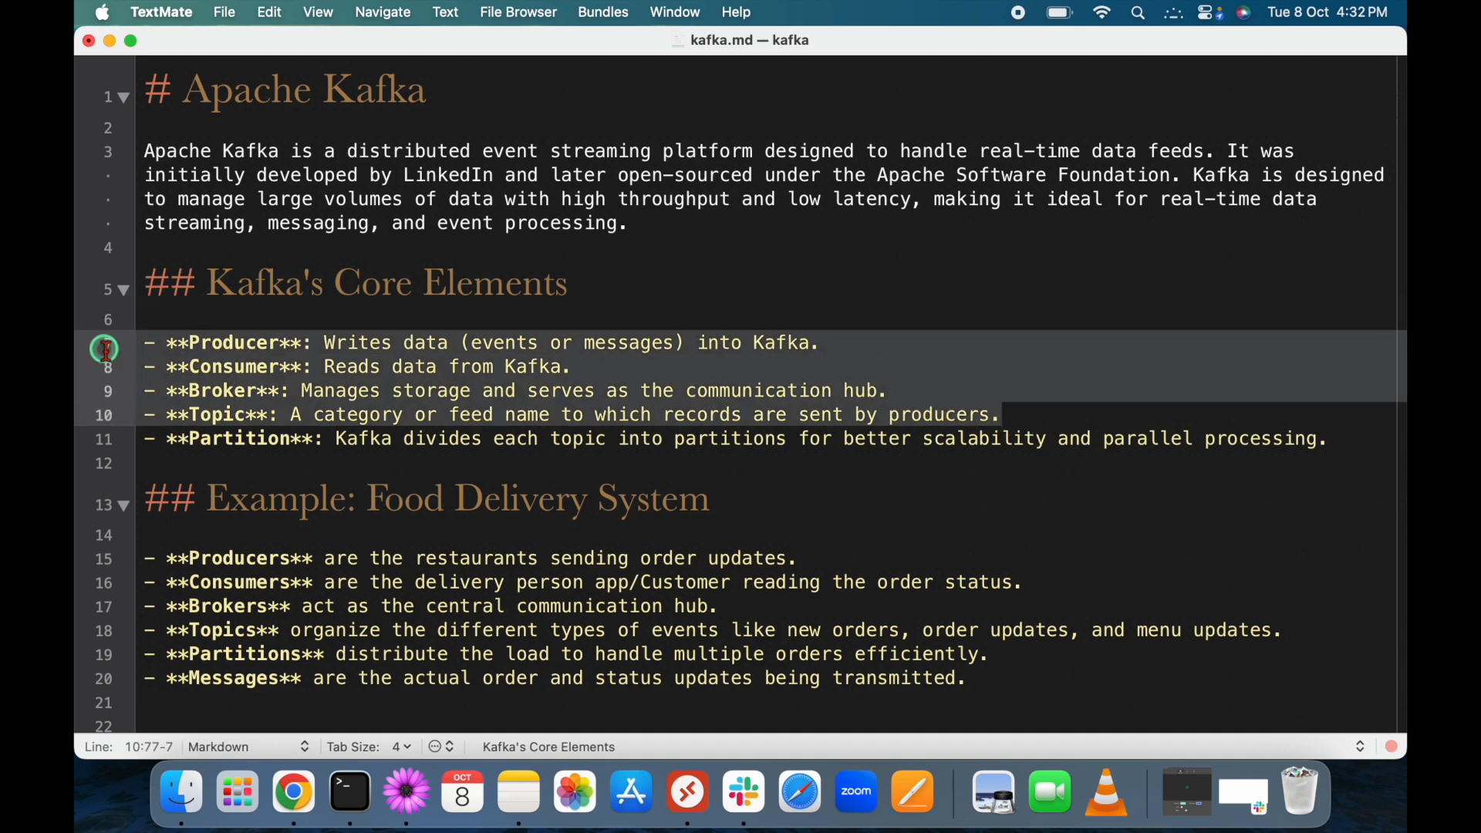
pyautogui.click(324, 463)
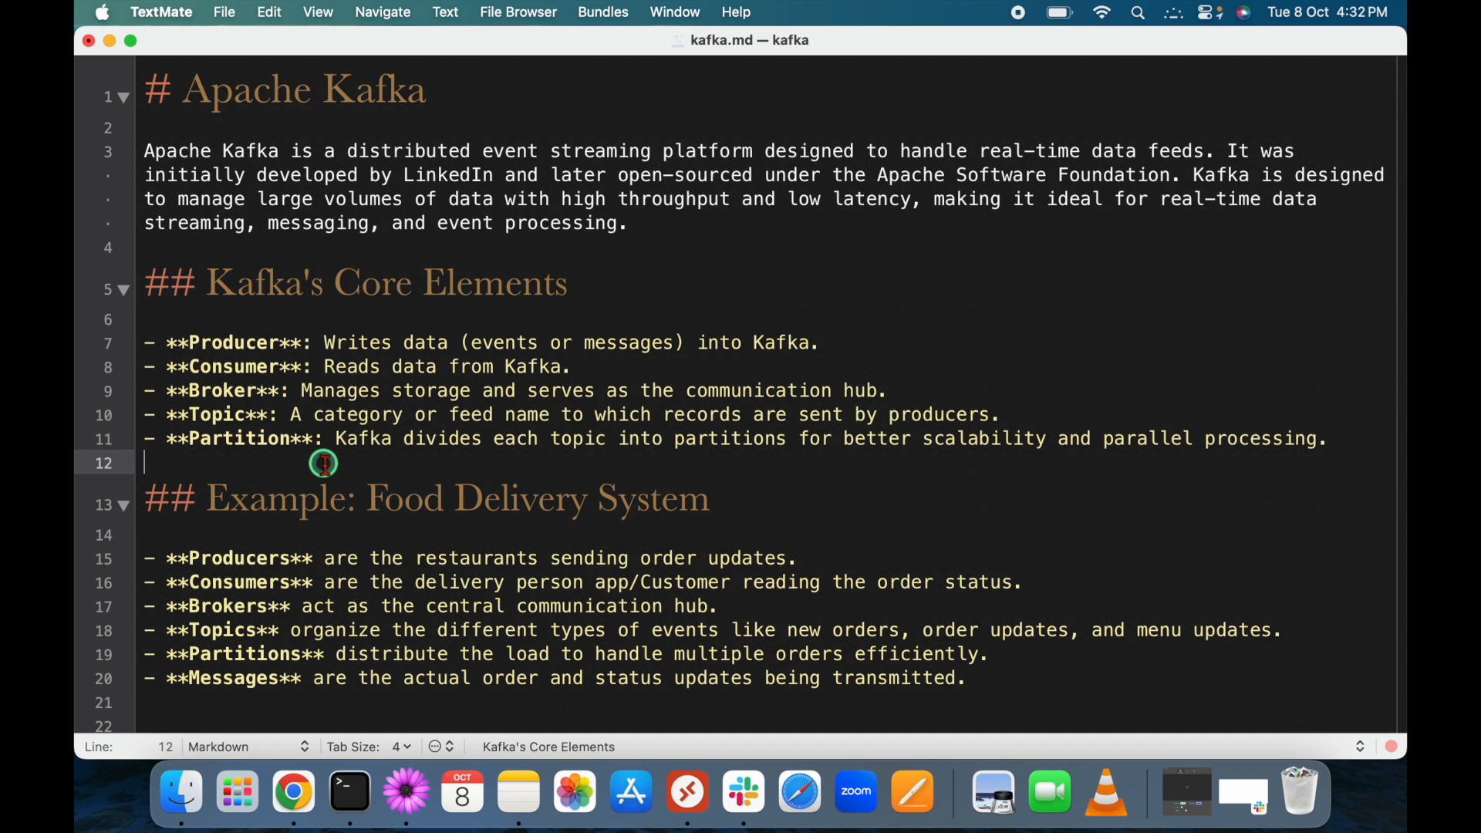
pyautogui.click(362, 496)
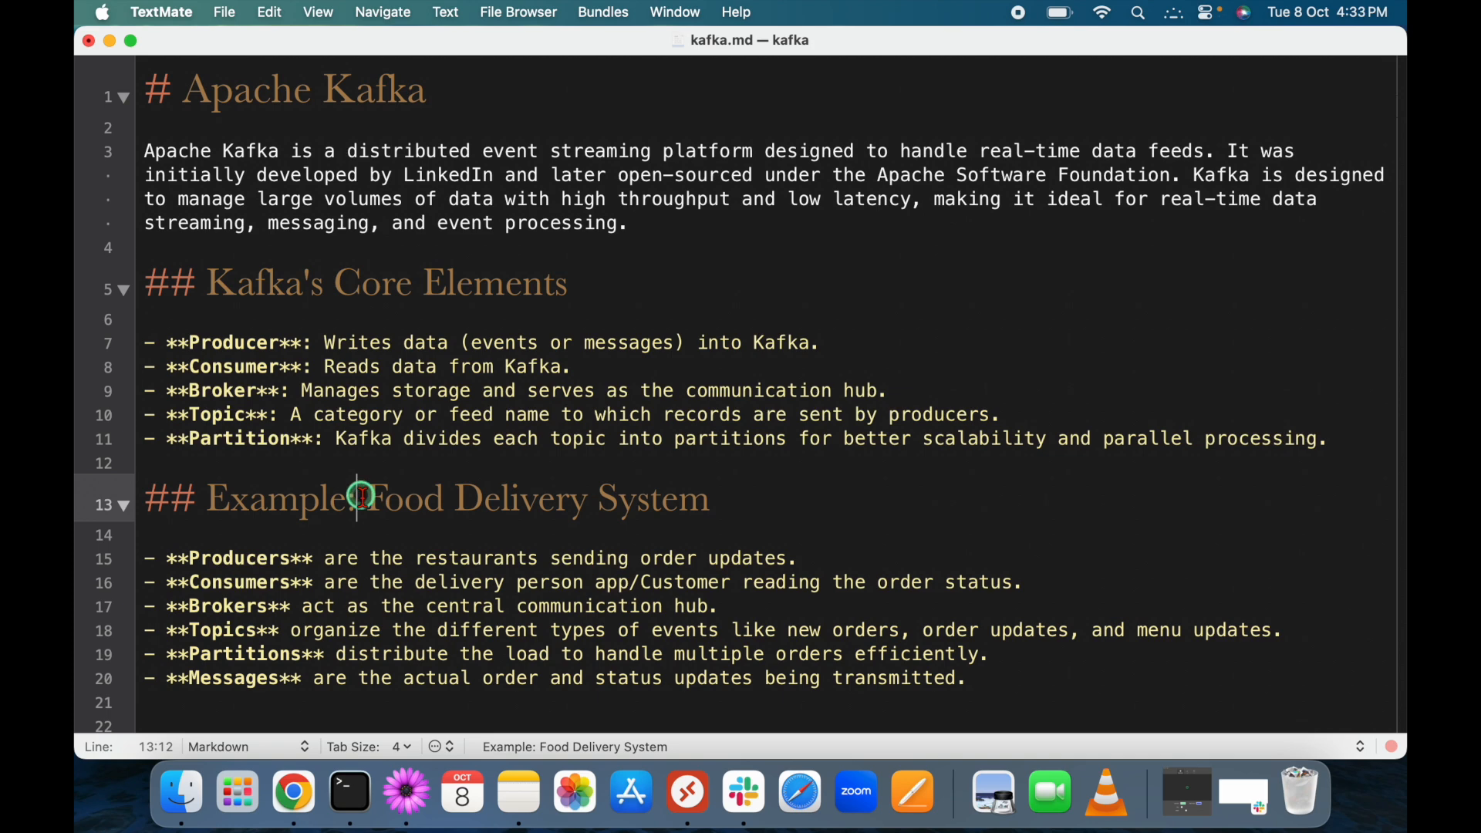
# Review the food delivery example's Producers bullets, return to the top, and switch to the AWS console.
pyautogui.scroll(-3, 397, 520)
pyautogui.moveTo(168, 582); pyautogui.dragTo(144, 429)
pyautogui.click(188, 609)
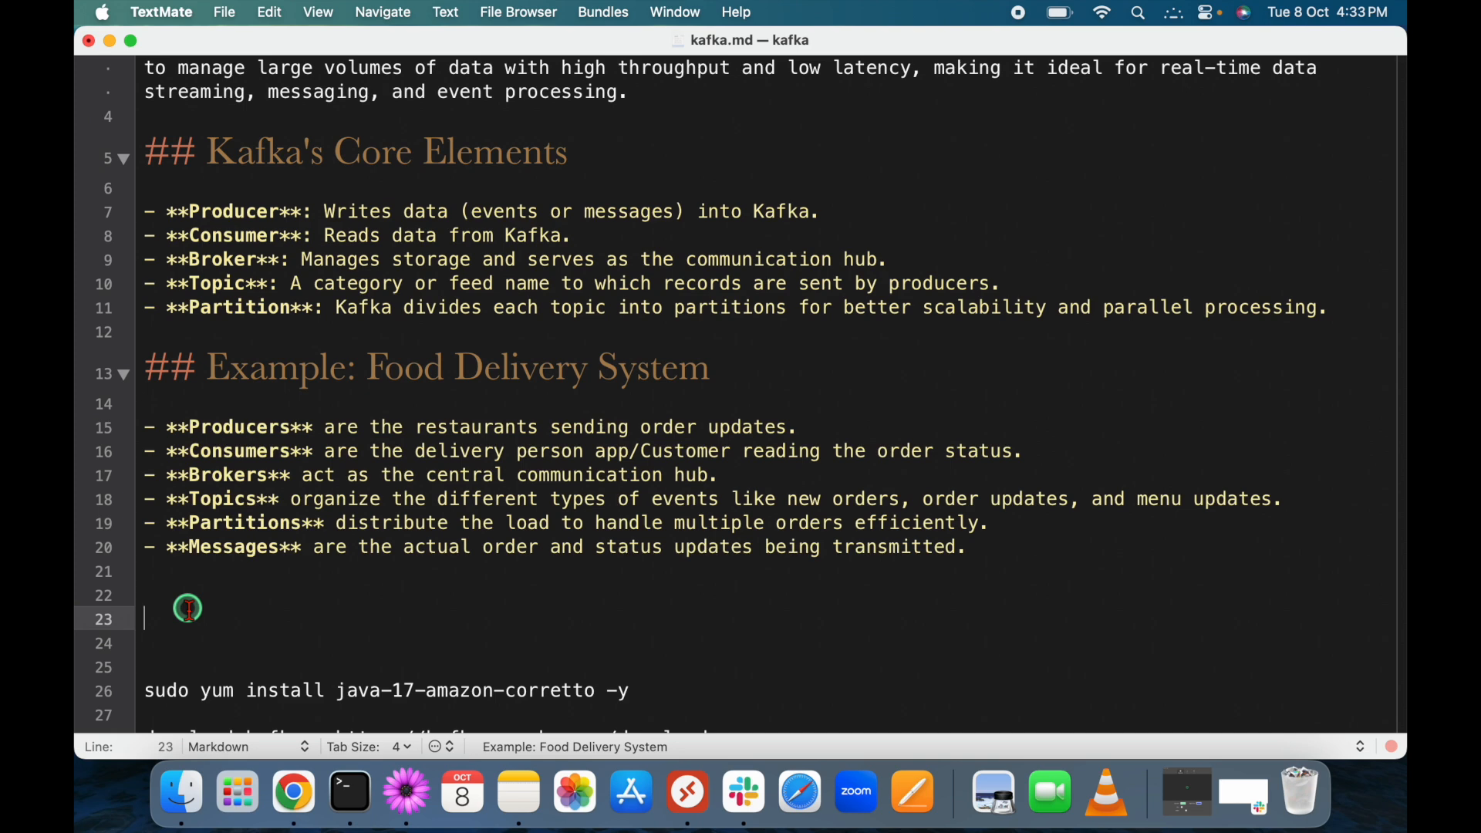
pyautogui.doubleClick(260, 424)
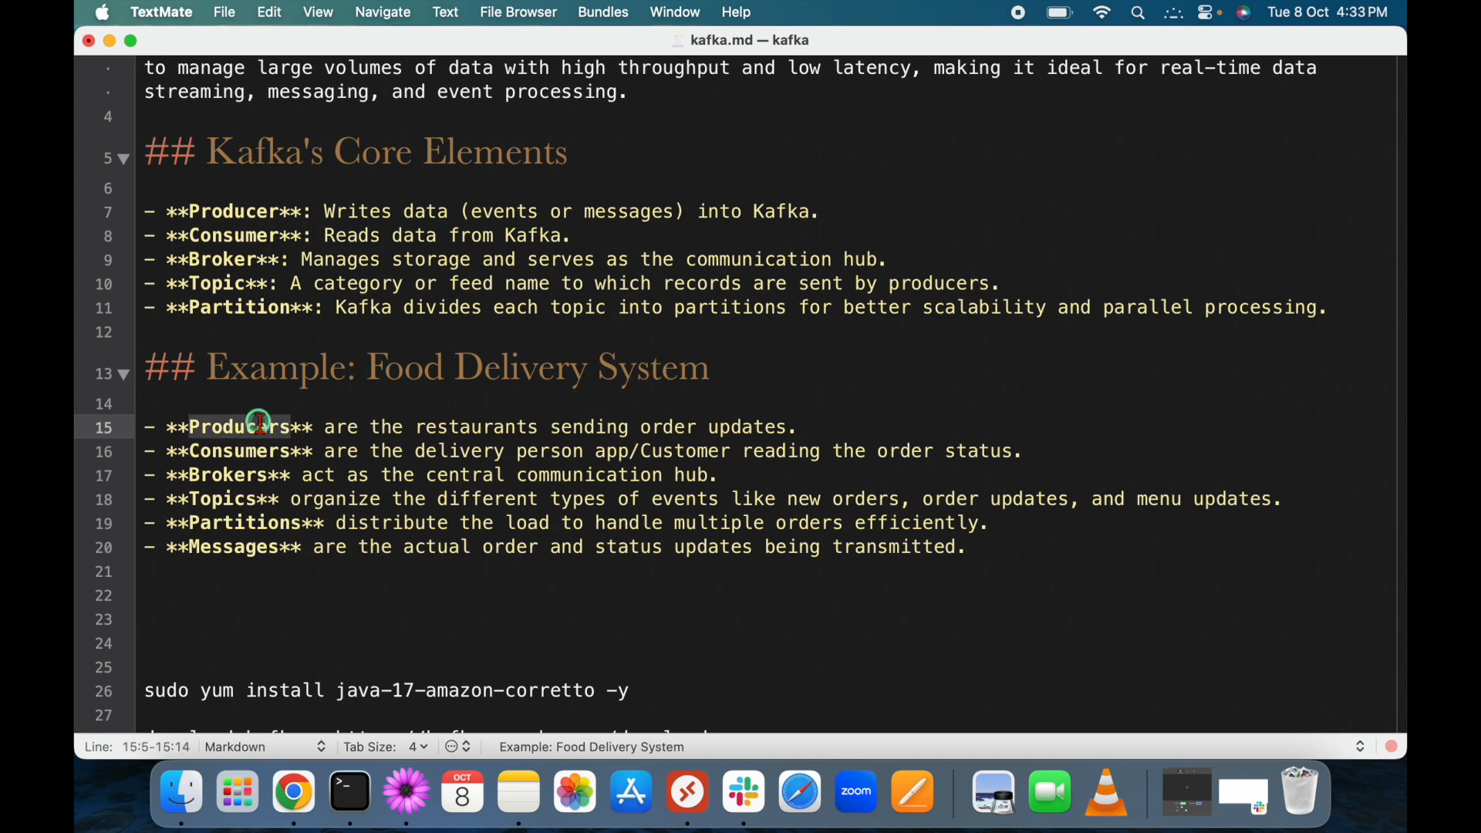
pyautogui.click(810, 427)
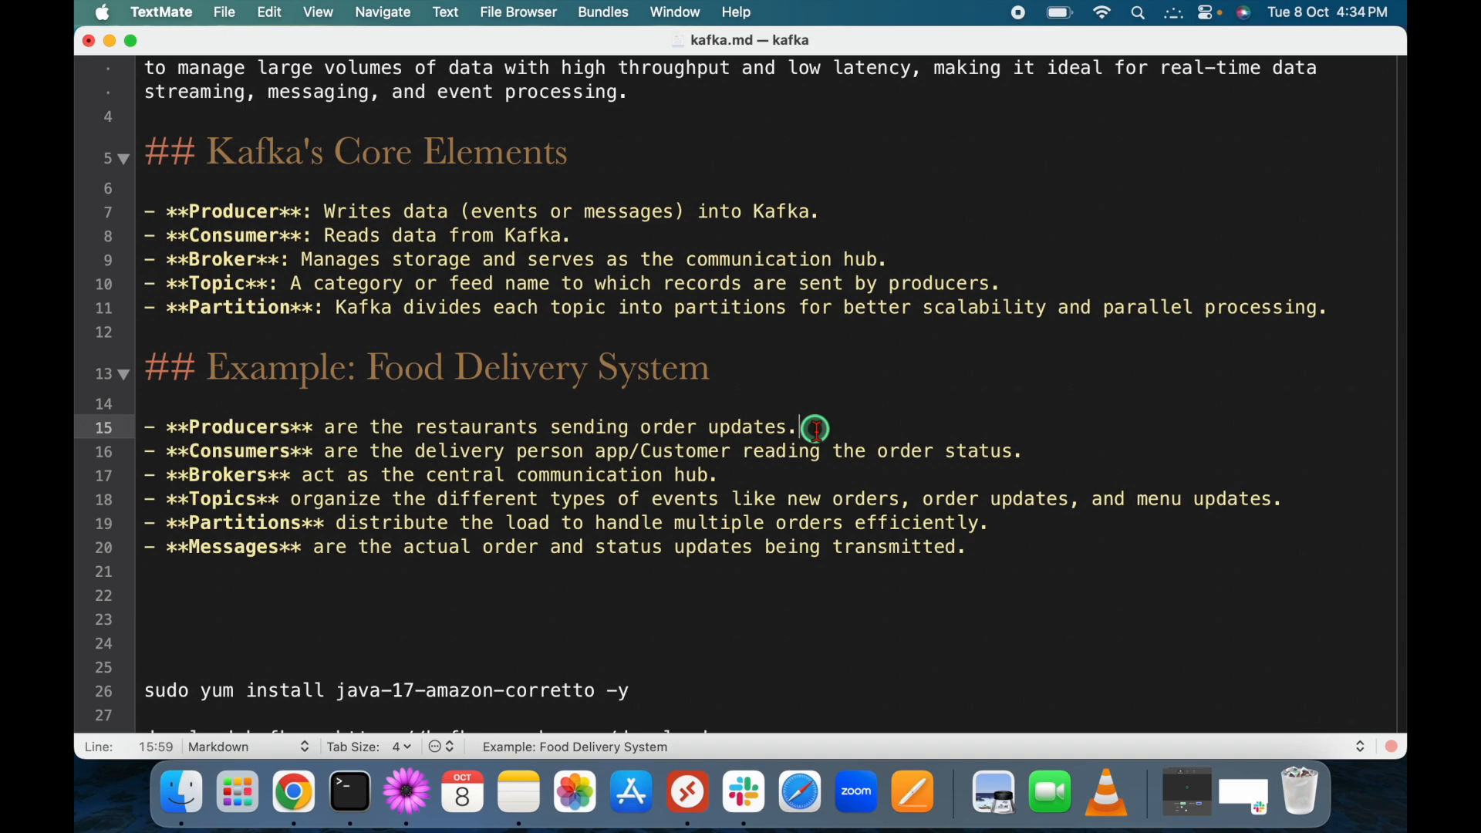
pyautogui.click(544, 617)
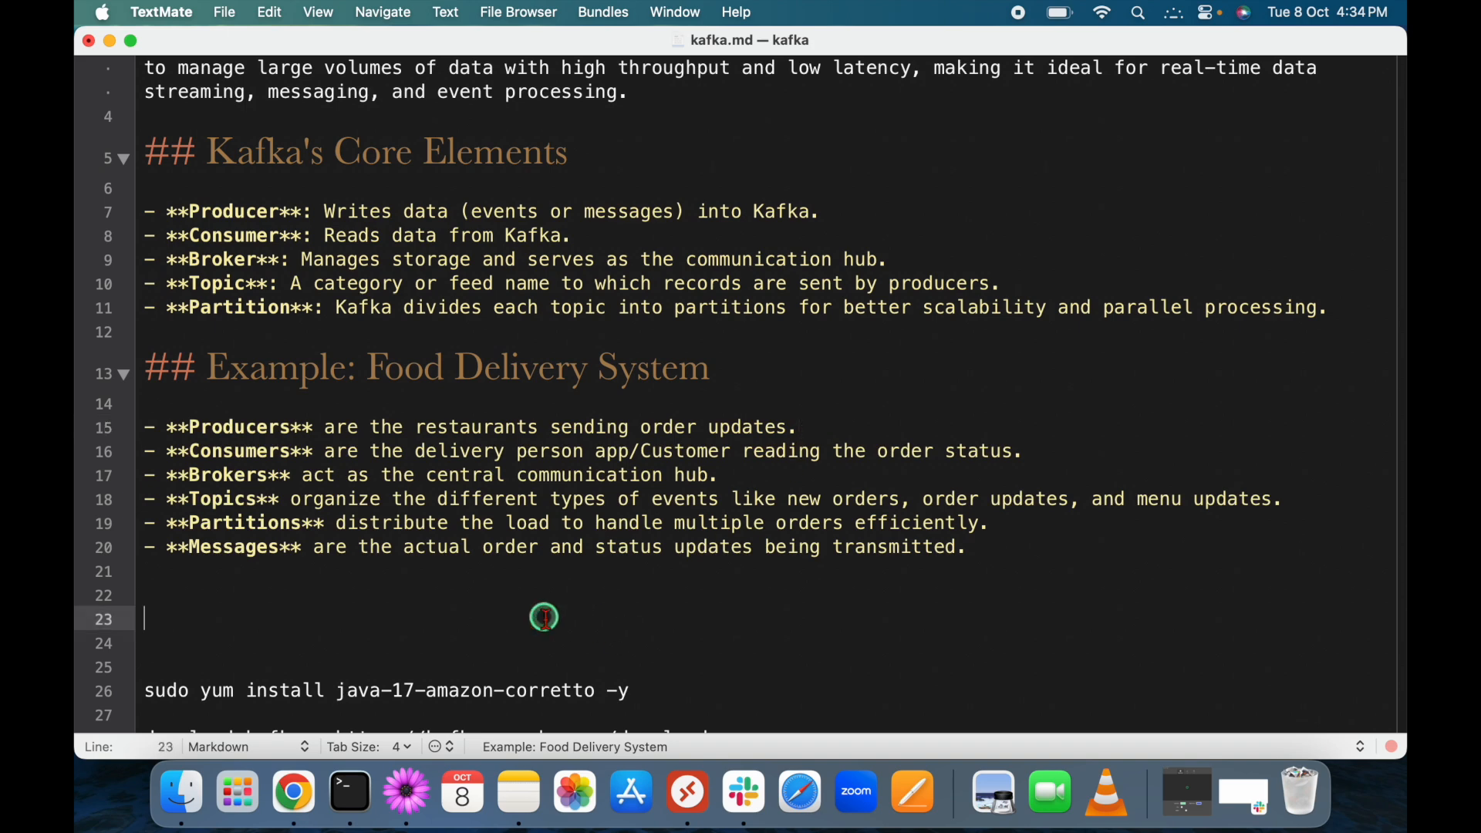
pyautogui.scroll(2, 545, 613)
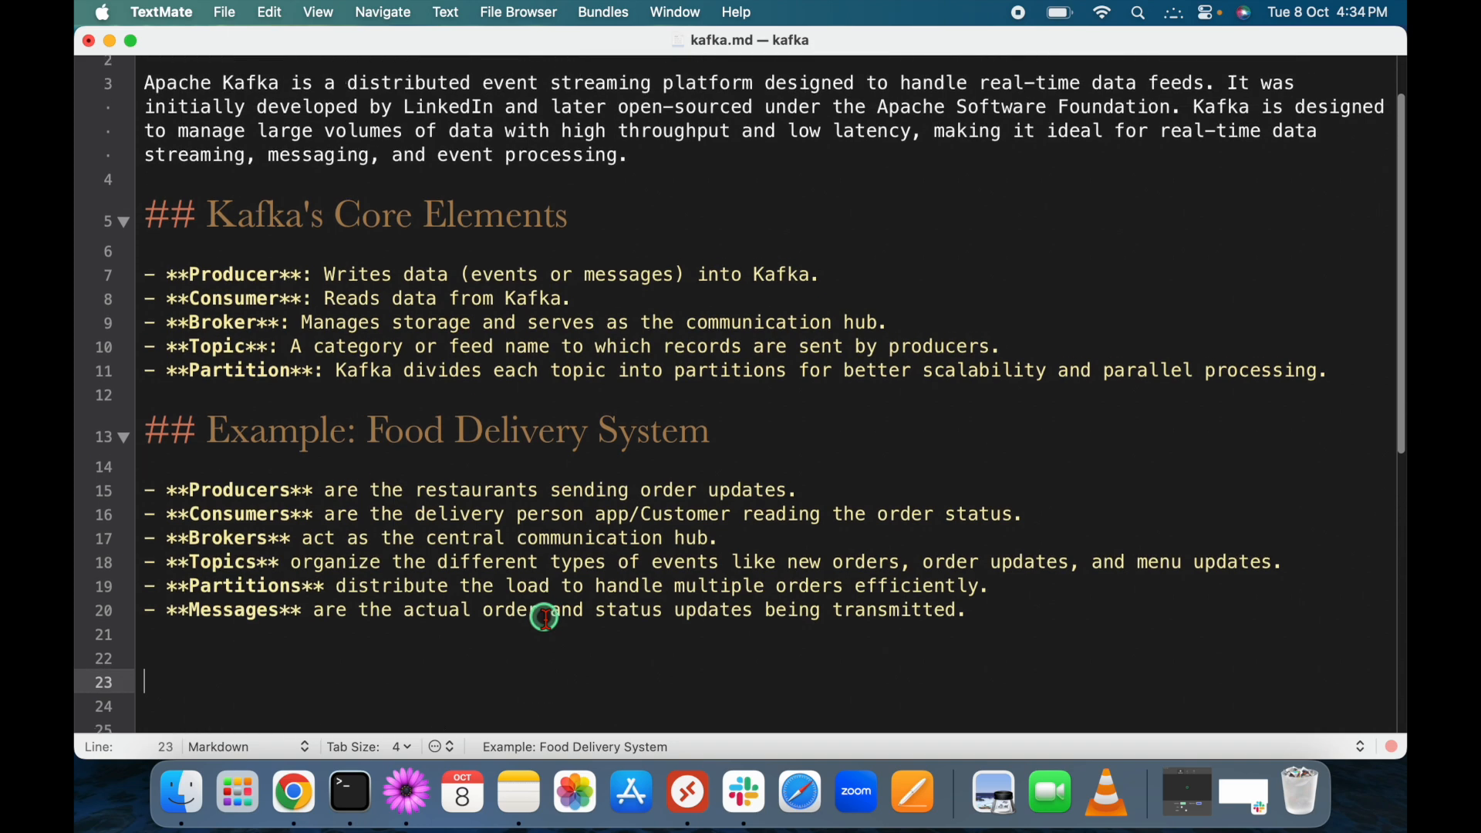
pyautogui.scroll(3, 281, 216)
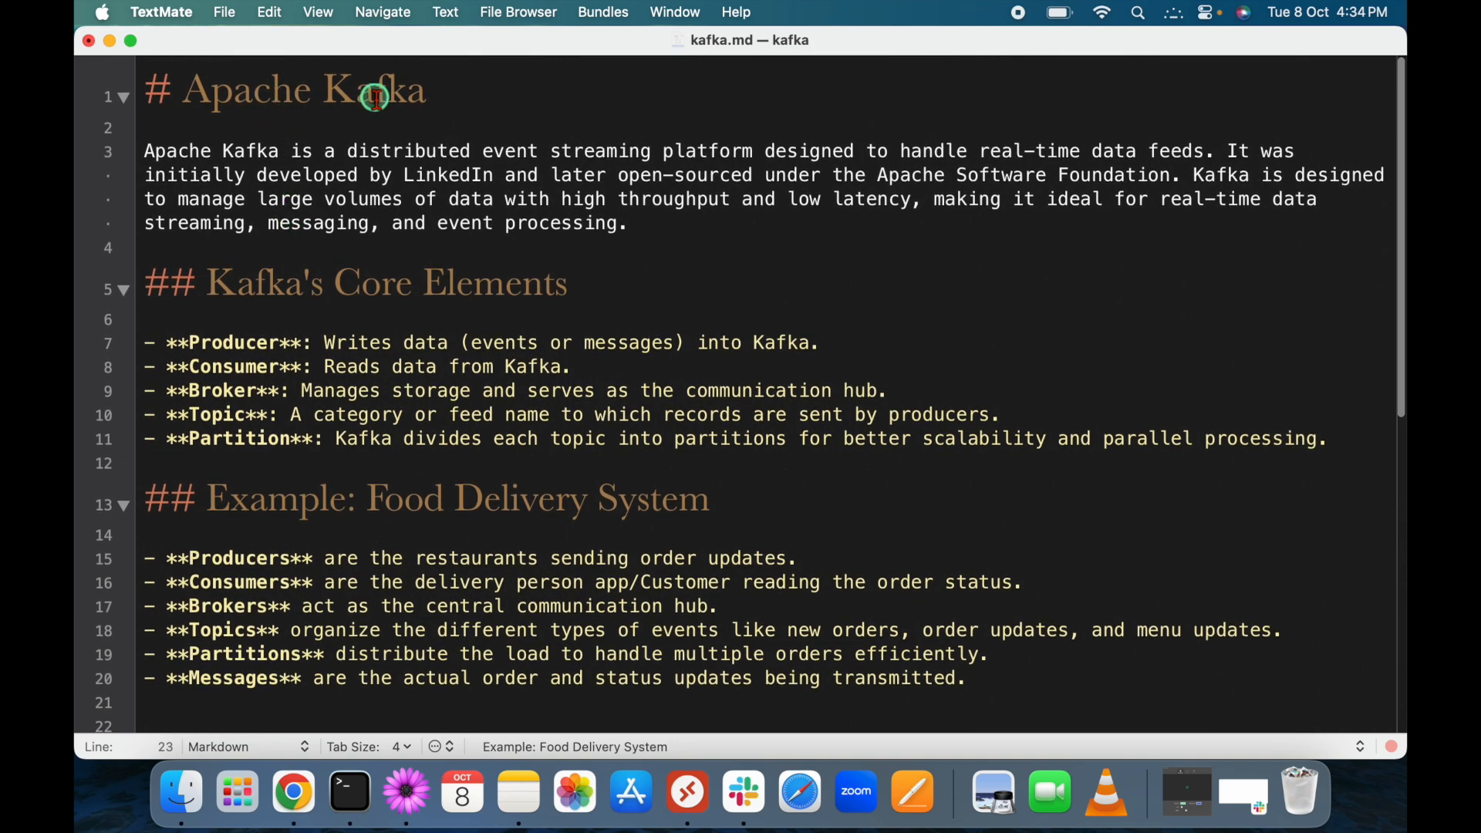
pyautogui.click(448, 105)
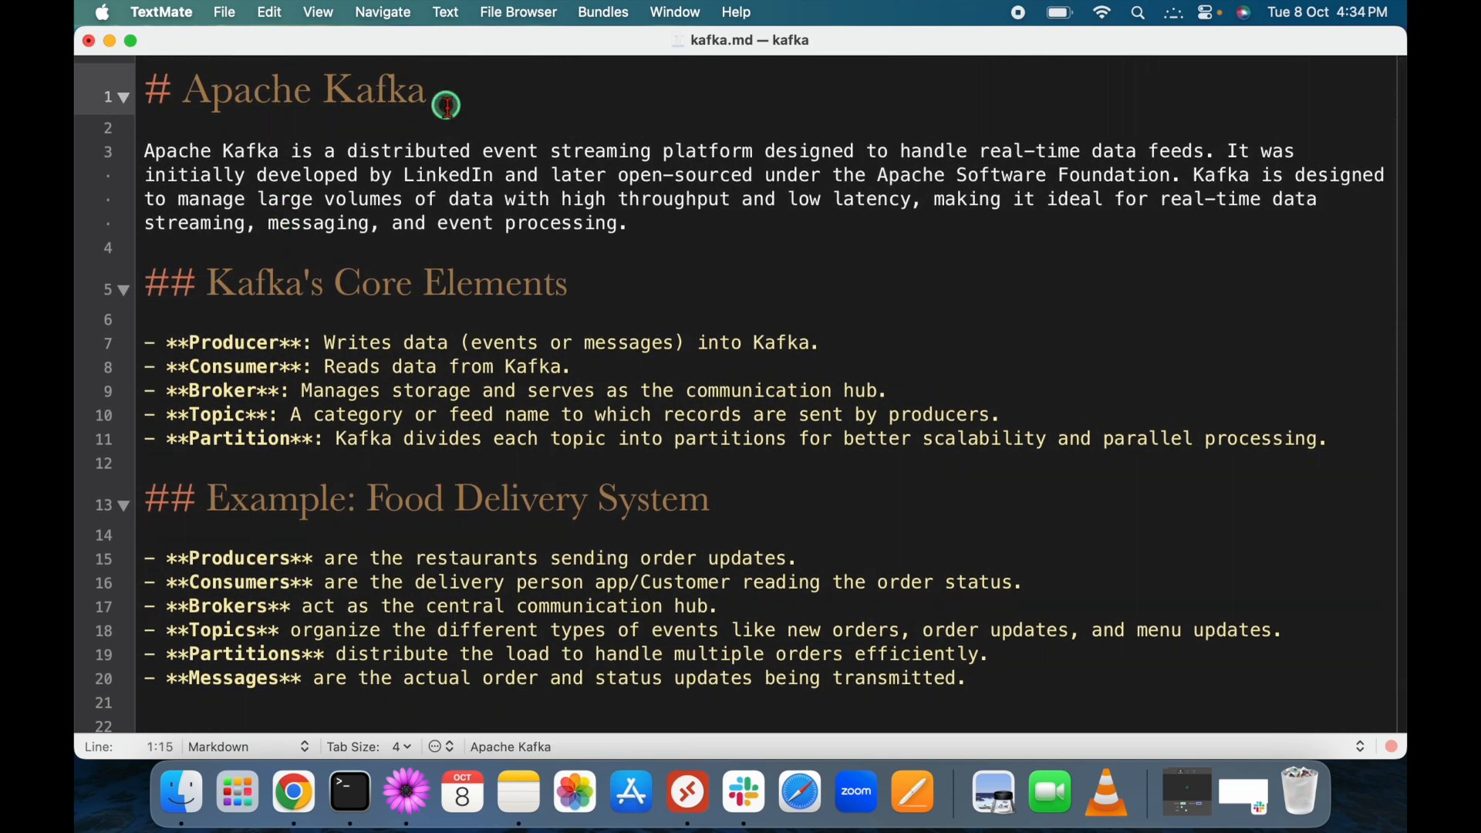
pyautogui.hotkey('ctrl', 'Right')
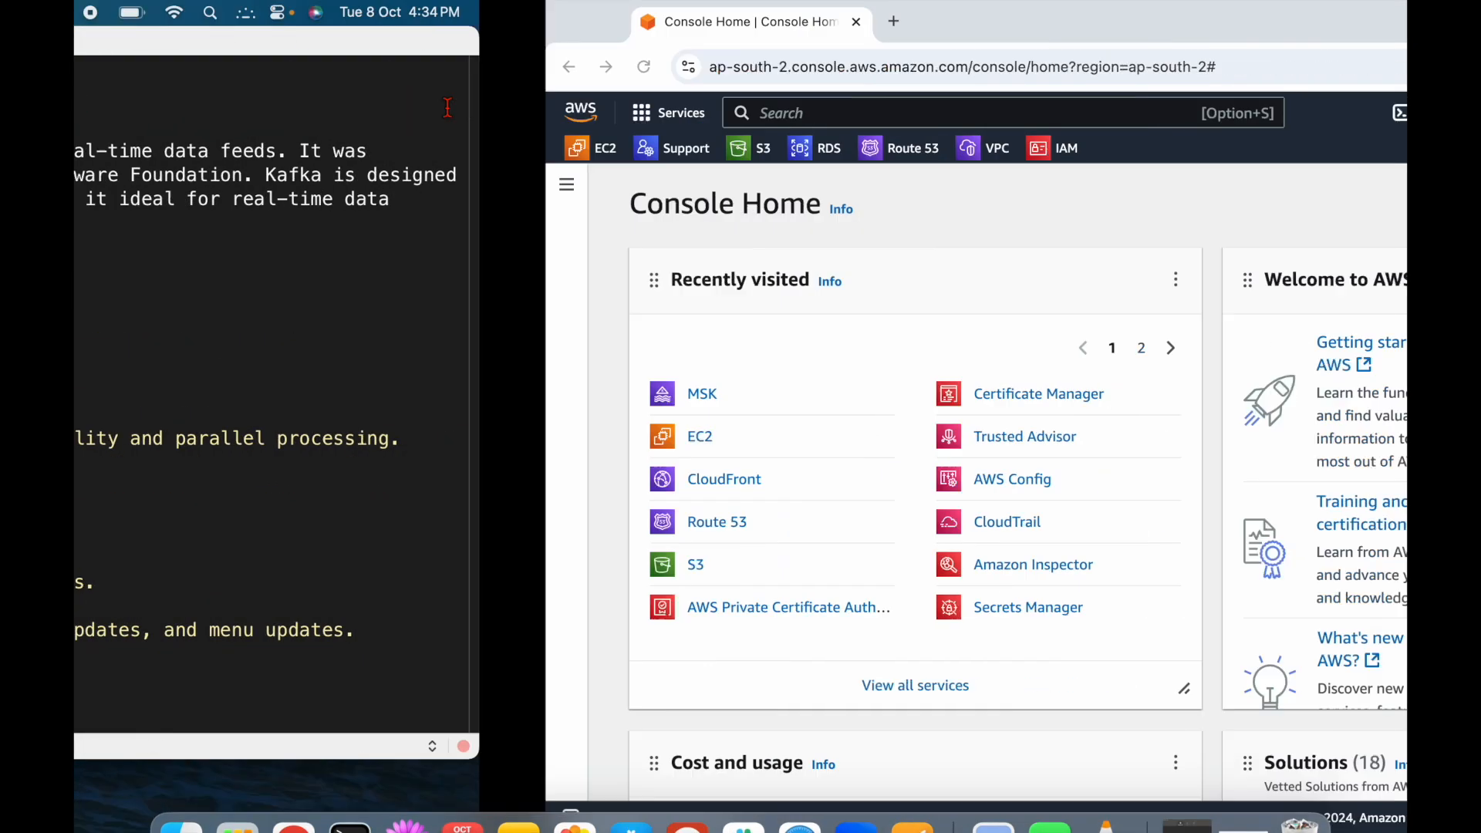
# Open Amazon MSK from Recently visited and start creating a new cluster.
pyautogui.click(231, 392)
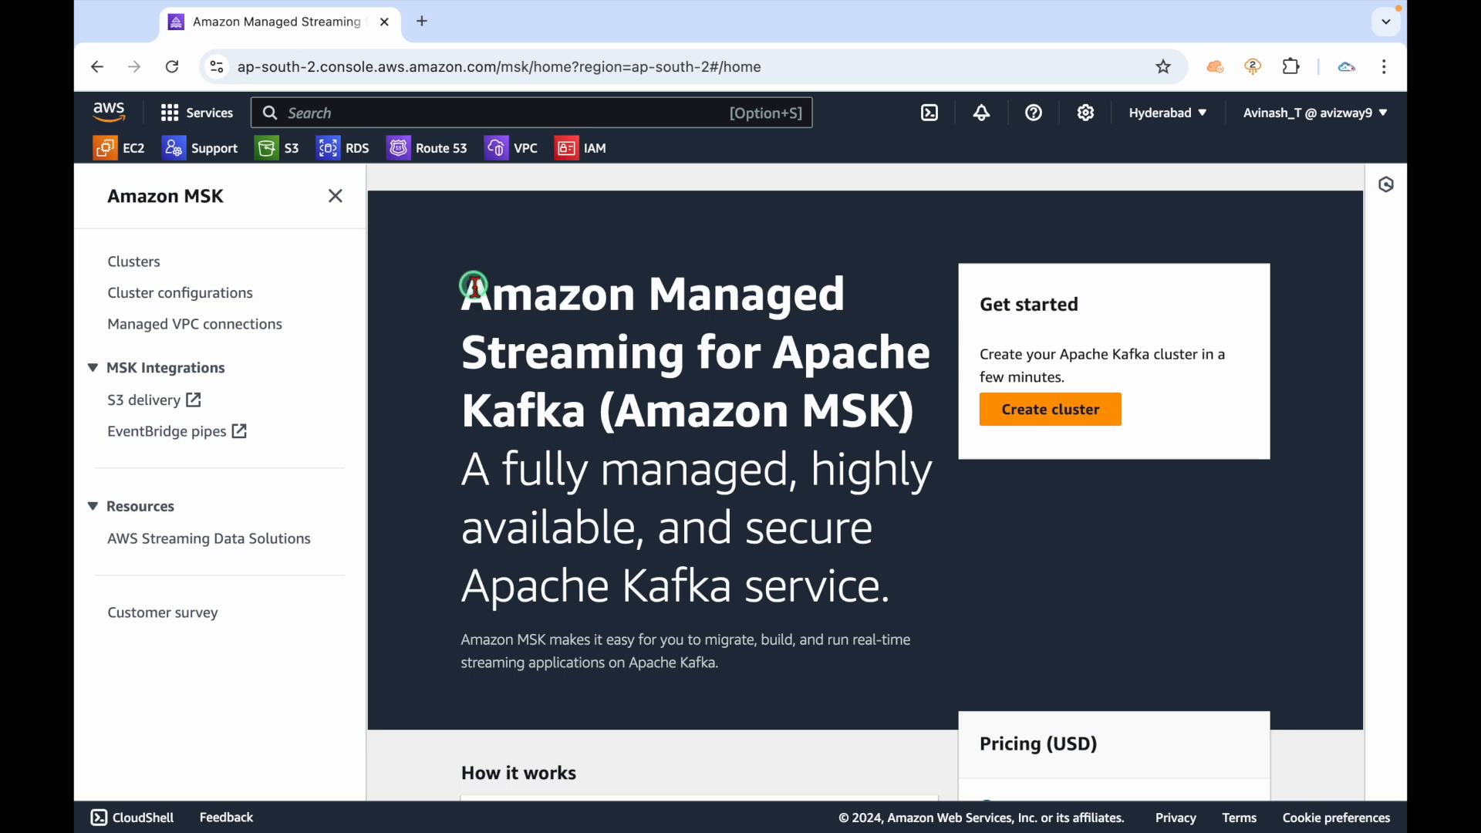
pyautogui.moveTo(469, 291); pyautogui.dragTo(600, 398)
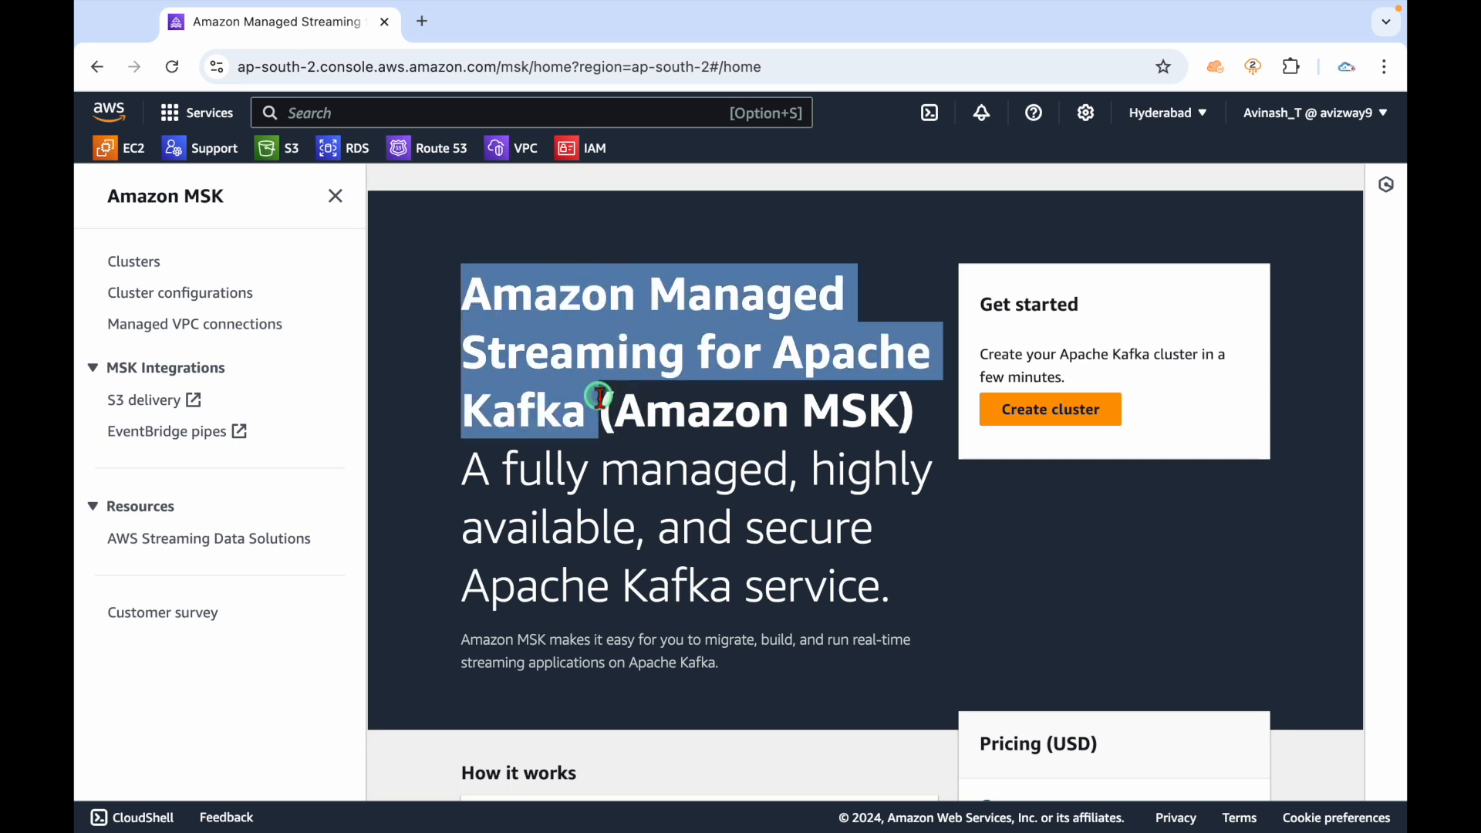
pyautogui.doubleClick(686, 410)
pyautogui.click(808, 378)
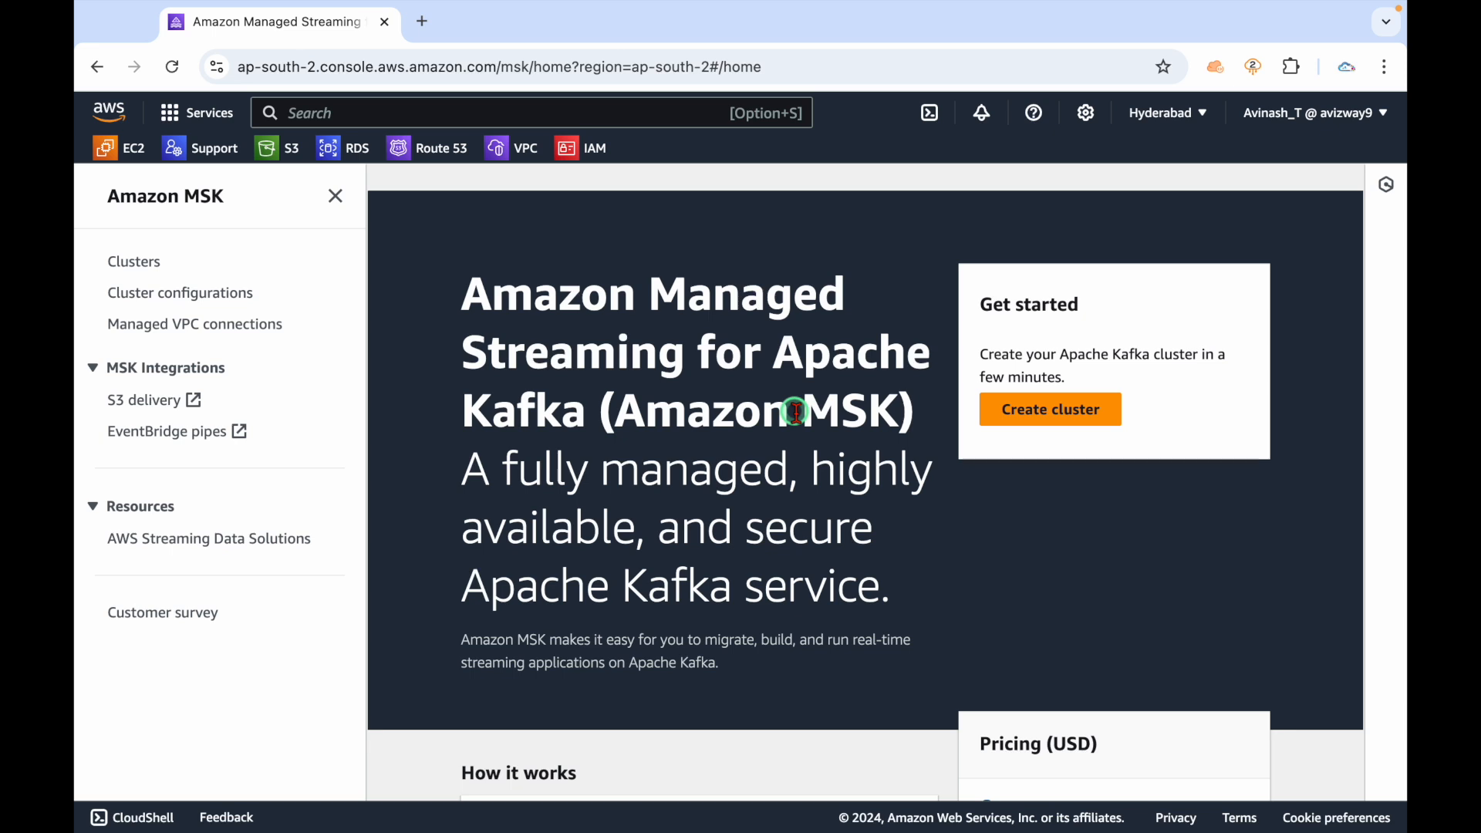
pyautogui.click(1049, 418)
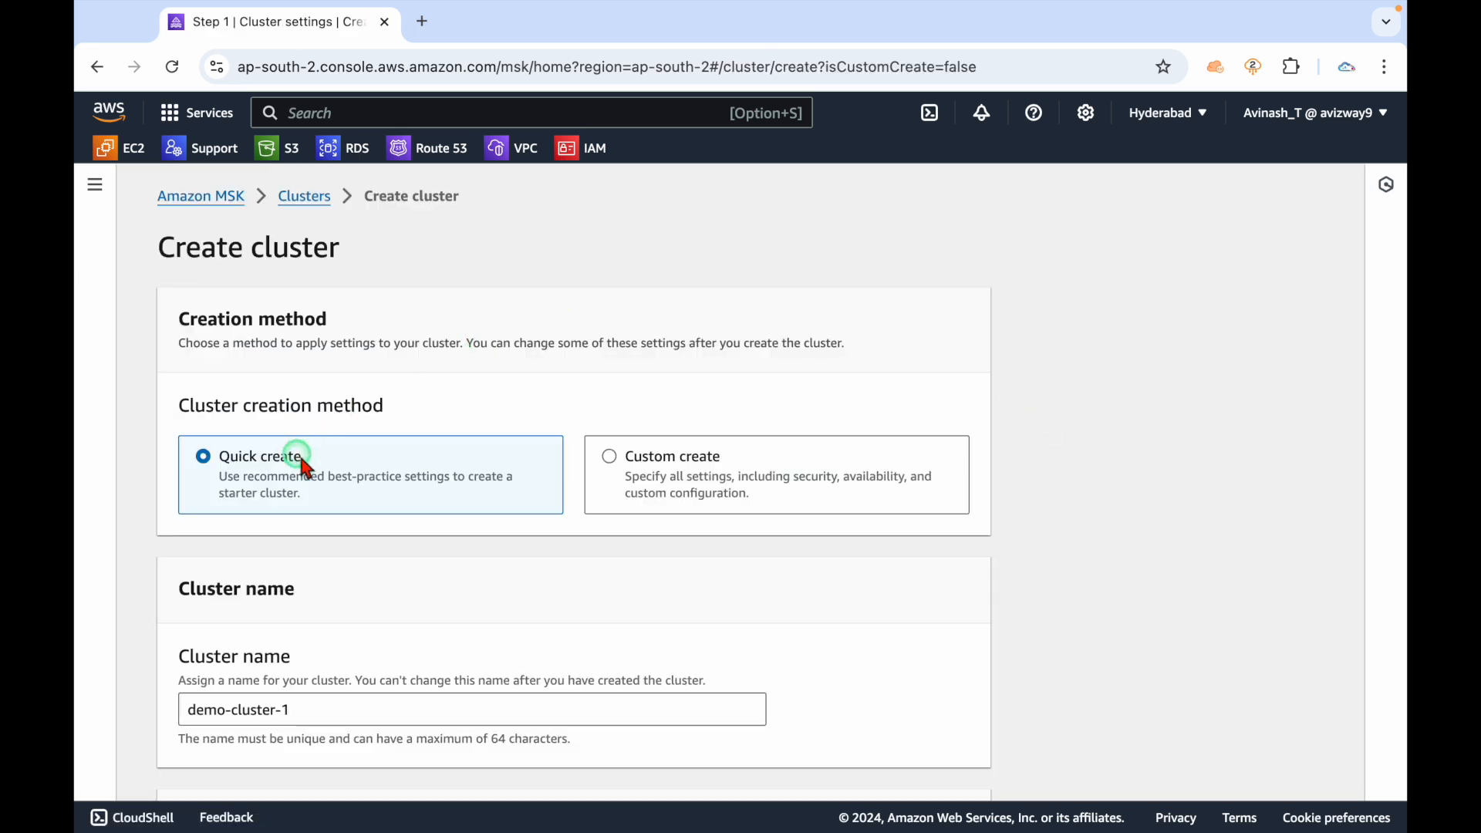
# Choose Custom create as the cluster creation method.
pyautogui.moveTo(323, 488); pyautogui.dragTo(202, 456)
pyautogui.click(405, 495)
pyautogui.click(732, 484)
pyautogui.doubleClick(955, 469)
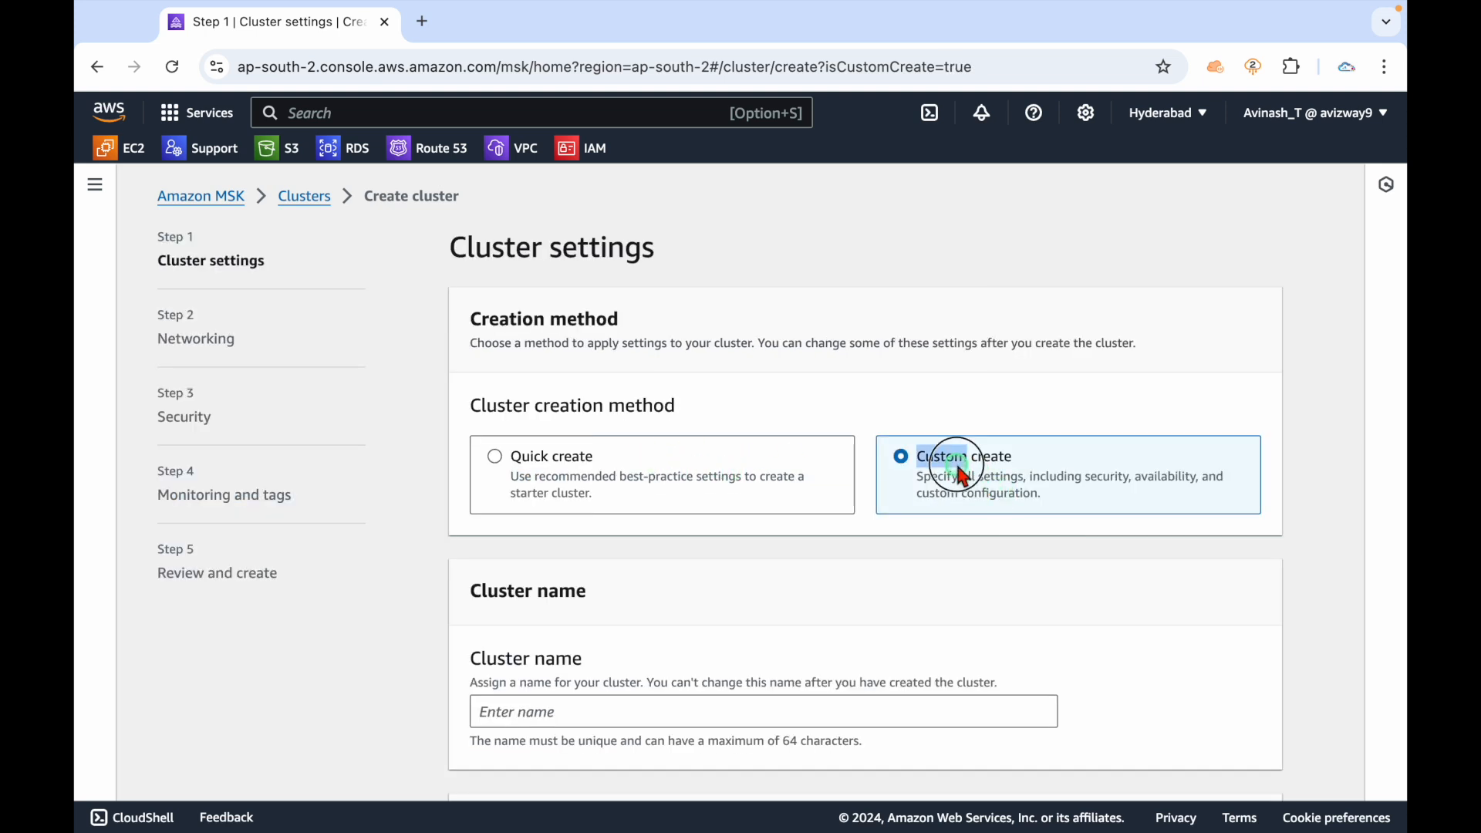
pyautogui.scroll(-2, 960, 472)
pyautogui.click(917, 398)
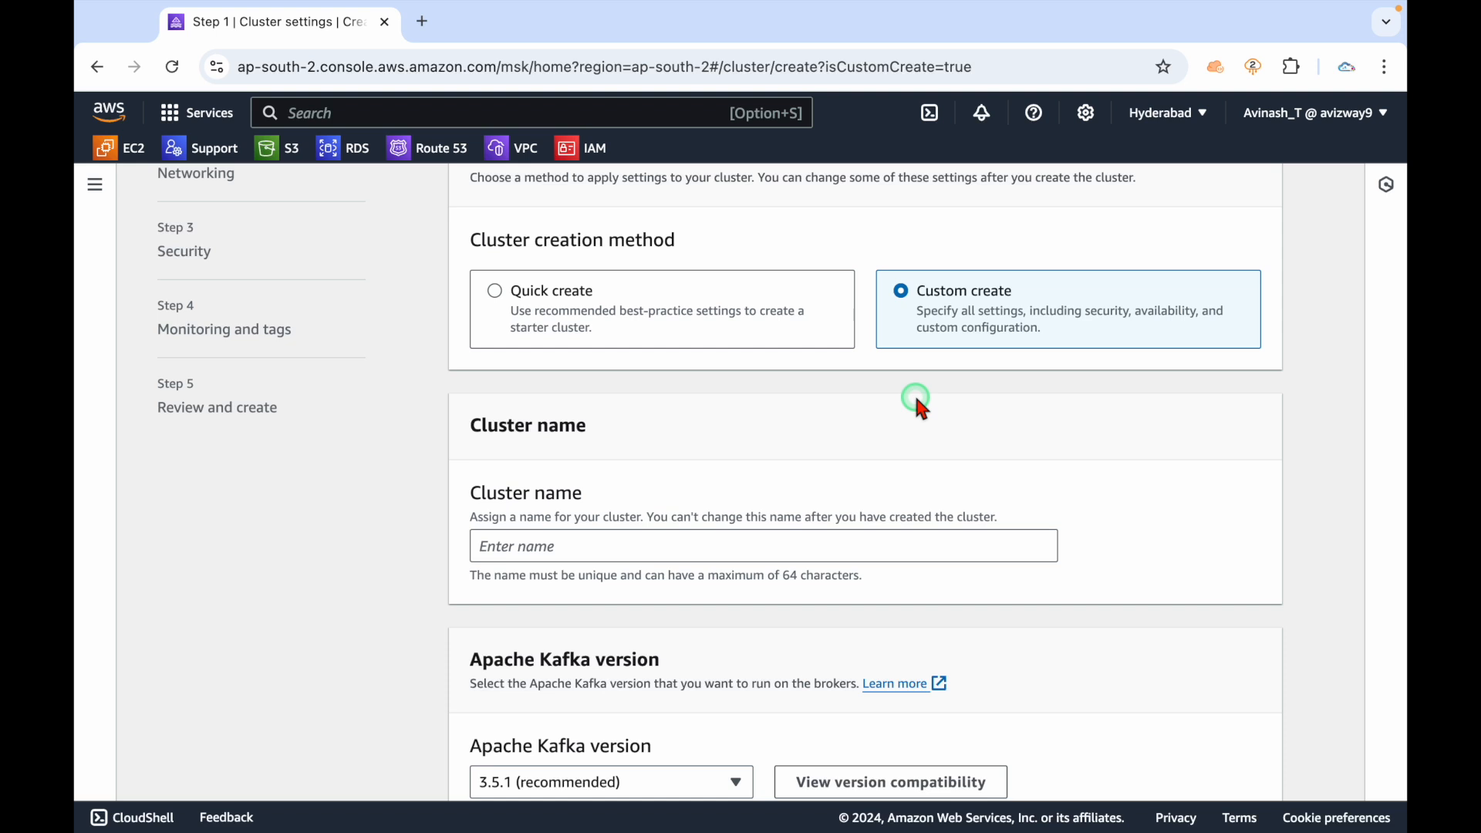
pyautogui.tripleClick(947, 301)
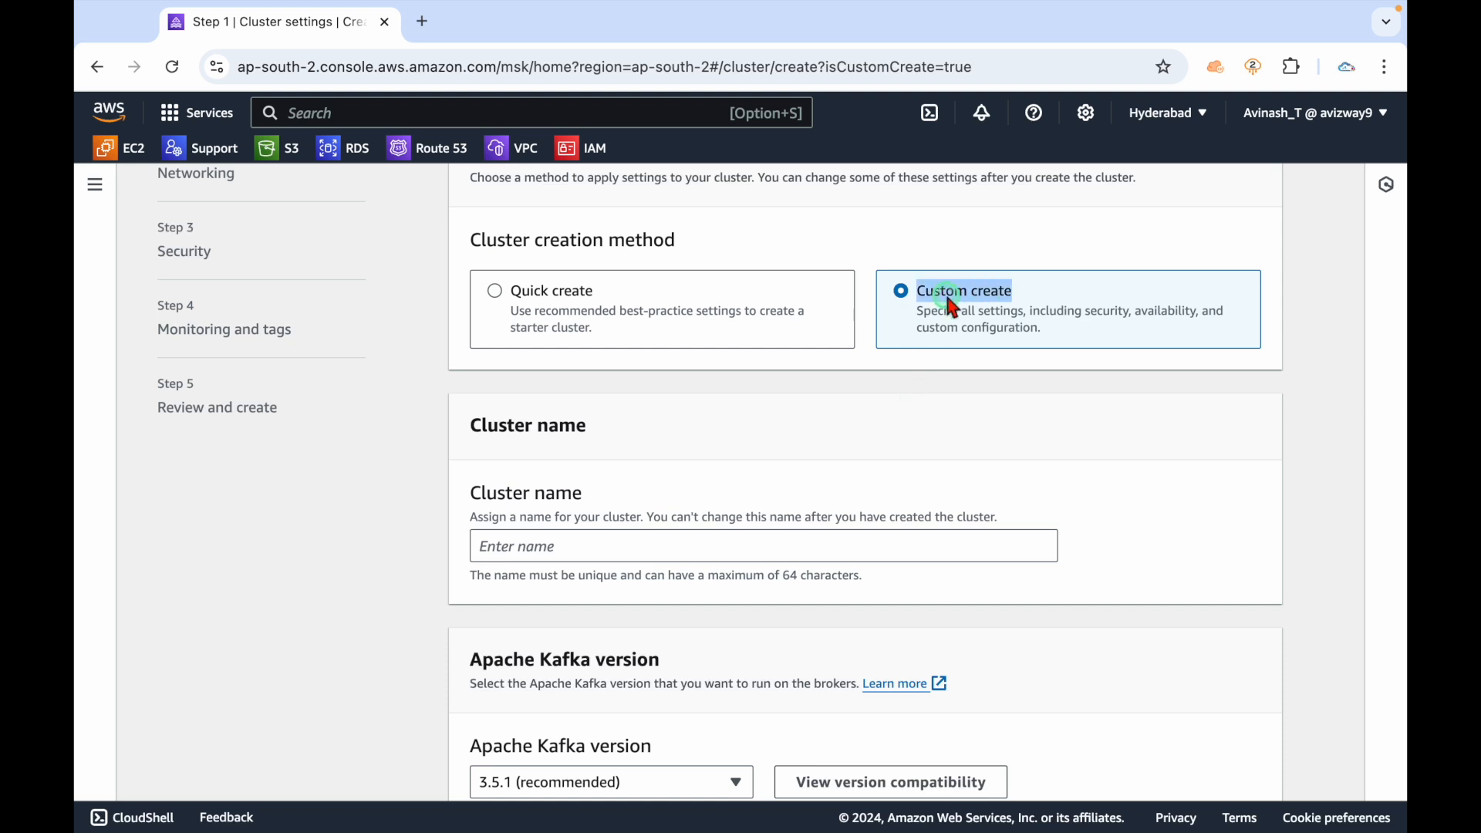
# Name the cluster yt-demo and keep Apache Kafka version 3.5.1.
pyautogui.click(625, 554)
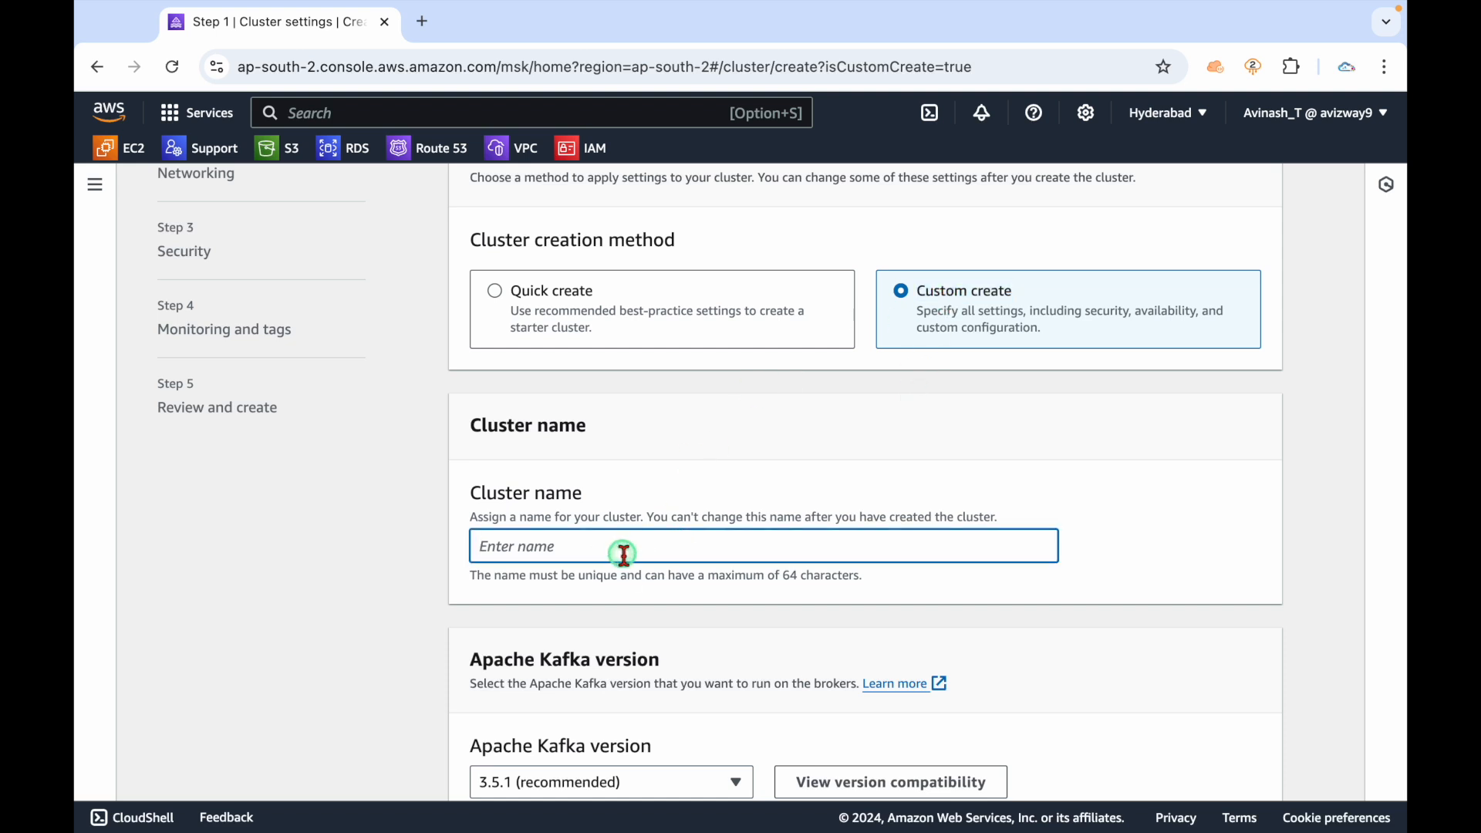
pyautogui.write('yt-demo')
pyautogui.scroll(-1, 622, 553)
pyautogui.scroll(-3, 622, 553)
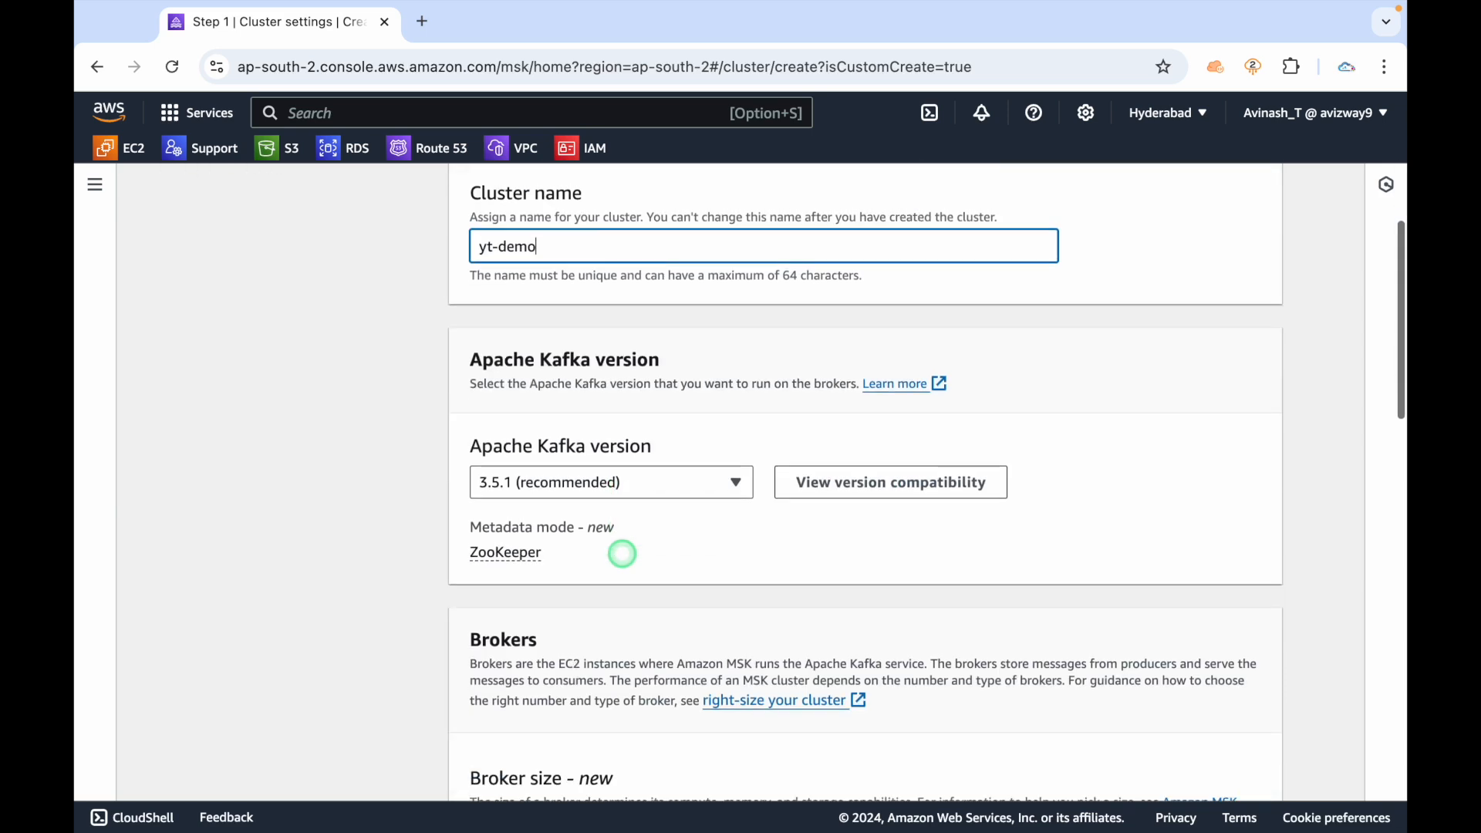
pyautogui.tripleClick(589, 449)
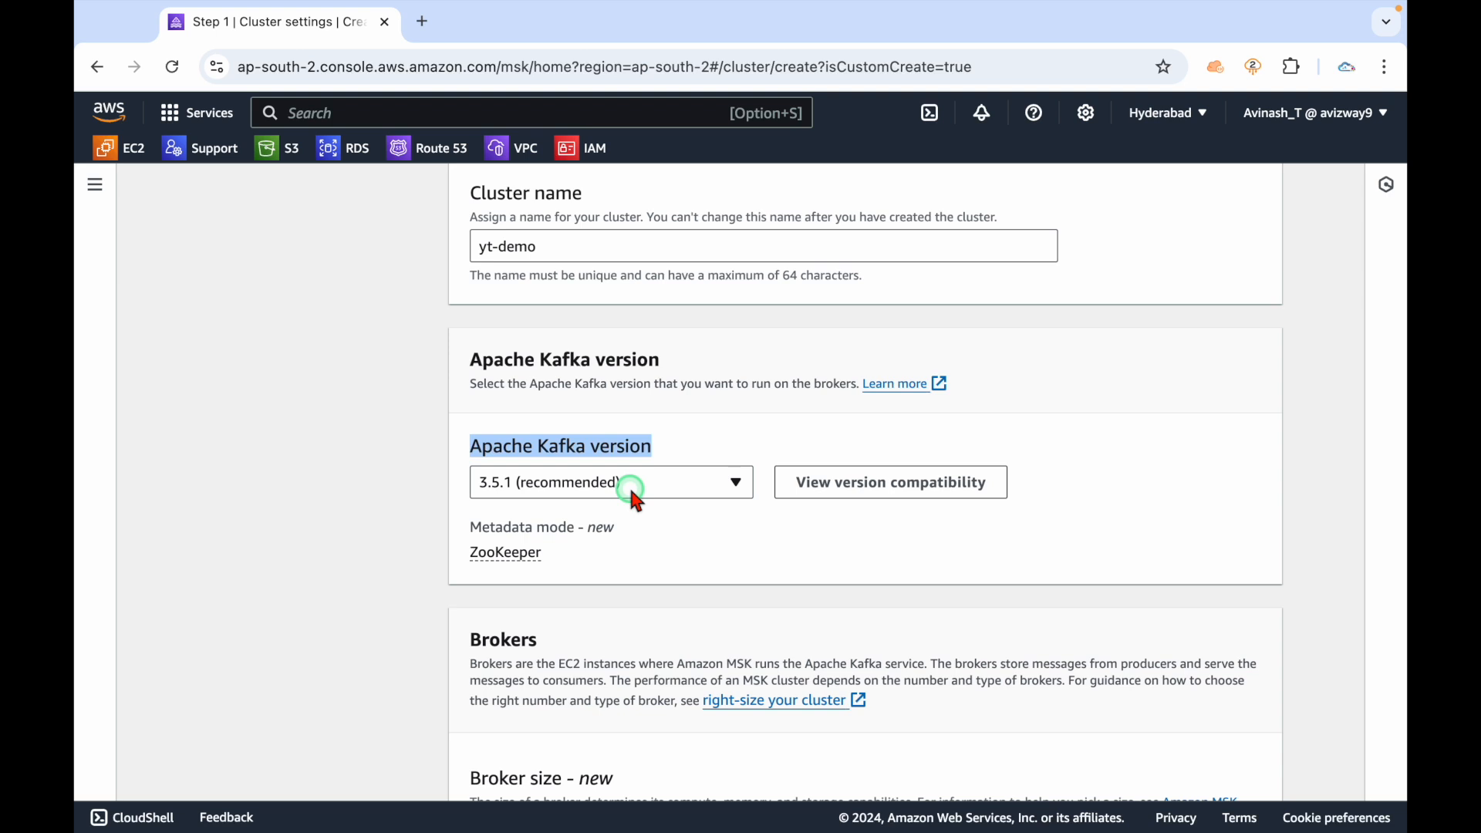
pyautogui.click(631, 489)
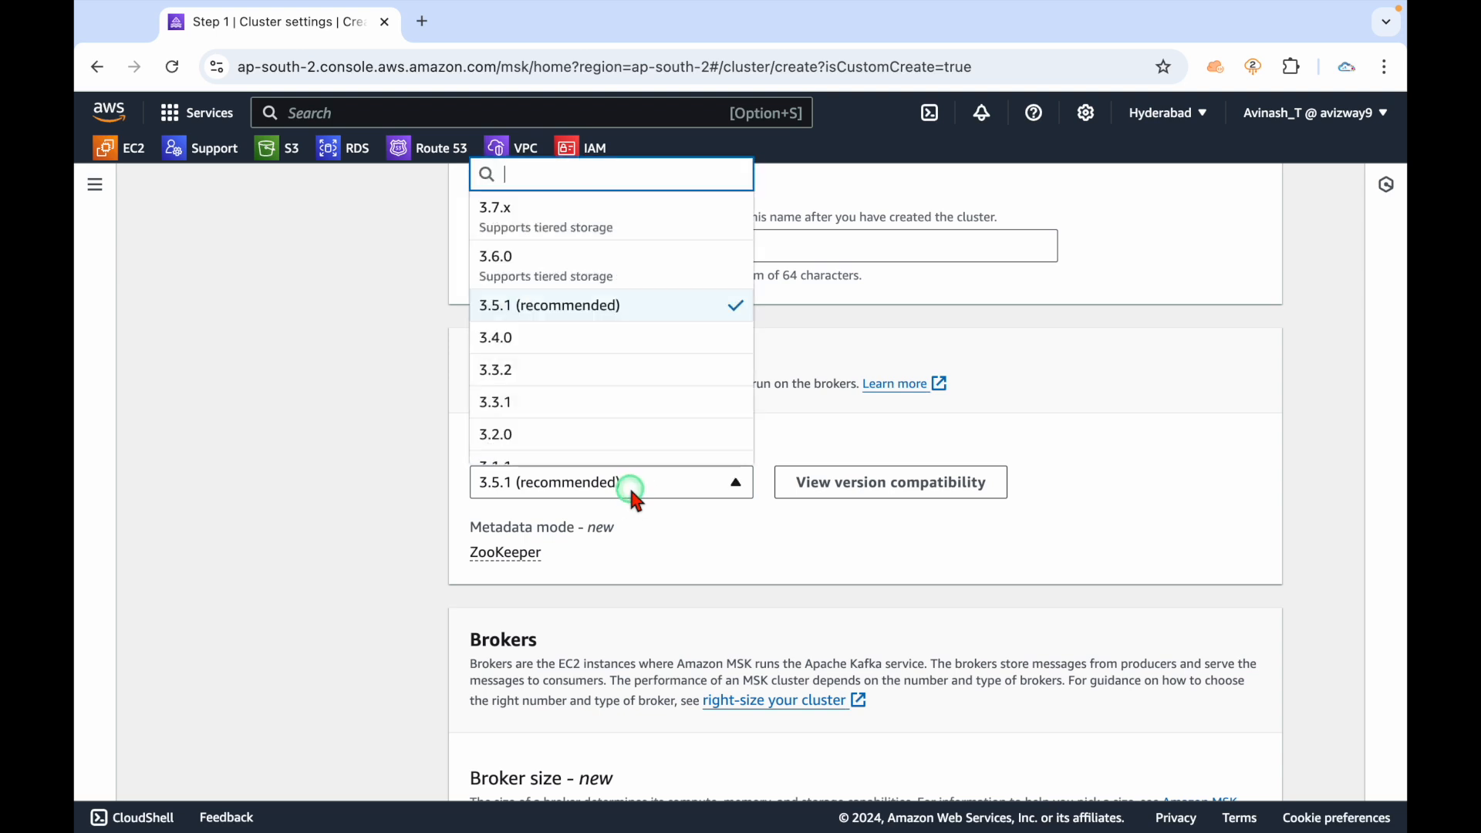
pyautogui.click(690, 516)
pyautogui.scroll(-2, 690, 518)
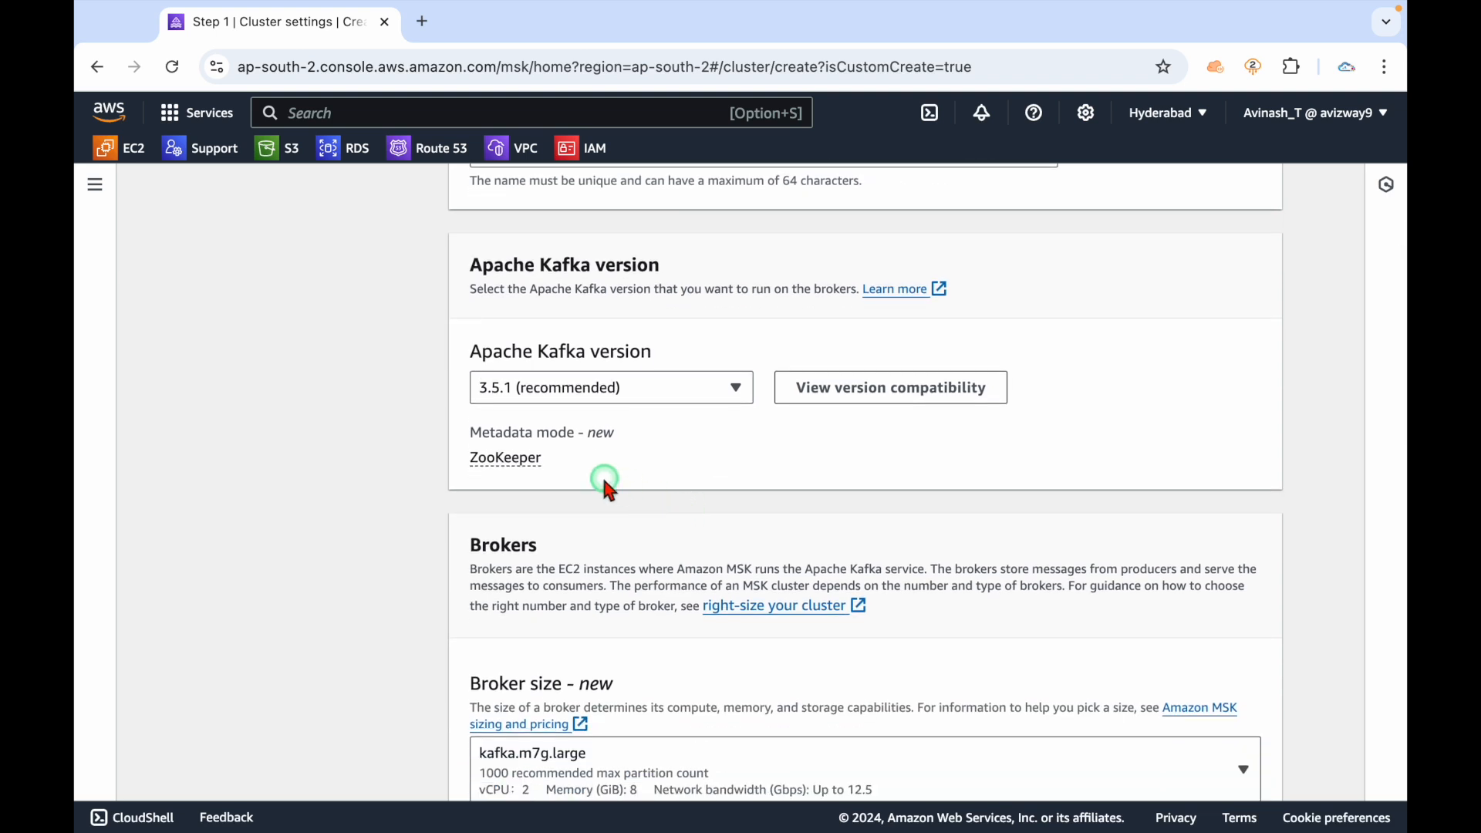
pyautogui.scroll(-3, 628, 483)
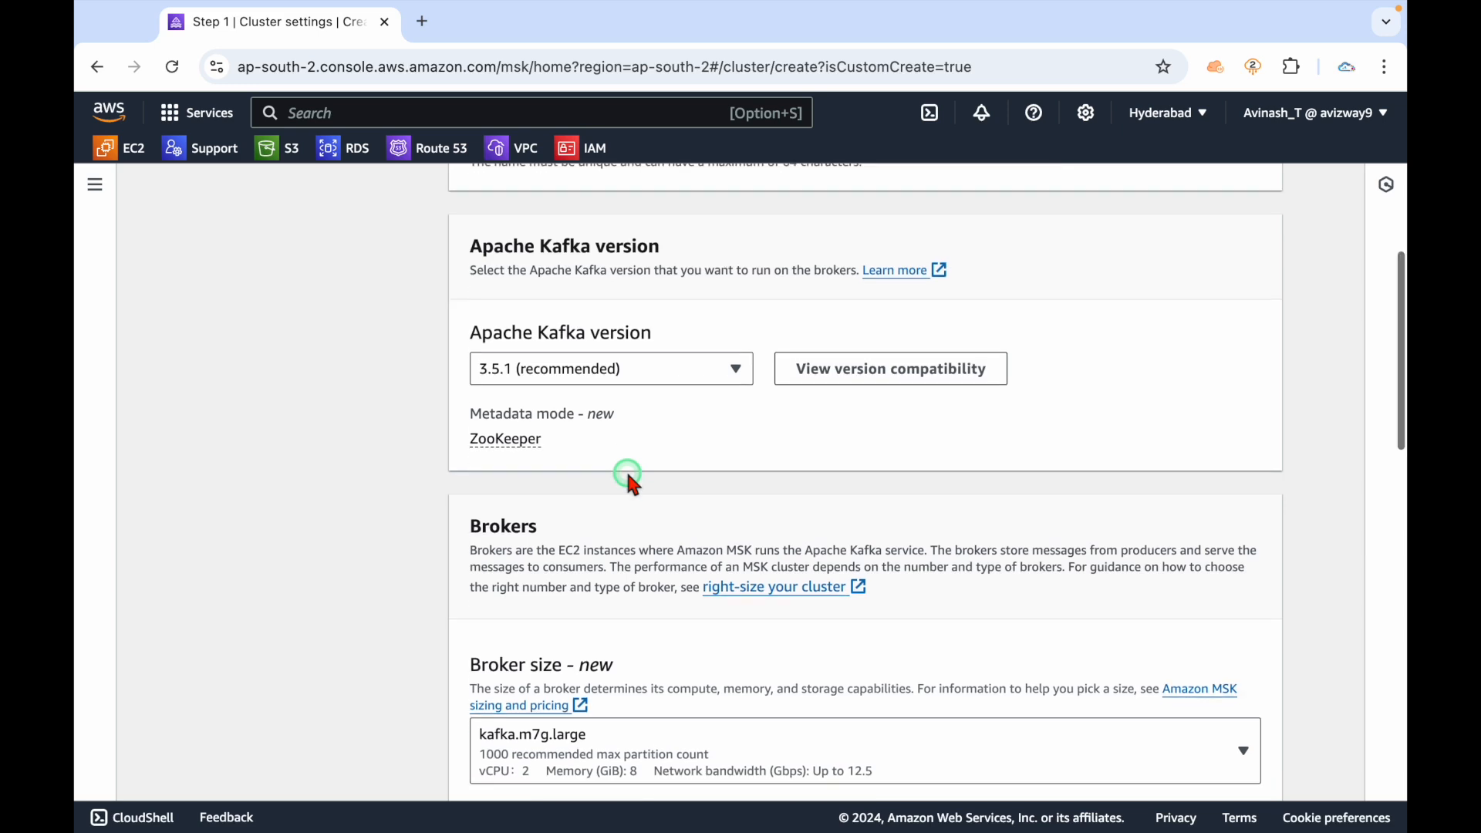
pyautogui.doubleClick(486, 387)
# Highlight the Producer, Consumer, Broker, Topic and Partition definitions in kafka.md, then return to the MSK form.
pyautogui.hotkey('ctrl', 'Left')
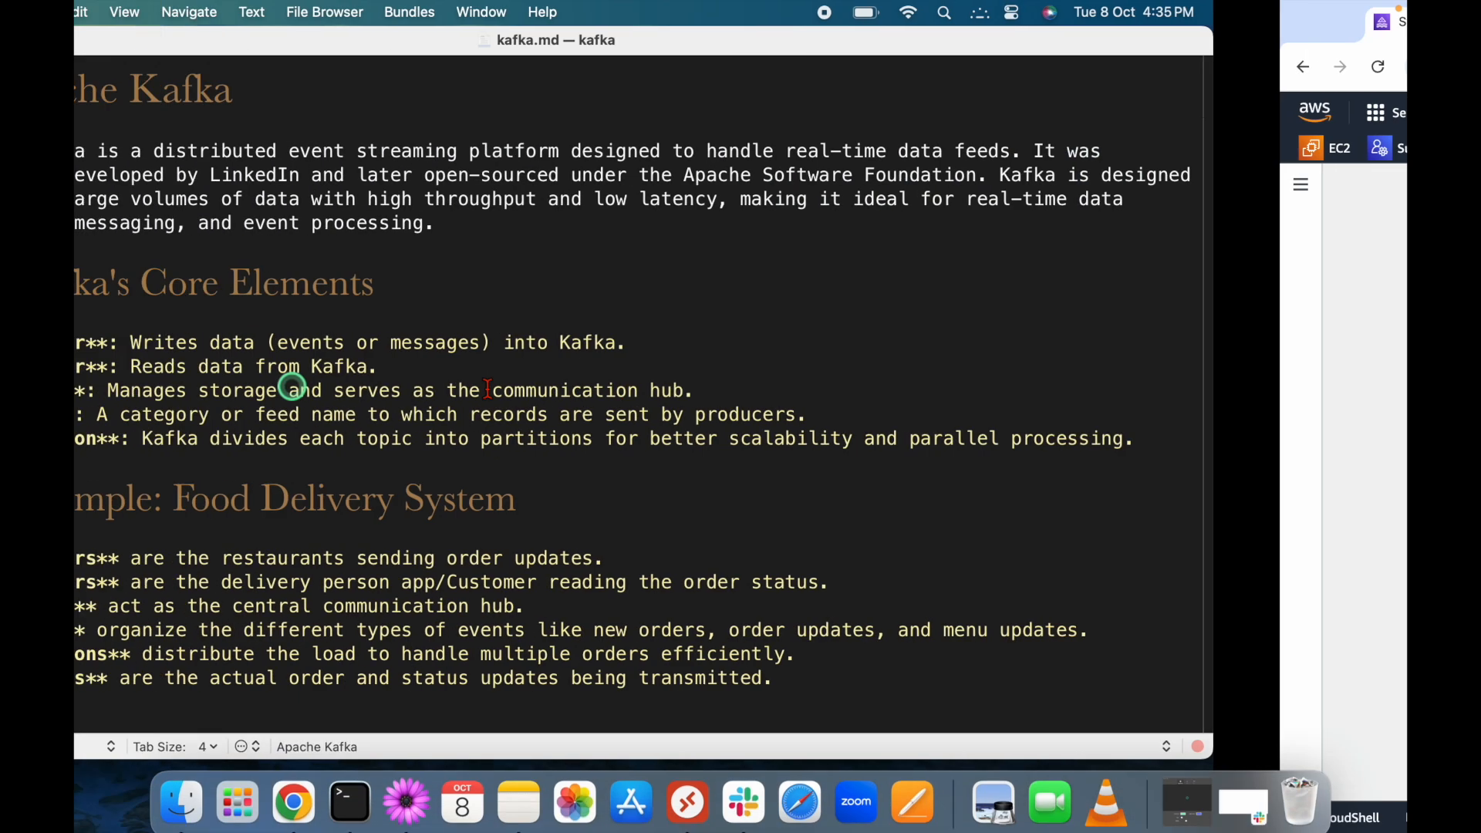
pyautogui.moveTo(300, 390); pyautogui.dragTo(901, 391)
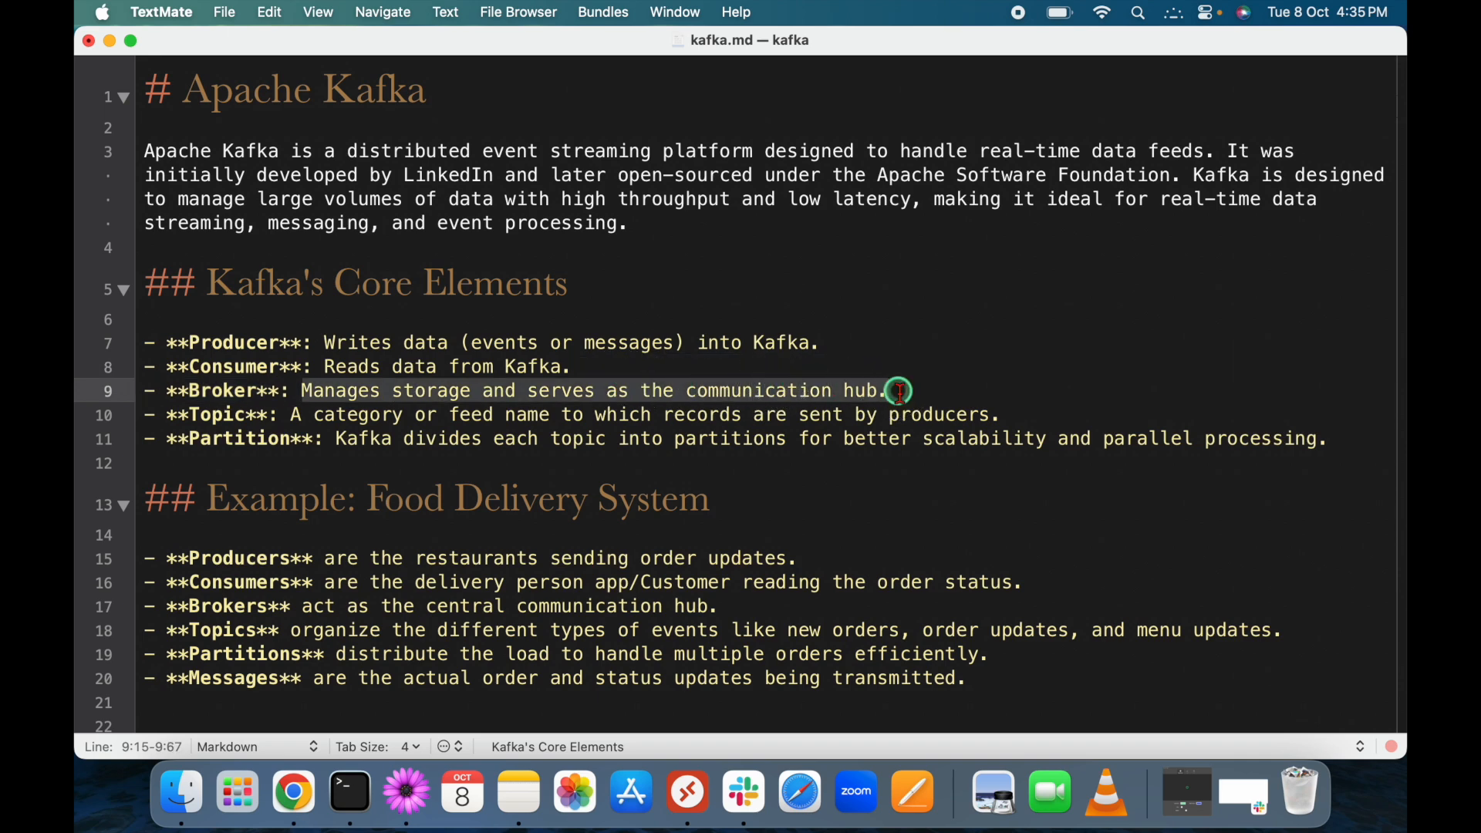
pyautogui.moveTo(293, 344); pyautogui.dragTo(426, 344)
pyautogui.click(316, 383)
pyautogui.moveTo(316, 367); pyautogui.dragTo(540, 367)
pyautogui.moveTo(191, 390); pyautogui.dragTo(263, 388)
pyautogui.moveTo(187, 418); pyautogui.dragTo(272, 419)
pyautogui.moveTo(371, 438); pyautogui.dragTo(632, 461)
pyautogui.click(591, 476)
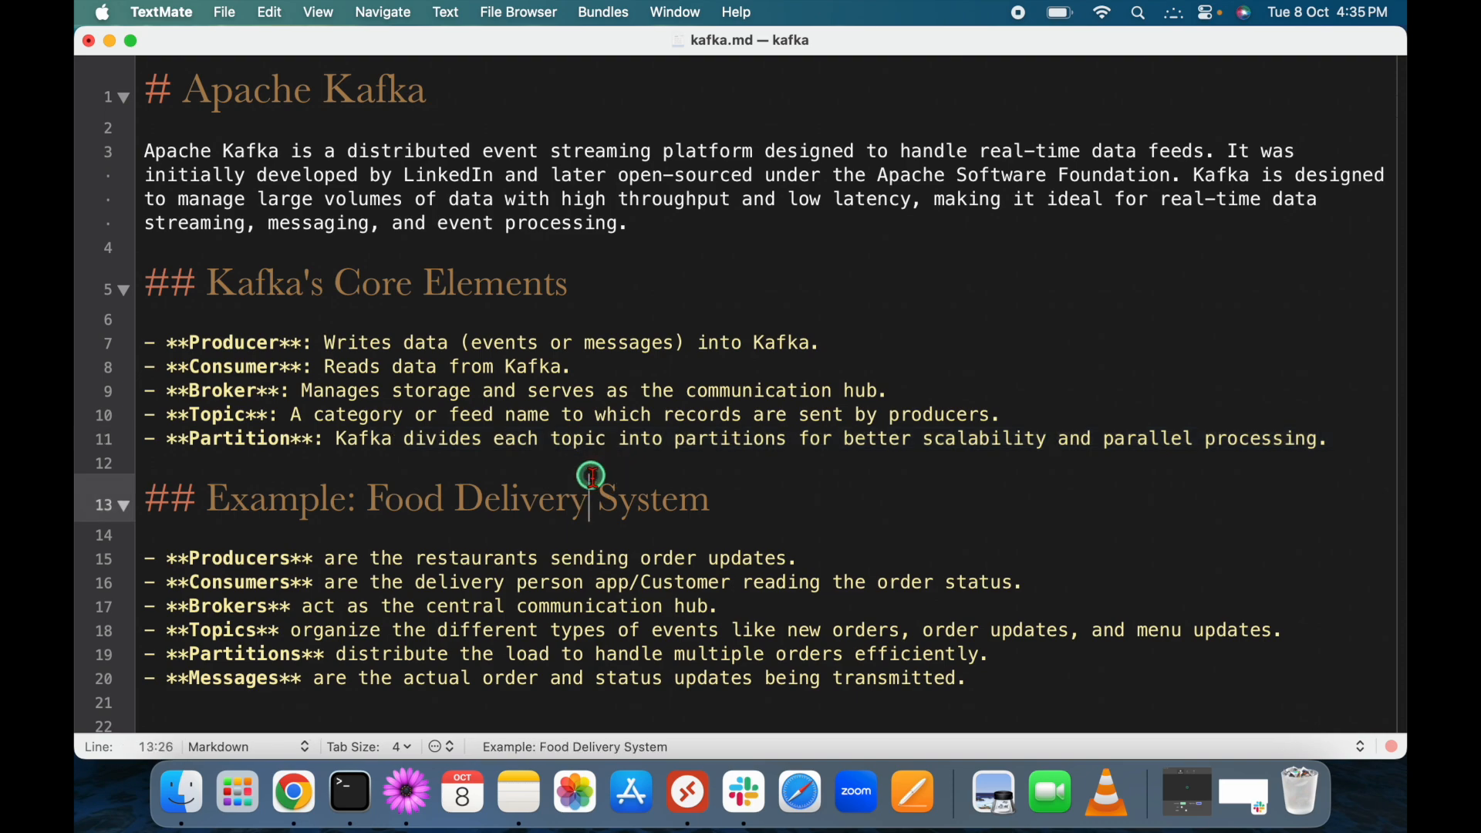
pyautogui.hotkey('ctrl', 'Right')
pyautogui.click(377, 545)
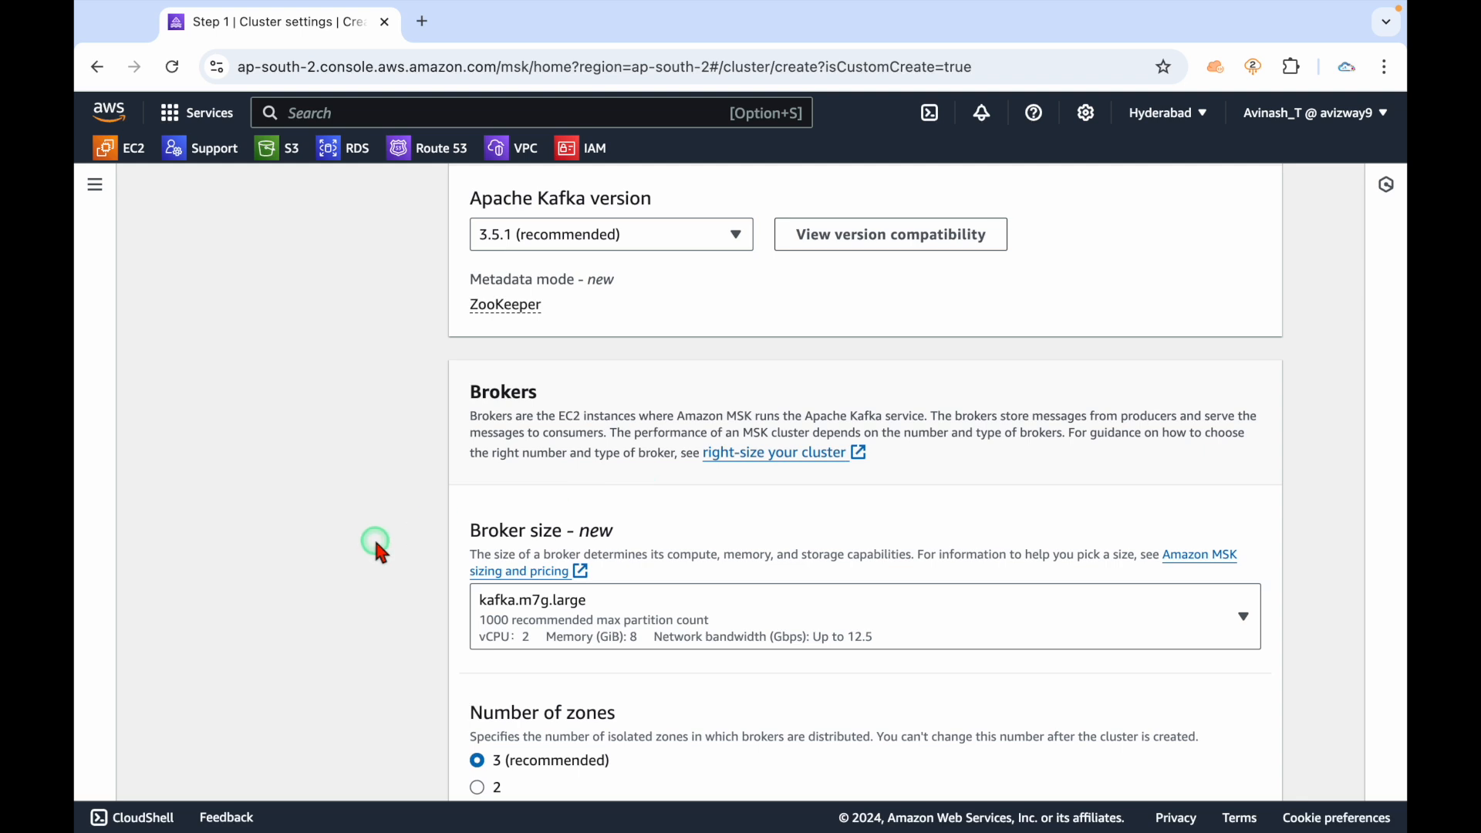
# Set the broker size to kafka.t3.small.
pyautogui.scroll(-2, 376, 545)
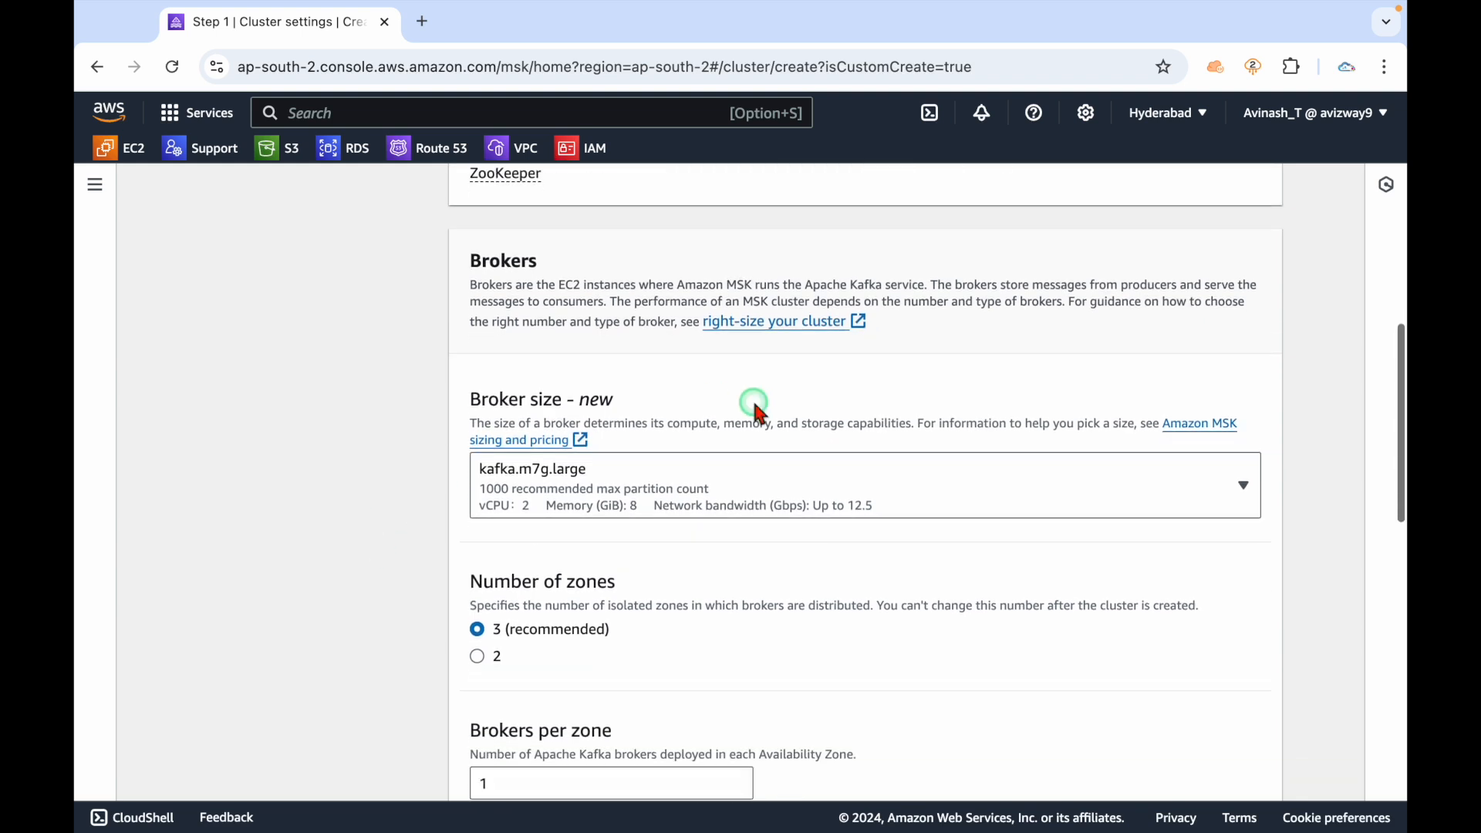
pyautogui.click(1012, 503)
pyautogui.scroll(-5, 725, 432)
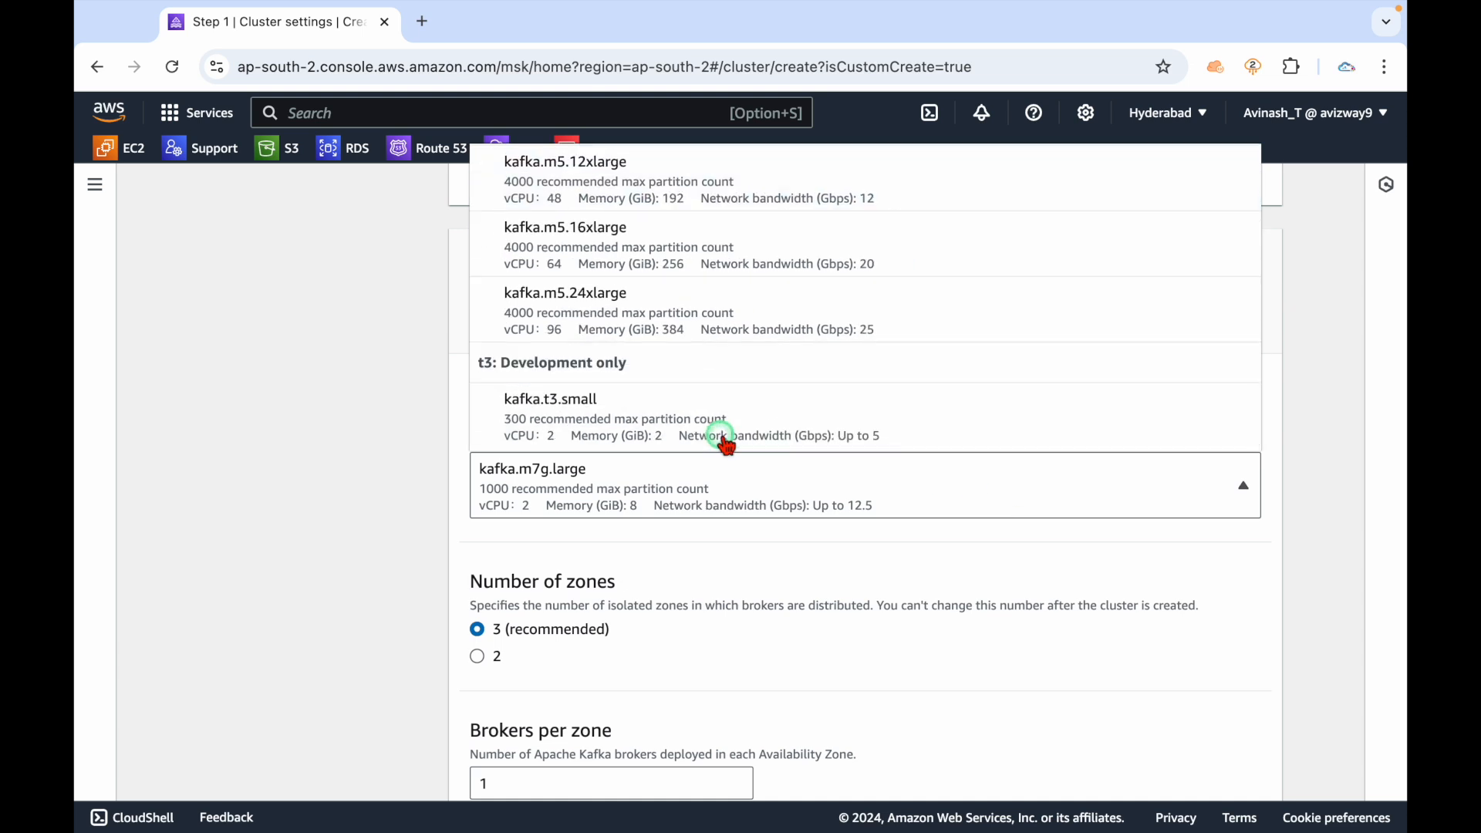
pyautogui.click(567, 429)
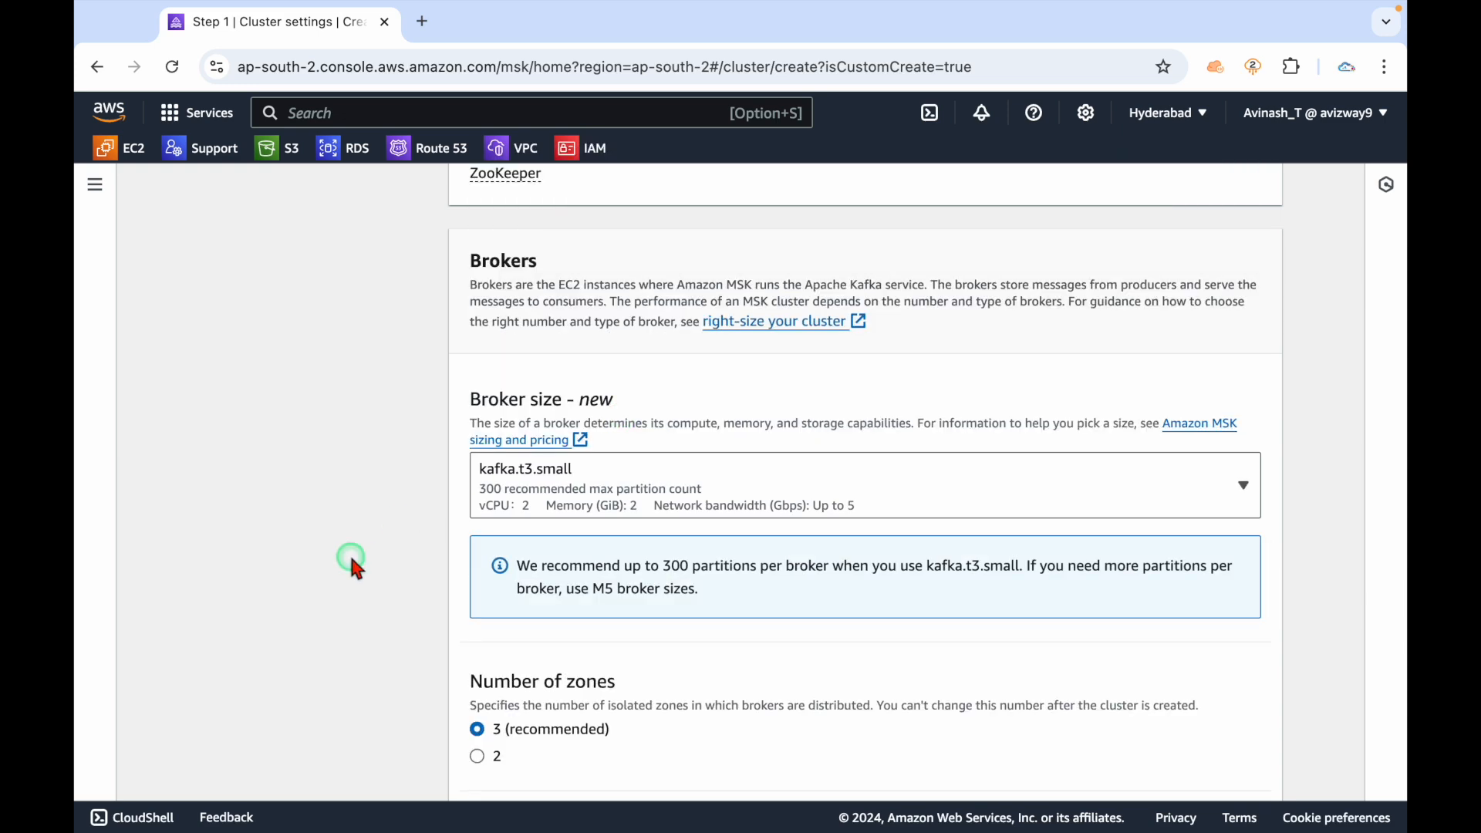
pyautogui.scroll(-3, 358, 483)
pyautogui.tripleClick(590, 449)
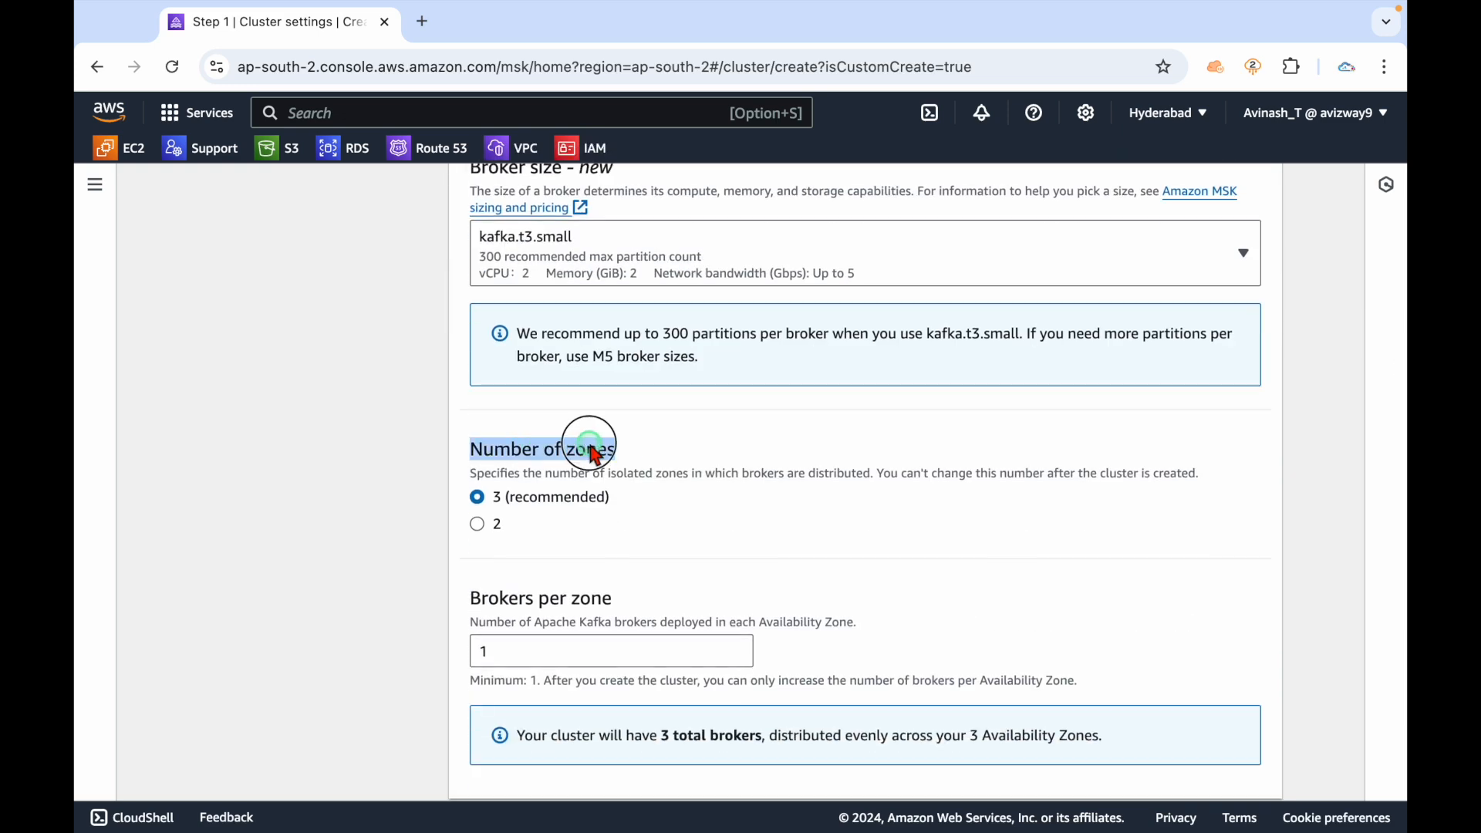
pyautogui.click(675, 452)
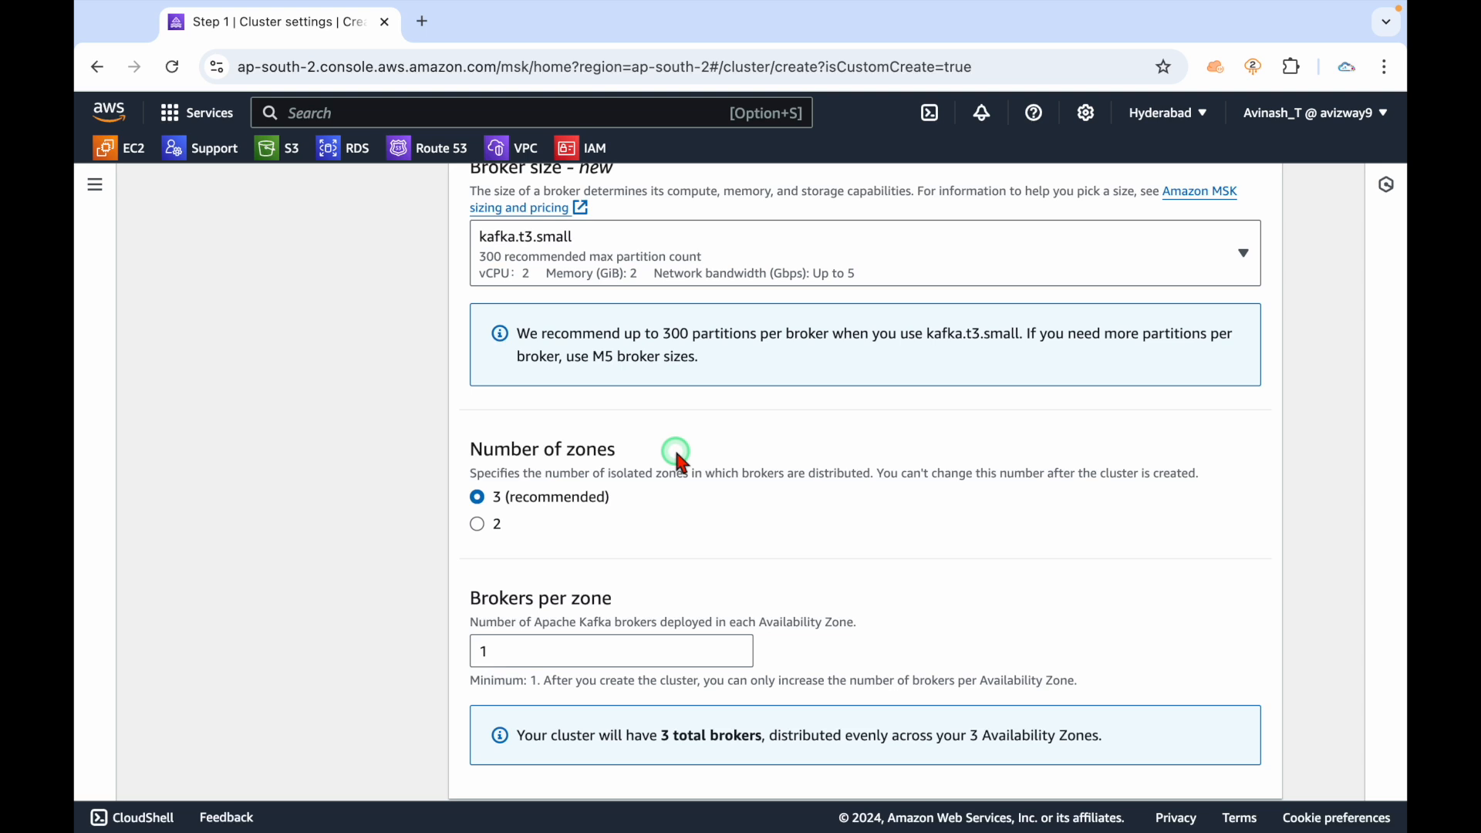
# Spread brokers over 2 zones, keeping 1 broker per zone.
pyautogui.tripleClick(575, 499)
pyautogui.click(477, 525)
pyautogui.click(345, 553)
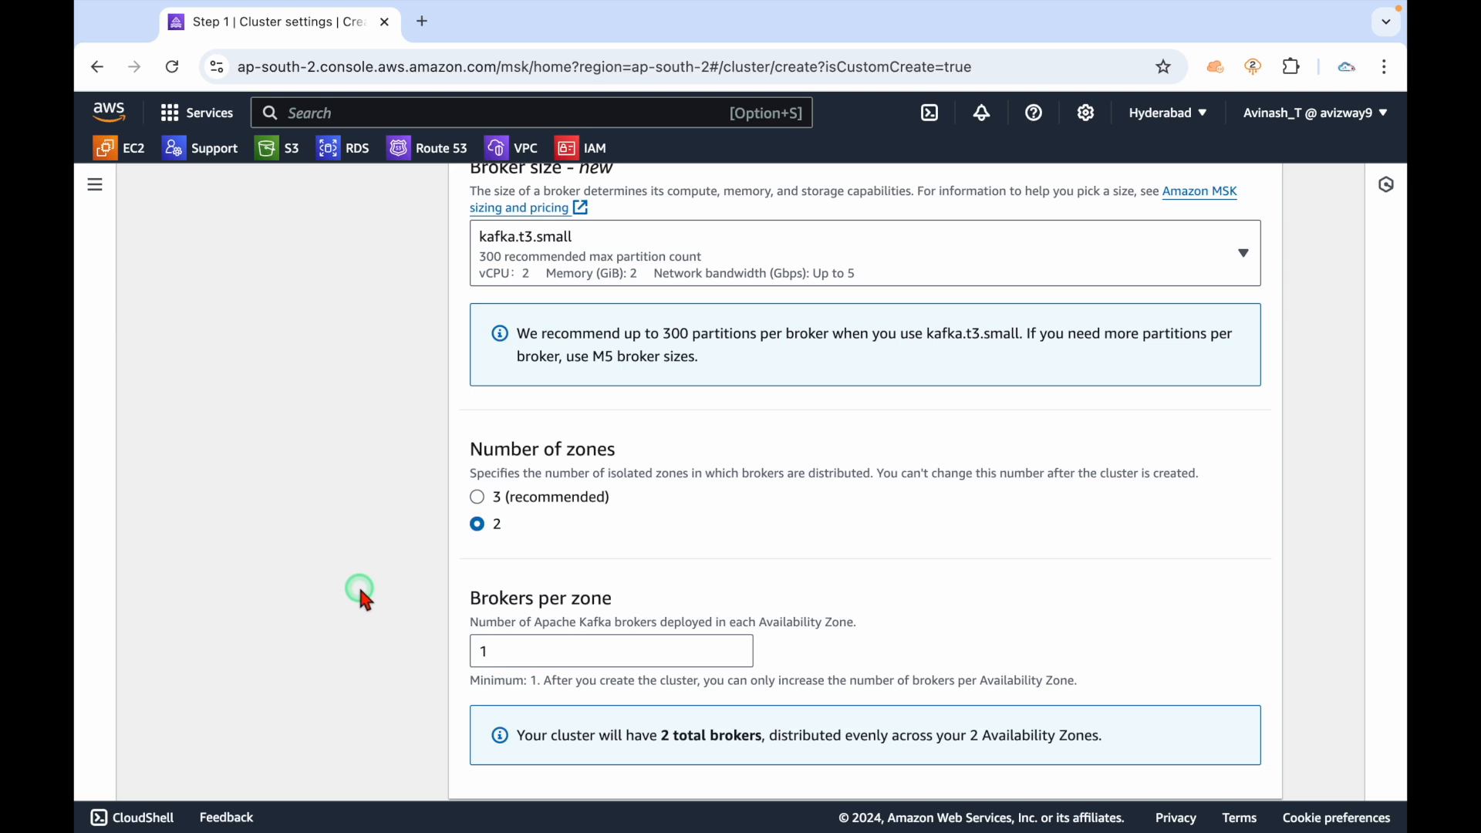
pyautogui.scroll(-2, 359, 590)
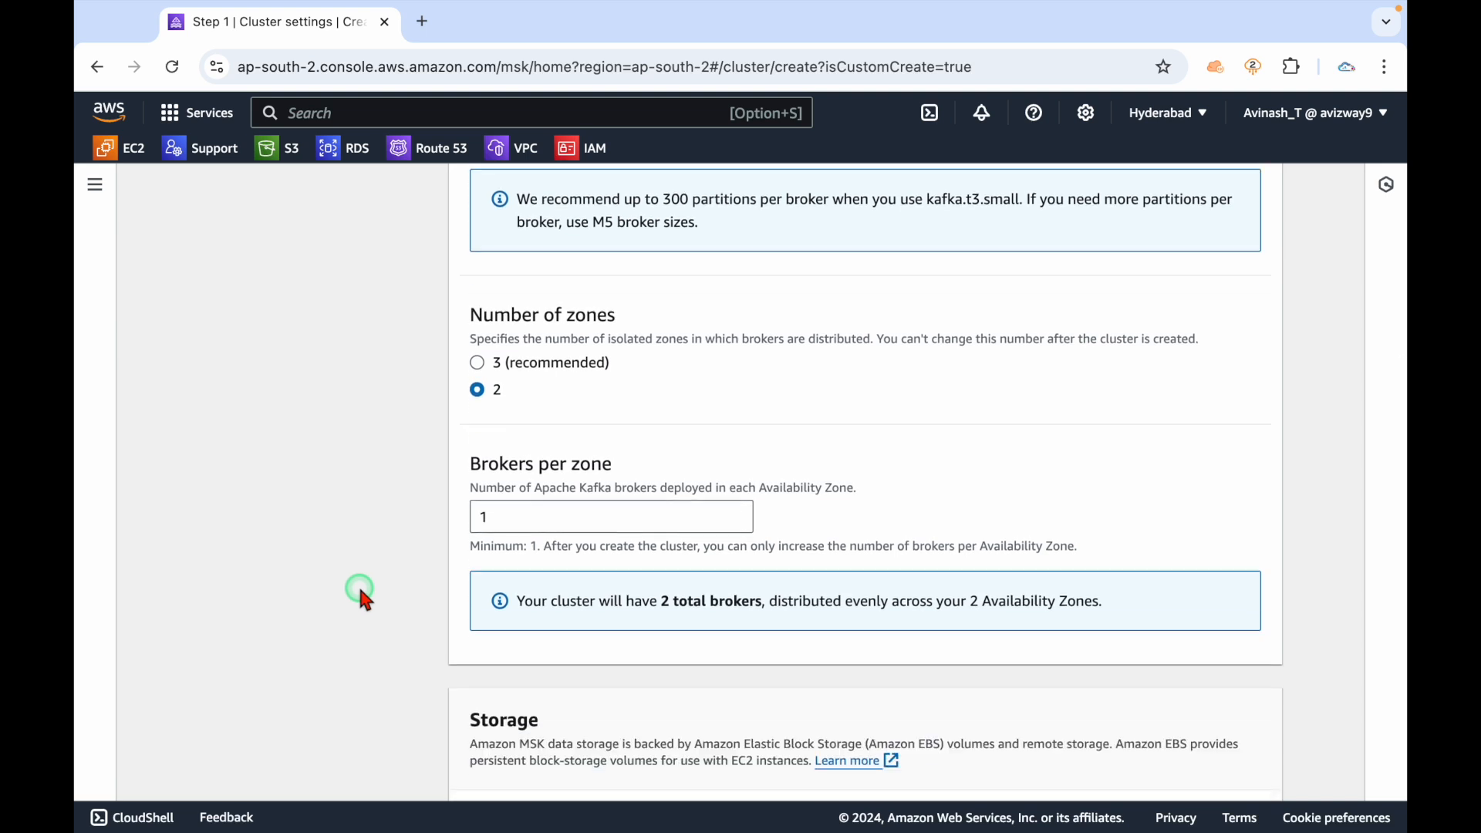
pyautogui.moveTo(519, 514); pyautogui.dragTo(443, 514)
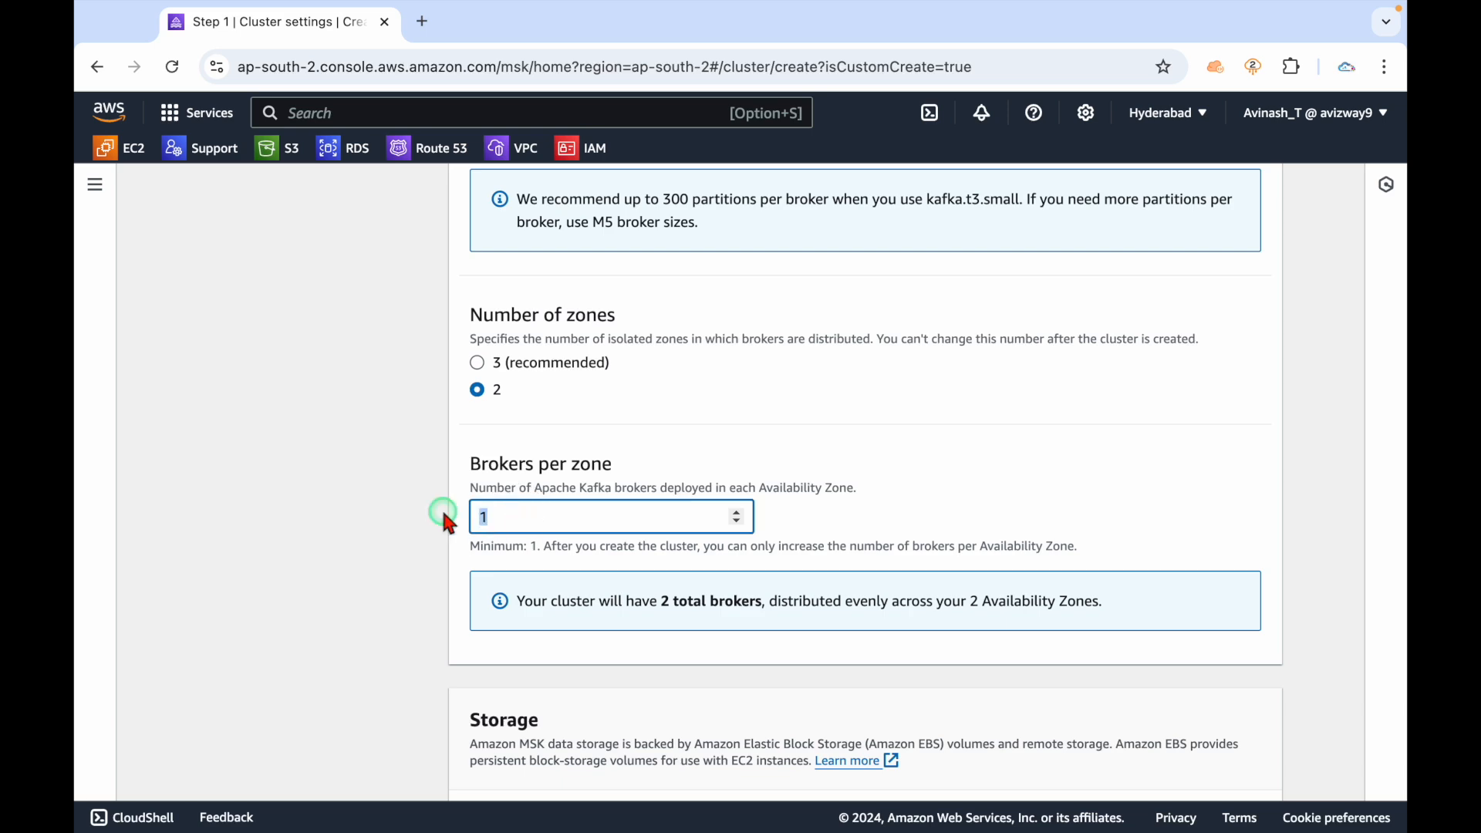
pyautogui.scroll(4, 446, 519)
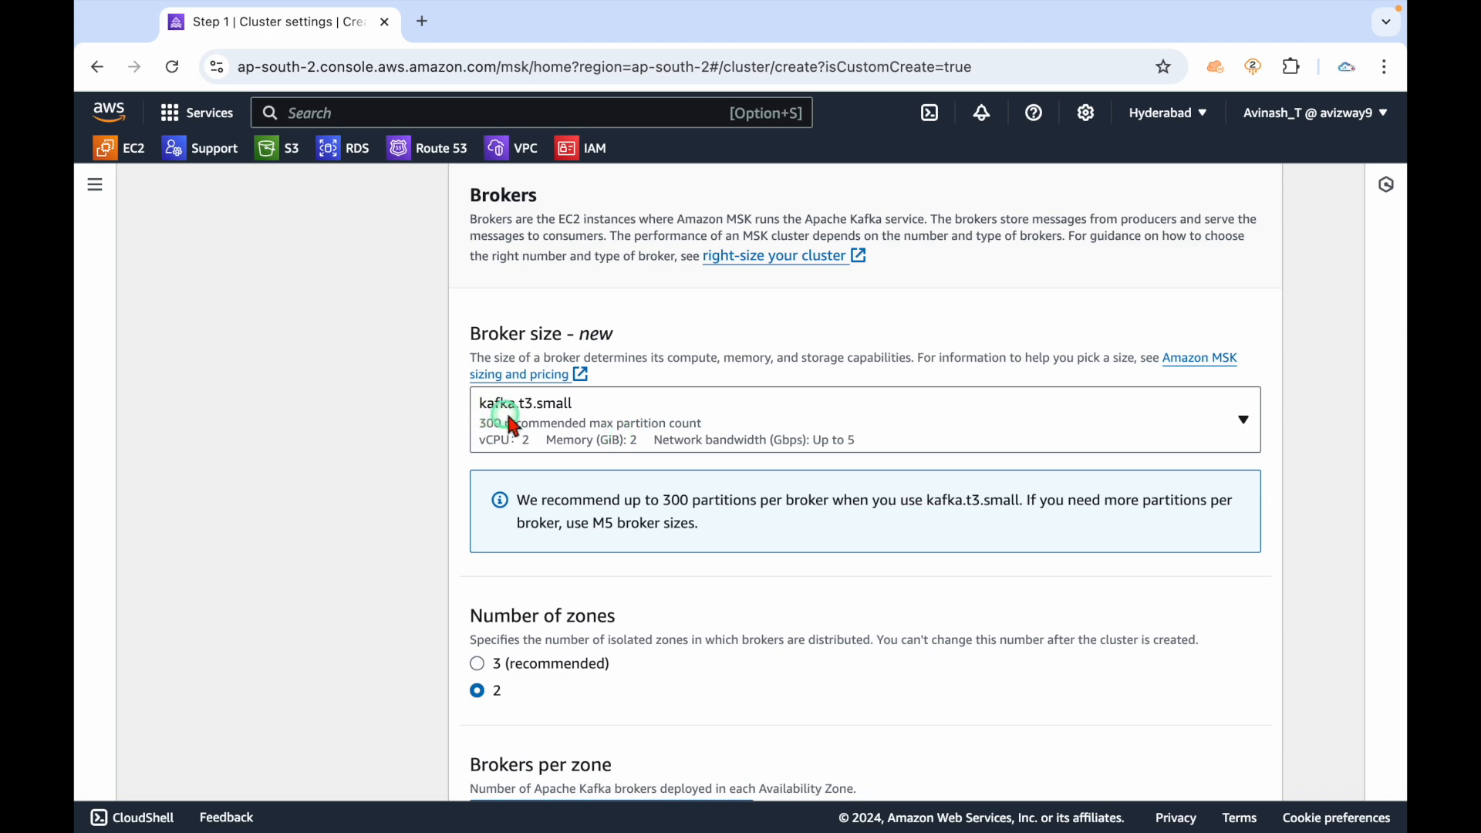
pyautogui.click(380, 559)
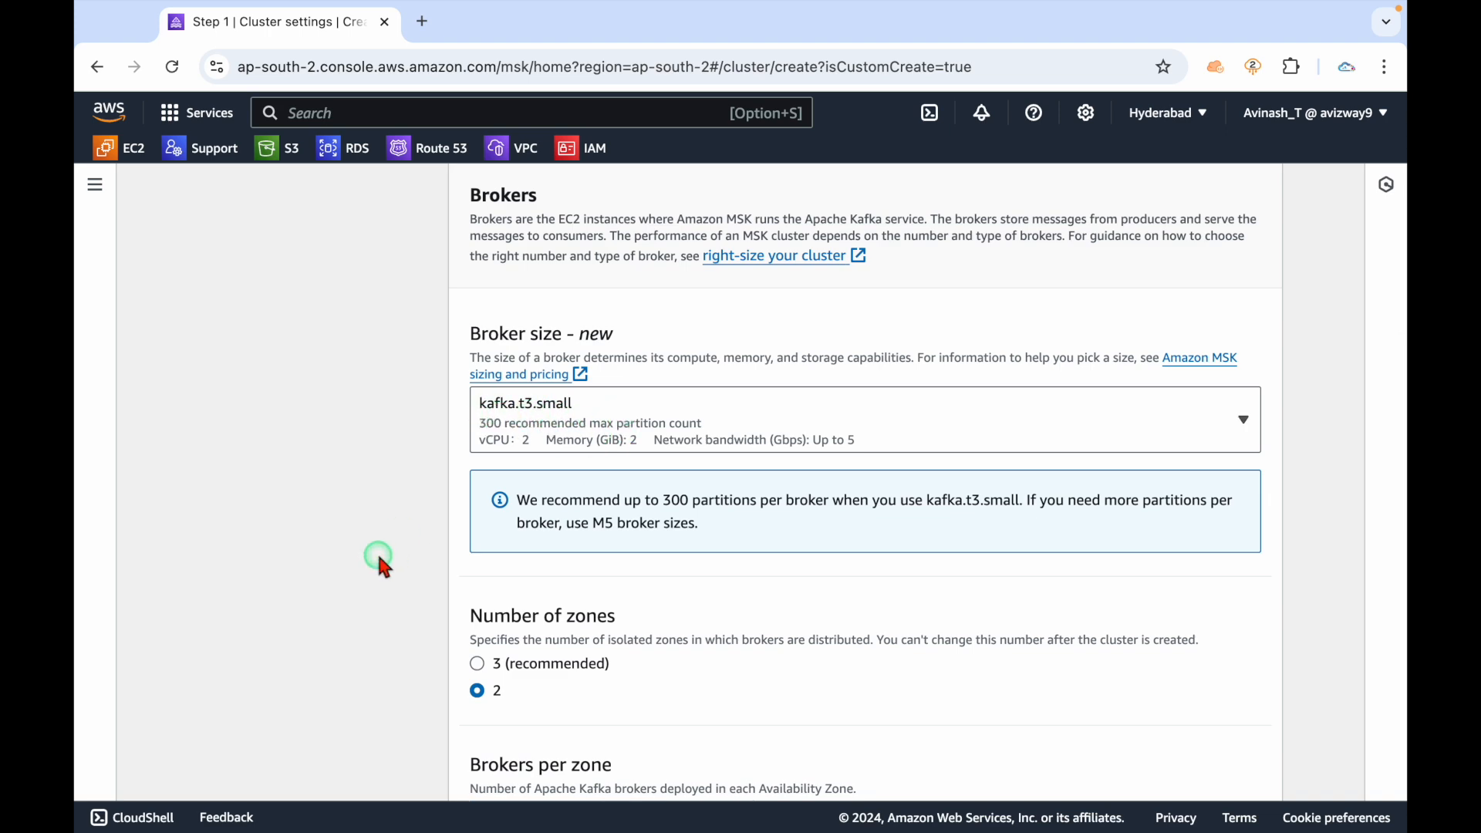
# Change storage per broker from 1000 to 10 GiB.
pyautogui.scroll(-5, 379, 558)
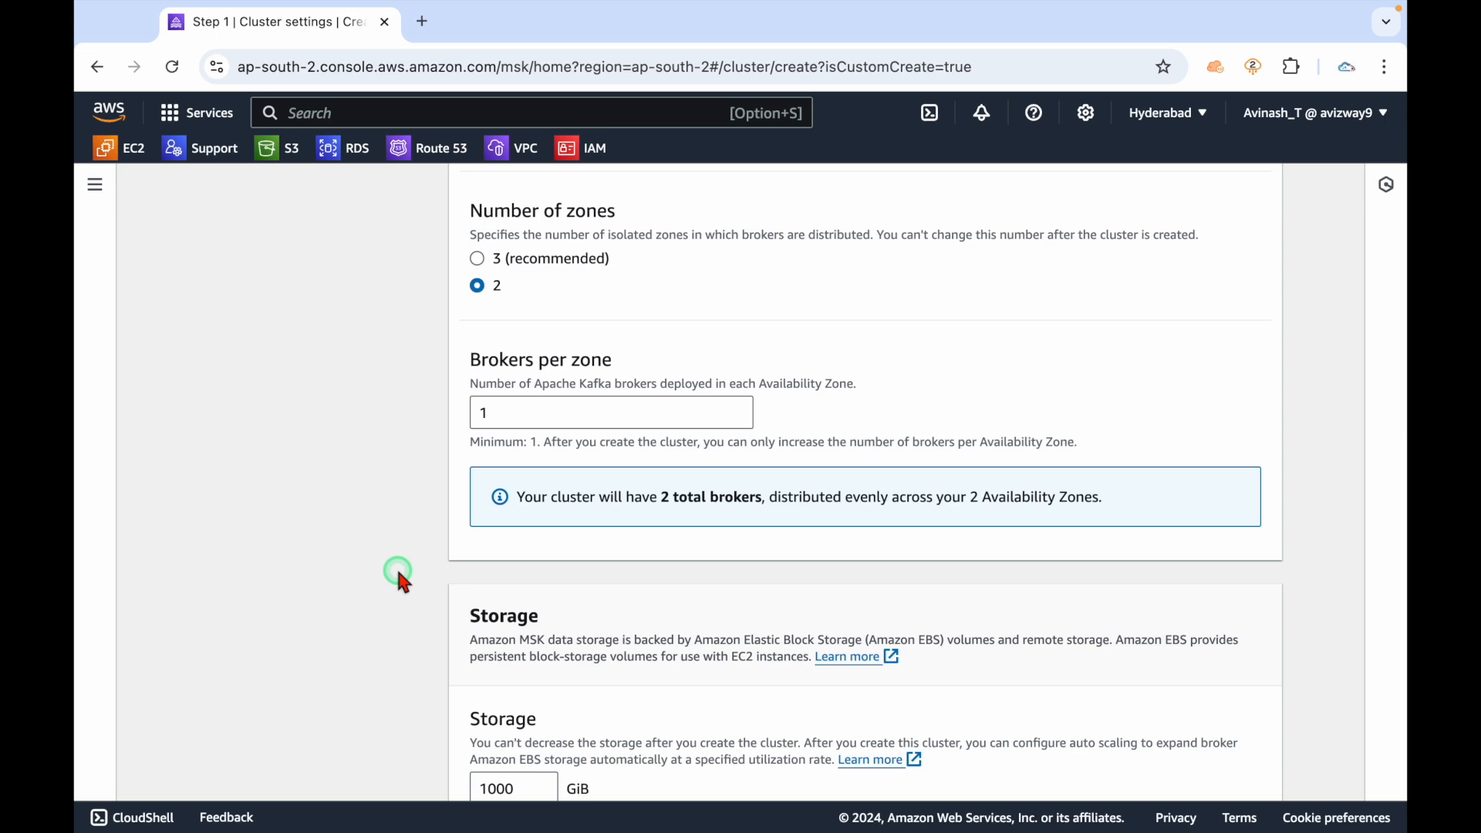
pyautogui.scroll(-4, 396, 571)
pyautogui.moveTo(529, 494); pyautogui.dragTo(422, 505)
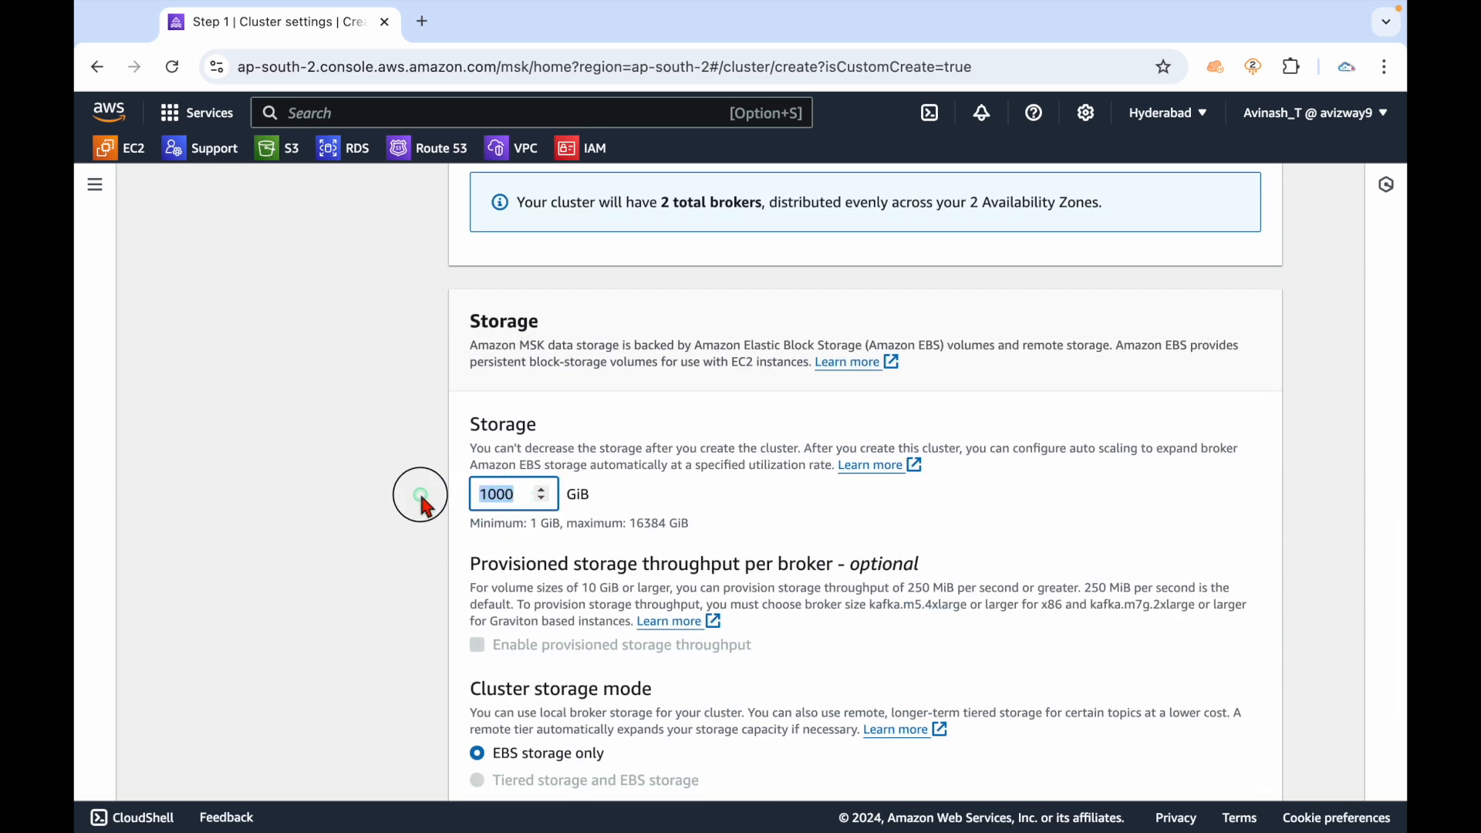
pyautogui.write('10')
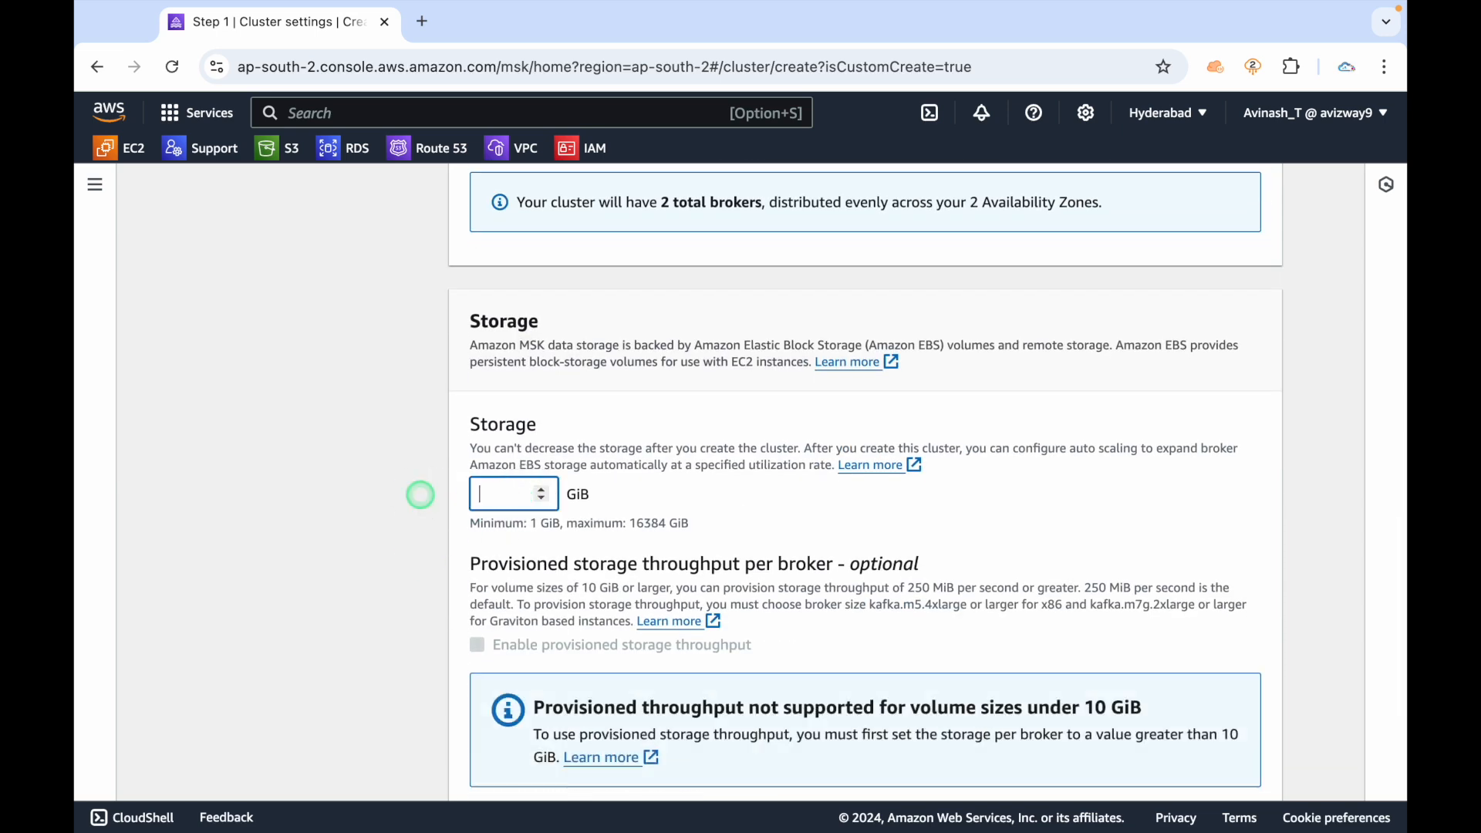
pyautogui.click(389, 490)
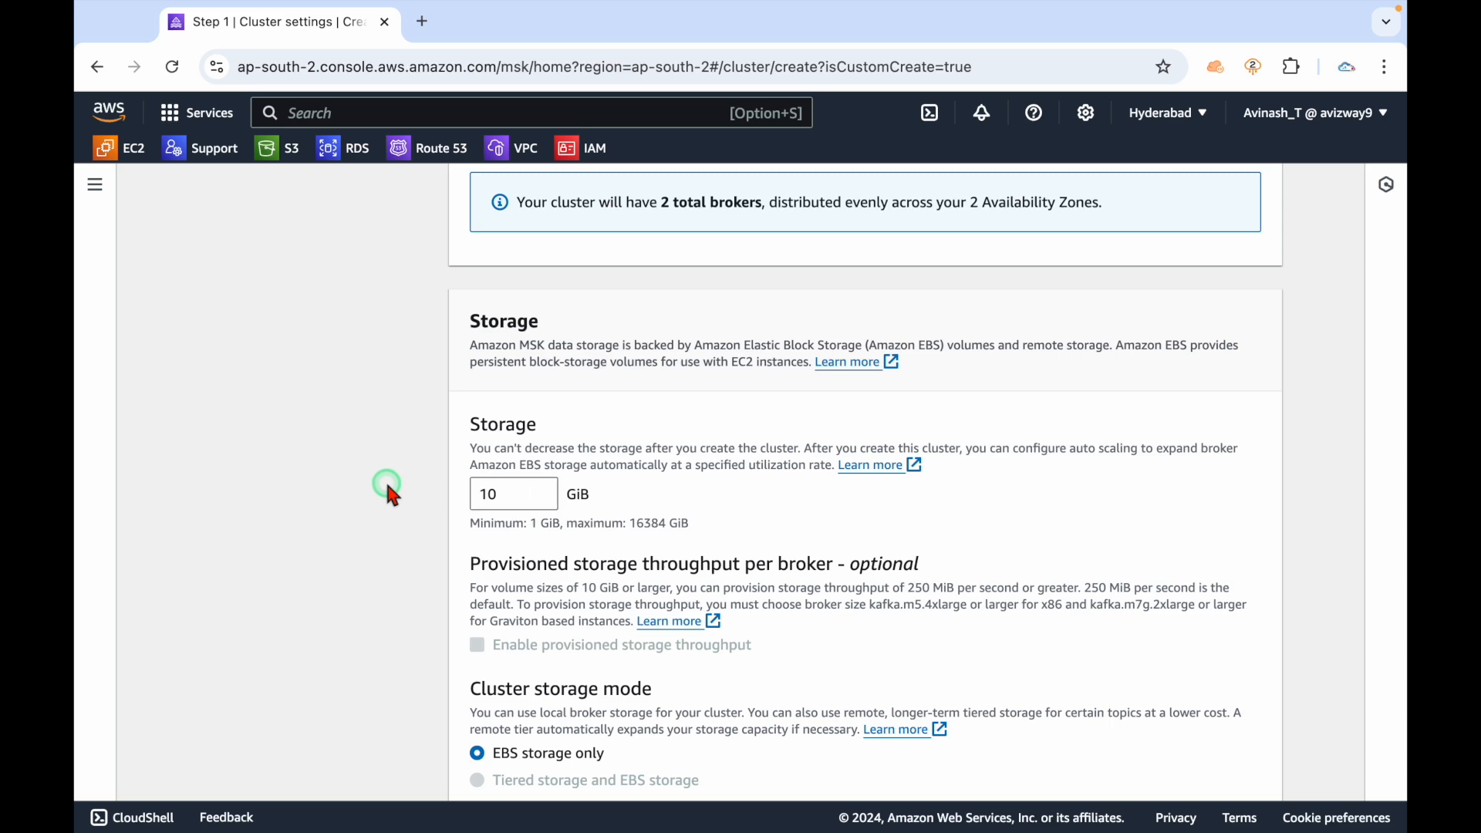
# Choose a custom cluster configuration instead of the MSK default.
pyautogui.scroll(-4, 386, 479)
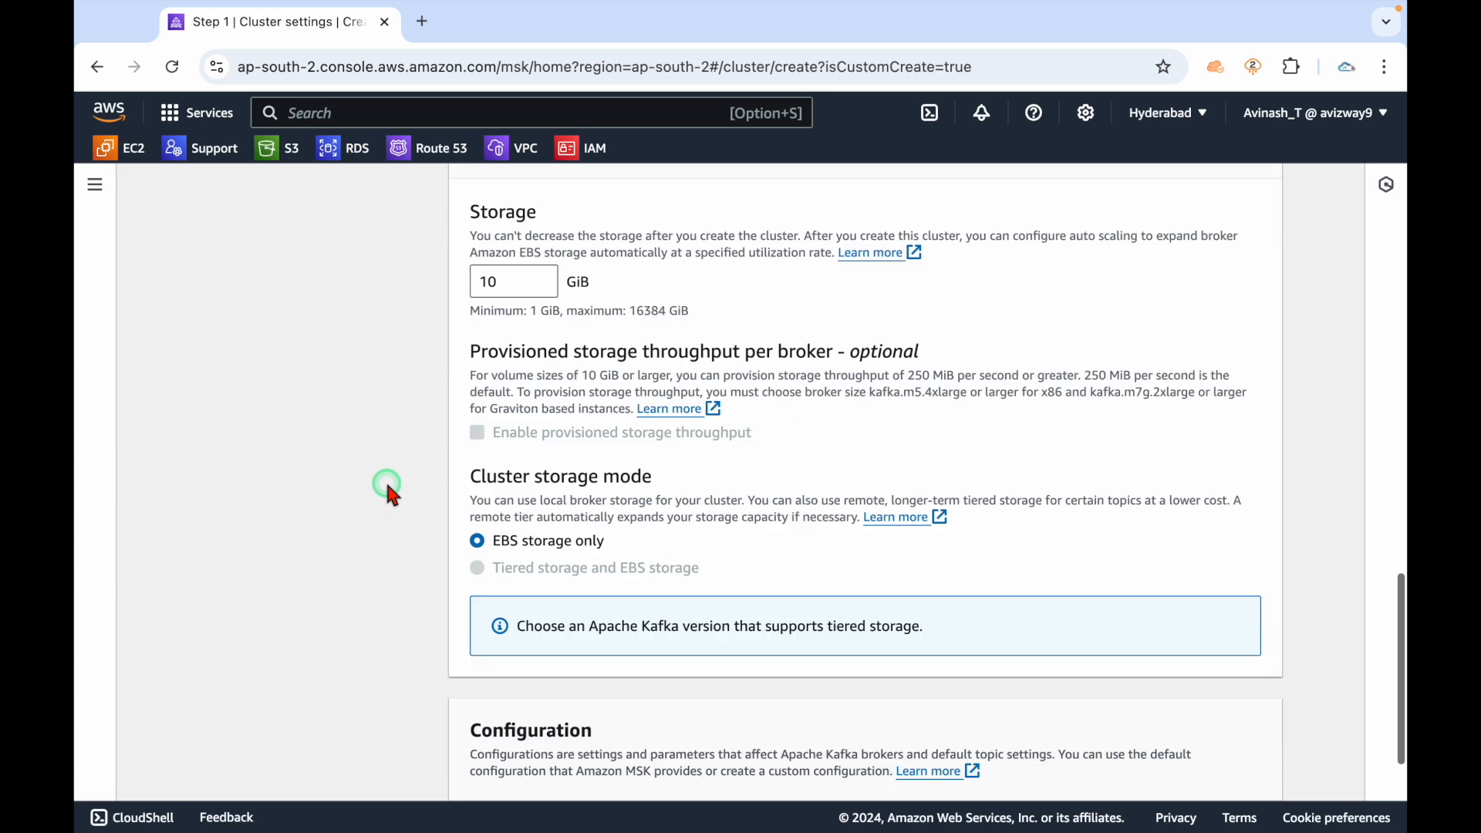
pyautogui.moveTo(549, 464); pyautogui.dragTo(587, 466)
pyautogui.click(323, 562)
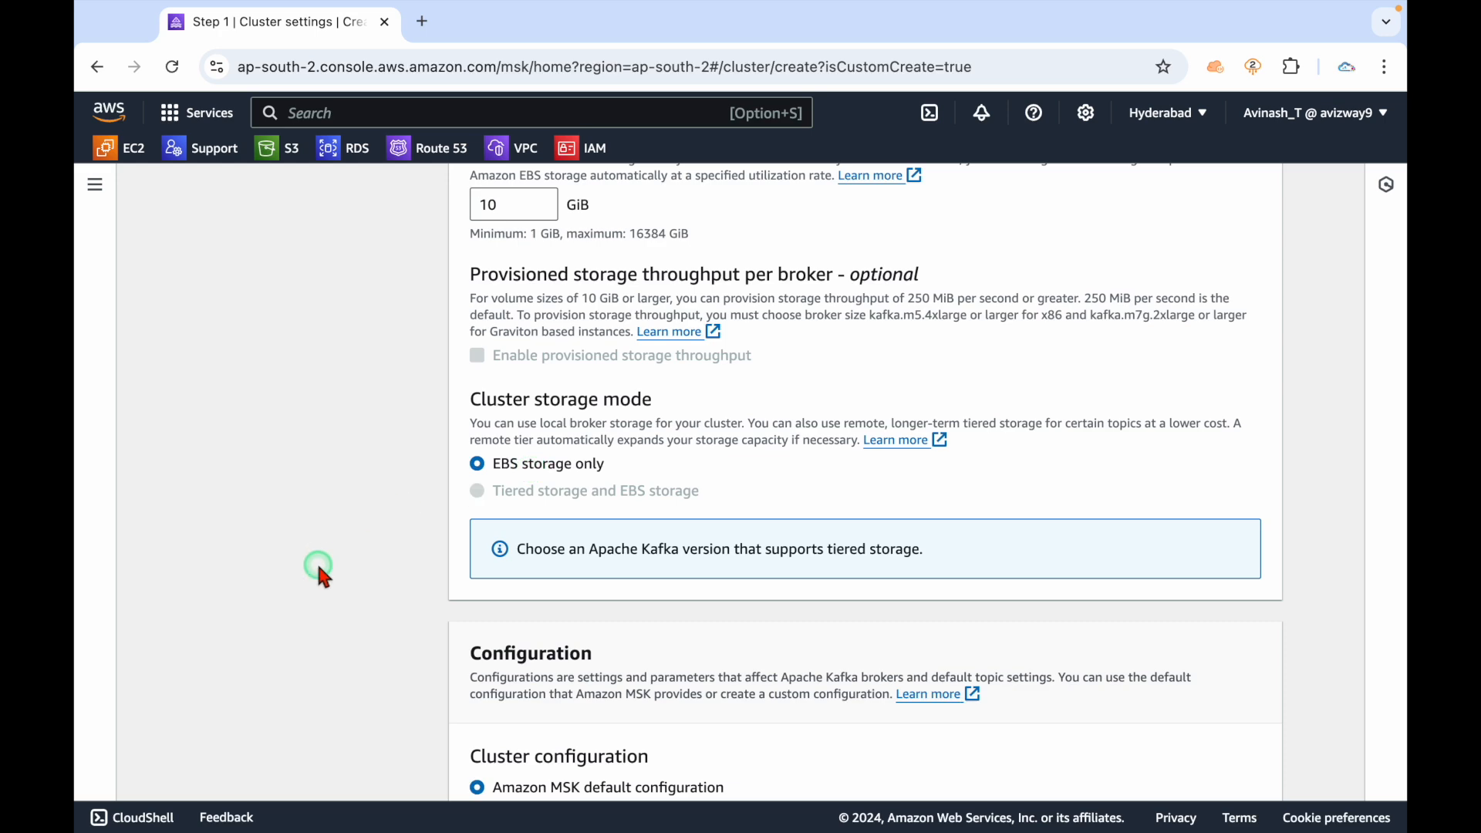
pyautogui.scroll(-2, 317, 569)
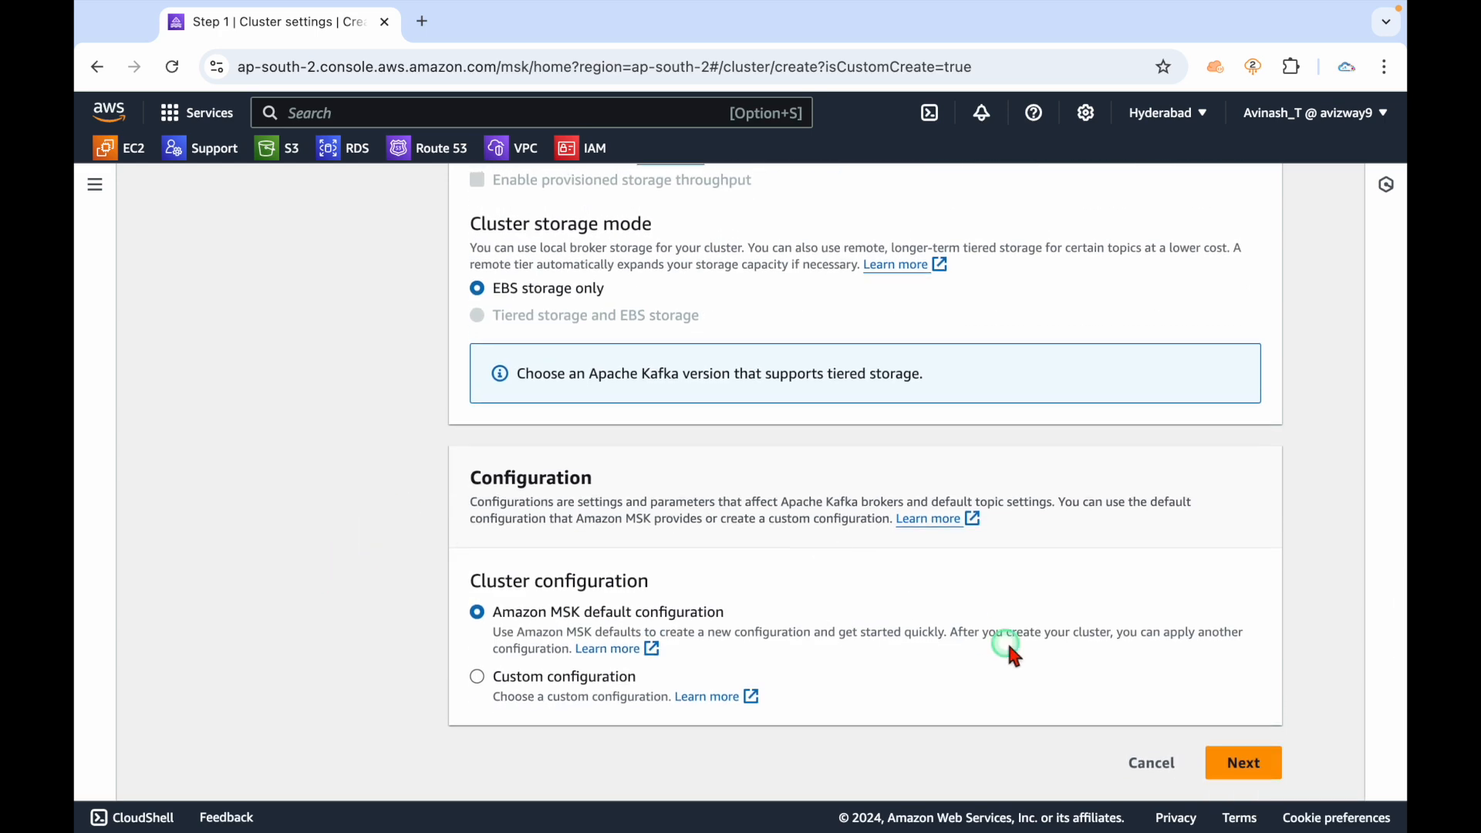
pyautogui.click(494, 576)
pyautogui.moveTo(497, 584); pyautogui.dragTo(786, 586)
pyautogui.click(786, 586)
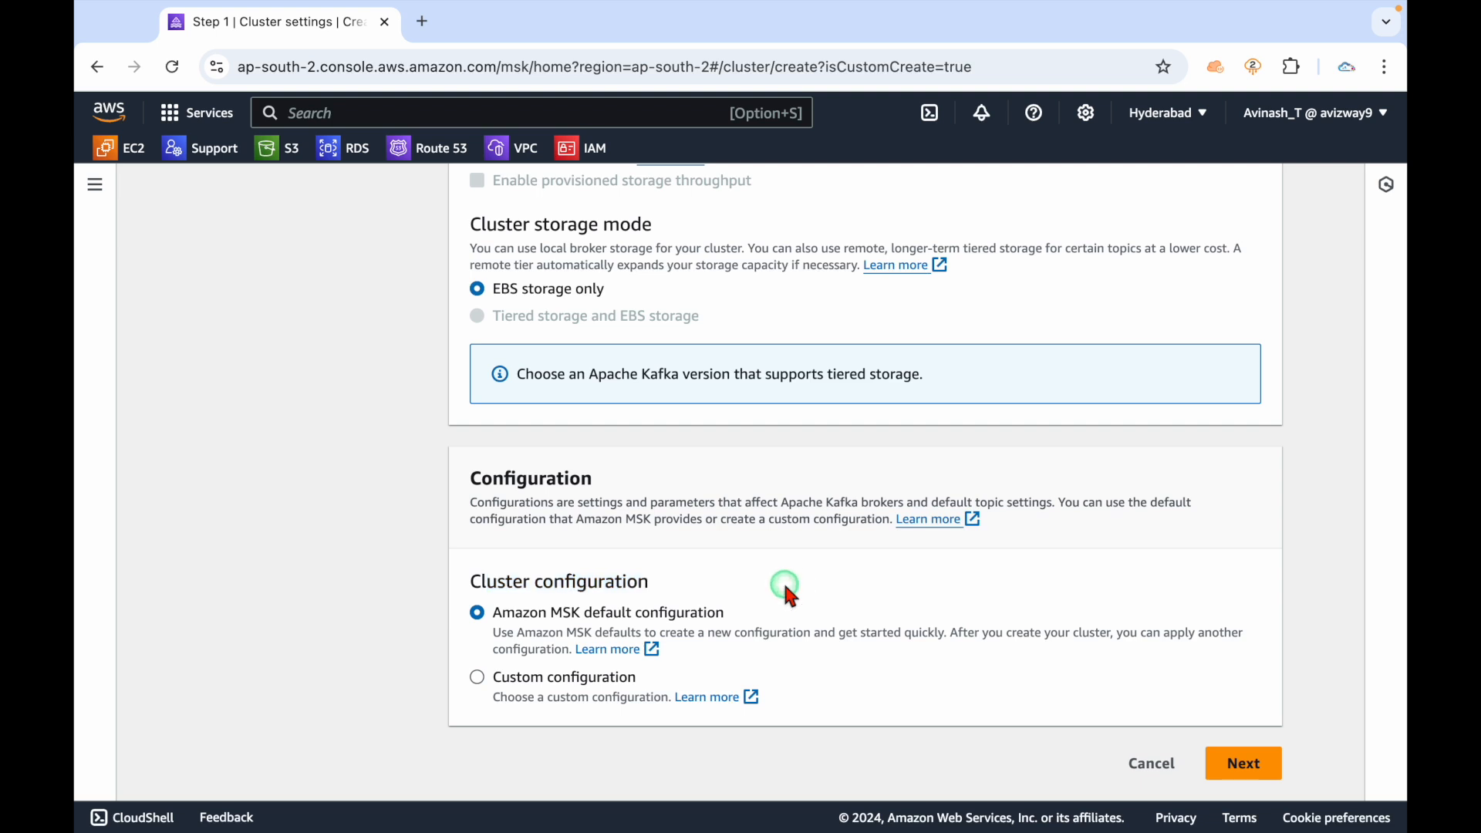
pyautogui.click(536, 681)
pyautogui.scroll(-1, 536, 684)
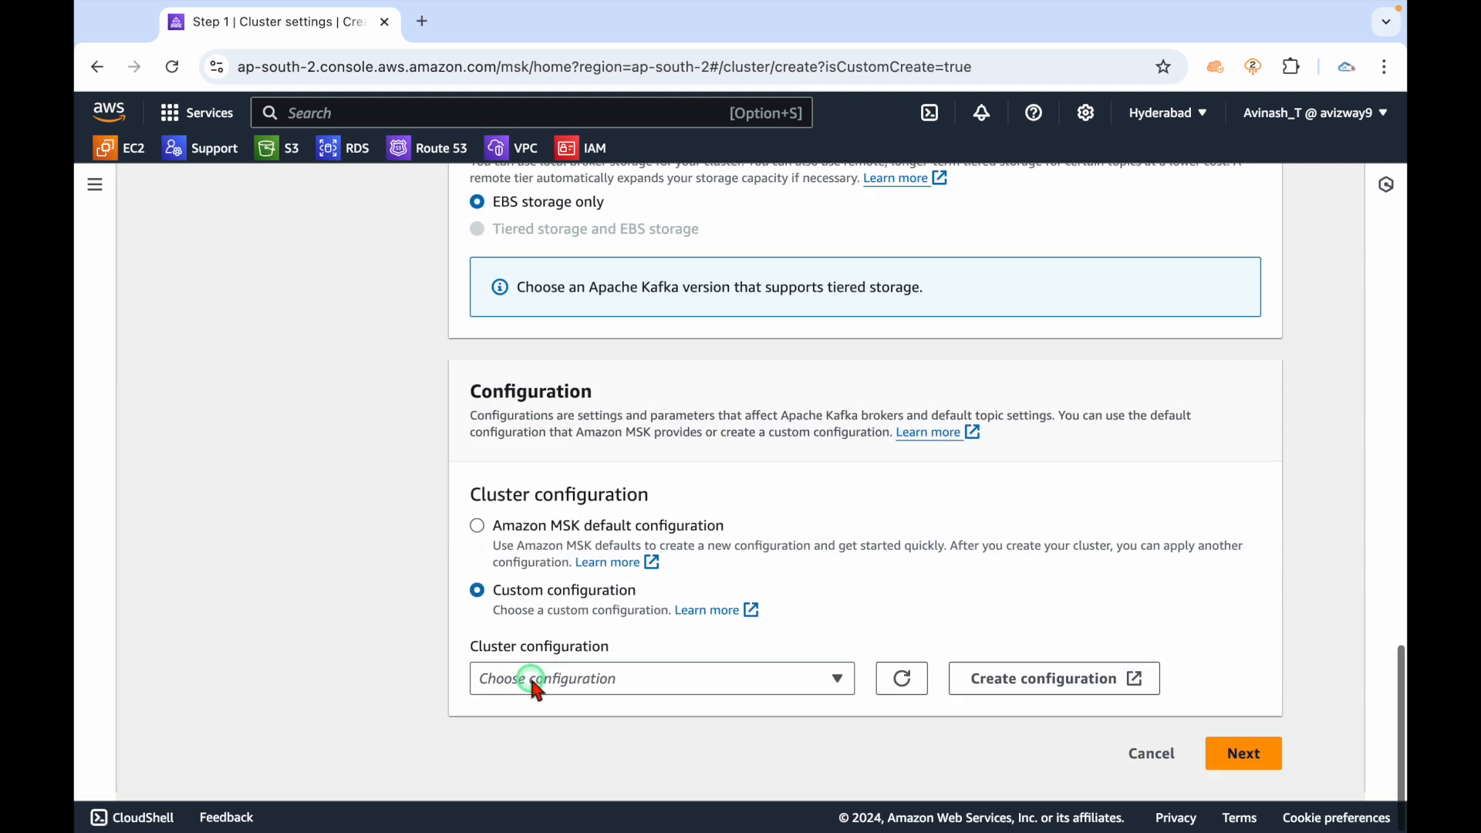
pyautogui.click(1037, 684)
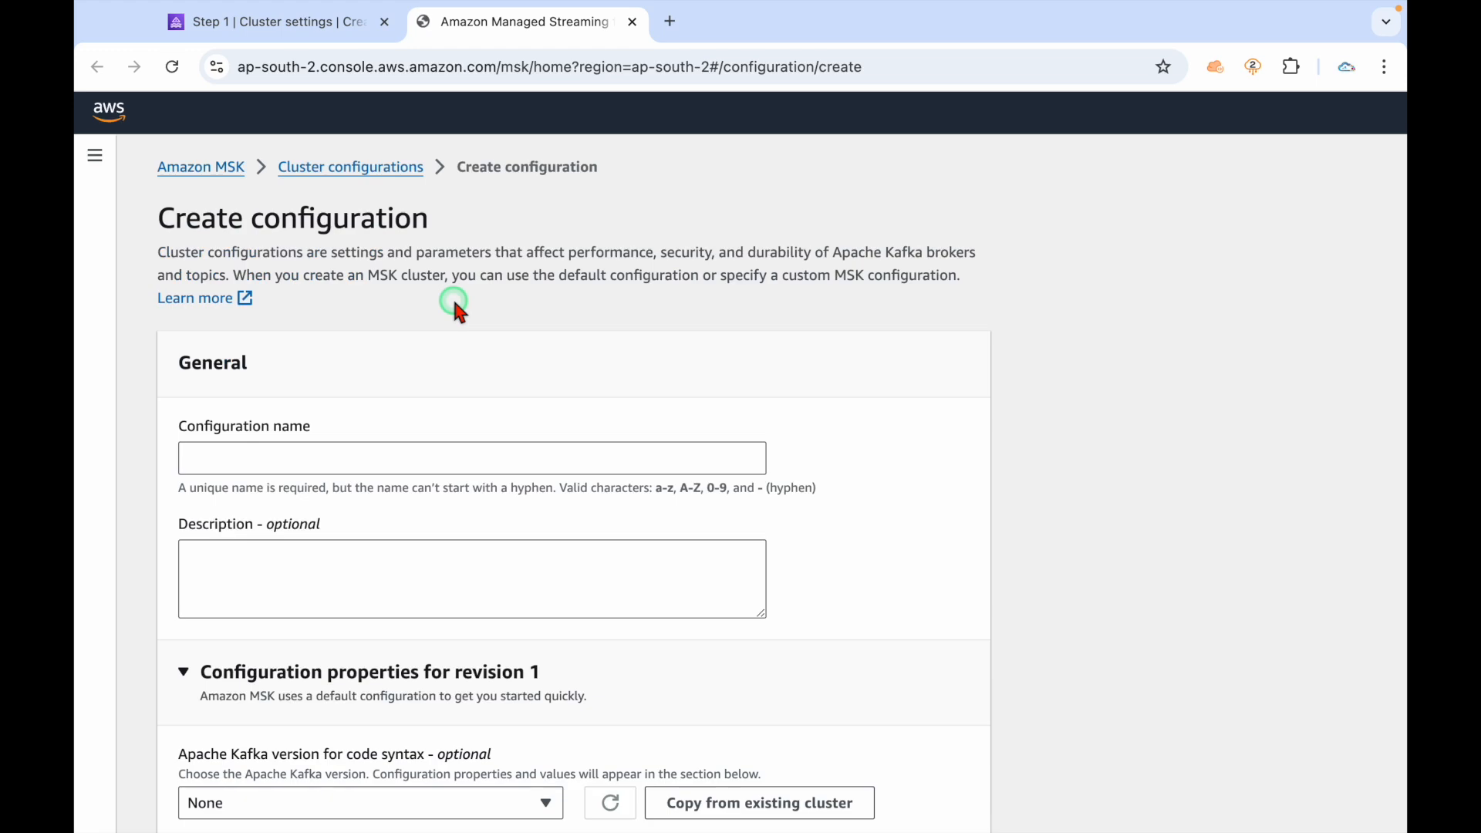
pyautogui.scroll(-6, 510, 551)
pyautogui.click(655, 648)
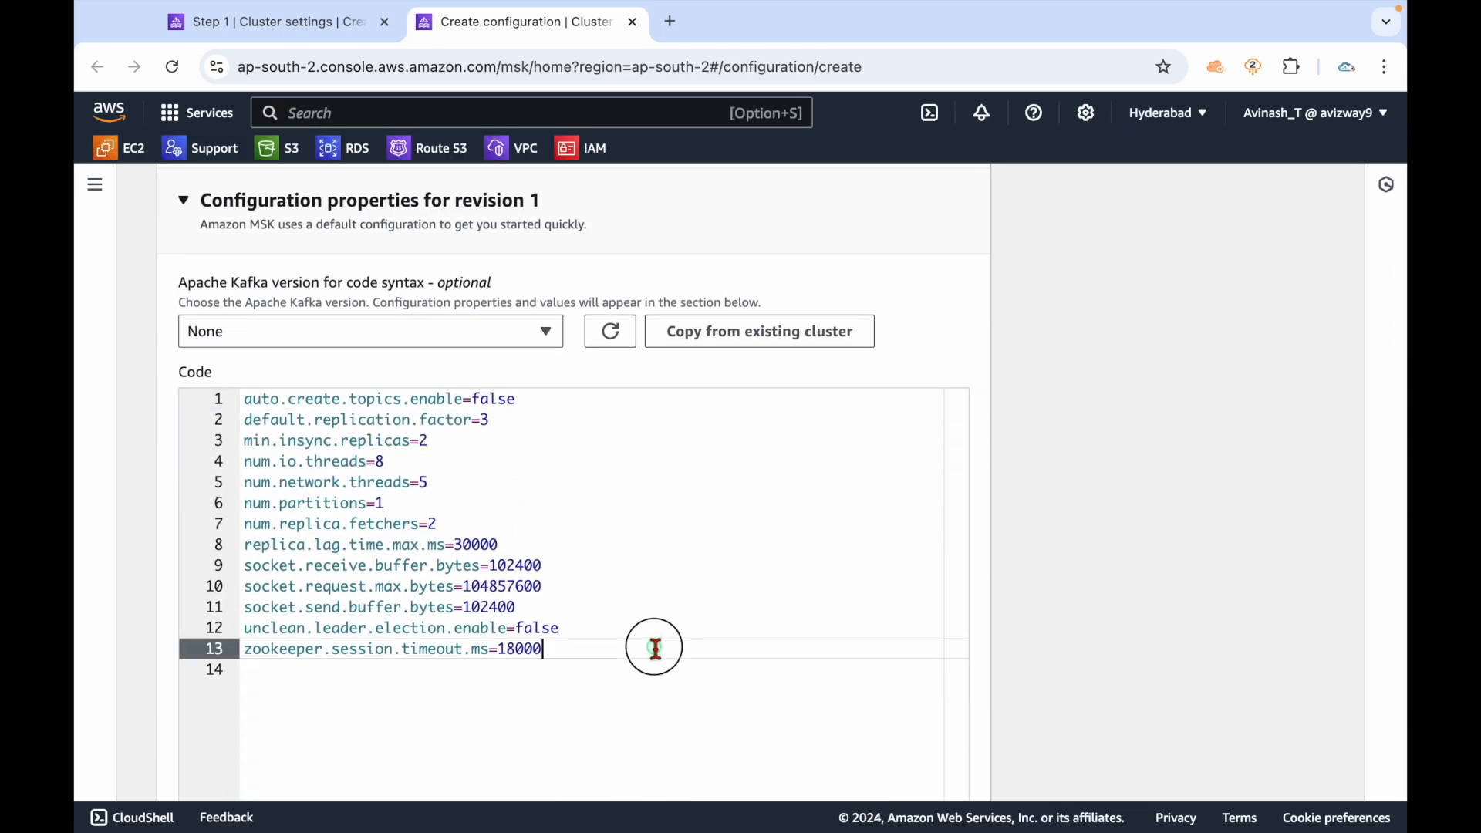
pyautogui.click(451, 463)
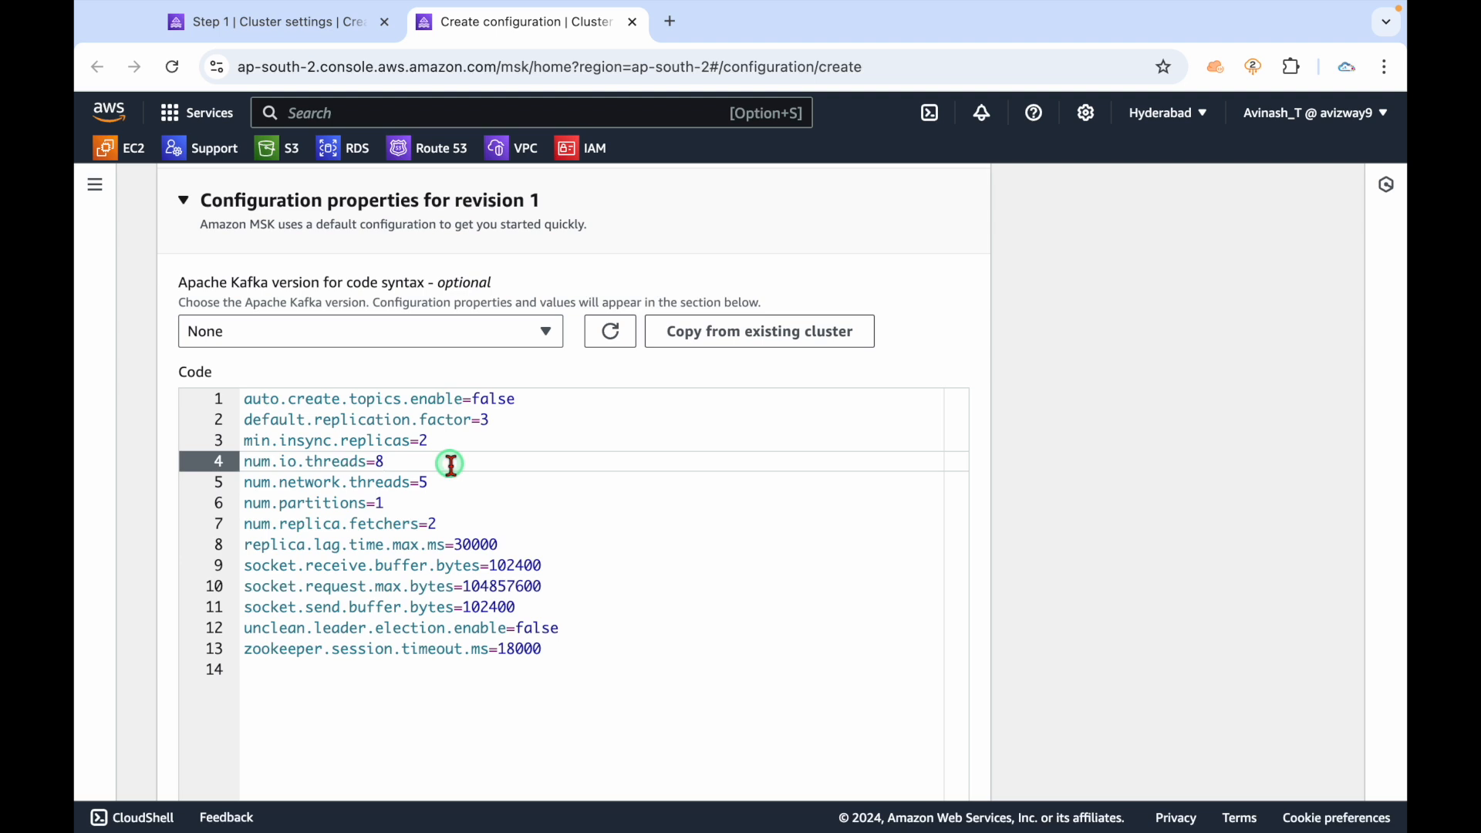
pyautogui.click(441, 506)
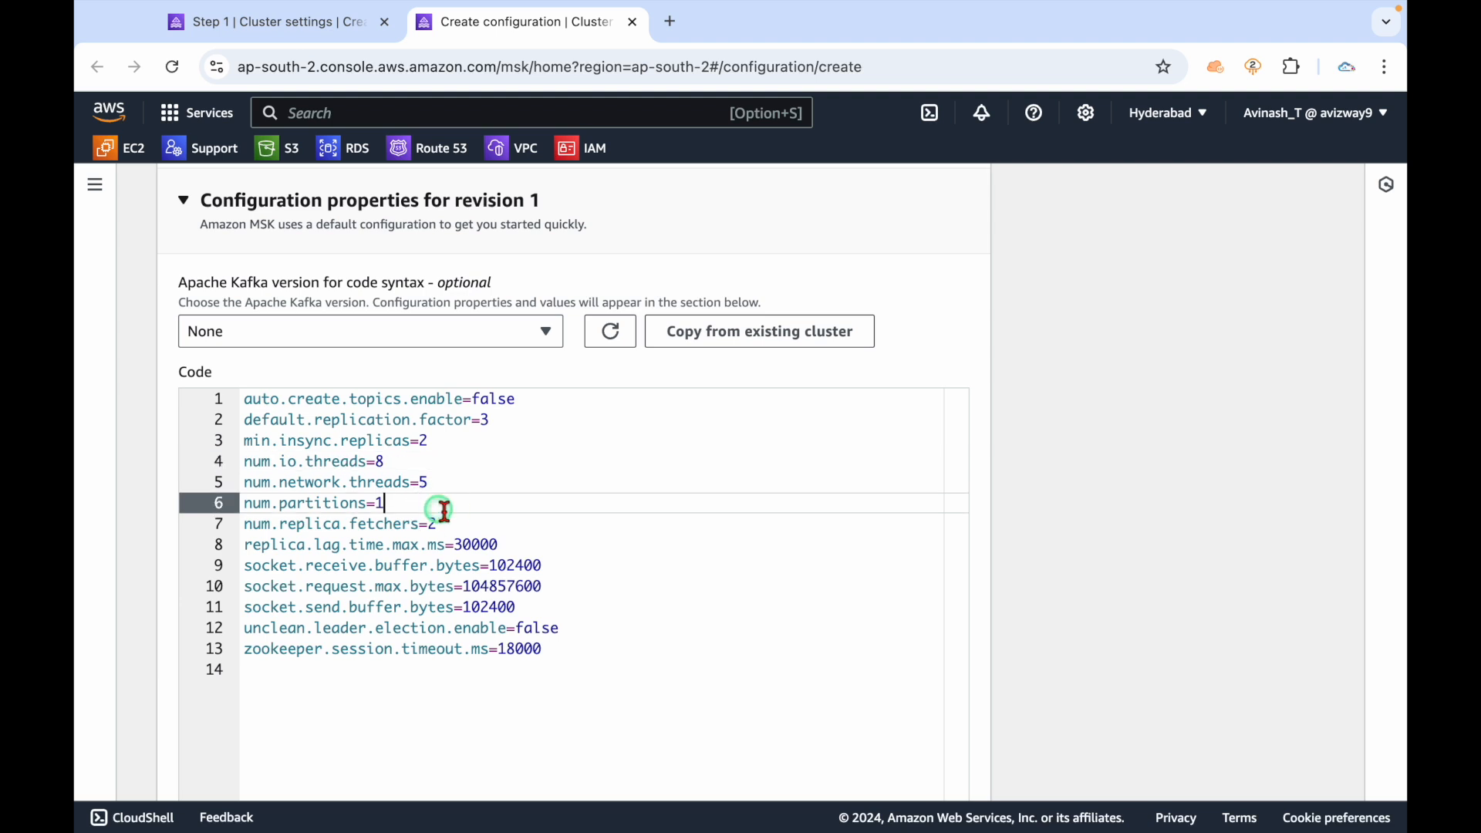
pyautogui.click(463, 521)
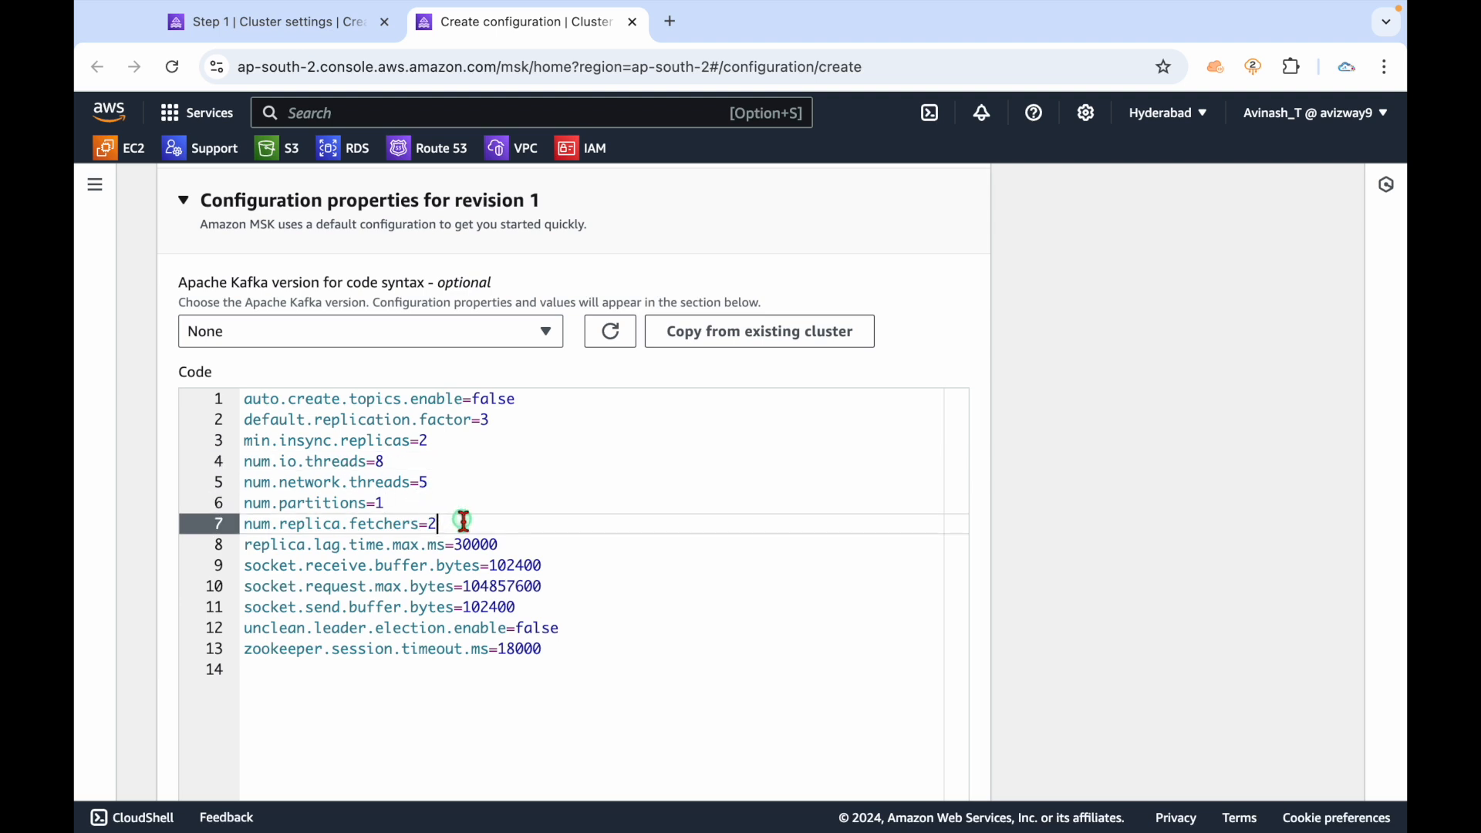
pyautogui.click(583, 644)
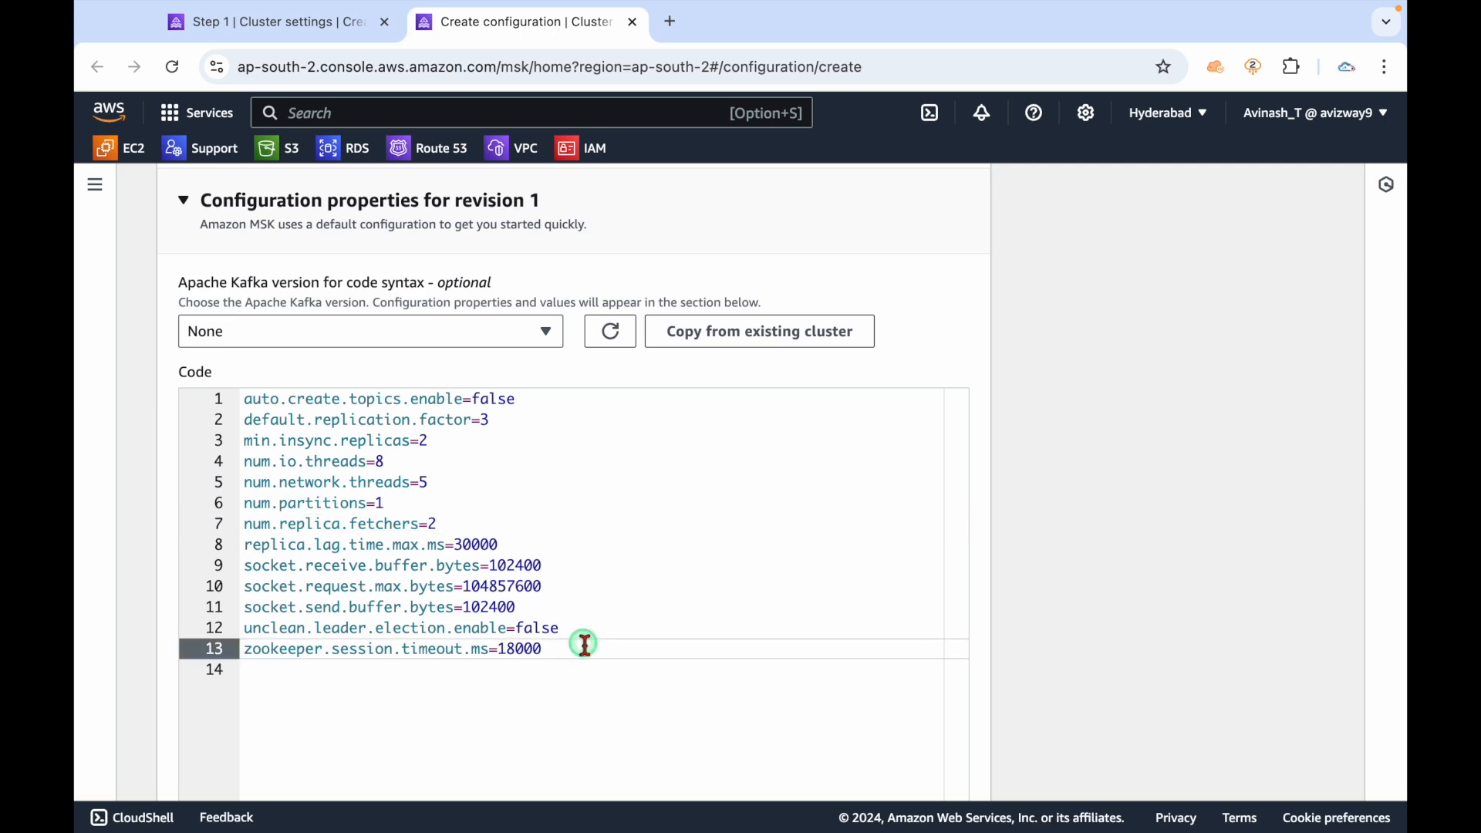
pyautogui.scroll(7, 540, 555)
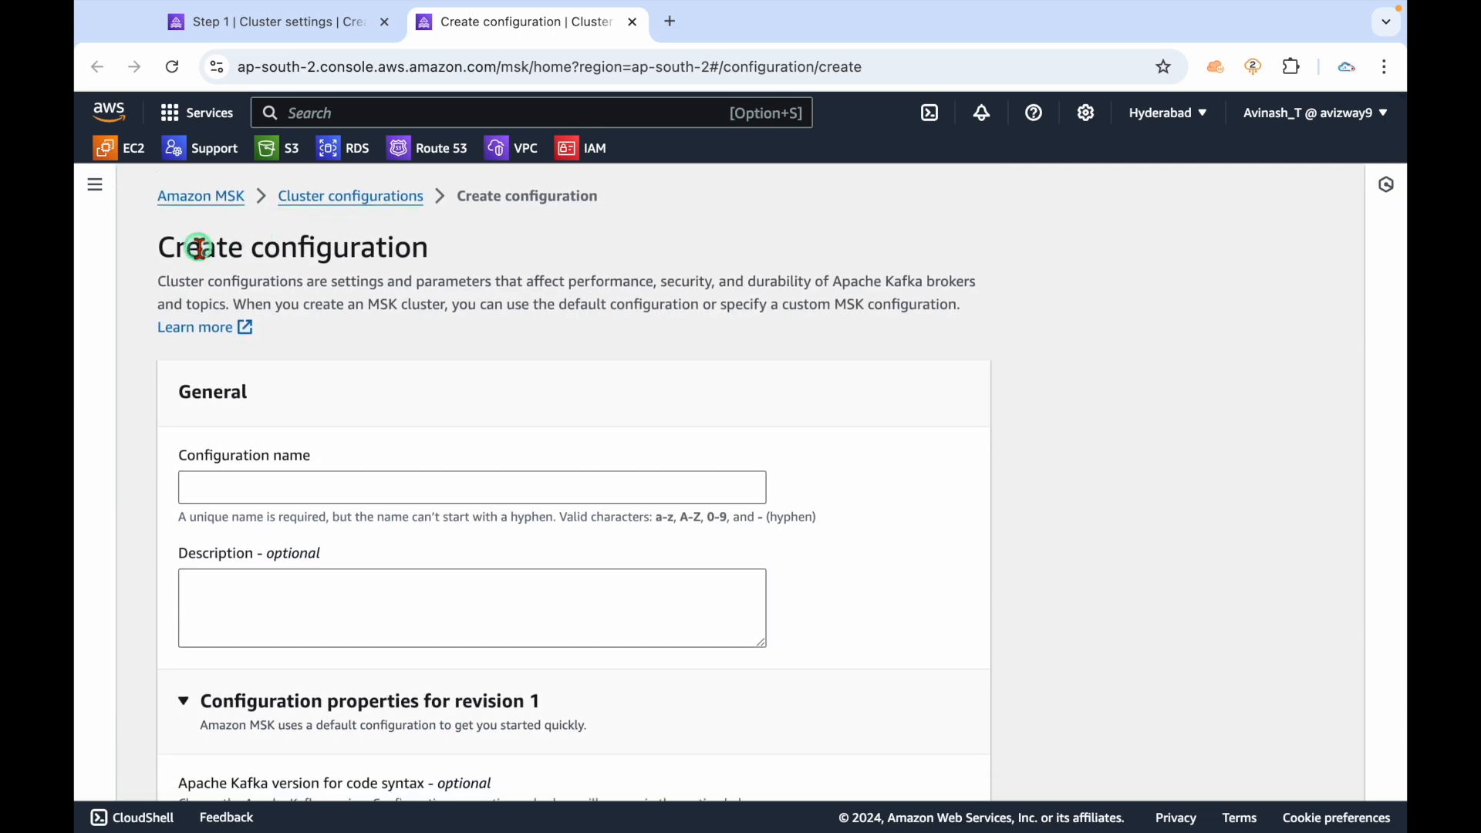
pyautogui.moveTo(200, 249); pyautogui.dragTo(448, 268)
pyautogui.click(632, 22)
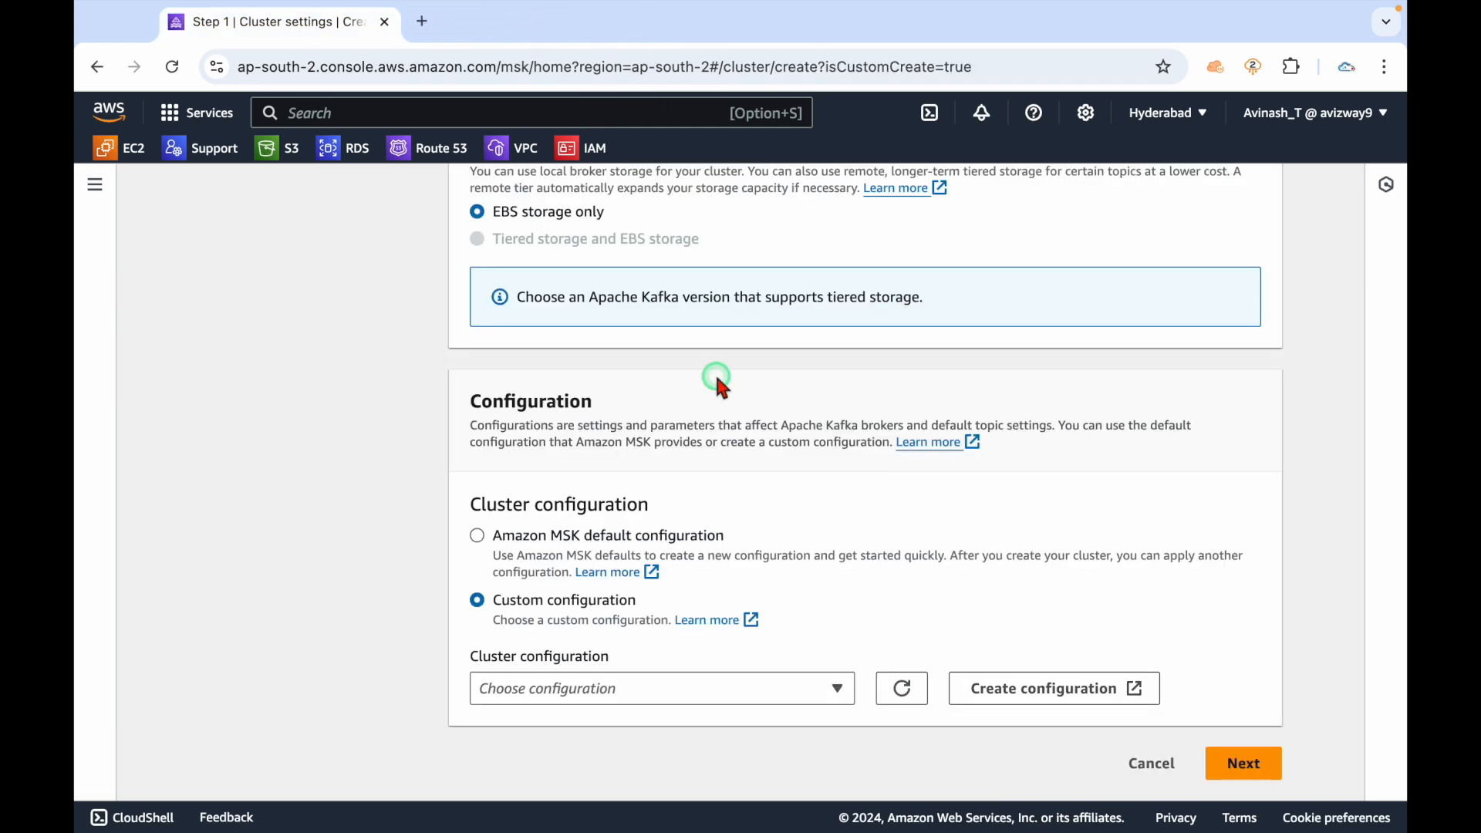
pyautogui.click(567, 535)
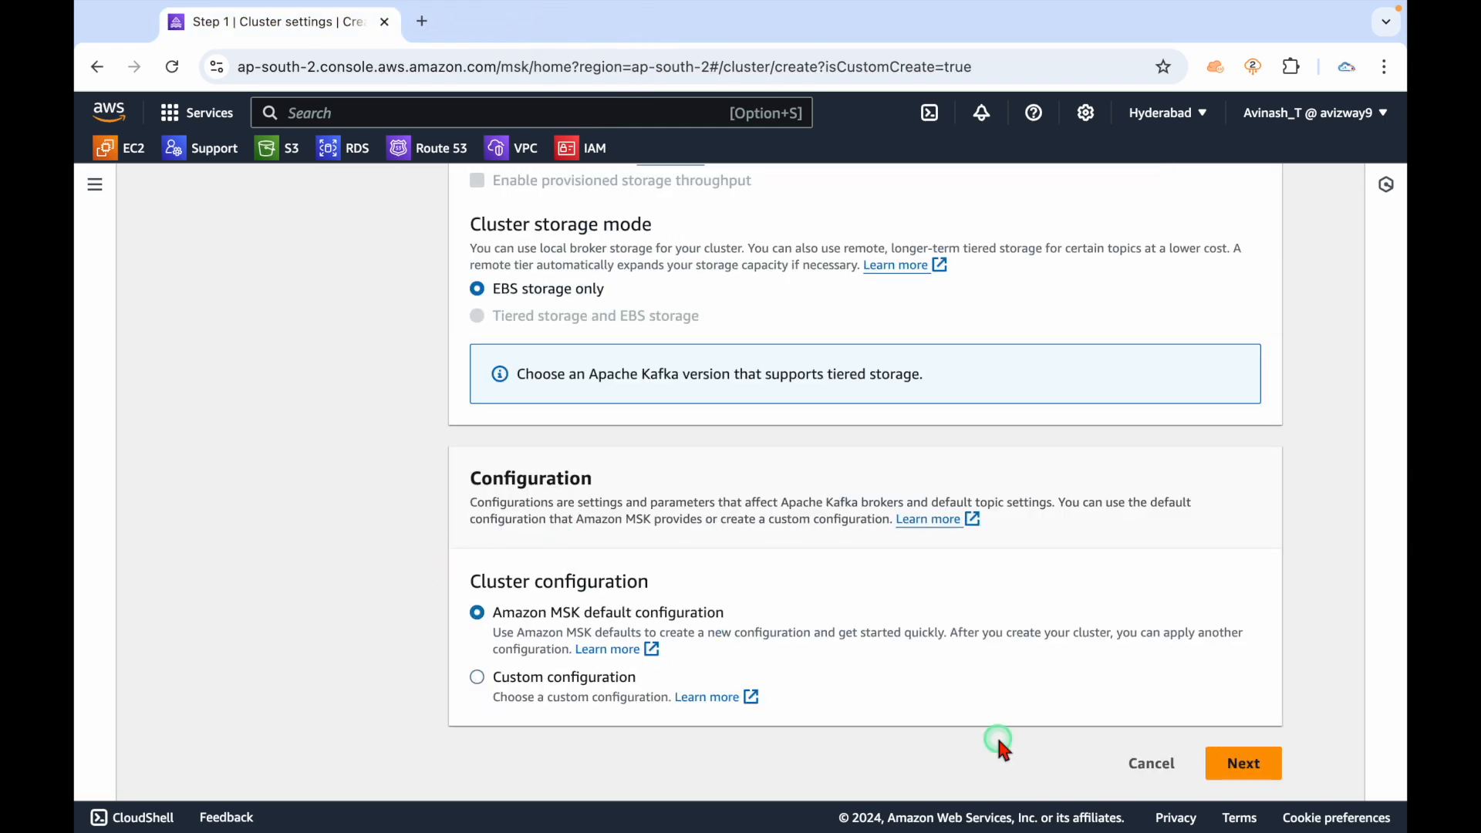
# On the networking step, place the cluster in VPC vpc-0d9b1271da40faed2.
pyautogui.click(1237, 761)
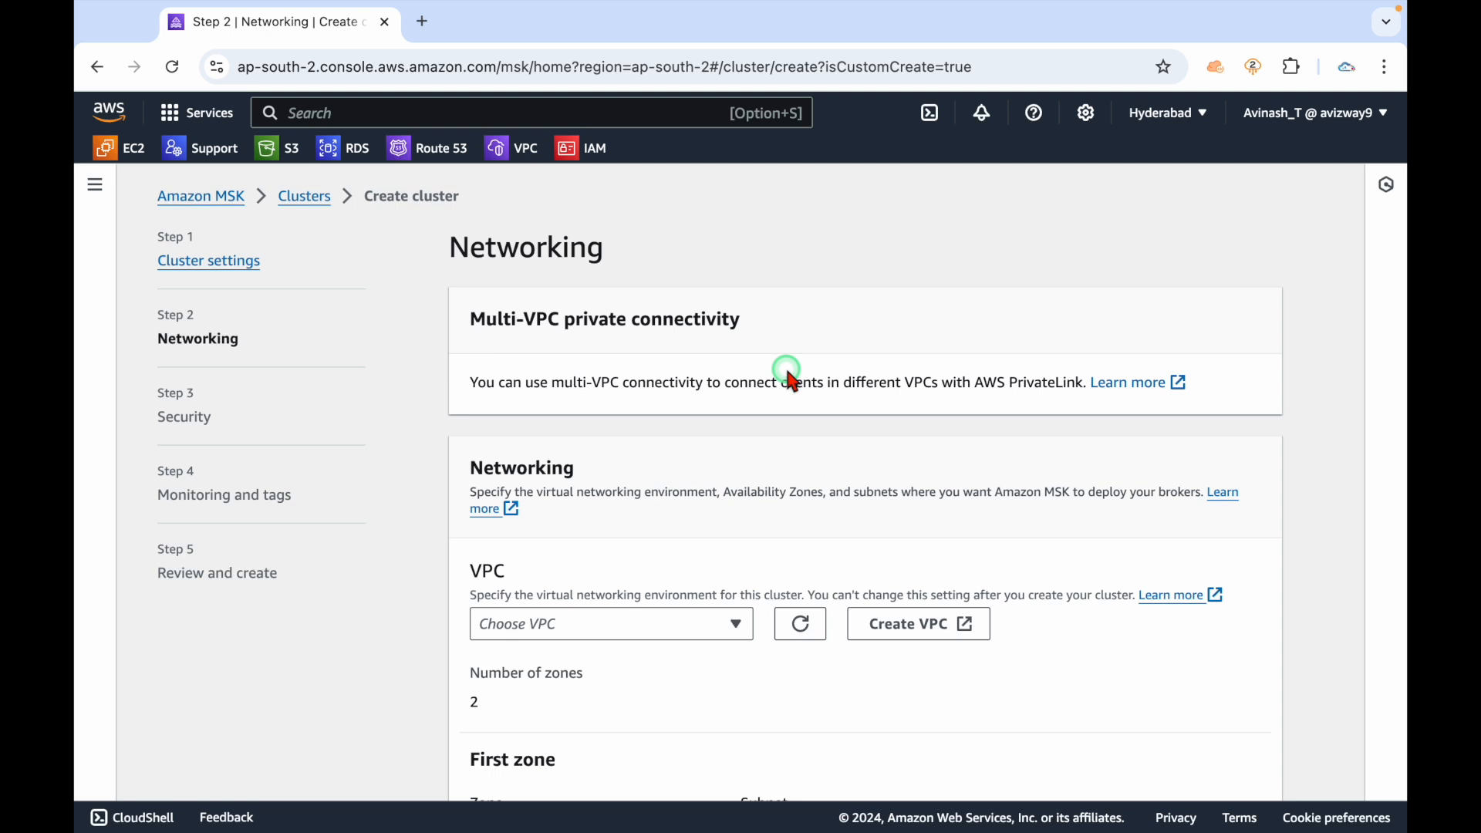
pyautogui.scroll(-2, 790, 374)
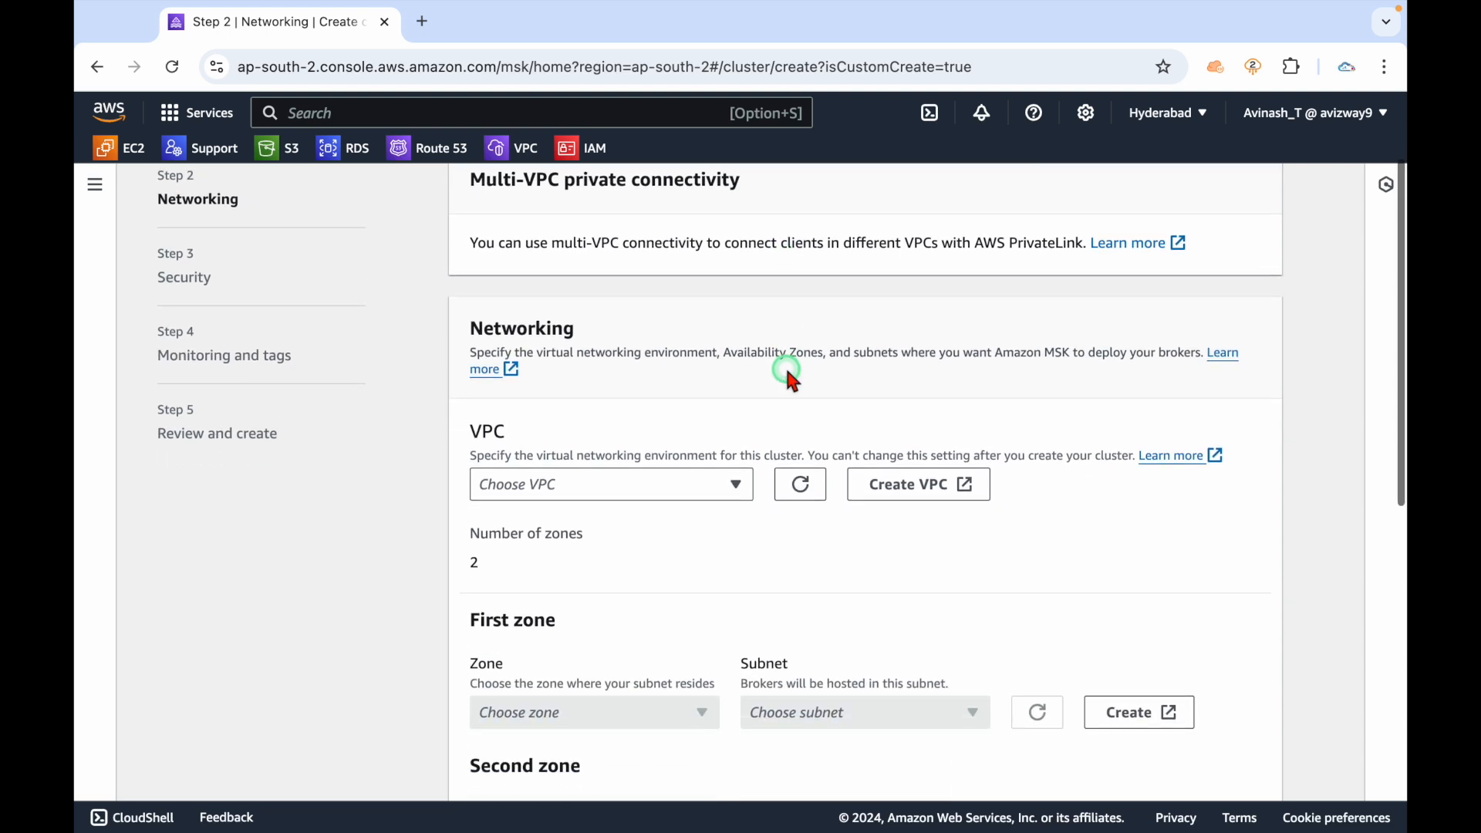
pyautogui.scroll(-1, 632, 430)
pyautogui.click(563, 429)
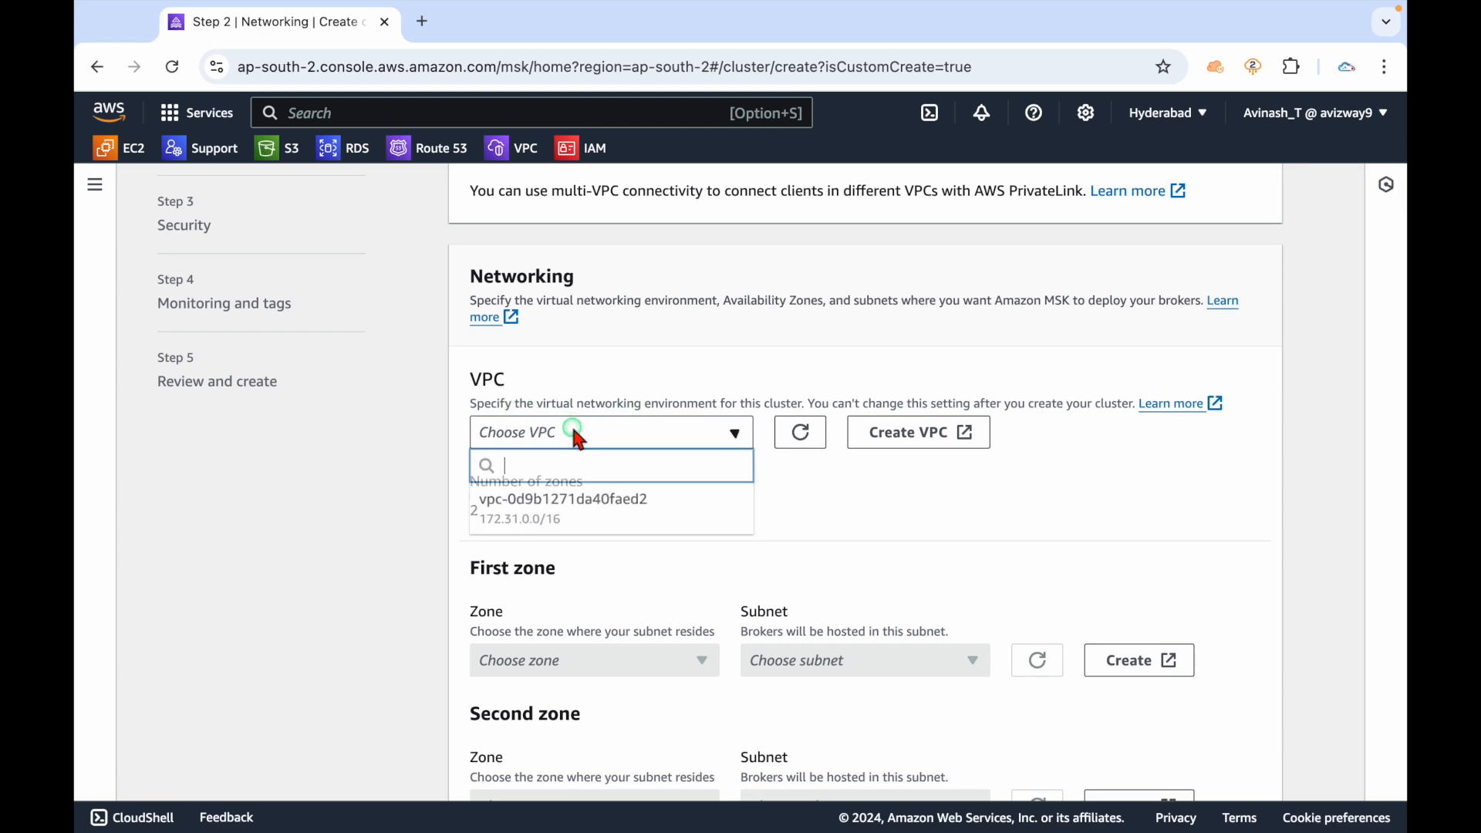
pyautogui.click(606, 511)
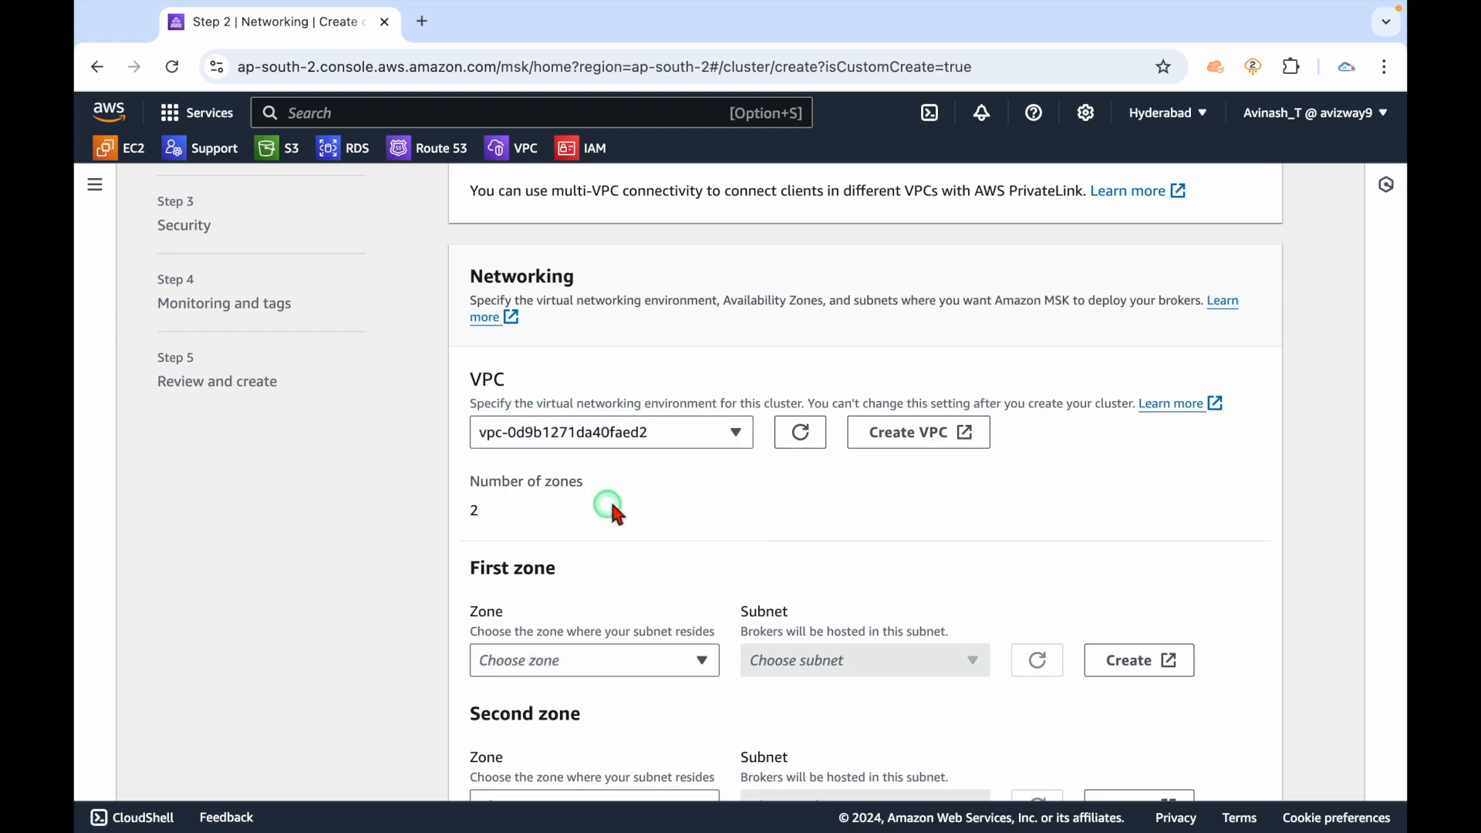
# Set the first zone to ap-south-2a with subnet-0a8468a6ba9e75bb9.
pyautogui.scroll(-3, 624, 490)
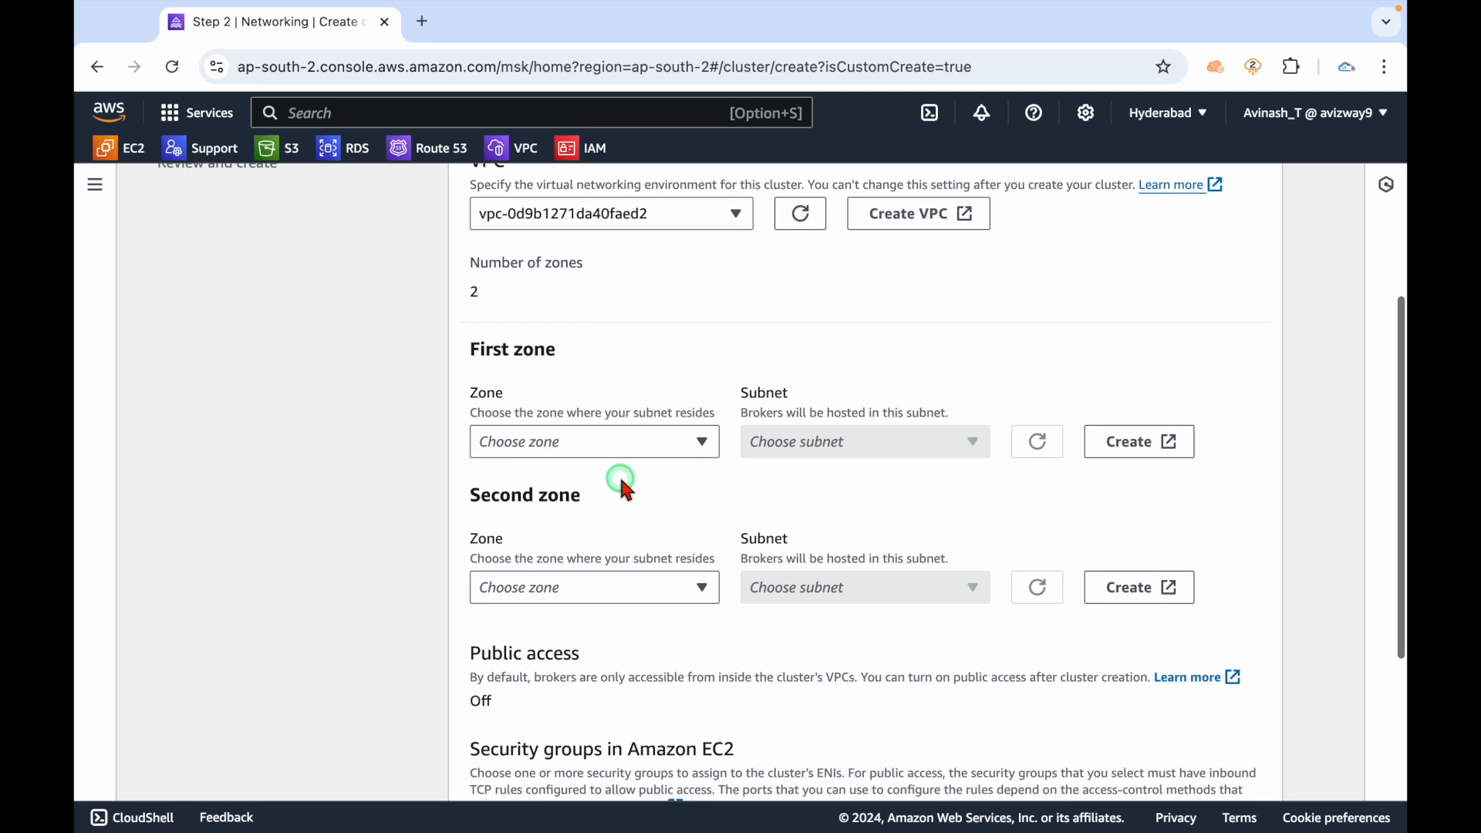
pyautogui.click(567, 449)
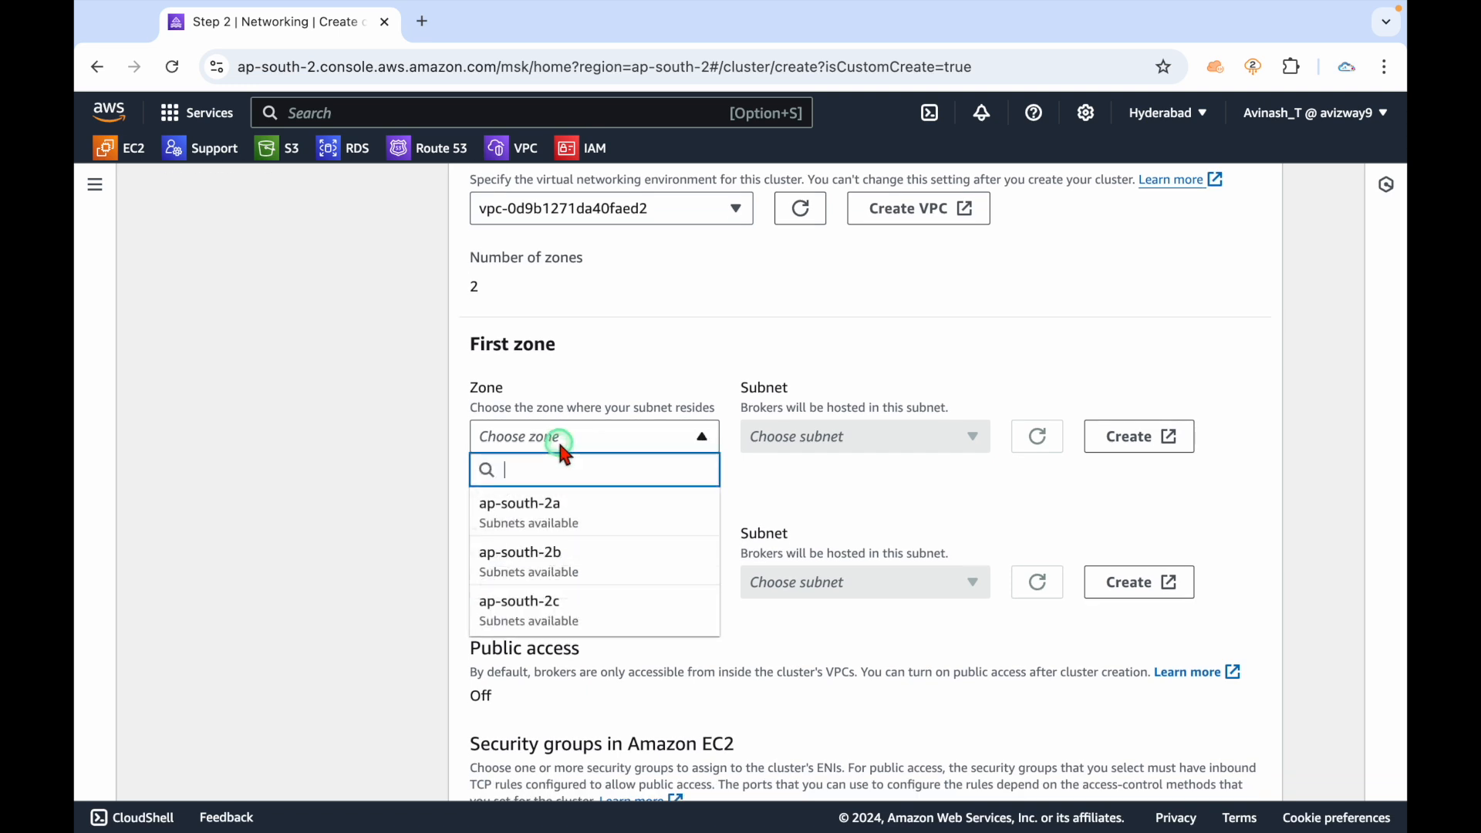
pyautogui.click(568, 516)
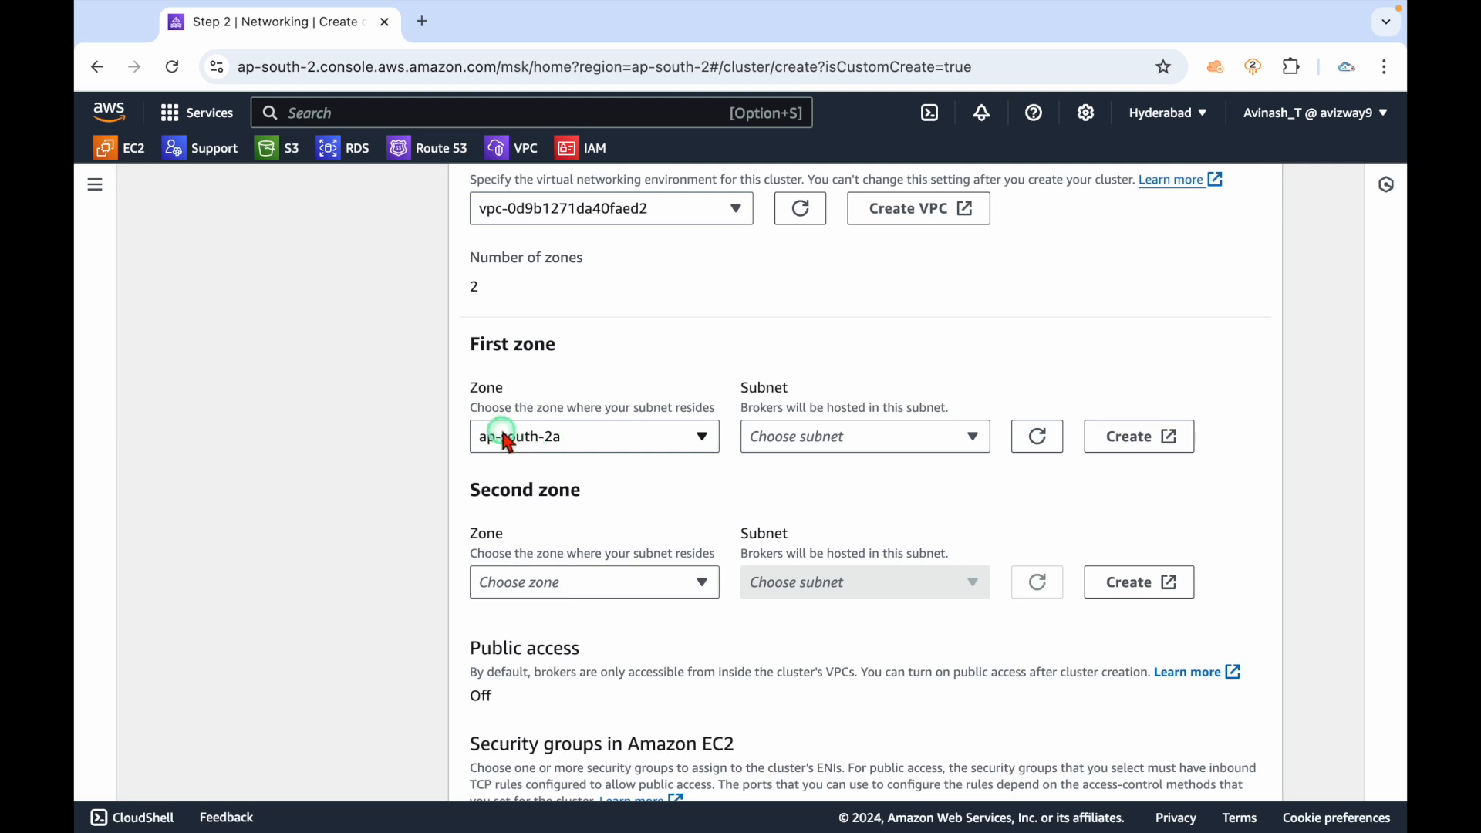
pyautogui.click(853, 437)
pyautogui.click(849, 518)
# Set the second zone to ap-south-2b with subnet-0d7dec9177bbf5470.
pyautogui.scroll(-1, 577, 529)
pyautogui.click(555, 507)
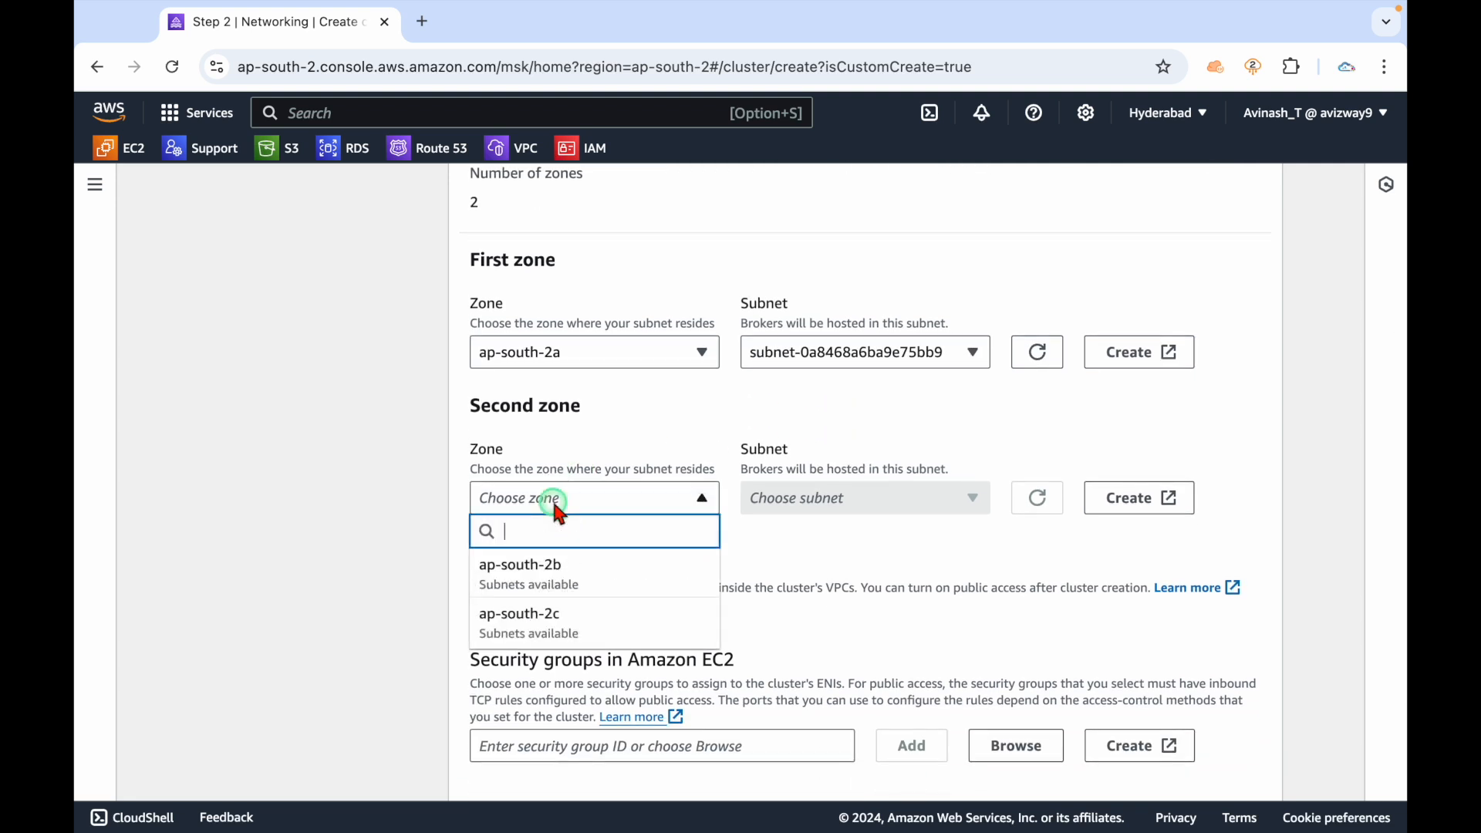
pyautogui.click(555, 568)
pyautogui.click(849, 497)
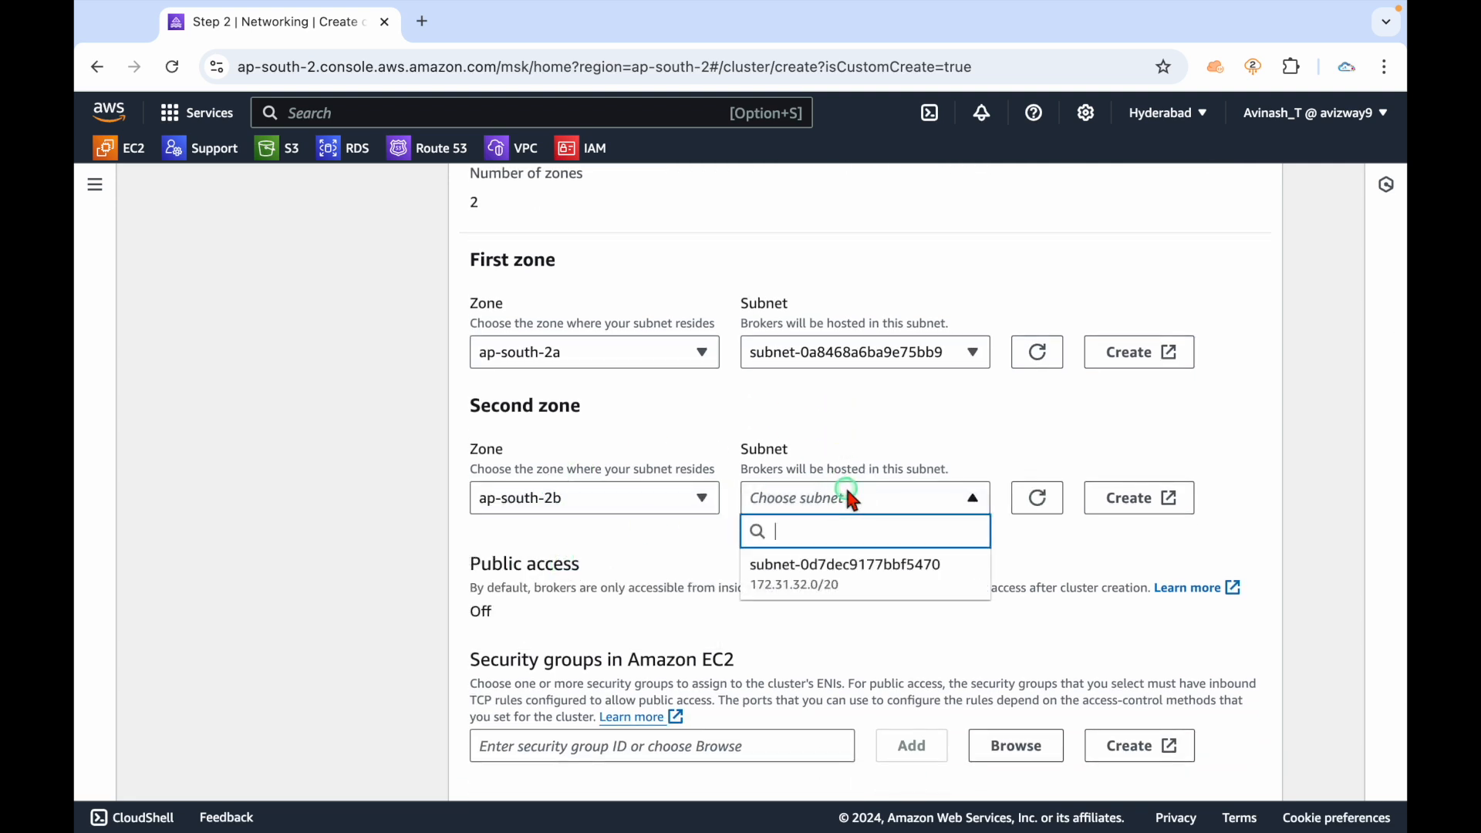
pyautogui.click(850, 567)
# Note that public access is off, then start creating a new security group.
pyautogui.moveTo(508, 605); pyautogui.dragTo(394, 580)
pyautogui.click(394, 580)
pyautogui.scroll(-3, 394, 585)
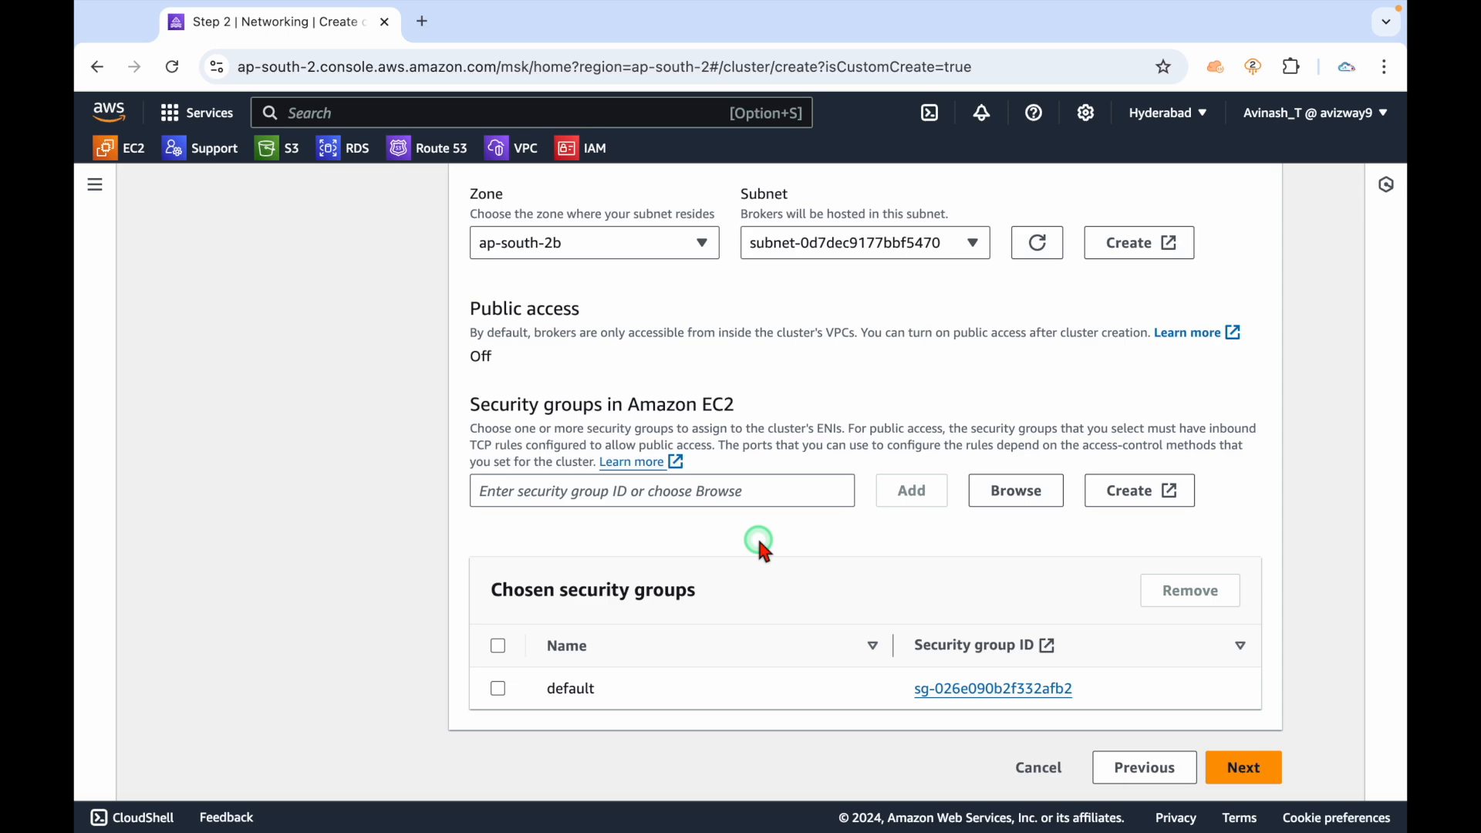
pyautogui.click(1115, 491)
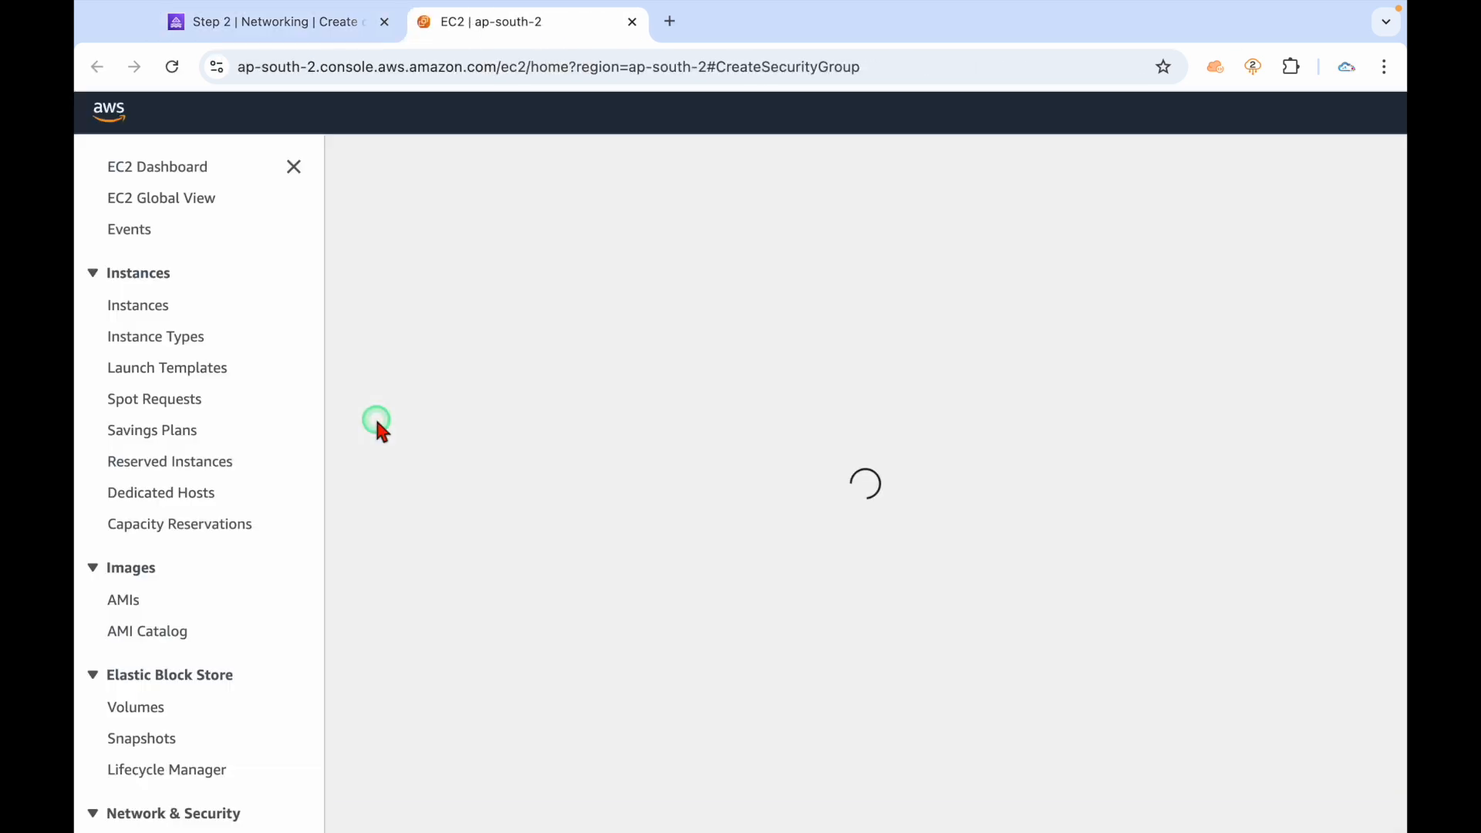
# Check the new security group form for vpc-0d9b1271da40faed2, glancing back at the MSK networking tab.
pyautogui.scroll(-7, 378, 425)
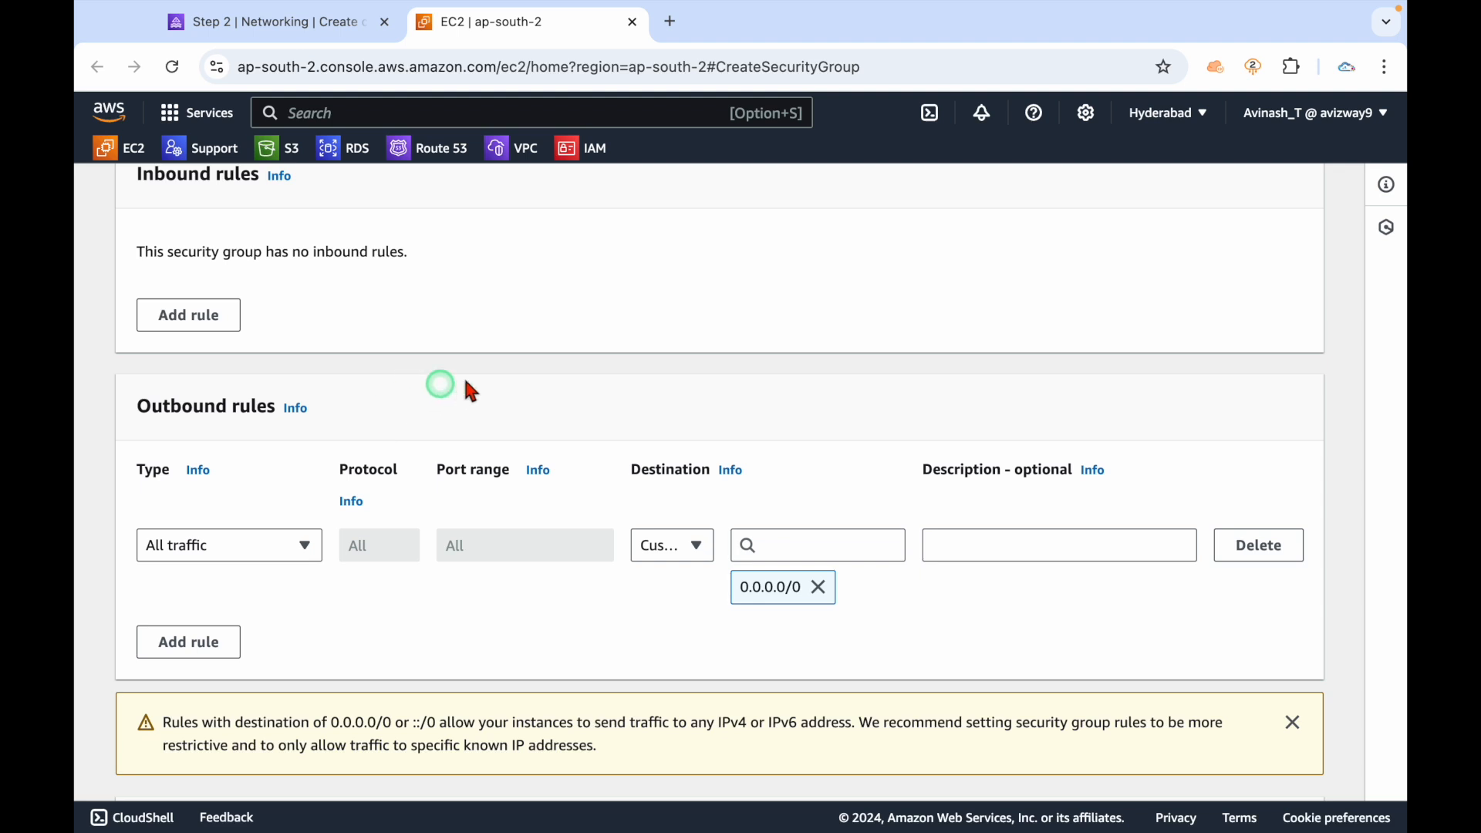
pyautogui.scroll(7, 497, 378)
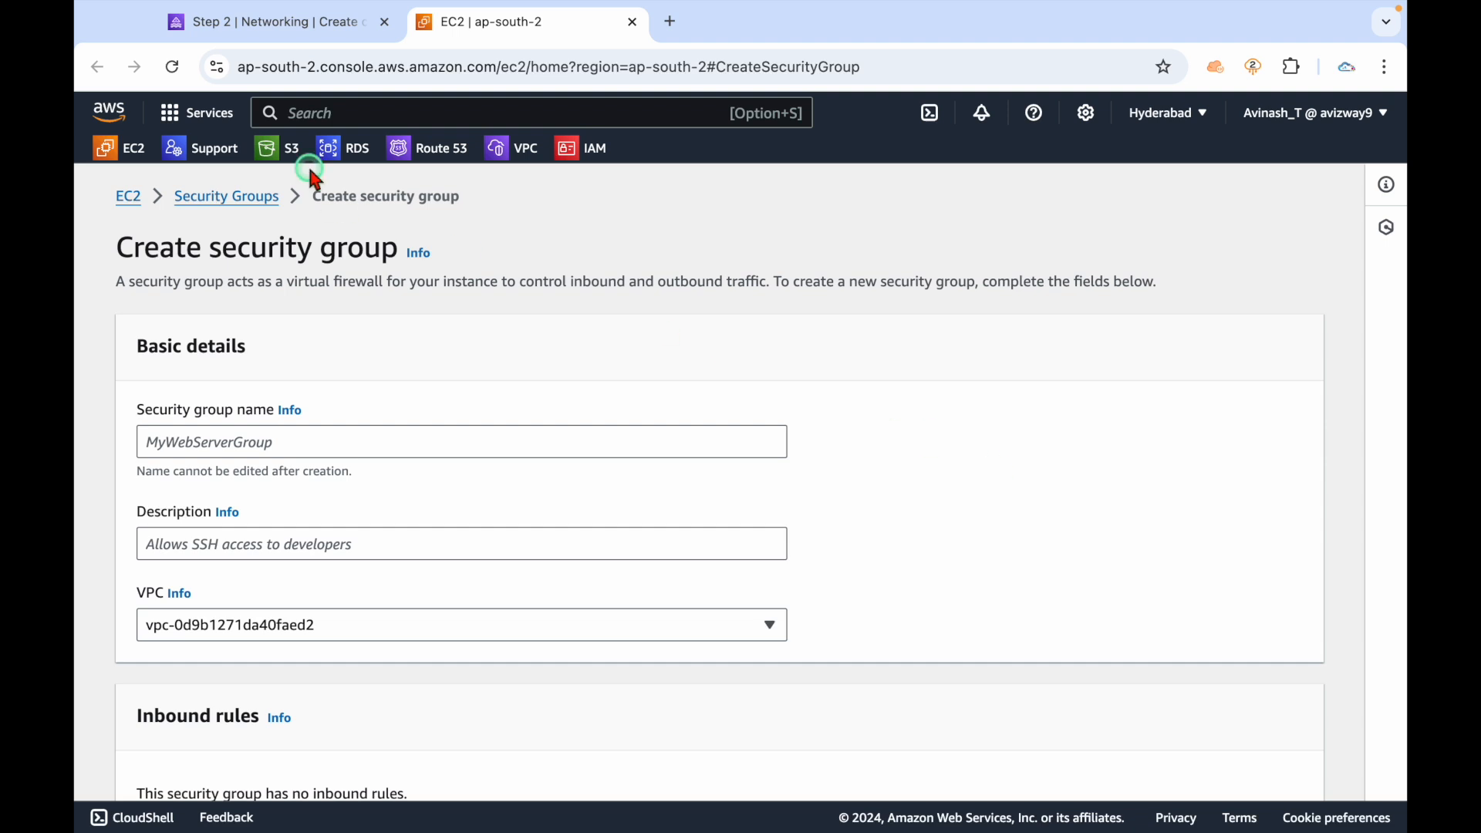
pyautogui.click(266, 23)
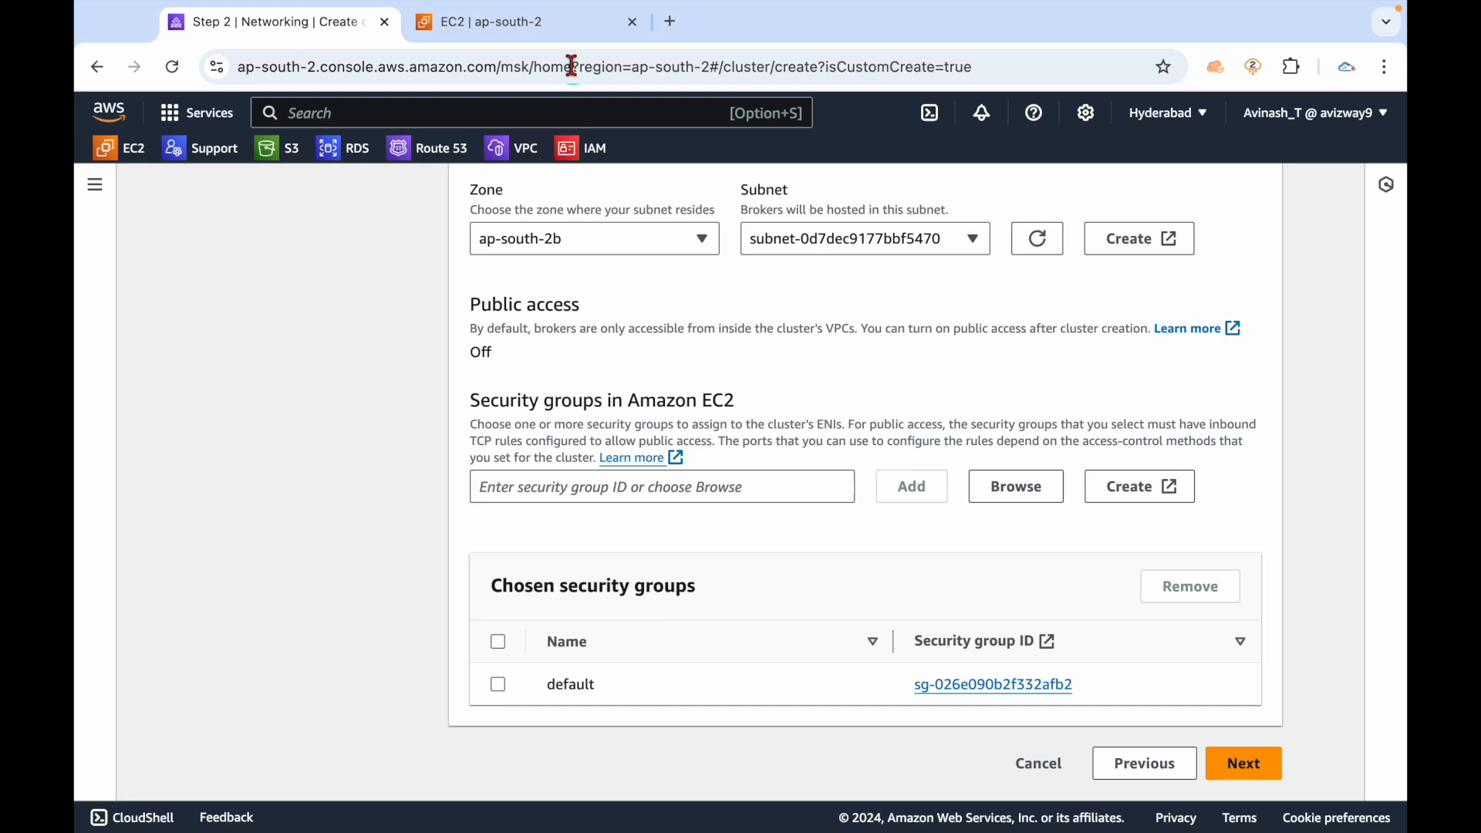
pyautogui.click(540, 22)
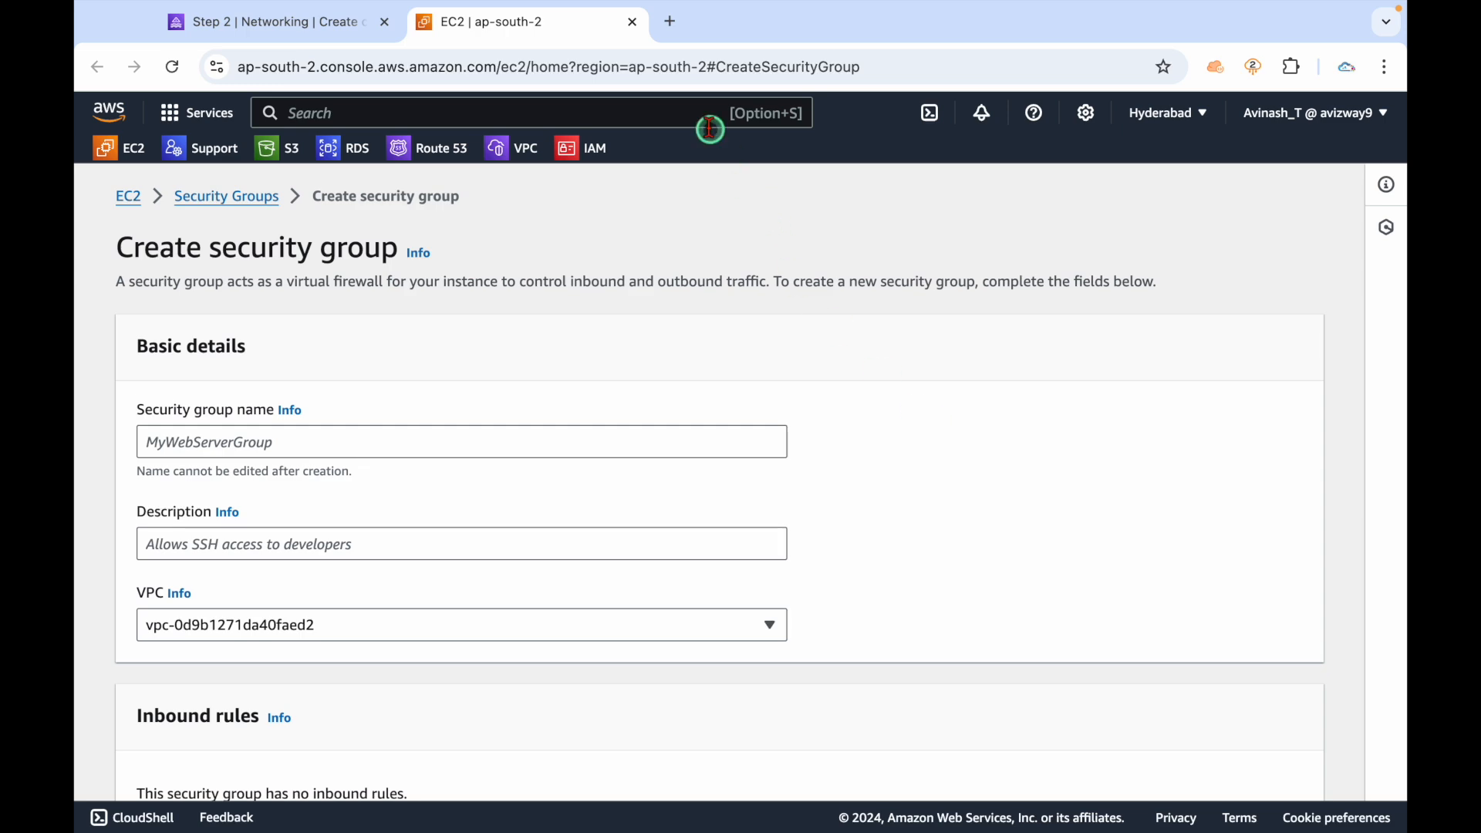
# Search the web for 'msk port numbers' and open the MSK Port information page.
pyautogui.click(670, 22)
pyautogui.write('msk')
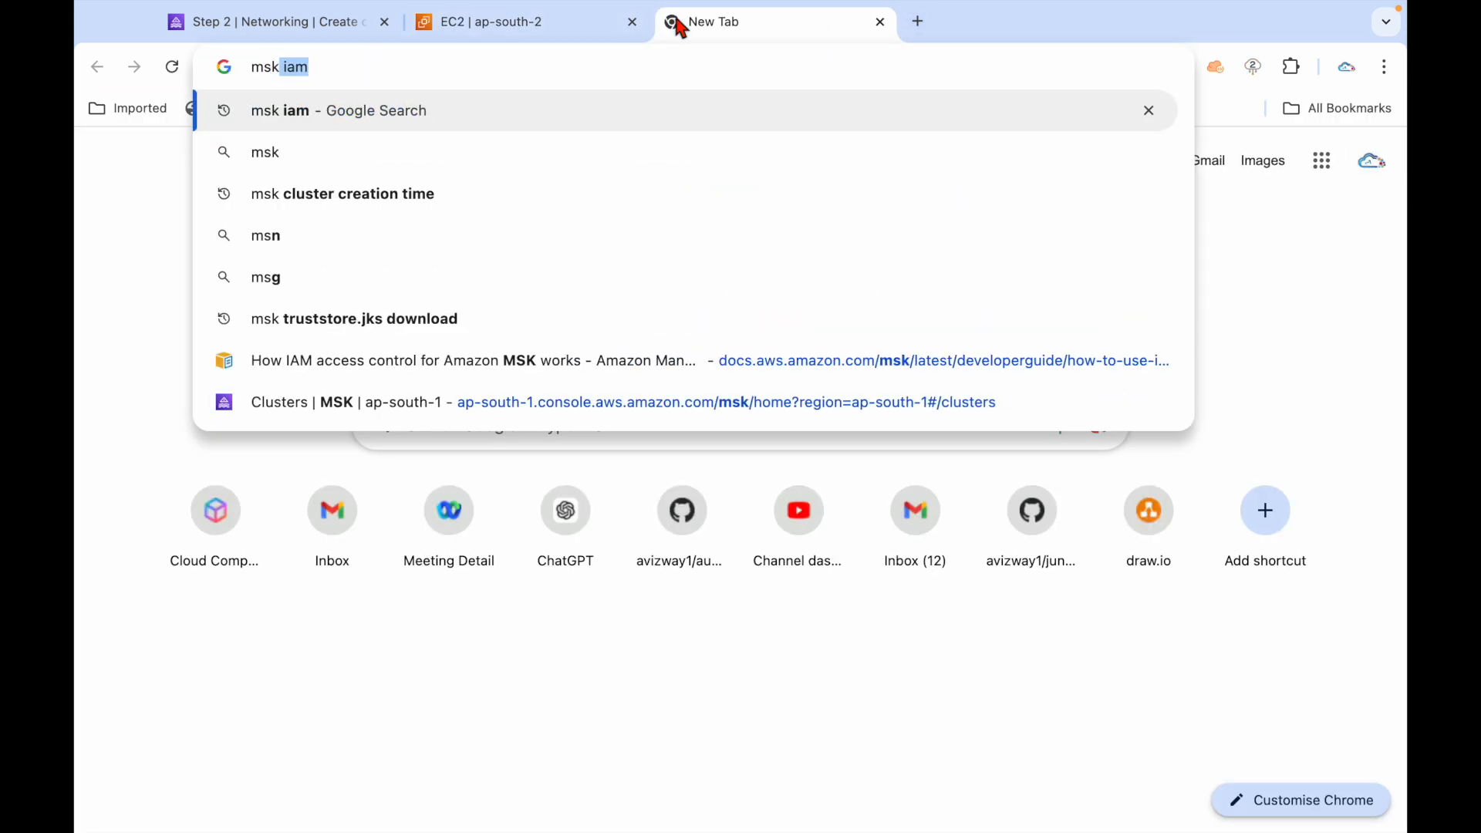
pyautogui.write(' port numbers')
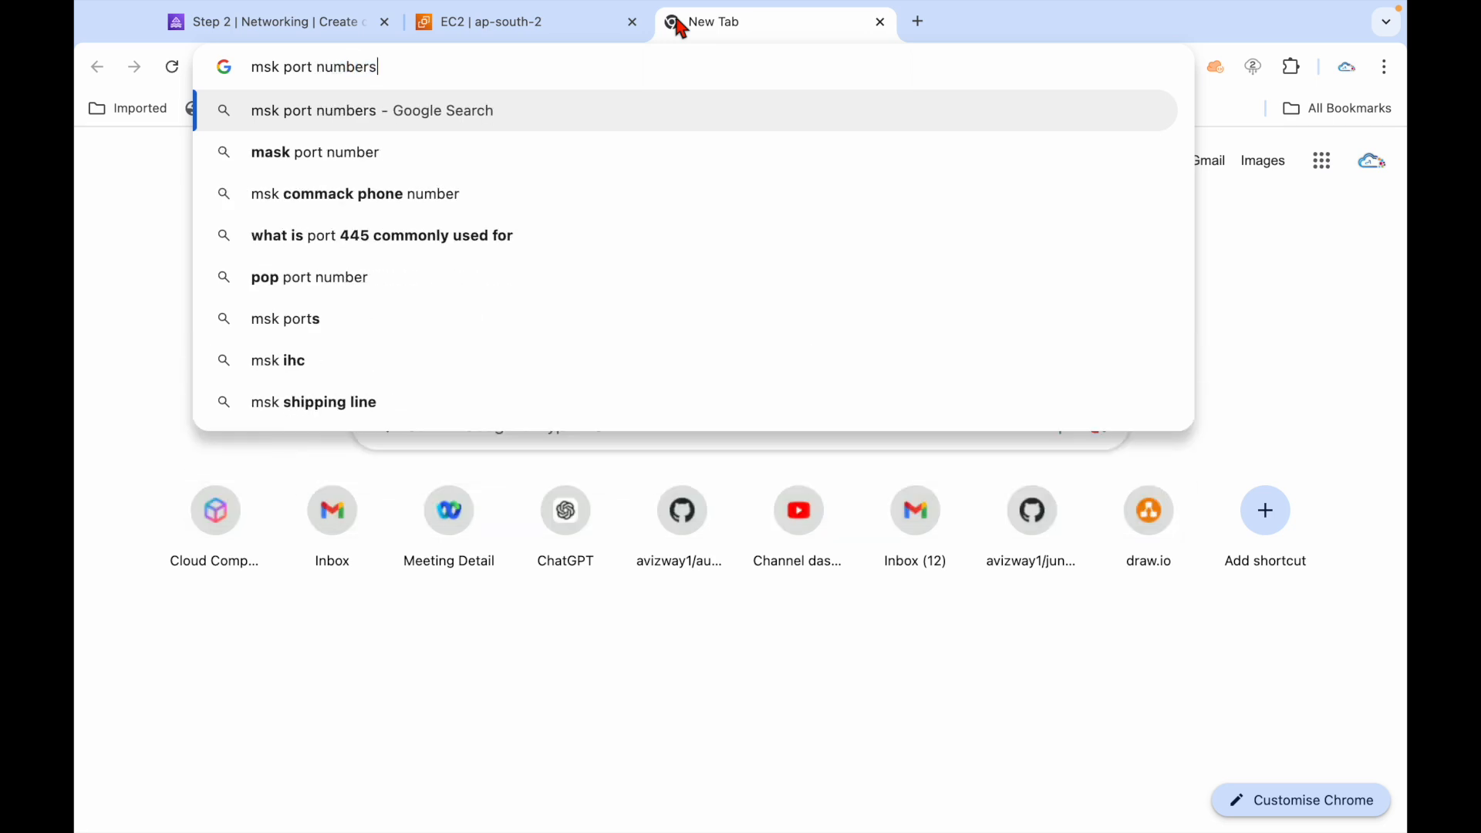
pyautogui.press('Return')
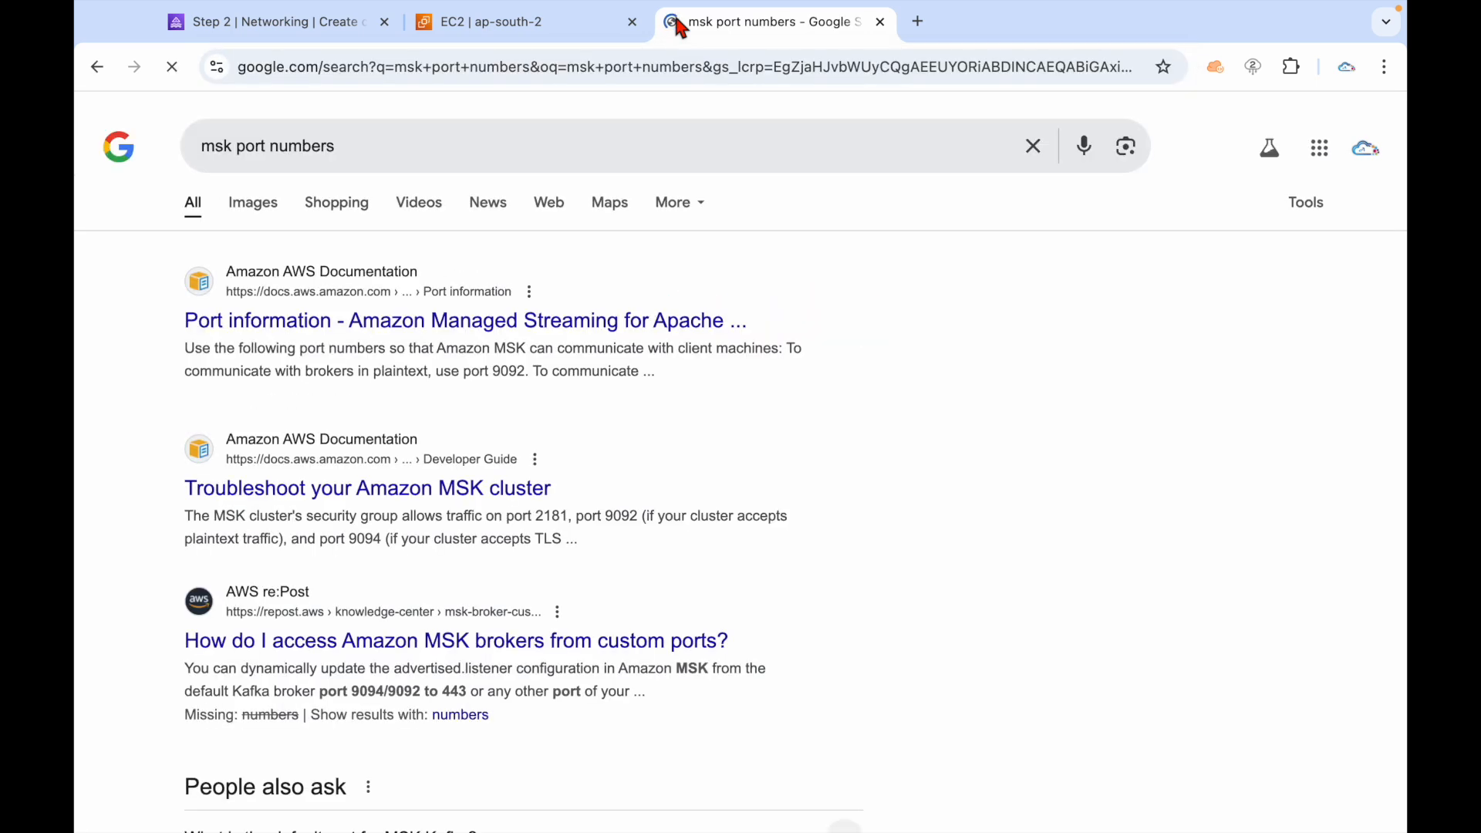
pyautogui.click(261, 328)
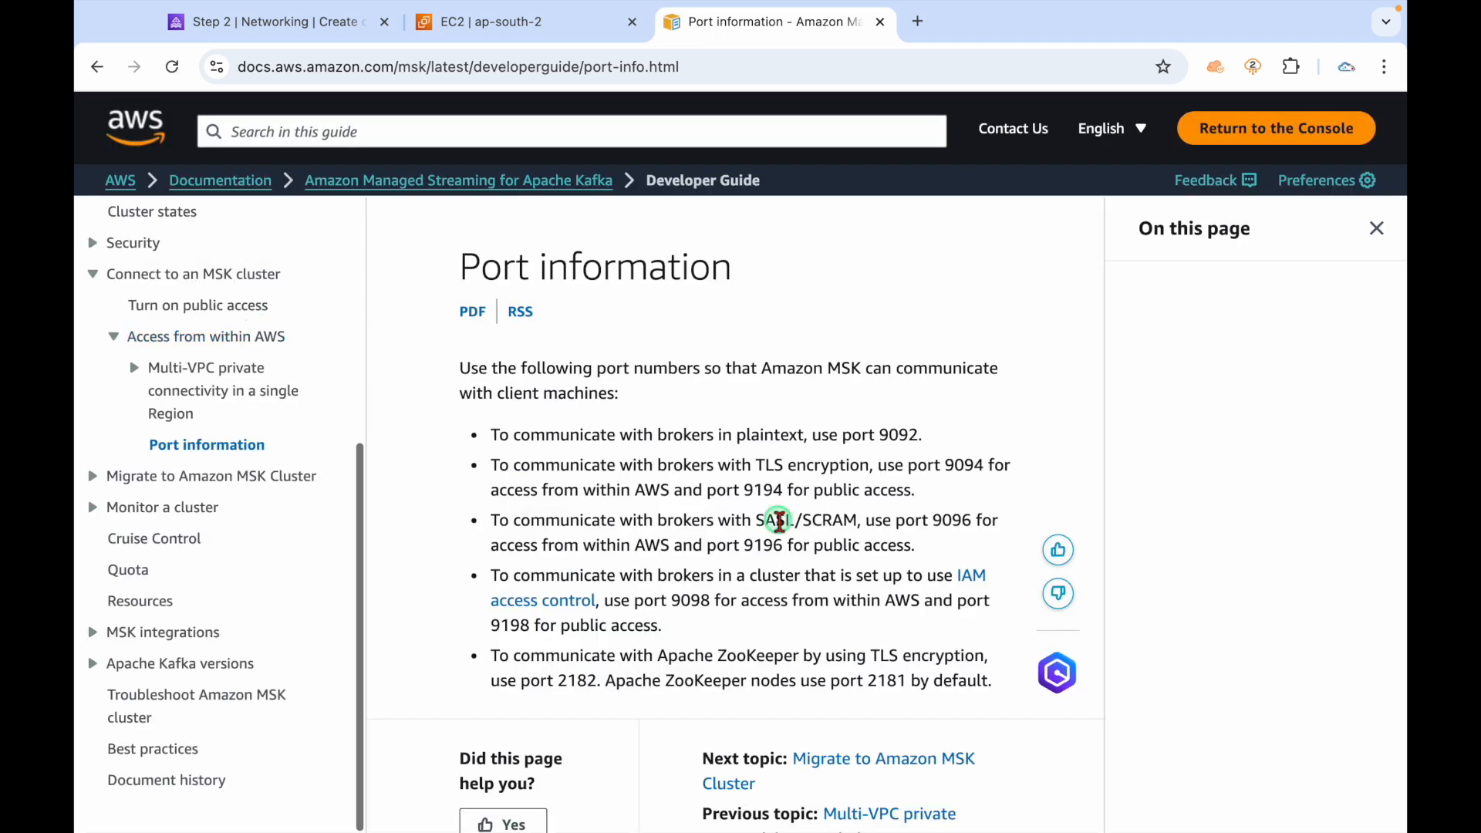
pyautogui.scroll(-2, 779, 611)
pyautogui.click(1352, 258)
pyautogui.scroll(2, 827, 281)
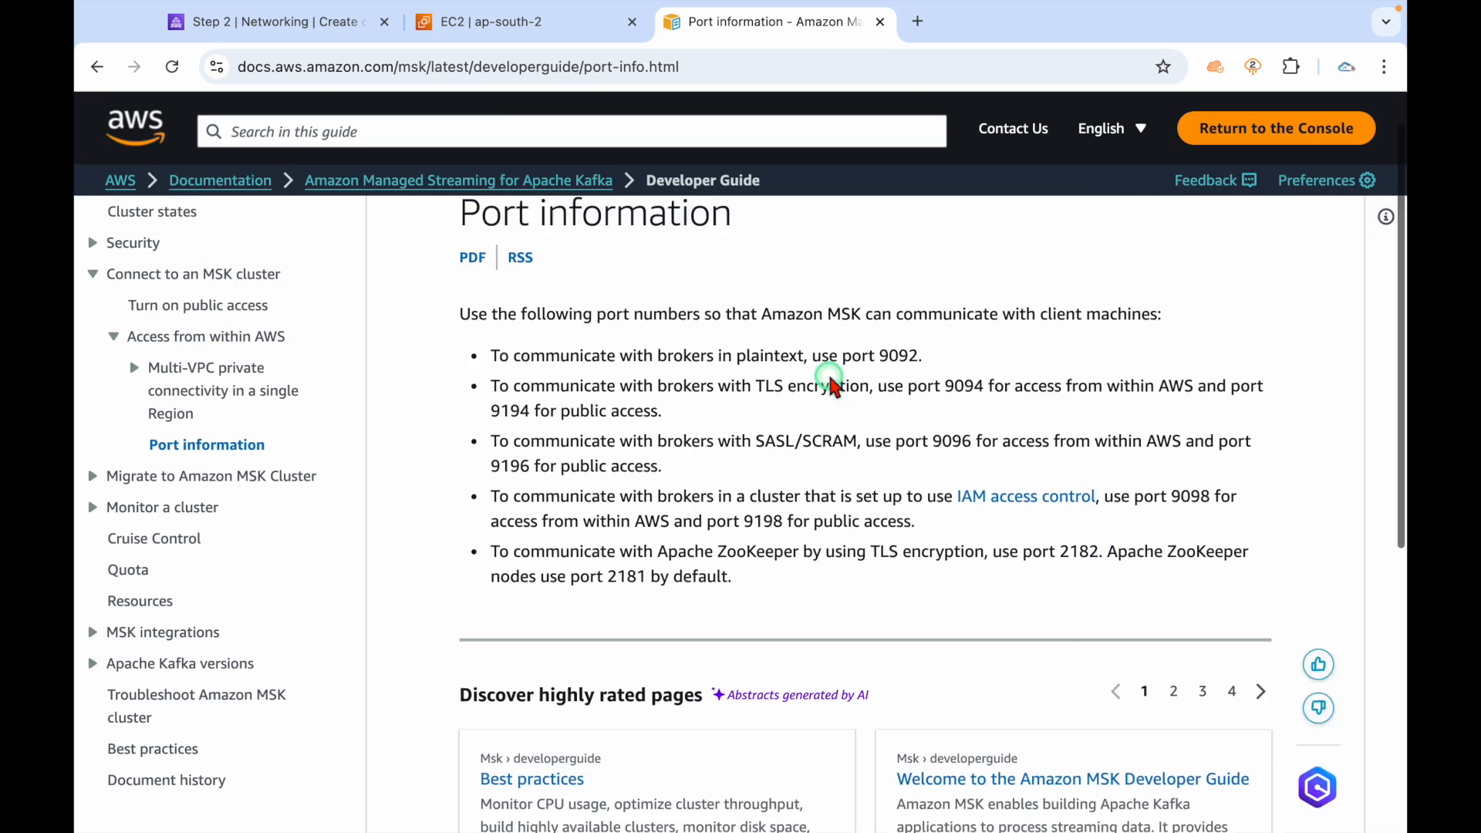
# Highlight plaintext port 9092 and TLS ports 9094 and 9194.
pyautogui.click(591, 374)
pyautogui.moveTo(591, 374); pyautogui.dragTo(814, 372)
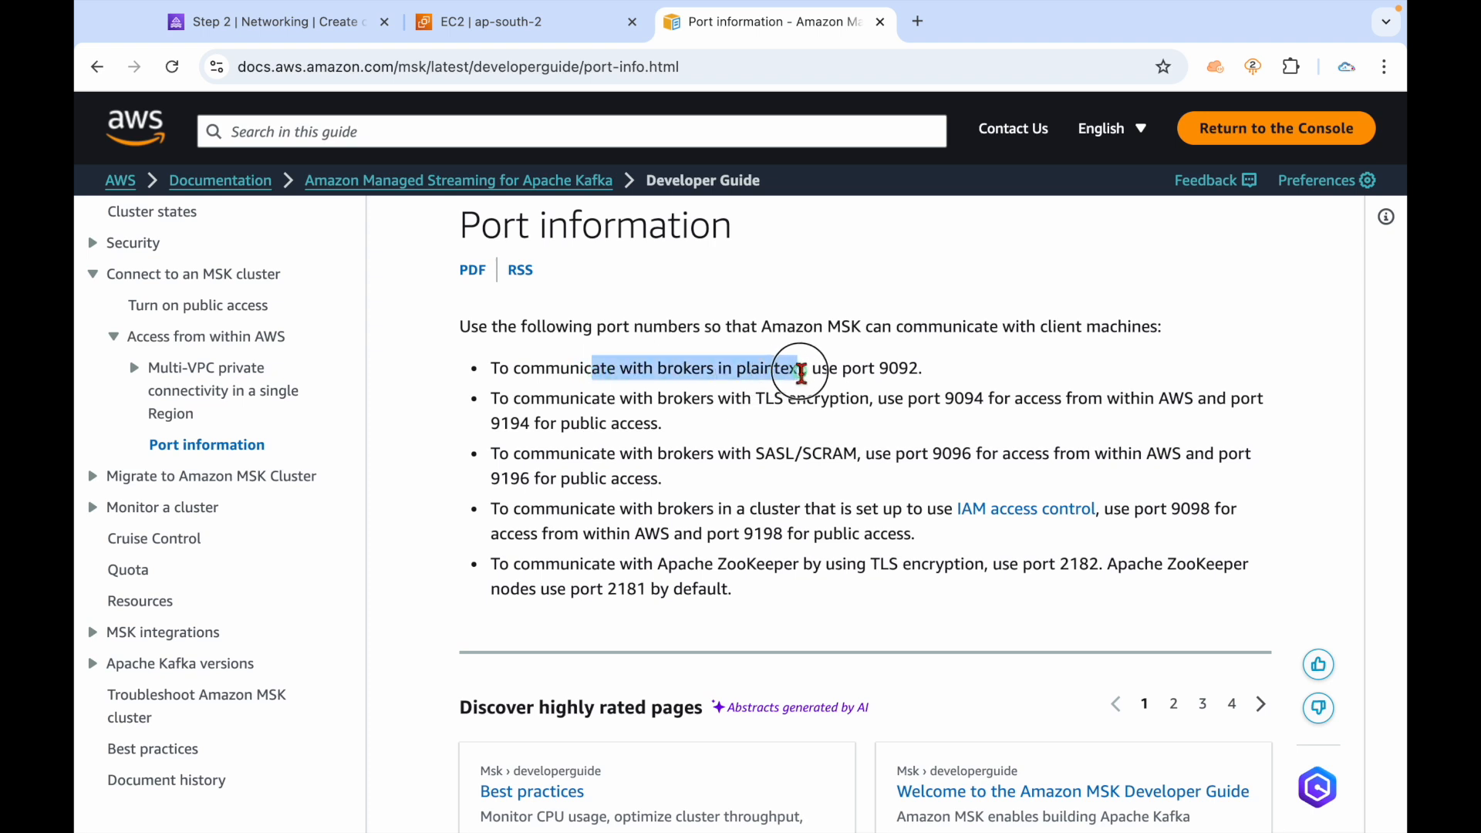
pyautogui.click(650, 372)
pyautogui.moveTo(650, 373); pyautogui.dragTo(927, 375)
pyautogui.click(697, 426)
pyautogui.moveTo(647, 397); pyautogui.dragTo(1185, 395)
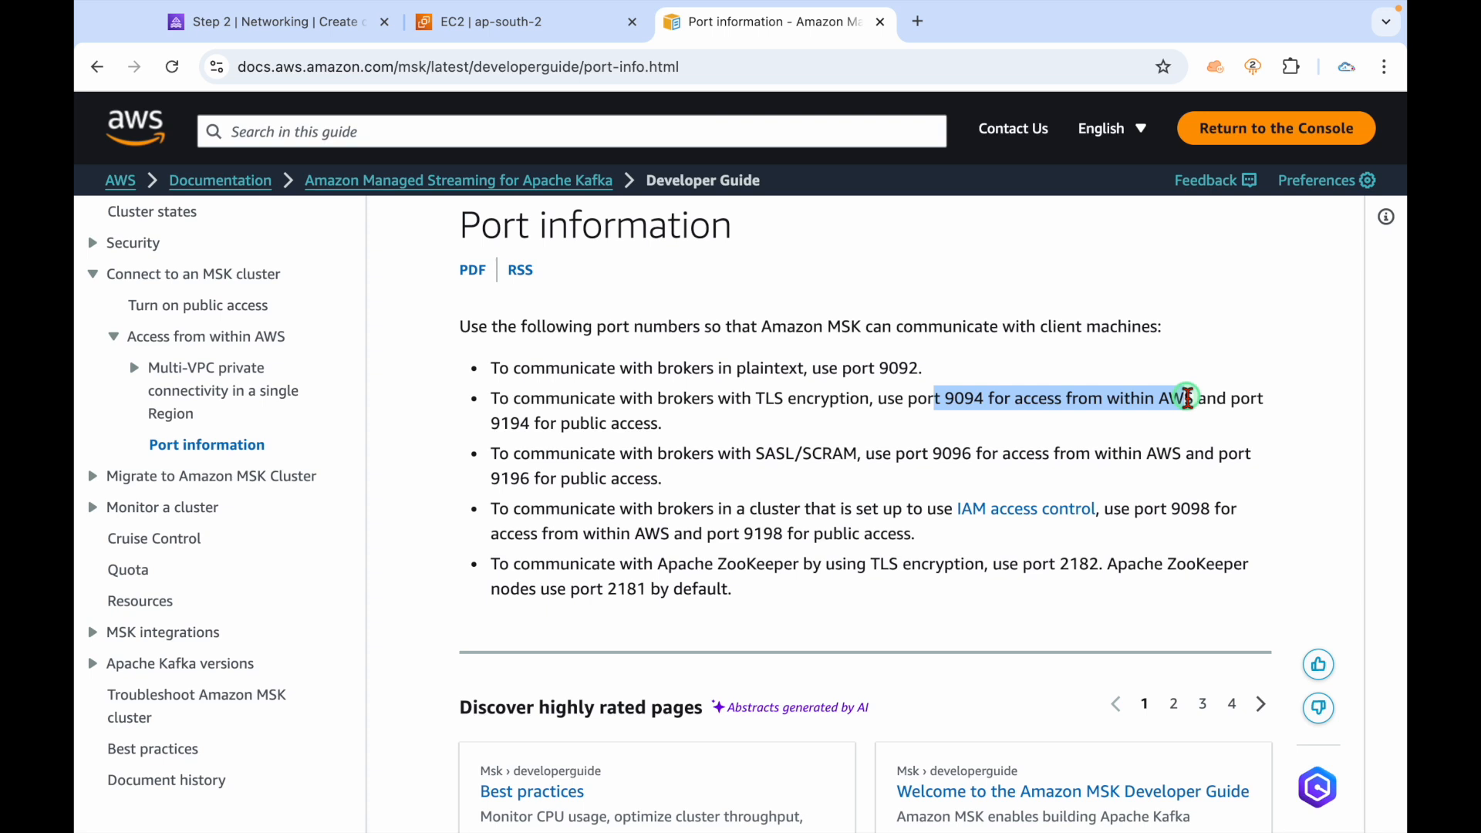
pyautogui.moveTo(1186, 398); pyautogui.dragTo(1185, 398)
pyautogui.doubleClick(962, 399)
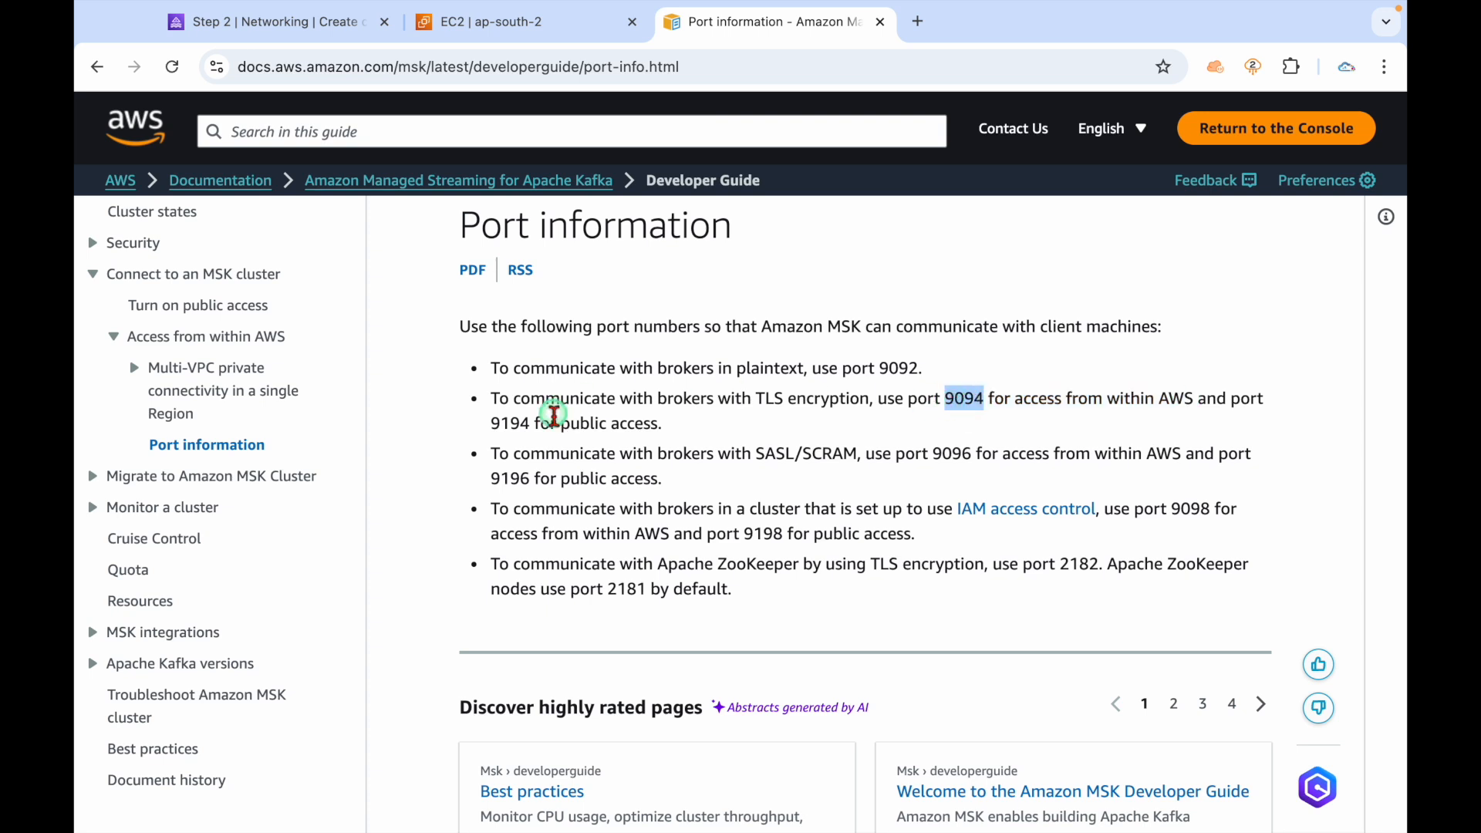
pyautogui.moveTo(491, 423); pyautogui.dragTo(973, 453)
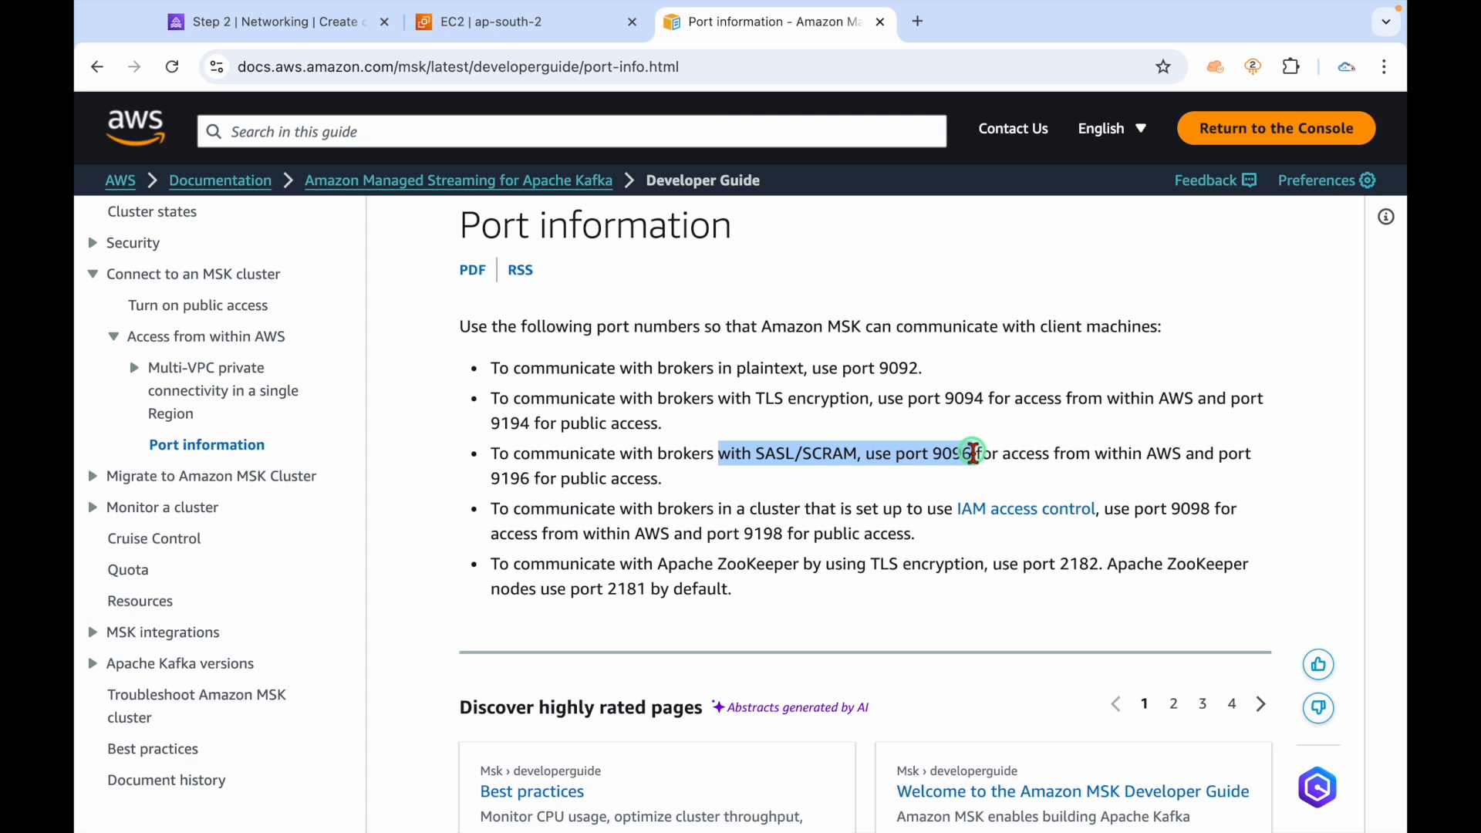
pyautogui.click(767, 480)
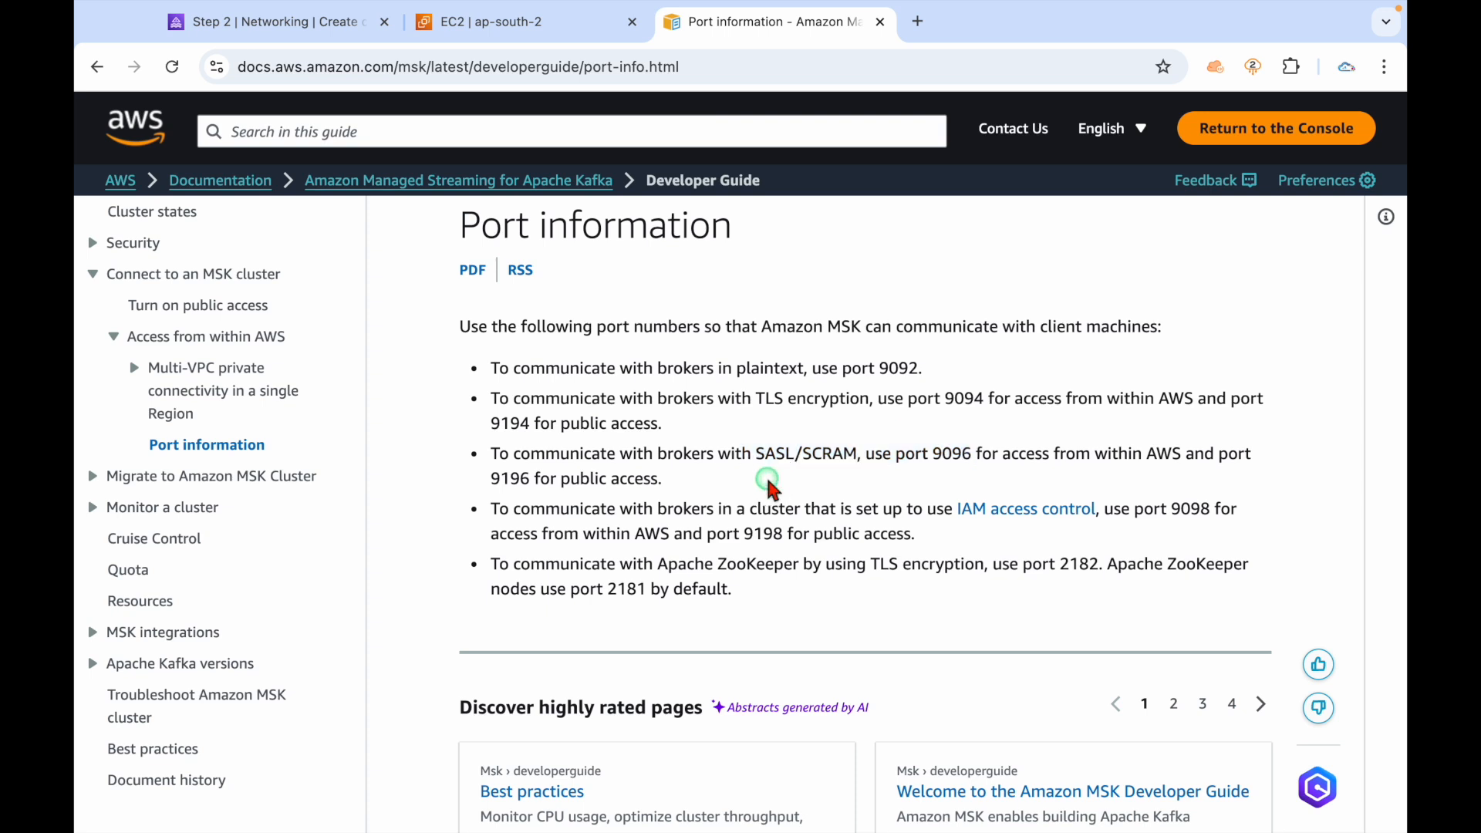
# Mark SASL/SCRAM port 9096 and IAM ports 9098 and 9198, then return to the security group form.
pyautogui.moveTo(753, 454); pyautogui.dragTo(856, 449)
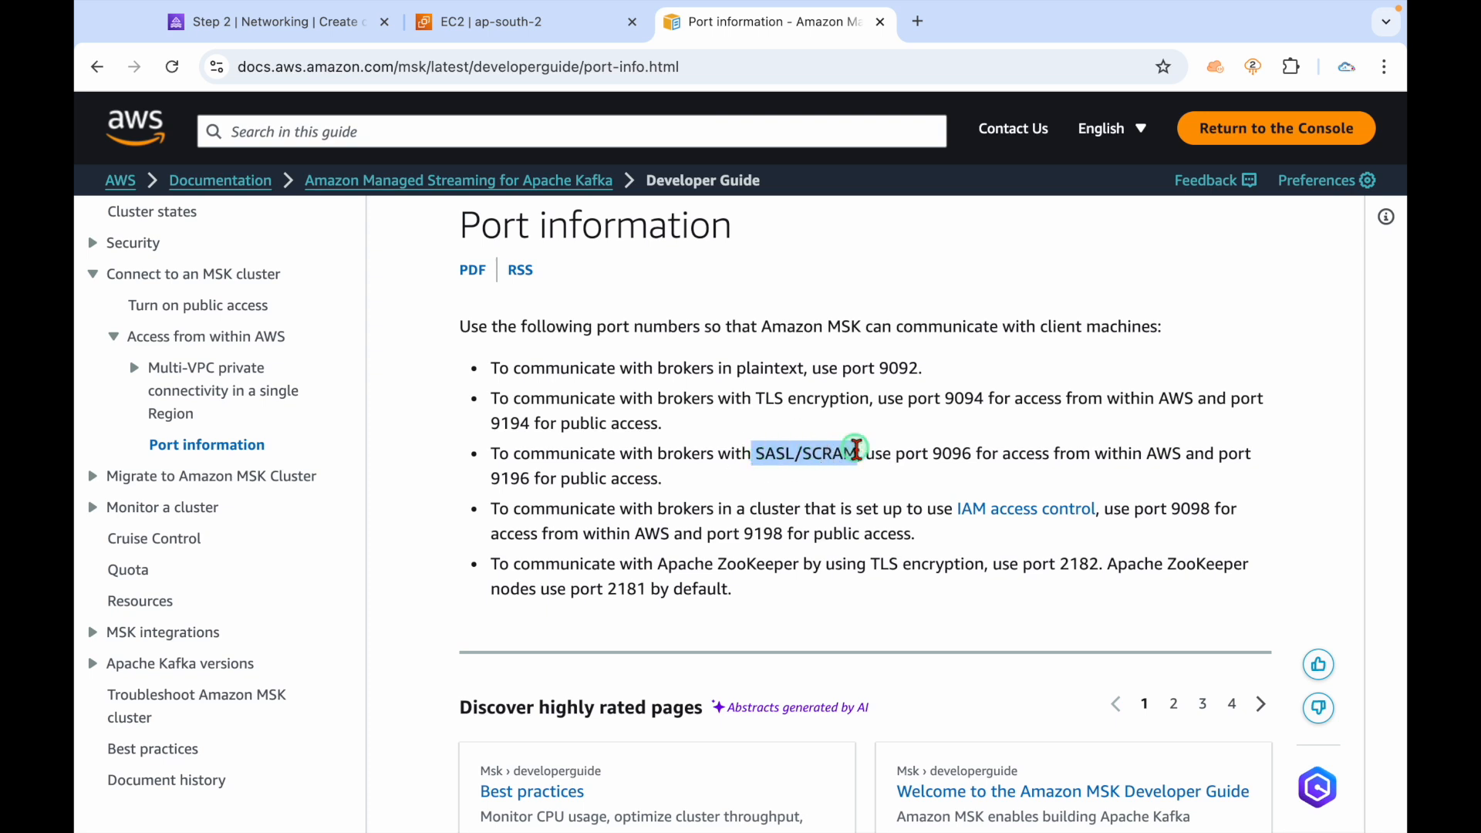
pyautogui.doubleClick(945, 455)
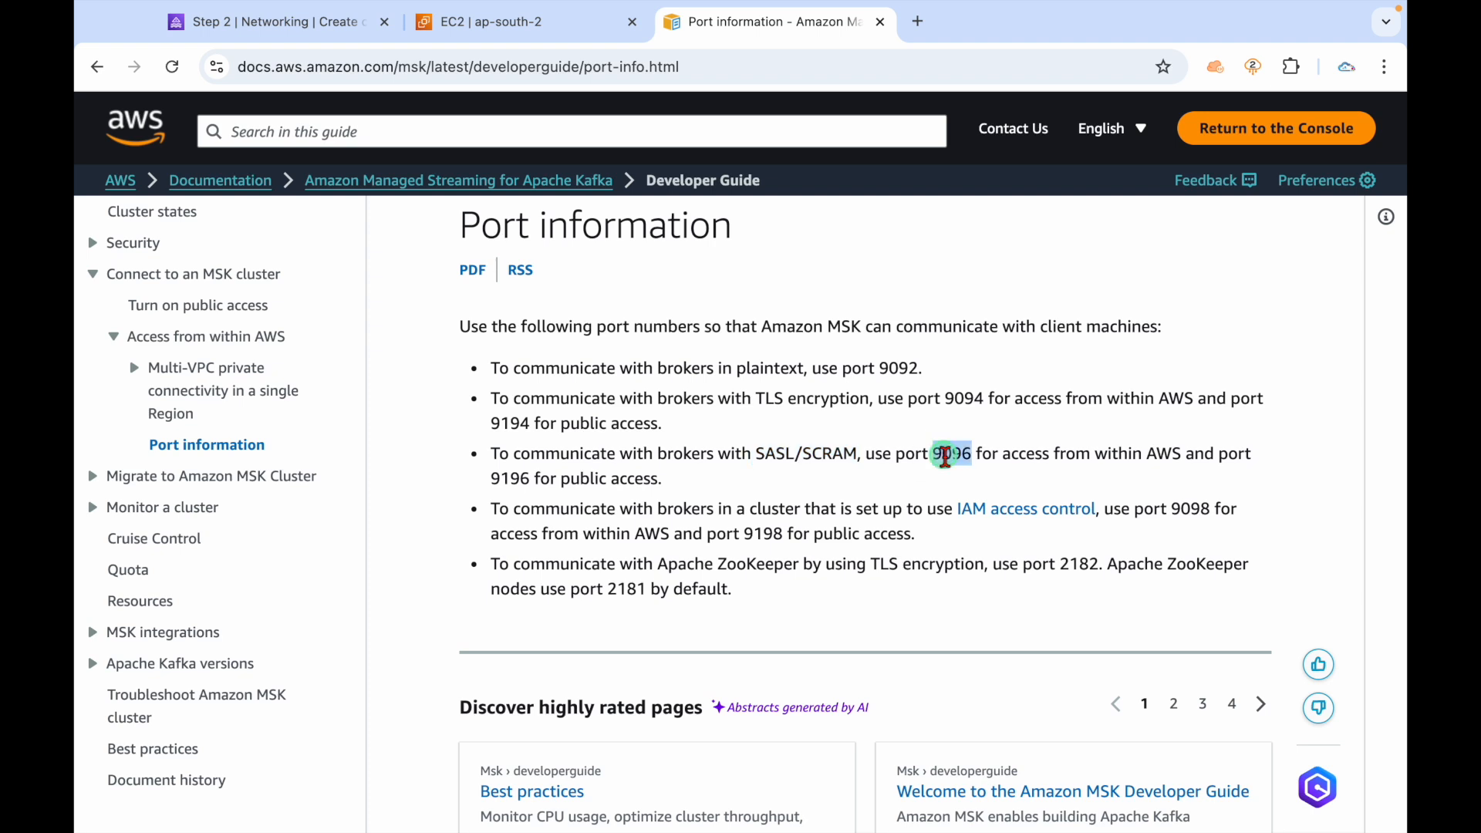
pyautogui.moveTo(487, 487); pyautogui.dragTo(625, 460)
pyautogui.click(716, 469)
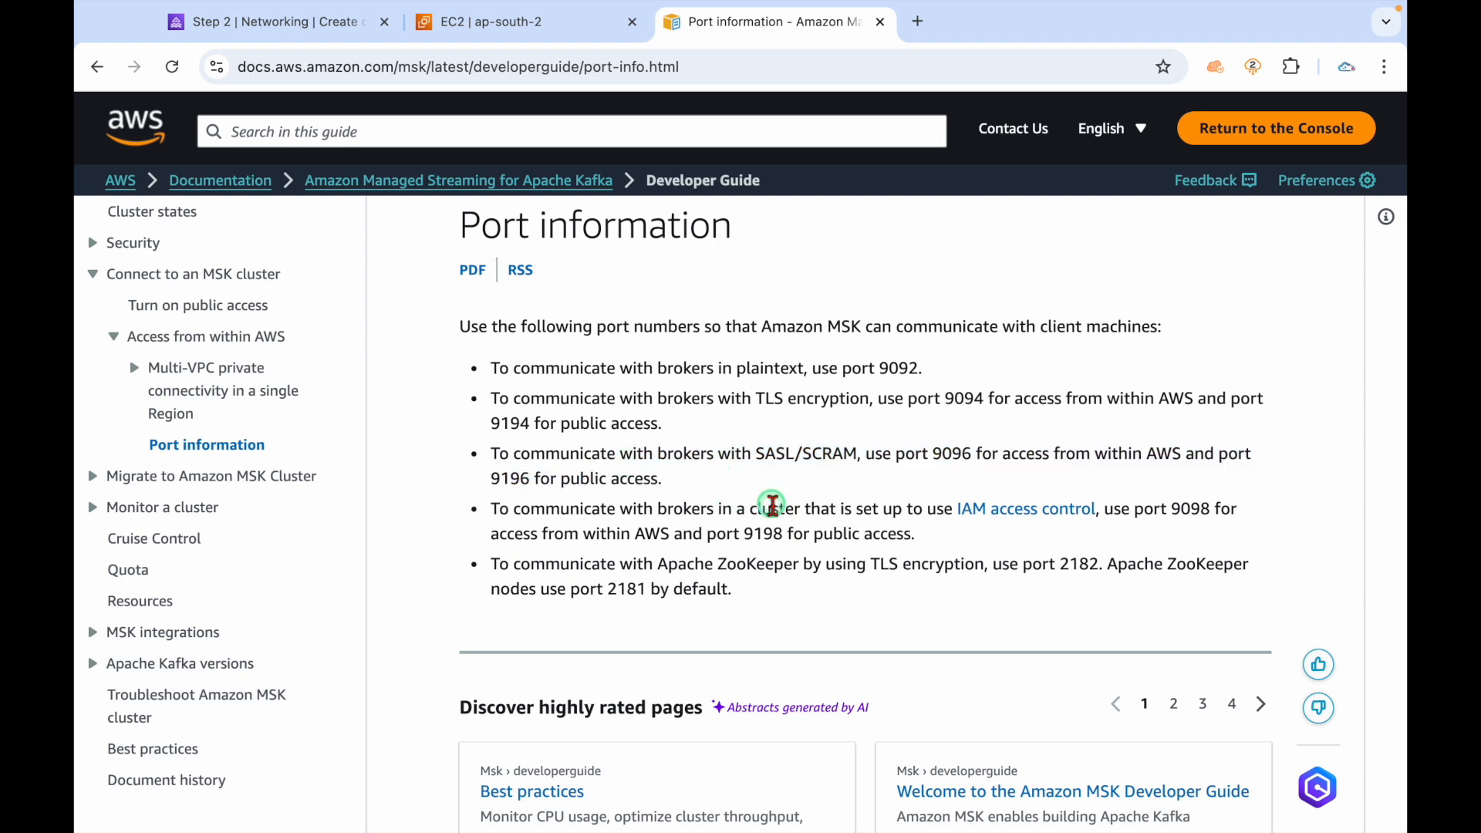
pyautogui.moveTo(592, 512); pyautogui.dragTo(884, 511)
pyautogui.click(932, 511)
pyautogui.moveTo(1182, 511); pyautogui.dragTo(1216, 510)
pyautogui.moveTo(744, 532); pyautogui.dragTo(775, 533)
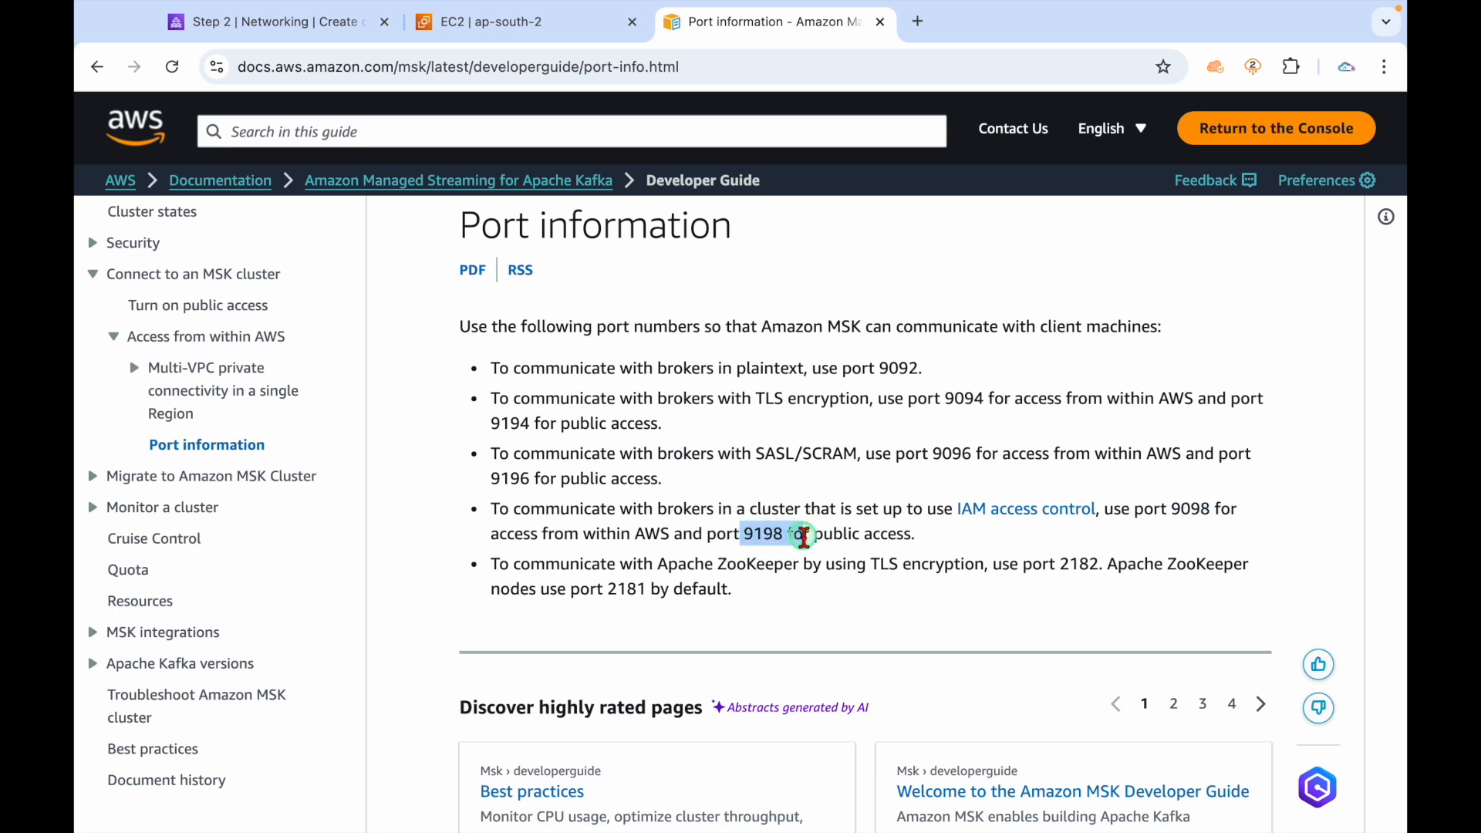
pyautogui.click(918, 536)
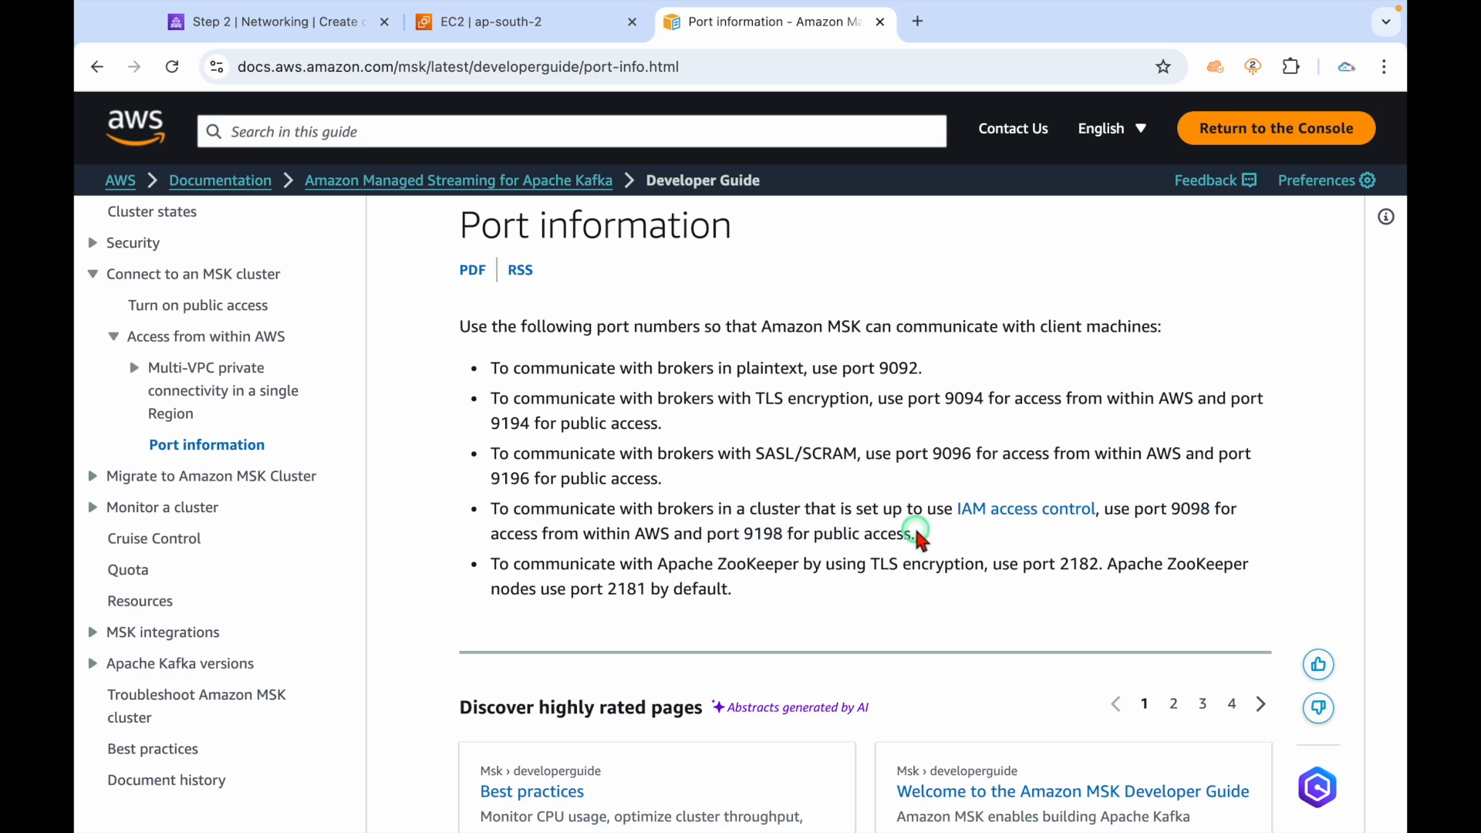
pyautogui.doubleClick(1188, 511)
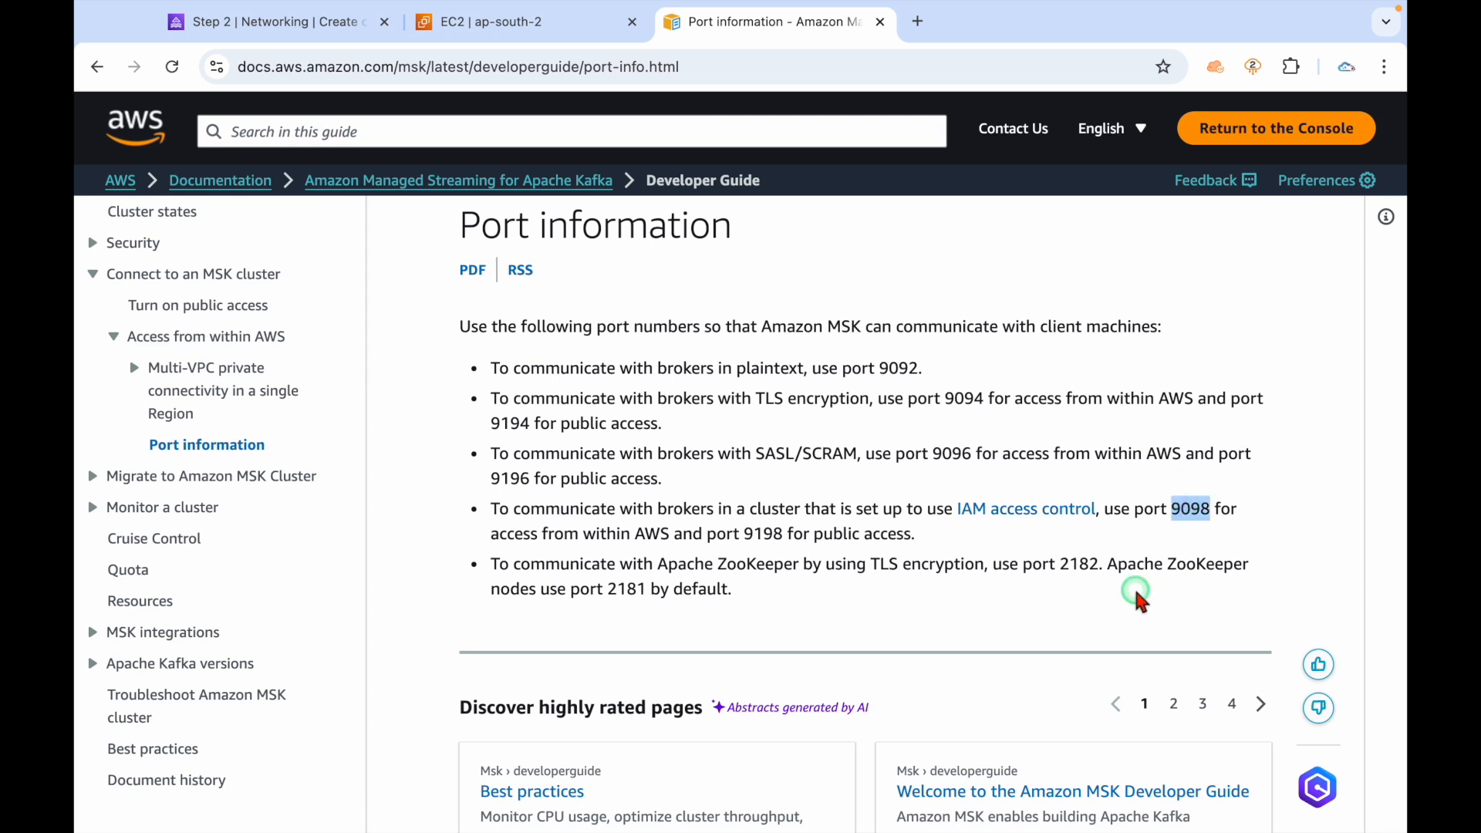
pyautogui.doubleClick(951, 453)
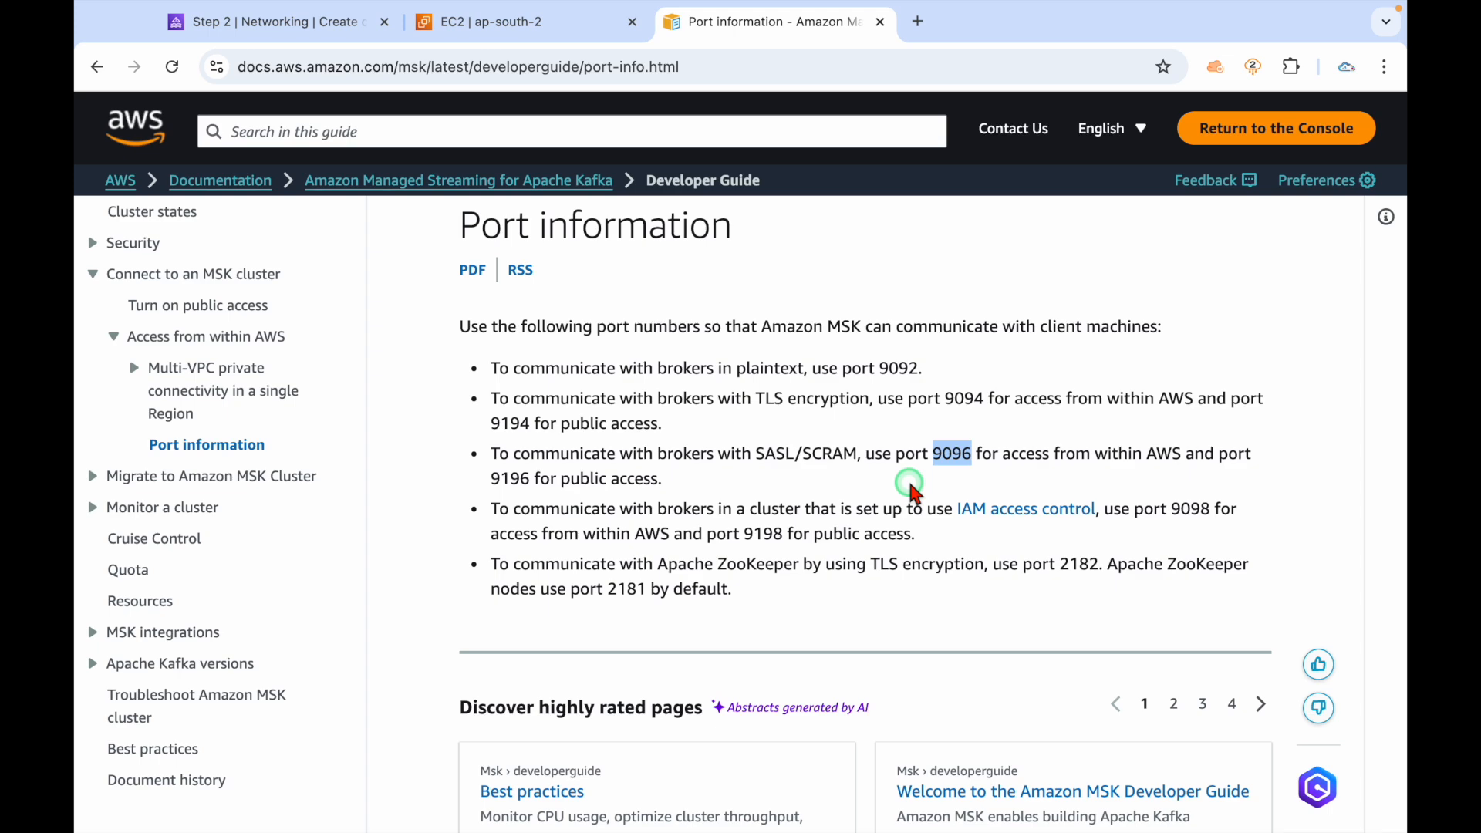
pyautogui.click(522, 23)
# Name the security group msk-sg and use msk-sg as its description too.
pyautogui.click(573, 437)
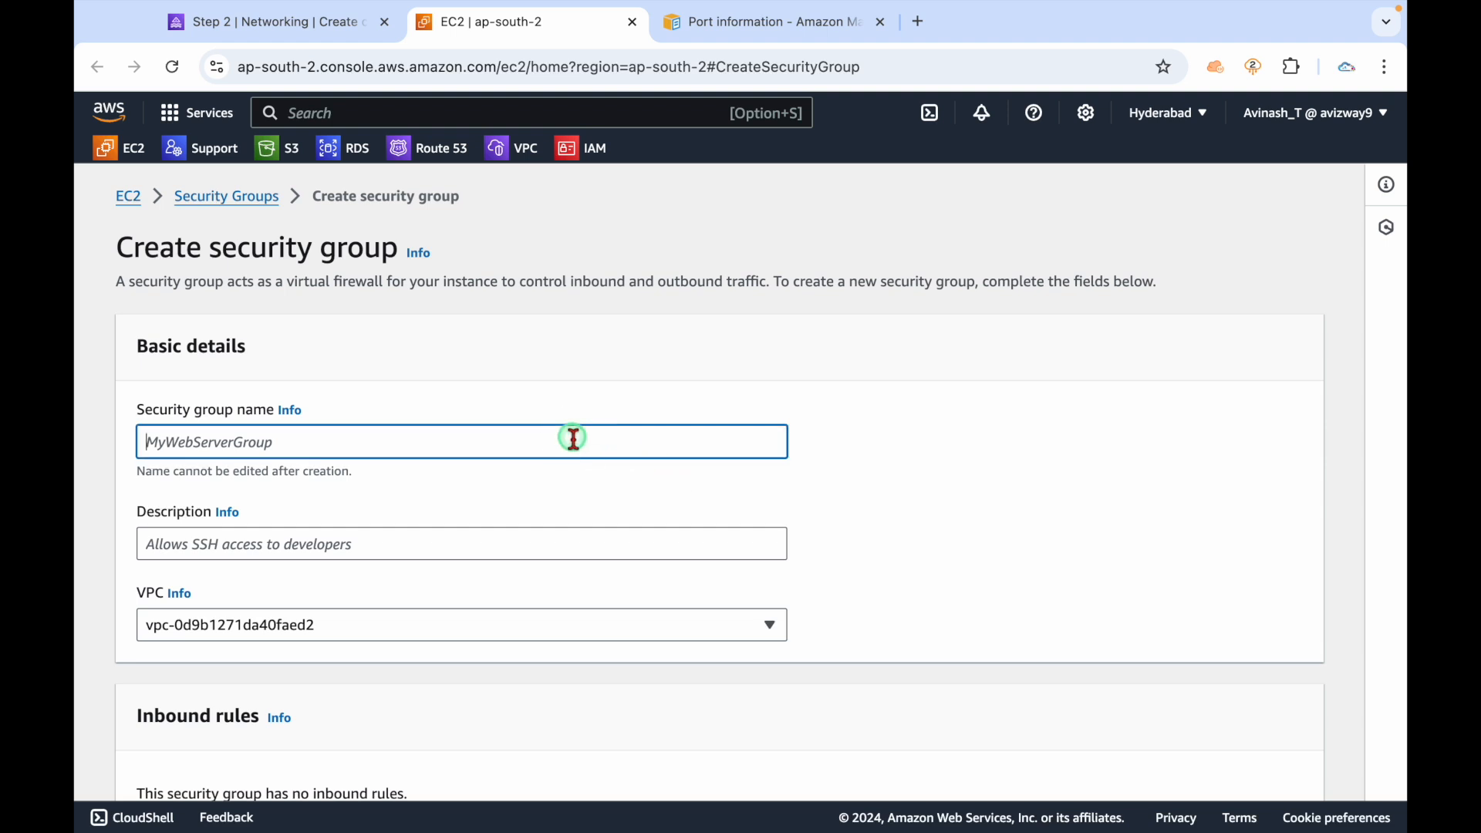
pyautogui.write('msk-s')
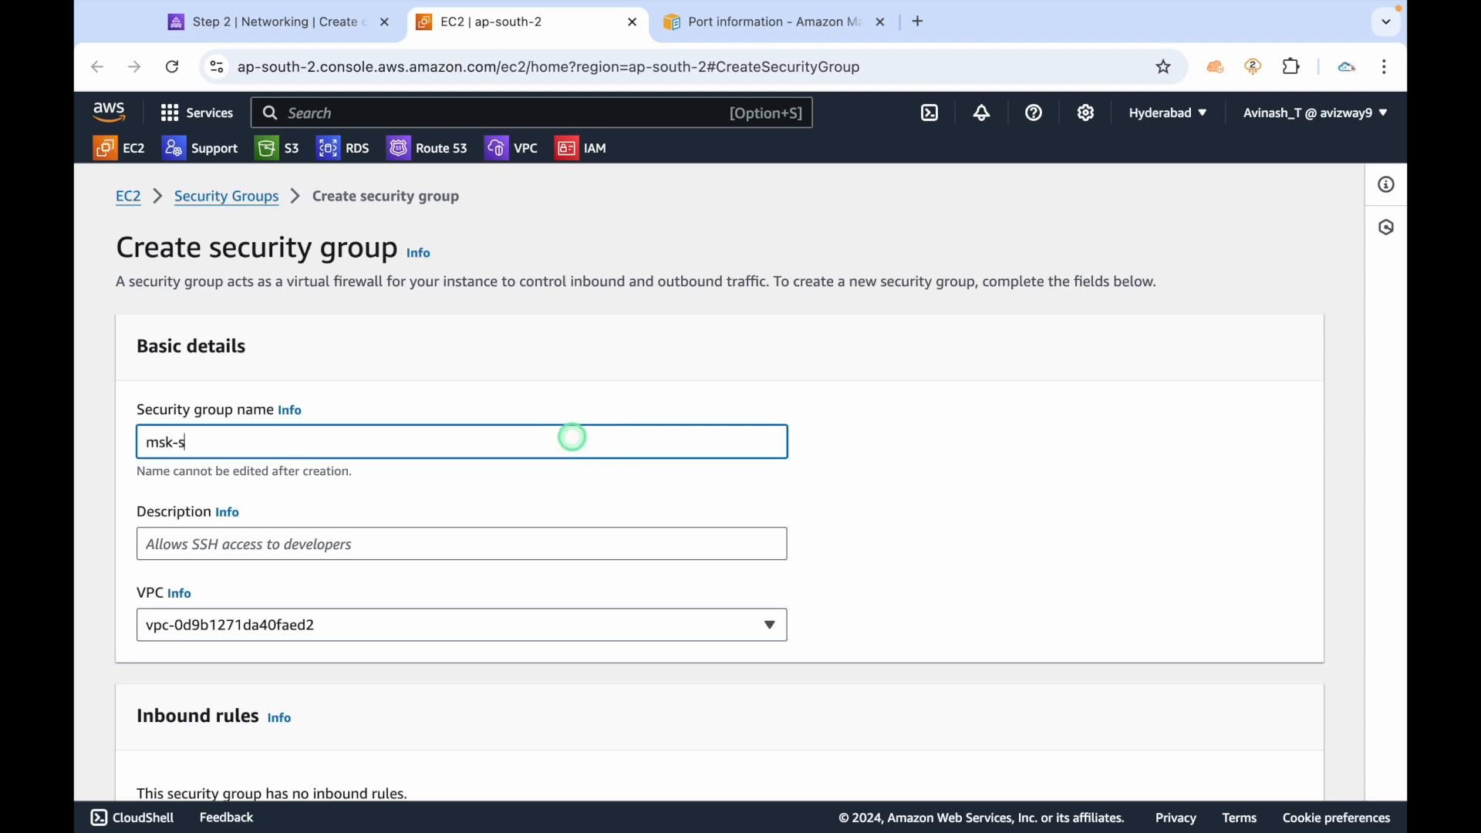
pyautogui.write('g')
pyautogui.press('super+a')
pyautogui.press('super+c')
pyautogui.press('Tab')
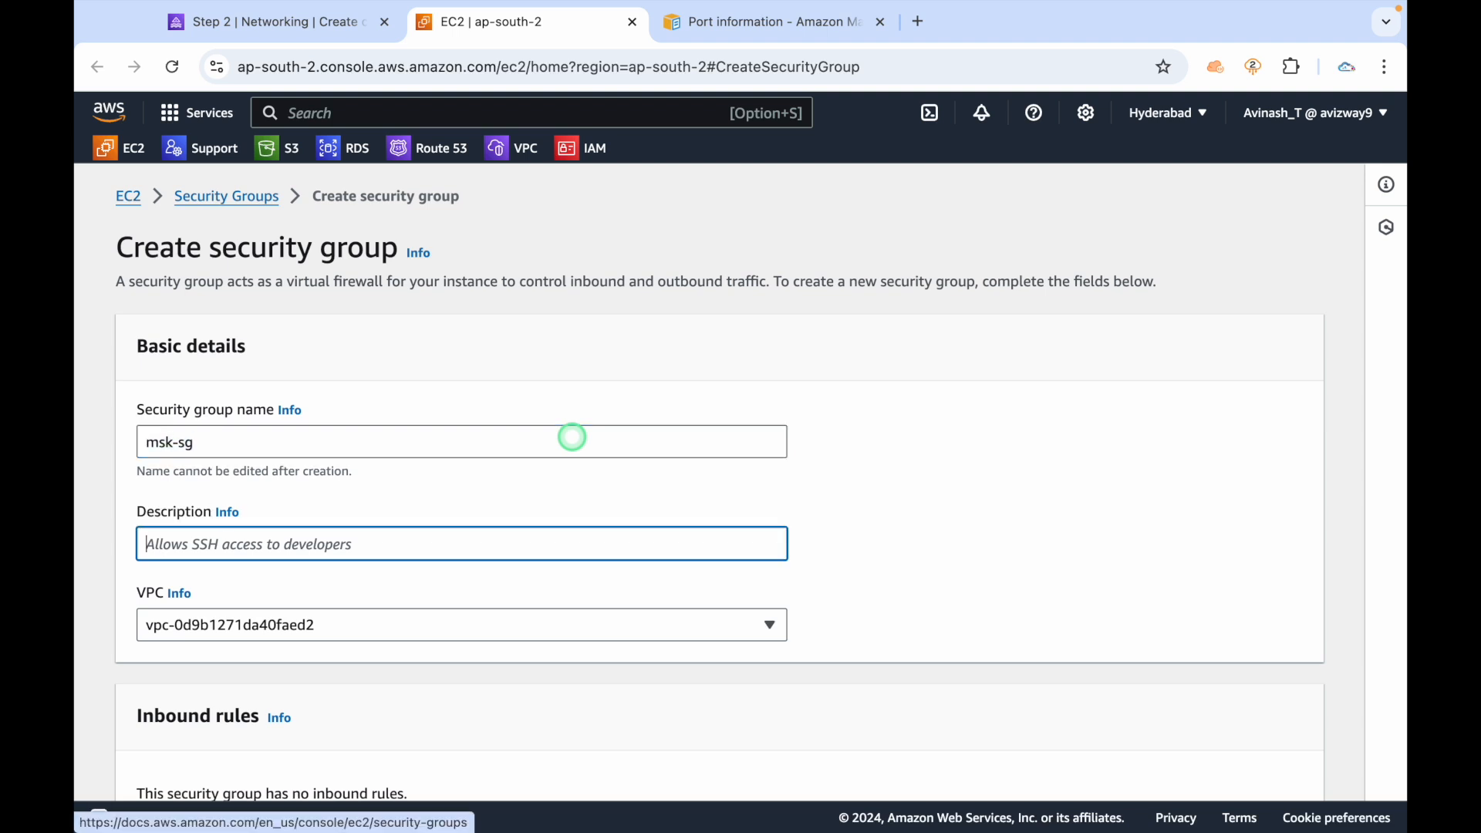
pyautogui.press('super+v')
pyautogui.scroll(-5, 873, 488)
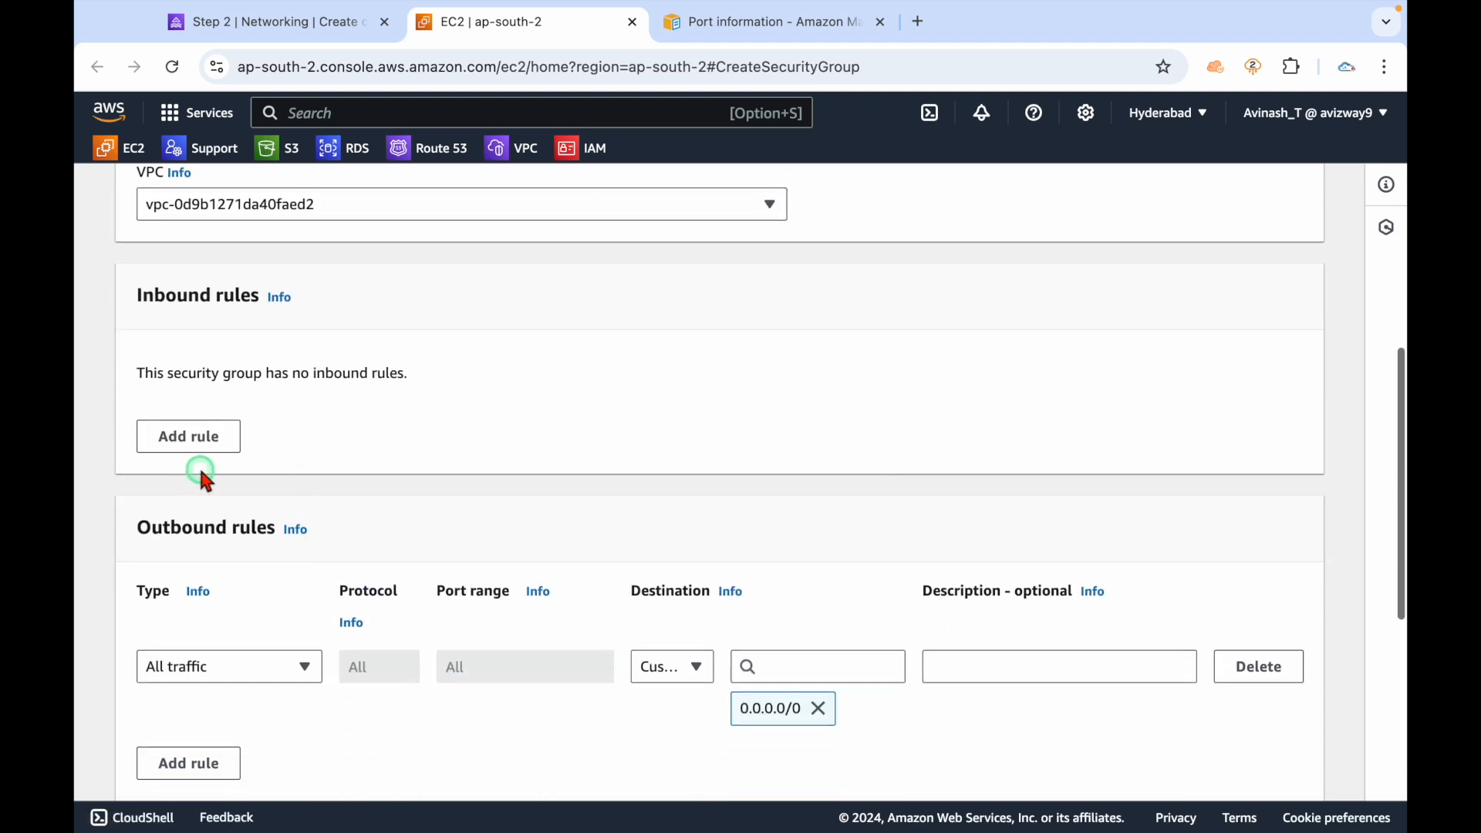
# Add two inbound rules, ports 9096 and 9098, each with source Anywhere-IPv4.
pyautogui.click(202, 436)
pyautogui.doubleClick(505, 421)
pyautogui.write('9096')
pyautogui.click(675, 434)
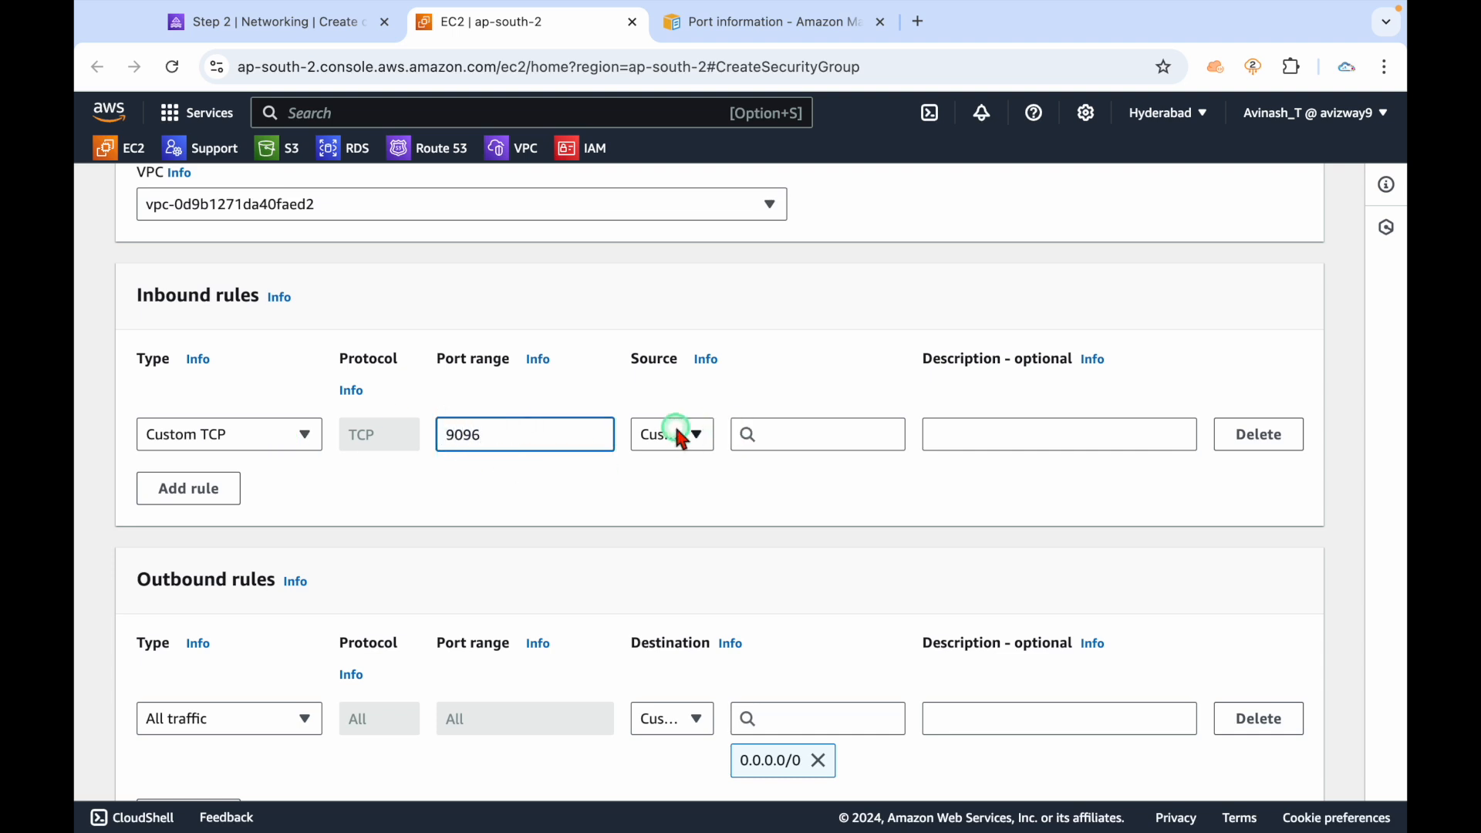
pyautogui.click(685, 506)
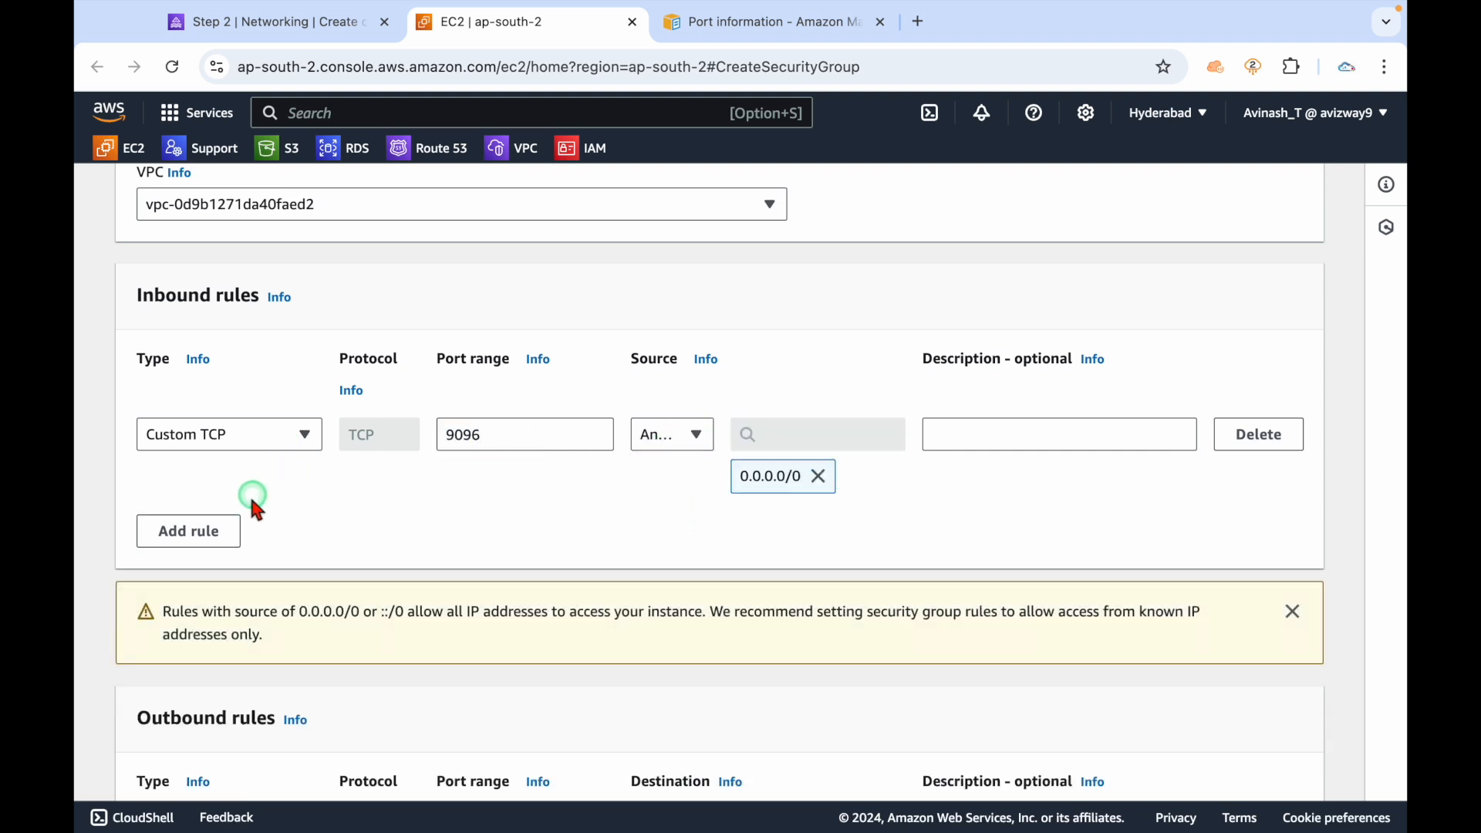
pyautogui.click(221, 530)
pyautogui.doubleClick(489, 519)
pyautogui.write('9098')
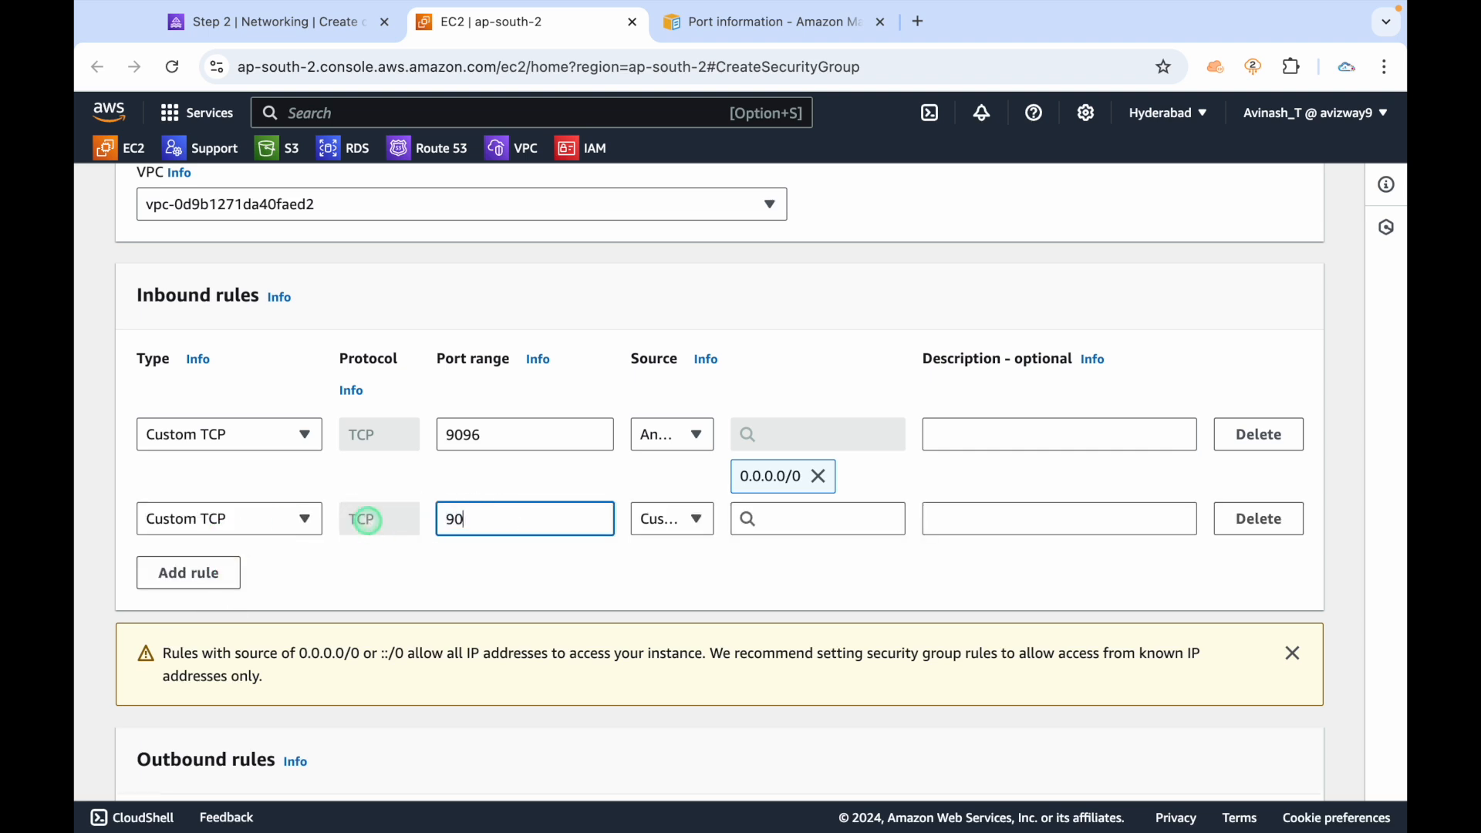
pyautogui.click(670, 524)
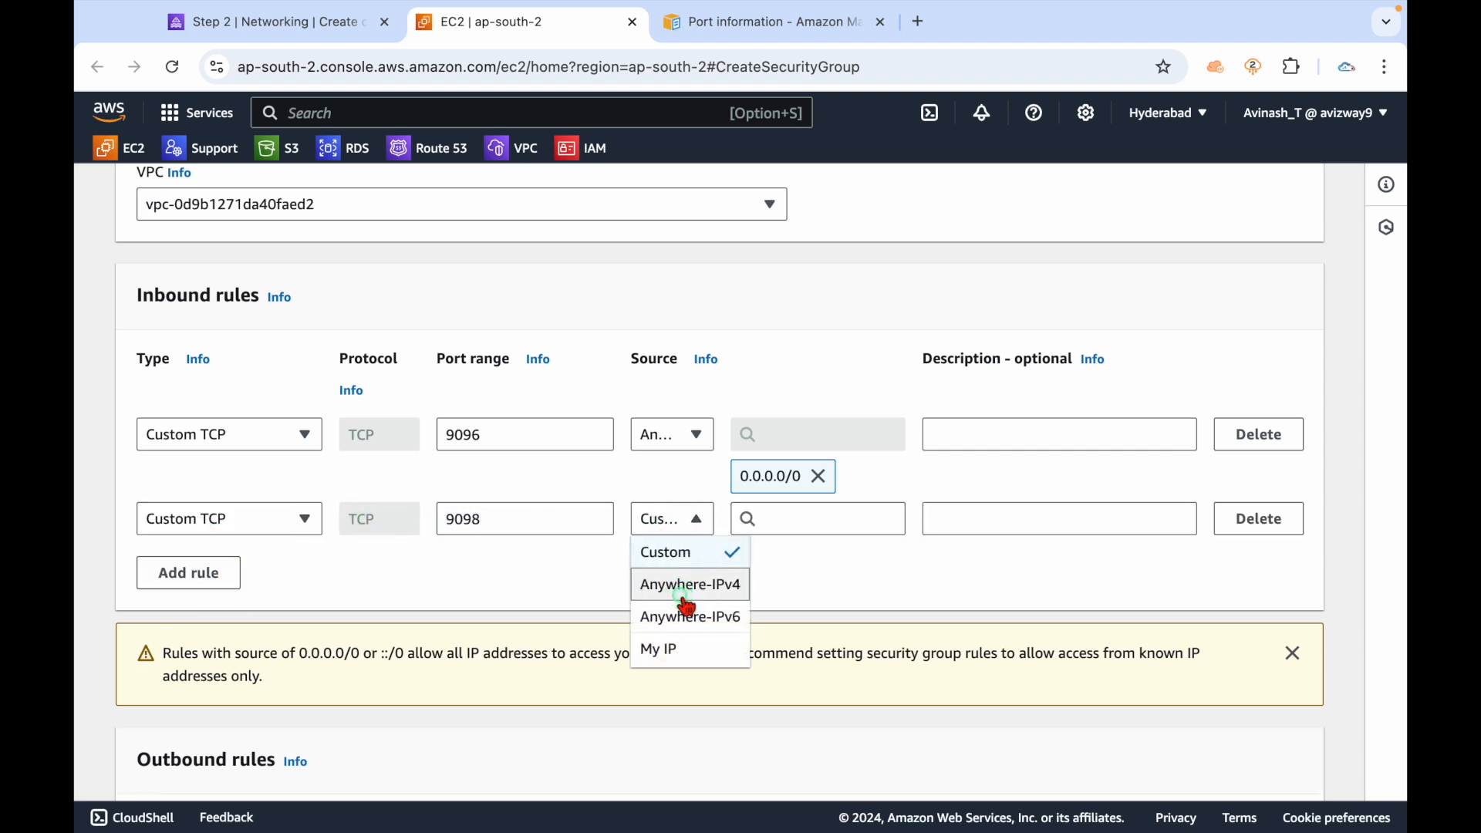
pyautogui.click(660, 585)
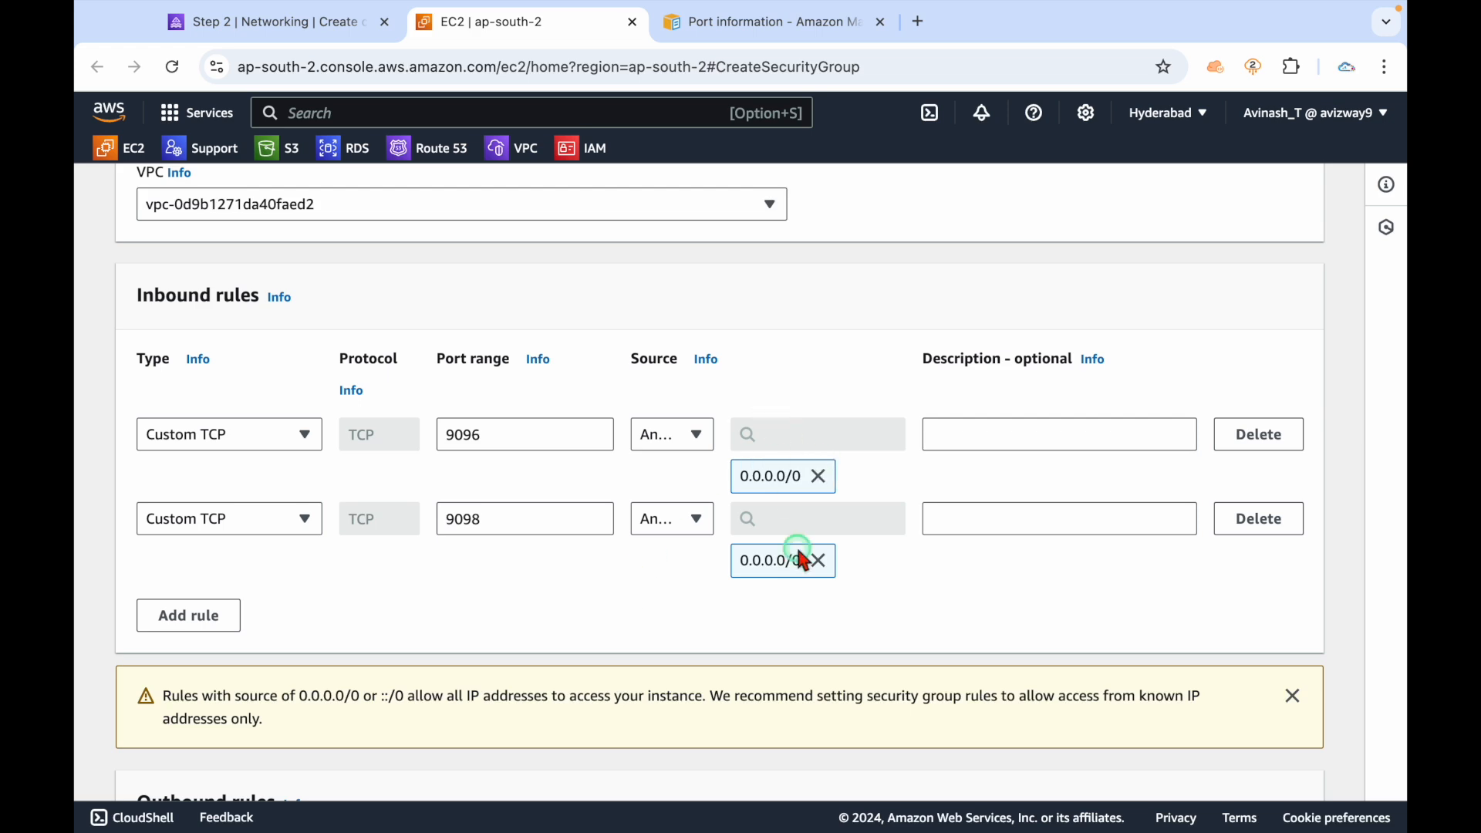
# Create the msk-sg security group.
pyautogui.scroll(-4, 883, 566)
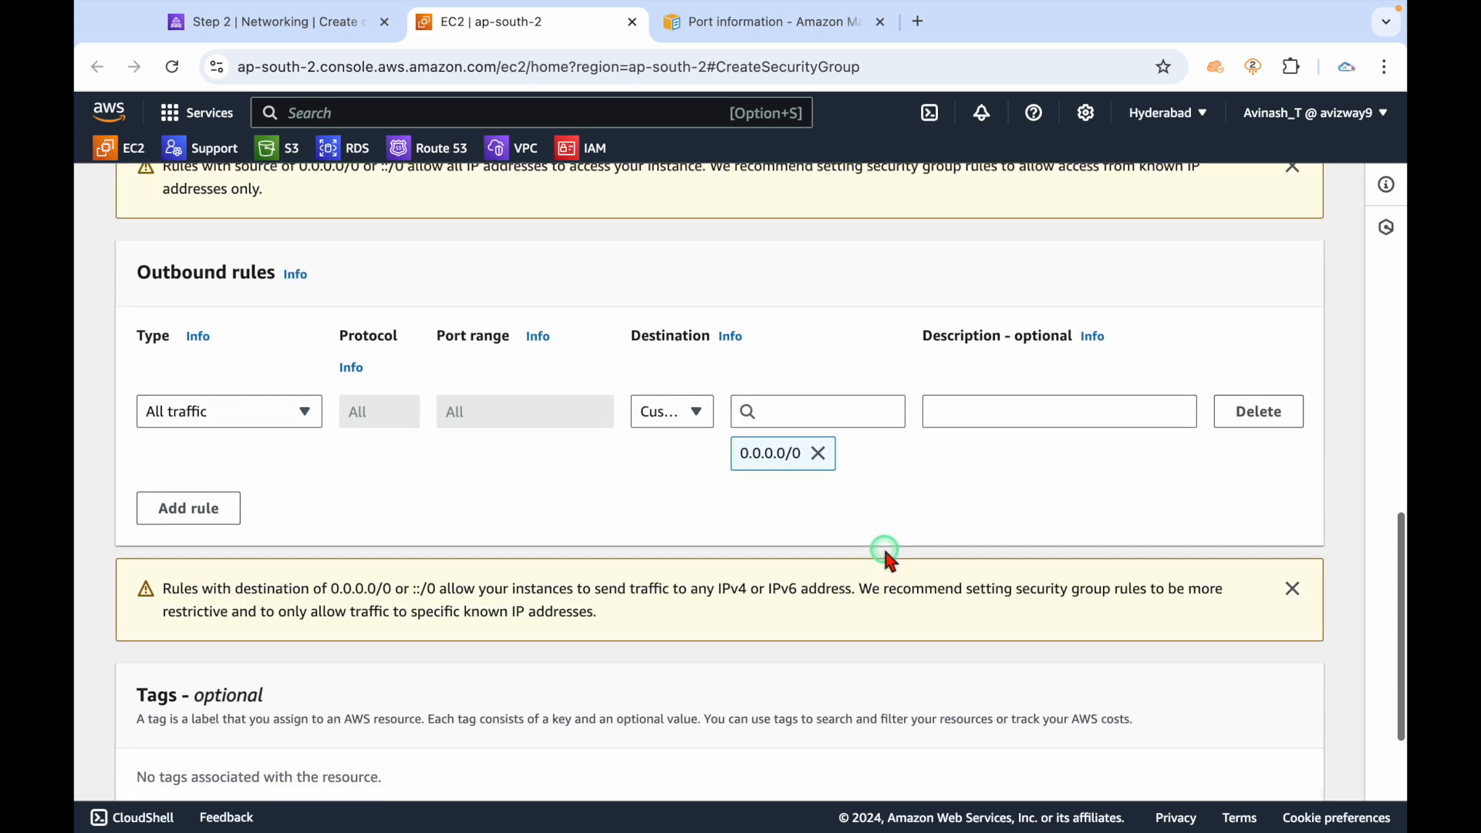
pyautogui.scroll(1, 882, 556)
pyautogui.scroll(-6, 882, 556)
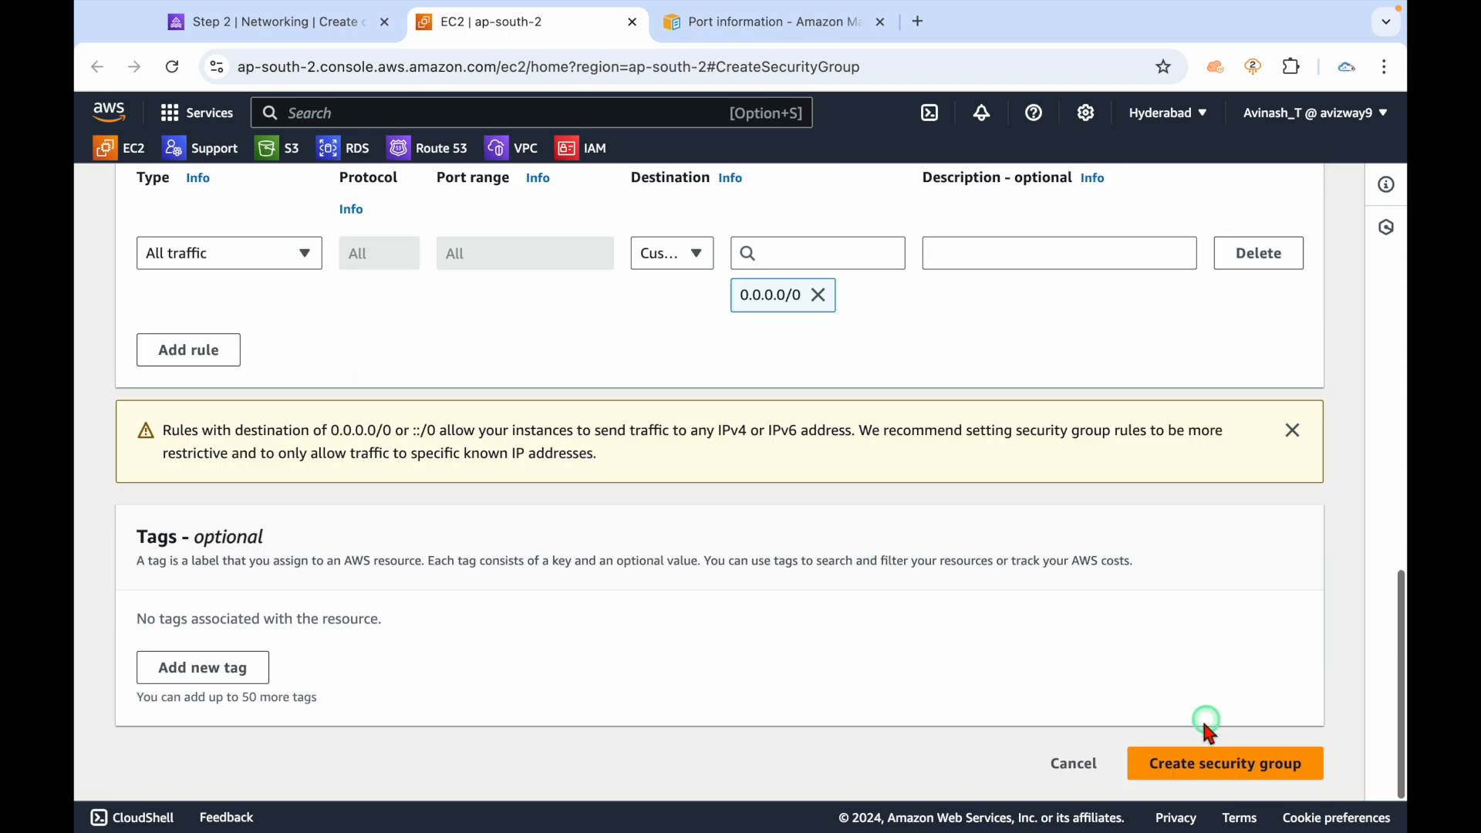
pyautogui.click(1192, 775)
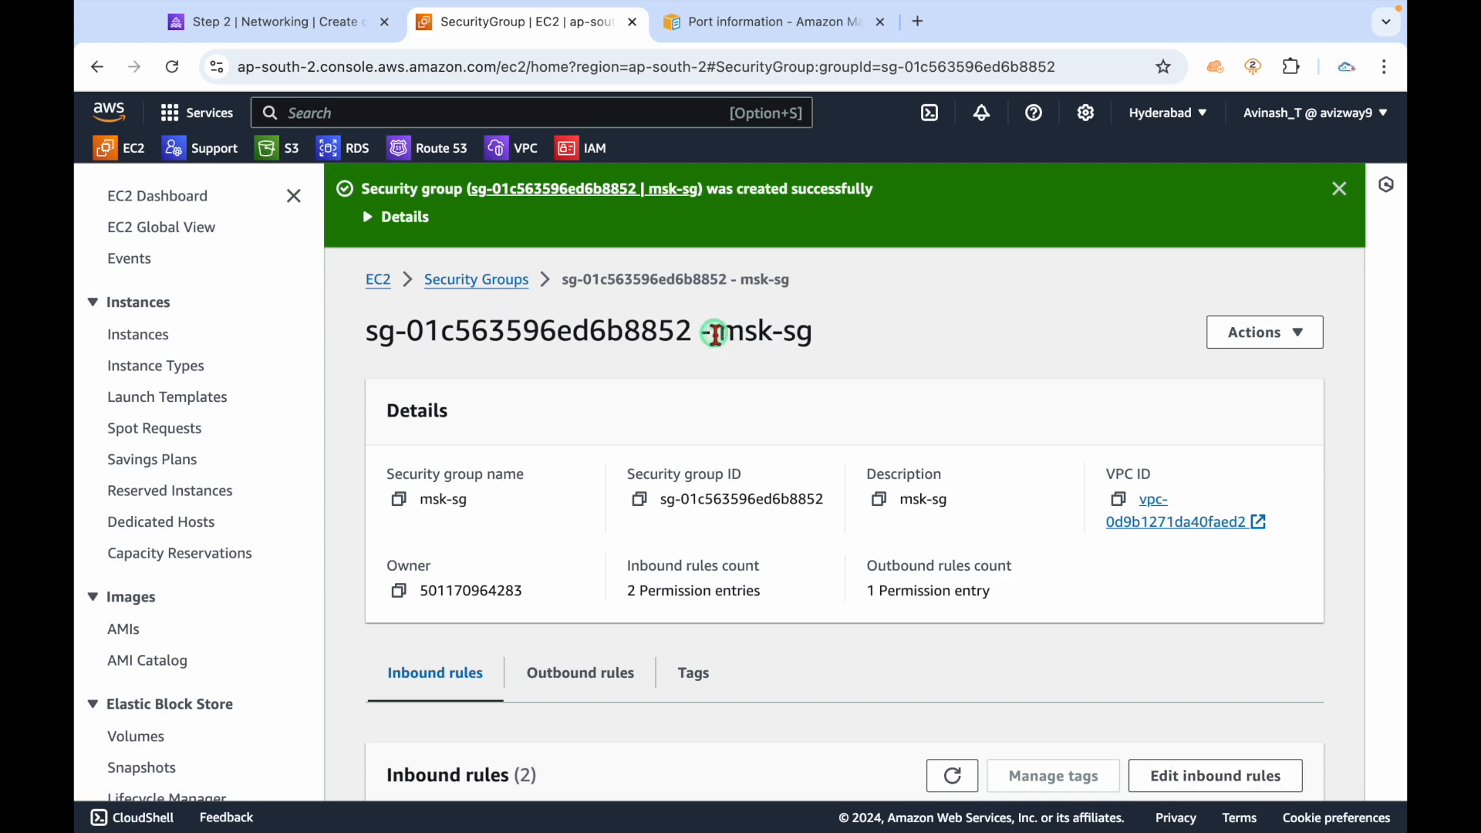
pyautogui.moveTo(717, 331); pyautogui.dragTo(882, 331)
# Pick the new msk-sg from the refreshed security group list for the cluster, then continue to Security.
pyautogui.click(286, 31)
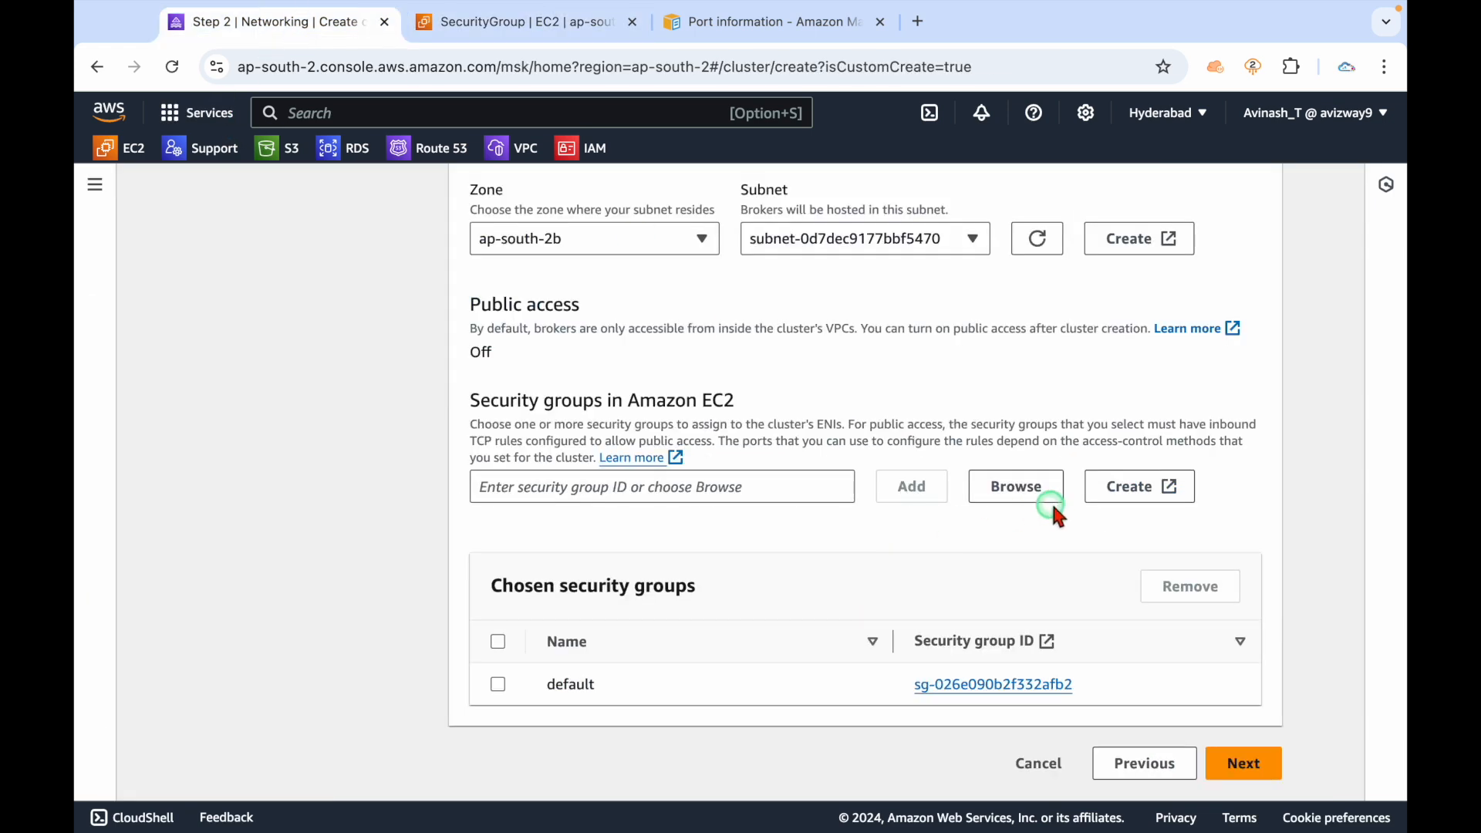
pyautogui.click(1016, 486)
pyautogui.click(1099, 223)
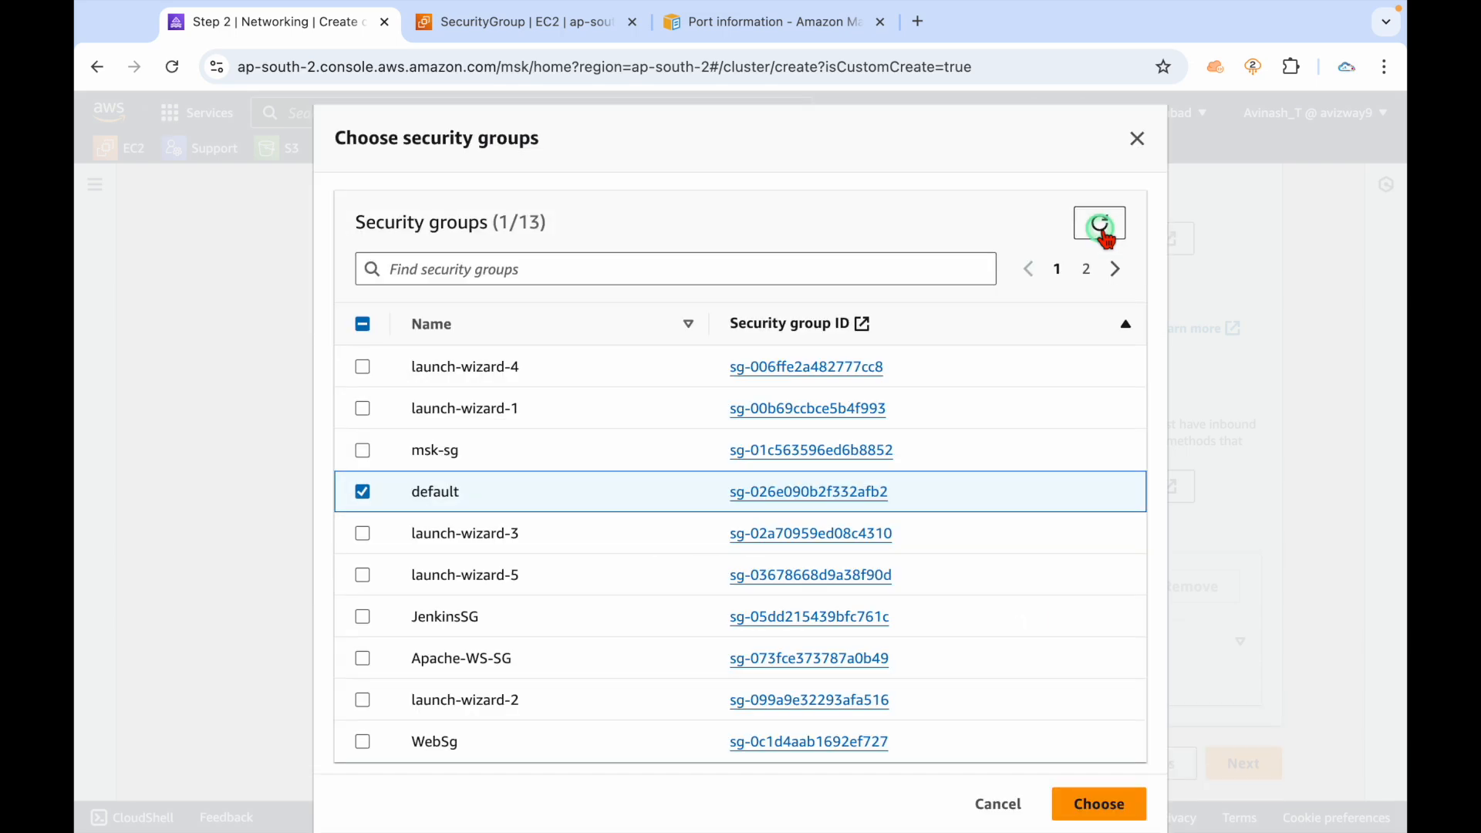
pyautogui.click(362, 491)
pyautogui.click(363, 450)
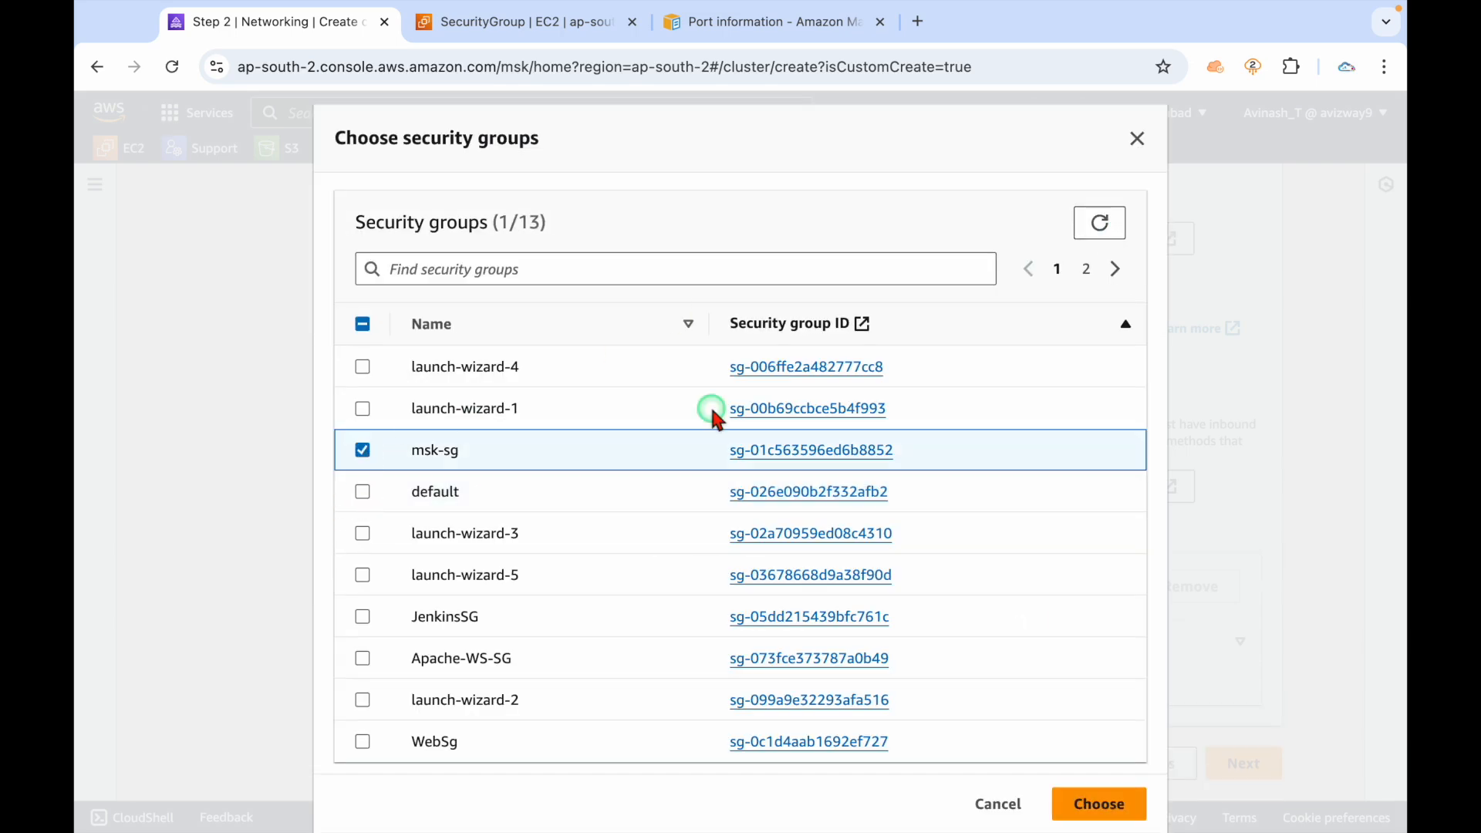
pyautogui.click(1094, 804)
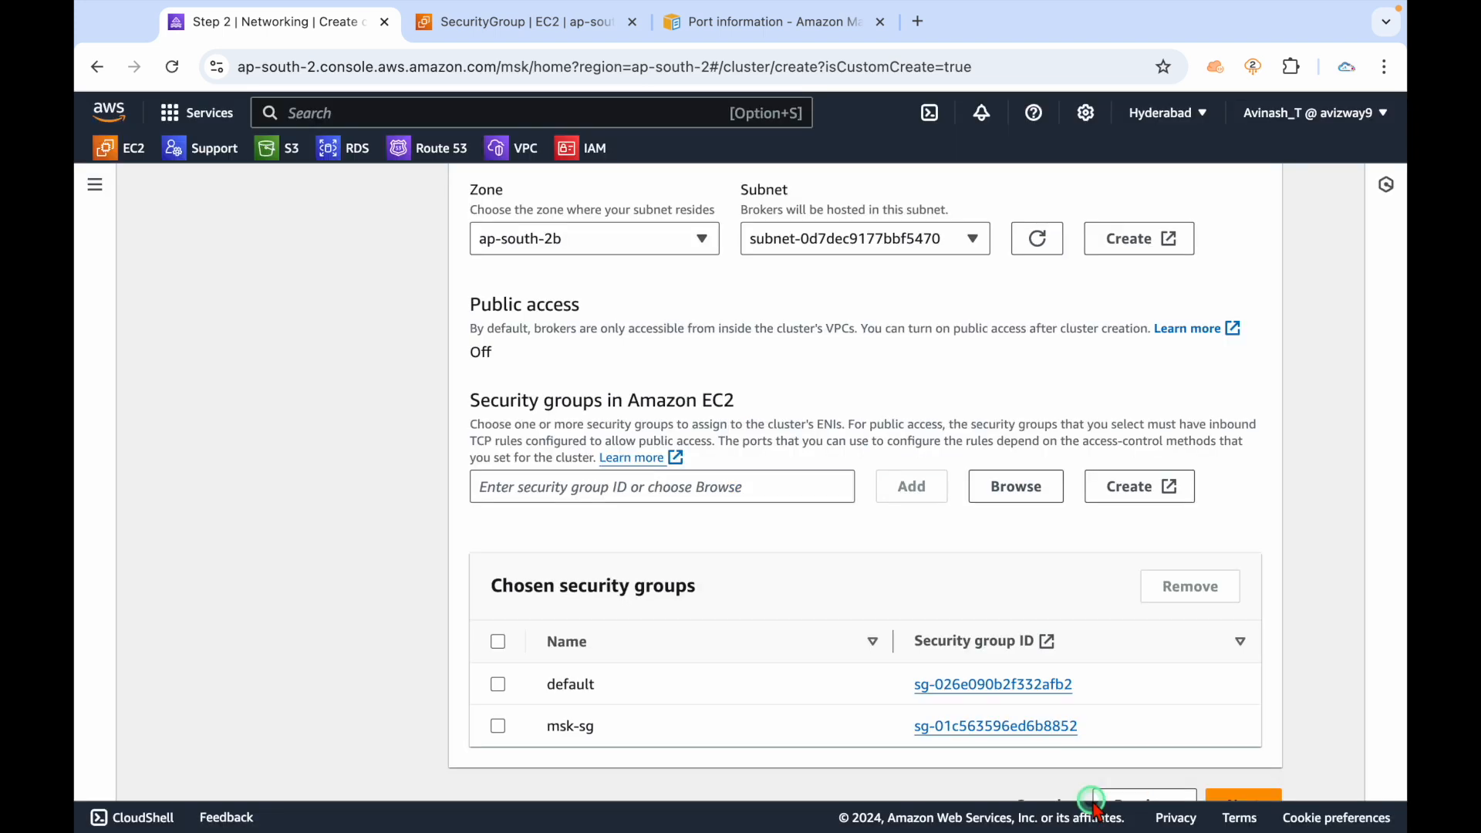
pyautogui.scroll(-1, 794, 691)
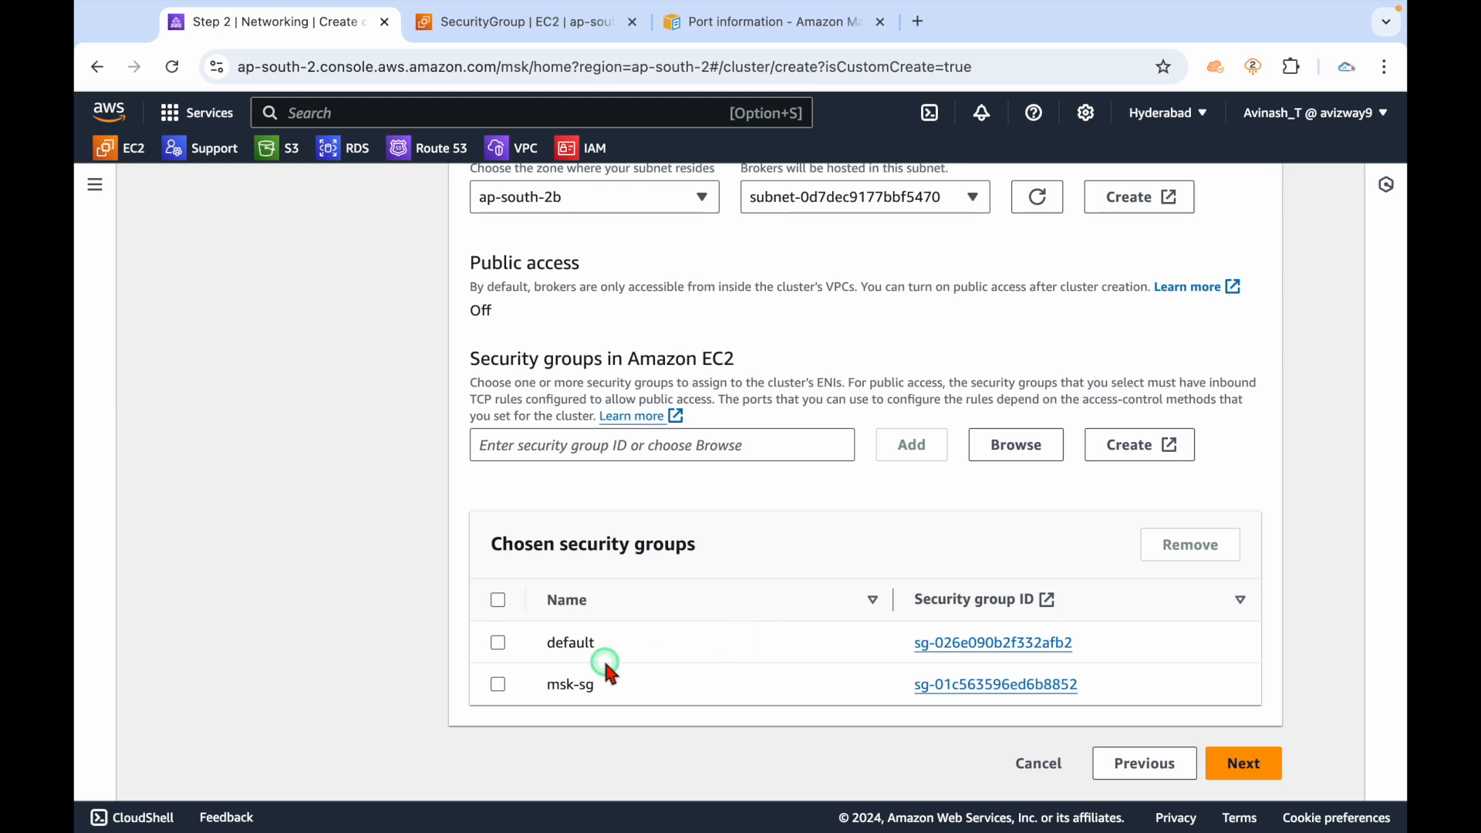
pyautogui.moveTo(552, 685); pyautogui.dragTo(692, 689)
pyautogui.click(692, 689)
pyautogui.click(1247, 765)
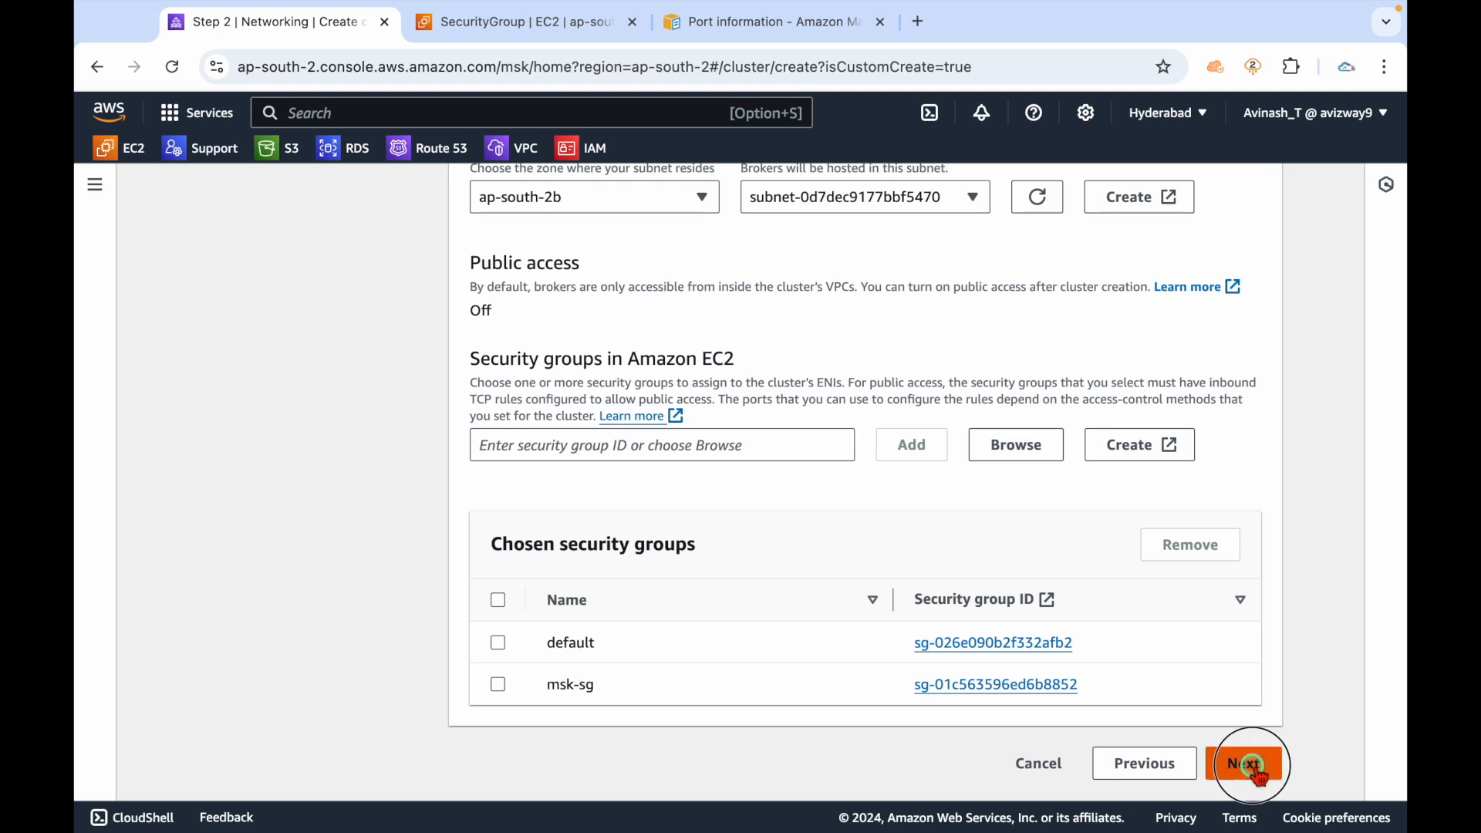
# Keep IAM role-based authentication on, unauthenticated access off, and enable SASL/SCRAM authentication.
pyautogui.scroll(-2, 638, 542)
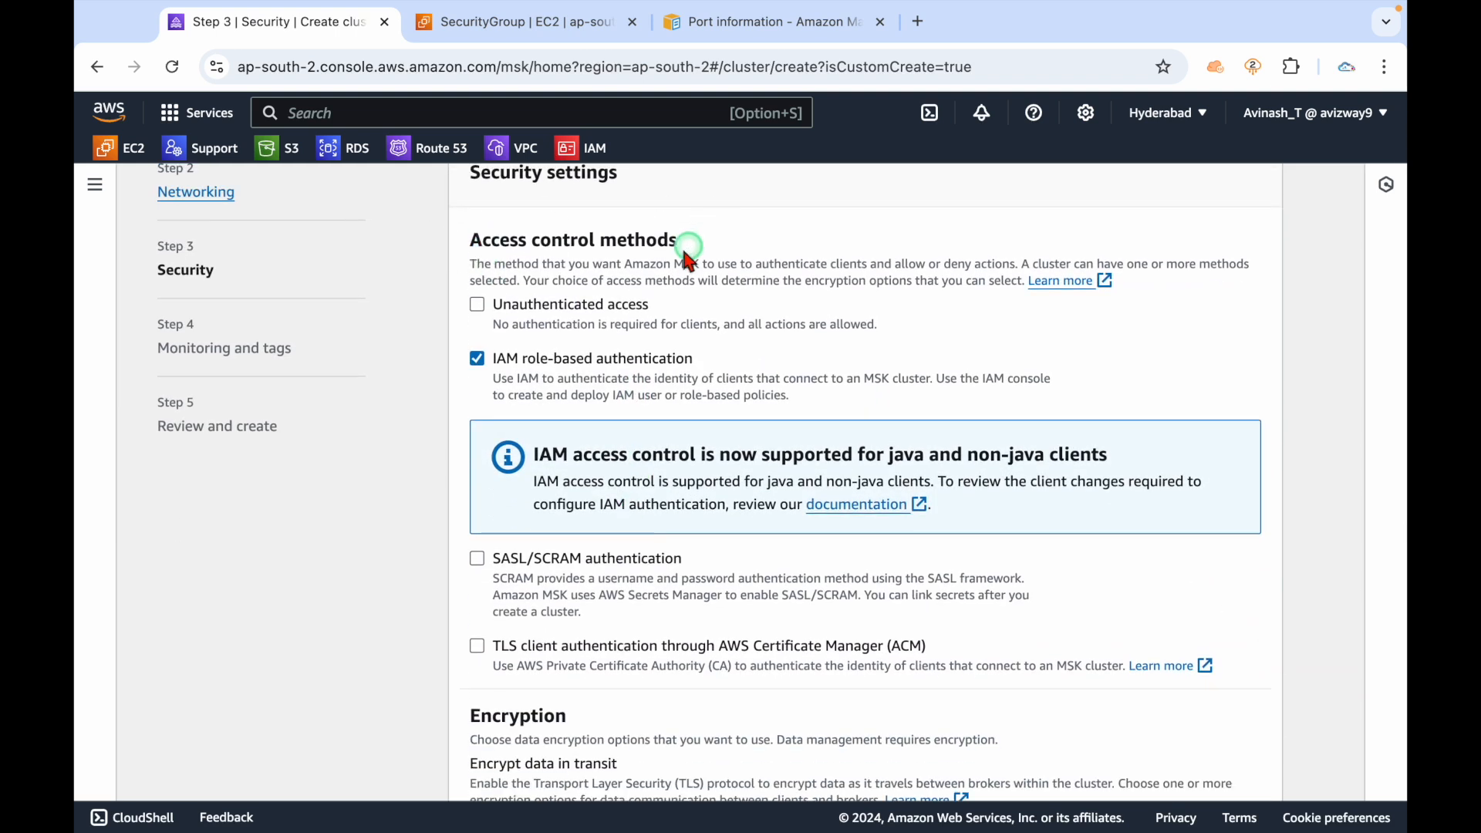
pyautogui.click(631, 311)
pyautogui.click(630, 310)
pyautogui.click(771, 361)
pyautogui.moveTo(973, 347); pyautogui.dragTo(511, 328)
pyautogui.click(586, 308)
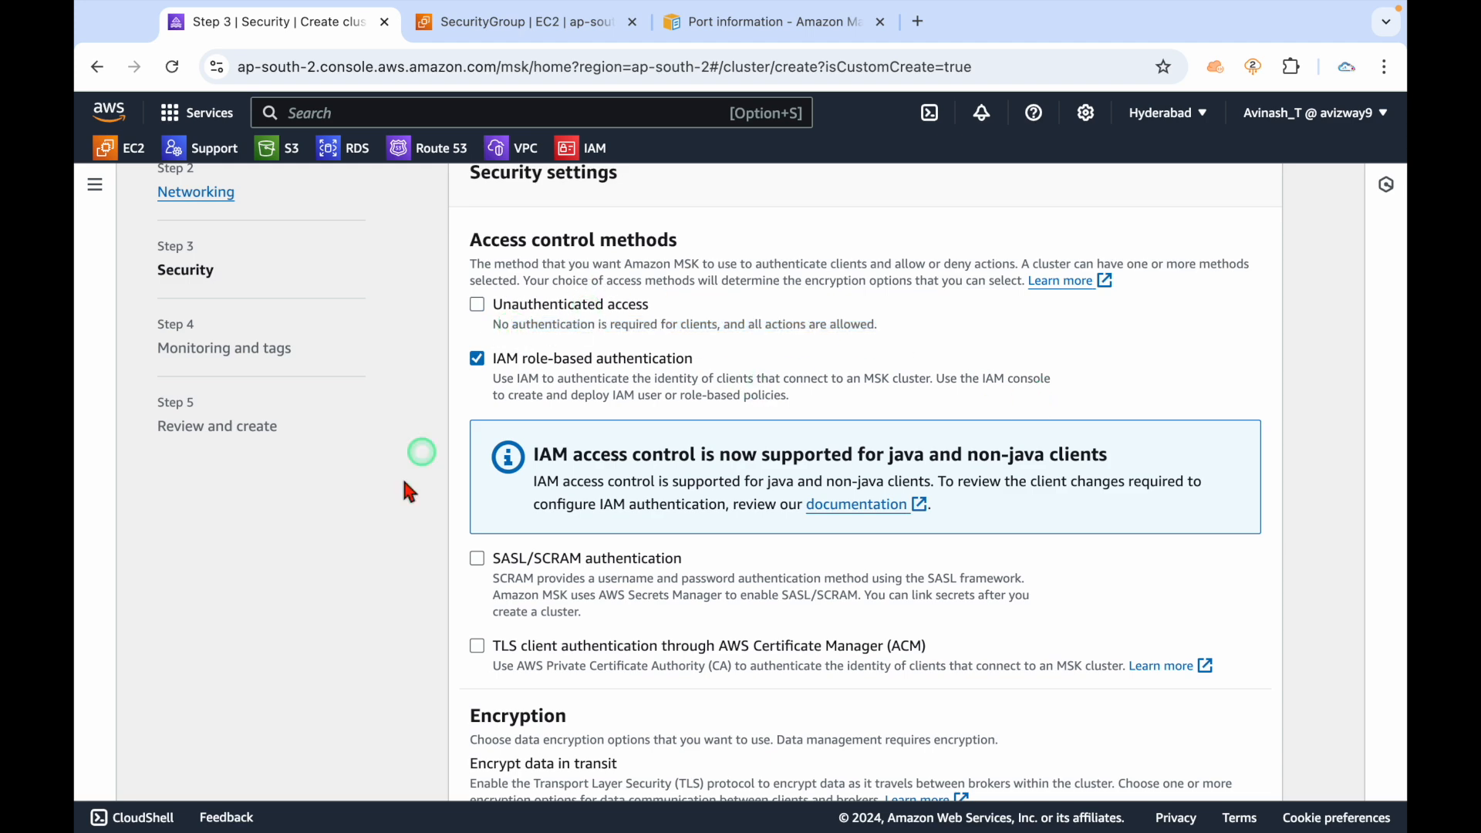
pyautogui.click(509, 359)
pyautogui.click(617, 398)
pyautogui.click(557, 563)
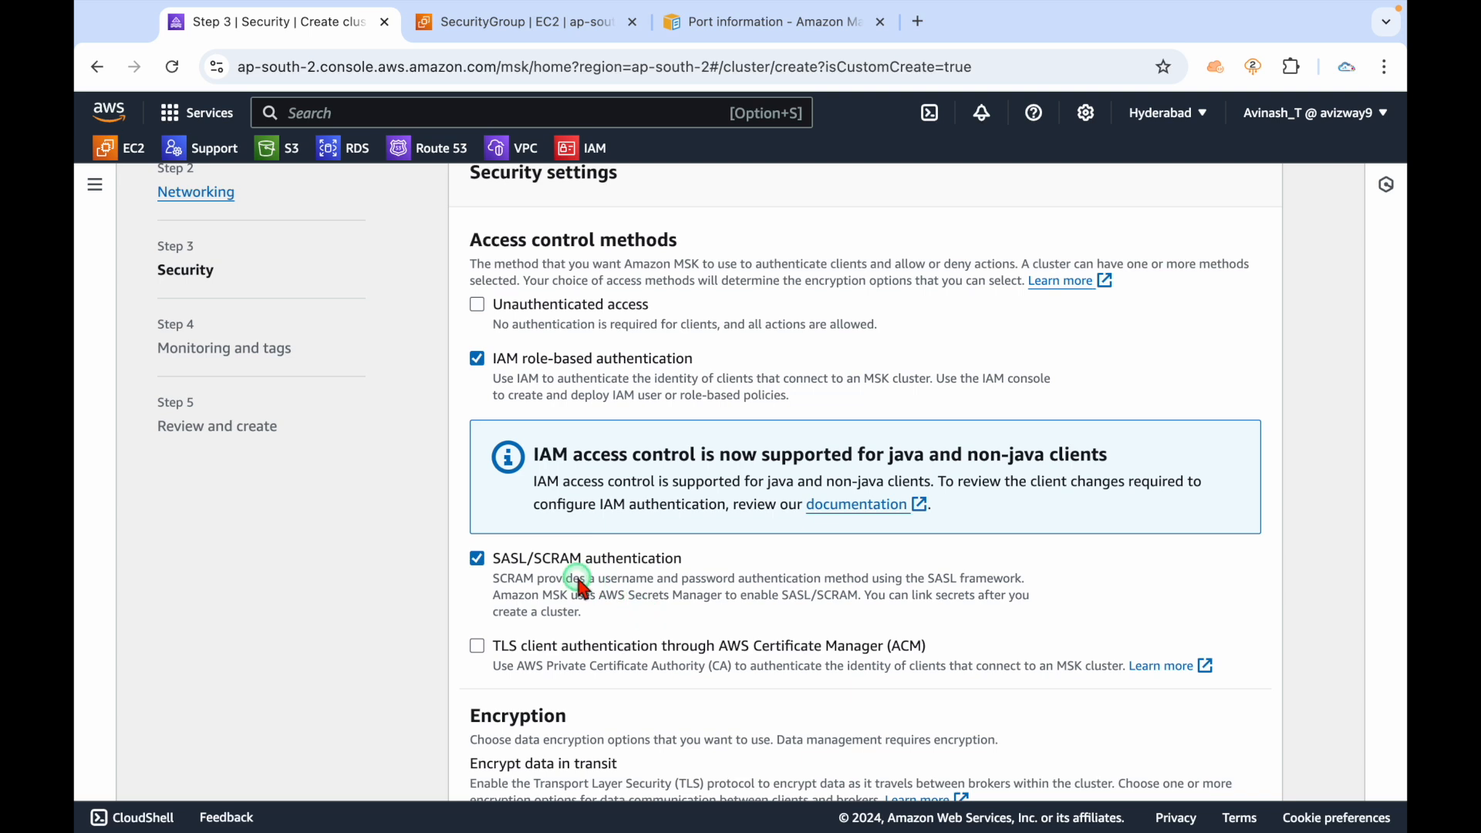
# Leave in-transit encryption and the AWS managed key as they are, and continue to Monitoring and tags.
pyautogui.scroll(-2, 582, 588)
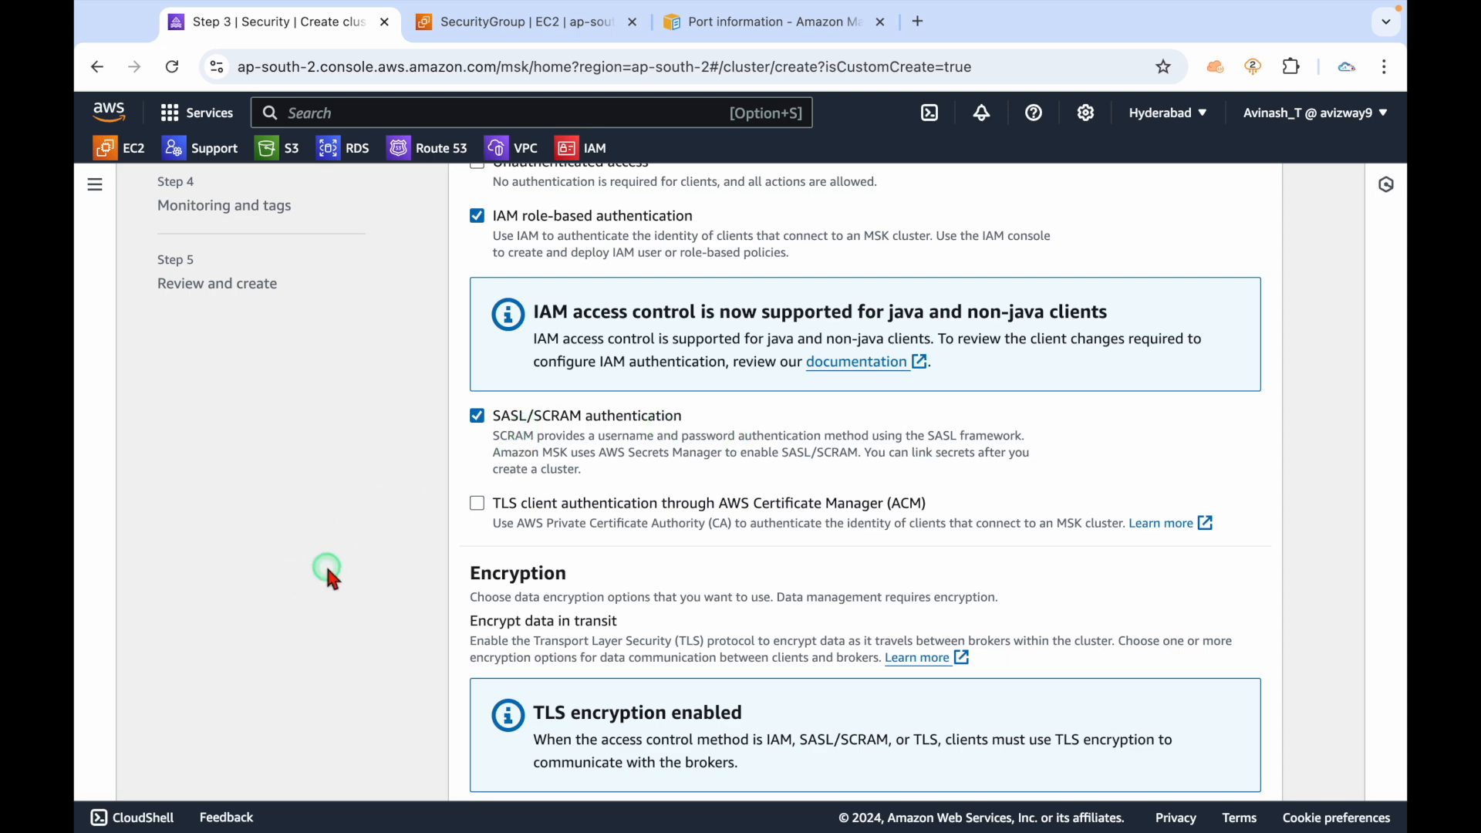
pyautogui.scroll(-5, 328, 573)
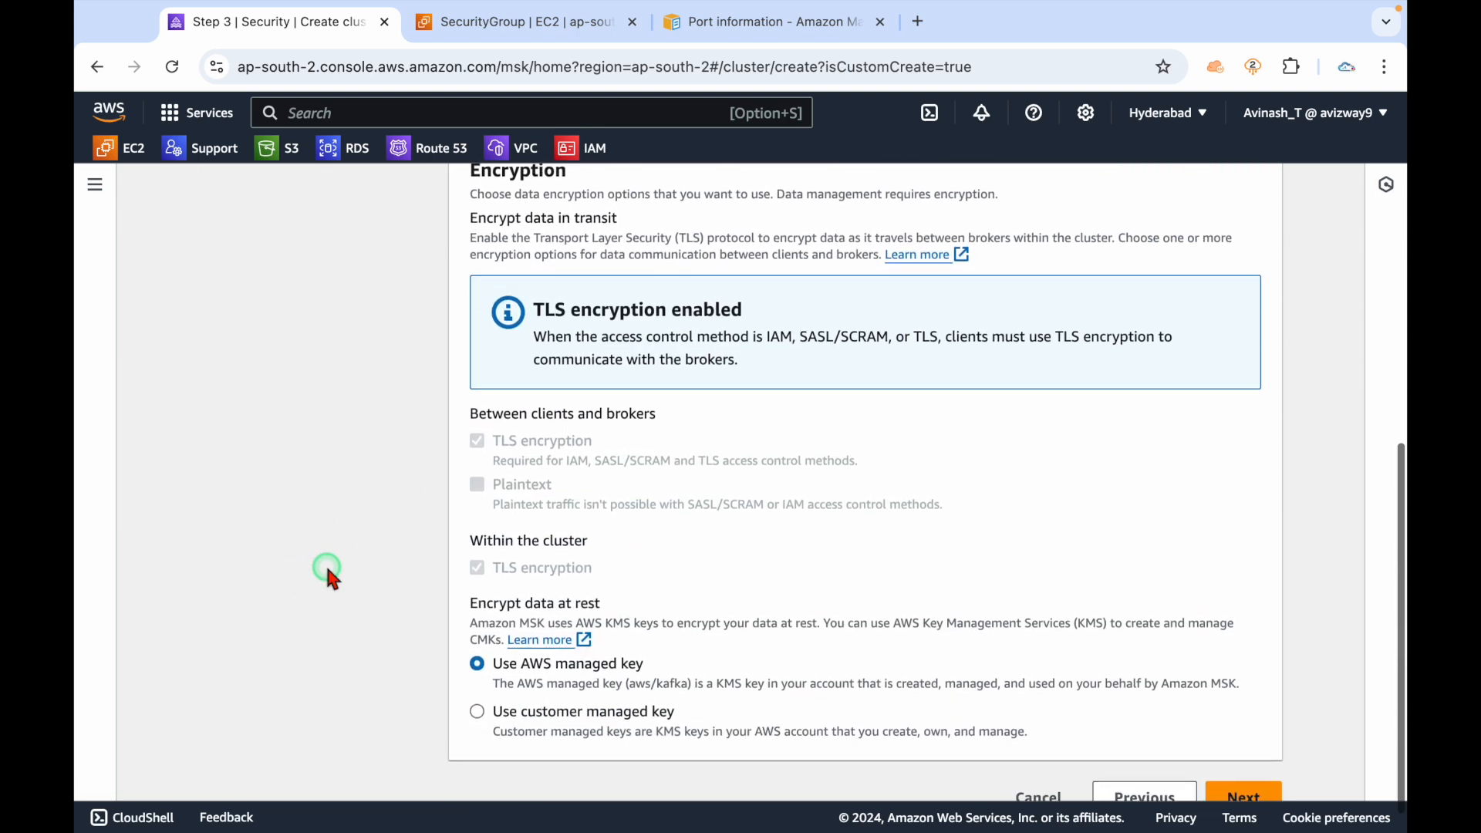
pyautogui.moveTo(496, 218); pyautogui.dragTo(656, 215)
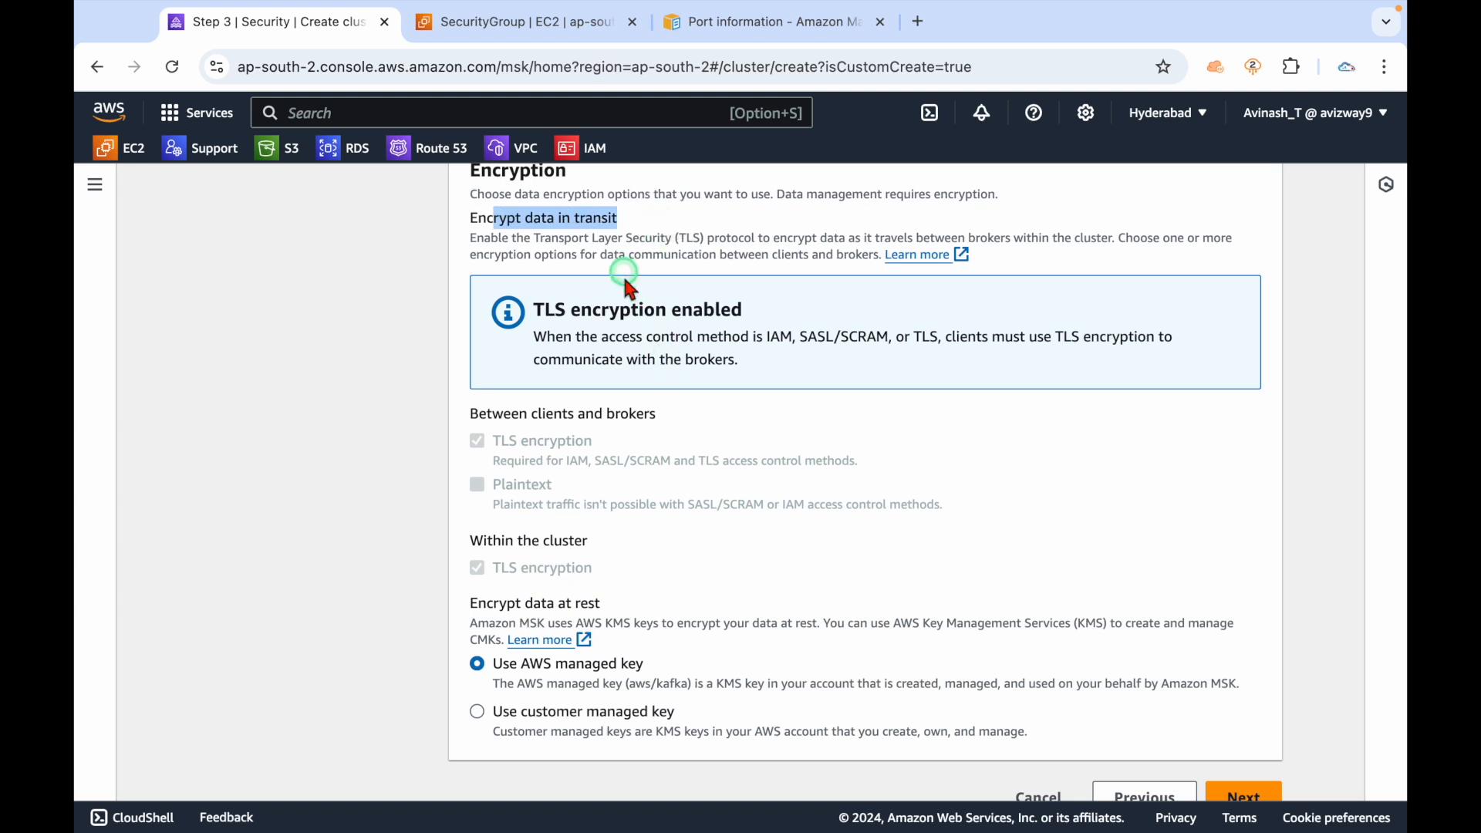
pyautogui.scroll(-1, 337, 586)
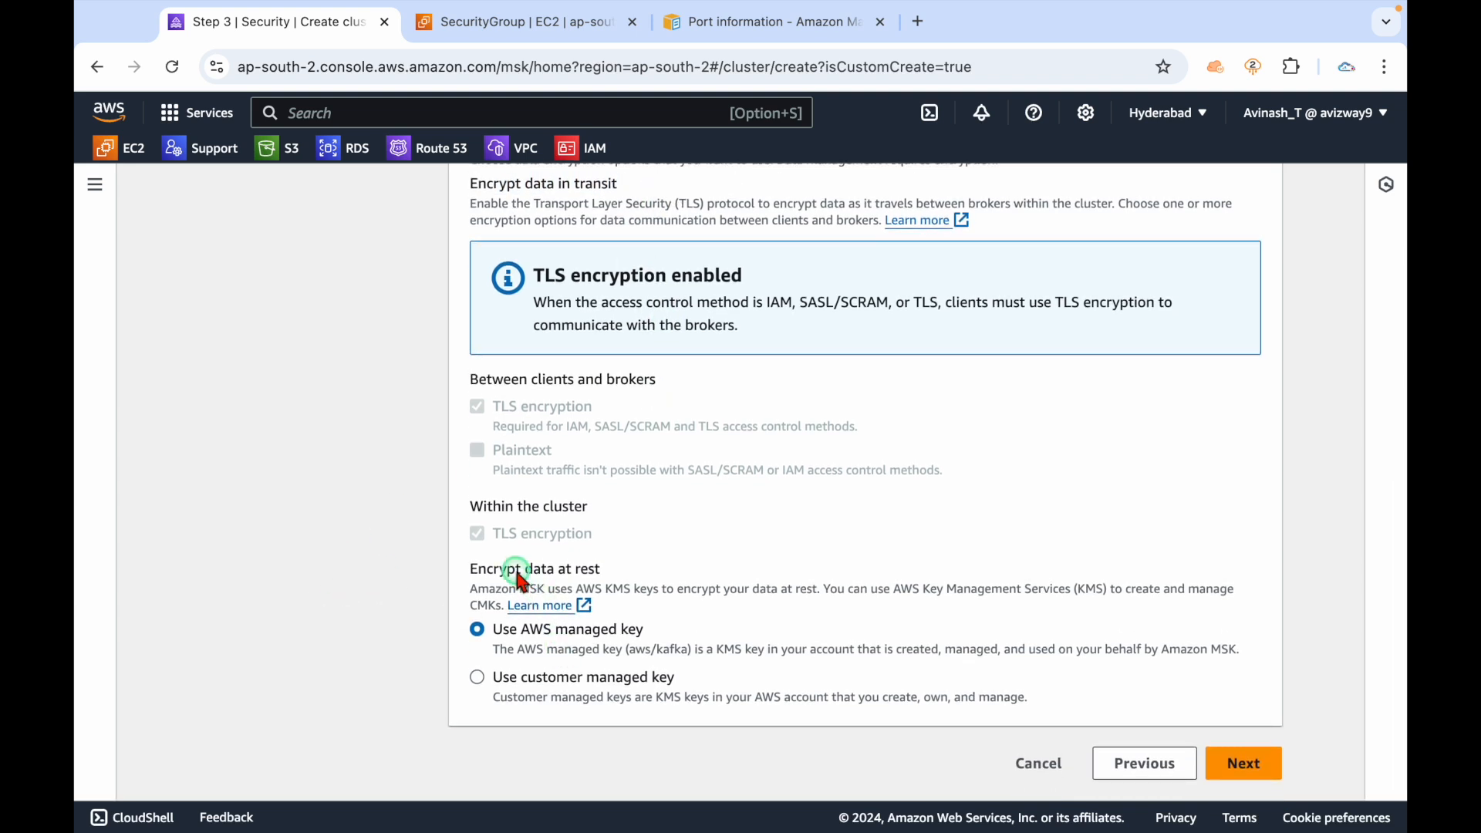
pyautogui.moveTo(515, 569); pyautogui.dragTo(631, 586)
pyautogui.moveTo(580, 643); pyautogui.dragTo(703, 631)
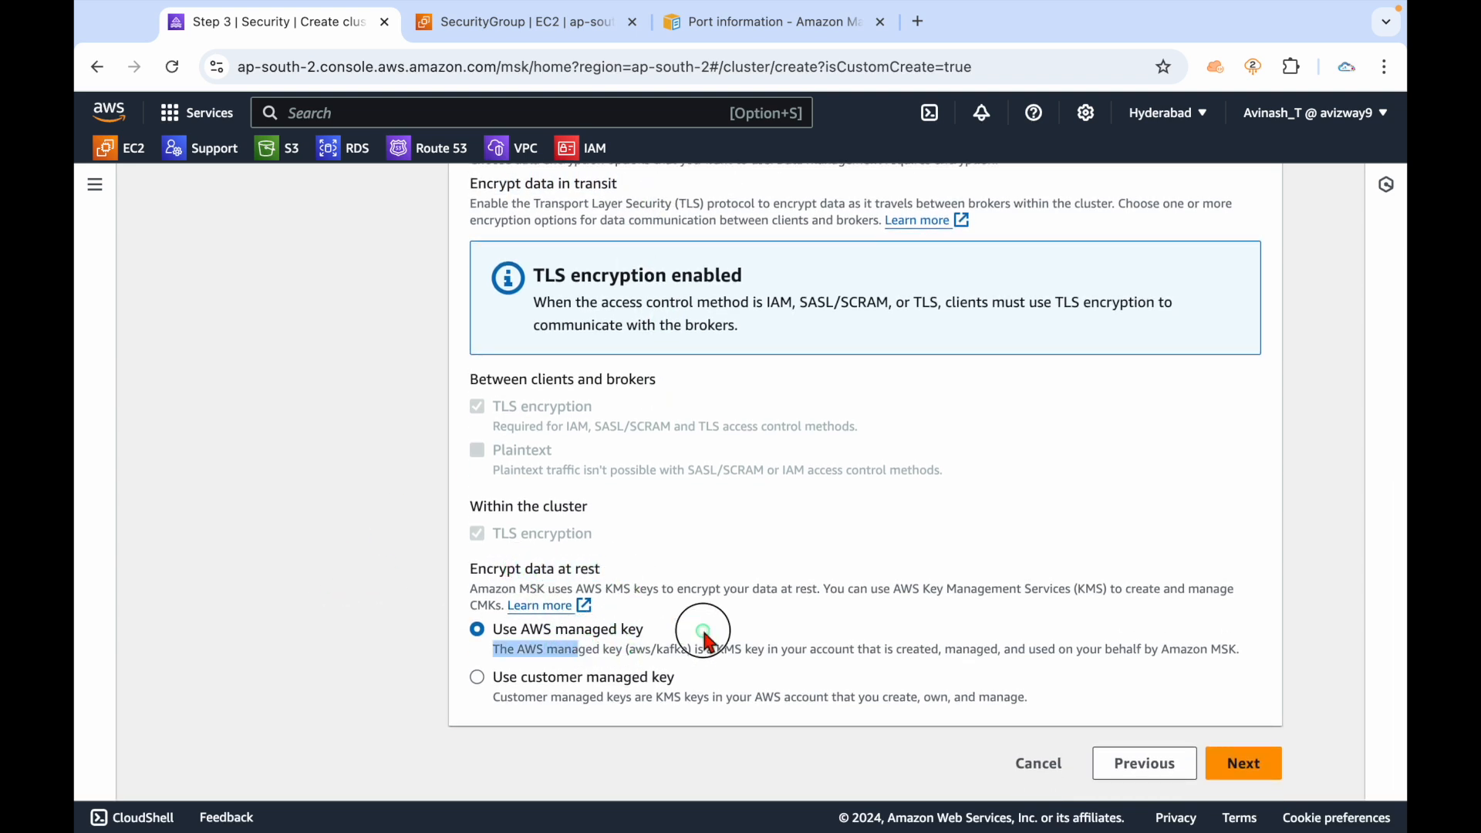
pyautogui.click(382, 658)
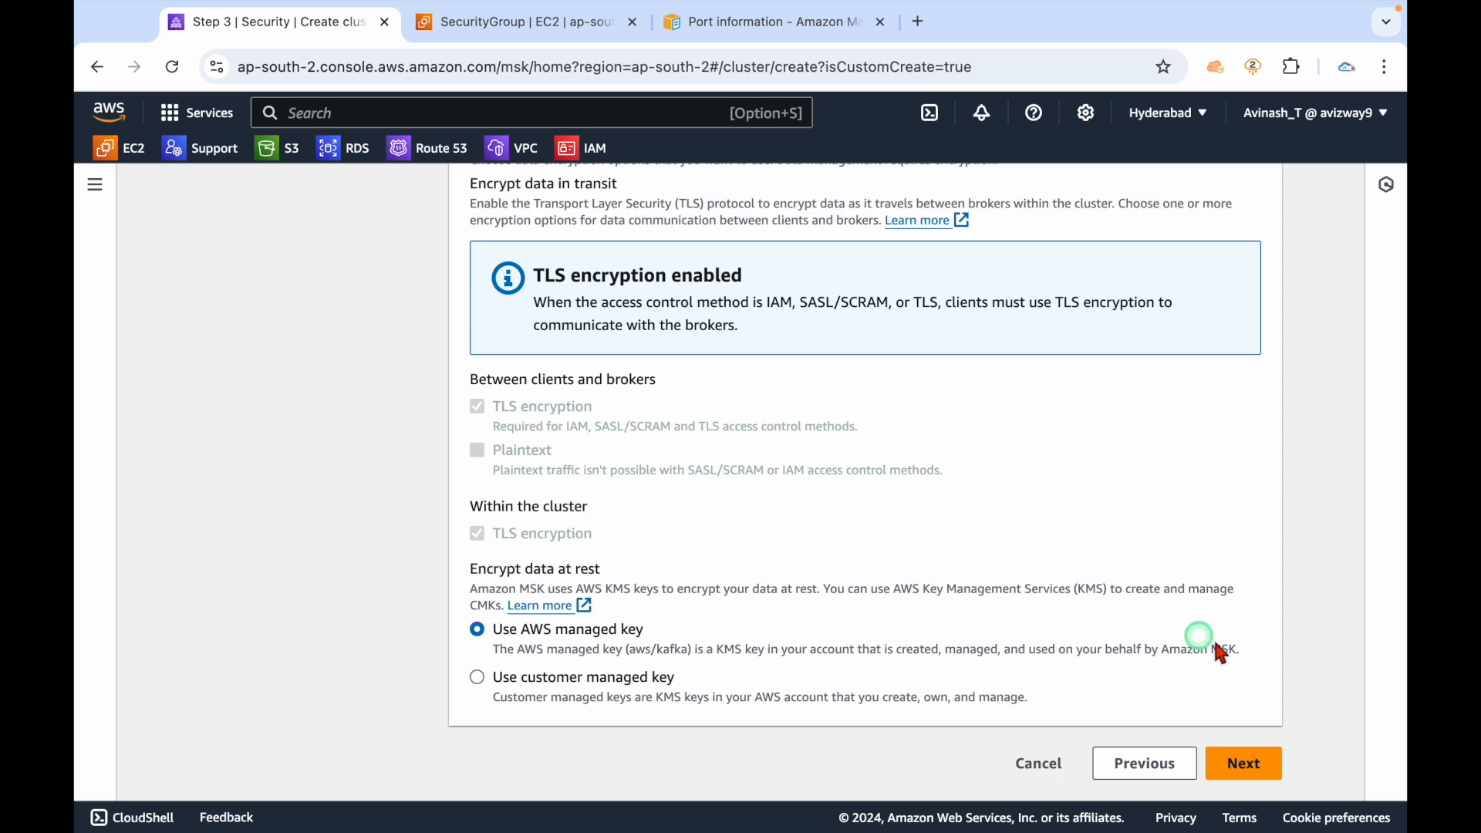
pyautogui.click(1246, 766)
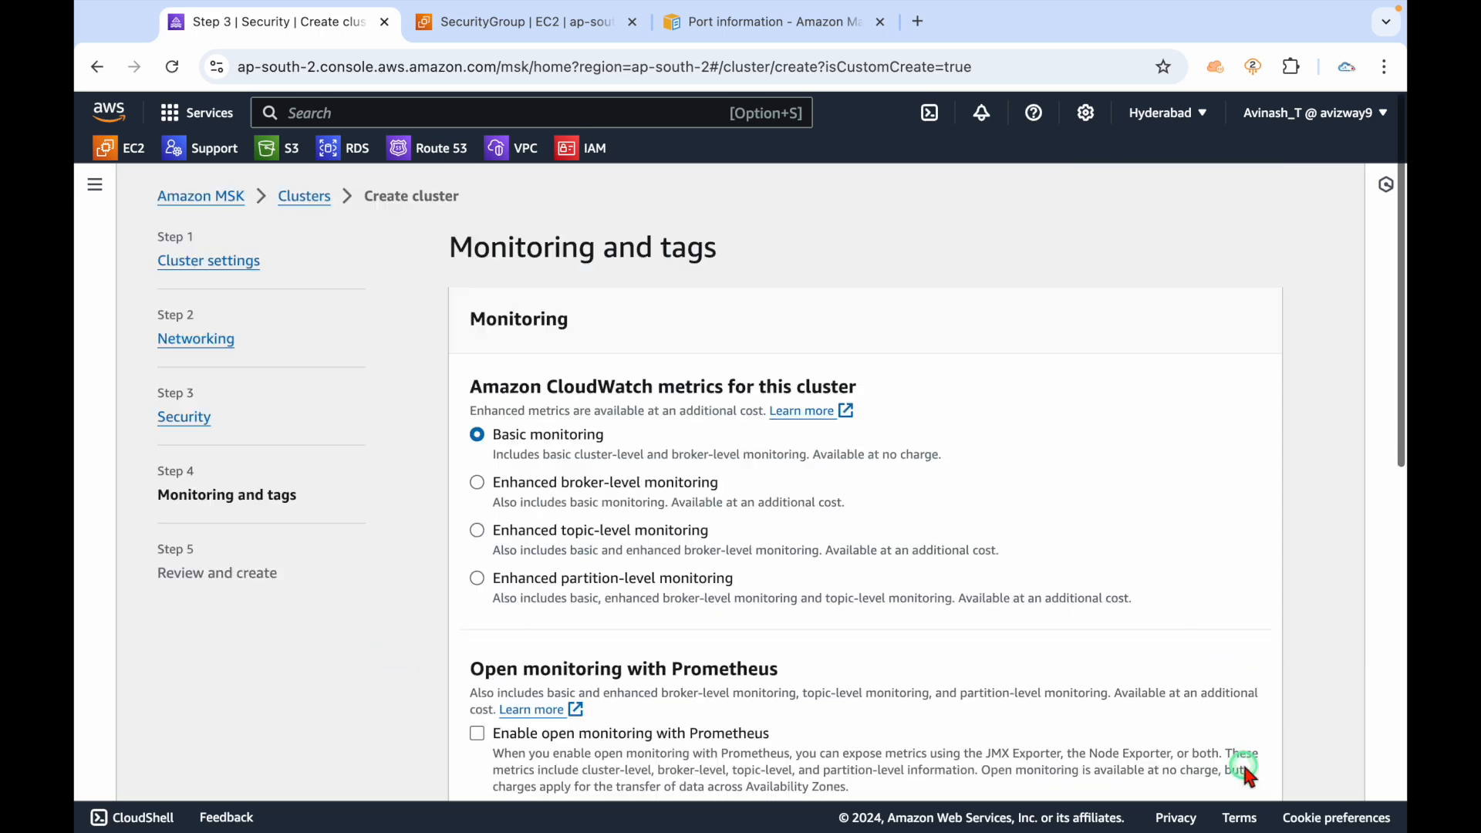
# Set the cluster's CloudWatch monitoring level to Enhanced topic-level monitoring.
pyautogui.moveTo(513, 393); pyautogui.dragTo(988, 361)
pyautogui.click(989, 395)
pyautogui.moveTo(545, 459); pyautogui.dragTo(810, 452)
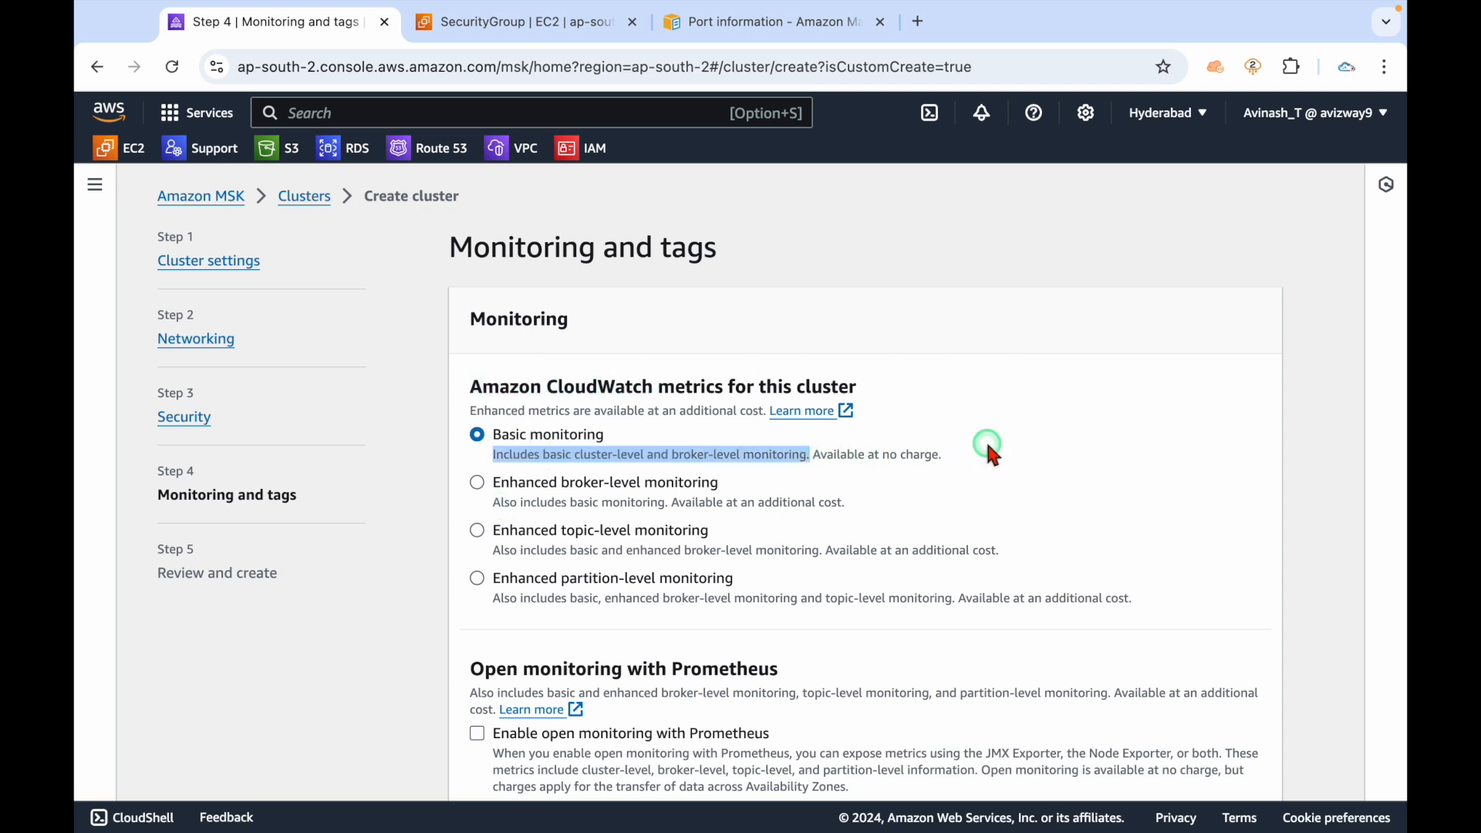
pyautogui.click(610, 486)
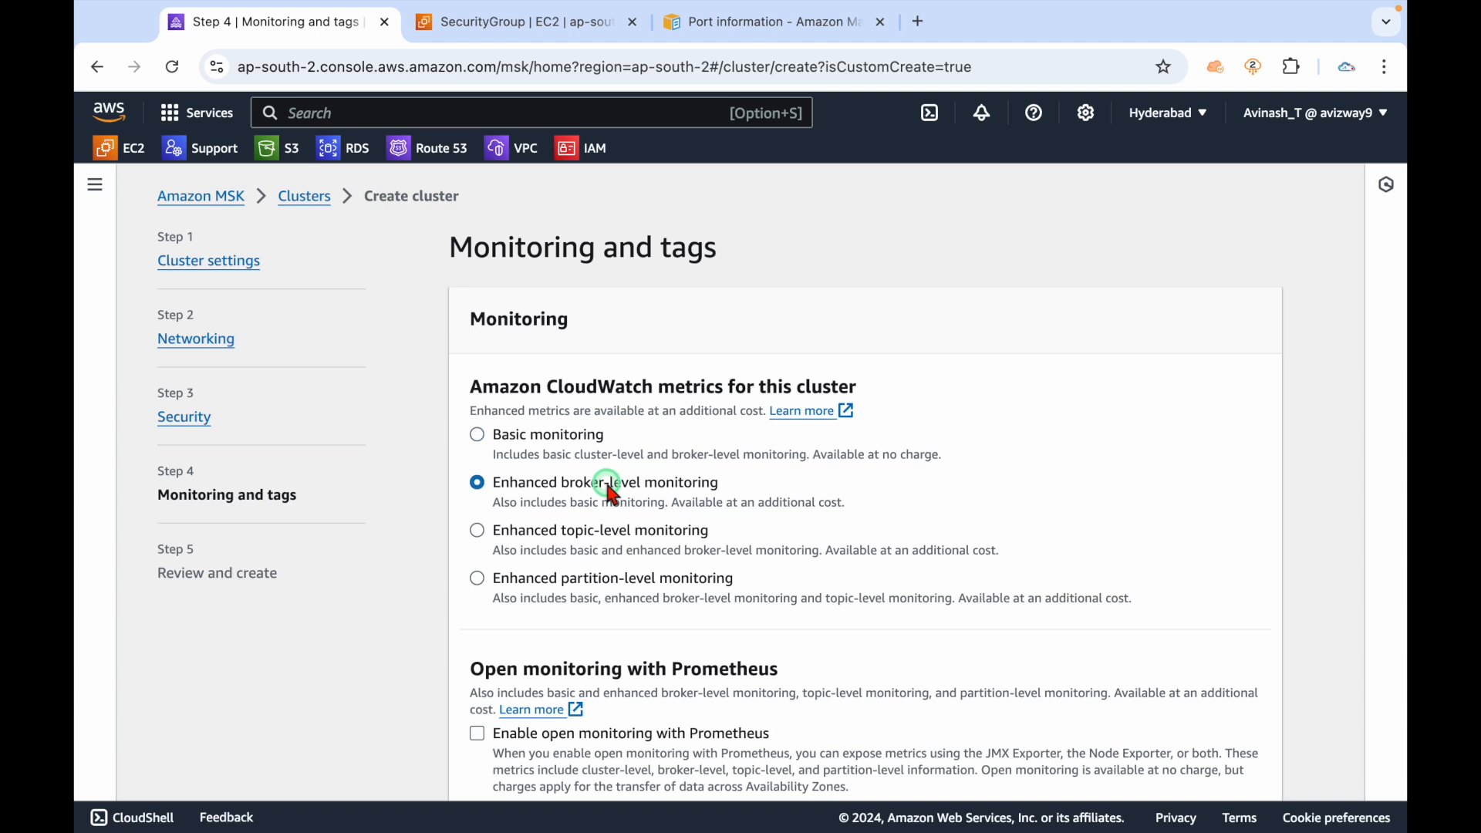
pyautogui.click(609, 531)
pyautogui.moveTo(491, 530); pyautogui.dragTo(1015, 565)
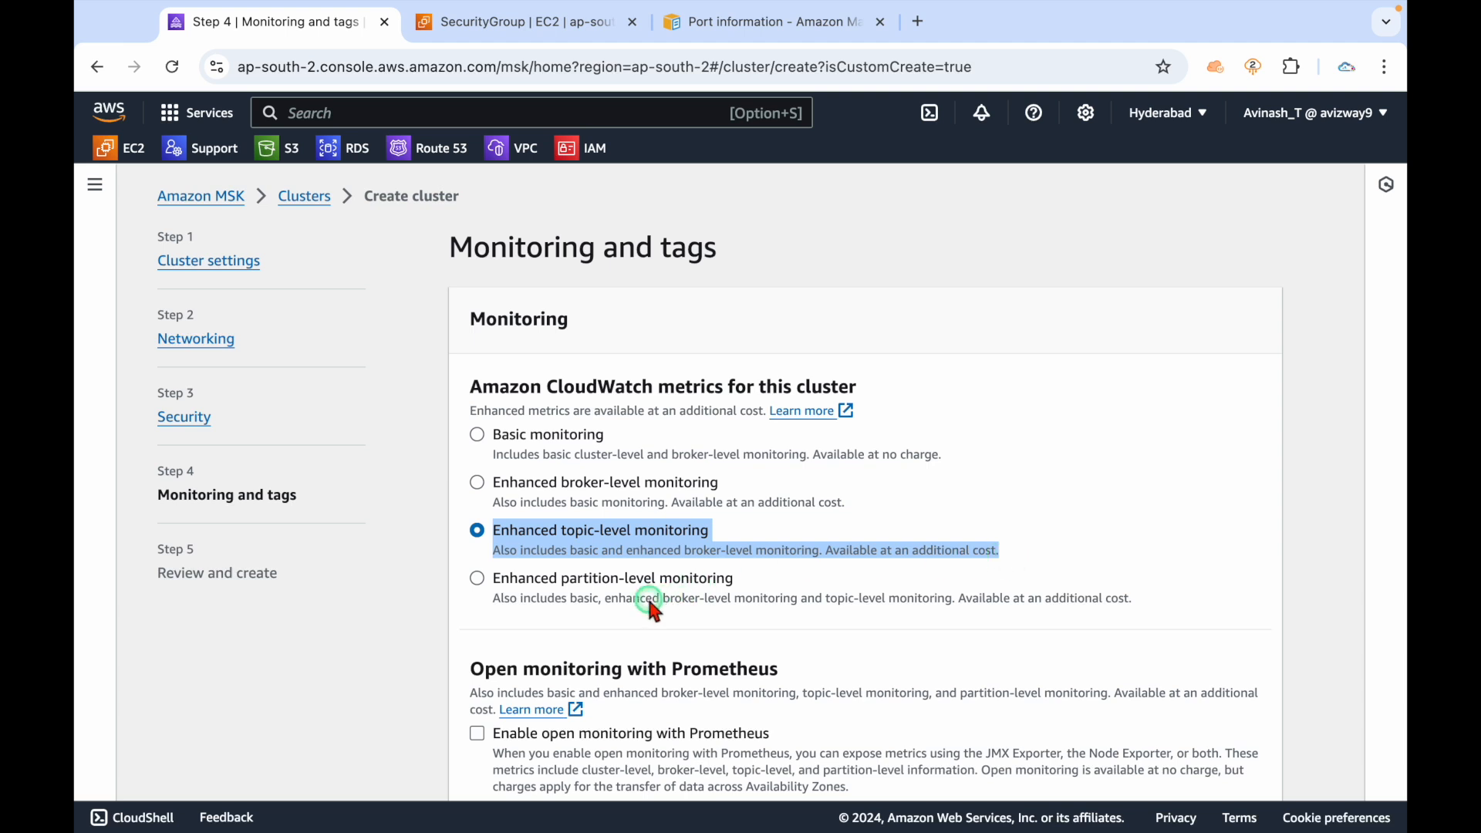
pyautogui.click(615, 600)
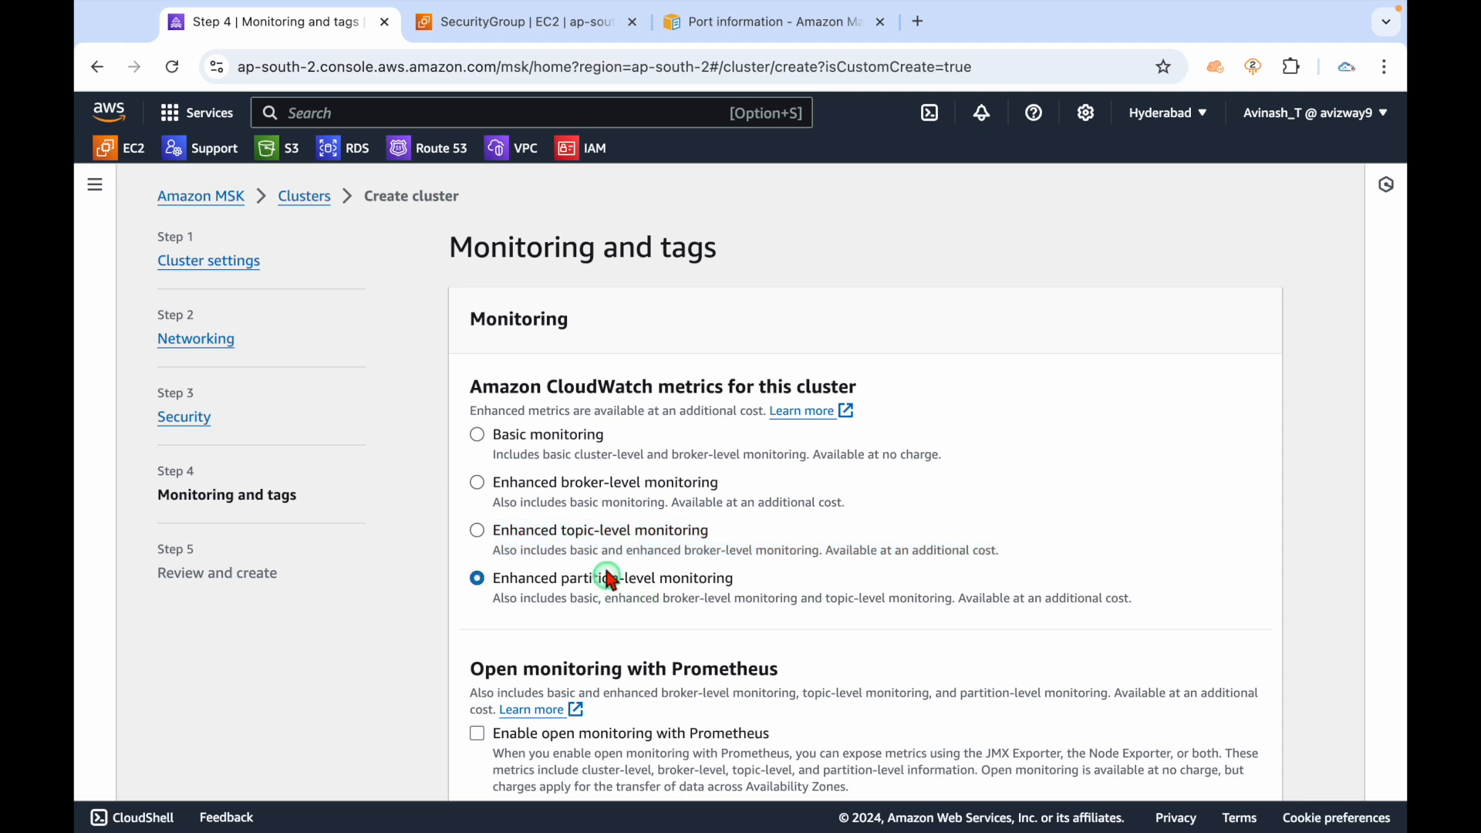
pyautogui.click(600, 534)
# Enable broker log delivery to Amazon CloudWatch Logs and open the CloudWatch Logs console.
pyautogui.scroll(-5, 1267, 594)
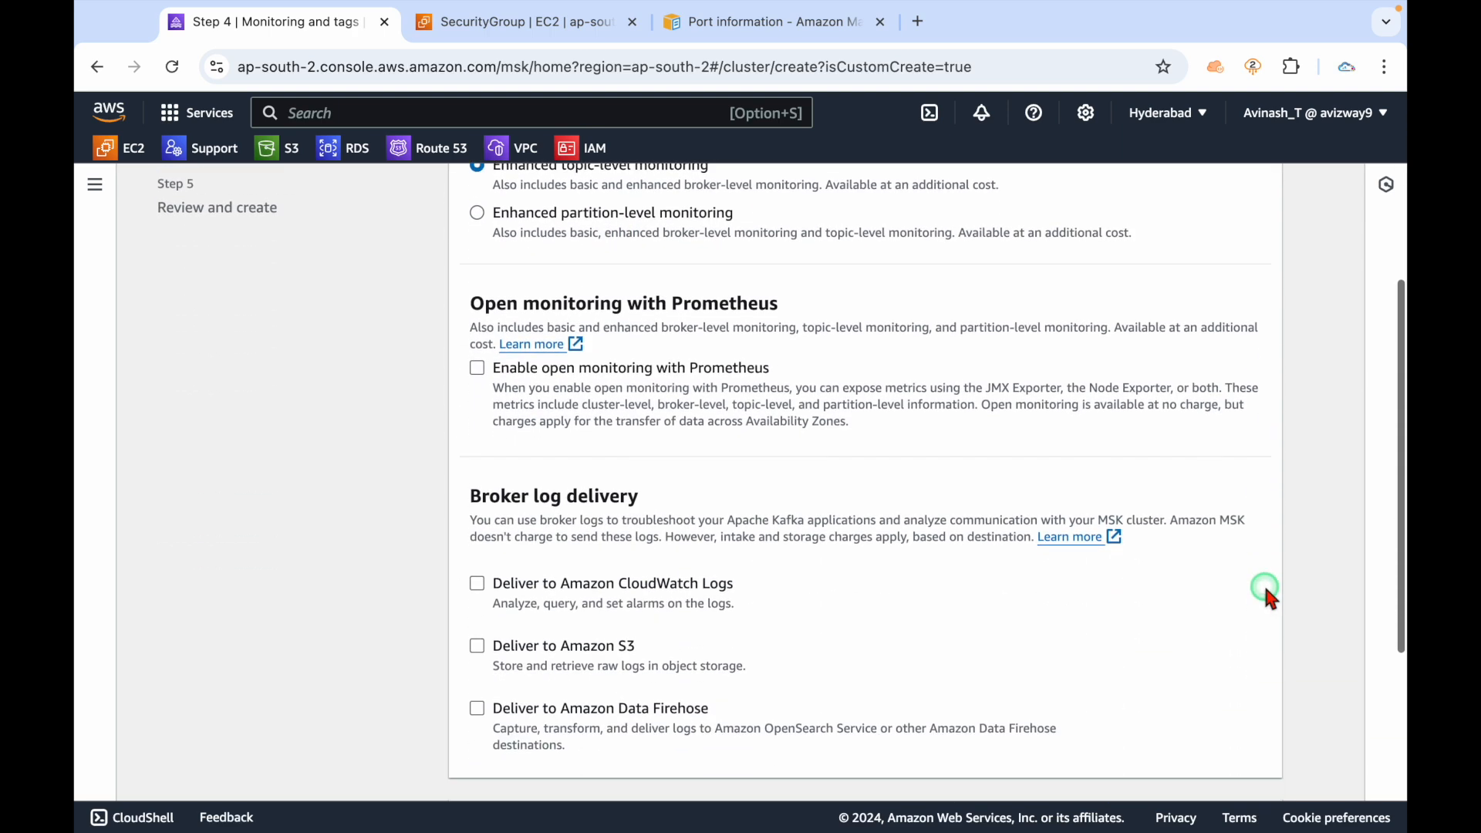
pyautogui.scroll(-2, 1015, 598)
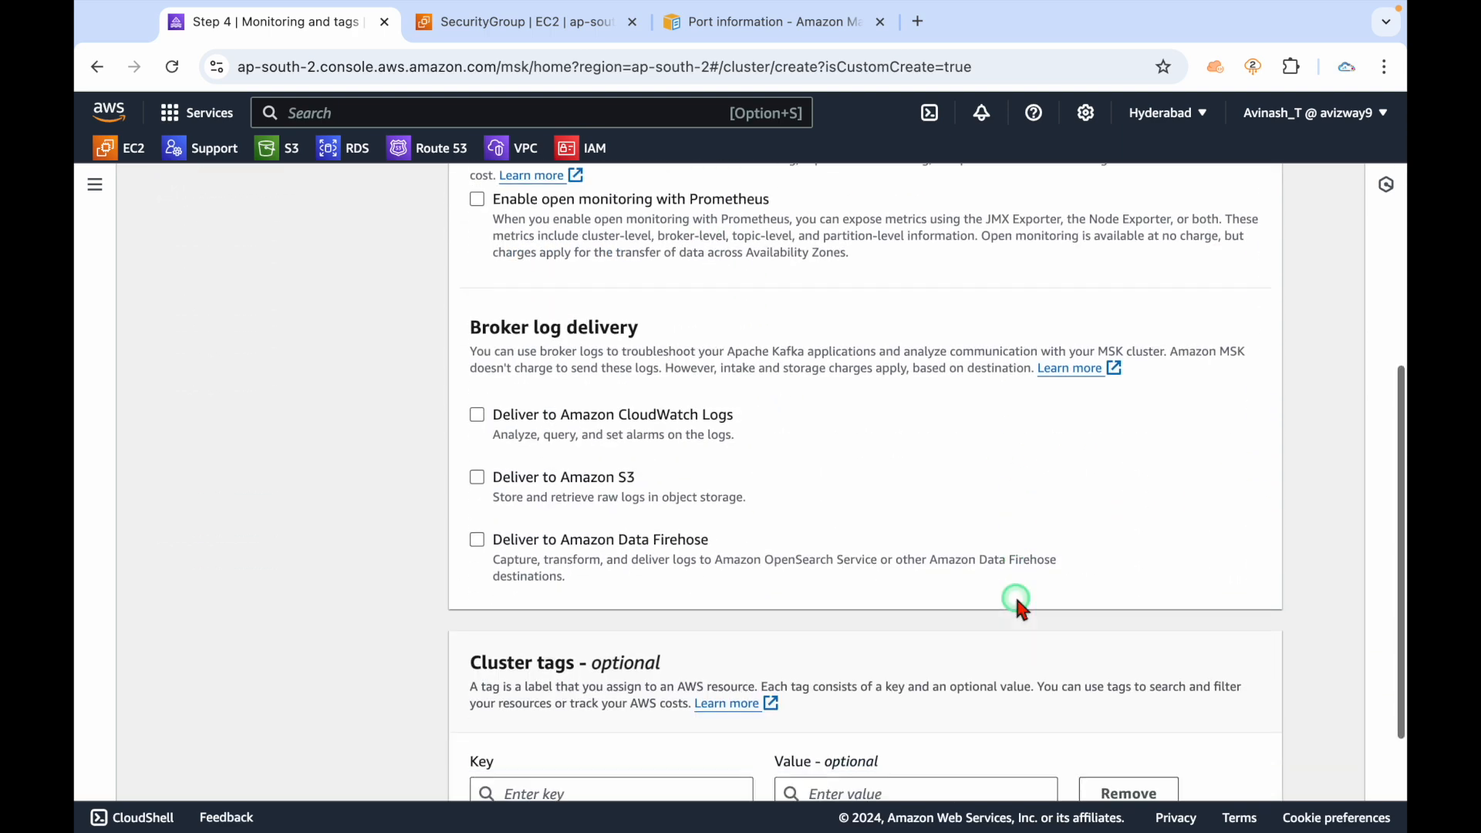
pyautogui.click(604, 423)
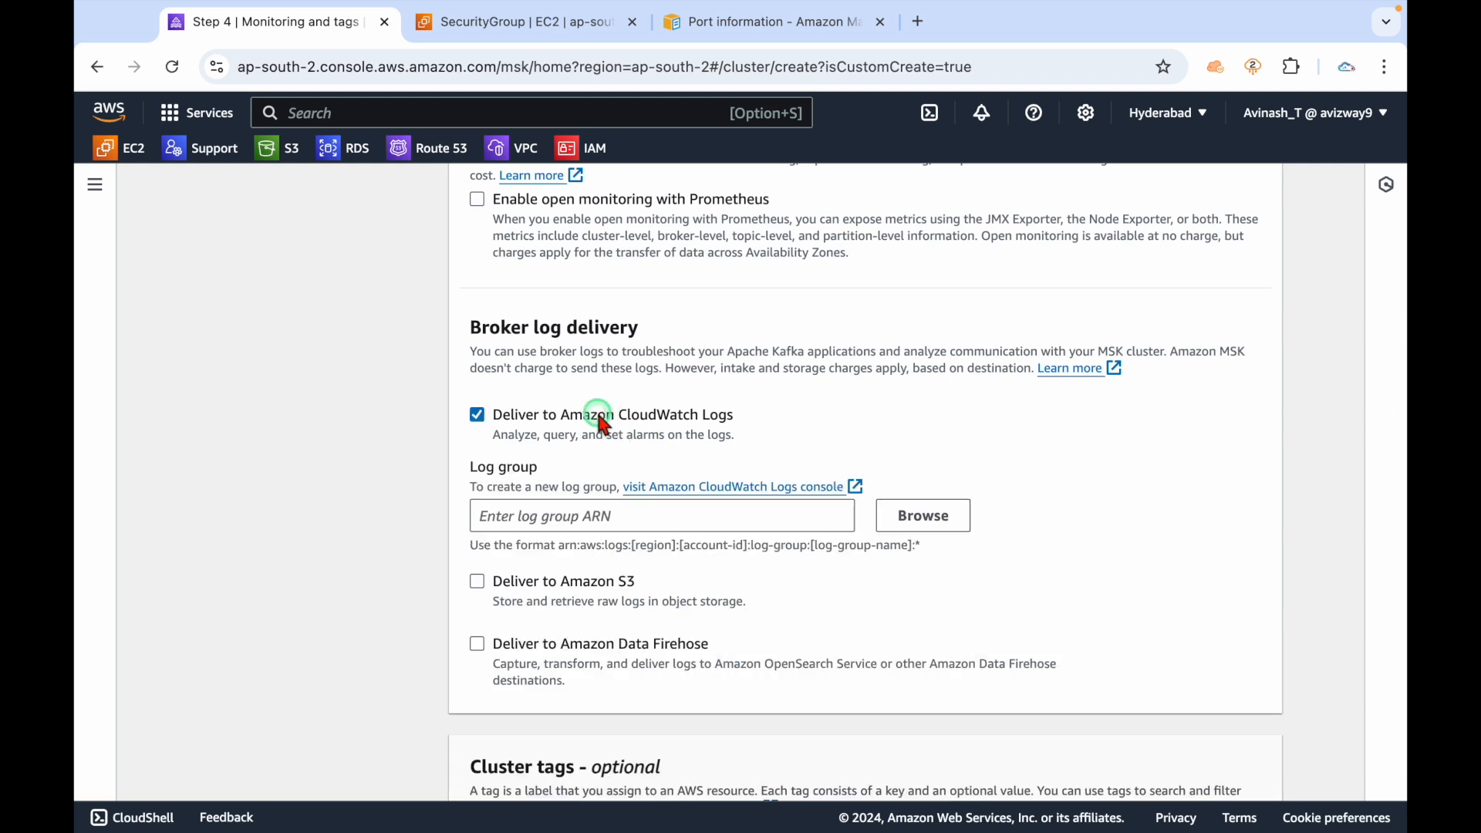
pyautogui.moveTo(491, 331); pyautogui.dragTo(725, 329)
pyautogui.click(725, 330)
pyautogui.click(765, 487)
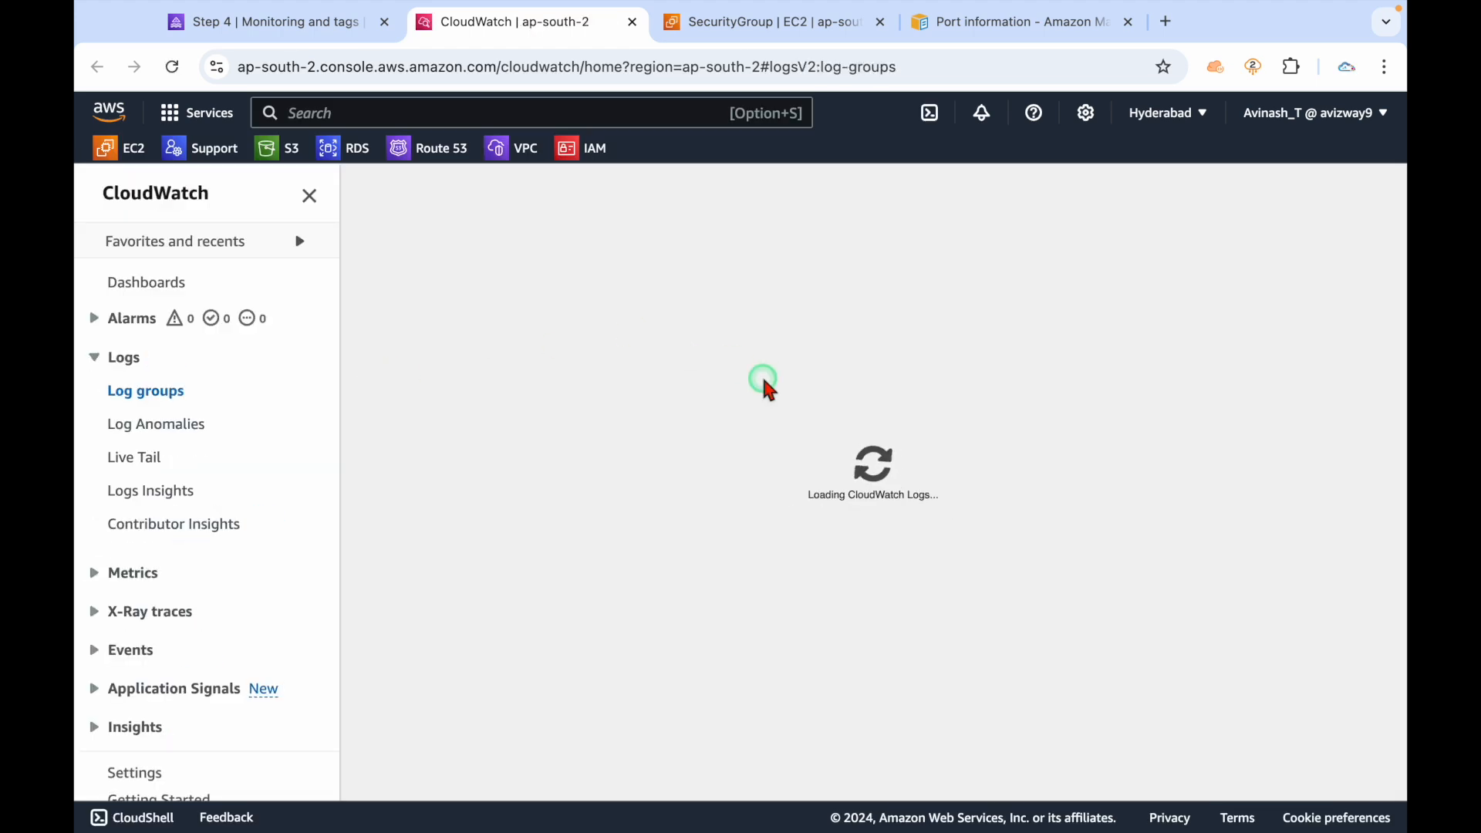
# Create CloudWatch log group msk-logs with 5-day retention, then return to the MSK tab.
pyautogui.click(1198, 261)
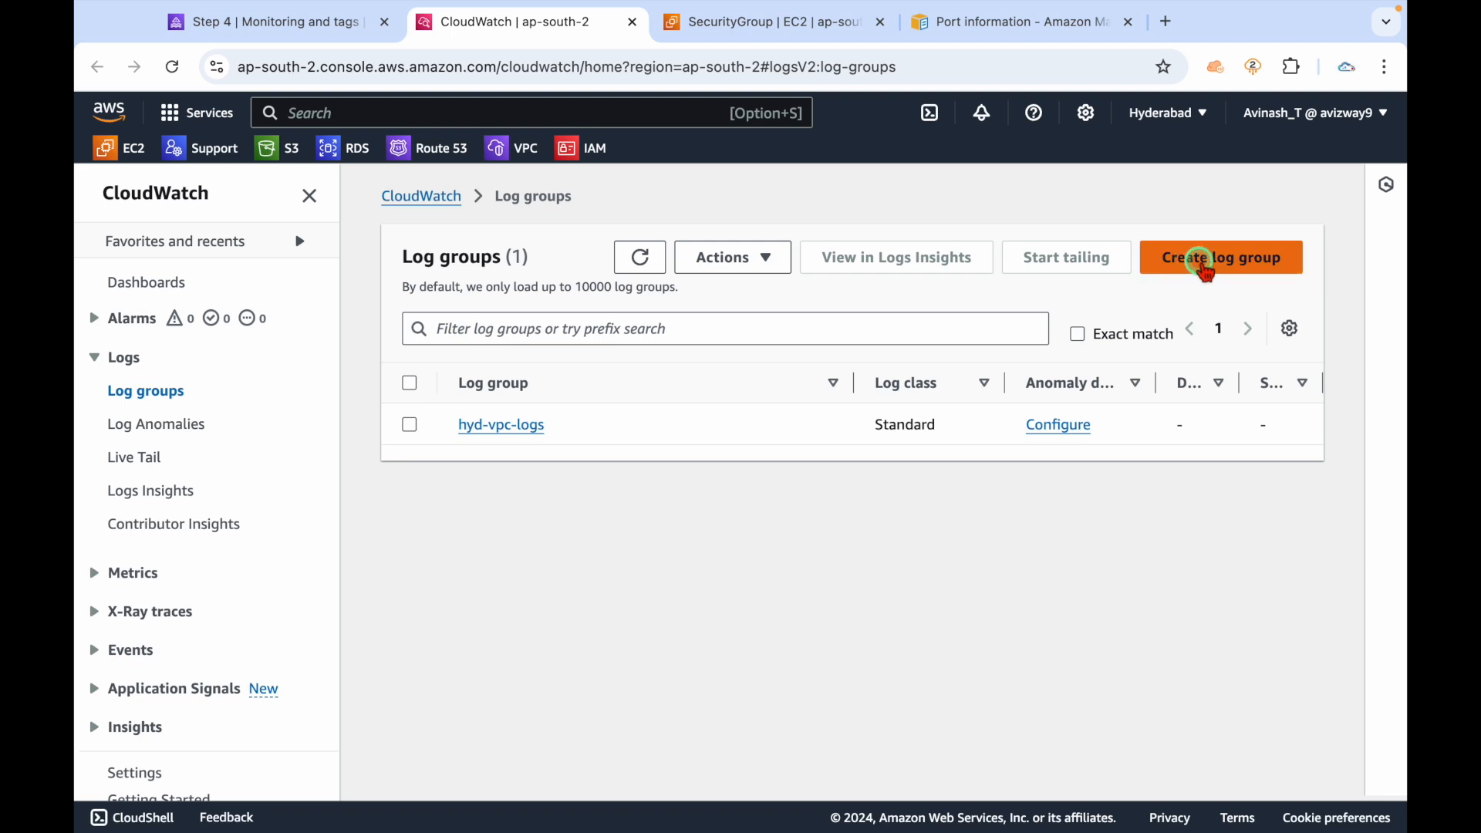
pyautogui.click(595, 521)
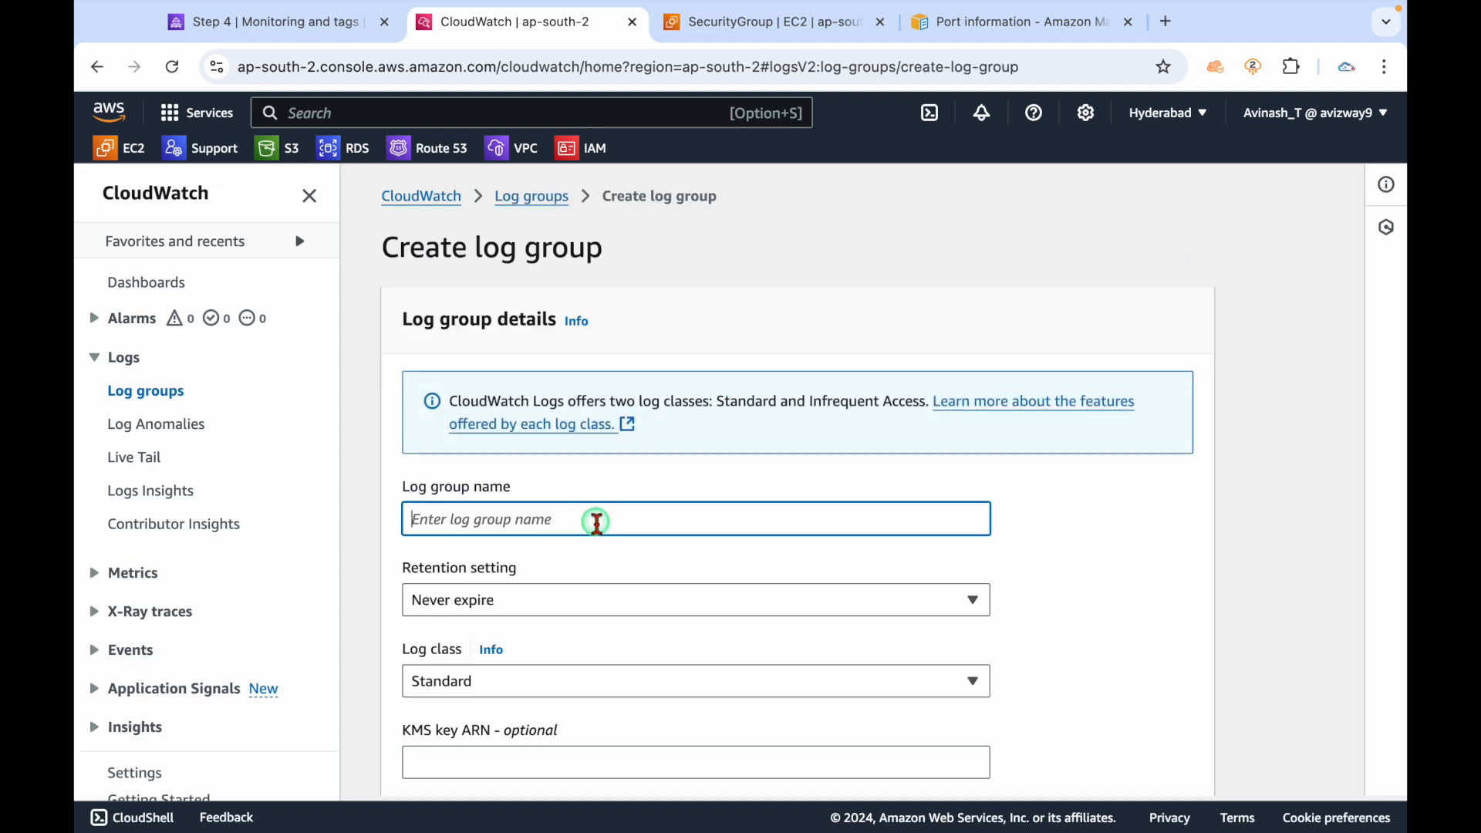
pyautogui.write('m,sk-')
pyautogui.press('BackSpace')
pyautogui.press('BackSpace')
pyautogui.press('BackSpace')
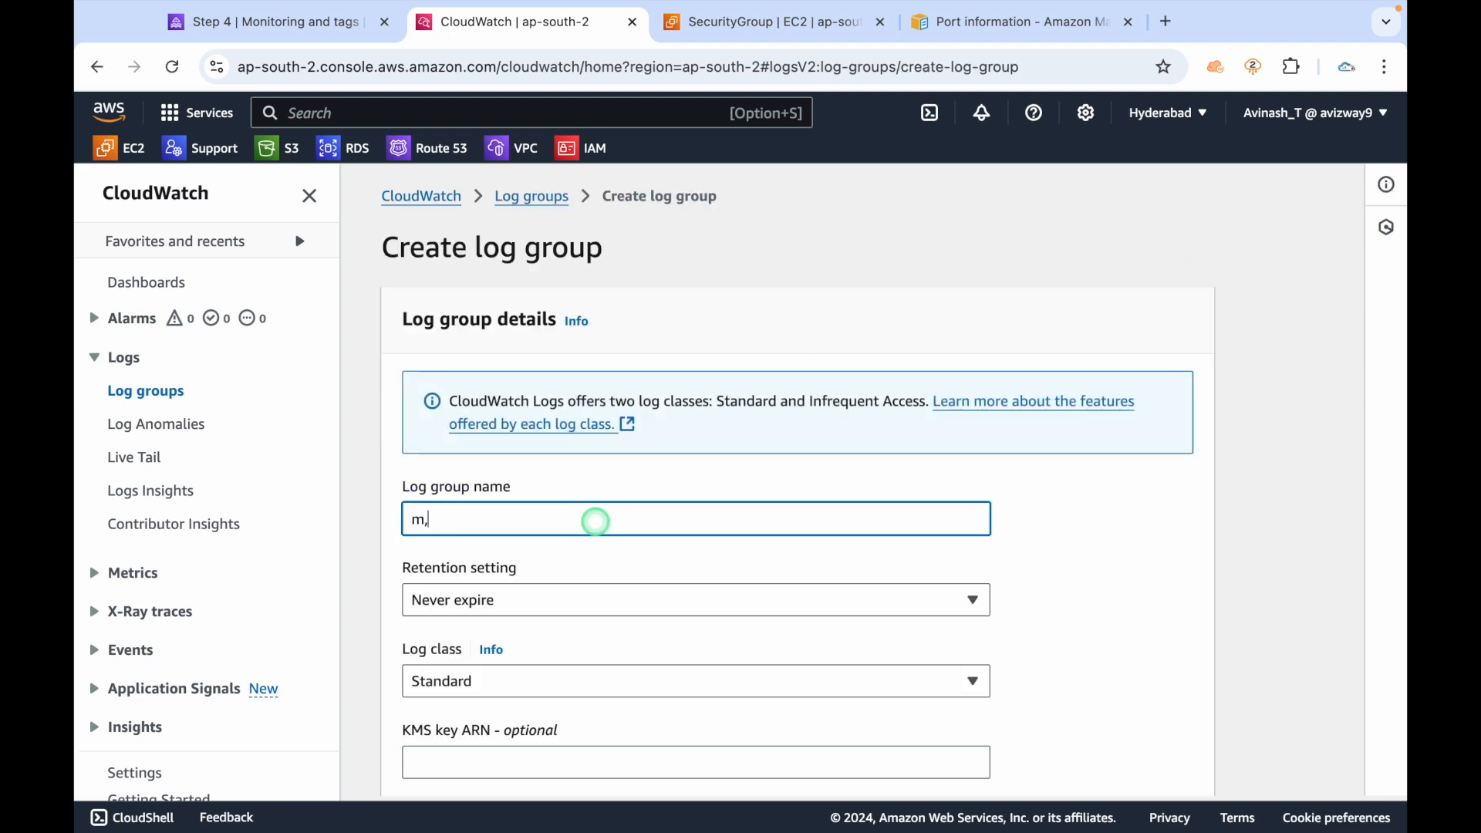
pyautogui.write('sk-logs')
pyautogui.scroll(-2, 741, 597)
pyautogui.click(562, 441)
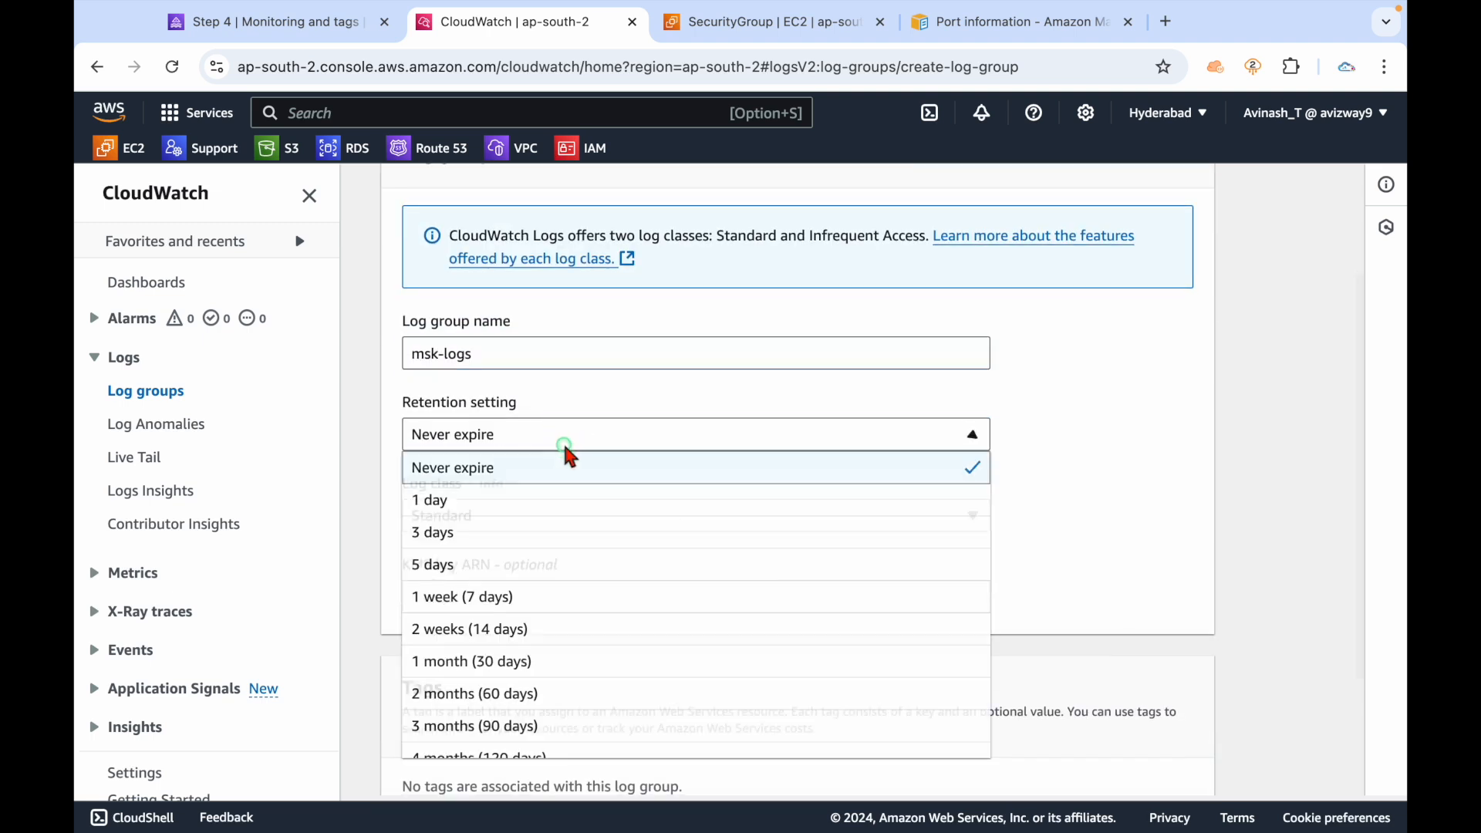
pyautogui.click(510, 575)
pyautogui.scroll(-3, 692, 598)
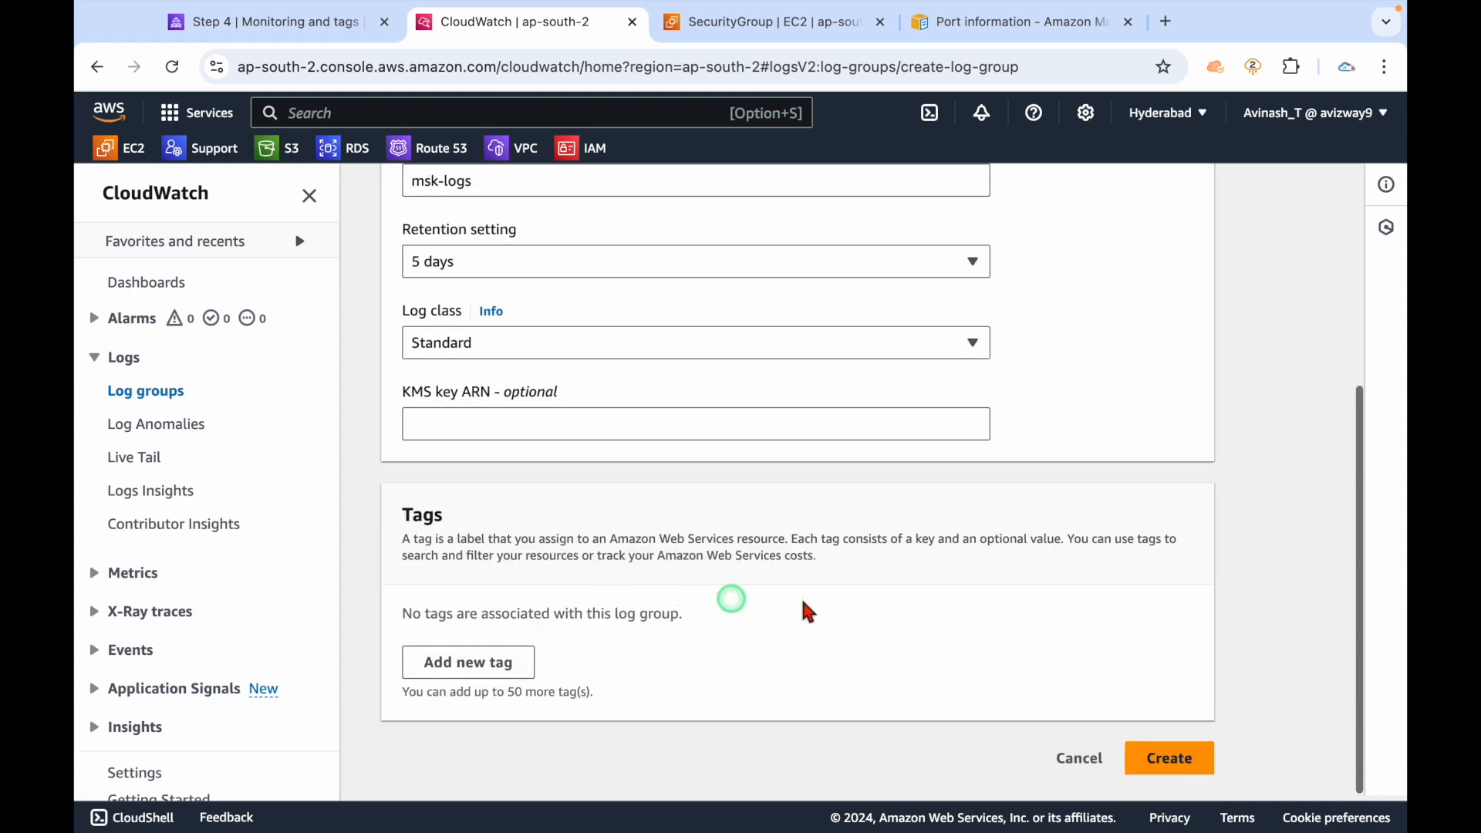
pyautogui.click(1173, 757)
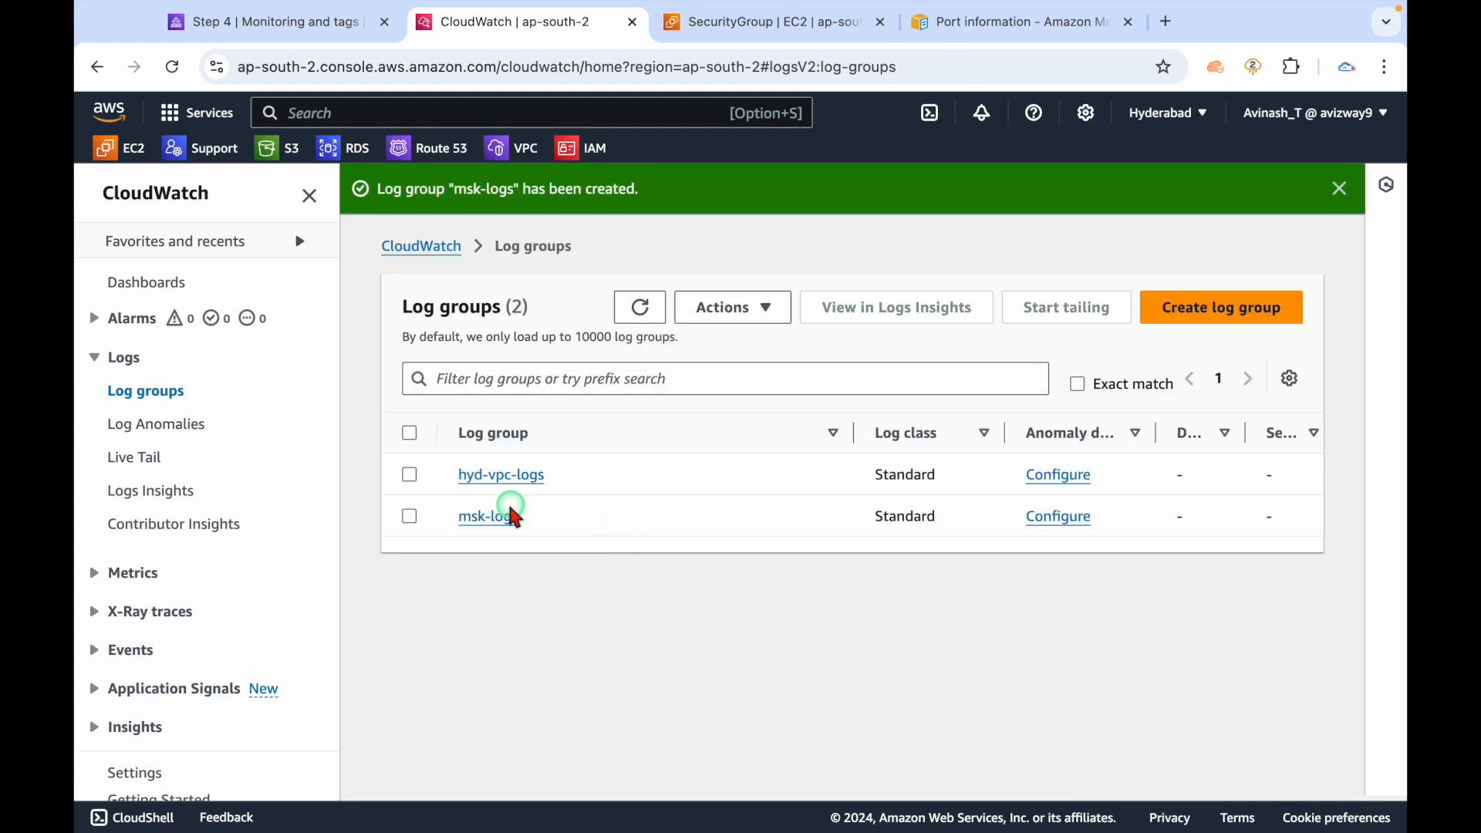
pyautogui.click(502, 518)
pyautogui.click(291, 25)
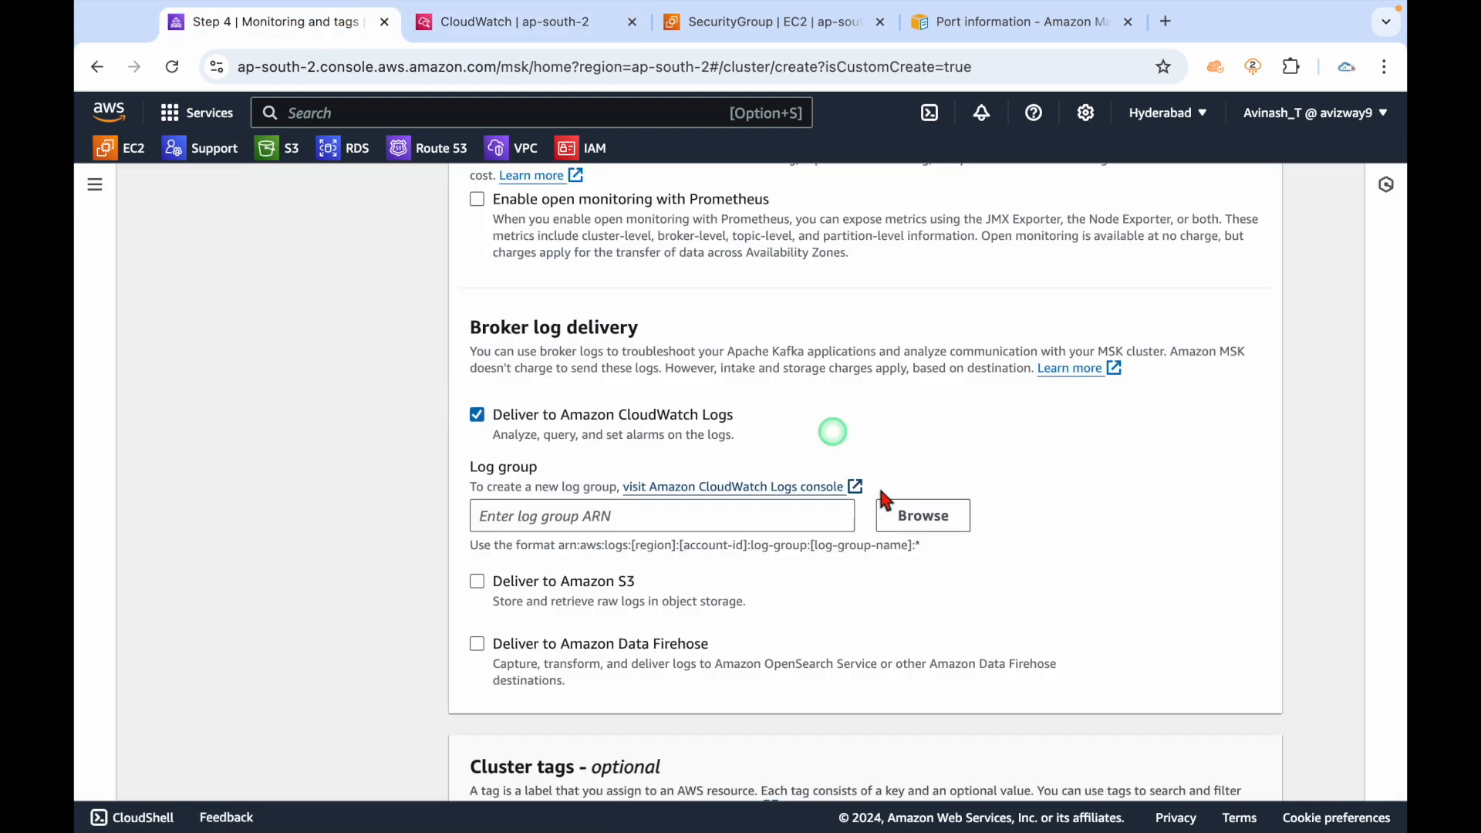
# Choose msk-logs as the broker log group and continue to Review and create.
pyautogui.click(929, 515)
pyautogui.click(362, 563)
pyautogui.click(1104, 635)
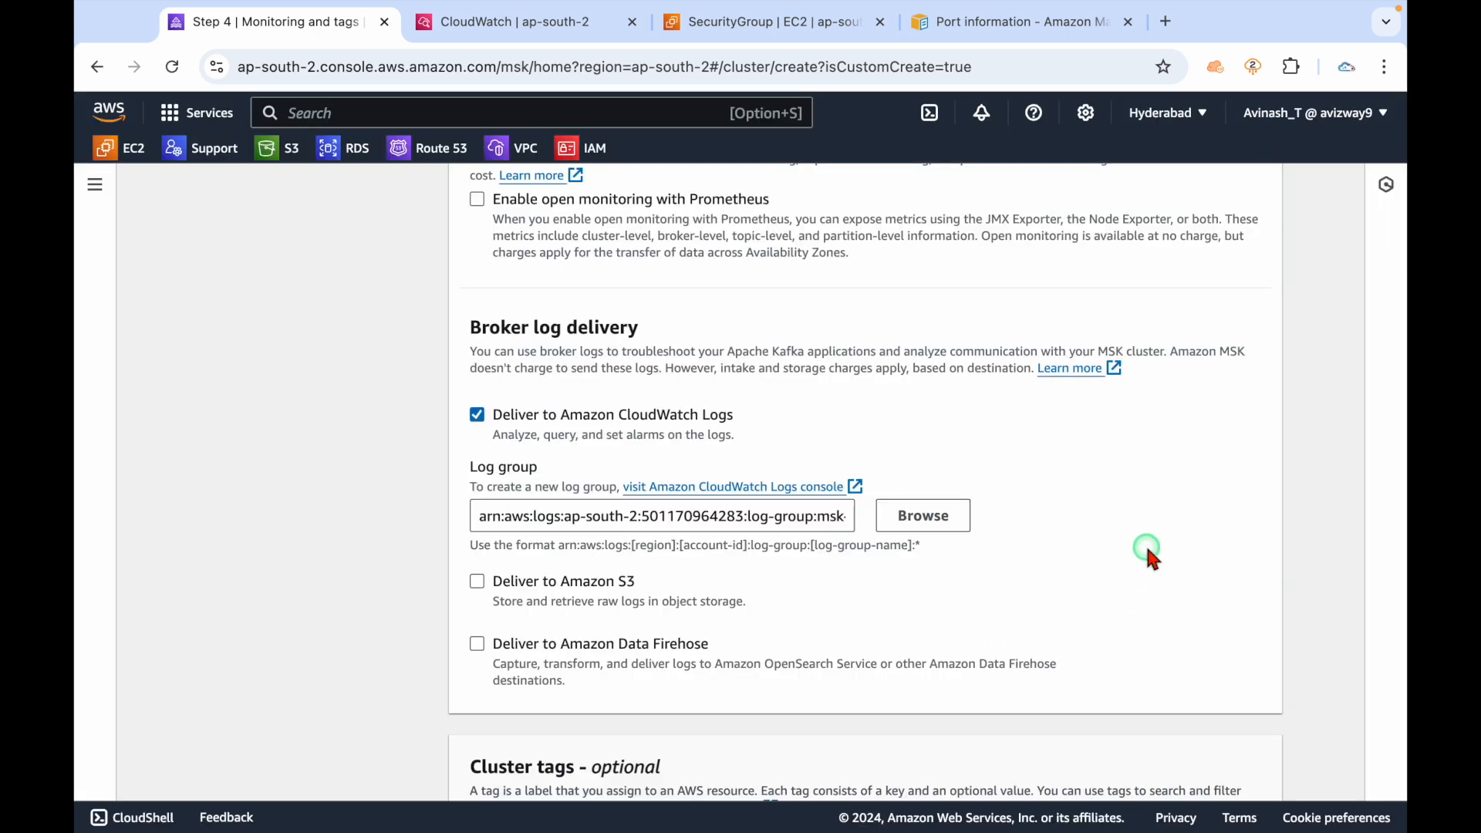
pyautogui.scroll(-2, 1147, 554)
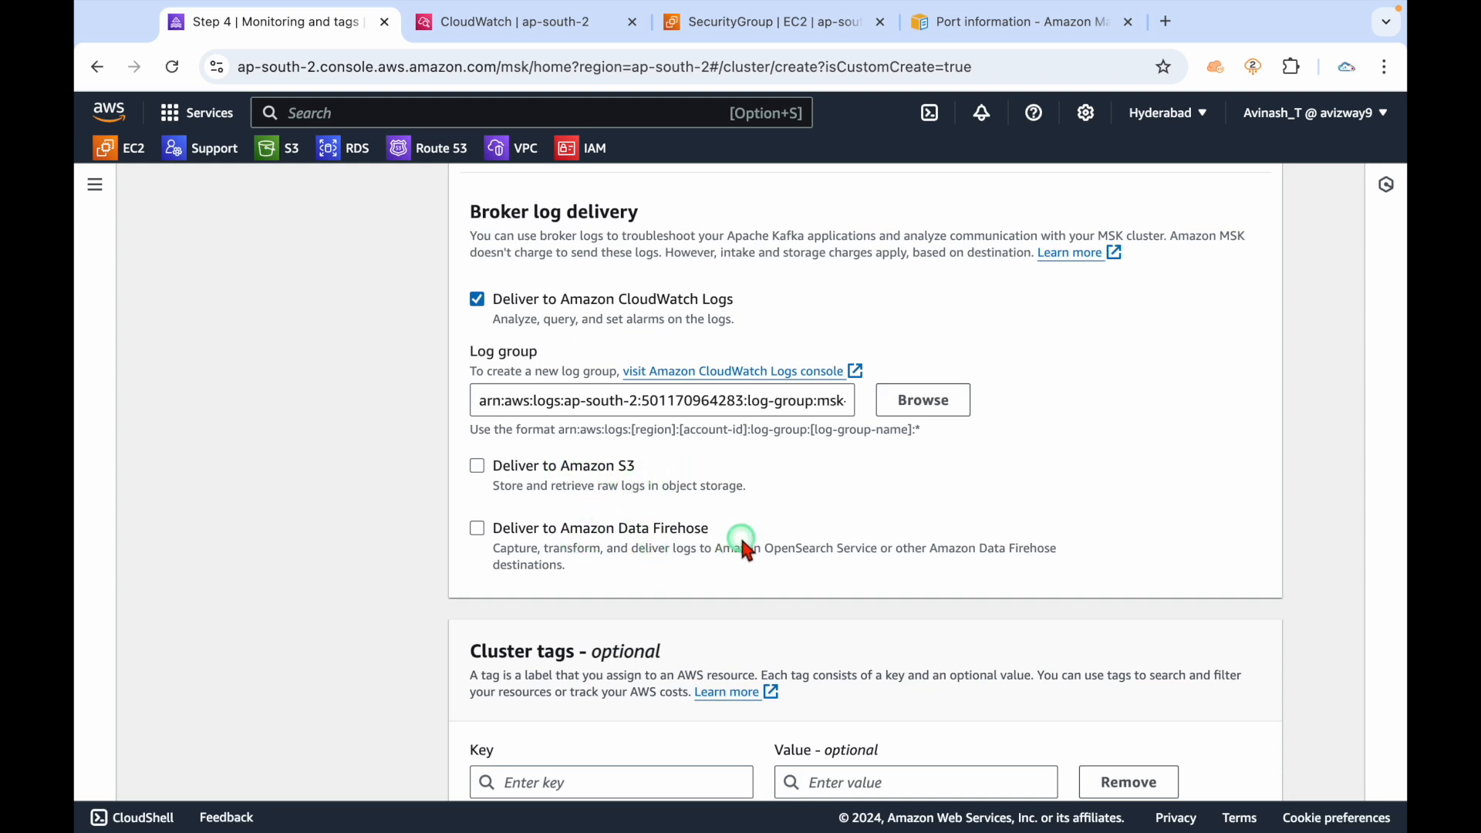
pyautogui.scroll(-3, 352, 598)
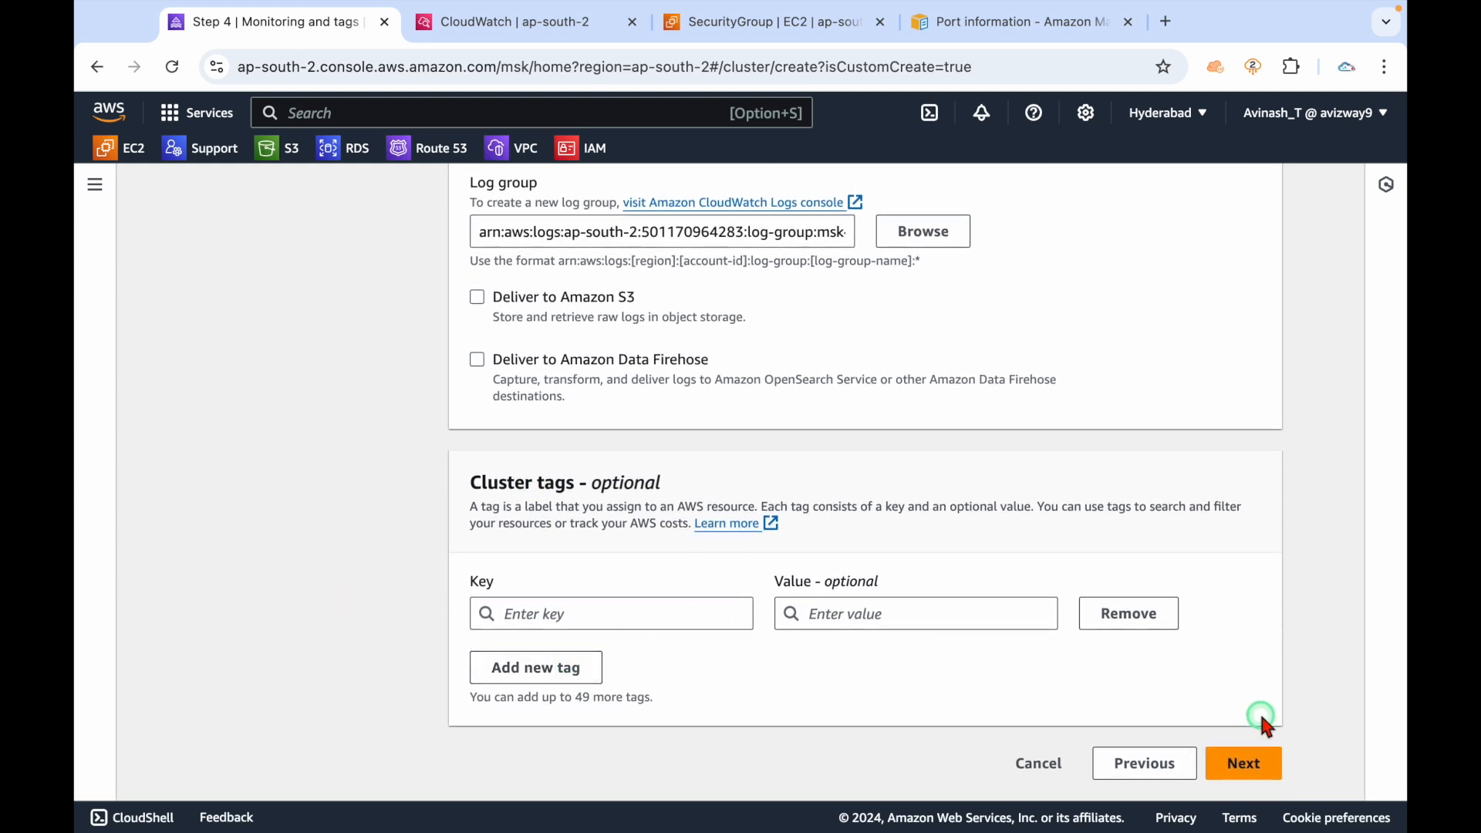
pyautogui.click(1246, 763)
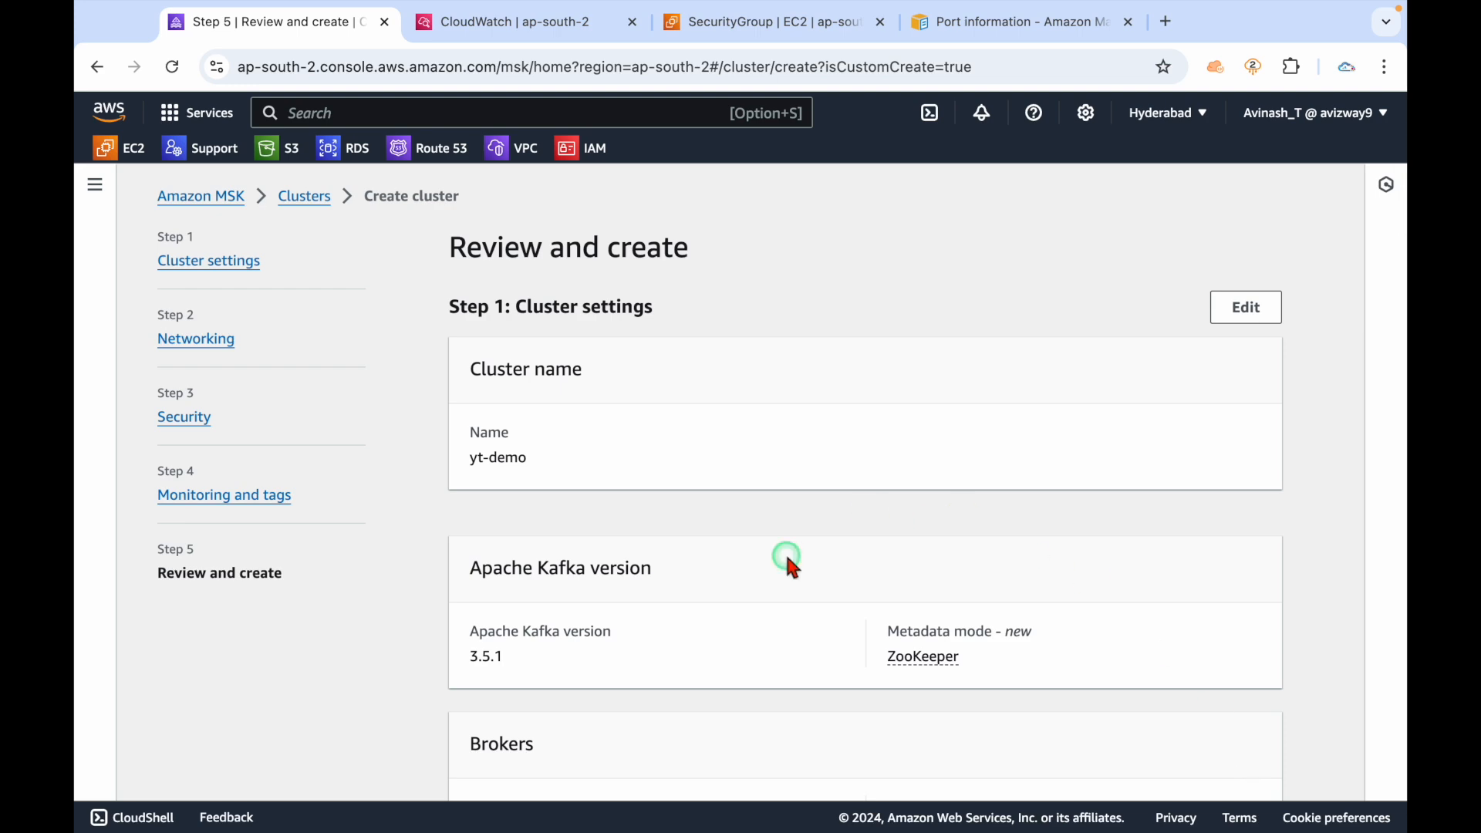
# Create the yt-demo cluster from the review page, then switch to the kafka.md notes.
pyautogui.scroll(-20, 787, 551)
pyautogui.scroll(-5, 786, 551)
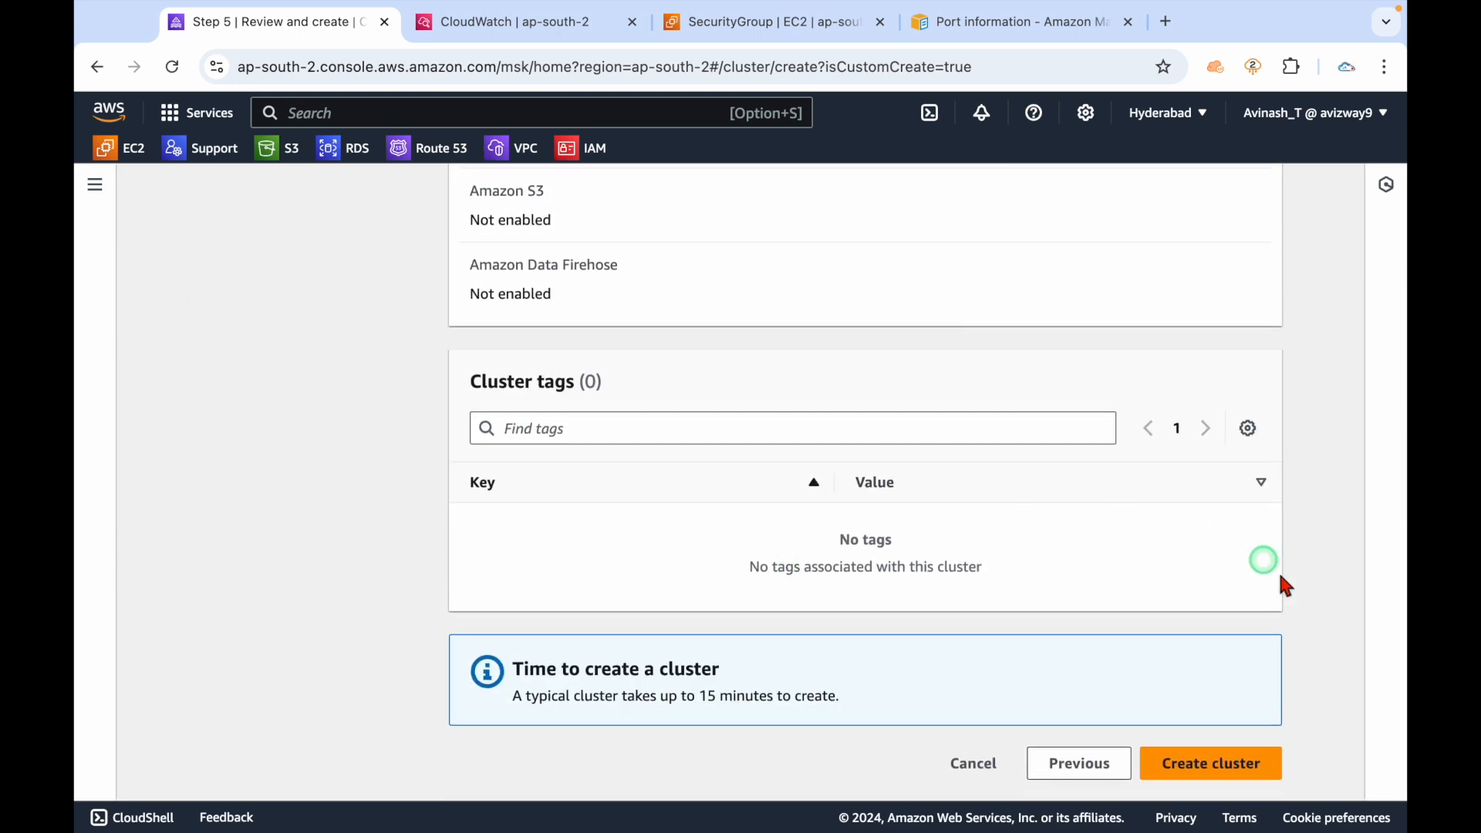
pyautogui.click(1218, 764)
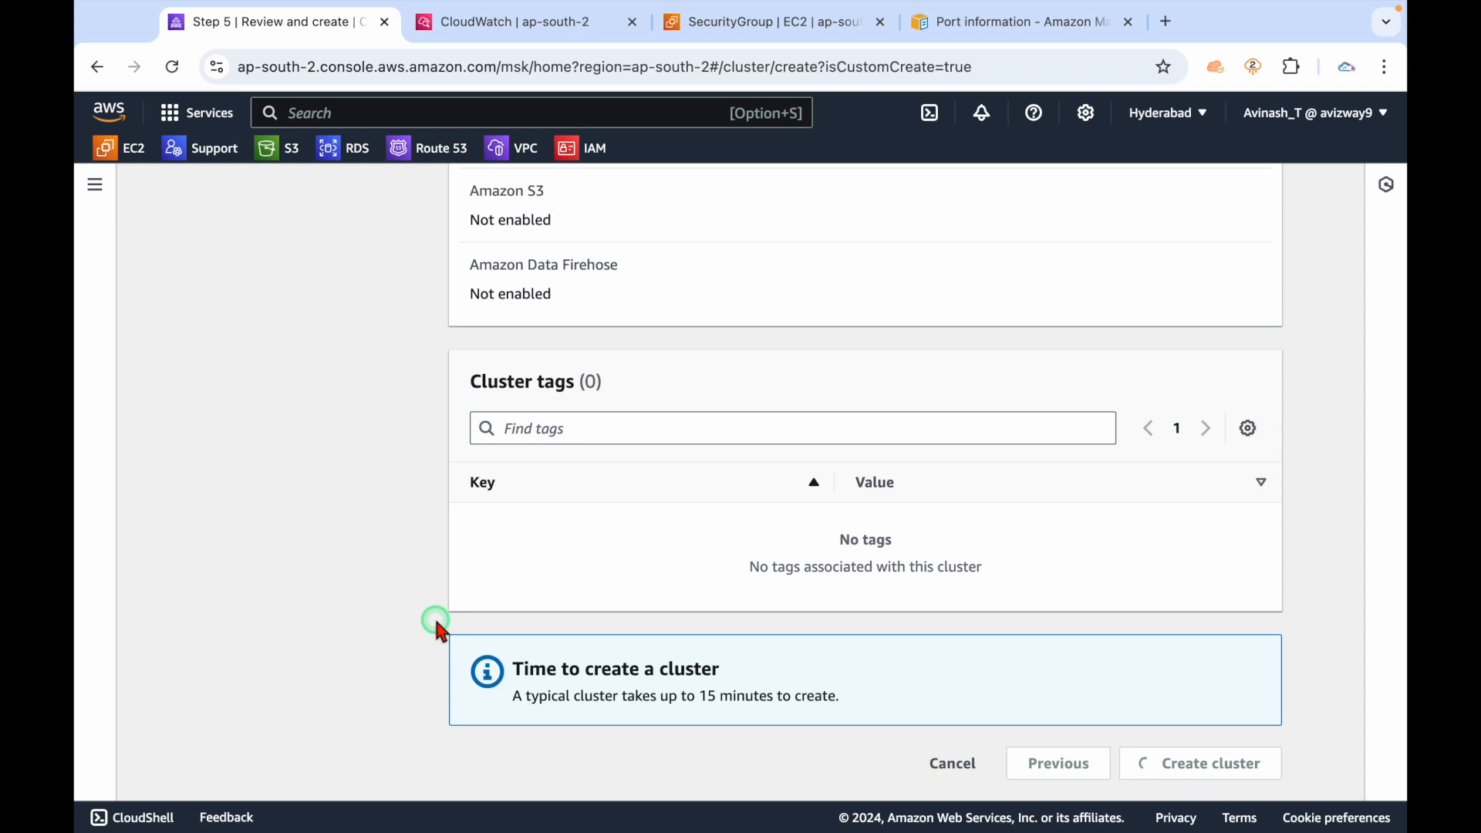
pyautogui.moveTo(682, 698); pyautogui.dragTo(810, 719)
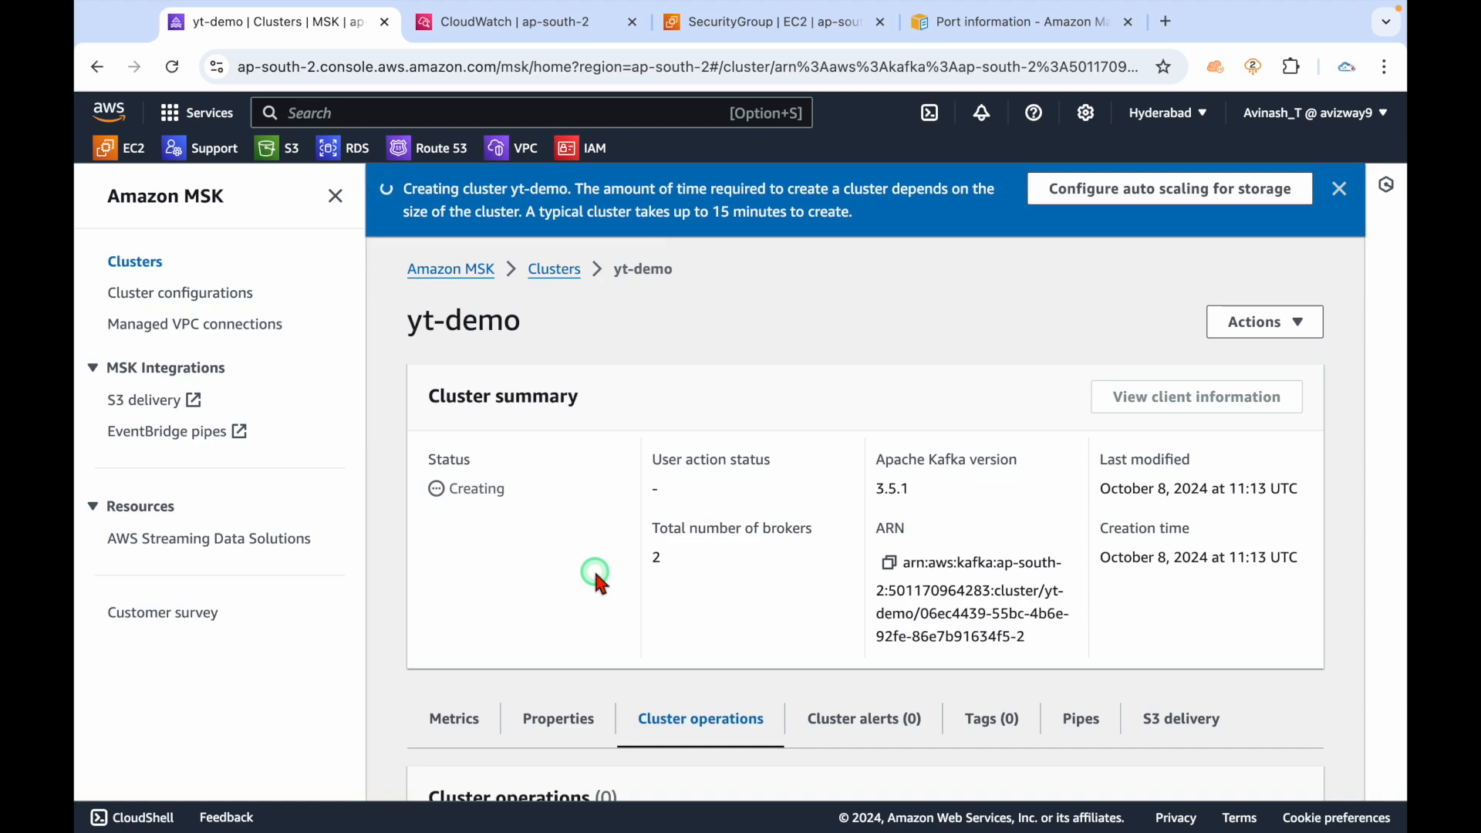
pyautogui.hotkey('ctrl', 'Left')
# Copy the AWS Documentation URL on line 32 of kafka.md and paste it into a new browser tab.
pyautogui.scroll(-6, 711, 455)
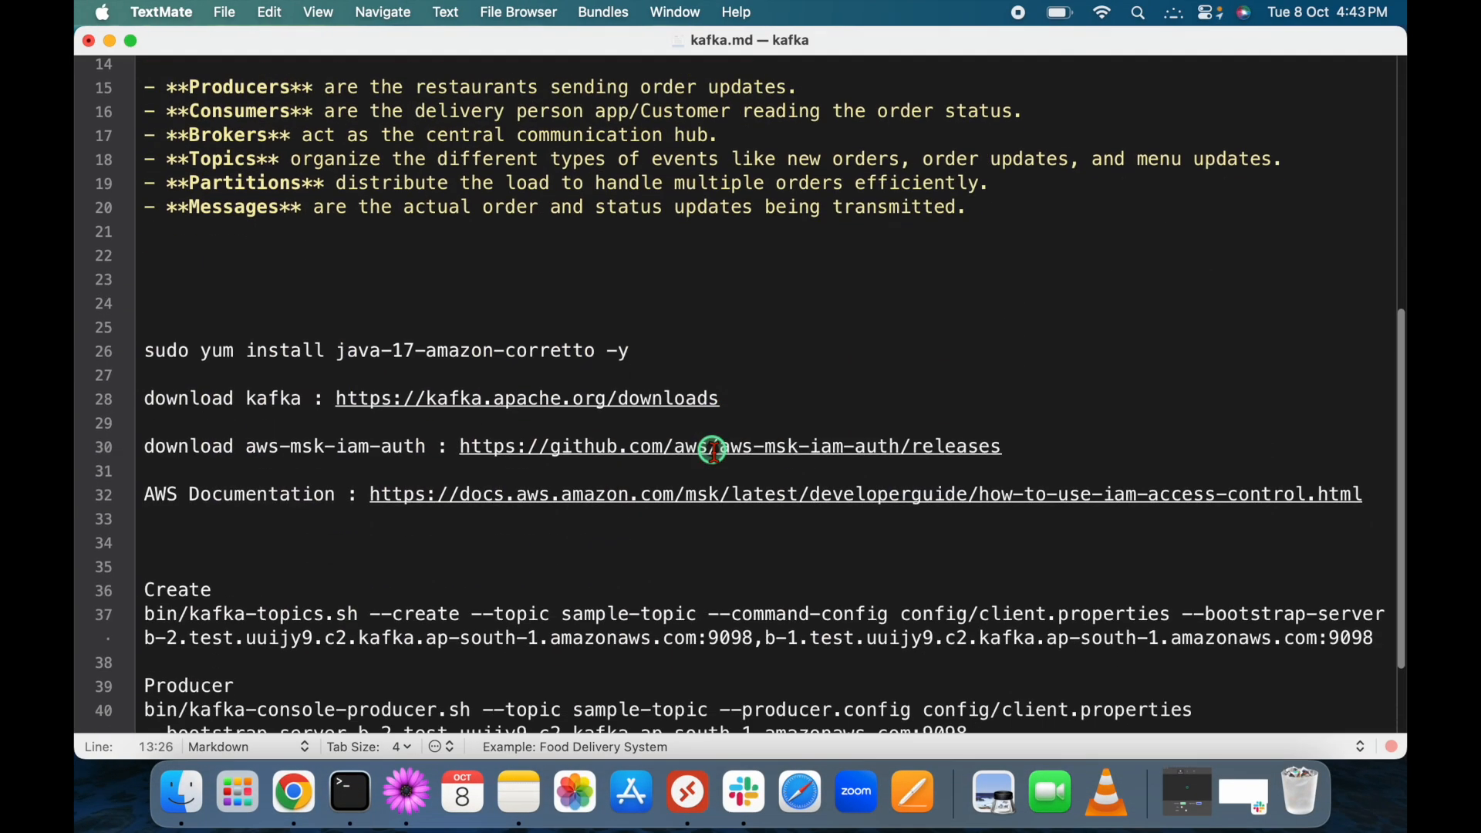
pyautogui.scroll(-2, 711, 449)
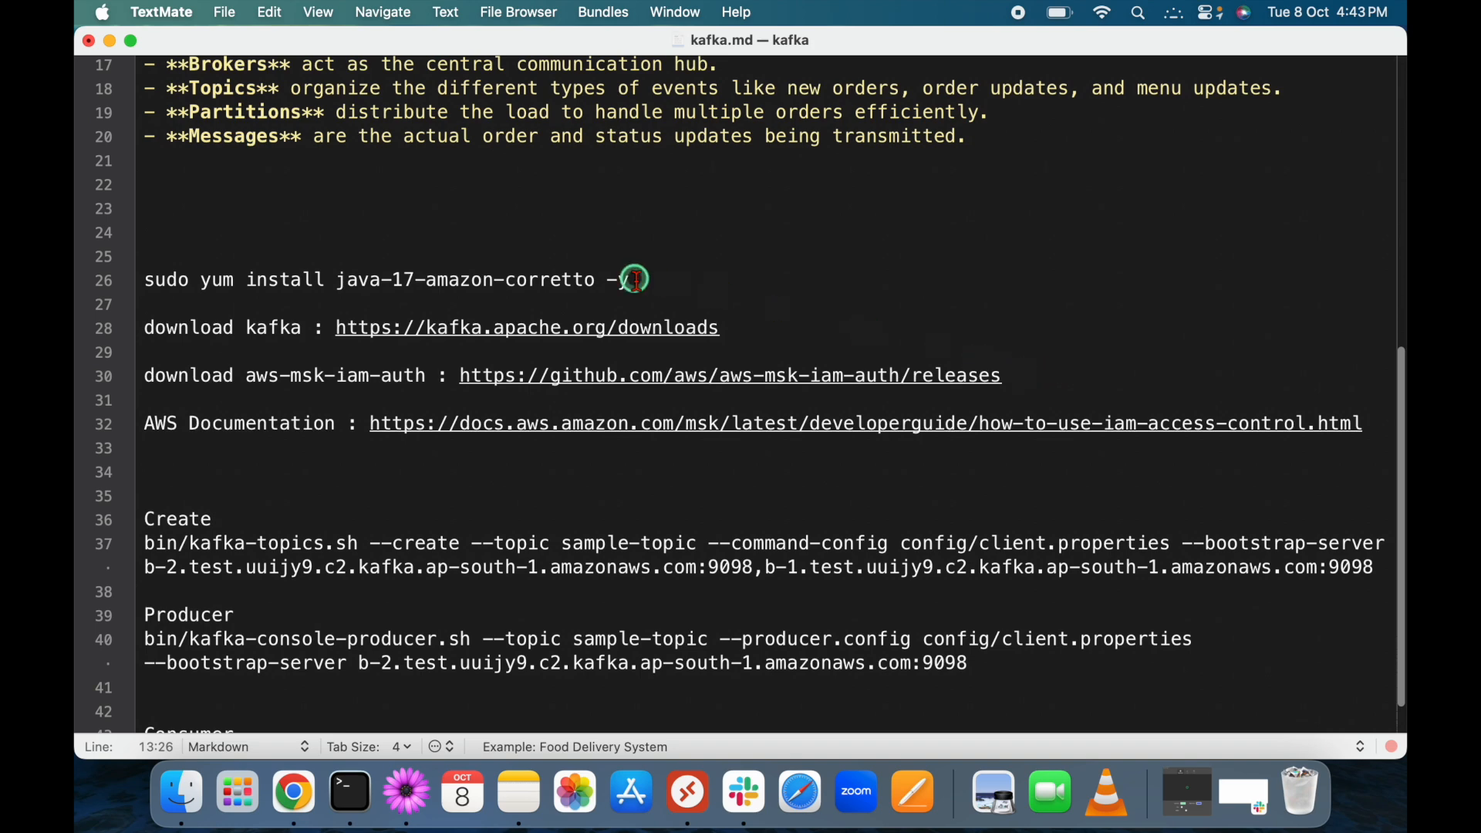
pyautogui.doubleClick(373, 422)
pyautogui.press('super+c')
pyautogui.hotkey('ctrl', 'Right')
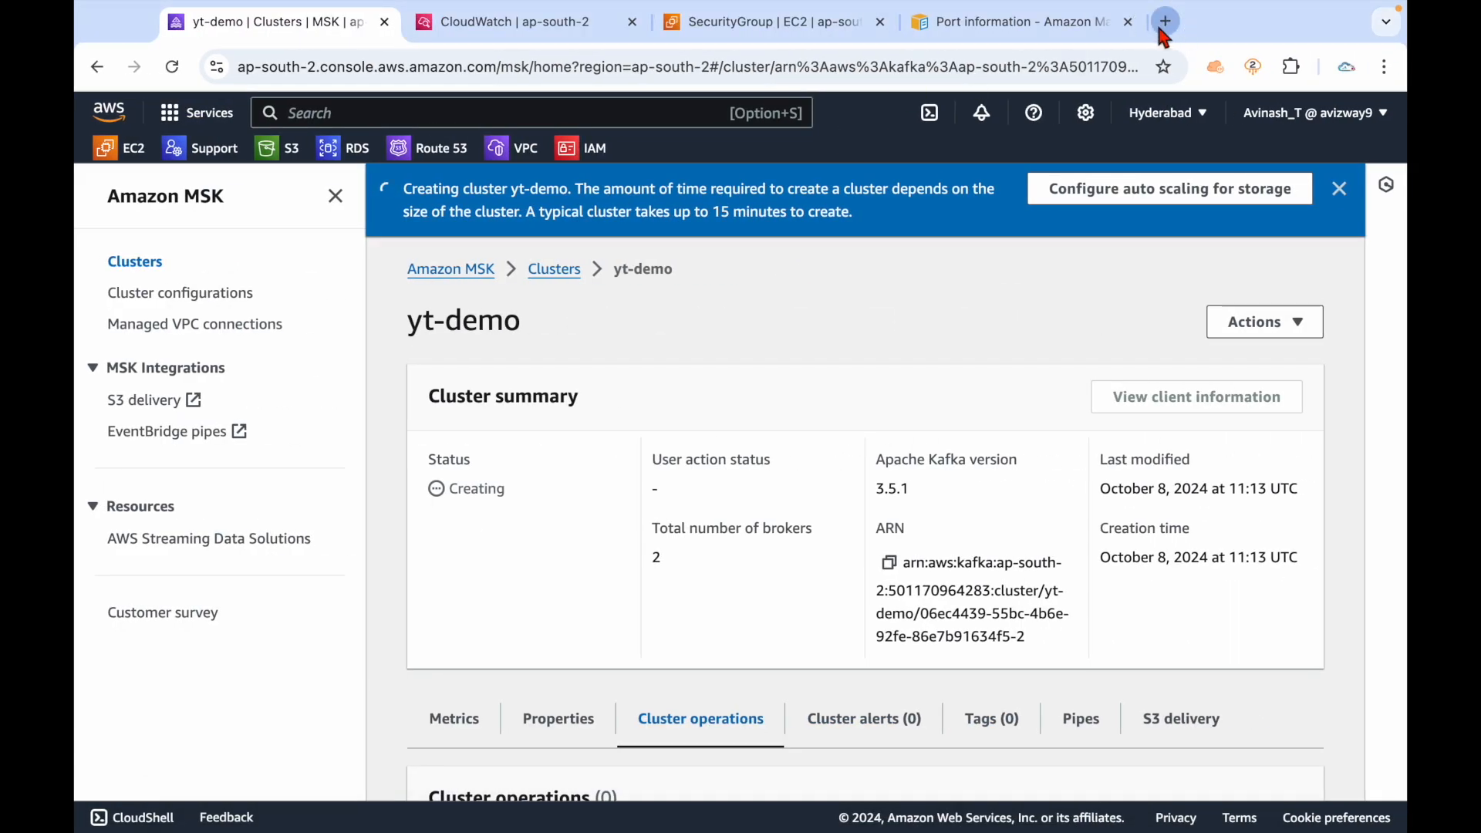
pyautogui.click(1164, 24)
pyautogui.press('super+v')
# Load the MSK IAM access control docs and open 'Create authorization policies for the IAM role'.
pyautogui.press('Return')
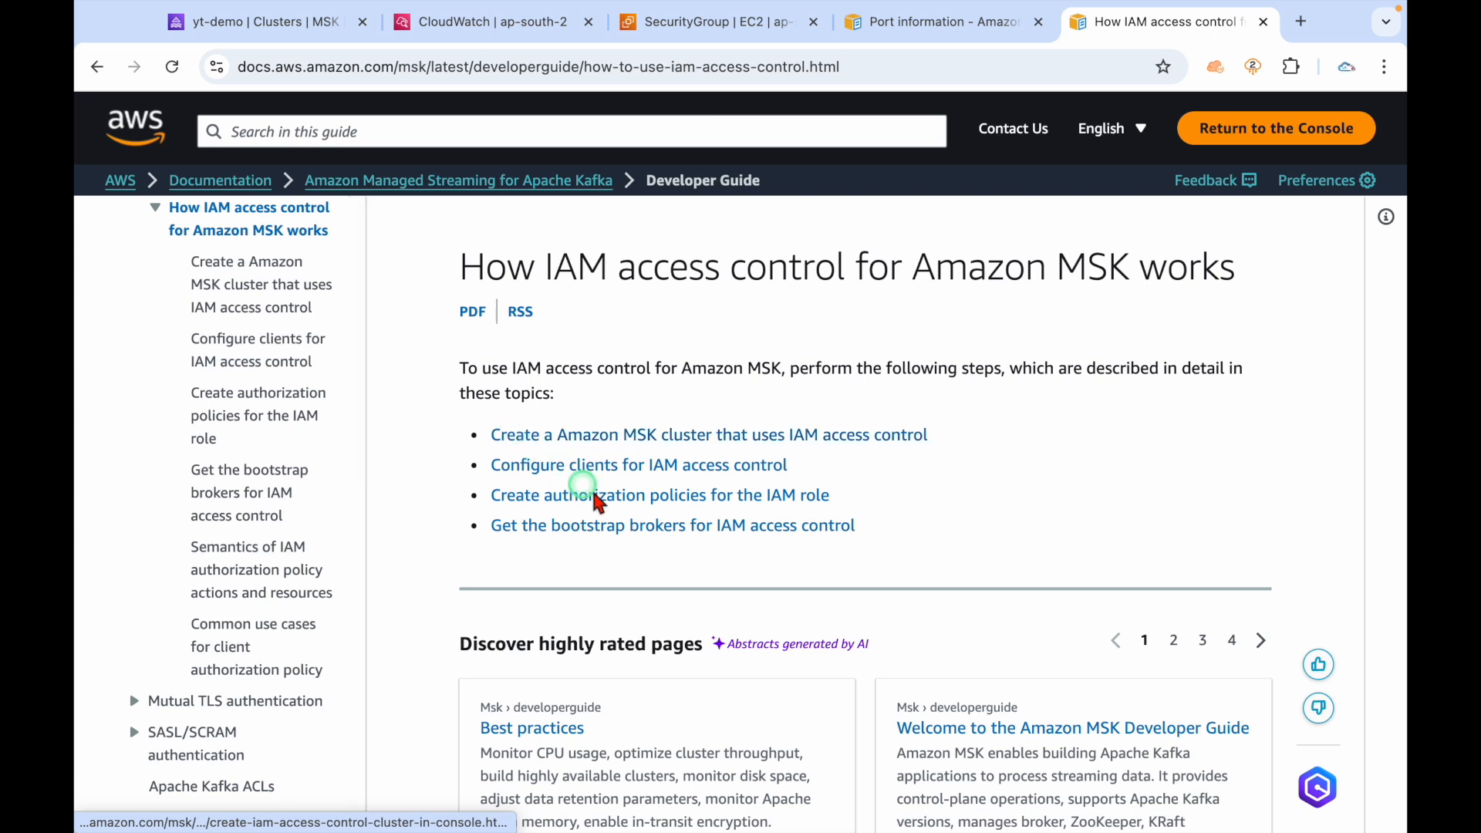
pyautogui.moveTo(846, 504); pyautogui.dragTo(496, 502)
pyautogui.click(683, 501)
pyautogui.scroll(-7, 694, 509)
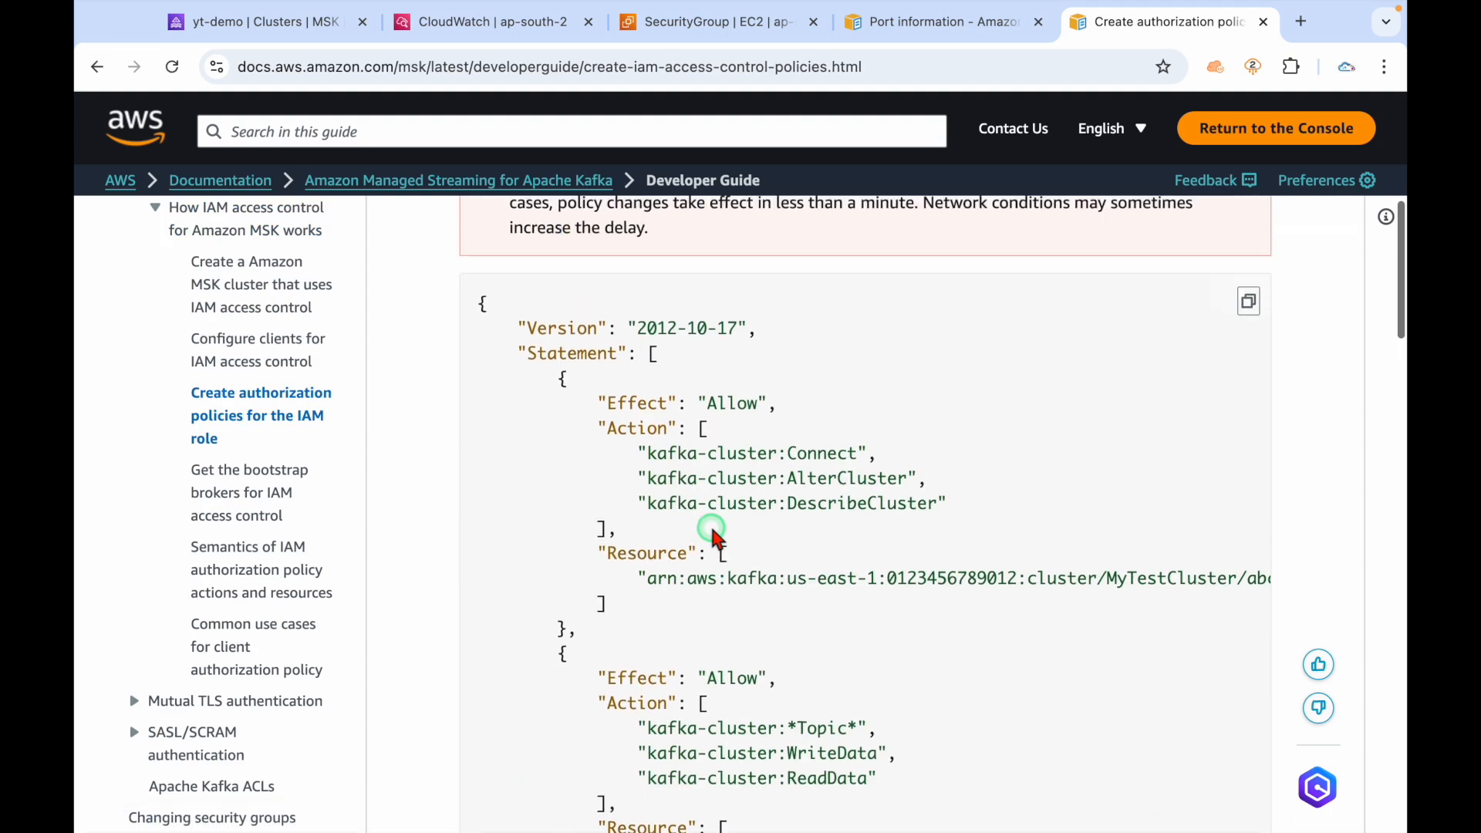
pyautogui.scroll(3, 714, 532)
pyautogui.scroll(-3, 939, 699)
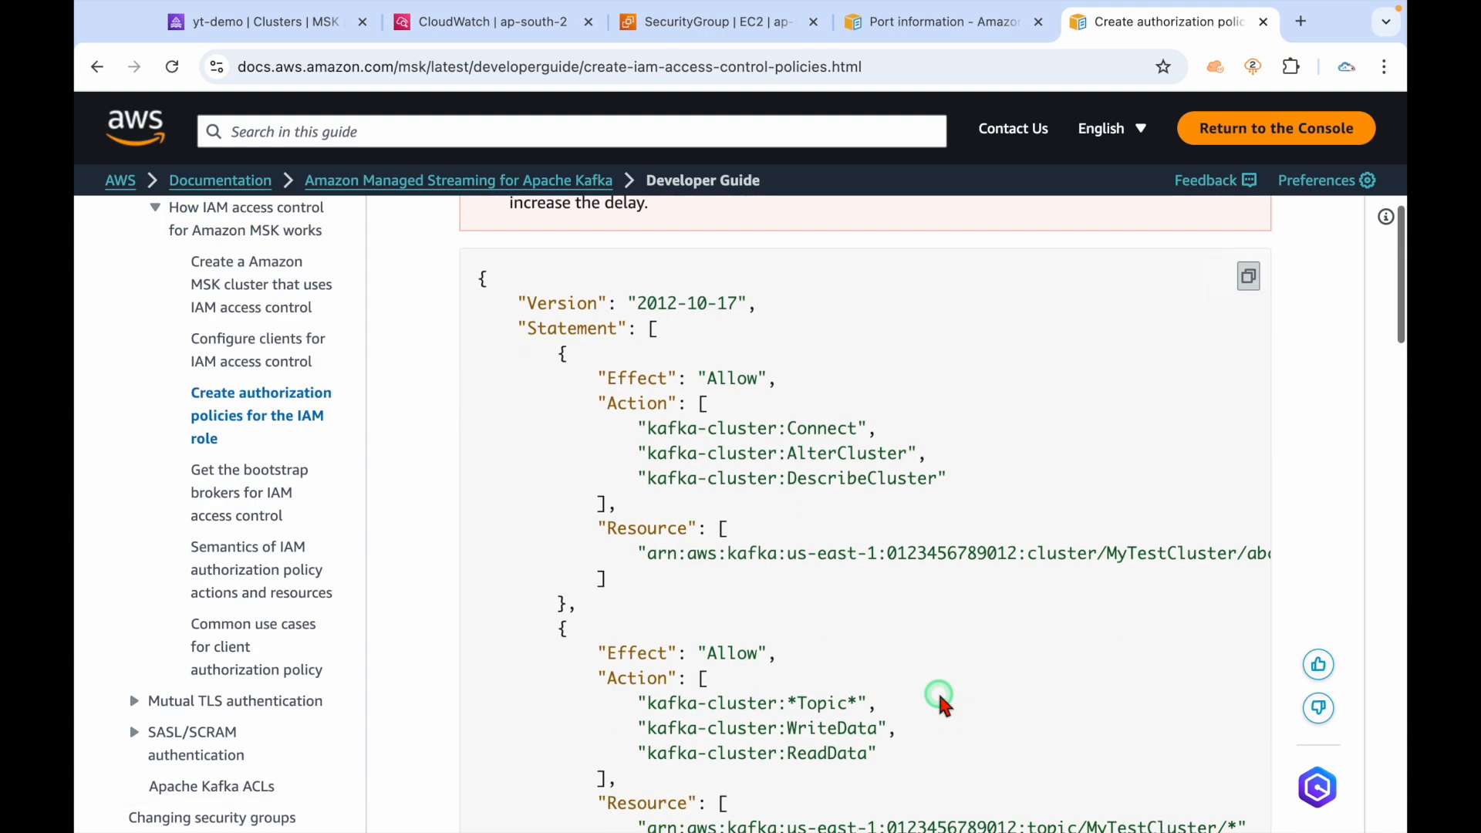
pyautogui.moveTo(644, 551); pyautogui.dragTo(1207, 558)
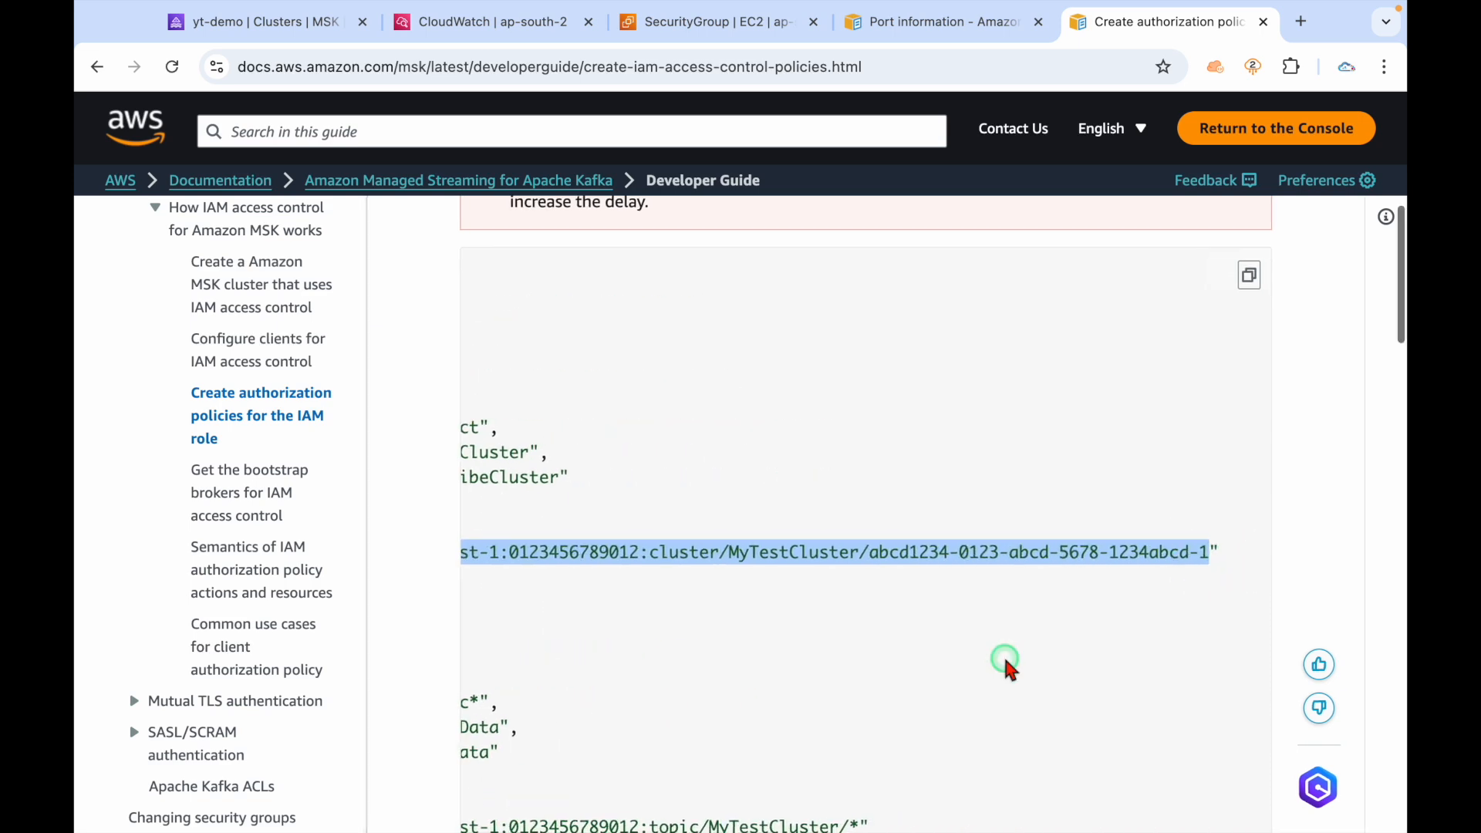
pyautogui.hscroll(-5, 1002, 656)
pyautogui.scroll(-2, 998, 652)
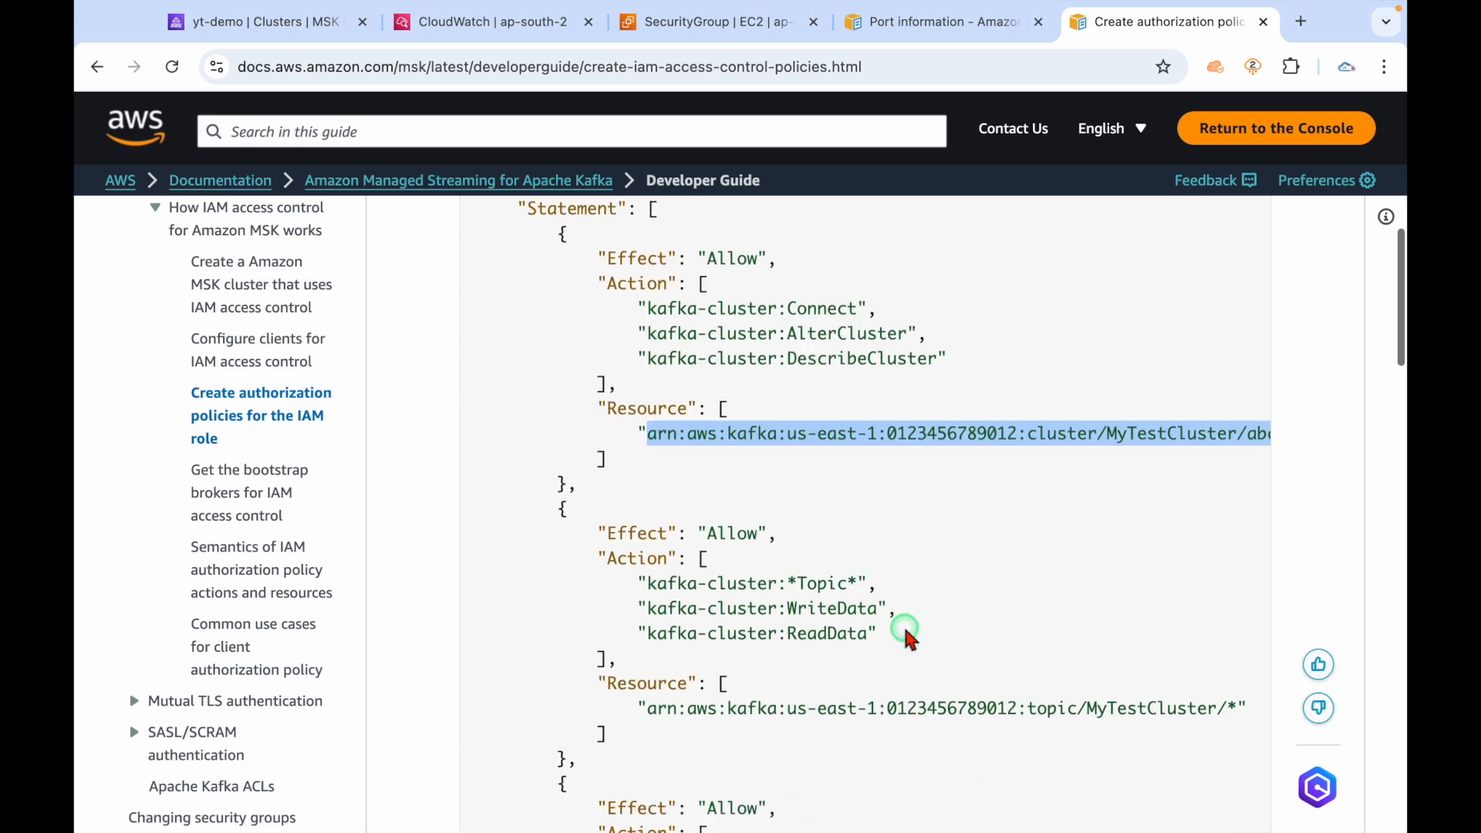
pyautogui.click(753, 430)
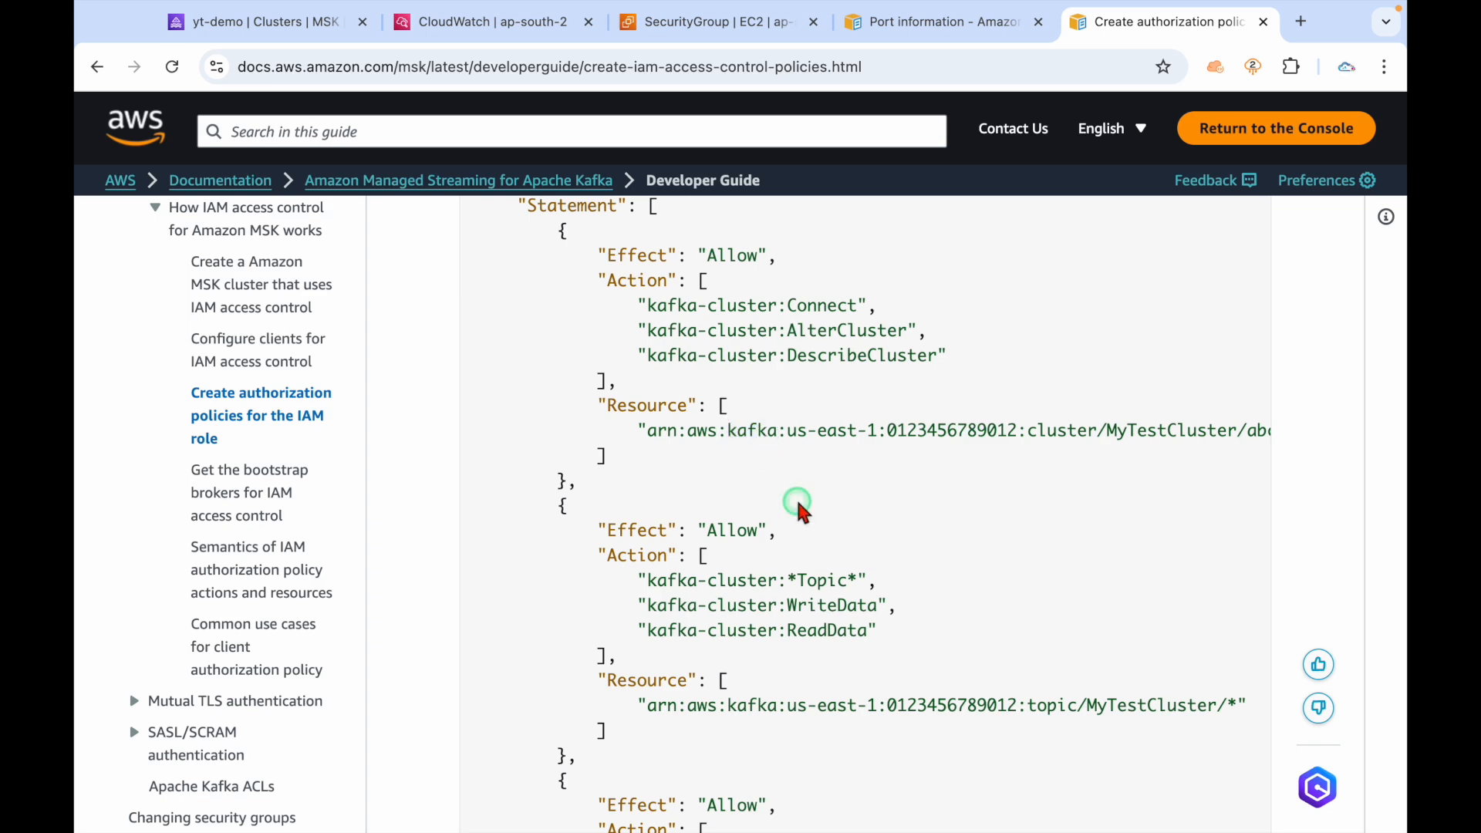
pyautogui.scroll(-4, 795, 496)
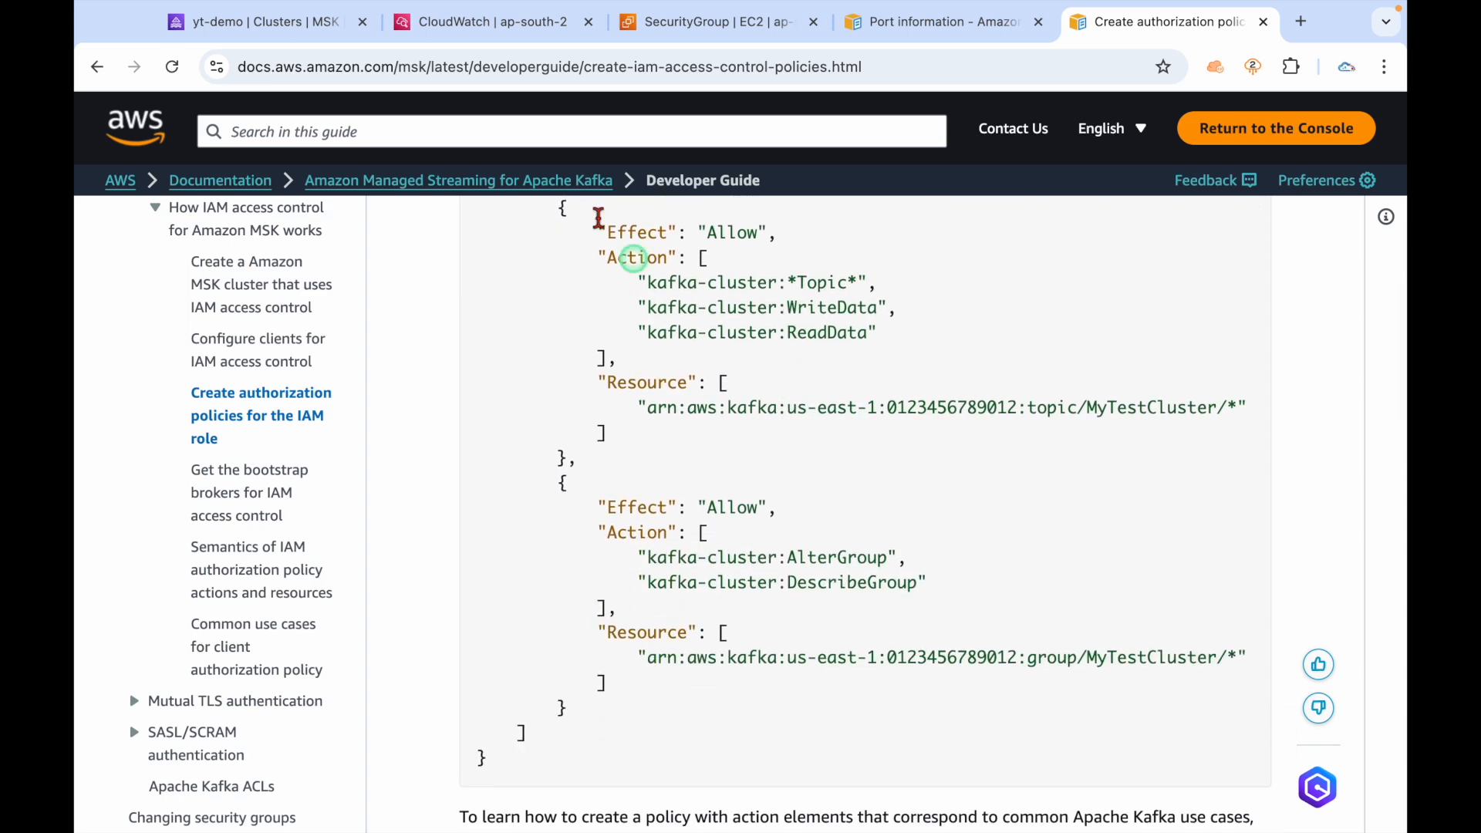
# Copy the yt-demo cluster ARN, then copy the page's example JSON policy.
pyautogui.click(324, 35)
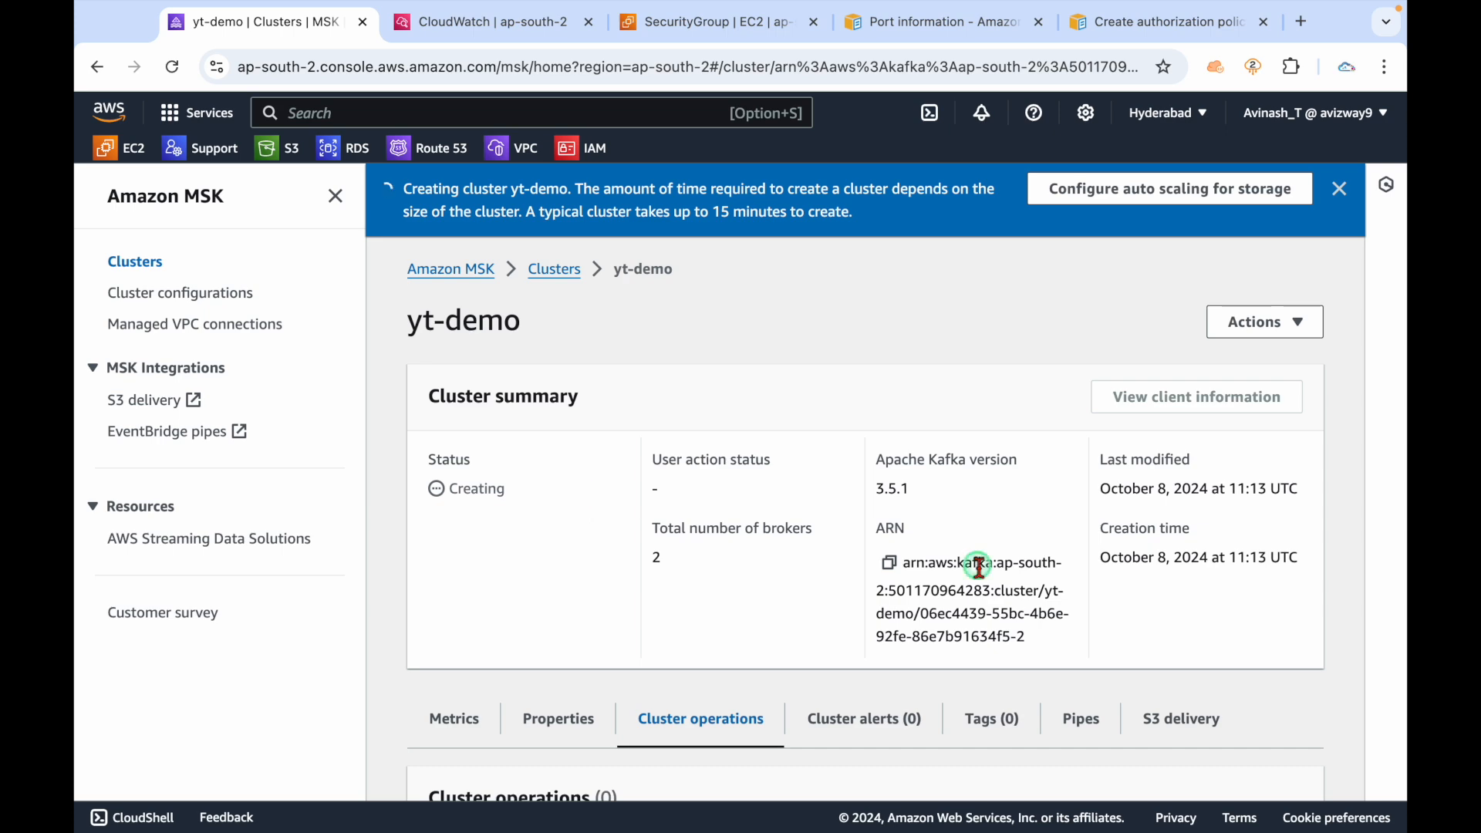
pyautogui.click(889, 563)
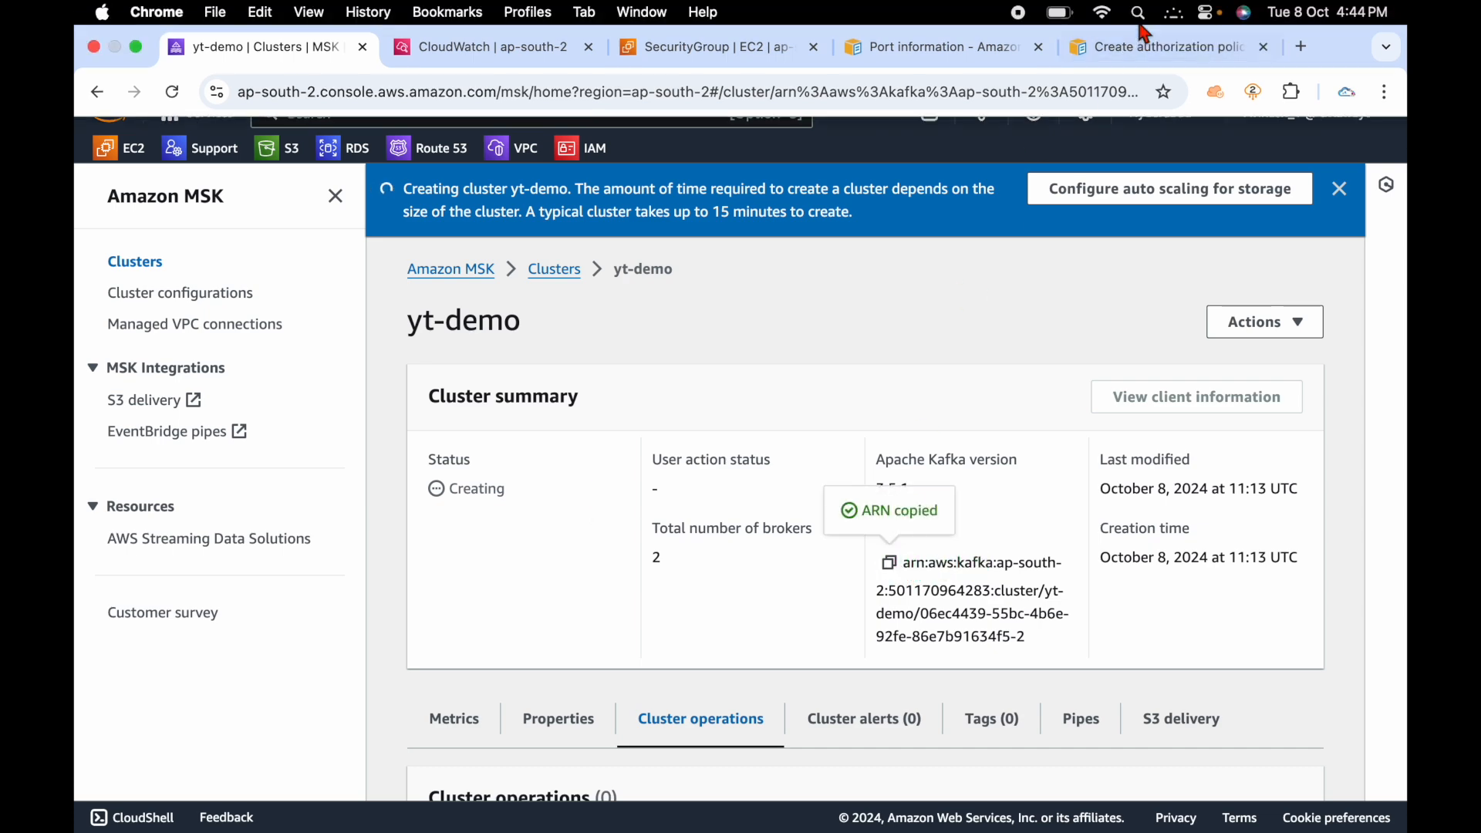
pyautogui.click(1146, 45)
pyautogui.scroll(-6, 843, 617)
pyautogui.scroll(5, 843, 602)
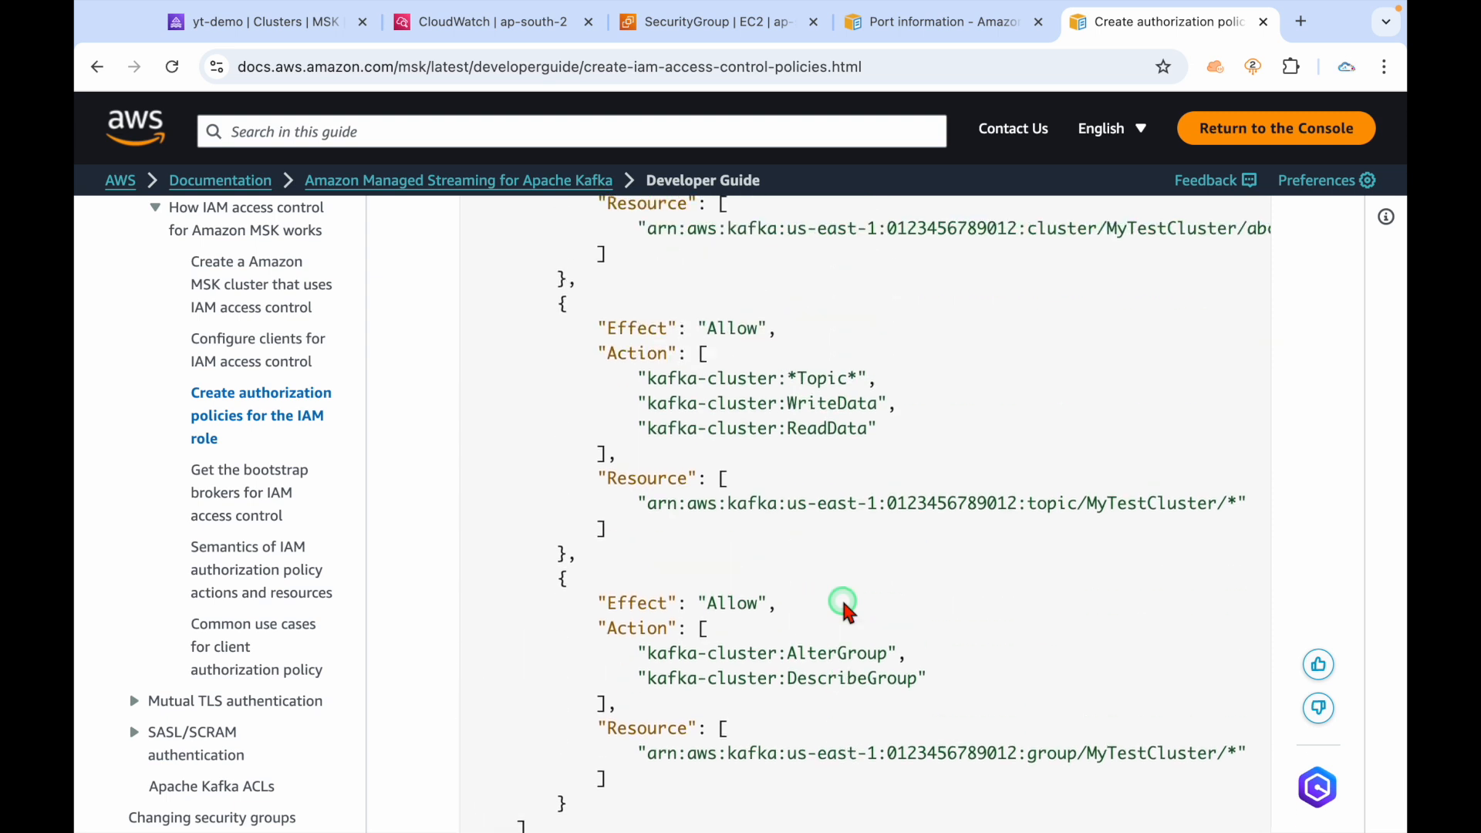
pyautogui.scroll(5, 842, 609)
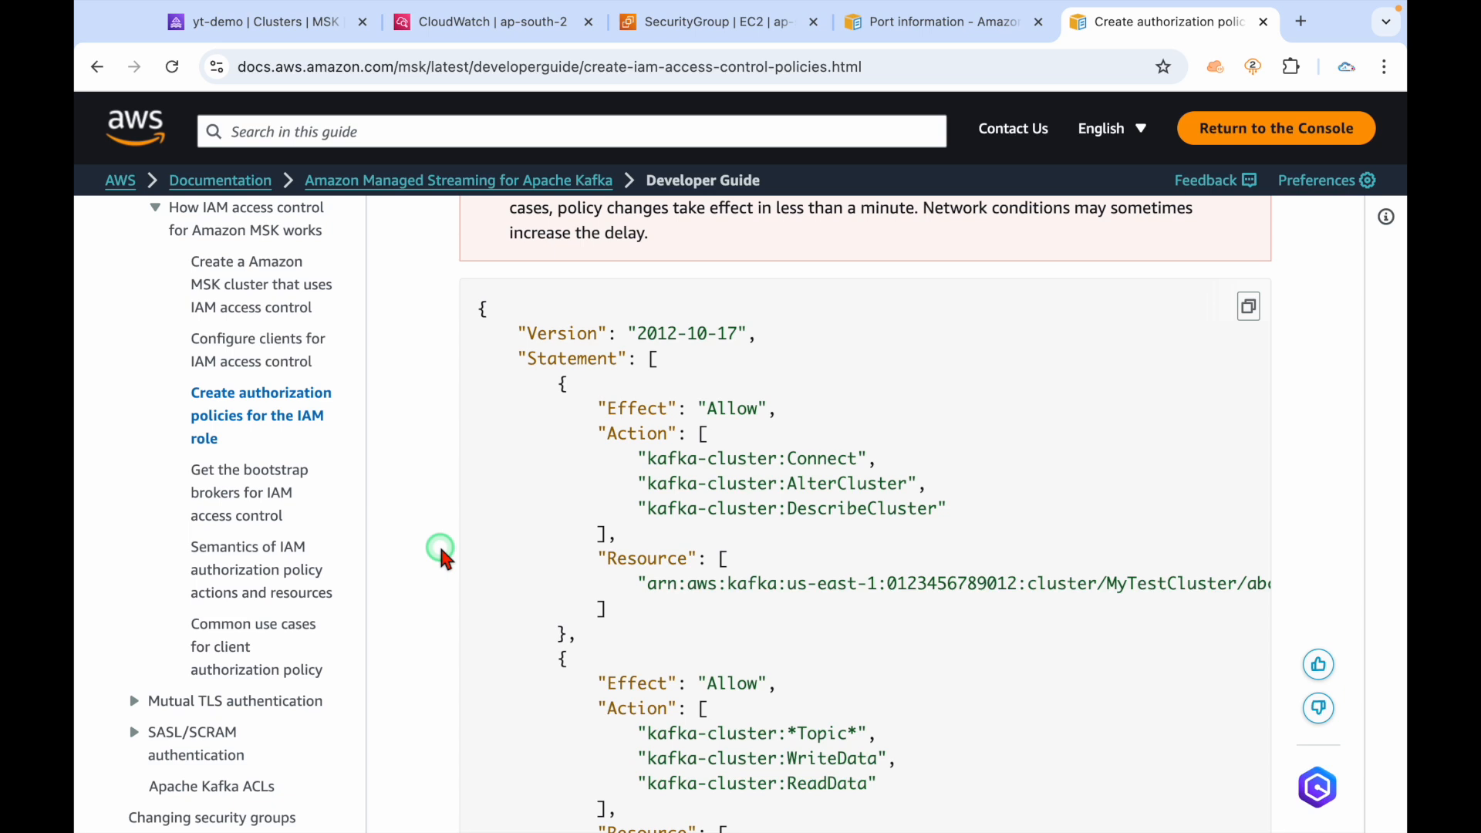
pyautogui.scroll(1, 548, 438)
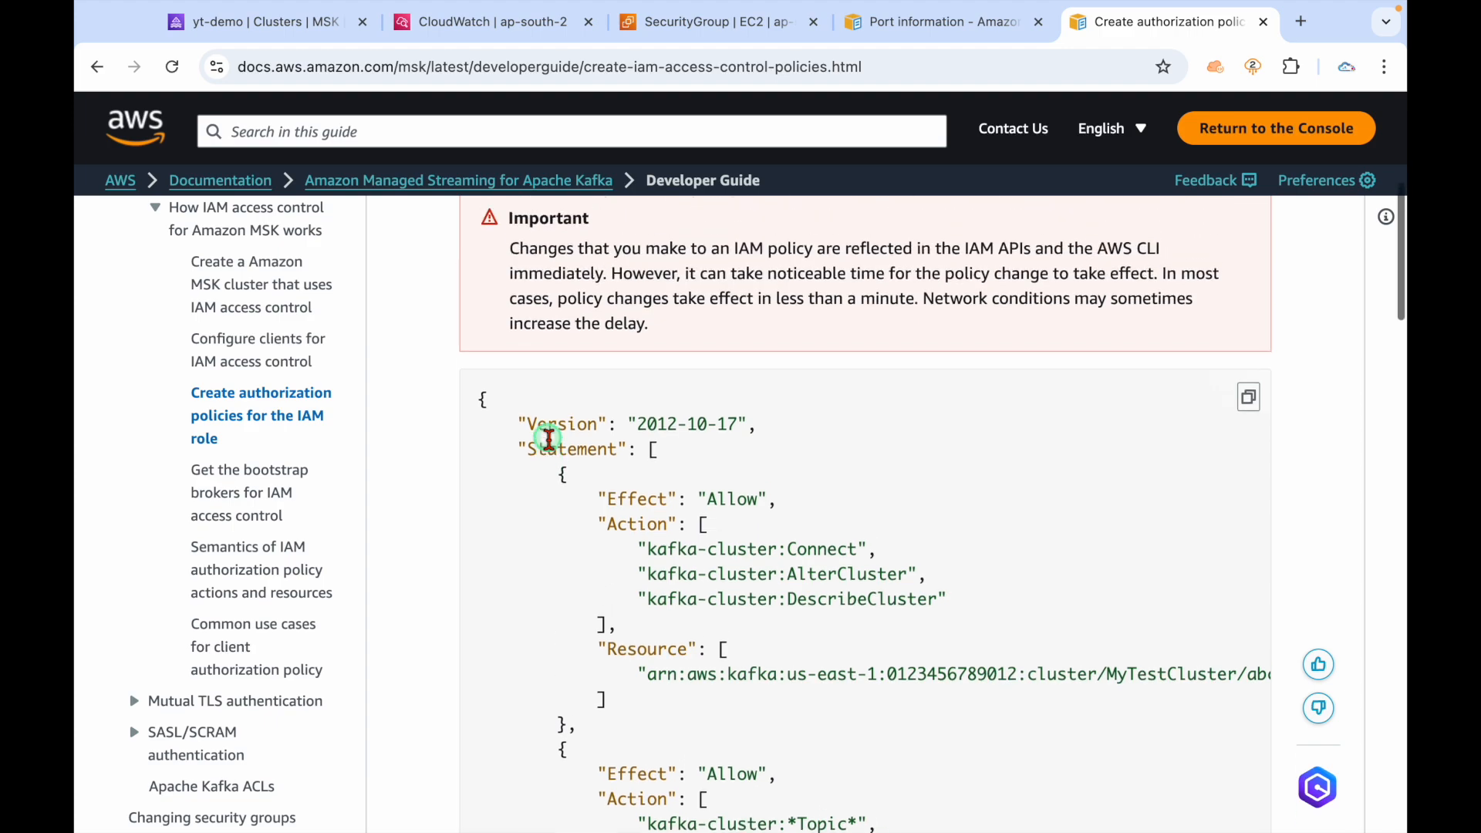
pyautogui.click(1247, 402)
pyautogui.hotkey('ctrl', 'Left')
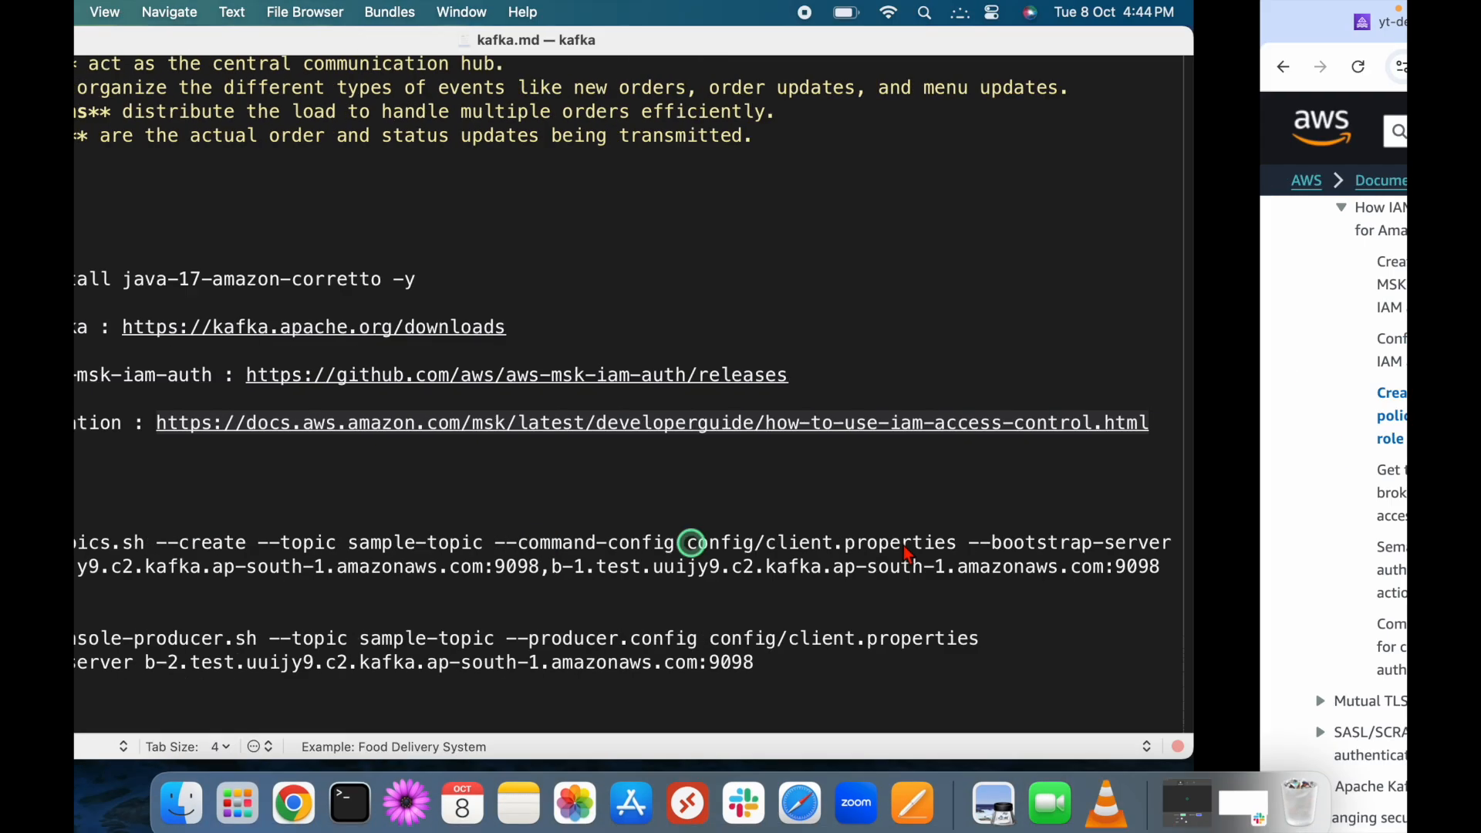
# Paste the copied IAM policy JSON into a new untitled TextMate document.
pyautogui.click(232, 15)
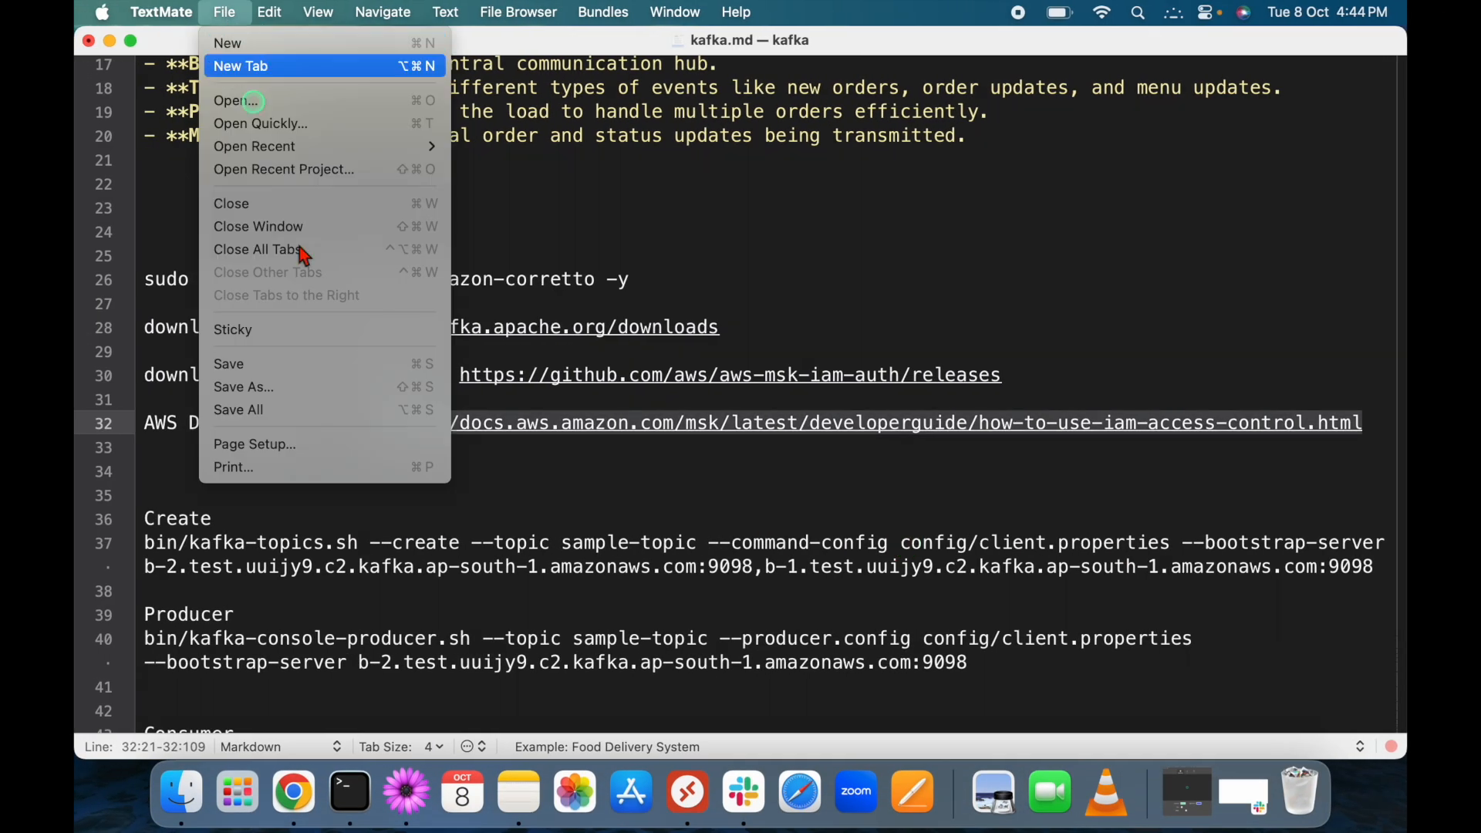
pyautogui.click(242, 64)
pyautogui.press('super+v')
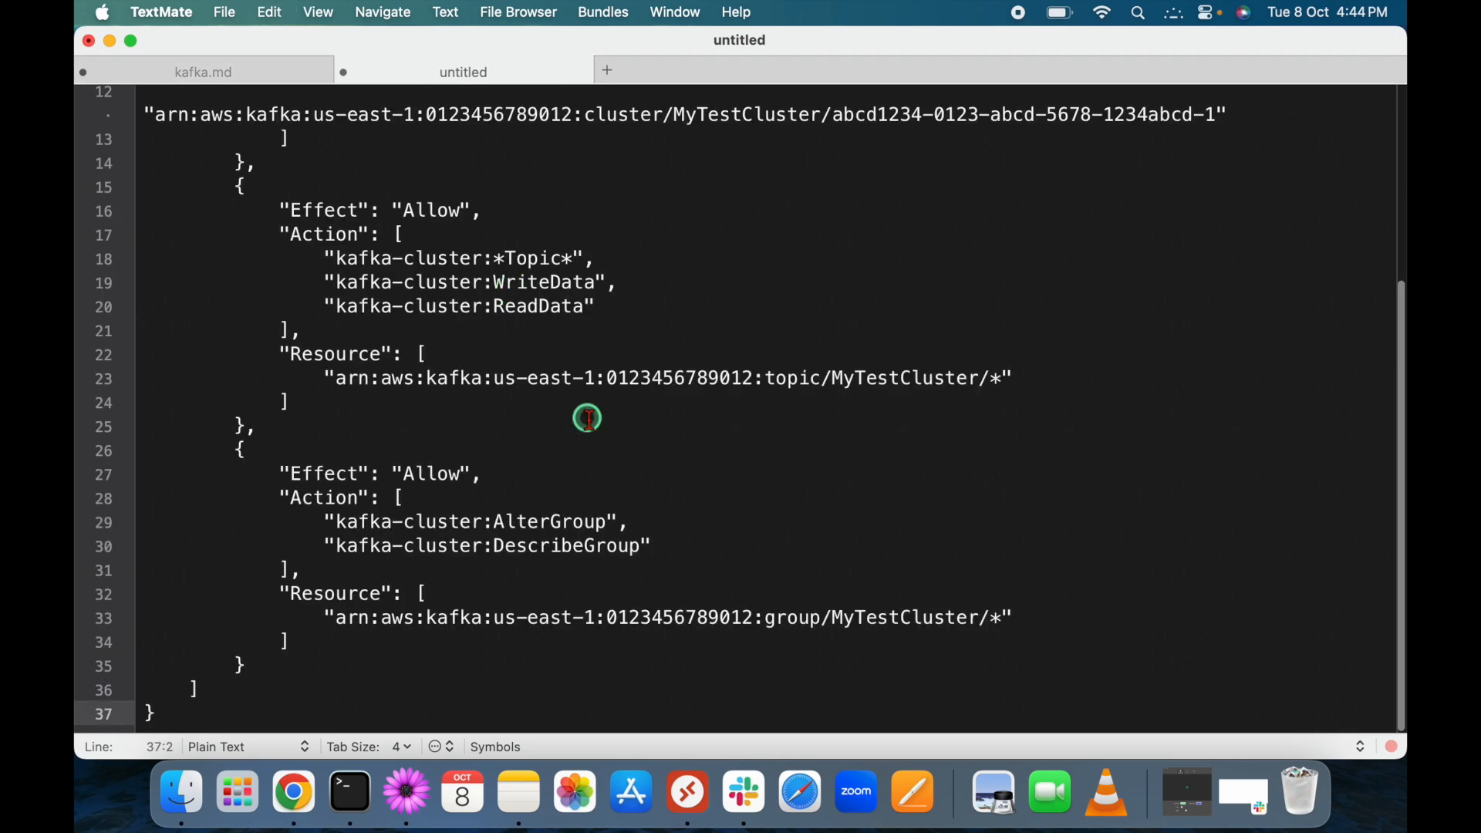
pyautogui.scroll(3, 587, 418)
pyautogui.scroll(1, 588, 418)
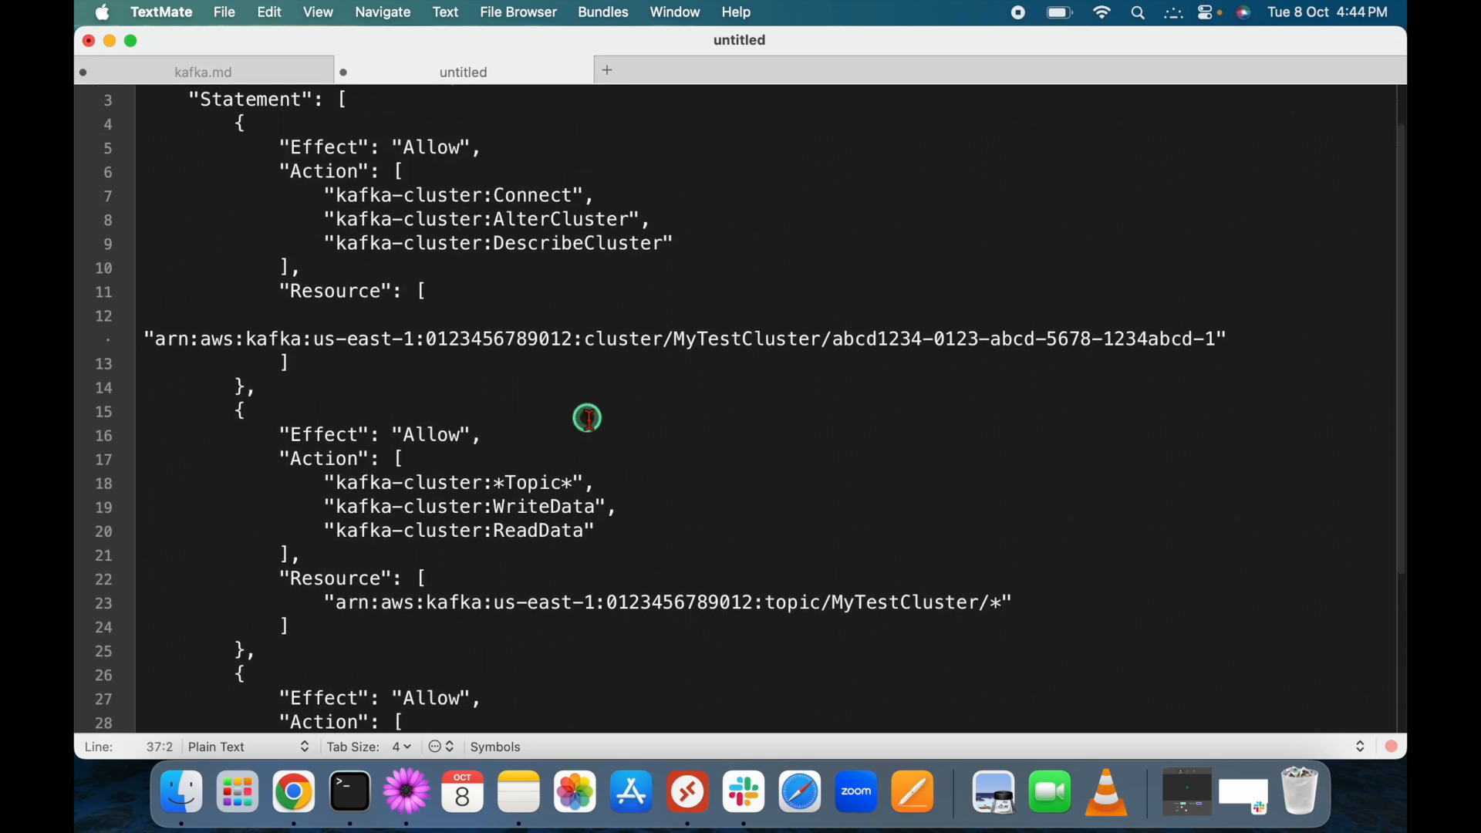
pyautogui.scroll(2, 588, 418)
# Replace line 12's sample cluster ARN with the yt-demo cluster's ARN.
pyautogui.hotkey('ctrl', 'Right')
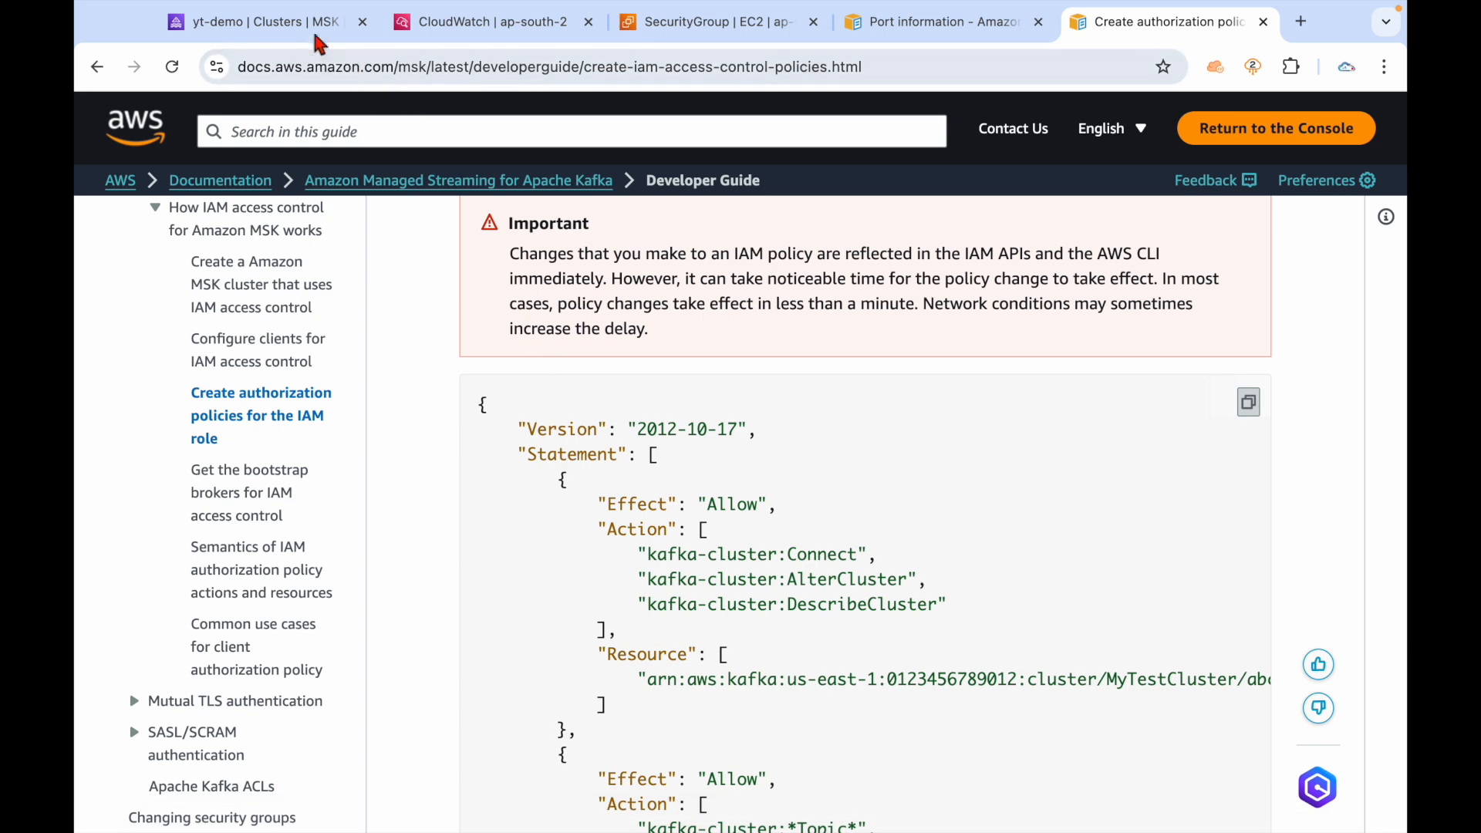
pyautogui.click(312, 23)
pyautogui.click(891, 567)
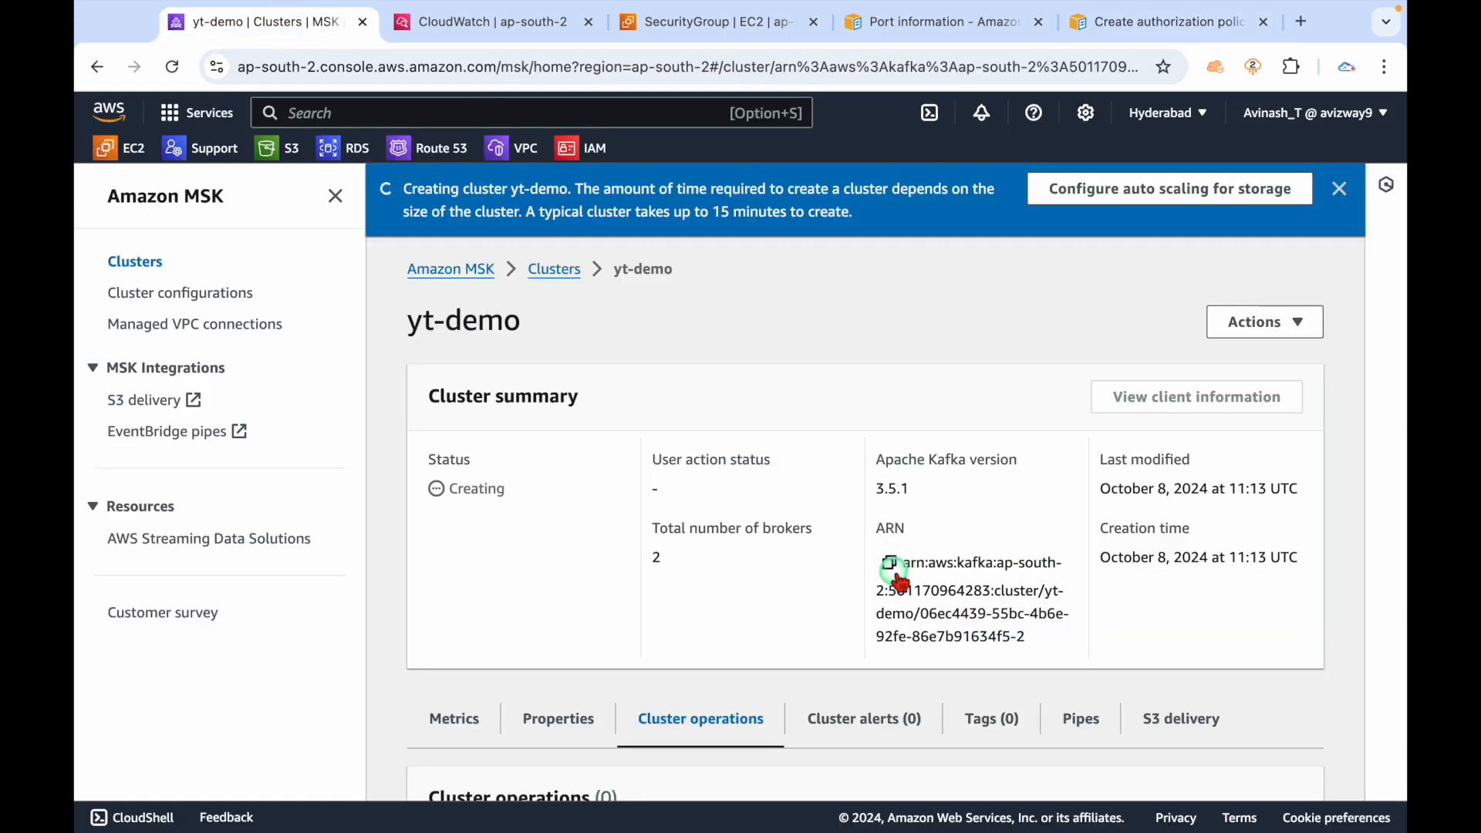
pyautogui.hotkey('ctrl', 'Left')
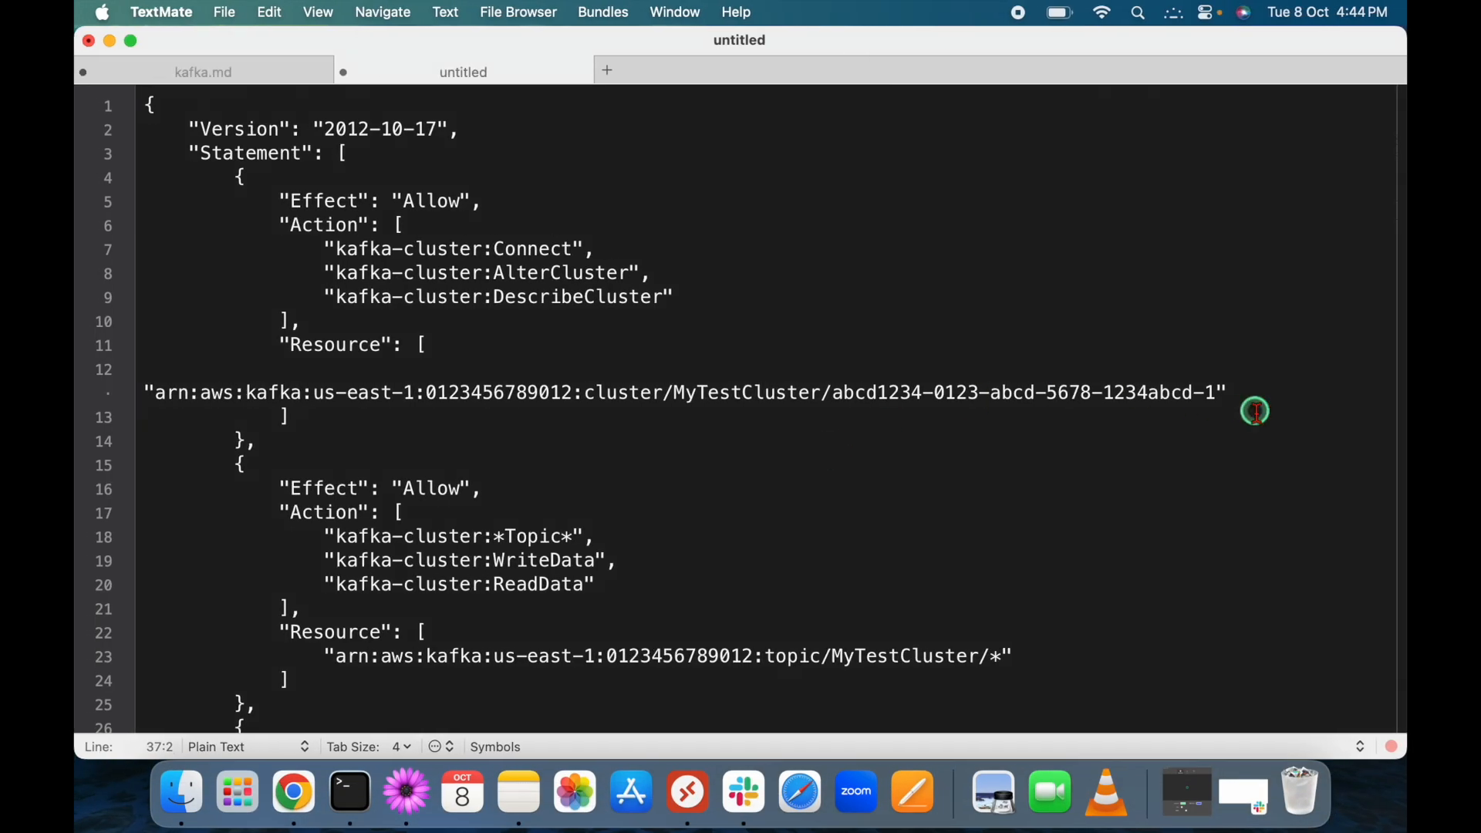
pyautogui.click(1219, 395)
pyautogui.hotkey('shift', 'Up')
pyautogui.hotkey('shift', 'Right')
pyautogui.hotkey('shift', 'Right')
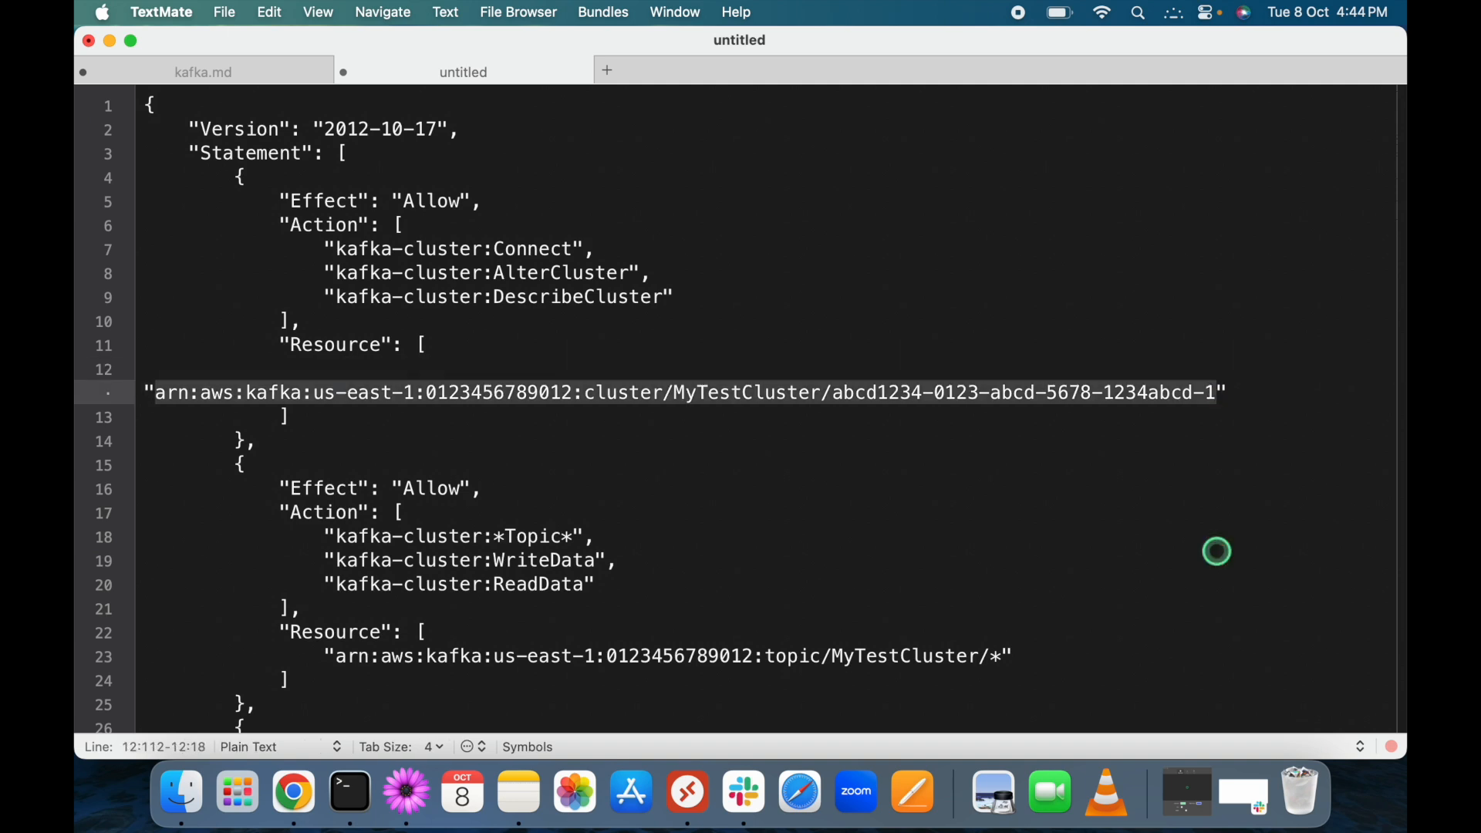
pyautogui.press('super+v')
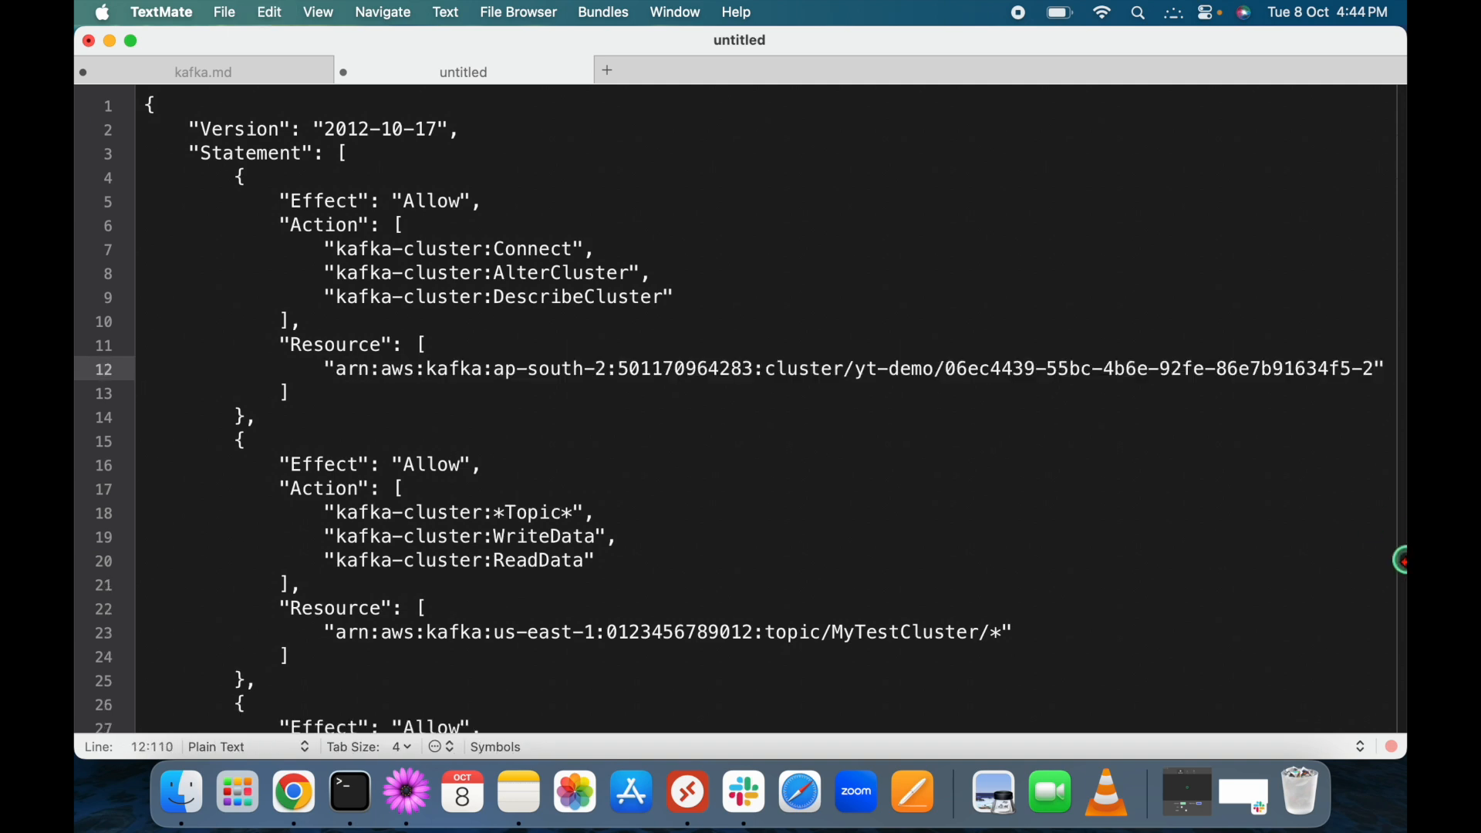
# Trim the topic resource ARN on line 23 down to "*".
pyautogui.scroll(-3, 1088, 548)
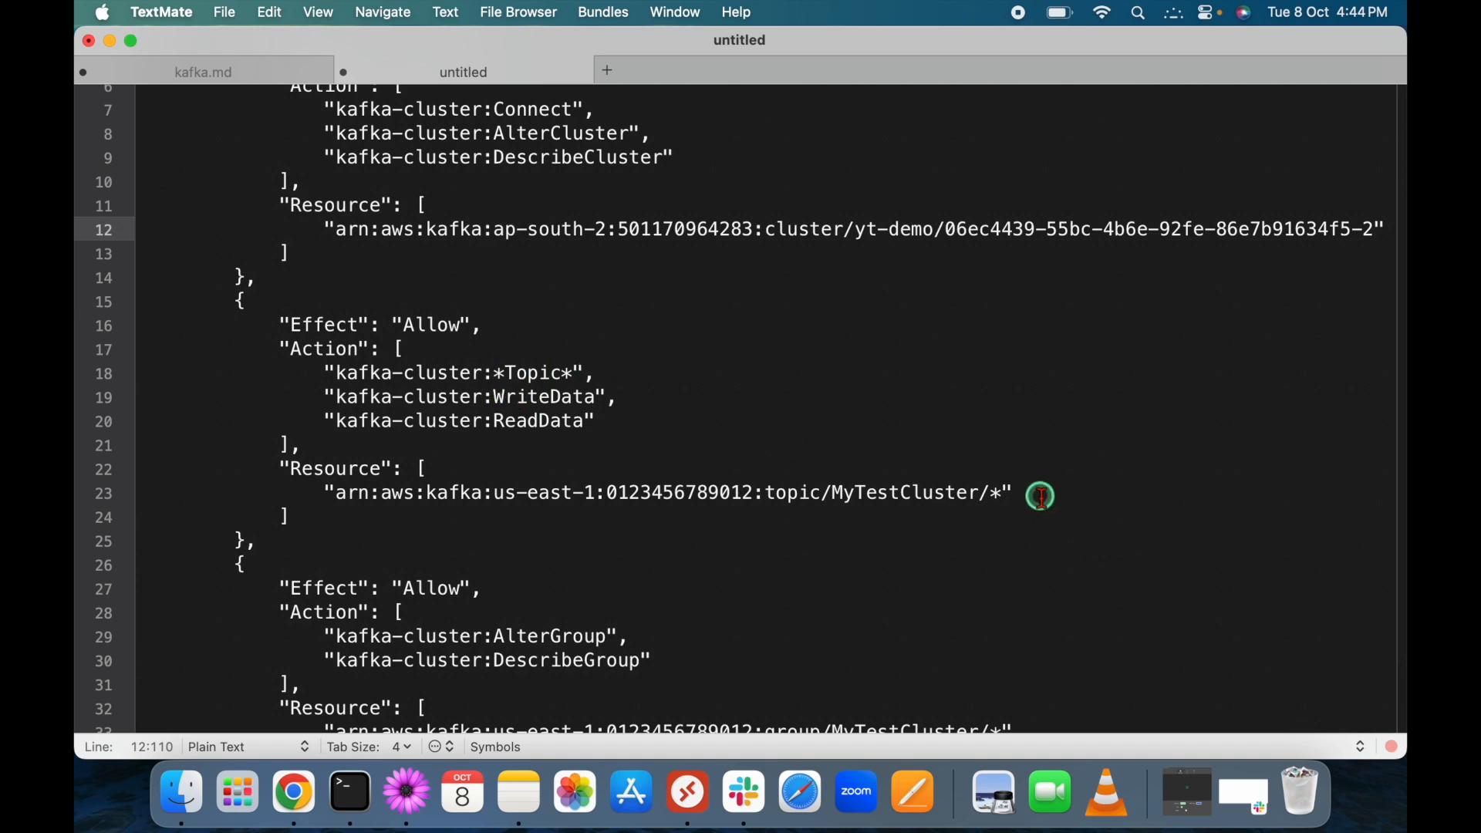
pyautogui.click(921, 494)
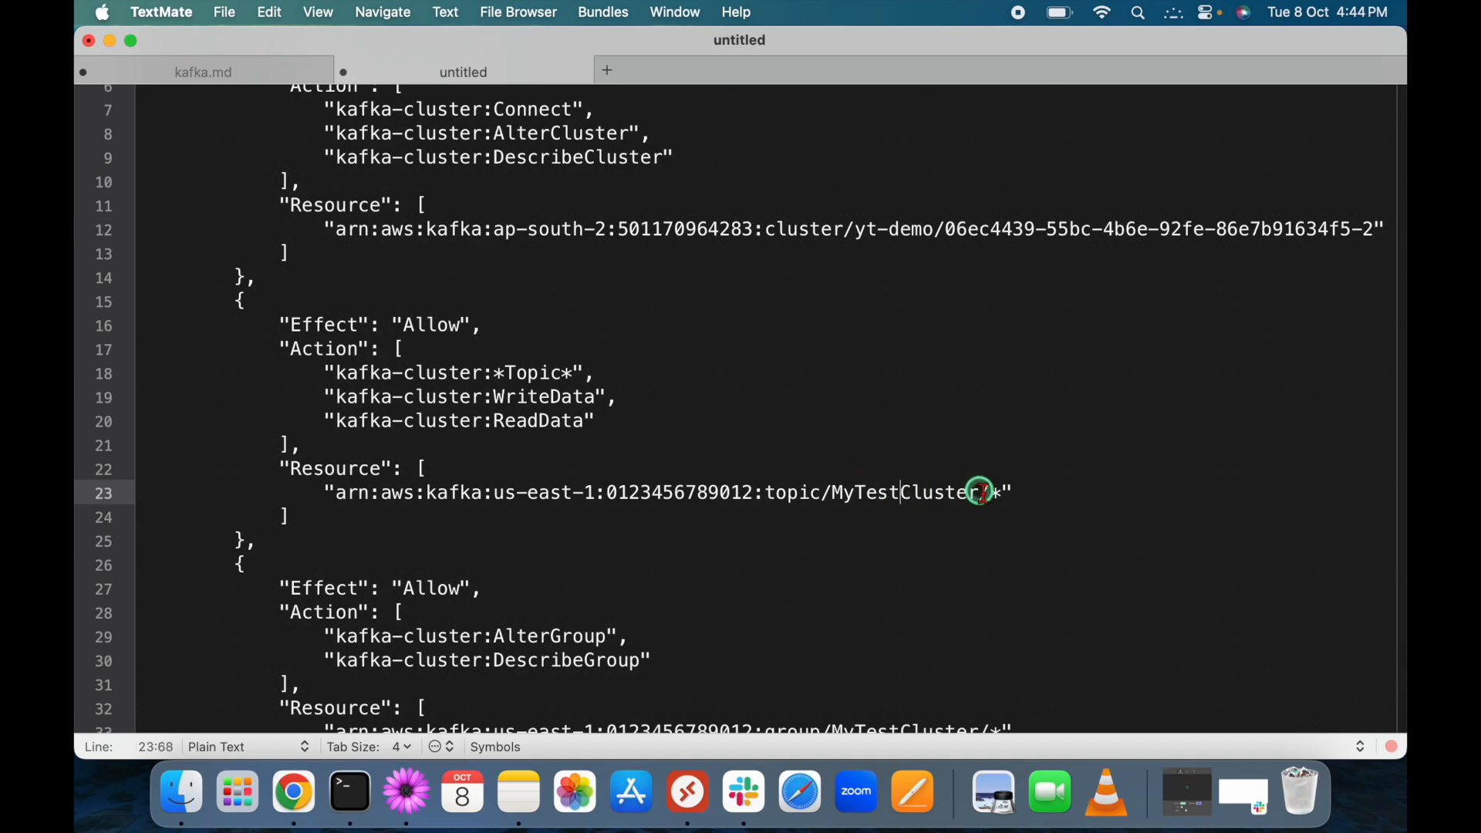
pyautogui.press('shift+super+Left')
pyautogui.hotkey('shift', 'Right')
pyautogui.hotkey('shift', 'Right')
pyautogui.hotkey('shift', 'Right')
pyautogui.hotkey('shift', 'Right')
pyautogui.hotkey('shift', 'Right')
pyautogui.hotkey('shift', 'Right')
pyautogui.hotkey('shift', 'Right')
pyautogui.hotkey('shift', 'Right')
pyautogui.hotkey('shift', 'Right')
pyautogui.hotkey('shift', 'Right')
pyautogui.hotkey('shift', 'Right')
pyautogui.hotkey('shift', 'Right')
pyautogui.hotkey('shift', 'Right')
pyautogui.hotkey('shift', 'Right')
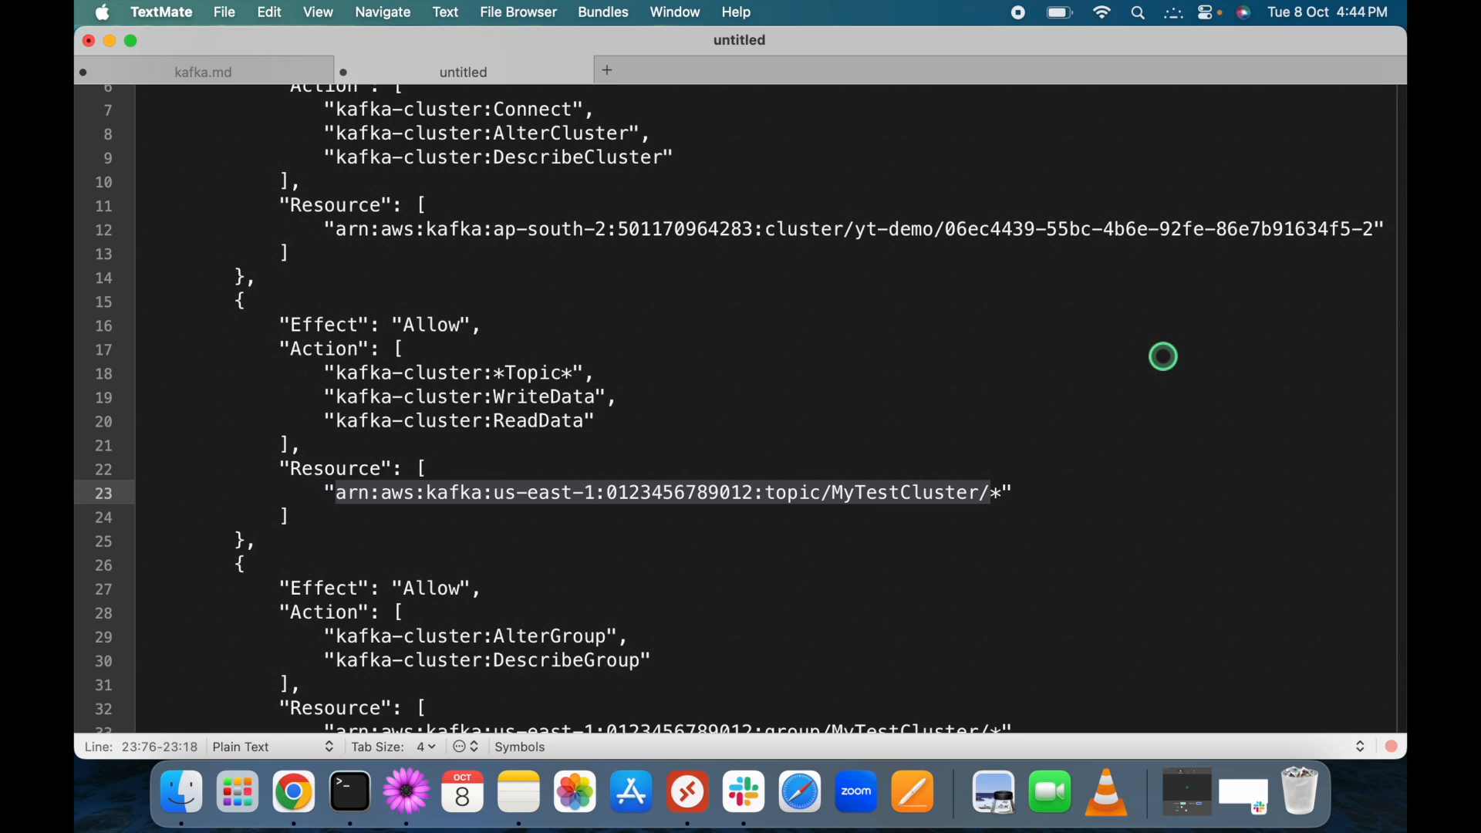
pyautogui.press('BackSpace')
# Trim the group resource ARN on line 33 down to "*".
pyautogui.click(890, 517)
pyautogui.scroll(-3, 890, 517)
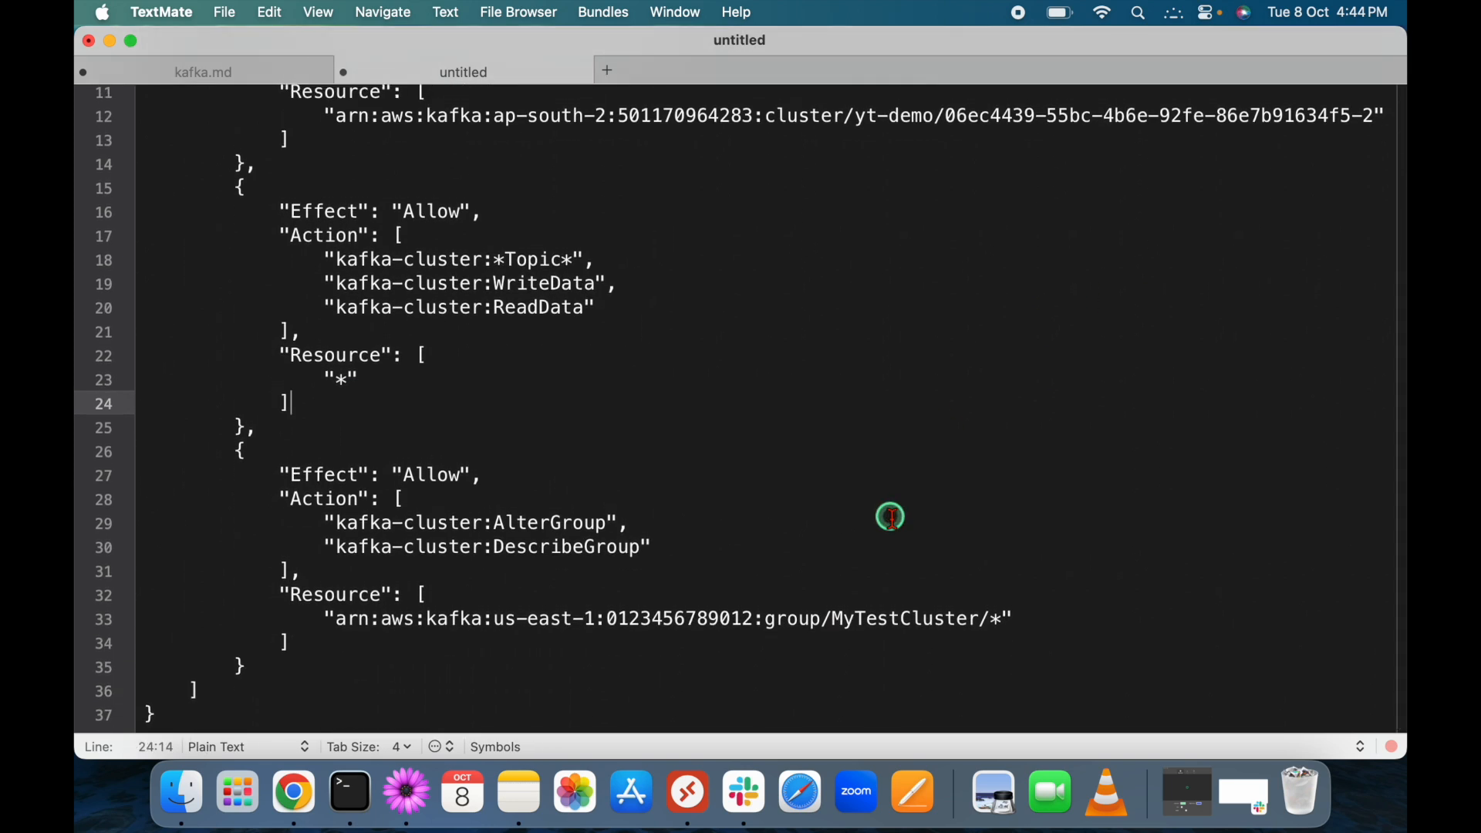
pyautogui.scroll(-1, 891, 517)
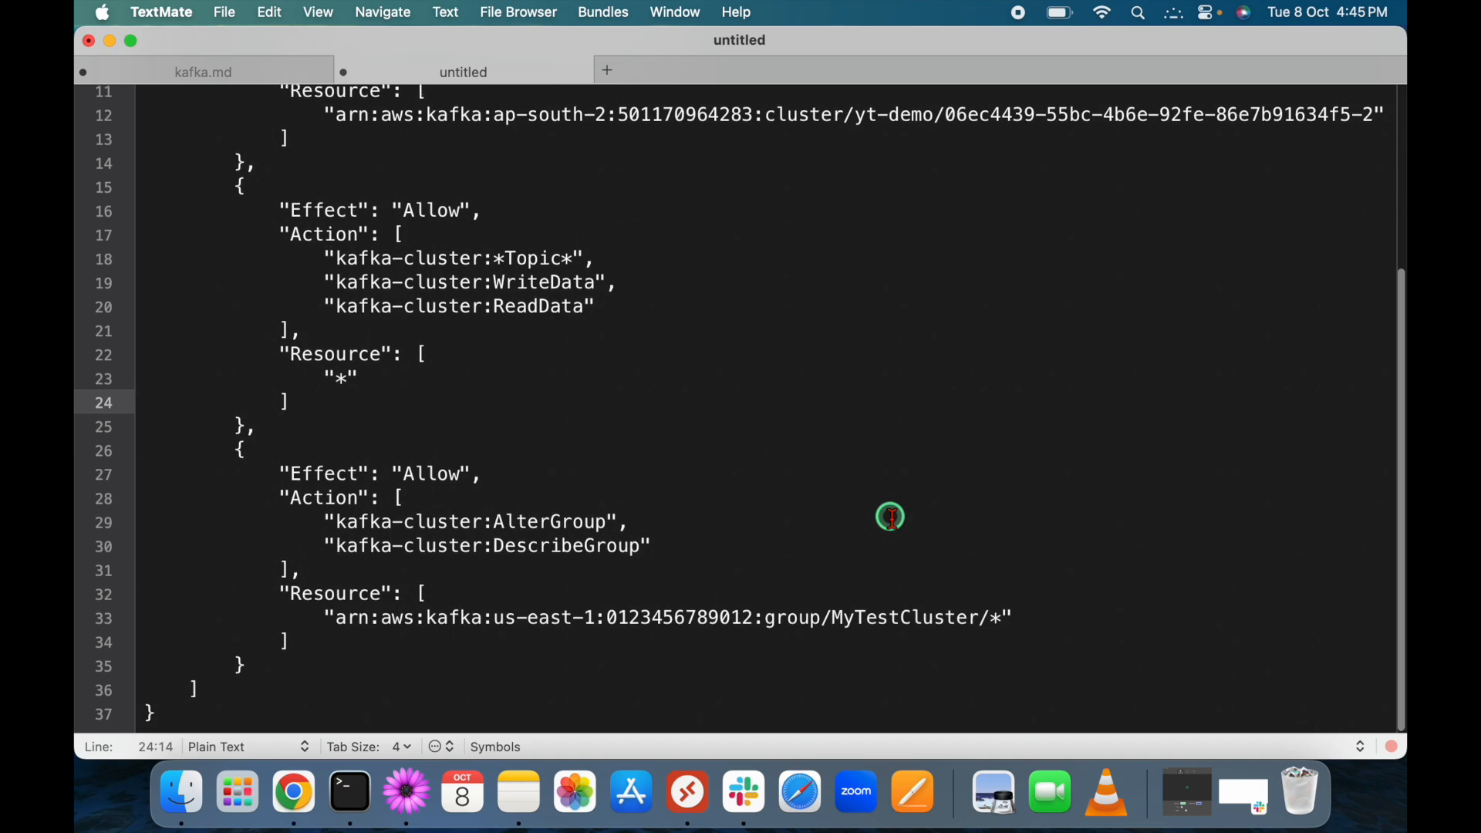
pyautogui.doubleClick(563, 519)
pyautogui.doubleClick(563, 545)
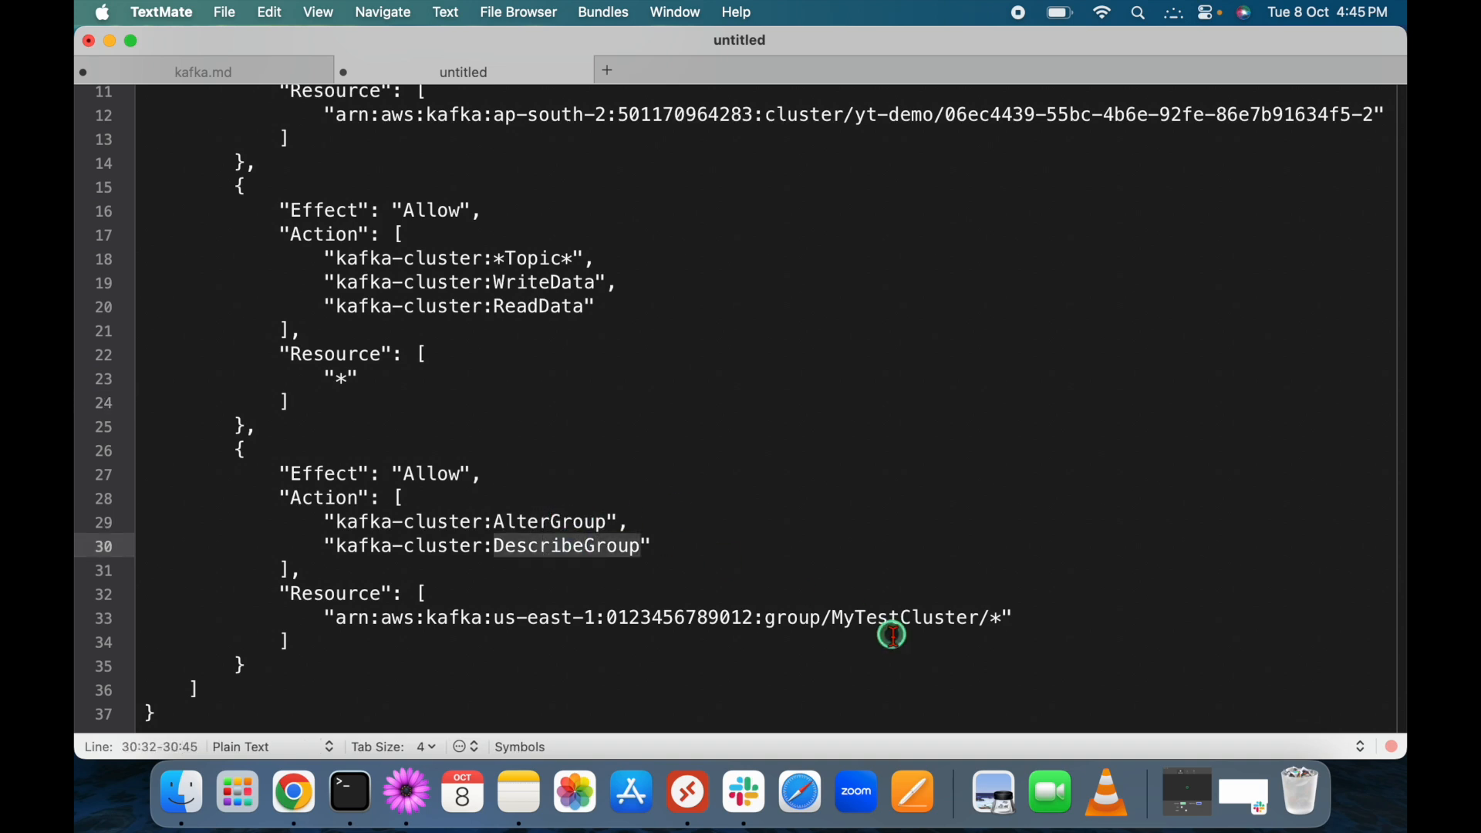
pyautogui.moveTo(995, 621); pyautogui.dragTo(339, 621)
pyautogui.press('BackSpace')
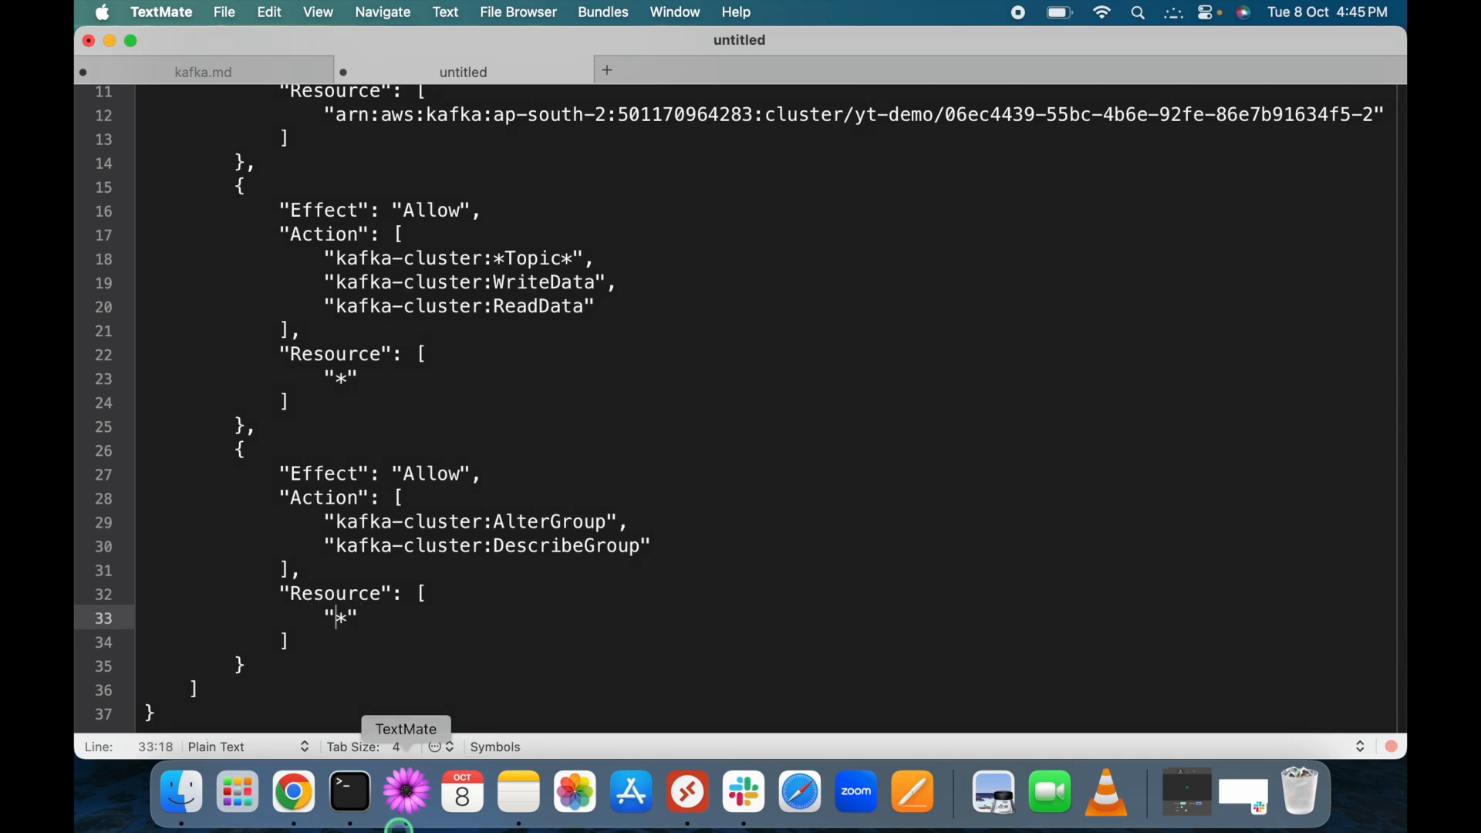
# Copy the entire edited policy text.
pyautogui.click(384, 656)
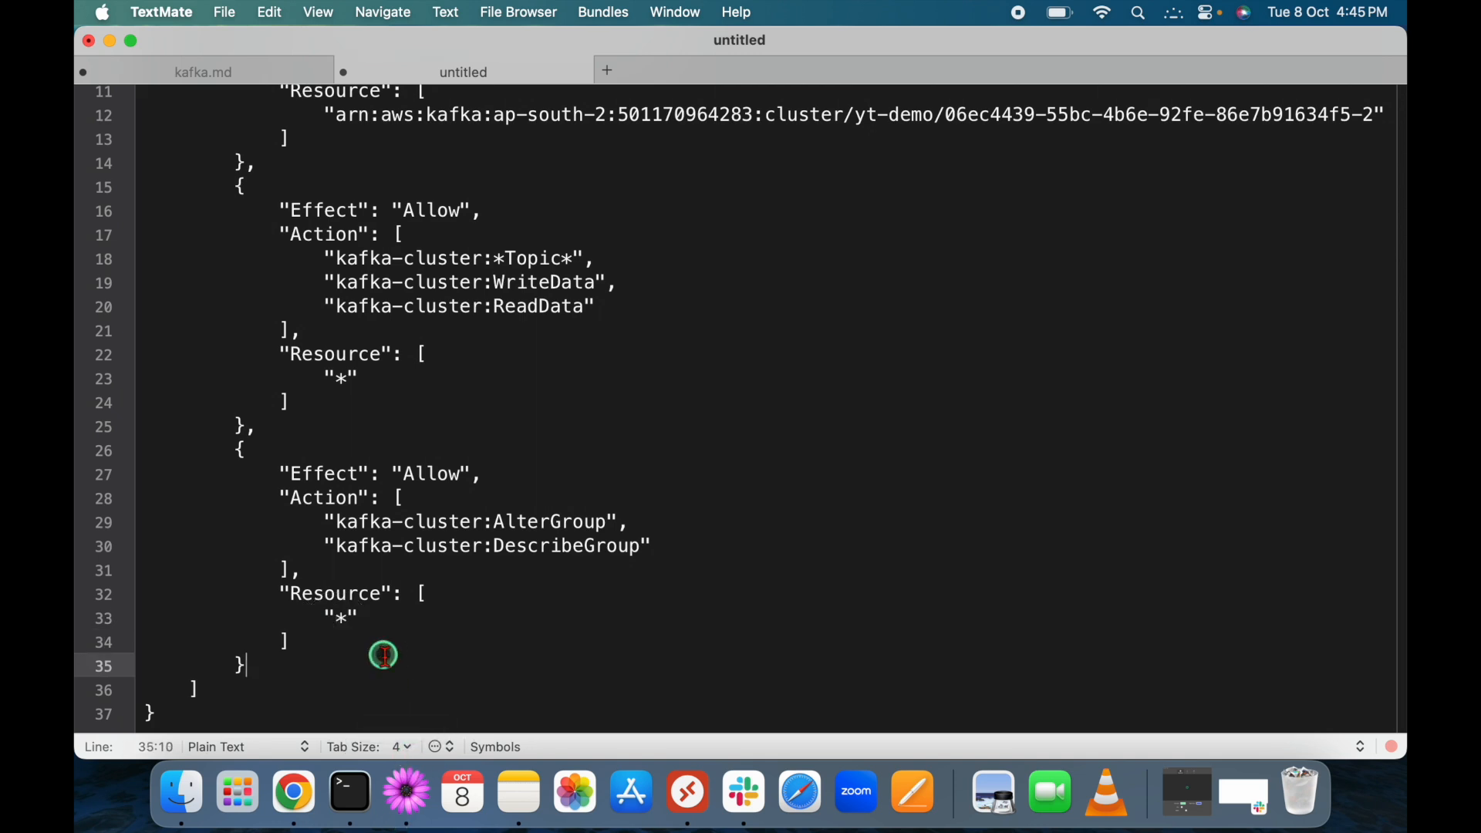
pyautogui.press('super+a')
pyautogui.press('super+c')
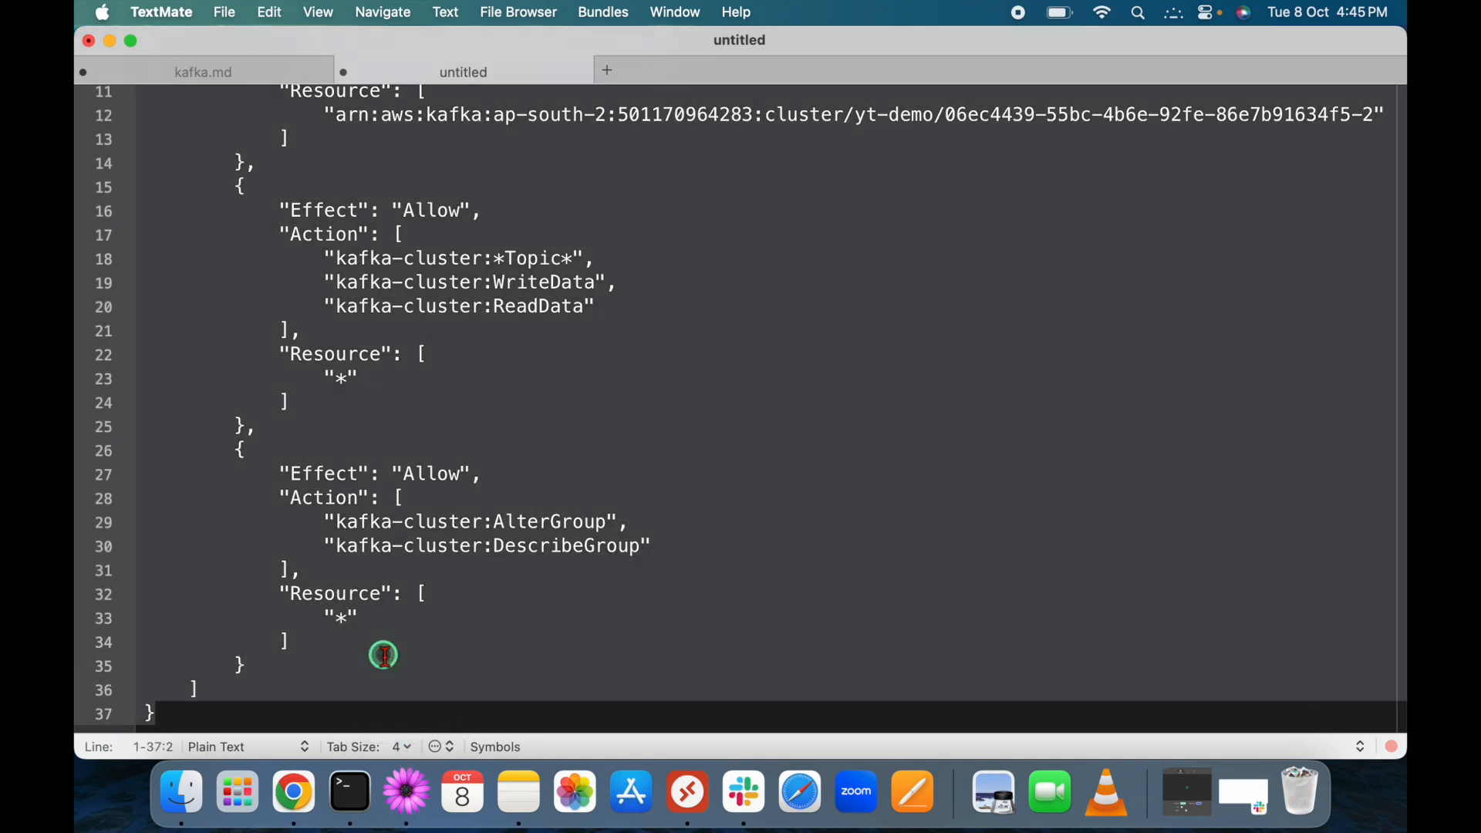
pyautogui.click(303, 795)
pyautogui.click(491, 101)
# Open IAM from the console search and start creating a new policy.
pyautogui.write('ia')
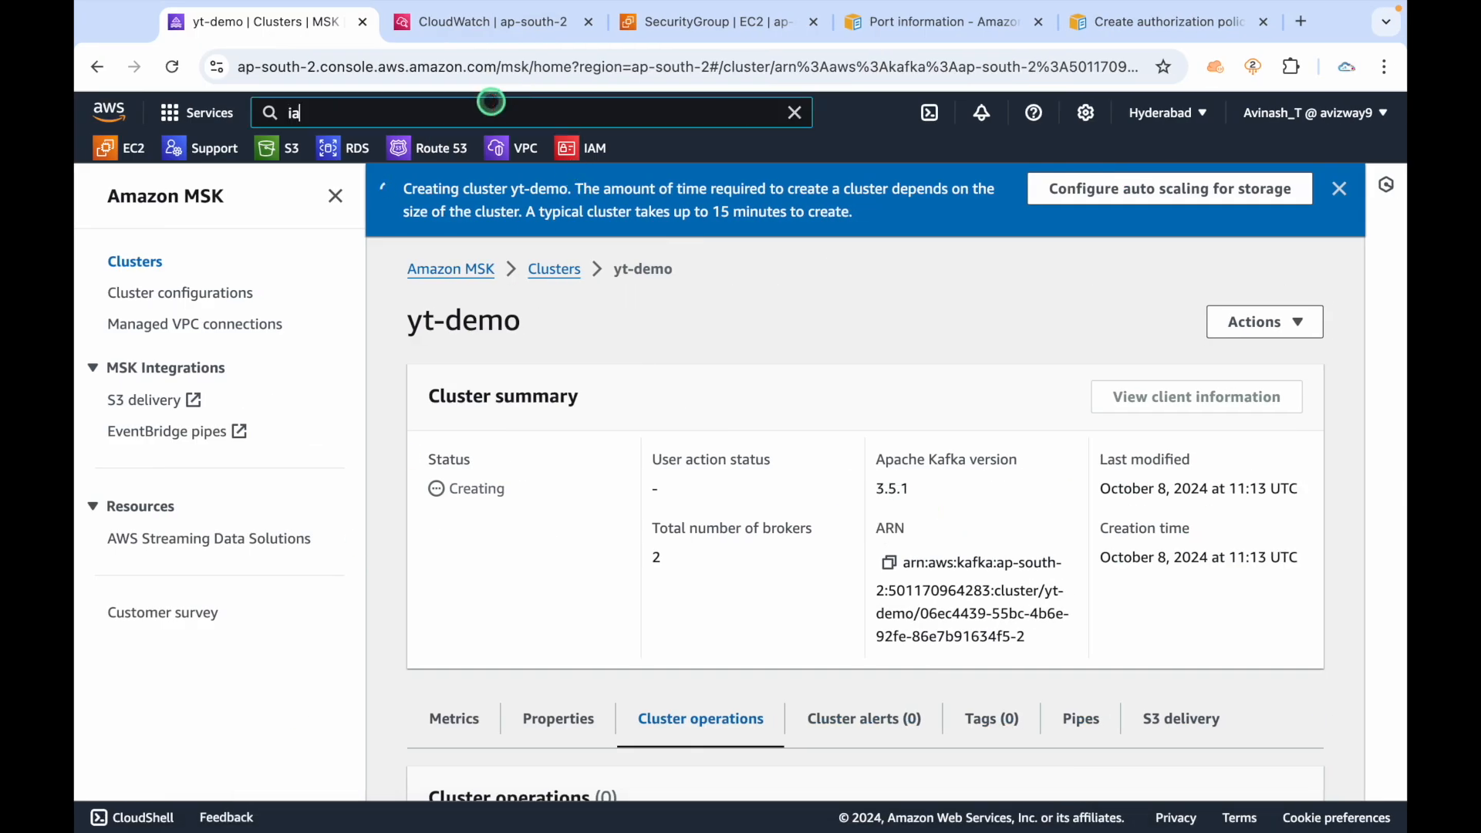
pyautogui.write('m')
pyautogui.keyDown('super'); pyautogui.click(585, 270); pyautogui.keyUp('super')
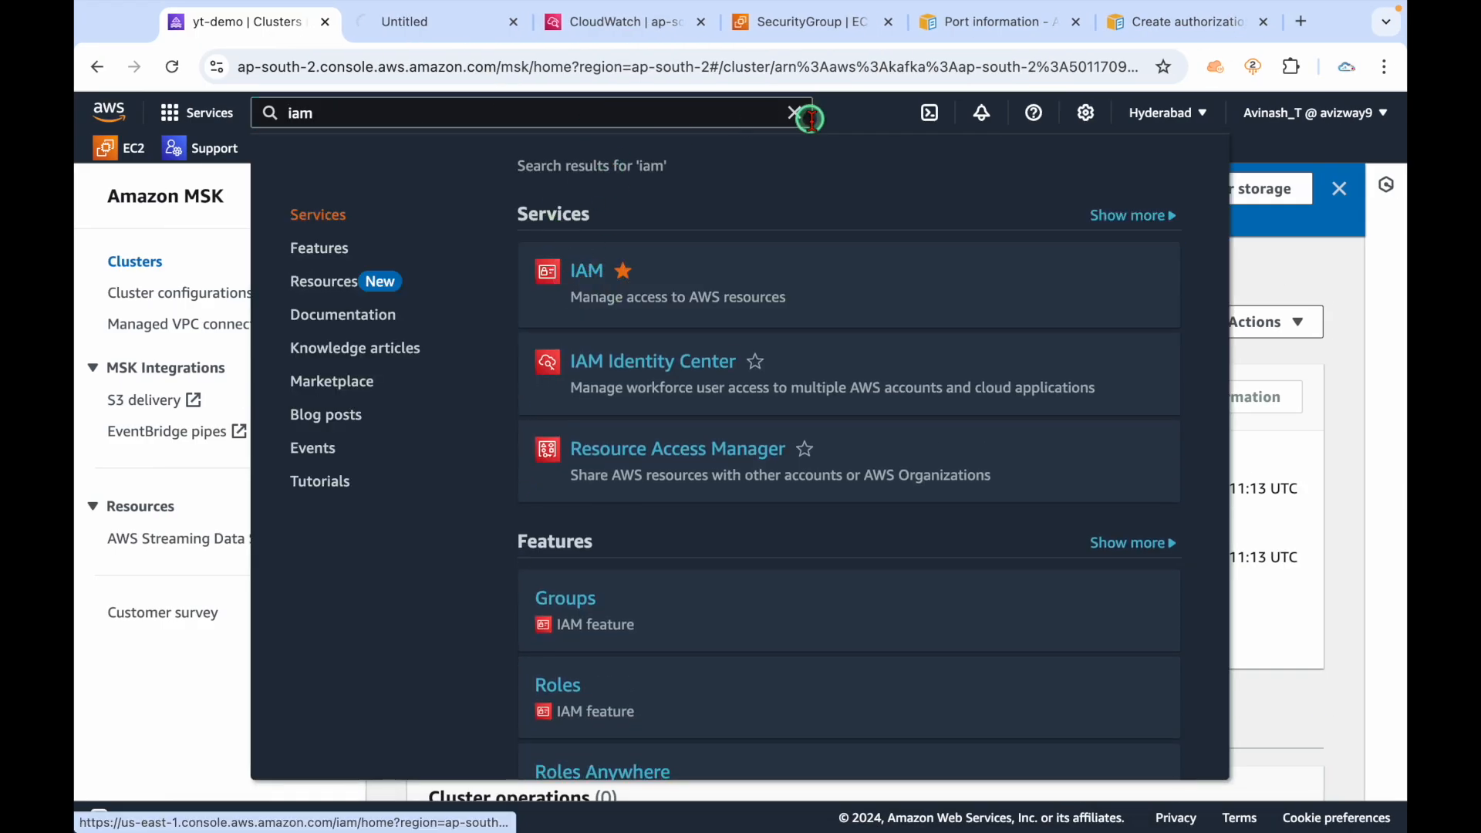
pyautogui.click(795, 115)
pyautogui.click(432, 23)
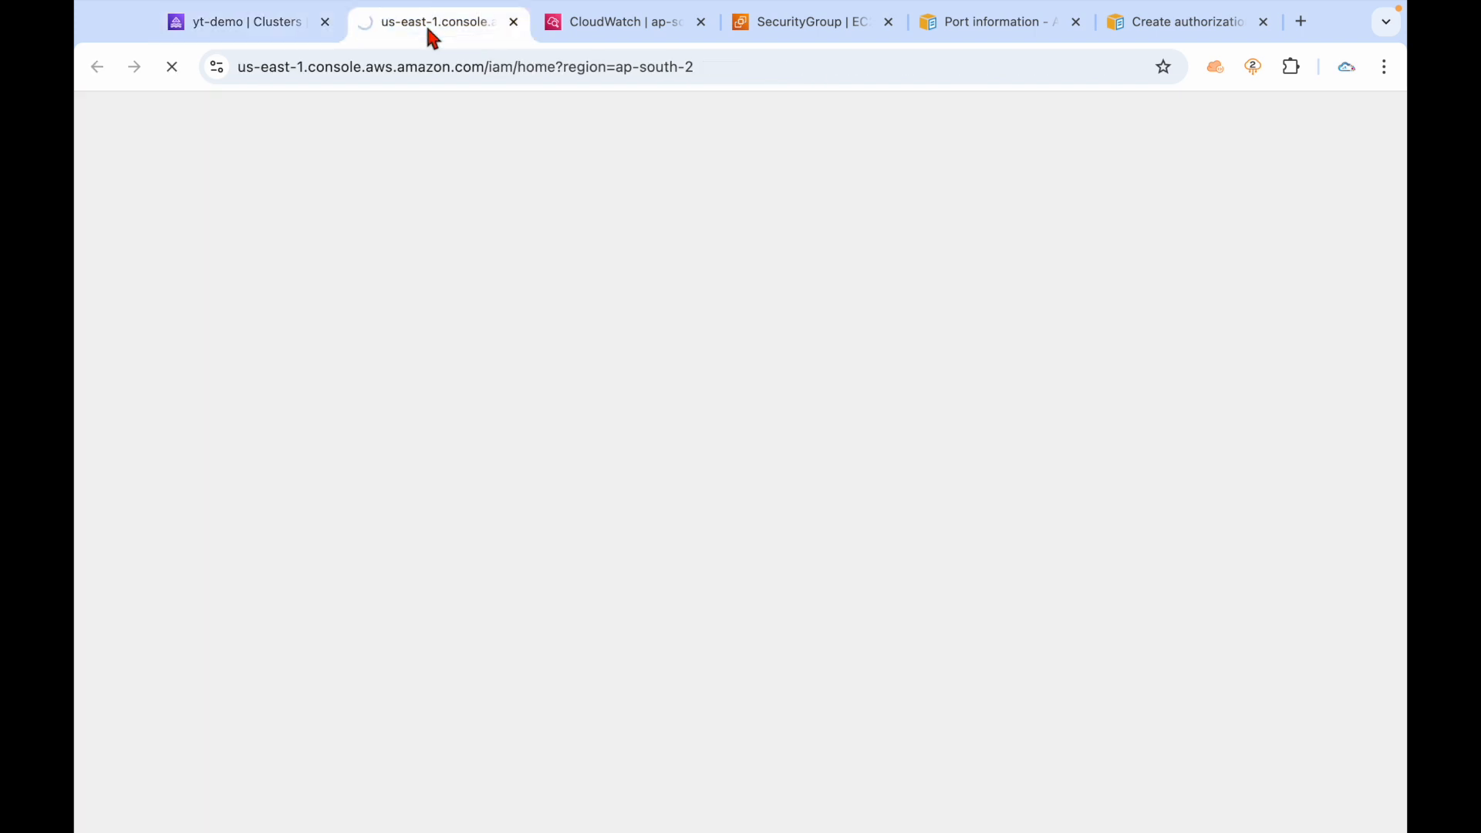
pyautogui.click(124, 538)
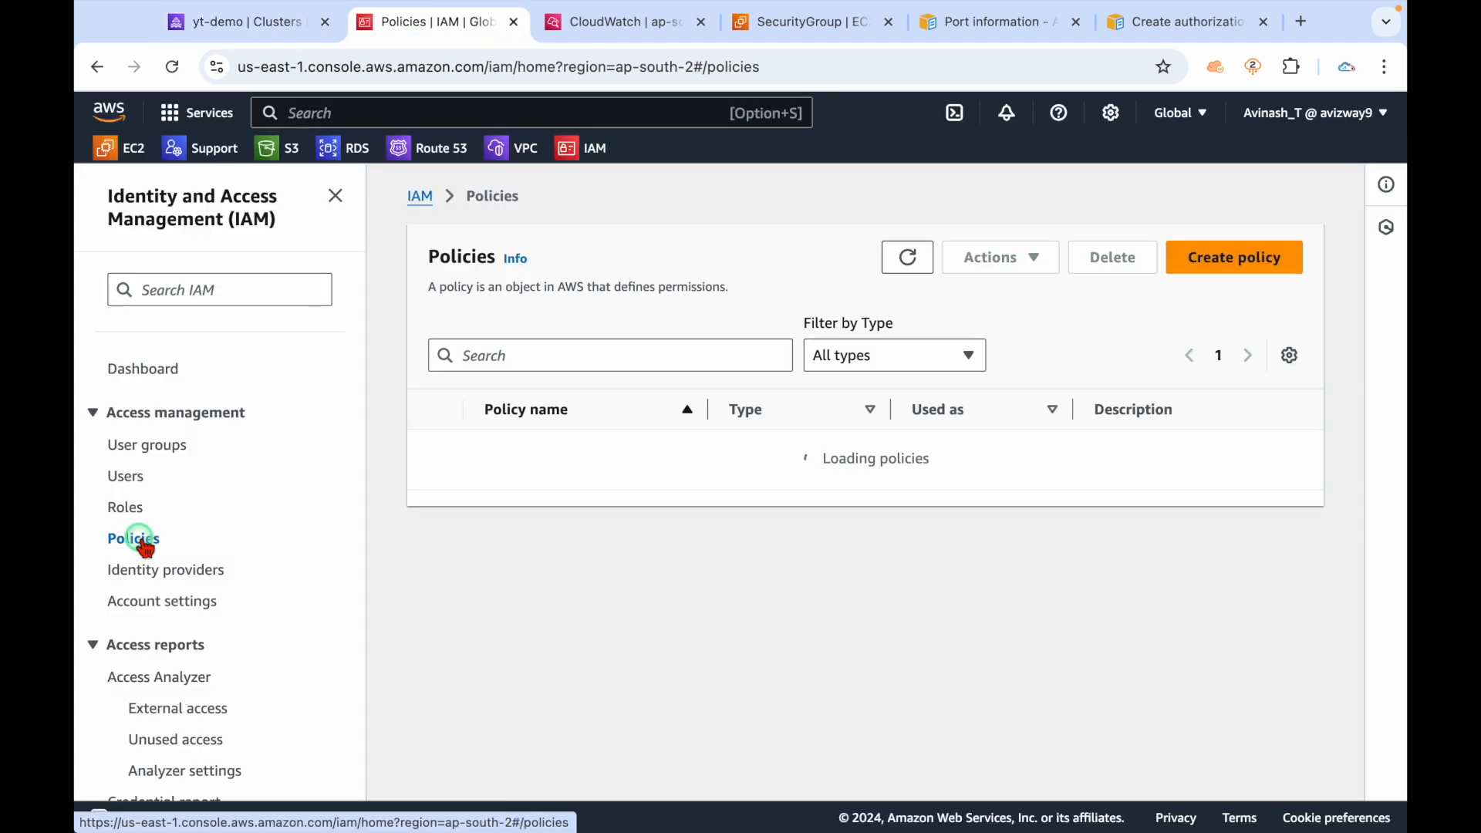
pyautogui.click(1207, 262)
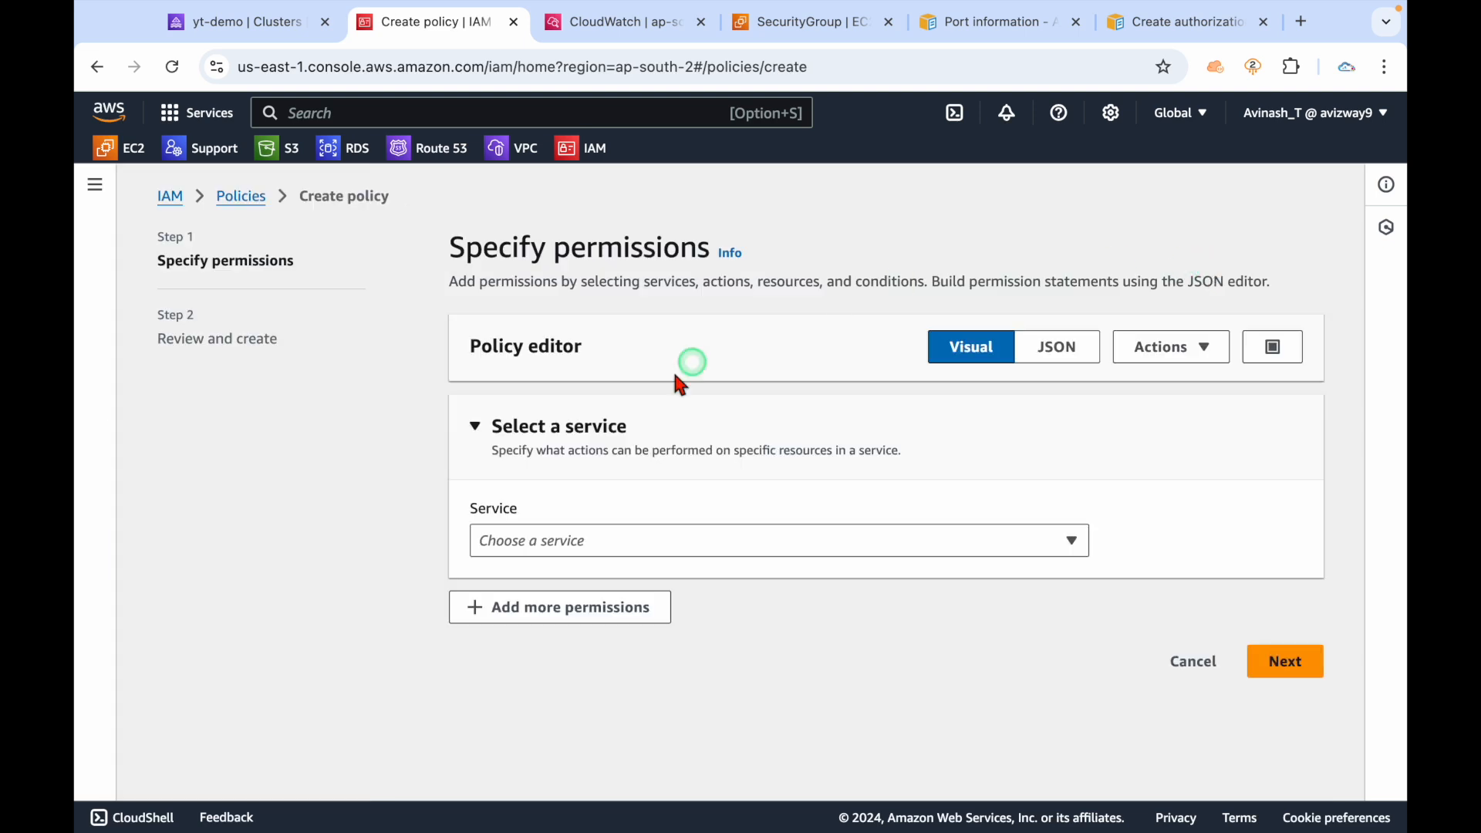
# Replace the default JSON with the pasted MSK cluster, topic and group policy.
pyautogui.click(1057, 351)
pyautogui.click(717, 628)
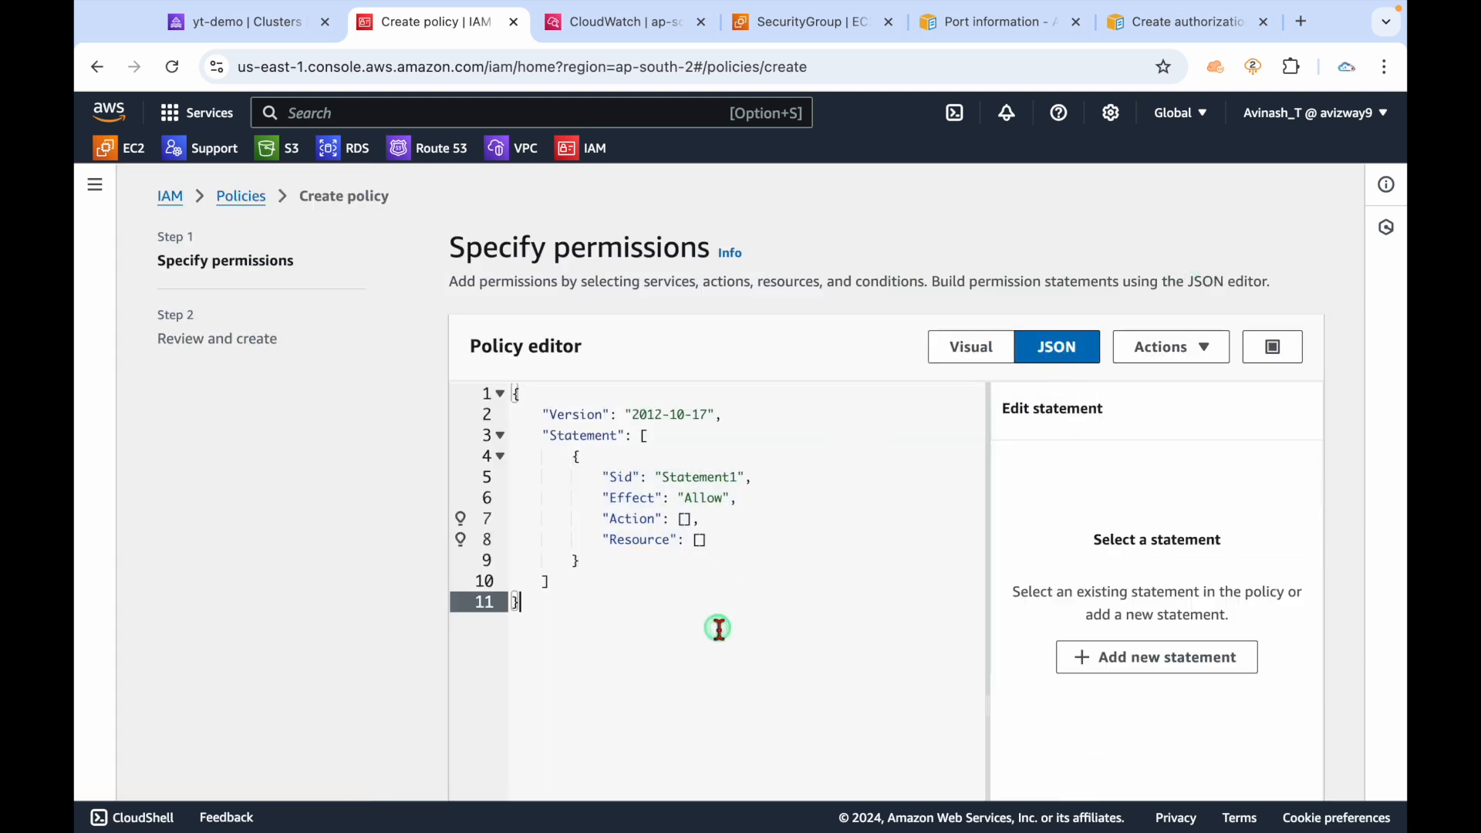
pyautogui.hotkey('ctrl', 'a')
pyautogui.press('BackSpace')
pyautogui.hotkey('ctrl', 'v')
pyautogui.scroll(-5, 257, 621)
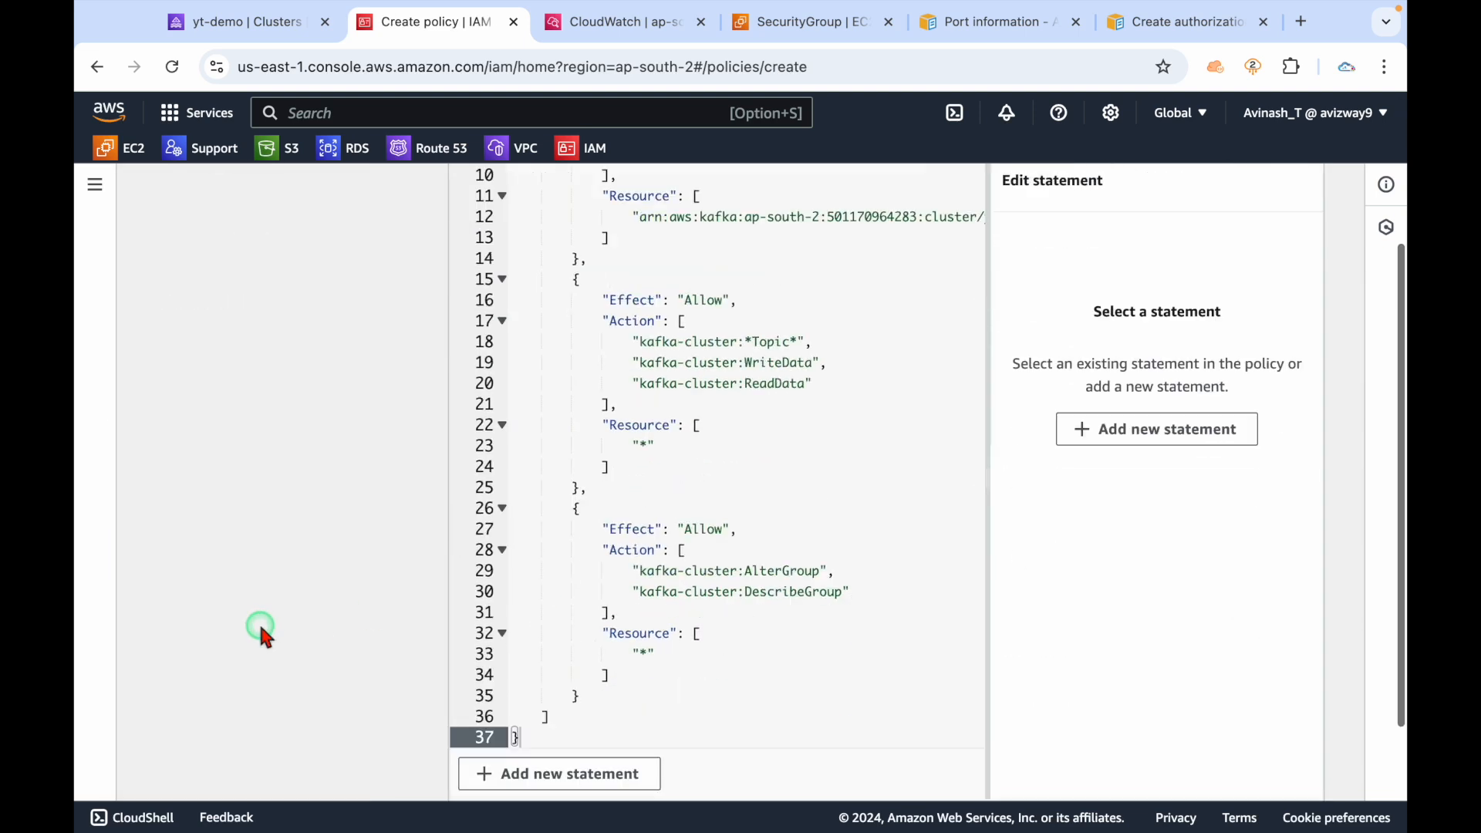
# Name the policy msk-connect-policy, create it, and view its details page.
pyautogui.click(1281, 763)
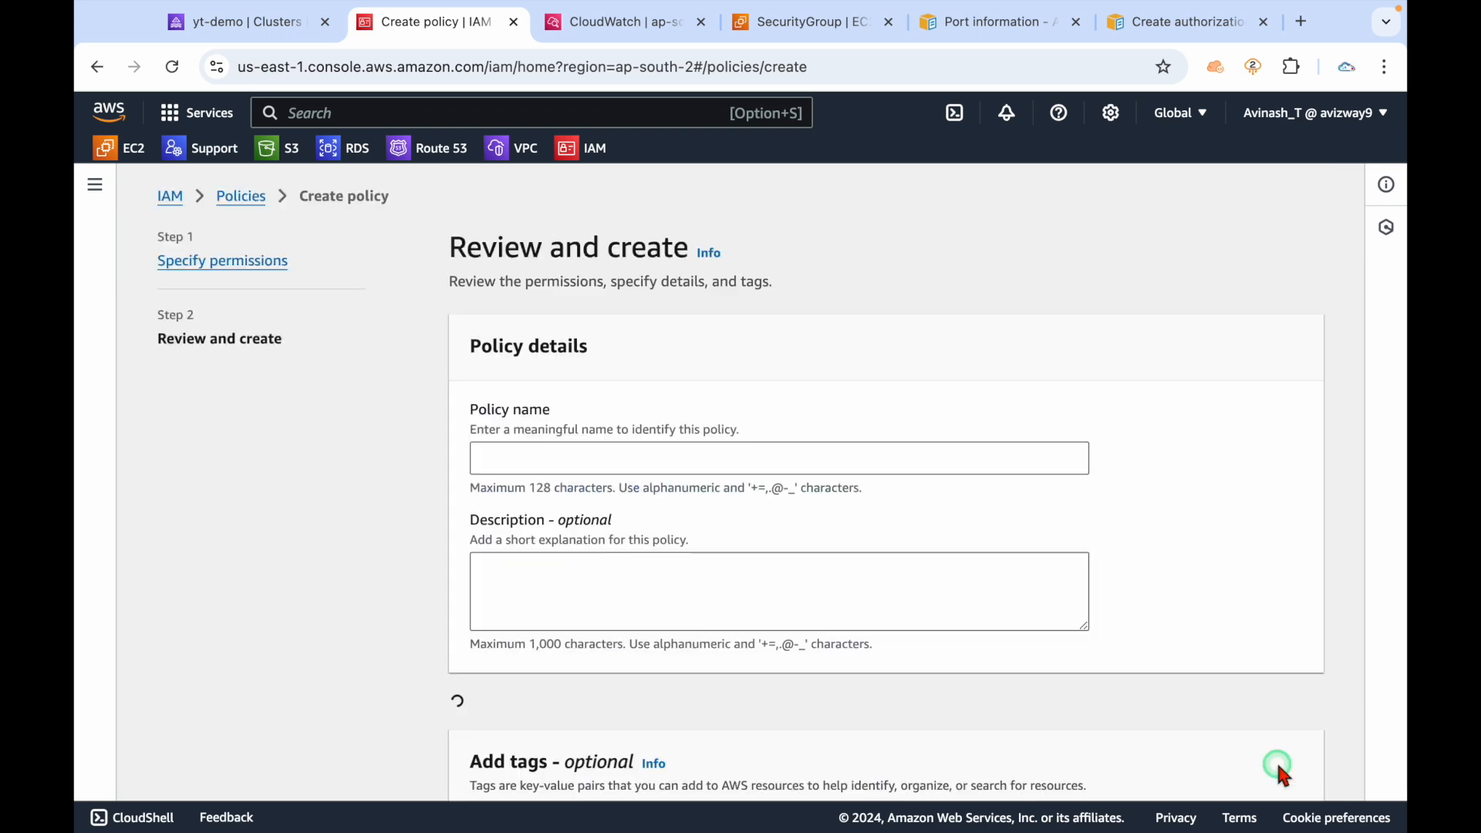
pyautogui.scroll(-4, 856, 513)
pyautogui.scroll(3, 698, 424)
pyautogui.click(627, 460)
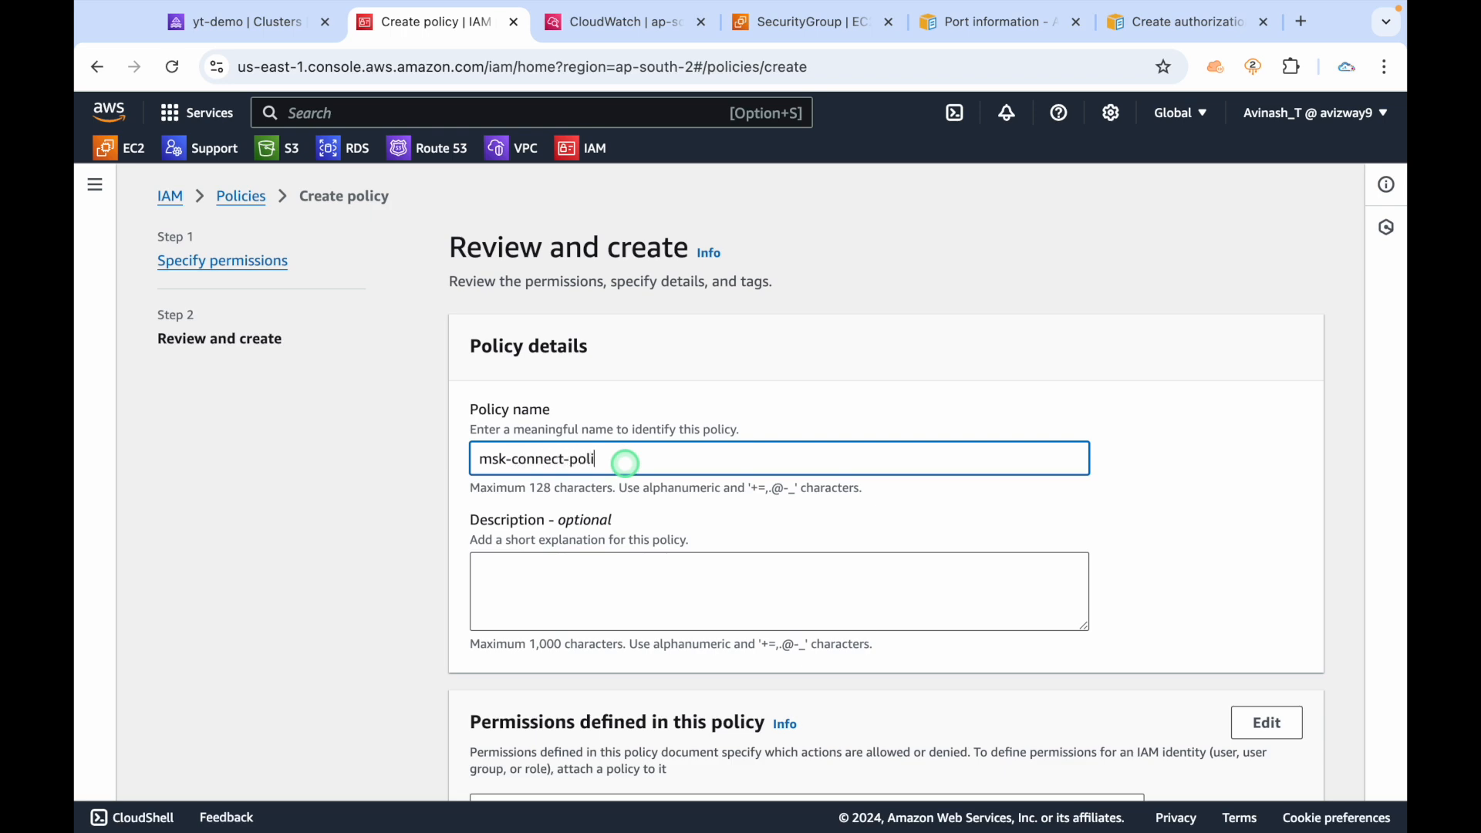
pyautogui.hotkey('ctrl', 'a')
pyautogui.press('super+c')
pyautogui.scroll(-6, 1084, 529)
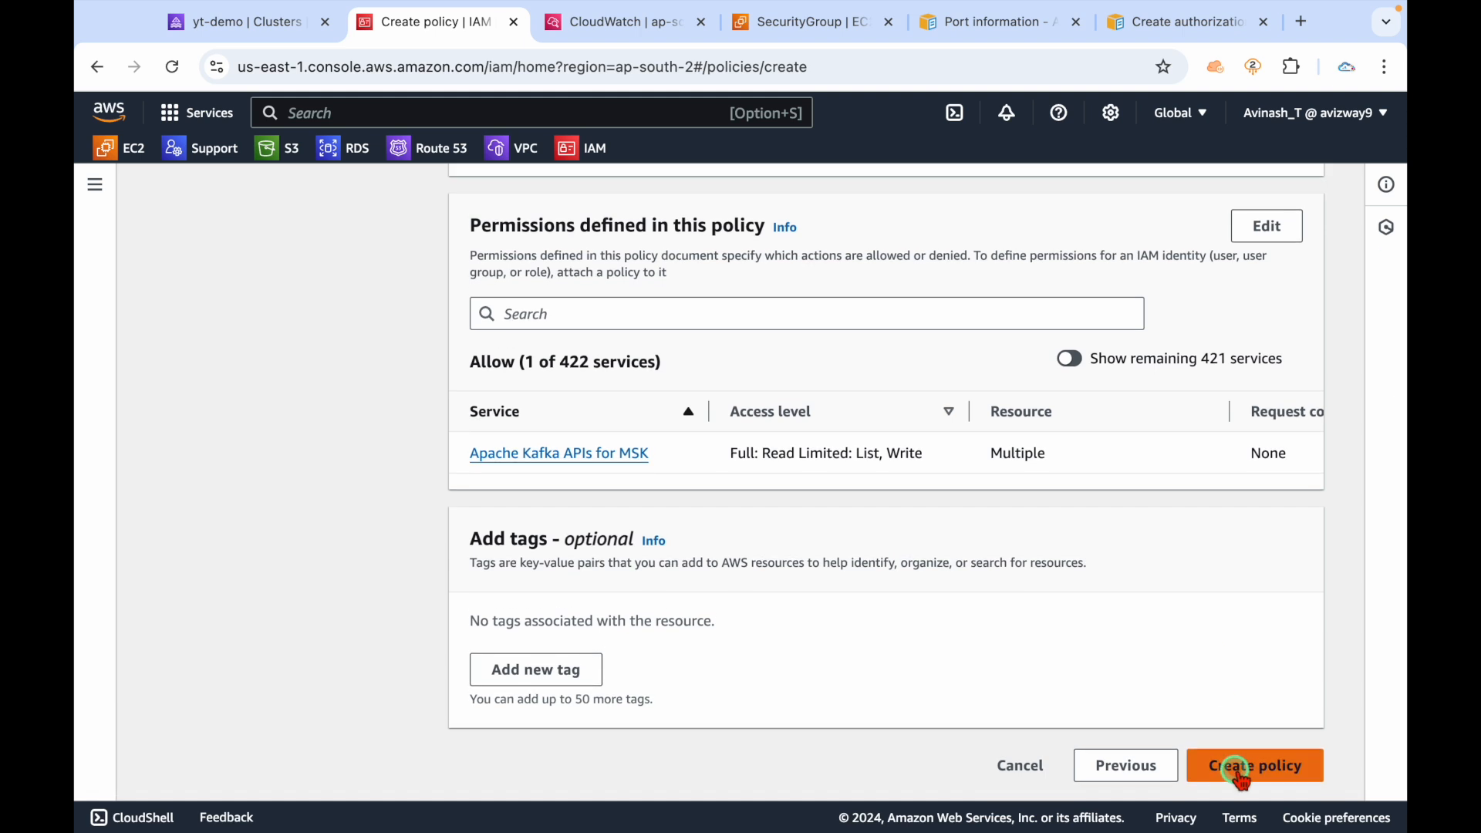
pyautogui.click(1258, 767)
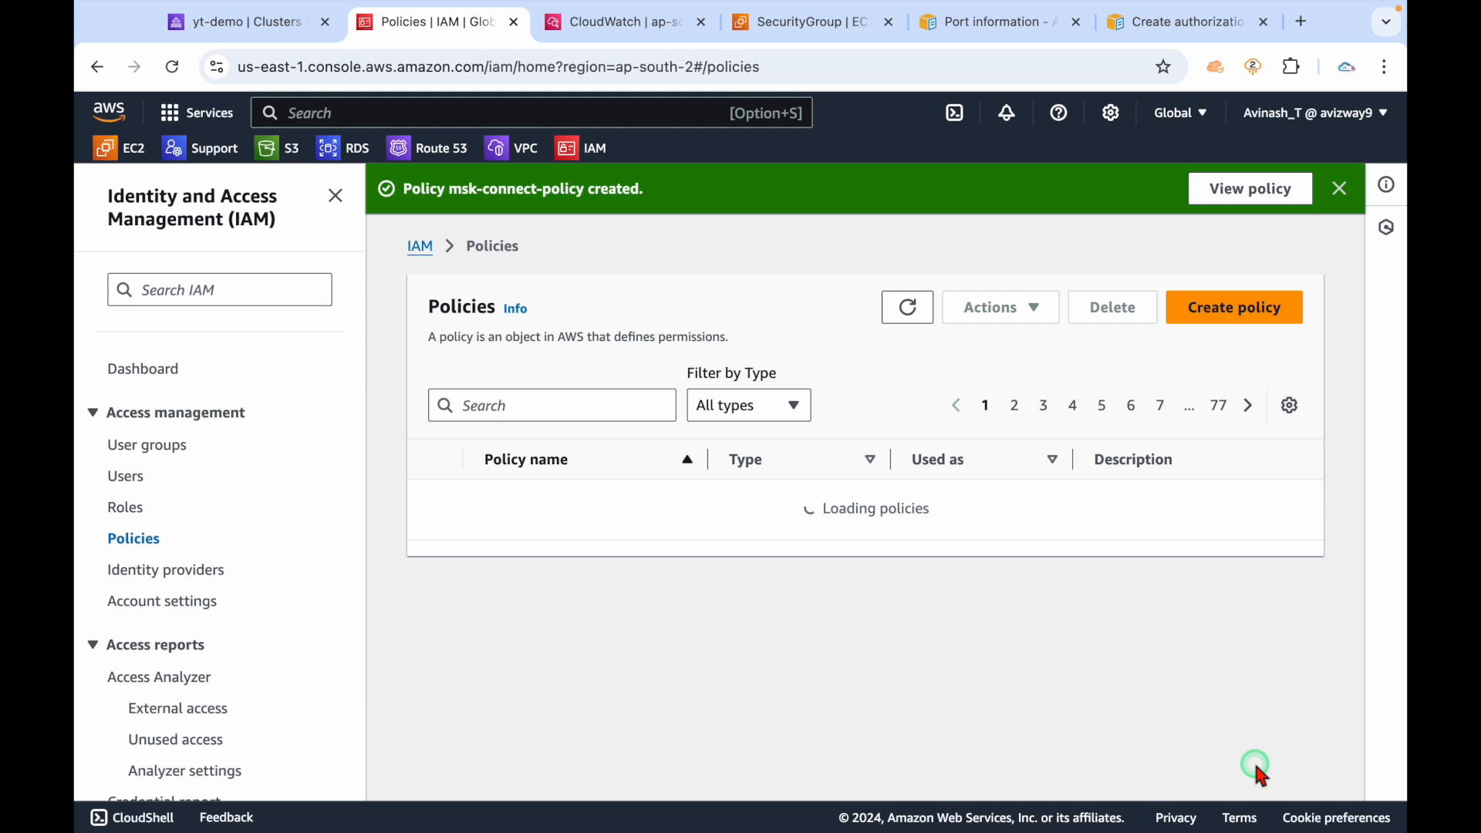
pyautogui.click(1215, 189)
pyautogui.scroll(-2, 633, 567)
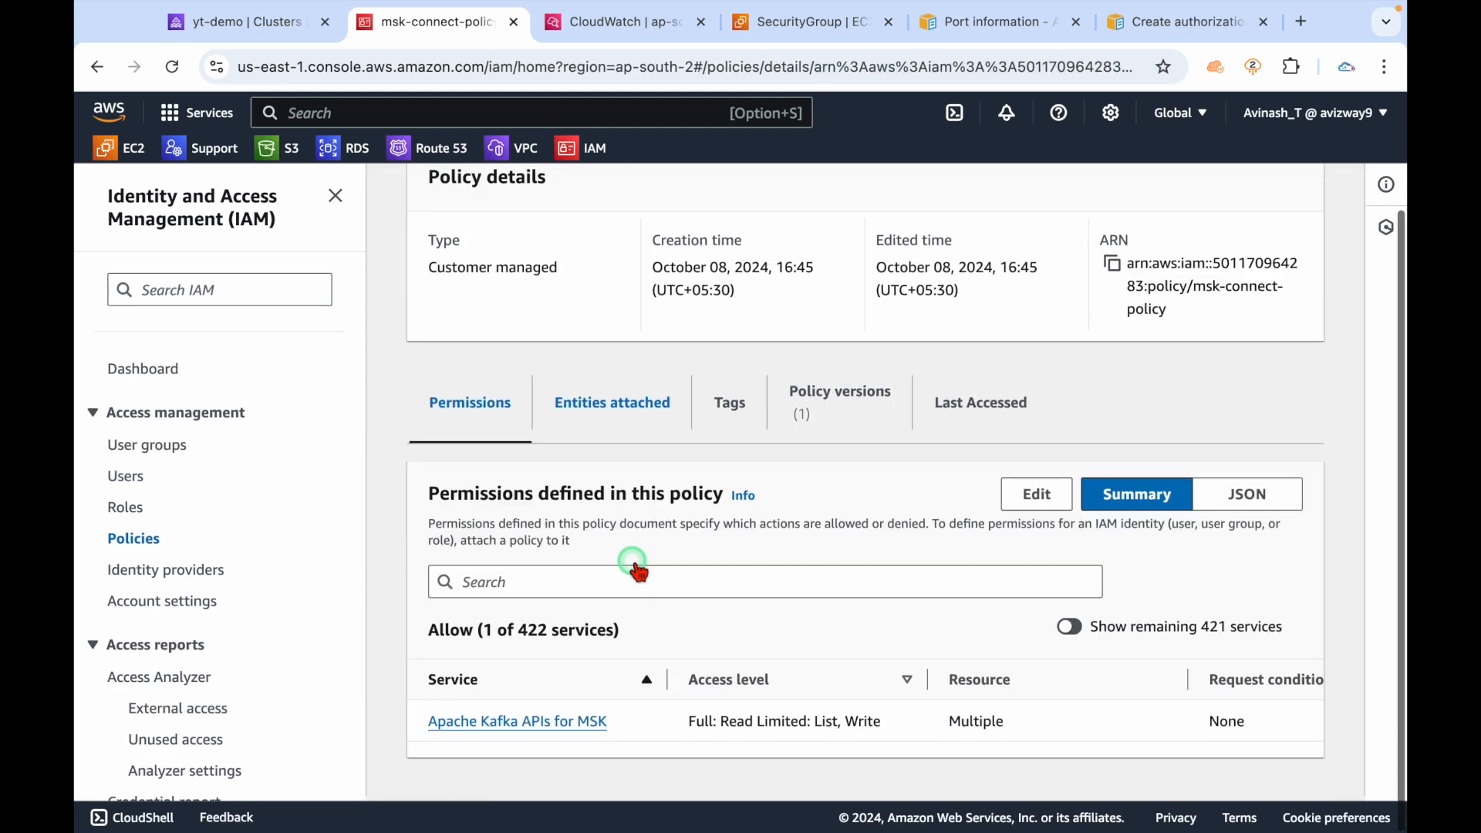
# Start a new IAM role with EC2 as the trusted service.
pyautogui.keyDown('super'); pyautogui.click(132, 507); pyautogui.keyUp('super')
pyautogui.click(530, 23)
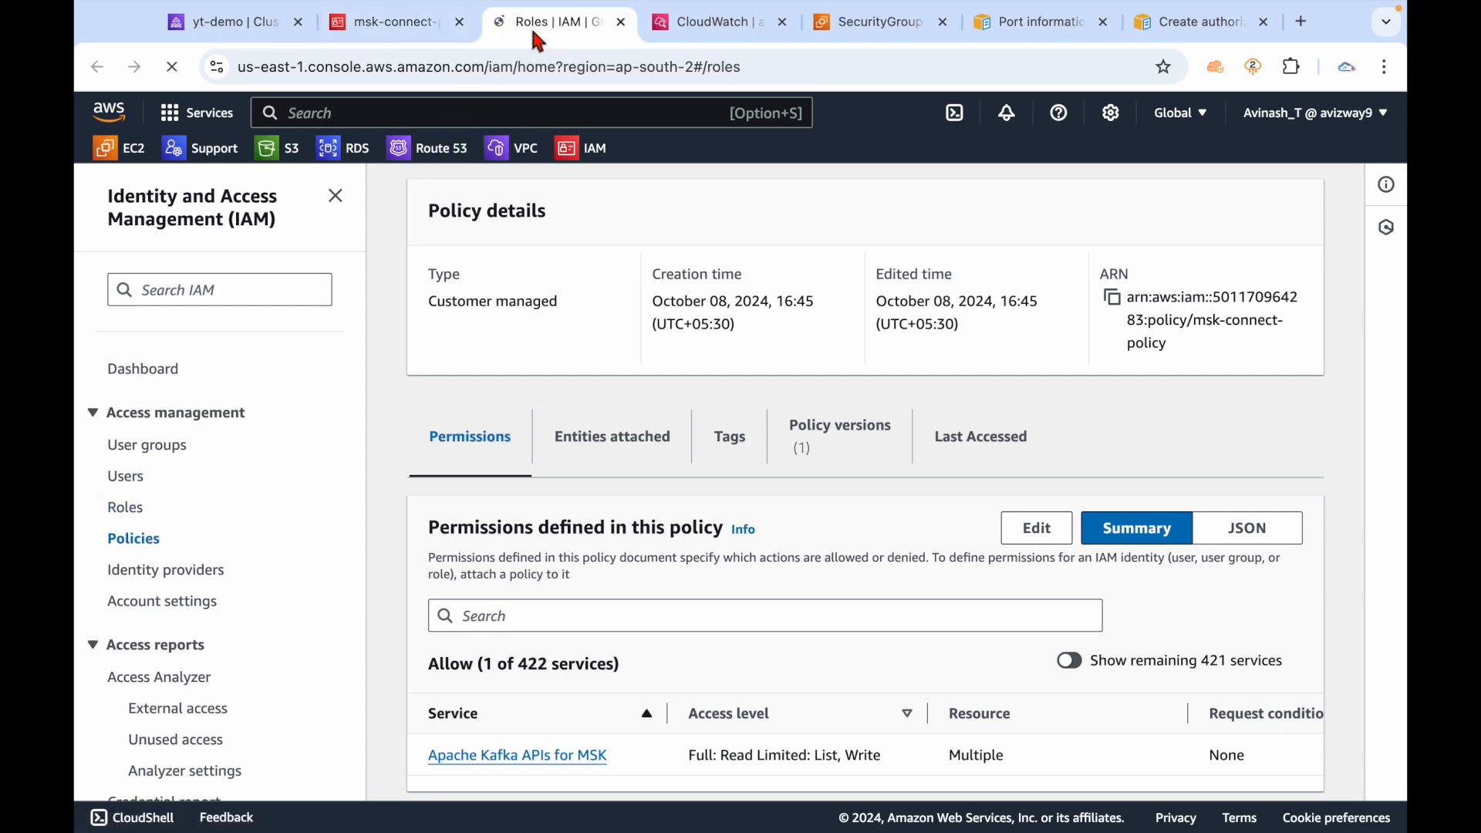
pyautogui.click(1238, 259)
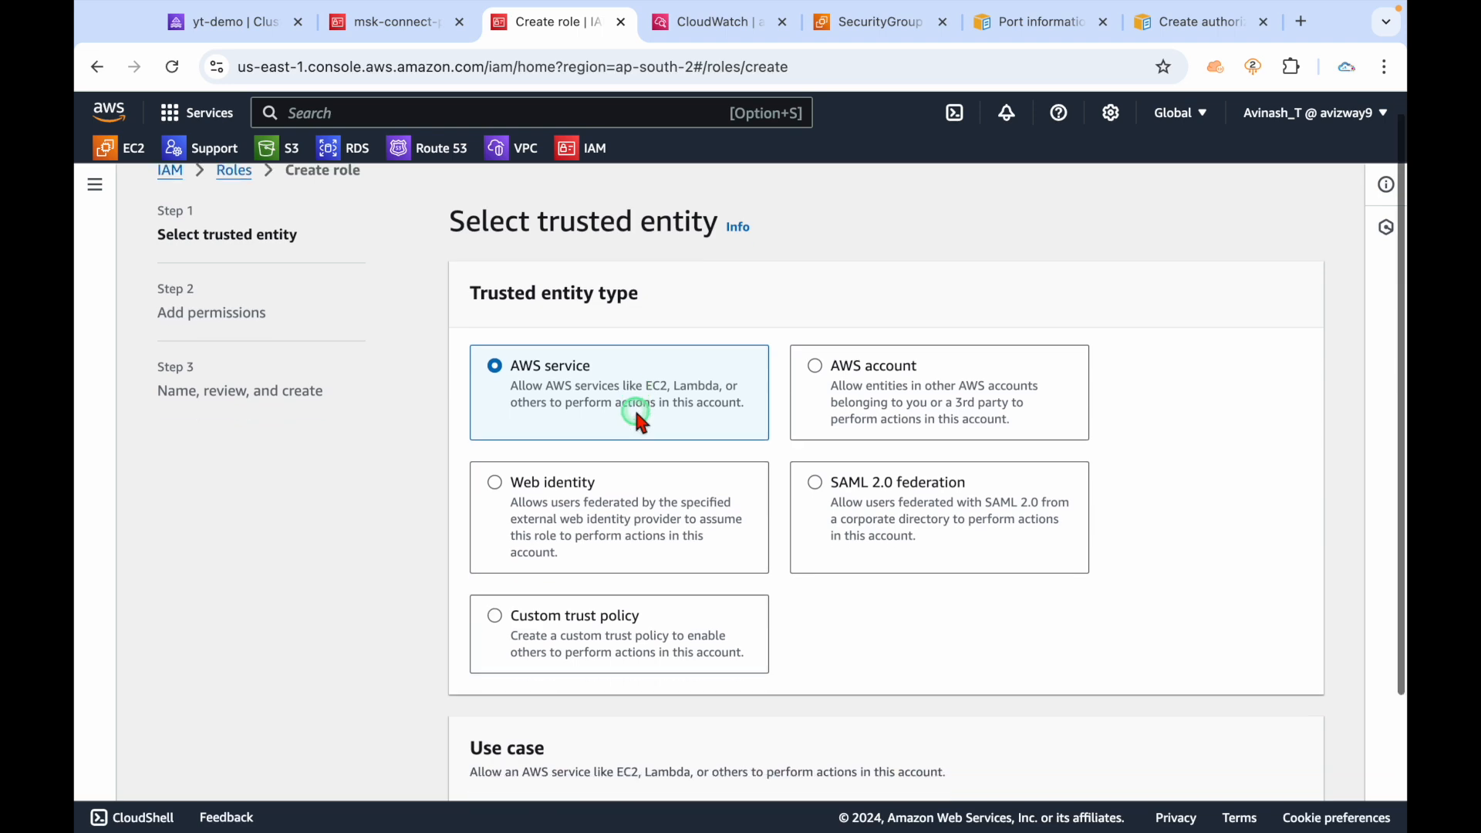
pyautogui.scroll(-3, 633, 408)
pyautogui.click(569, 694)
pyautogui.write('ec2')
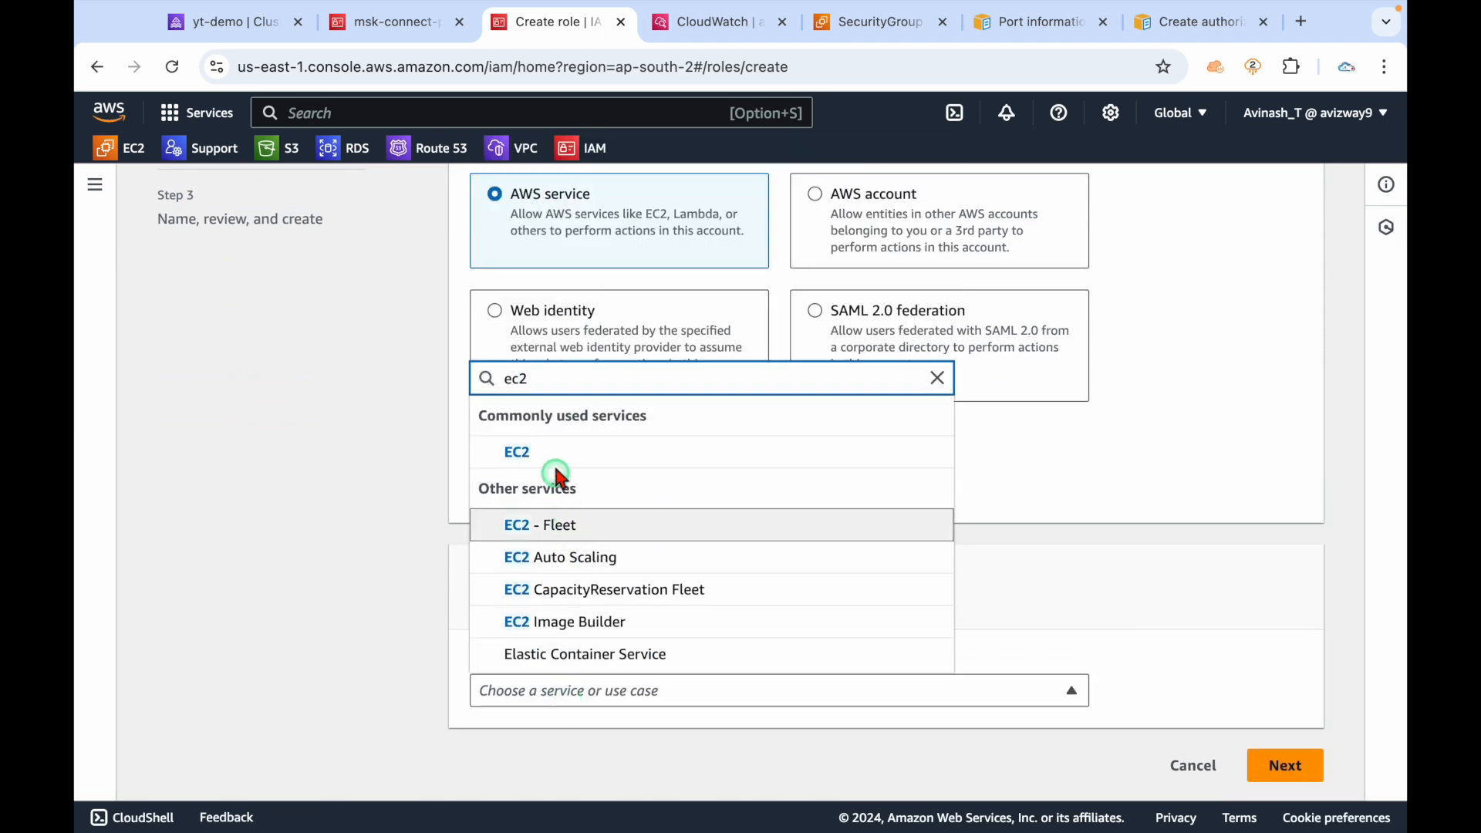
pyautogui.click(590, 456)
pyautogui.scroll(-5, 1038, 654)
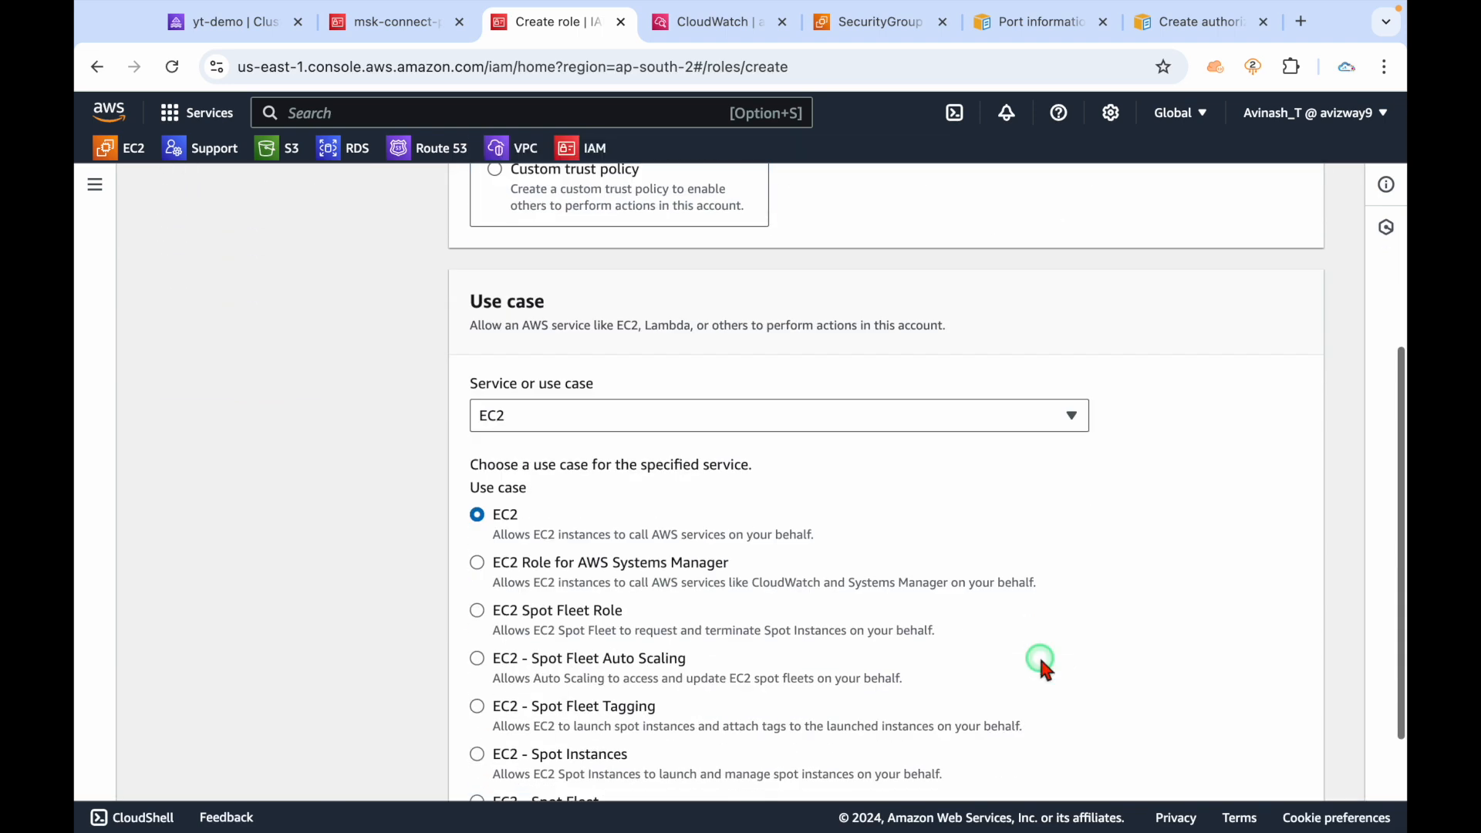
pyautogui.click(1280, 765)
# Attach msk-connect-policy to the new role.
pyautogui.click(568, 424)
pyautogui.press('super+v')
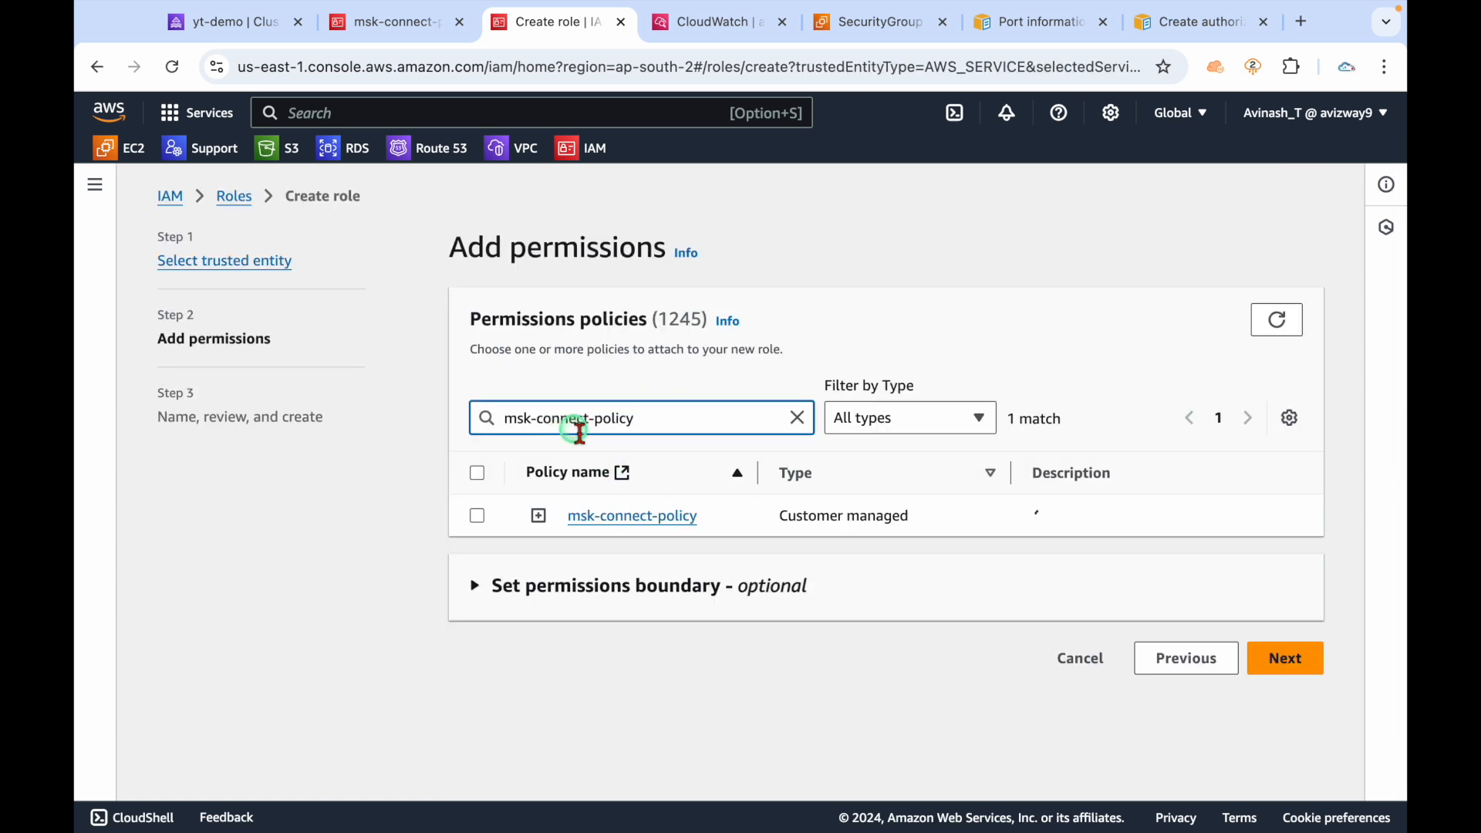
pyautogui.click(476, 515)
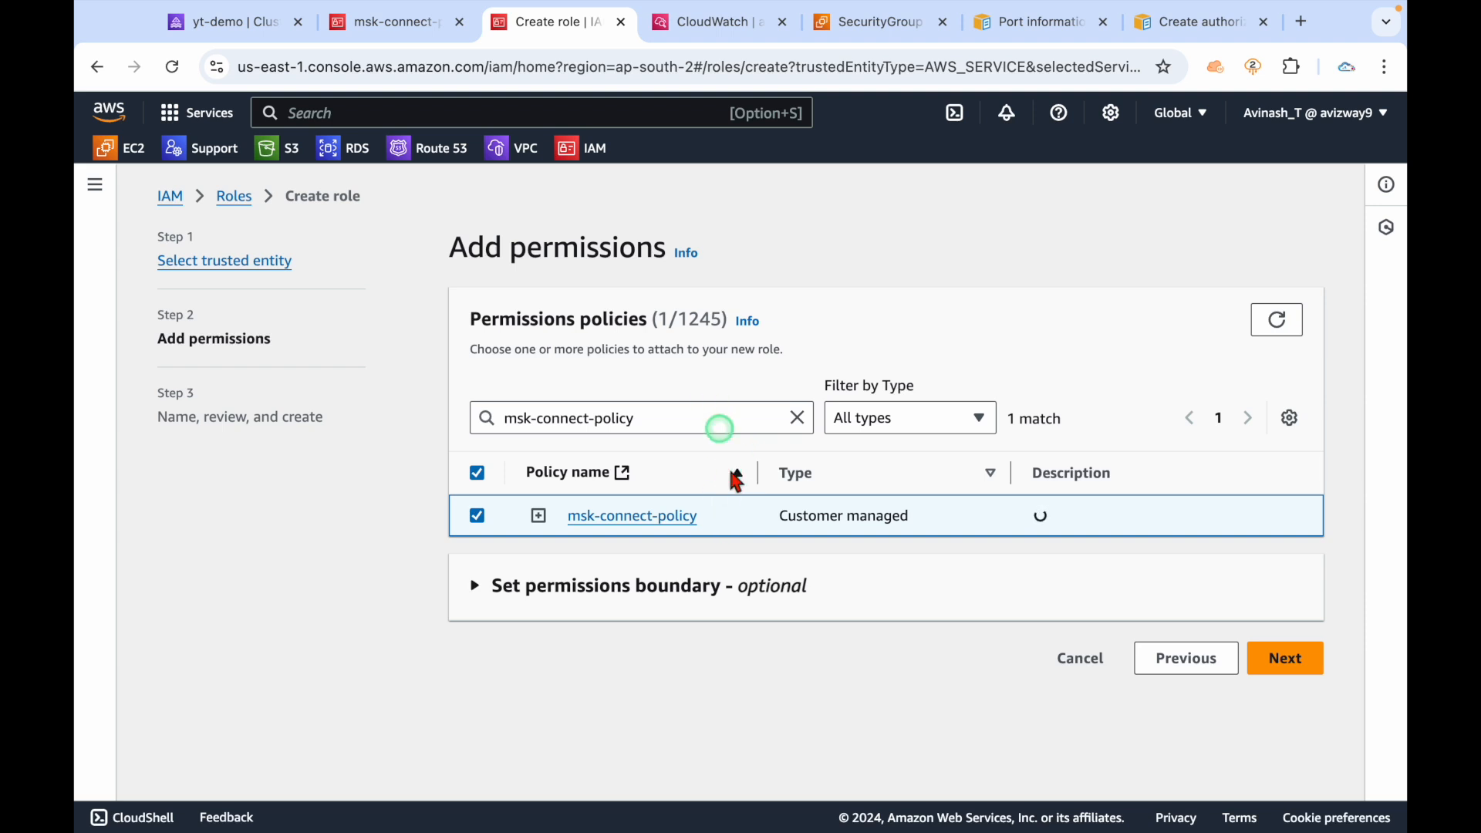
pyautogui.click(1287, 660)
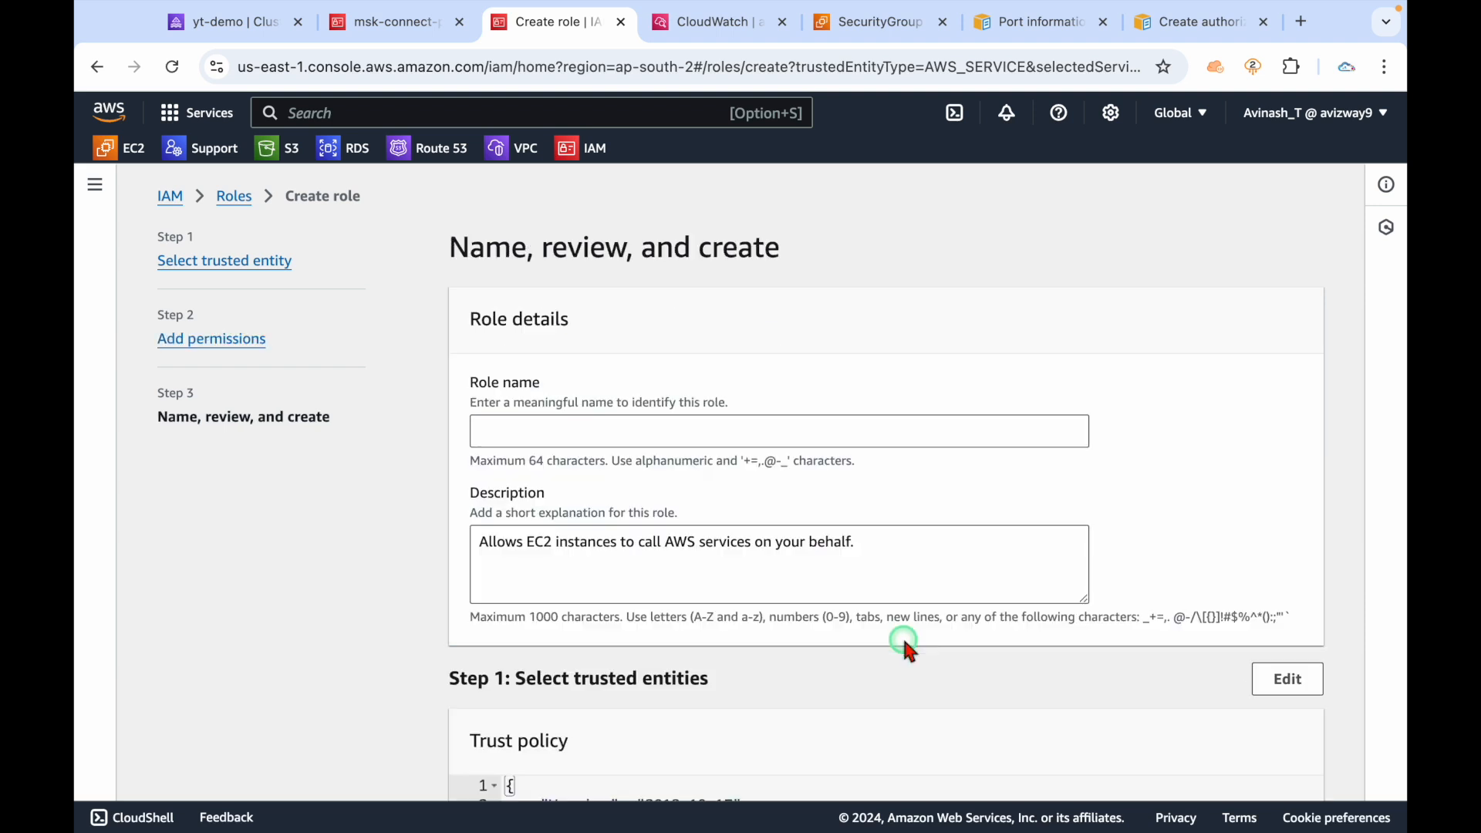
# Name the role msk-connect, create it, and view its details.
pyautogui.click(757, 434)
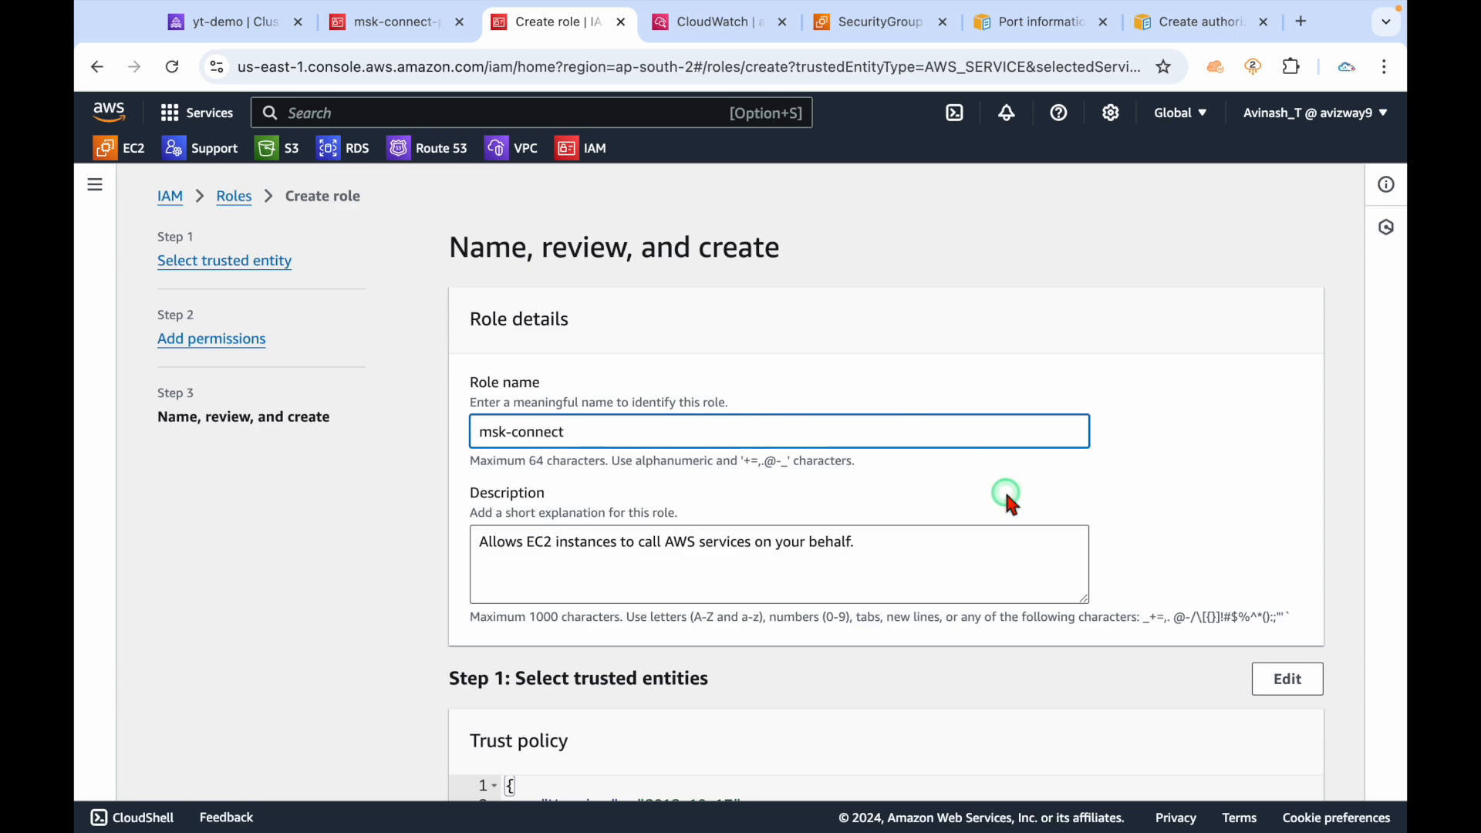
pyautogui.scroll(-10, 1003, 494)
pyautogui.click(1257, 778)
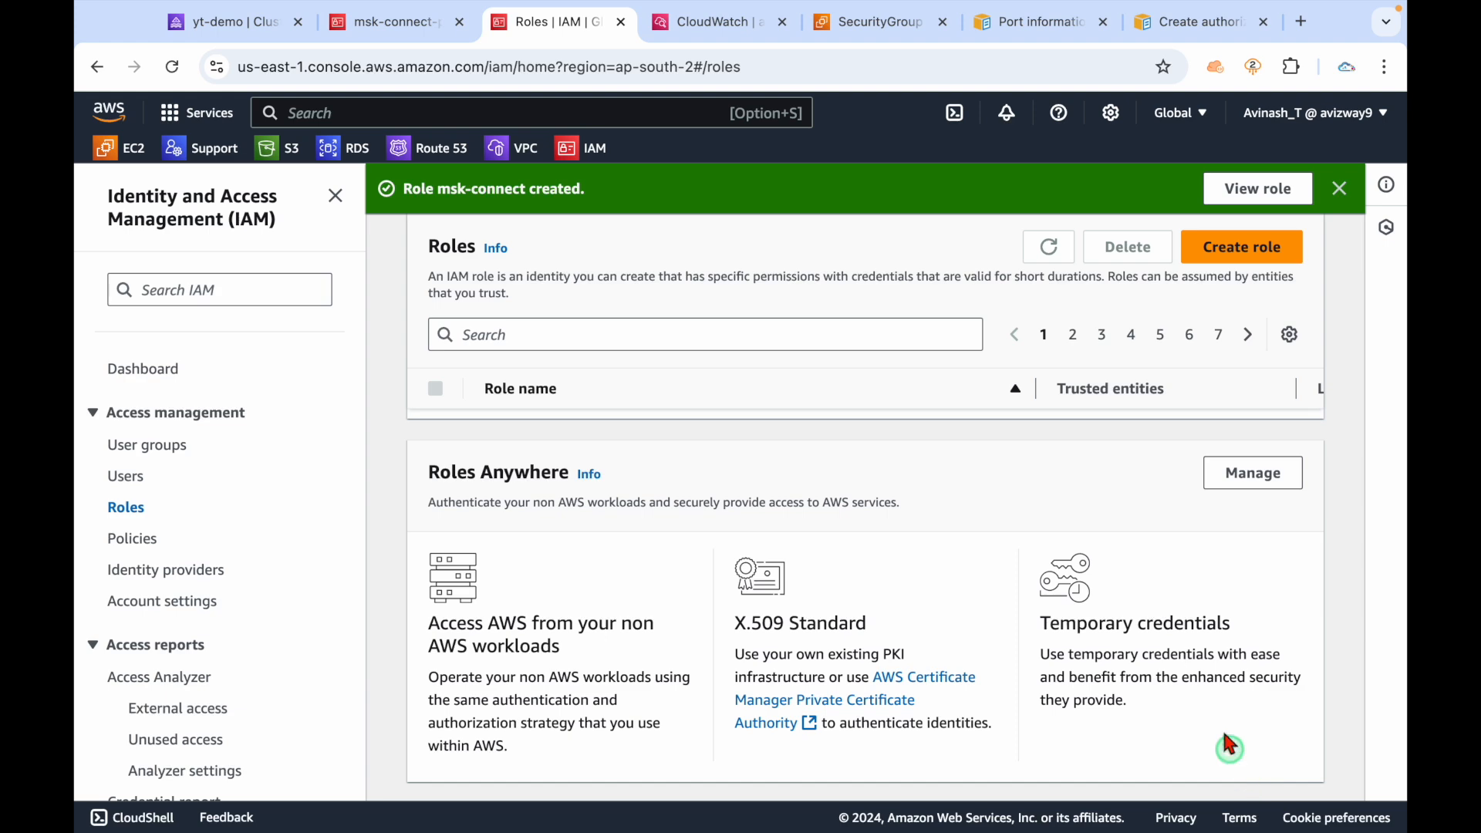
pyautogui.click(1258, 188)
pyautogui.click(401, 22)
pyautogui.click(460, 22)
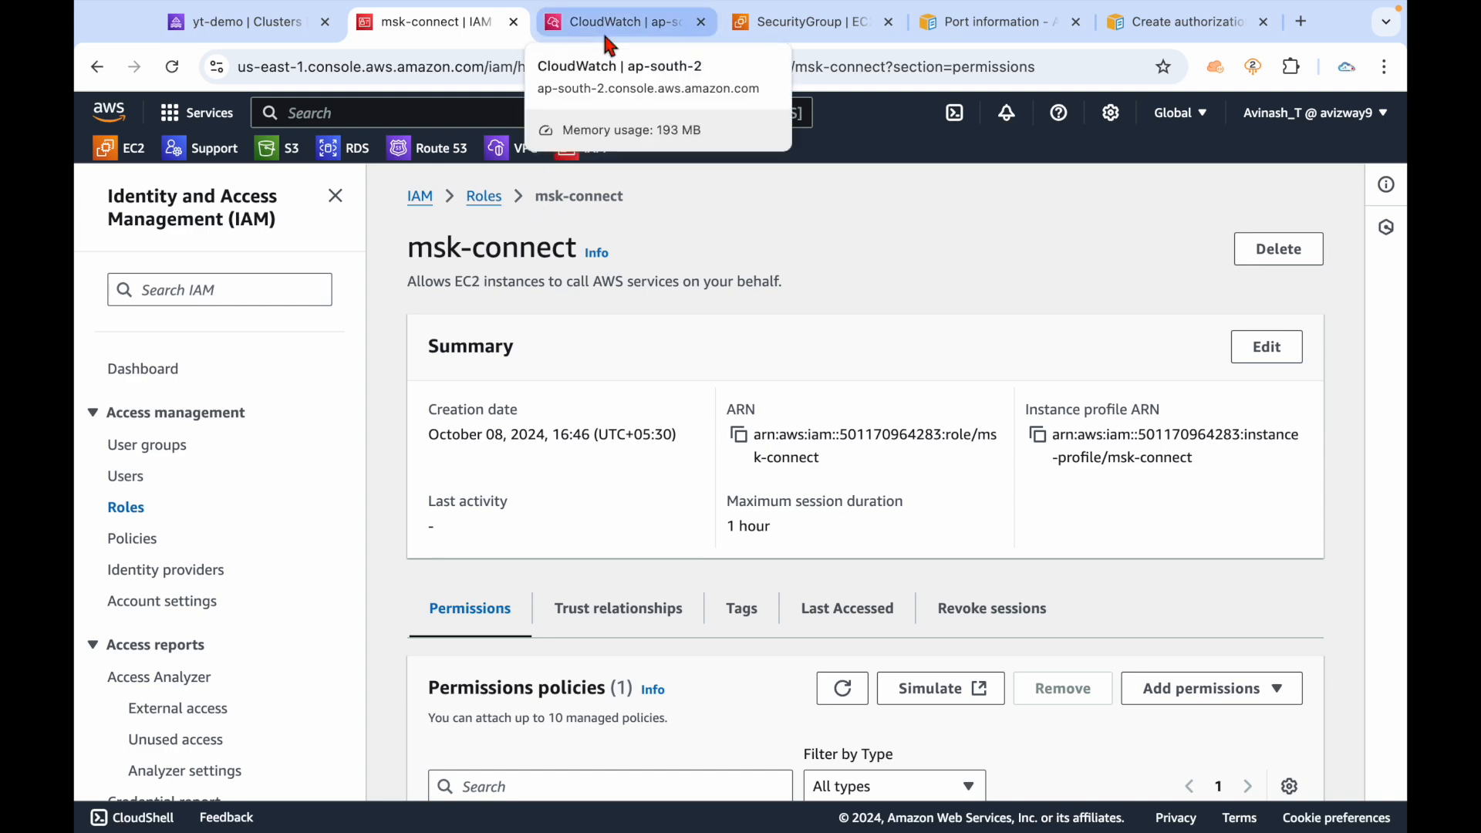
# Open the EC2 console's Instances page in a new tab.
pyautogui.keyDown('super'); pyautogui.click(120, 147); pyautogui.keyUp('super')
pyautogui.click(532, 23)
pyautogui.click(469, 357)
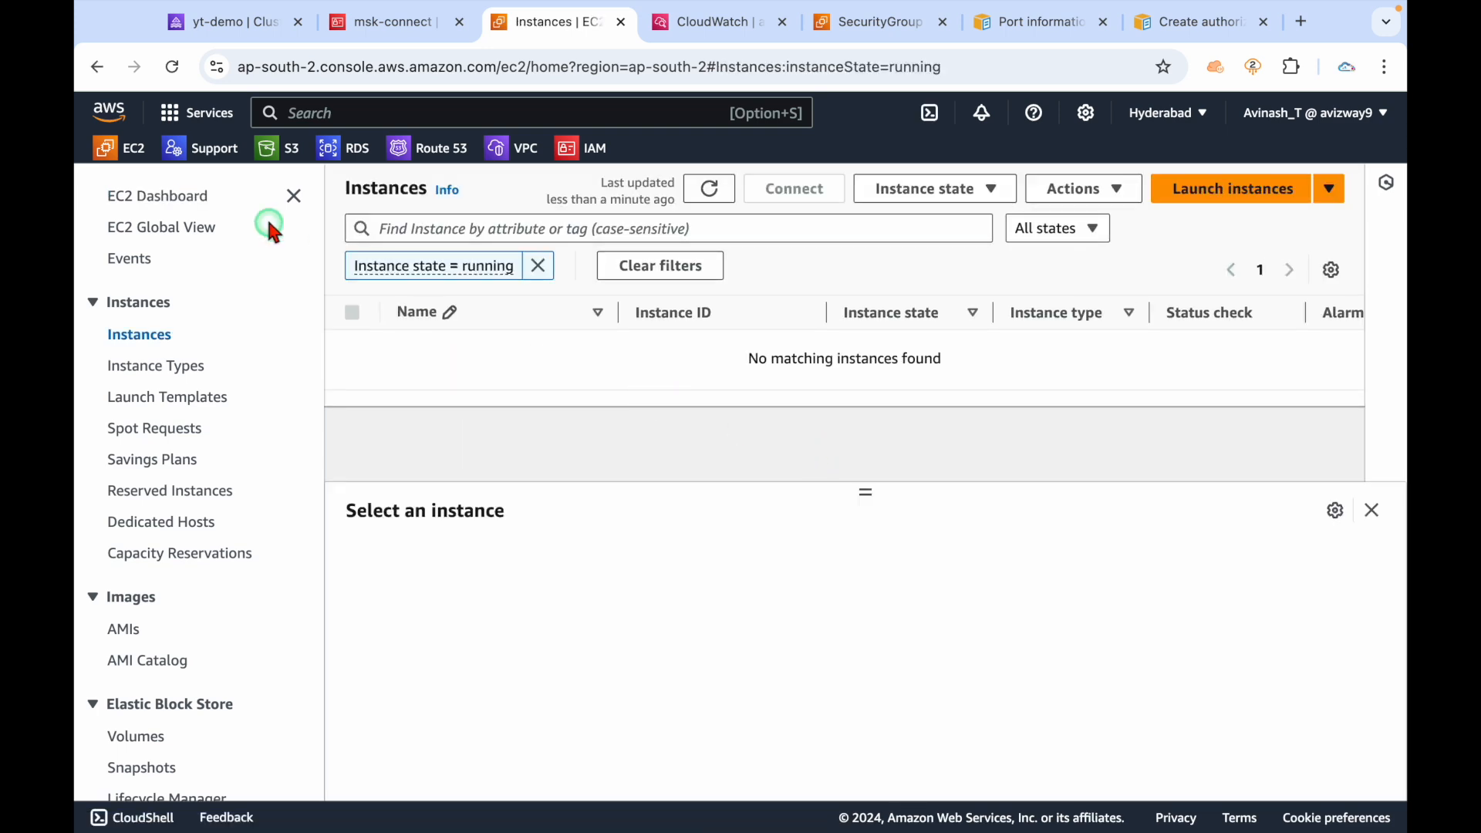
# Start launching a new instance named test-msk-instance.
pyautogui.click(295, 196)
pyautogui.click(1215, 199)
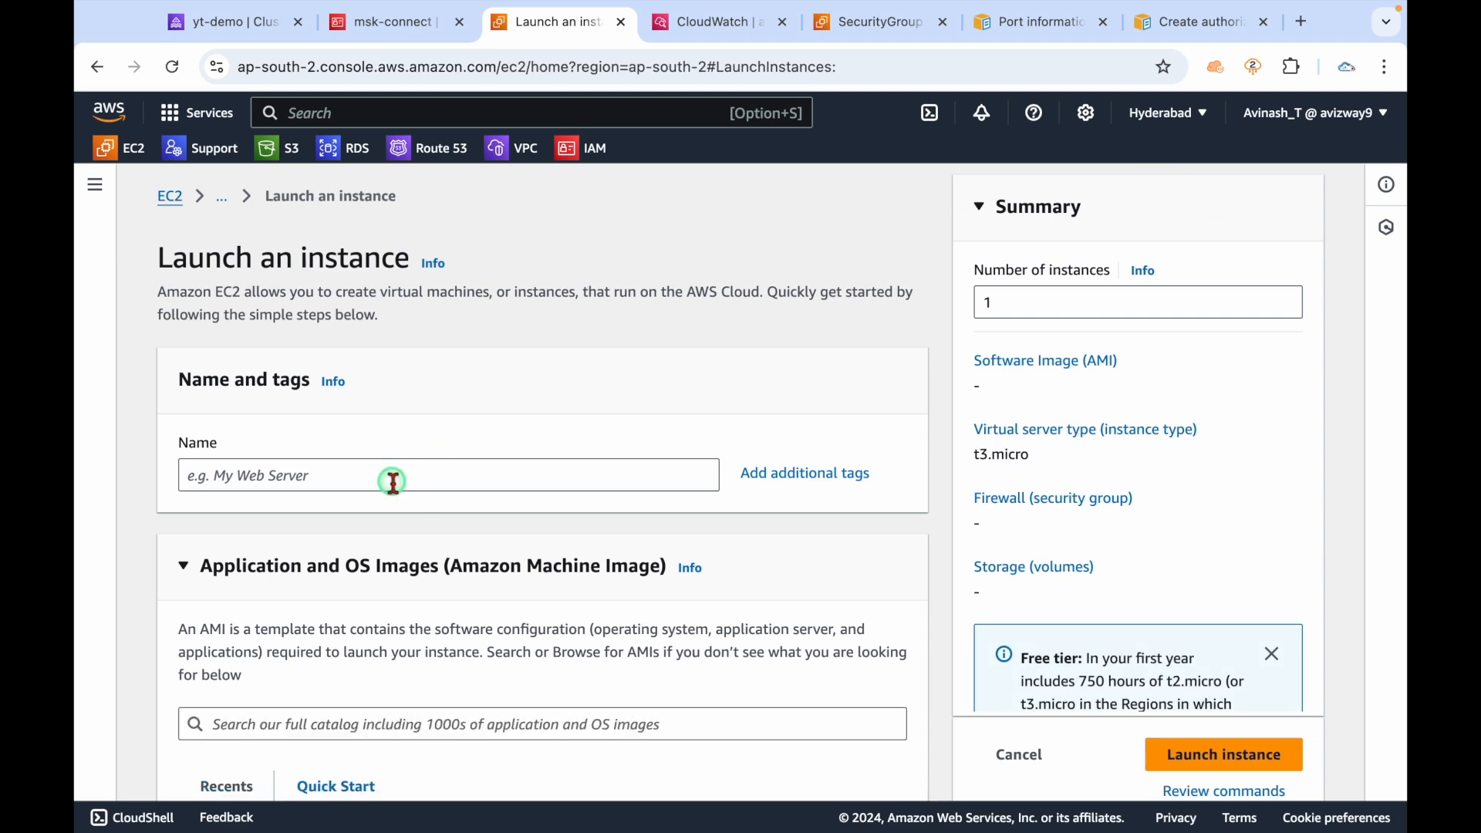
pyautogui.click(393, 482)
pyautogui.write('test-msk-')
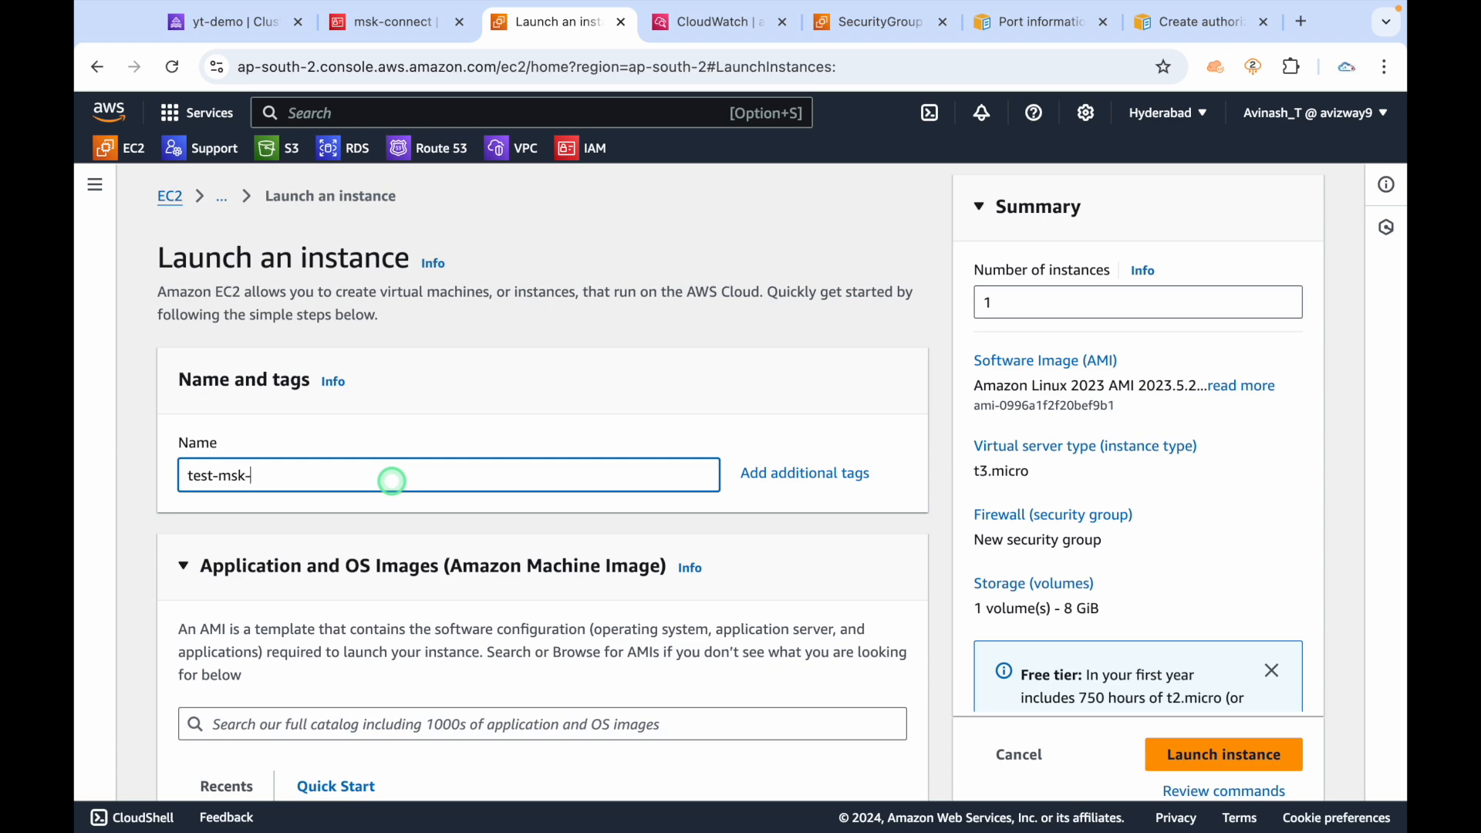
pyautogui.write('instance')
# Keep Amazon Linux 2023 and t3.micro, and check the existing key pairs list.
pyautogui.scroll(-9, 478, 543)
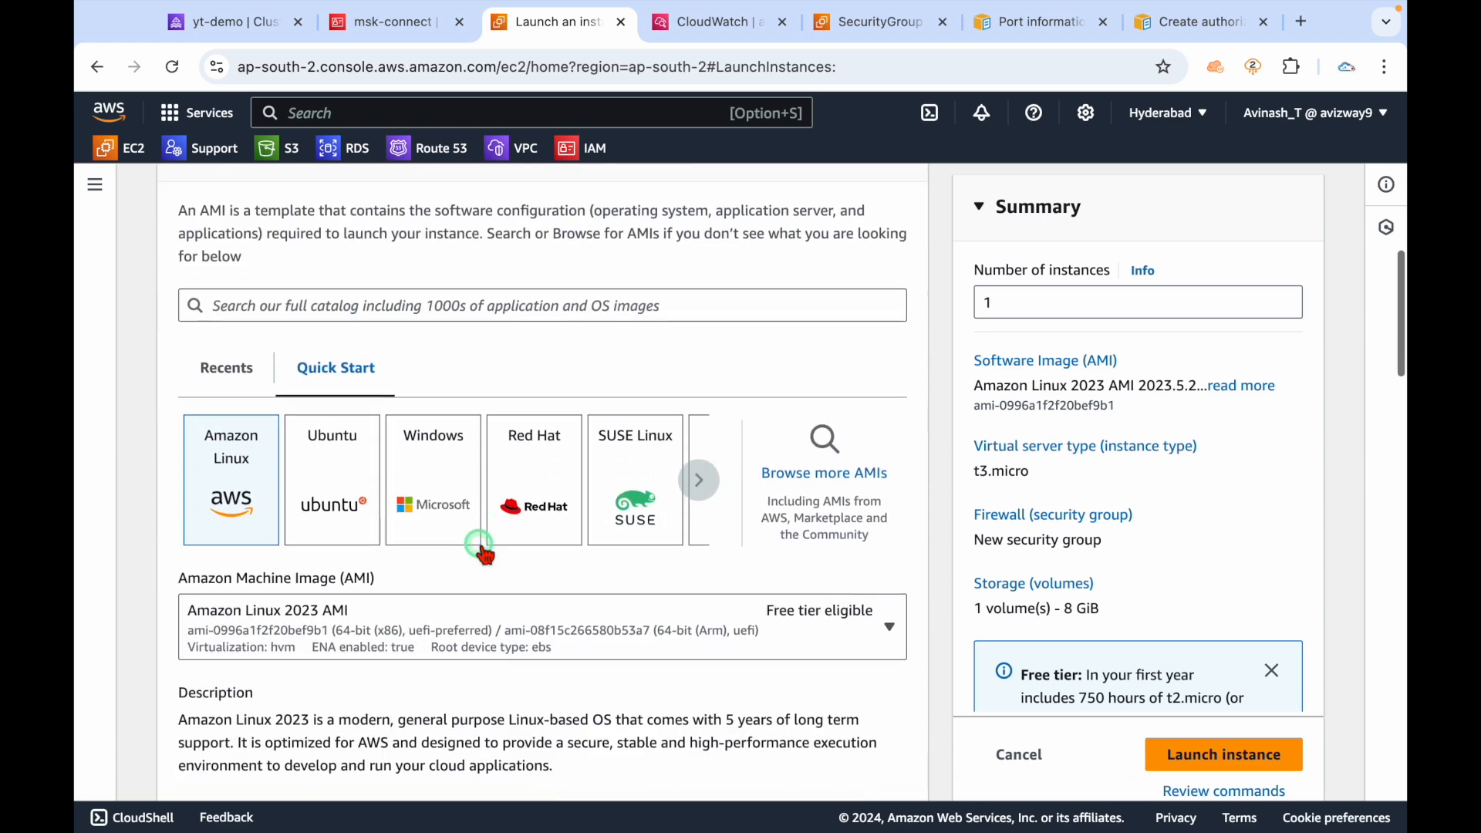
pyautogui.scroll(-7, 423, 494)
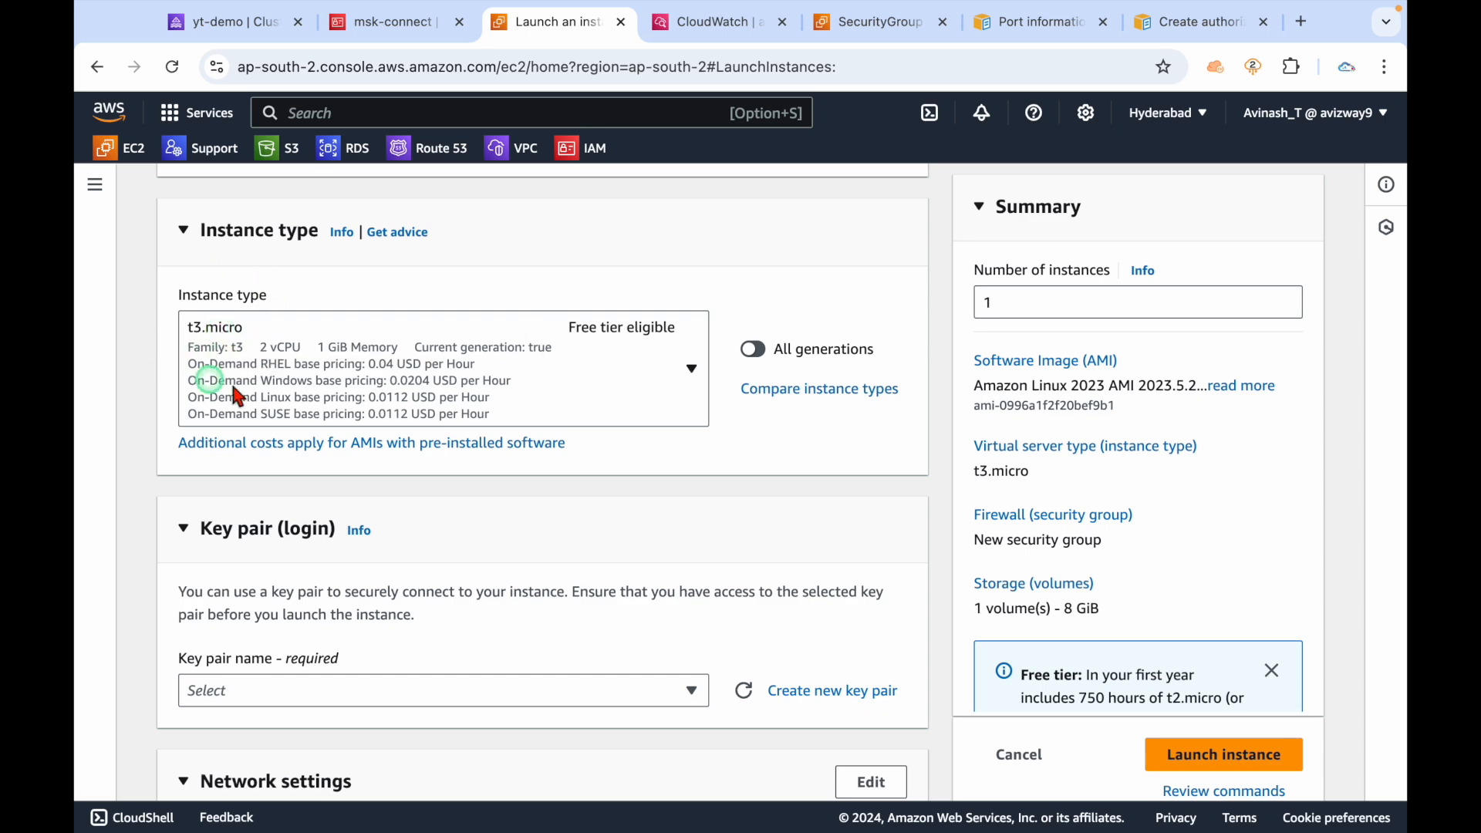
pyautogui.scroll(-4, 736, 472)
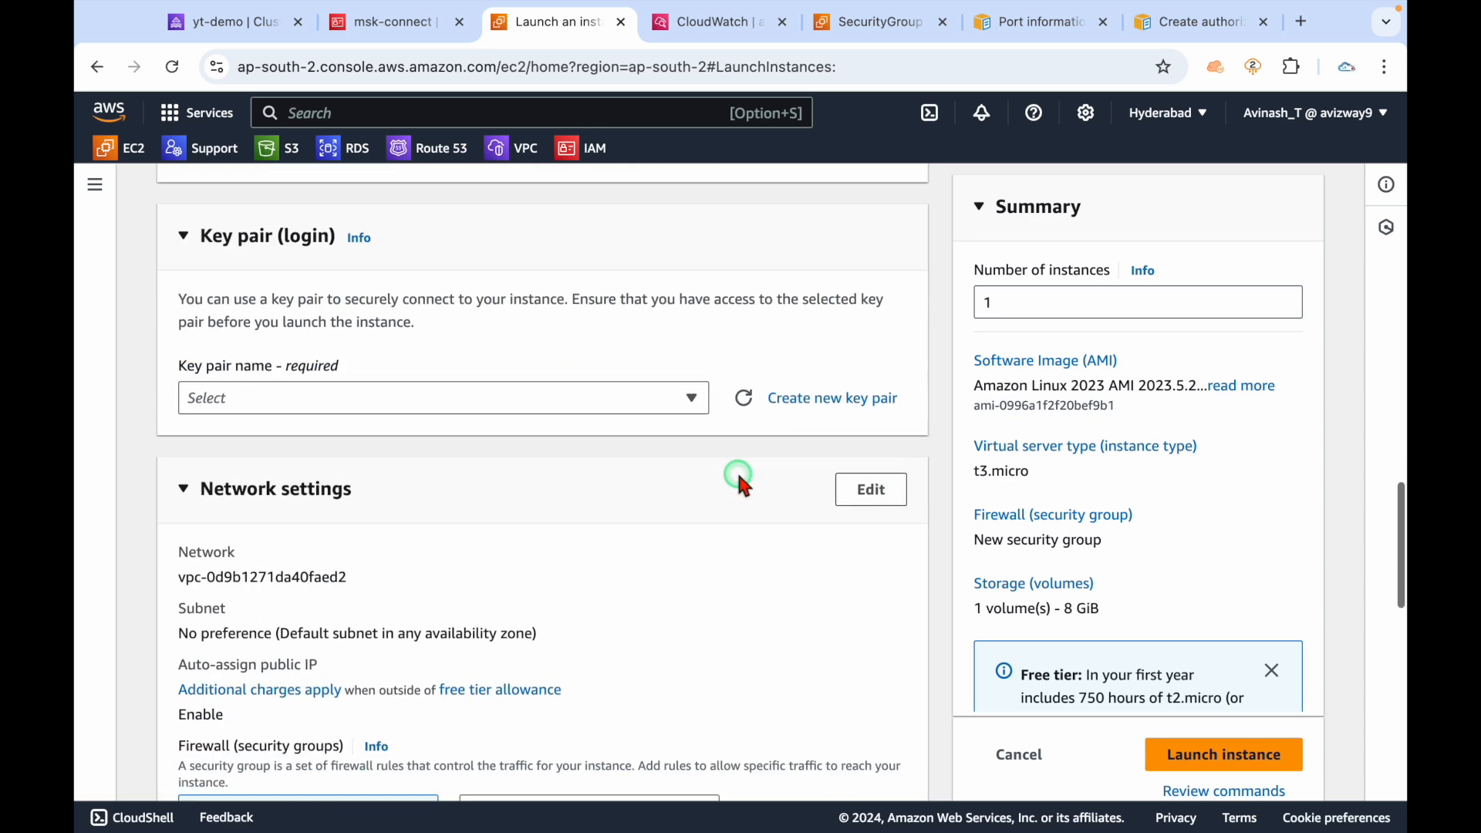
pyautogui.click(561, 401)
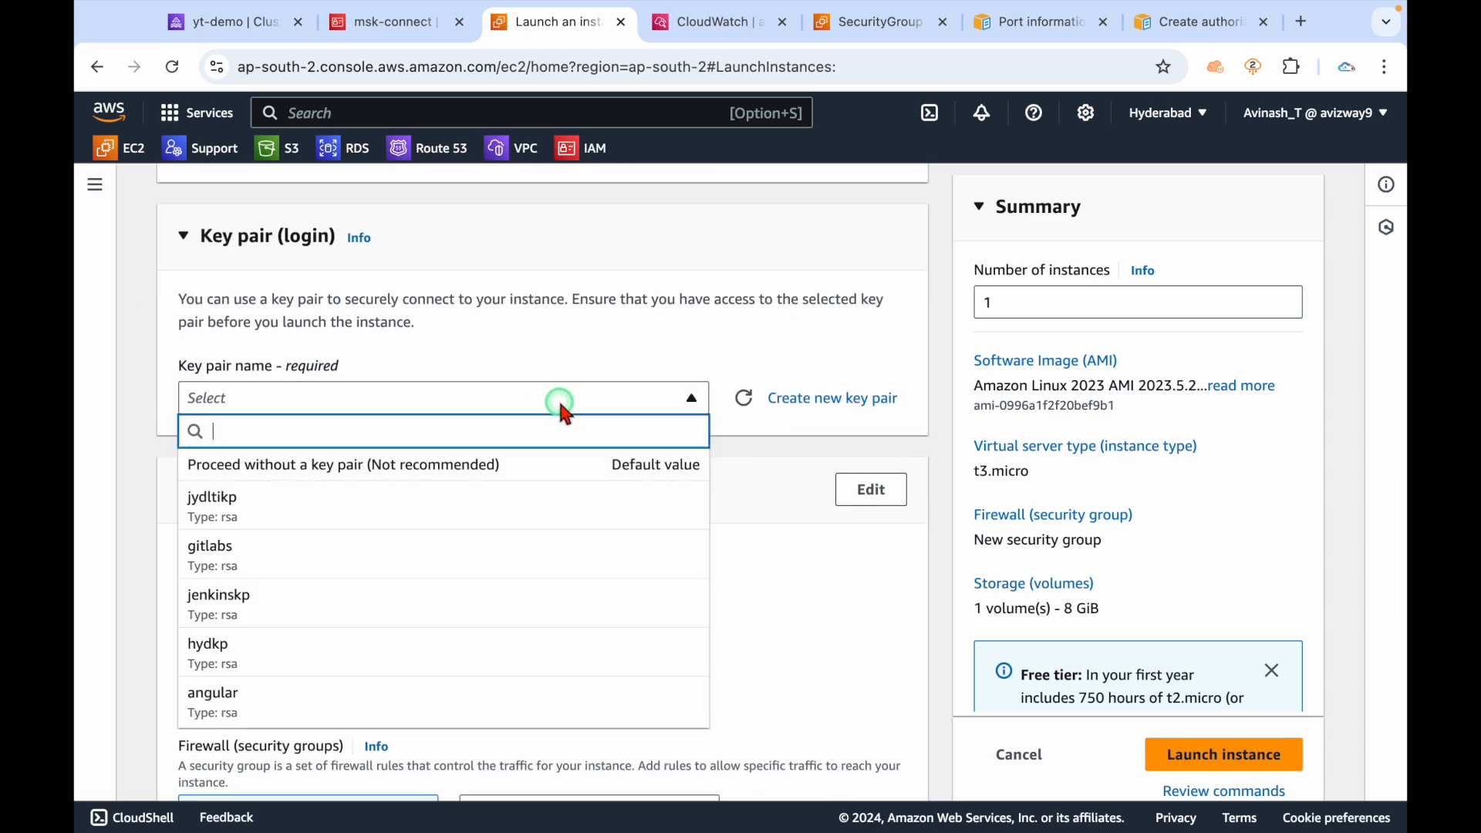
pyautogui.click(758, 461)
# Create RSA key pair mskkp with .pem download, then review network and storage settings.
pyautogui.click(819, 401)
pyautogui.click(626, 322)
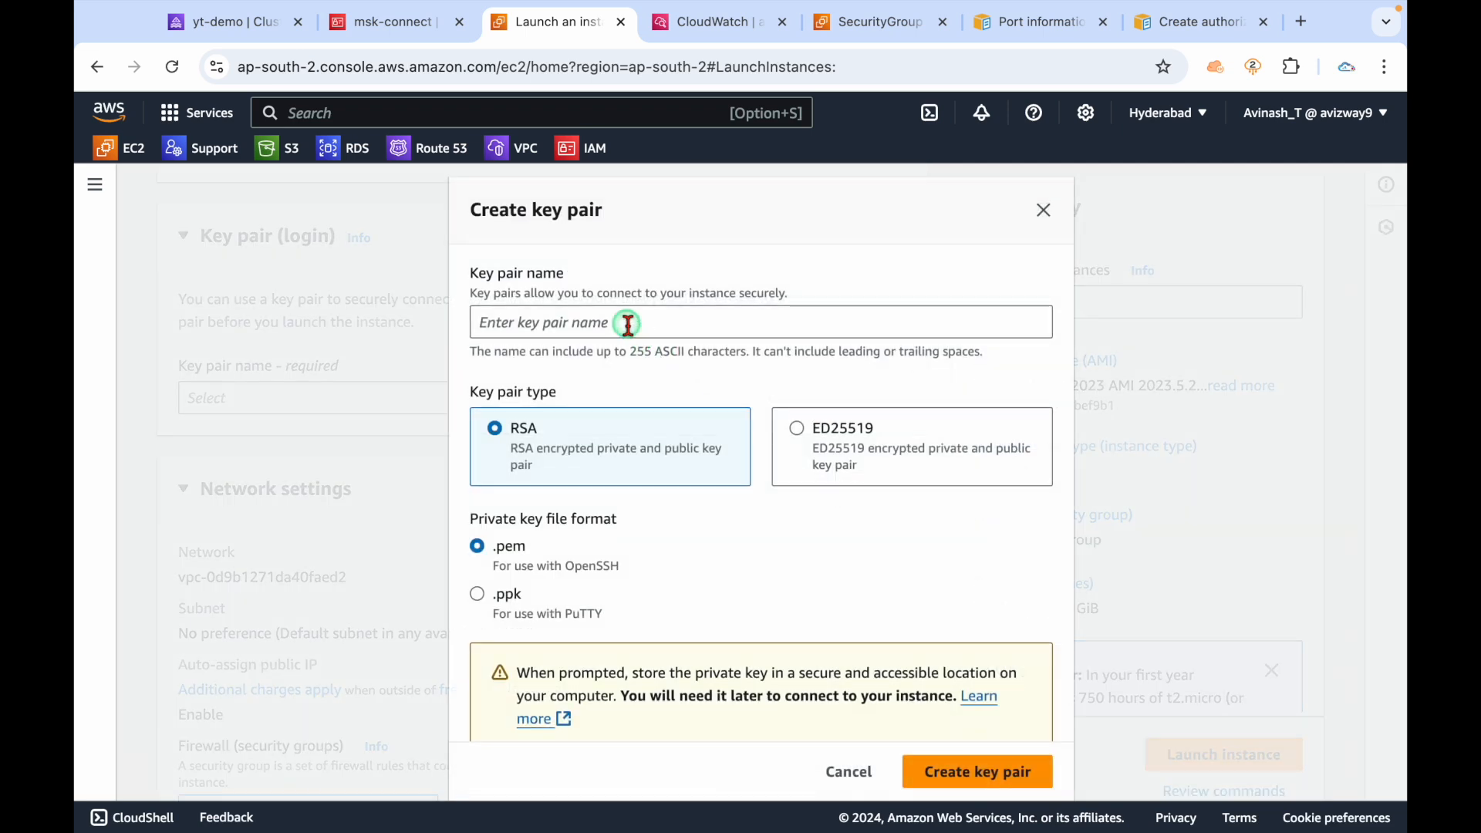
pyautogui.write('mskk')
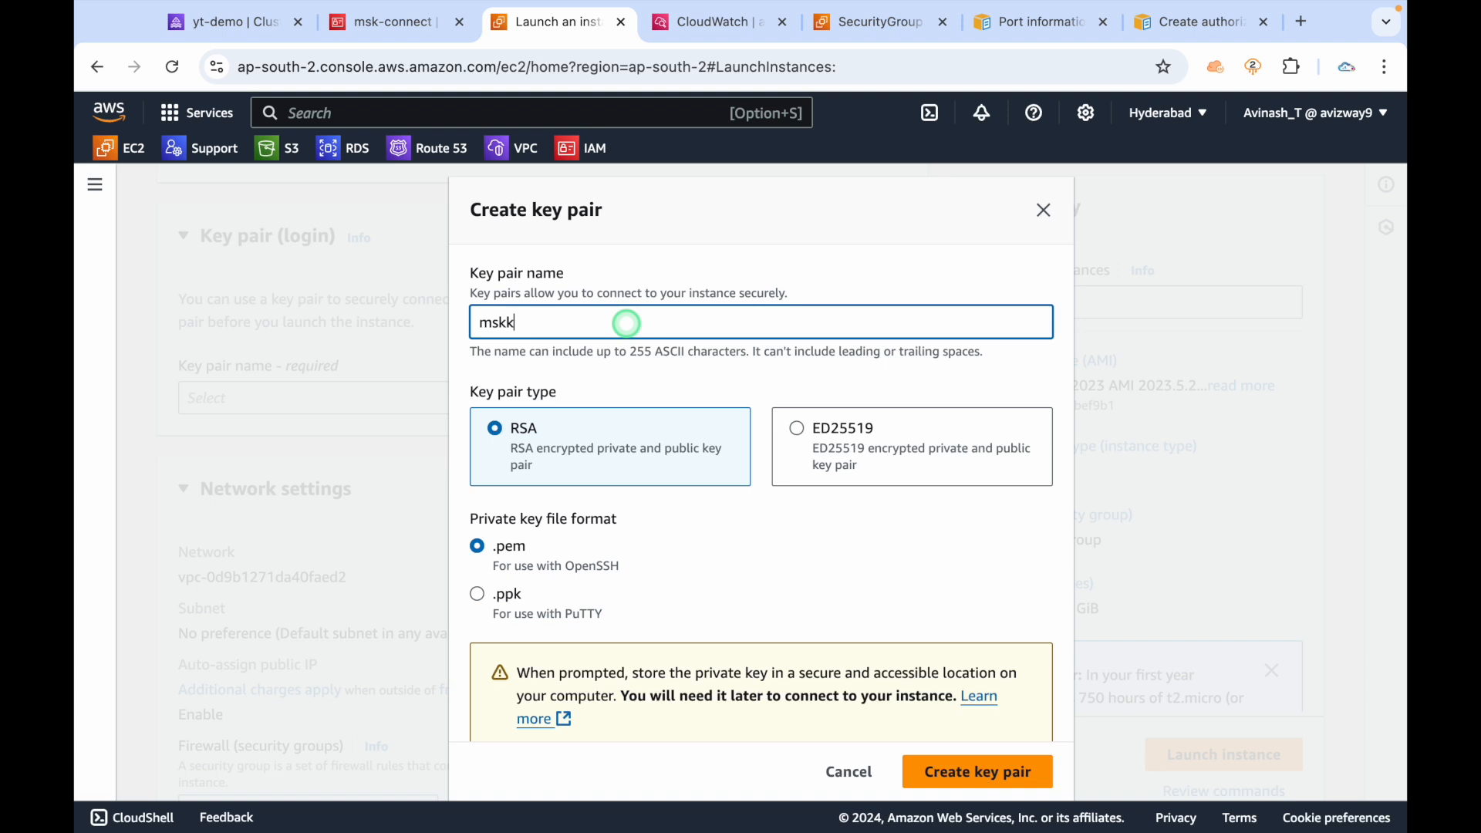
pyautogui.write('p')
pyautogui.click(948, 768)
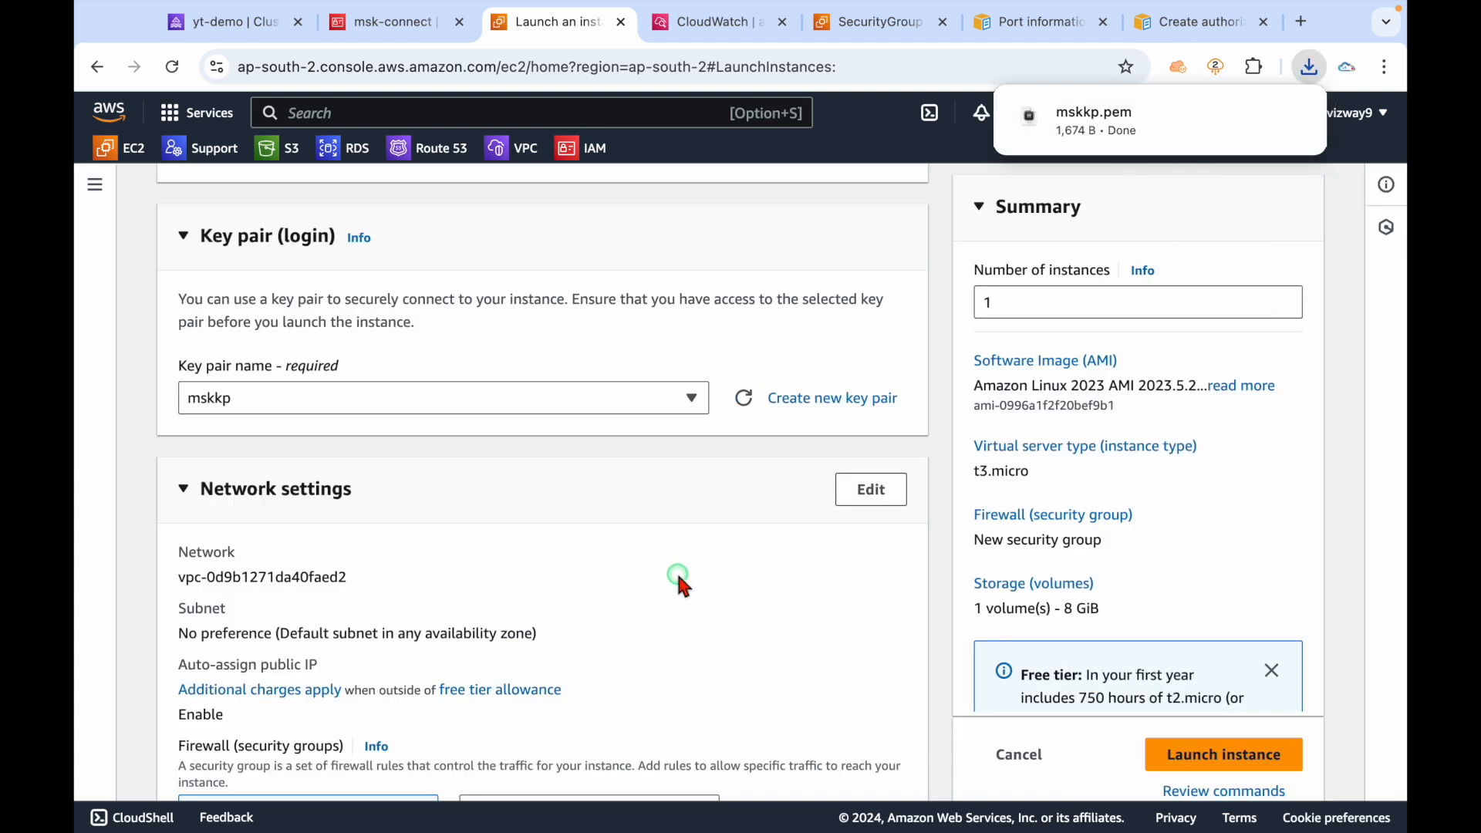
pyautogui.scroll(-2, 679, 578)
pyautogui.scroll(-2, 679, 577)
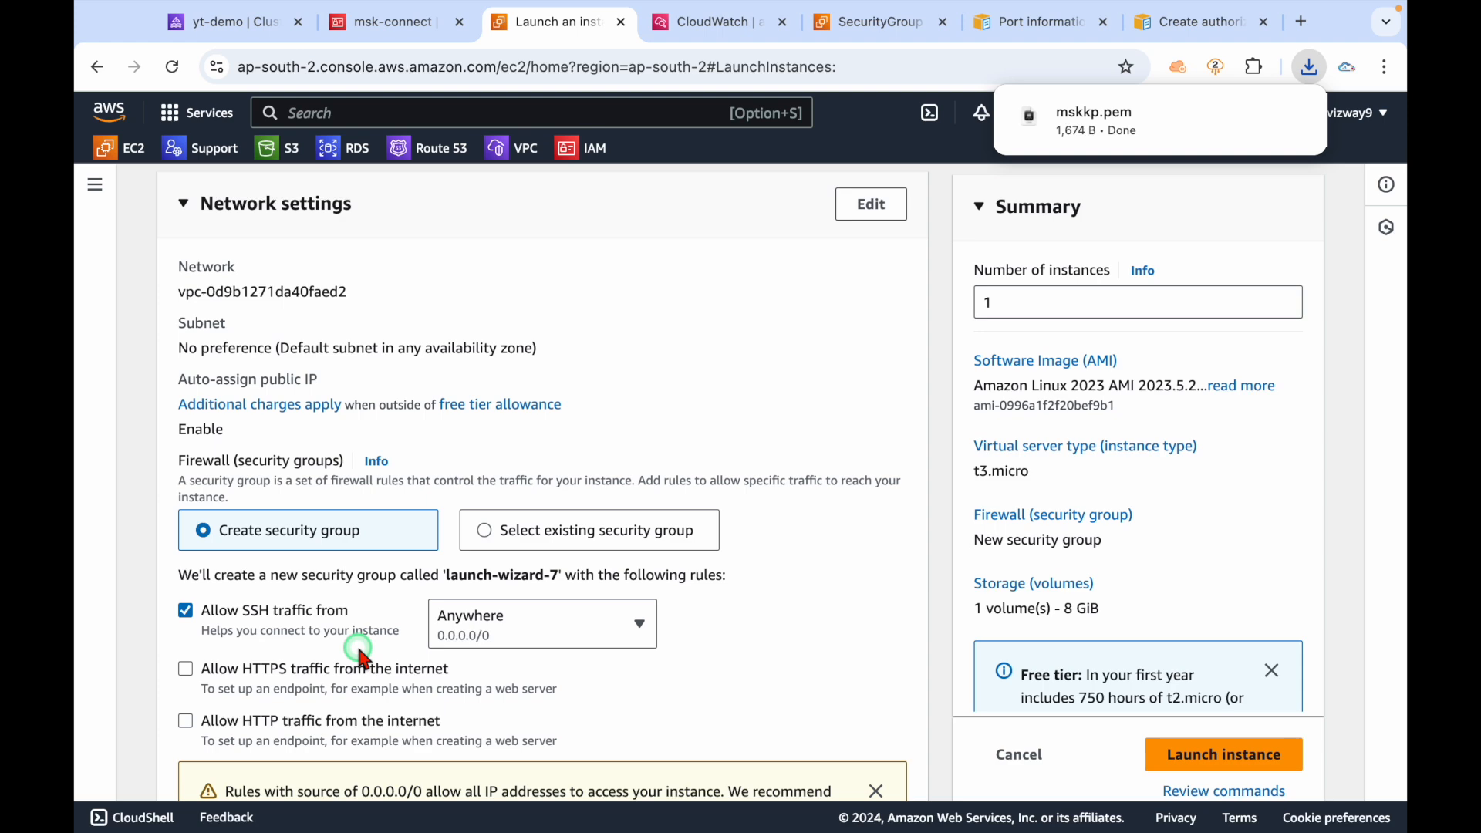
pyautogui.scroll(-3, 711, 596)
pyautogui.scroll(-4, 711, 596)
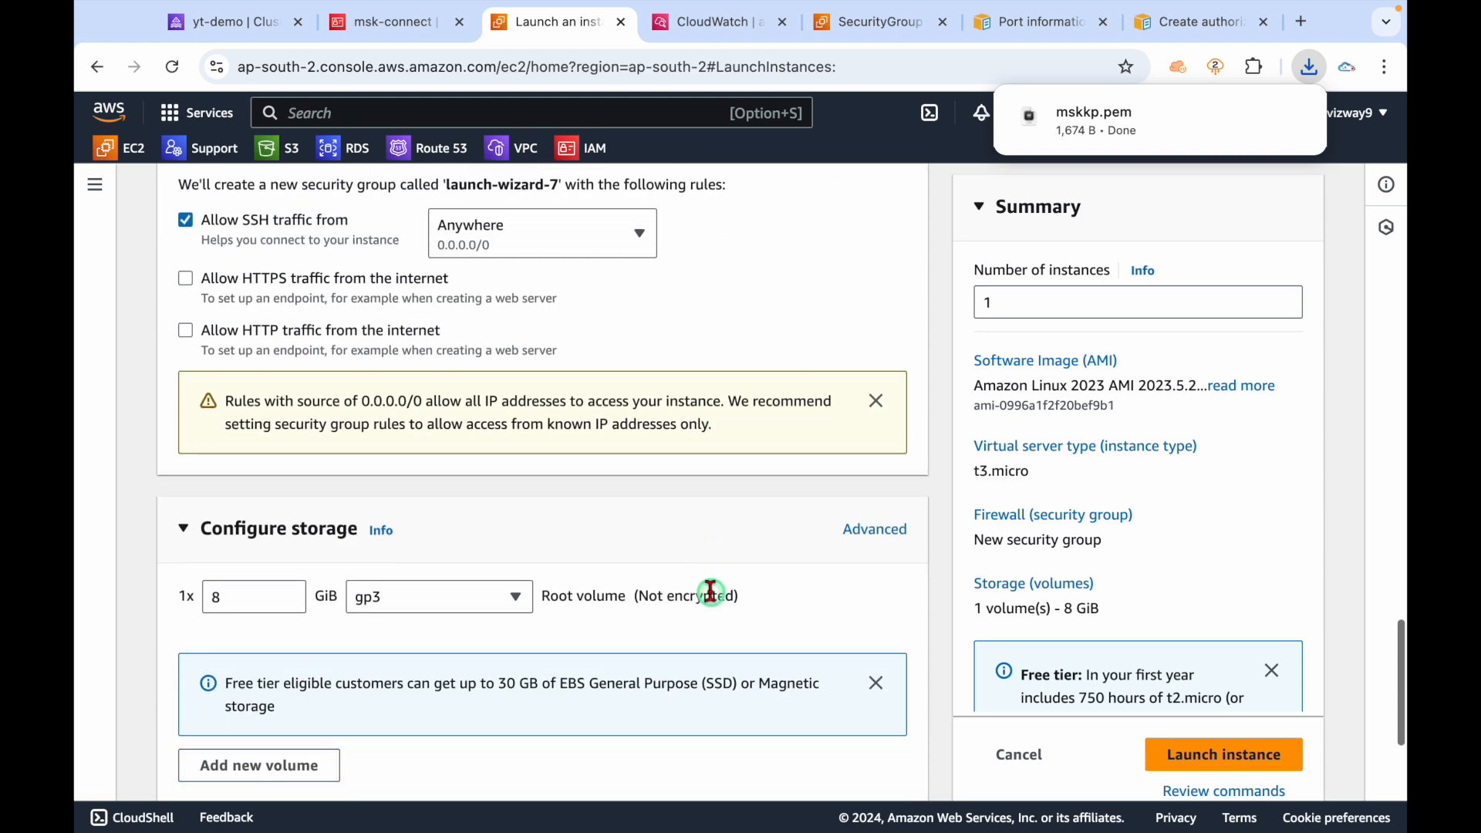
pyautogui.scroll(-1, 715, 601)
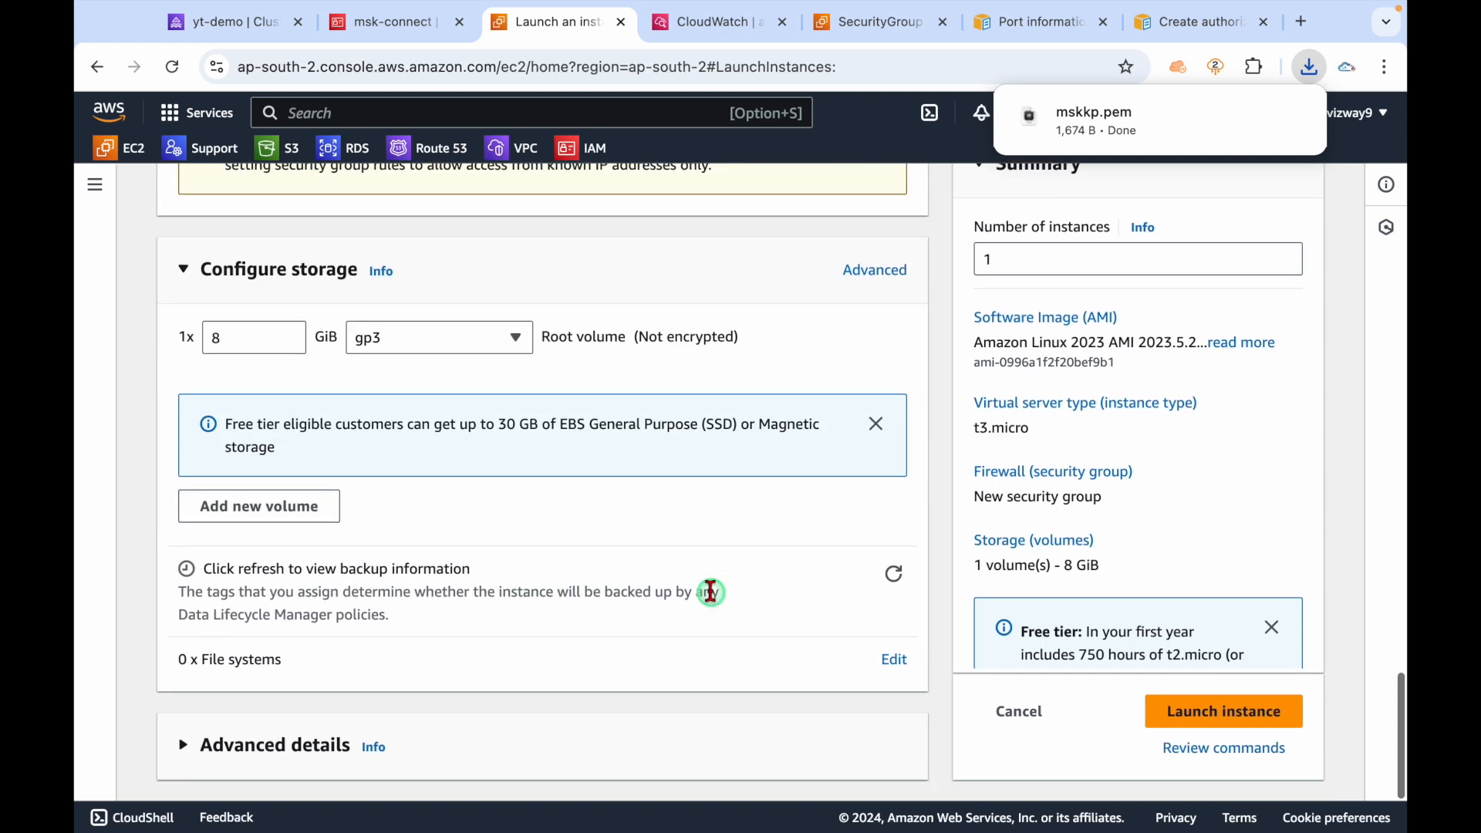
# Set the IAM instance profile to msk-connect under Advanced details and launch the instance.
pyautogui.click(266, 747)
pyautogui.scroll(-7, 535, 584)
pyautogui.scroll(1, 536, 582)
pyautogui.click(425, 389)
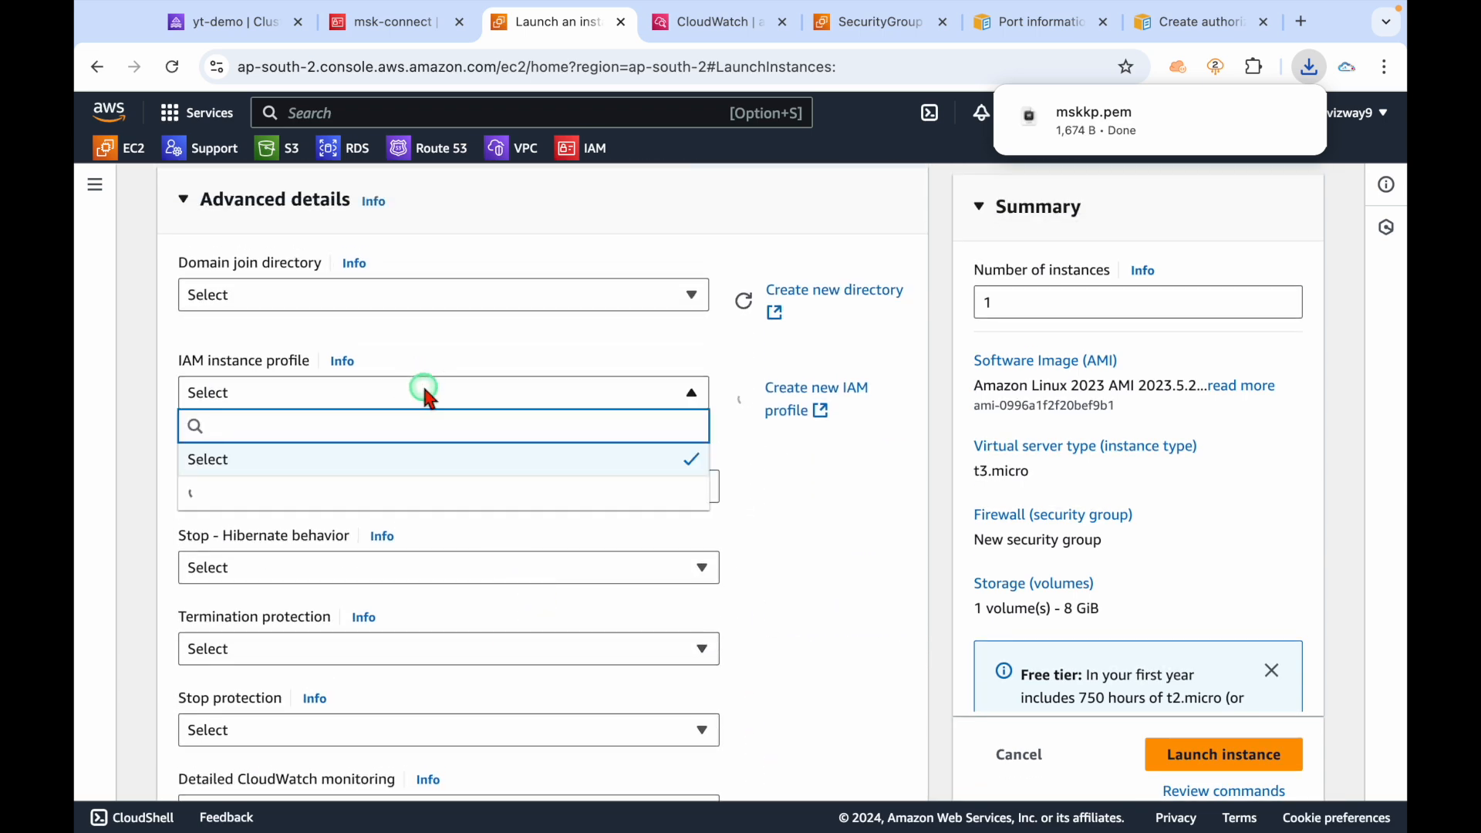
pyautogui.write('msk')
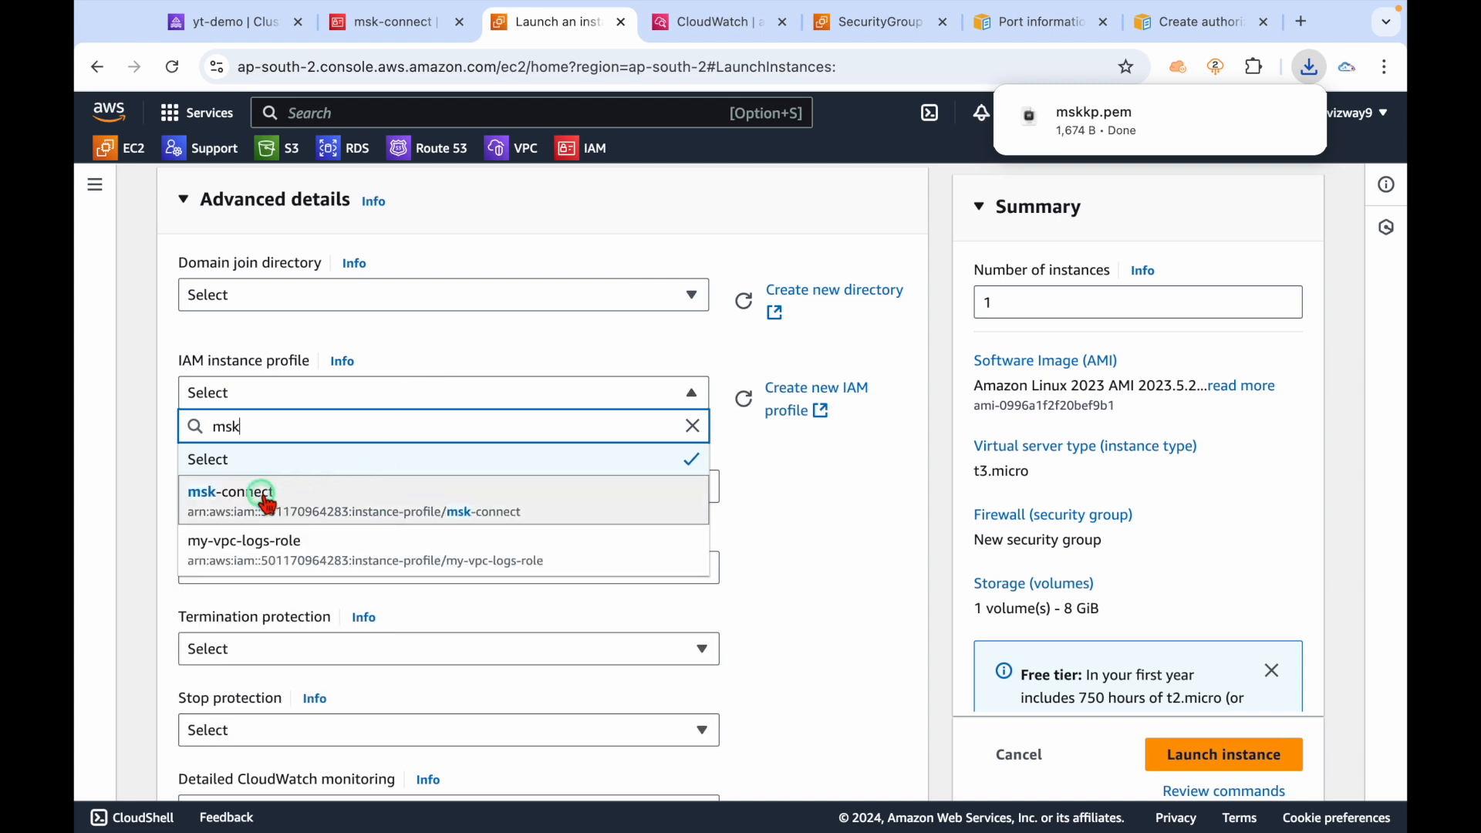
pyautogui.click(266, 504)
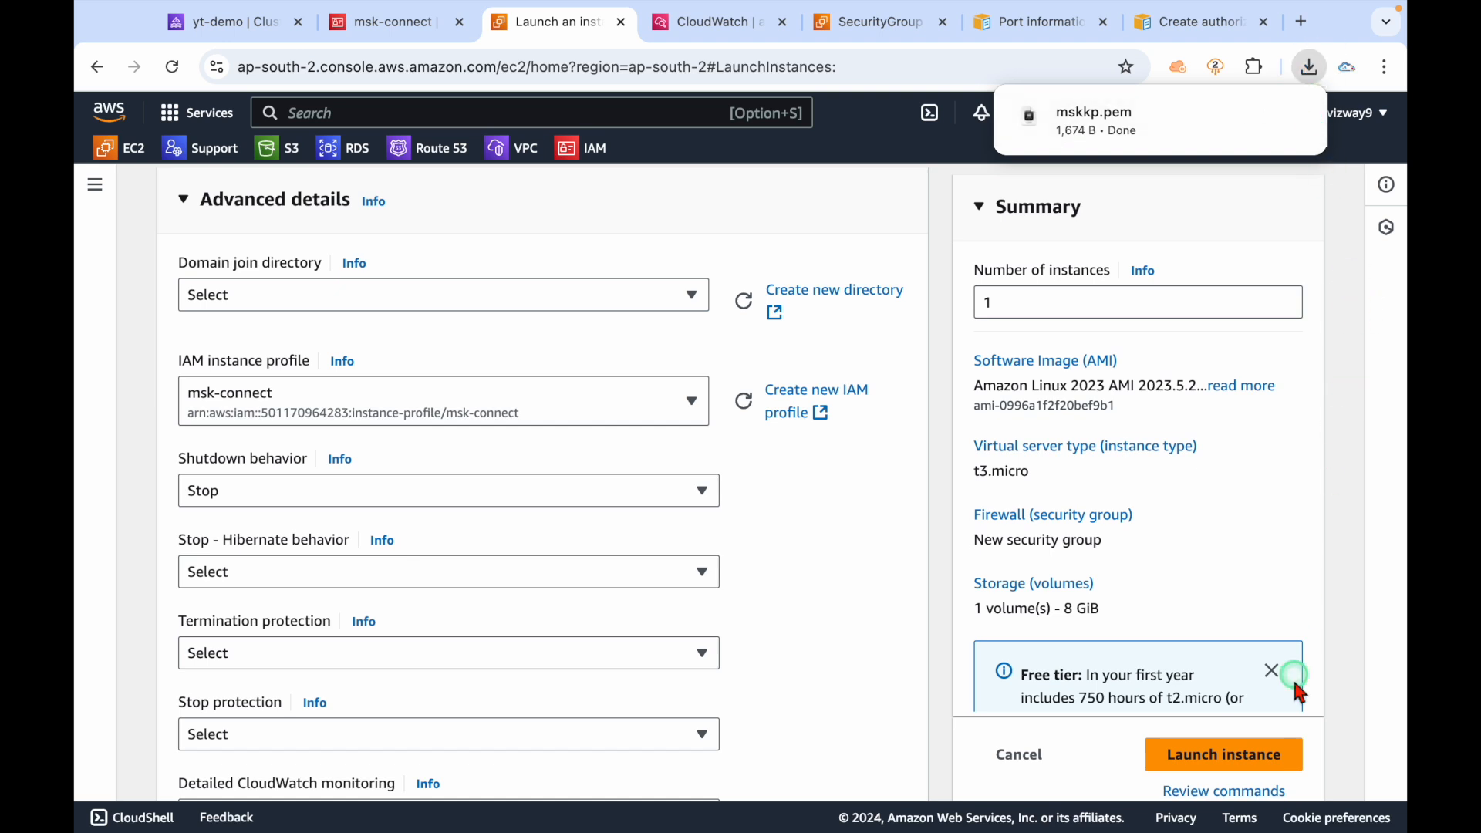
pyautogui.click(1265, 754)
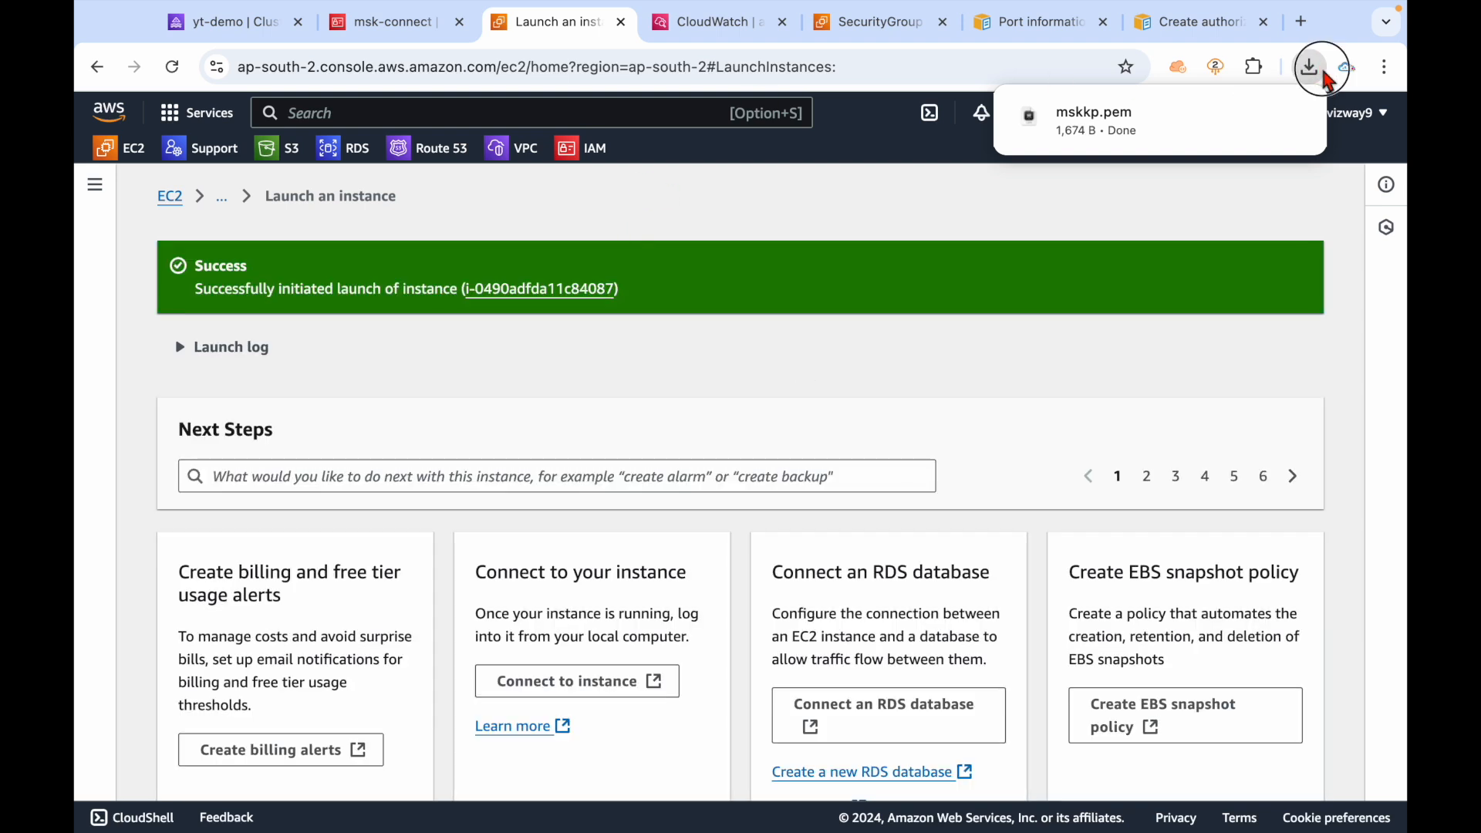
# Open test-msk-instance's details and connect to it via EC2 Instance Connect.
pyautogui.click(519, 290)
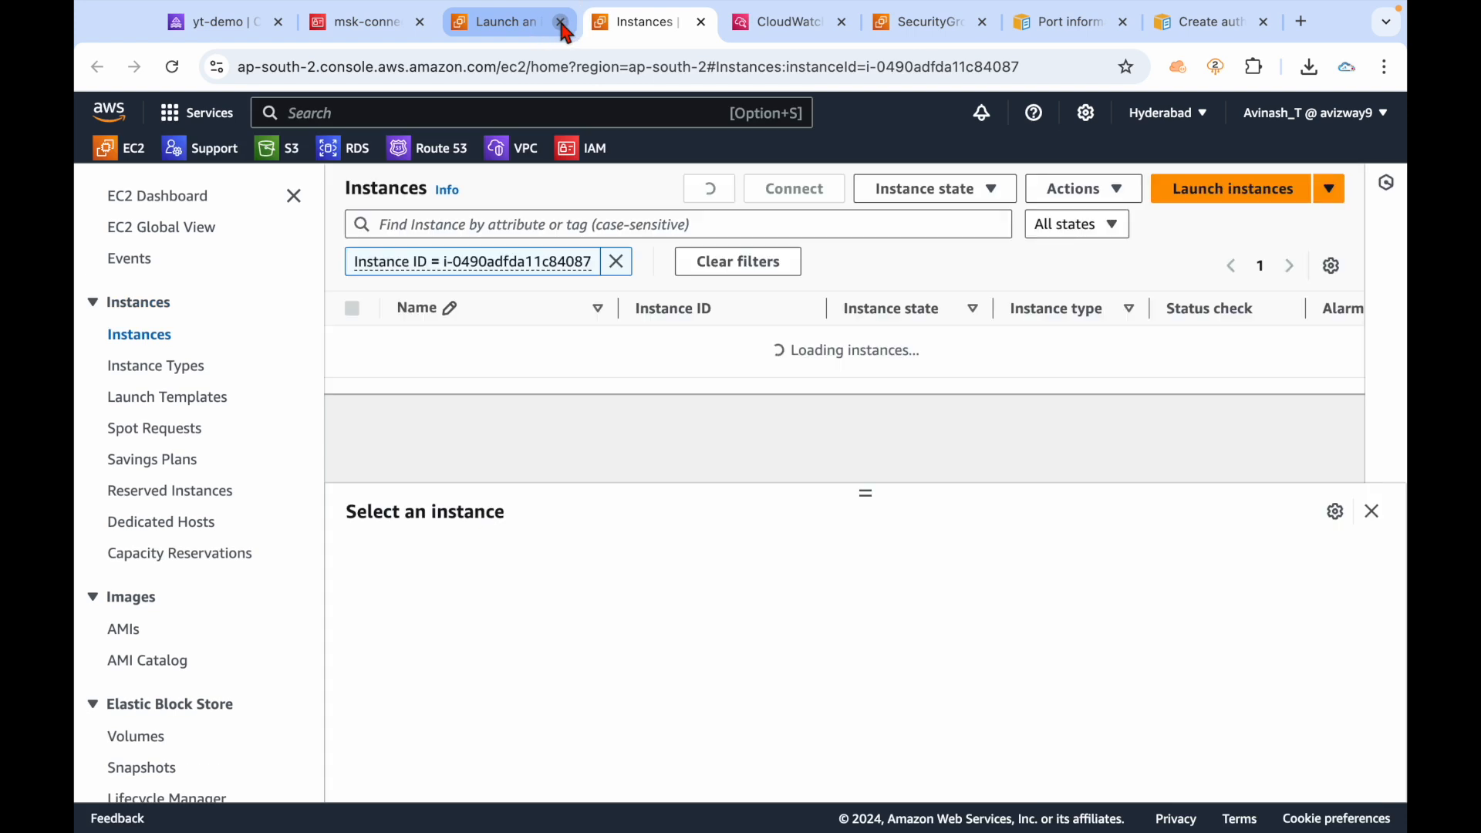
pyautogui.click(561, 22)
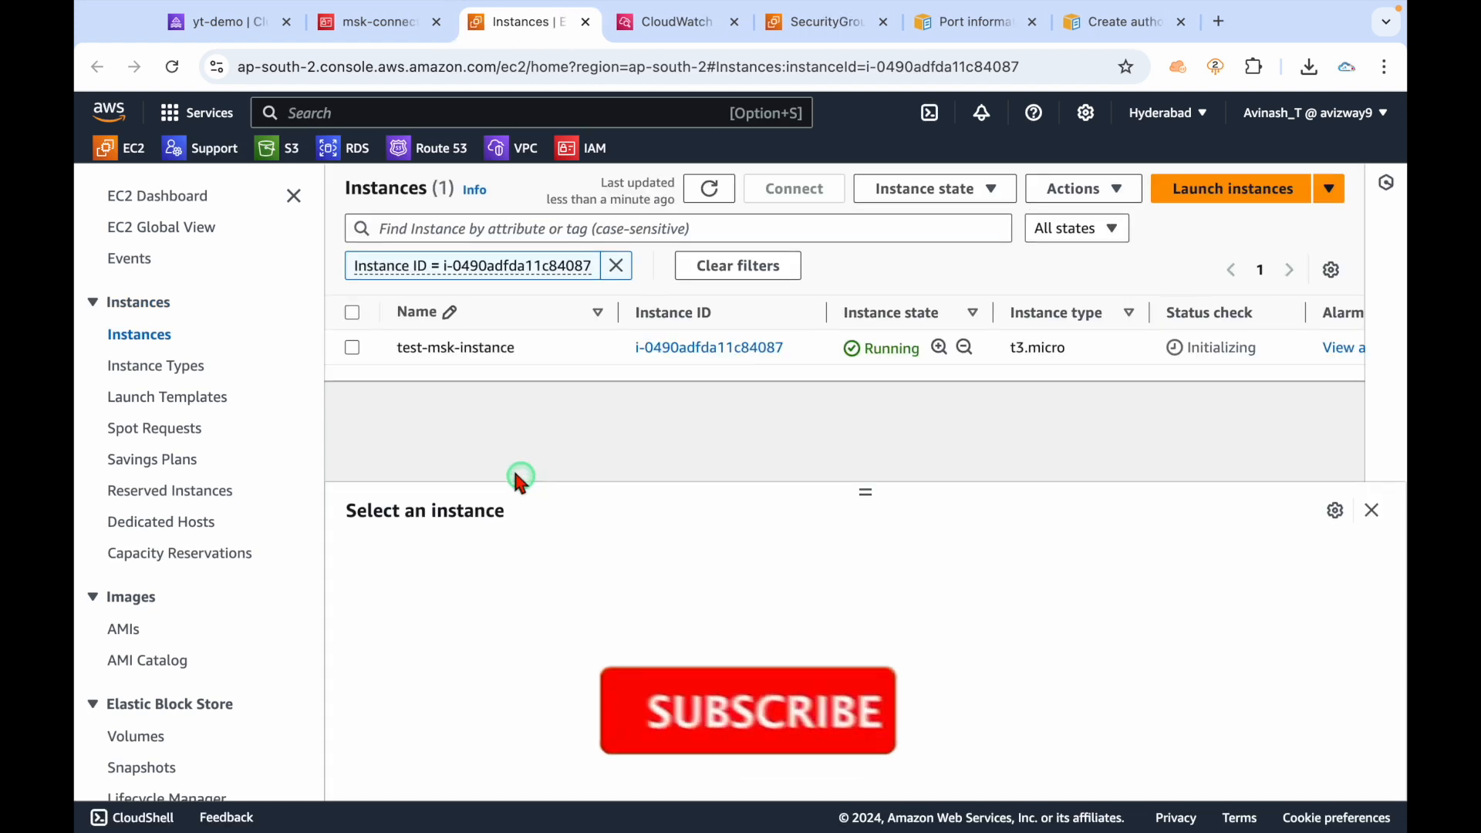
pyautogui.click(350, 349)
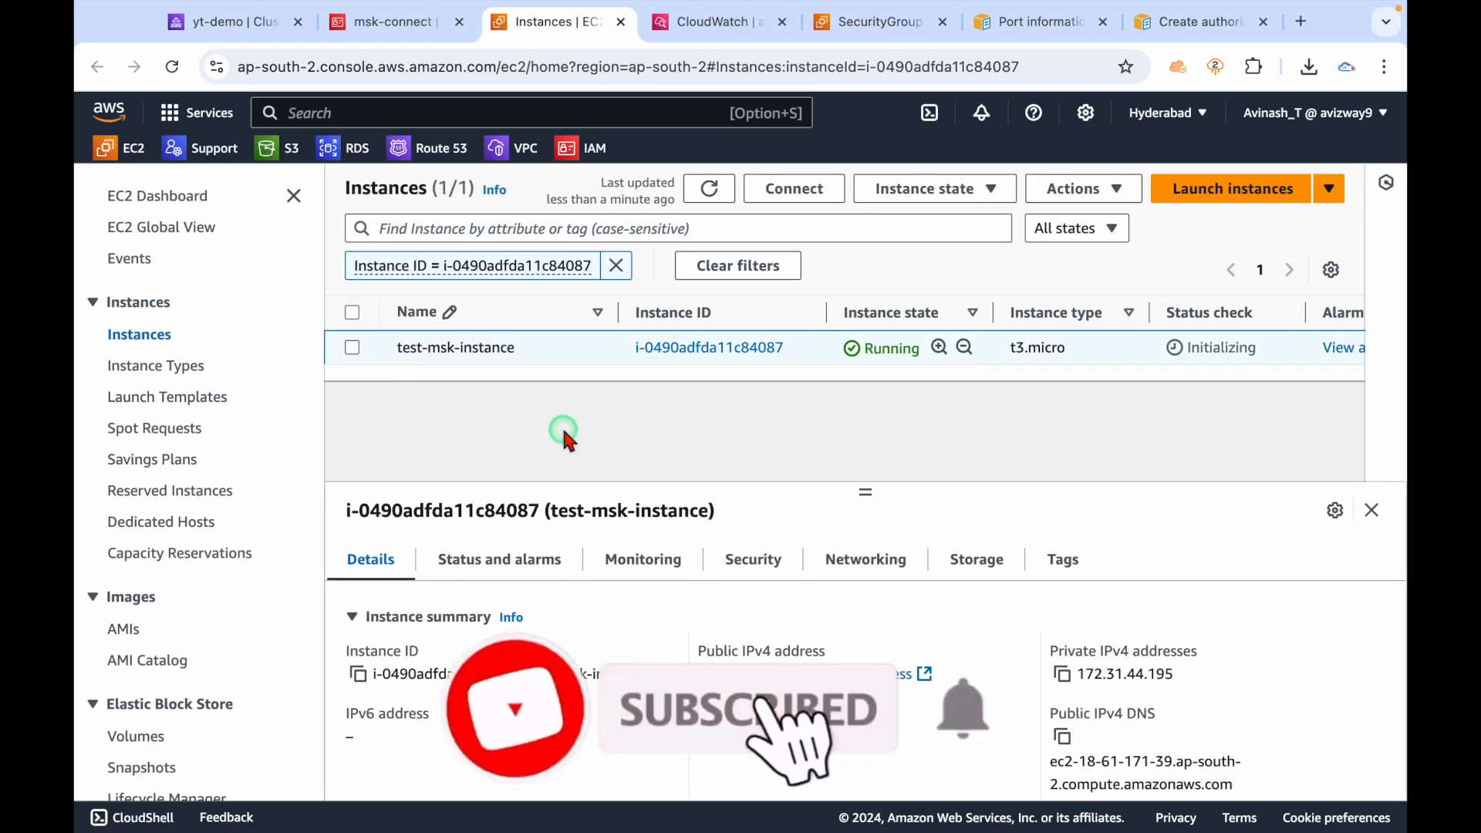
pyautogui.click(693, 349)
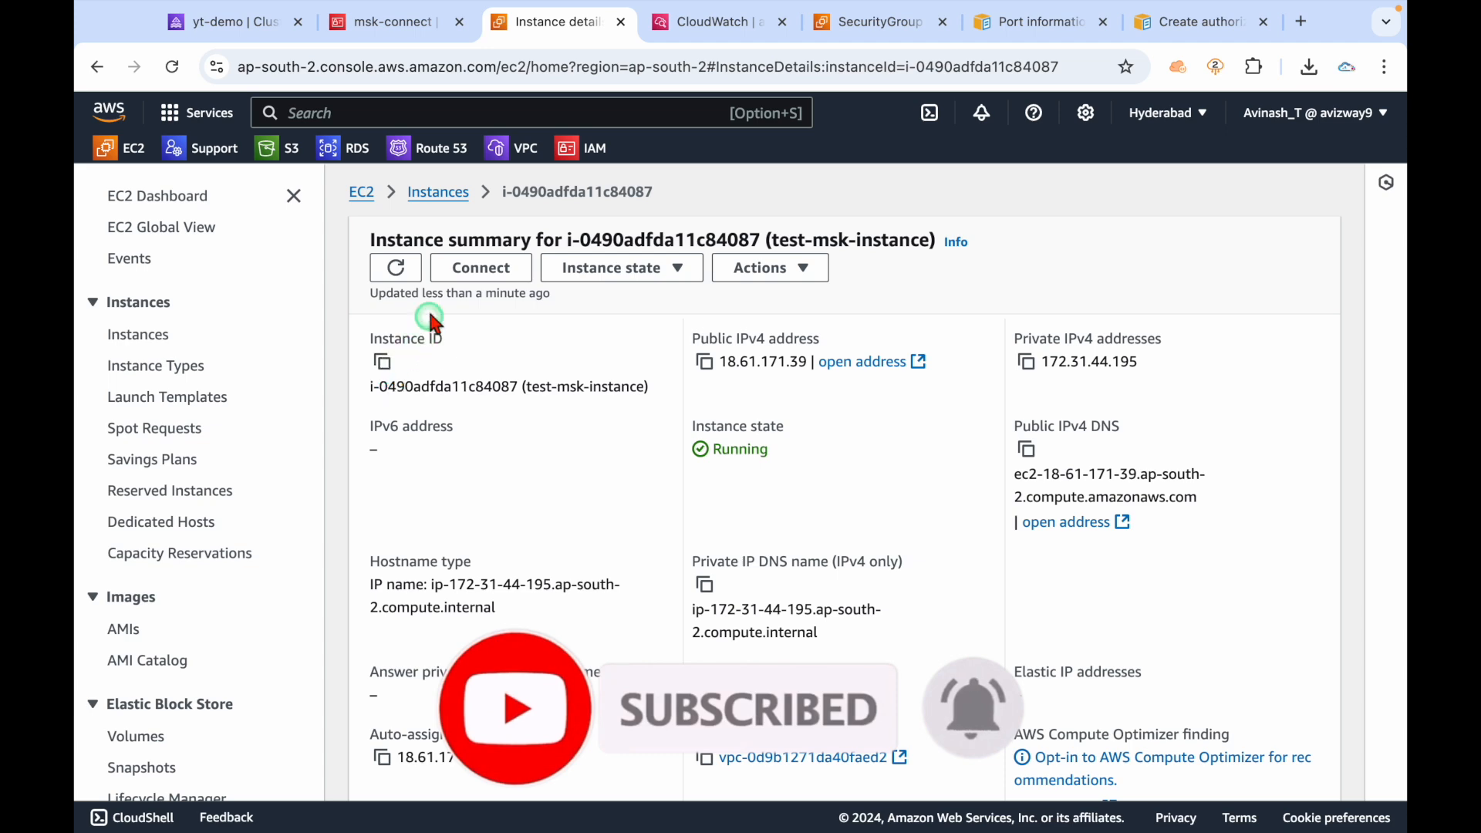
pyautogui.click(294, 195)
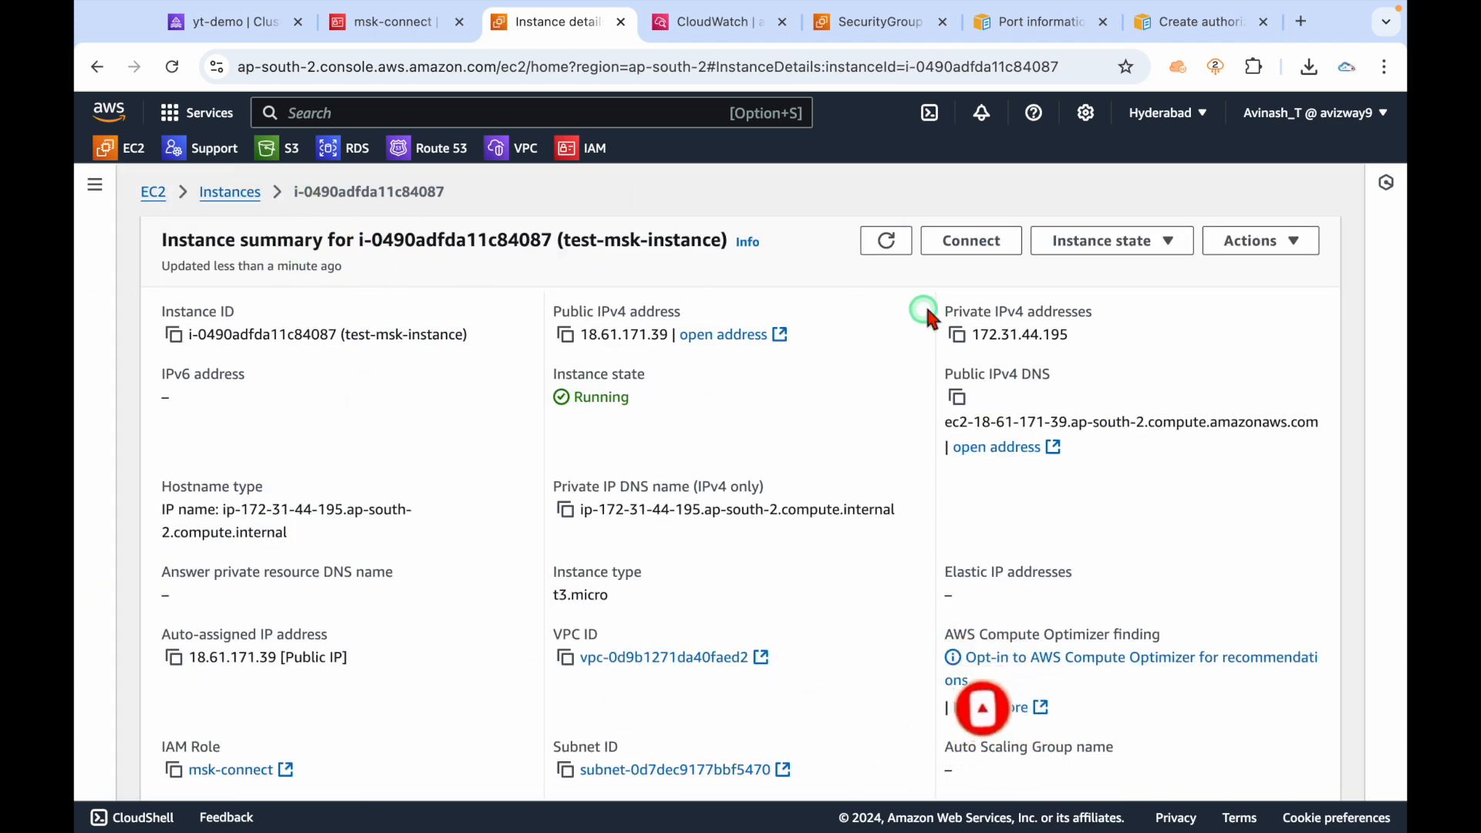
pyautogui.click(973, 245)
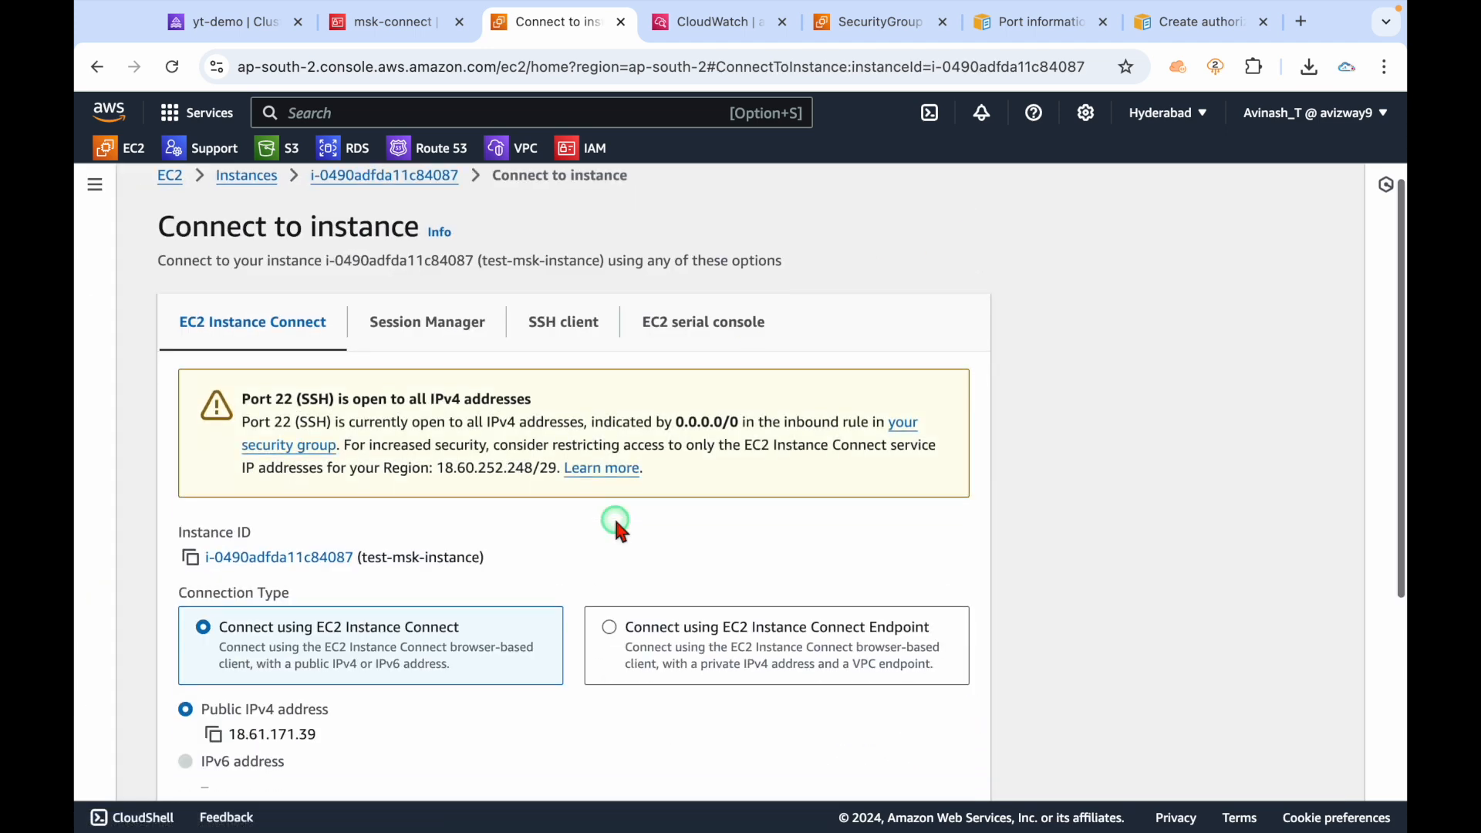
pyautogui.scroll(-3, 613, 515)
pyautogui.click(940, 762)
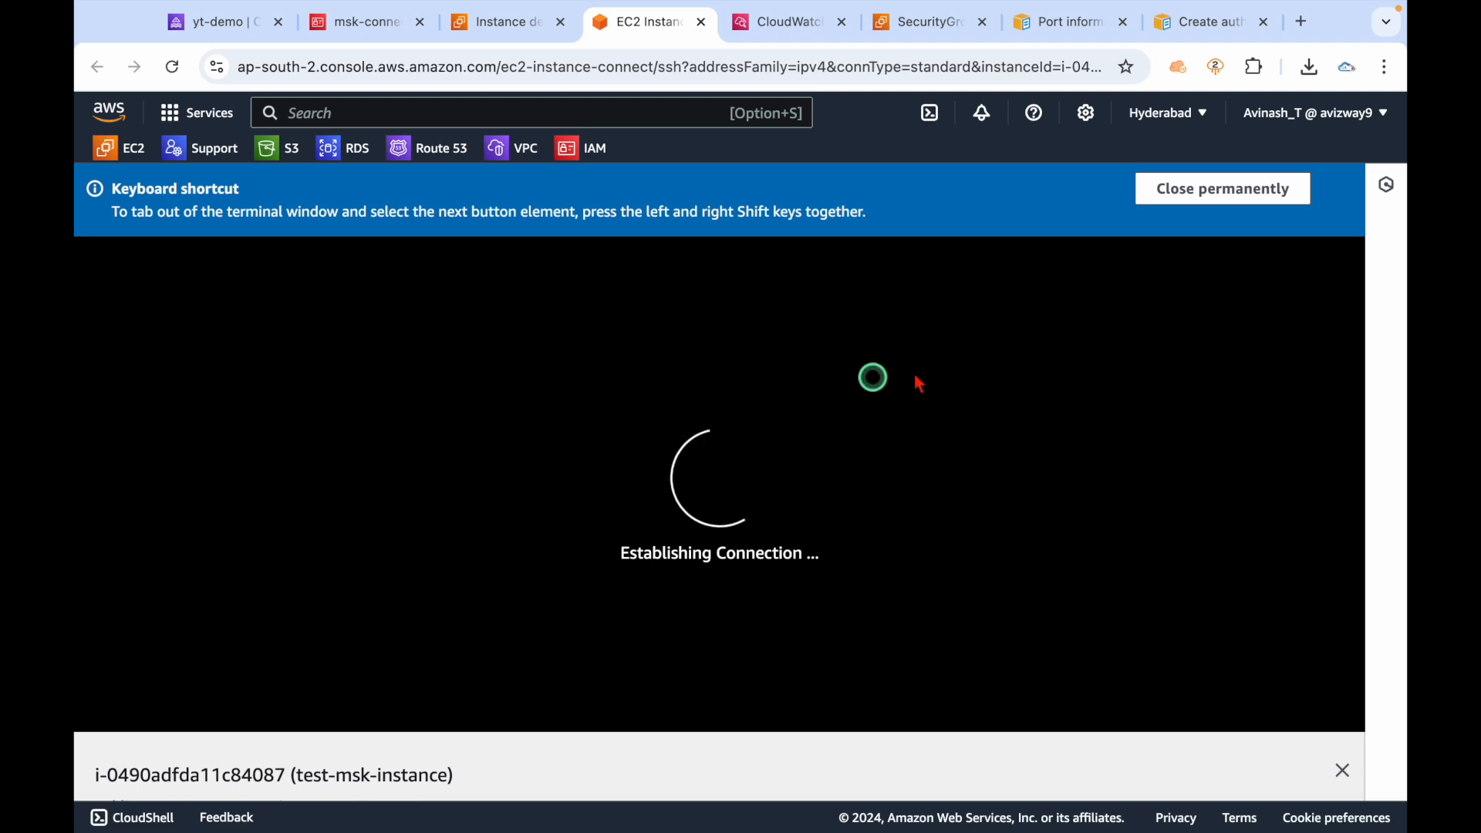
pyautogui.click(1192, 193)
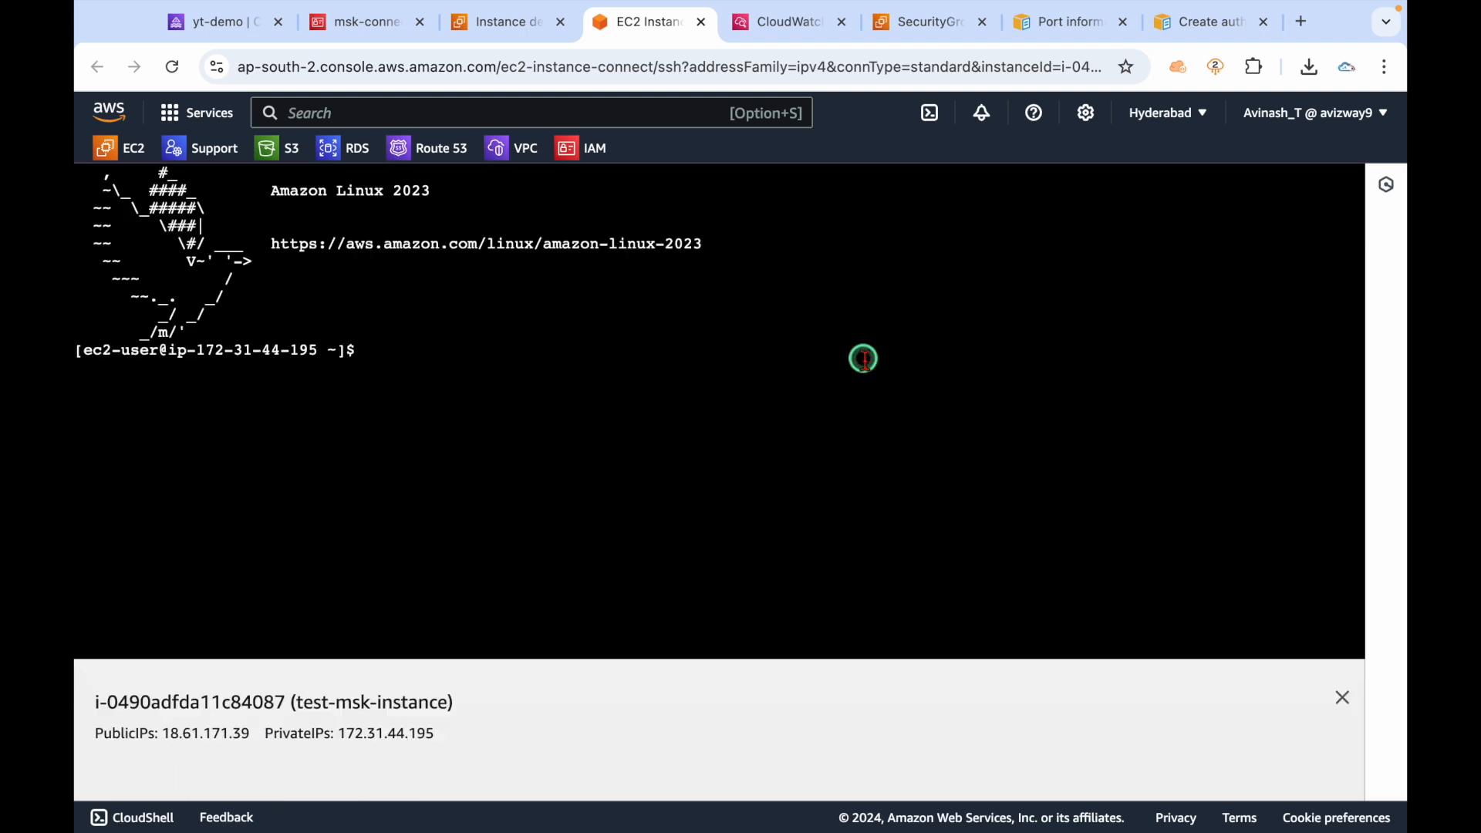
# Switch to root with sudo su and clear the terminal screen.
pyautogui.click(631, 406)
pyautogui.write('sudo su')
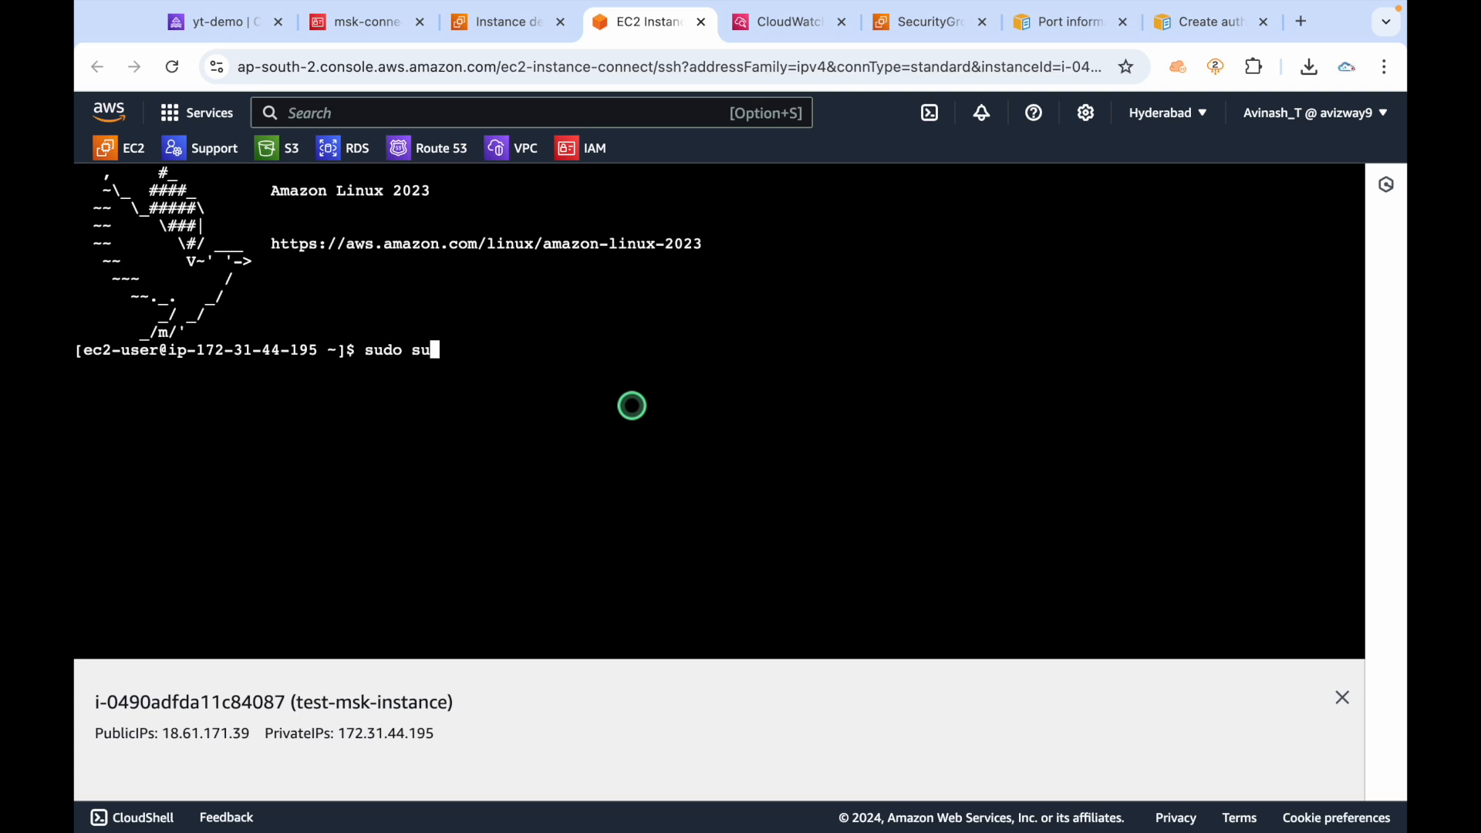
pyautogui.press('Return')
pyautogui.hotkey('ctrl', 'l')
pyautogui.press('Return')
pyautogui.press('Return')
pyautogui.press('Return')
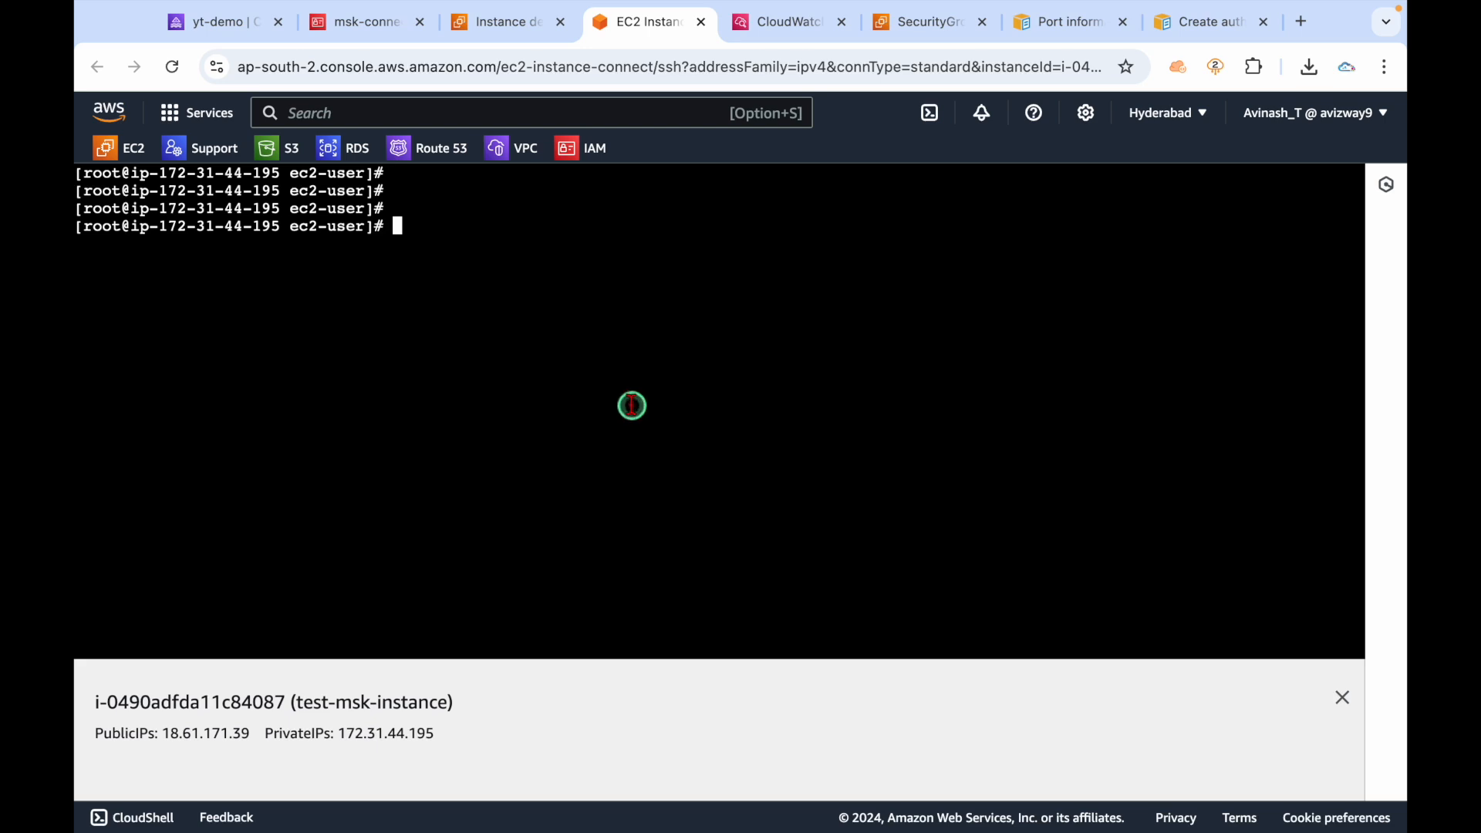
# Copy the Java 17 Amazon Corretto yum install line from kafka.md and run it in the terminal.
pyautogui.hotkey('ctrl', 'Left')
pyautogui.click(215, 356)
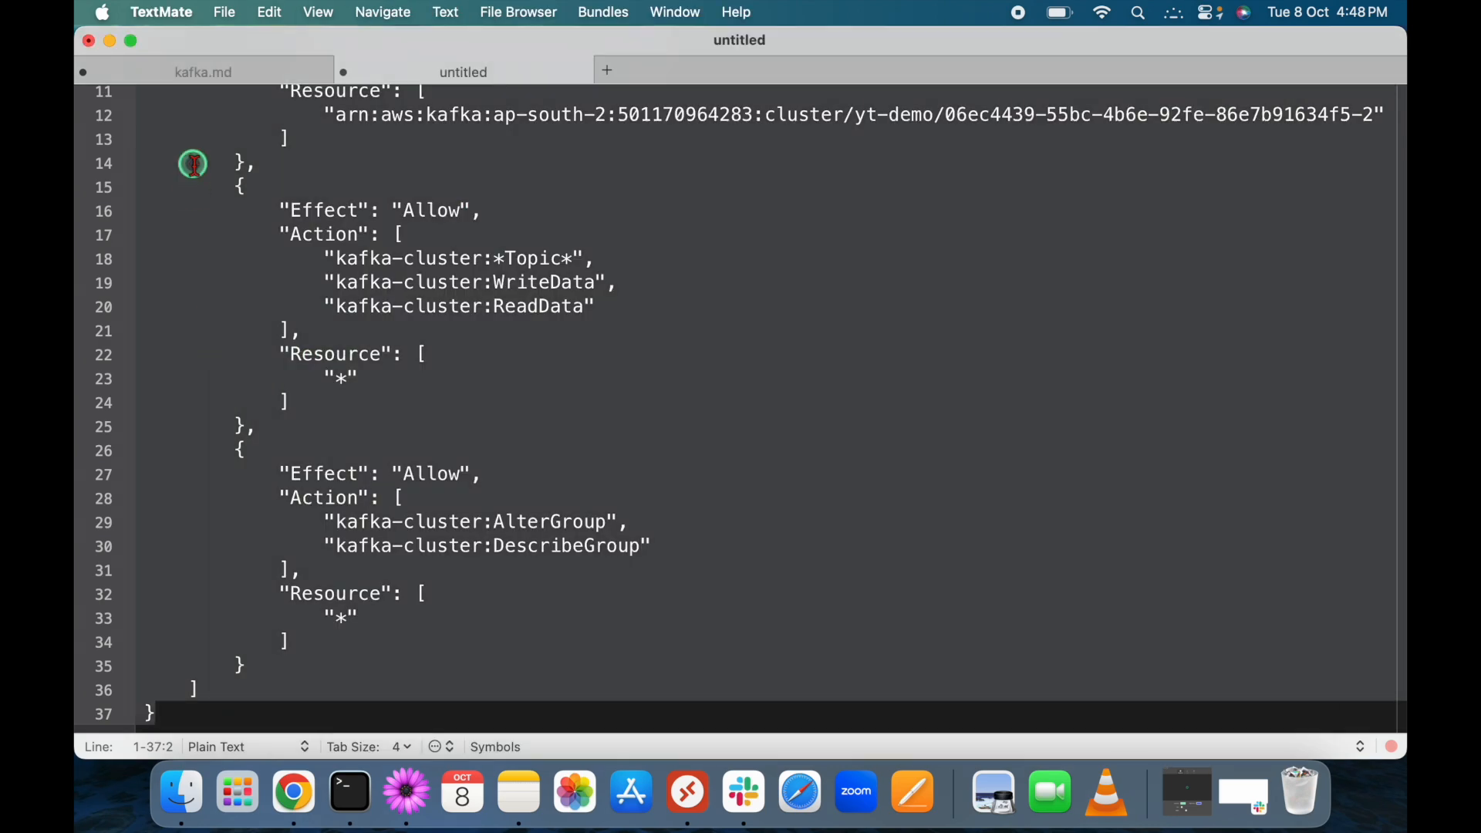
pyautogui.click(206, 69)
pyautogui.moveTo(657, 312); pyautogui.dragTo(132, 307)
pyautogui.press('super+c')
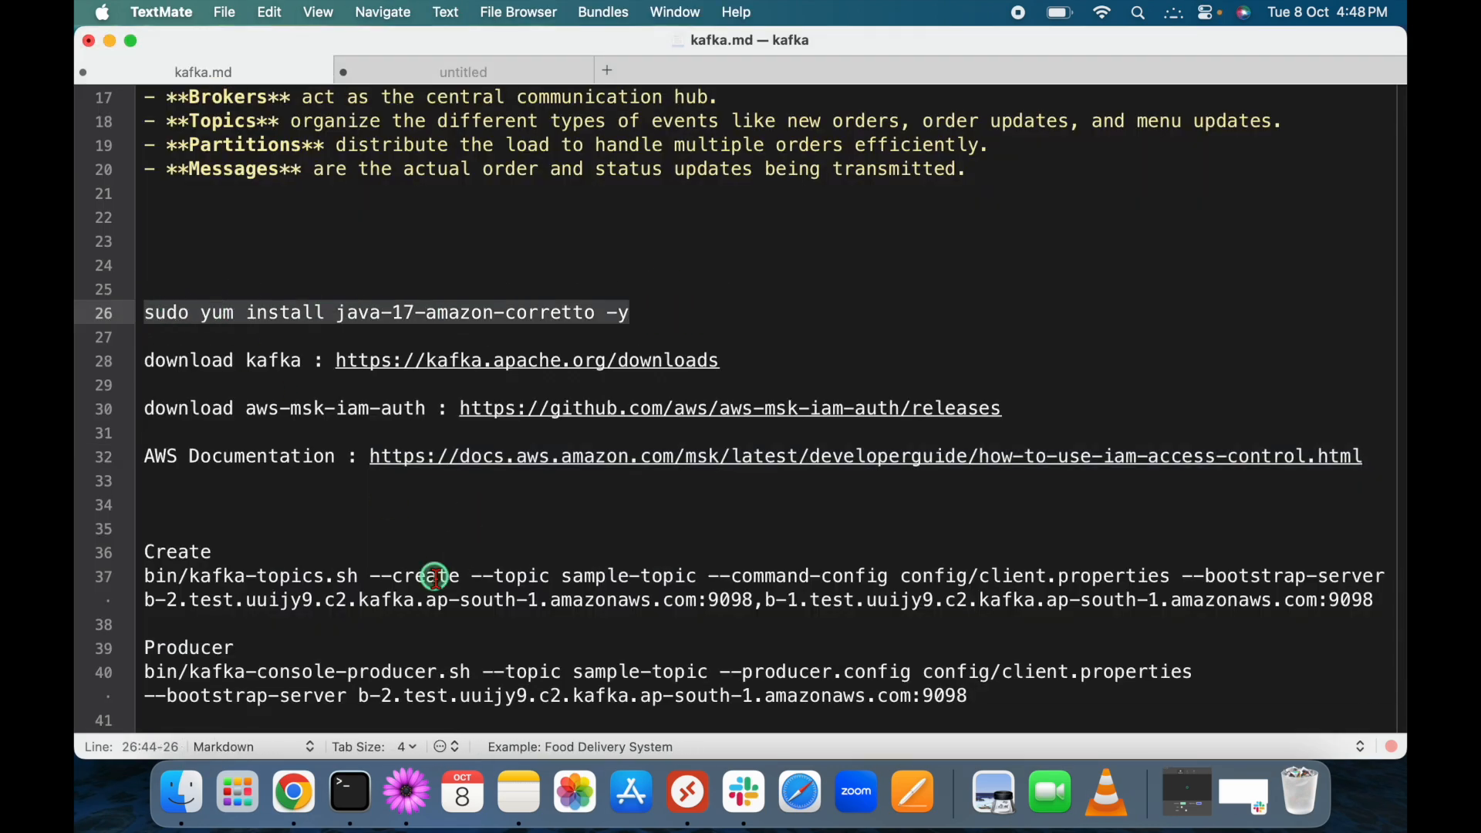
pyautogui.hotkey('ctrl', 'Right')
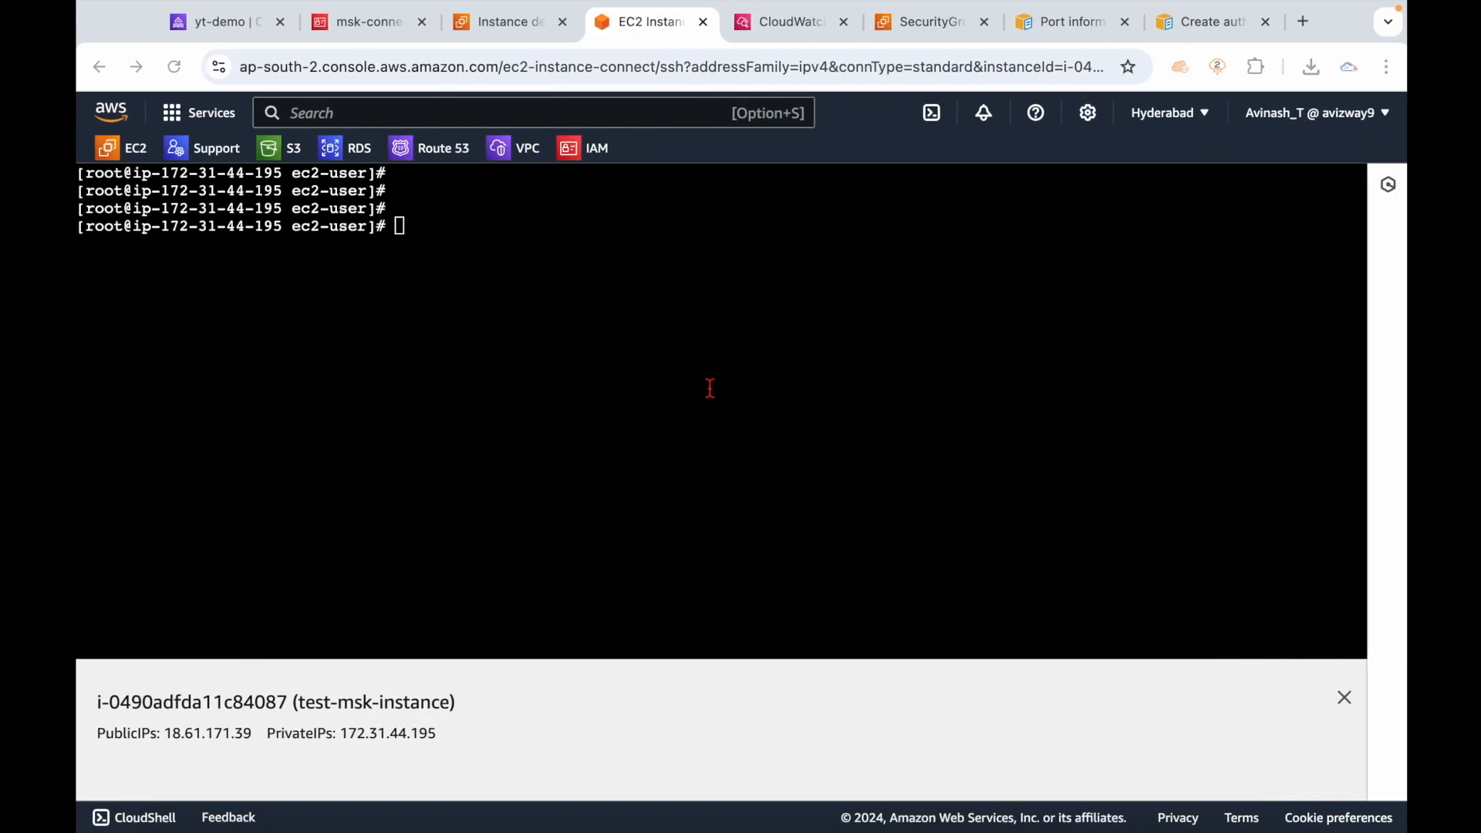
pyautogui.rightClick(710, 387)
pyautogui.click(742, 557)
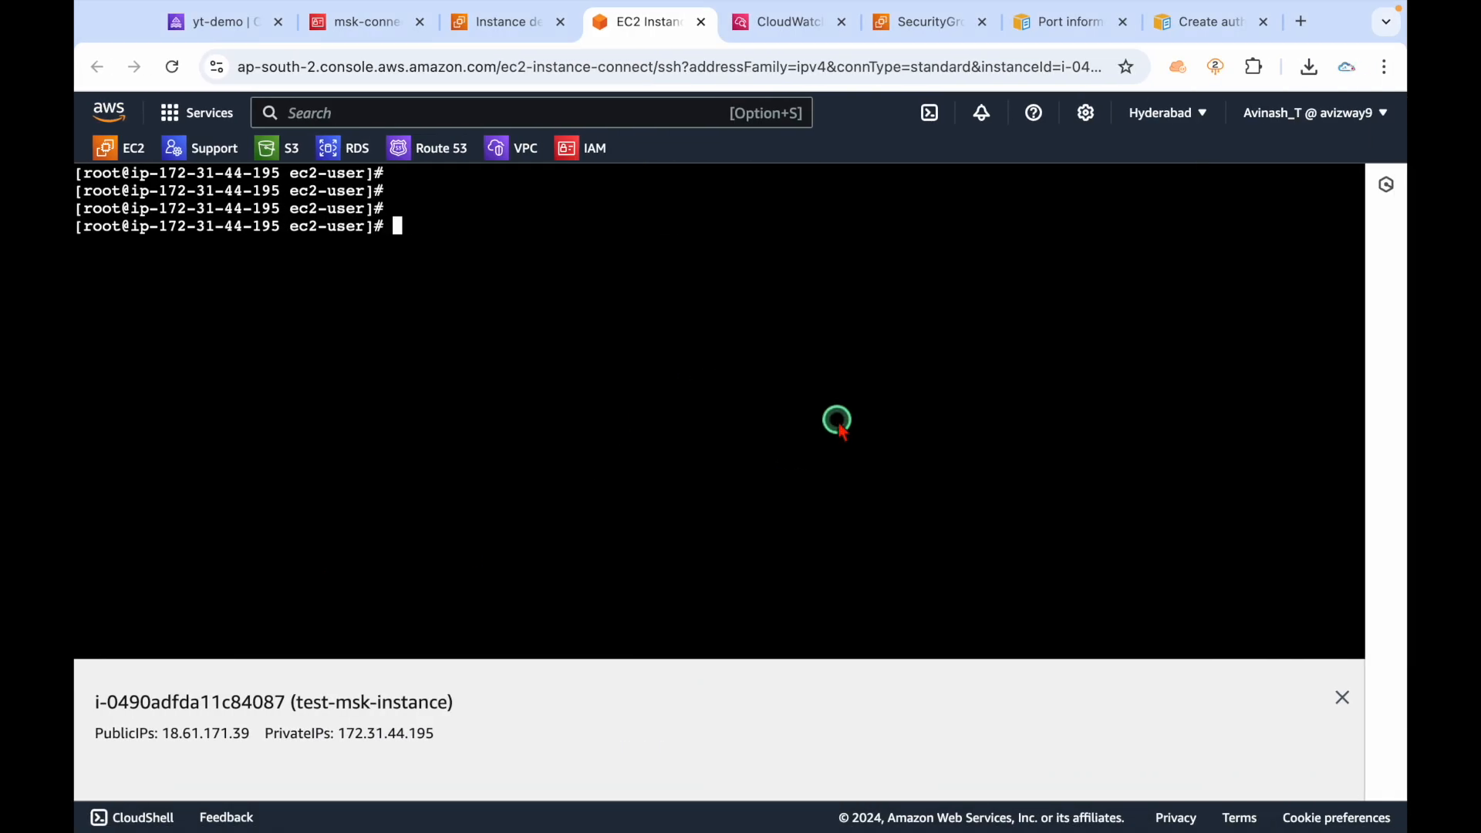
pyautogui.press('Return')
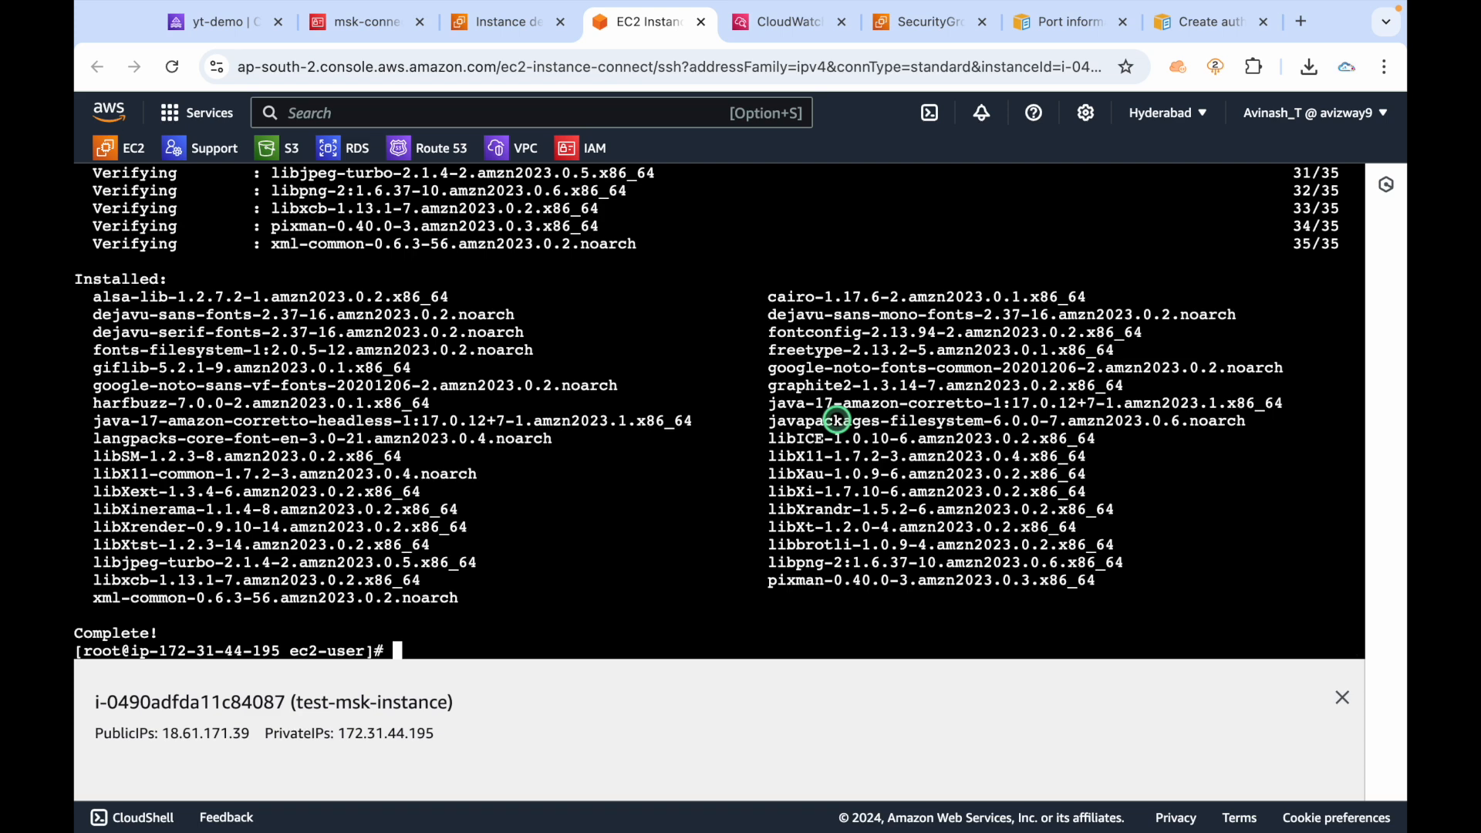
# Run java -version to confirm OpenJDK 17.0.12 (Corretto) is installed.
pyautogui.hotkey('ctrl', 'l')
pyautogui.press('Return')
pyautogui.press('Return')
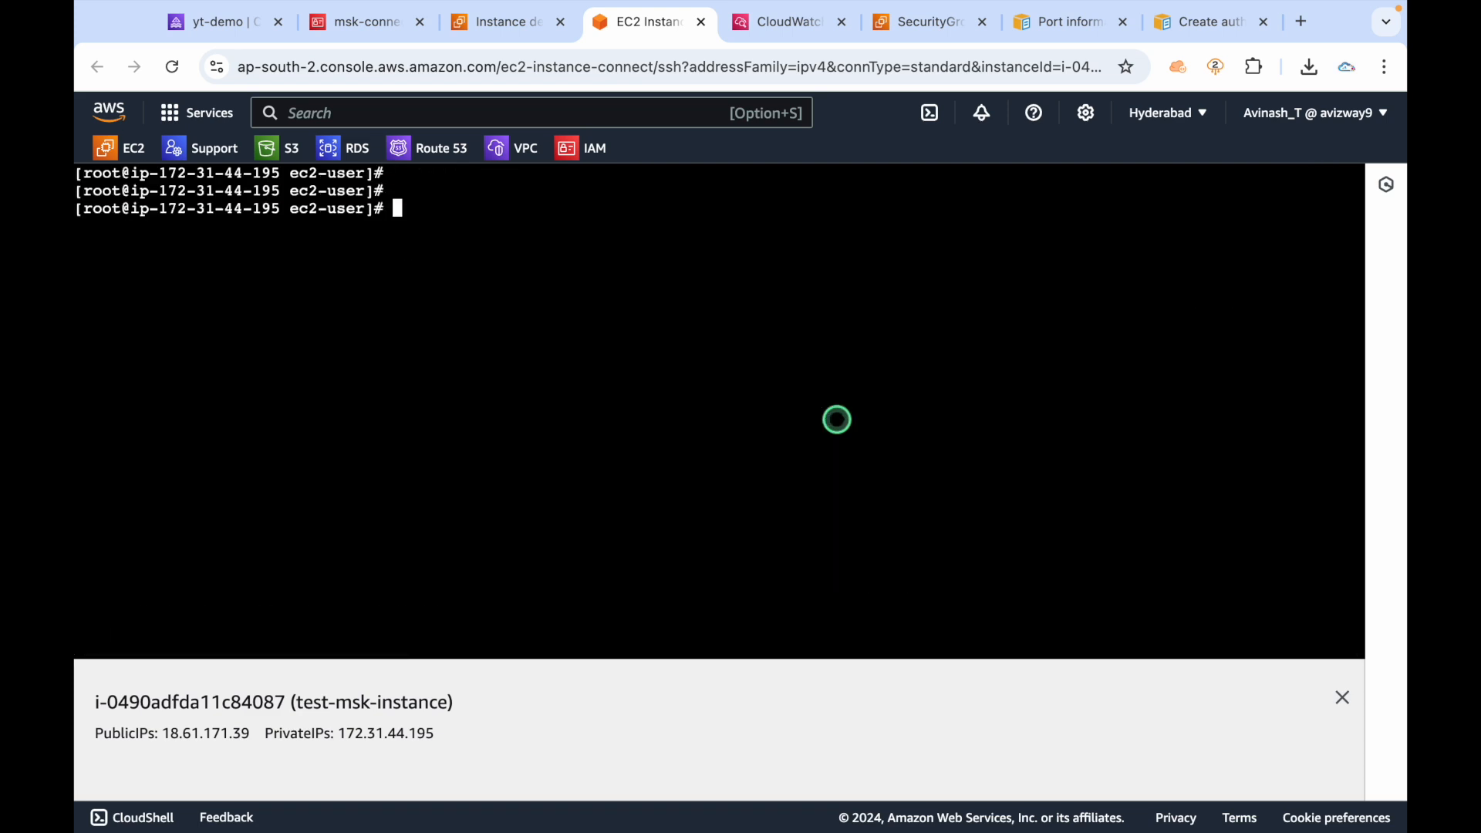
pyautogui.write('java -versio')
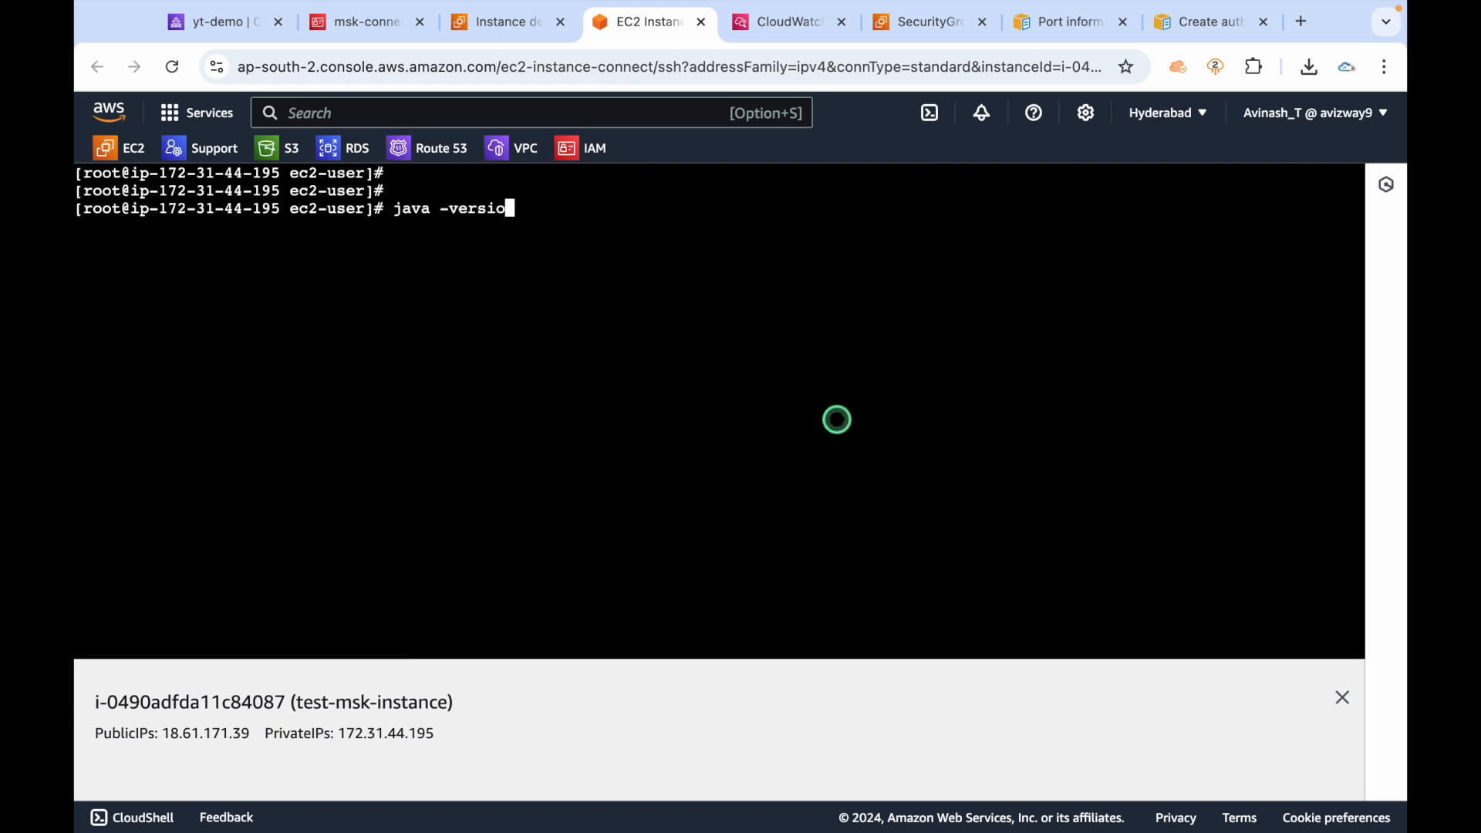
pyautogui.write('n')
pyautogui.press('Return')
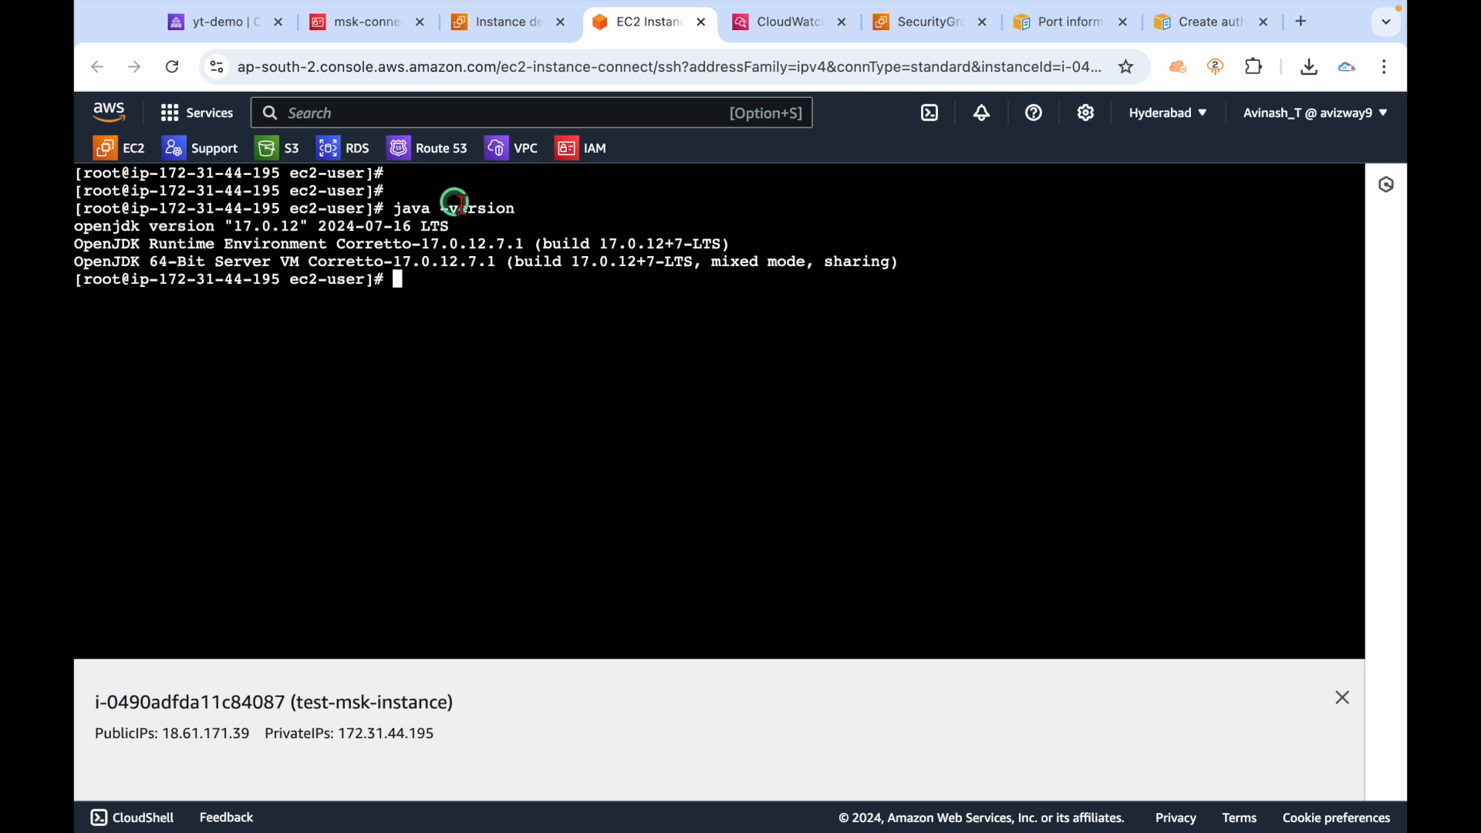
pyautogui.moveTo(390, 207); pyautogui.dragTo(594, 204)
pyautogui.click(494, 410)
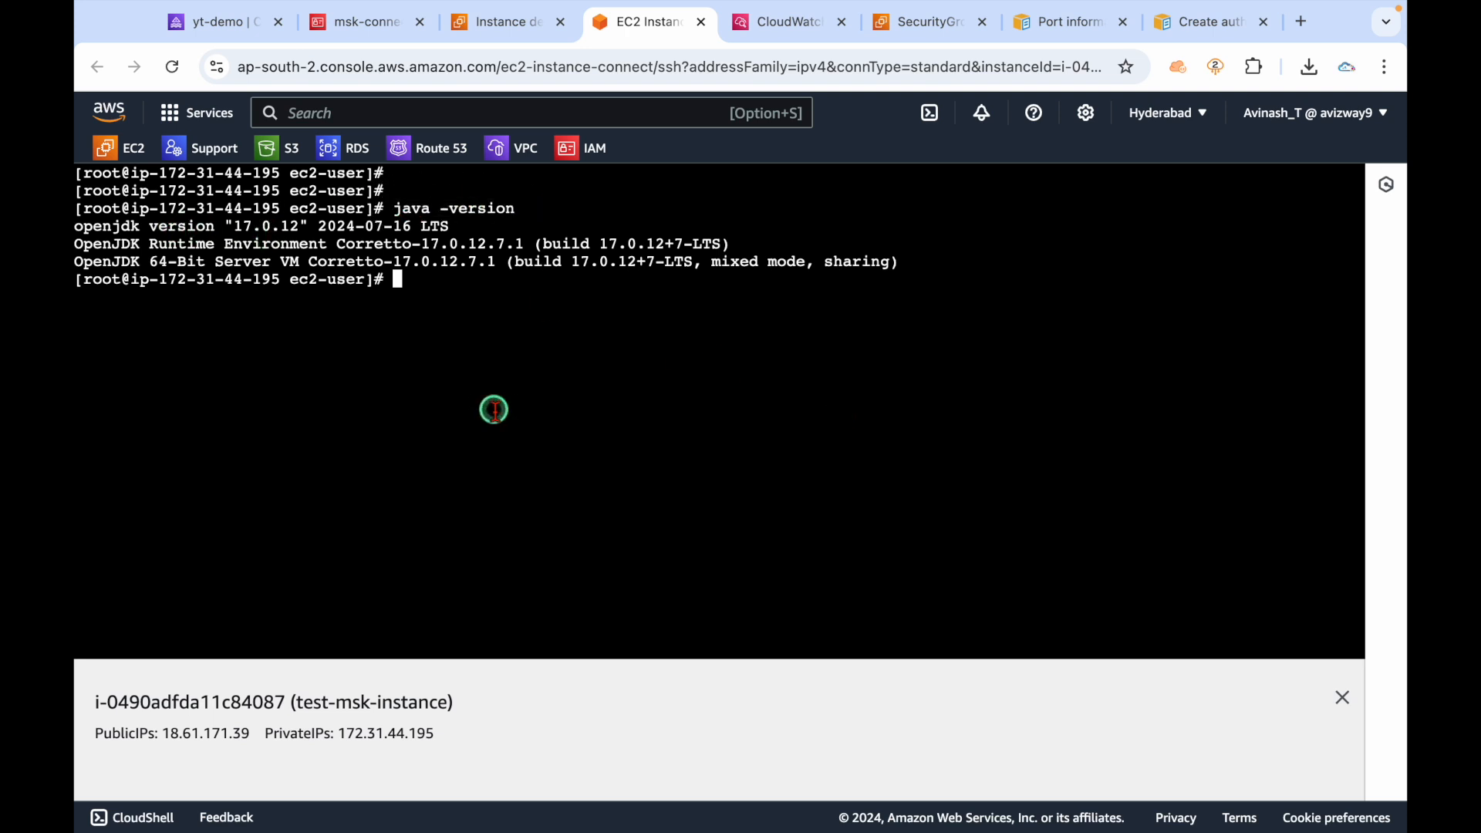
pyautogui.press('Return')
pyautogui.press('Return')
pyautogui.press('Return')
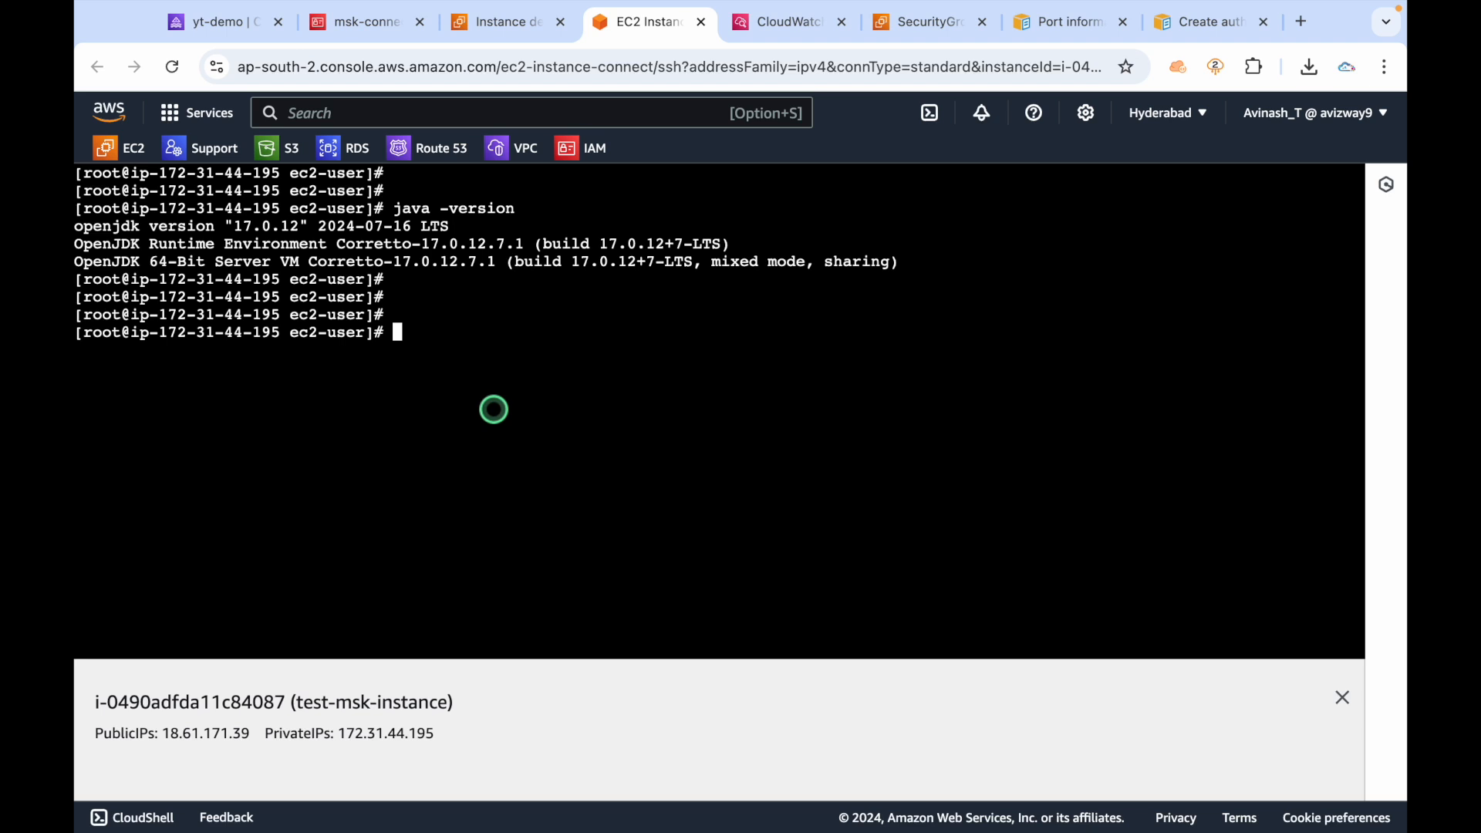
# Search for 'kafka download' and go to the Apache Kafka downloads page.
pyautogui.click(1301, 22)
pyautogui.write('kafka downlo')
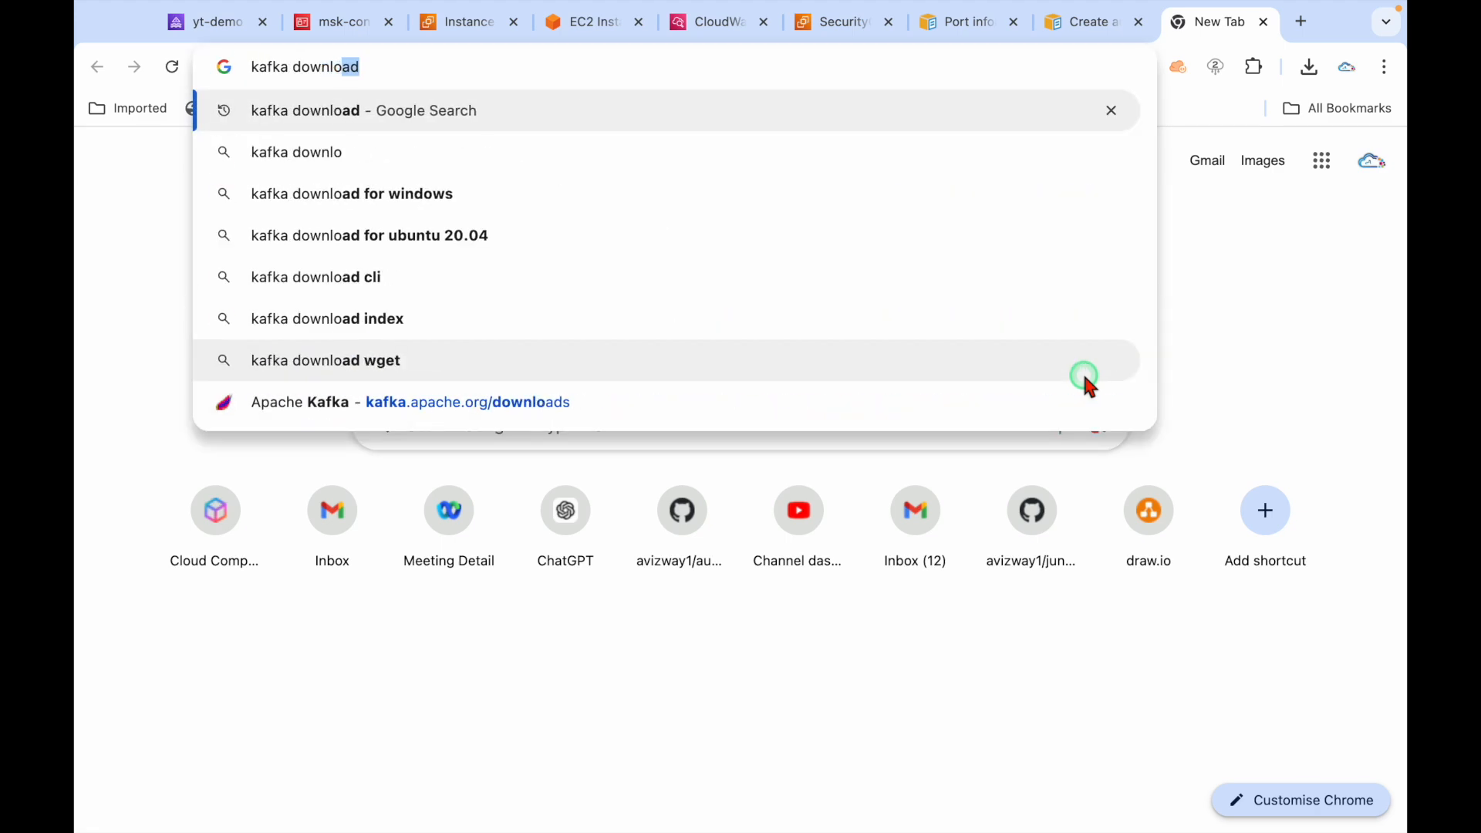
pyautogui.press('Return')
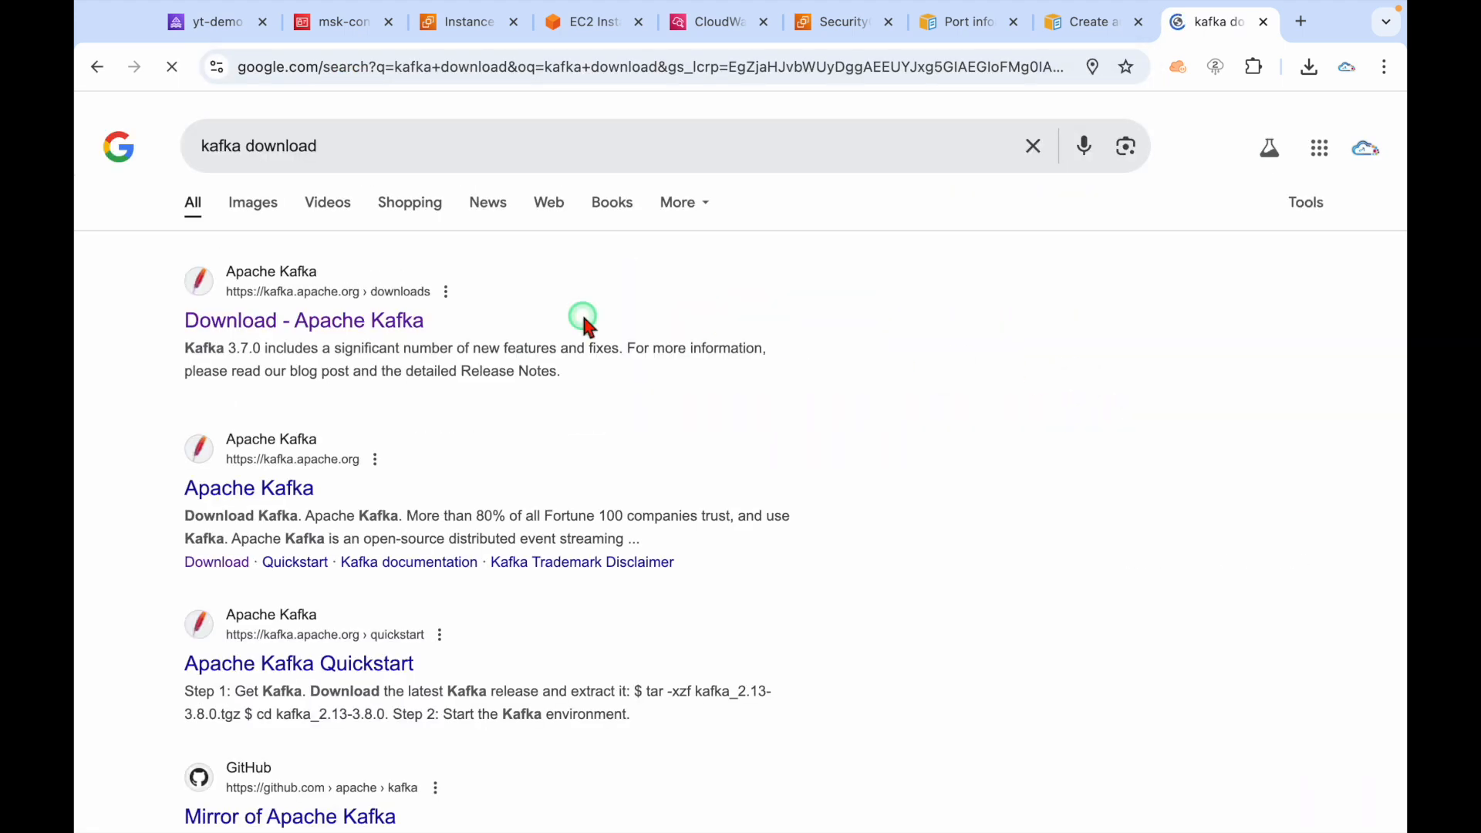
pyautogui.moveTo(166, 322); pyautogui.dragTo(334, 339)
pyautogui.click(334, 339)
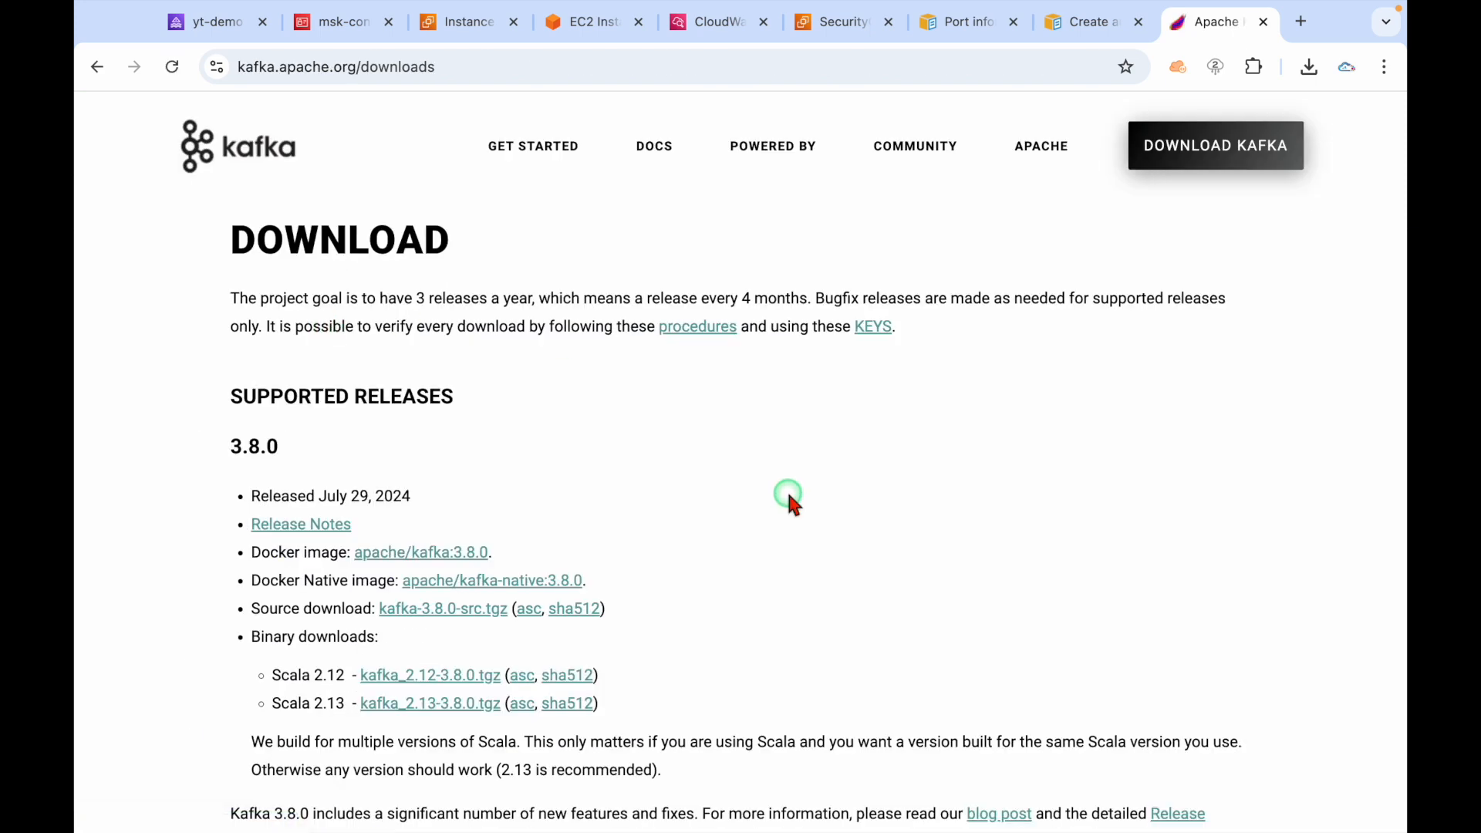
pyautogui.scroll(-15, 931, 488)
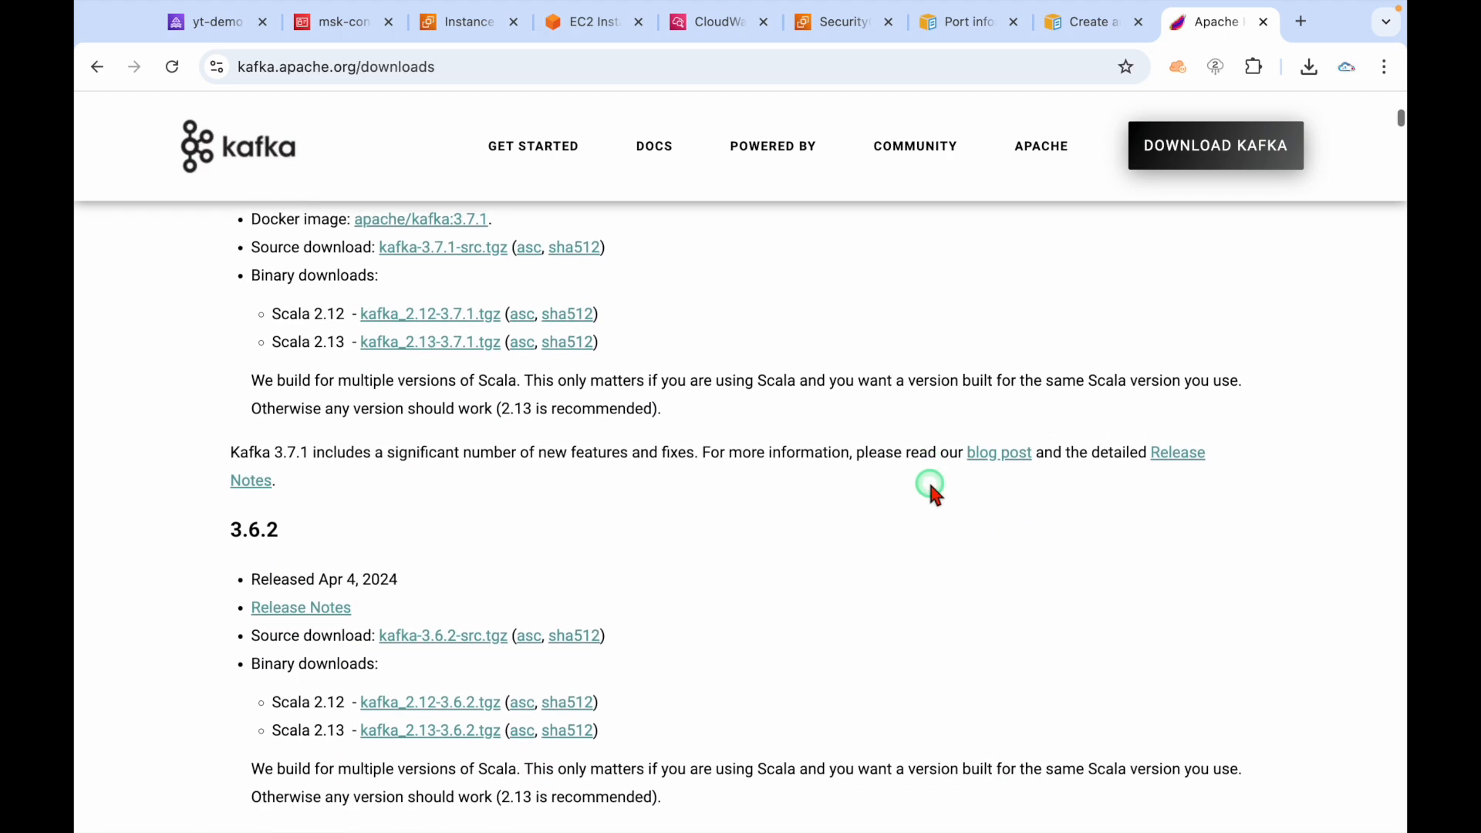
pyautogui.scroll(-15, 931, 488)
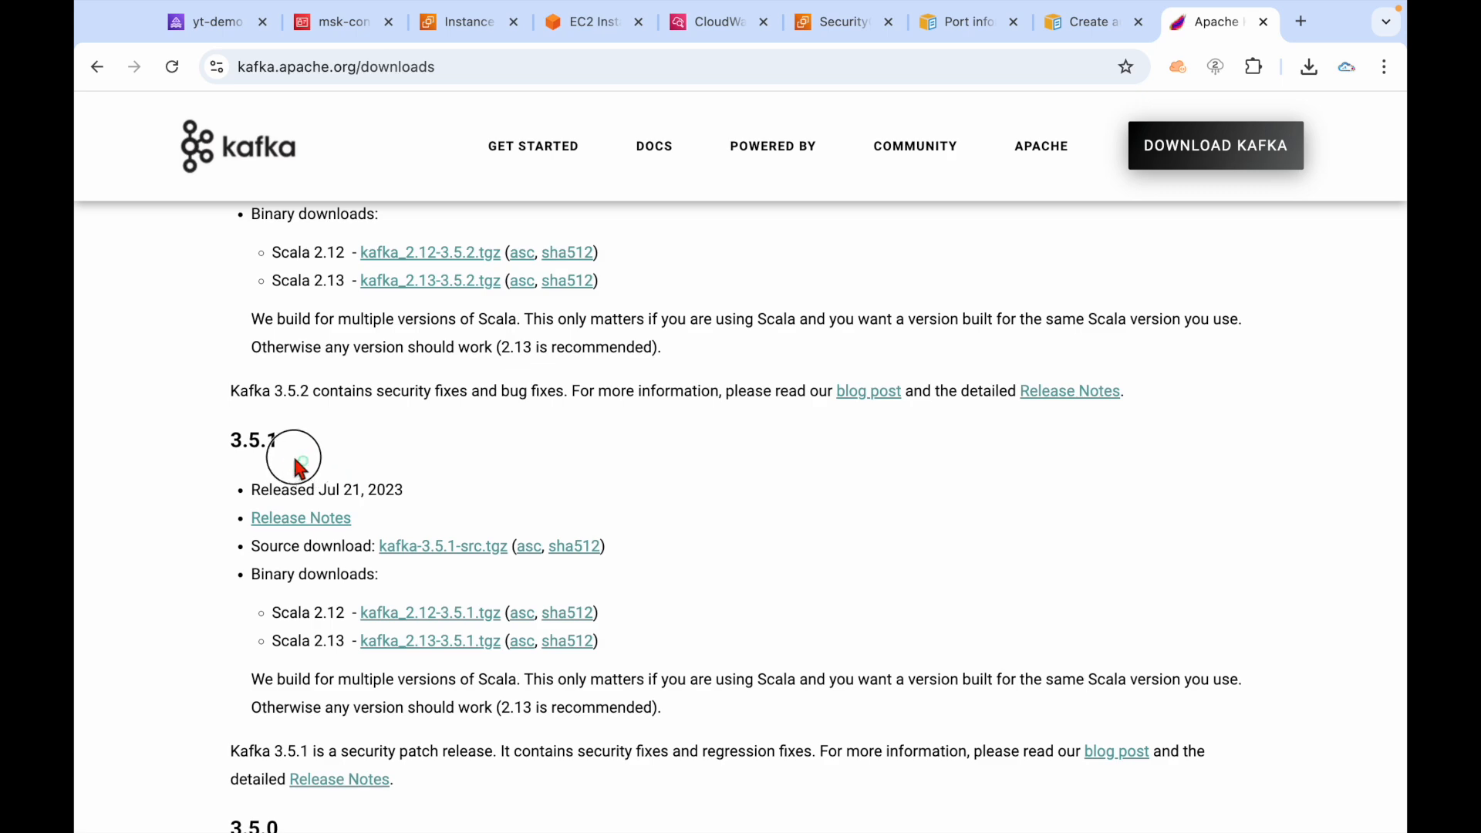
pyautogui.scroll(-3, 813, 535)
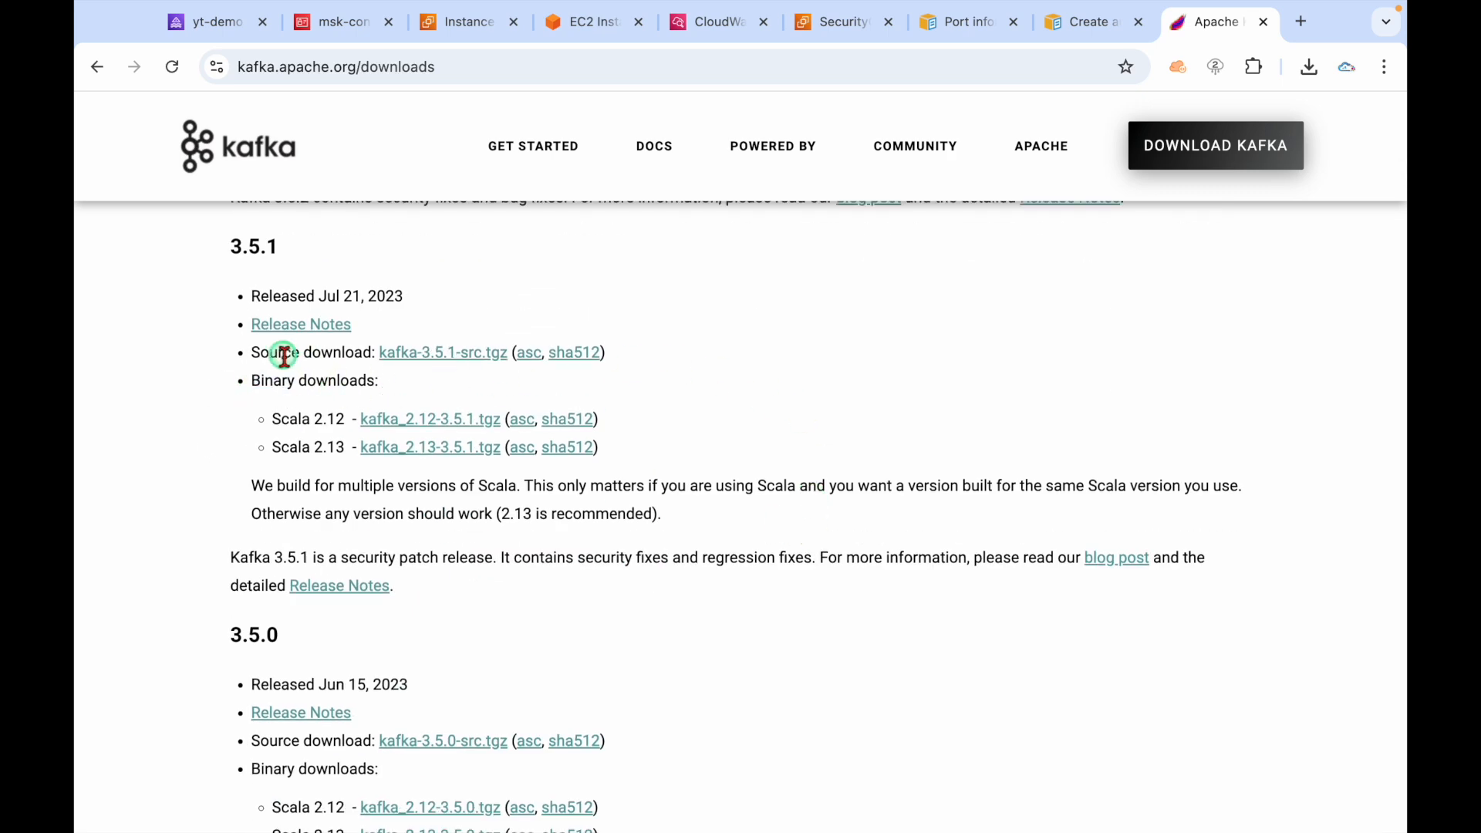
# Copy the kafka_2.12-3.5.1.tgz link address and return to the EC2 Instance Connect terminal.
pyautogui.rightClick(427, 430)
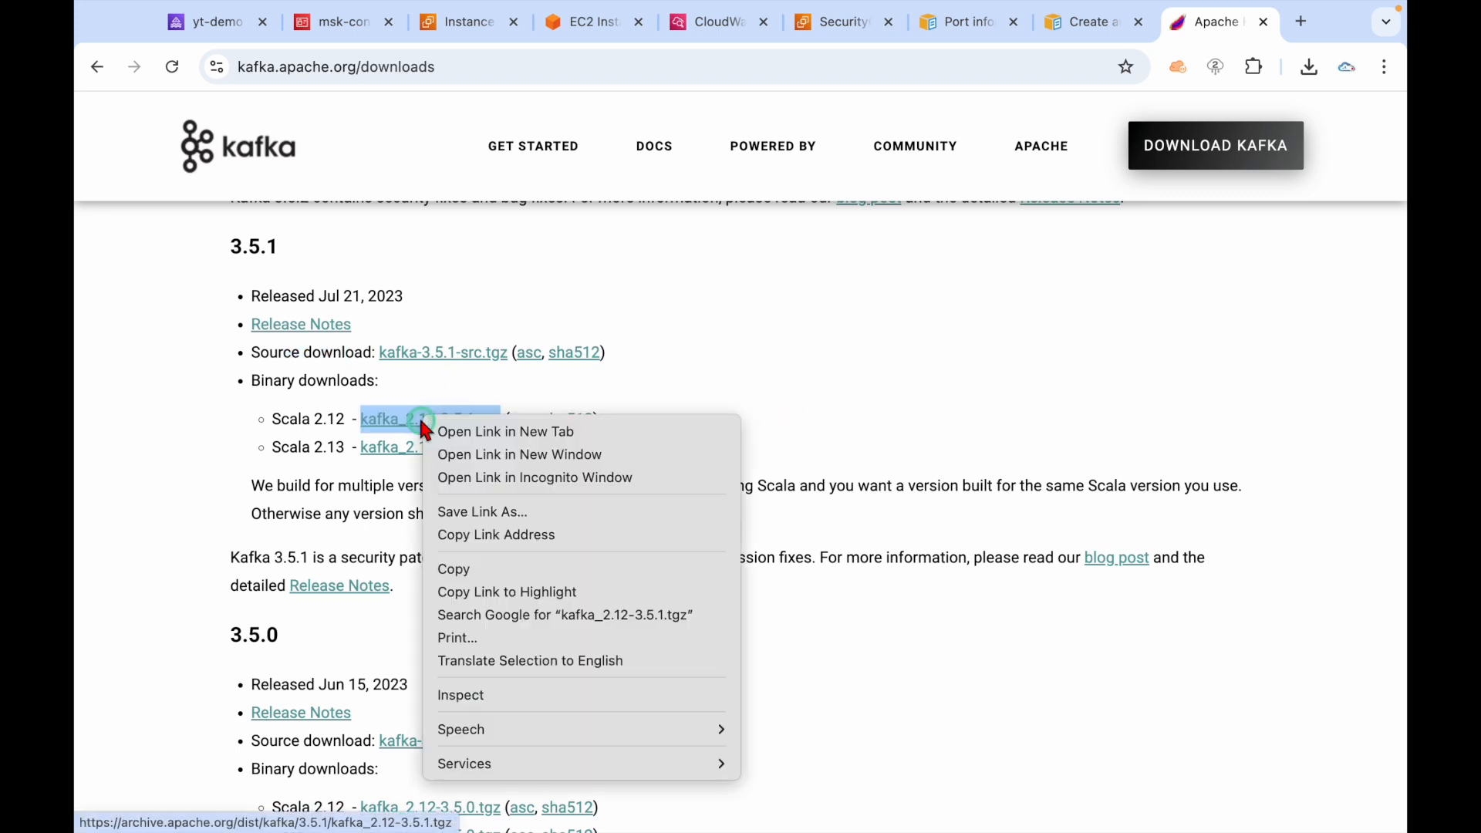
pyautogui.click(474, 534)
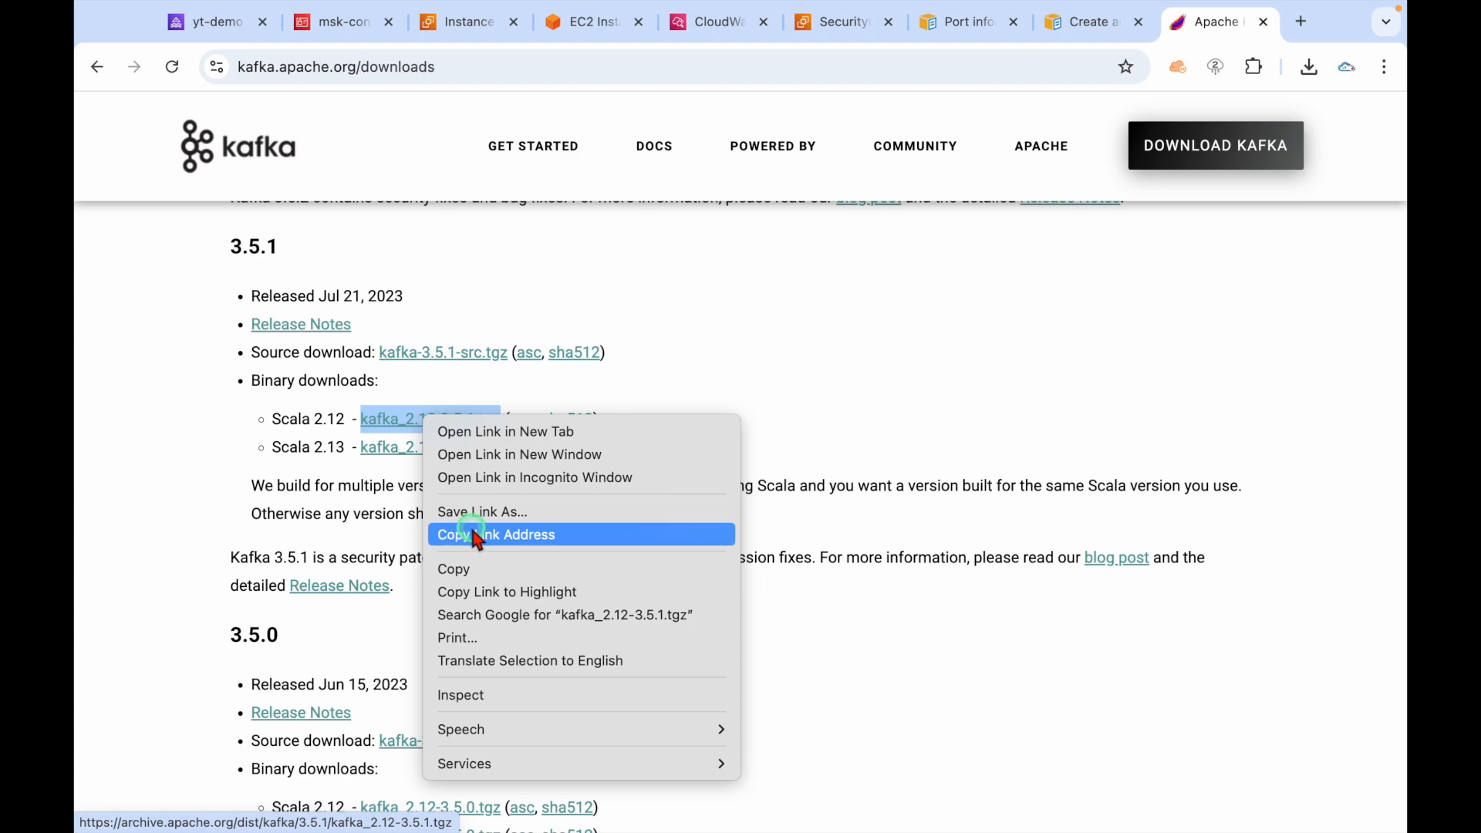
pyautogui.click(338, 21)
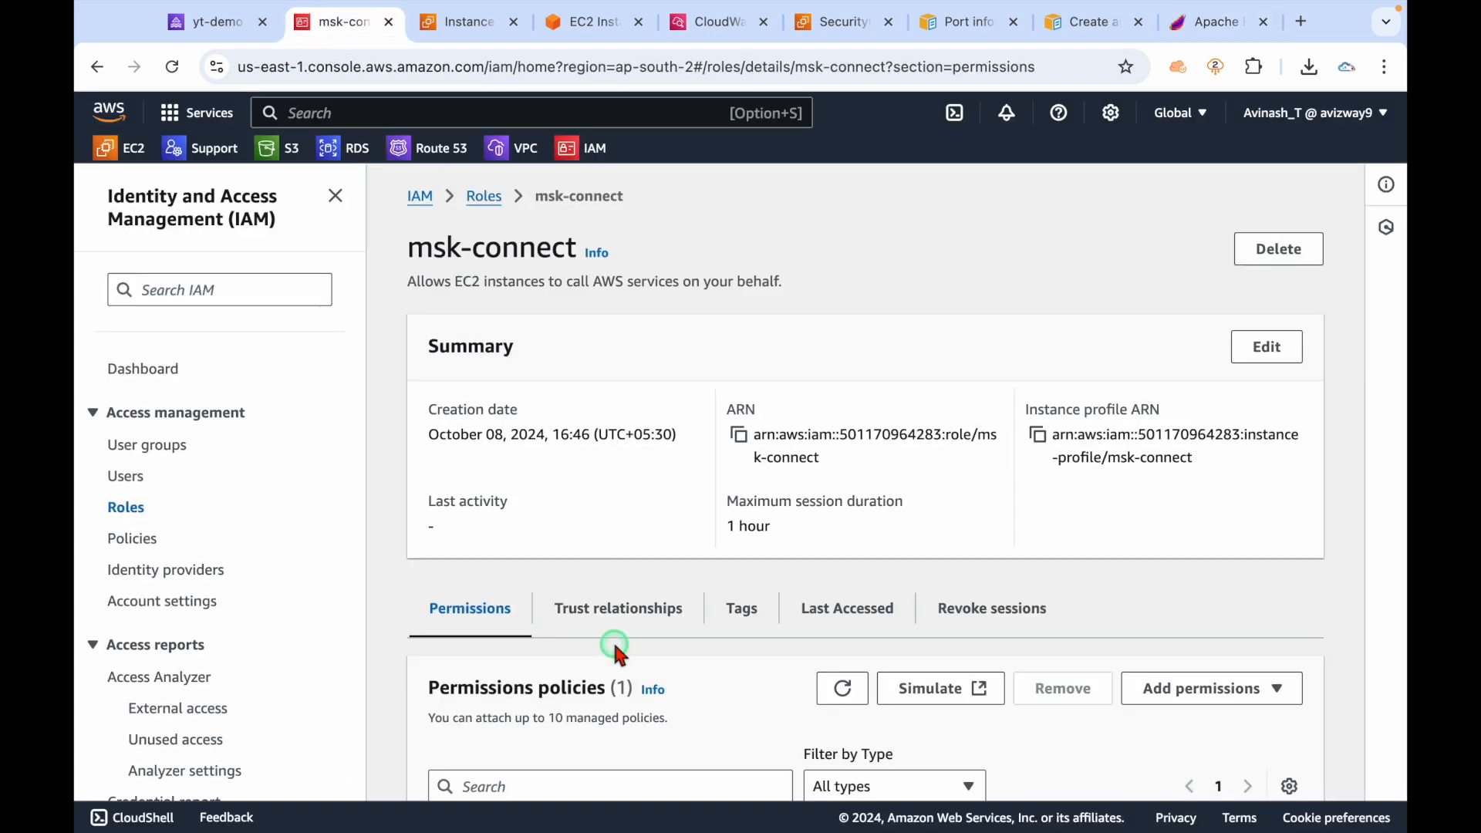
pyautogui.click(231, 23)
pyautogui.click(473, 25)
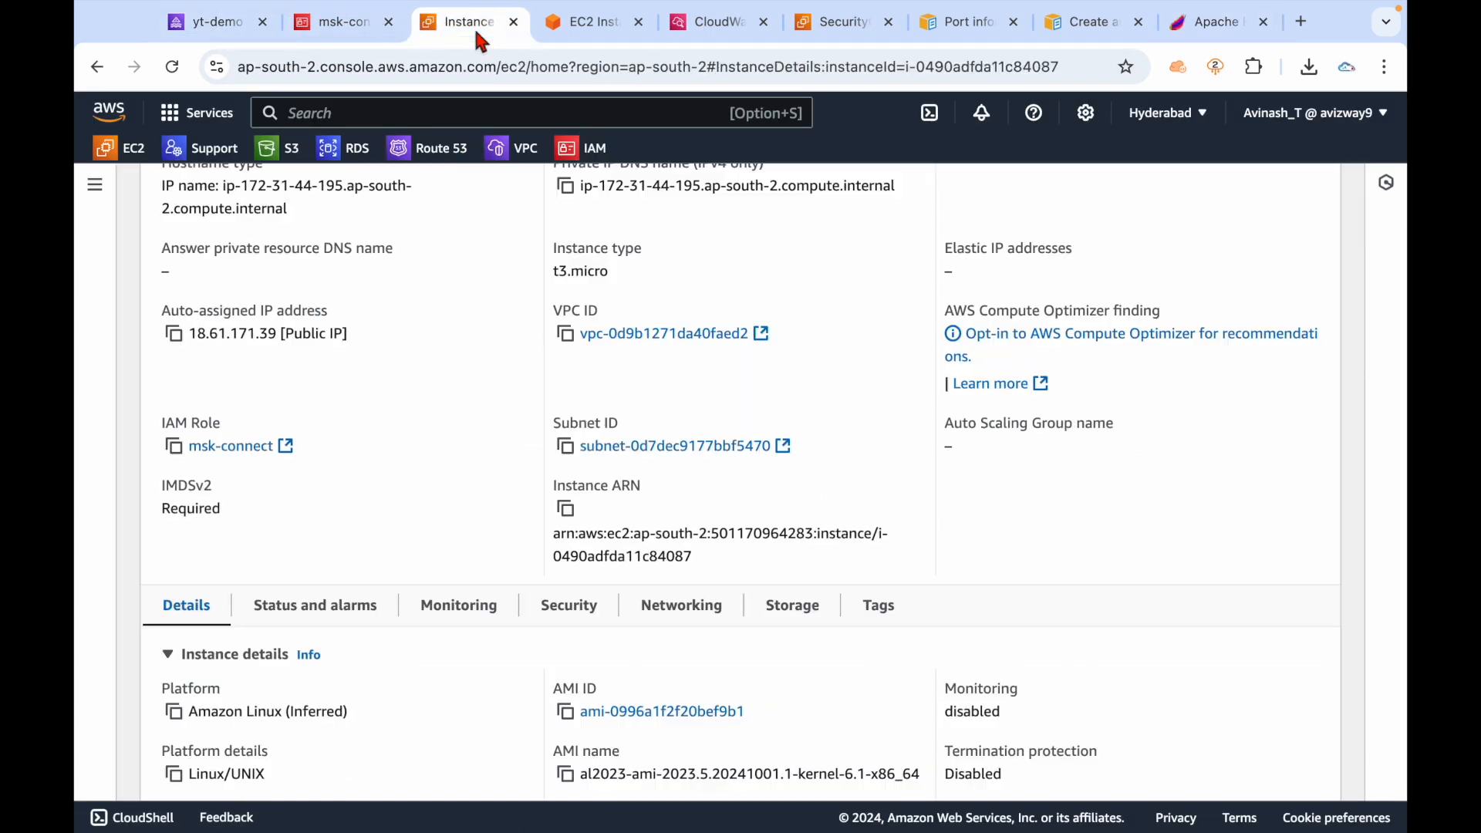
pyautogui.moveTo(473, 25); pyautogui.dragTo(232, 24)
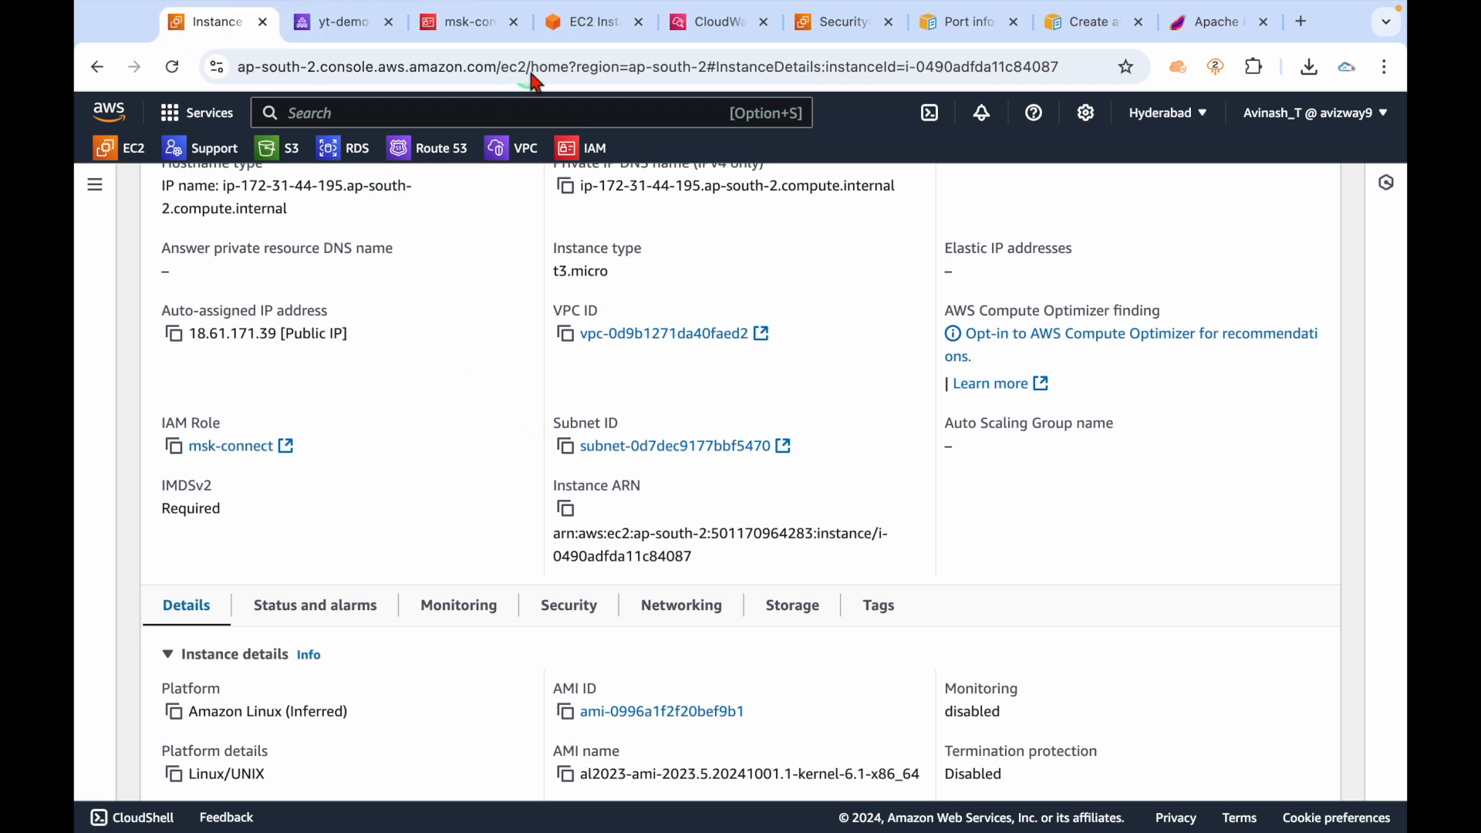
pyautogui.click(601, 36)
pyautogui.moveTo(590, 29); pyautogui.dragTo(223, 23)
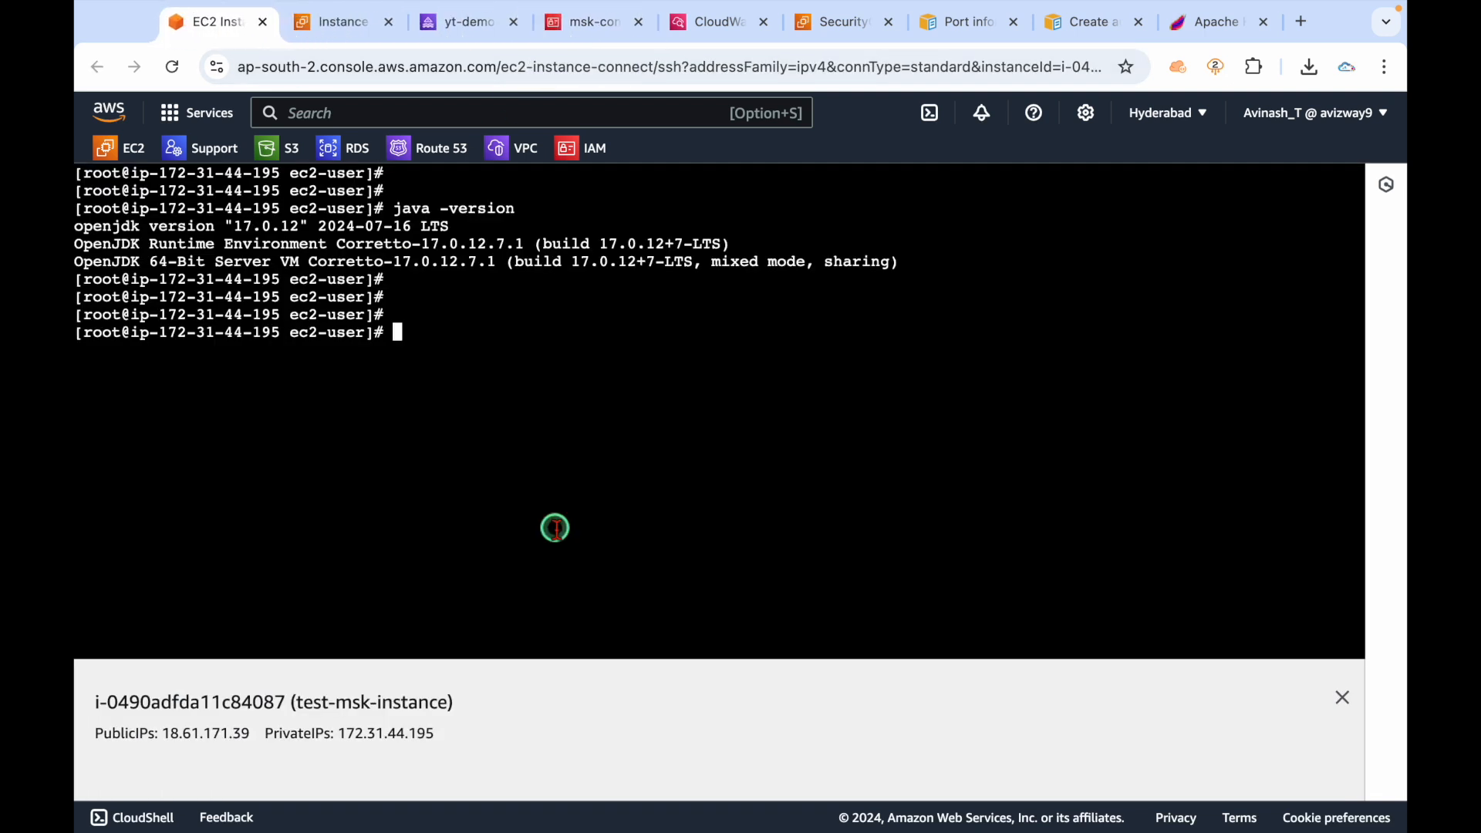
# Download the Kafka 3.5.1 archive to the instance with wget and the copied URL.
pyautogui.write('wget')
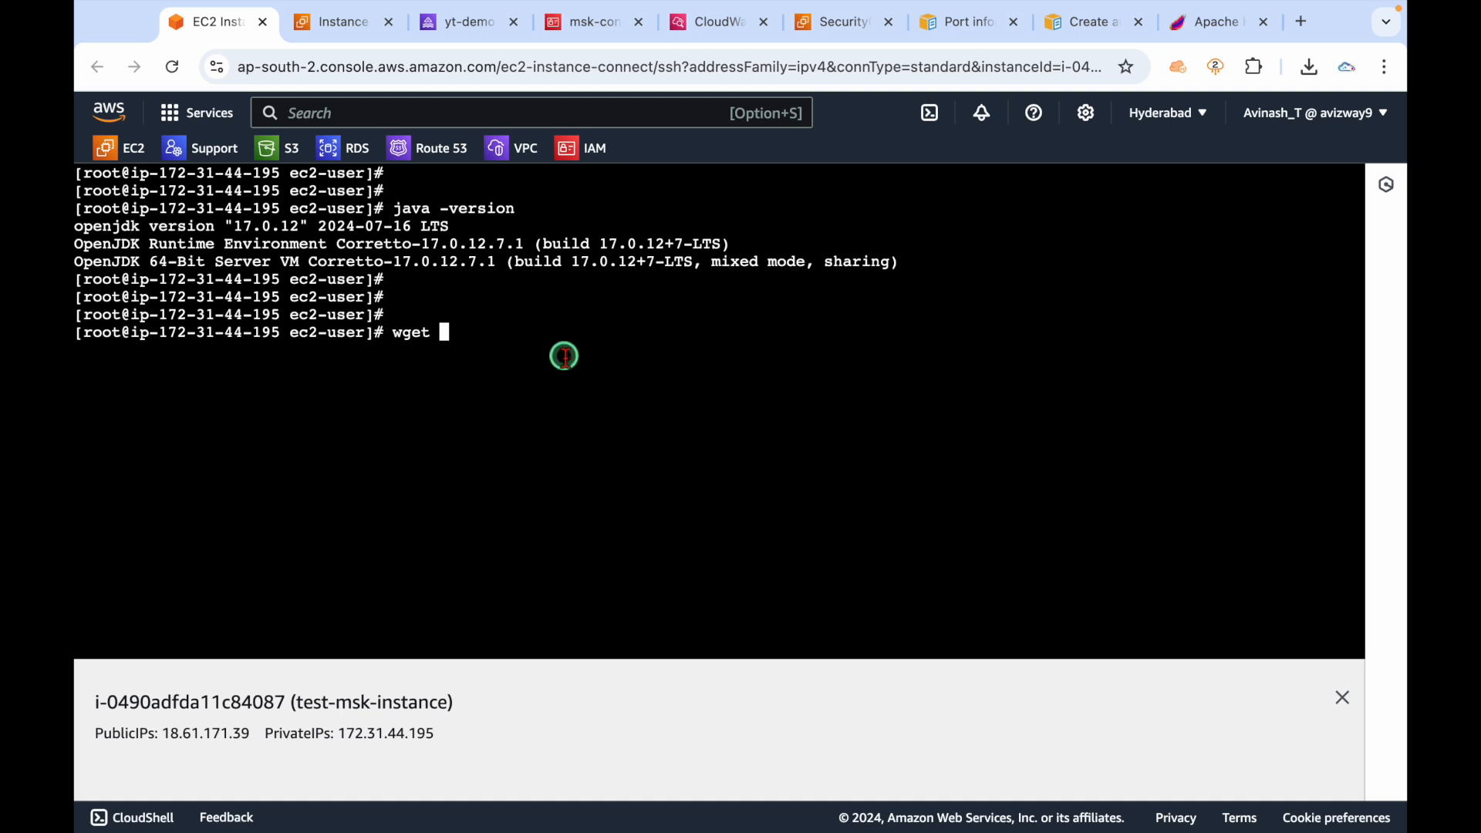
pyautogui.rightClick(563, 350)
pyautogui.write('et')
pyautogui.click(615, 531)
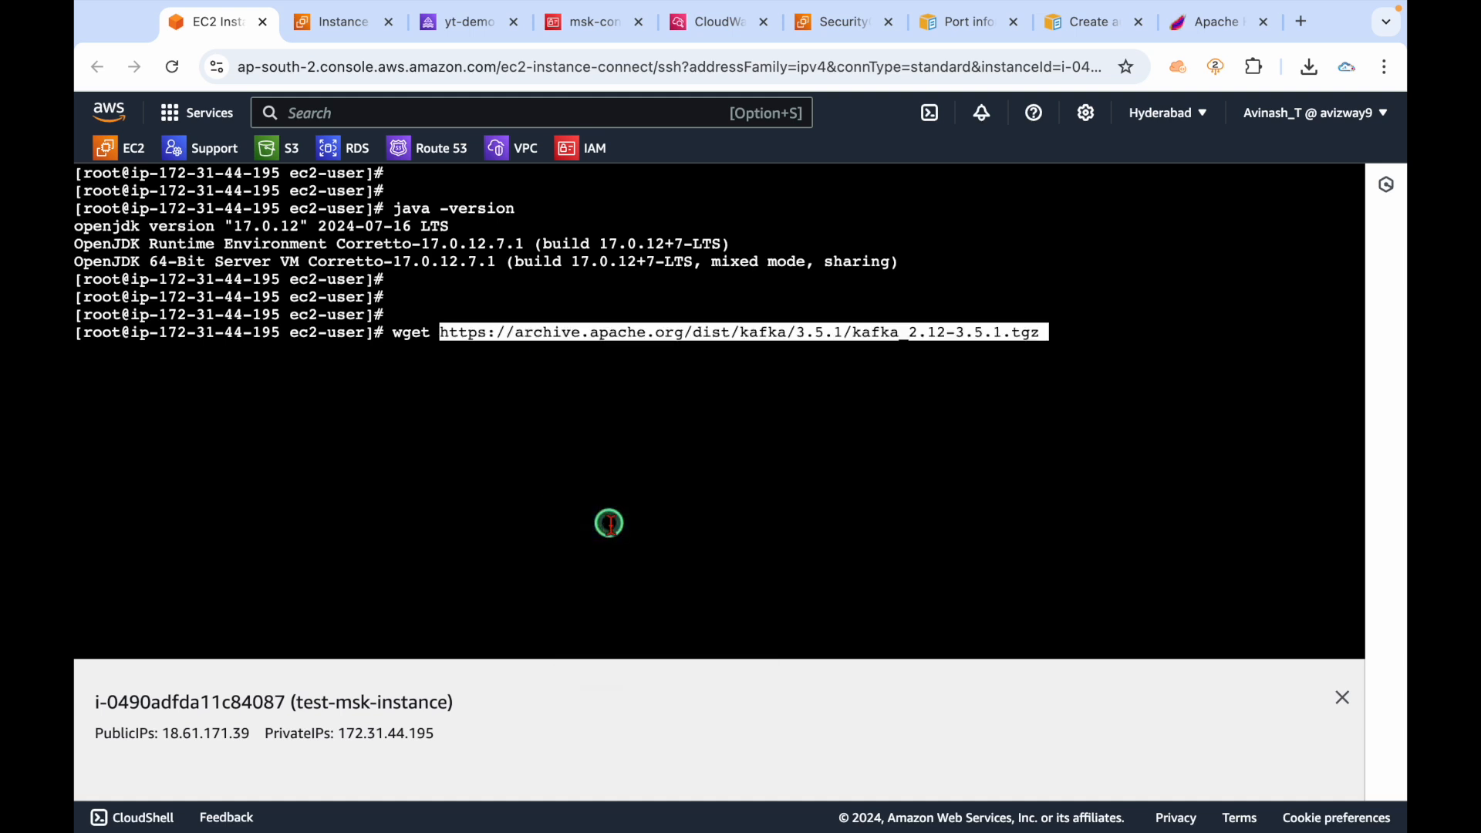
pyautogui.press('Return')
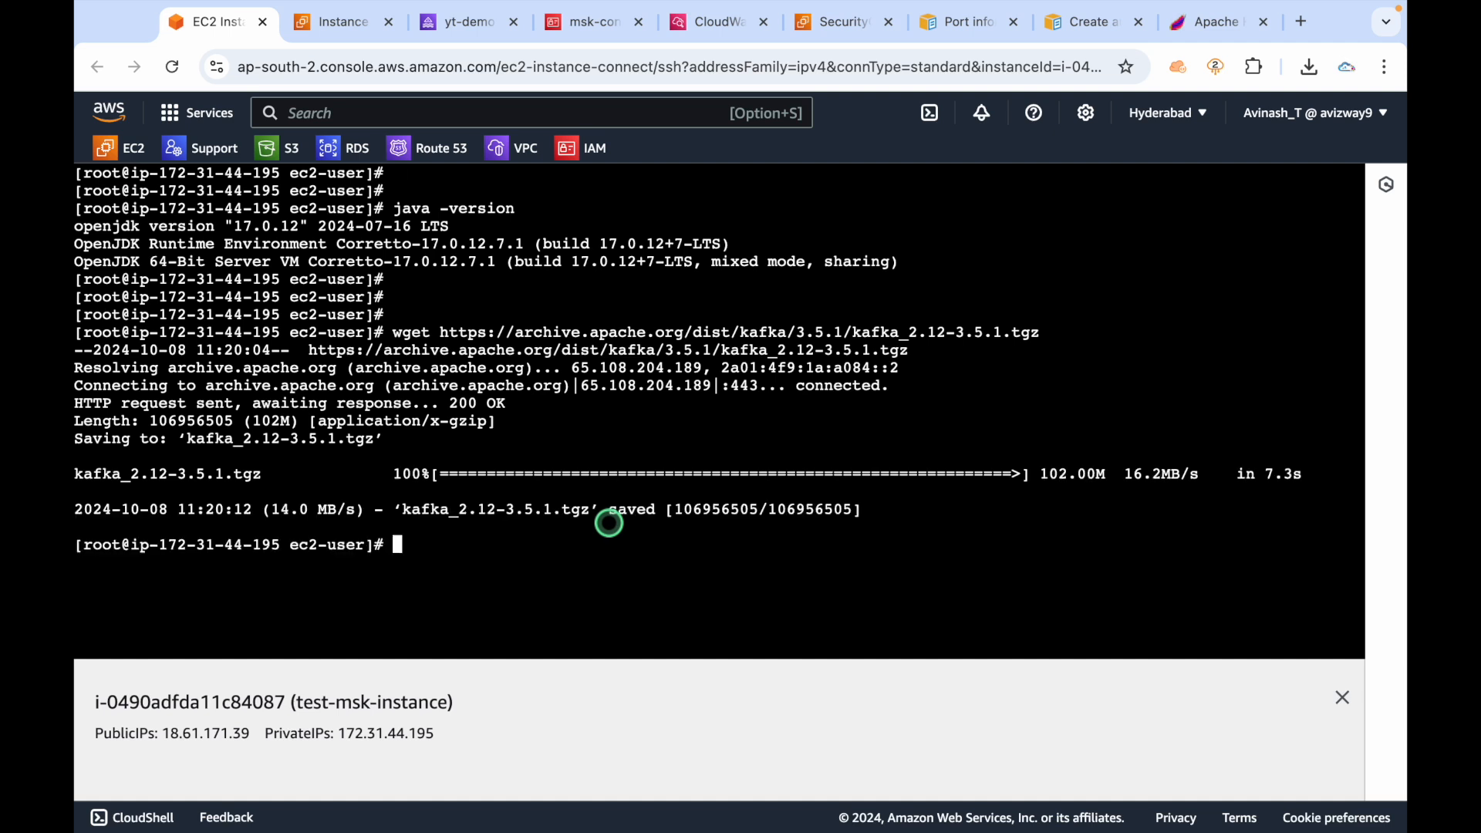
pyautogui.hotkey('ctrl', 'l')
pyautogui.press('Return')
pyautogui.press('Return')
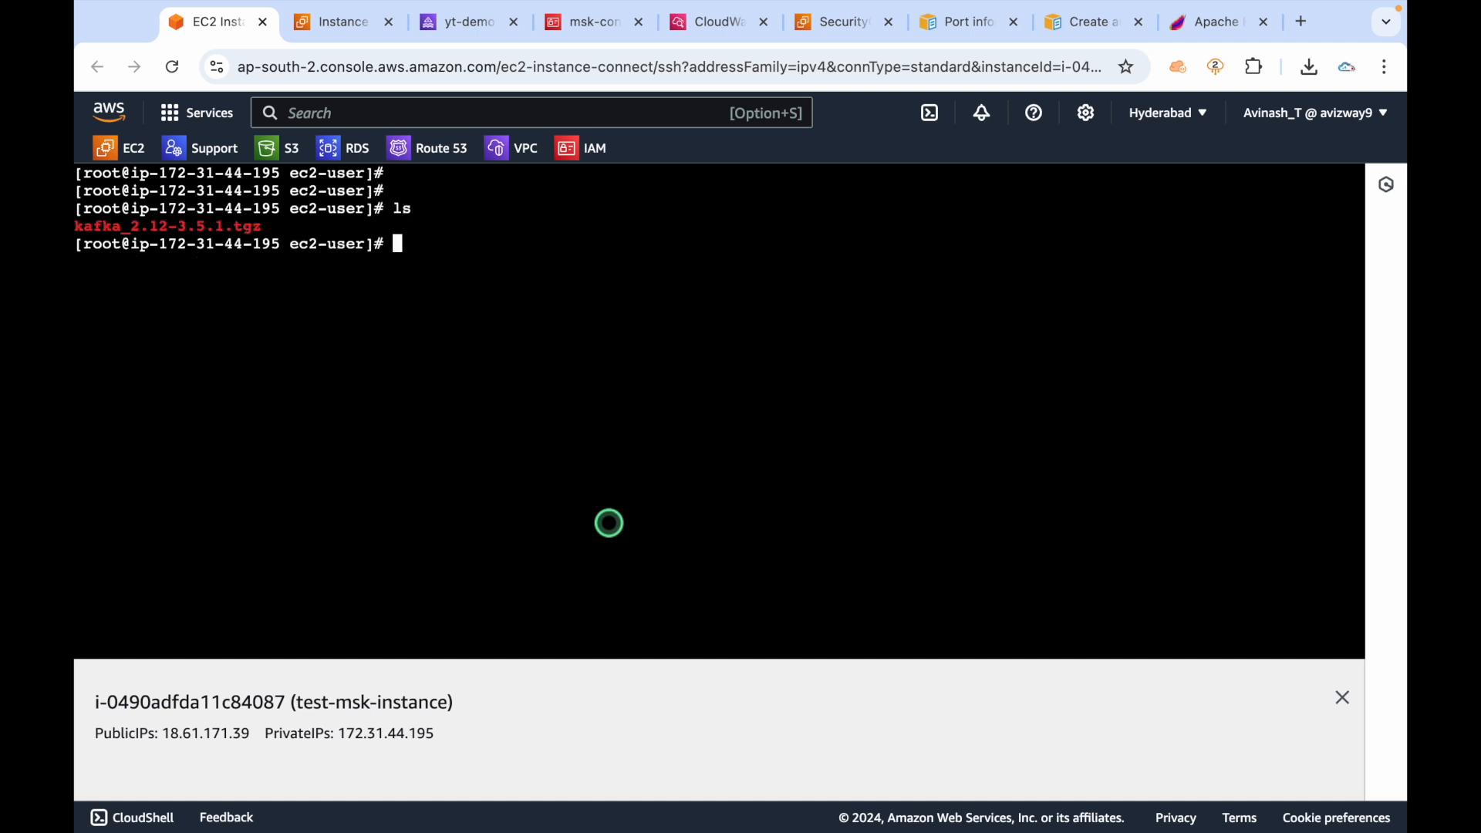
# Extract kafka_2.12-3.5.1.tgz with tar xvzf and list the files to see the new folder.
pyautogui.write('tar xvzf k')
pyautogui.press('Tab')
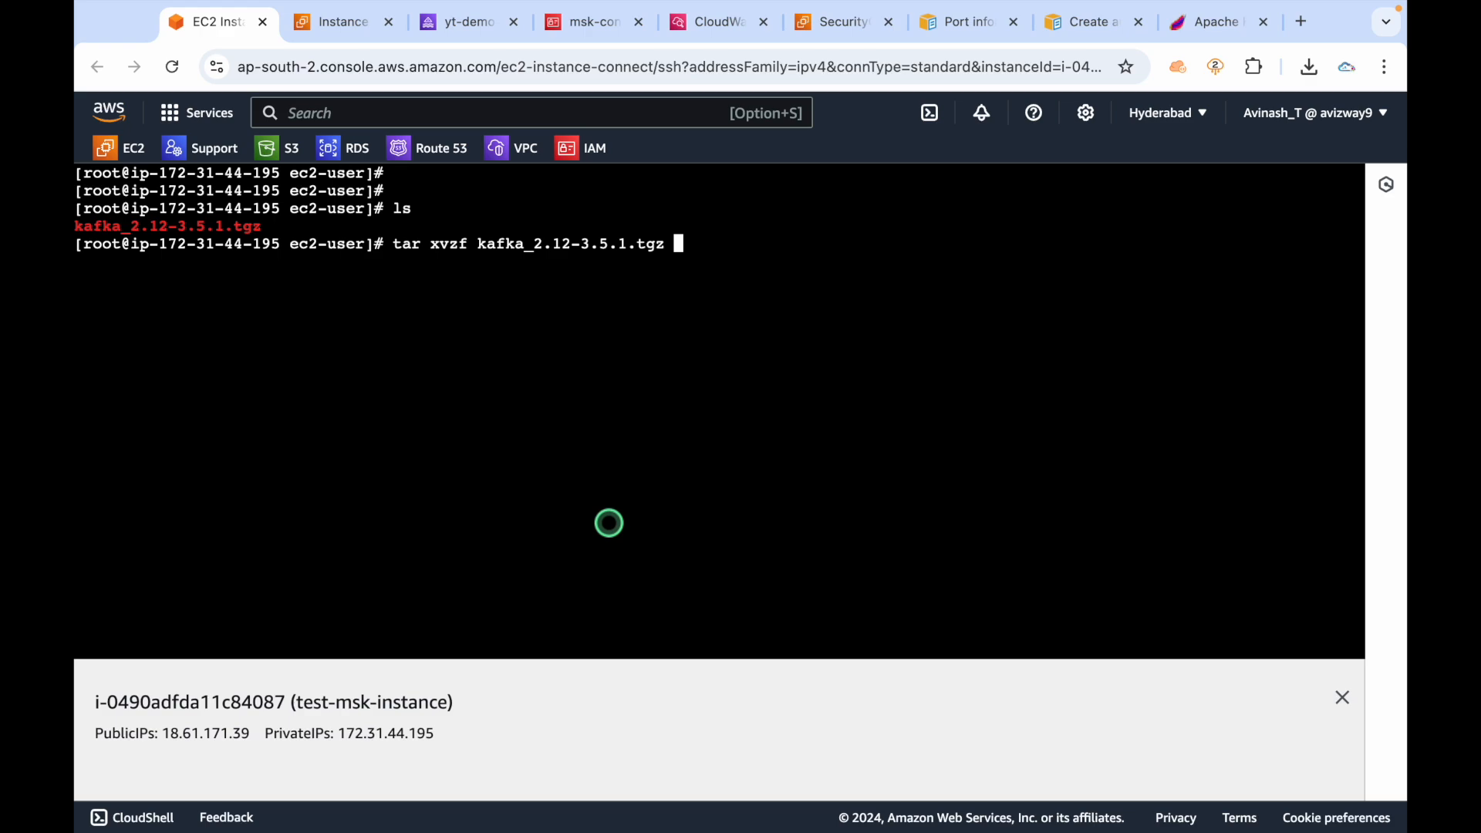
pyautogui.press('Return')
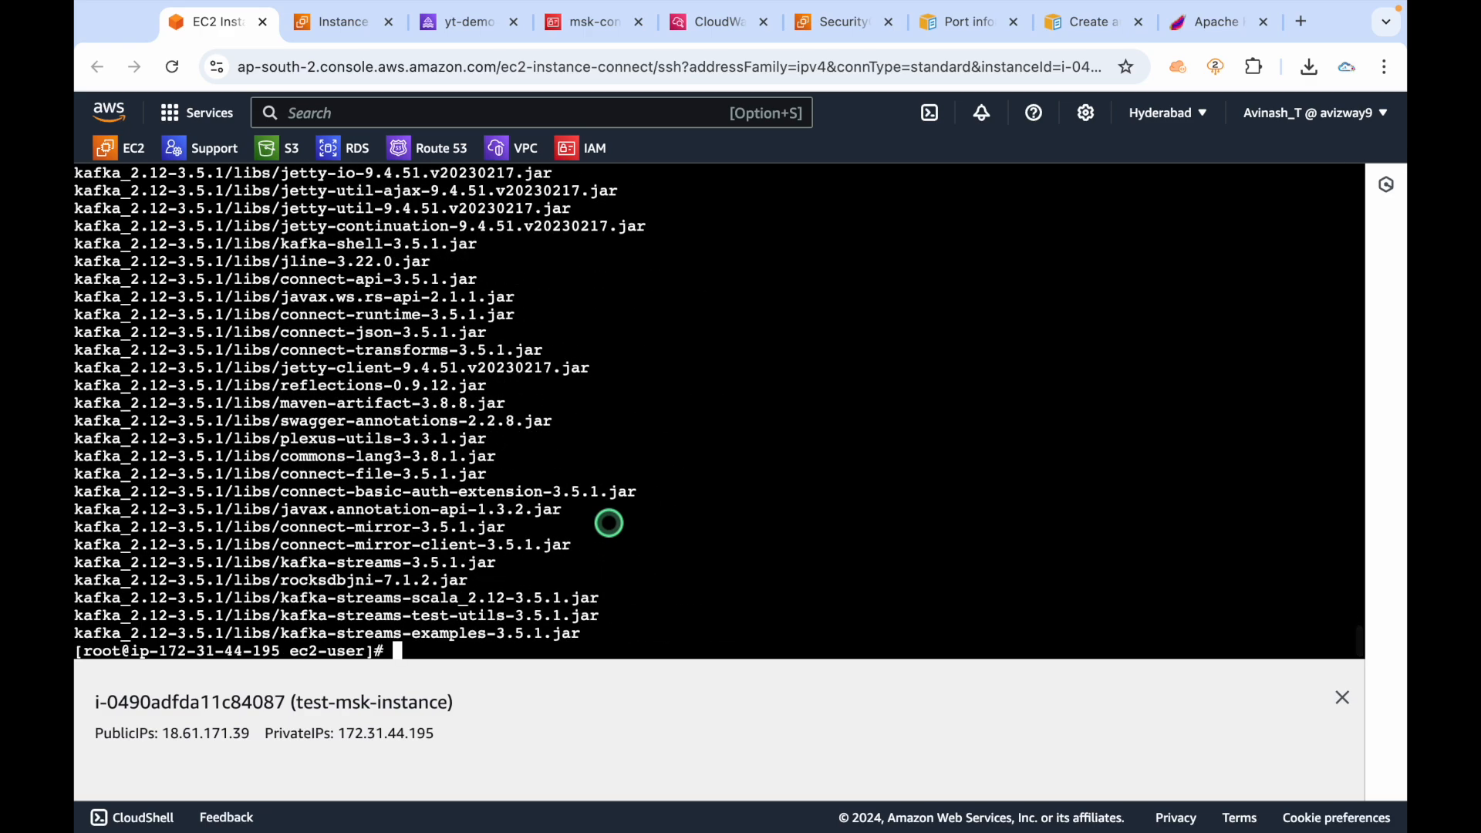
pyautogui.hotkey('ctrl', 'l')
pyautogui.press('Return')
pyautogui.write('ls')
pyautogui.press('Return')
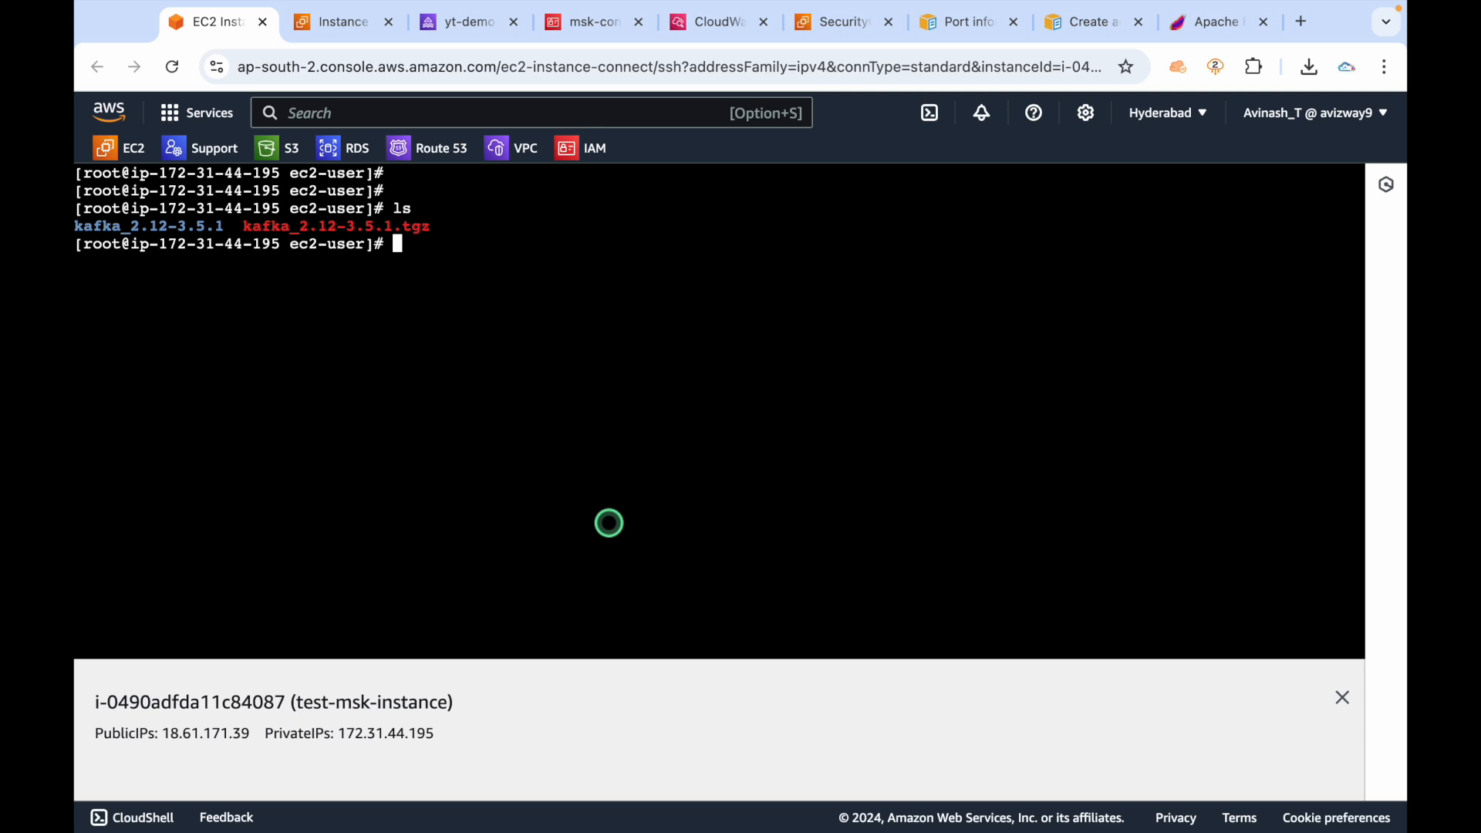
# Delete the kafka_2.12-3.5.1.tgz archive, confirming the removal with y.
pyautogui.write('rm k')
pyautogui.press('Tab')
pyautogui.press('Return')
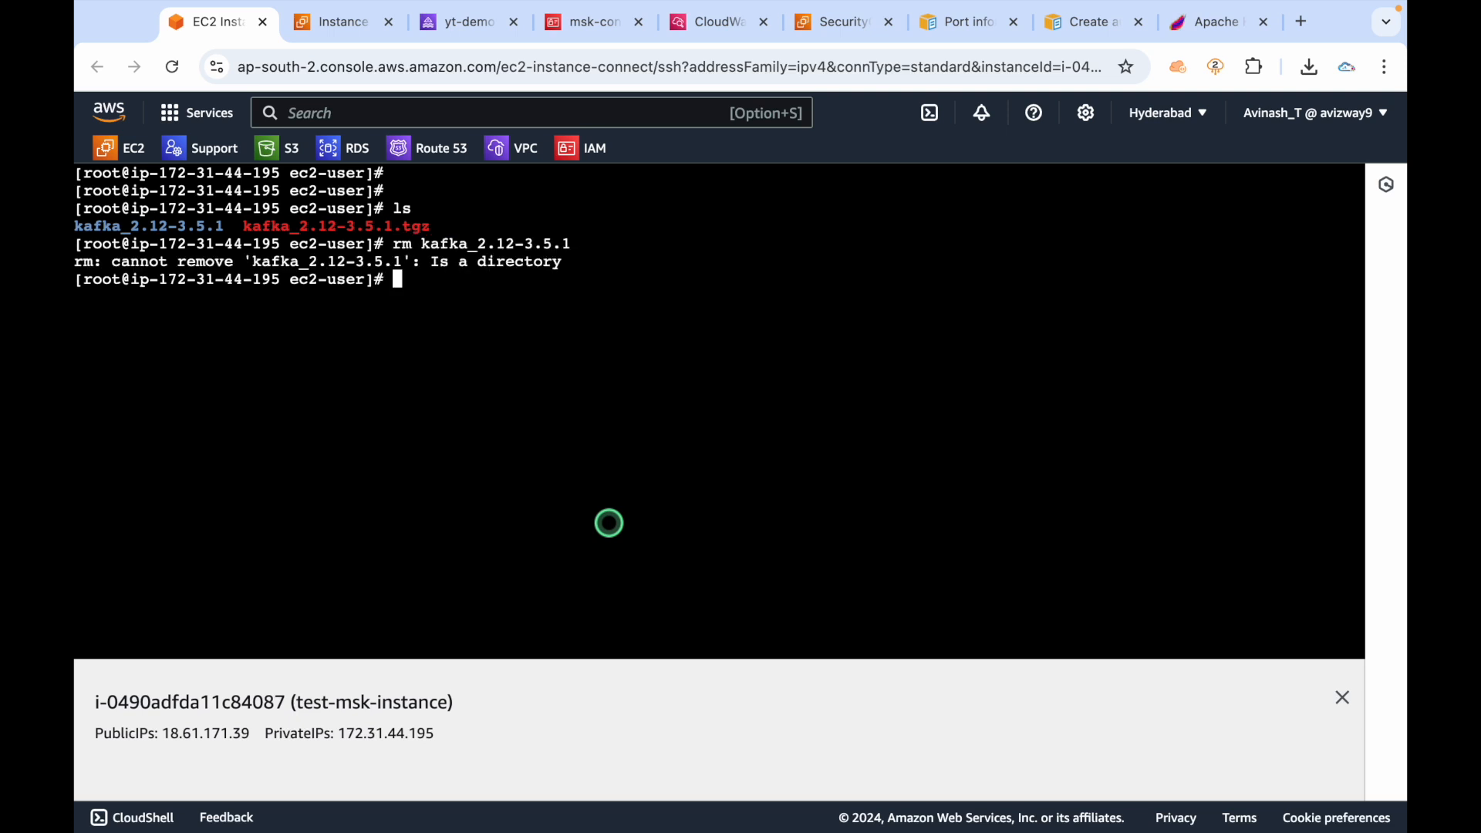
pyautogui.press('Up')
pyautogui.write('.tgz')
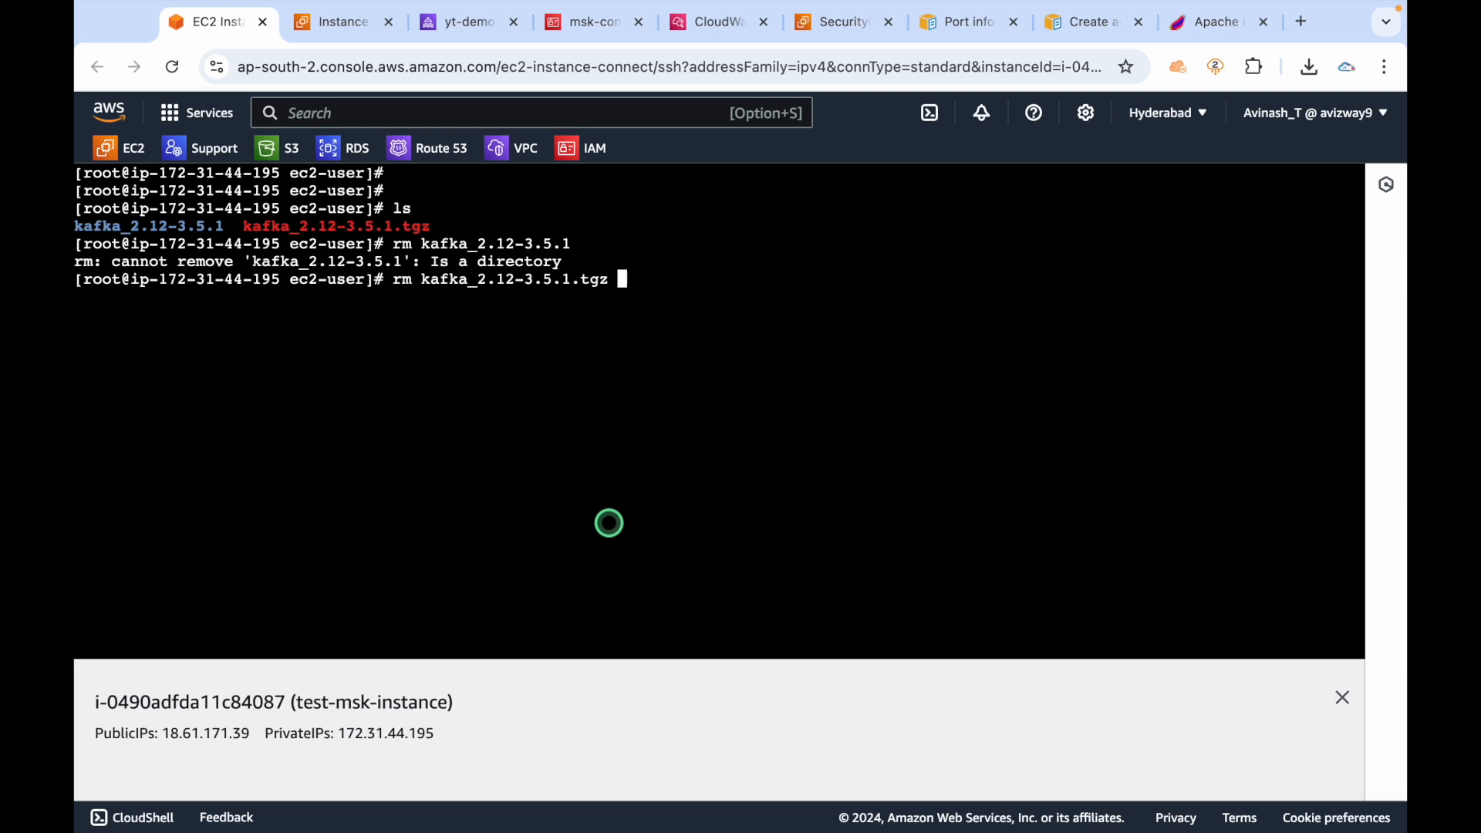
pyautogui.press('Return')
pyautogui.write('y')
pyautogui.press('Return')
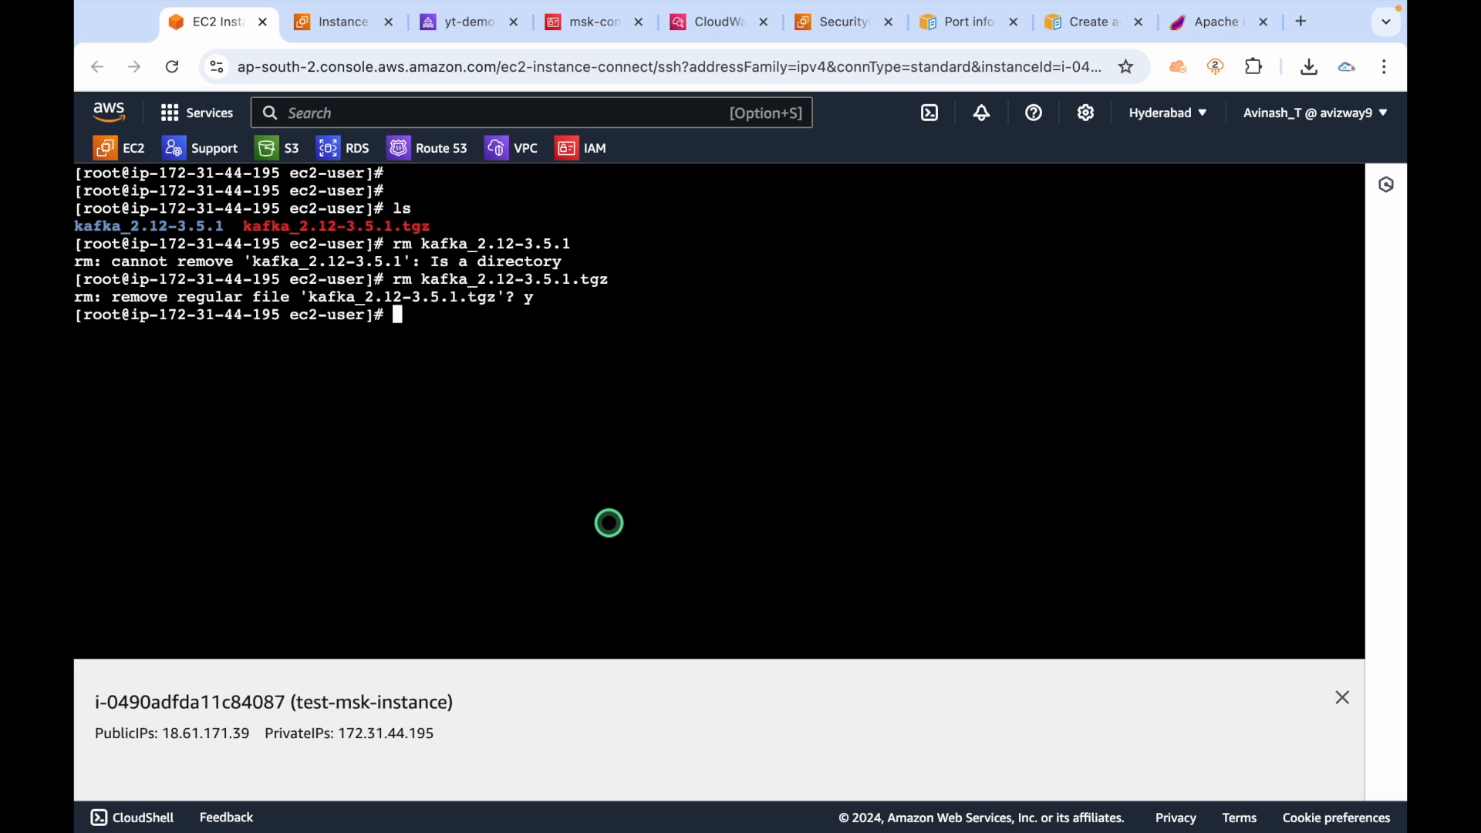
pyautogui.hotkey('ctrl', 'l')
pyautogui.press('Return')
pyautogui.press('Return')
pyautogui.write('ls')
# Enter kafka_2.12-3.5.1 and list its bin, config and libs folders.
pyautogui.press('Return')
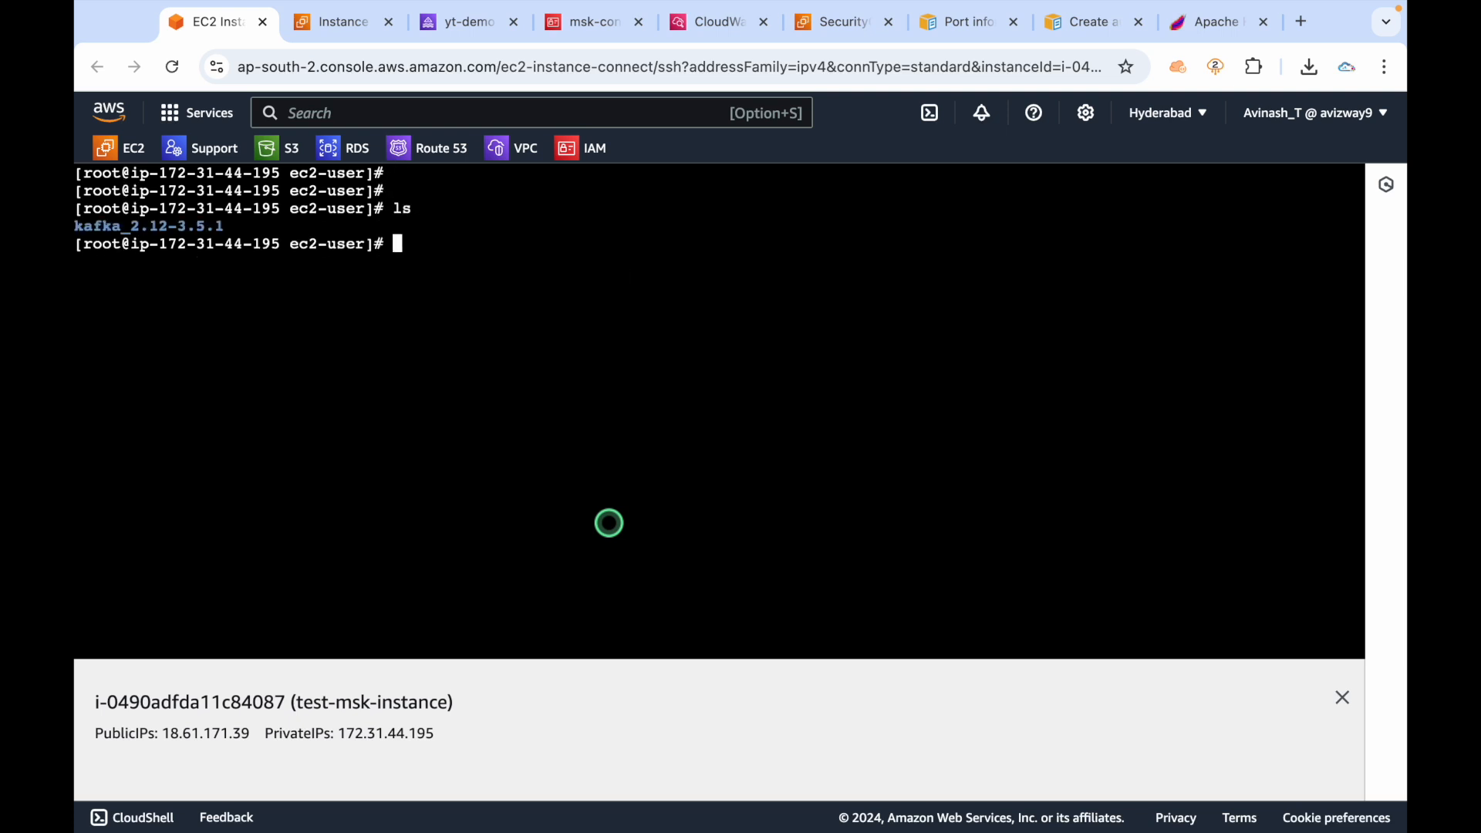
pyautogui.write('cd k')
pyautogui.press('Tab')
pyautogui.press('Return')
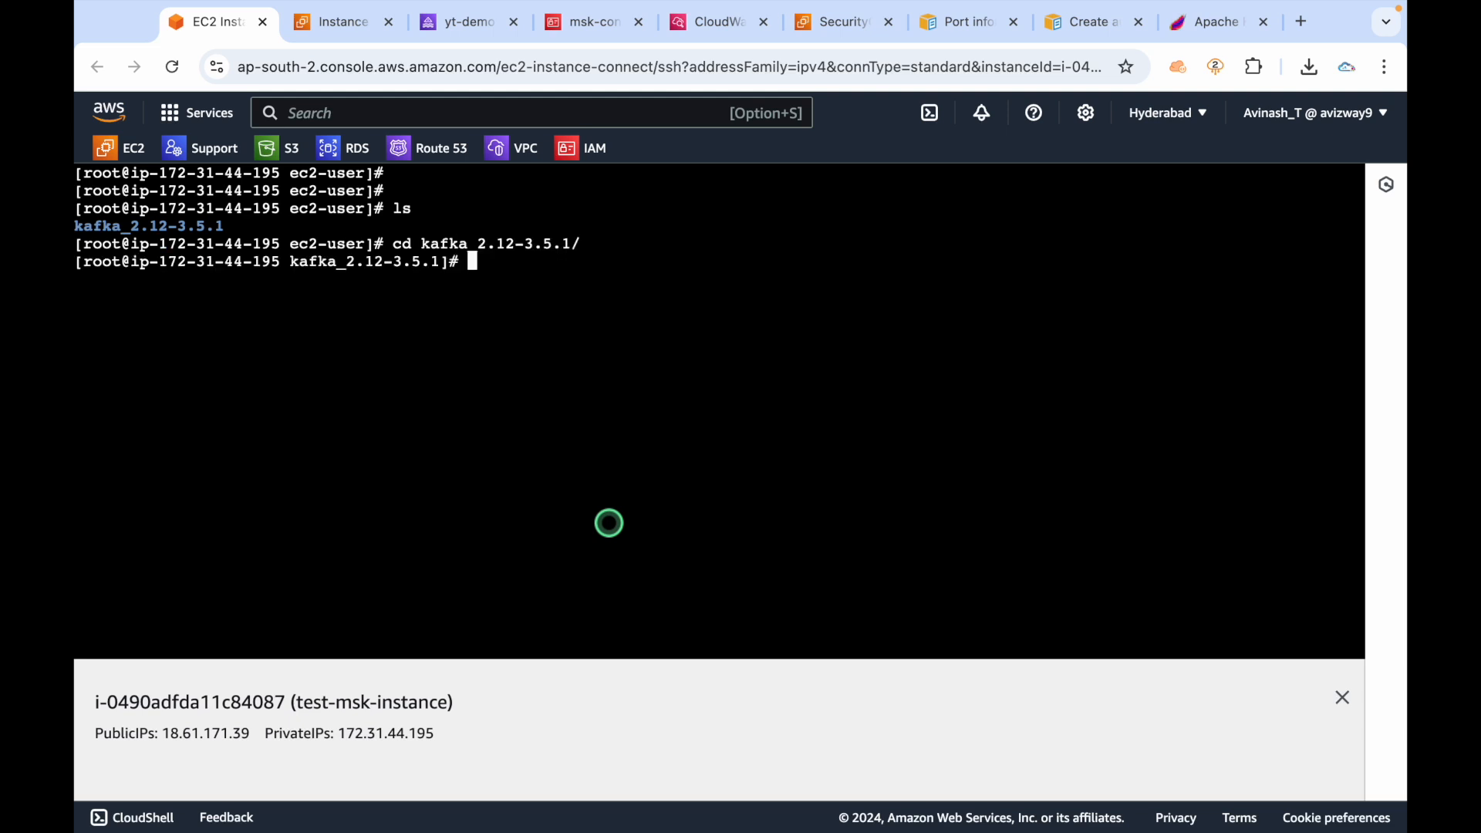
pyautogui.write('ls')
pyautogui.press('Return')
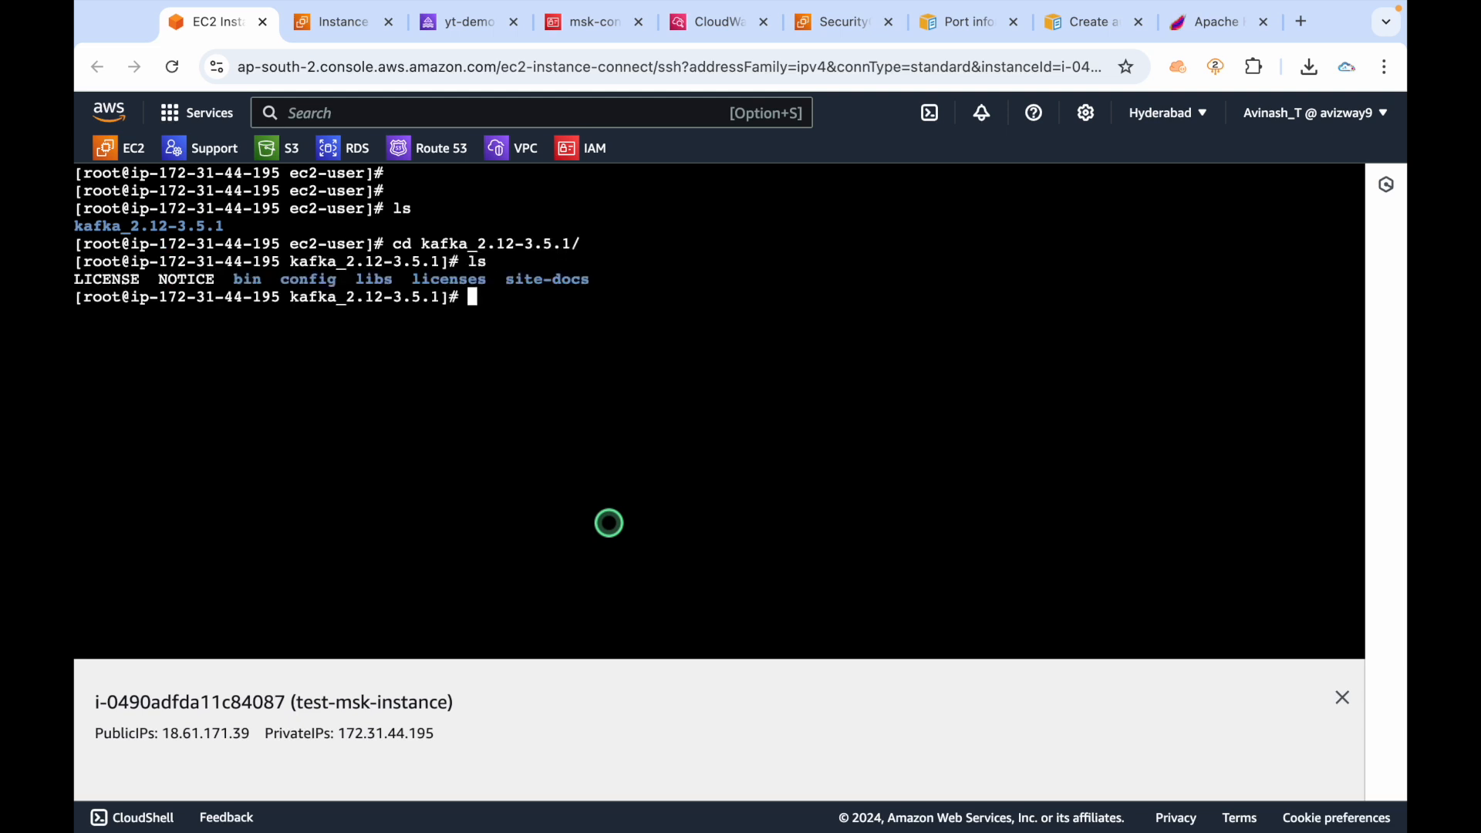
pyautogui.doubleClick(247, 279)
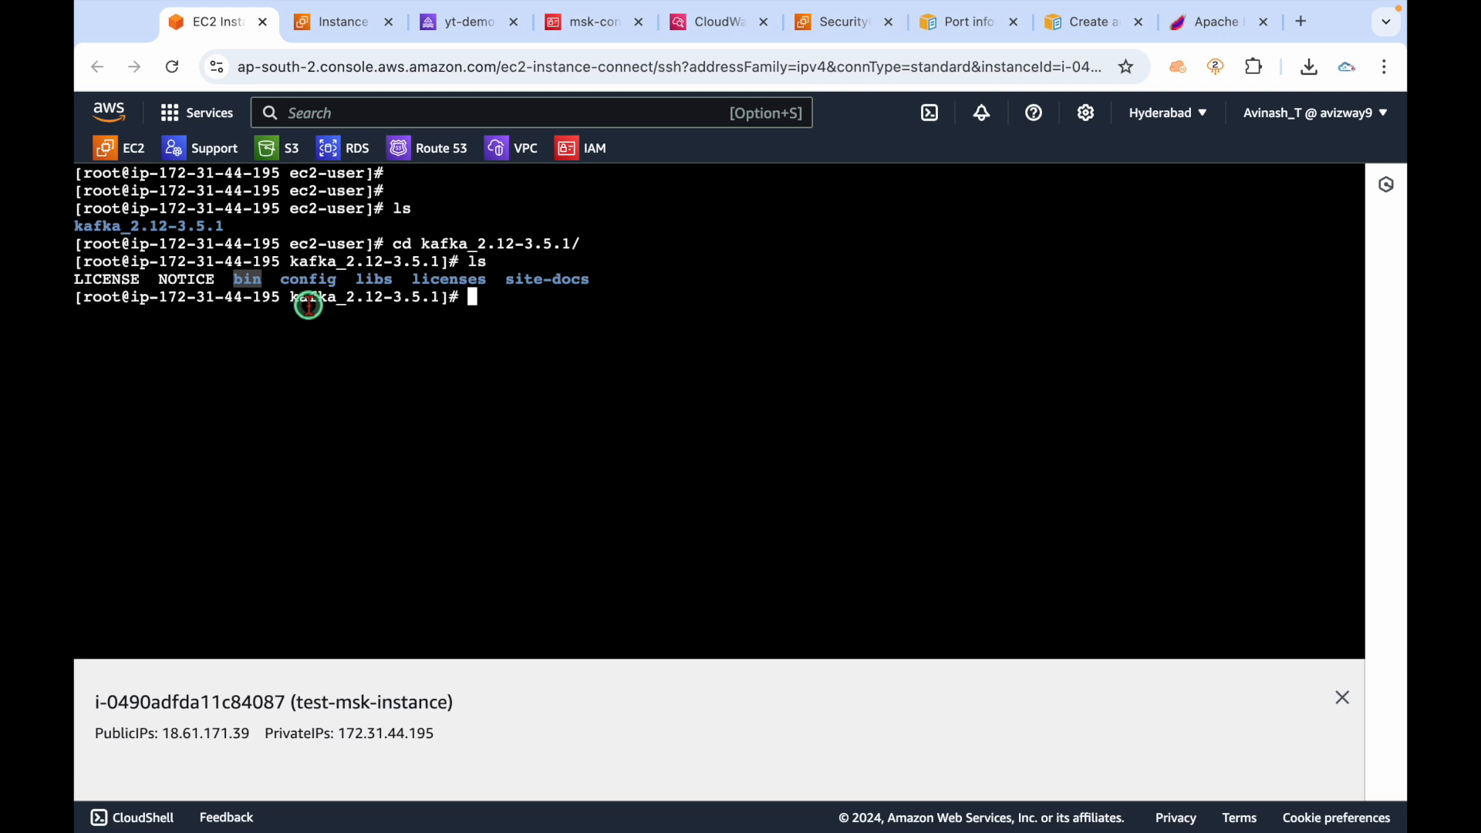
pyautogui.doubleClick(374, 279)
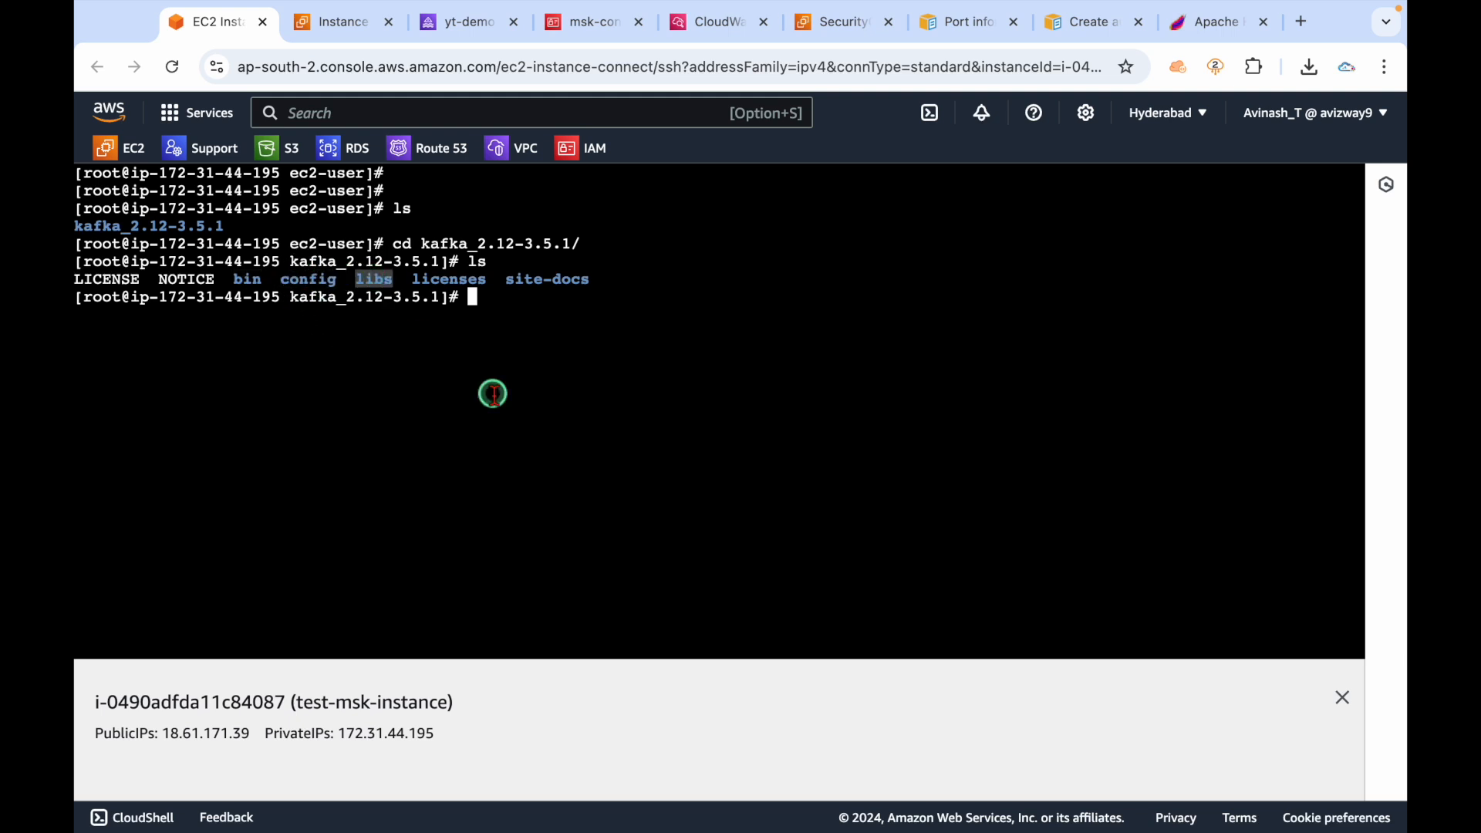
pyautogui.moveTo(230, 281); pyautogui.dragTo(373, 284)
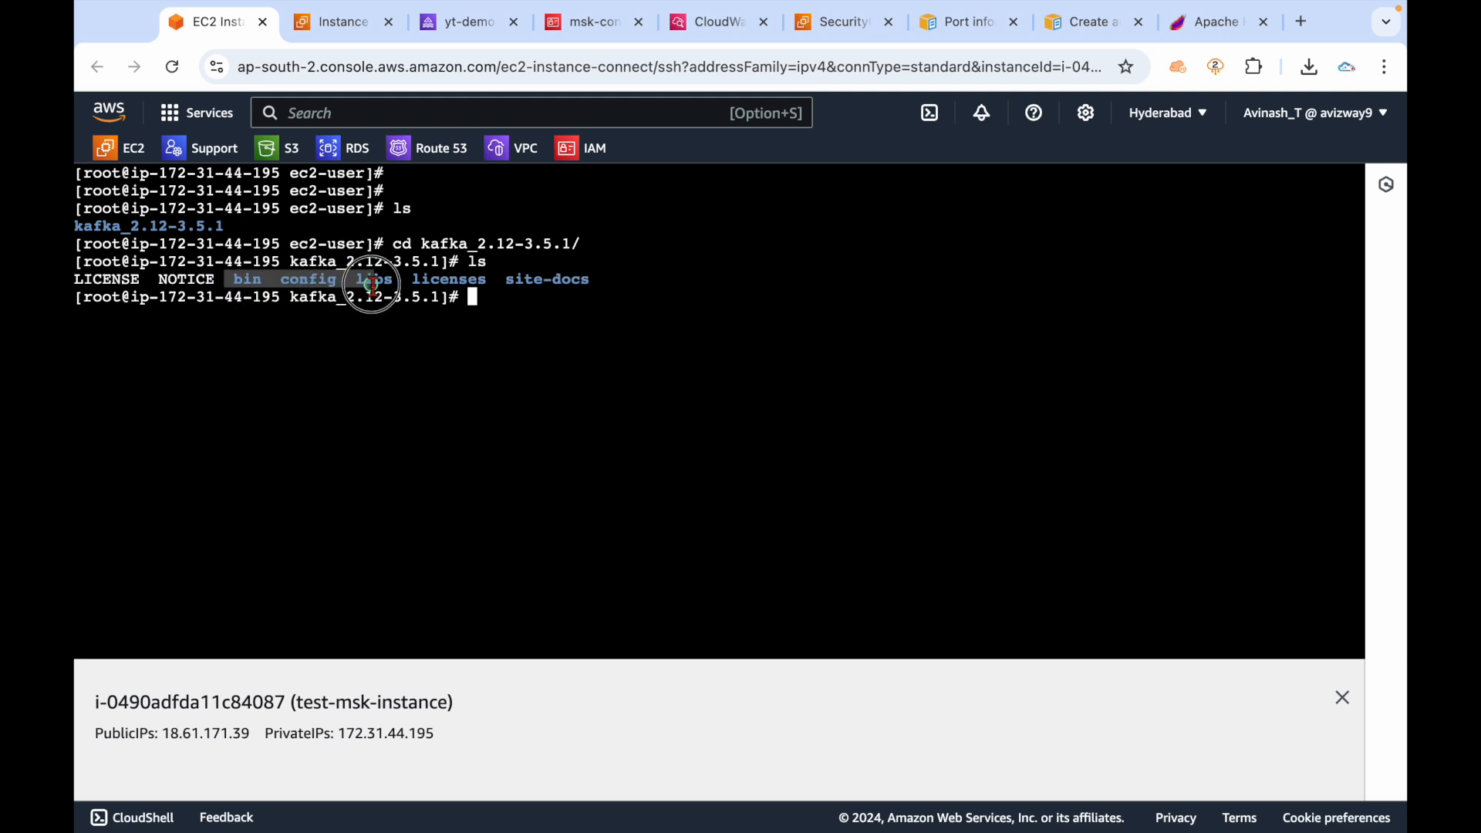
pyautogui.click(622, 351)
# List the Kafka shell scripts inside the bin folder.
pyautogui.write('cd bin/')
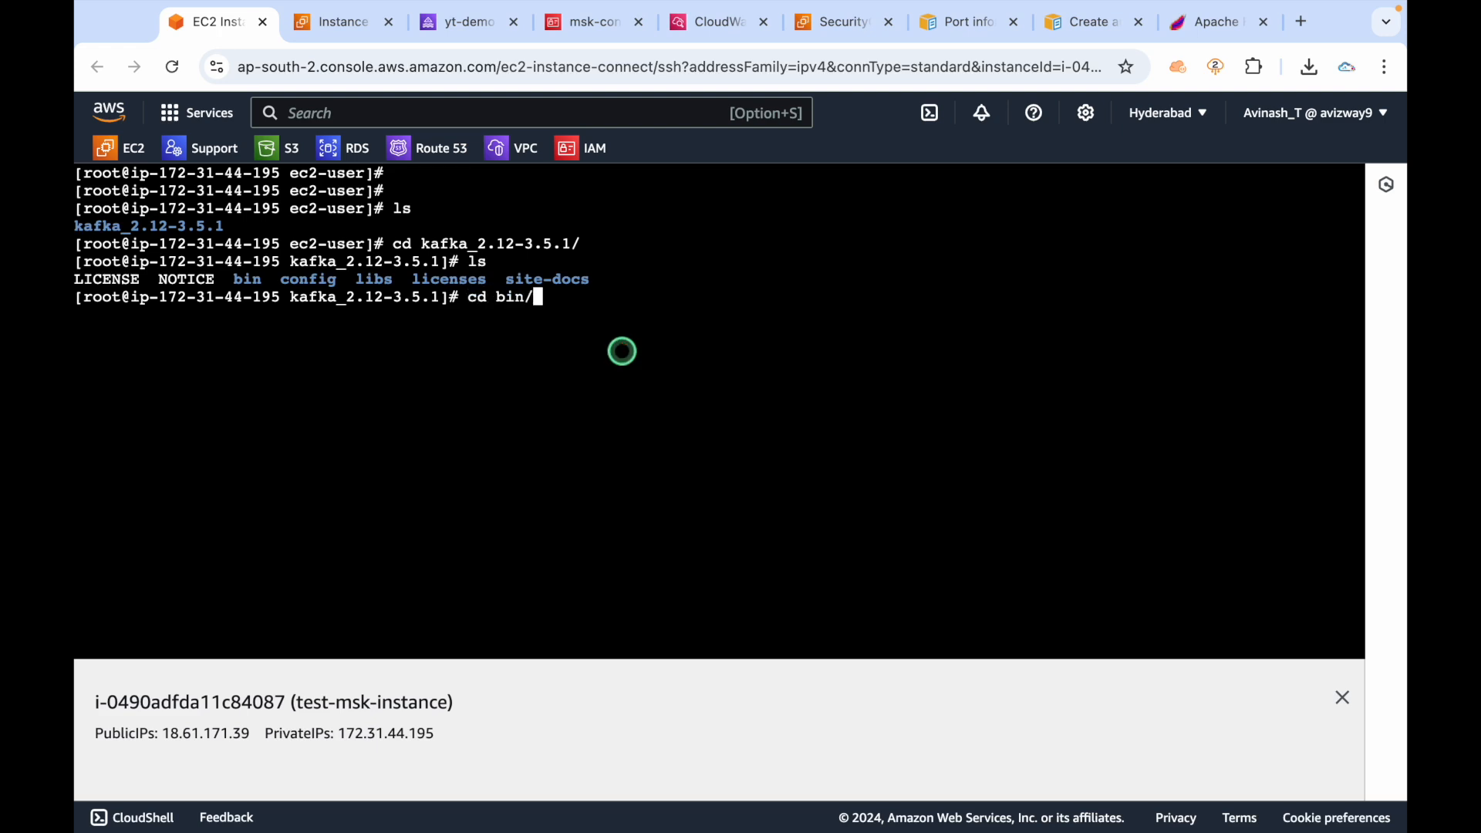
pyautogui.press('Return')
pyautogui.write('ls')
pyautogui.press('Return')
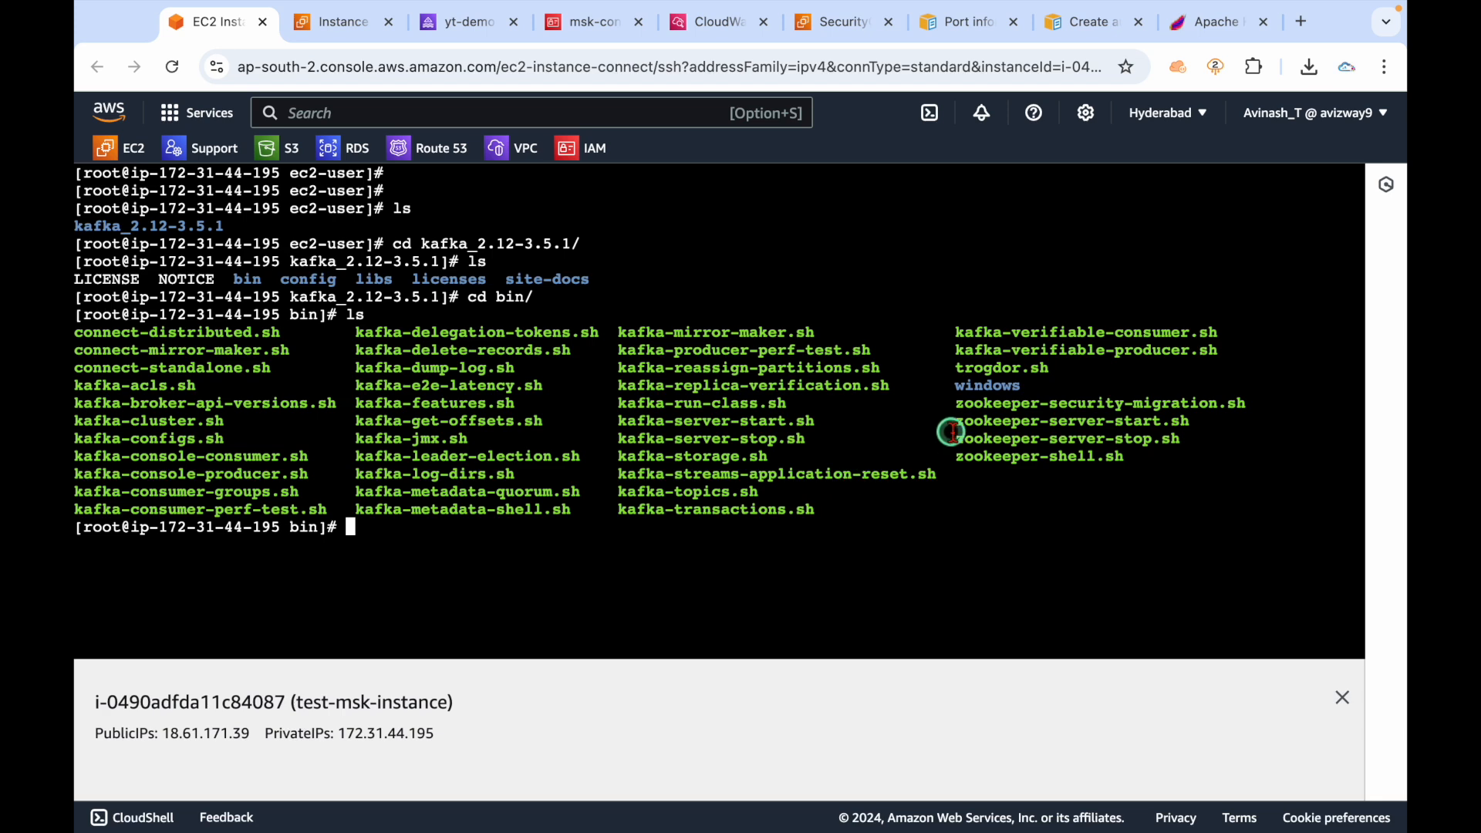
pyautogui.moveTo(957, 385); pyautogui.dragTo(1057, 382)
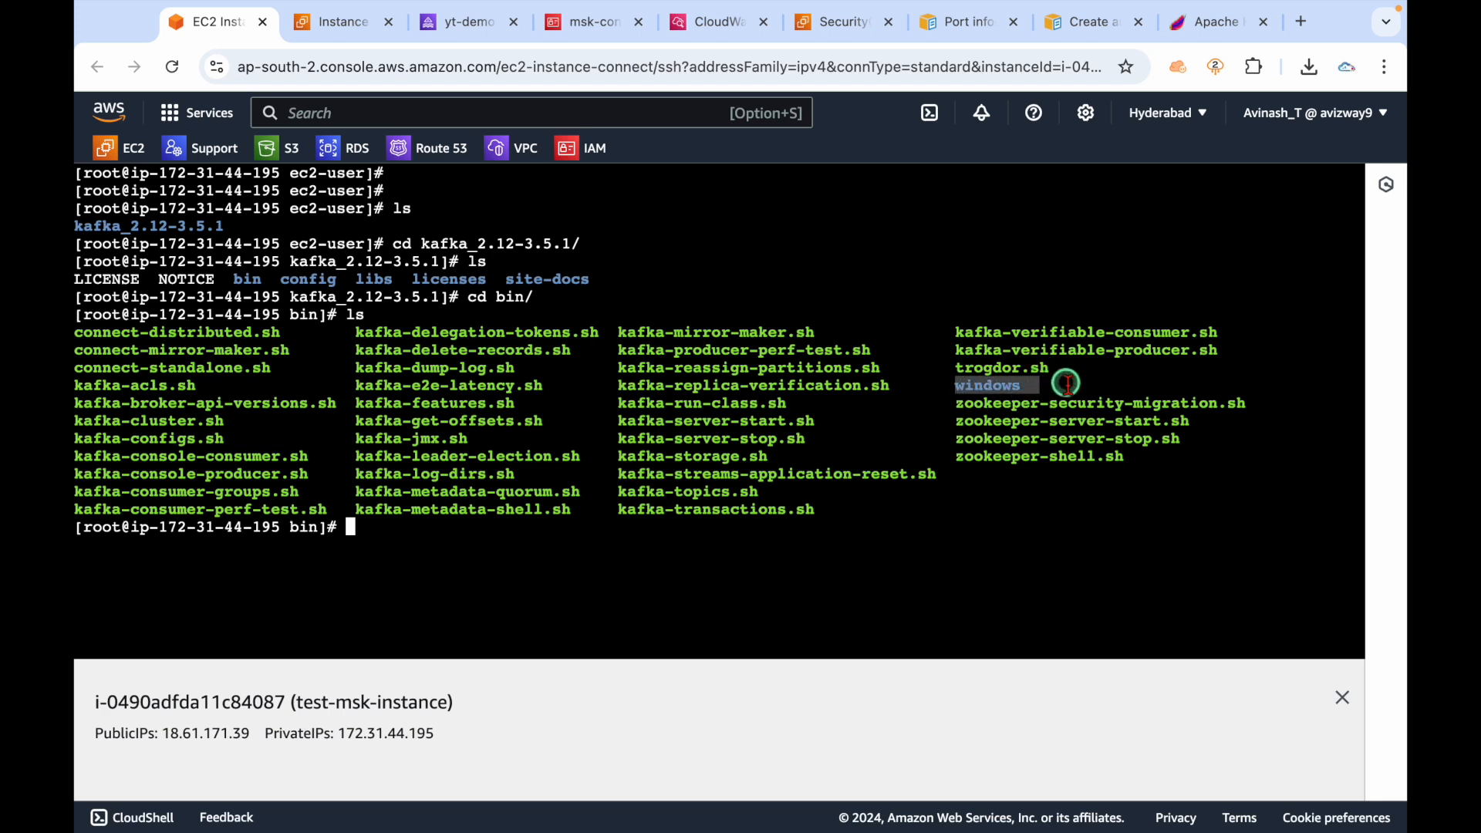
pyautogui.click(875, 513)
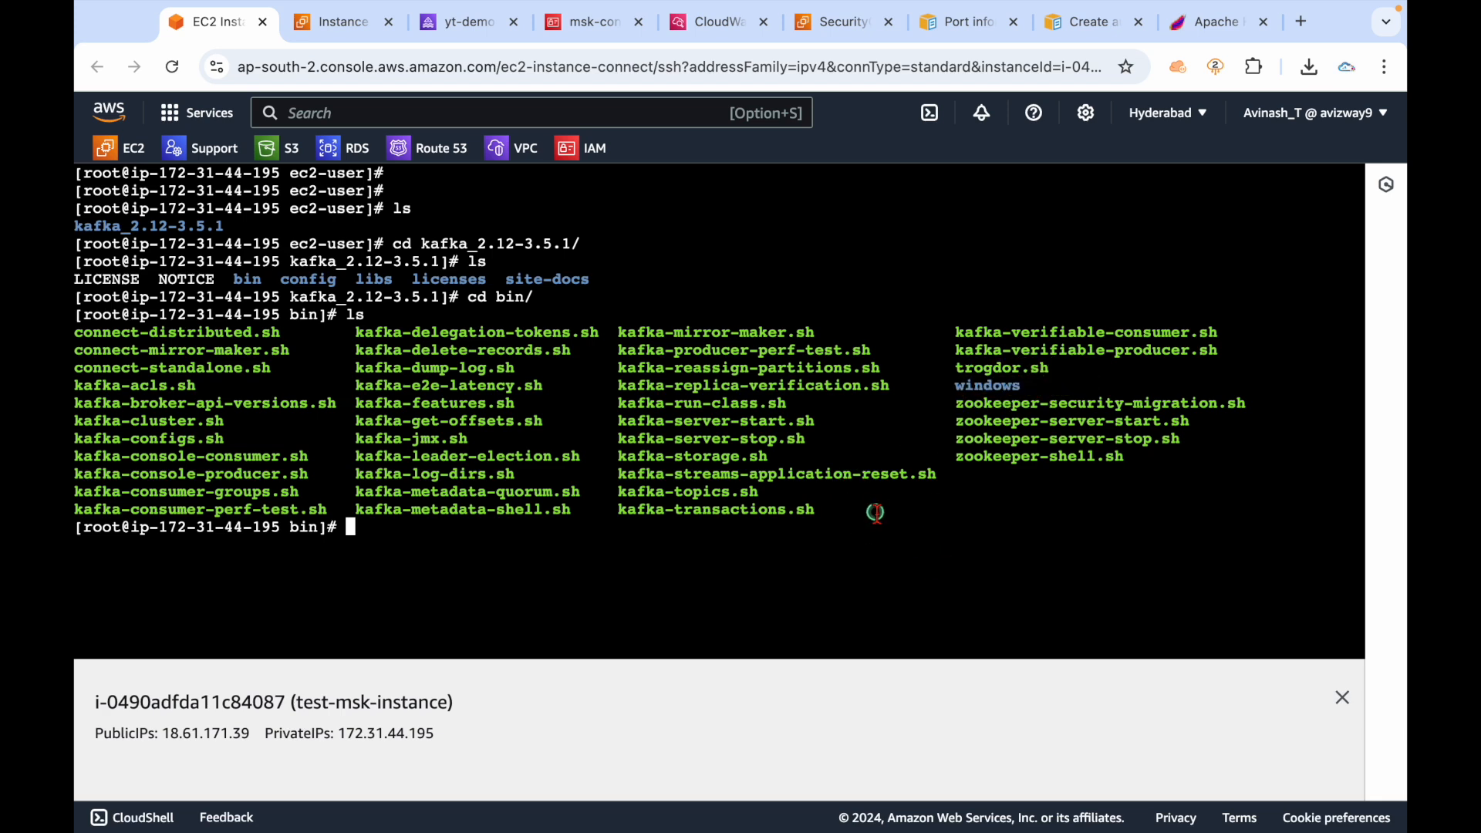
# List the Windows .bat scripts in bin/windows, then return to bin and relist it.
pyautogui.write('cd w')
pyautogui.press('Tab')
pyautogui.press('Return')
pyautogui.write('ls')
pyautogui.press('Return')
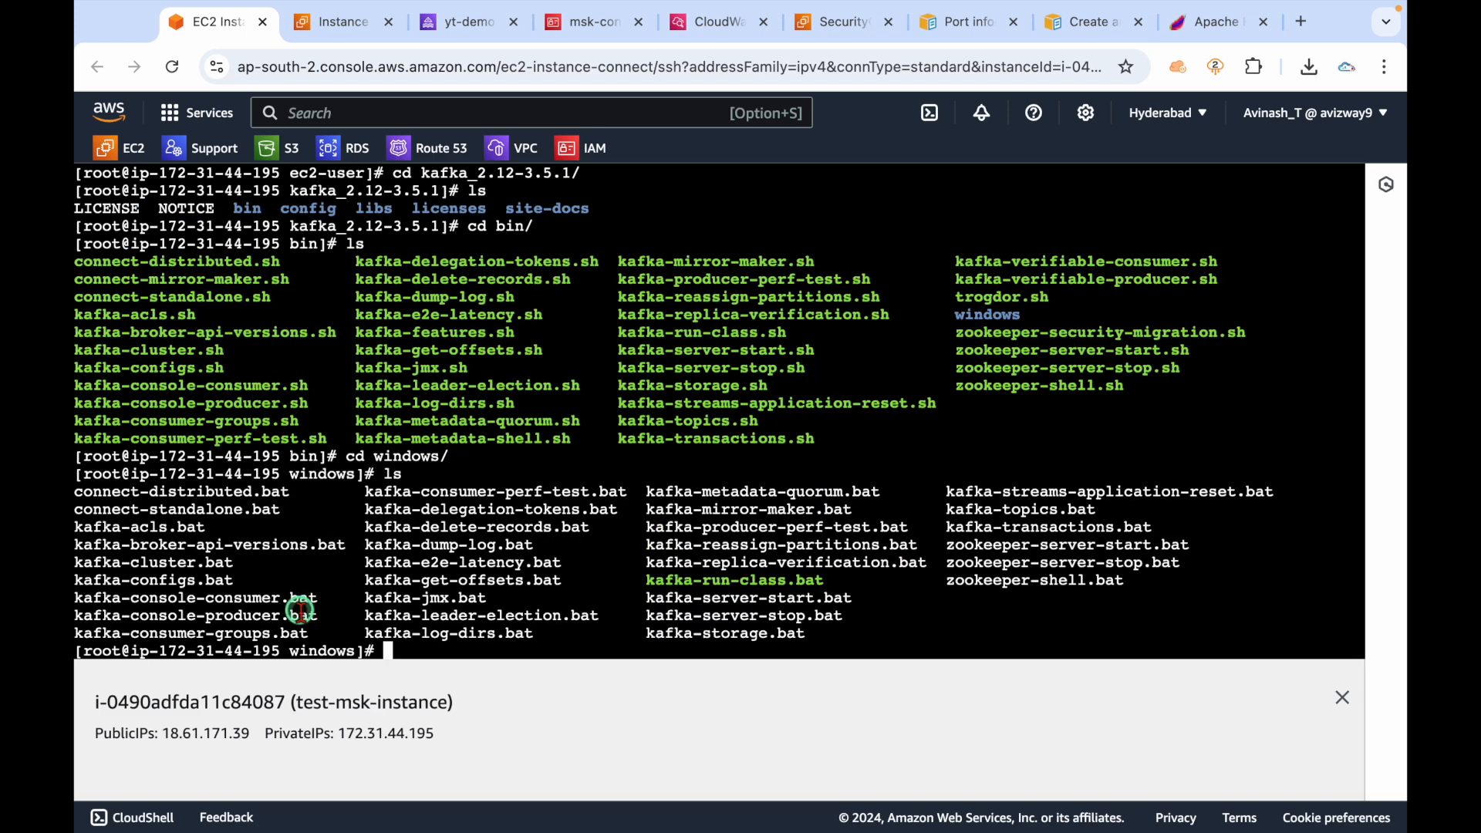
pyautogui.write('c')
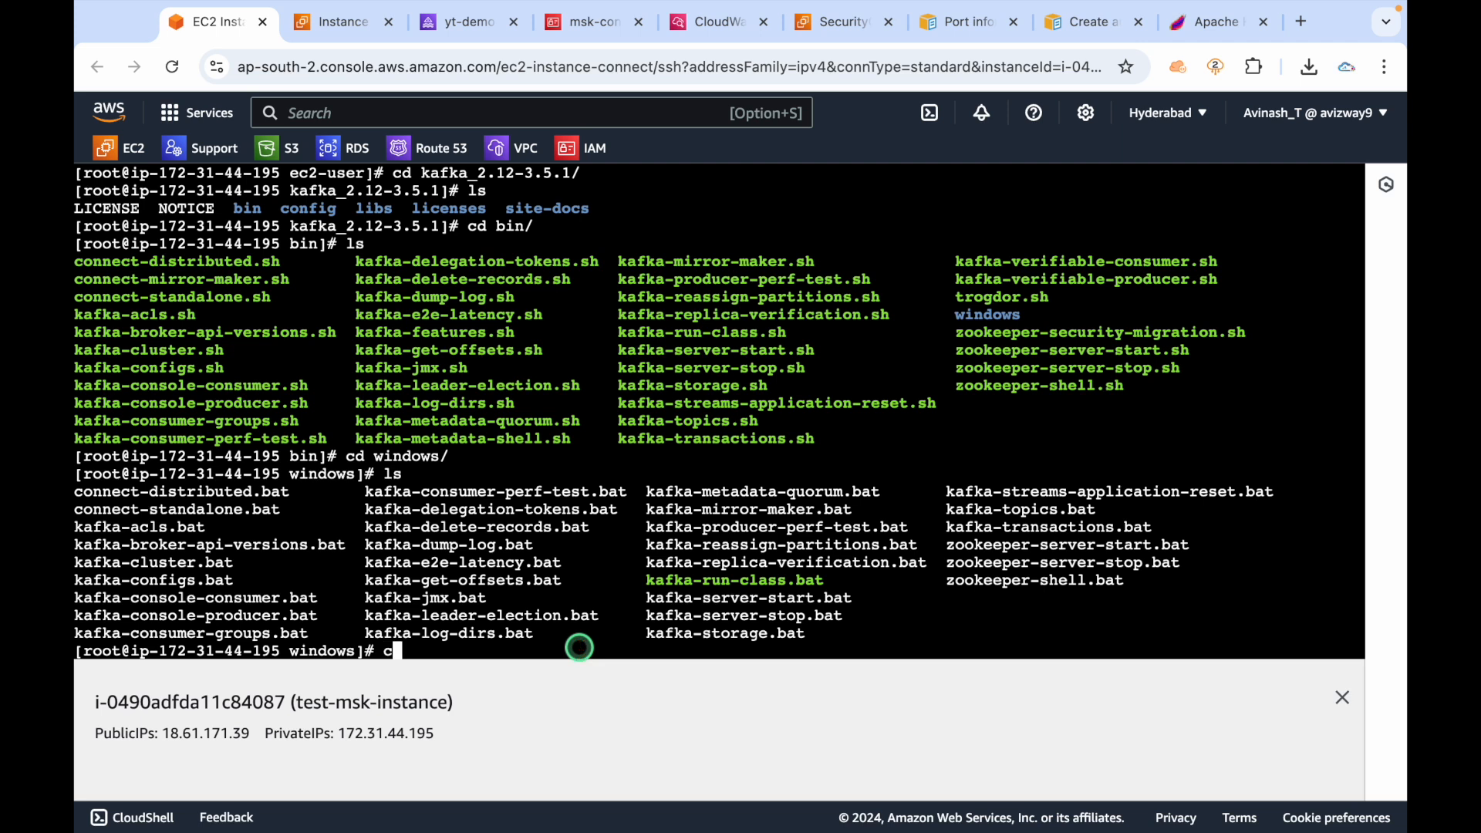
pyautogui.write('d ..')
pyautogui.press('Return')
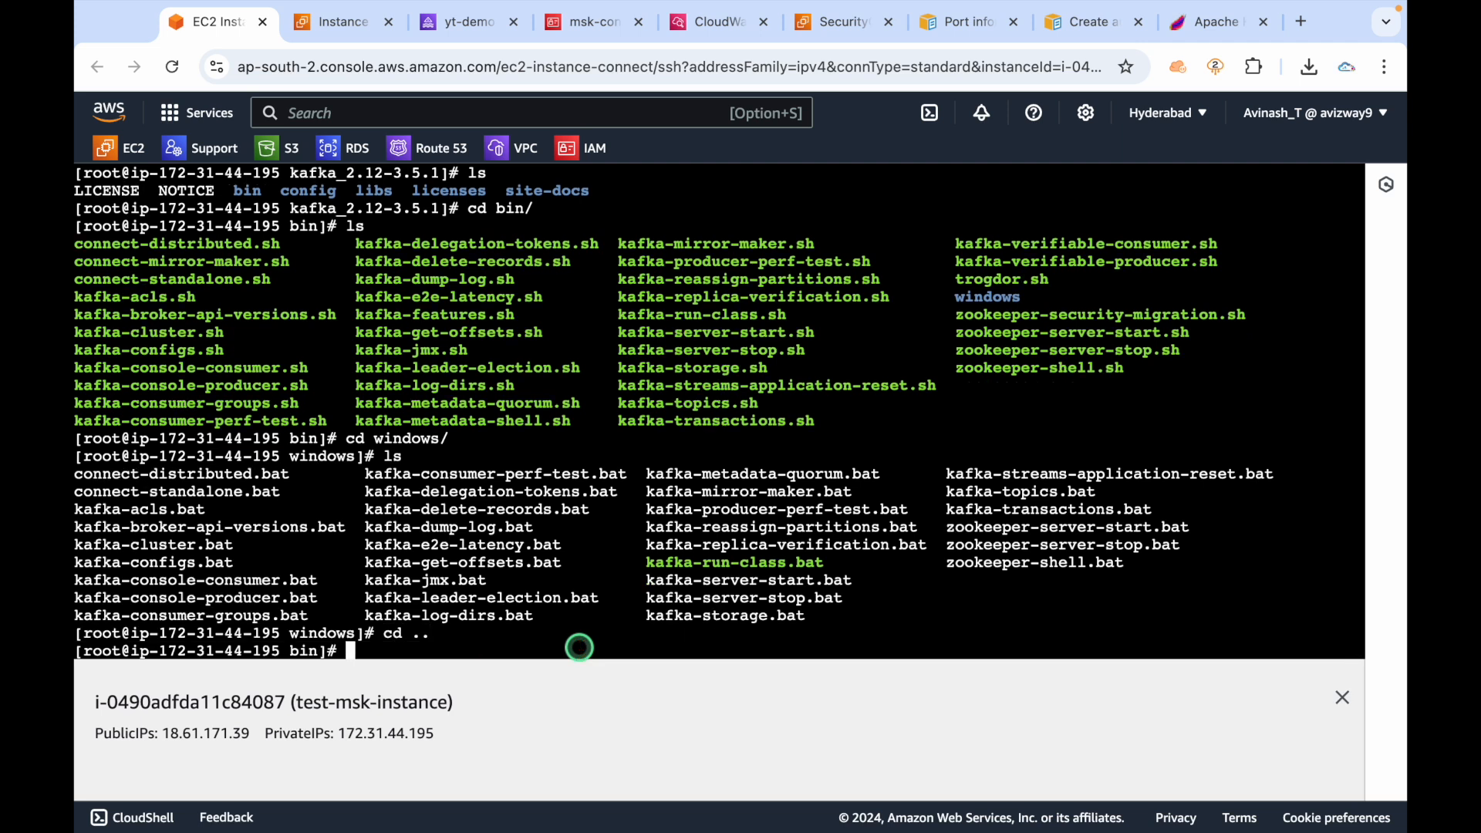
pyautogui.hotkey('ctrl', 'l')
pyautogui.press('Return')
pyautogui.press('Return')
pyautogui.press('Return')
pyautogui.write('ls')
pyautogui.press('Return')
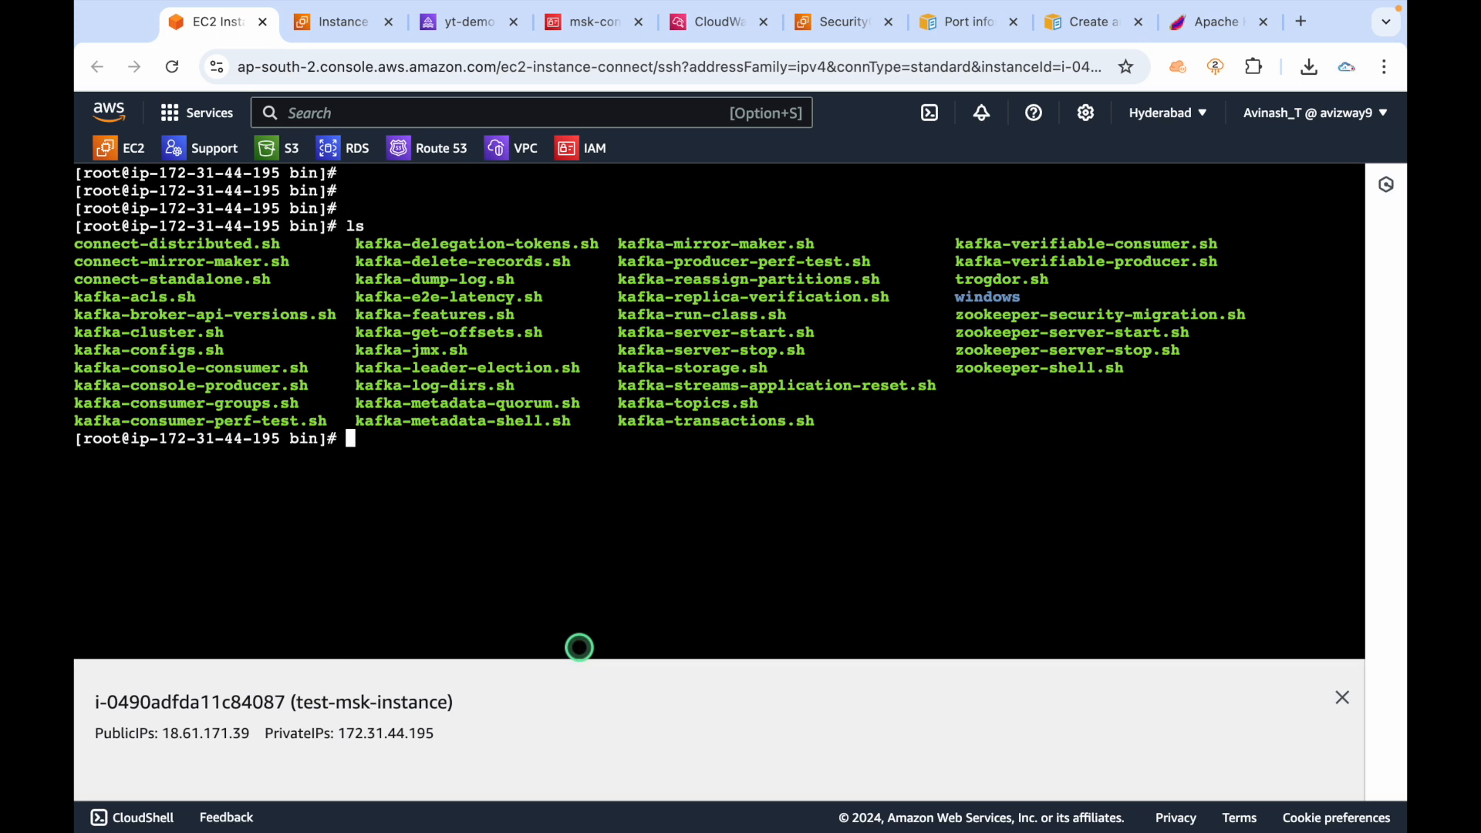
# List the properties files in the config folder of kafka_2.12-3.5.1.
pyautogui.write('cd ..')
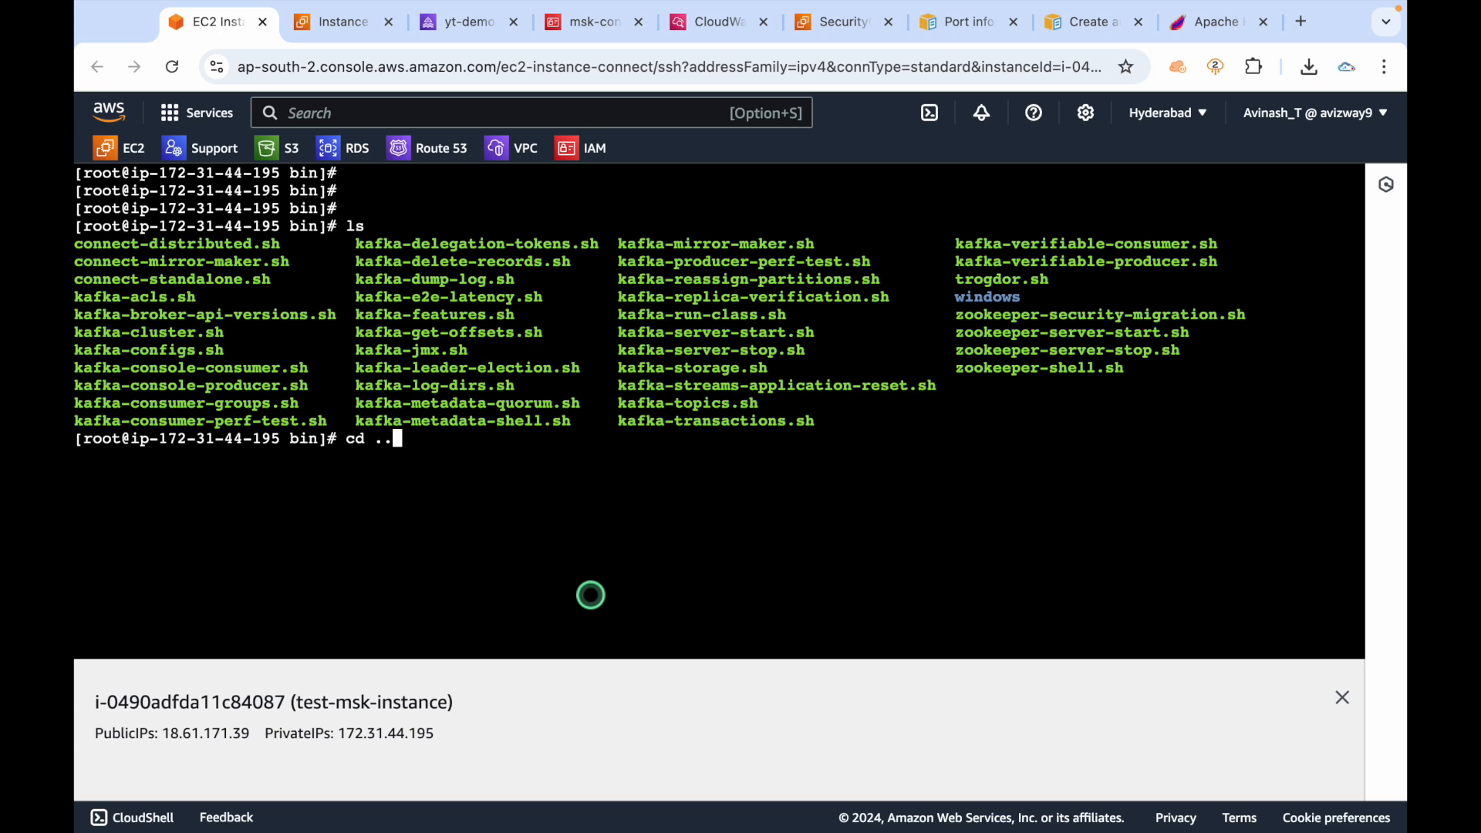
pyautogui.press('Return')
pyautogui.write('ls')
pyautogui.press('Return')
pyautogui.write('cd c')
pyautogui.press('Tab')
pyautogui.press('Return')
pyautogui.write('ls')
pyautogui.press('Return')
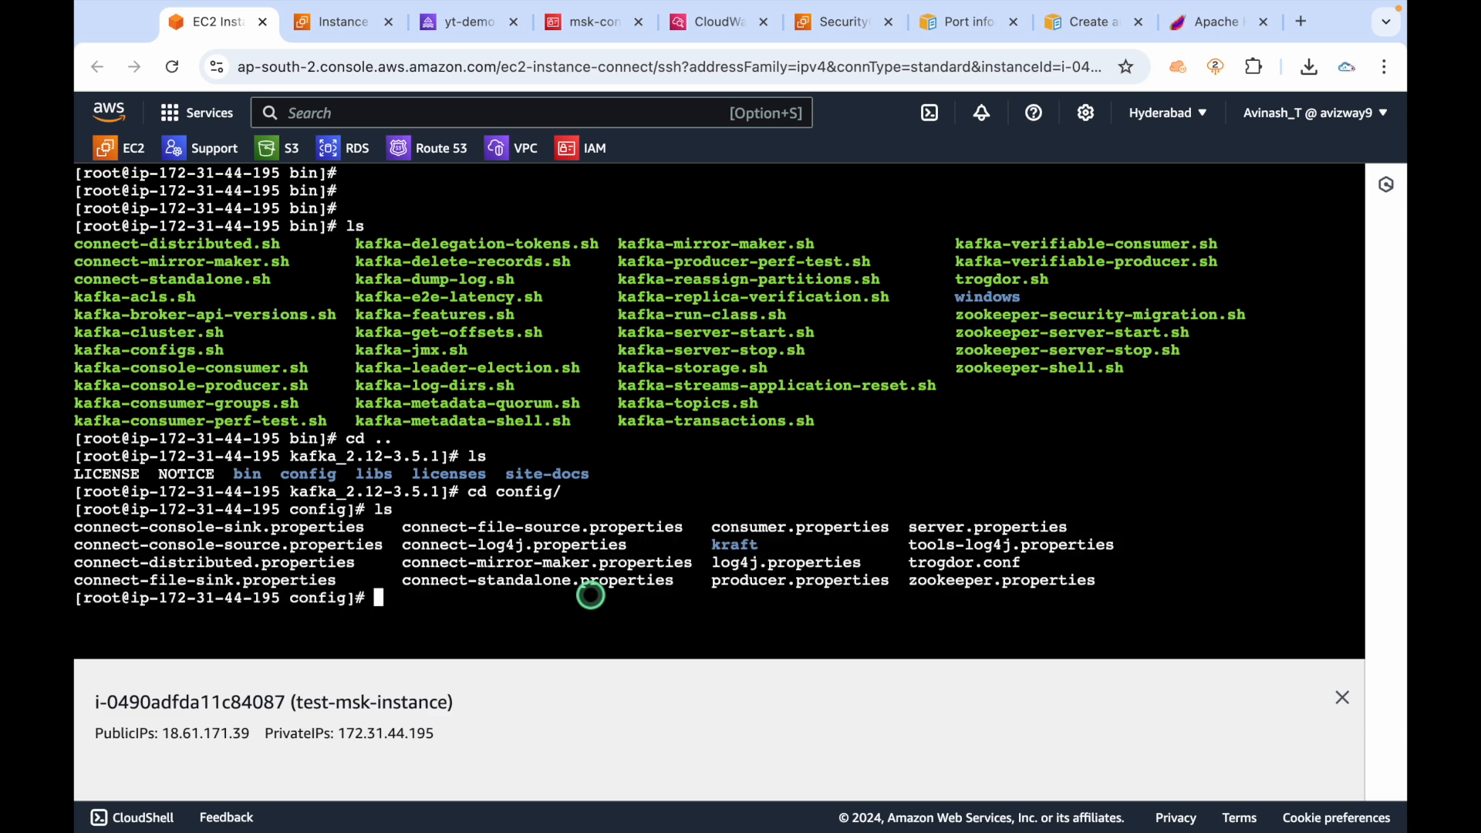
pyautogui.moveTo(1121, 582); pyautogui.dragTo(79, 525)
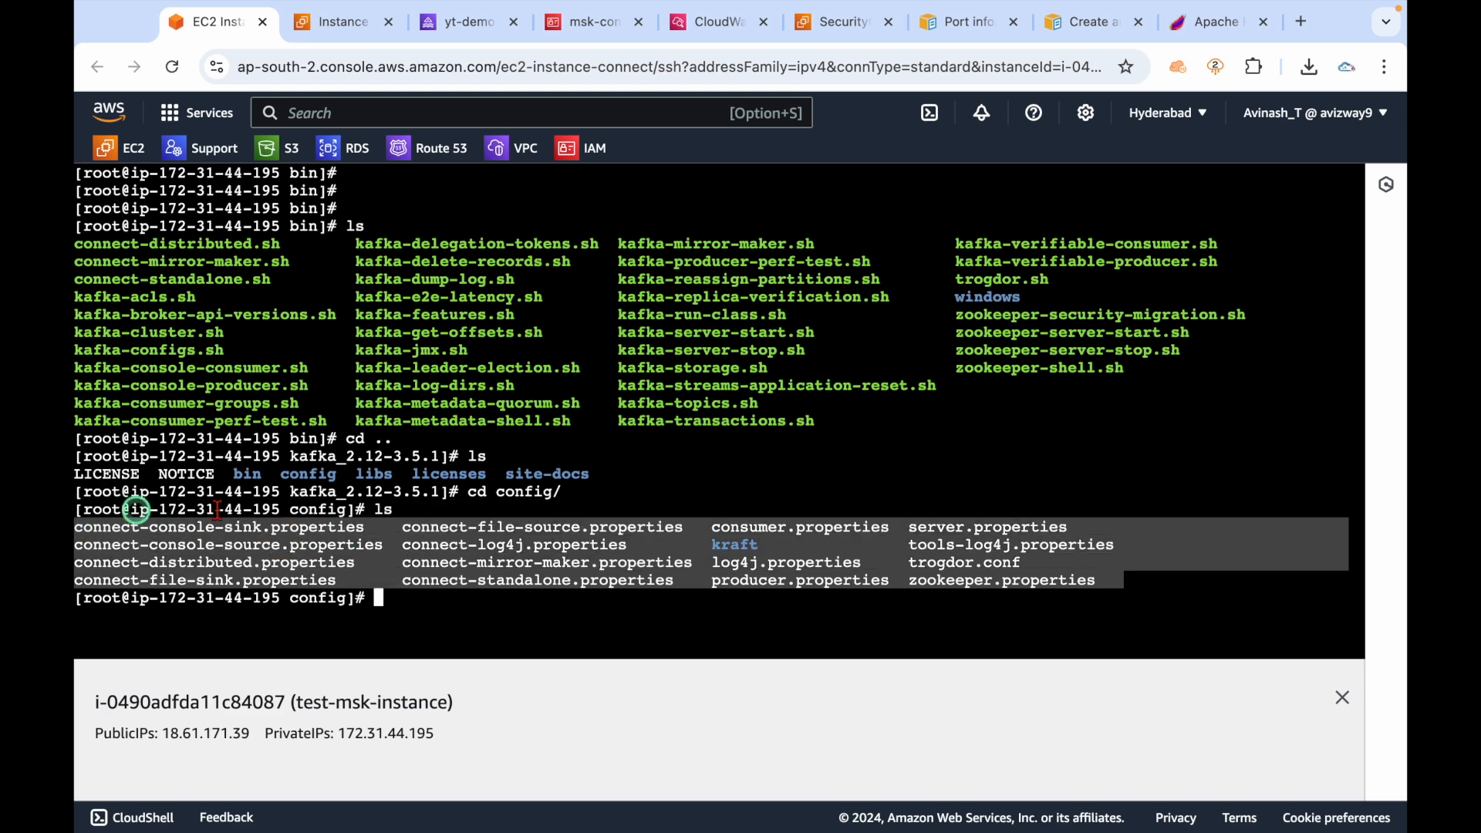
pyautogui.click(466, 614)
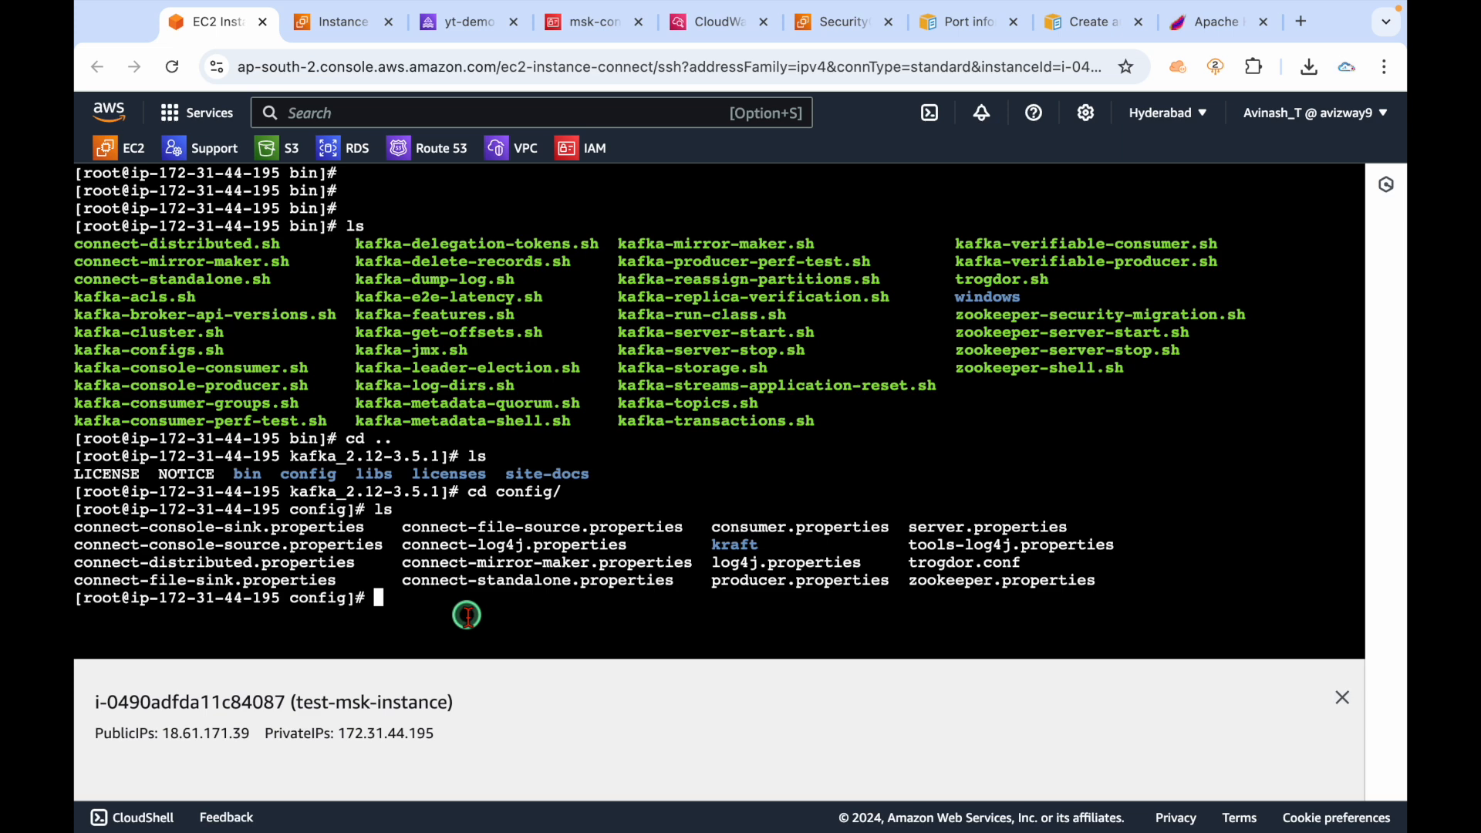
pyautogui.write('cd ..')
pyautogui.press('Return')
# List the jar files in libs, then return to kafka_2.12-3.5.1 and list it.
pyautogui.write('cd lib')
pyautogui.press('Tab')
pyautogui.press('Return')
pyautogui.write('ls')
pyautogui.press('Return')
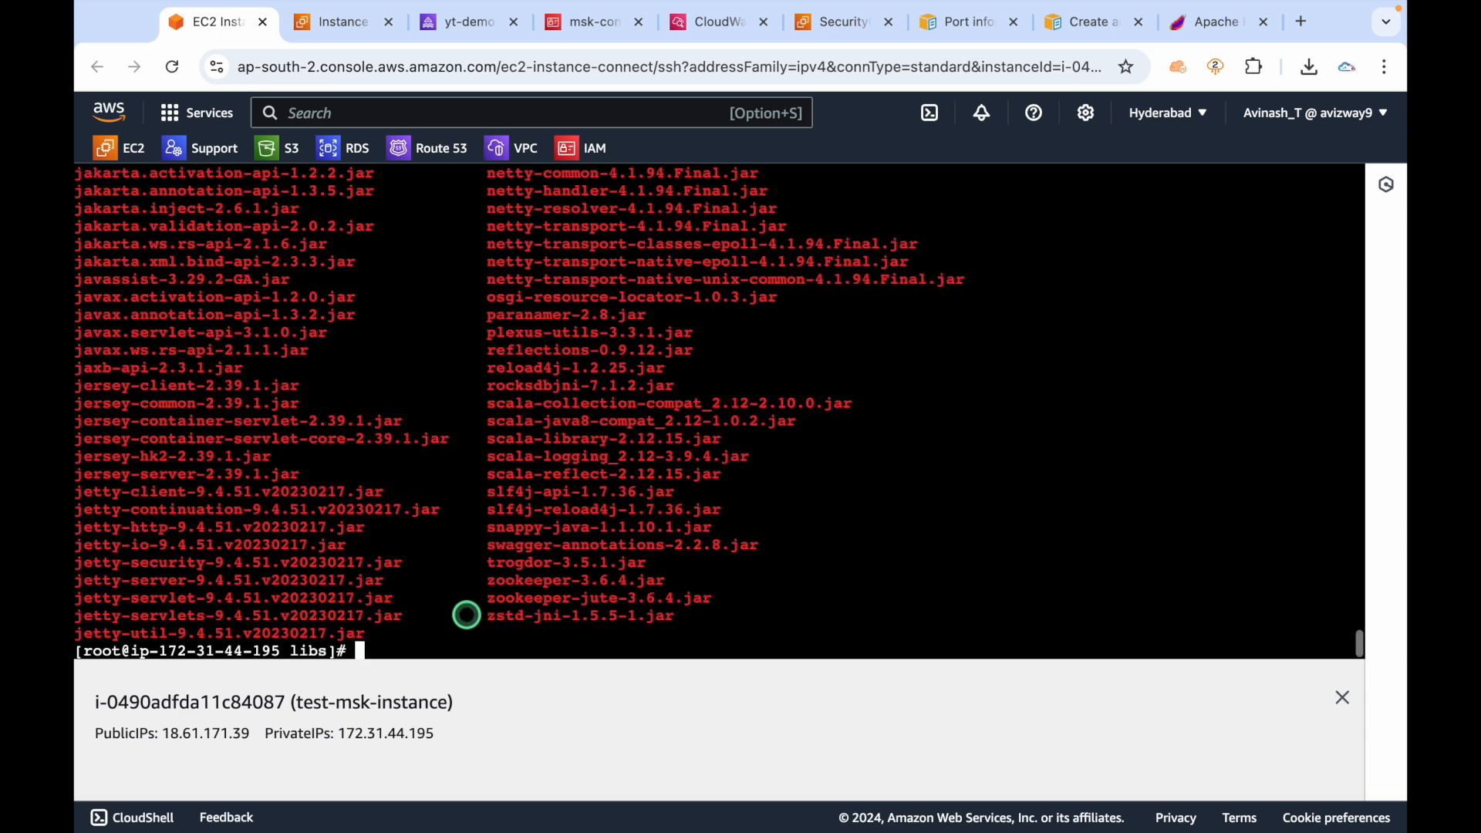
pyautogui.scroll(5, 512, 483)
pyautogui.scroll(-5, 512, 483)
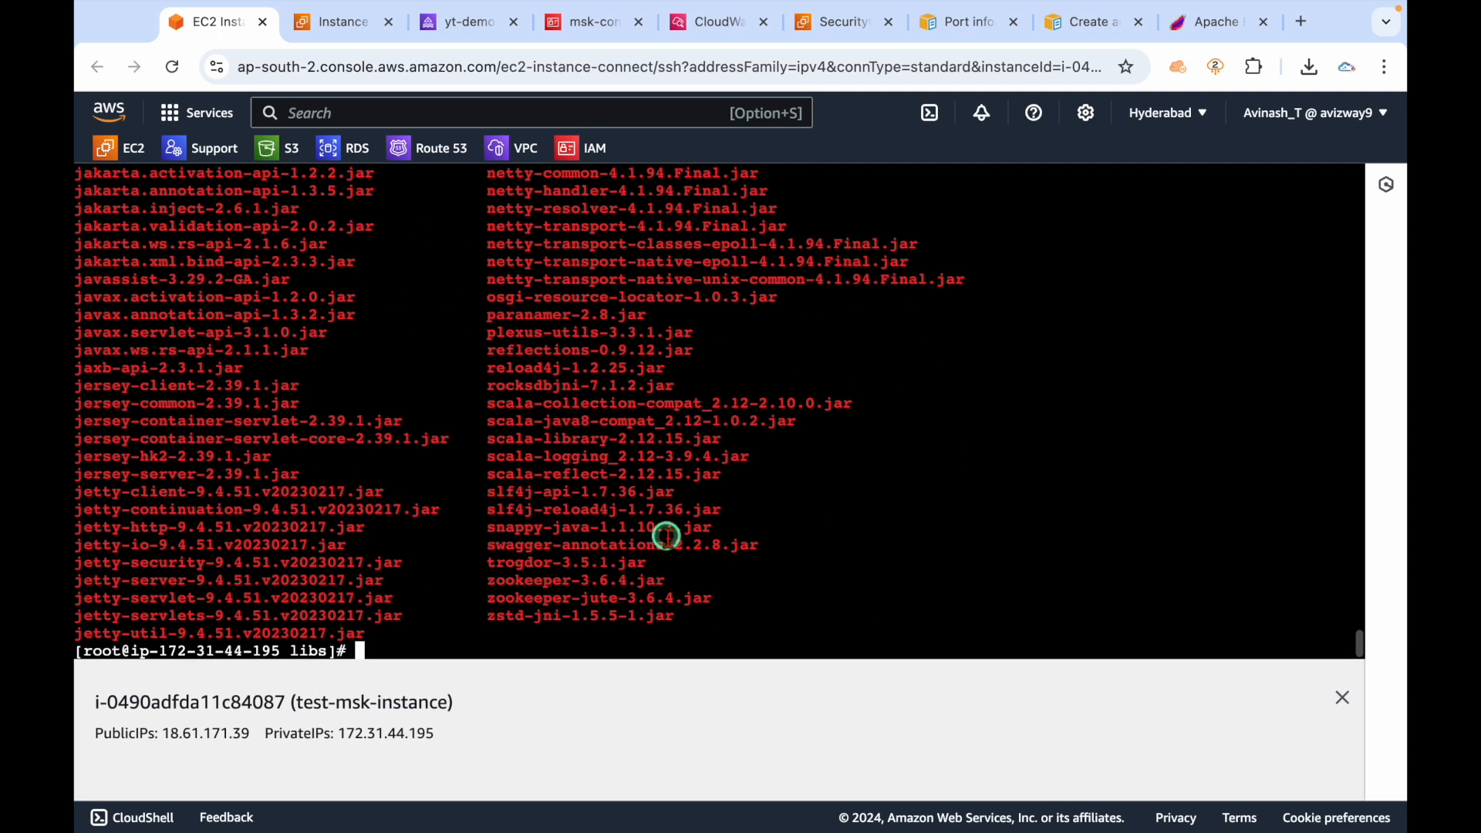
pyautogui.write('cd ..')
pyautogui.press('Return')
pyautogui.hotkey('ctrl', 'l')
pyautogui.press('Return')
pyautogui.press('Return')
pyautogui.press('Return')
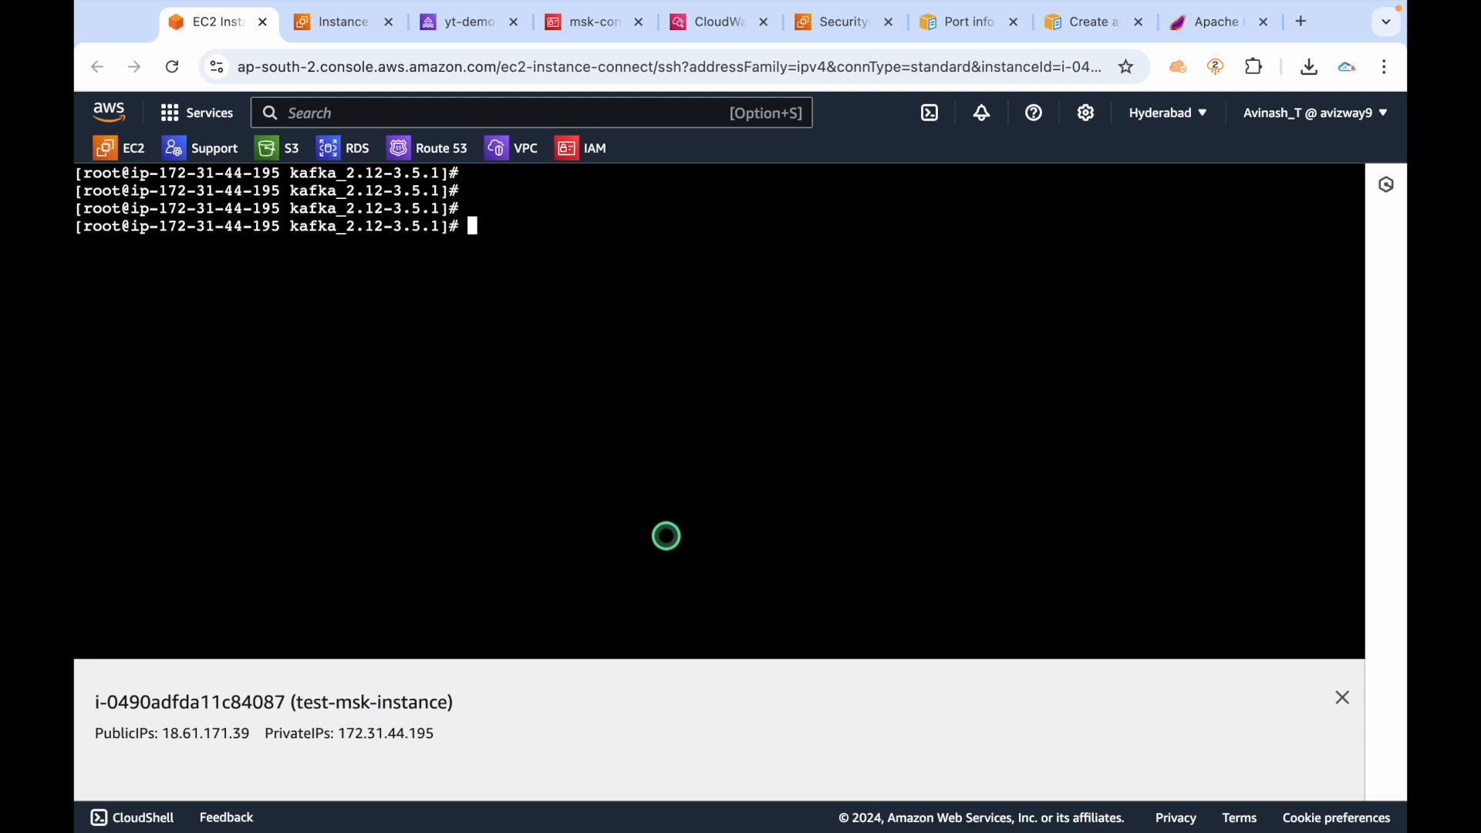
pyautogui.write('ls')
pyautogui.press('Return')
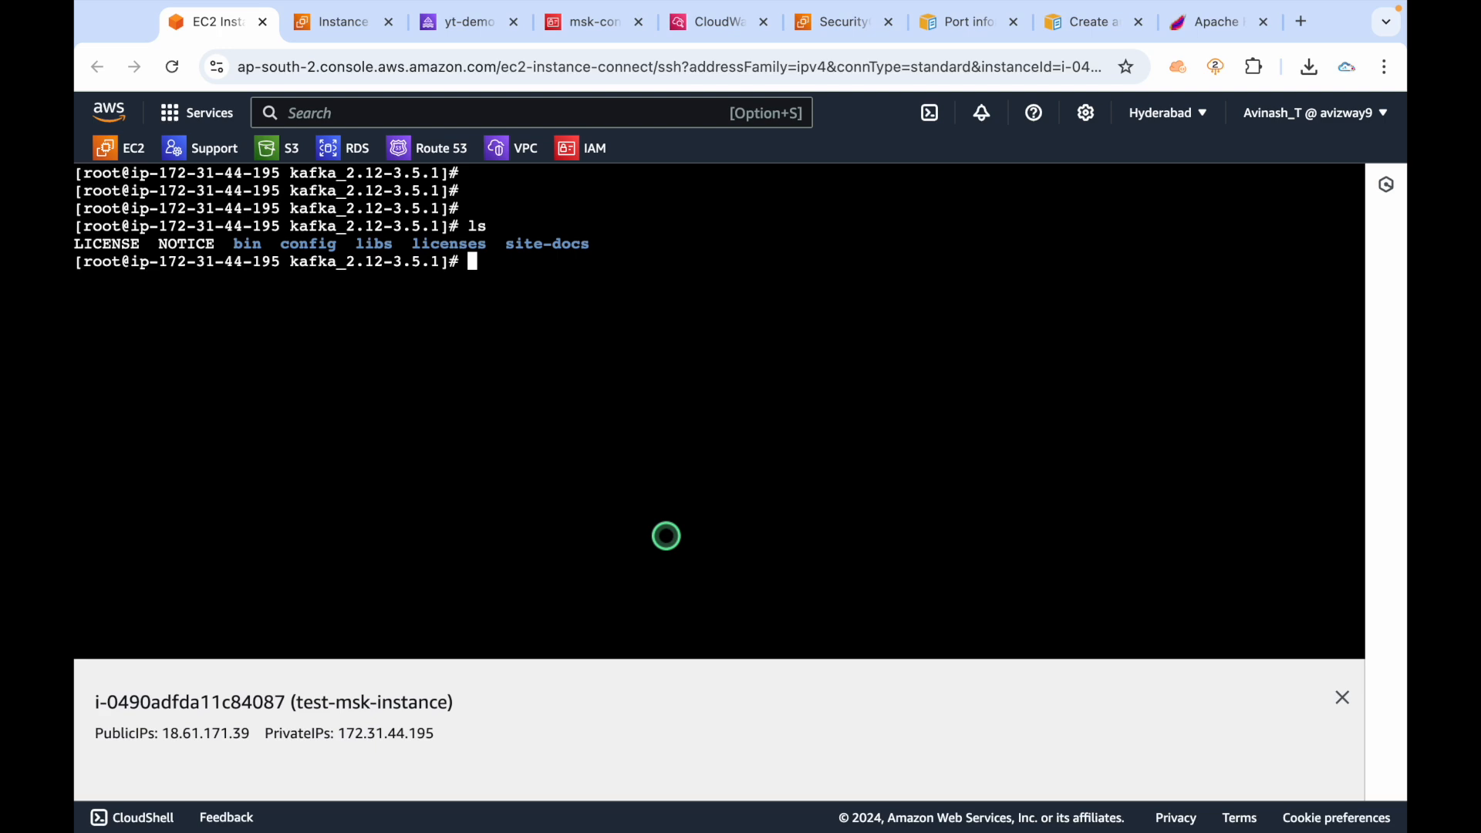
# Open the MSK guide's Configure clients for IAM access control page and review the AWS_MSK_IAM settings.
pyautogui.click(1080, 25)
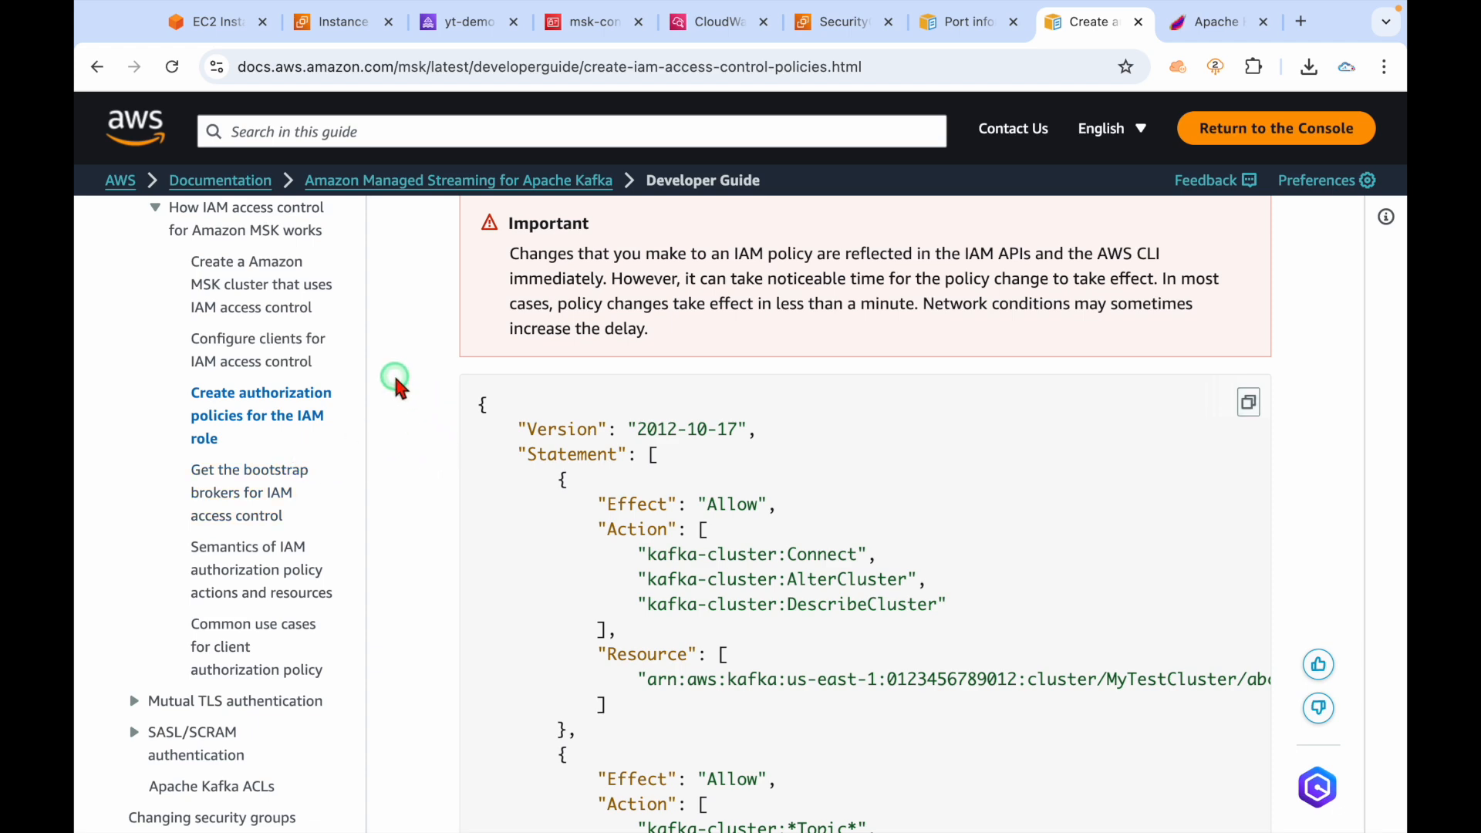
pyautogui.click(342, 345)
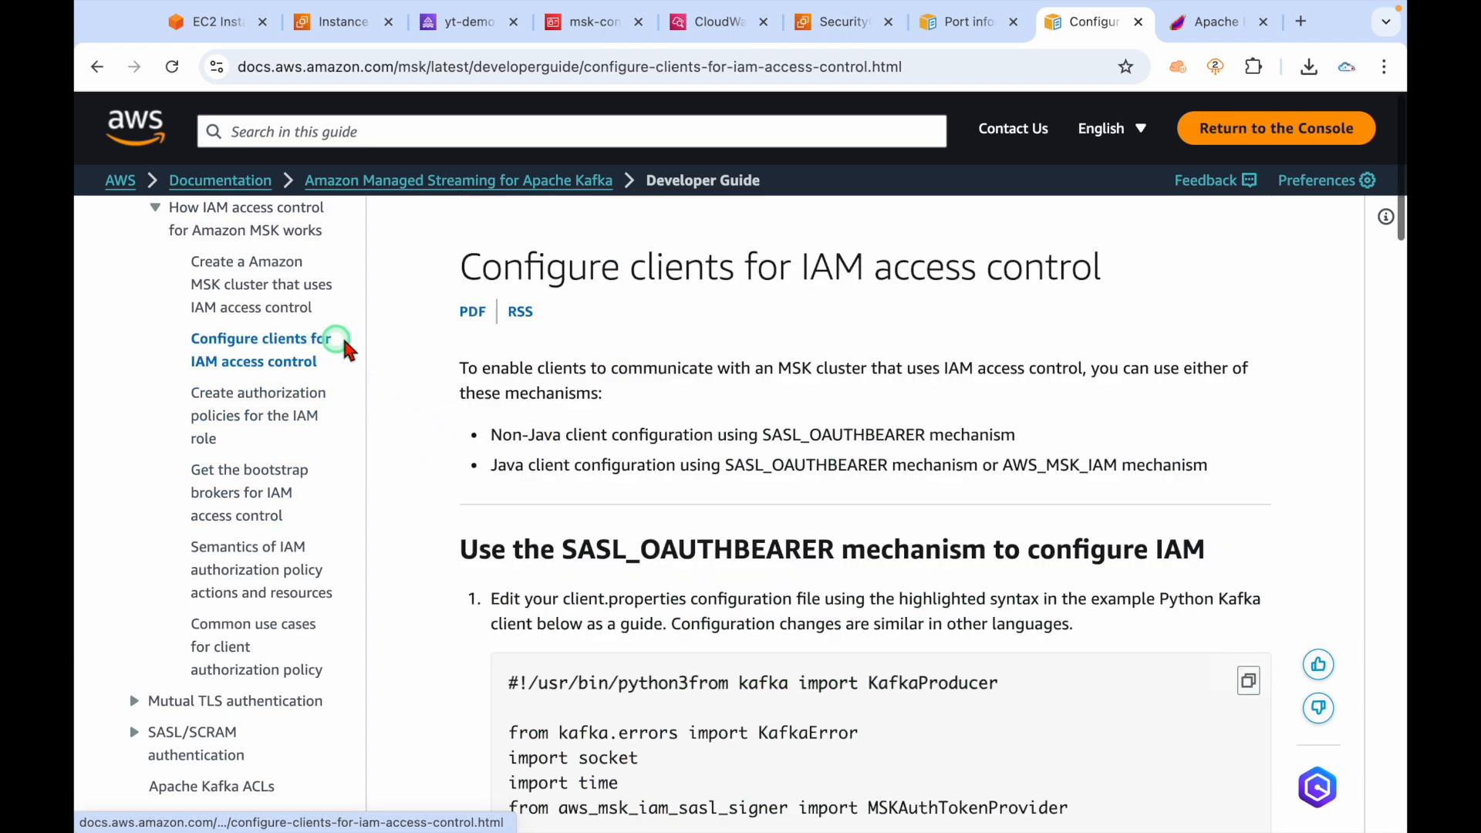
pyautogui.scroll(-8, 414, 643)
pyautogui.scroll(-13, 414, 643)
pyautogui.scroll(2, 413, 643)
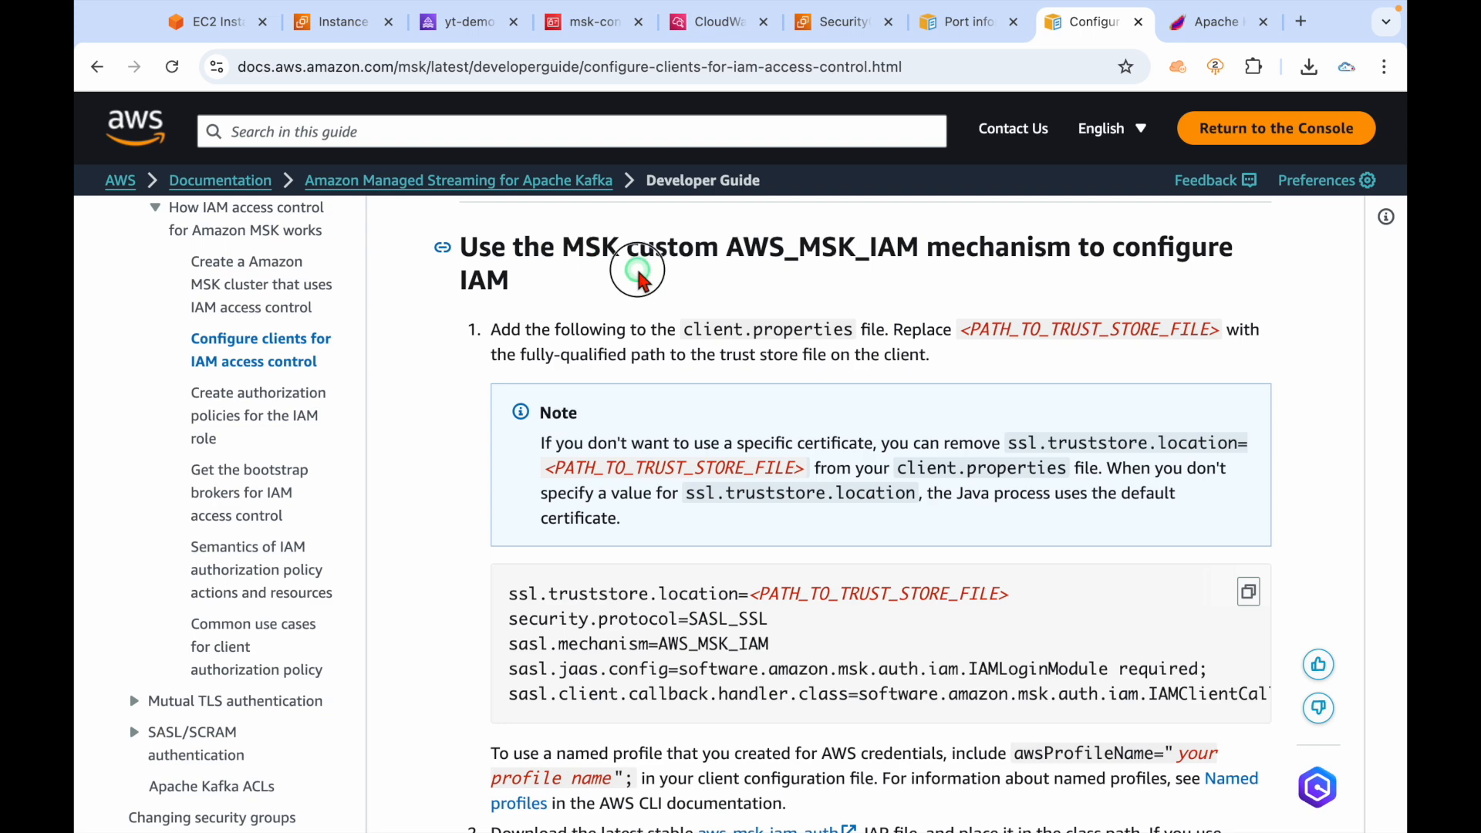
pyautogui.moveTo(627, 247); pyautogui.dragTo(1173, 275)
pyautogui.click(942, 279)
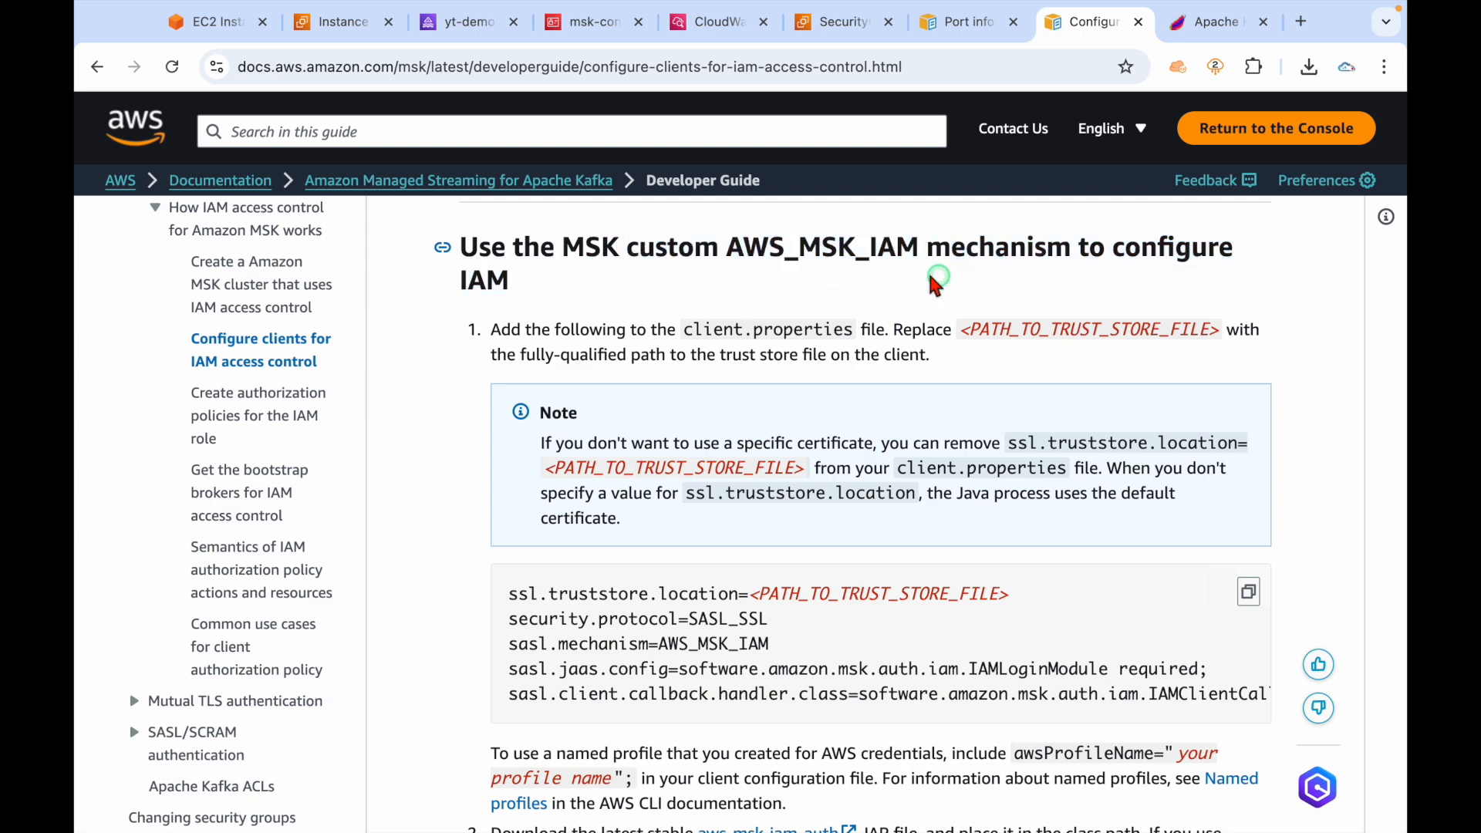
pyautogui.scroll(-3, 539, 424)
pyautogui.moveTo(498, 380); pyautogui.dragTo(1199, 467)
pyautogui.click(1123, 441)
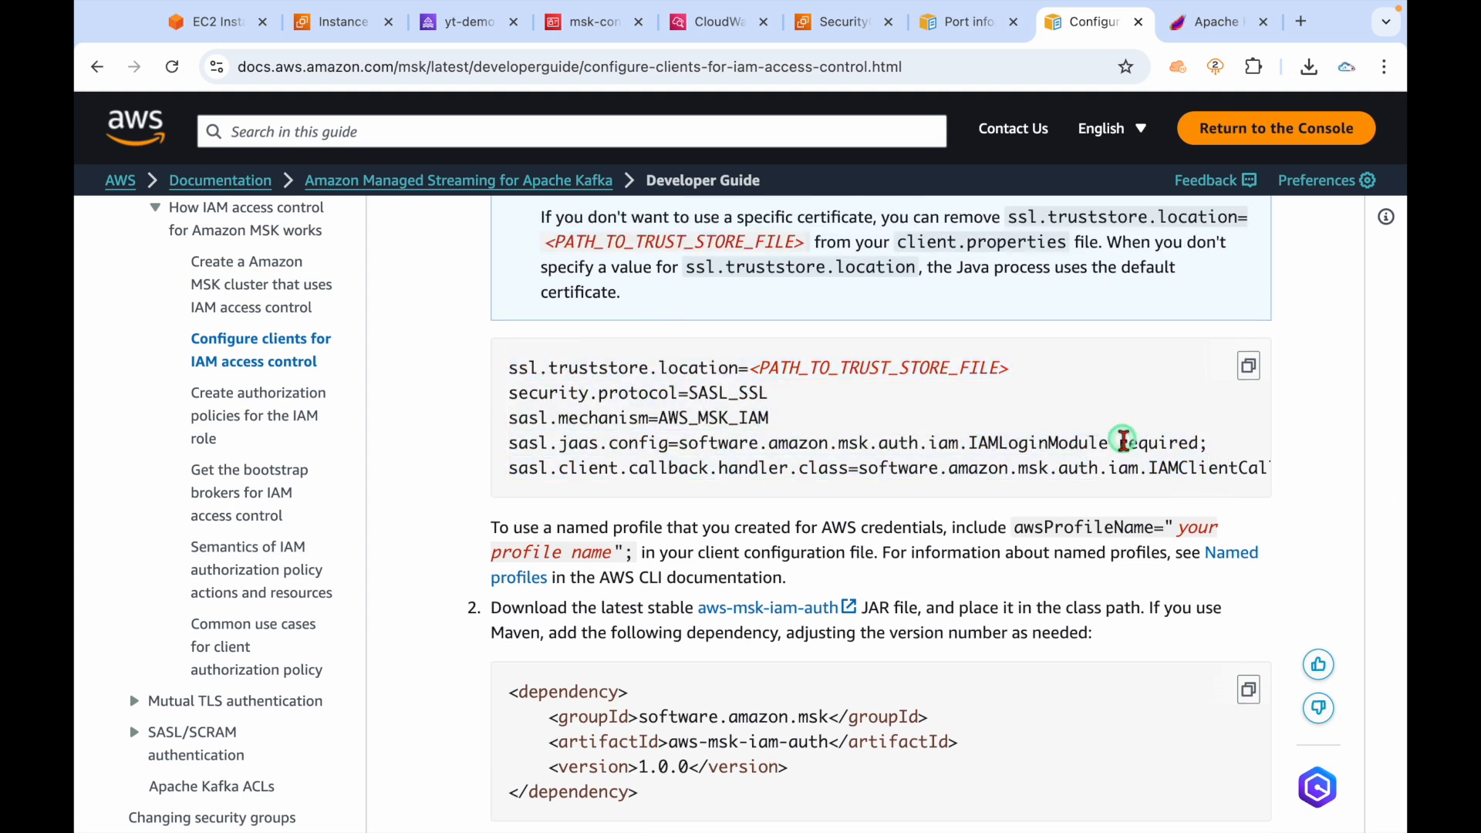
pyautogui.hscroll(2, 1123, 442)
pyautogui.hscroll(-2, 846, 439)
pyautogui.scroll(1, 833, 416)
pyautogui.scroll(1, 833, 416)
# Select the client.properties file name and return to the EC2 instance terminal.
pyautogui.doubleClick(711, 223)
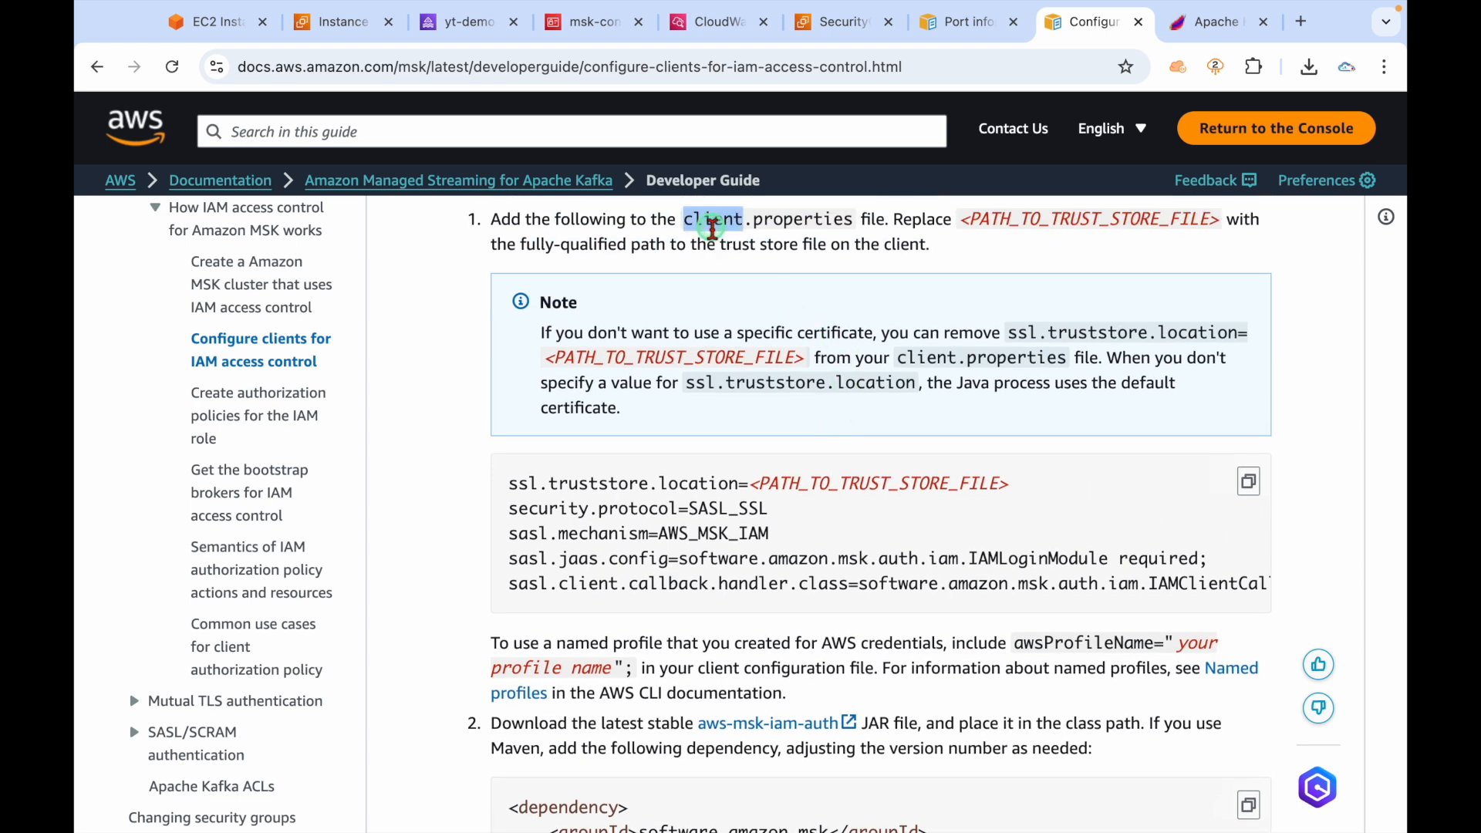
pyautogui.hotkey('shift', 'Right')
pyautogui.hotkey('shift', 'Right')
pyautogui.hotkey('shift', 'Right')
pyautogui.hotkey('shift', 'Right')
pyautogui.hotkey('shift', 'Right')
pyautogui.hotkey('shift', 'Right')
pyautogui.hotkey('shift', 'Right')
pyautogui.hotkey('shift', 'Right')
pyautogui.hotkey('shift', 'Right')
pyautogui.hotkey('shift', 'Right')
pyautogui.press('super+c')
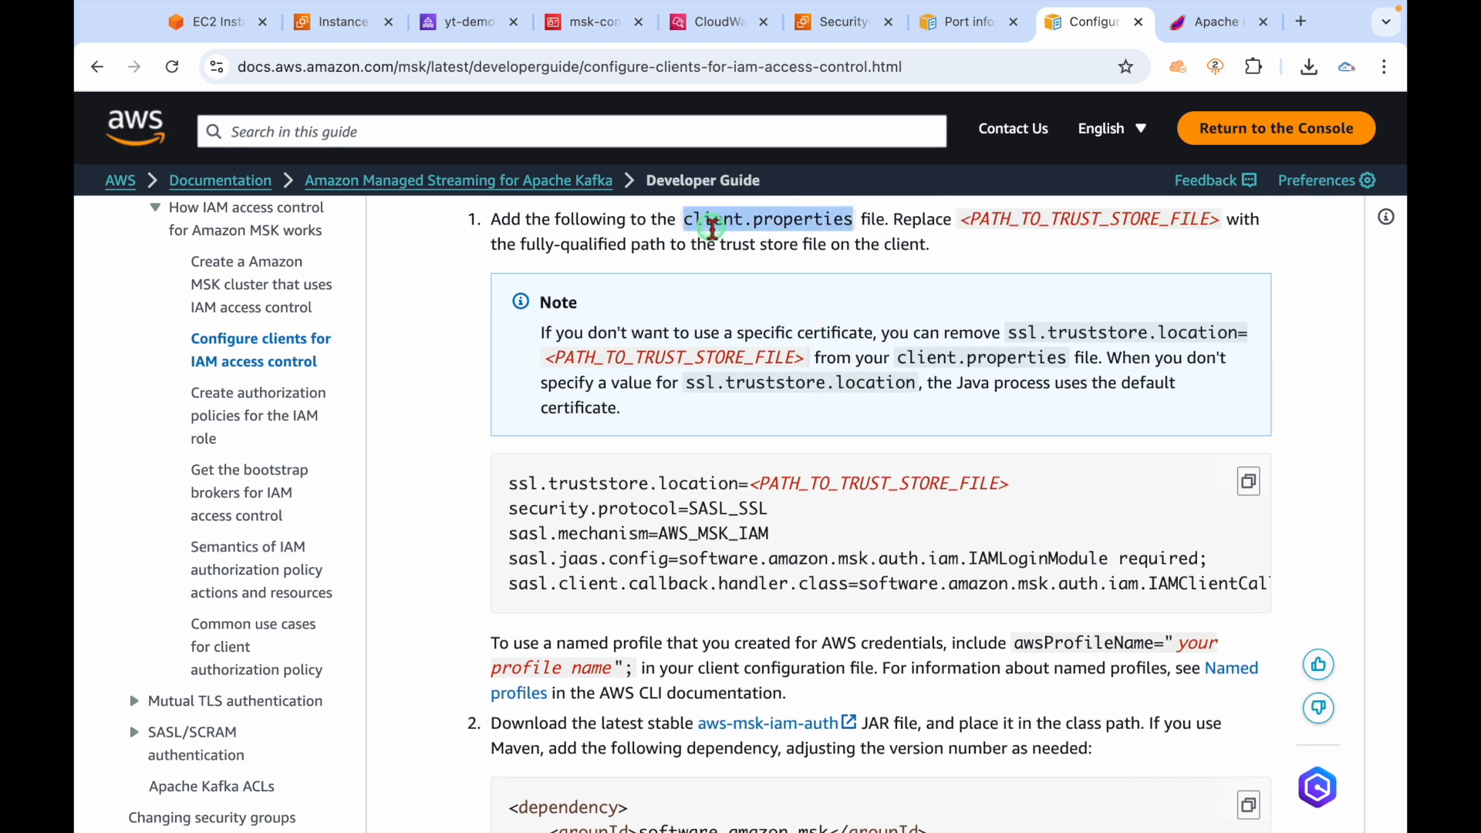
pyautogui.hotkey('ctrl', 'Left')
pyautogui.hotkey('ctrl', 'Right')
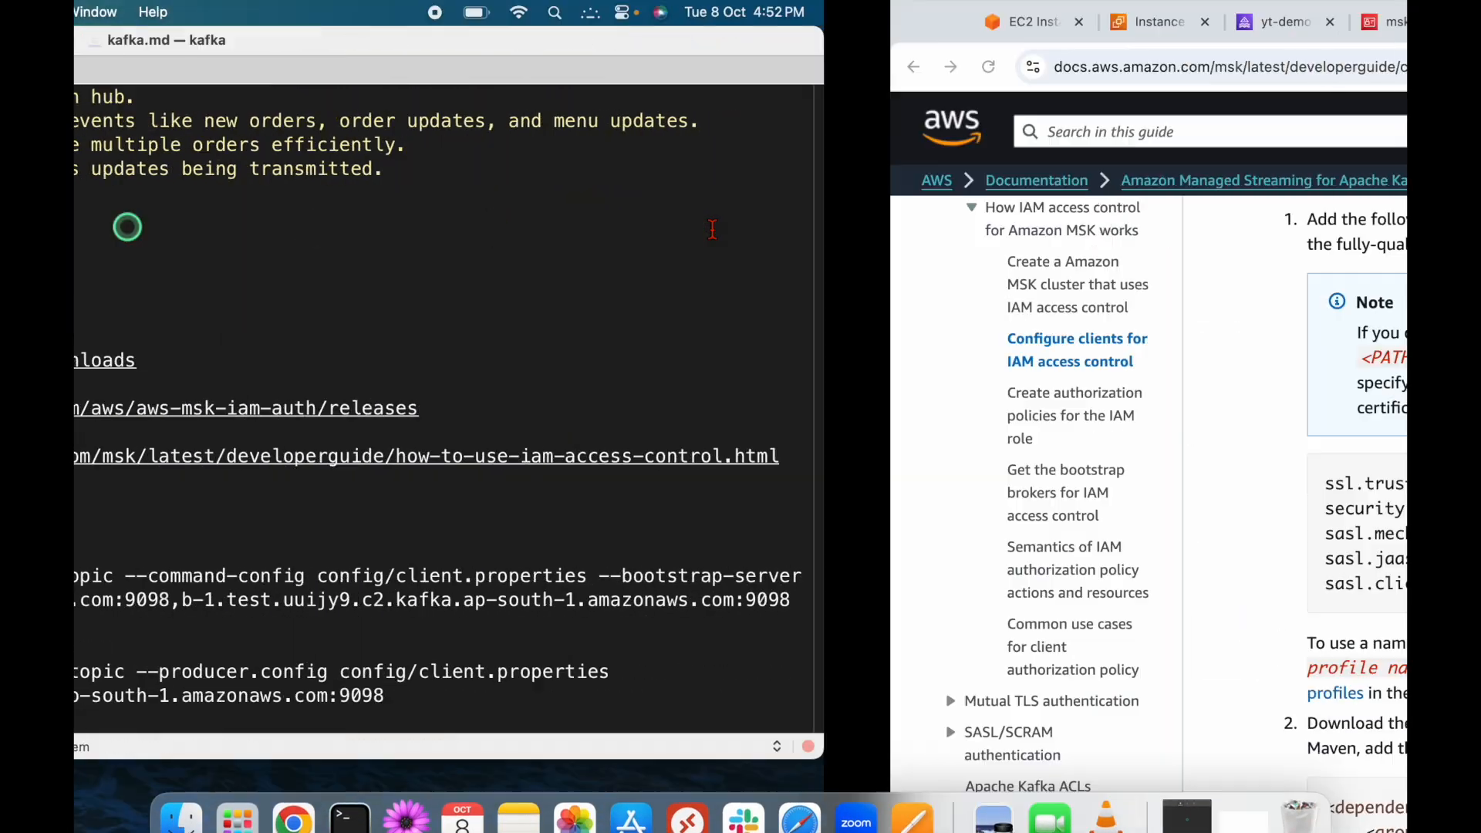
pyautogui.click(208, 22)
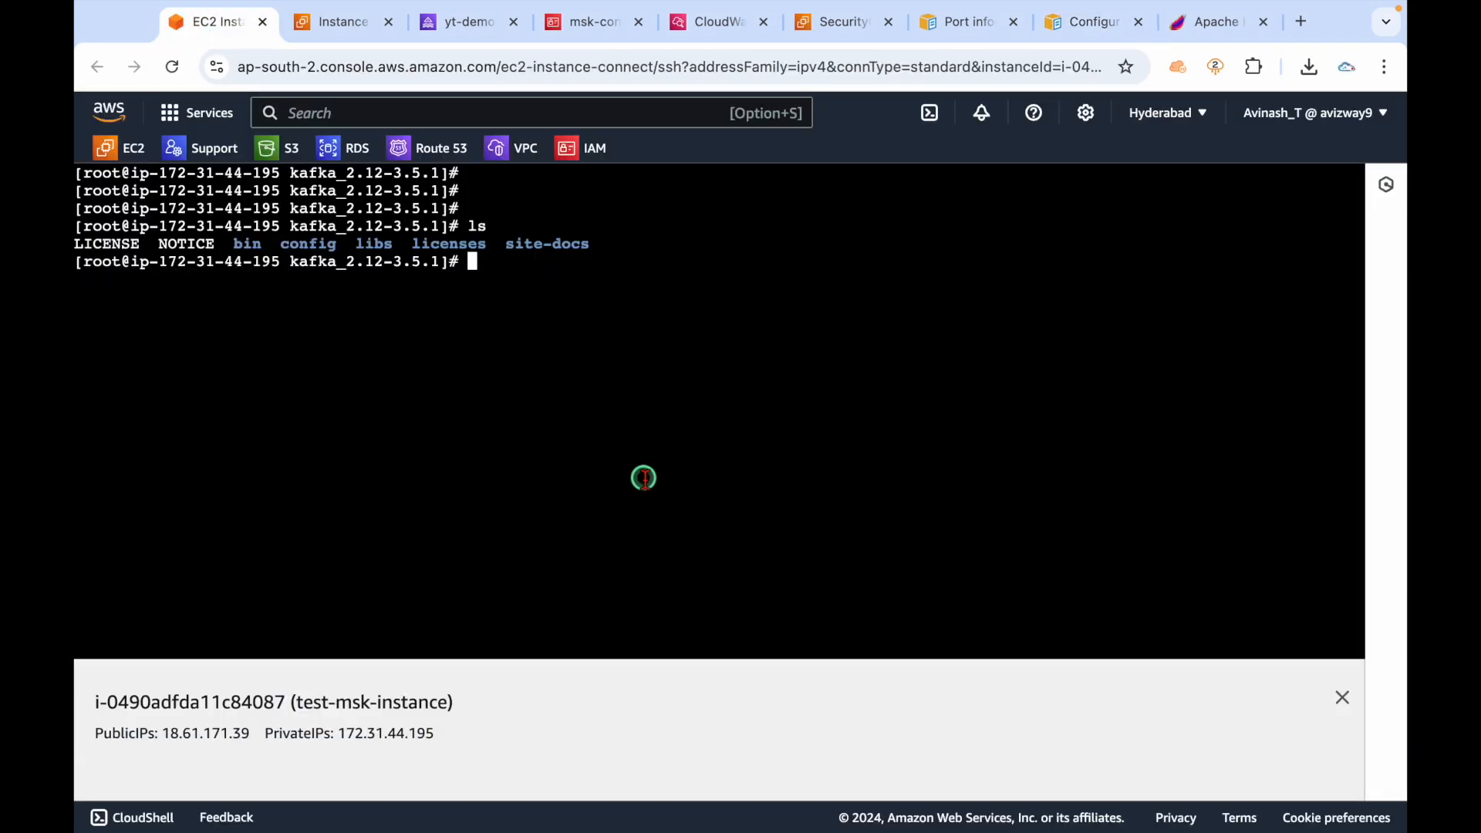
# List the Kafka bin scripts, then move into the config directory.
pyautogui.write('cd bin/')
pyautogui.press('Return')
pyautogui.write('ls')
pyautogui.press('Return')
pyautogui.write('cd ..')
pyautogui.press('Return')
pyautogui.write('cd config/')
pyautogui.press('Return')
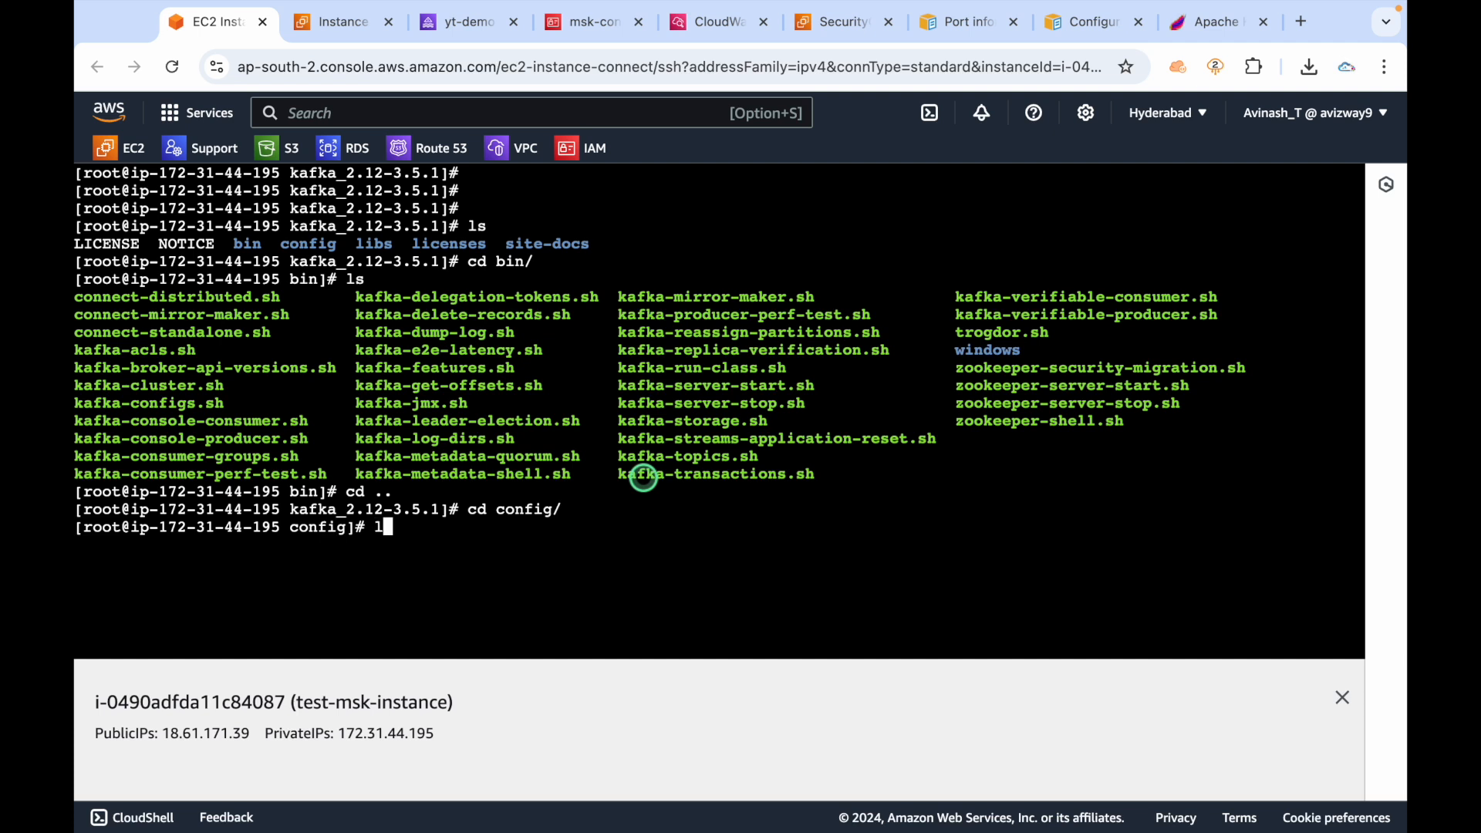
# Create a new client.properties file in vim and enter insert mode.
pyautogui.hotkey('ctrl', 'l')
pyautogui.press('Return')
pyautogui.press('Return')
pyautogui.write('v')
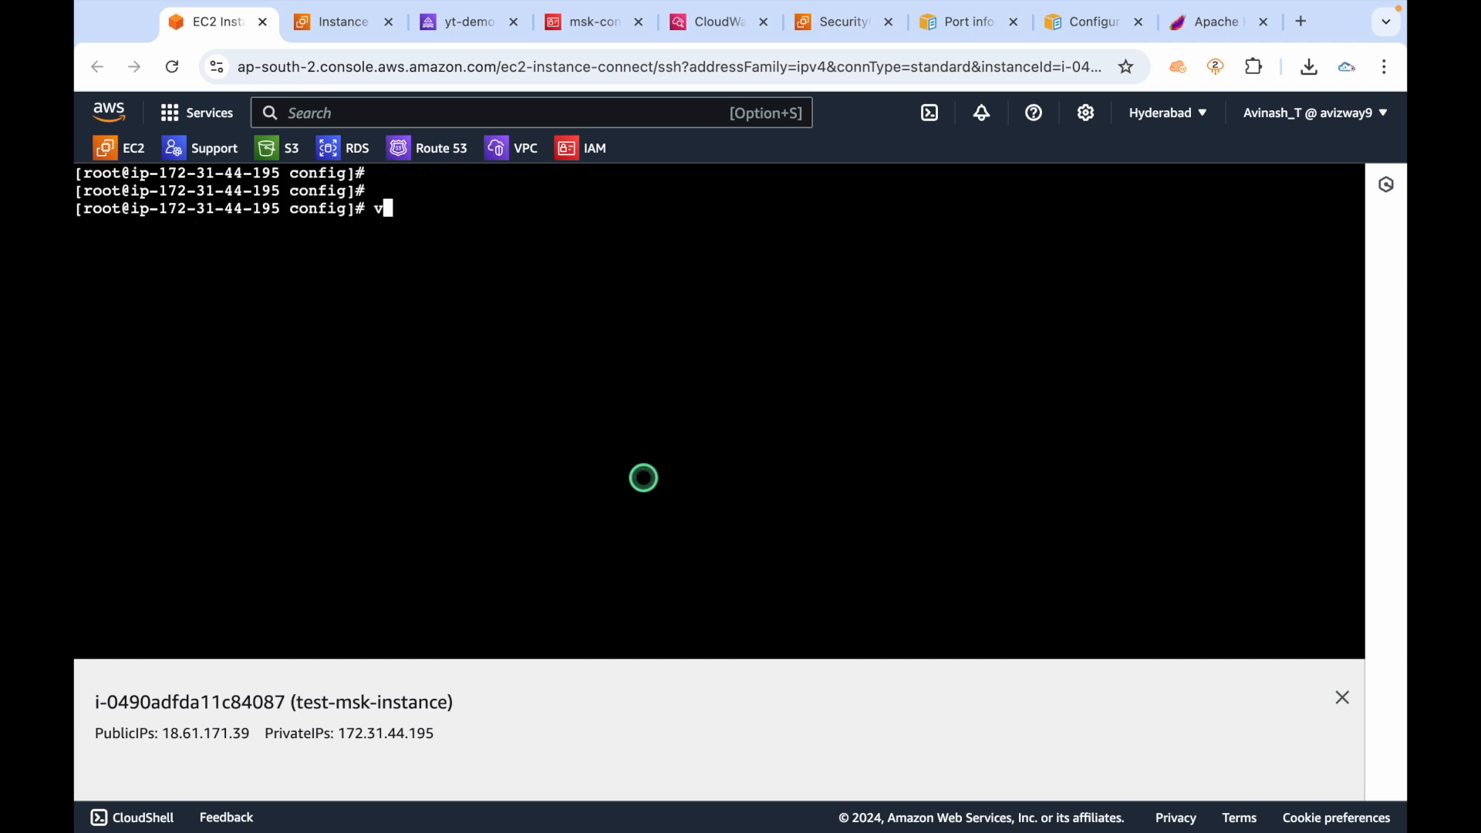
pyautogui.write('im')
pyautogui.rightClick(617, 398)
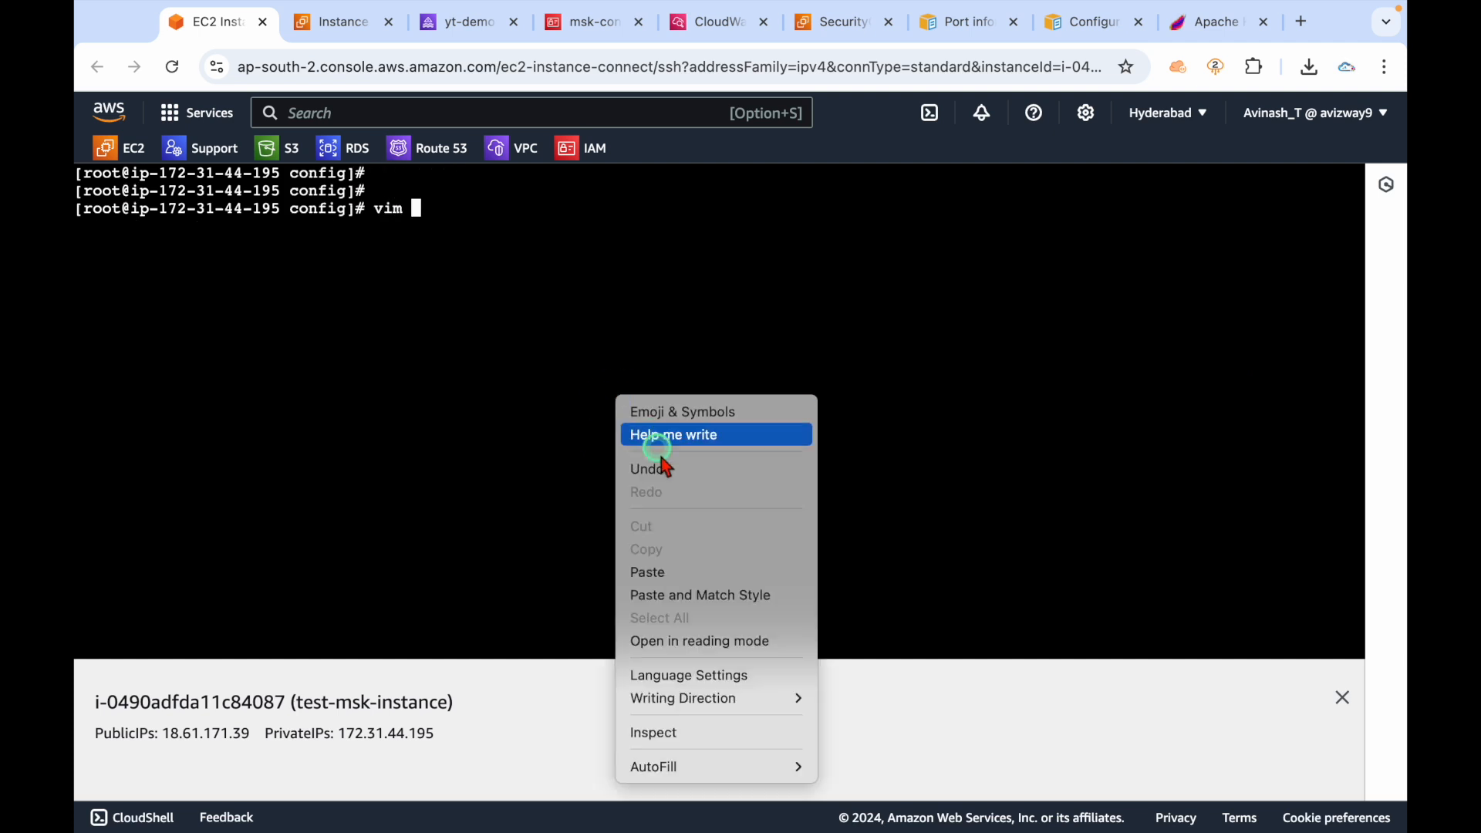
pyautogui.click(668, 572)
pyautogui.press('Return')
pyautogui.press('i')
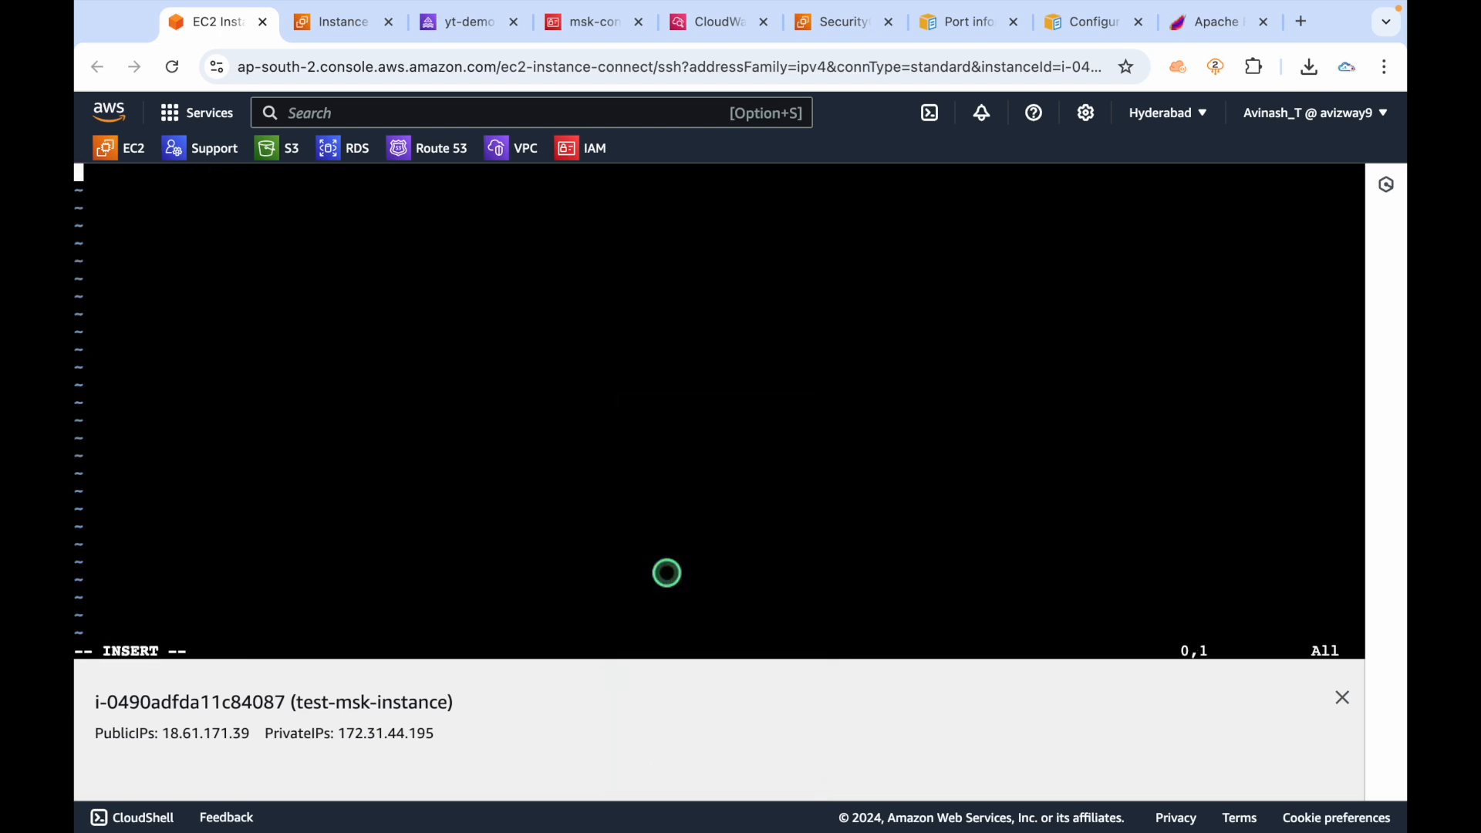
# Paste the client configuration block from the MSK IAM guide into client.properties.
pyautogui.click(1108, 30)
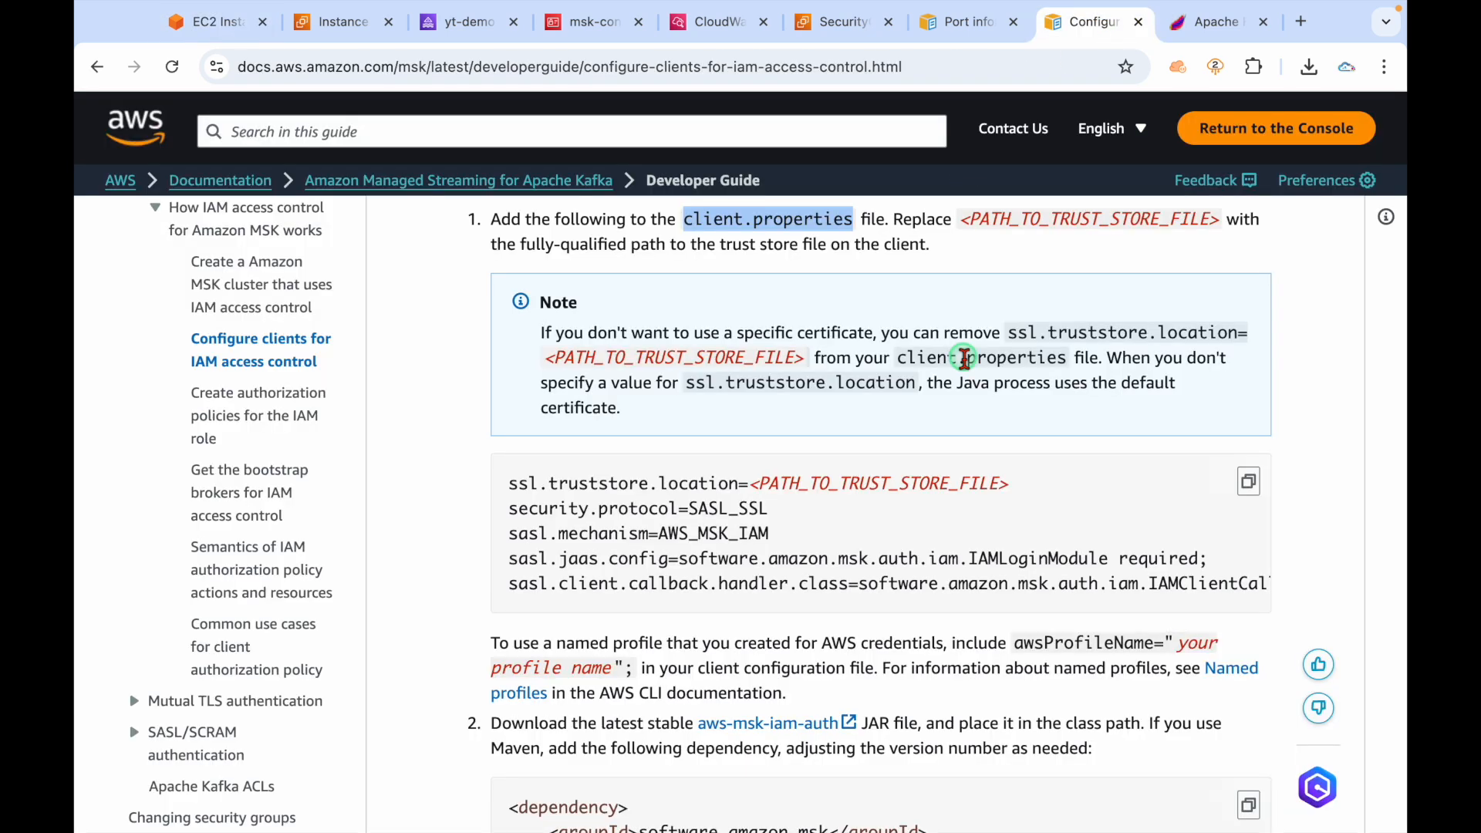
pyautogui.scroll(-2, 964, 358)
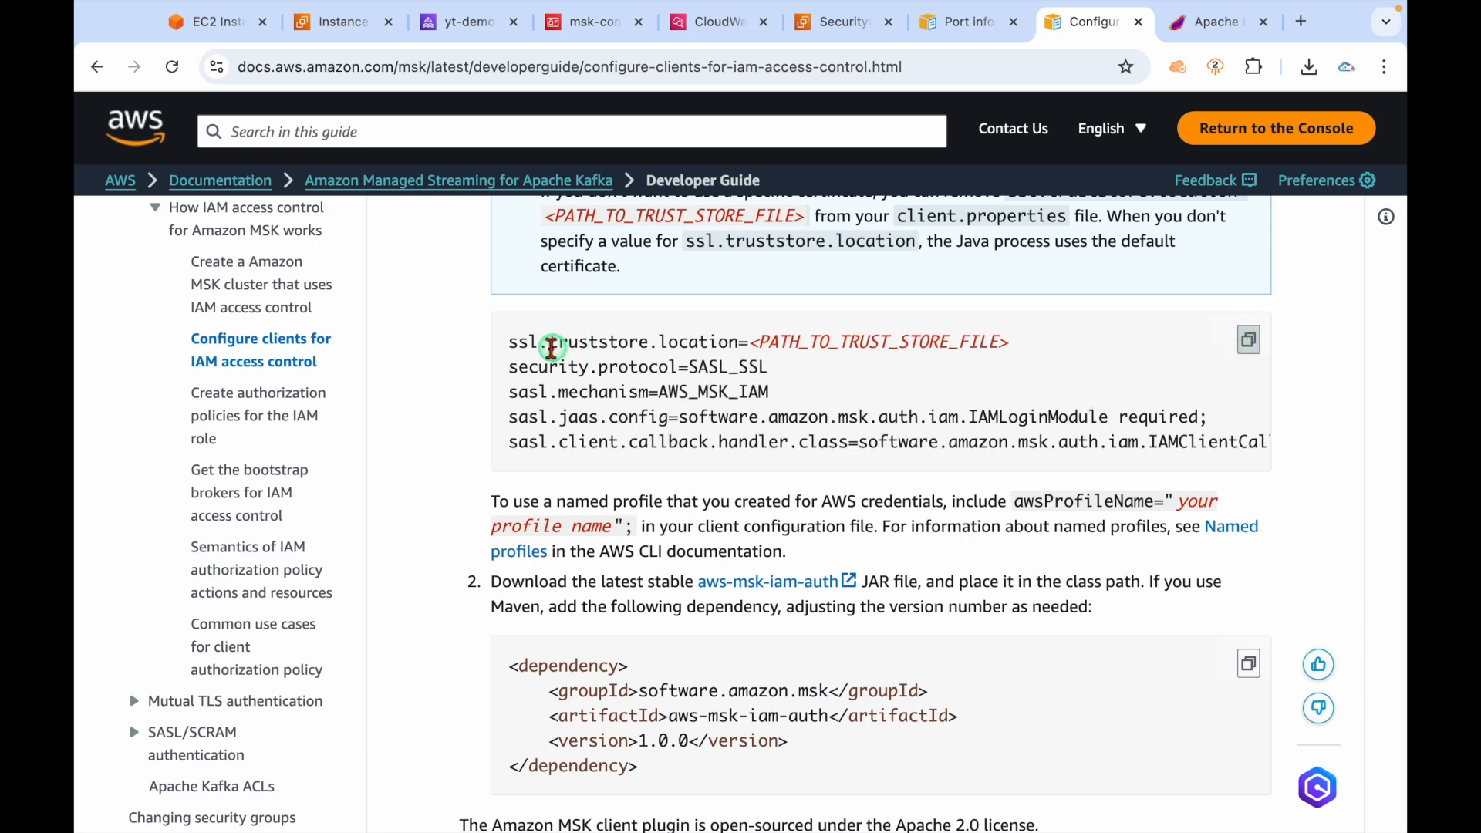
pyautogui.moveTo(506, 344); pyautogui.dragTo(1019, 342)
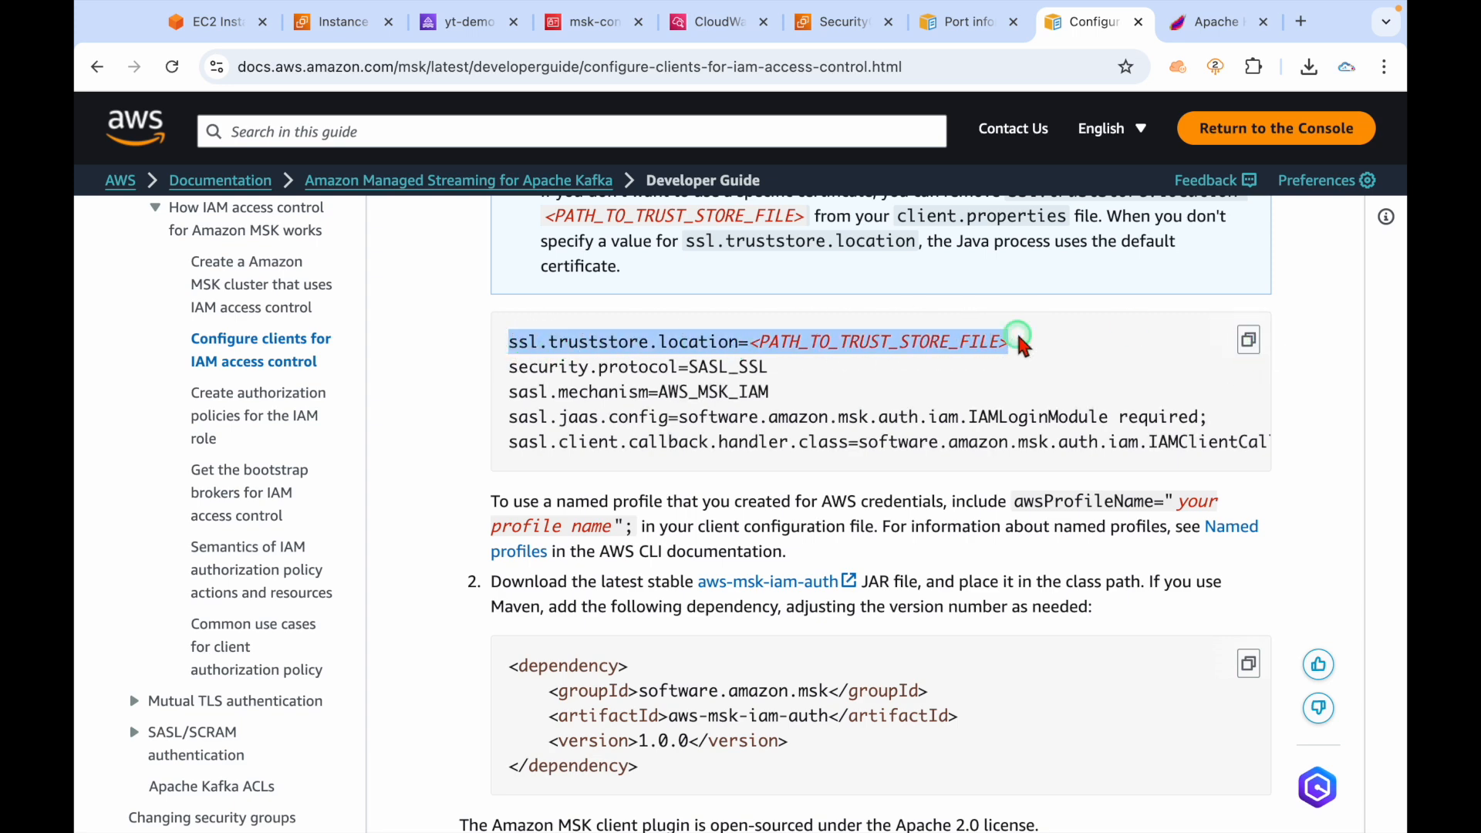
pyautogui.click(1117, 417)
pyautogui.click(1248, 340)
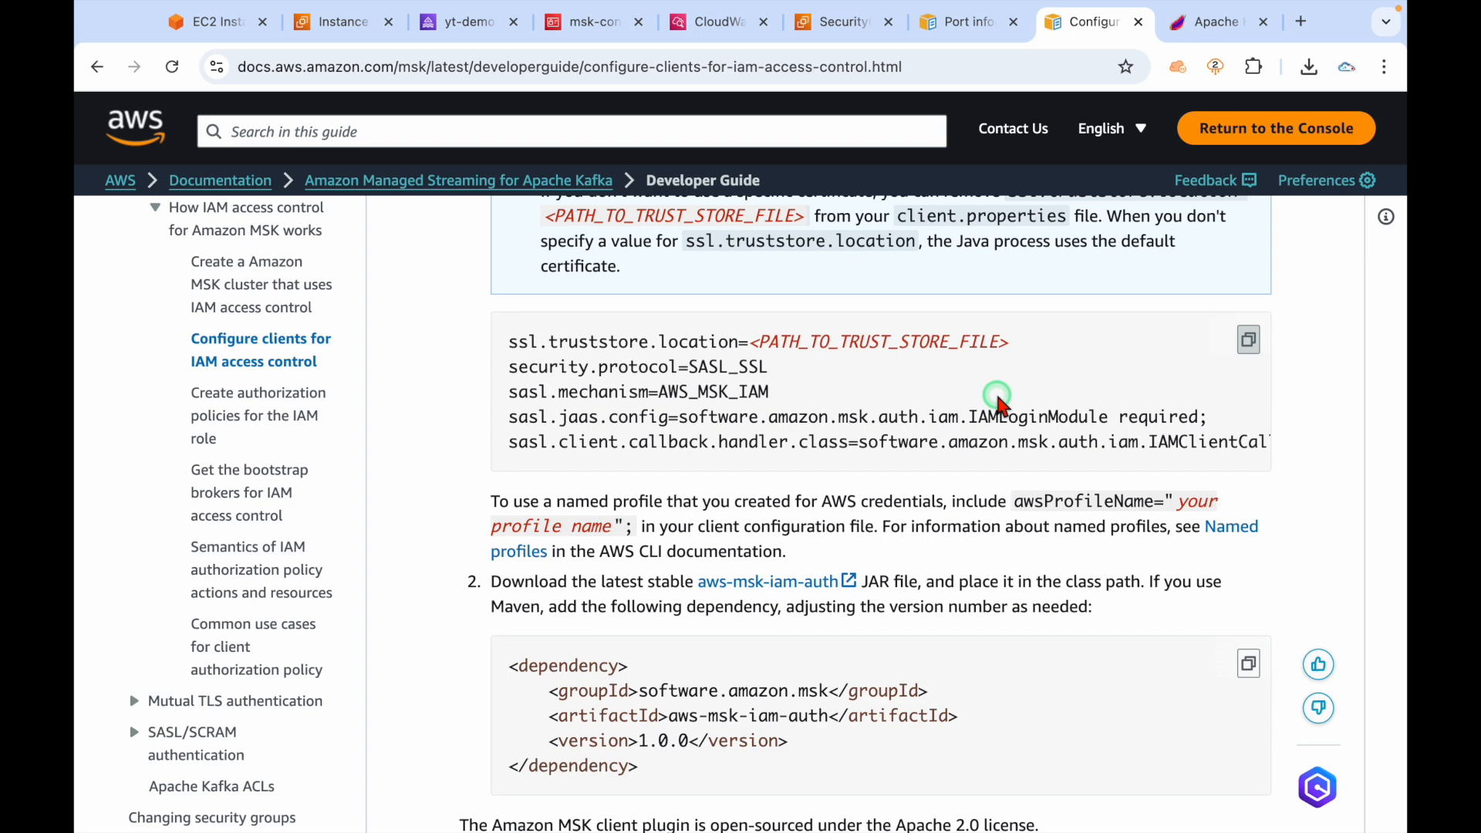
pyautogui.click(207, 22)
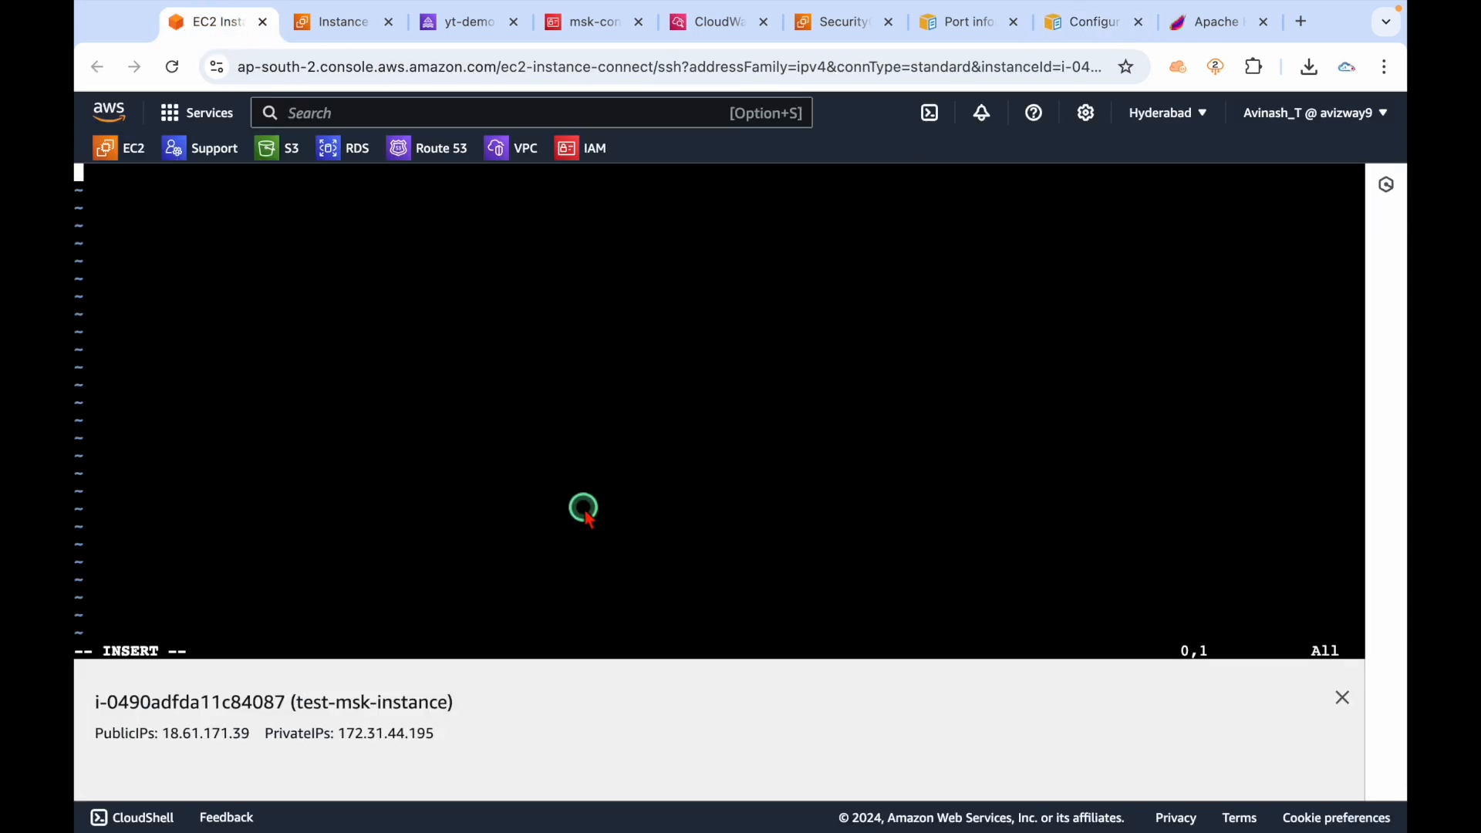
pyautogui.rightClick(255, 234)
pyautogui.click(284, 403)
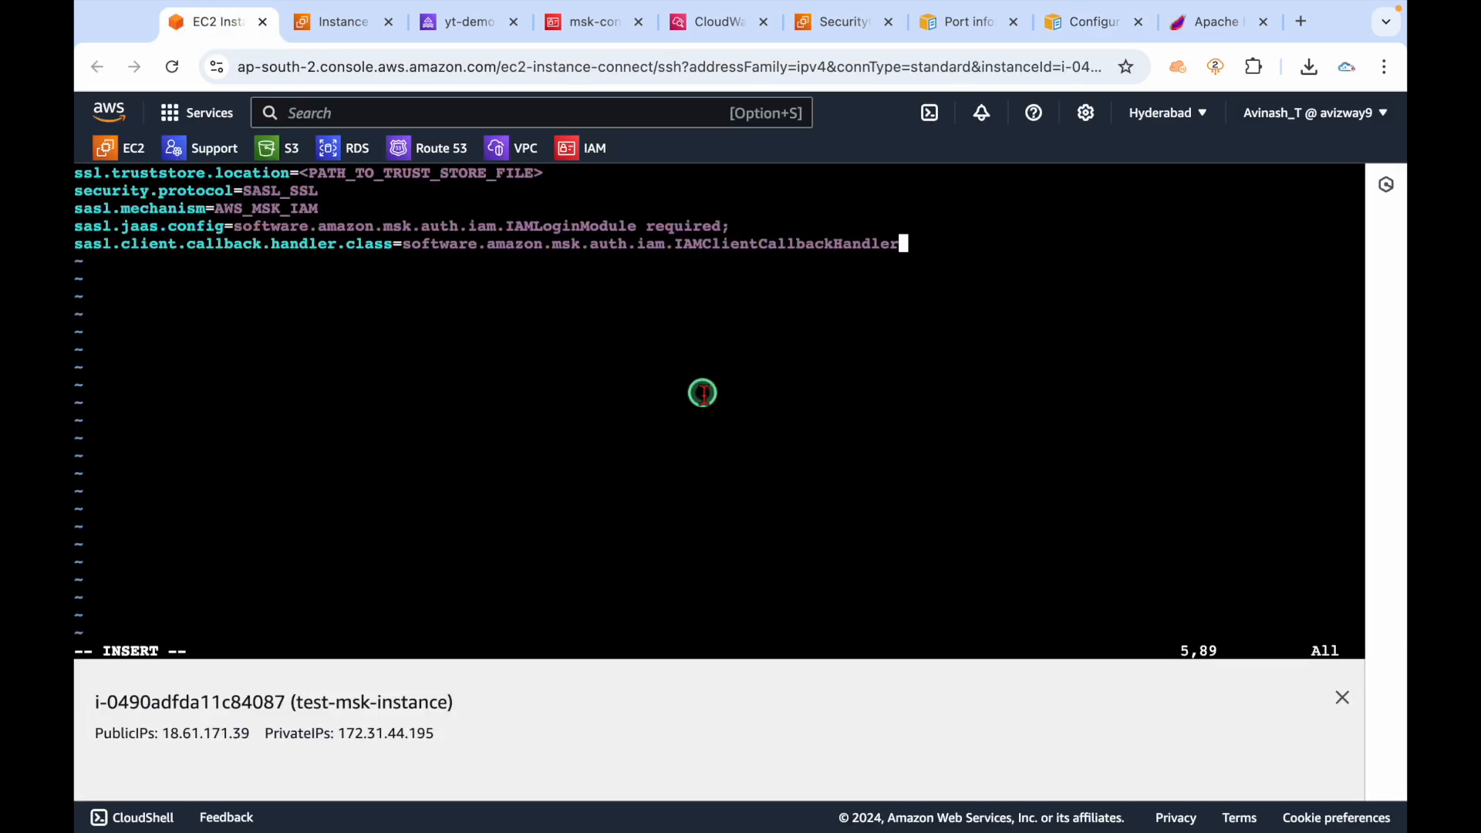
# Delete the ssl.truststore.location line and save client.properties with :wq.
pyautogui.press('Up')
pyautogui.press('Up')
pyautogui.press('Up')
pyautogui.press('Up')
pyautogui.write('dd')
pyautogui.press('BackSpace')
pyautogui.press('BackSpace')
pyautogui.press('Escape')
pyautogui.press('d')
pyautogui.press('d')
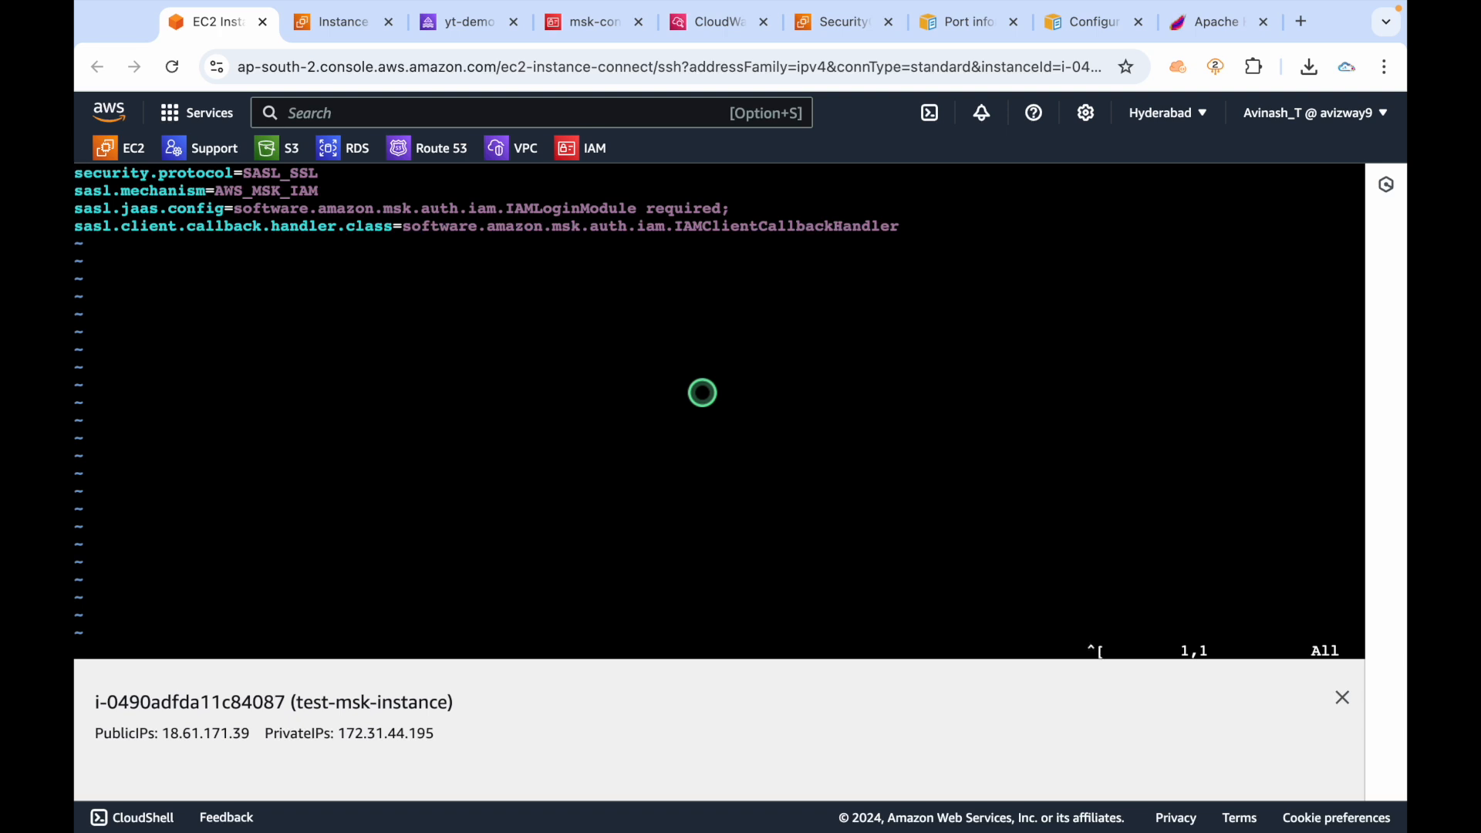
pyautogui.write(':wq')
pyautogui.press('Return')
pyautogui.press('Return')
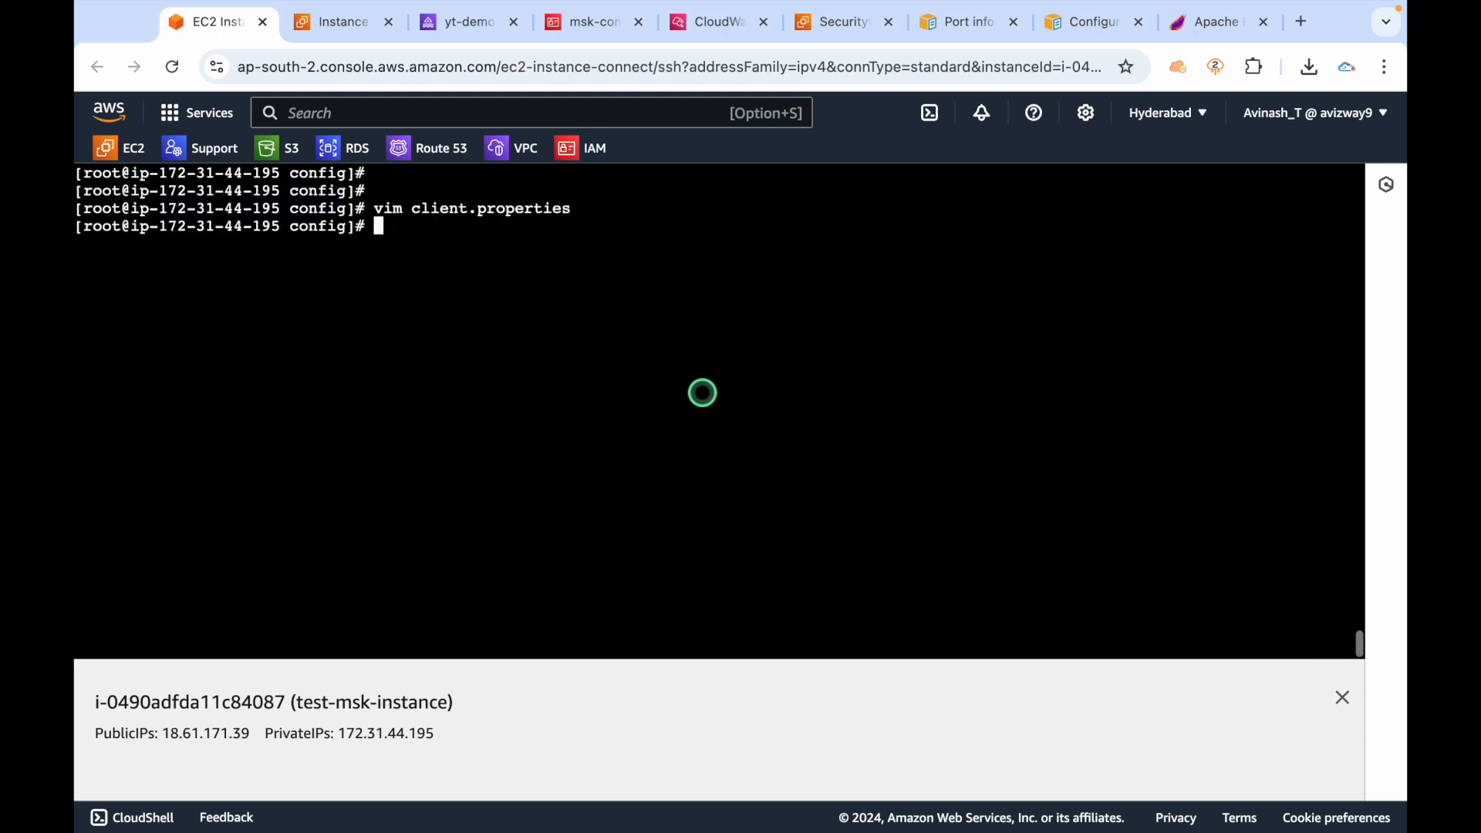
# Confirm client.properties exists in config and return to the kafka directory.
pyautogui.write('ls')
pyautogui.press('Return')
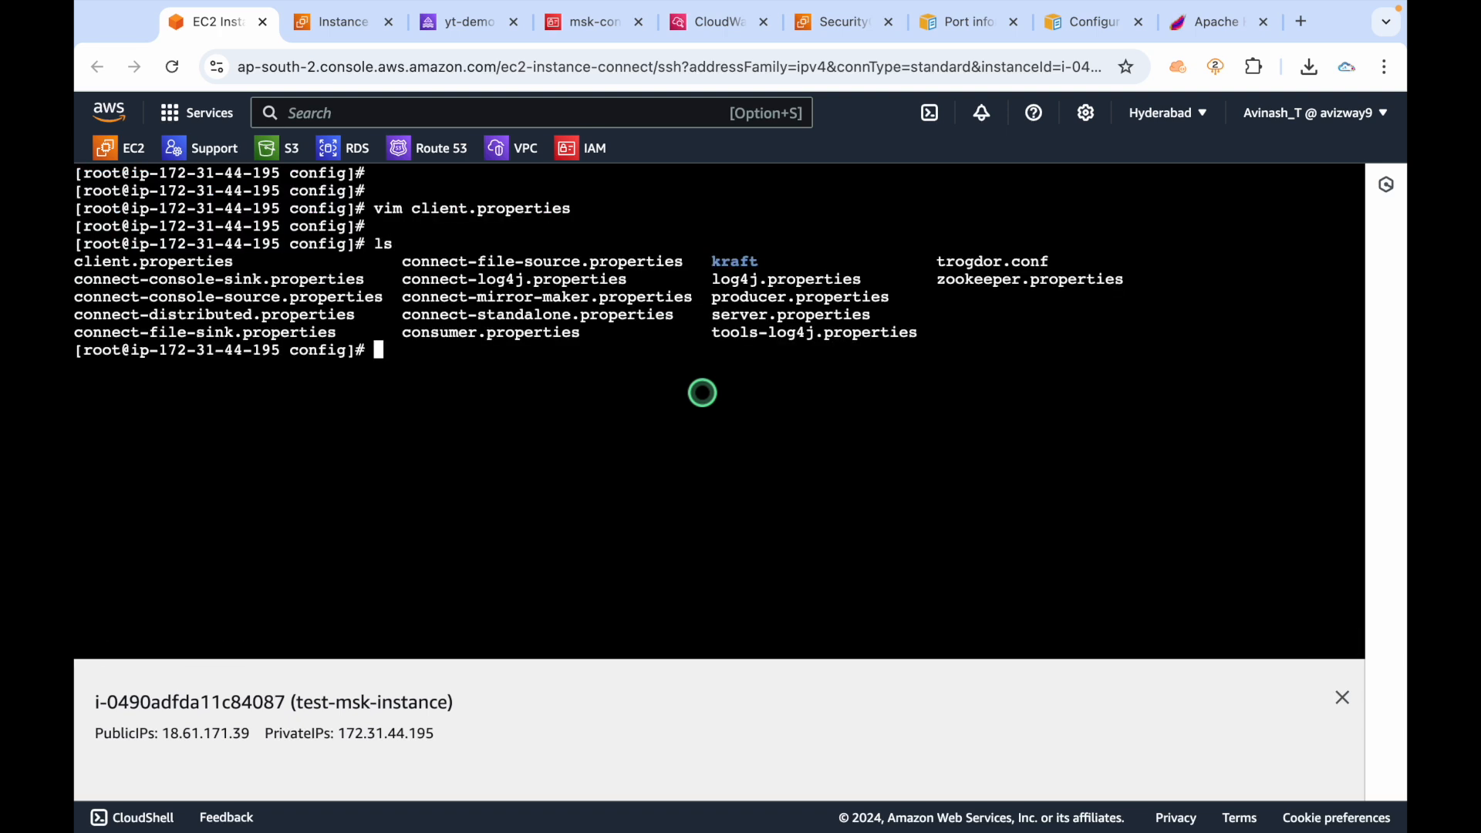
pyautogui.write('cd ..')
pyautogui.press('Return')
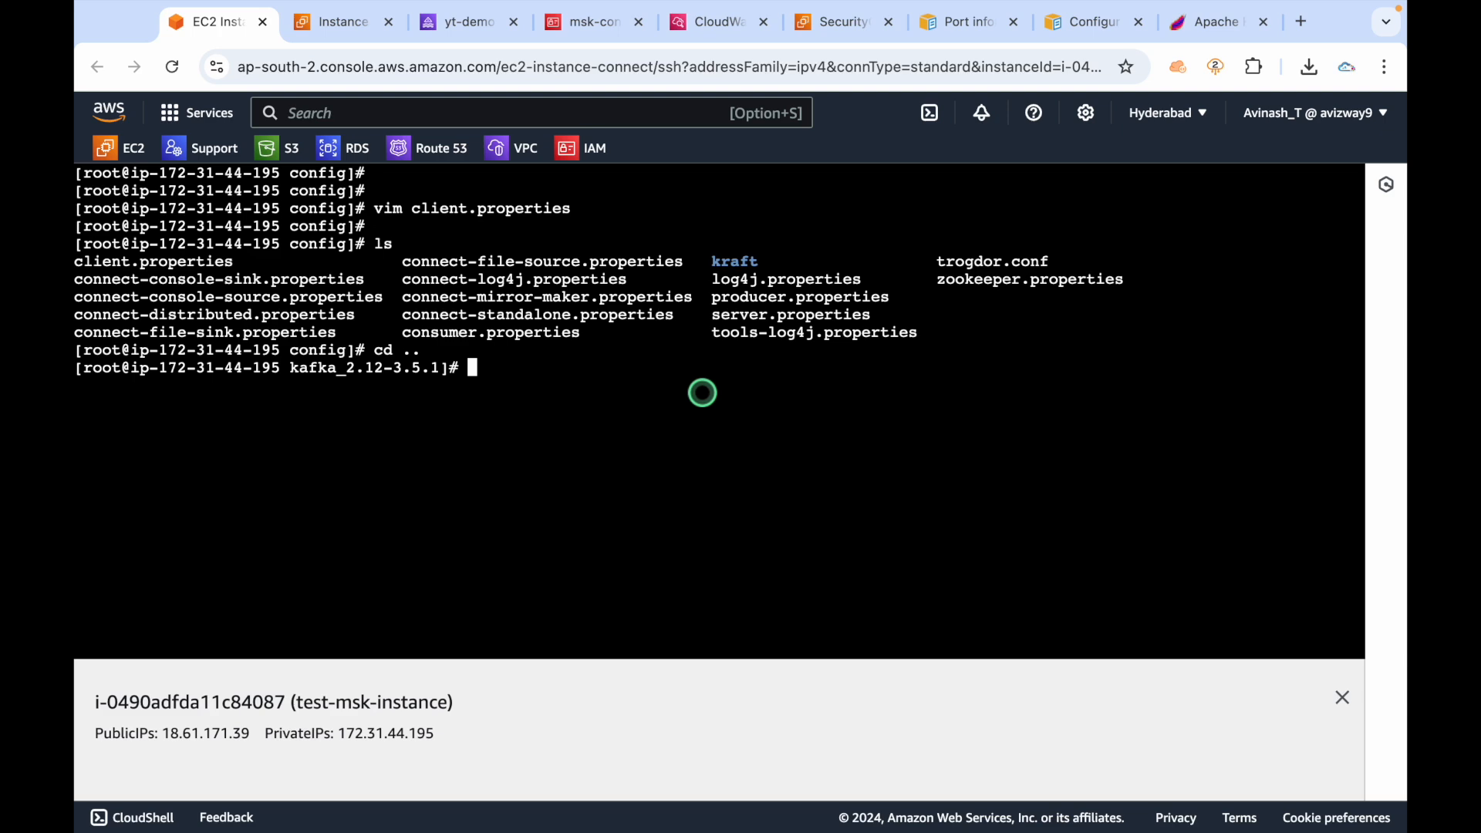
pyautogui.click(1094, 23)
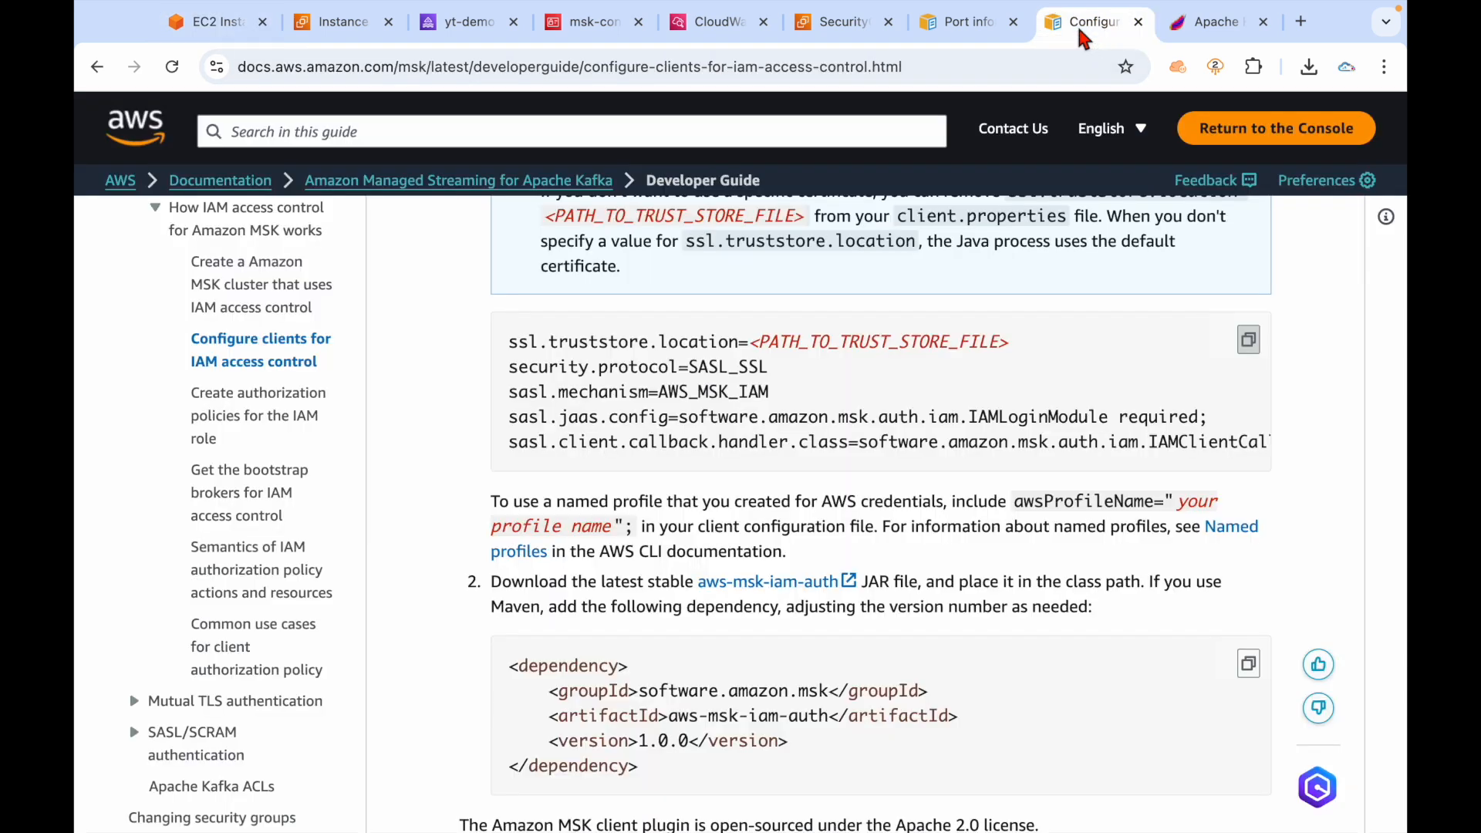
# Follow the guide's aws-msk-iam-auth link to its GitHub releases page.
pyautogui.scroll(-1, 848, 540)
pyautogui.moveTo(702, 510); pyautogui.dragTo(978, 498)
pyautogui.click(1042, 491)
pyautogui.click(778, 503)
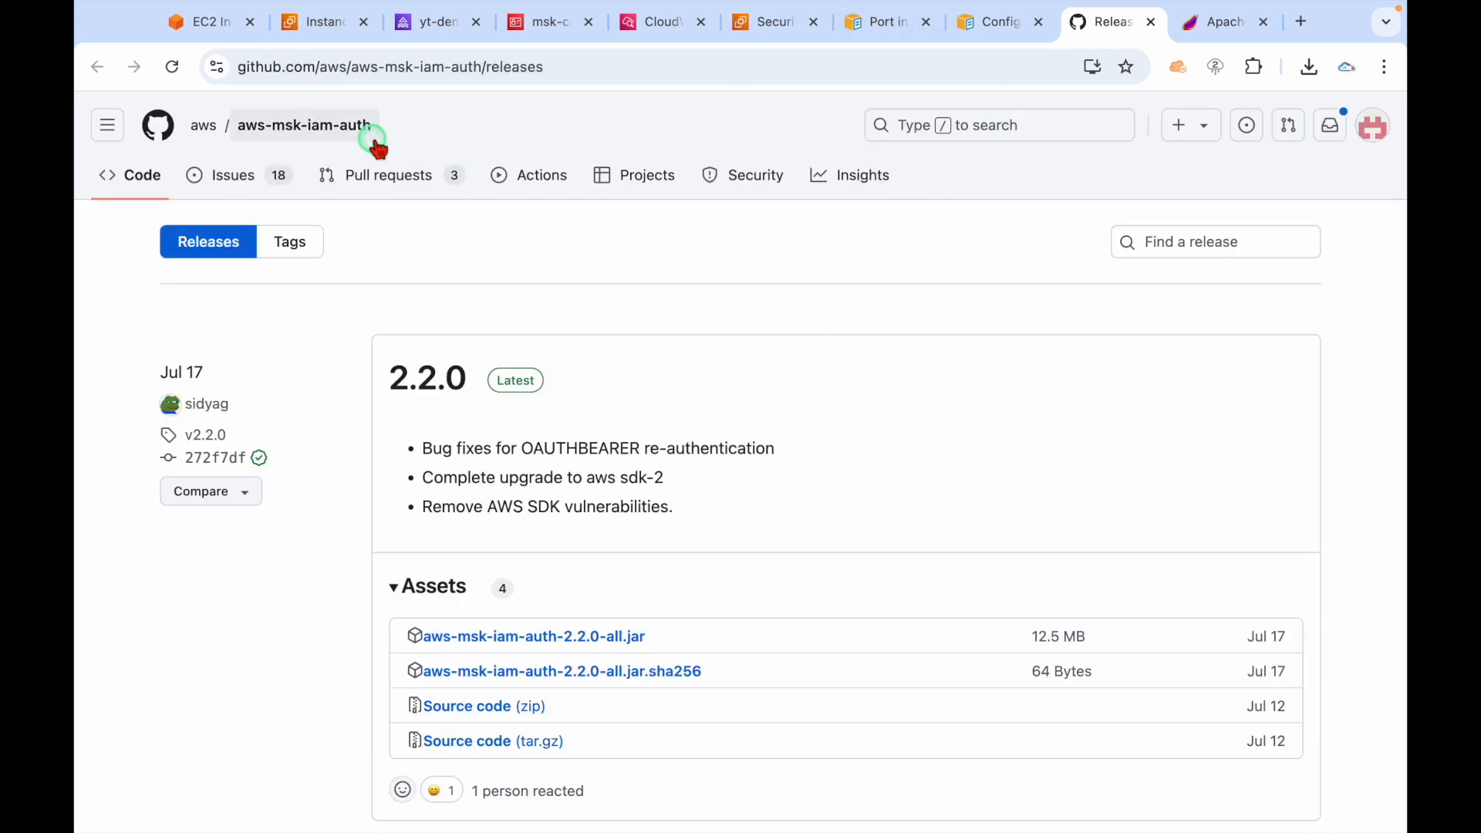
# Copy the download link of the aws-msk-iam-auth-2.2.0-all.jar release asset.
pyautogui.moveTo(427, 146); pyautogui.dragTo(214, 121)
pyautogui.click(581, 144)
pyautogui.scroll(-2, 694, 438)
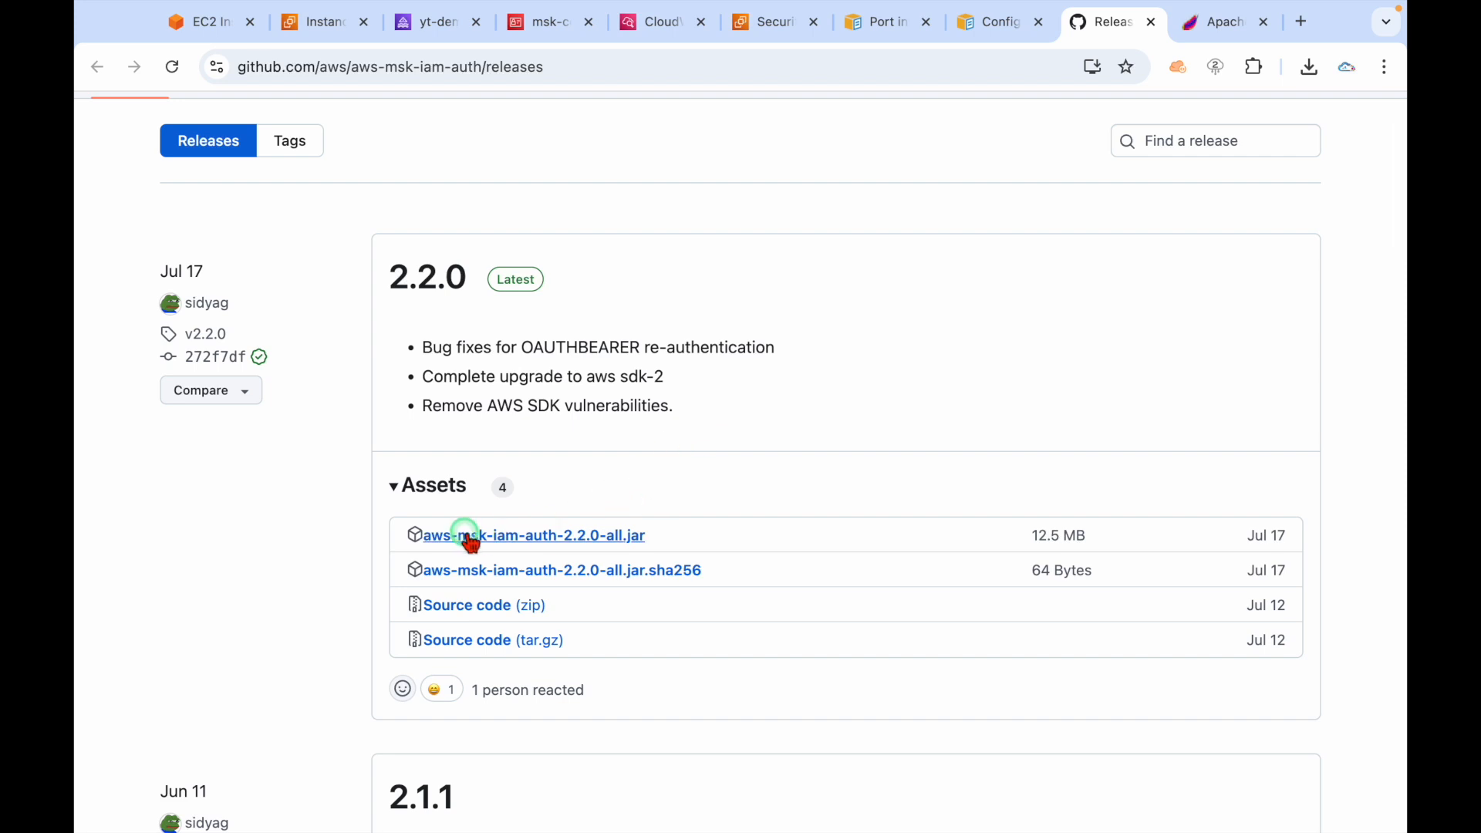
pyautogui.rightClick(605, 542)
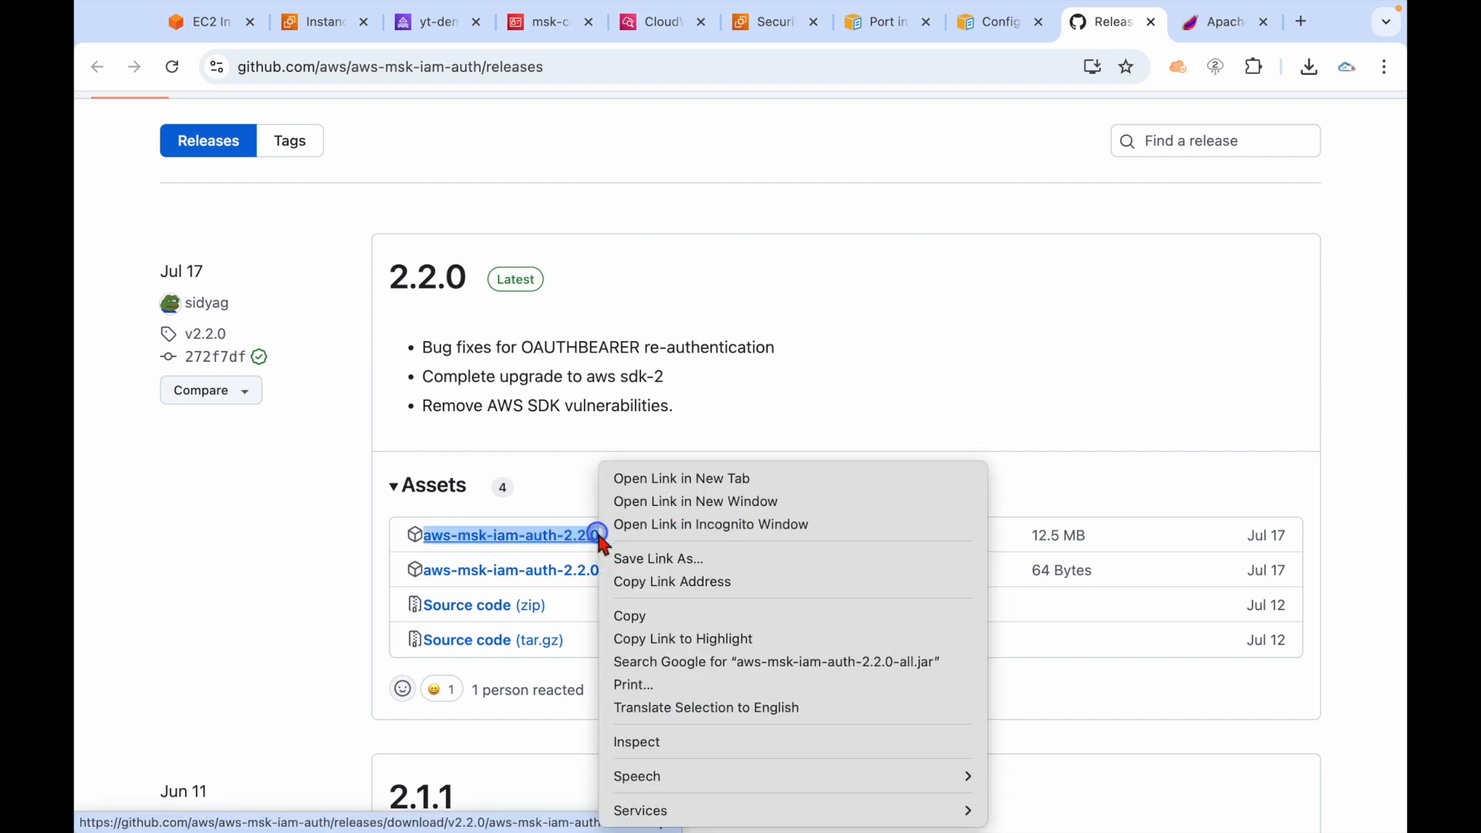
pyautogui.click(656, 584)
pyautogui.click(783, 415)
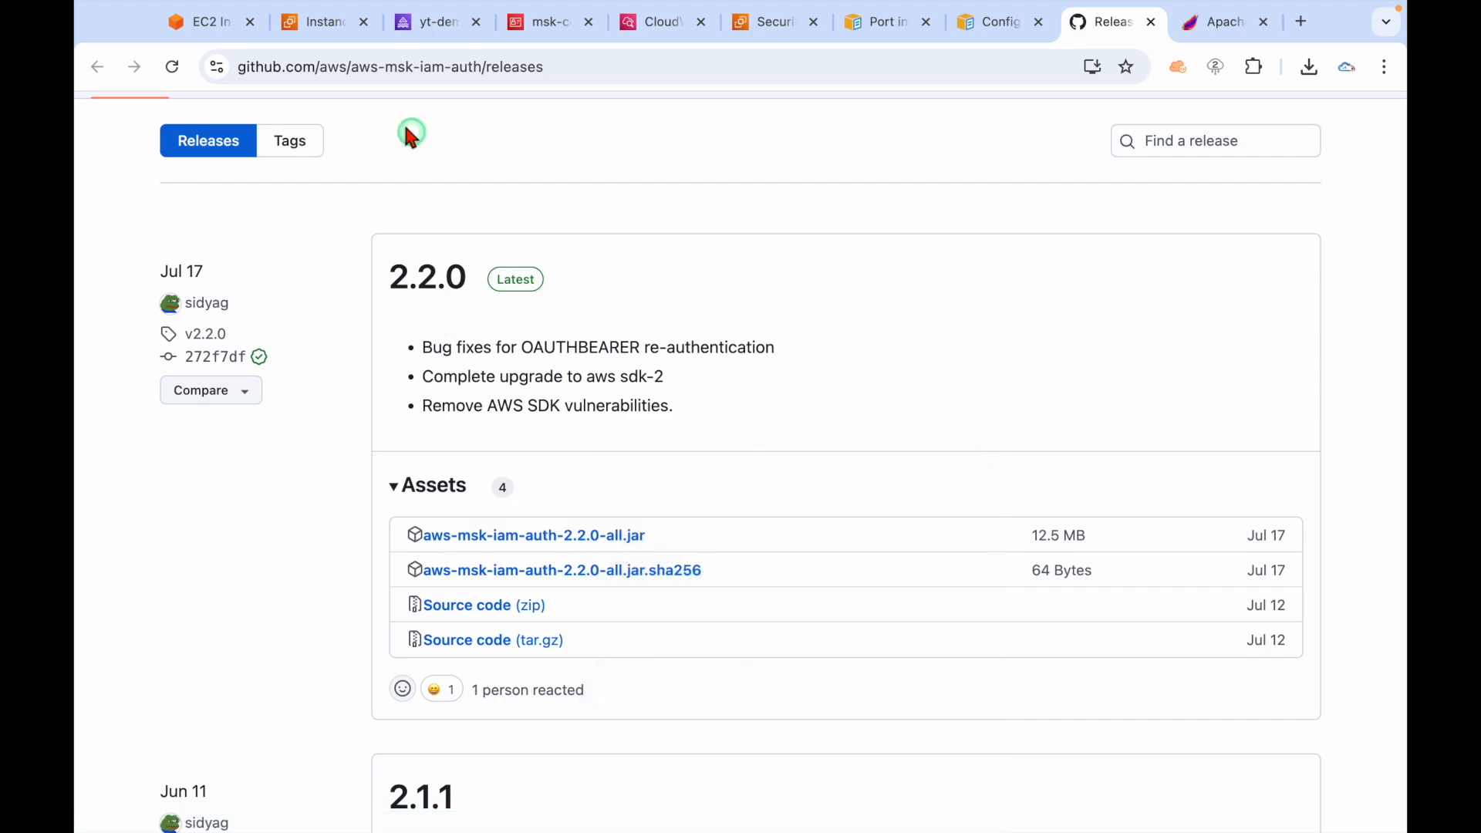
pyautogui.click(205, 21)
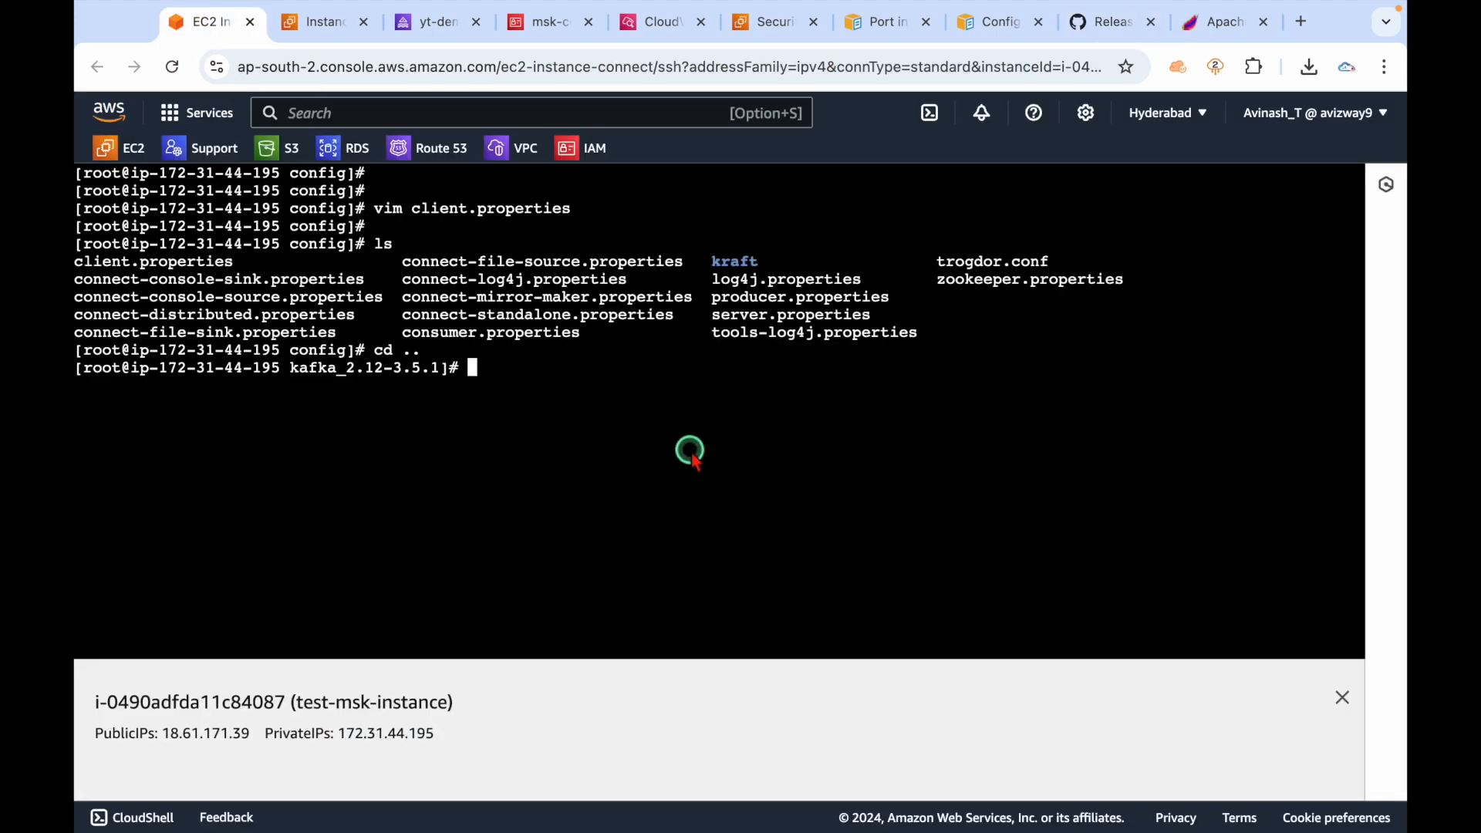
# Move from kafka_2.12-3.5.1 into Kafka's libs directory.
pyautogui.write('ls')
pyautogui.press('Return')
pyautogui.write('cd bi')
pyautogui.press('BackSpace')
pyautogui.press('BackSpace')
pyautogui.write('libs/')
pyautogui.press('Tab')
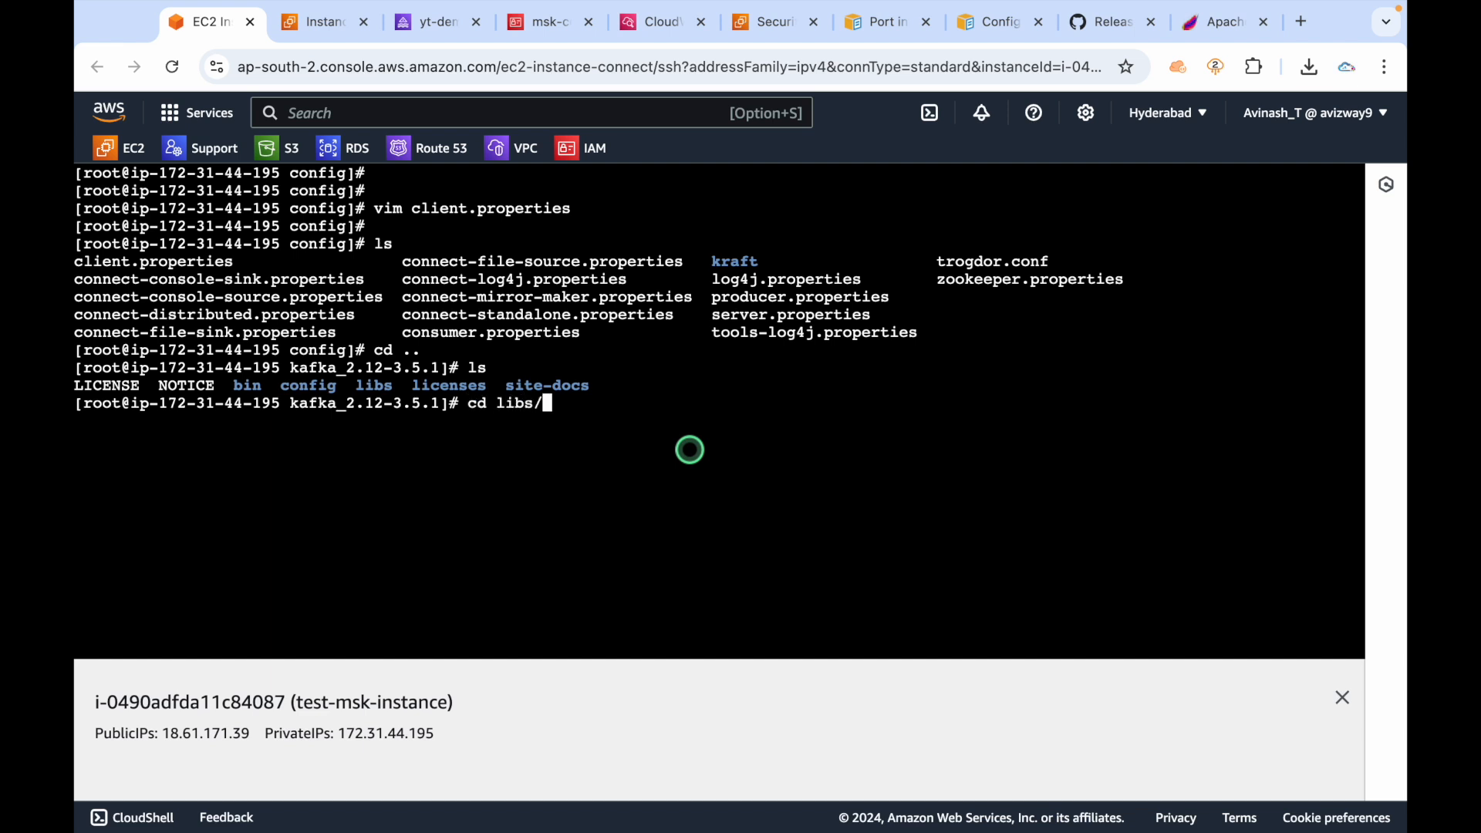
pyautogui.press('Return')
# Download aws-msk-iam-auth-2.2.0-all.jar with wget, return to kafka_2.12-3.5.1 and clear the terminal.
pyautogui.hotkey('ctrl', 'l')
pyautogui.press('Return')
pyautogui.press('Return')
pyautogui.write('wget')
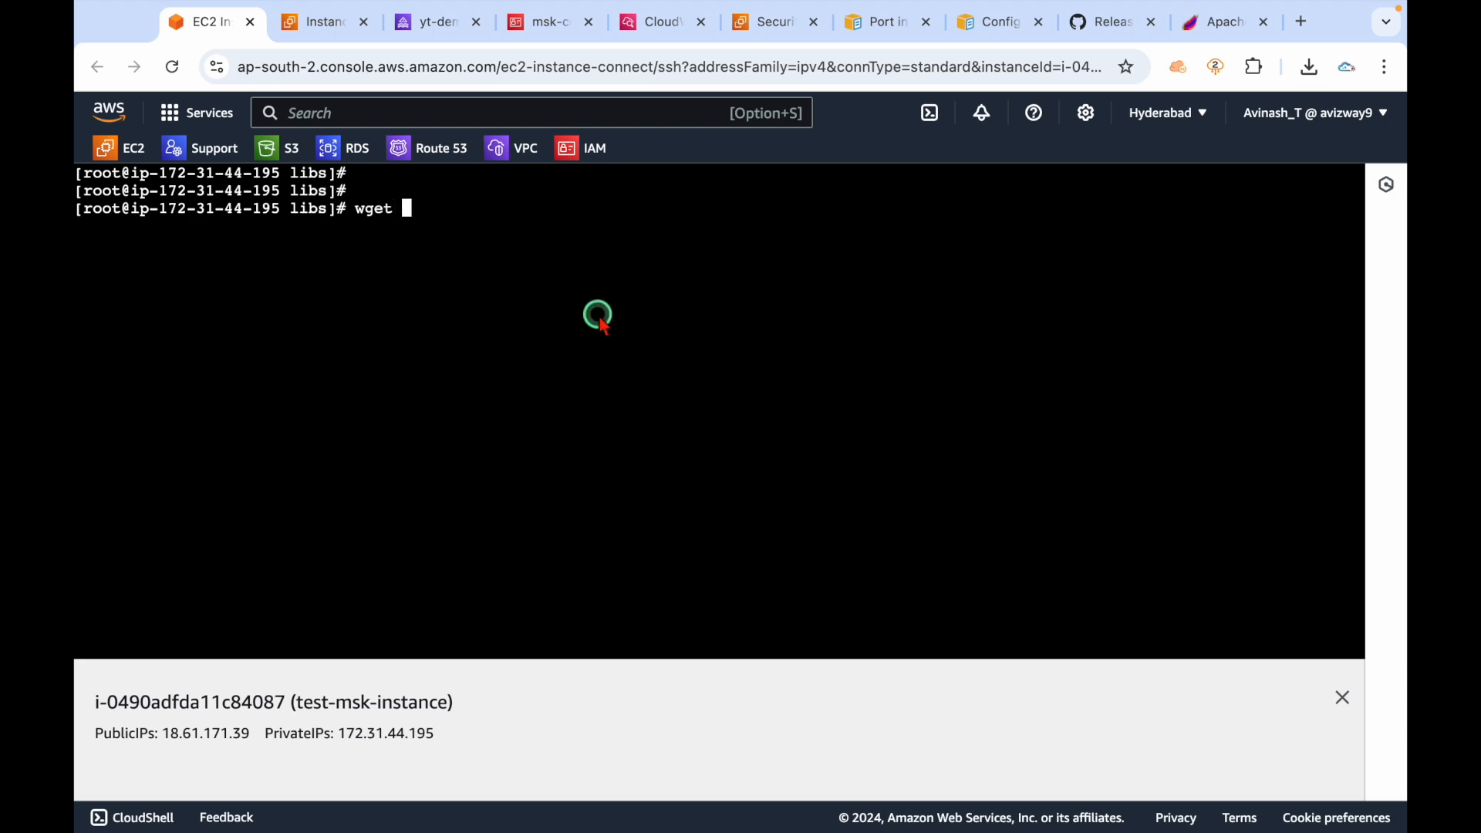
pyautogui.rightClick(602, 324)
pyautogui.click(653, 486)
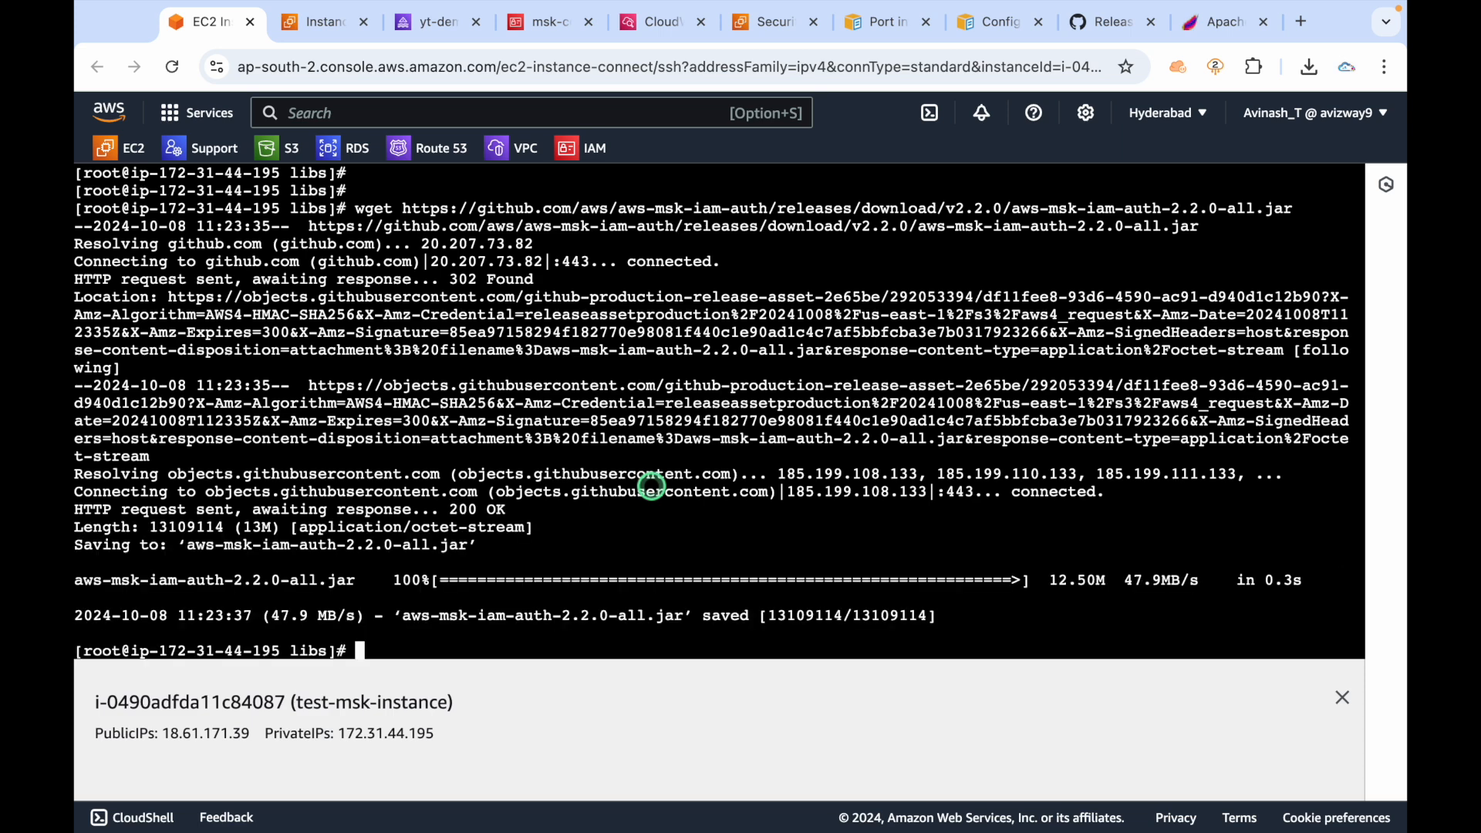
pyautogui.write('.')
pyautogui.press('Return')
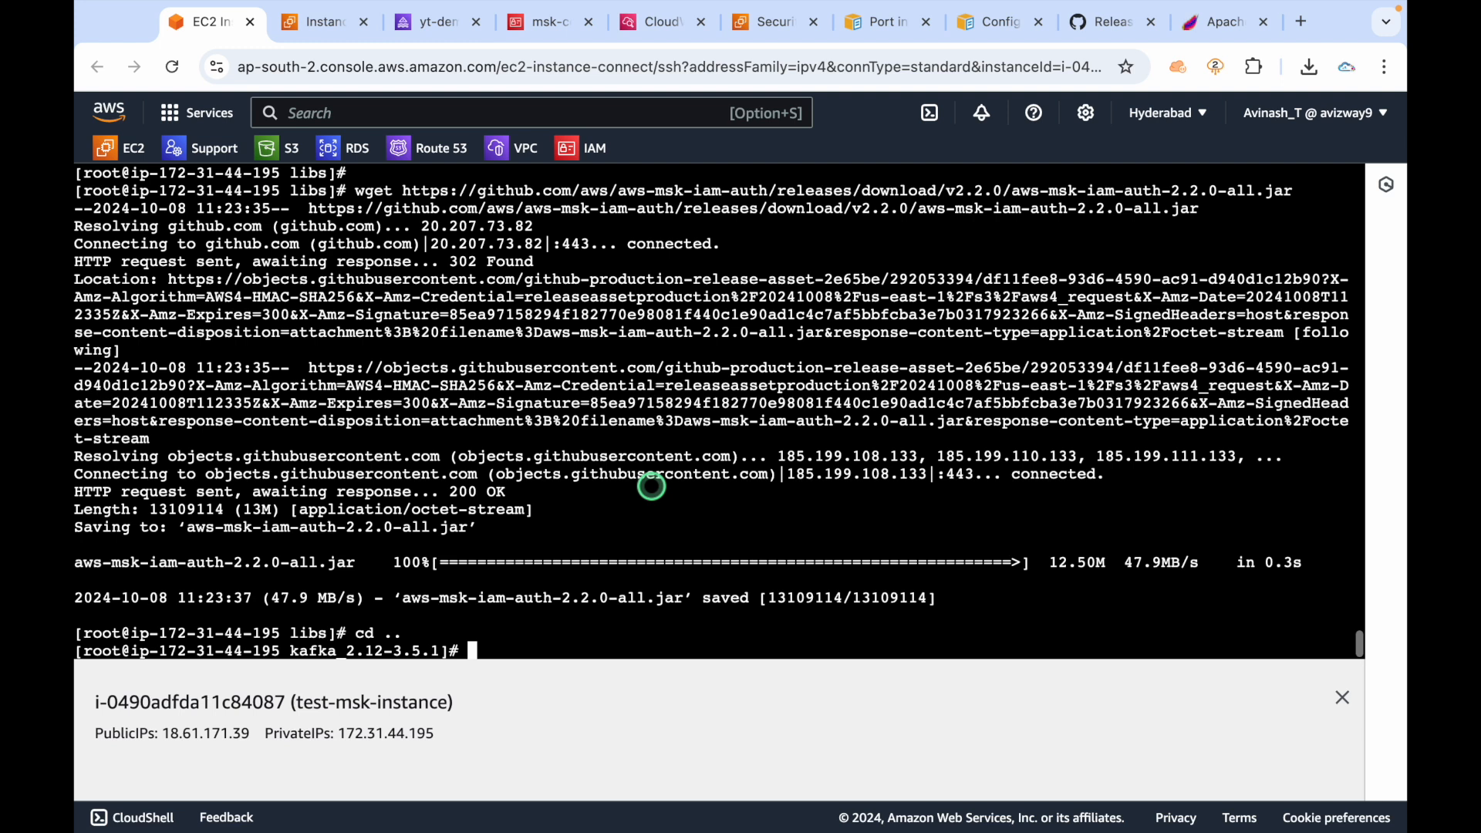
pyautogui.hotkey('ctrl', 'l')
pyautogui.press('Return')
pyautogui.press('Return')
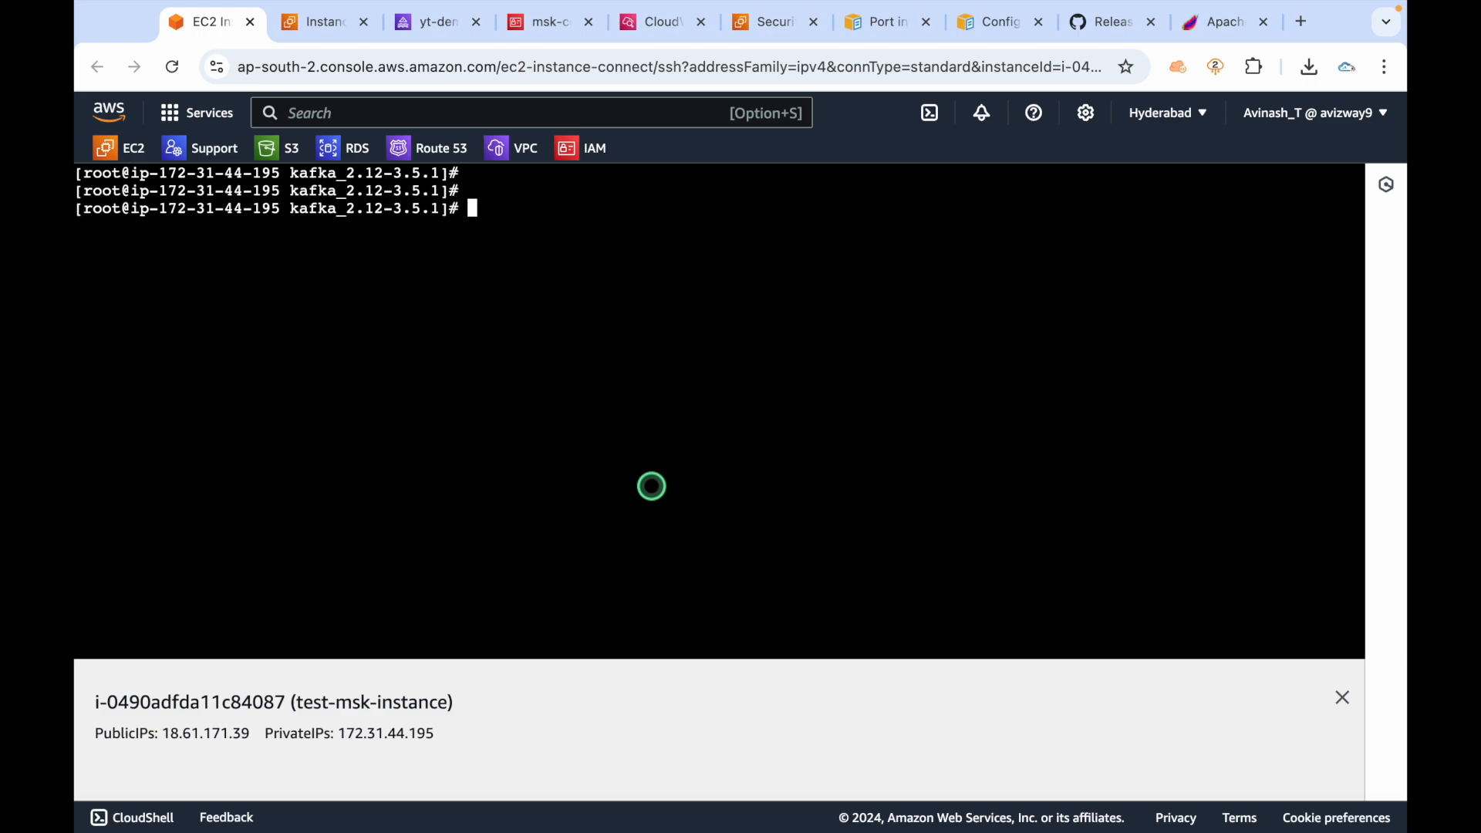
# Insert blank lines after the Create command on line 38 of kafka.md.
pyautogui.hotkey('ctrl', 'Left')
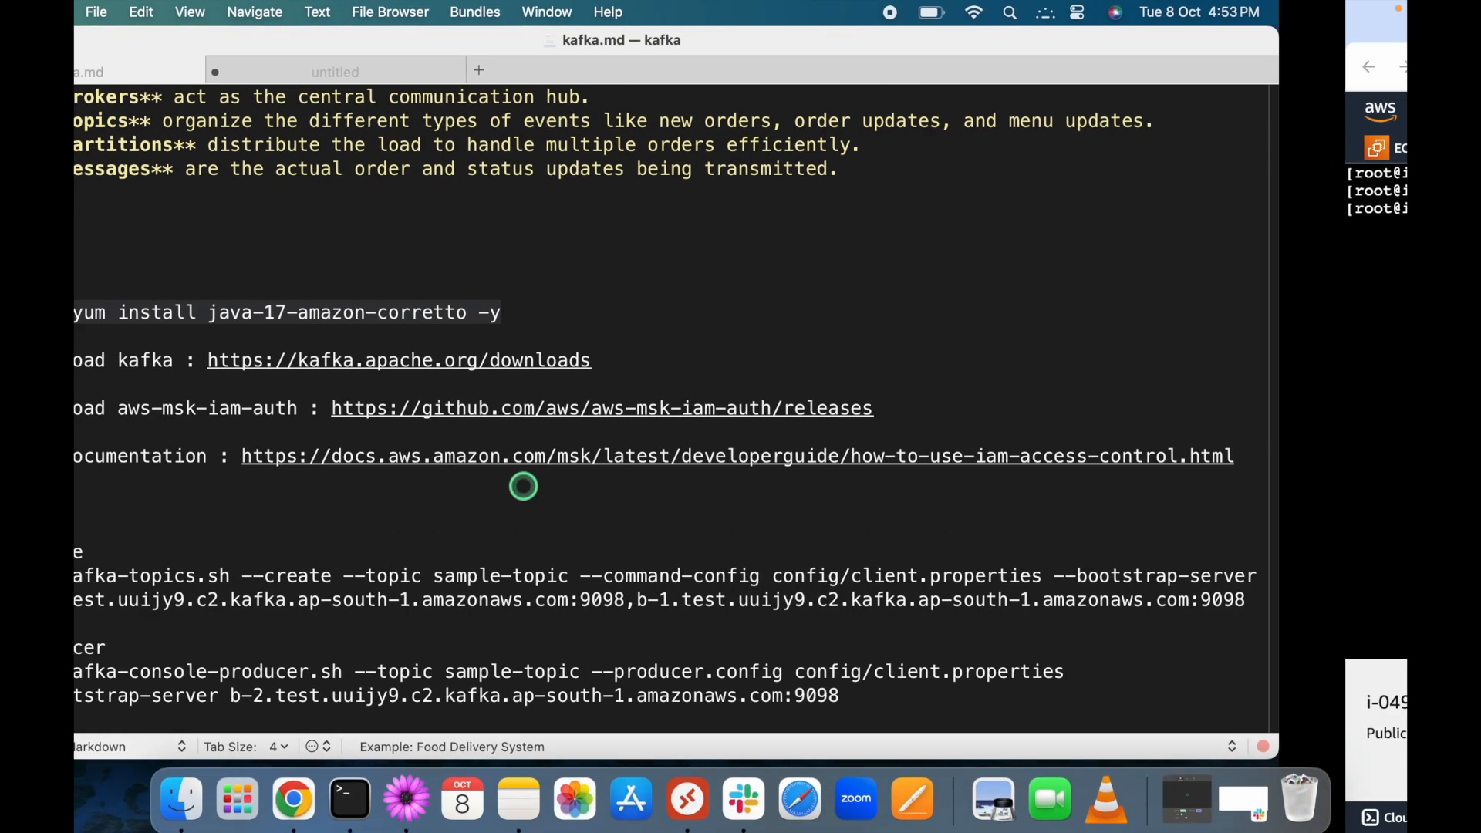
pyautogui.moveTo(359, 576); pyautogui.dragTo(191, 576)
pyautogui.scroll(-2, 396, 502)
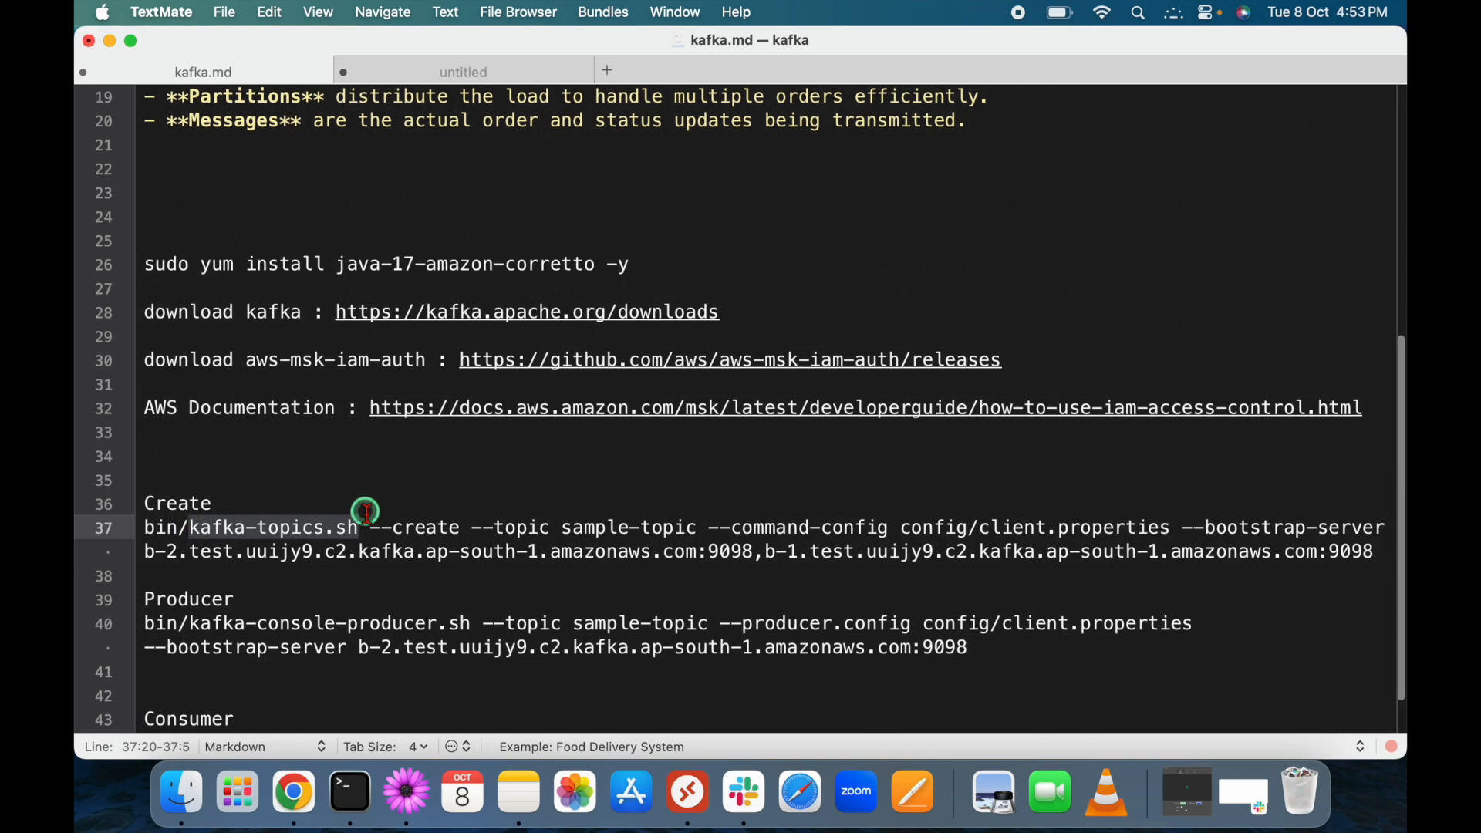
pyautogui.click(357, 530)
pyautogui.click(294, 571)
pyautogui.press('Return')
pyautogui.press('Return')
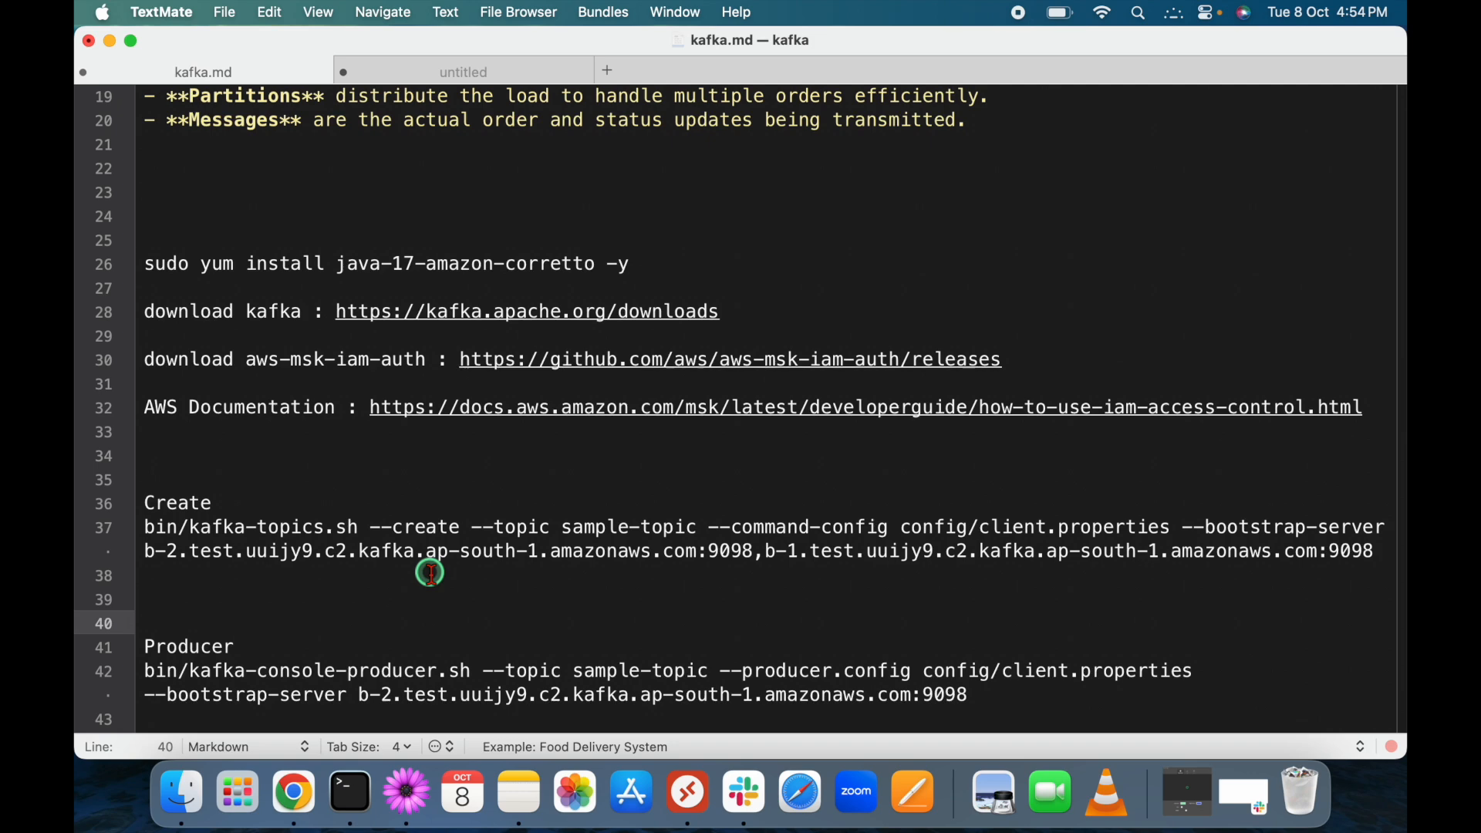
# Review the Create command's --create option, client.properties path and broker list.
pyautogui.moveTo(371, 528); pyautogui.dragTo(710, 524)
pyautogui.click(1166, 526)
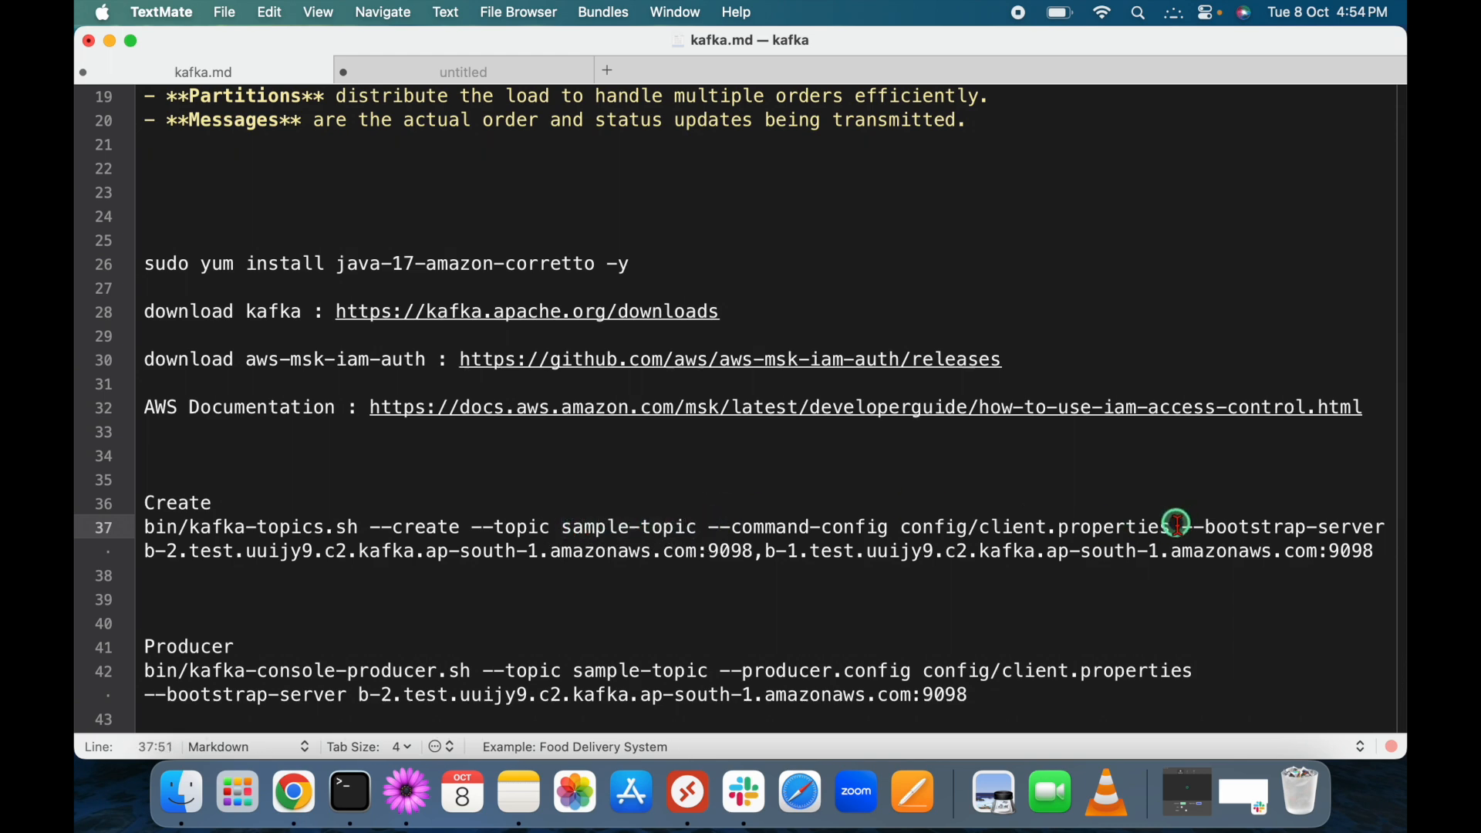
pyautogui.moveTo(1167, 527); pyautogui.dragTo(1386, 527)
pyautogui.moveTo(148, 551); pyautogui.dragTo(1396, 563)
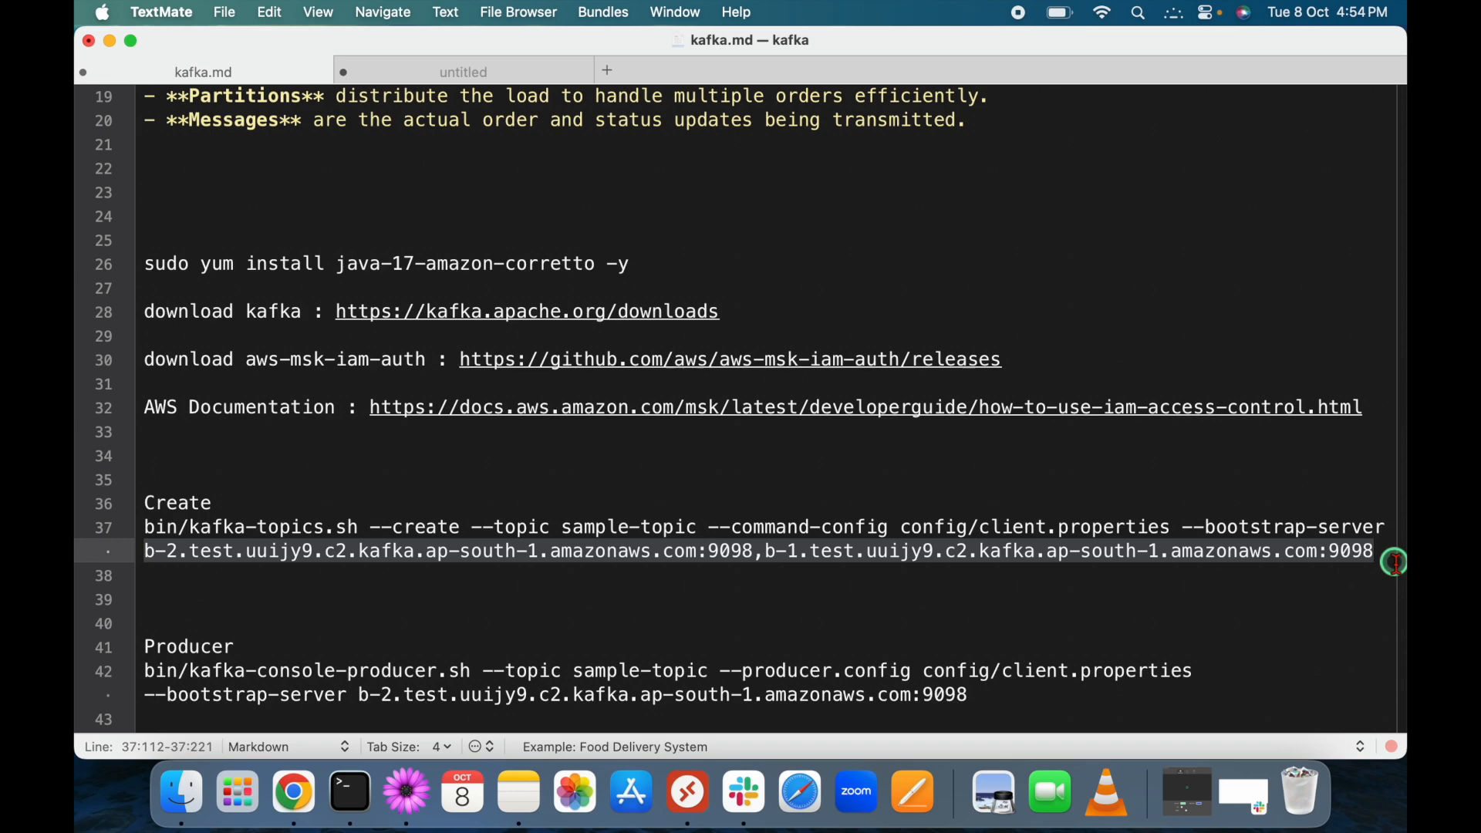
# Reload the yt-demo cluster page in the browser to refresh its status.
pyautogui.hotkey('ctrl', 'Right')
pyautogui.click(593, 370)
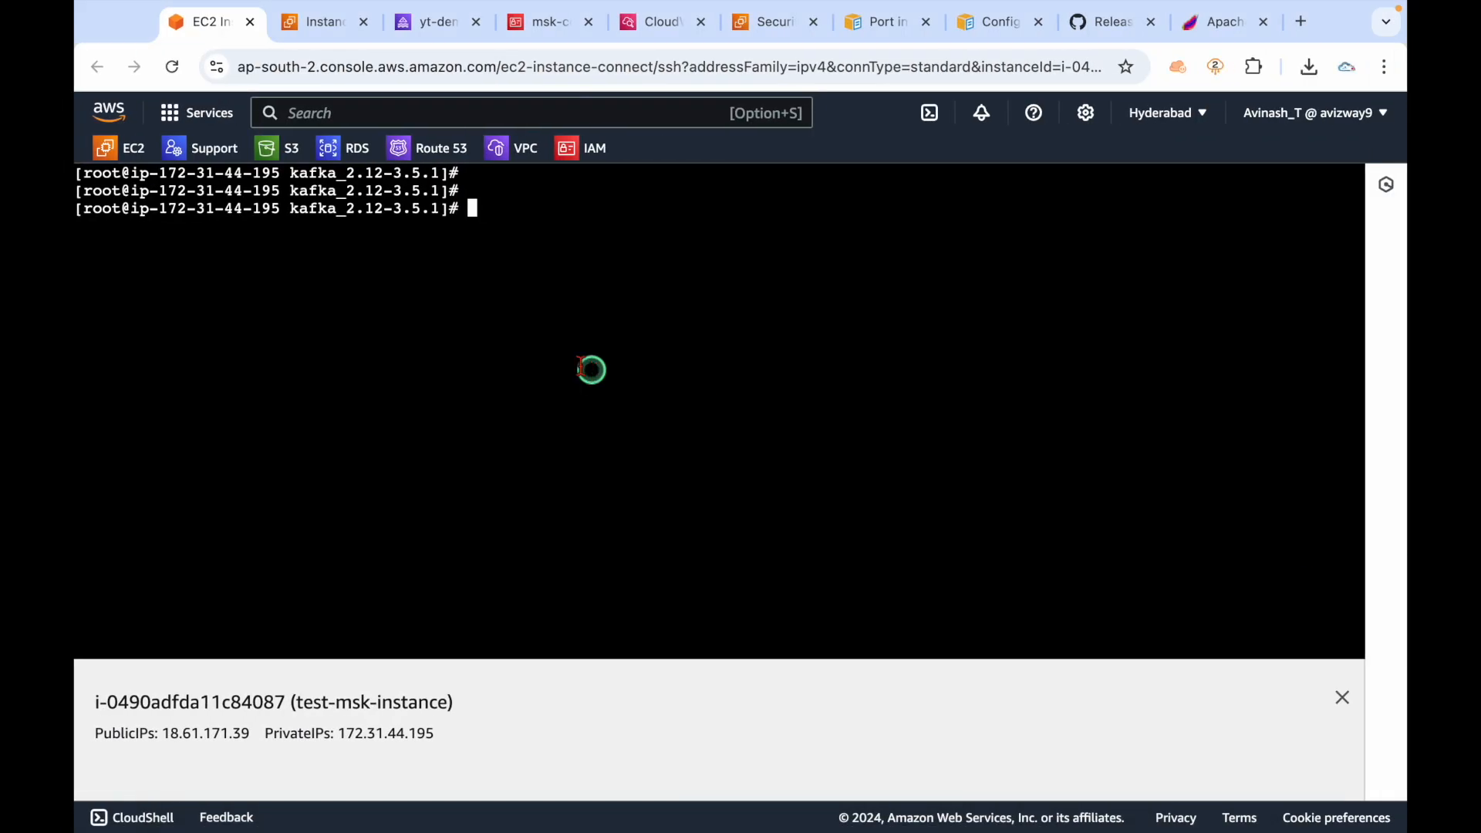
pyautogui.click(393, 30)
pyautogui.click(176, 69)
pyautogui.click(651, 526)
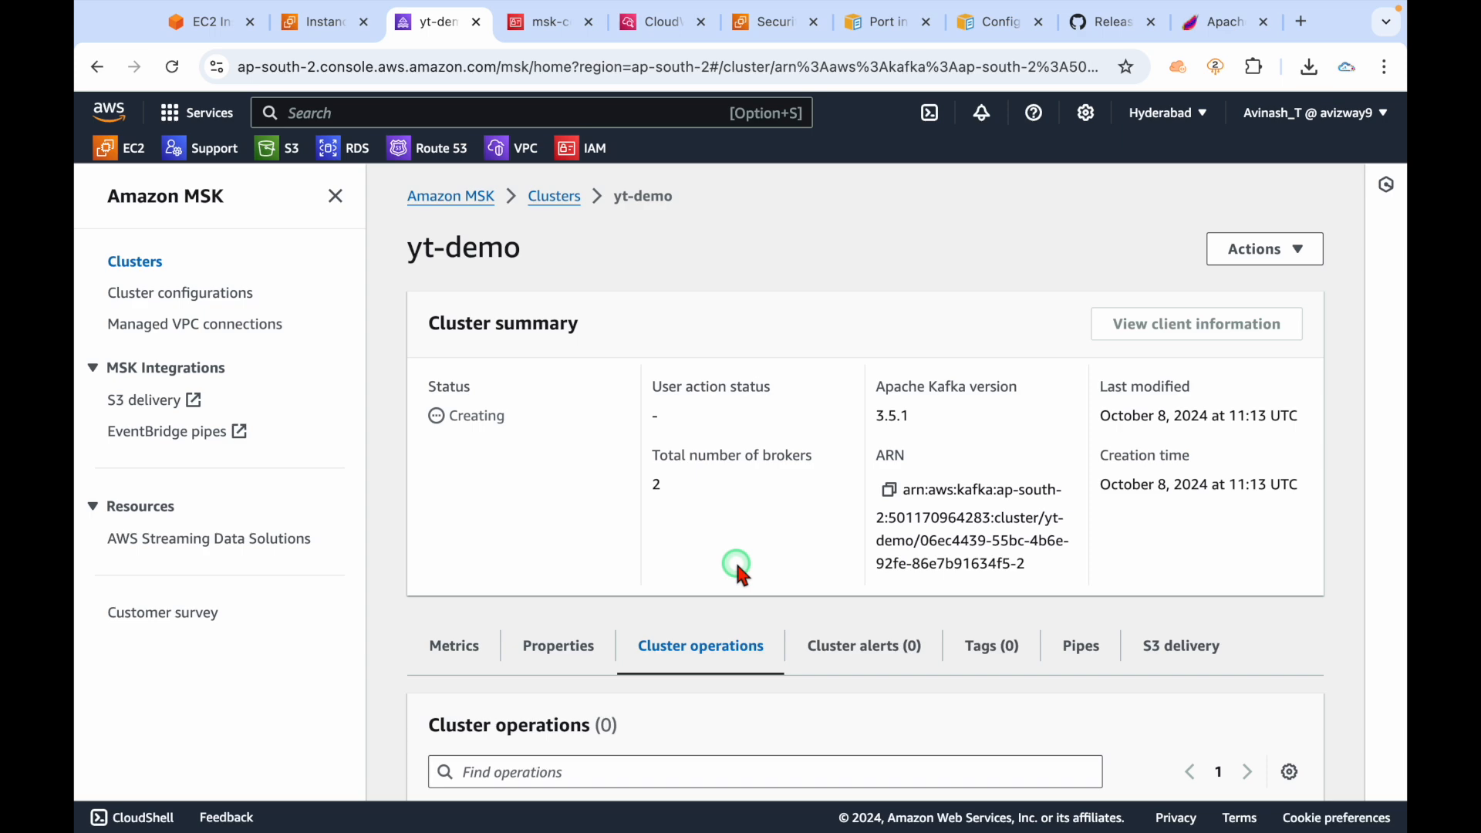
# Select the two broker addresses in the Create command on line 37.
pyautogui.hotkey('ctrl', 'Left')
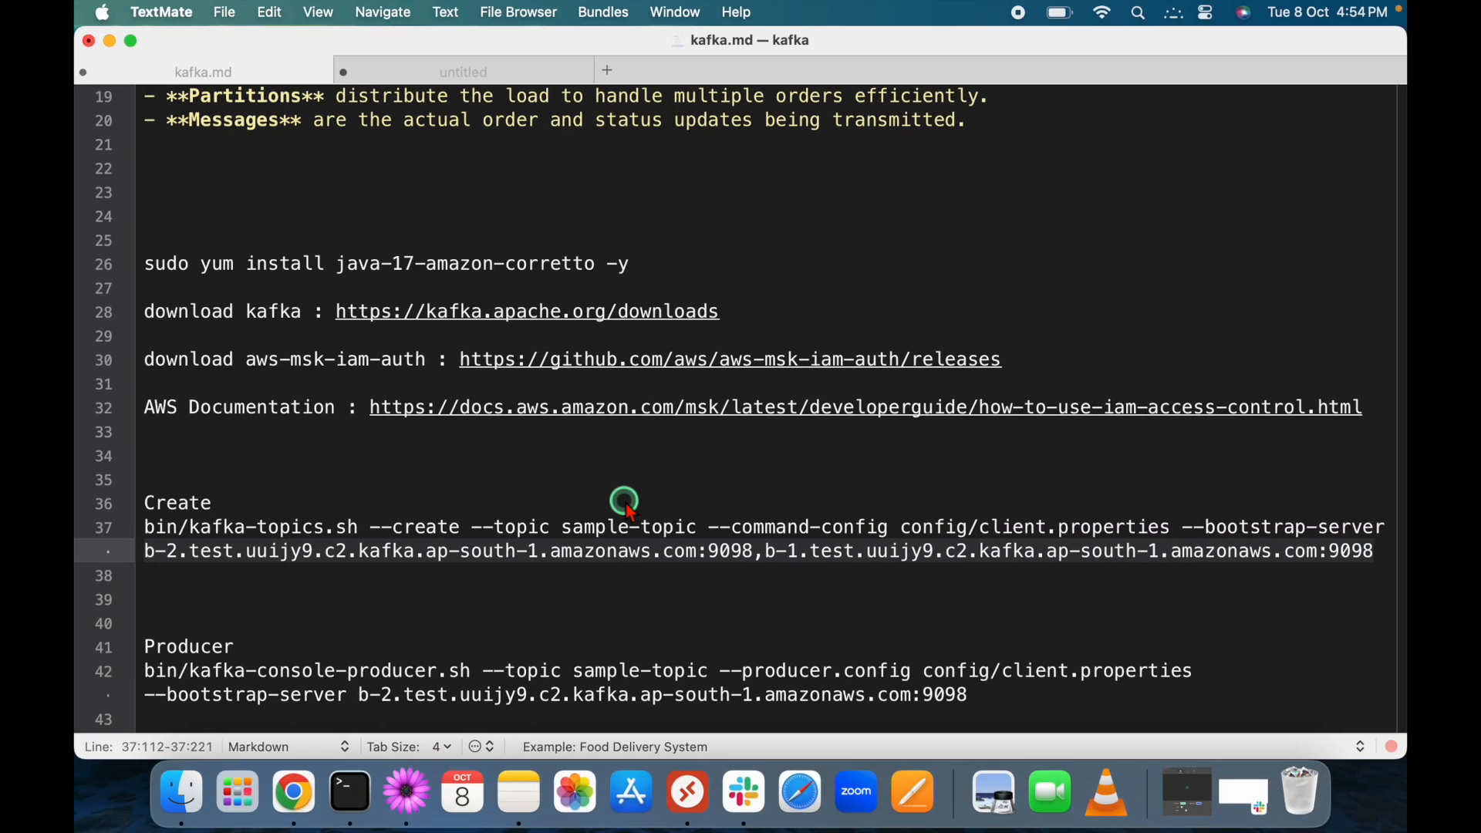
pyautogui.click(147, 553)
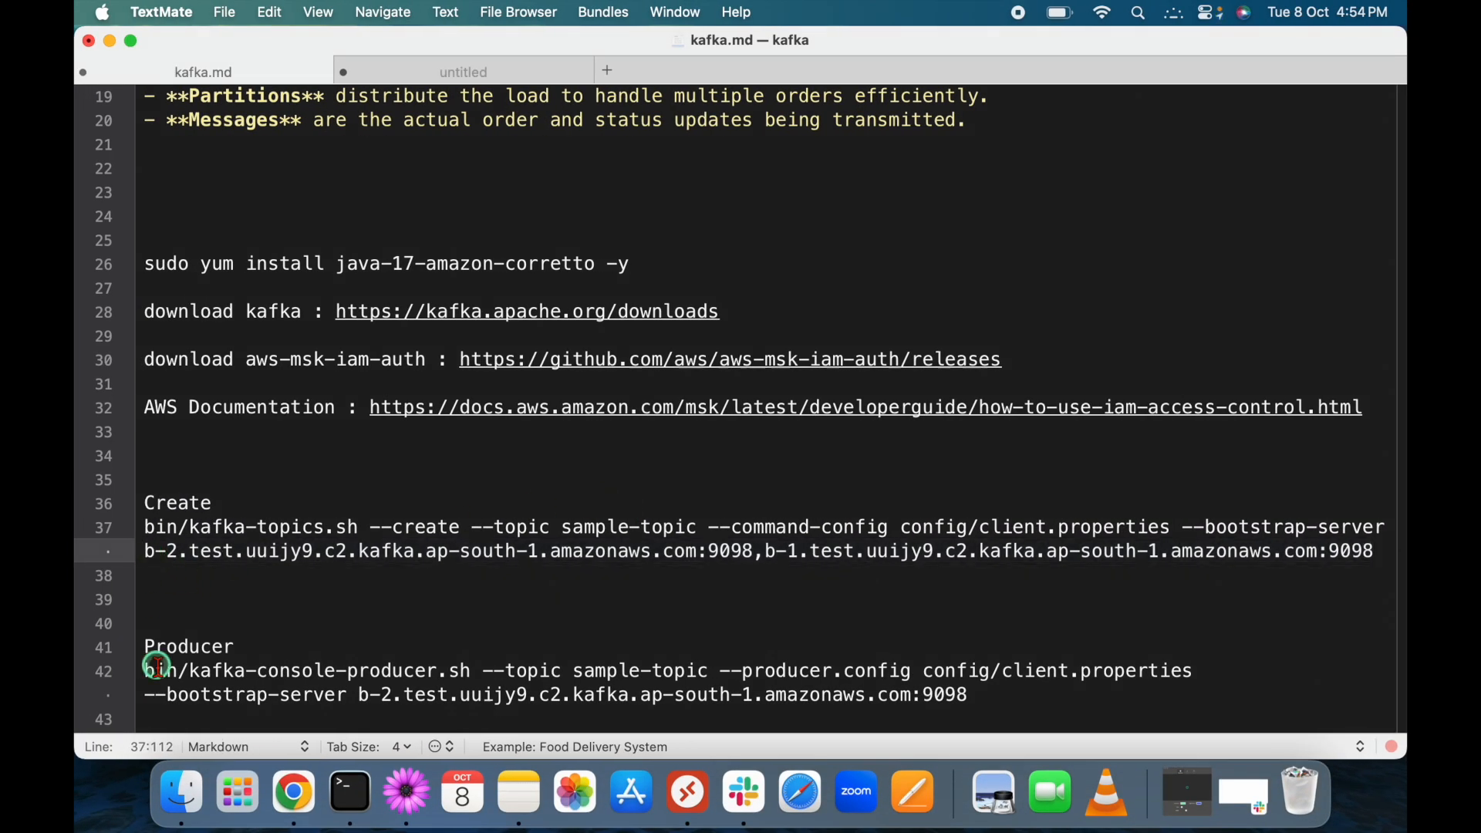
pyautogui.press('super+shift+Right')
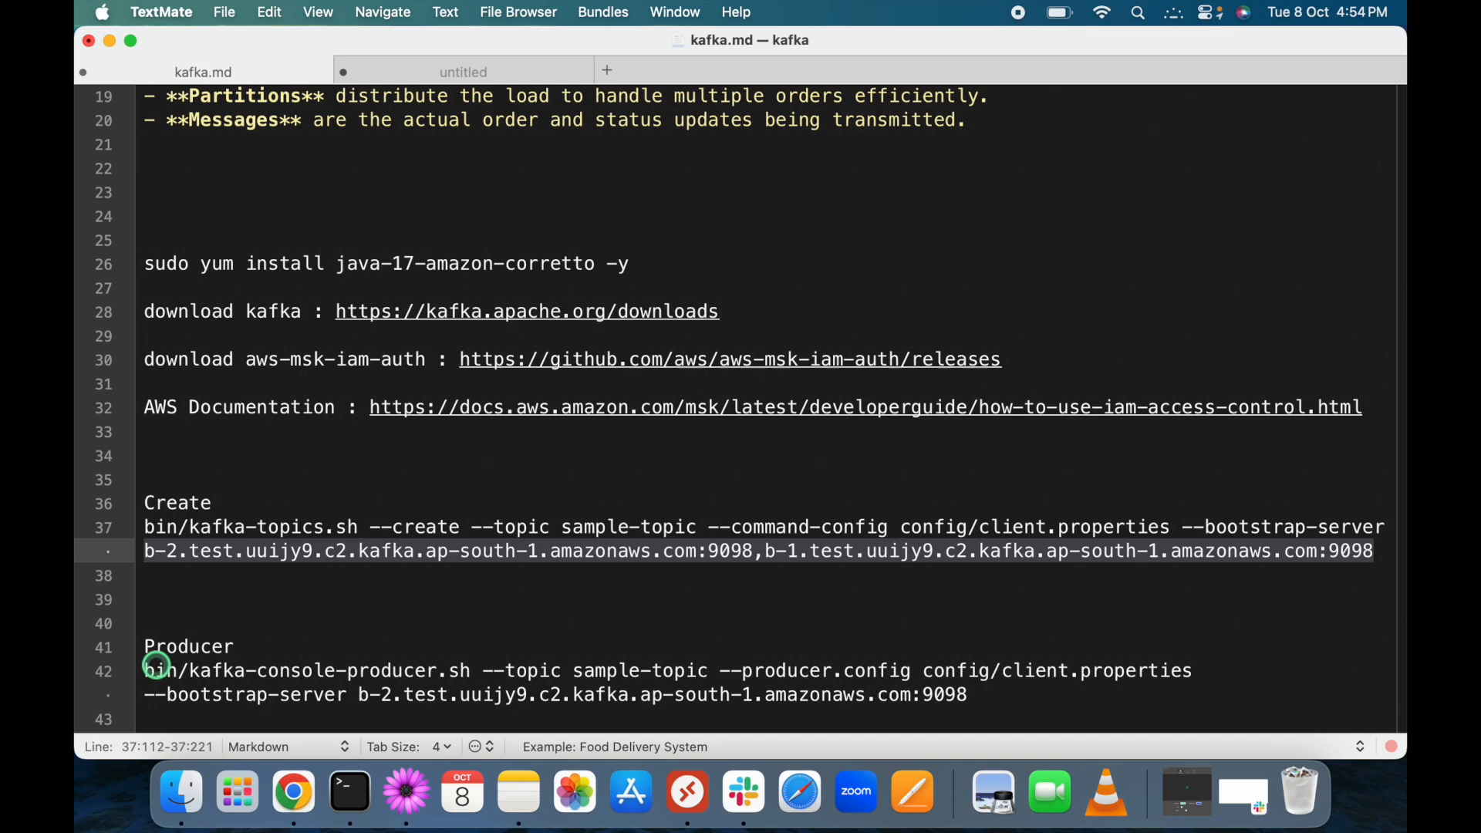
pyautogui.press('Right')
pyautogui.press('super+shift+Left')
pyautogui.hotkey('shift', 'Right')
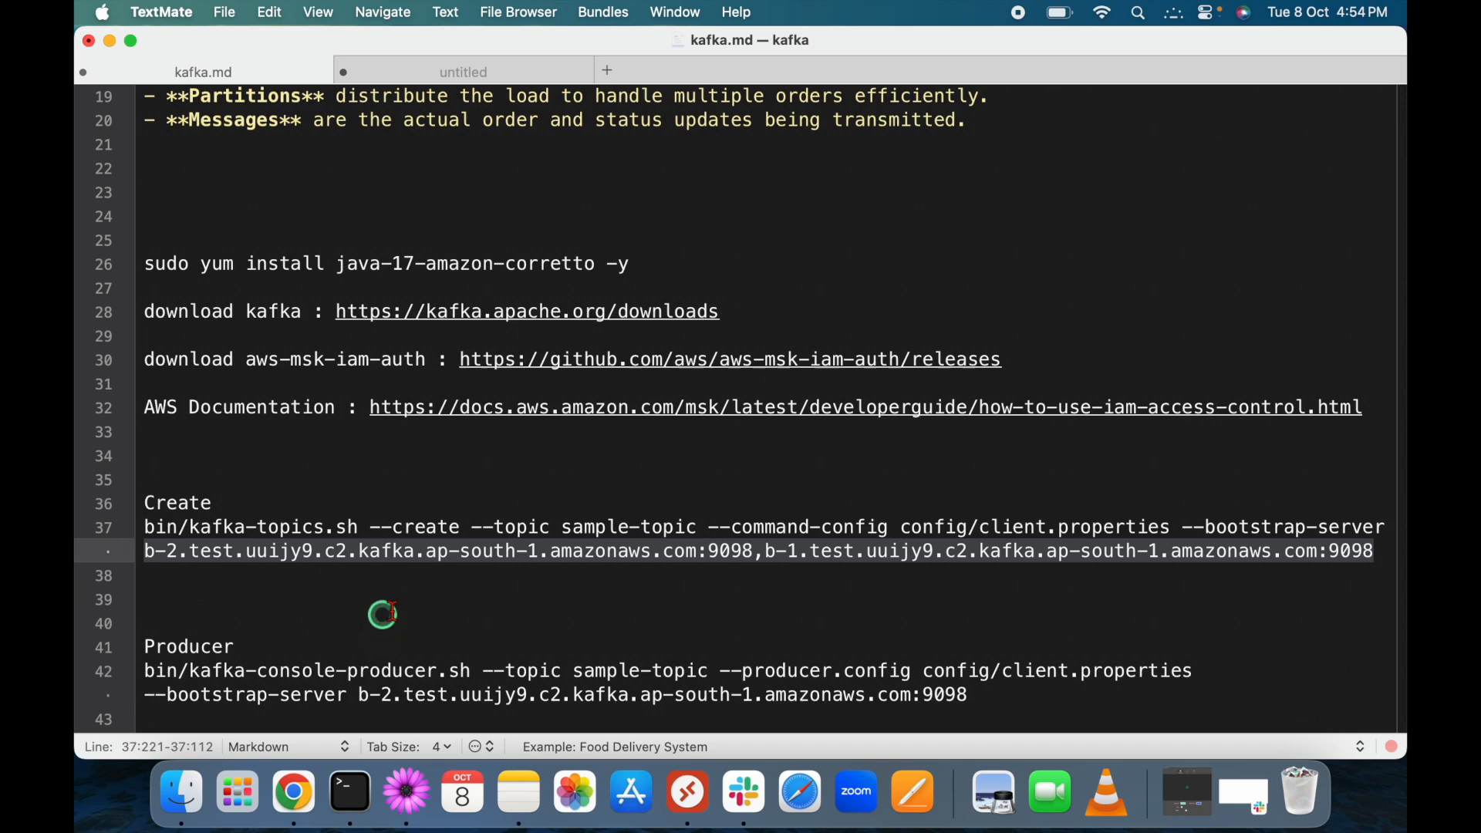
# Review the kafka-topics.sh and kafka-console-producer.sh commands in kafka.md.
pyautogui.scroll(-3, 544, 609)
pyautogui.click(340, 506)
pyautogui.moveTo(358, 442); pyautogui.dragTo(185, 444)
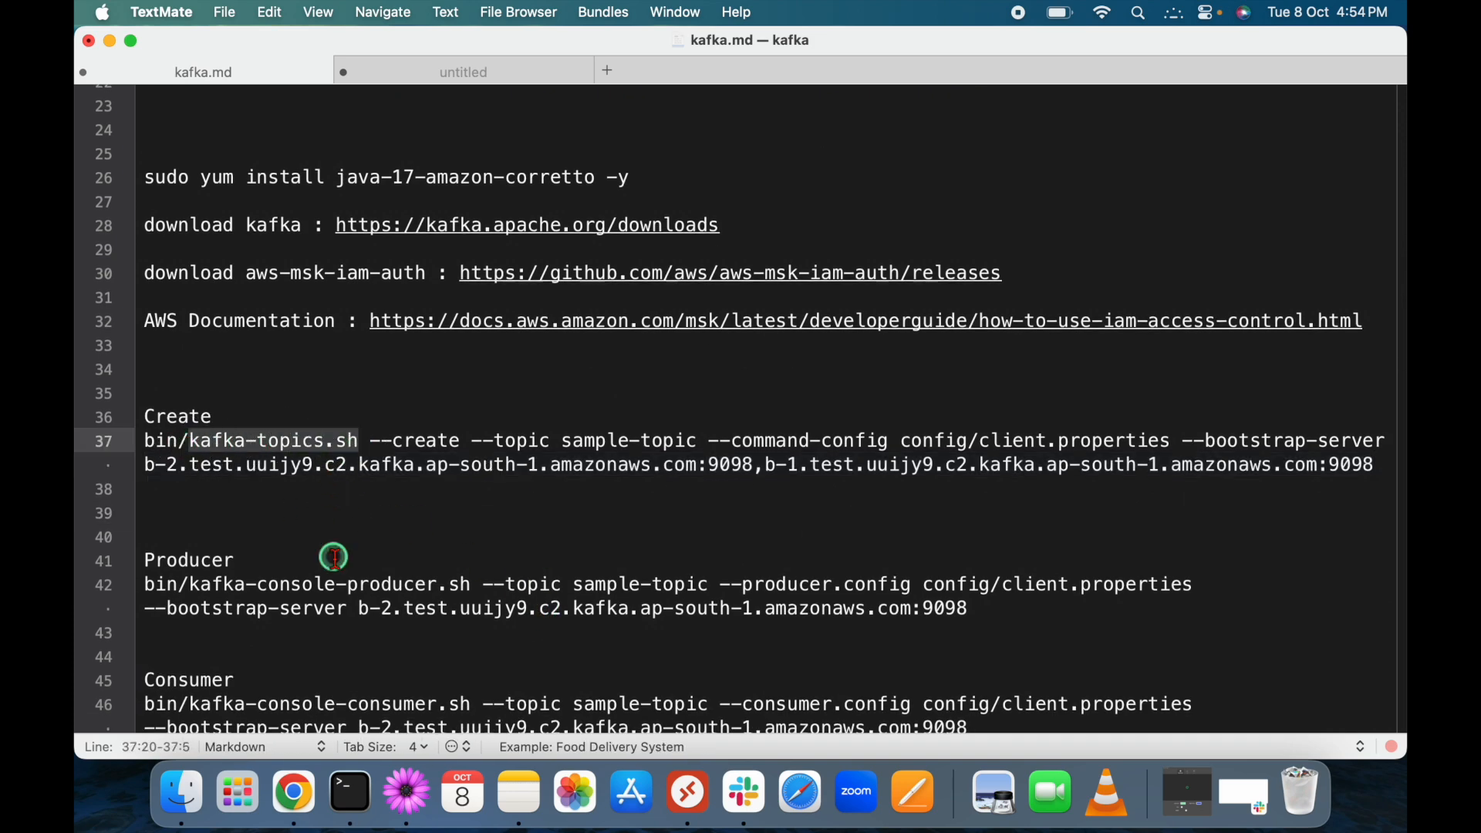
pyautogui.scroll(-1, 231, 552)
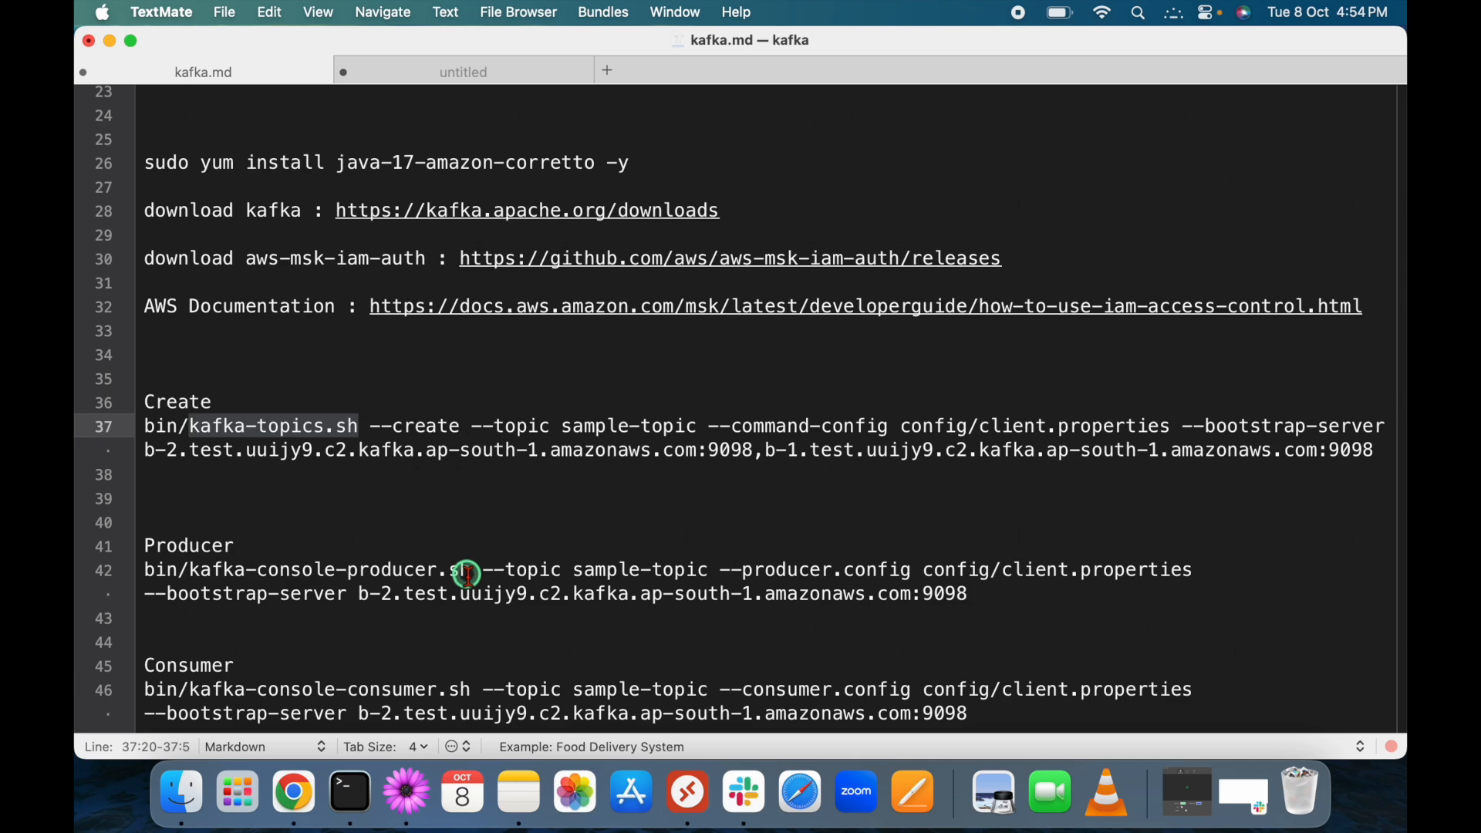
pyautogui.moveTo(472, 570); pyautogui.dragTo(190, 575)
pyautogui.hotkey('ctrl', 'Right')
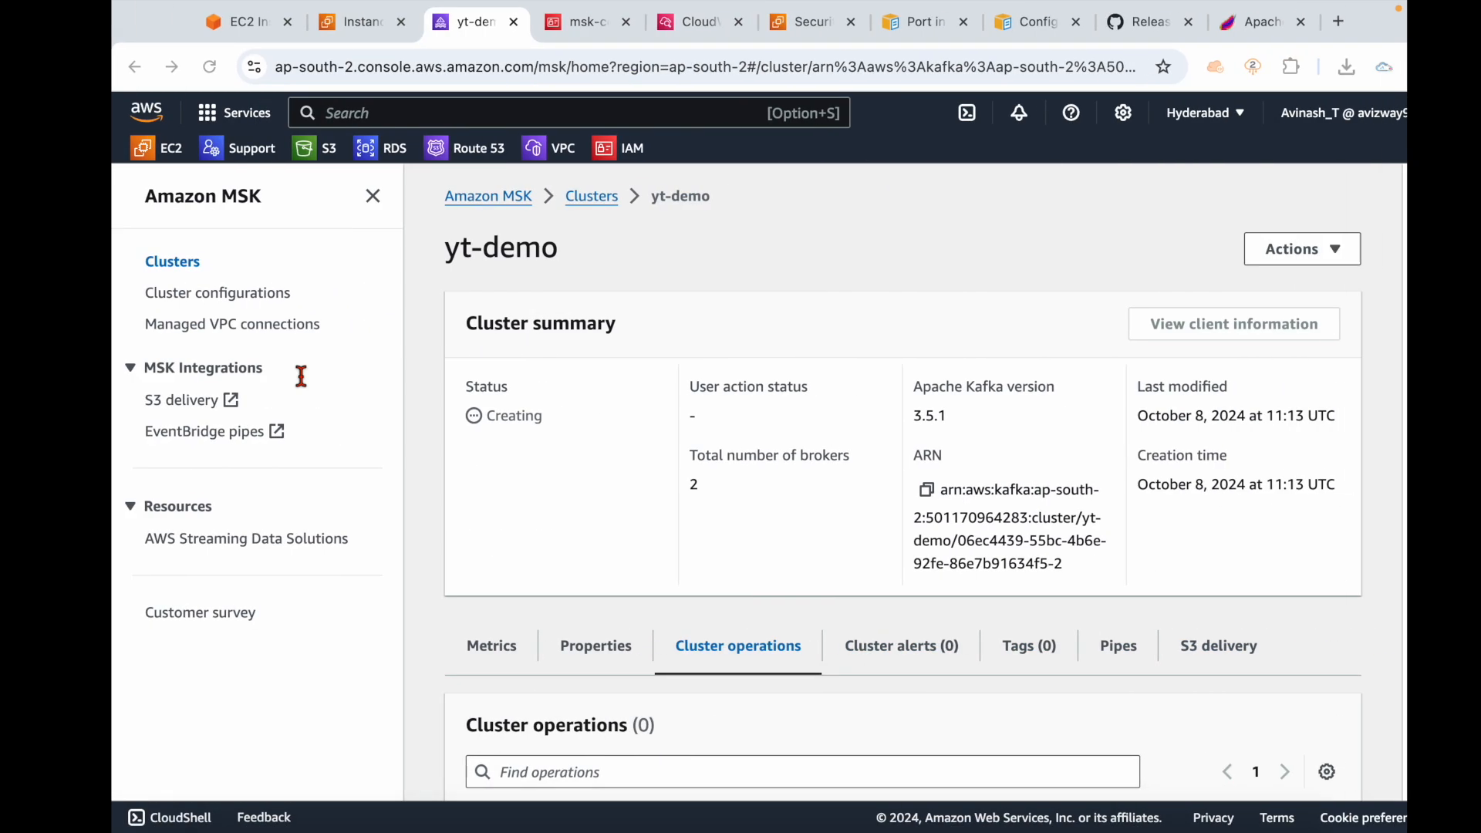
pyautogui.click(185, 31)
# Move into Kafka's bin folder and list its scripts.
pyautogui.write('cd')
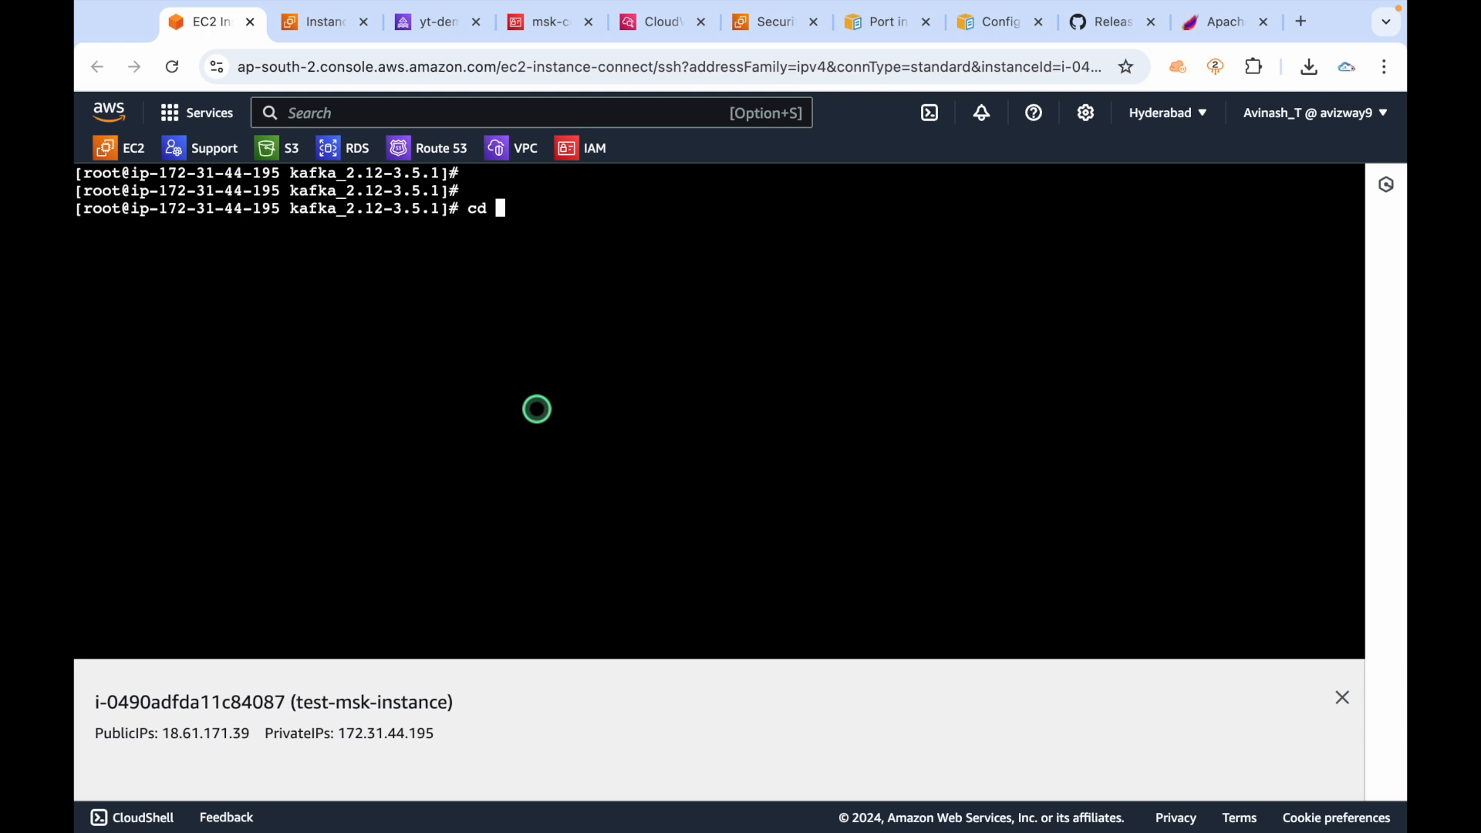
pyautogui.write(' bin/')
pyautogui.press('Return')
pyautogui.write('ls')
pyautogui.press('Return')
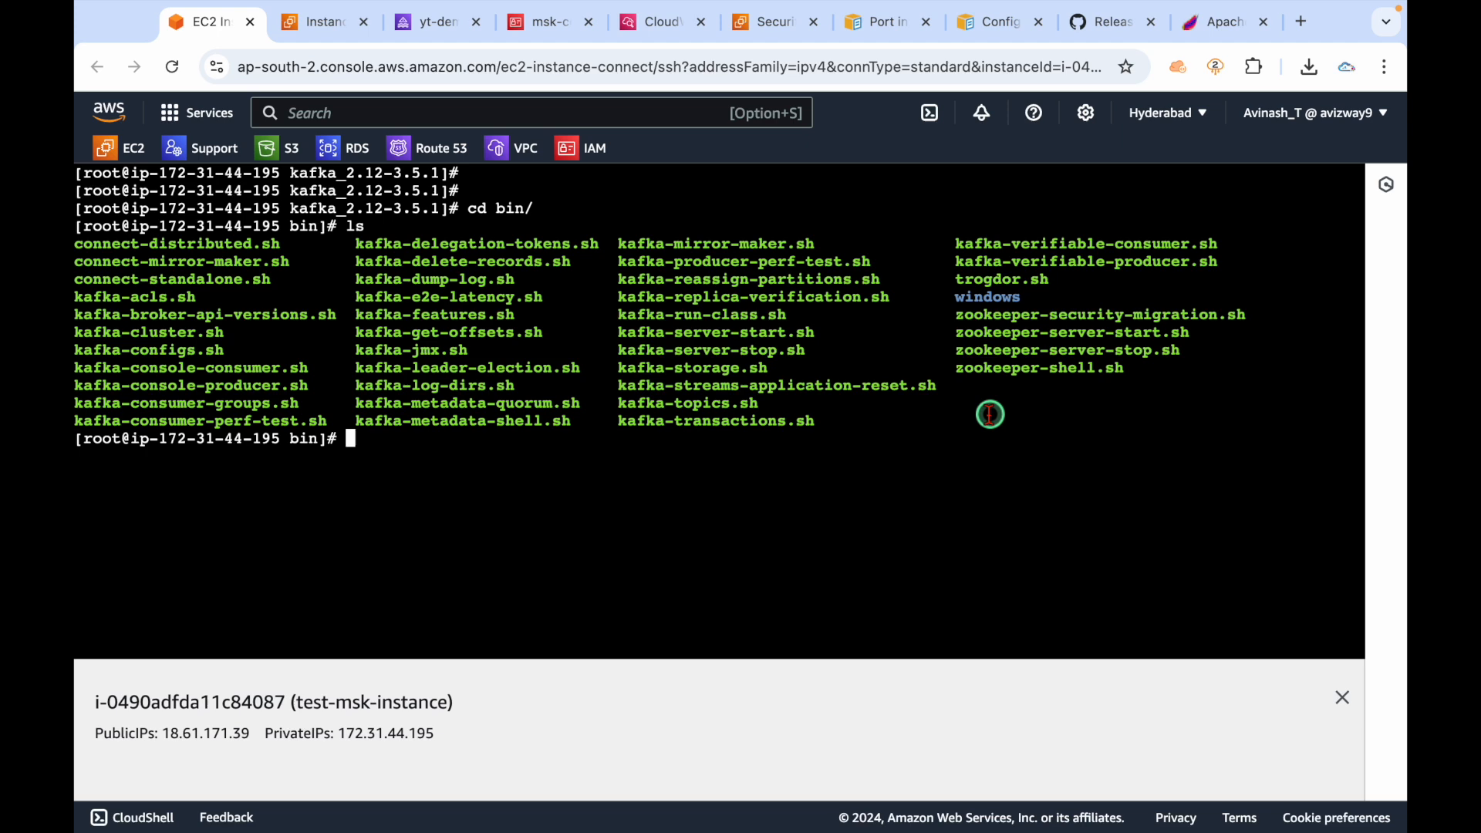
pyautogui.moveTo(848, 426); pyautogui.dragTo(294, 330)
pyautogui.click(649, 448)
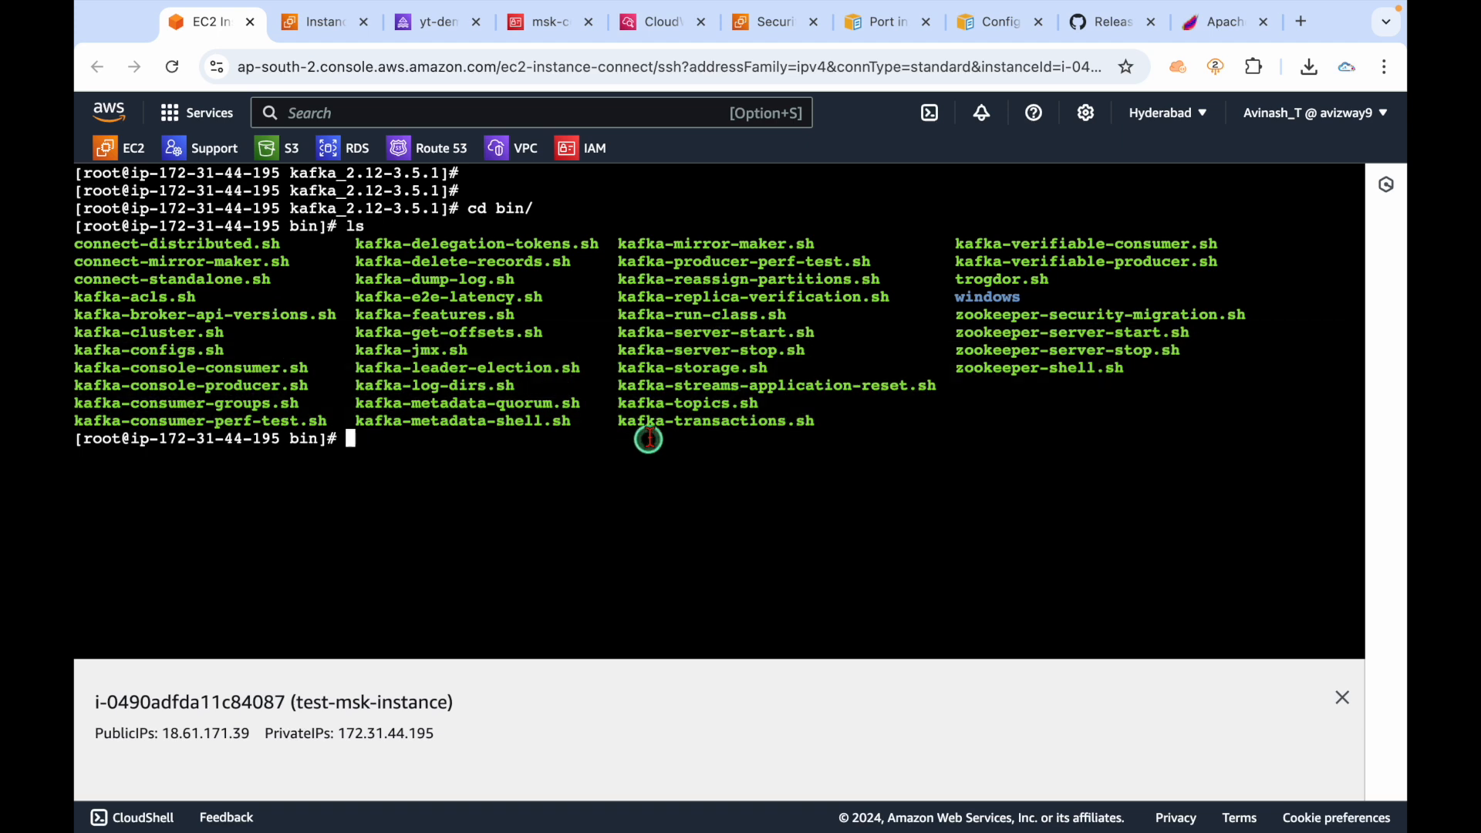
# Point out kafka-acls.sh, kafka-topics.sh and the console consumer and producer scripts.
pyautogui.moveTo(204, 297); pyautogui.dragTo(77, 297)
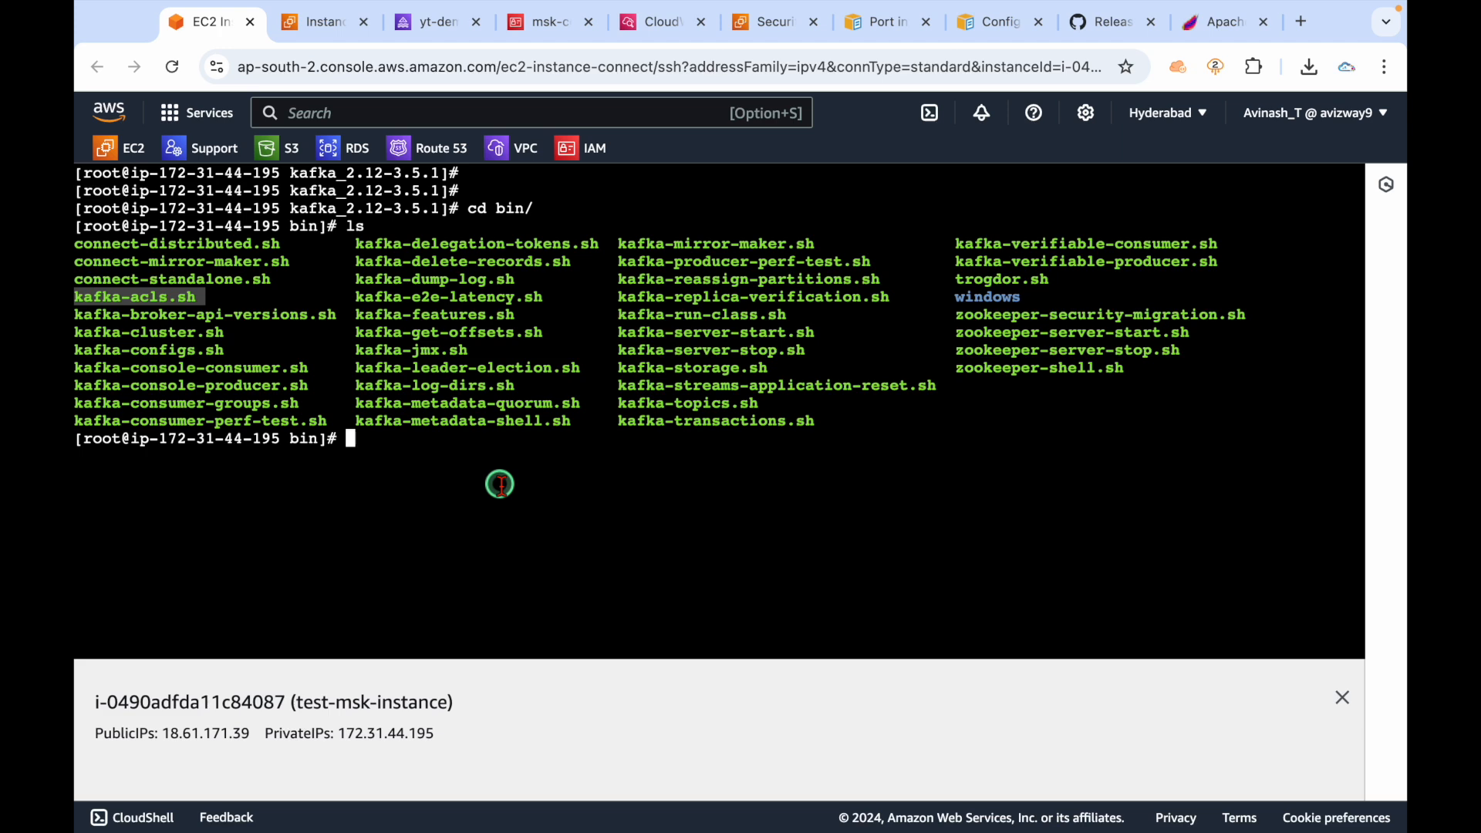
pyautogui.click(220, 293)
pyautogui.moveTo(214, 296); pyautogui.dragTo(78, 297)
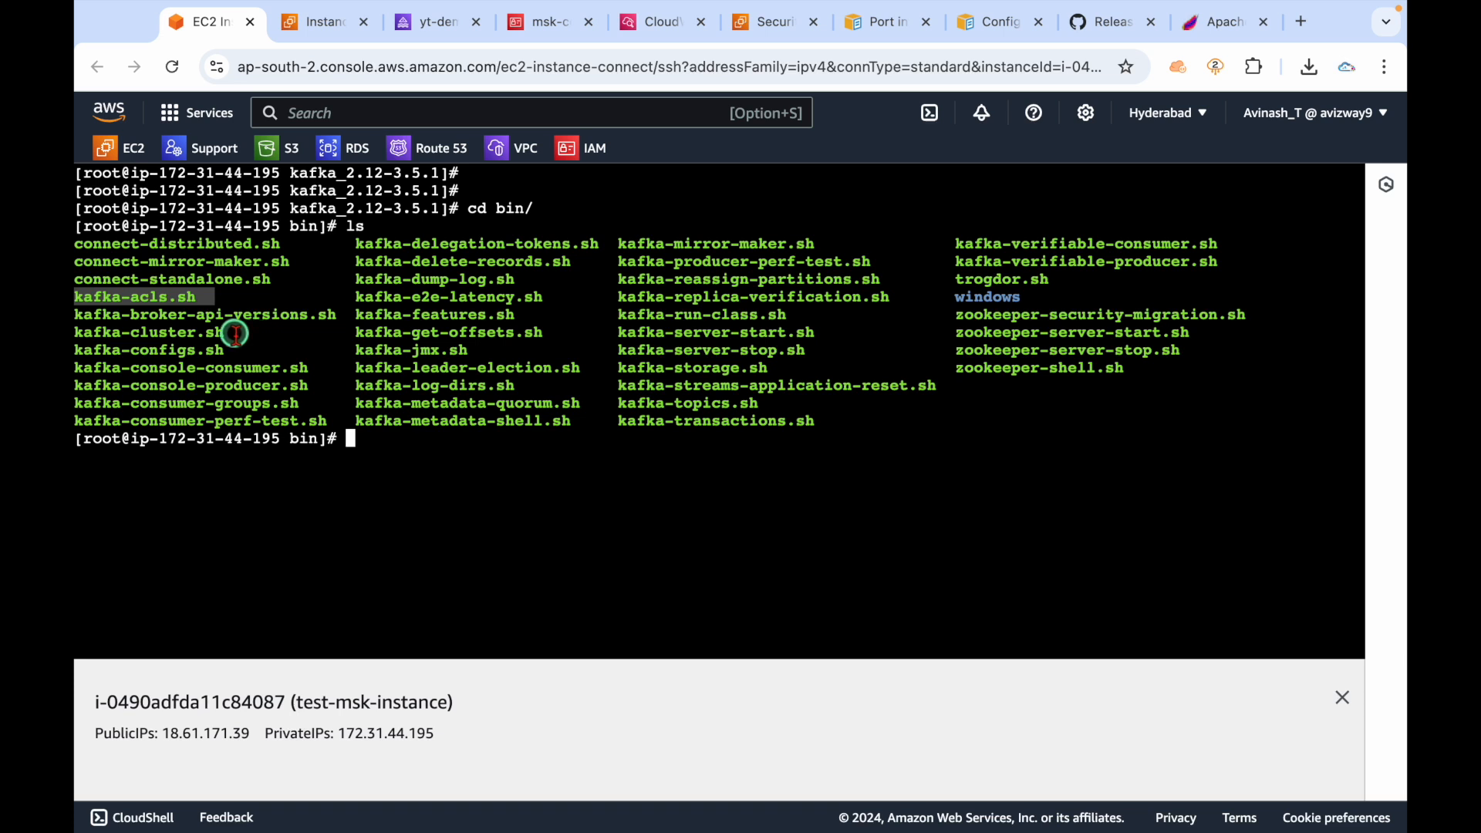
pyautogui.click(774, 402)
pyautogui.moveTo(774, 401); pyautogui.dragTo(611, 403)
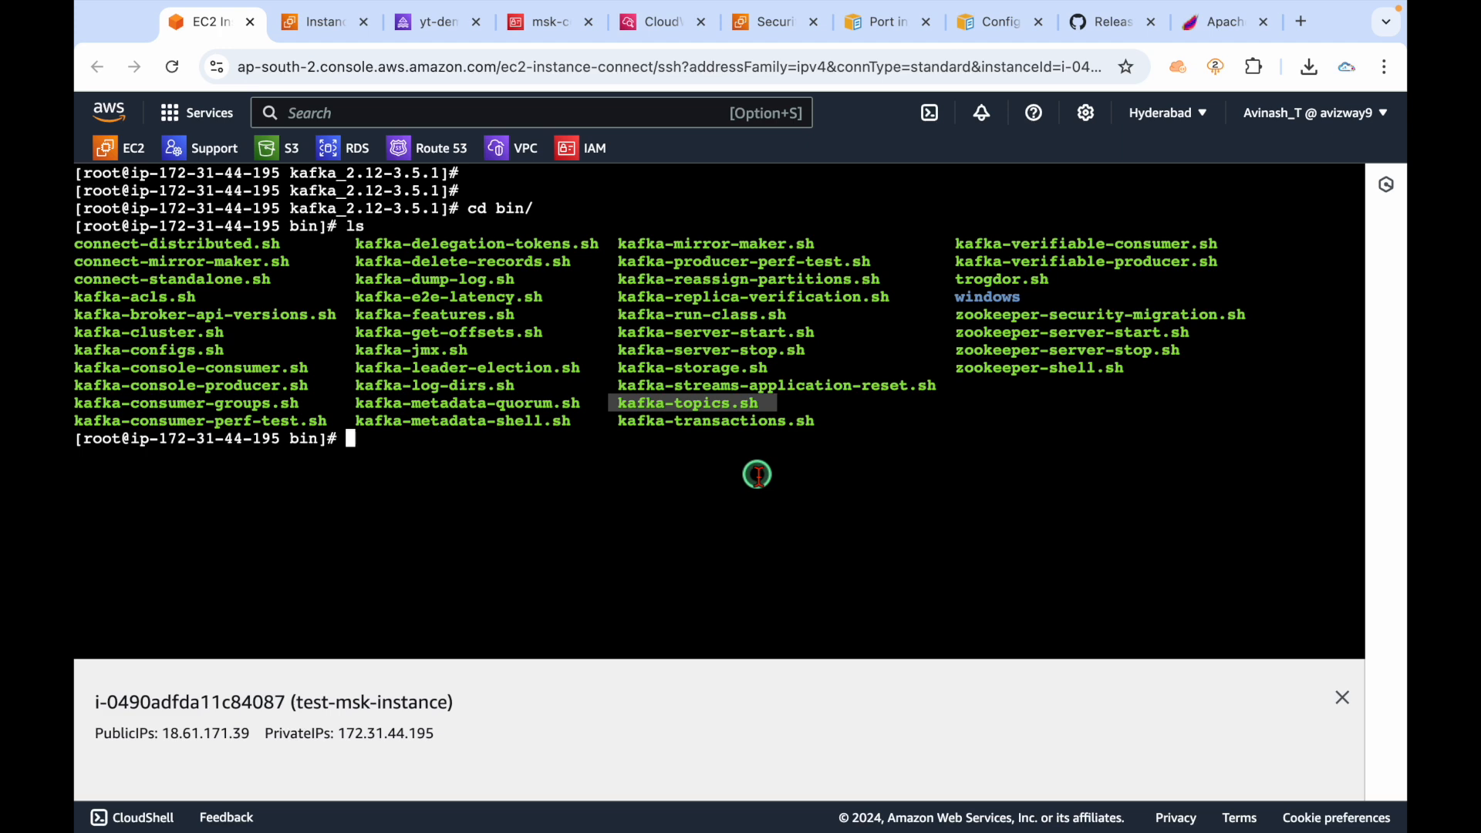
pyautogui.moveTo(316, 371); pyautogui.dragTo(77, 374)
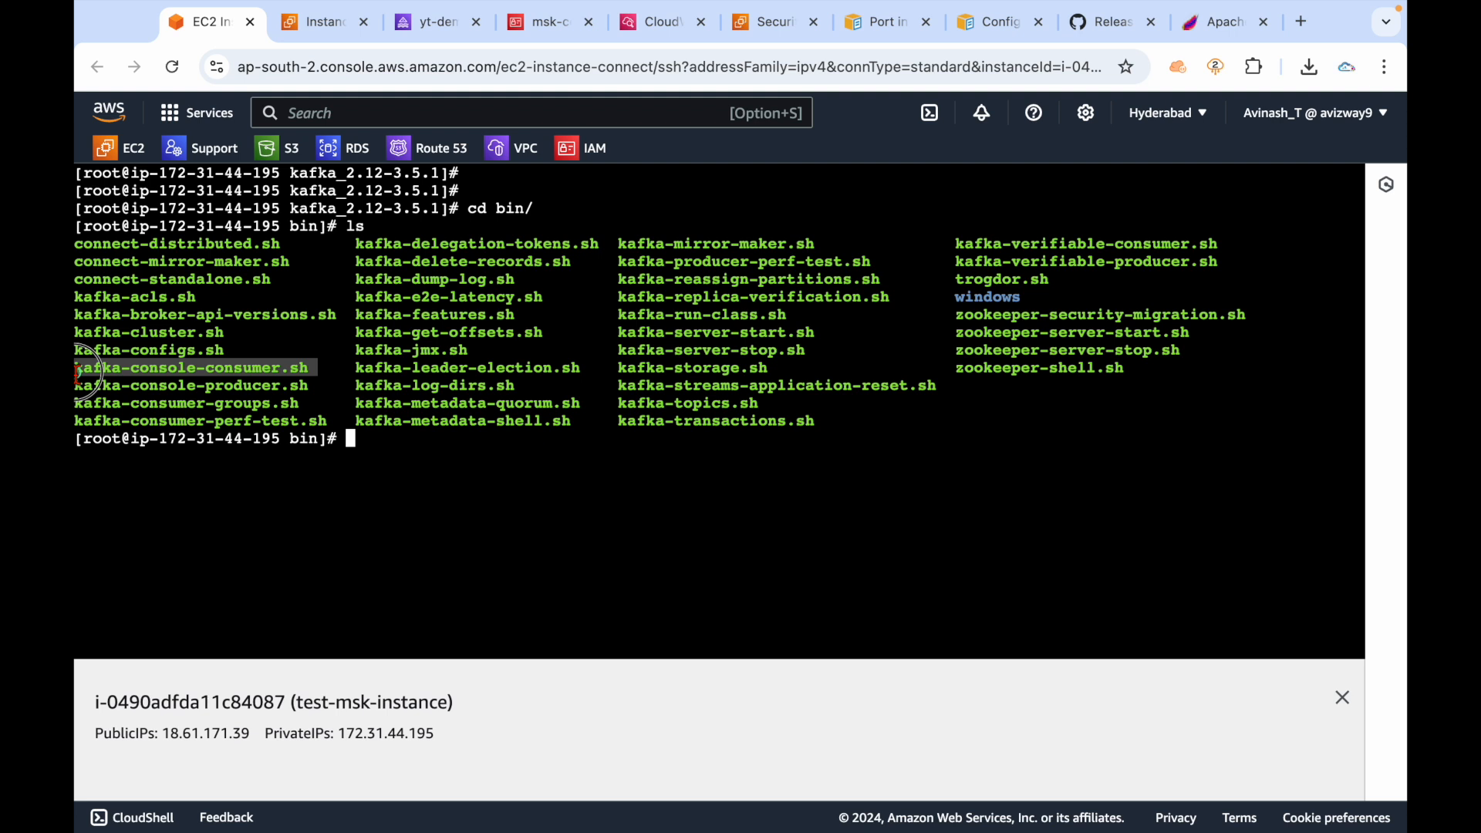
pyautogui.moveTo(328, 386); pyautogui.dragTo(86, 389)
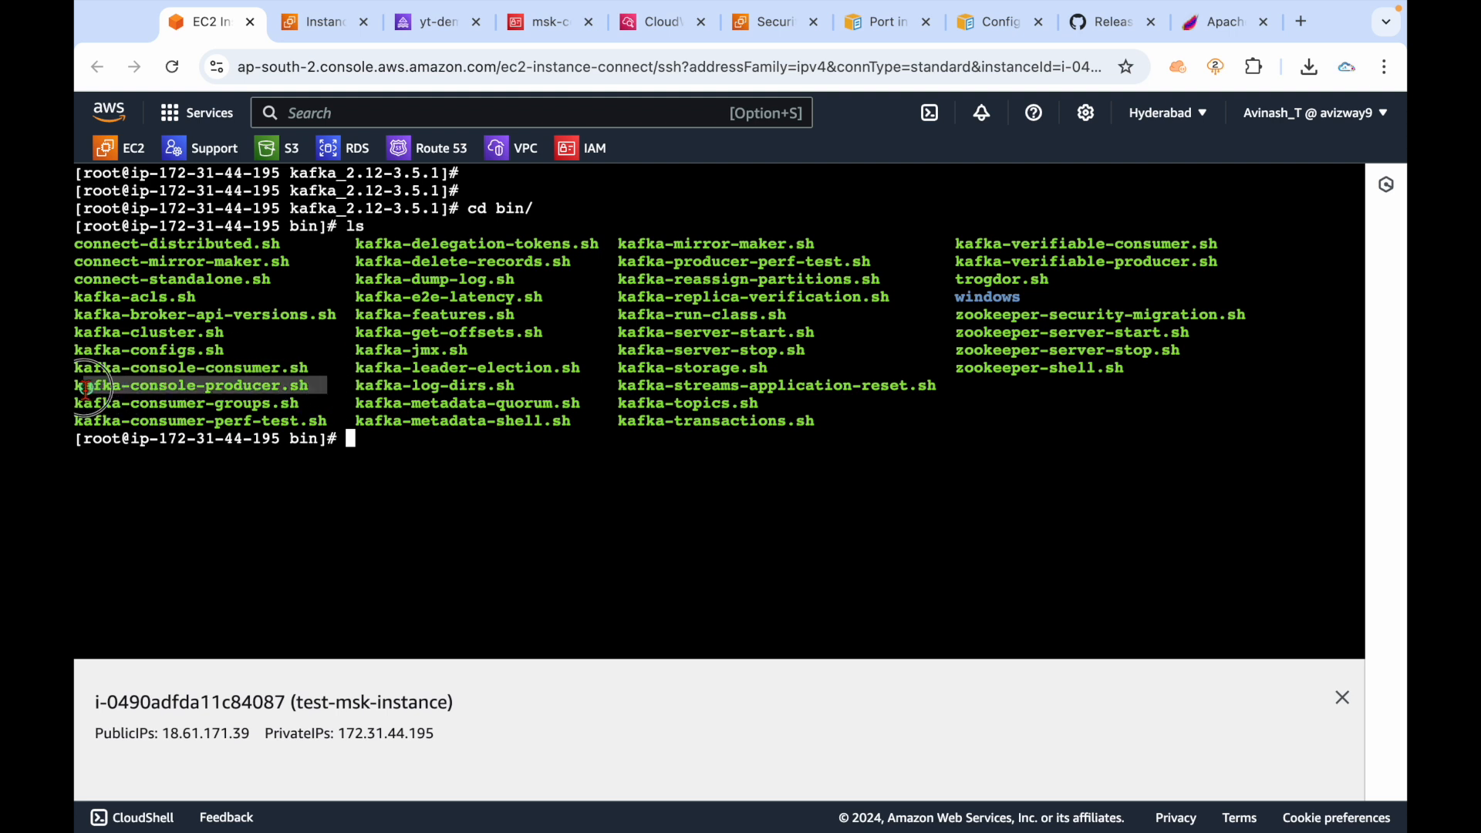
pyautogui.click(539, 498)
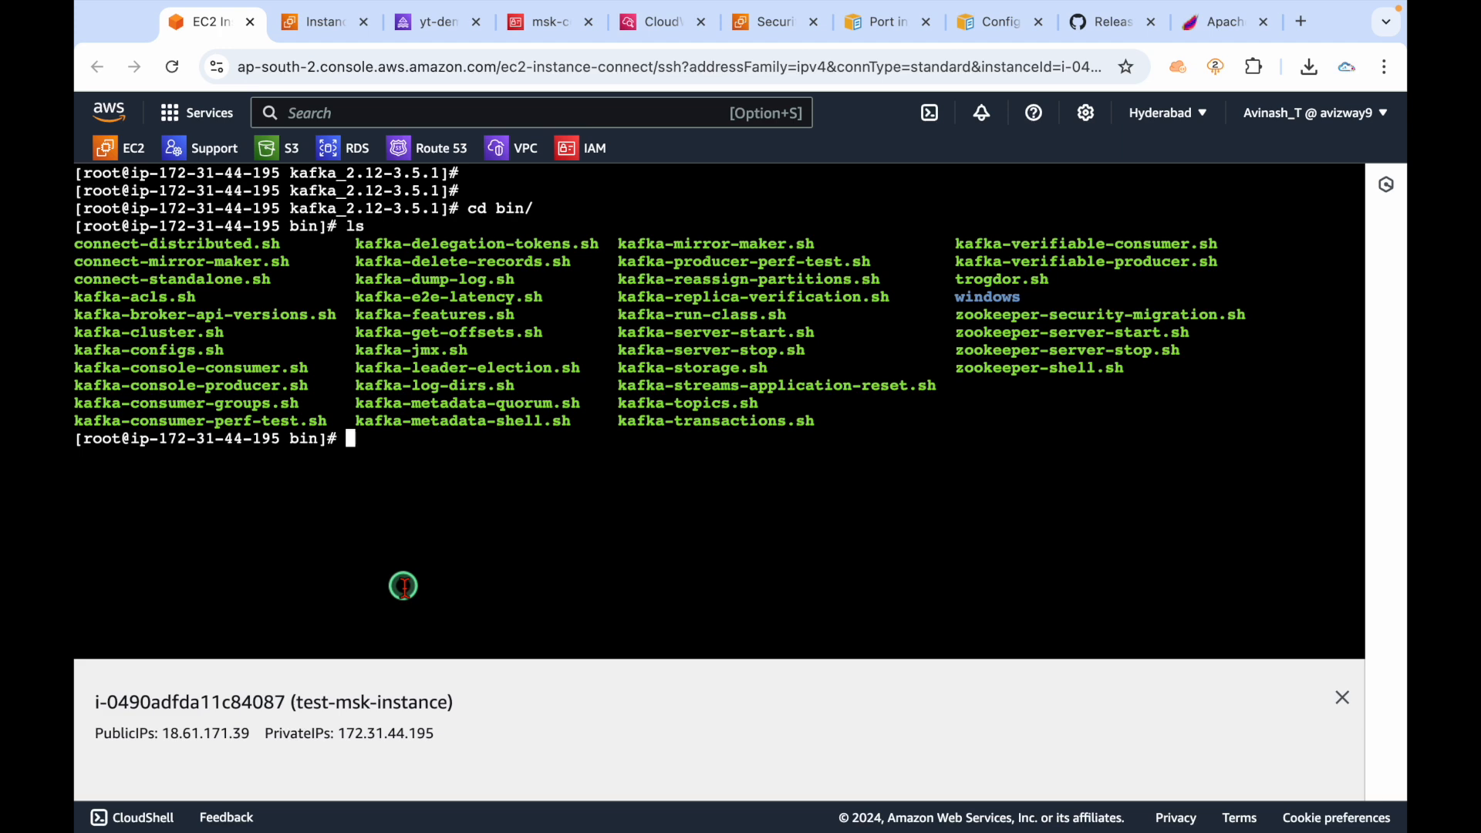
# Reload the yt-demo cluster page and open its client connection information.
pyautogui.click(432, 23)
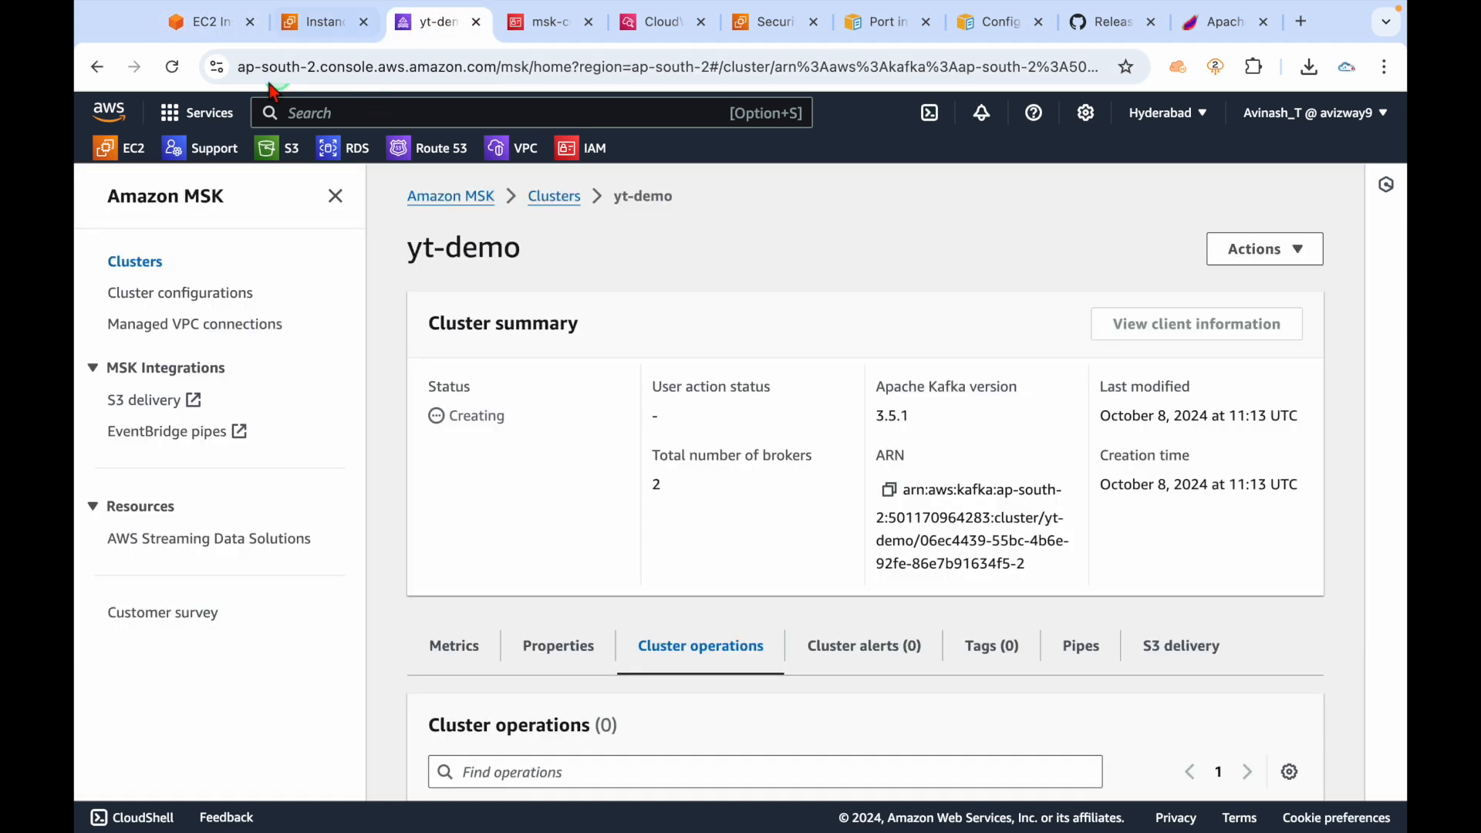
pyautogui.click(172, 67)
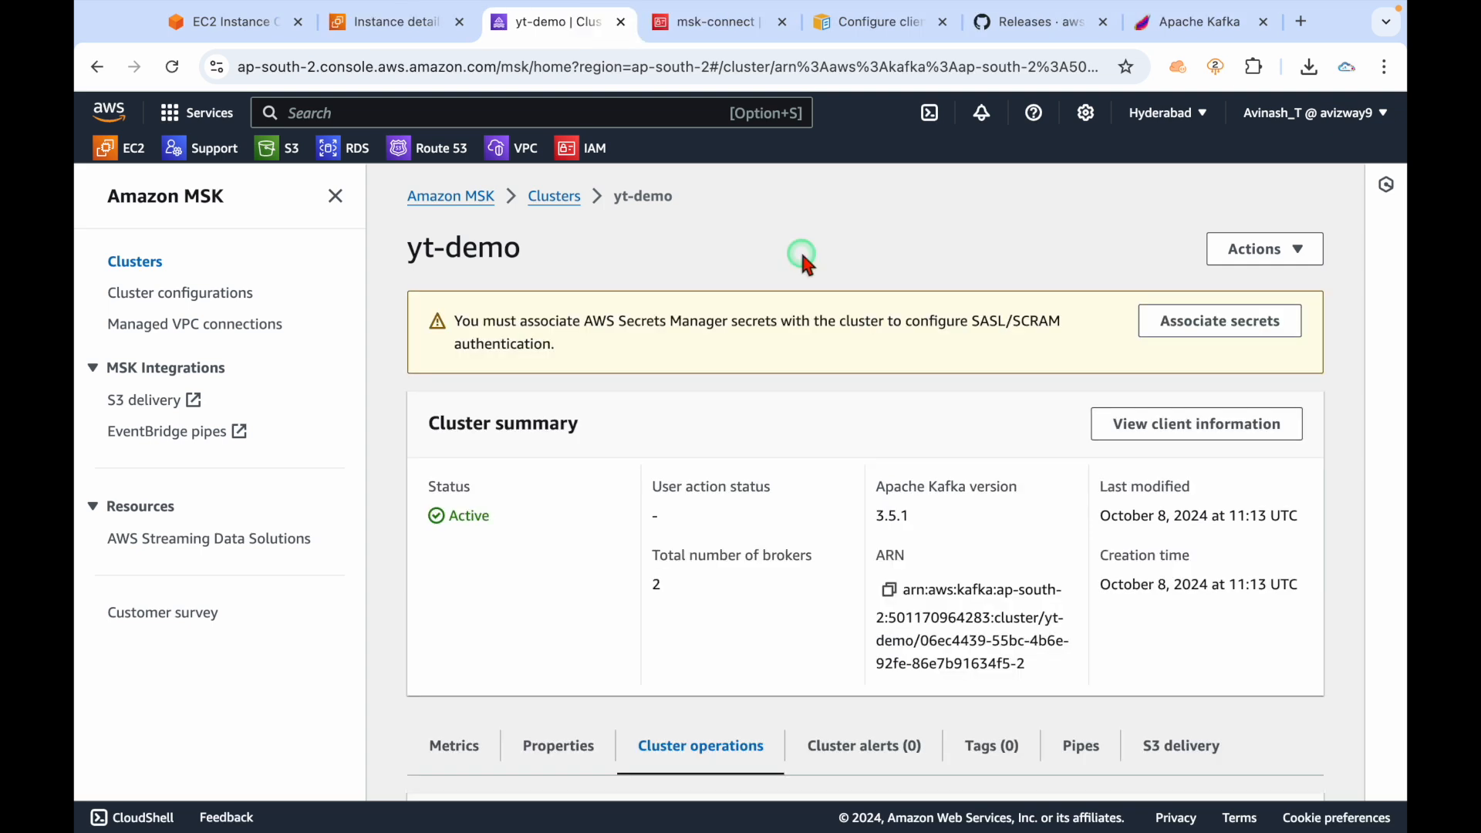
pyautogui.click(1188, 429)
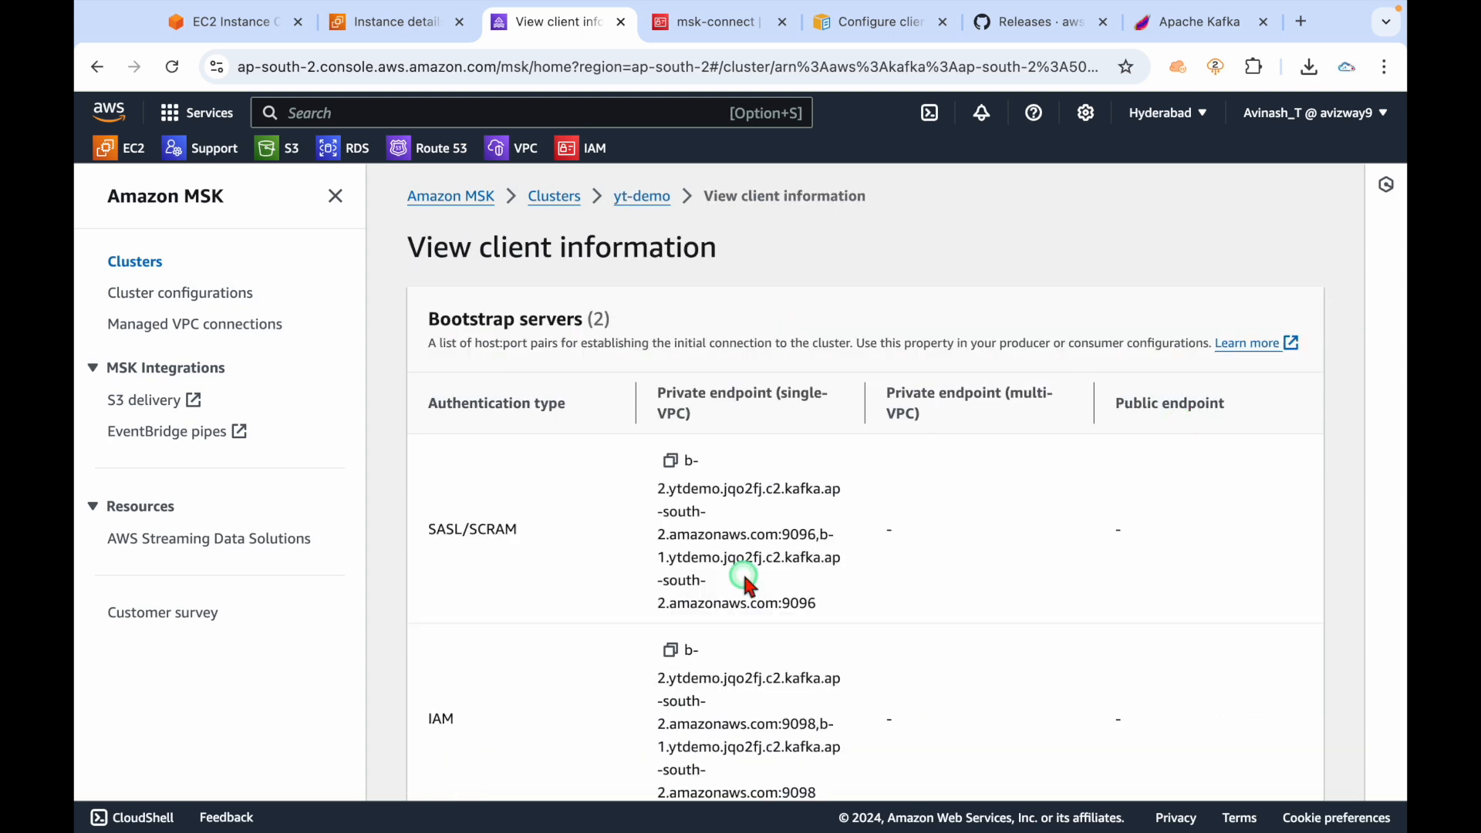
pyautogui.scroll(-2, 1024, 580)
pyautogui.click(336, 196)
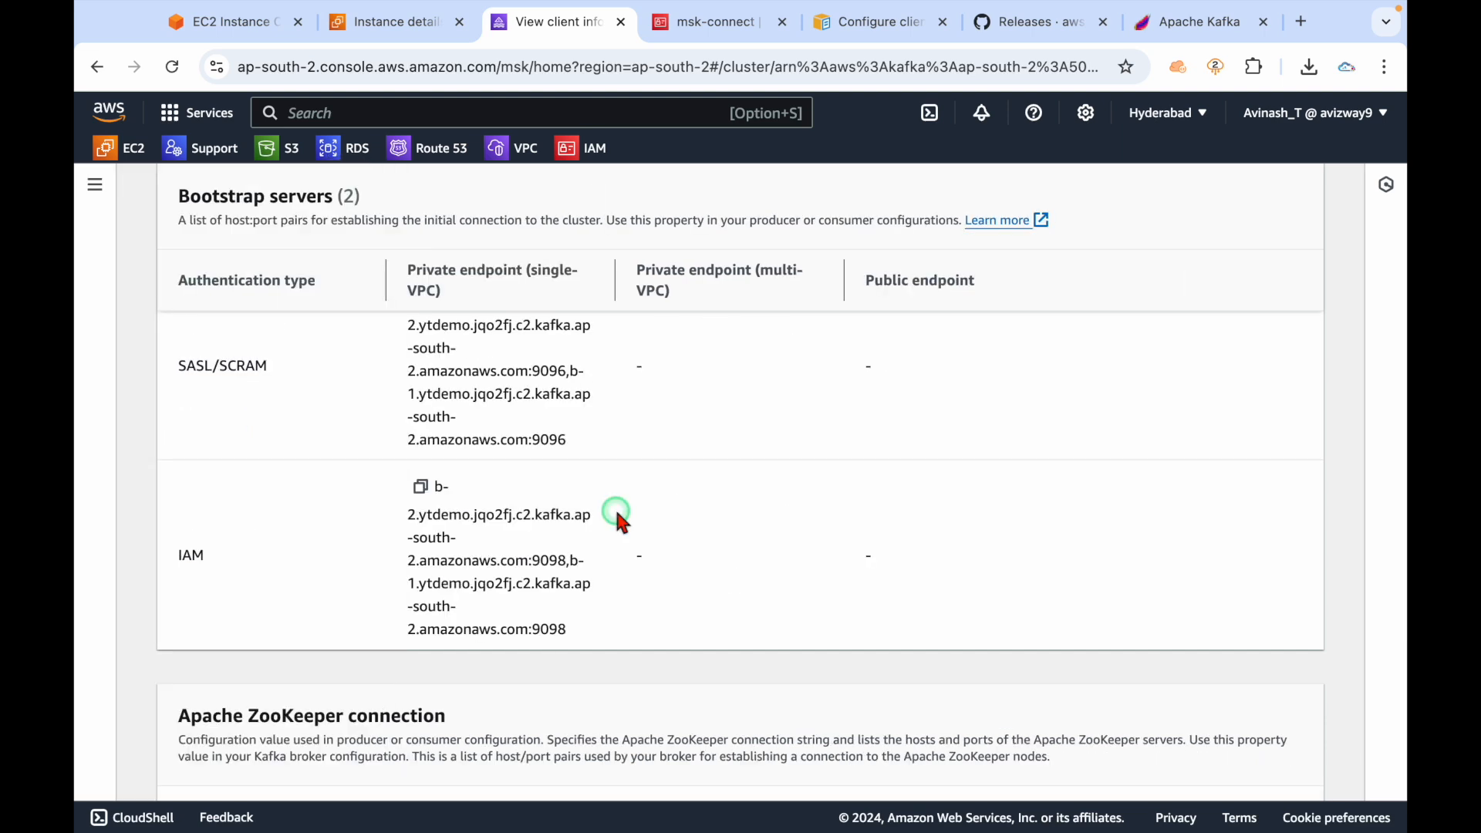
# Copy the IAM private-endpoint bootstrap server string (port 9098 brokers).
pyautogui.moveTo(617, 273); pyautogui.dragTo(780, 275)
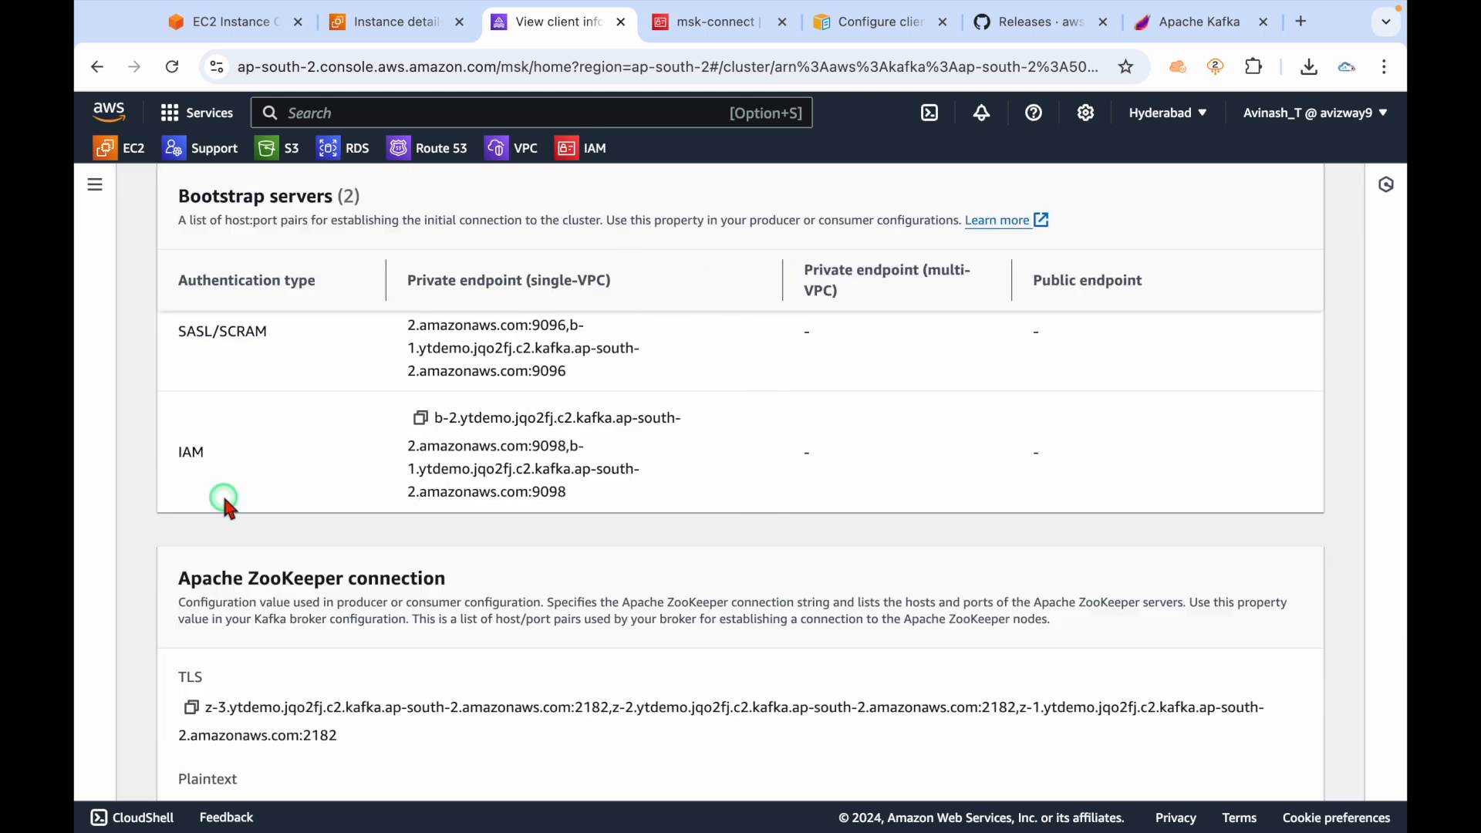
pyautogui.scroll(1, 273, 429)
pyautogui.moveTo(185, 425); pyautogui.dragTo(314, 430)
pyautogui.click(314, 473)
pyautogui.moveTo(605, 594); pyautogui.dragTo(438, 515)
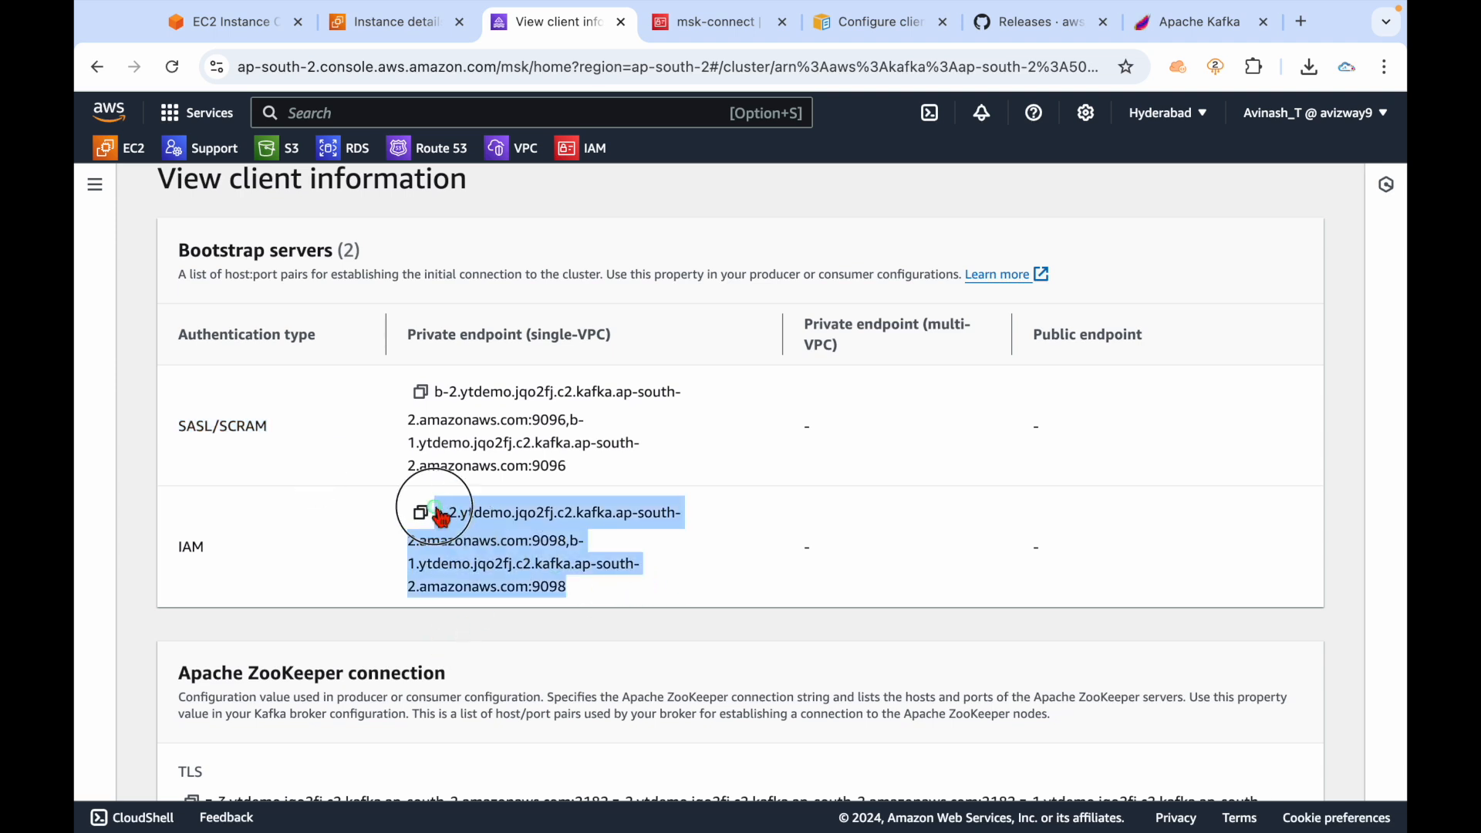
pyautogui.click(719, 585)
pyautogui.moveTo(617, 590); pyautogui.dragTo(432, 513)
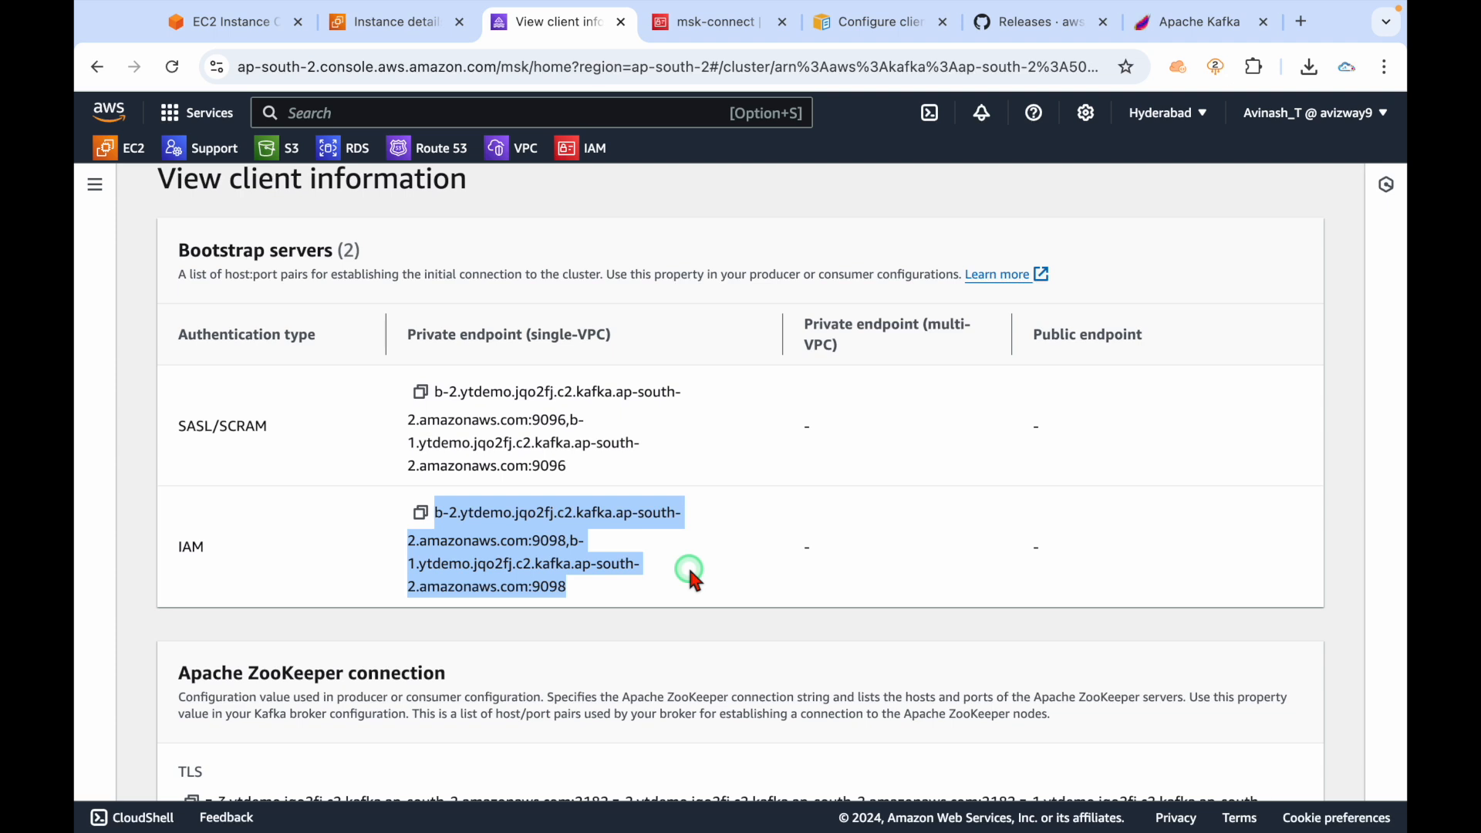
pyautogui.click(671, 577)
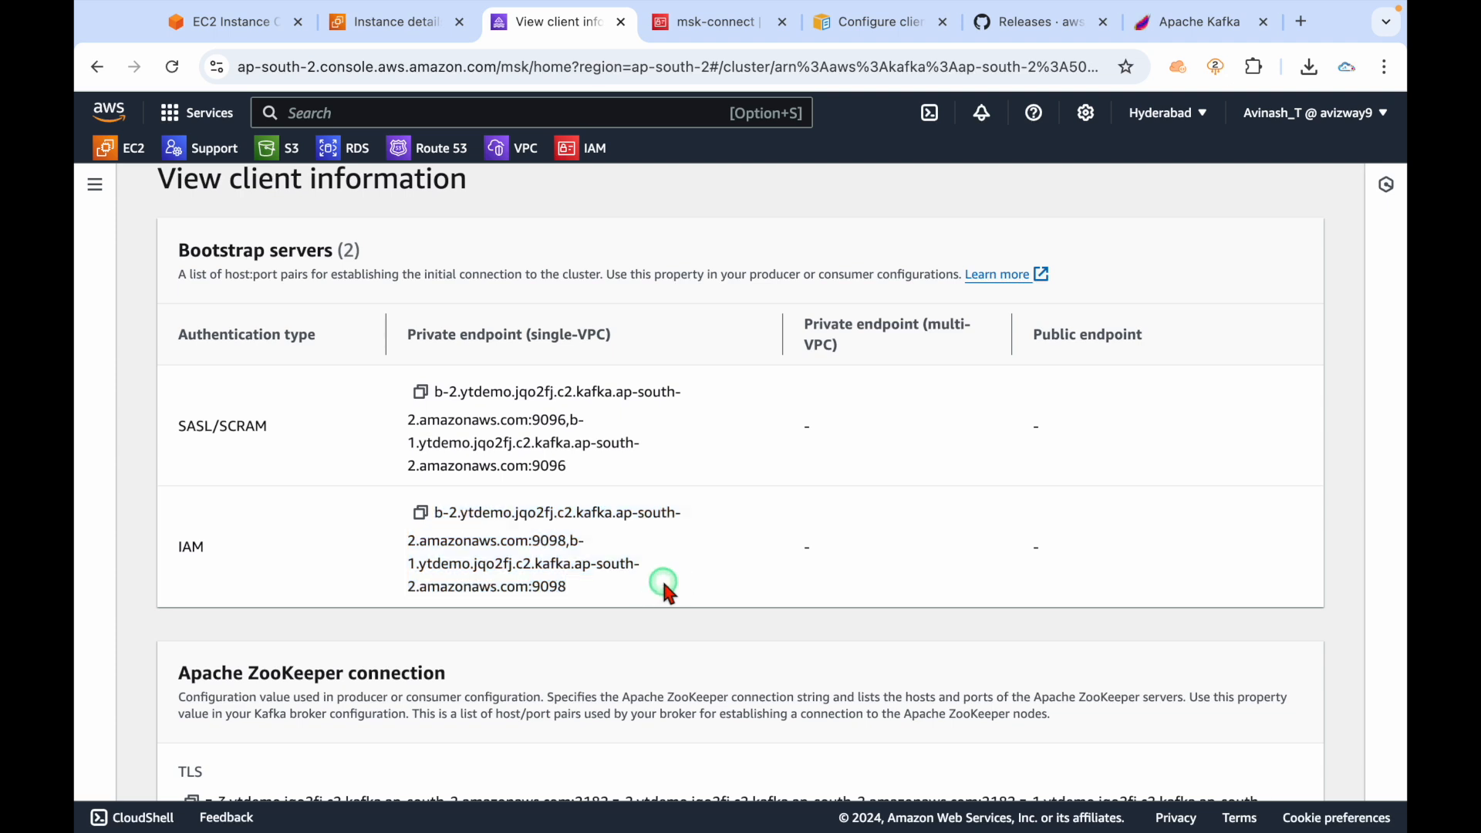
pyautogui.moveTo(437, 512); pyautogui.dragTo(599, 597)
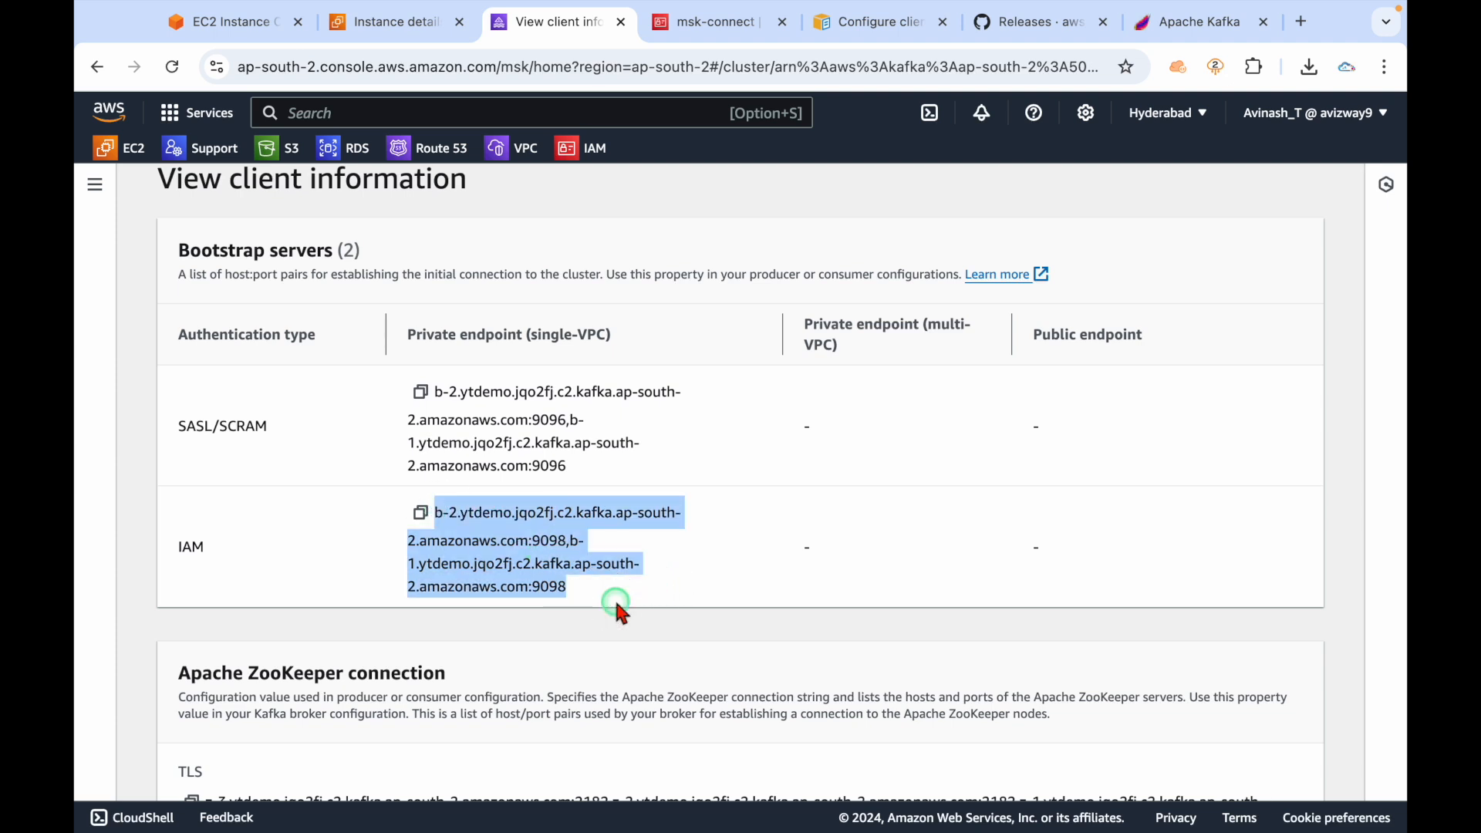
pyautogui.click(586, 591)
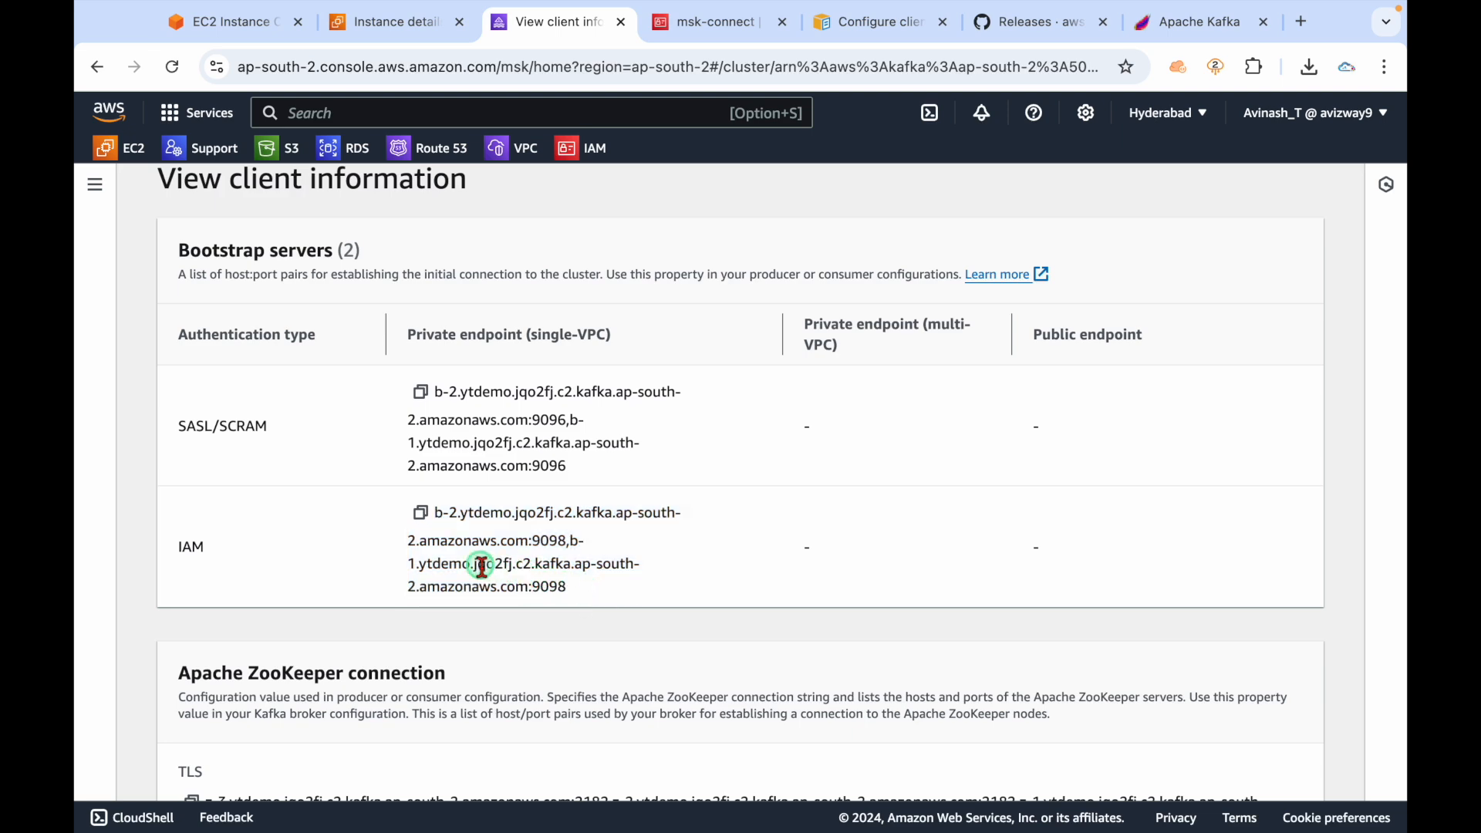
pyautogui.click(420, 513)
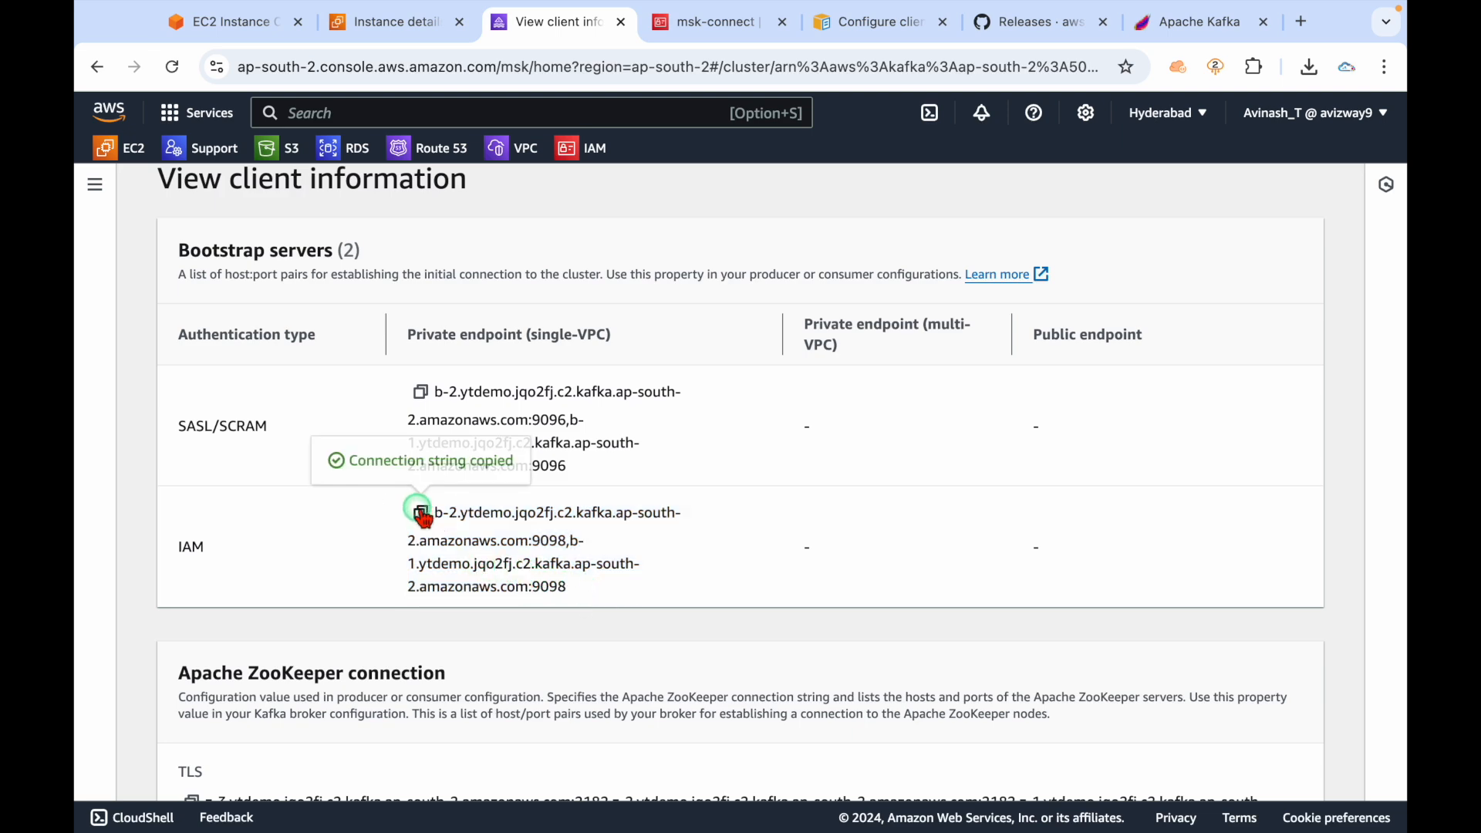
pyautogui.press('super+Tab')
# Paste the ytdemo IAM broker addresses over the old ones in the Create, Producer and Consumer commands.
pyautogui.click(959, 542)
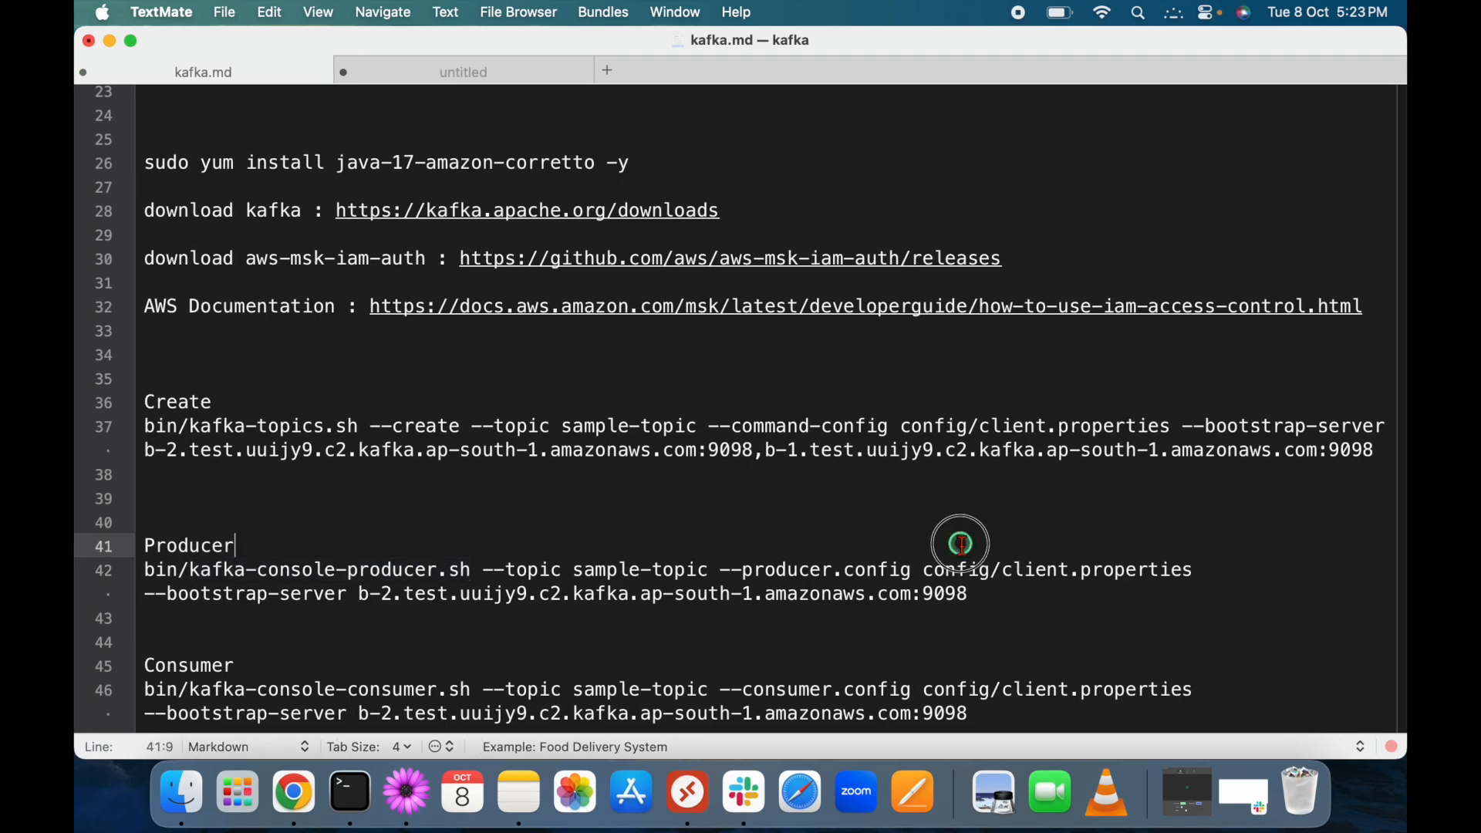
pyautogui.click(145, 450)
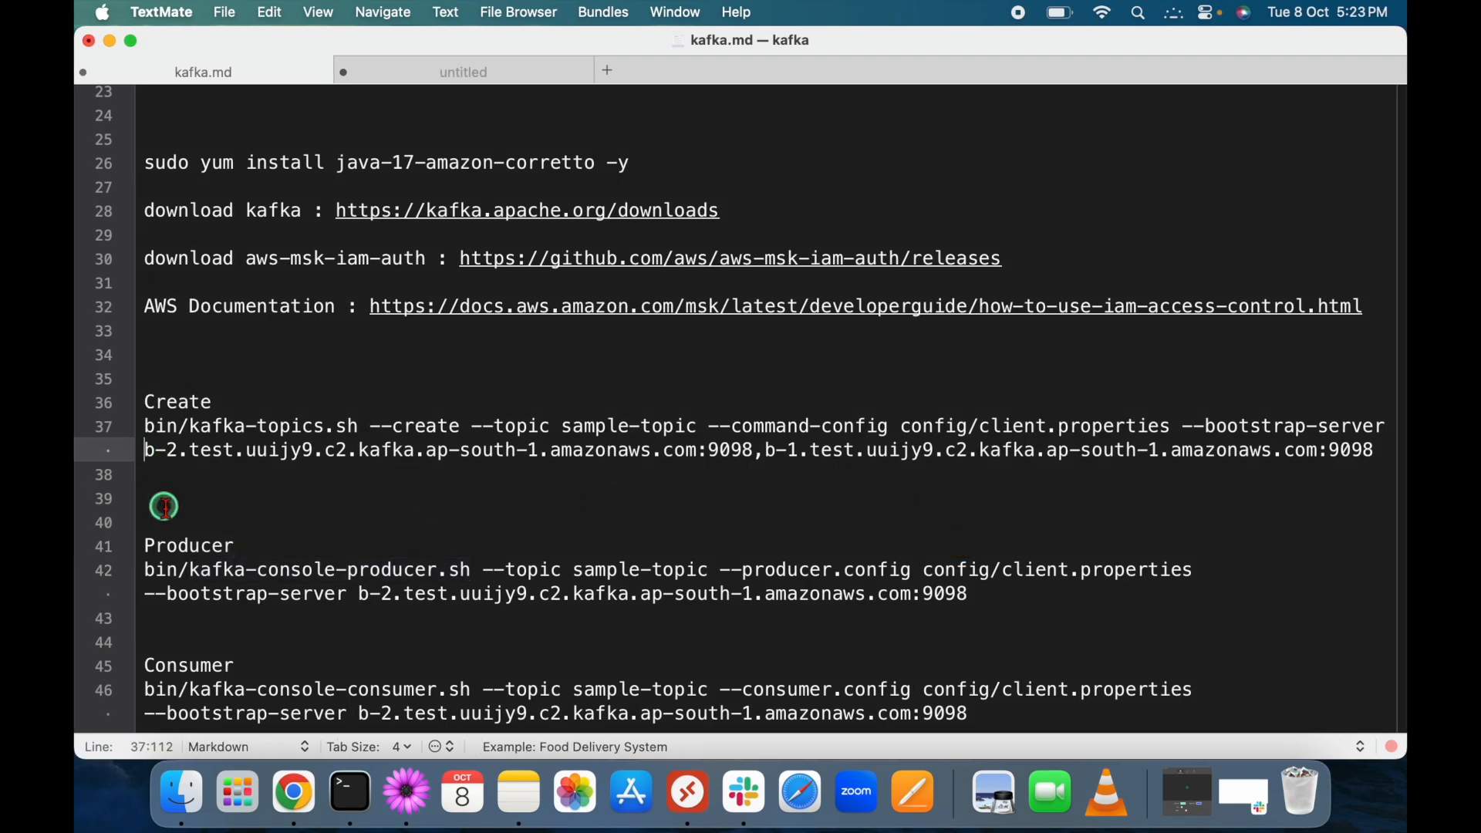
pyautogui.press('shift+super+Right')
pyautogui.press('super+v')
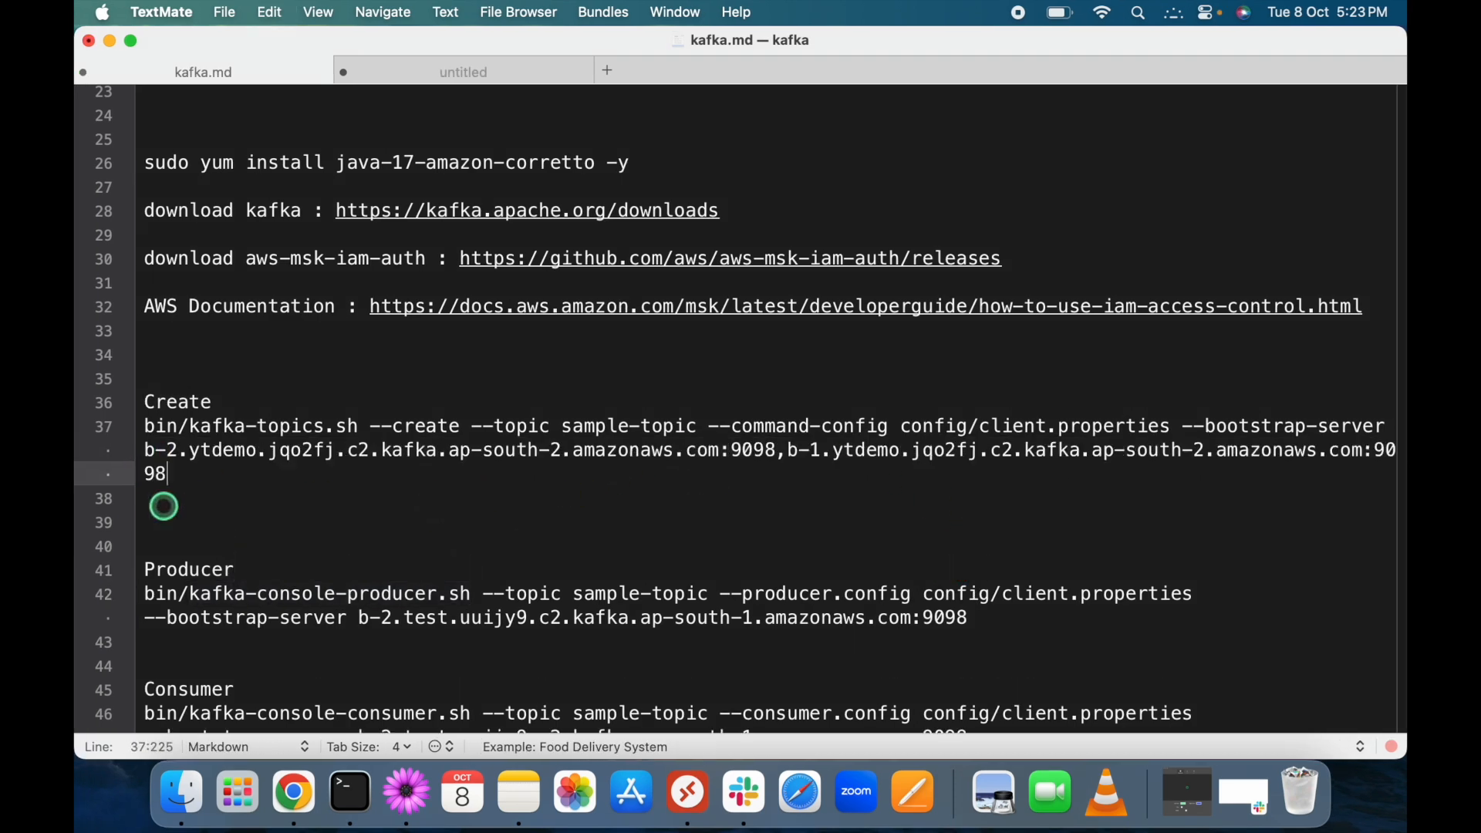
pyautogui.scroll(-1, 387, 535)
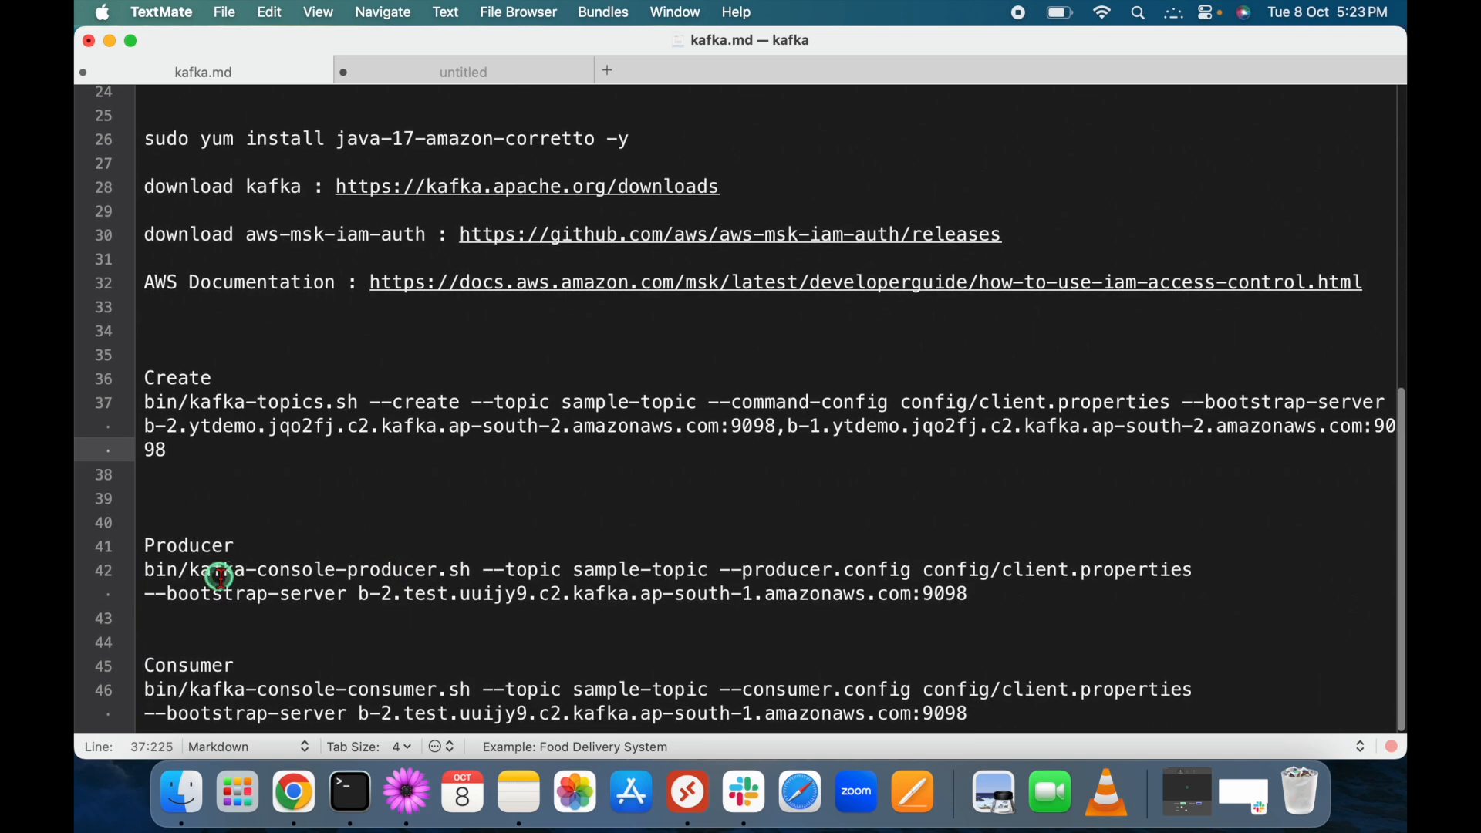
pyautogui.click(357, 594)
pyautogui.press('shift+super+Right')
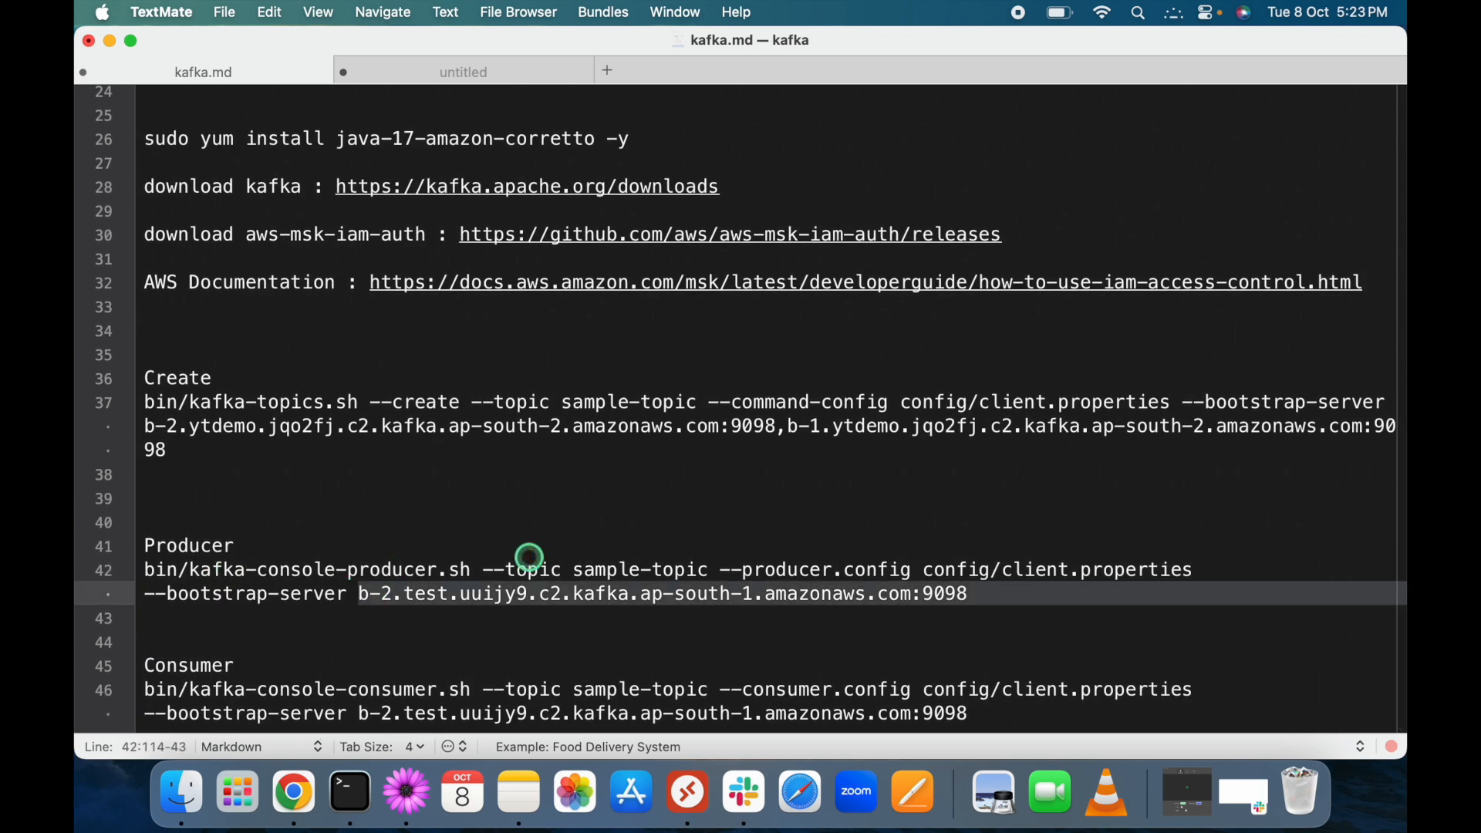
pyautogui.press('super+v')
pyautogui.scroll(-2, 529, 557)
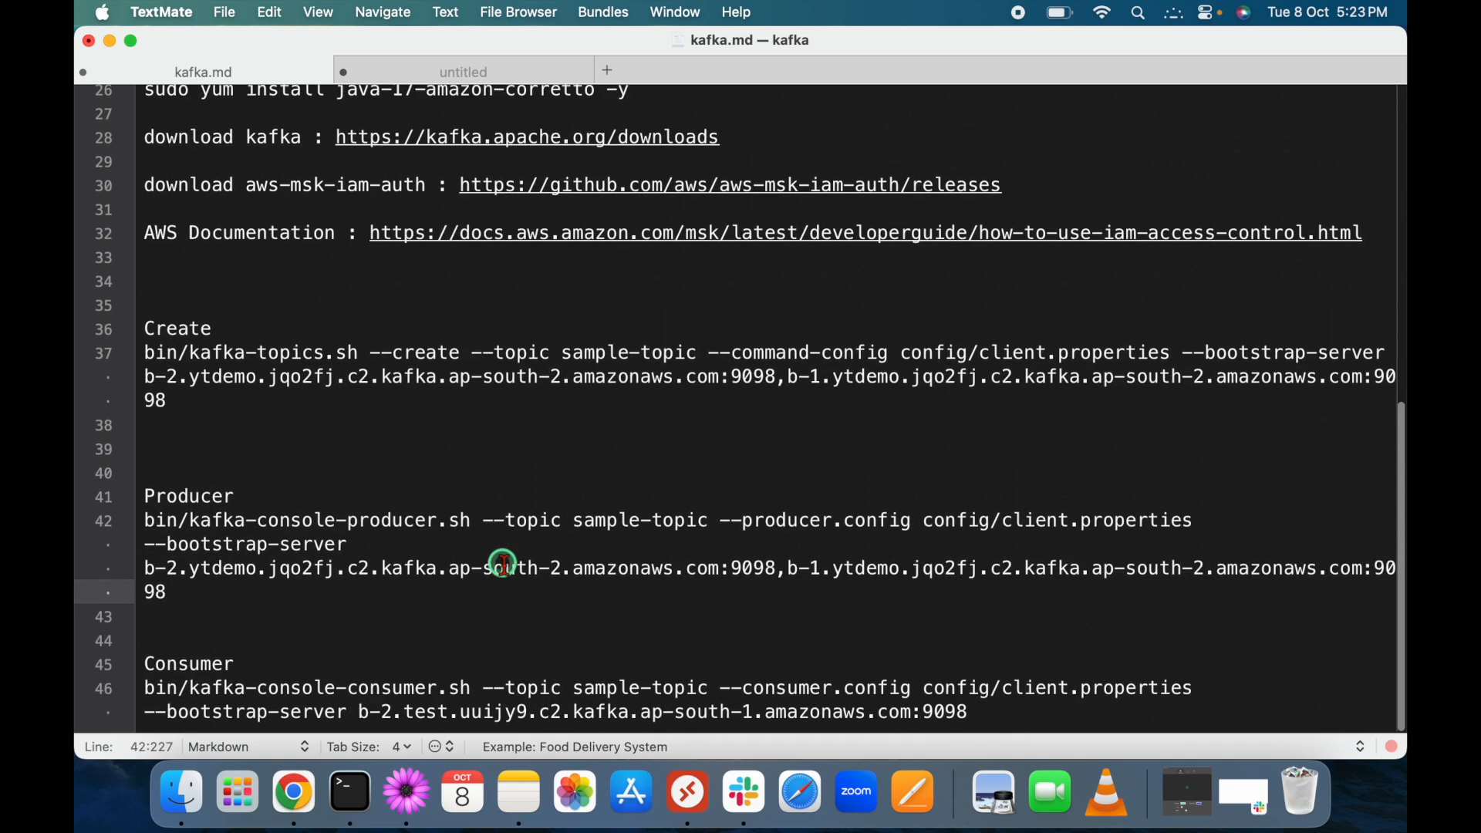
pyautogui.click(359, 713)
pyautogui.press('shift+super+Right')
pyautogui.press('super+v')
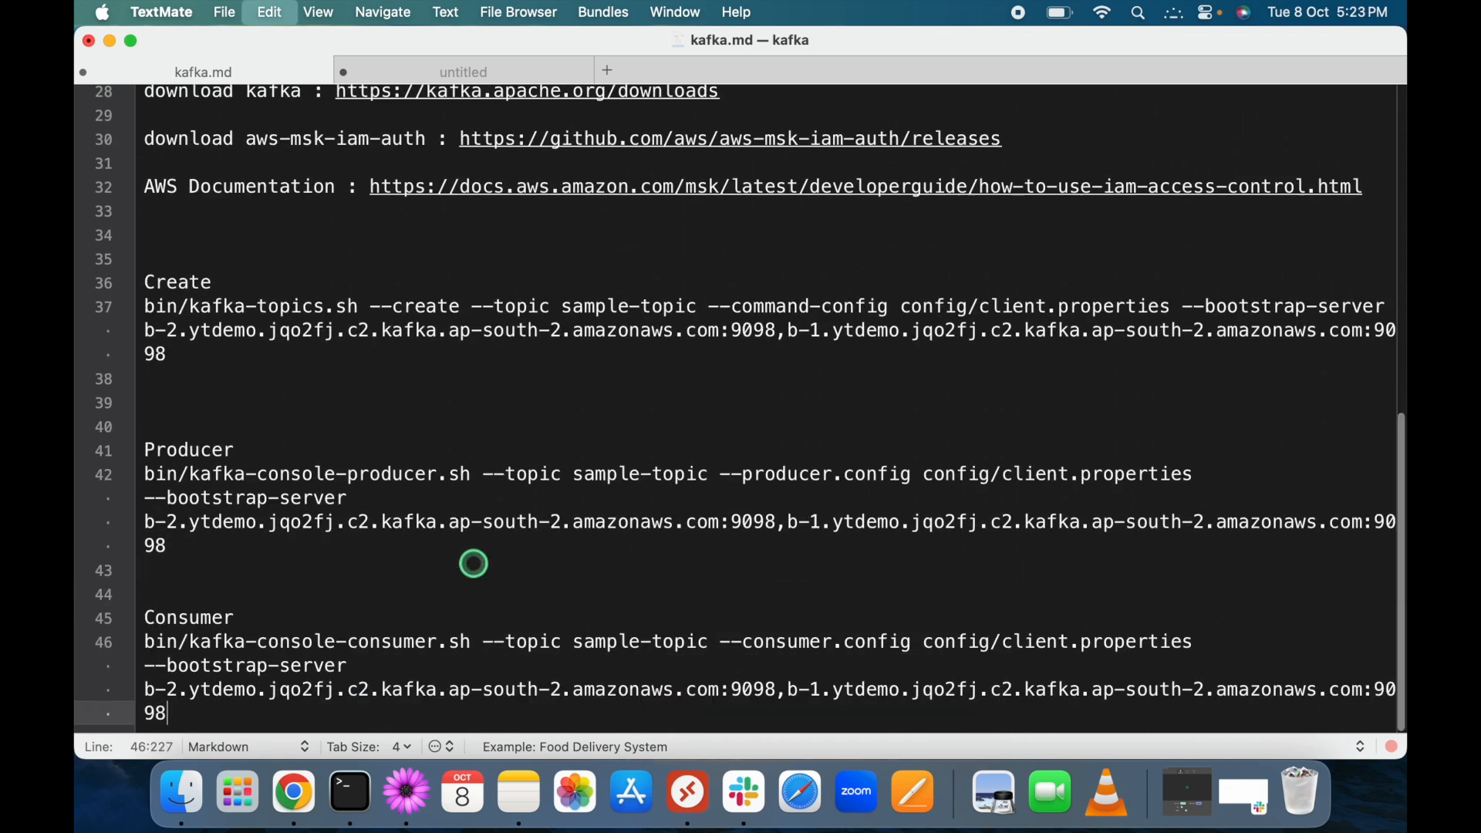
# Save kafka.md and reload the EC2 Instance Connect session to test-msk-instance.
pyautogui.press('super+s')
pyautogui.scroll(5, 474, 564)
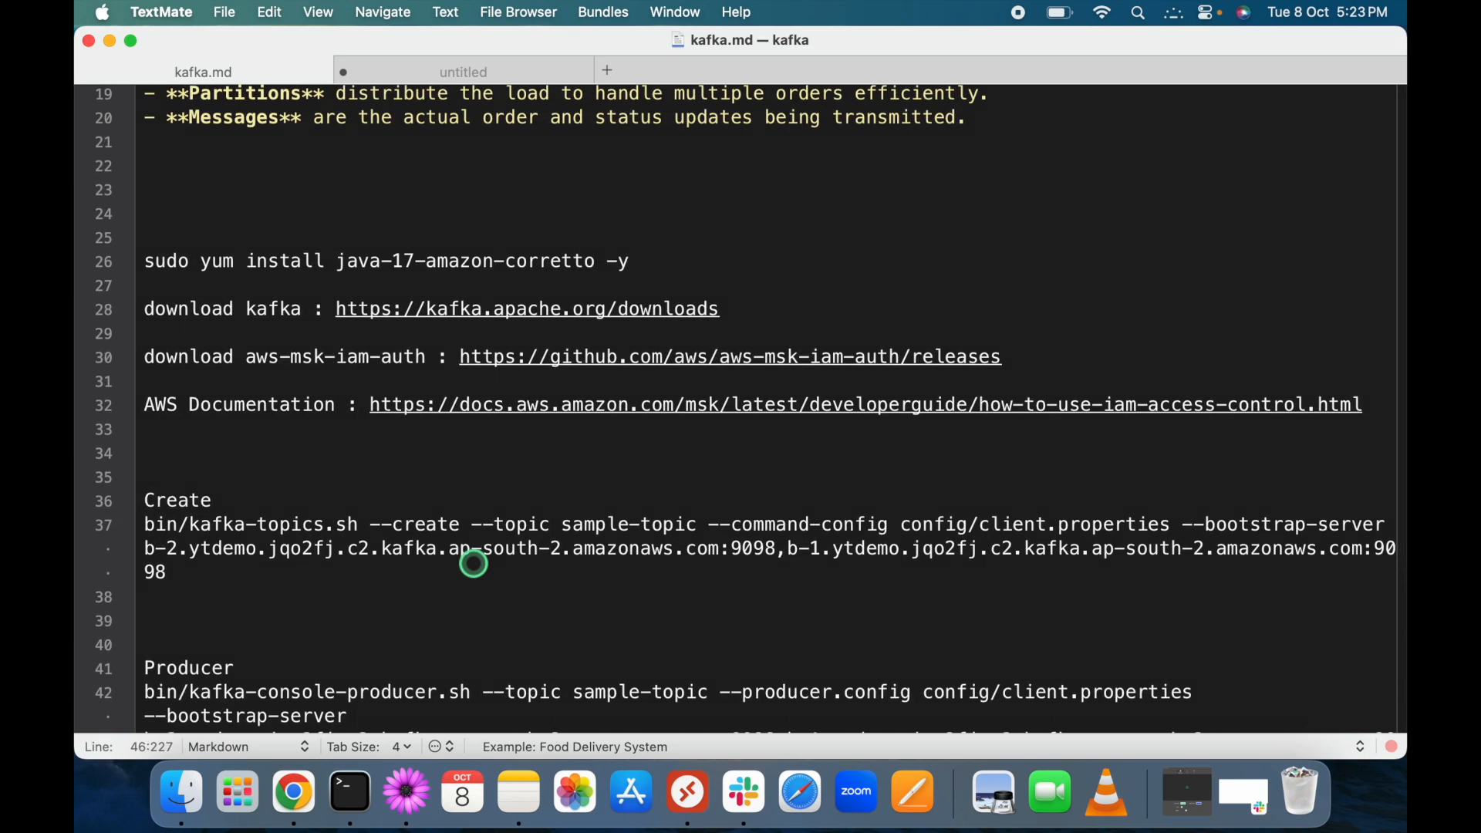
pyautogui.press('super+Tab')
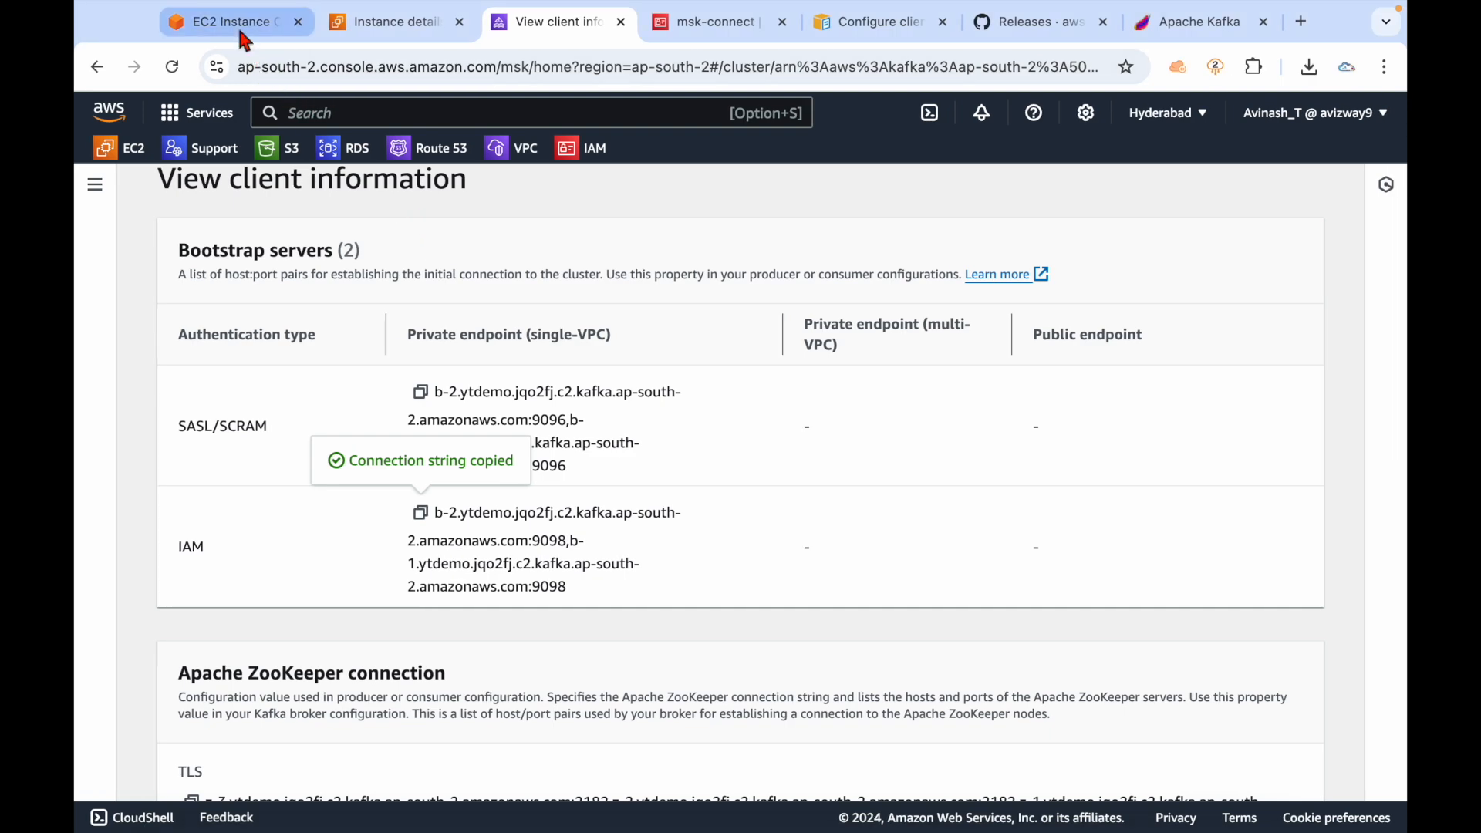
pyautogui.click(287, 33)
pyautogui.click(496, 566)
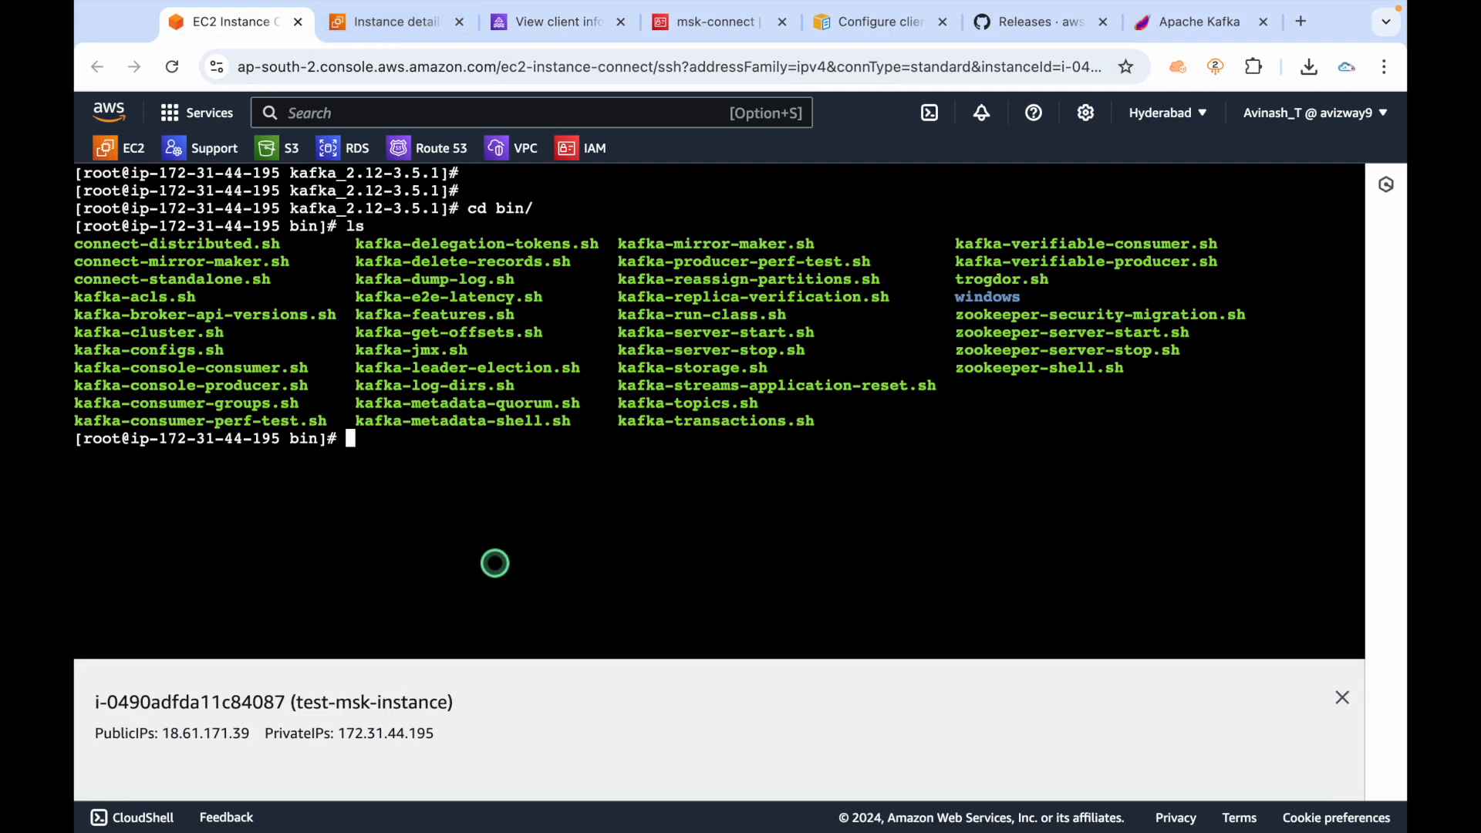
pyautogui.click(408, 77)
pyautogui.press('Return')
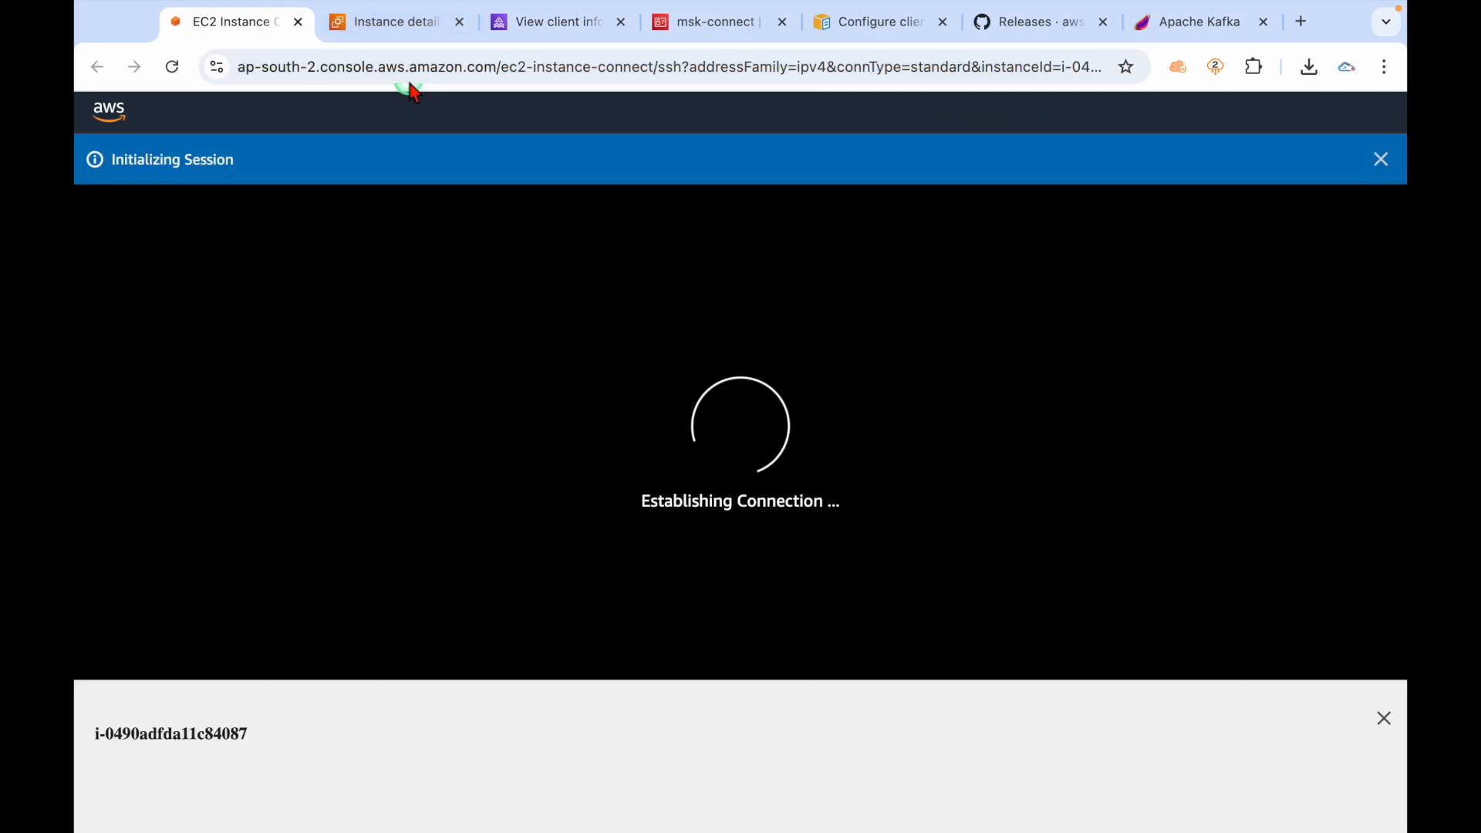
pyautogui.click(459, 23)
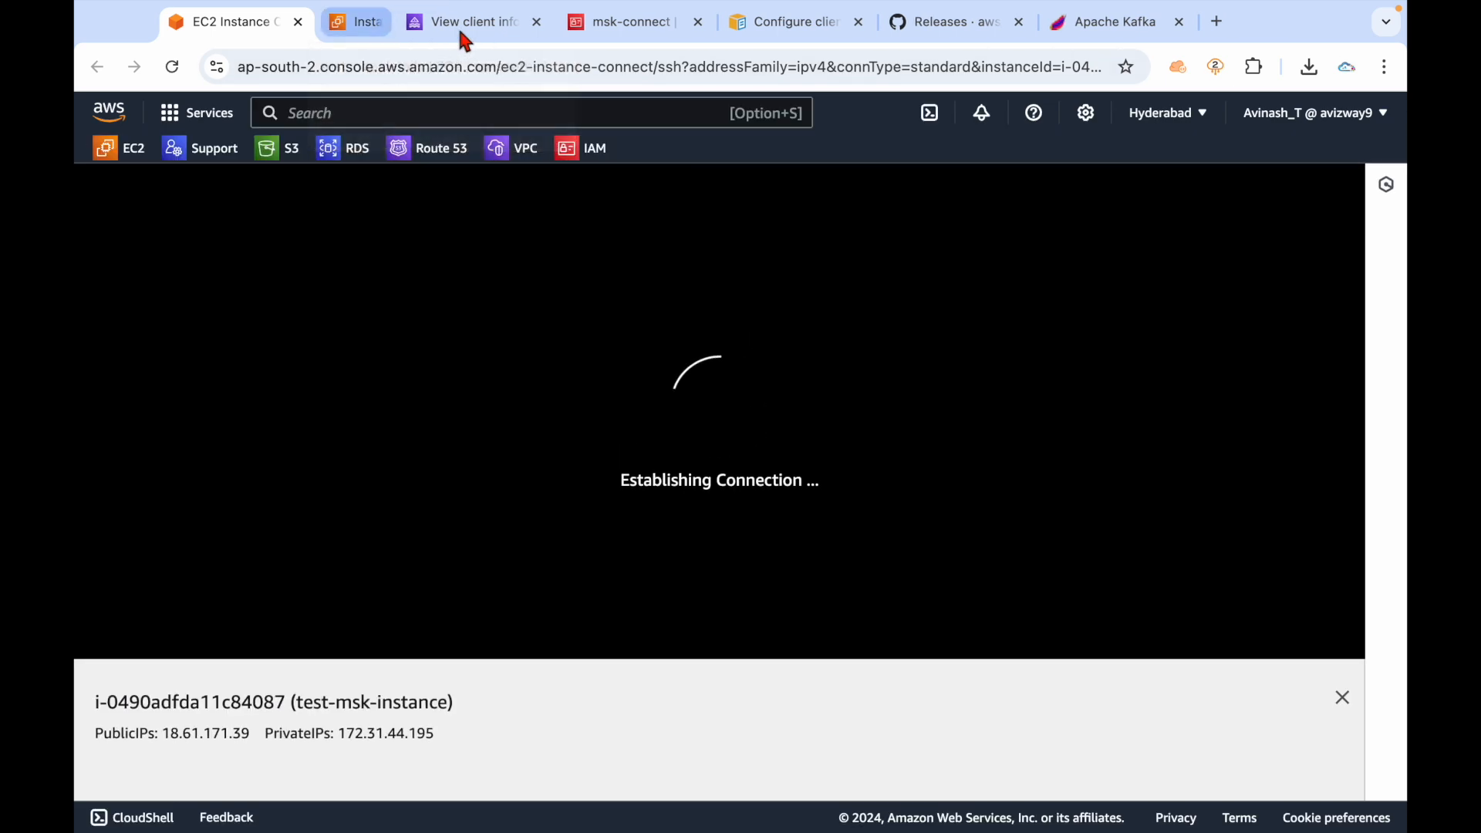
# In the reconnected shell, enter kafka_2.12-3.5.1, list its contents and clear the screen.
pyautogui.click(557, 432)
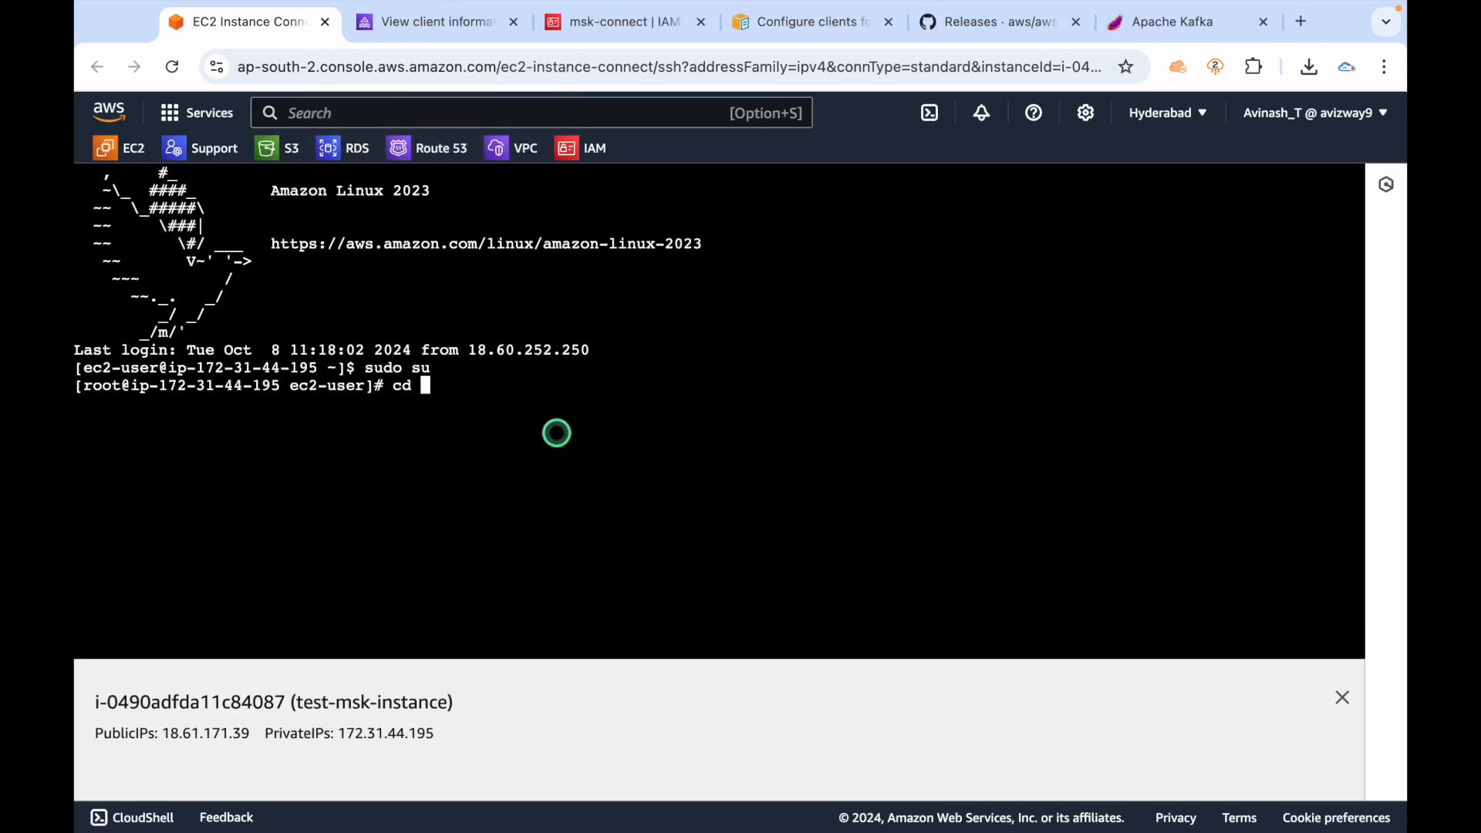
pyautogui.write('k')
pyautogui.press('Tab')
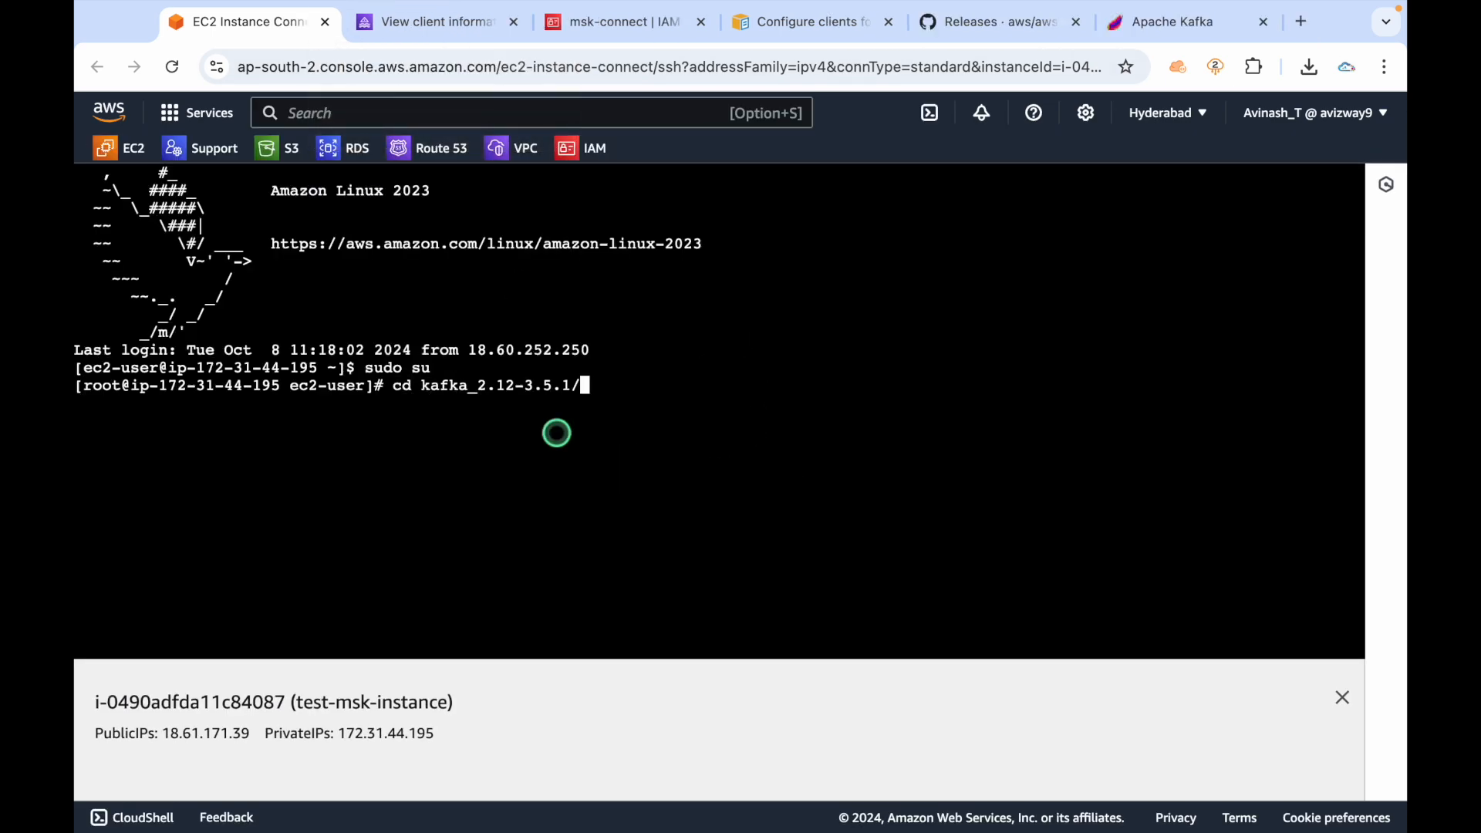
pyautogui.press('Return')
pyautogui.write('ls')
pyautogui.press('Return')
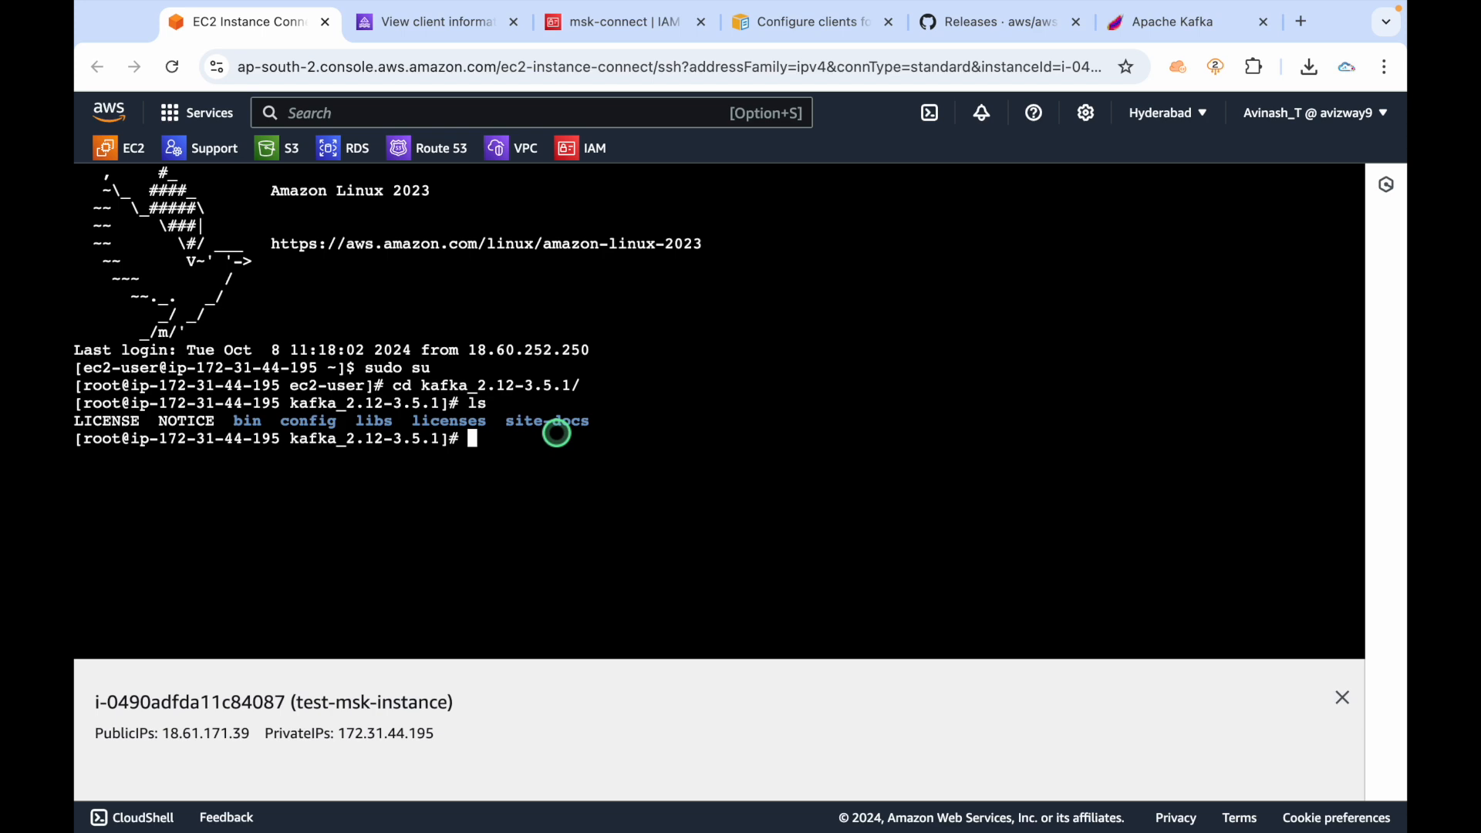
pyautogui.hotkey('ctrl', 'l')
pyautogui.press('Return')
pyautogui.press('Return')
pyautogui.press('super+Tab')
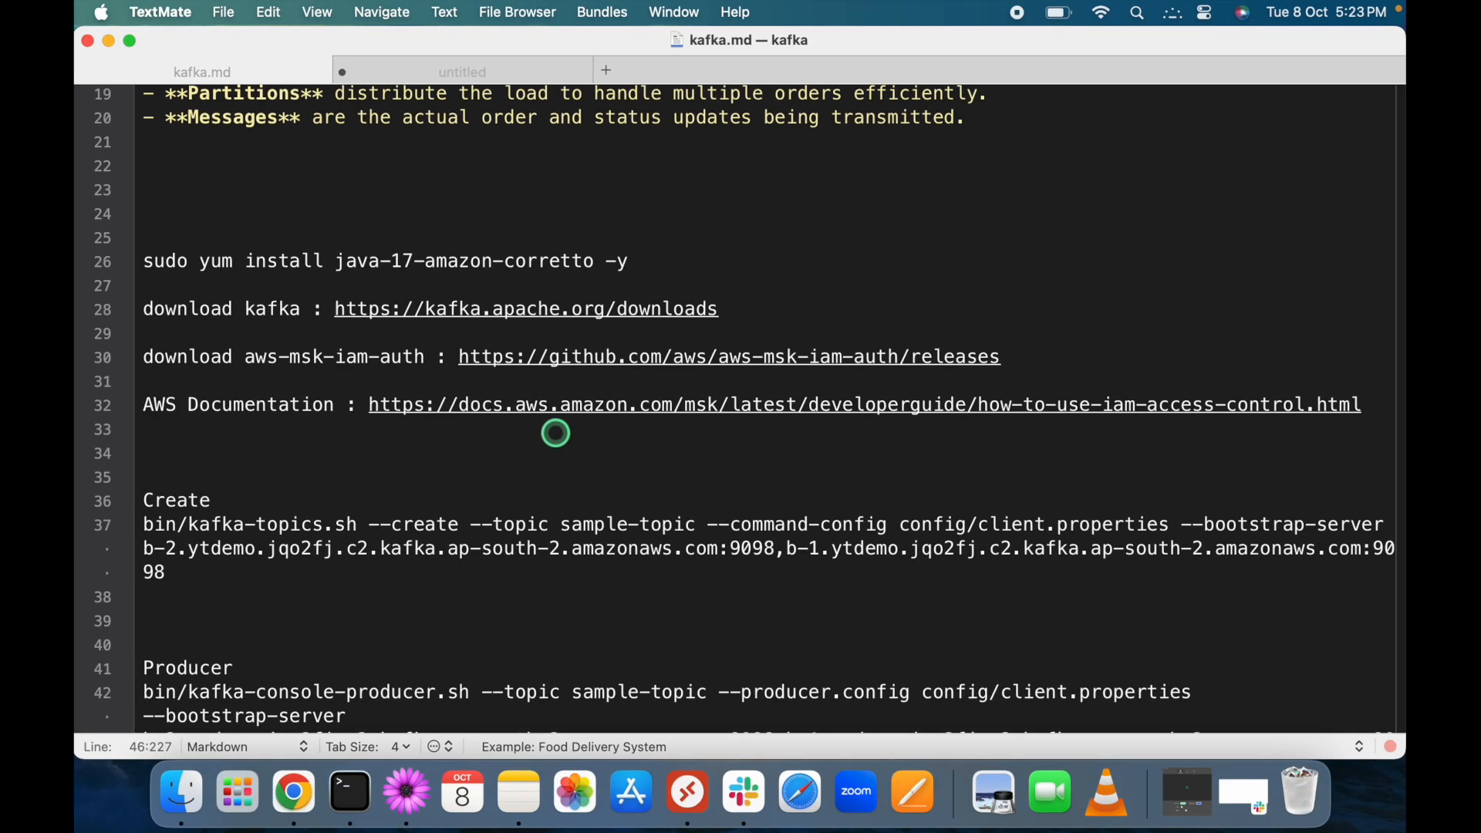
# Review the line 37 create command's bin path, sample-topic name and config/client.properties.
pyautogui.press('Right')
pyautogui.press('Right')
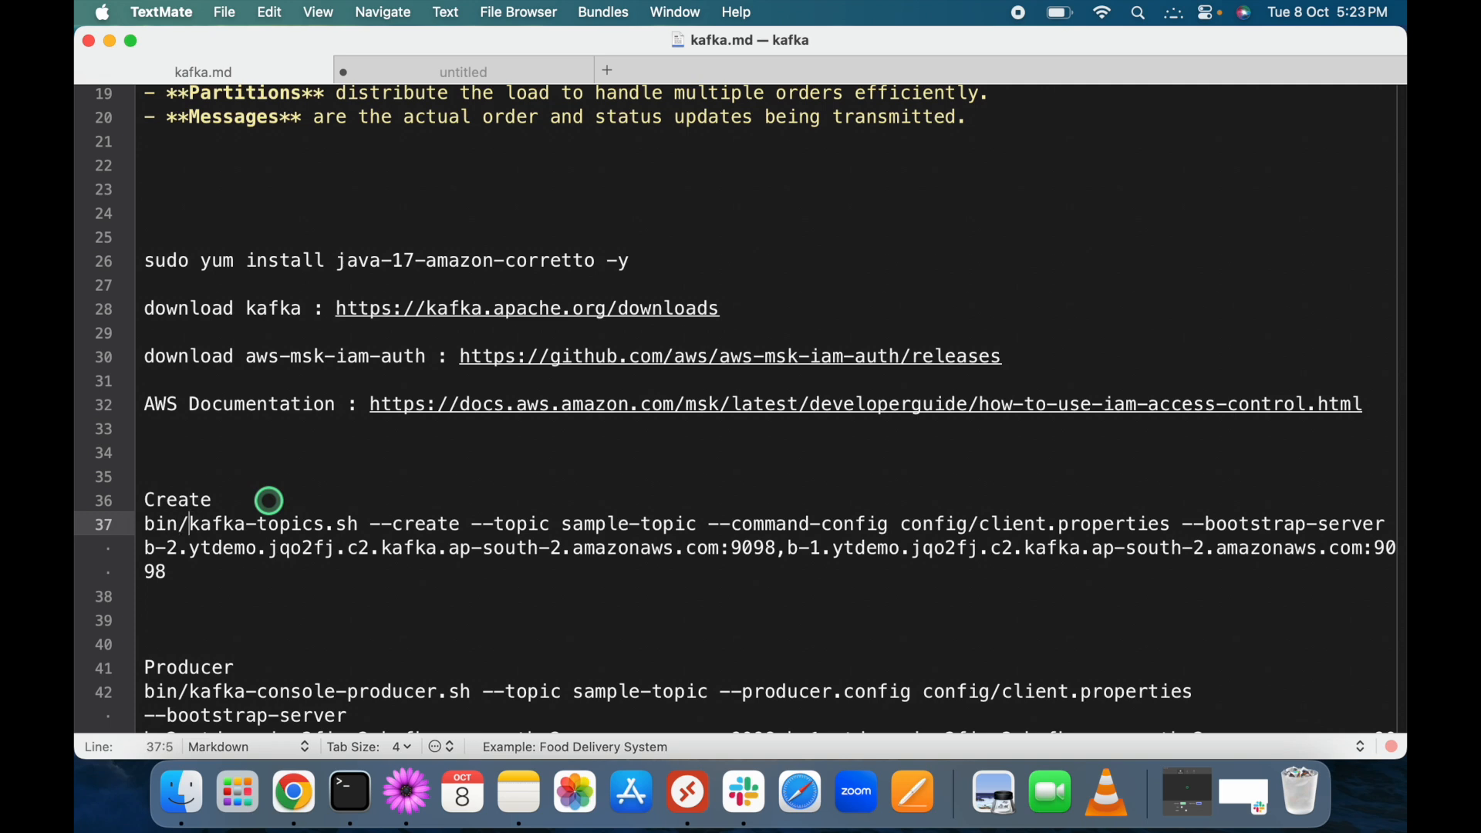
pyautogui.hotkey('alt', 'shift', 'Left')
pyautogui.moveTo(563, 523); pyautogui.dragTo(575, 524)
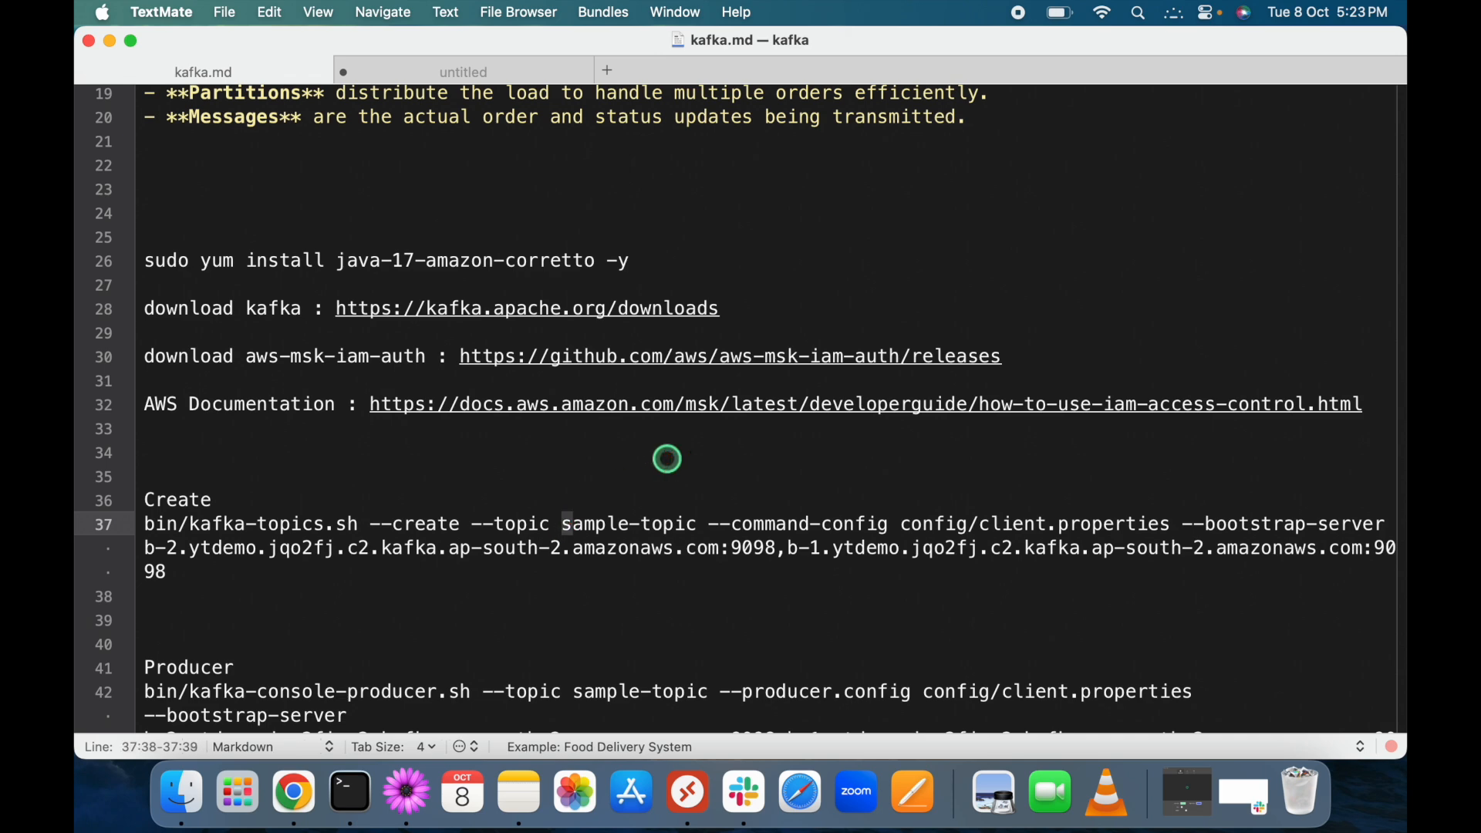
pyautogui.hotkey('shift', 'Right')
pyautogui.hotkey('shift', 'Right')
pyautogui.hotkey('shift', 'Right')
pyautogui.hotkey('shift', 'Right')
pyautogui.hotkey('shift', 'Right')
pyautogui.hotkey('shift', 'Right')
pyautogui.hotkey('shift', 'Right')
pyautogui.hotkey('shift', 'Right')
pyautogui.hotkey('shift', 'Right')
pyautogui.hotkey('shift', 'Right')
pyautogui.hotkey('shift', 'Right')
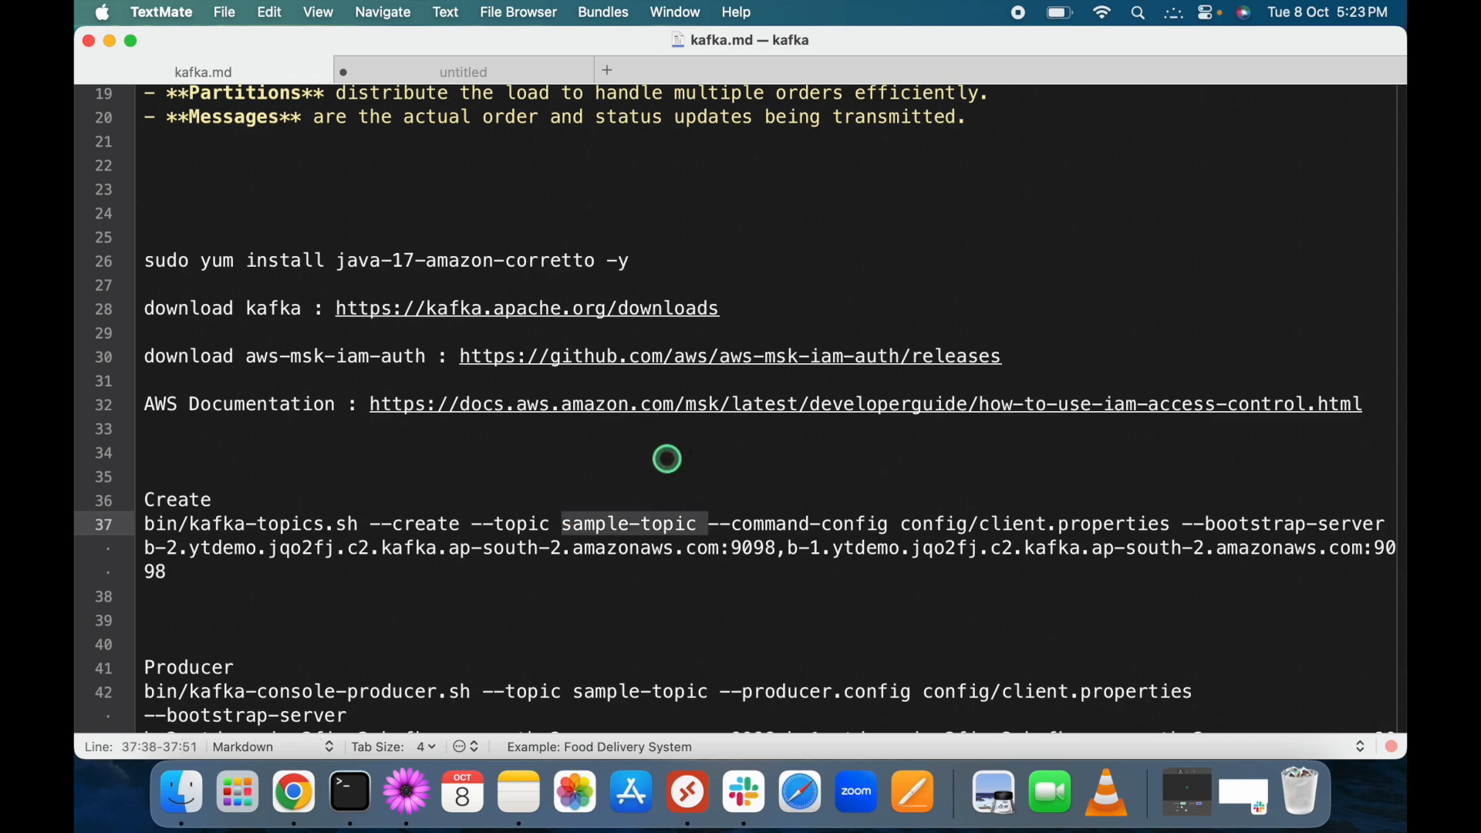
pyautogui.click(900, 526)
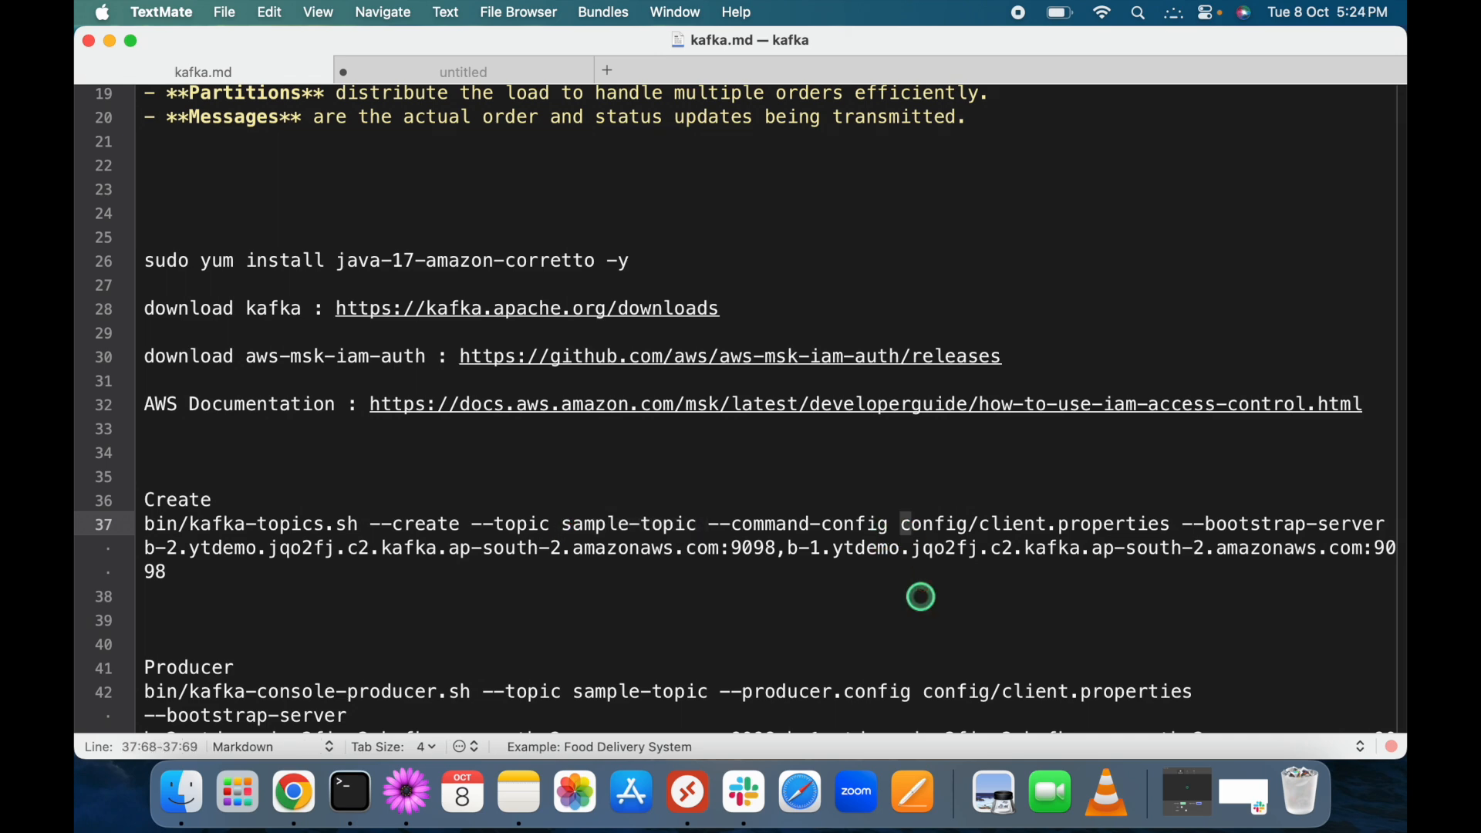
pyautogui.hotkey('shift', 'Right')
pyautogui.hotkey('shift', 'Right')
pyautogui.hotkey('shift', 'Right')
pyautogui.hotkey('shift', 'Right')
pyautogui.hotkey('shift', 'Right')
pyautogui.hotkey('shift', 'Right')
pyautogui.hotkey('shift', 'Right')
pyautogui.hotkey('shift', 'Right')
pyautogui.hotkey('shift', 'Right')
pyautogui.hotkey('shift', 'Right')
pyautogui.hotkey('shift', 'Right')
pyautogui.hotkey('shift', 'Right')
pyautogui.hotkey('shift', 'Right')
pyautogui.hotkey('shift', 'Right')
pyautogui.hotkey('shift', 'Right')
pyautogui.hotkey('shift', 'Right')
pyautogui.hotkey('shift', 'Right')
pyautogui.hotkey('shift', 'Right')
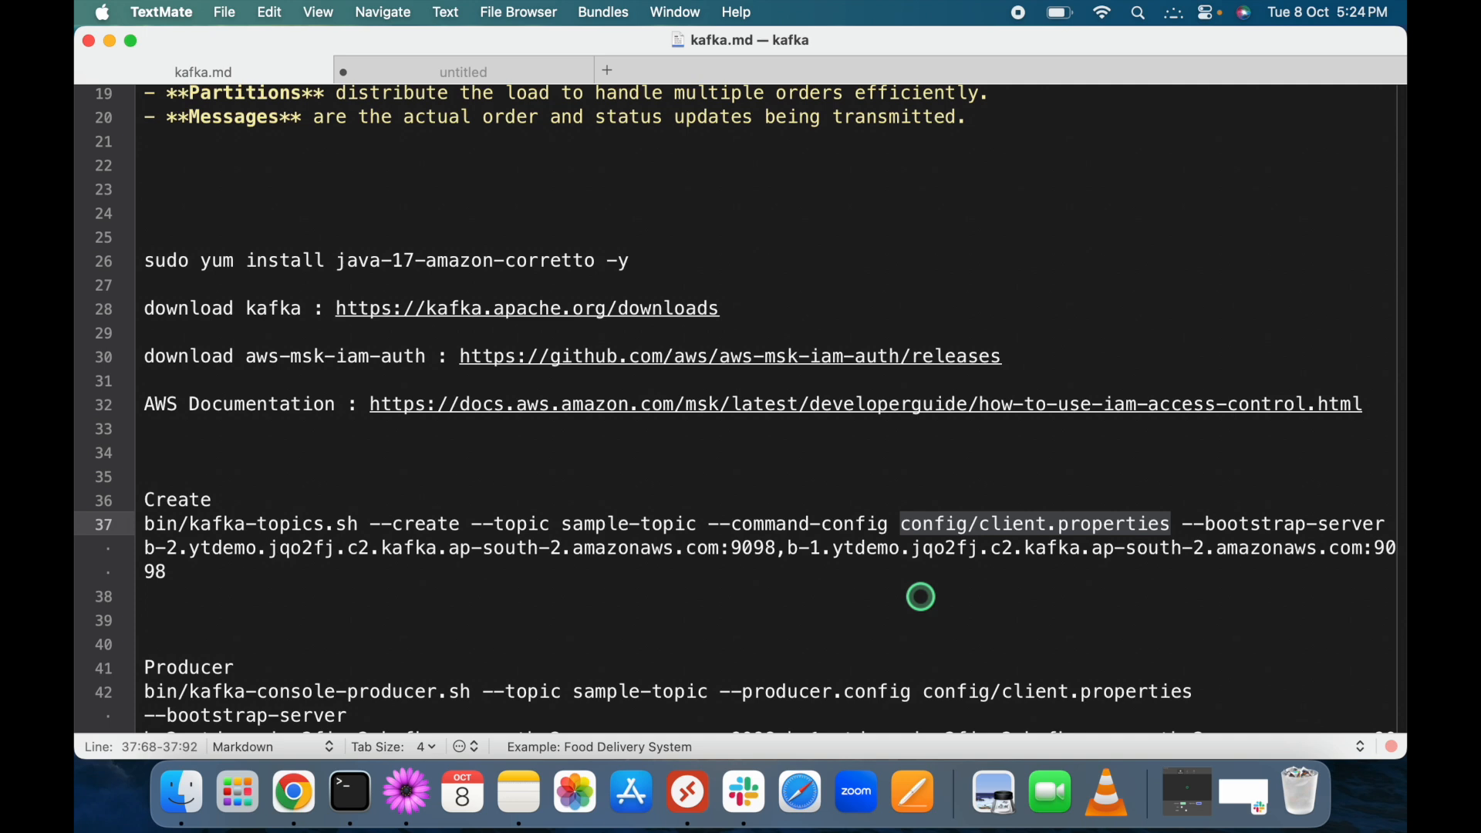
pyautogui.press('Right')
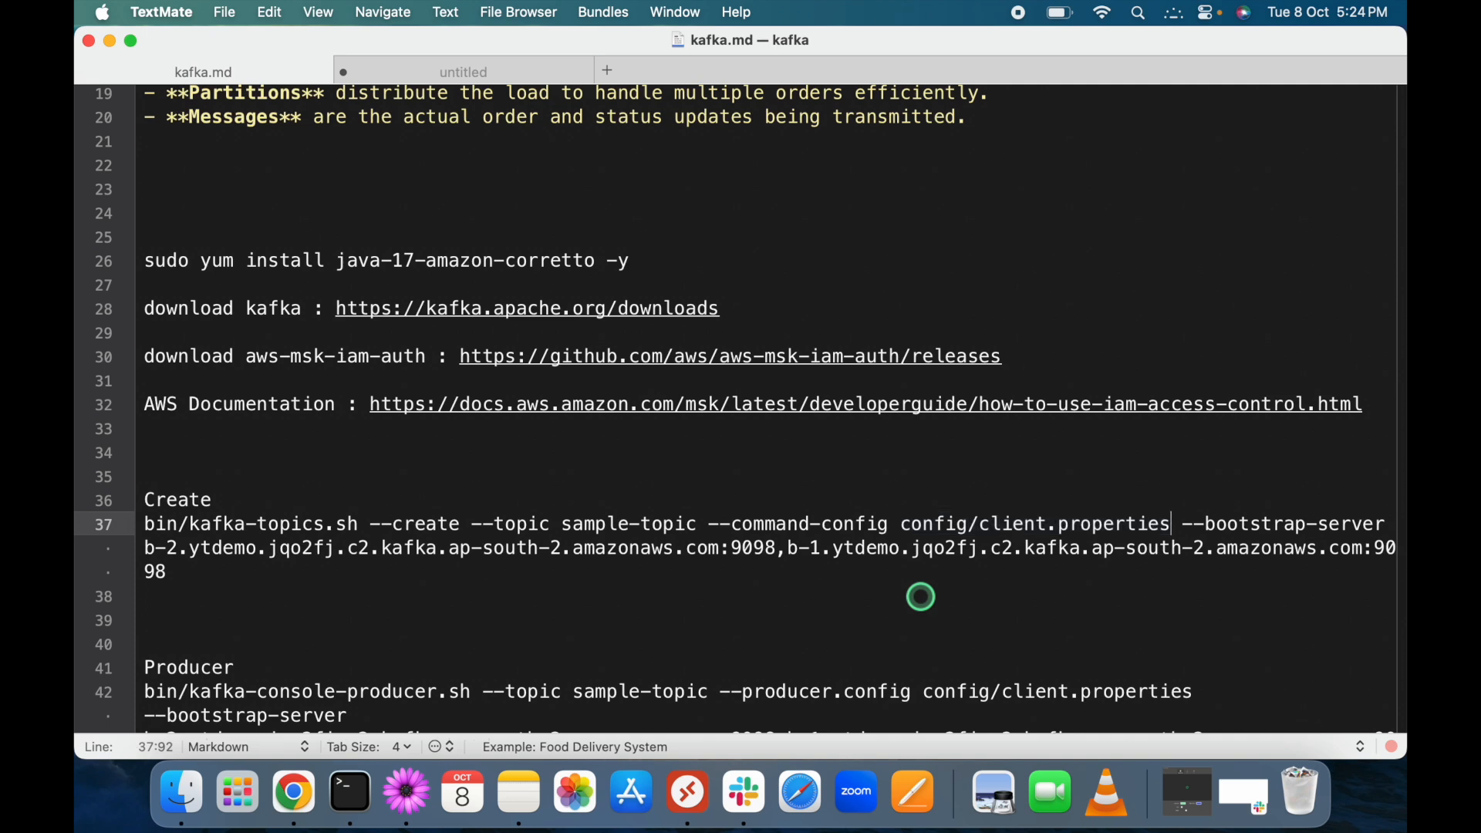
pyautogui.hotkey('shift', 'Down')
pyautogui.hotkey('shift', 'Down')
pyautogui.hotkey('shift', 'Down')
pyautogui.press('Right')
# Copy the whole kafka-topics.sh --create command from line 37.
pyautogui.press('Up')
pyautogui.press('Up')
pyautogui.press('Up')
pyautogui.press('super+Left')
pyautogui.hotkey('shift', 'Down')
pyautogui.hotkey('shift', 'Down')
pyautogui.press('shift+super+Right')
pyautogui.press('super+c')
pyautogui.hotkey('ctrl', 'Right')
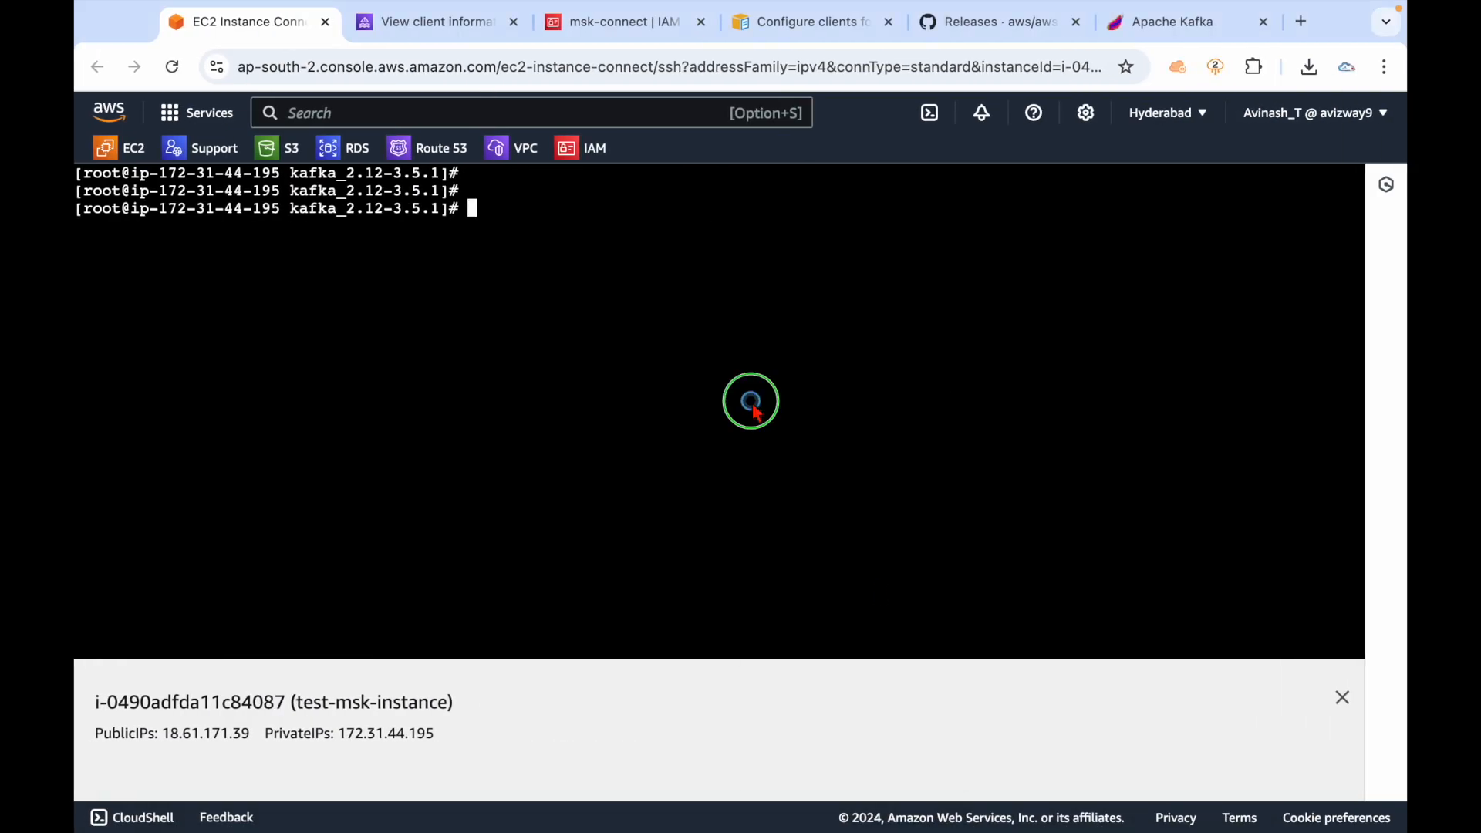
# Paste and run the kafka-topics.sh --create command, confirming 'Created topic sample-topic'.
pyautogui.rightClick(752, 403)
pyautogui.click(809, 569)
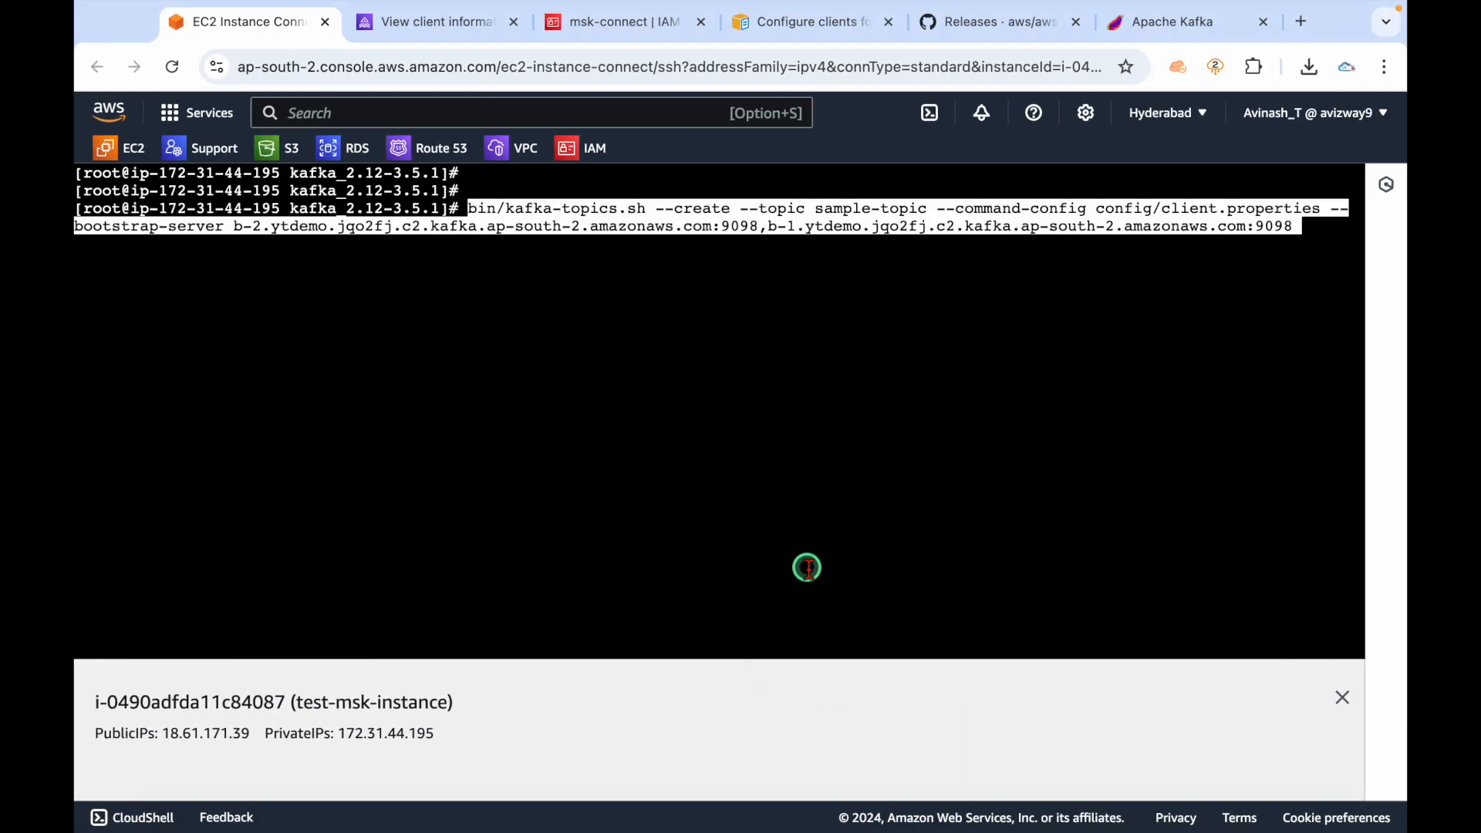
pyautogui.press('Return')
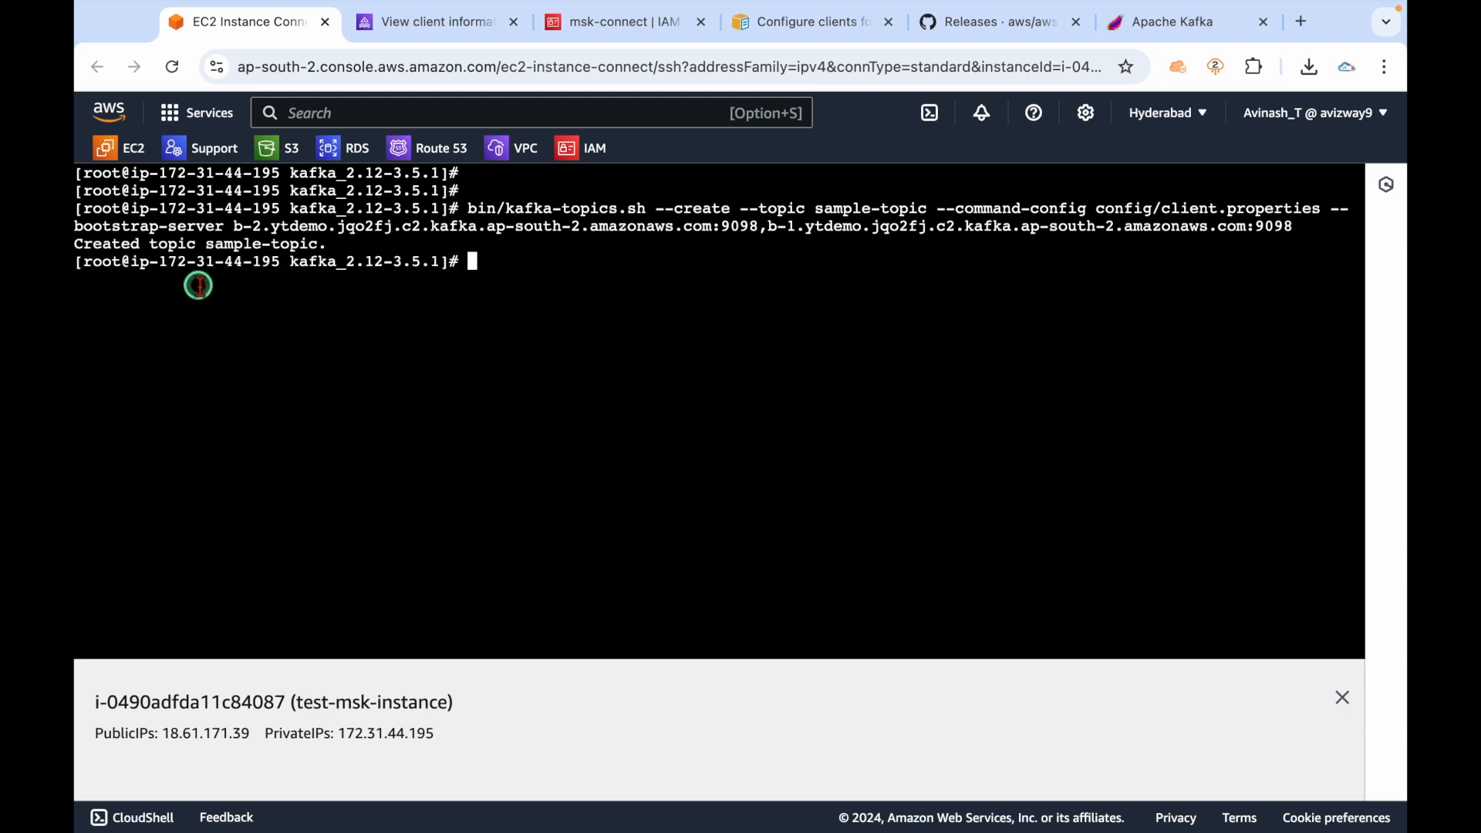
pyautogui.click(209, 246)
pyautogui.moveTo(209, 246); pyautogui.dragTo(330, 246)
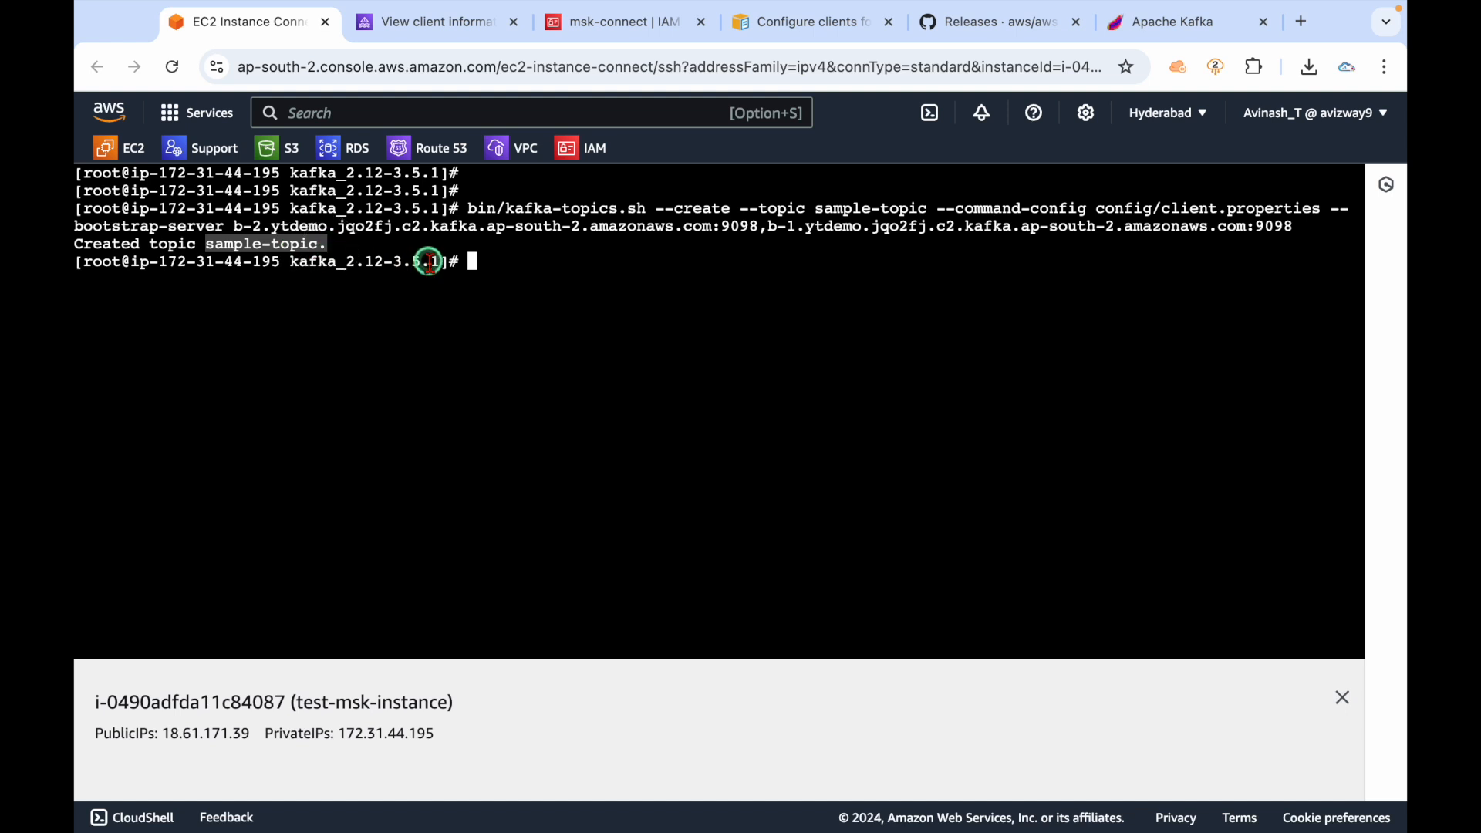
pyautogui.press('Return')
pyautogui.press('Return')
pyautogui.press('Return')
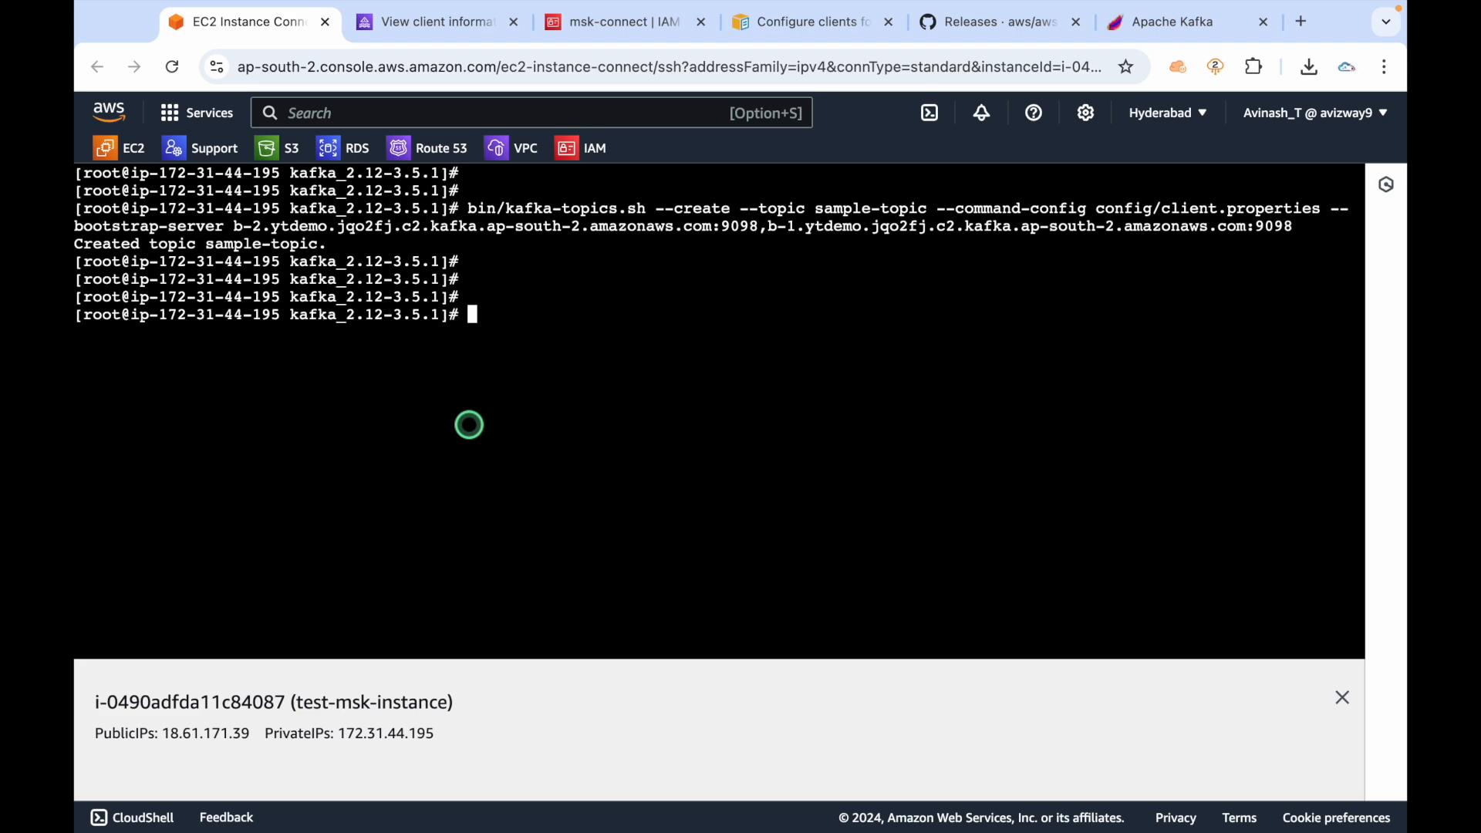
pyautogui.hotkey('ctrl', 'Left')
pyautogui.scroll(-5, 419, 616)
# Review the producer and consumer commands' script names, sample-topic and config/client.properties.
pyautogui.moveTo(469, 497); pyautogui.dragTo(190, 496)
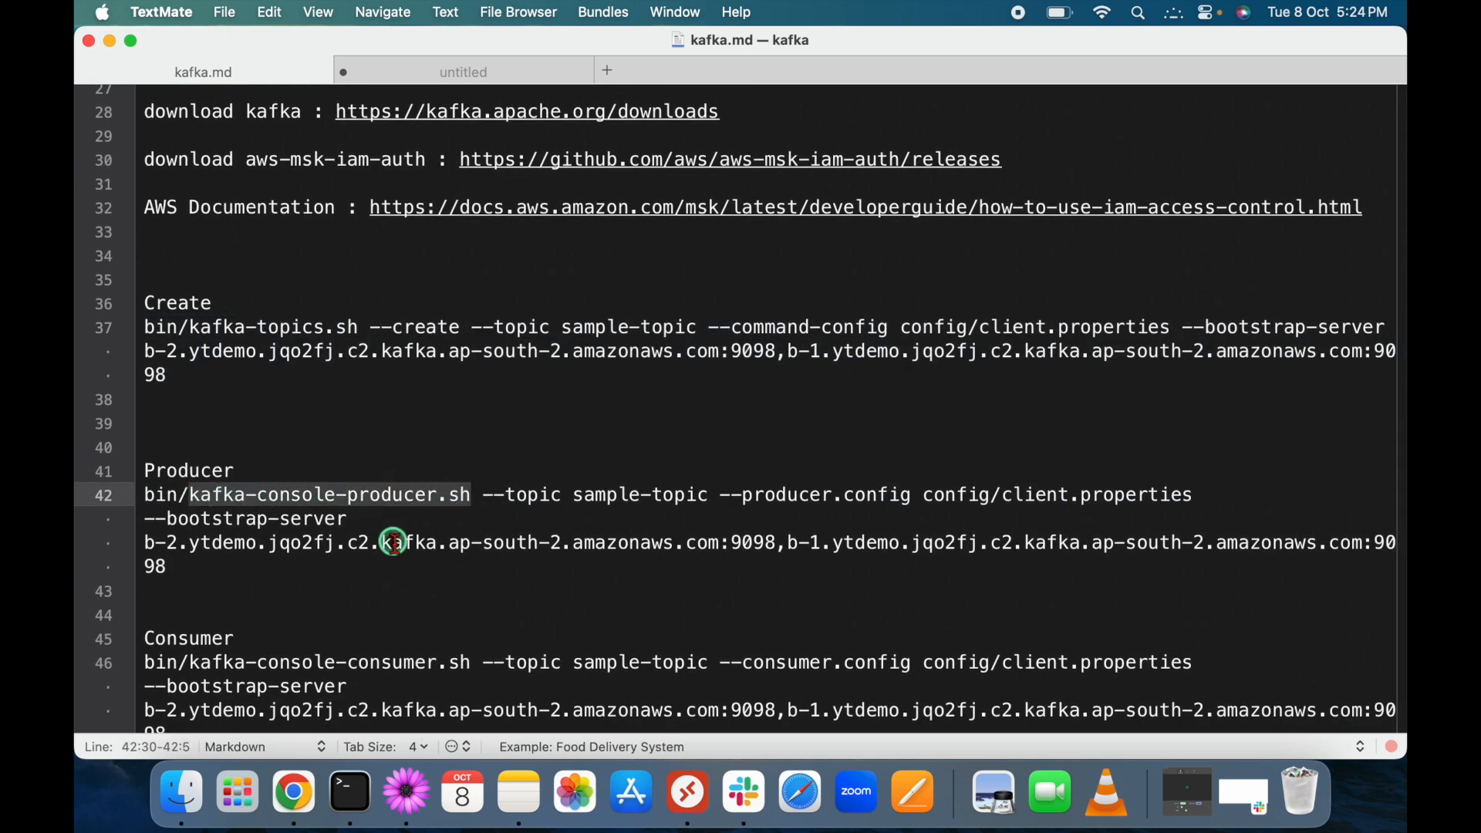
pyautogui.moveTo(472, 497); pyautogui.dragTo(193, 498)
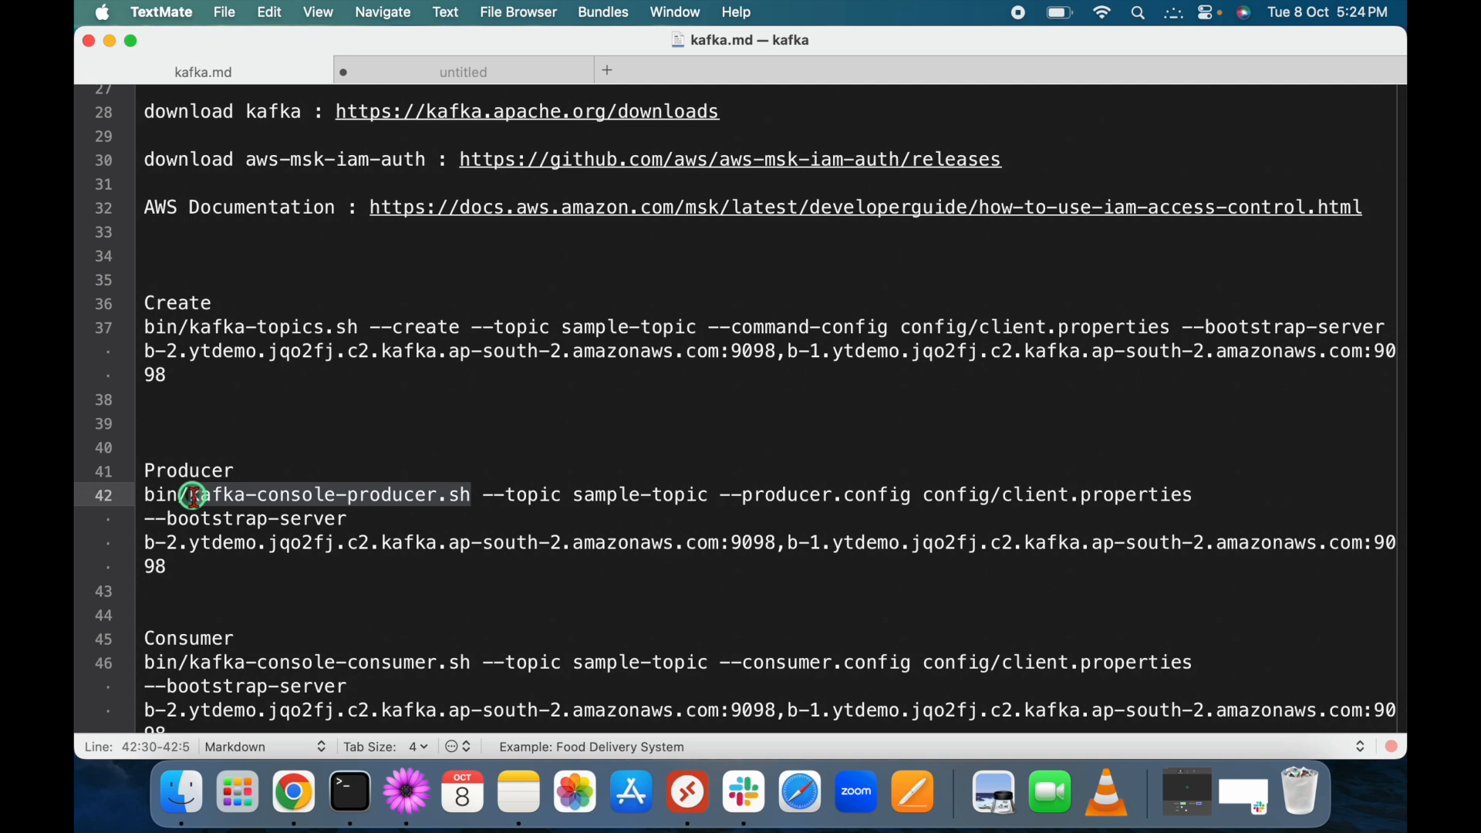
pyautogui.scroll(-1, 309, 640)
pyautogui.moveTo(259, 618); pyautogui.dragTo(107, 619)
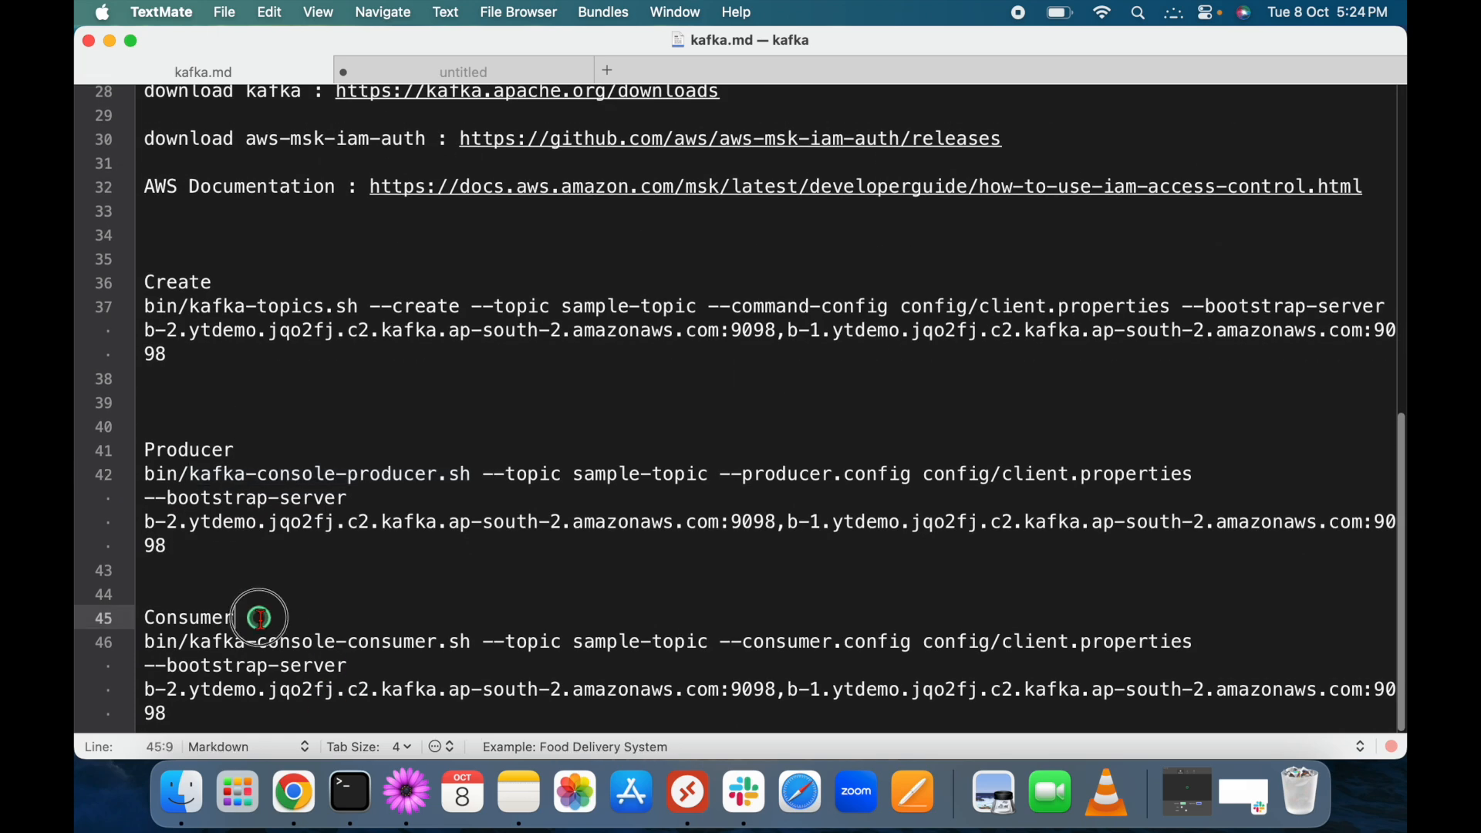
pyautogui.click(307, 614)
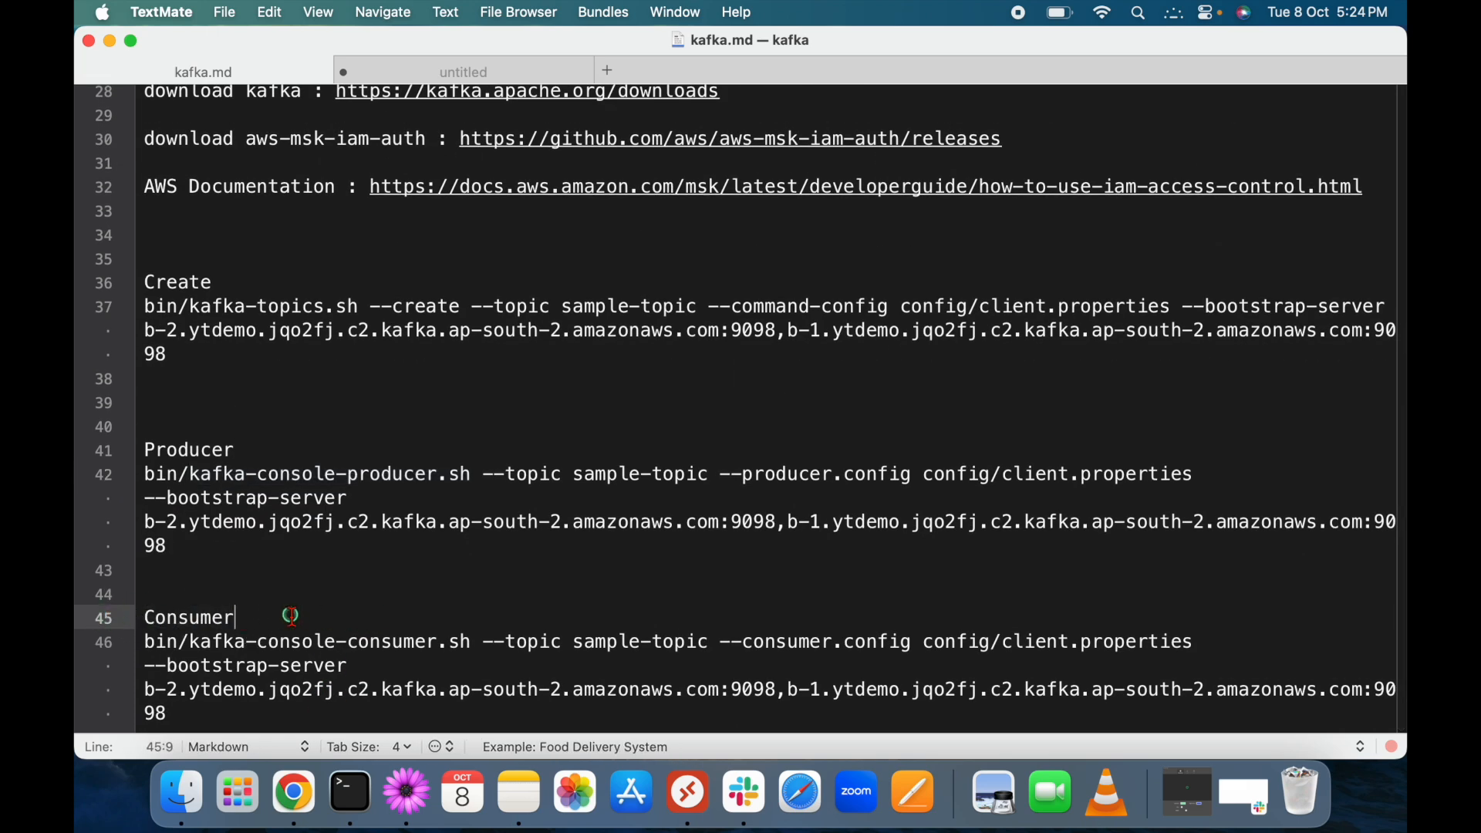
pyautogui.click(472, 644)
pyautogui.moveTo(471, 644); pyautogui.dragTo(193, 641)
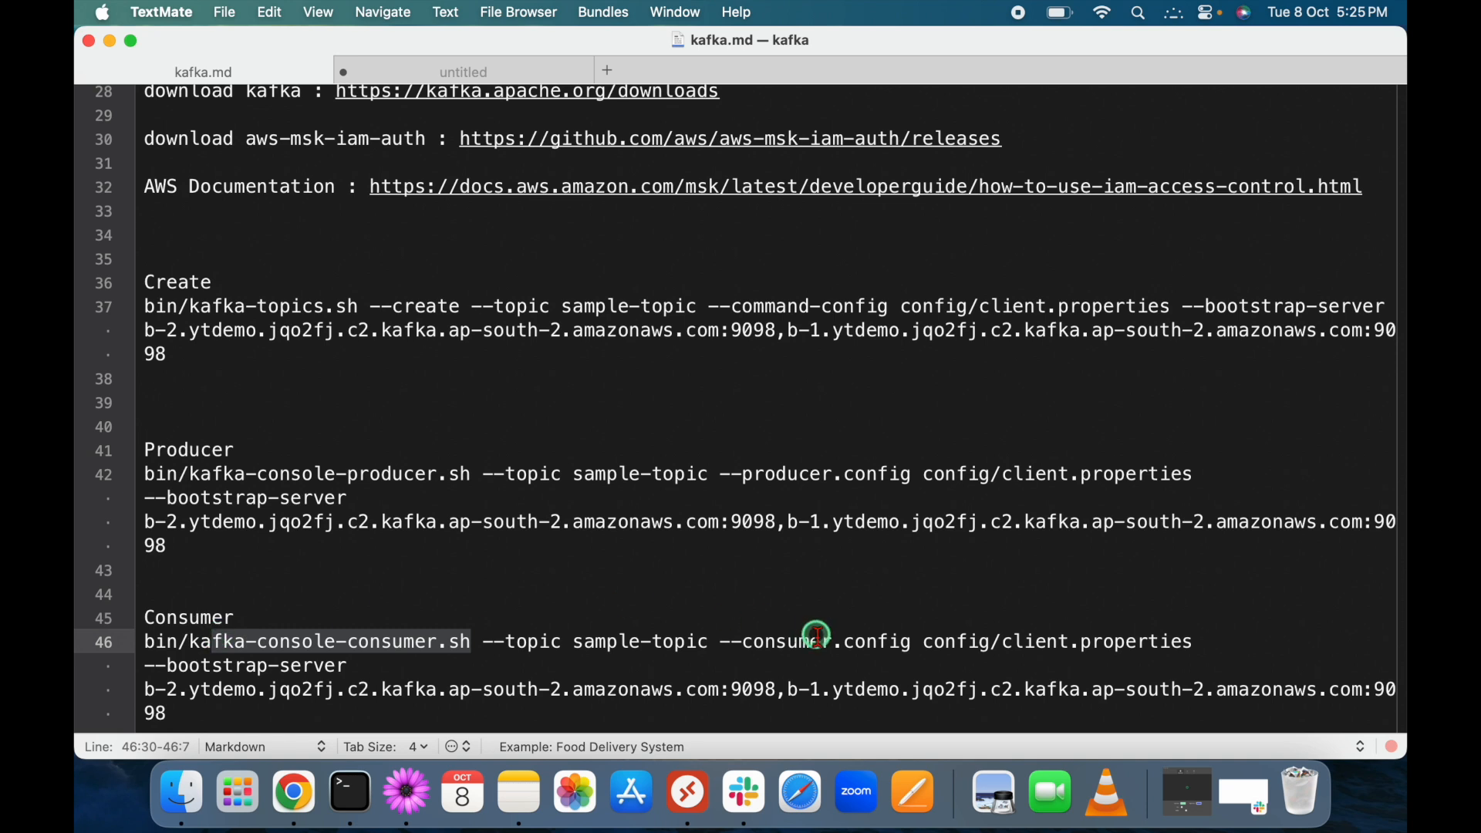
pyautogui.click(583, 640)
pyautogui.moveTo(582, 640)
pyautogui.mouseDown()
pyautogui.moveTo(694, 640)
pyautogui.moveTo(574, 641)
pyautogui.mouseUp()
pyautogui.click(709, 644)
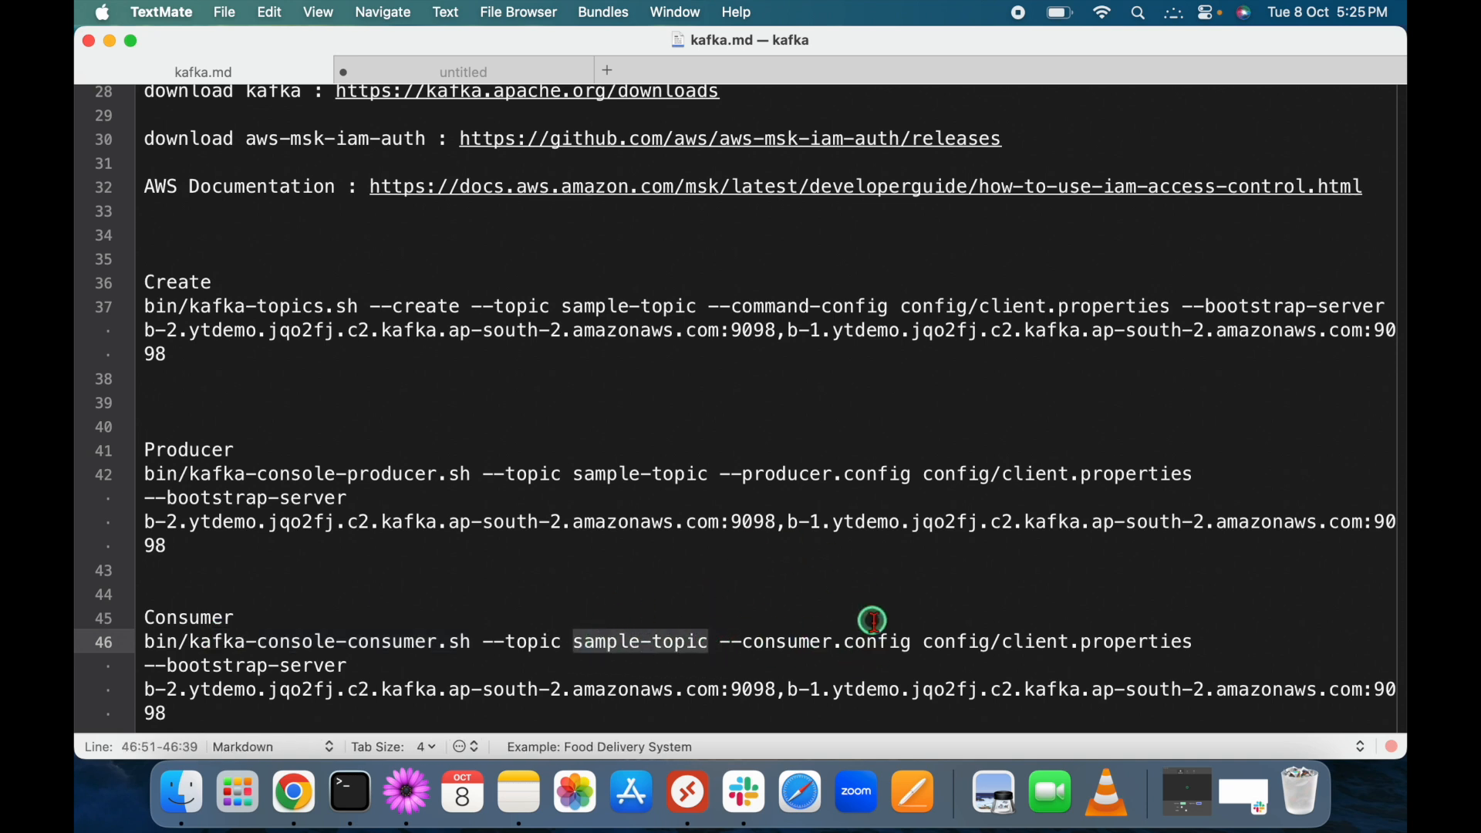
pyautogui.moveTo(926, 641); pyautogui.dragTo(1196, 642)
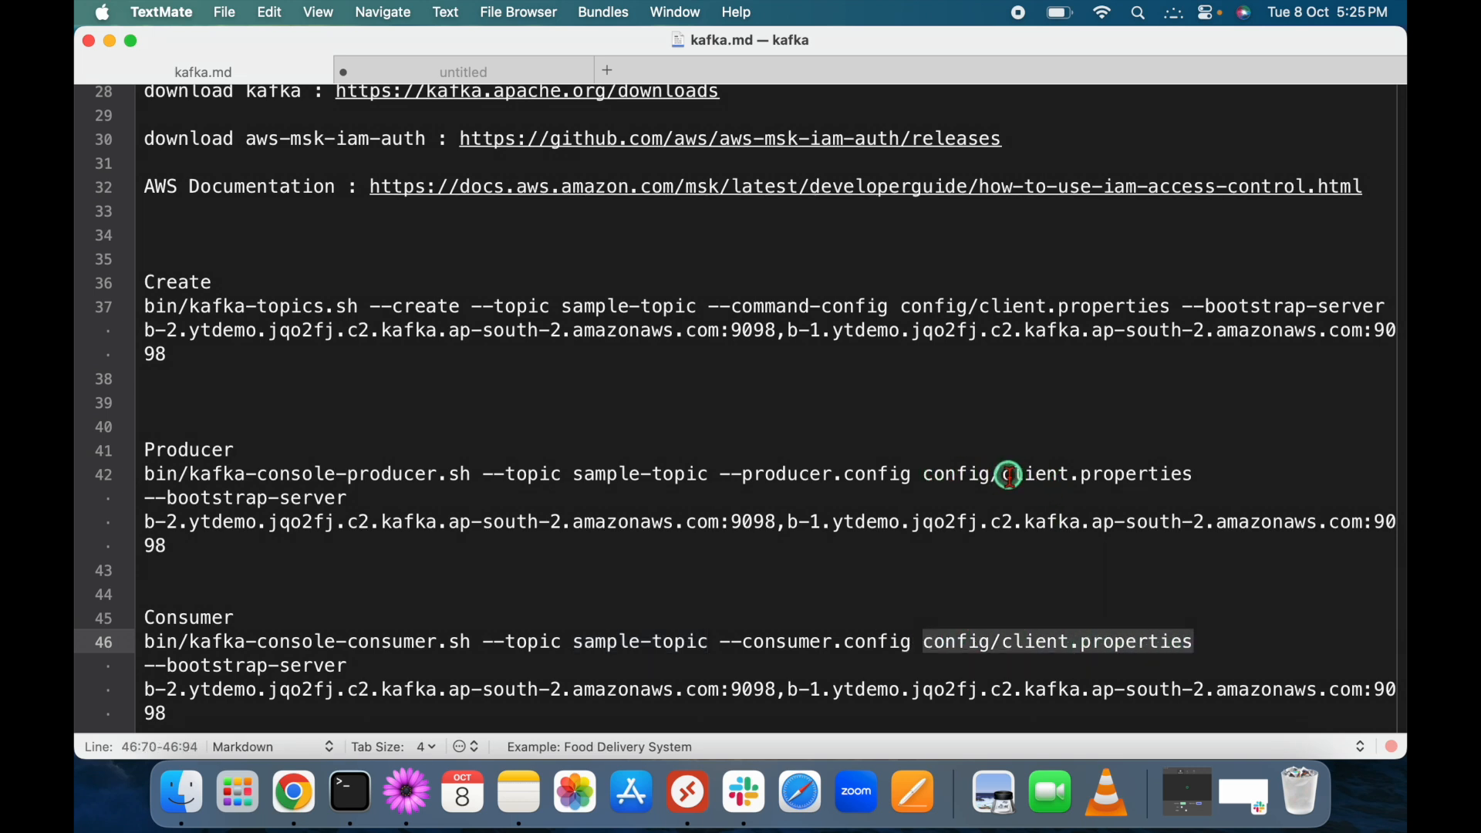
pyautogui.click(1043, 662)
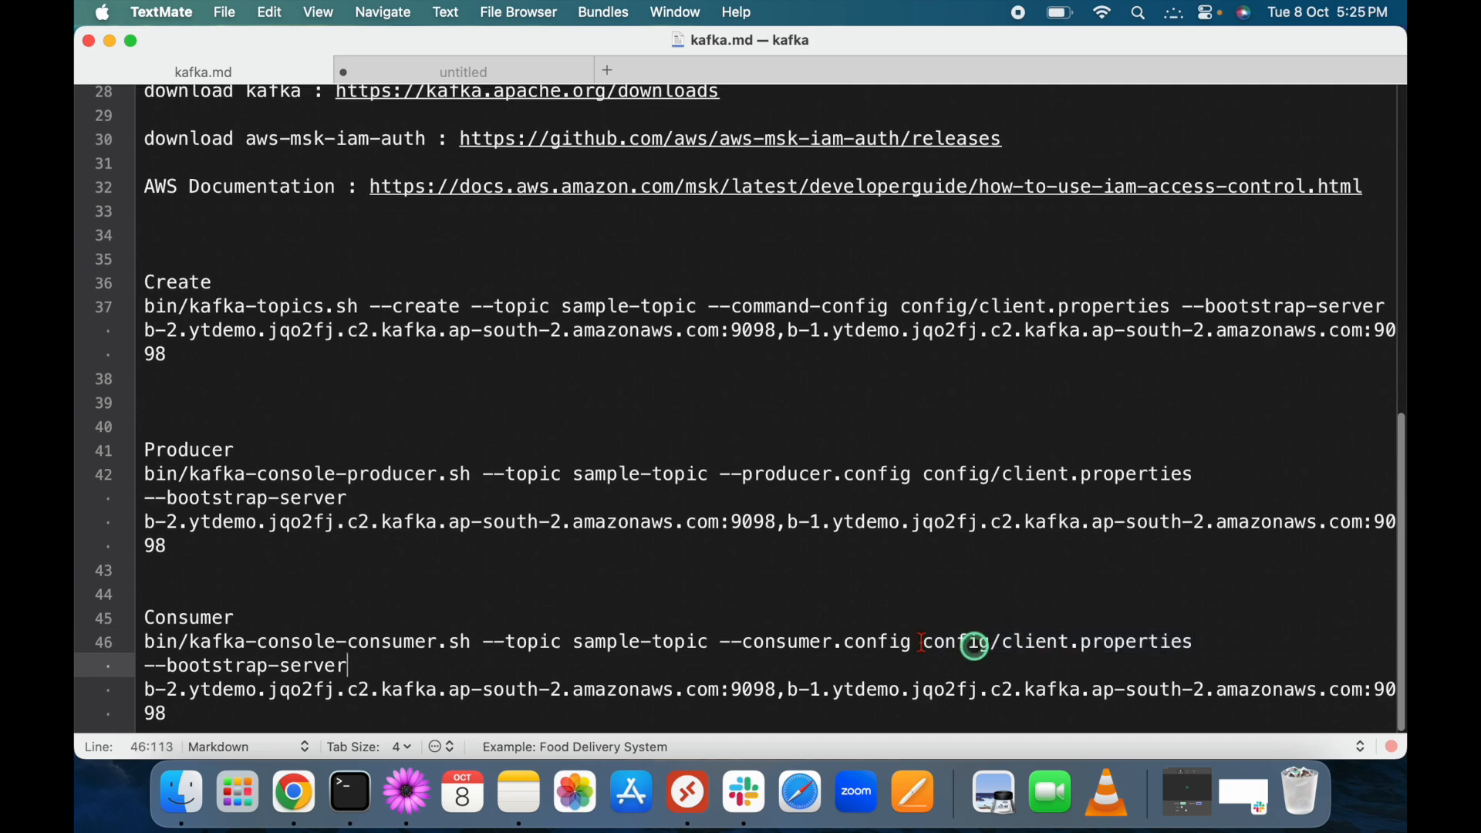
# Compare command-config, producer.config and consumer.config, then copy the line 42 producer command.
pyautogui.moveTo(729, 307); pyautogui.dragTo(893, 309)
pyautogui.moveTo(212, 284); pyautogui.dragTo(132, 287)
pyautogui.moveTo(742, 475); pyautogui.dragTo(908, 467)
pyautogui.moveTo(743, 641); pyautogui.dragTo(904, 640)
pyautogui.click(891, 663)
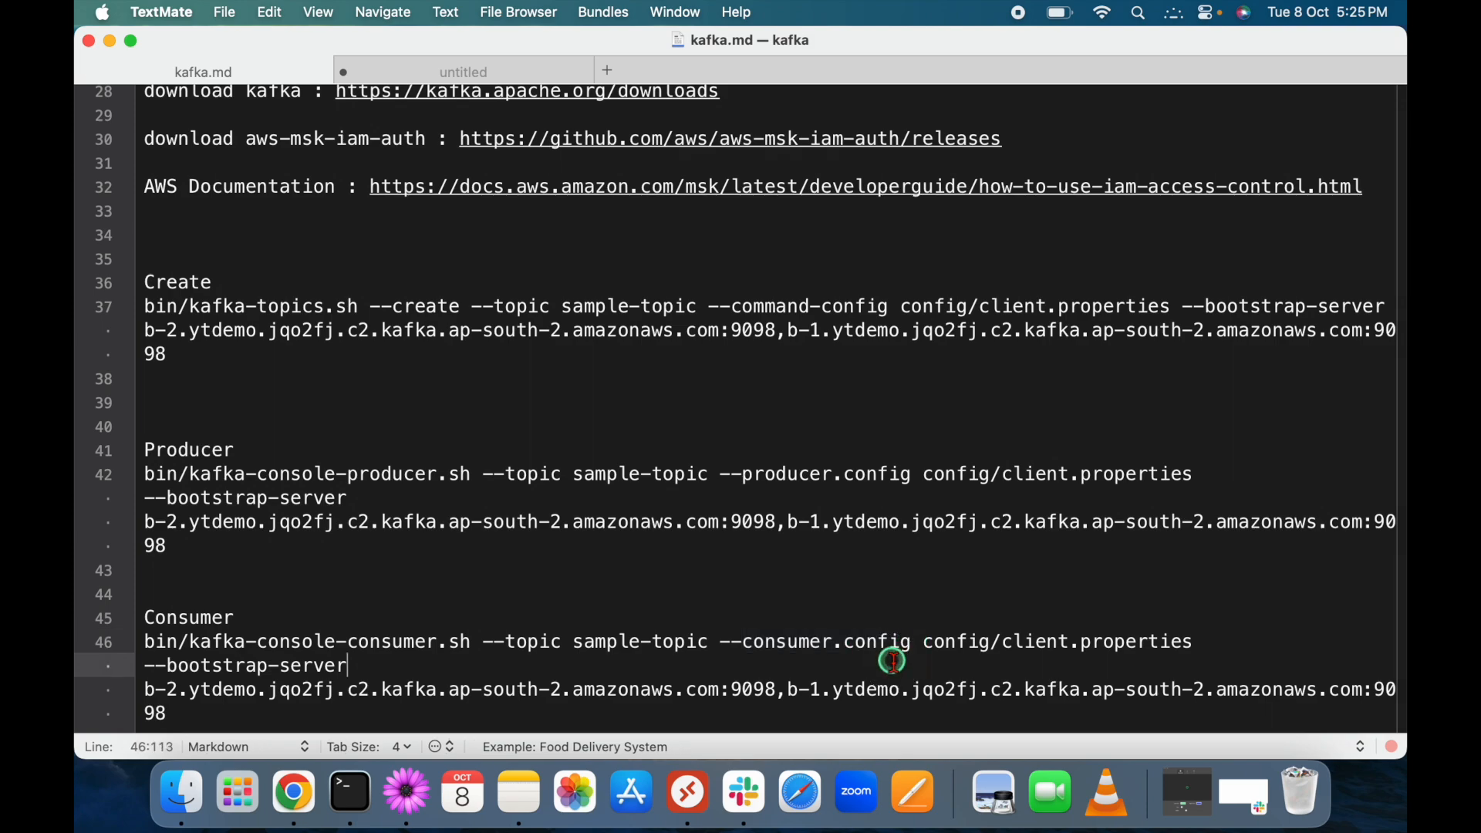
pyautogui.moveTo(176, 545); pyautogui.dragTo(141, 481)
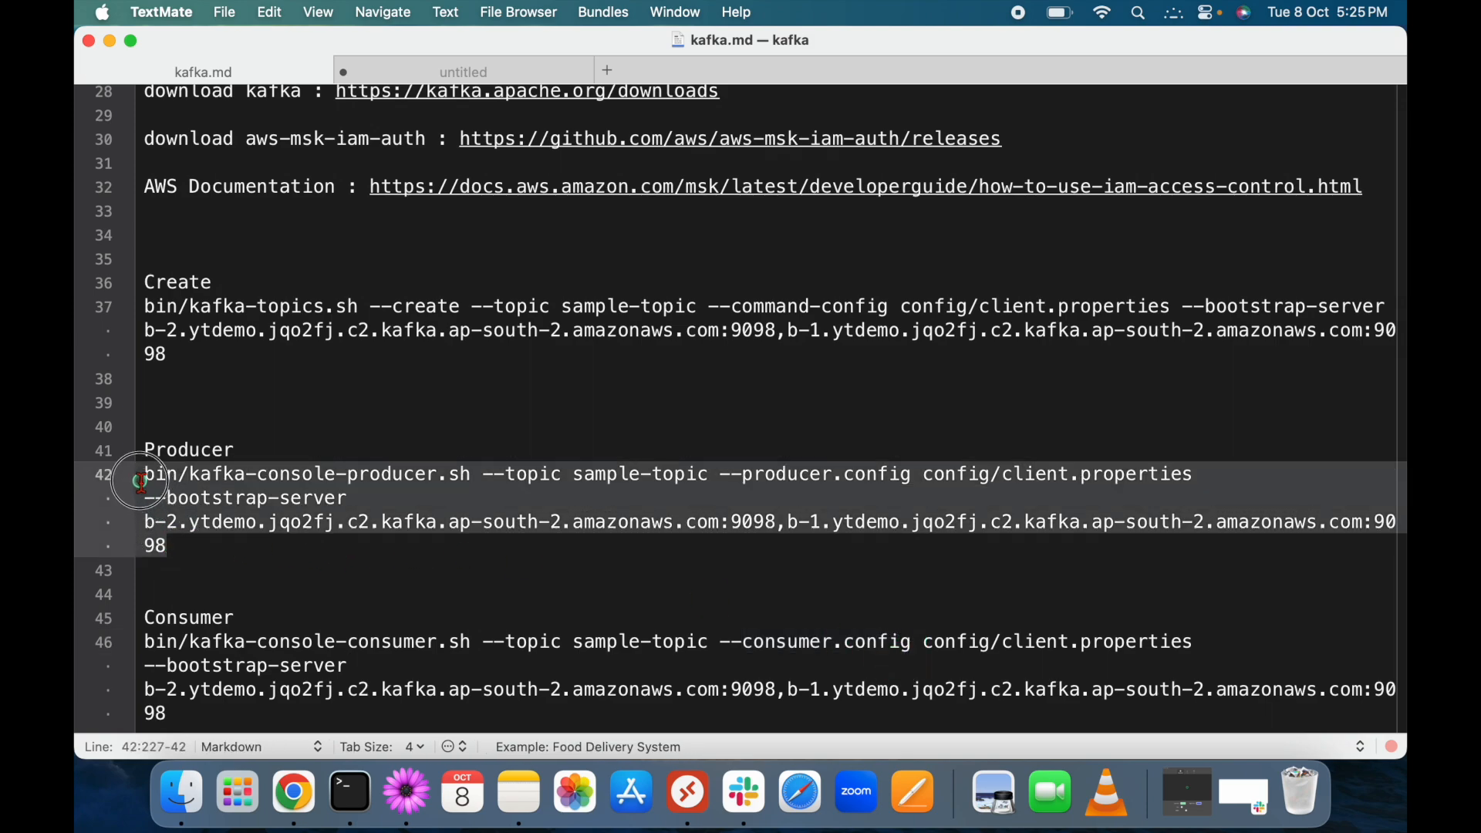
pyautogui.press('super+c')
# Start the console producer on sample-topic, send Test, then show MSK's client information page.
pyautogui.hotkey('ctrl', 'Right')
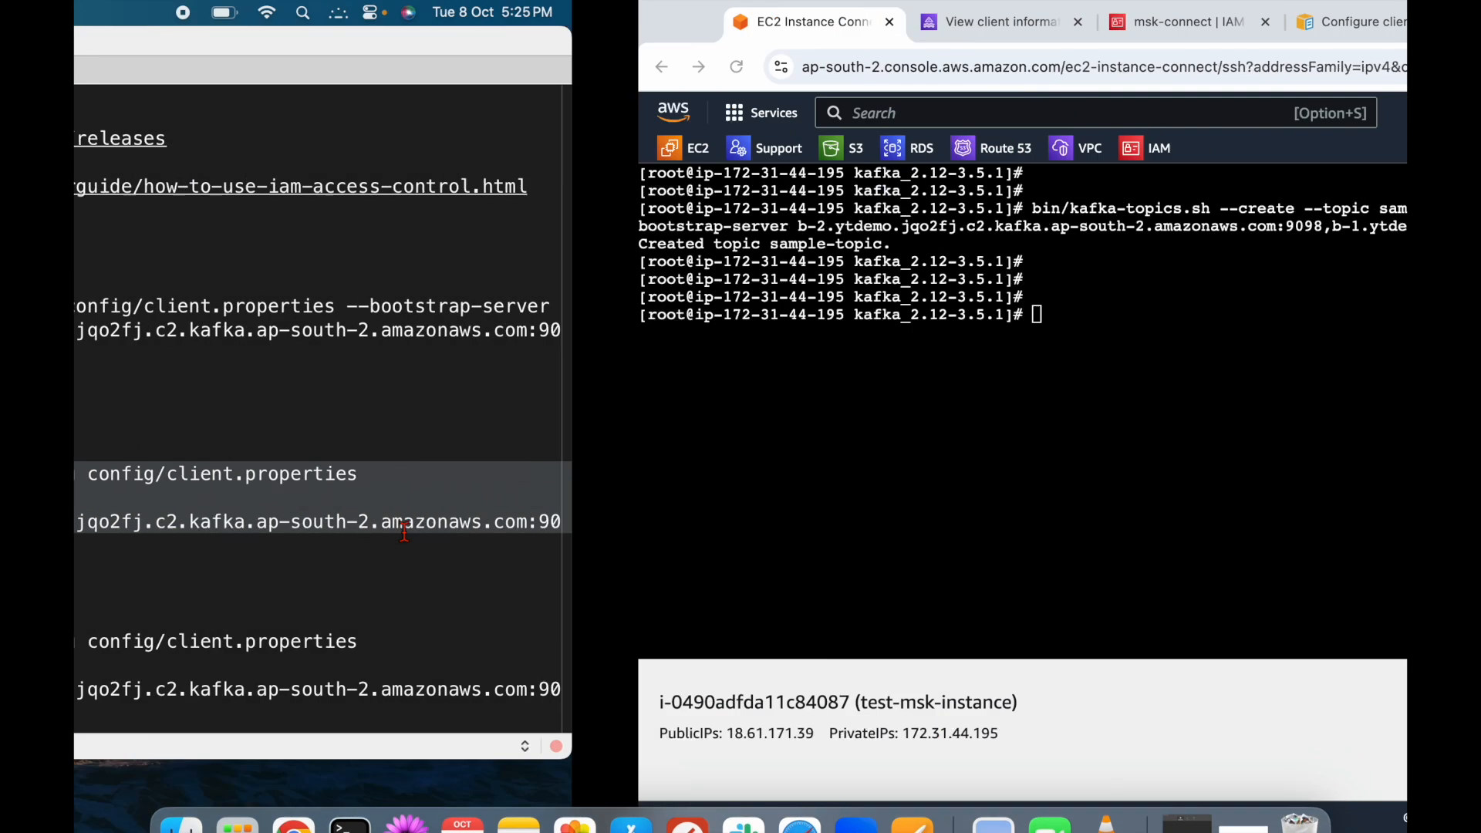
pyautogui.rightClick(617, 400)
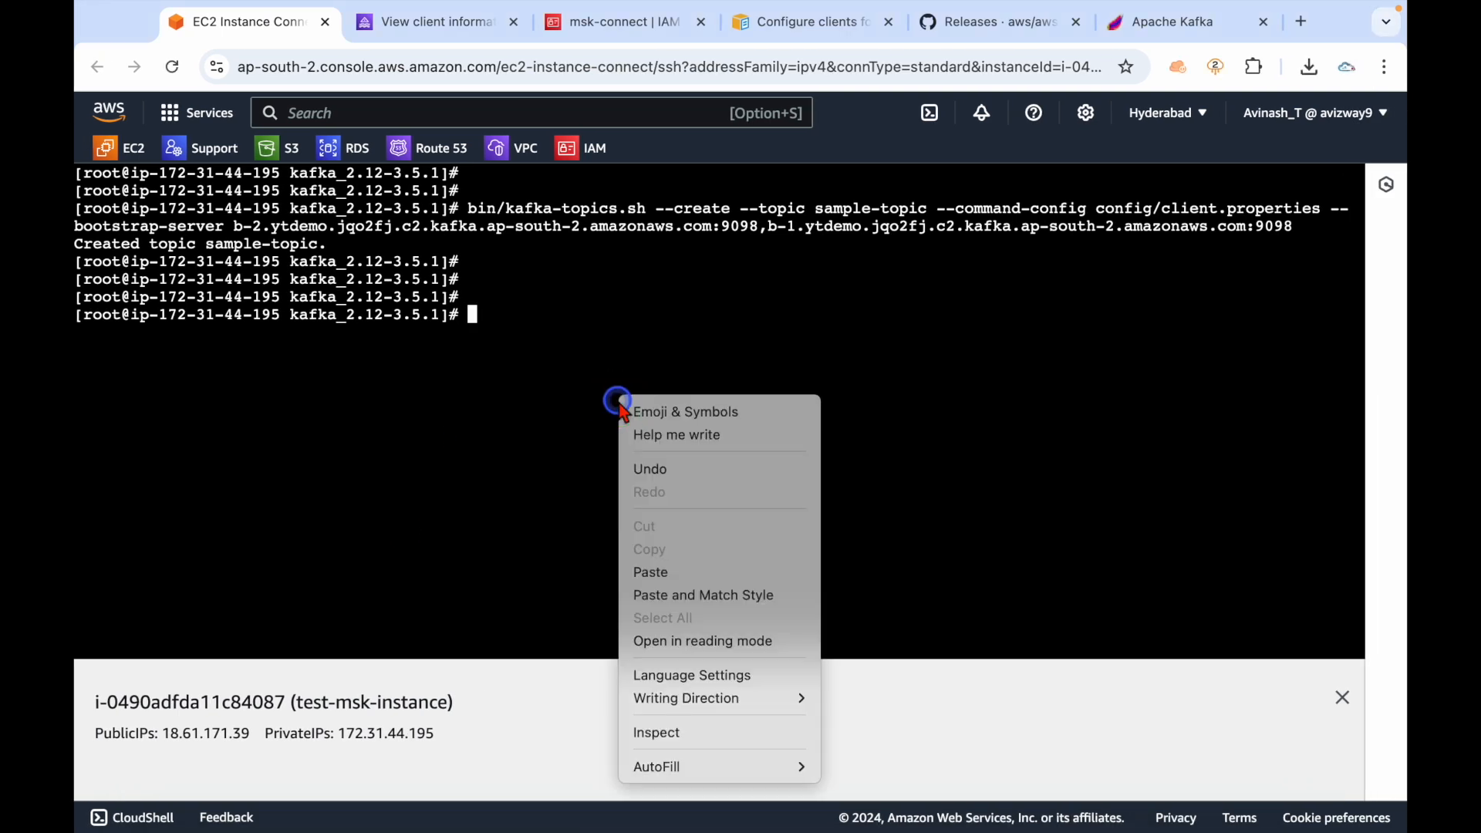
pyautogui.click(664, 571)
pyautogui.press('Return')
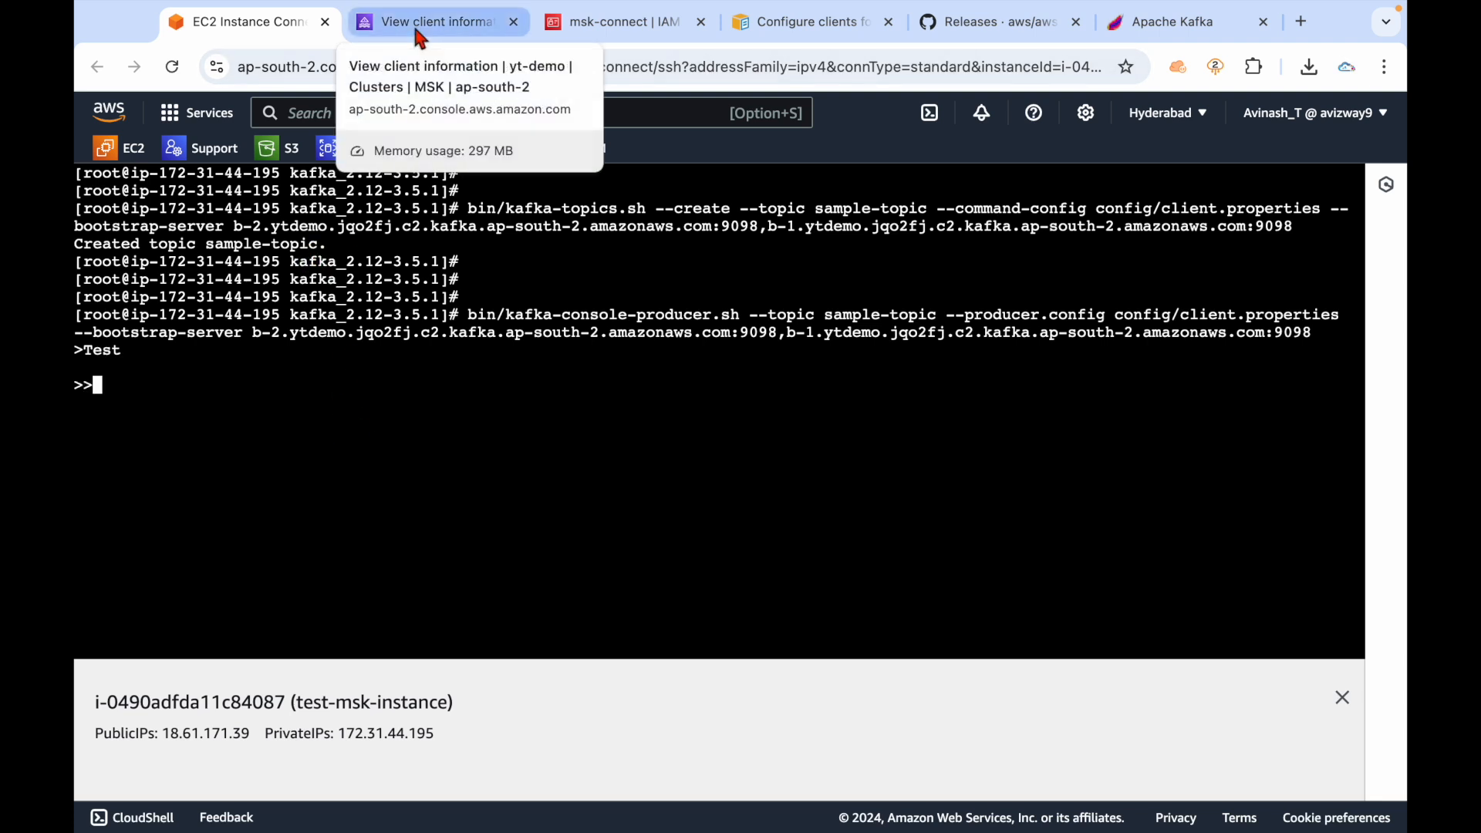
pyautogui.click(417, 460)
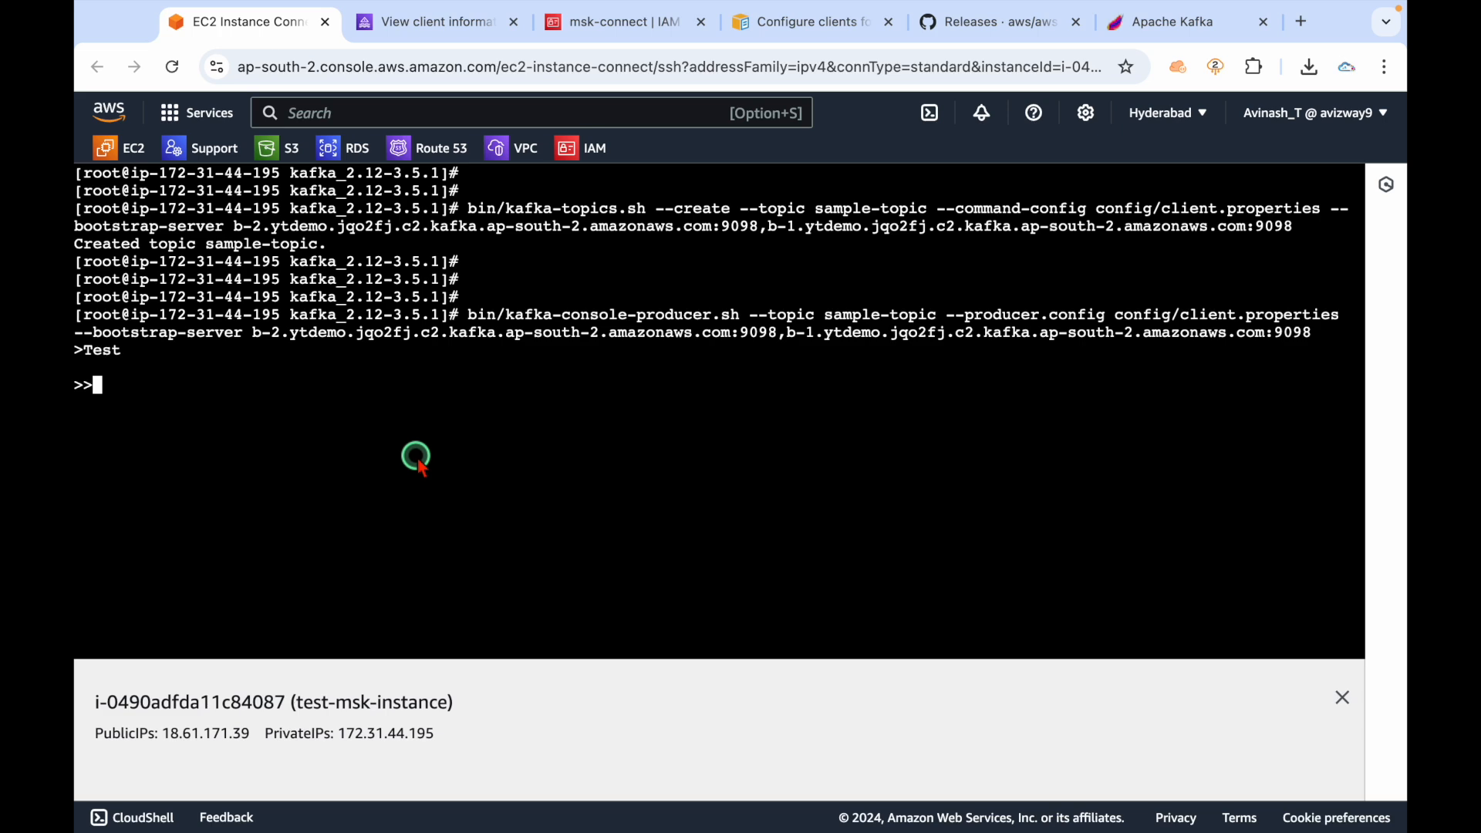
pyautogui.click(447, 34)
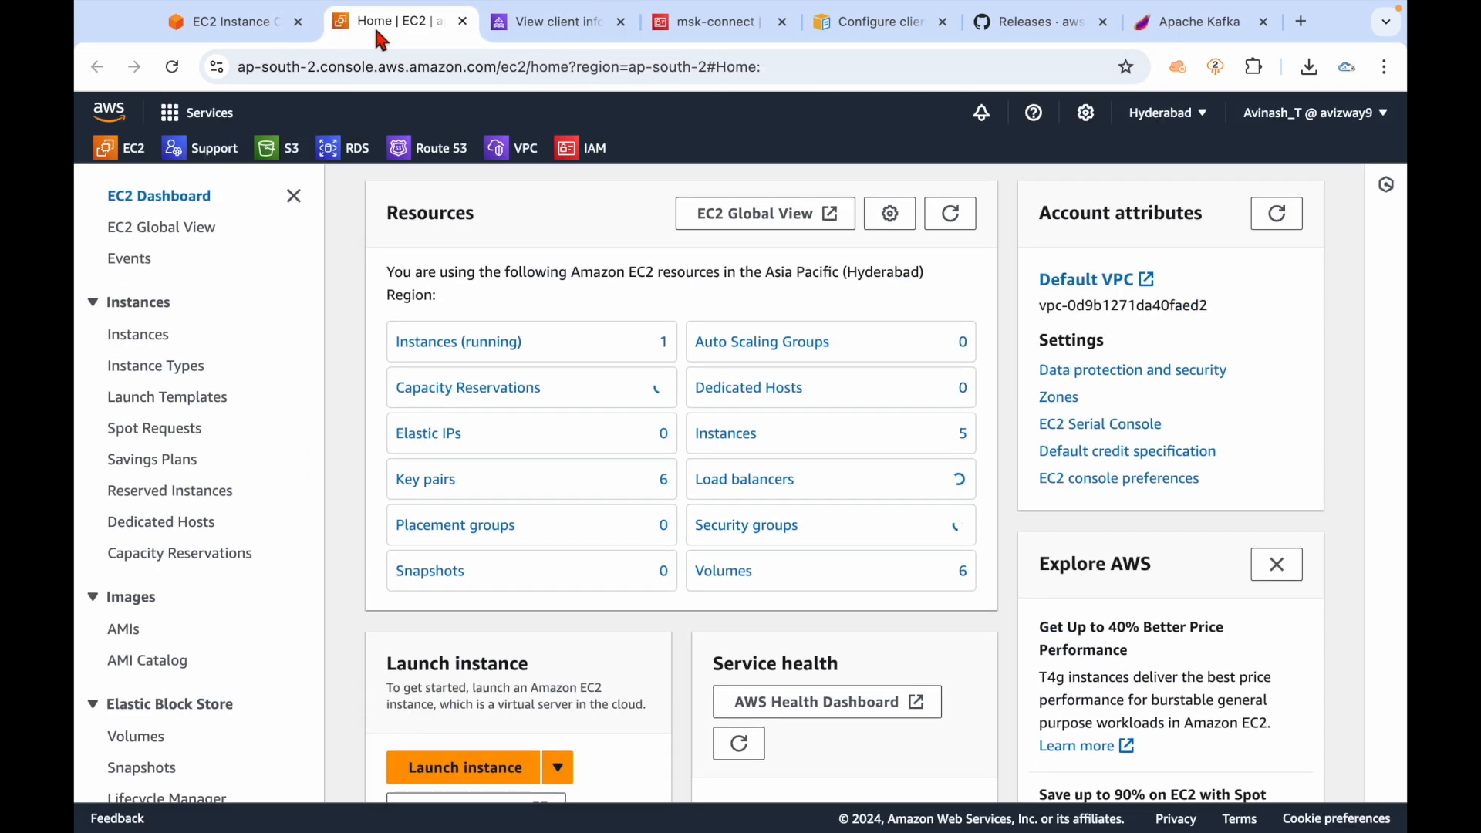
# Open a second Instance Connect session to test-msk-instance from EC2 Instances.
pyautogui.click(466, 340)
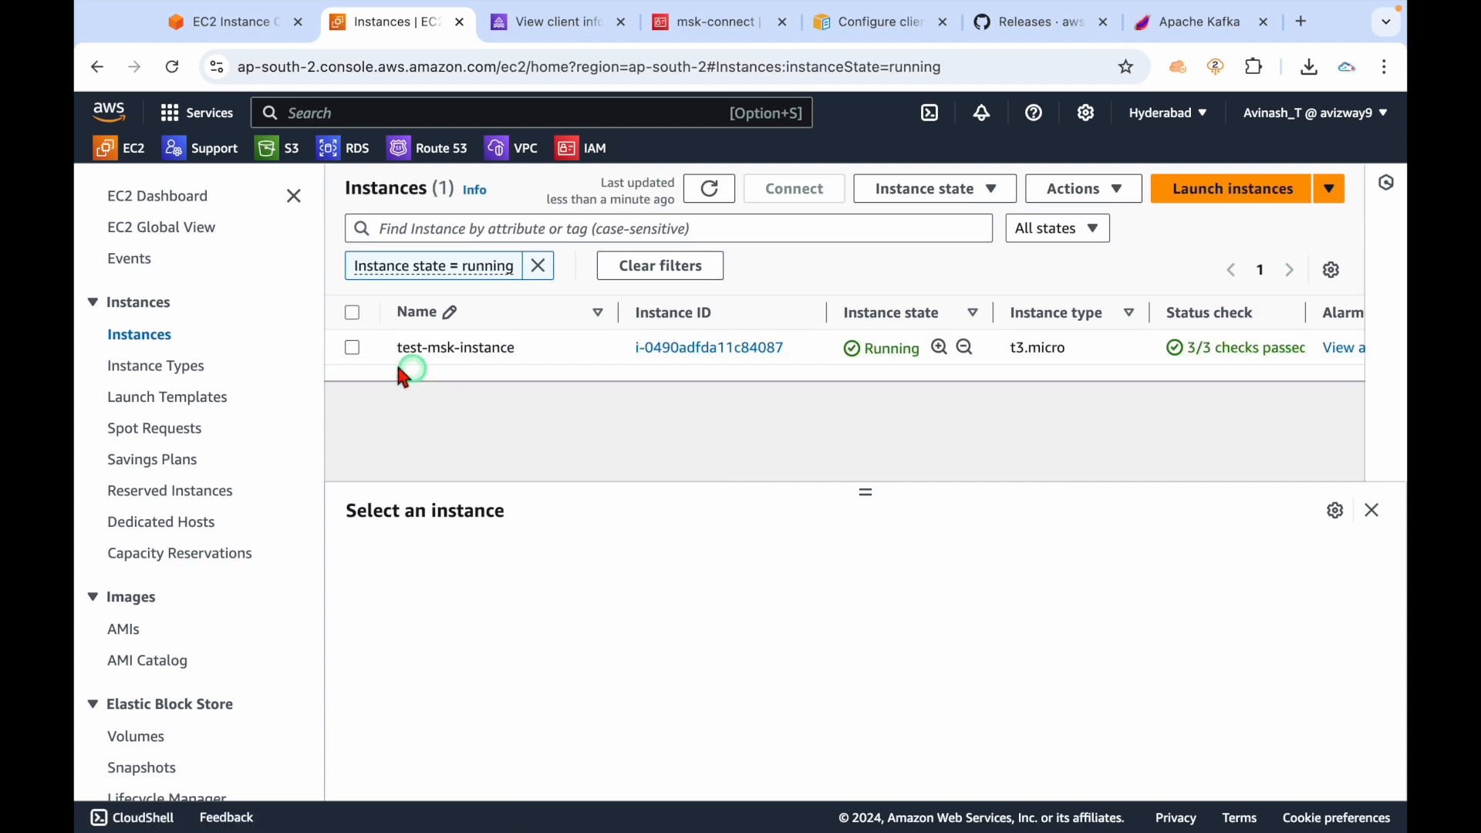
pyautogui.click(353, 351)
pyautogui.click(793, 189)
pyautogui.click(635, 437)
pyautogui.scroll(-5, 614, 501)
pyautogui.click(937, 762)
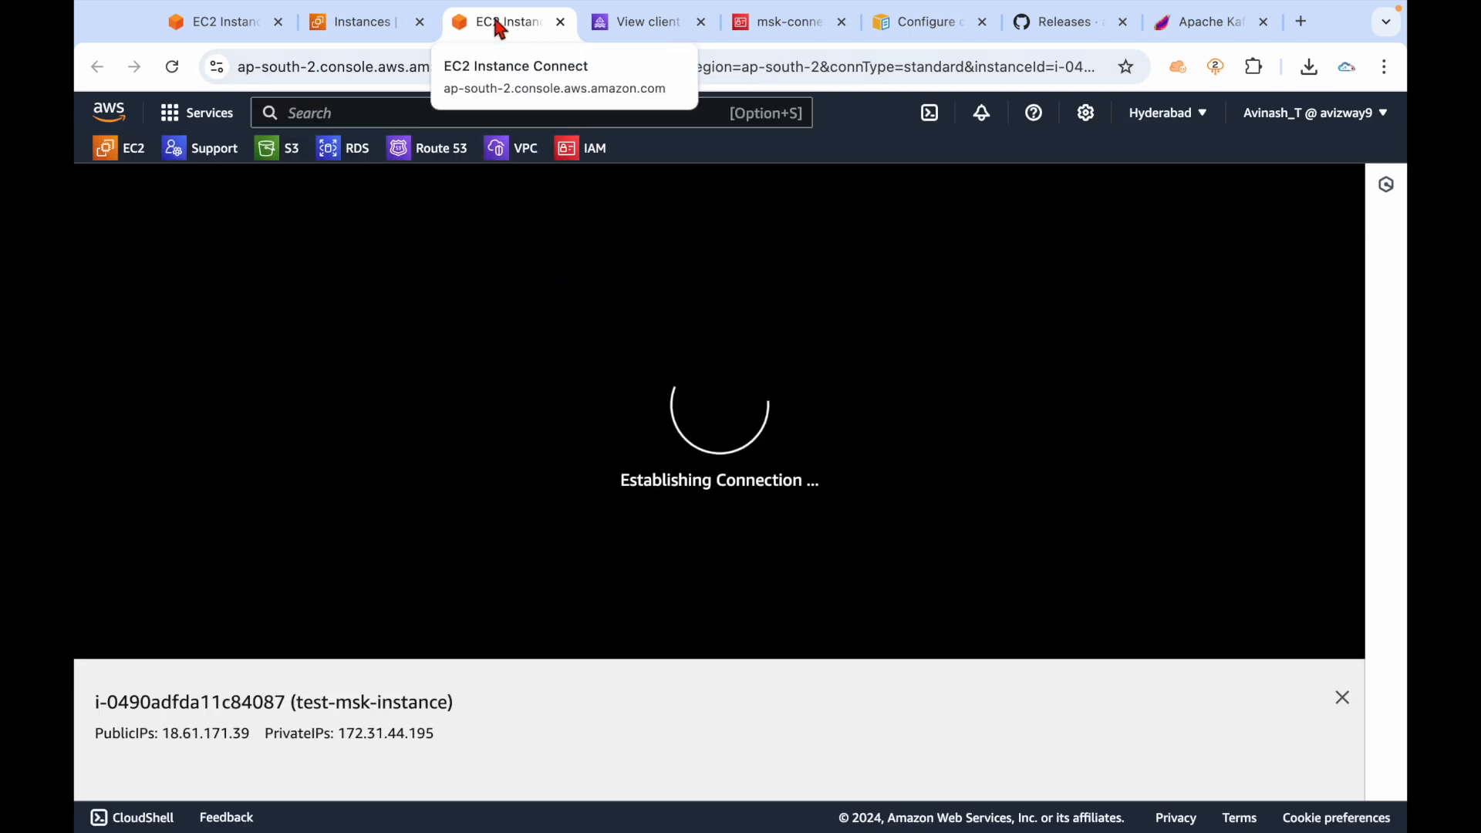
# Detach the new session into its own window and arrange it beside the first terminal.
pyautogui.moveTo(496, 23); pyautogui.dragTo(324, 158)
pyautogui.click(231, 22)
pyautogui.moveTo(506, 159); pyautogui.dragTo(896, 121)
pyautogui.click(244, 477)
pyautogui.moveTo(168, 421); pyautogui.dragTo(76, 310)
pyautogui.moveTo(883, 100); pyautogui.dragTo(834, 100)
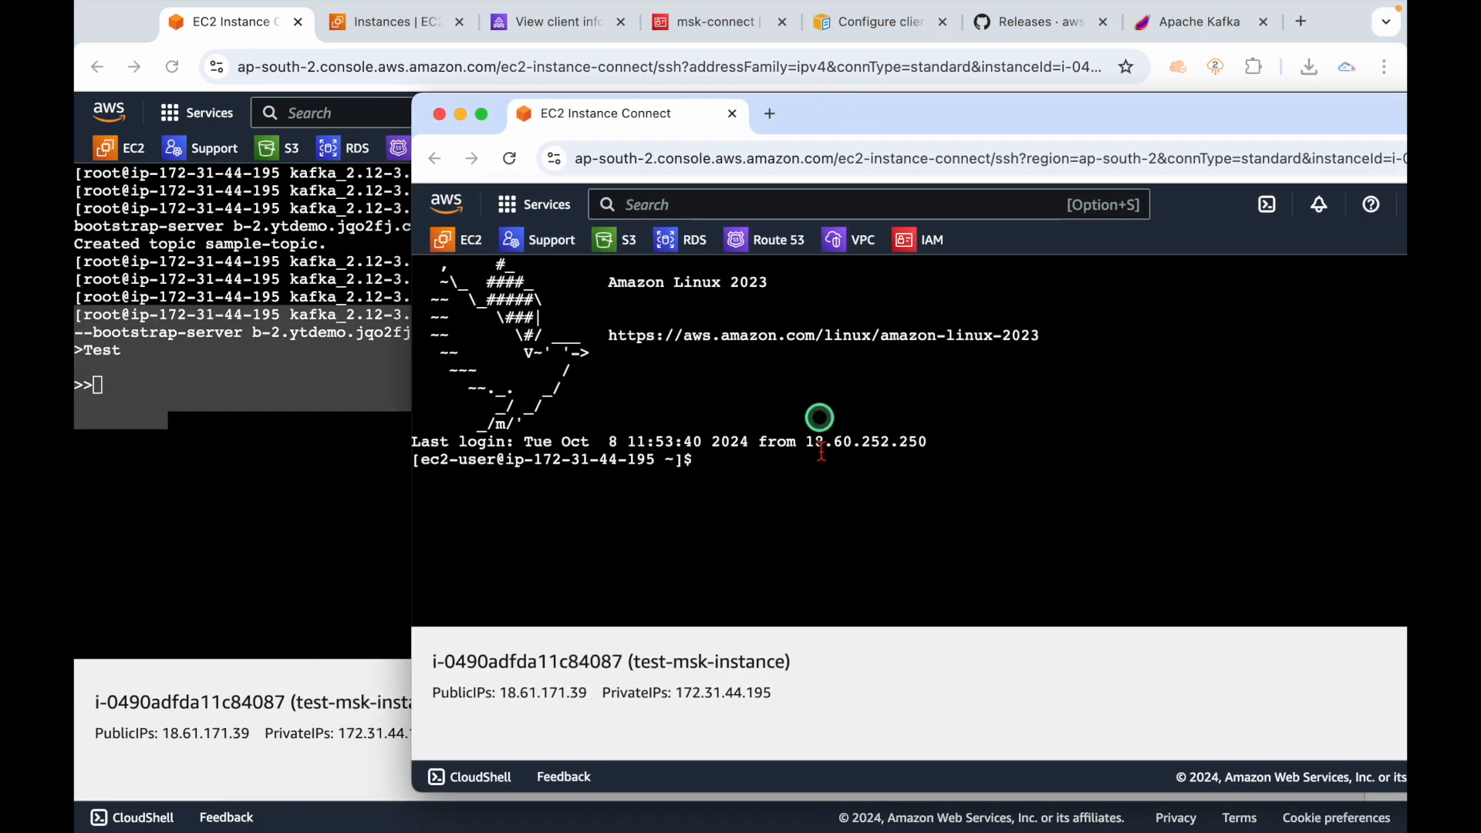
# Become root with sudo su and cd into kafka_2.12-3.5.1, clearing the screen.
pyautogui.write('sudo s')
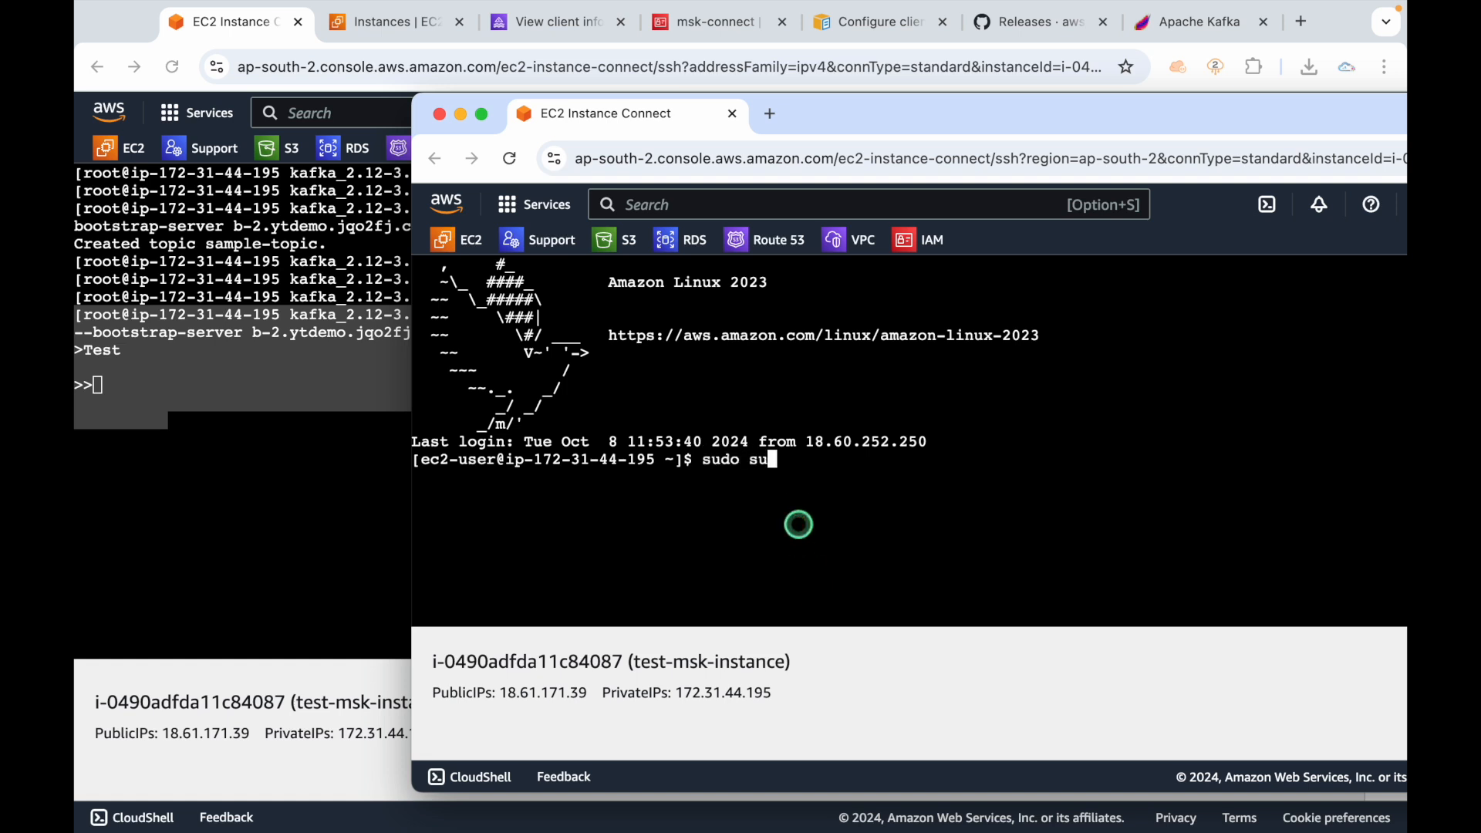
pyautogui.write('u')
pyautogui.press('Return')
pyautogui.hotkey('ctrl', 'l')
pyautogui.press('Return')
pyautogui.press('Return')
pyautogui.write('cd ')
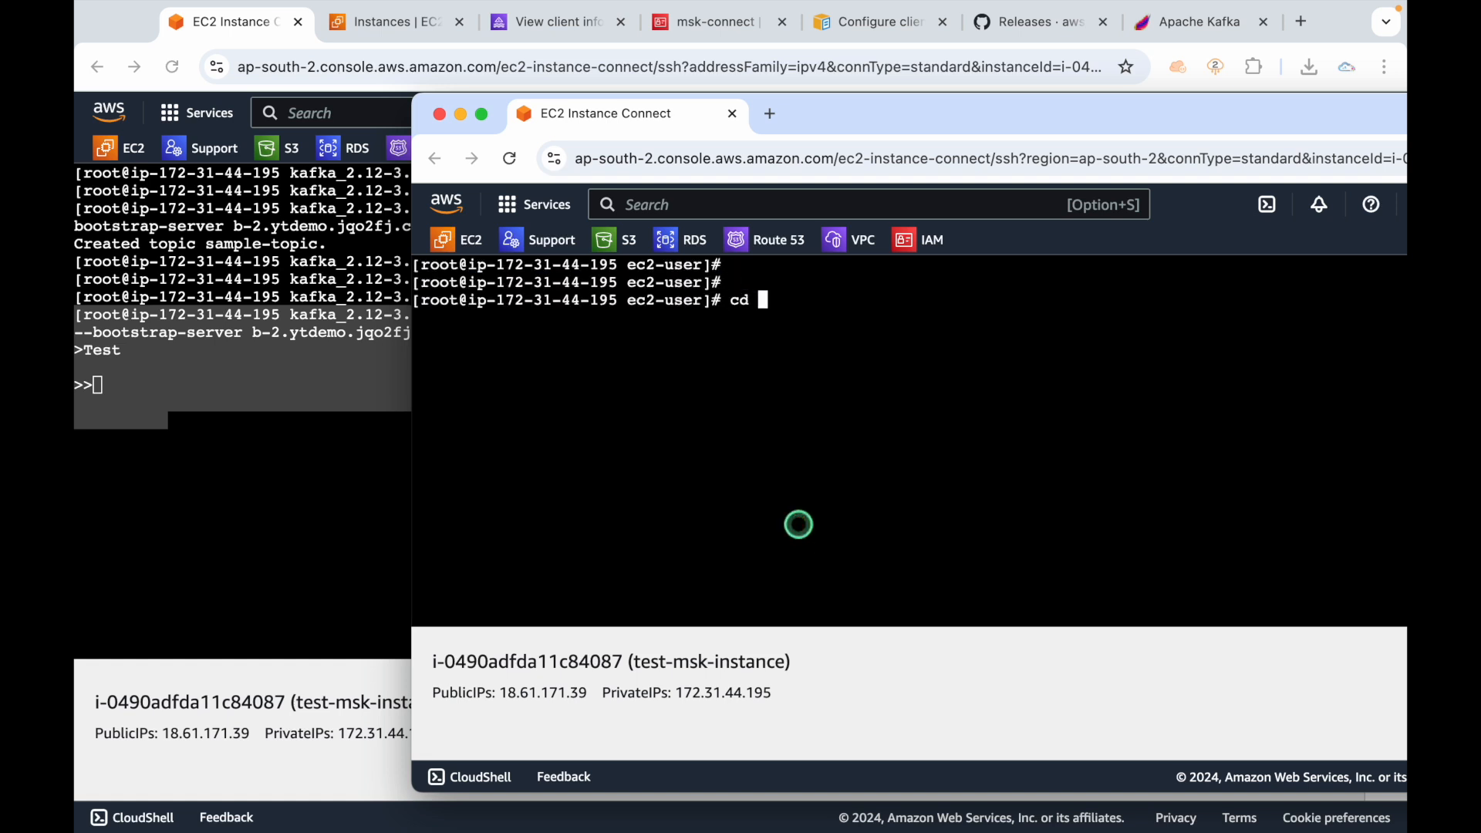
pyautogui.write('k')
pyautogui.press('Tab')
pyautogui.press('Return')
pyautogui.hotkey('ctrl', 'l')
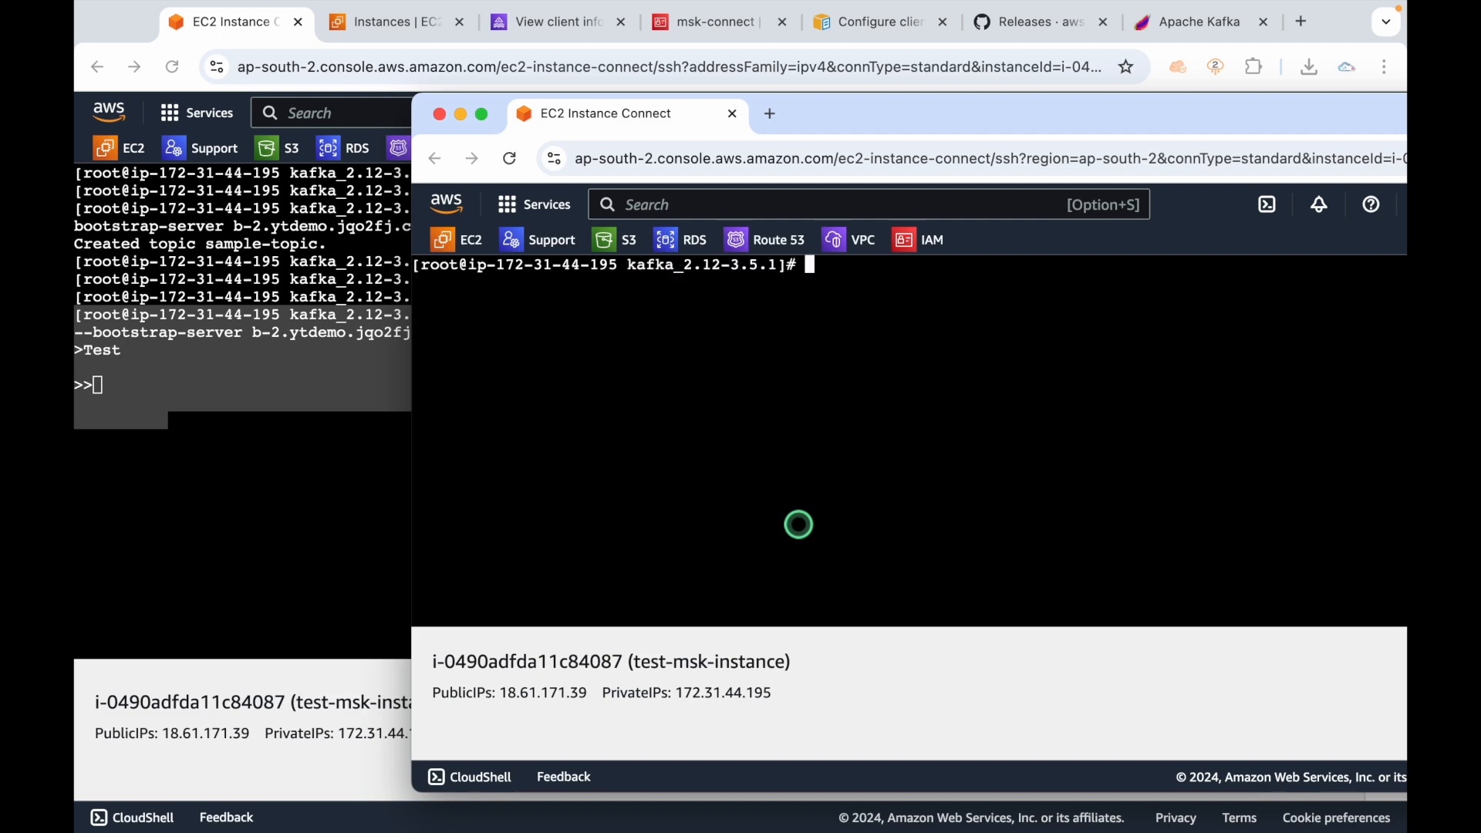
pyautogui.press('Return')
# Copy the line 46 kafka-console-consumer.sh command from kafka.md.
pyautogui.click(306, 478)
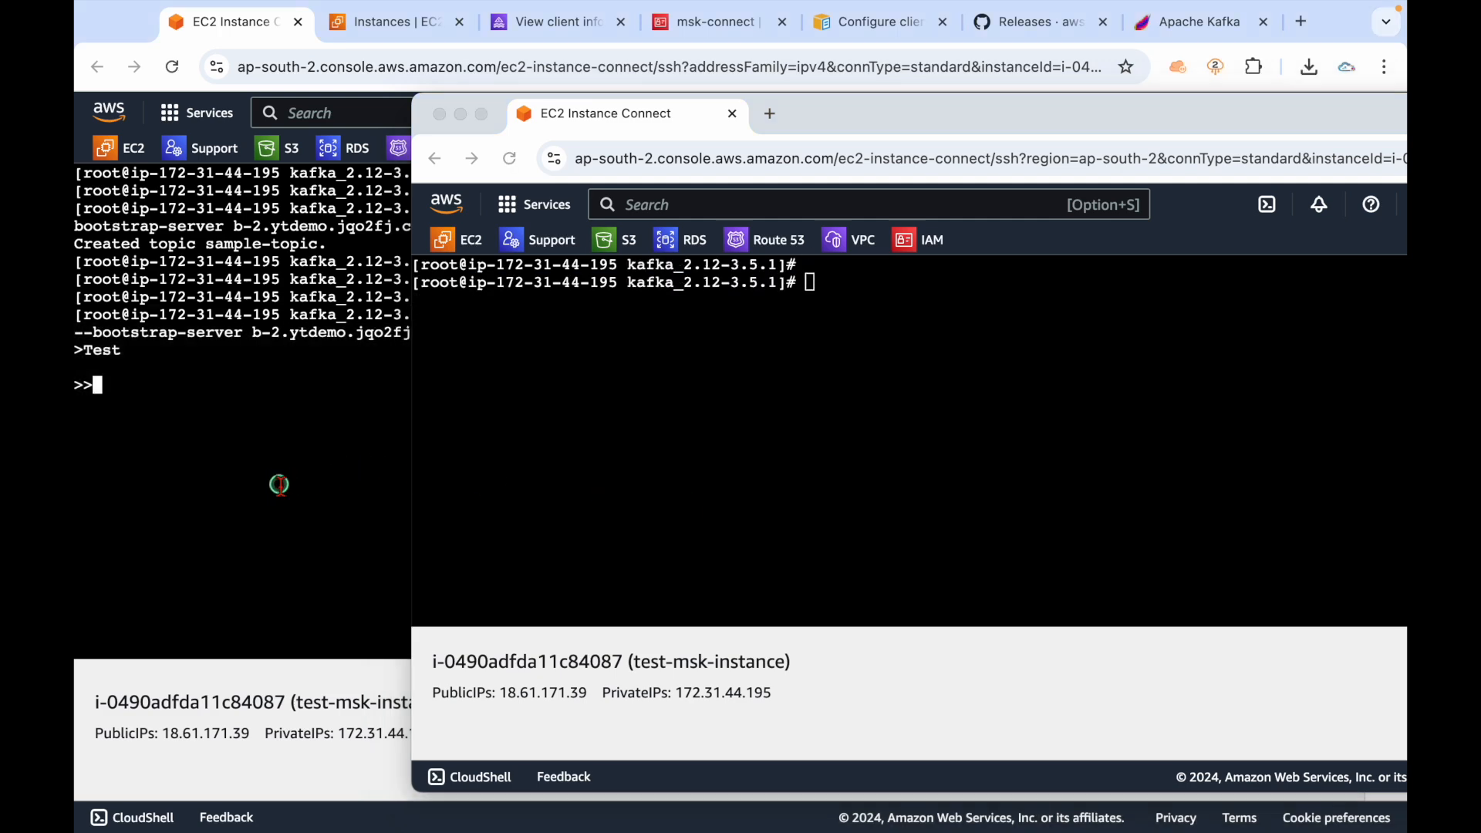
pyautogui.hotkey('ctrl', 'Left')
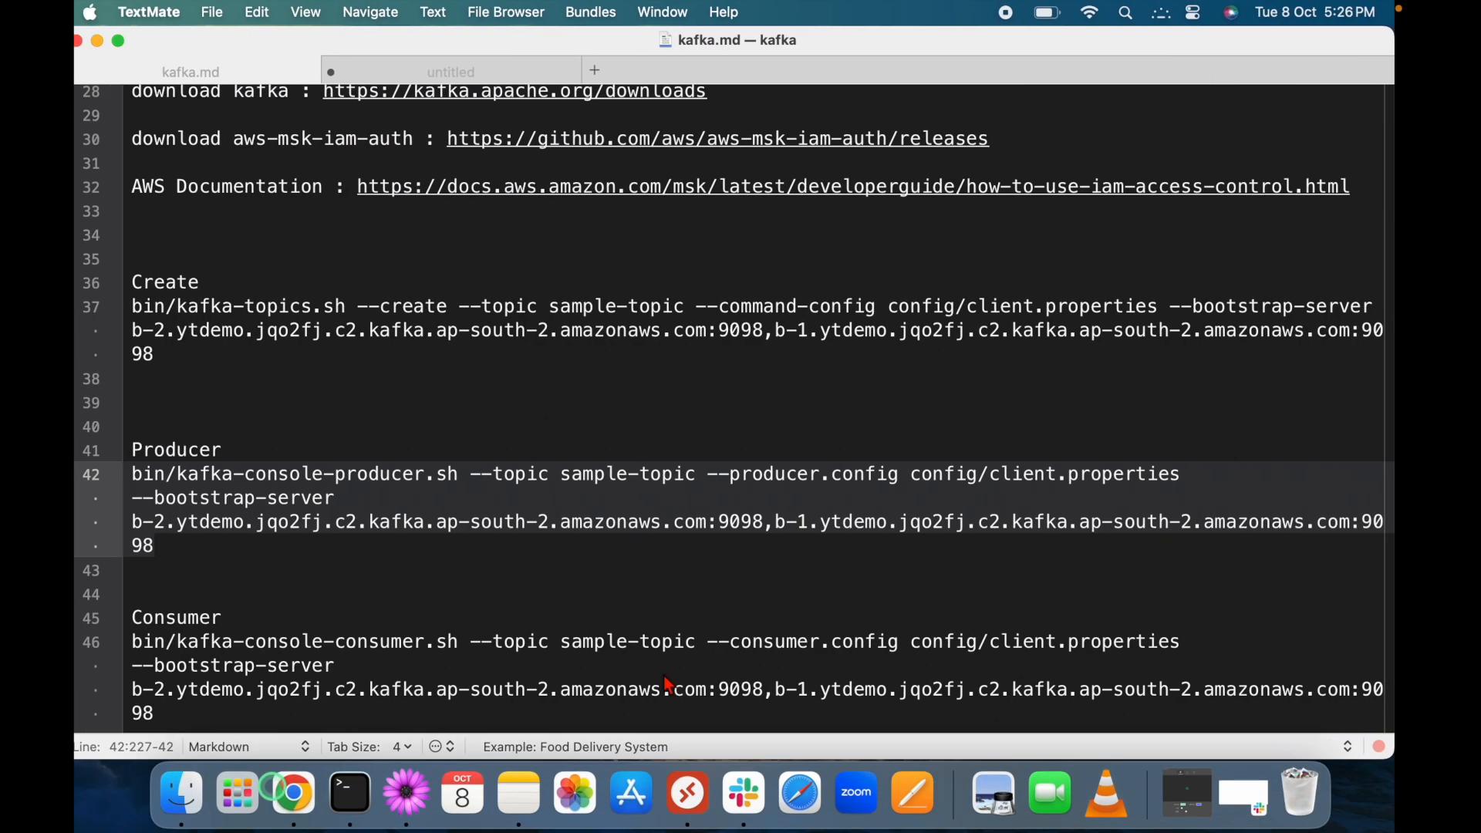
pyautogui.click(268, 631)
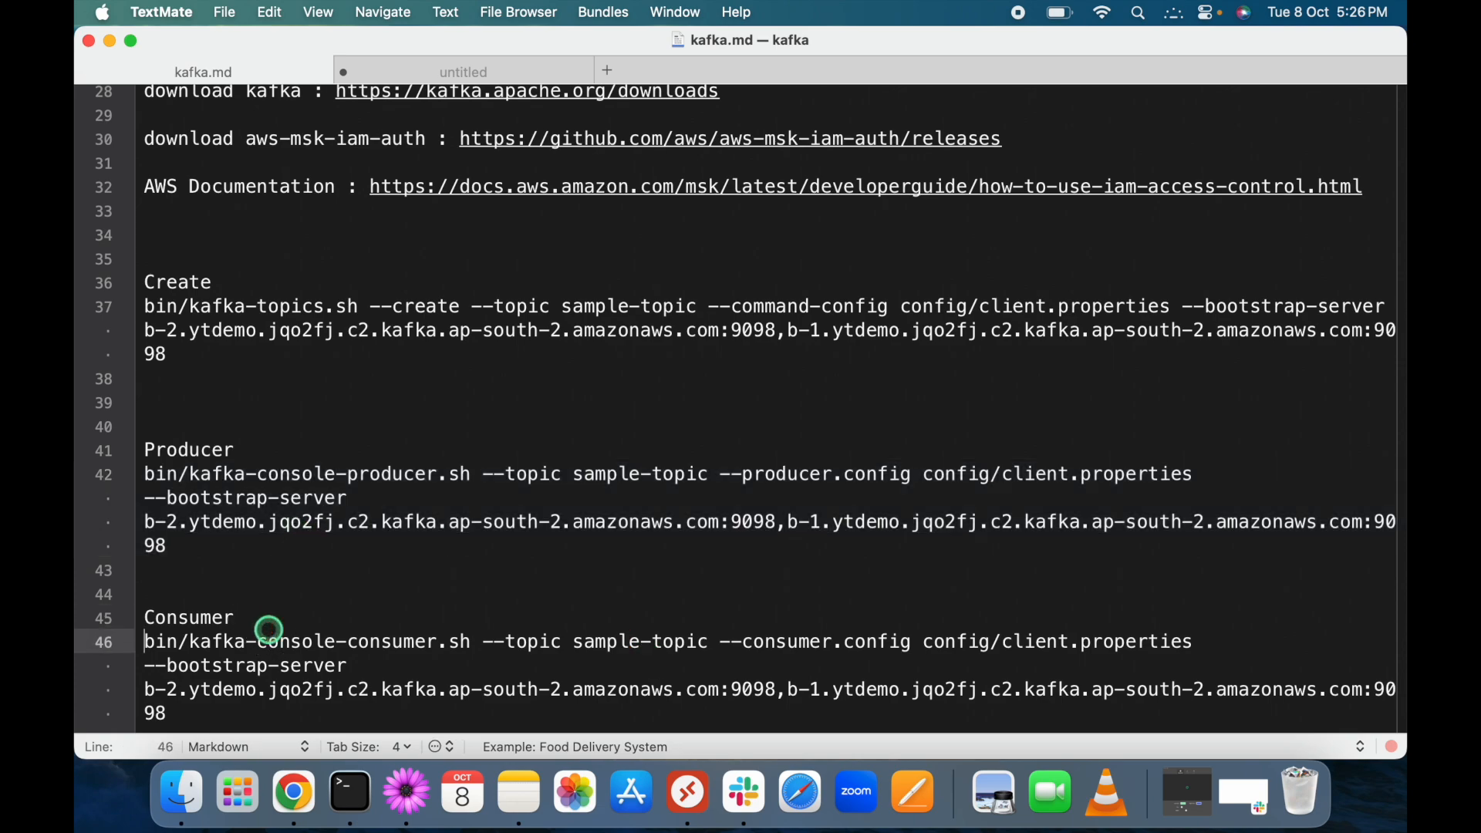
pyautogui.tripleClick(268, 630)
pyautogui.press('super+c')
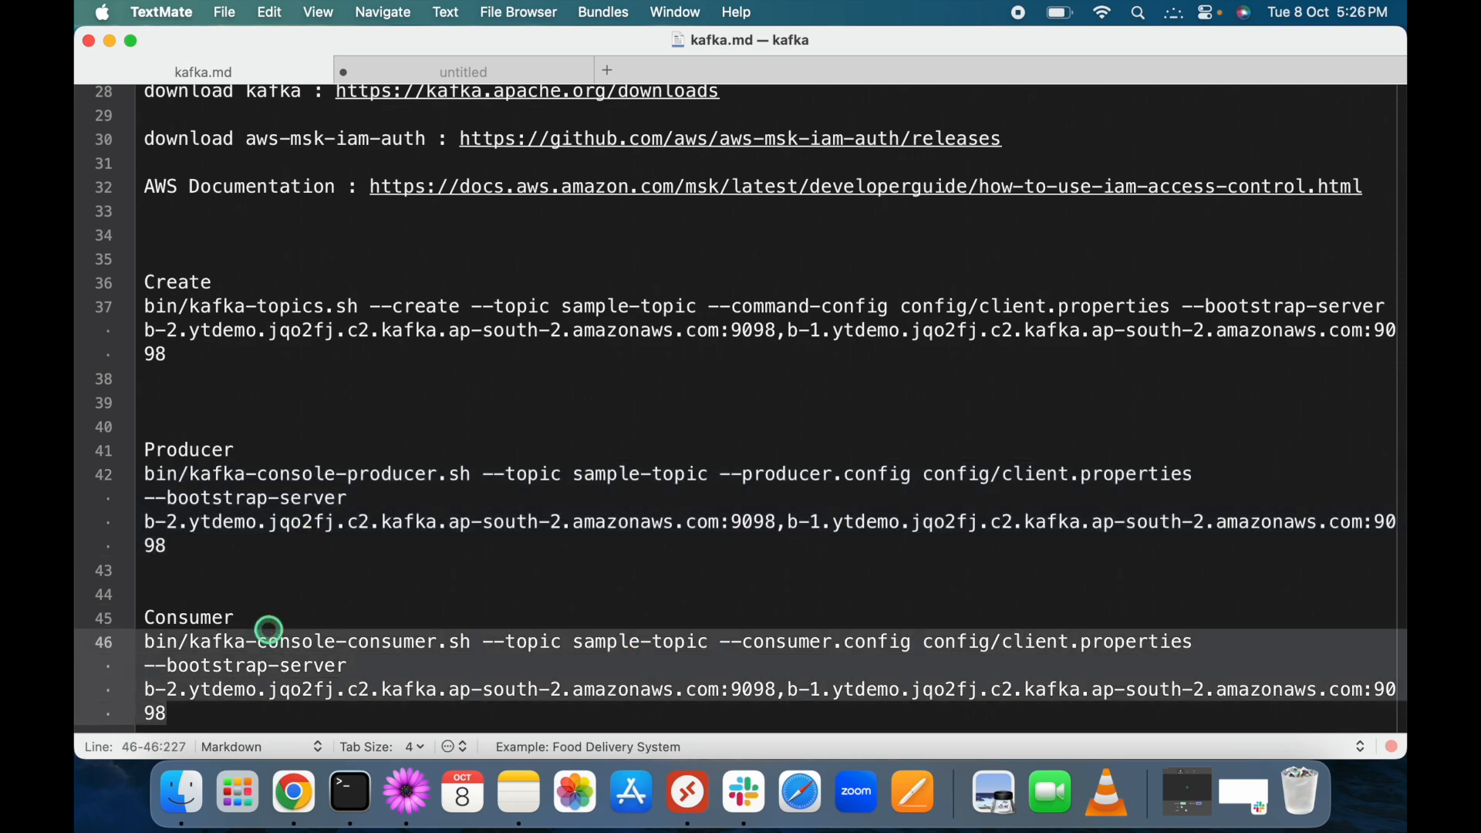
pyautogui.hotkey('ctrl', 'Right')
pyautogui.rightClick(564, 365)
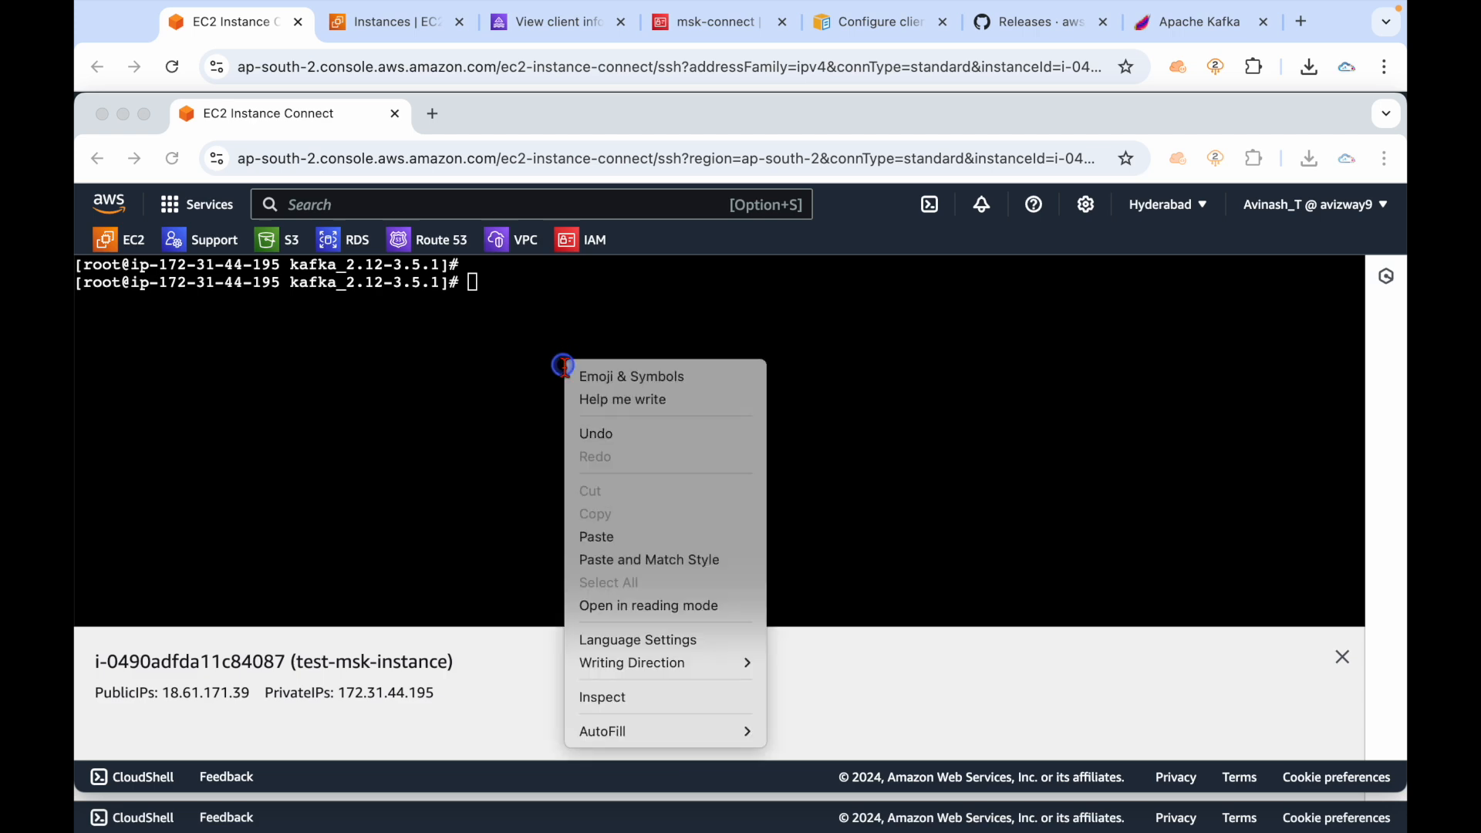
# Paste the consumer command and place the consumer window right of the producer.
pyautogui.click(617, 536)
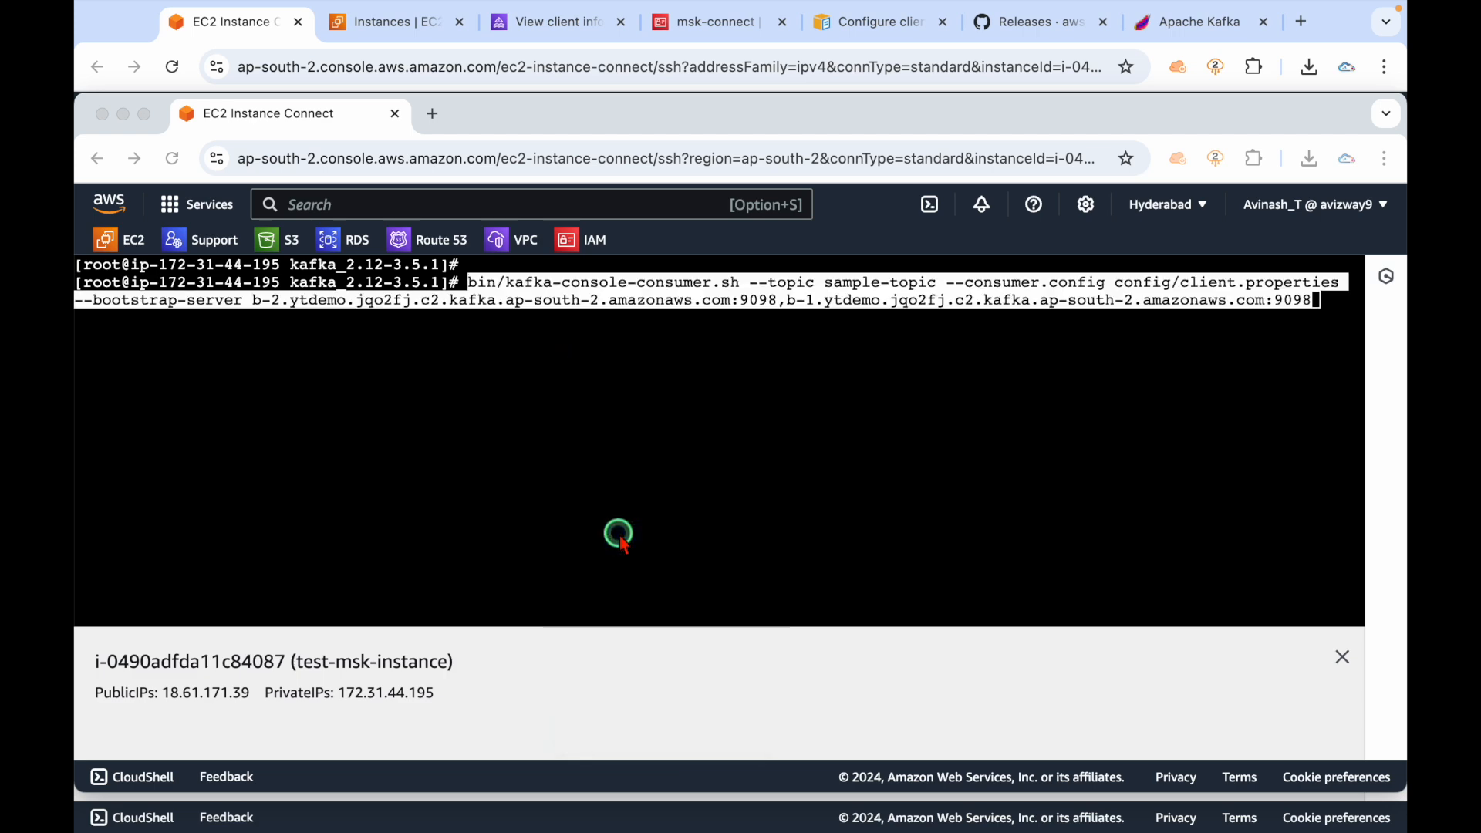
pyautogui.moveTo(524, 113); pyautogui.dragTo(797, 125)
pyautogui.click(719, 407)
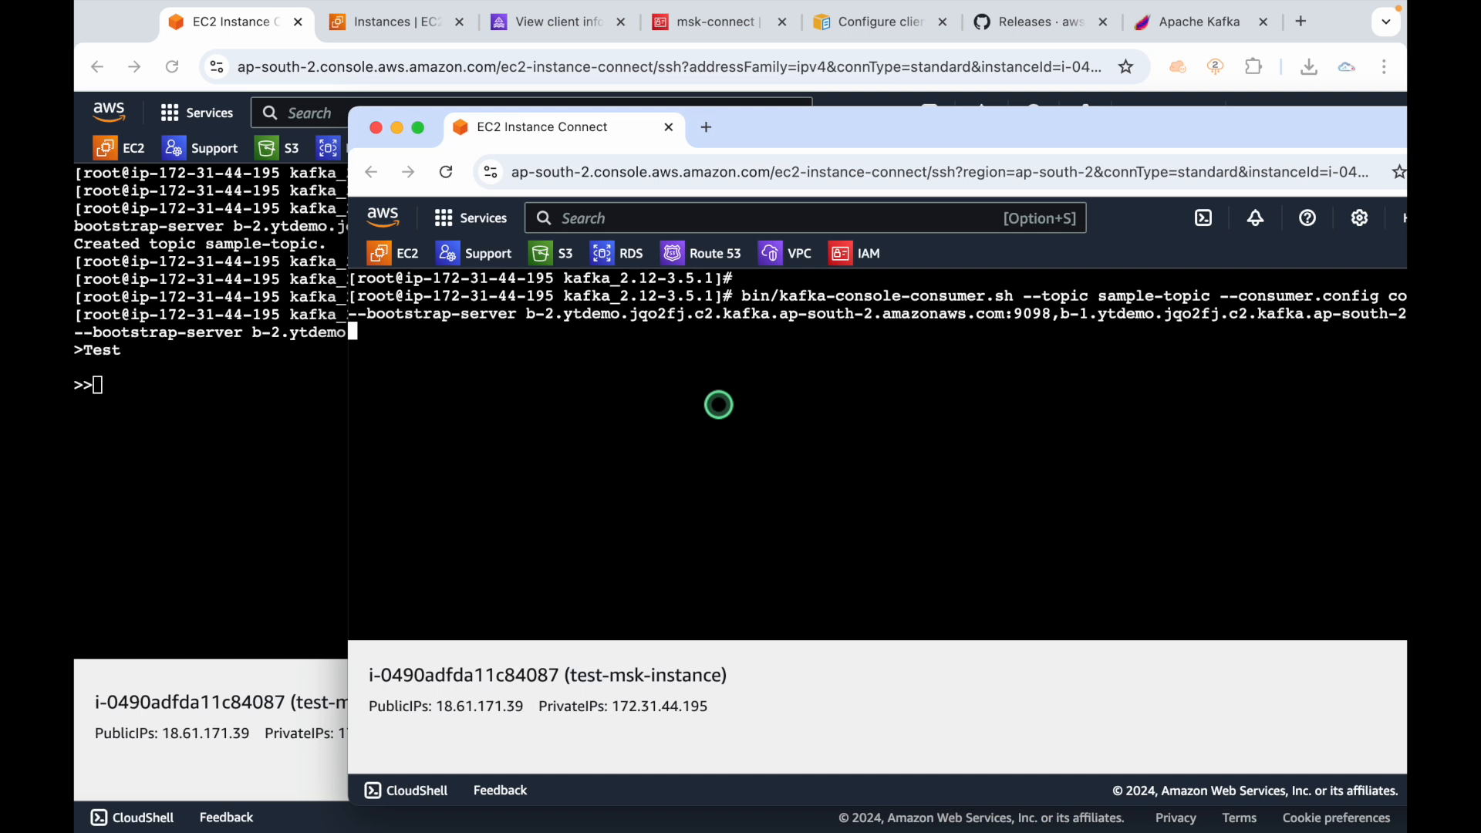
pyautogui.moveTo(790, 128); pyautogui.dragTo(762, 128)
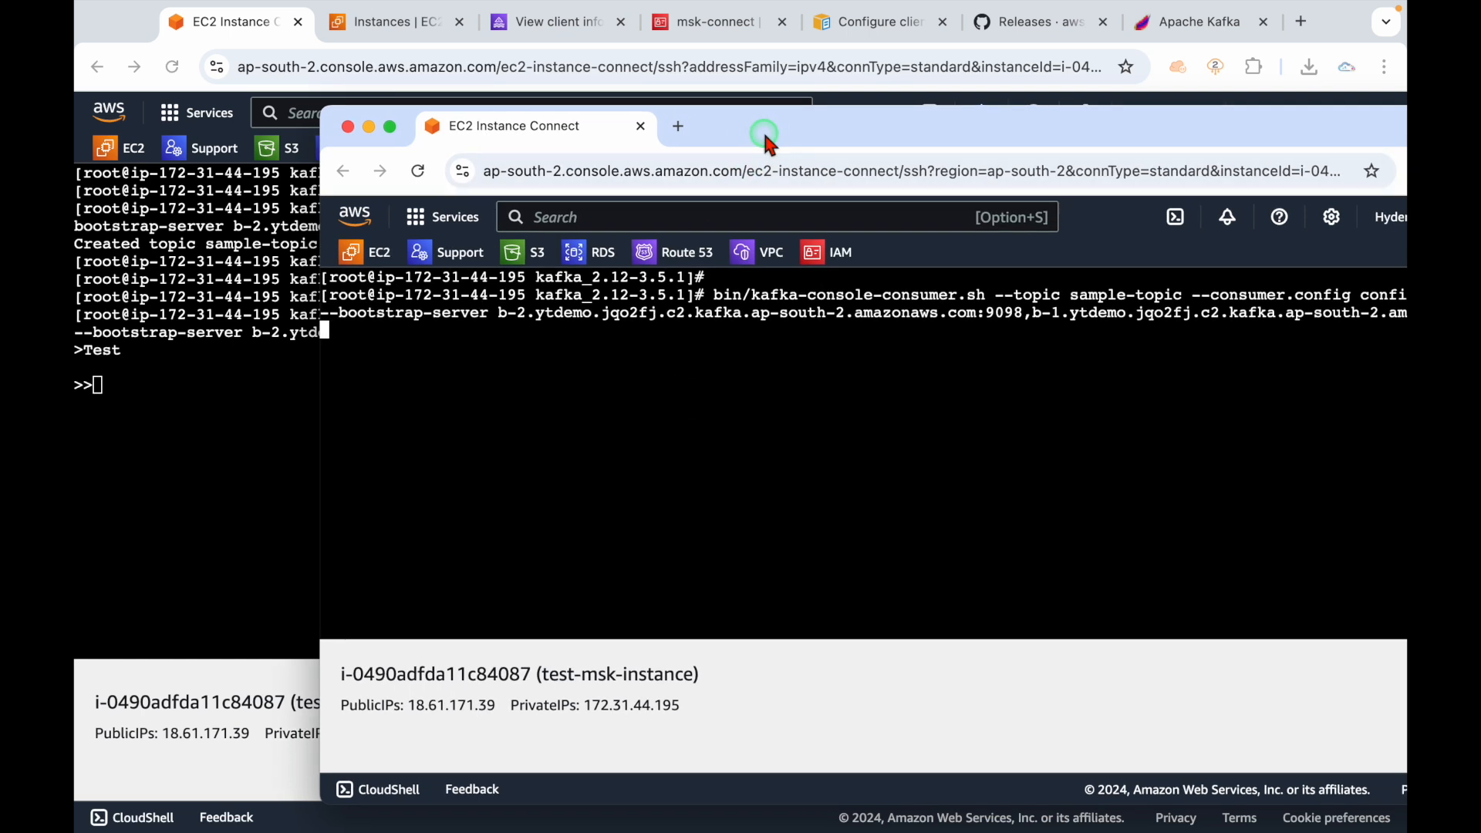
pyautogui.click(206, 407)
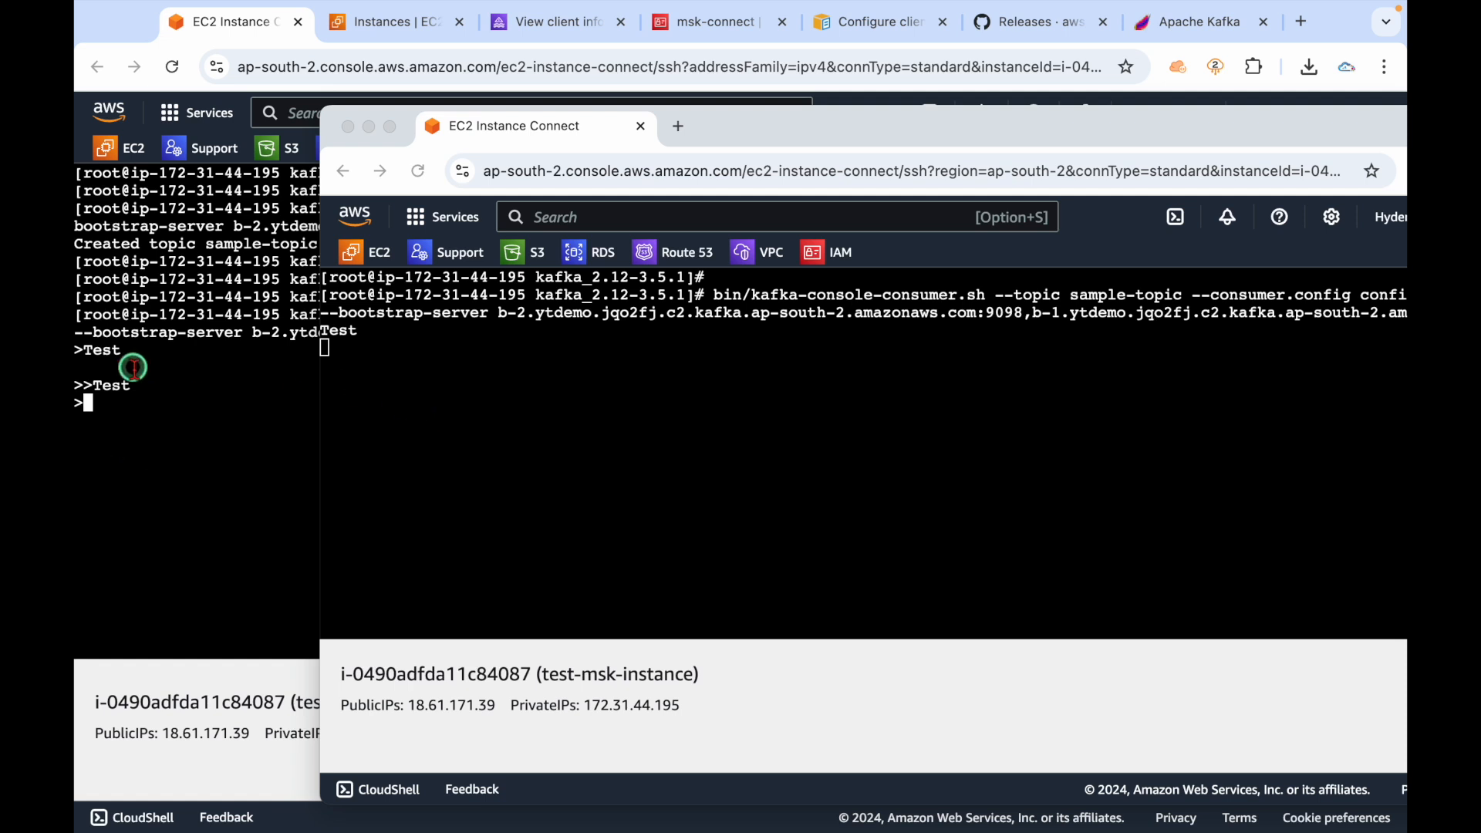
pyautogui.moveTo(759, 129); pyautogui.dragTo(851, 126)
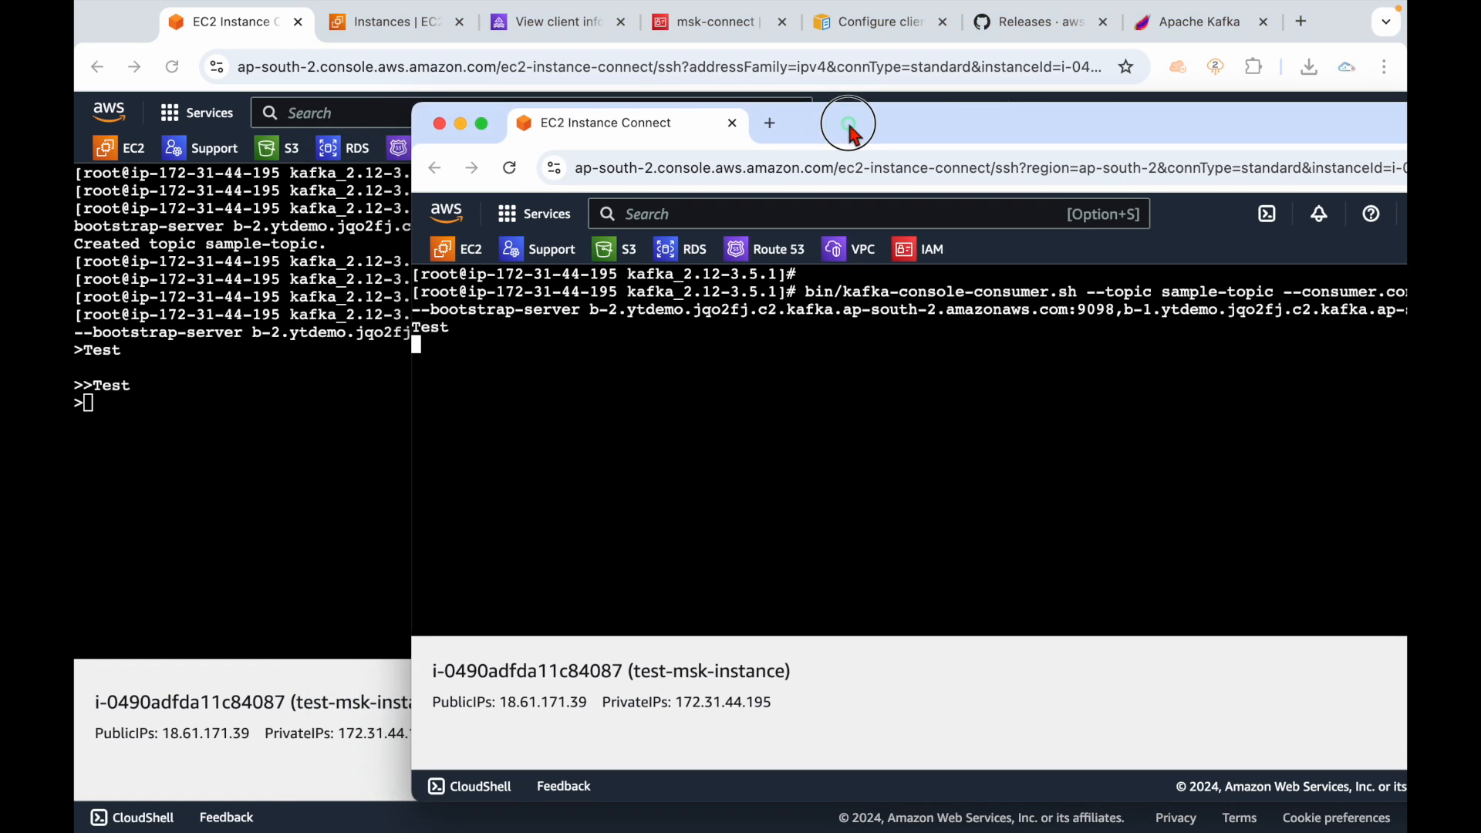
# Point out the producer's sent Test and the consumer's received Test message.
pyautogui.click(124, 413)
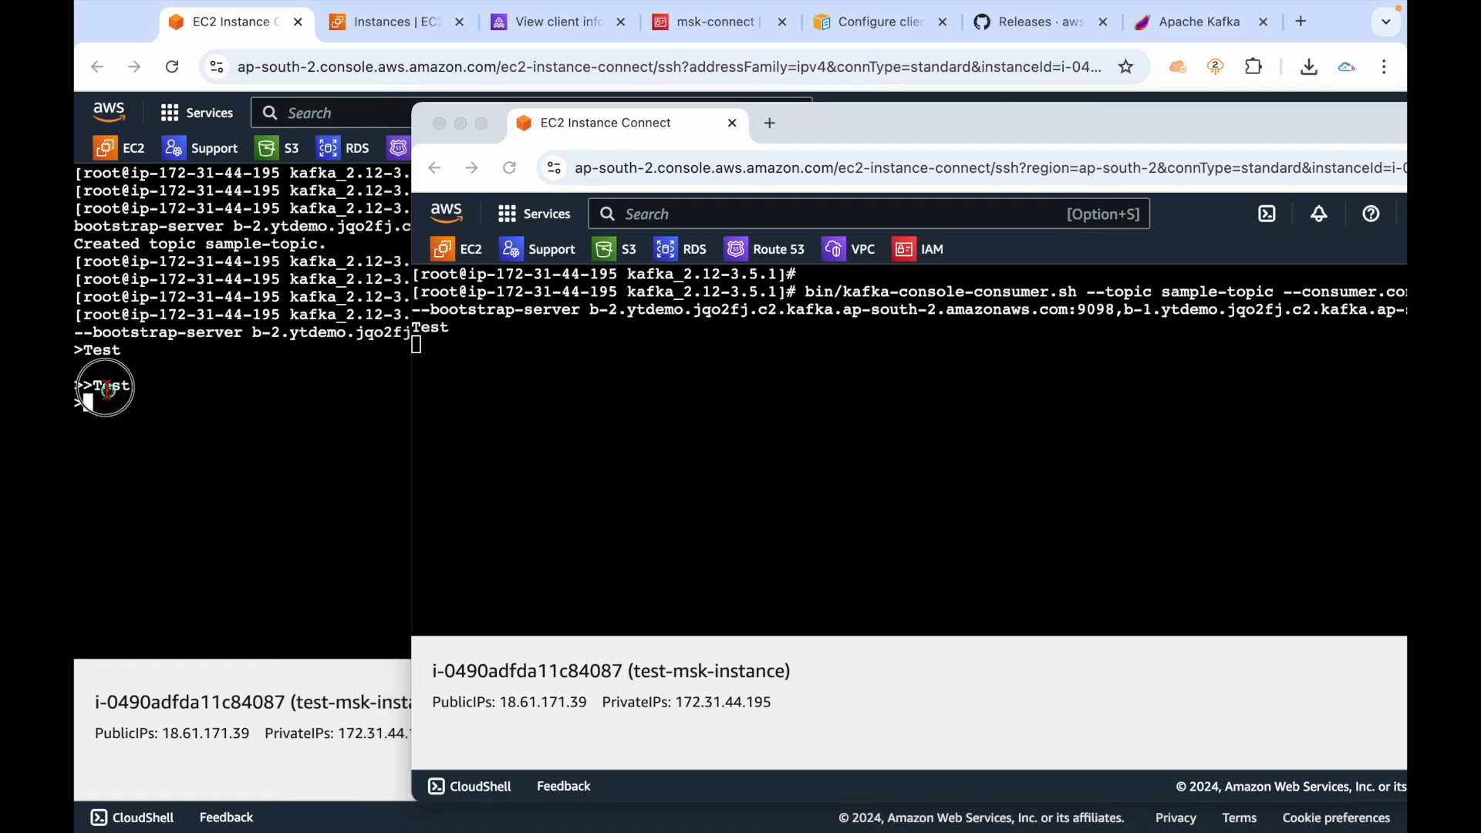
pyautogui.moveTo(80, 316); pyautogui.dragTo(139, 420)
pyautogui.click(571, 383)
pyautogui.moveTo(423, 298); pyautogui.dragTo(465, 426)
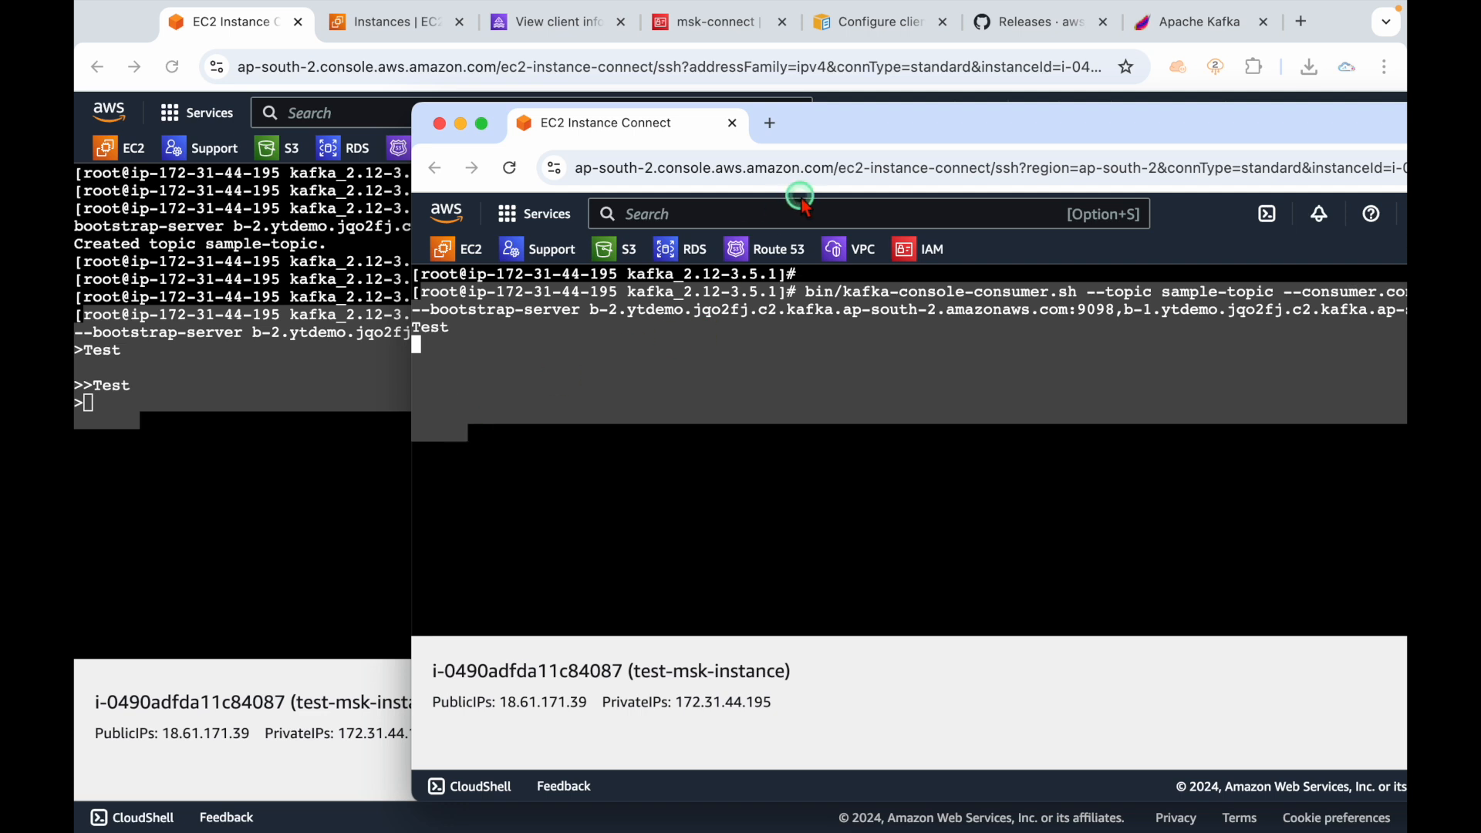
pyautogui.click(296, 463)
pyautogui.press('Return')
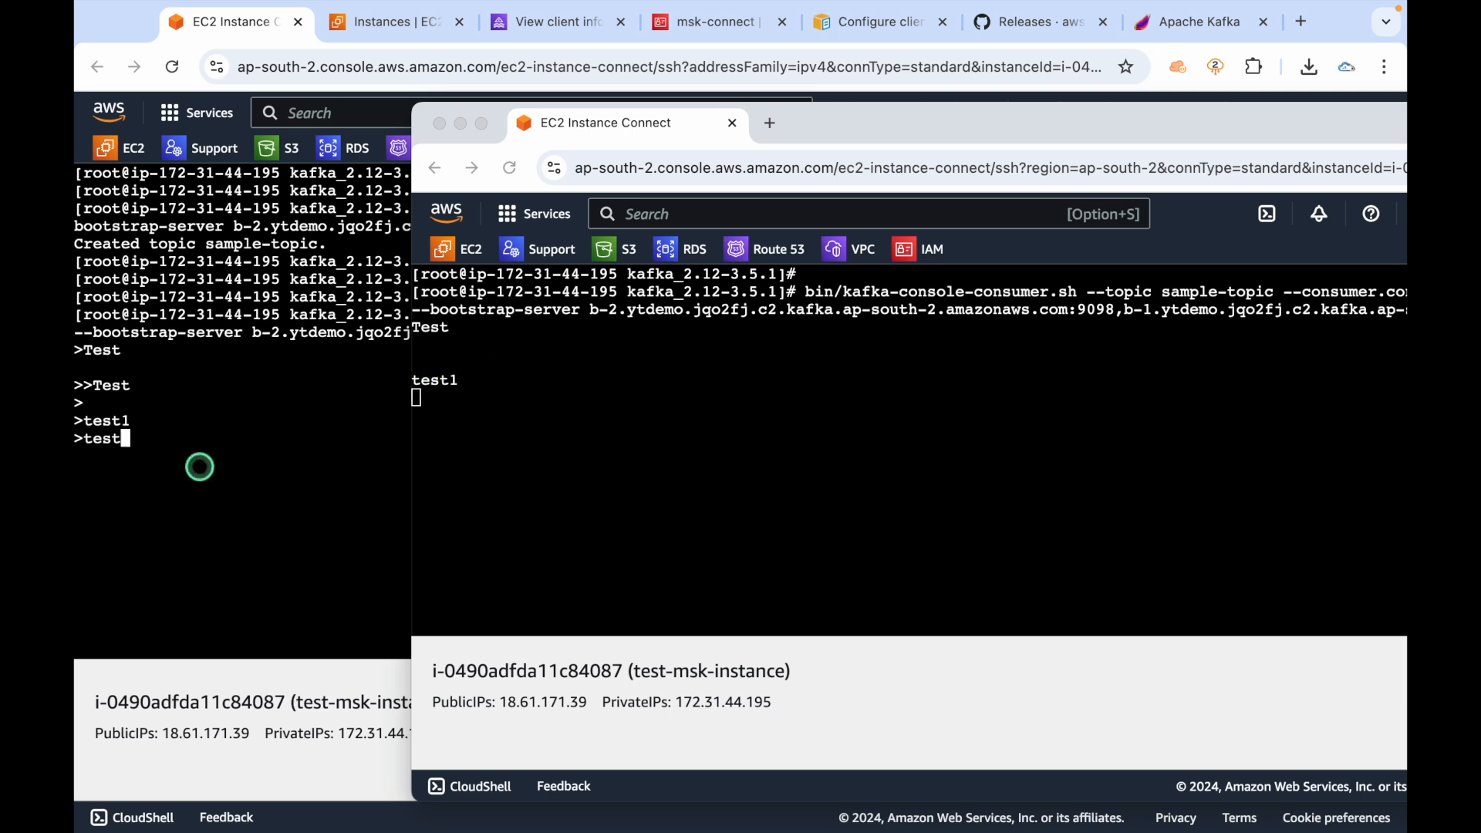
# Send test messages and digits from the producer to sample-topic.
pyautogui.write('tes')
pyautogui.press('Return')
pyautogui.write('2')
pyautogui.press('Return')
pyautogui.write('4')
pyautogui.press('Return')
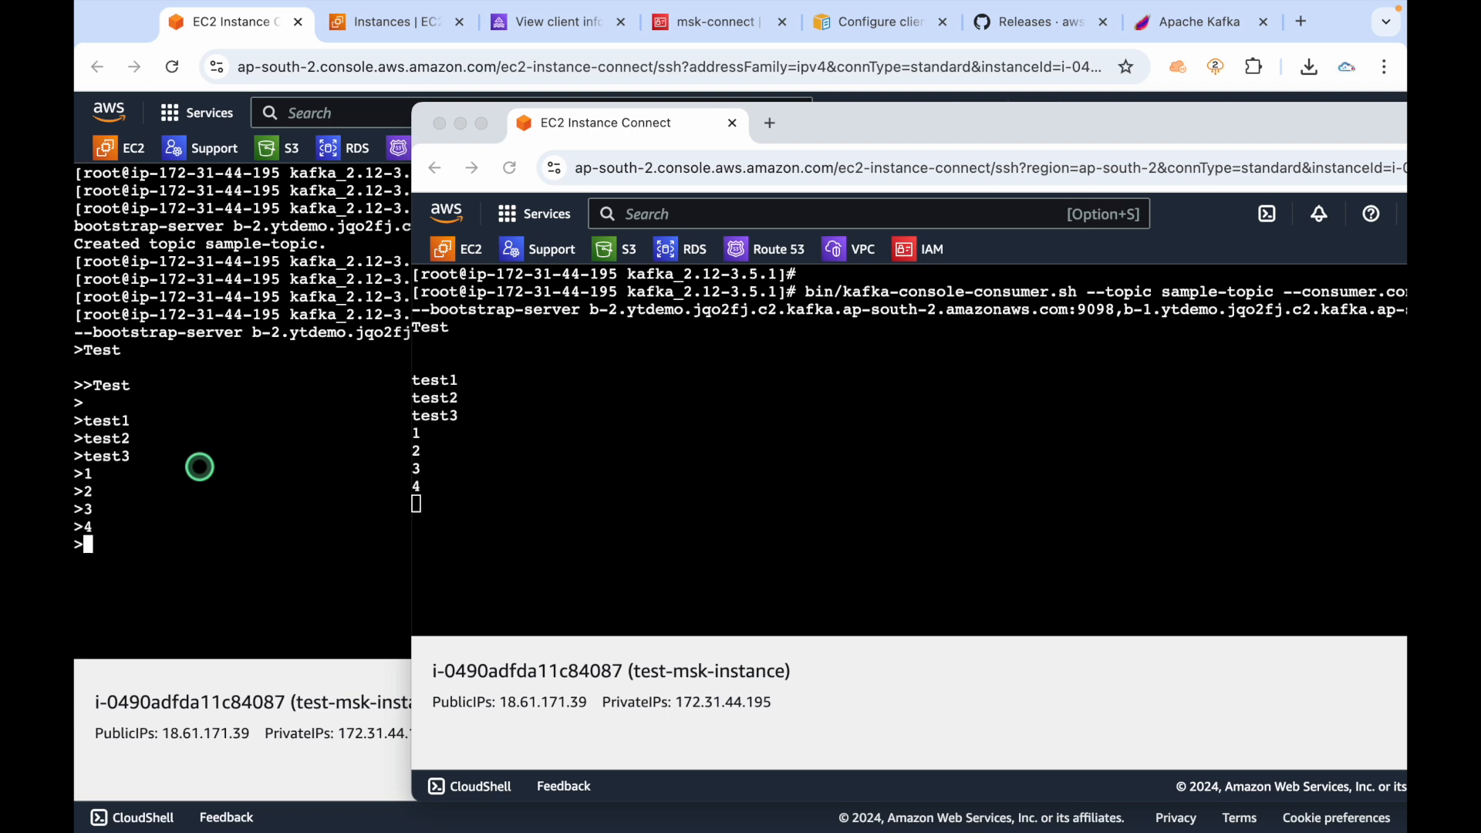
pyautogui.write('8')
pyautogui.press('Return')
pyautogui.write('9')
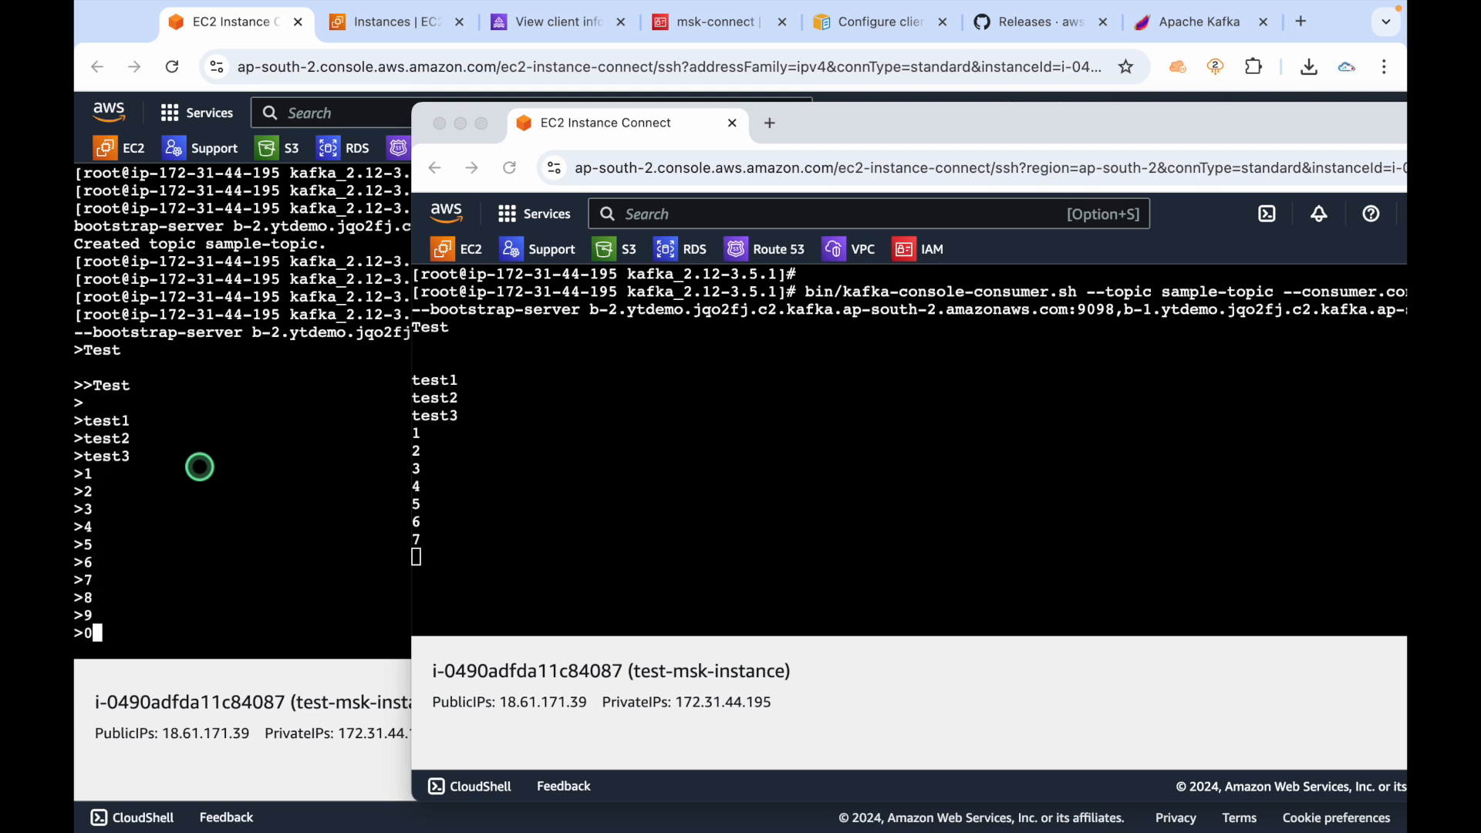
pyautogui.press('Return')
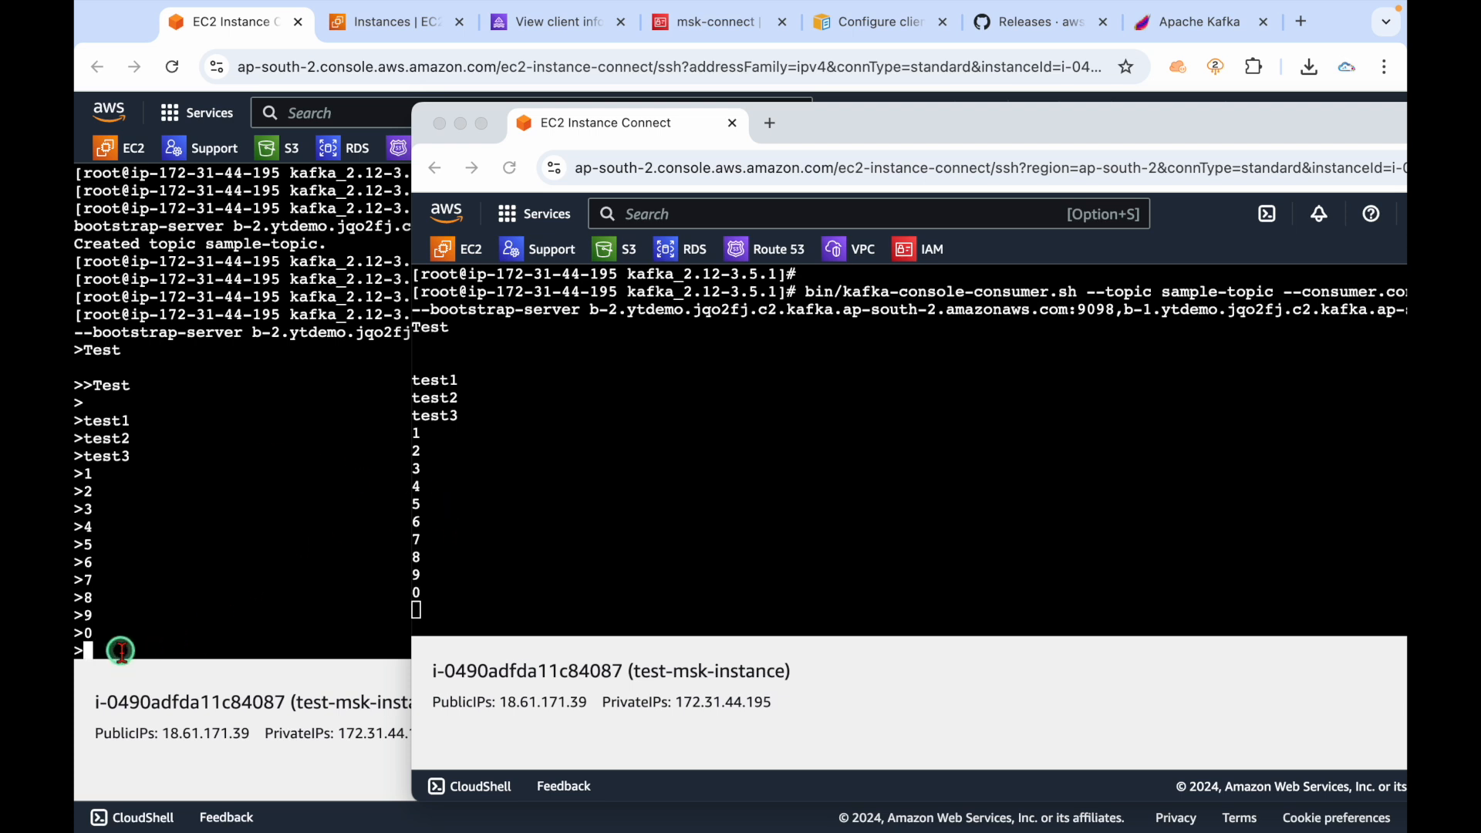
# Compare the producer's sent messages with those printed in the consumer window.
pyautogui.moveTo(98, 651); pyautogui.dragTo(80, 425)
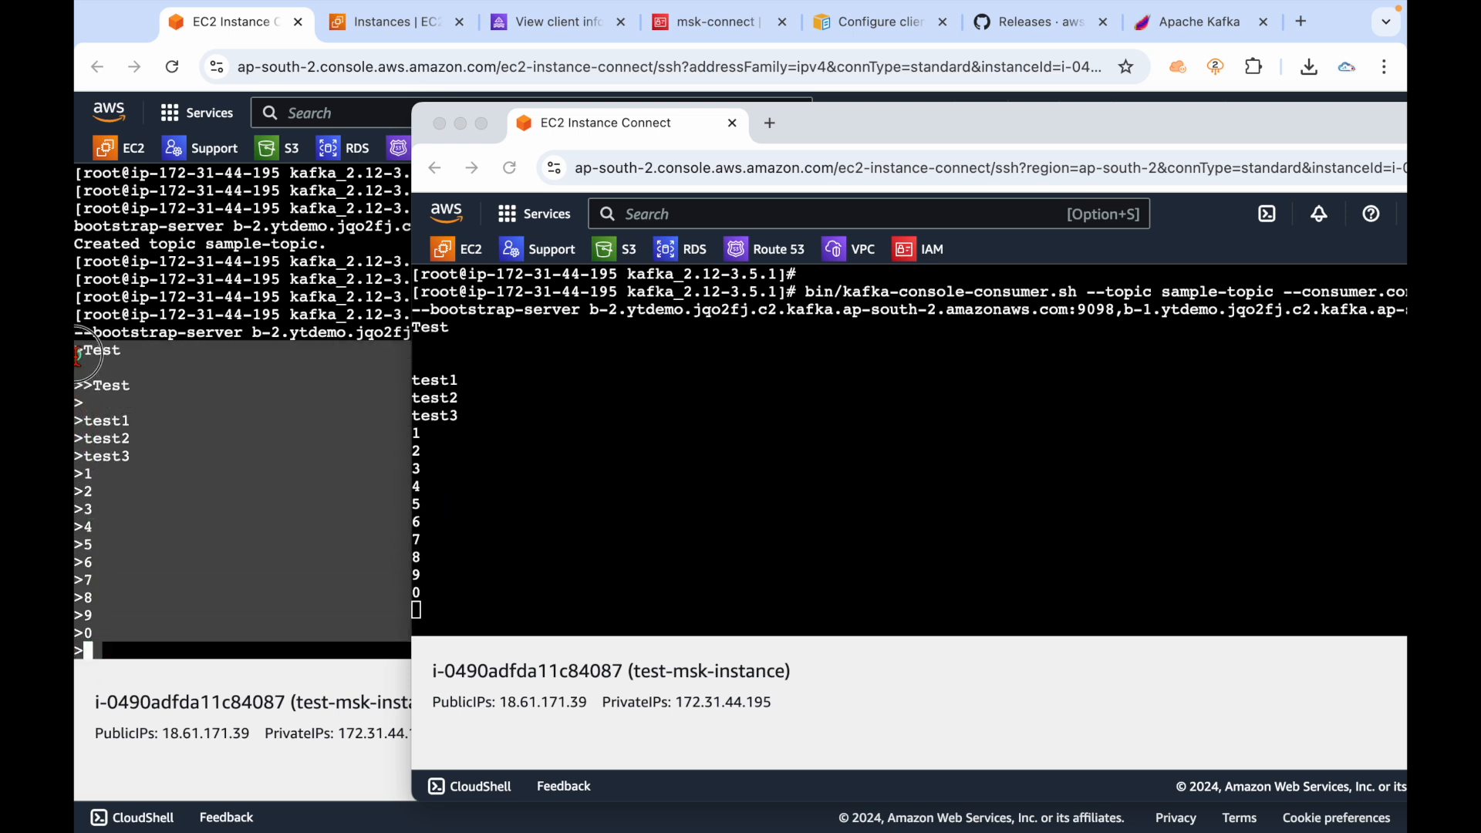
pyautogui.click(442, 604)
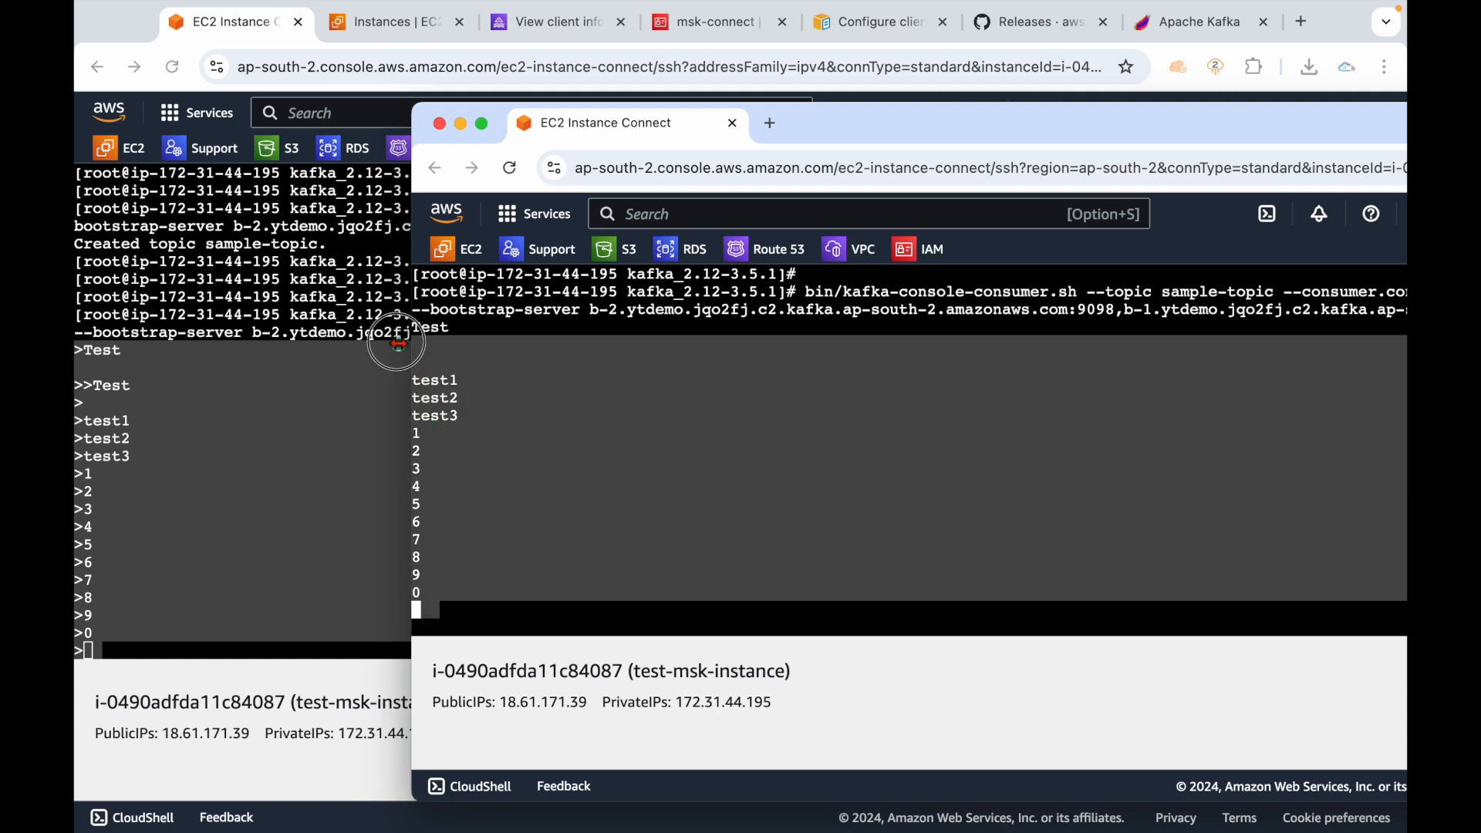
pyautogui.click(277, 479)
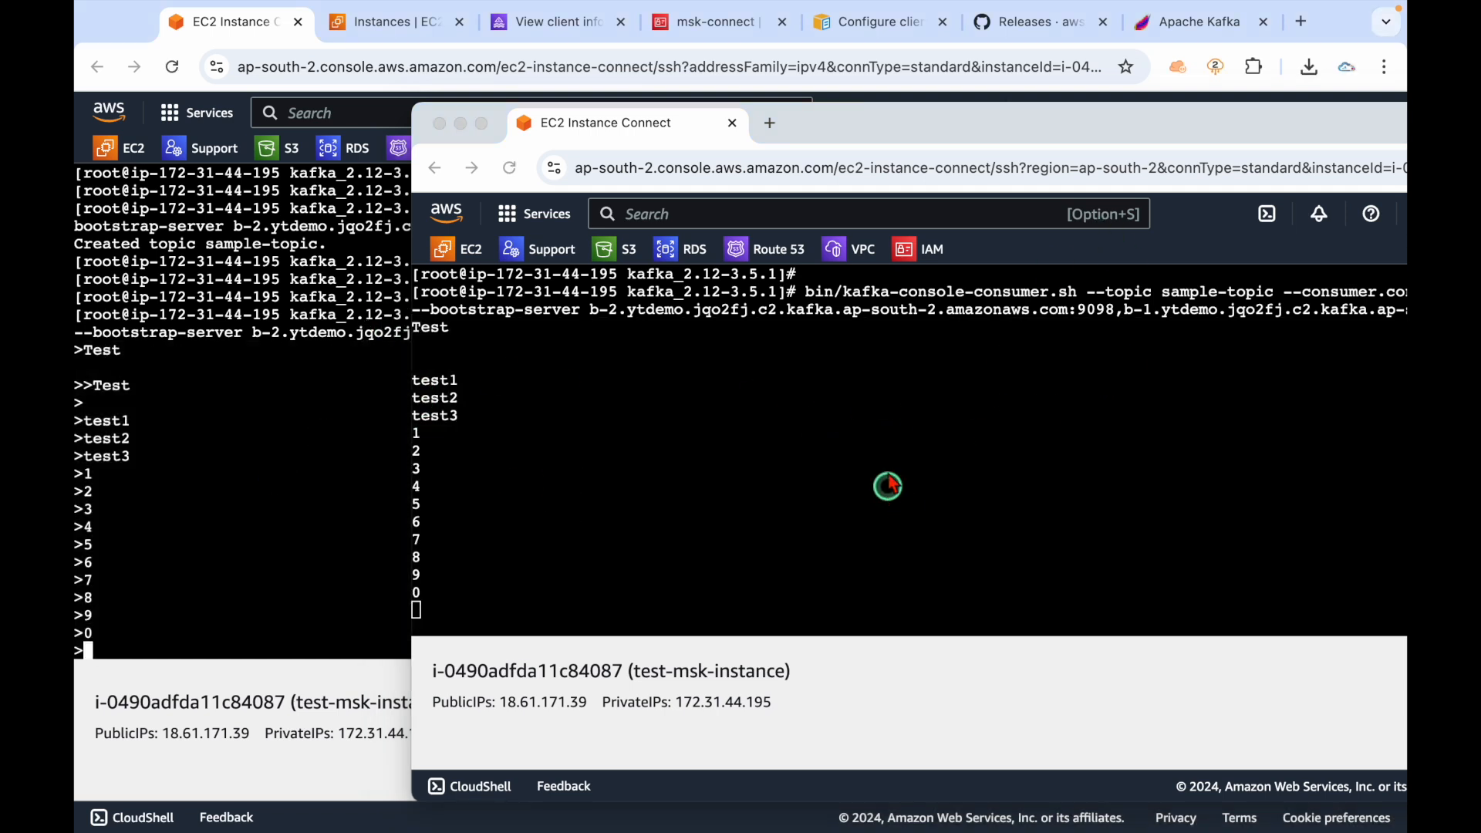
pyautogui.click(1102, 294)
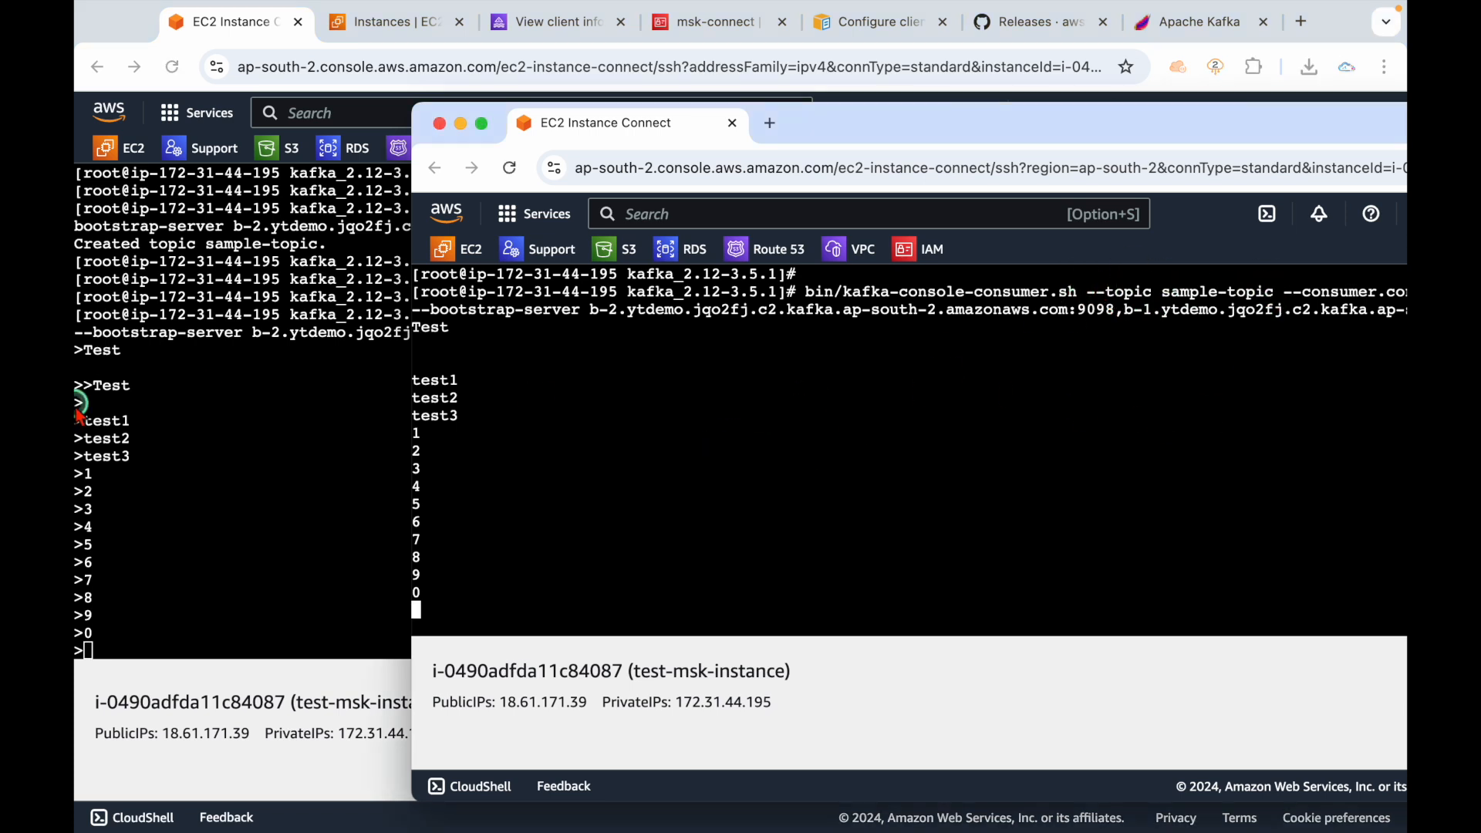
pyautogui.click(104, 515)
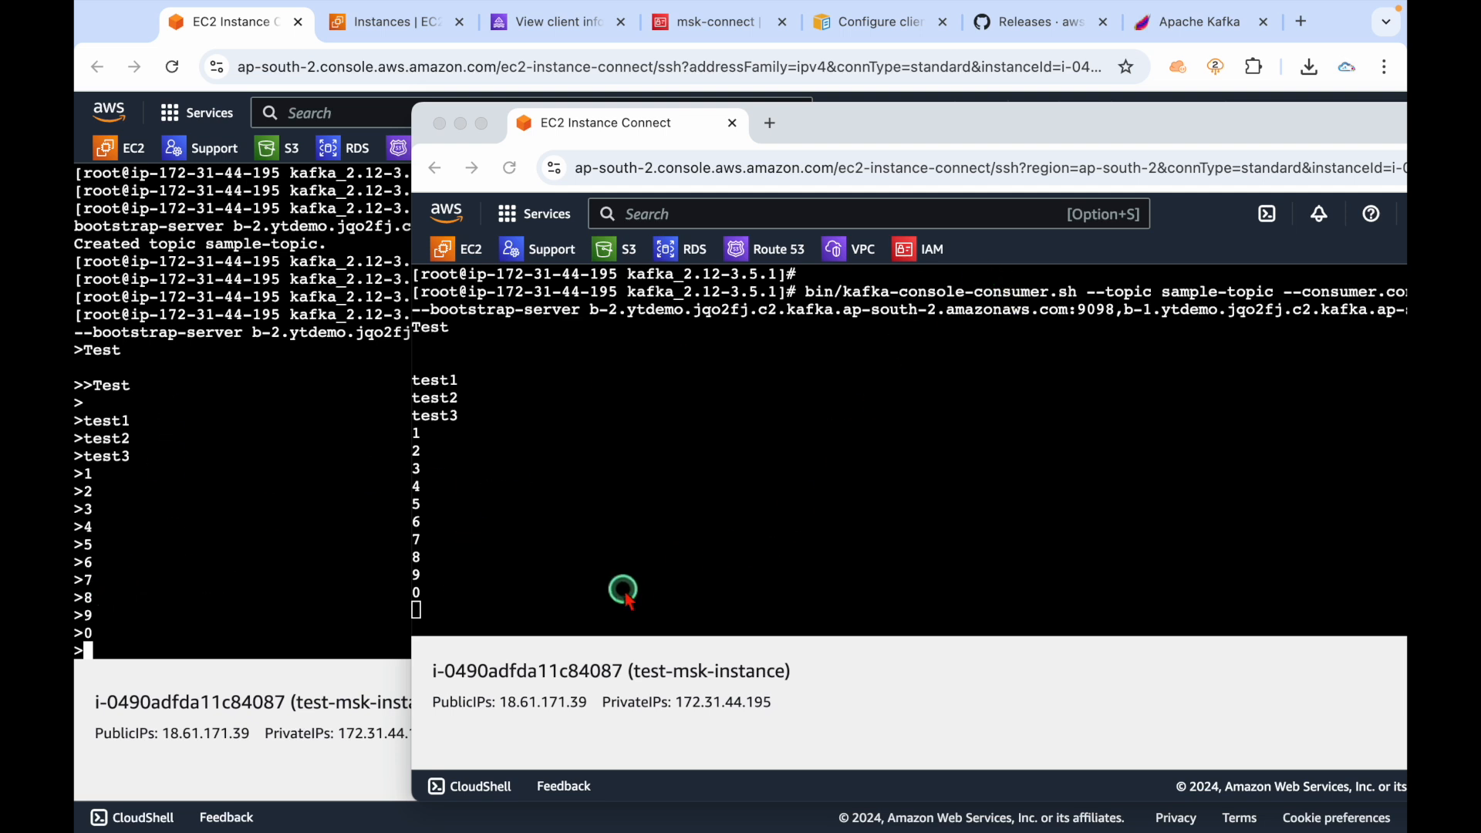
pyautogui.click(511, 605)
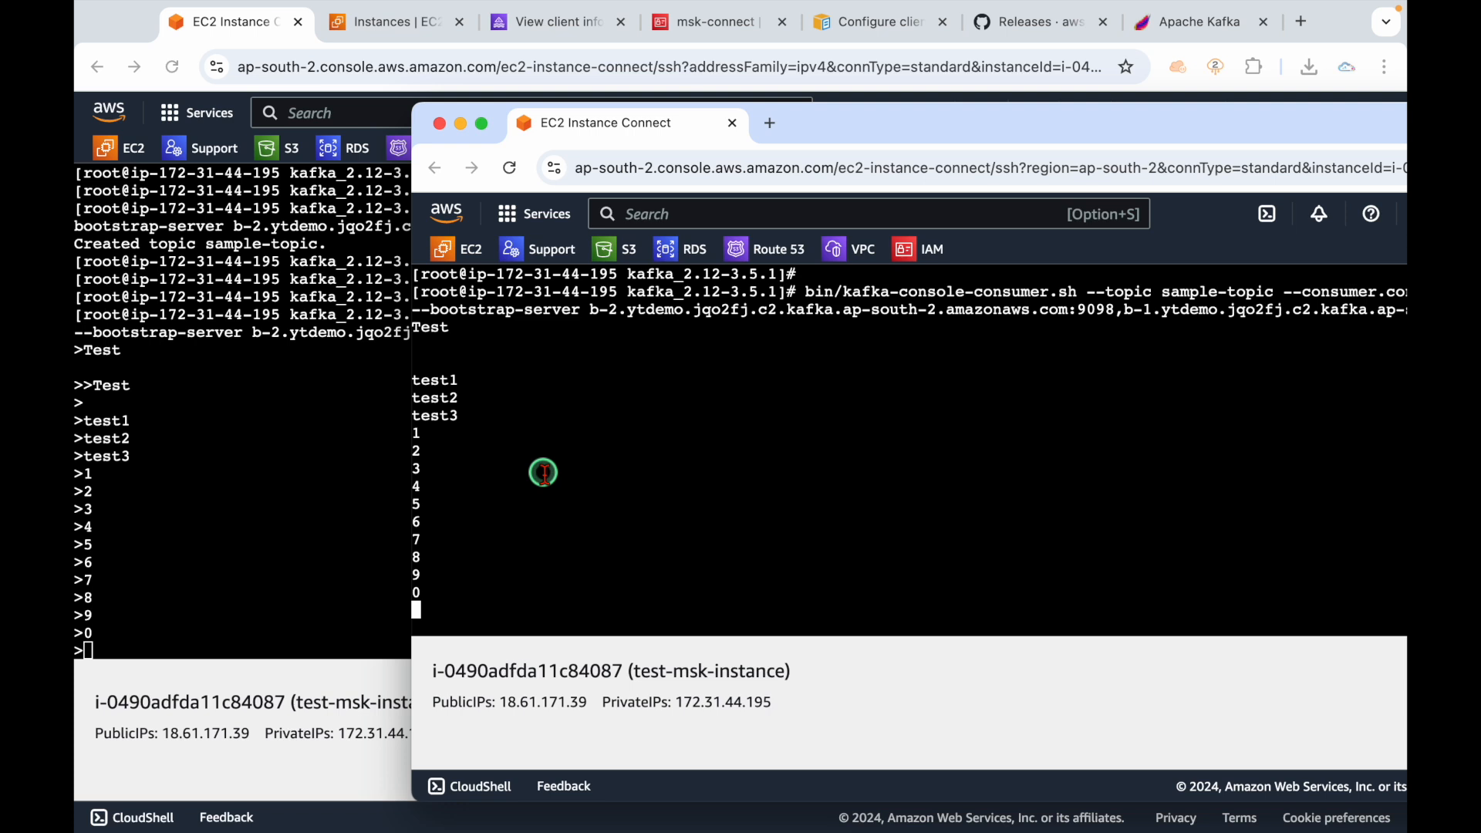
# Dock the EC2 Instance Connect window into the main browser as a tab.
pyautogui.click(382, 21)
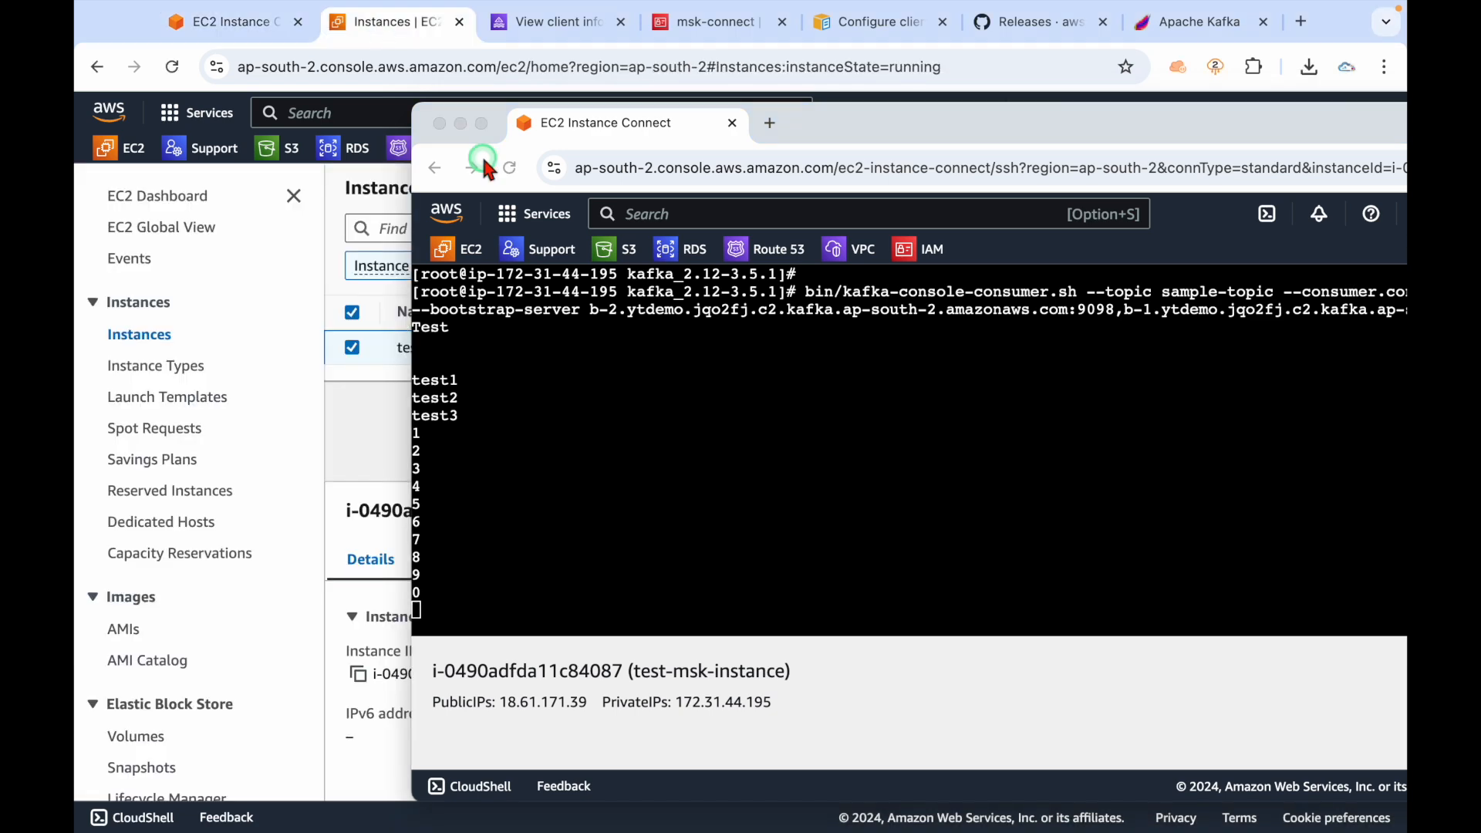
pyautogui.moveTo(621, 126); pyautogui.dragTo(412, 9)
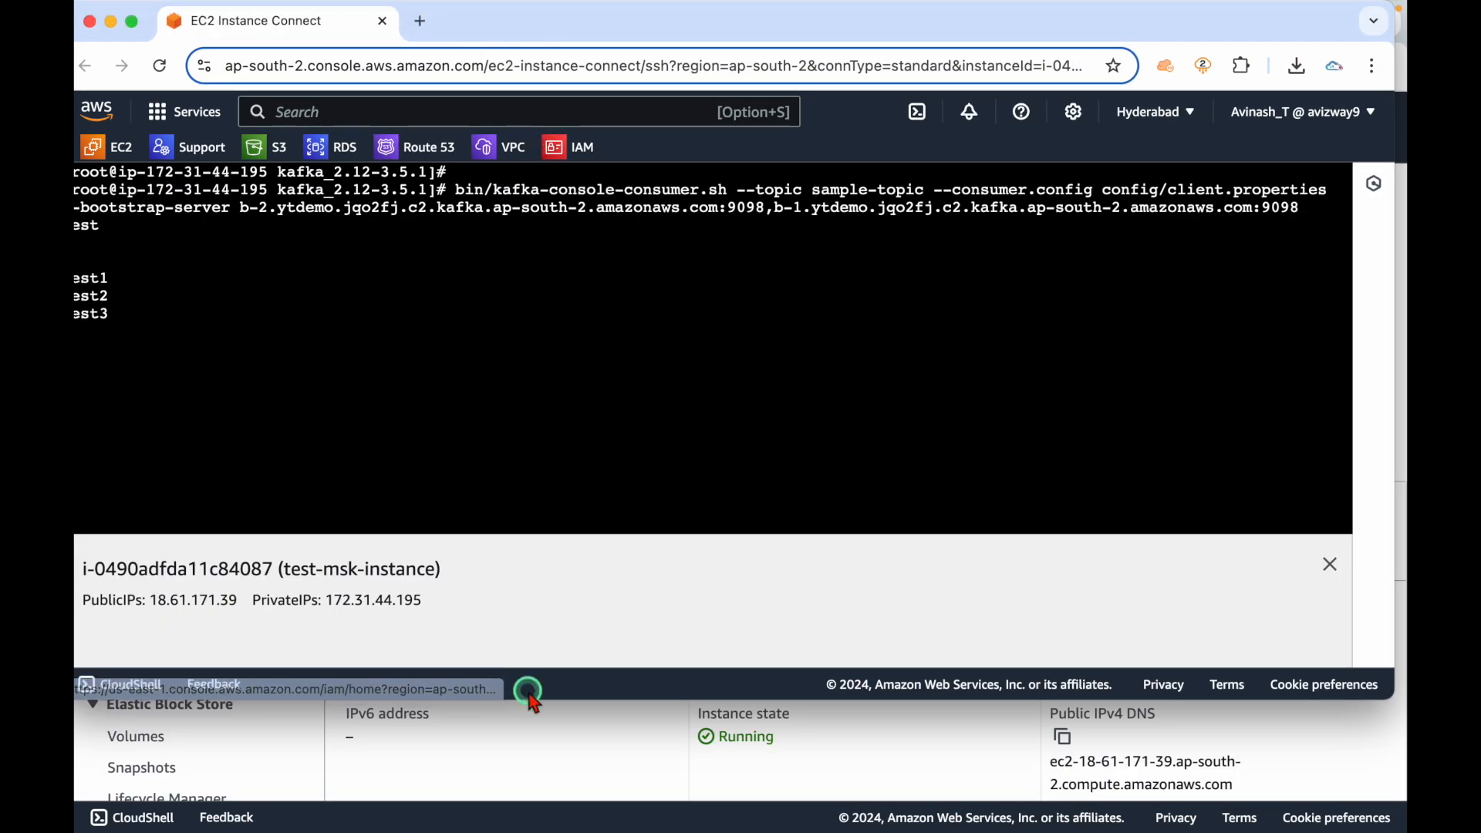
pyautogui.moveTo(542, 32); pyautogui.dragTo(556, 159)
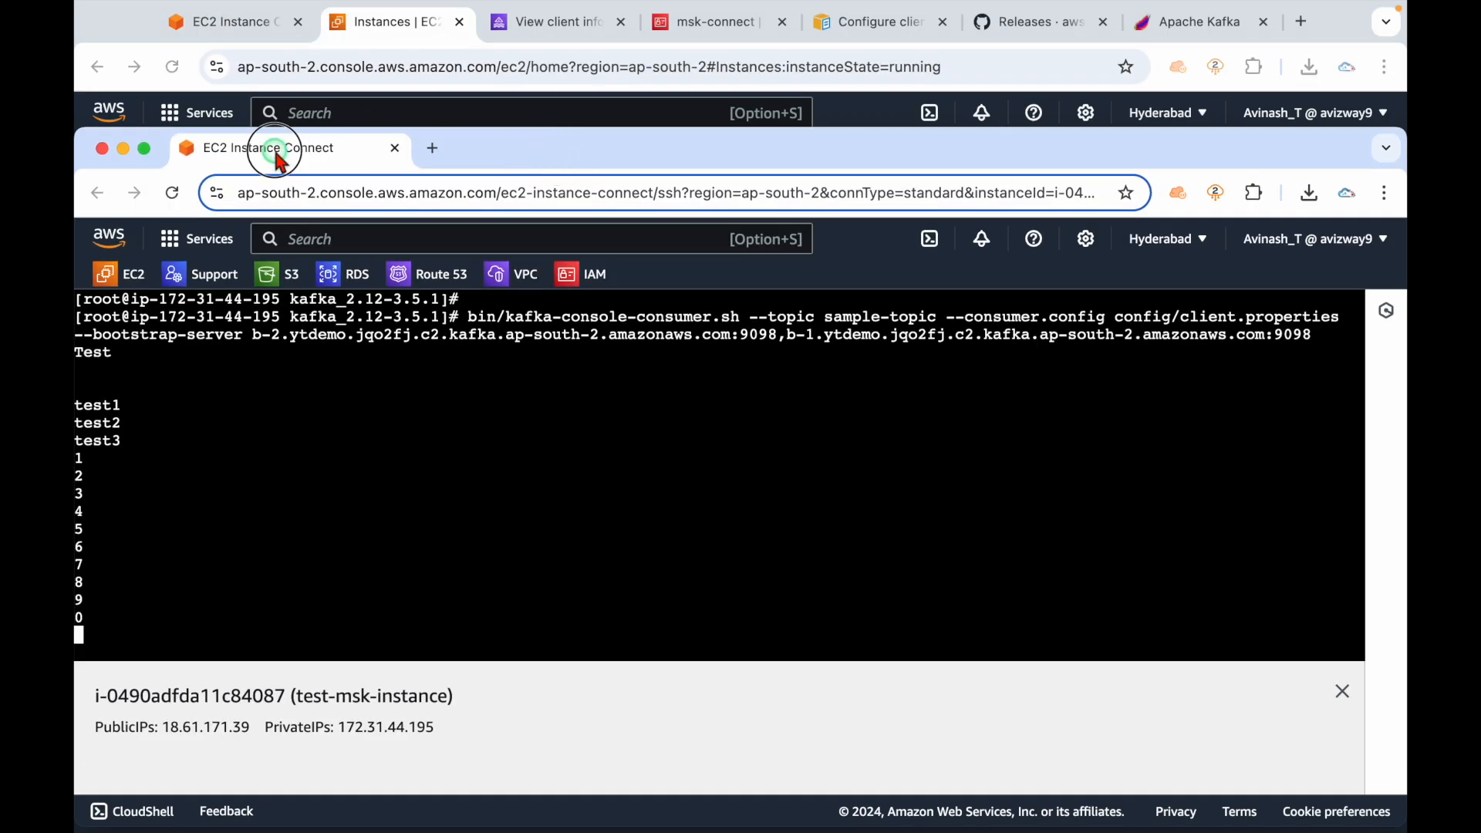
pyautogui.moveTo(275, 155); pyautogui.dragTo(398, 40)
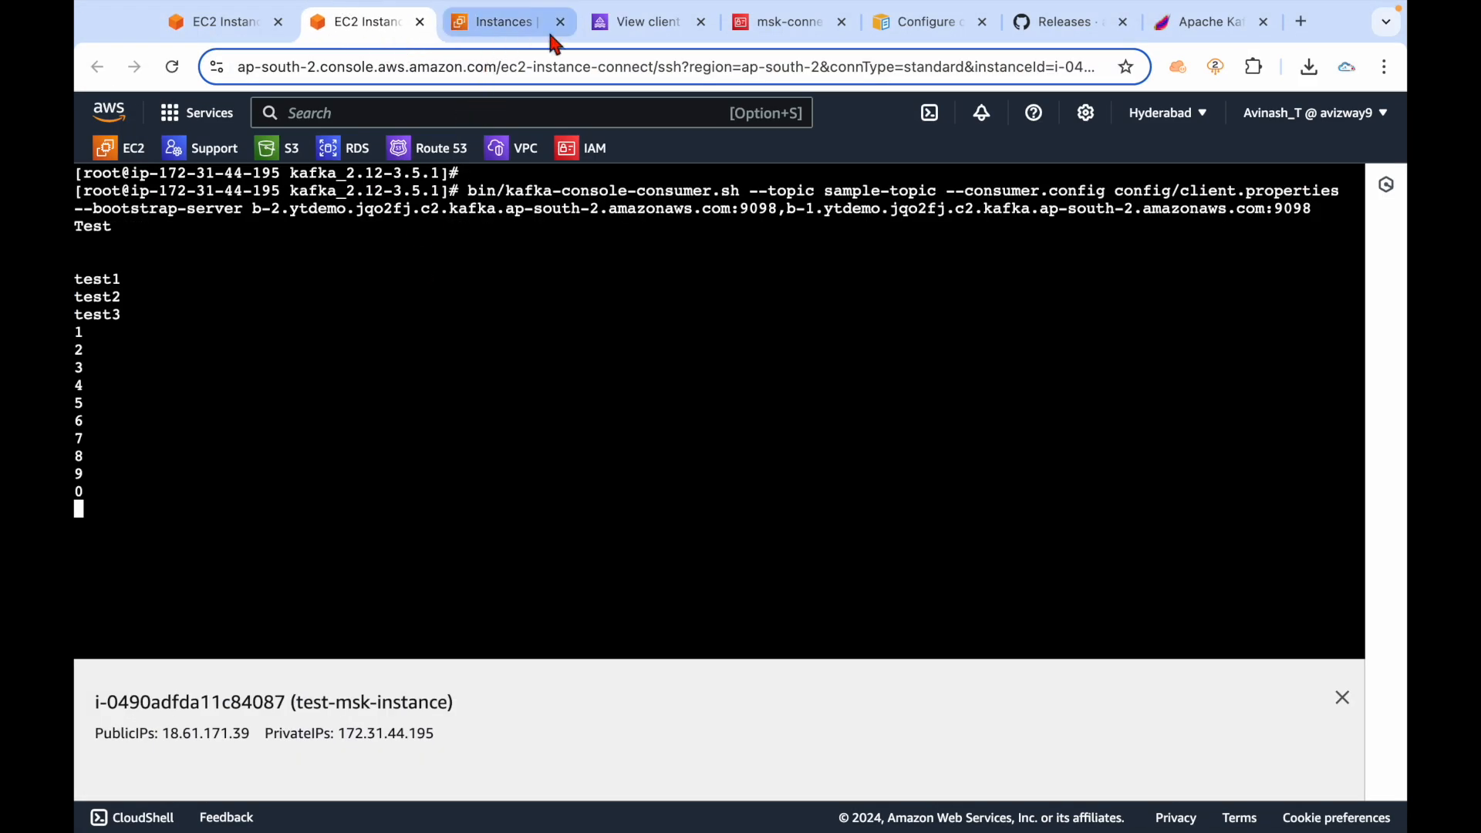
# Go from the MSK client information page to the yt-demo cluster's overview.
pyautogui.click(644, 35)
pyautogui.scroll(2, 463, 416)
pyautogui.moveTo(231, 628); pyautogui.dragTo(403, 418)
pyautogui.click(458, 271)
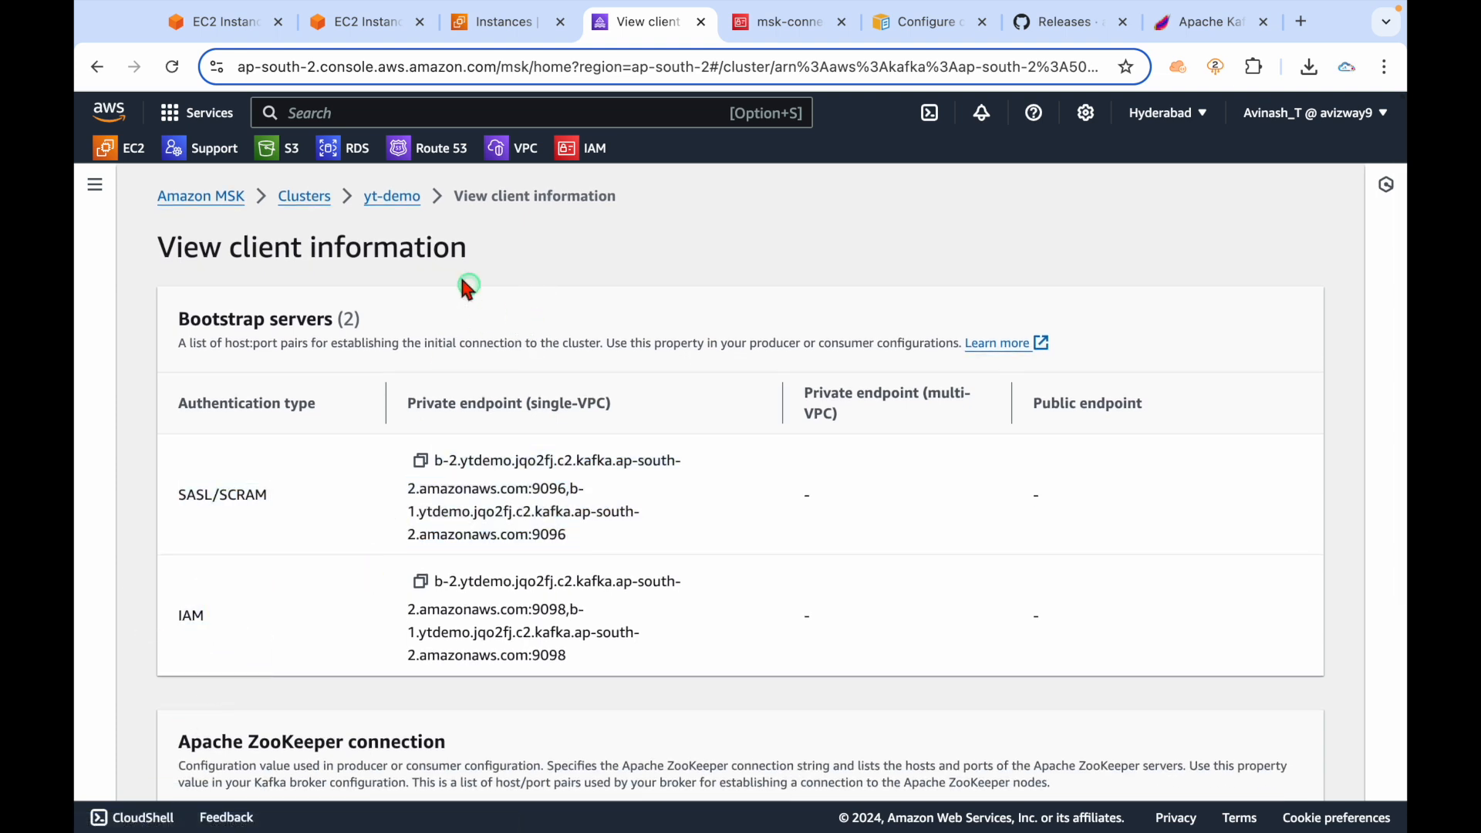
pyautogui.click(392, 196)
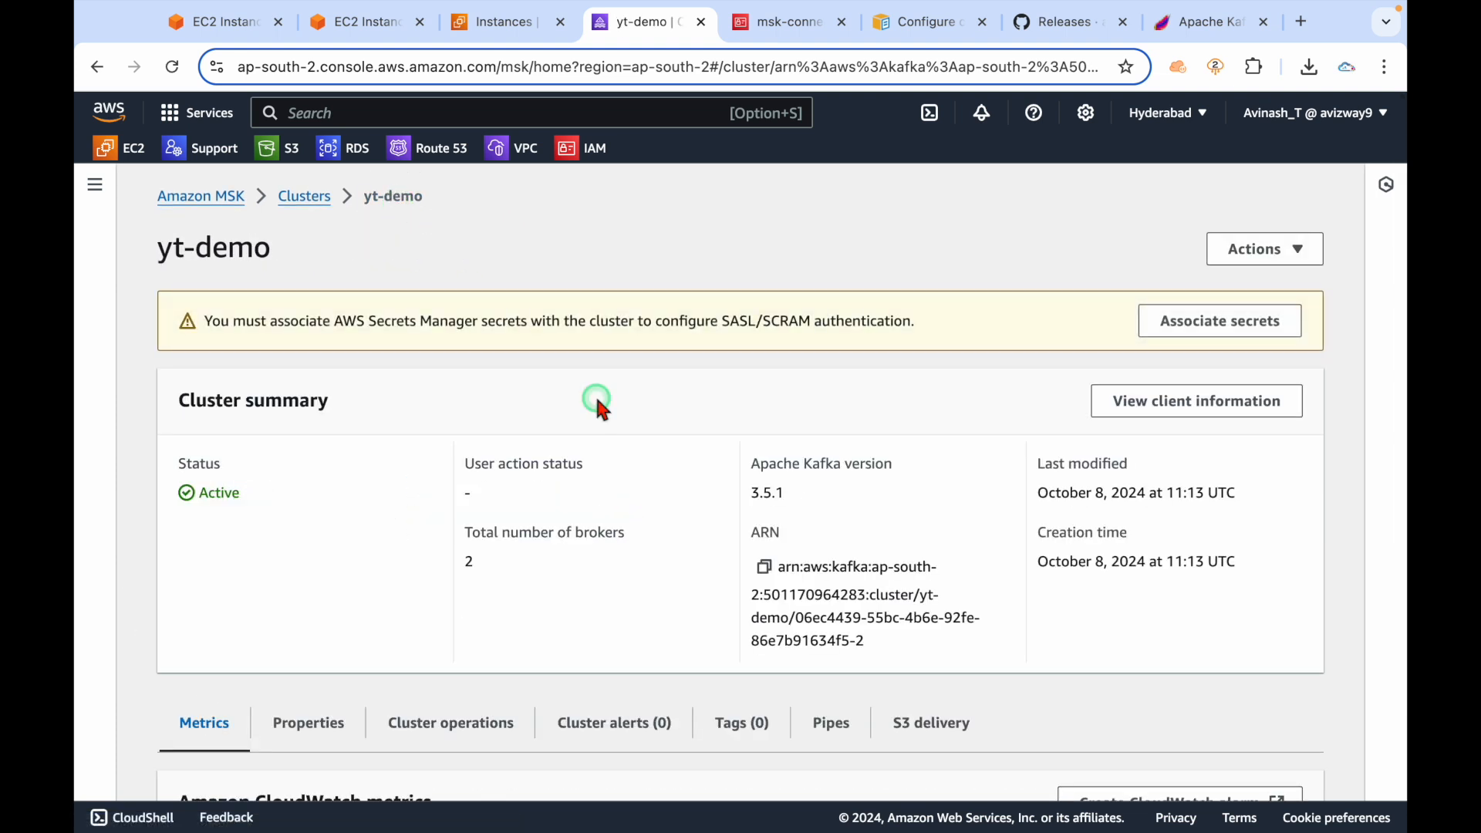
# Show the cluster properties and highlight the SASL/SCRAM authentication Enabled status.
pyautogui.scroll(-3, 473, 499)
pyautogui.scroll(2, 472, 499)
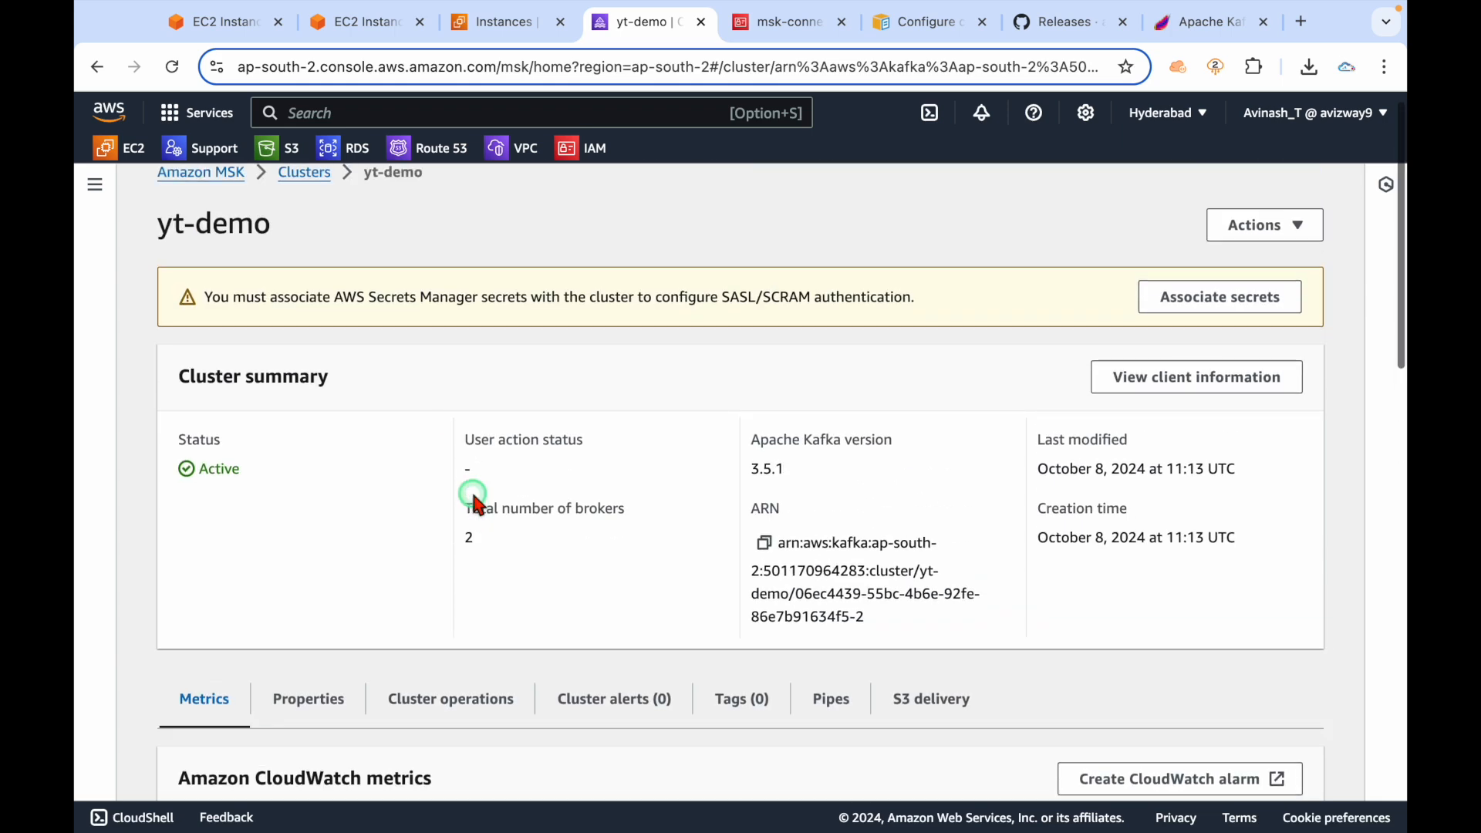
pyautogui.scroll(-1, 479, 586)
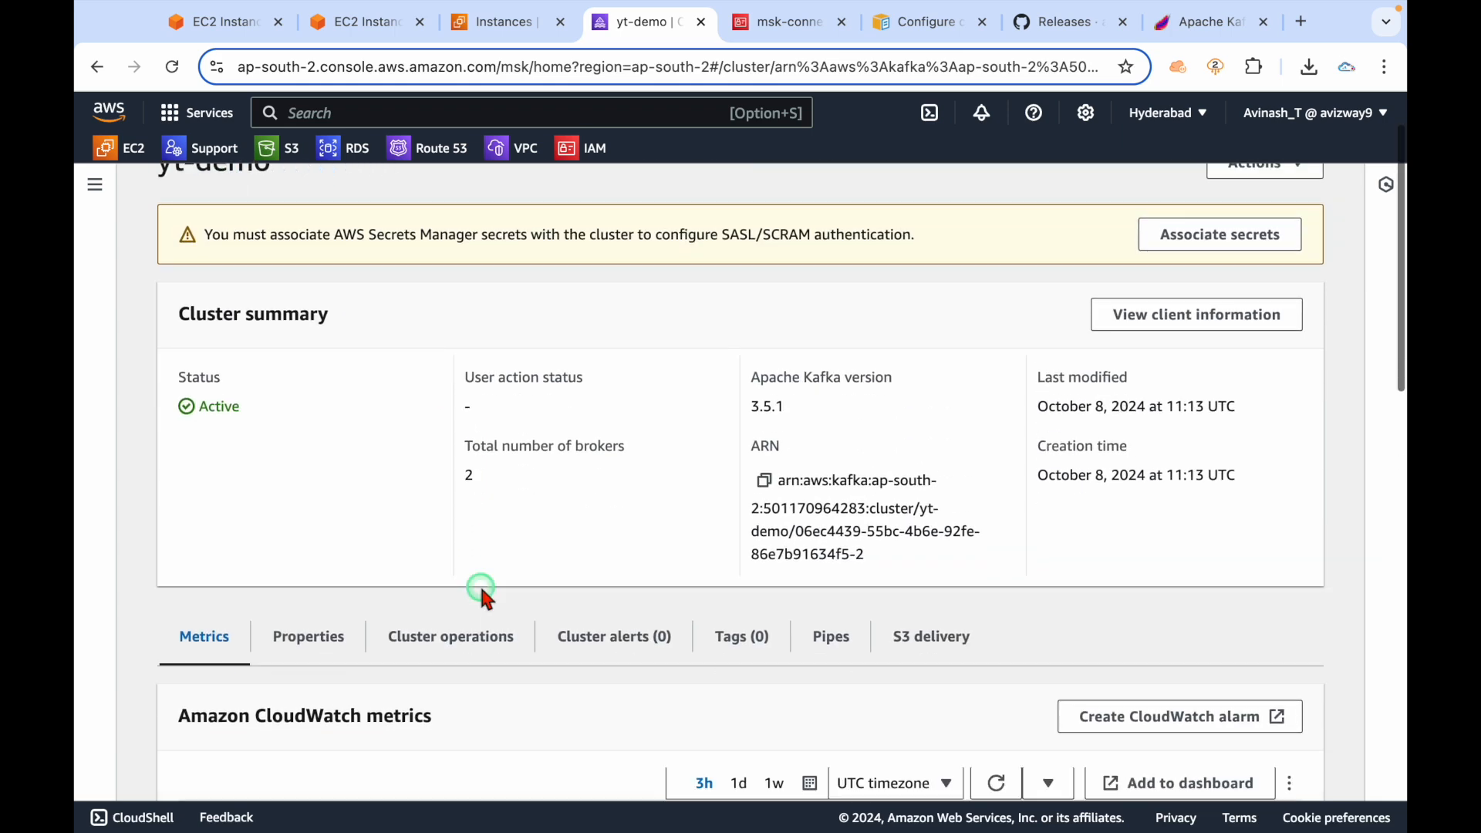
pyautogui.click(338, 639)
pyautogui.scroll(-20, 519, 680)
pyautogui.scroll(-18, 521, 689)
pyautogui.scroll(3, 520, 683)
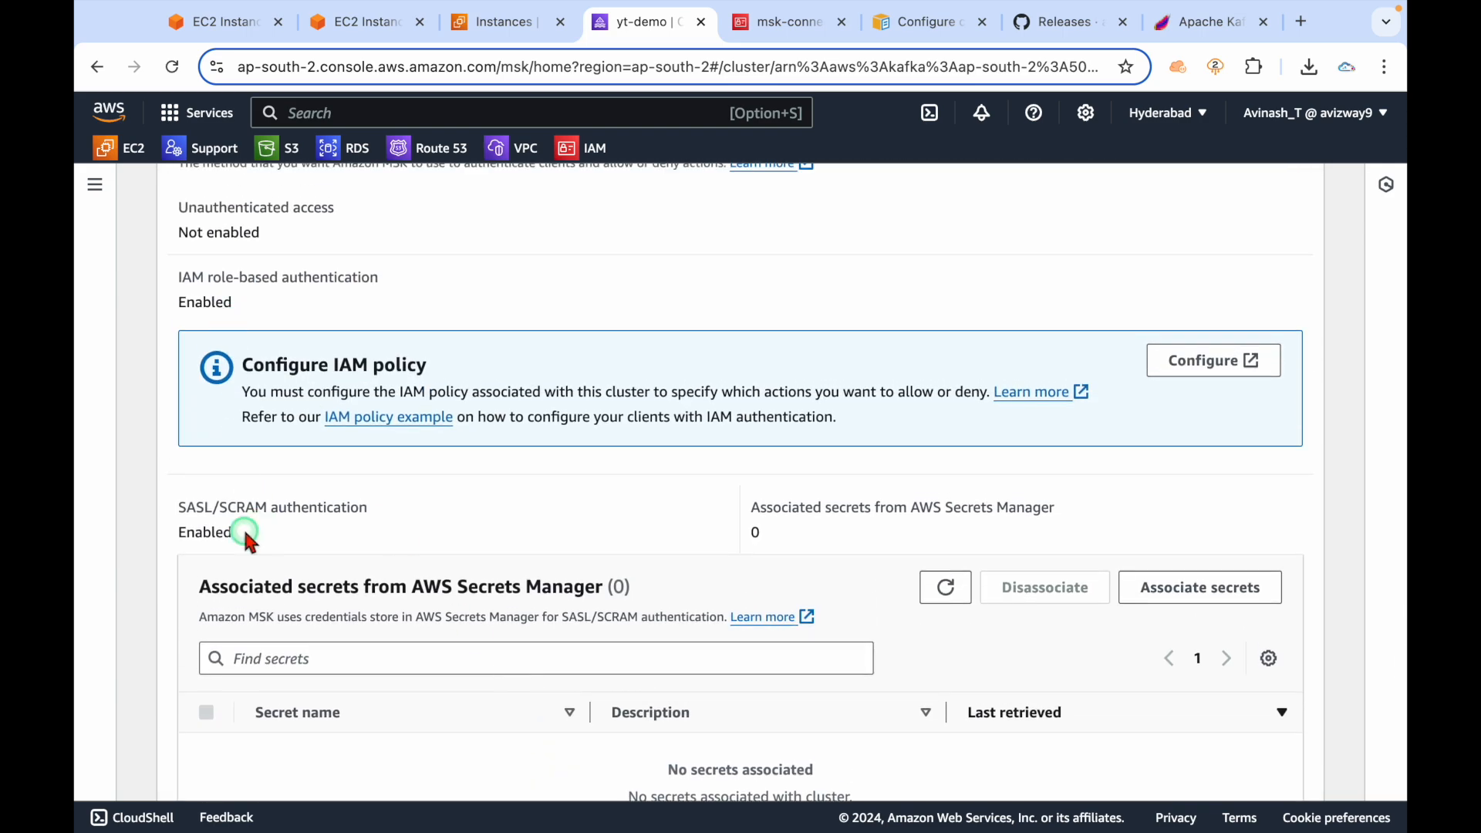
pyautogui.moveTo(251, 540); pyautogui.dragTo(165, 496)
pyautogui.click(380, 522)
pyautogui.moveTo(260, 538); pyautogui.dragTo(183, 502)
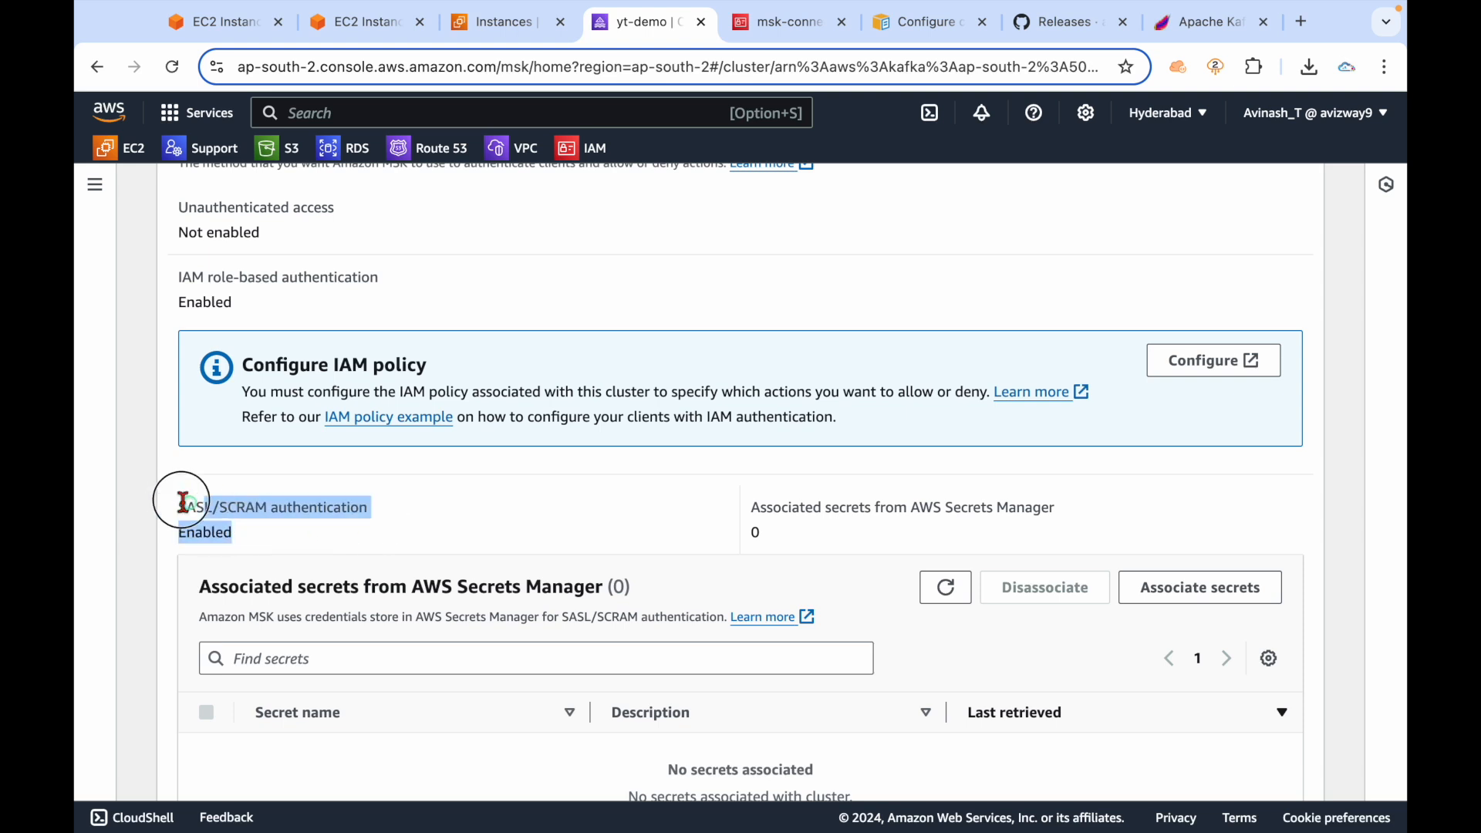
pyautogui.click(412, 507)
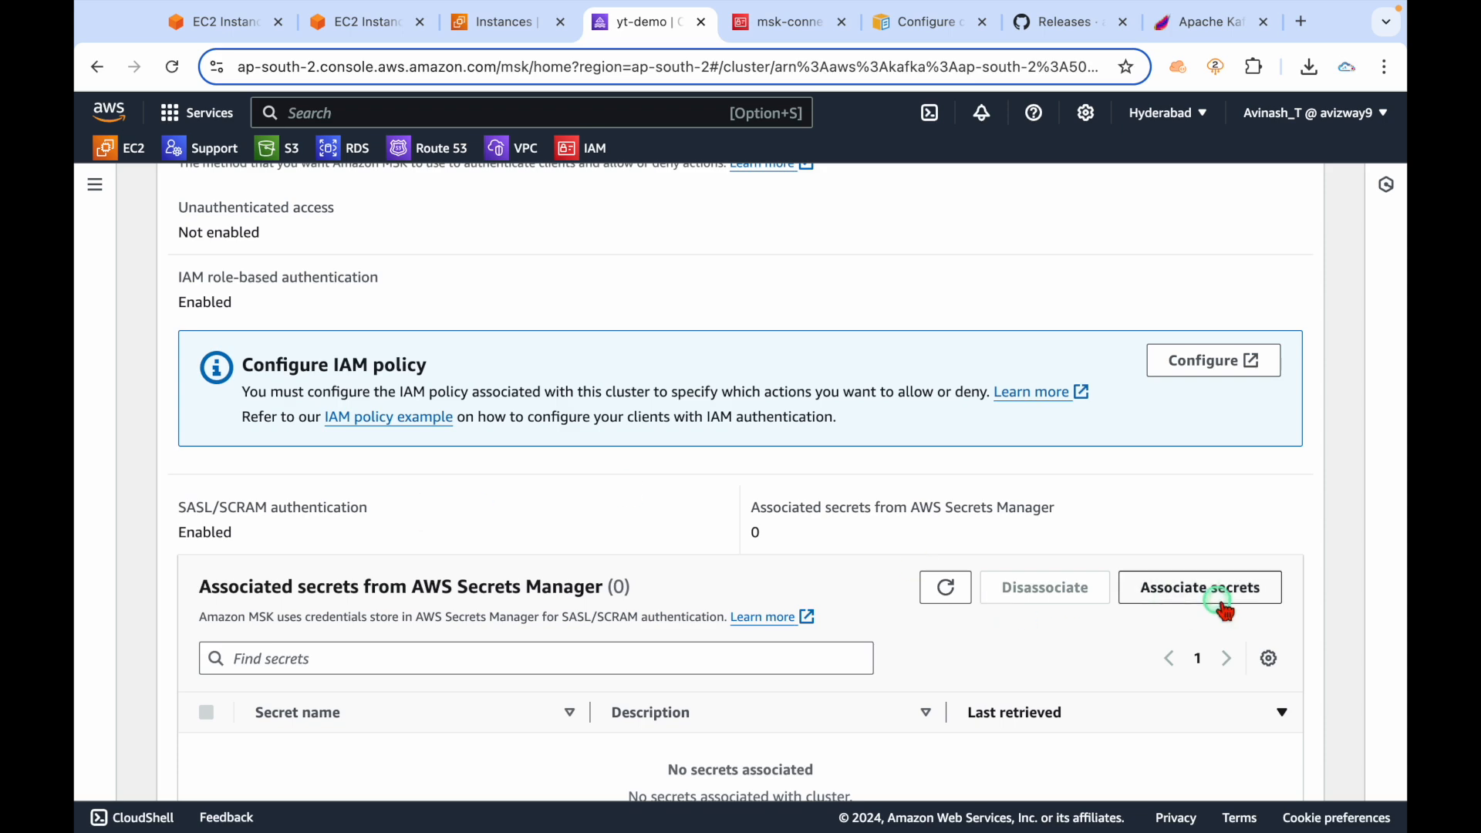
# Check the empty Associated secrets table and start associating secrets with yt-demo.
pyautogui.moveTo(1294, 600); pyautogui.dragTo(1122, 593)
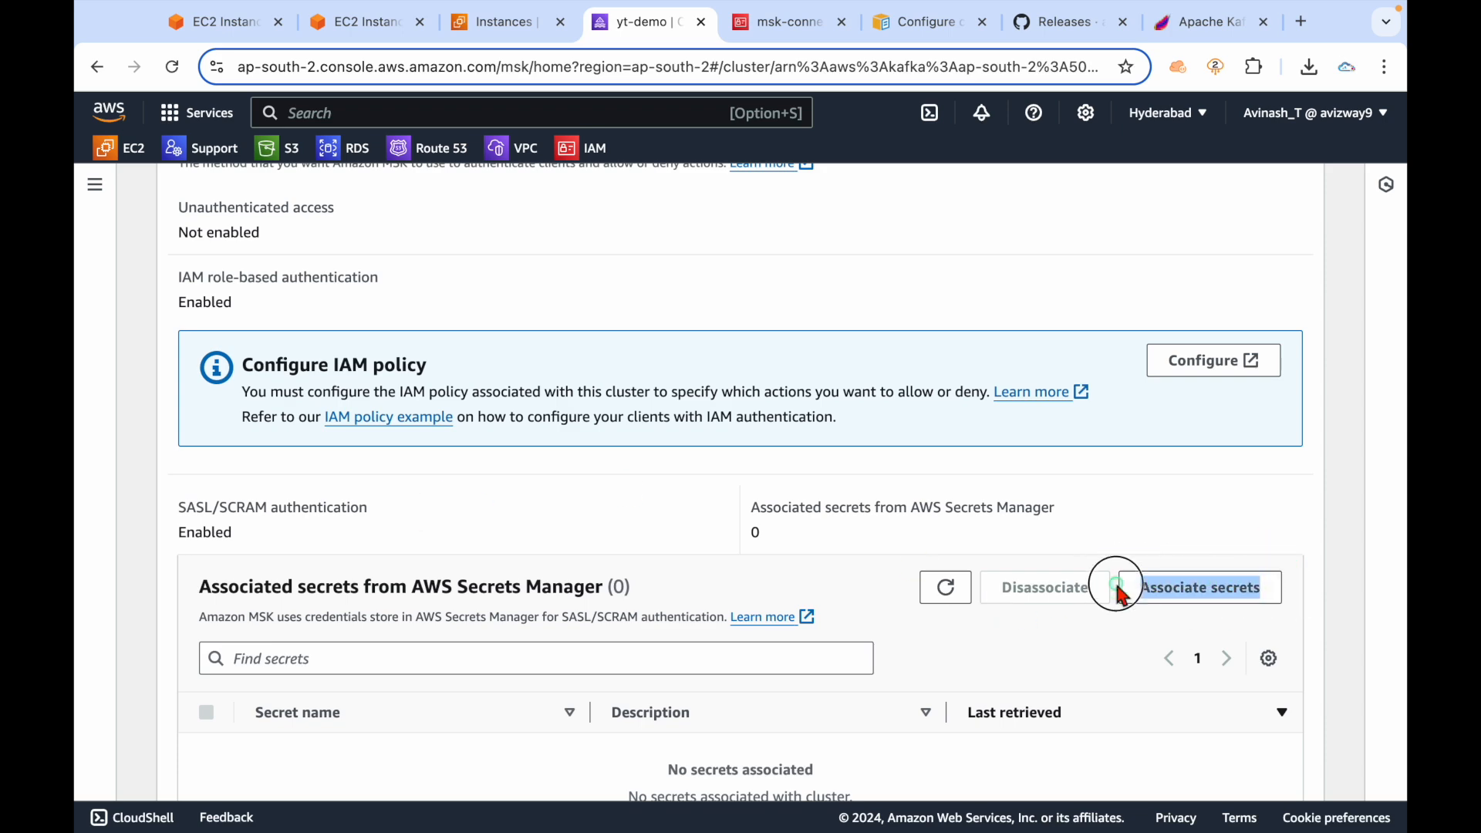
pyautogui.click(982, 619)
pyautogui.scroll(-3, 455, 509)
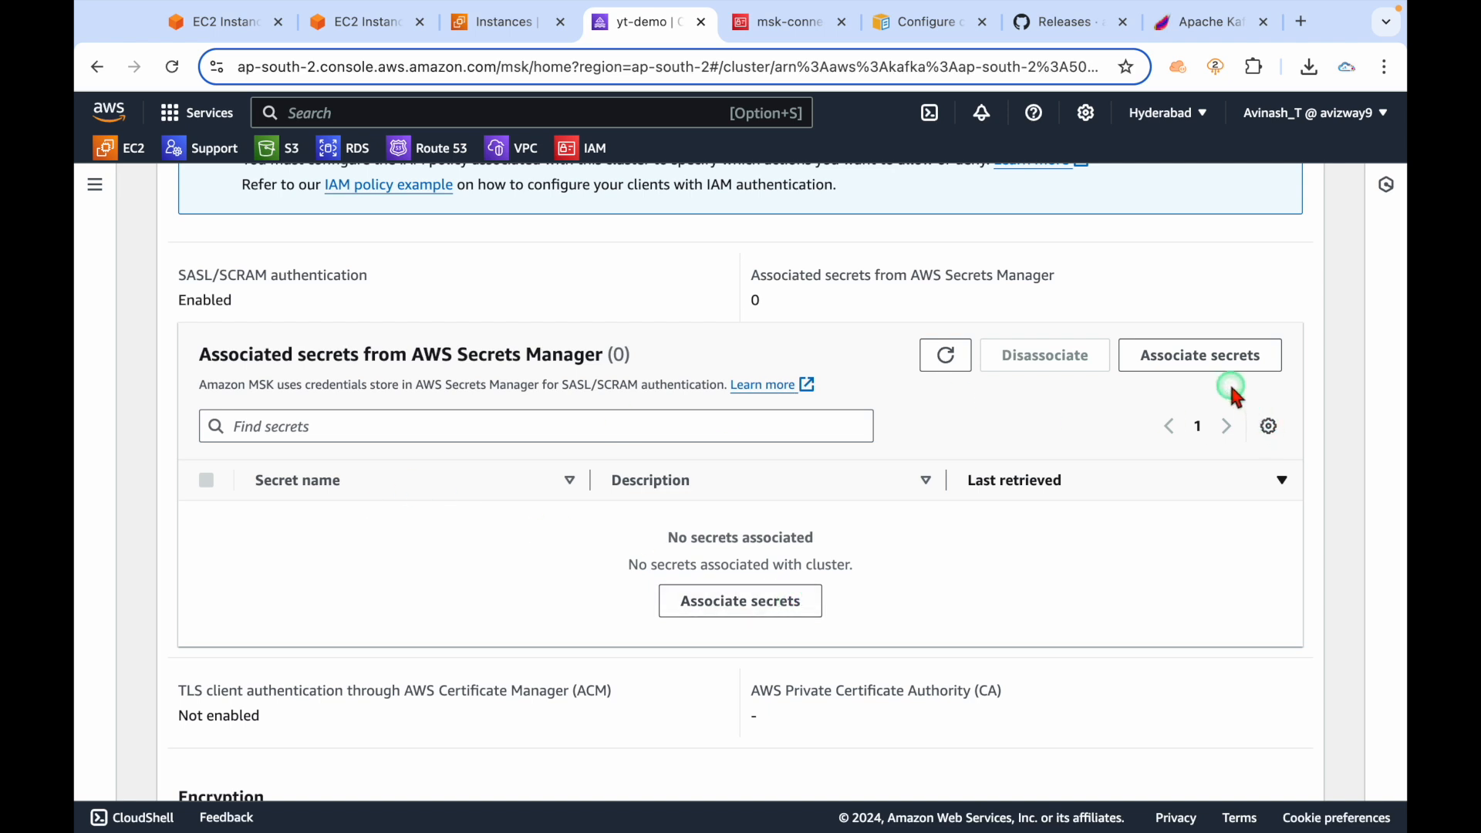
pyautogui.scroll(2, 1223, 385)
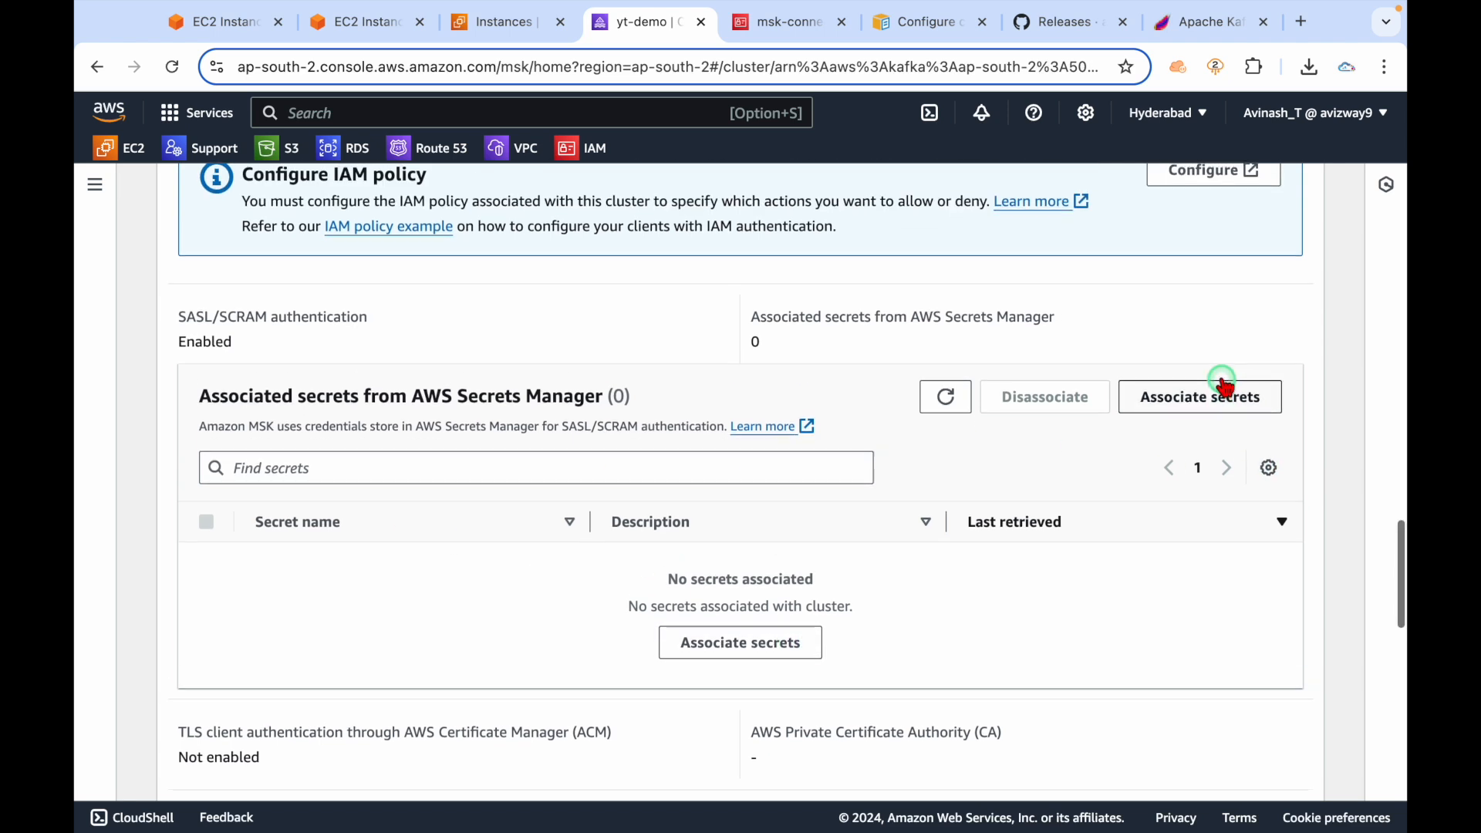
pyautogui.click(1208, 432)
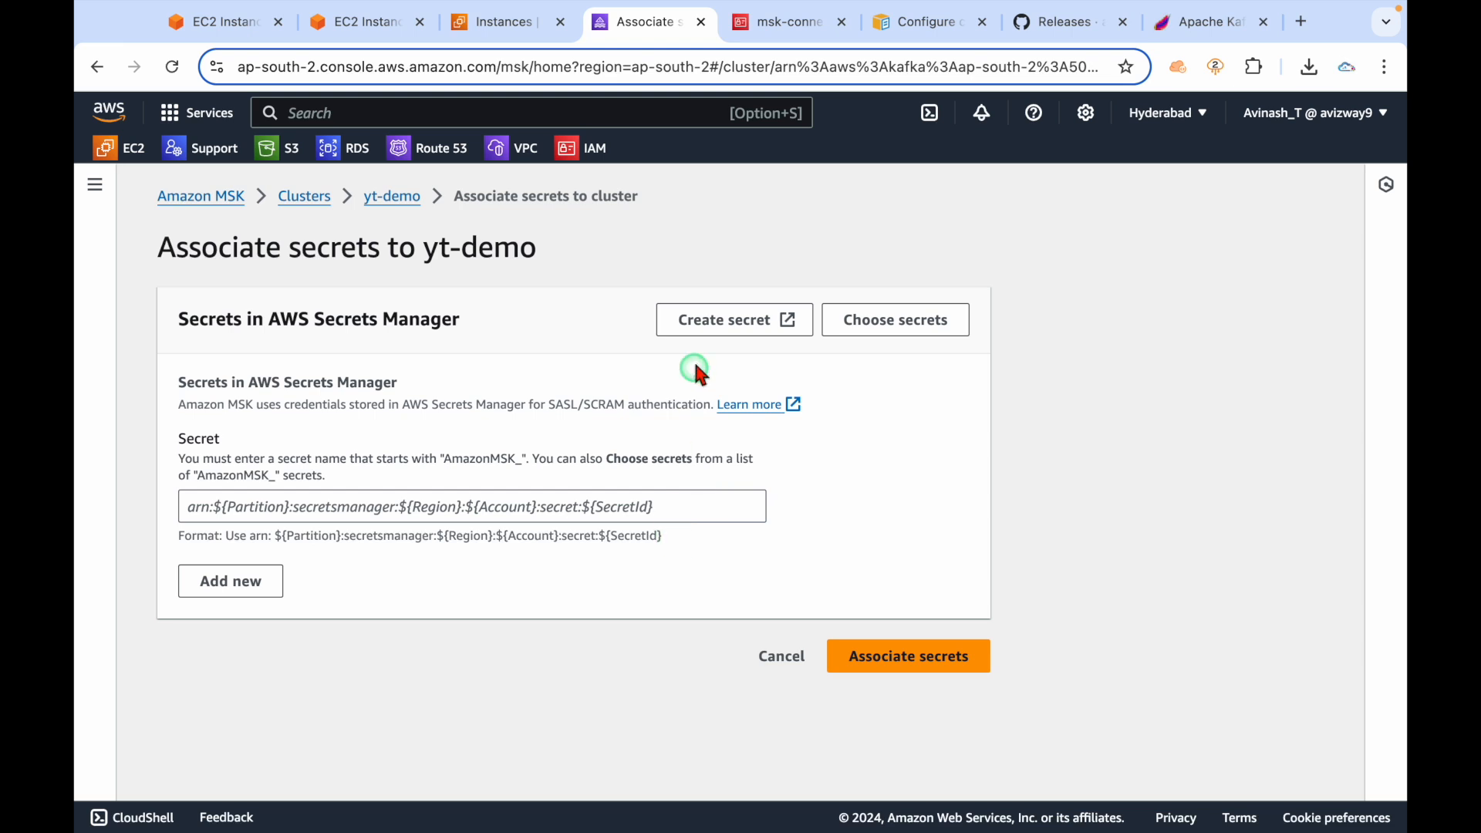
# Open the Secrets Manager new-secret form in a separate tab from Associate secrets.
pyautogui.moveTo(640, 319); pyautogui.dragTo(780, 324)
pyautogui.click(899, 466)
pyautogui.click(762, 322)
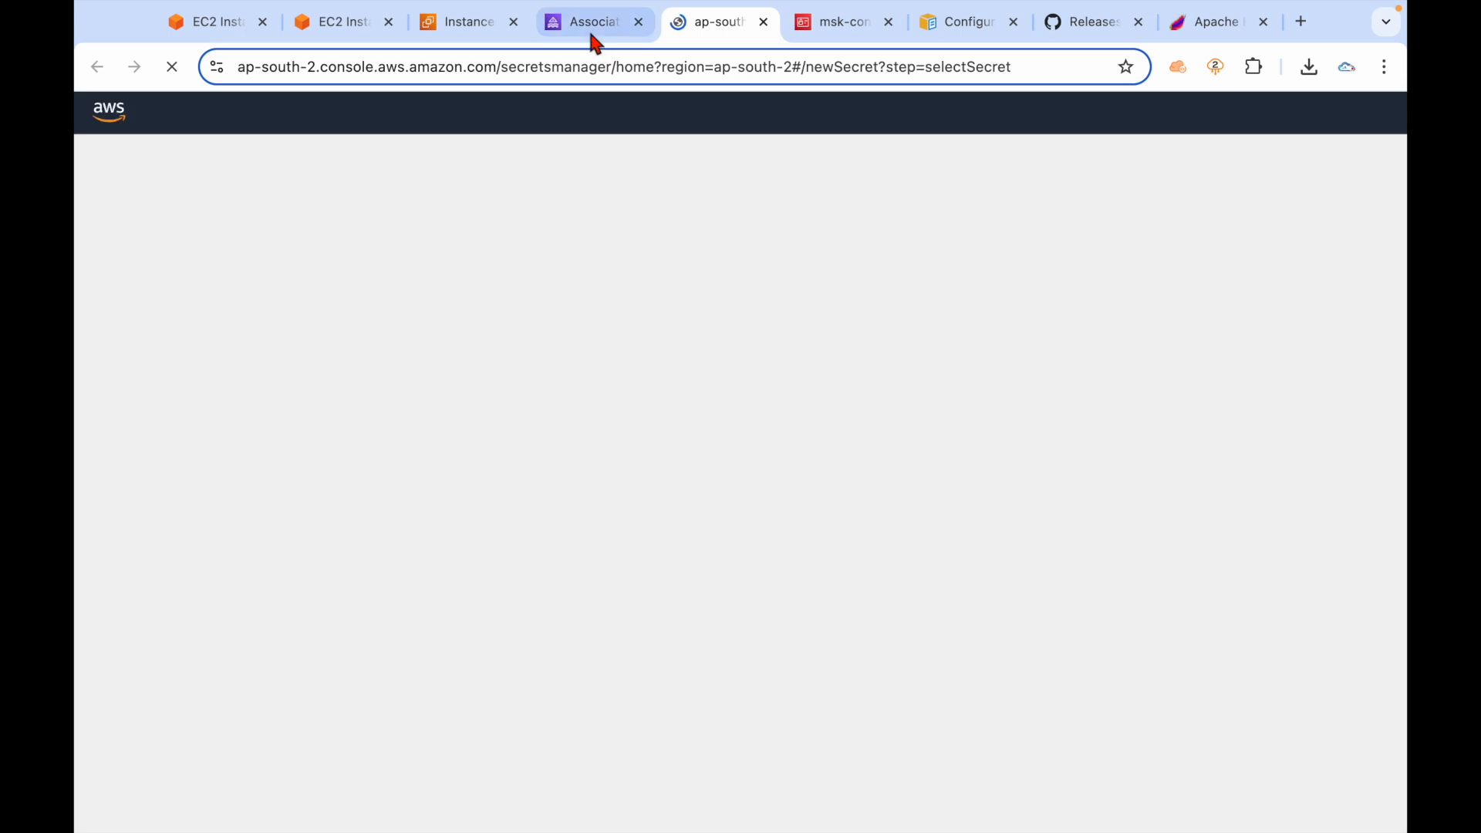
# Back on the association form, point out the required AmazonMSK_ secret name prefix.
pyautogui.click(589, 23)
pyautogui.click(515, 532)
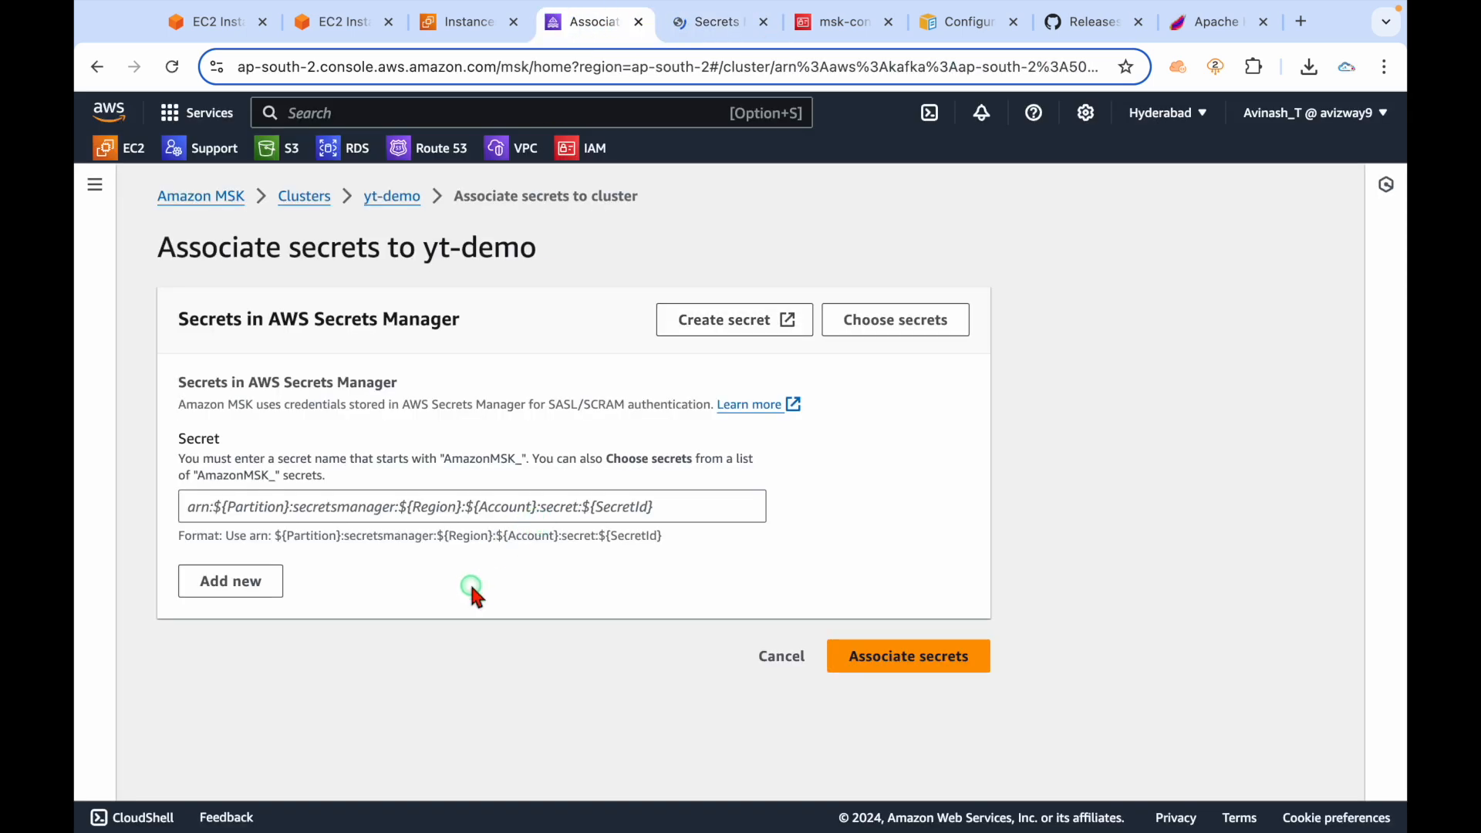
pyautogui.doubleClick(460, 460)
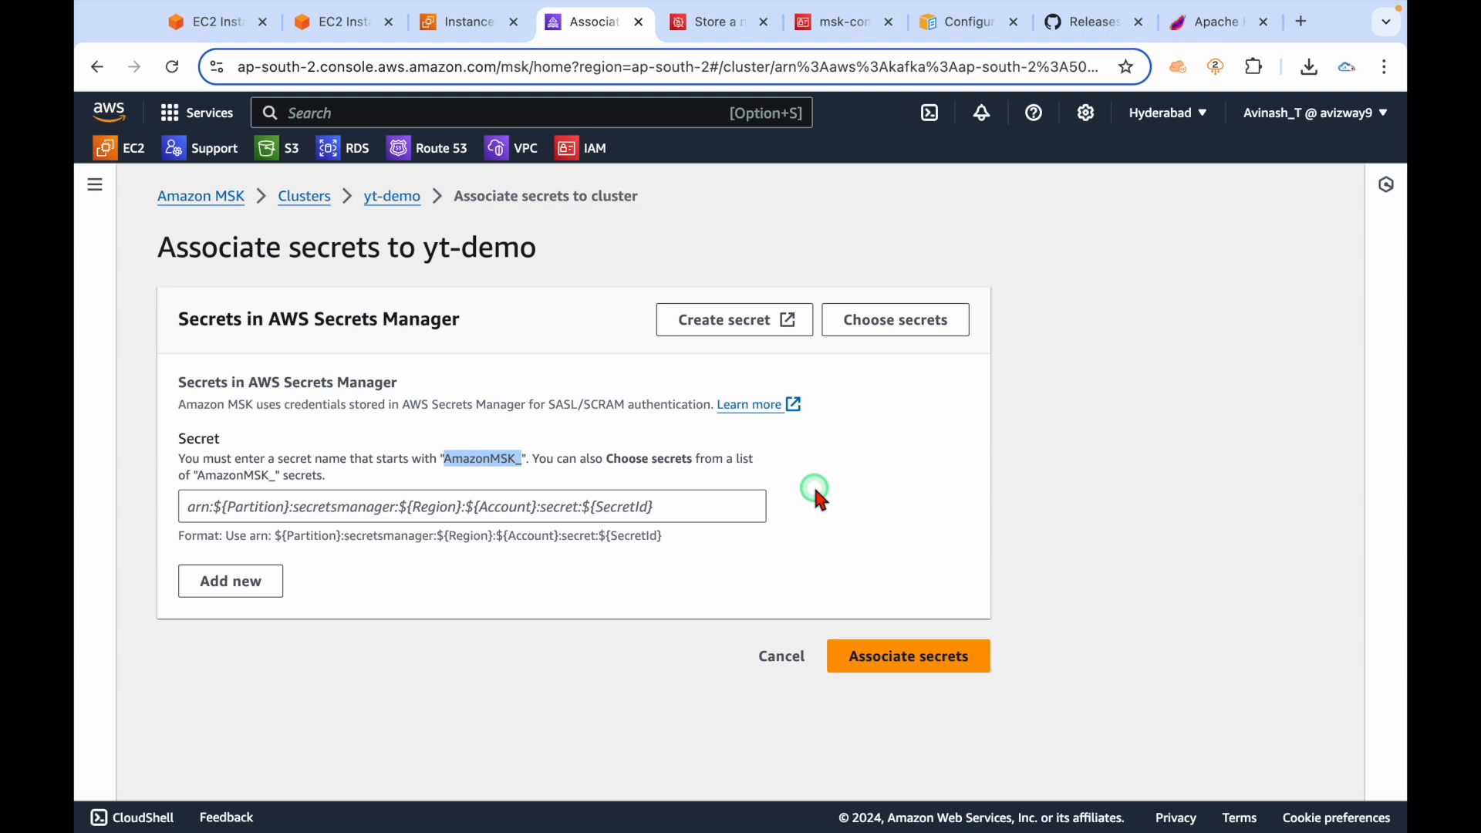
pyautogui.click(1108, 333)
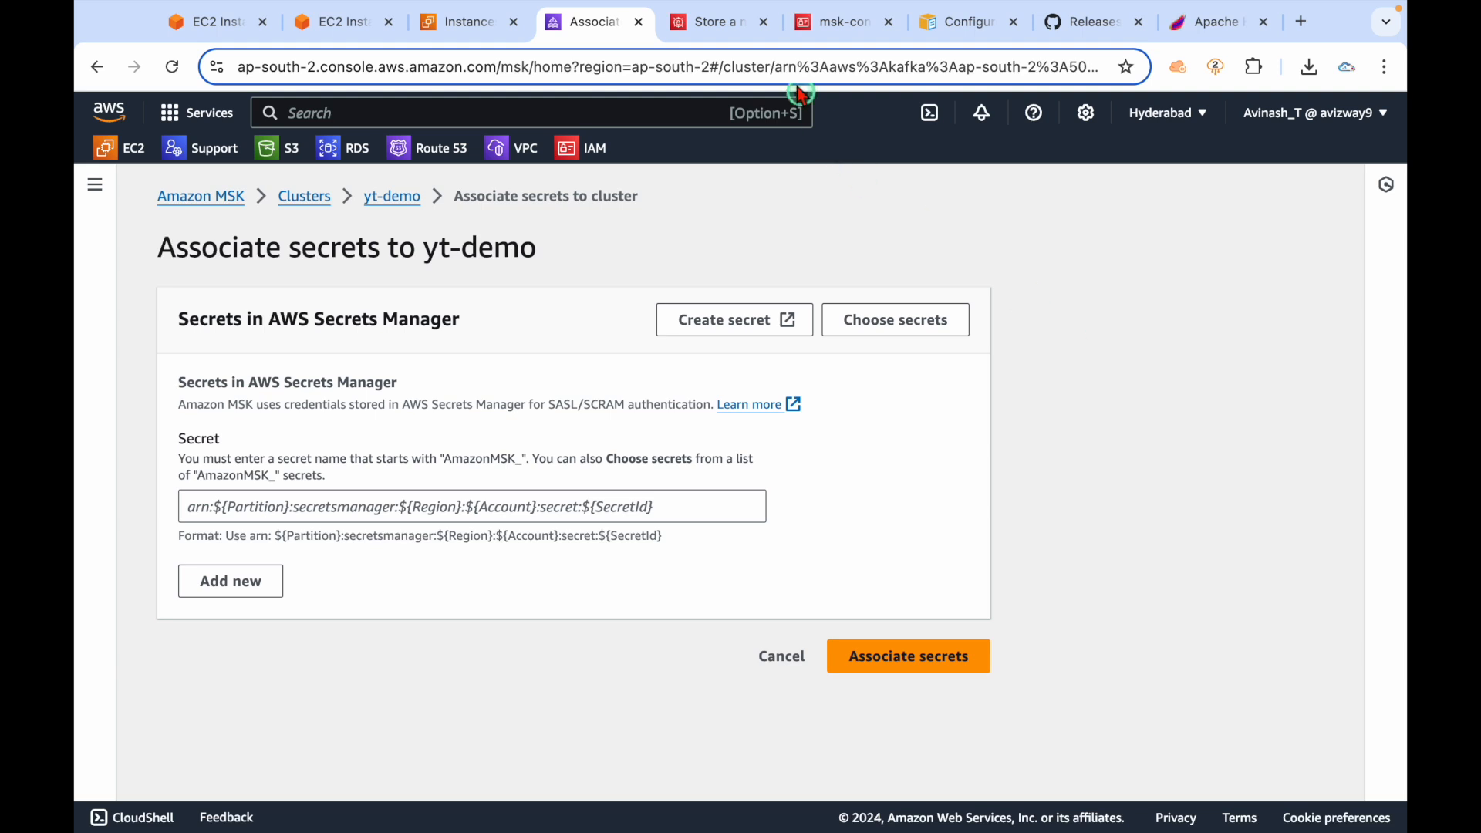
# Choose Other type of secret, preview its Plaintext JSON editor, and switch to the MSK docs.
pyautogui.click(711, 22)
pyautogui.click(901, 488)
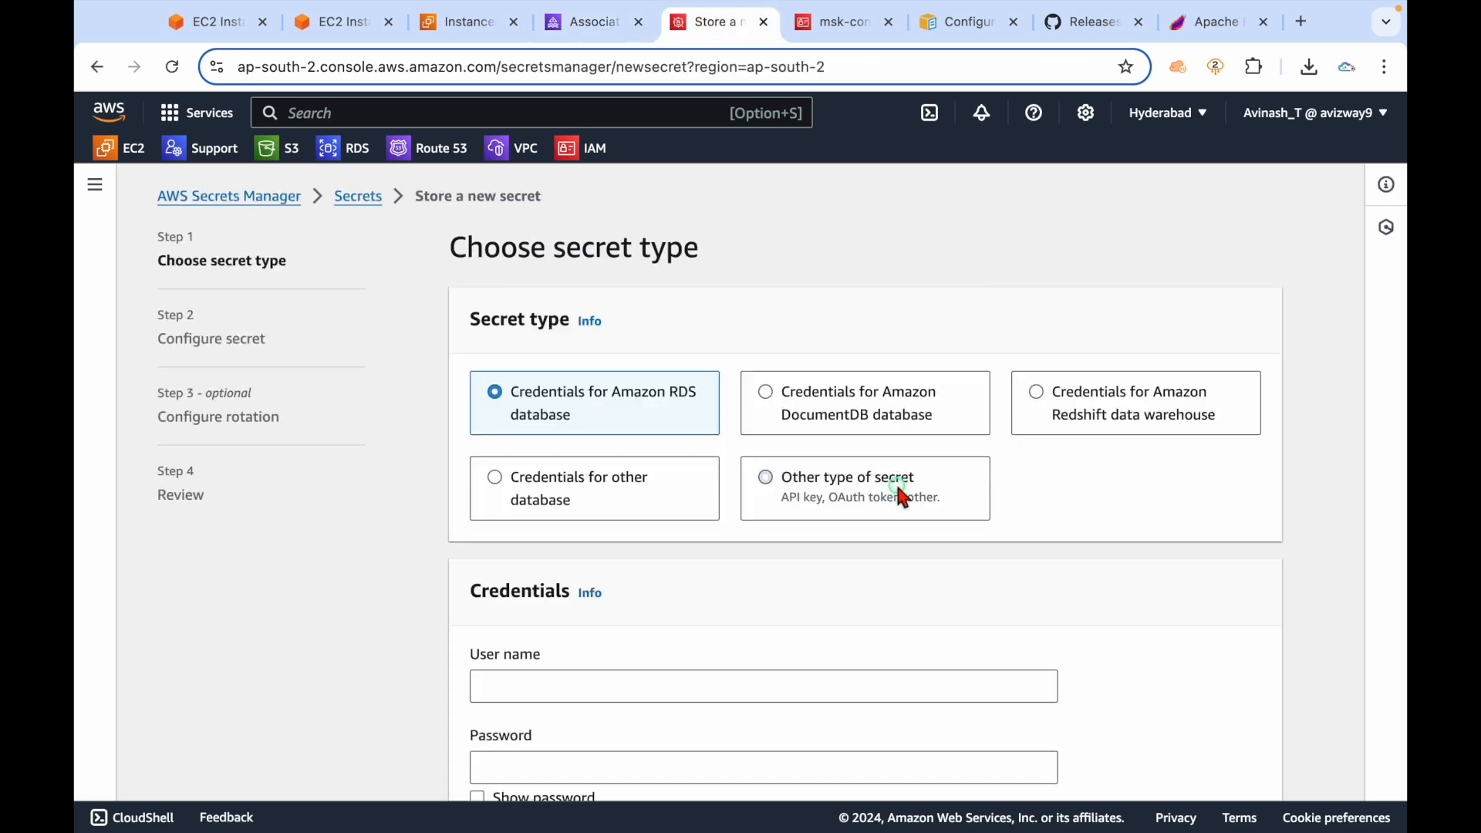
pyautogui.moveTo(955, 512); pyautogui.dragTo(953, 540)
pyautogui.scroll(-3, 952, 539)
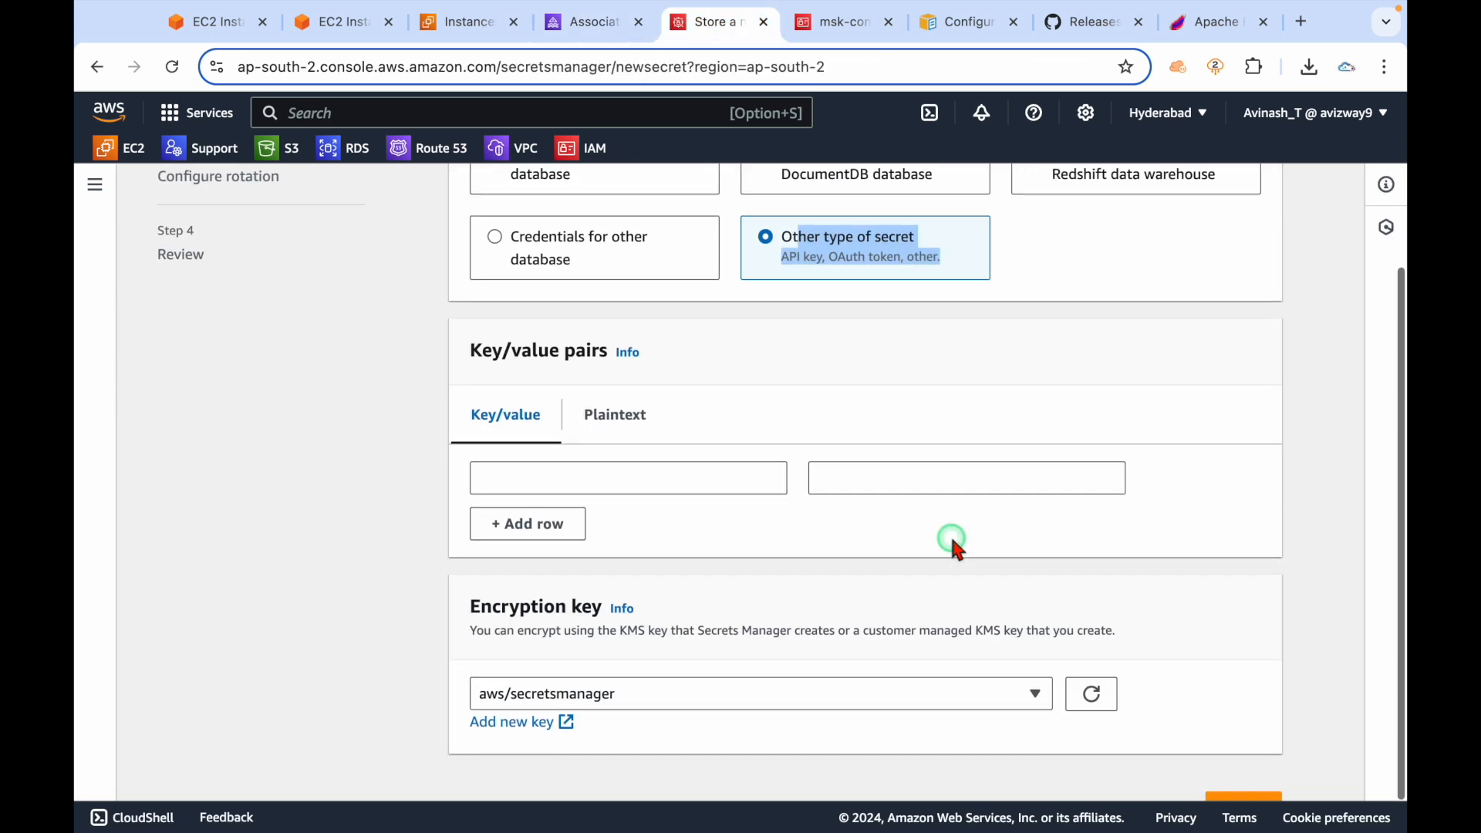
pyautogui.click(645, 409)
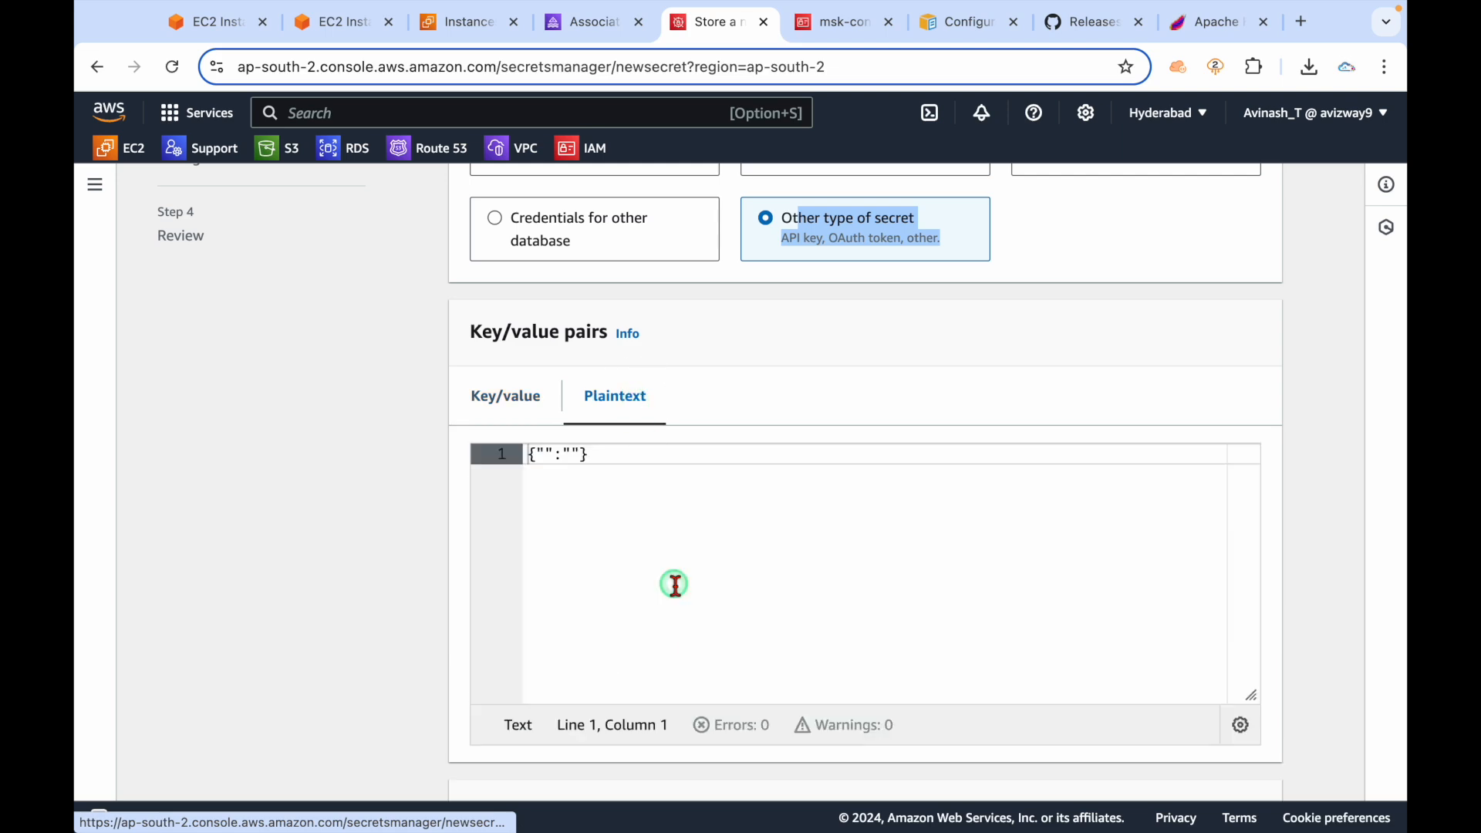
pyautogui.click(622, 518)
pyautogui.click(505, 397)
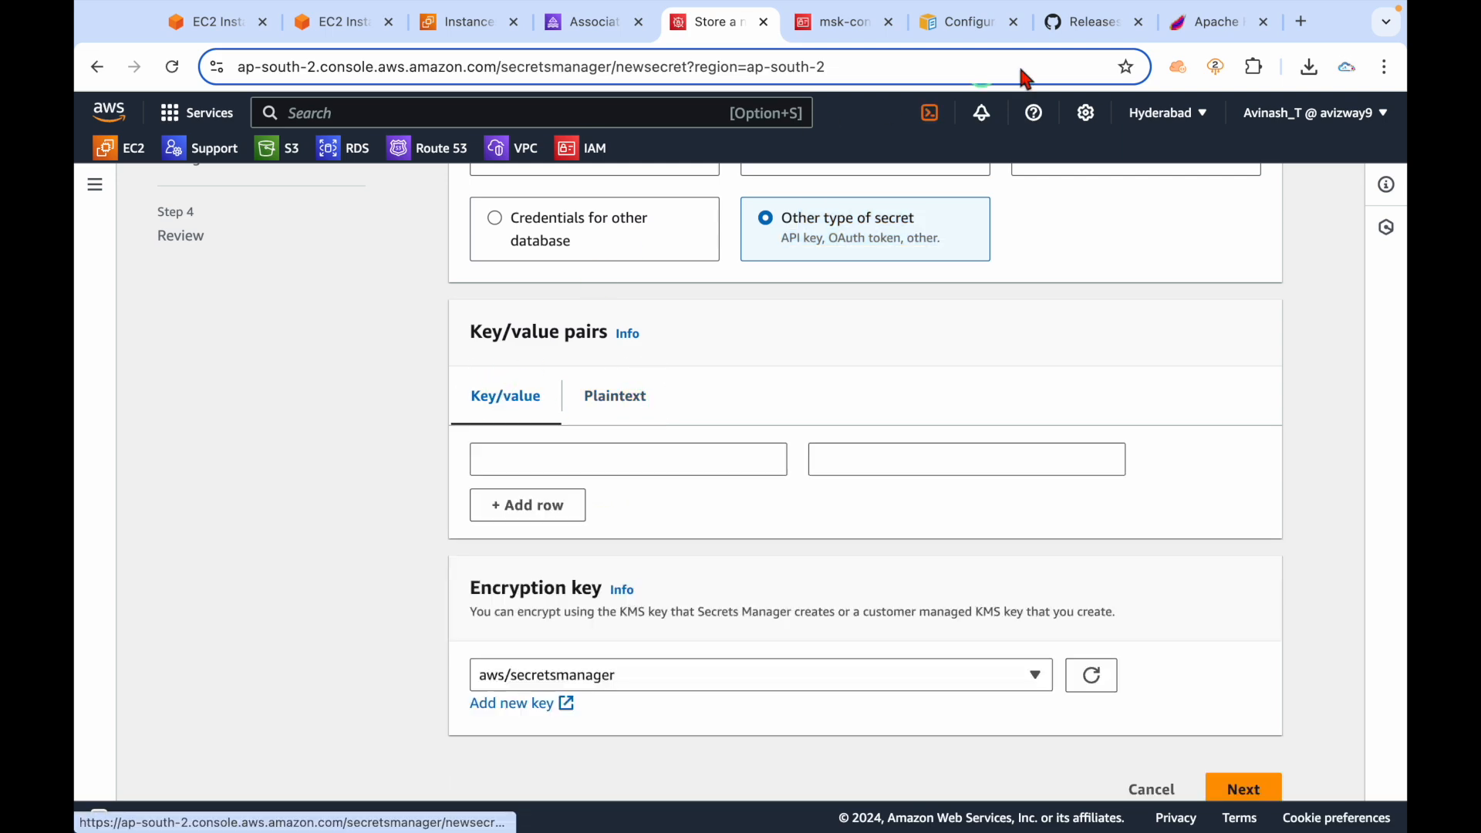
pyautogui.click(960, 21)
pyautogui.click(679, 520)
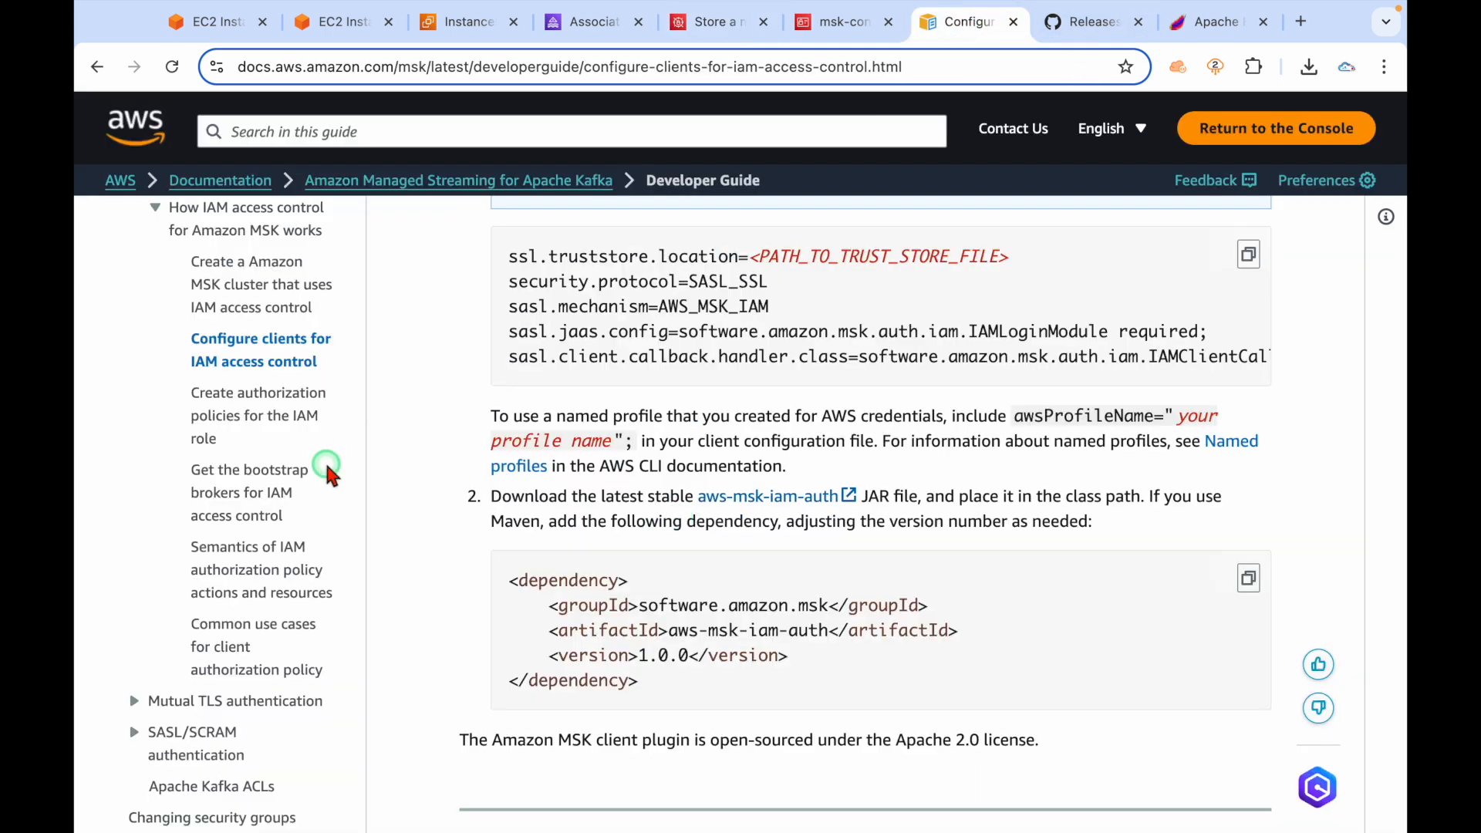
# Navigate the MSK Developer Guide to SASL/SCRAM authentication > Set up SASL/SCRAM.
pyautogui.scroll(-3, 325, 460)
pyautogui.click(194, 575)
pyautogui.scroll(-7, 216, 493)
pyautogui.scroll(4, 282, 330)
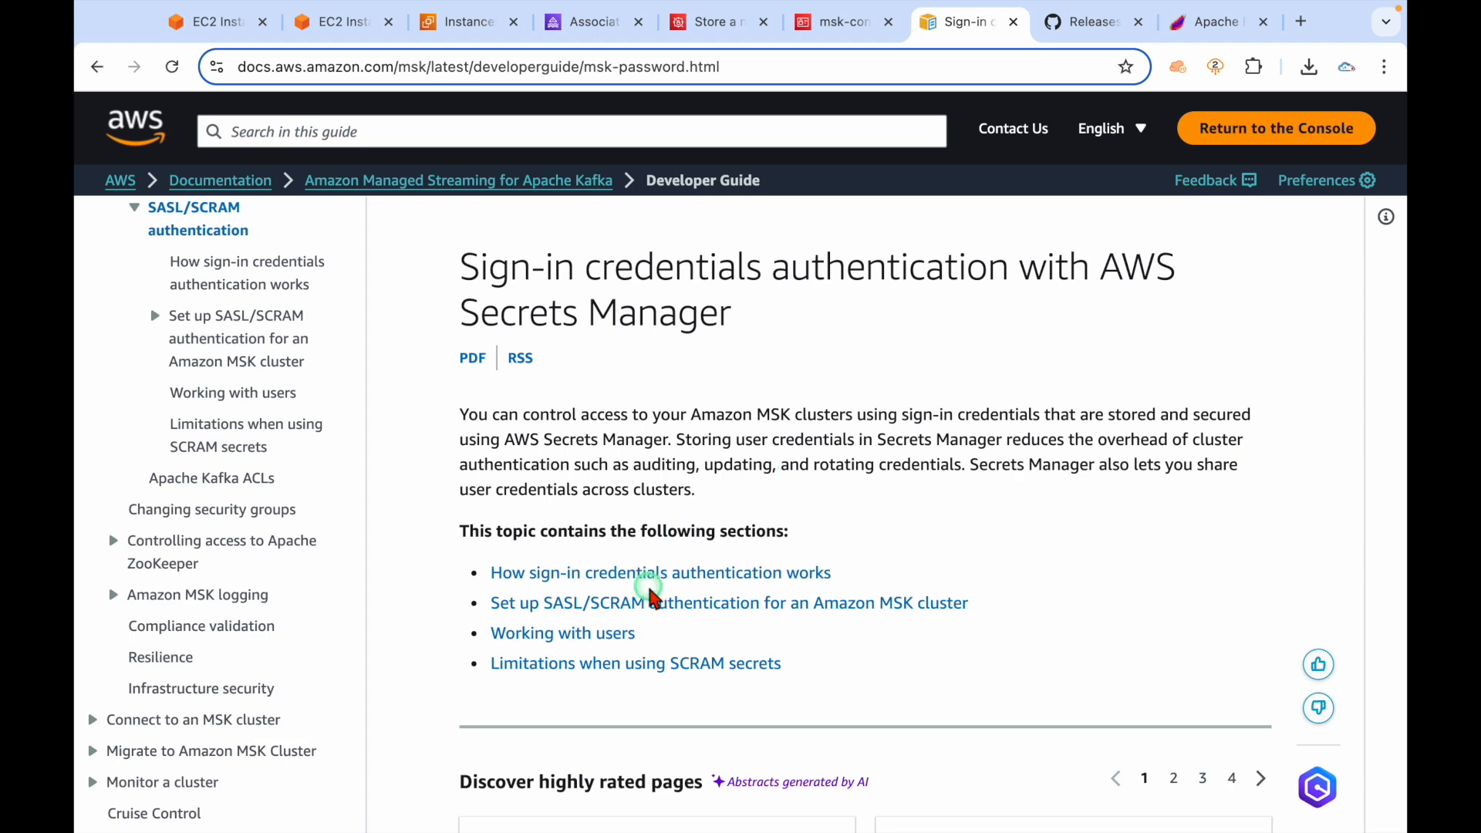
pyautogui.click(657, 606)
pyautogui.scroll(-2, 830, 585)
pyautogui.scroll(-3, 830, 585)
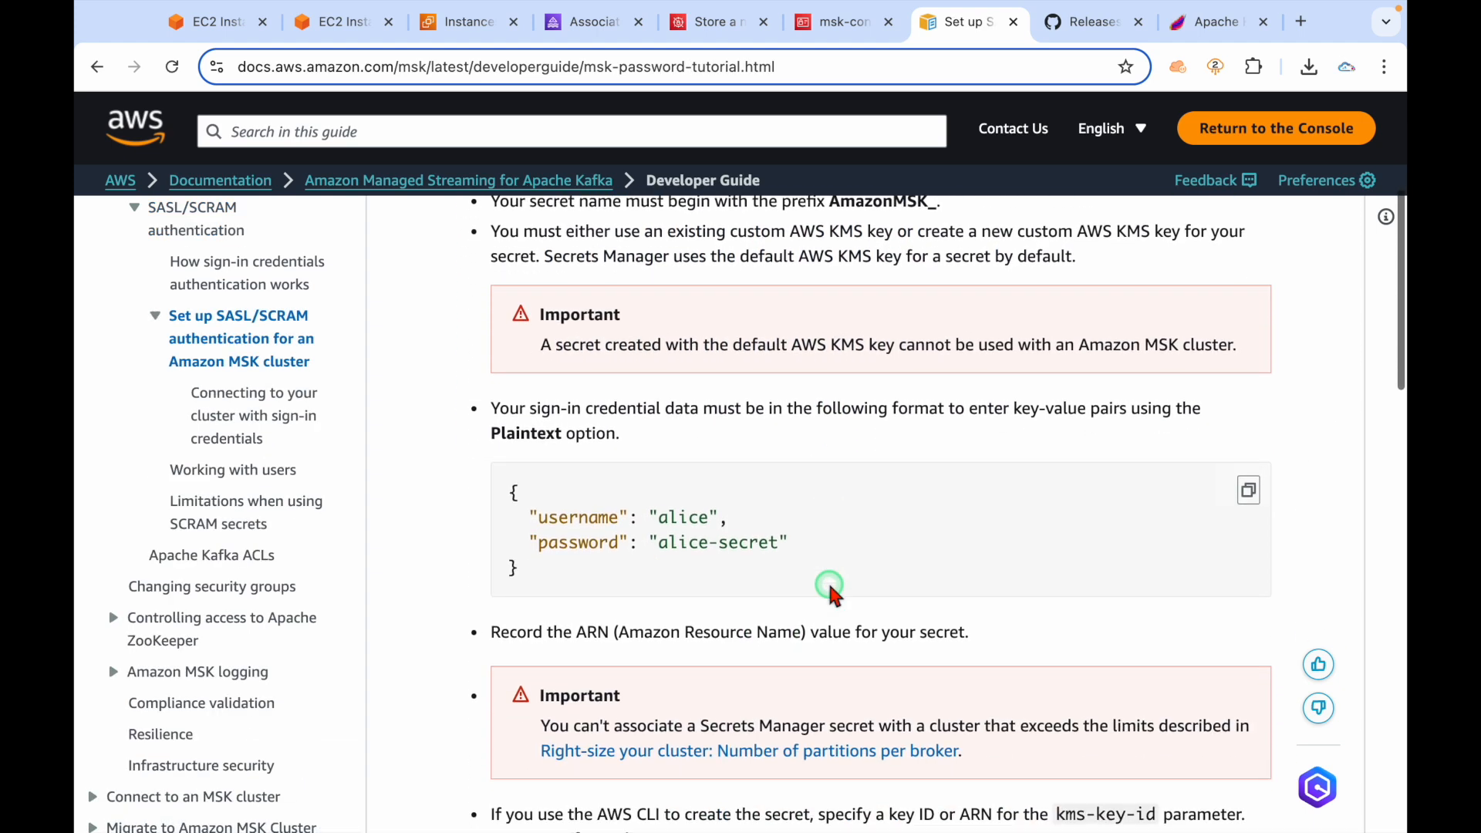
pyautogui.moveTo(532, 572); pyautogui.dragTo(512, 500)
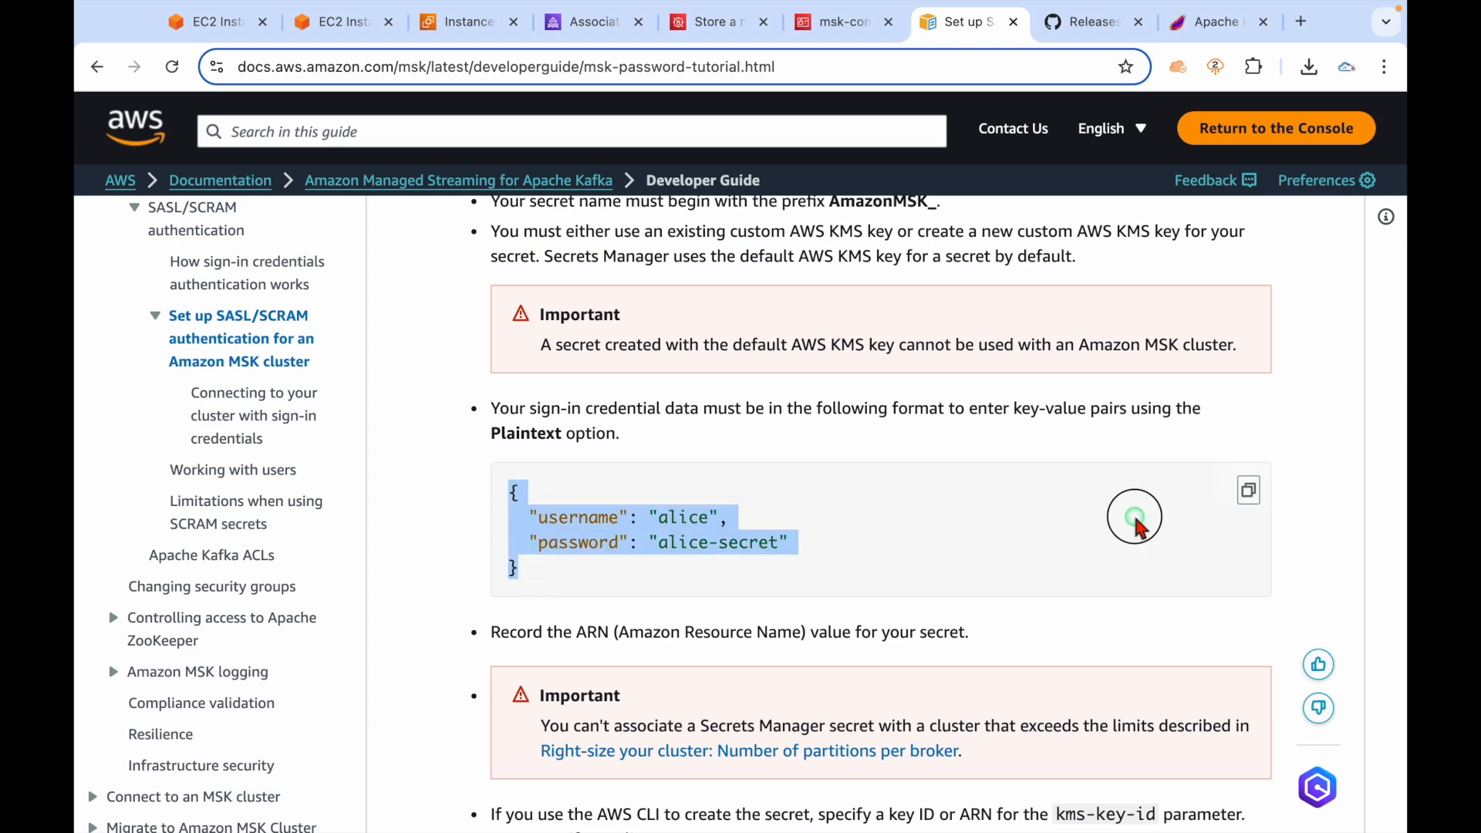
# Copy the example username/password JSON and return to the new secret's Plaintext tab.
pyautogui.click(1248, 490)
pyautogui.click(1248, 490)
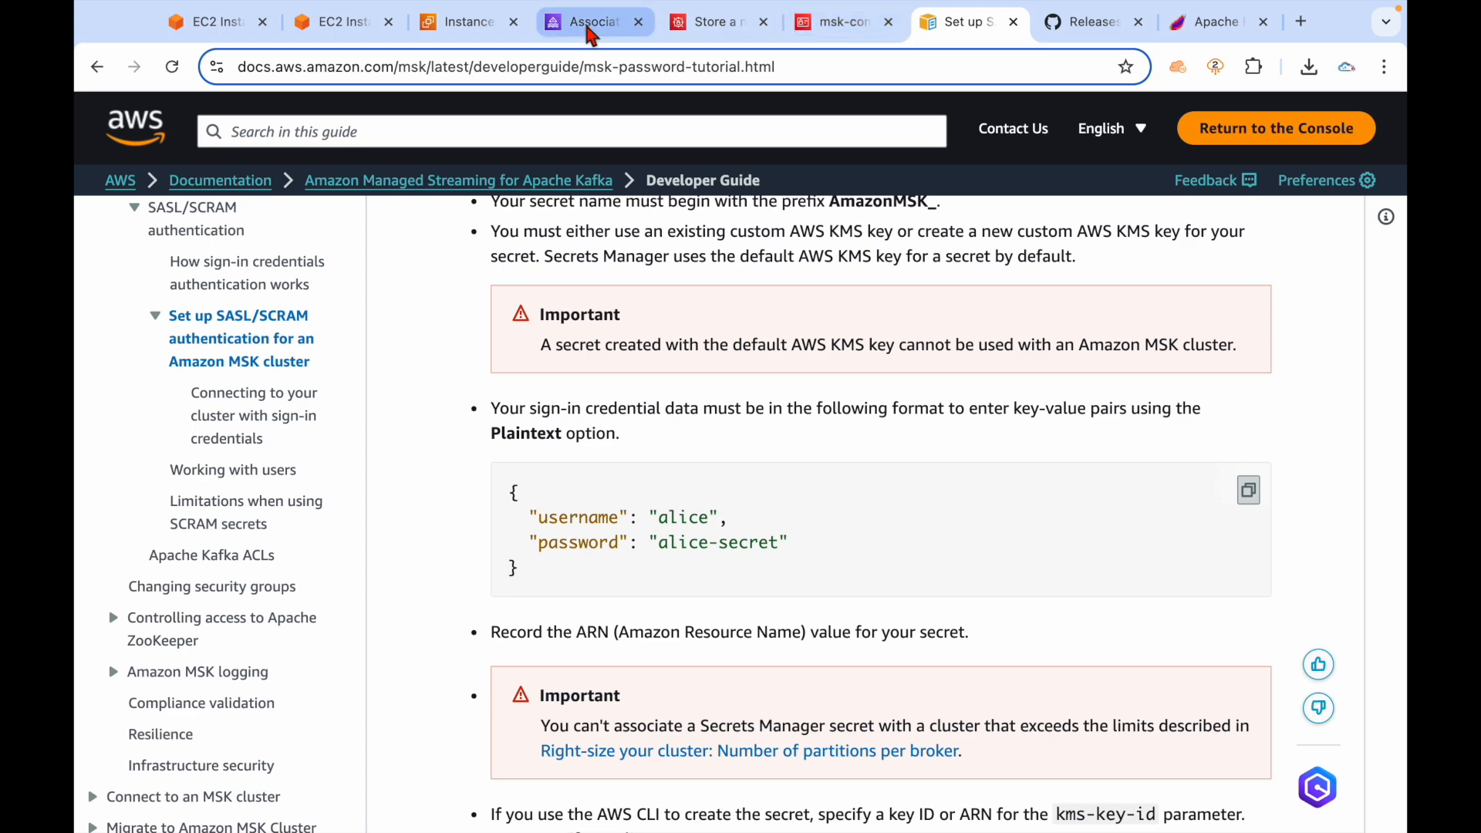
pyautogui.click(604, 30)
pyautogui.click(731, 35)
pyautogui.click(615, 395)
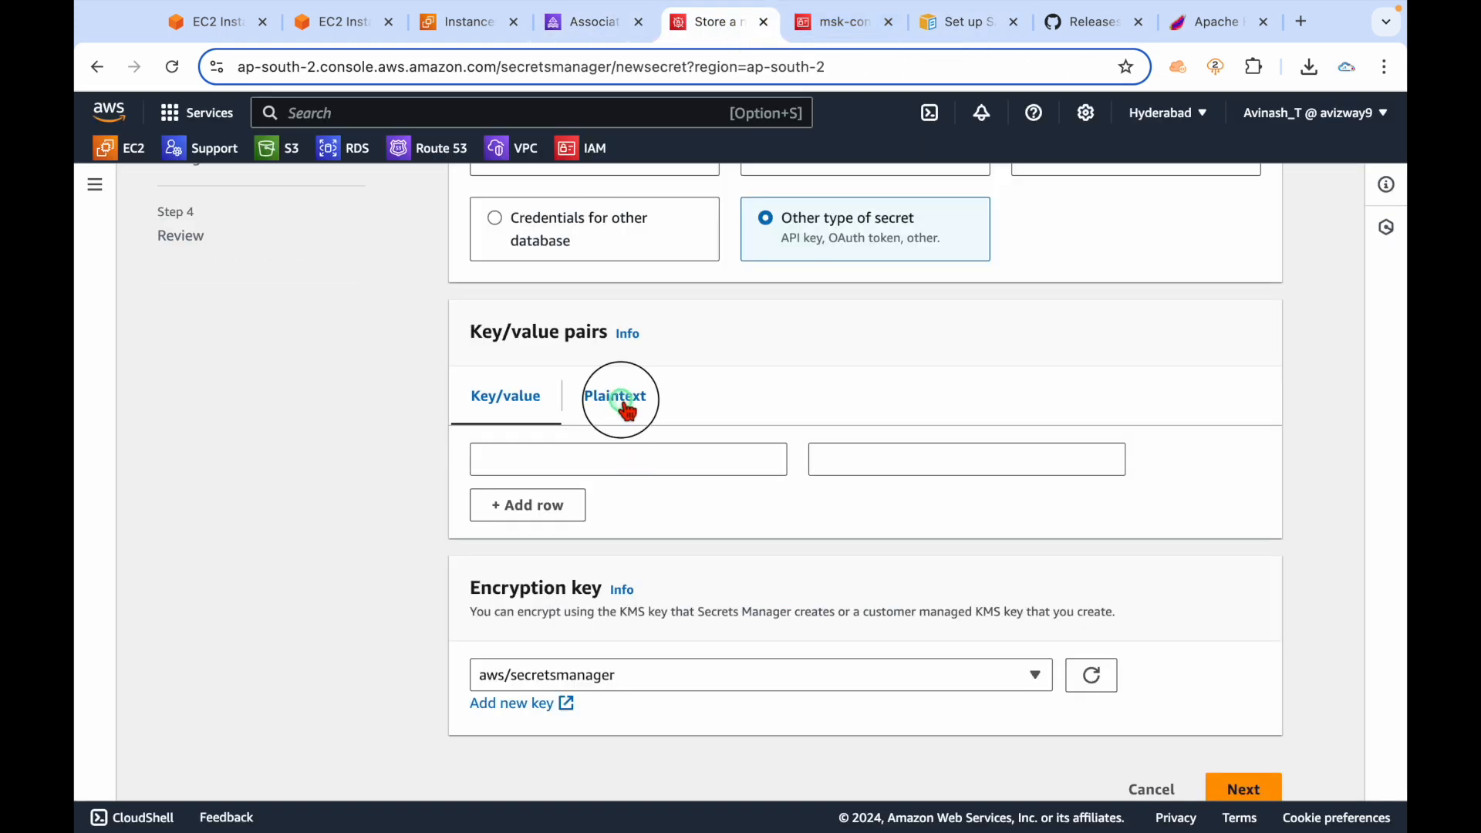
# Paste the credentials JSON and edit it to username mskuser with its password.
pyautogui.click(647, 484)
pyautogui.press('super+a')
pyautogui.press('super+v')
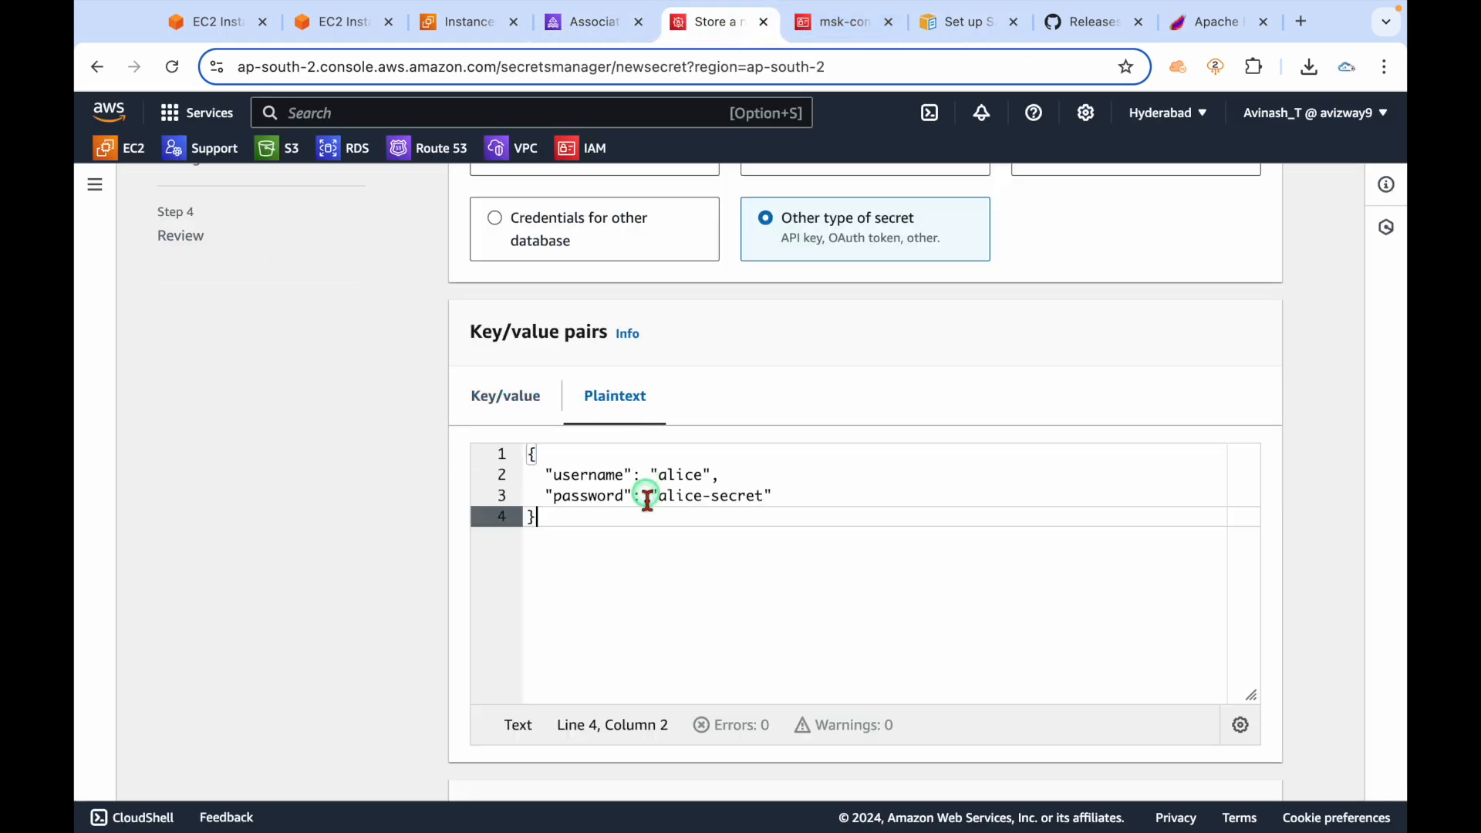
pyautogui.click(739, 473)
pyautogui.hotkey('shift', 'Left')
pyautogui.hotkey('shift', 'Left')
pyautogui.hotkey('shift', 'Left')
pyautogui.hotkey('shift', 'Left')
pyautogui.hotkey('shift', 'Left')
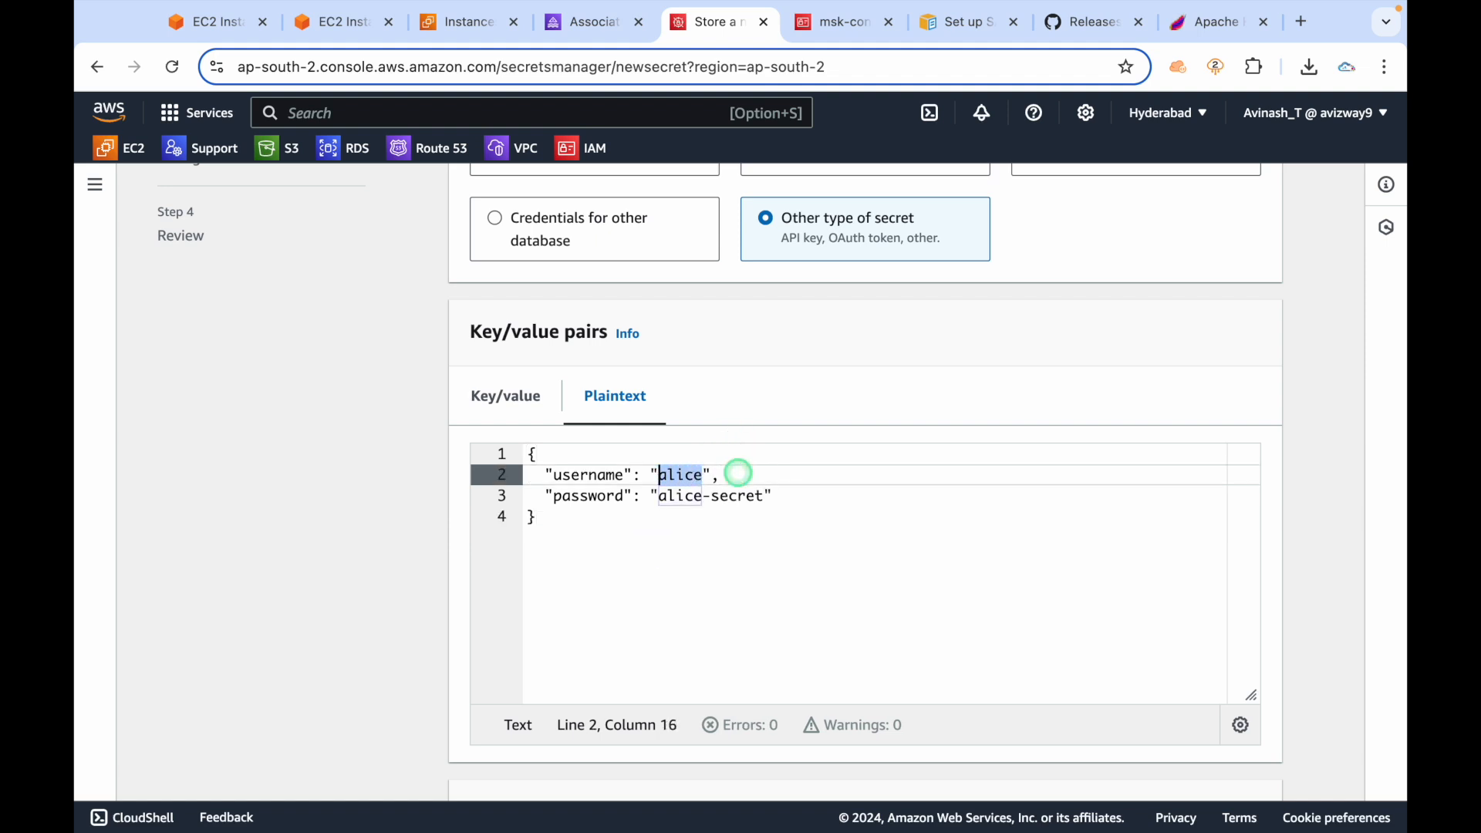
pyautogui.write('mskuser')
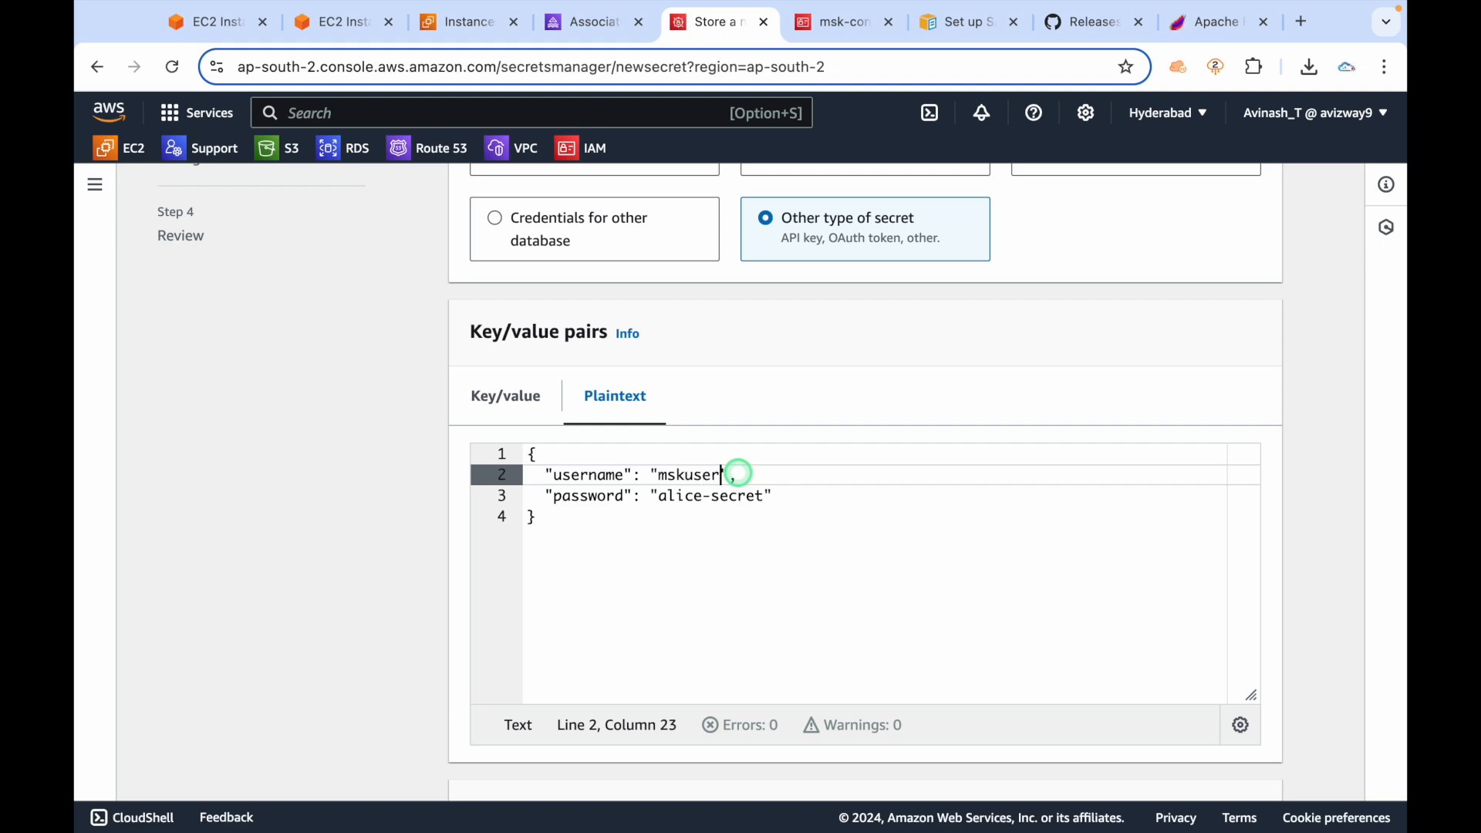
pyautogui.press('Down')
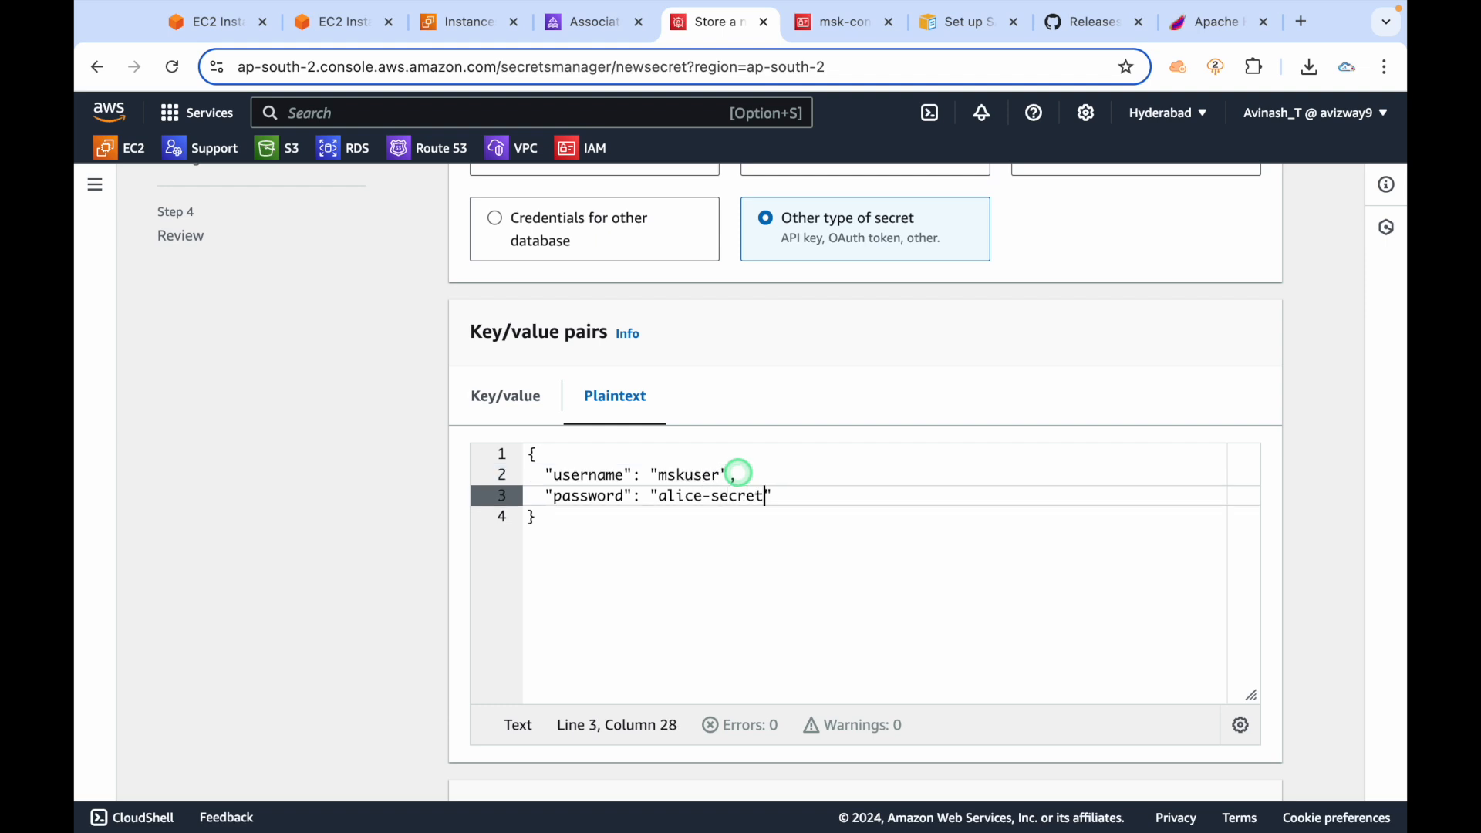
pyautogui.hotkey('shift', 'Left')
pyautogui.hotkey('shift', 'Left')
pyautogui.hotkey('shift', 'Left')
pyautogui.hotkey('shift', 'Left')
pyautogui.hotkey('shift', 'Left')
pyautogui.hotkey('shift', 'Left')
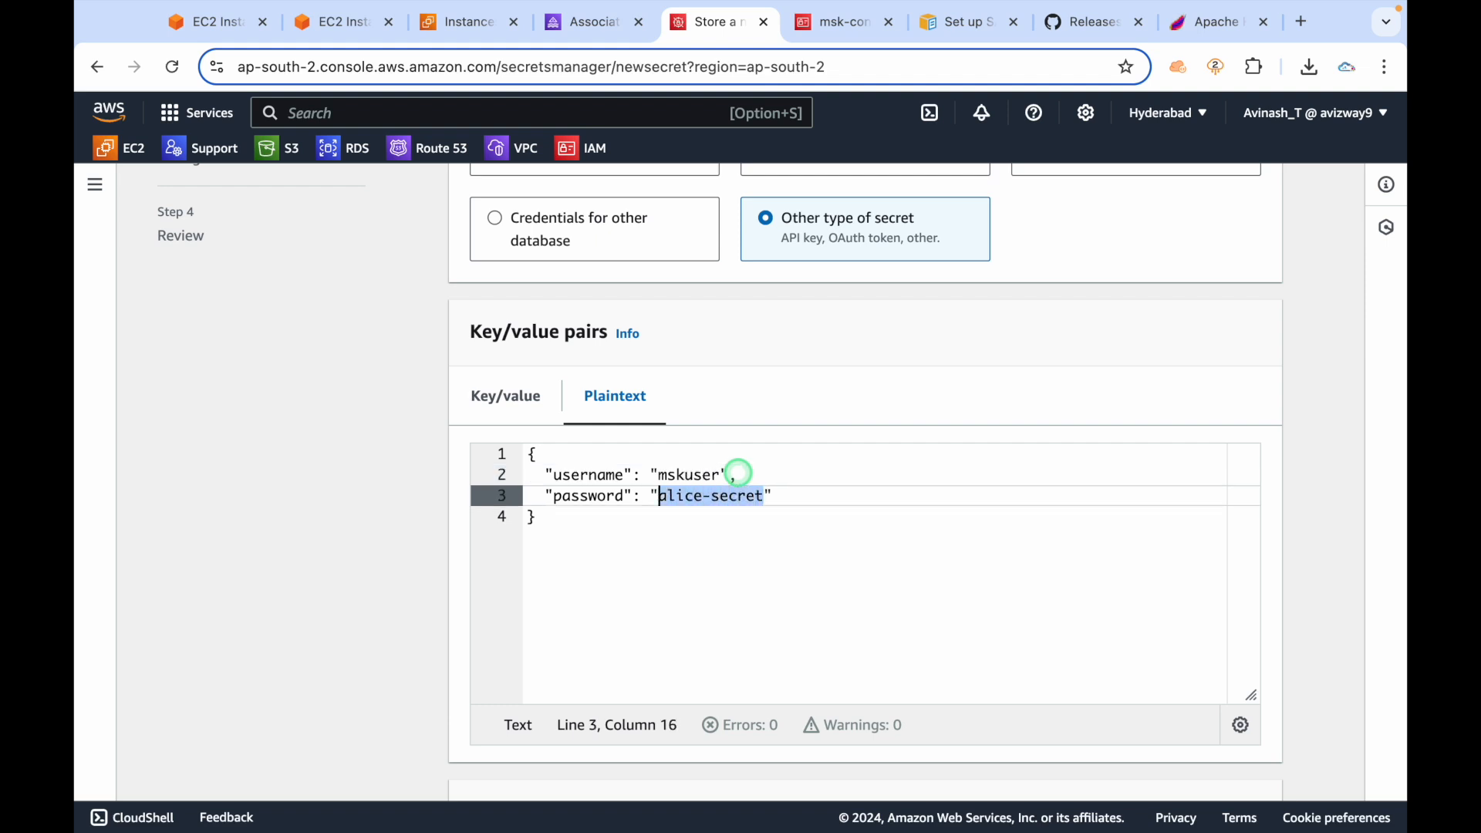
pyautogui.write('yt')
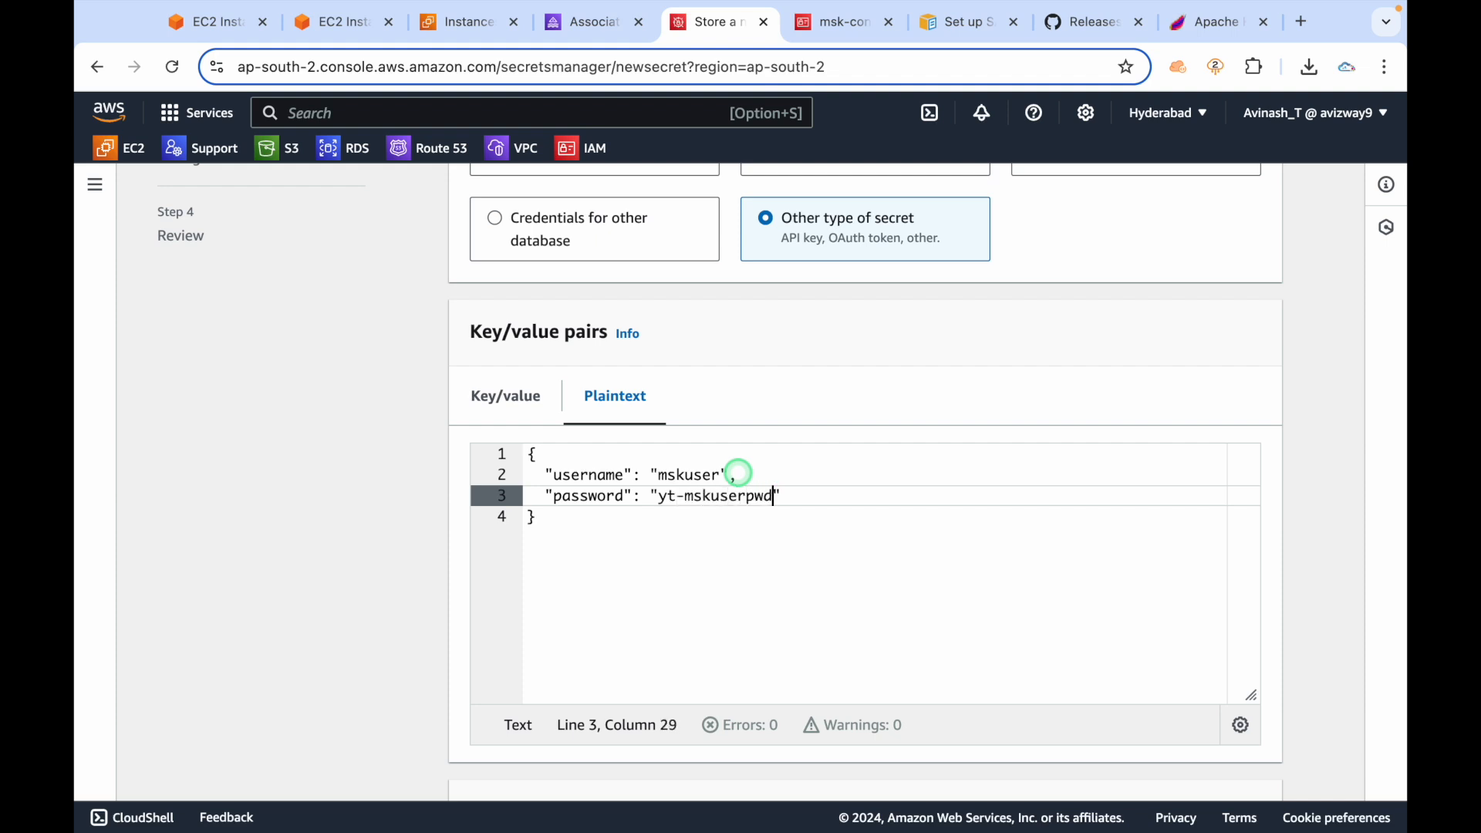
pyautogui.click(796, 565)
# Inspect the Encryption key list, leaving it at aws/secretsmanager.
pyautogui.scroll(-3, 799, 567)
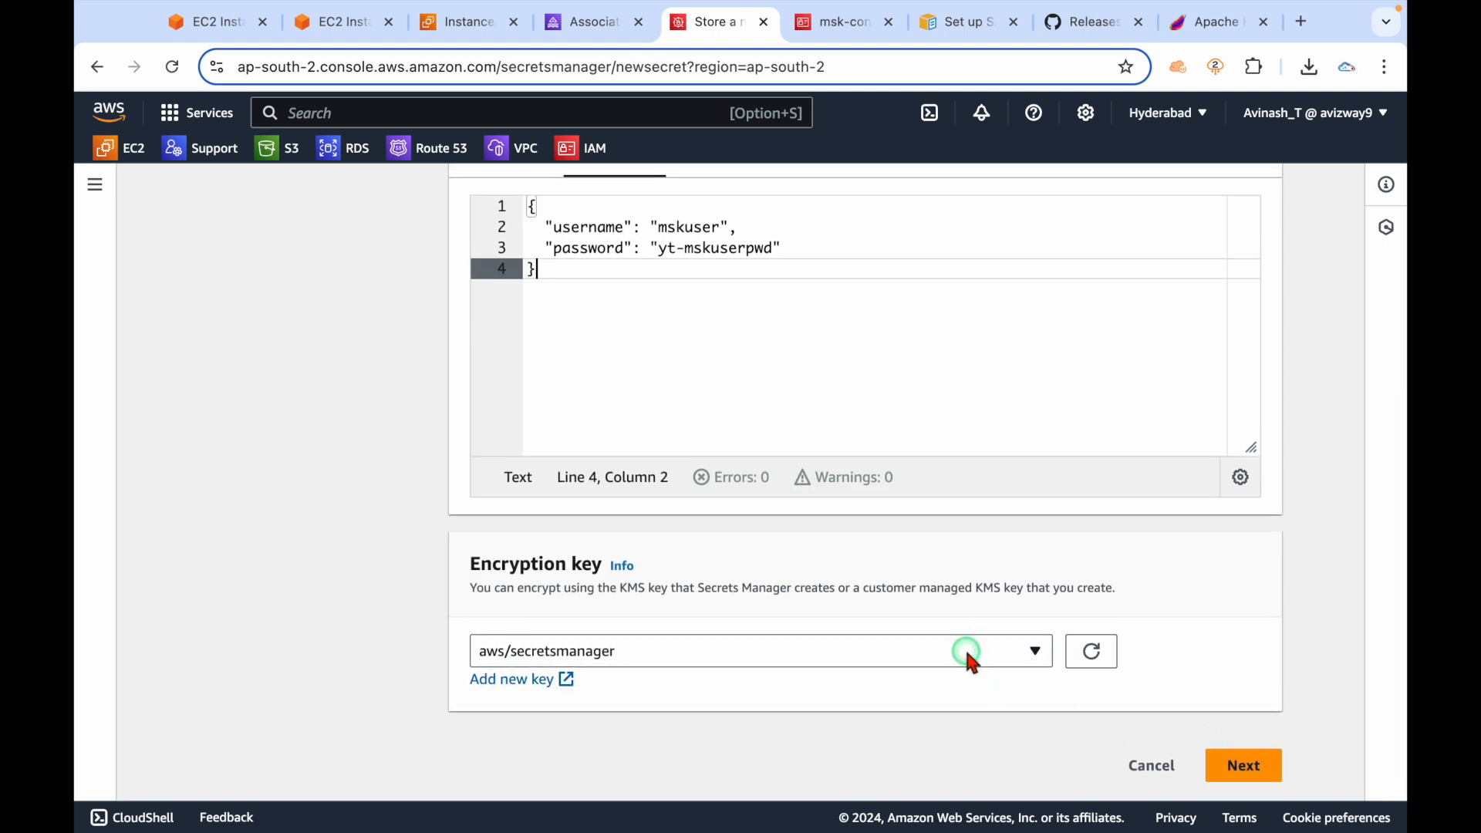
pyautogui.click(467, 25)
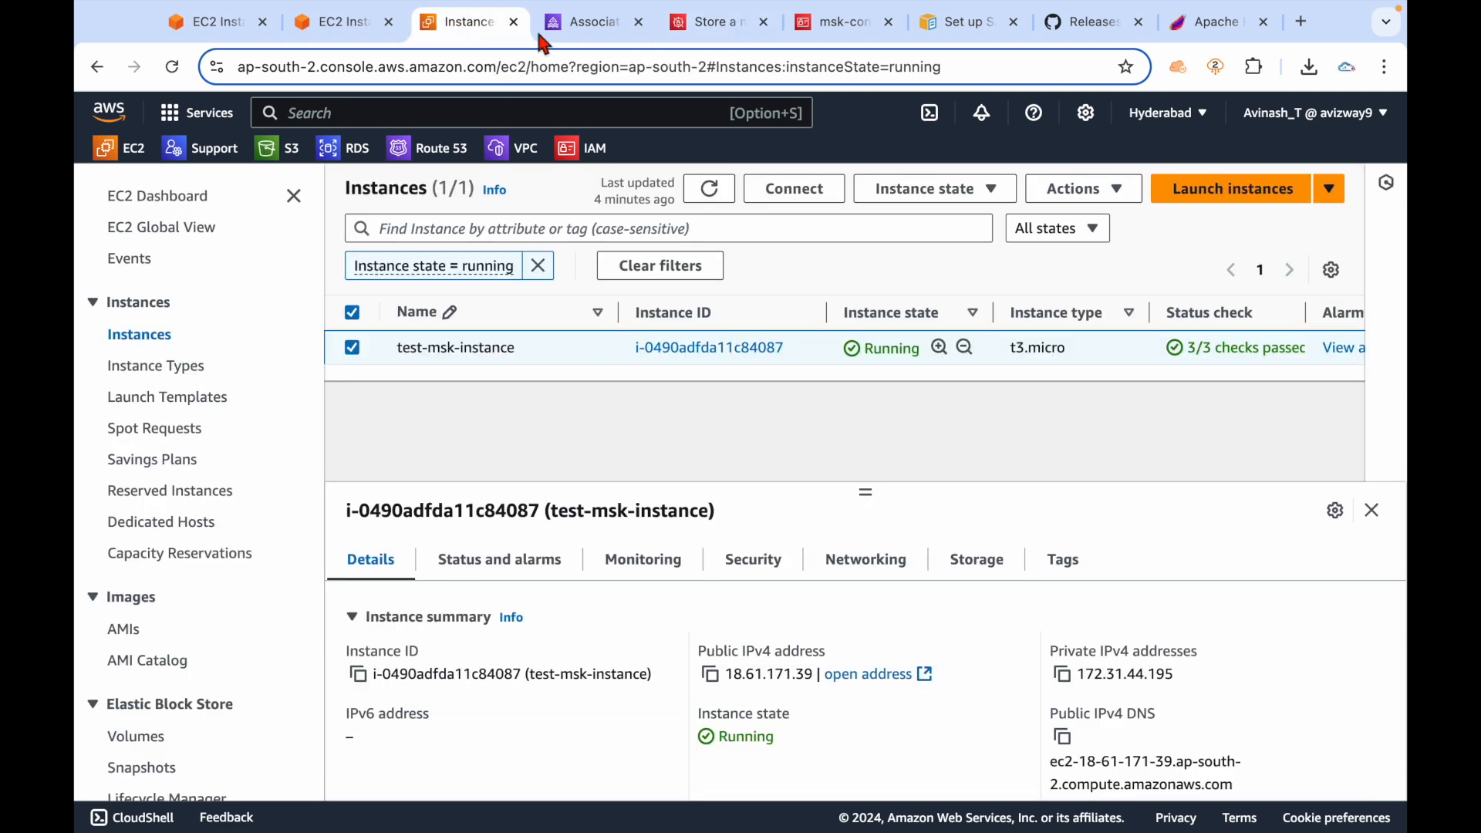
pyautogui.click(583, 29)
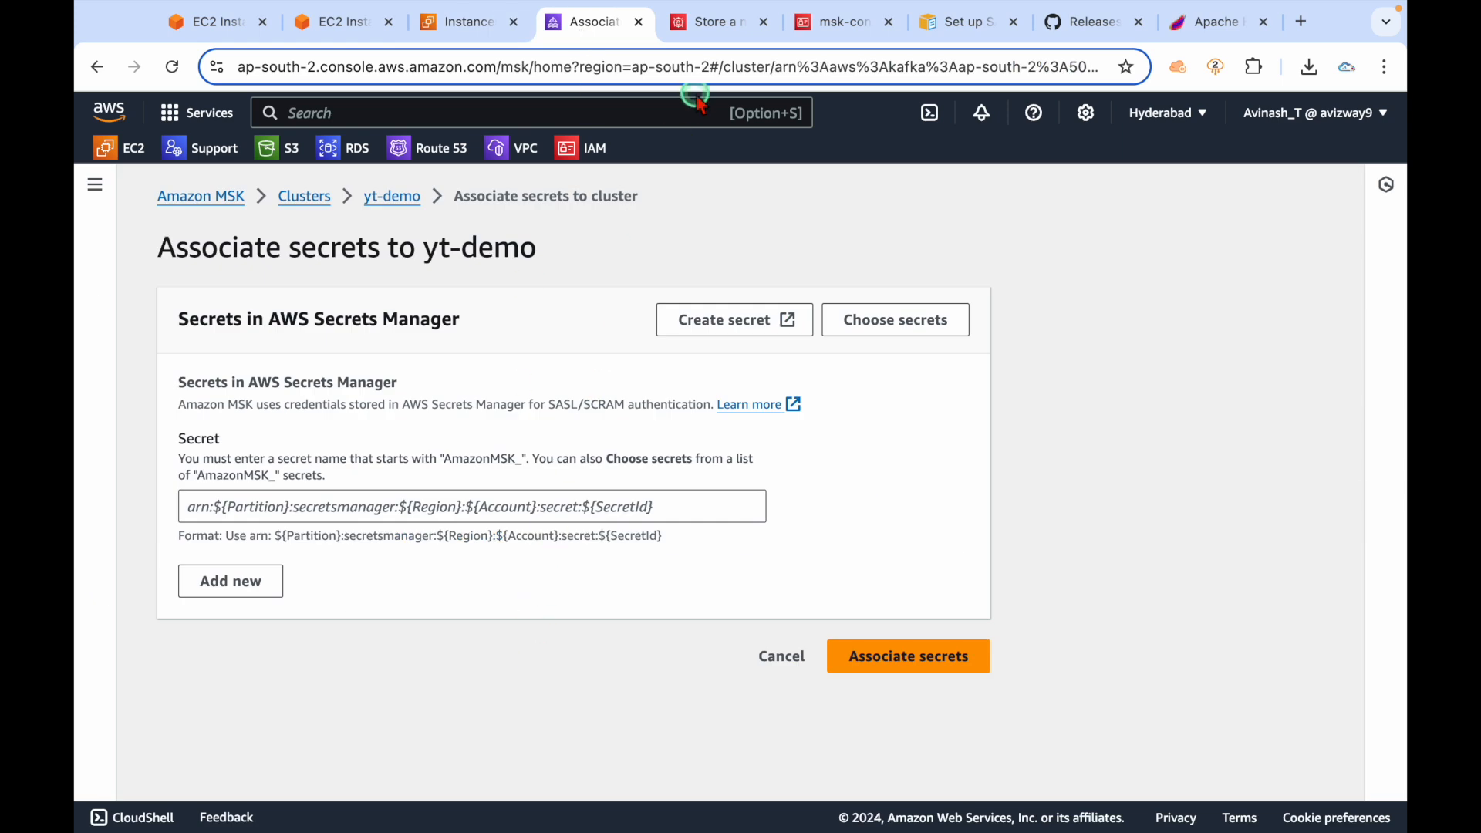
pyautogui.click(711, 25)
pyautogui.click(783, 650)
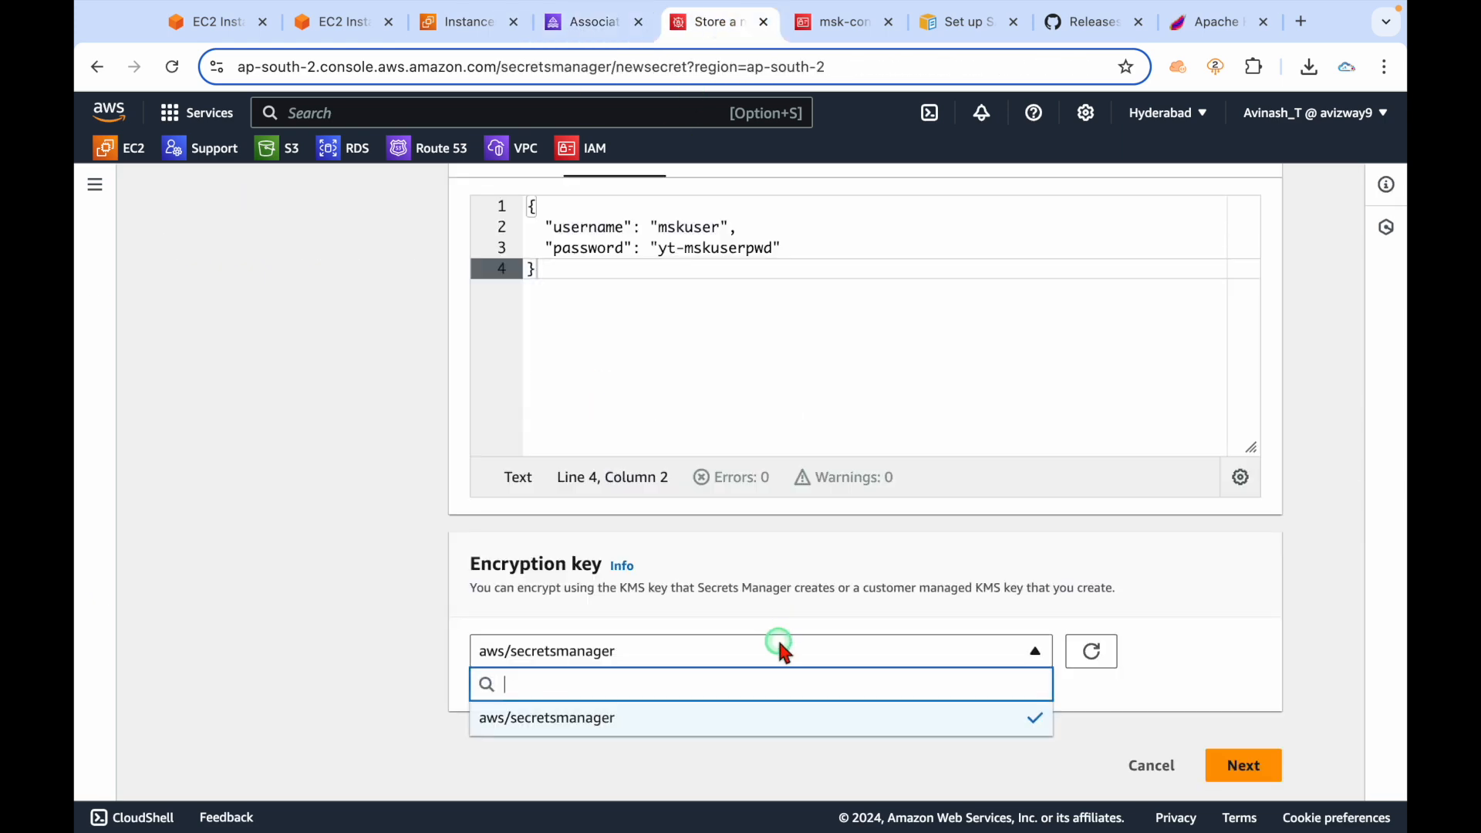
pyautogui.click(773, 614)
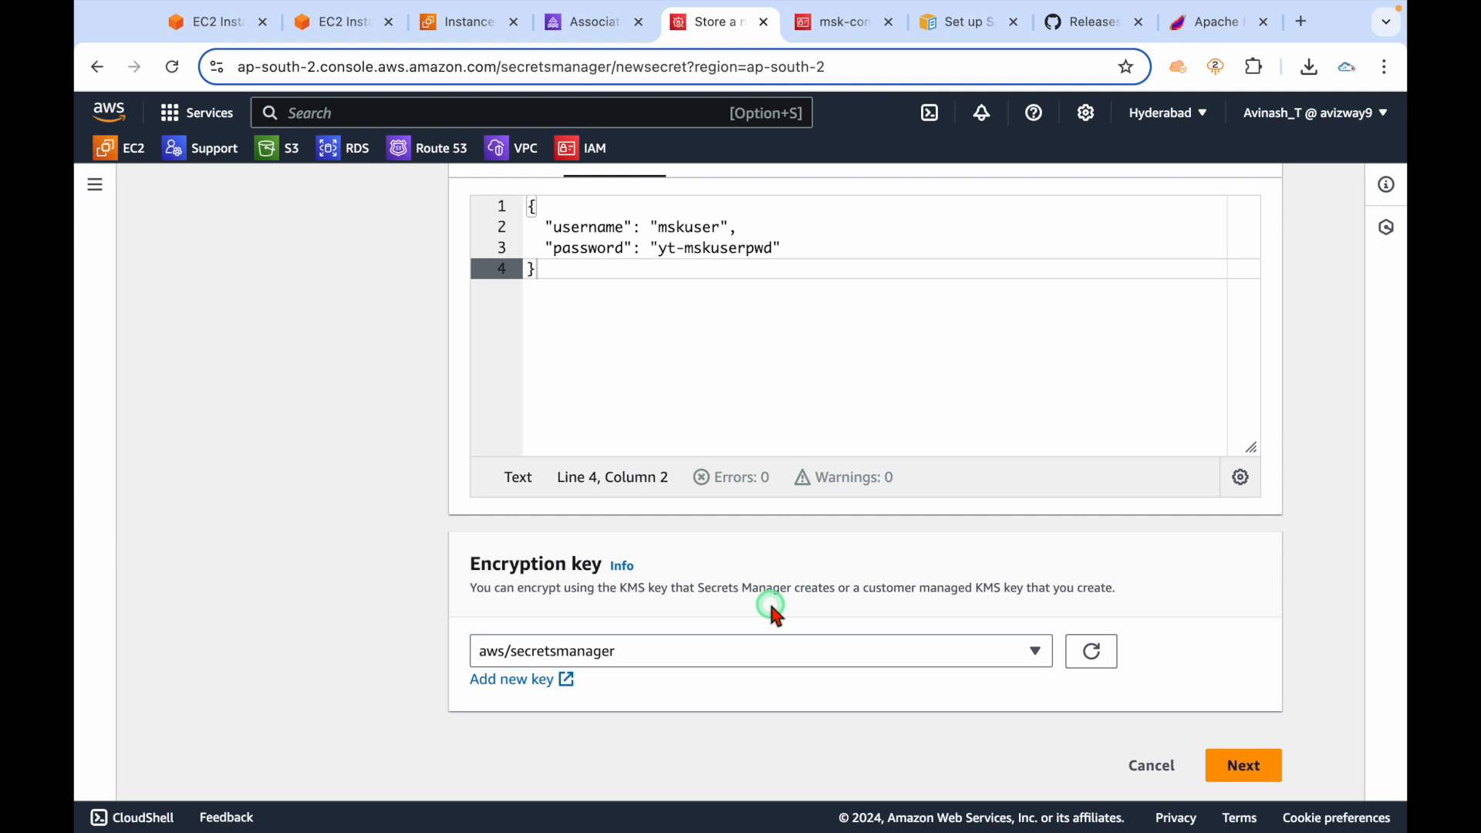
pyautogui.click(727, 647)
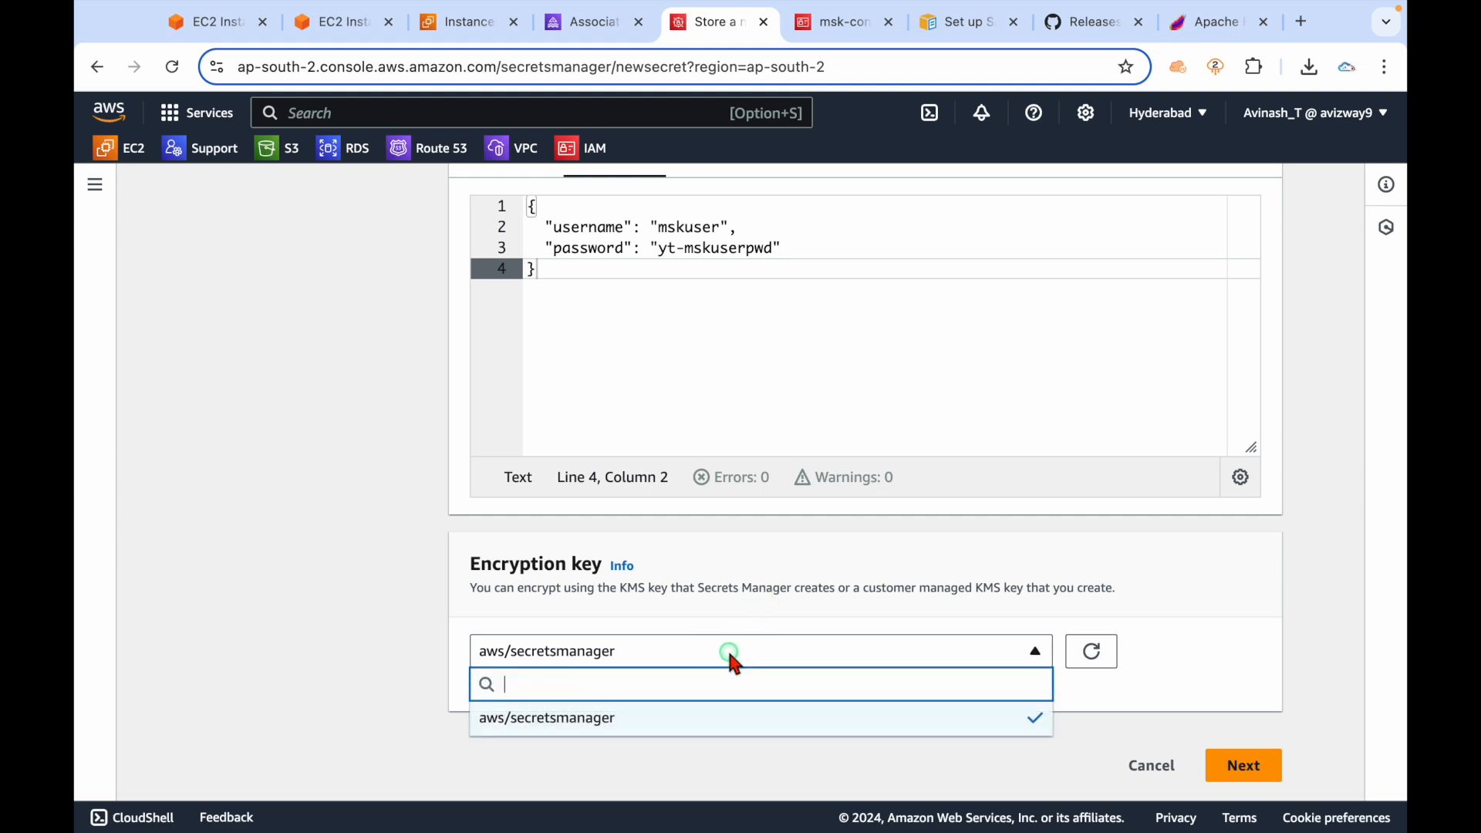
pyautogui.click(693, 610)
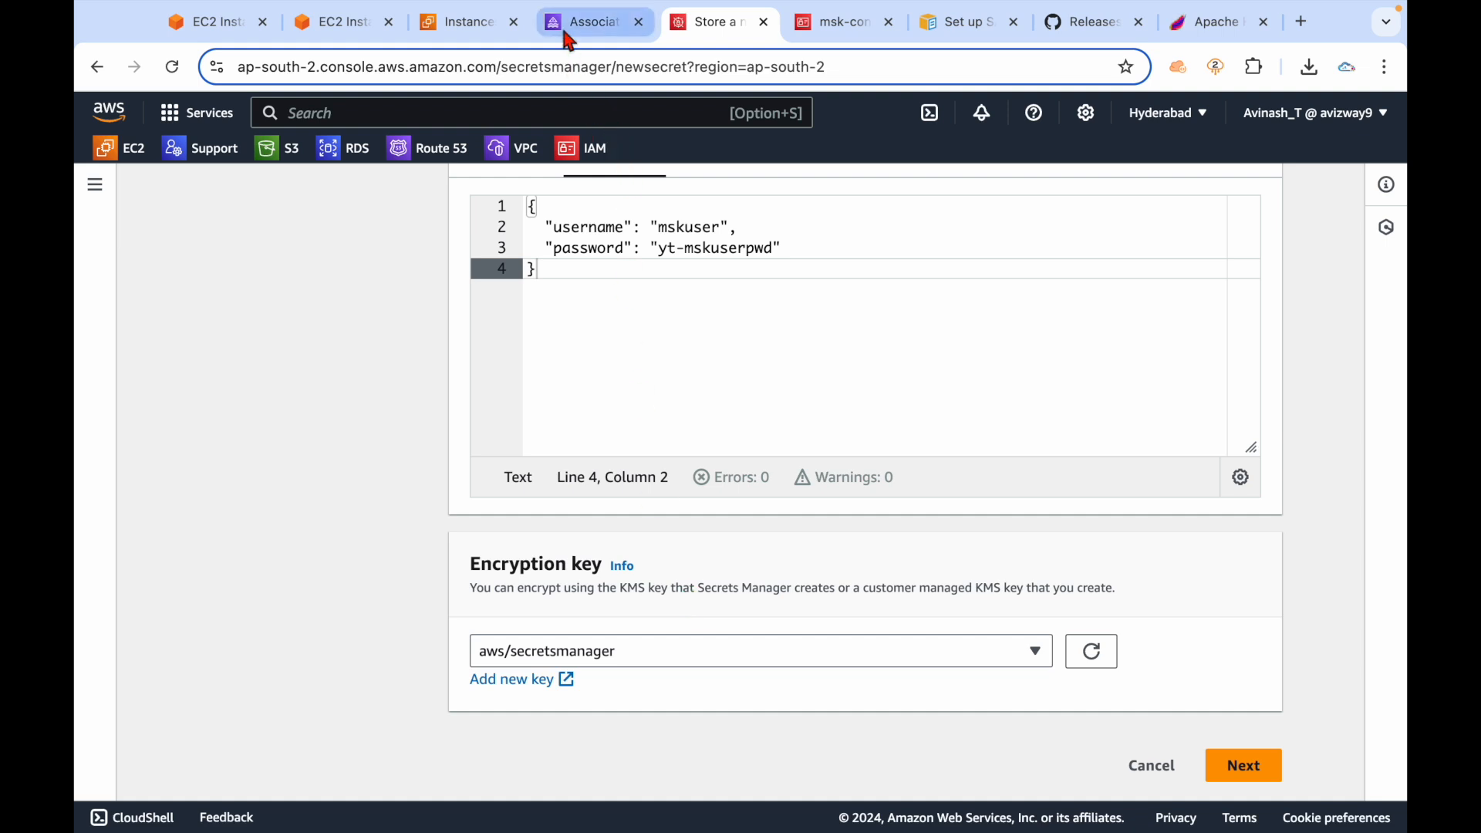
# In KMS, start a symmetric customer managed key with alias msk_key.
pyautogui.click(518, 680)
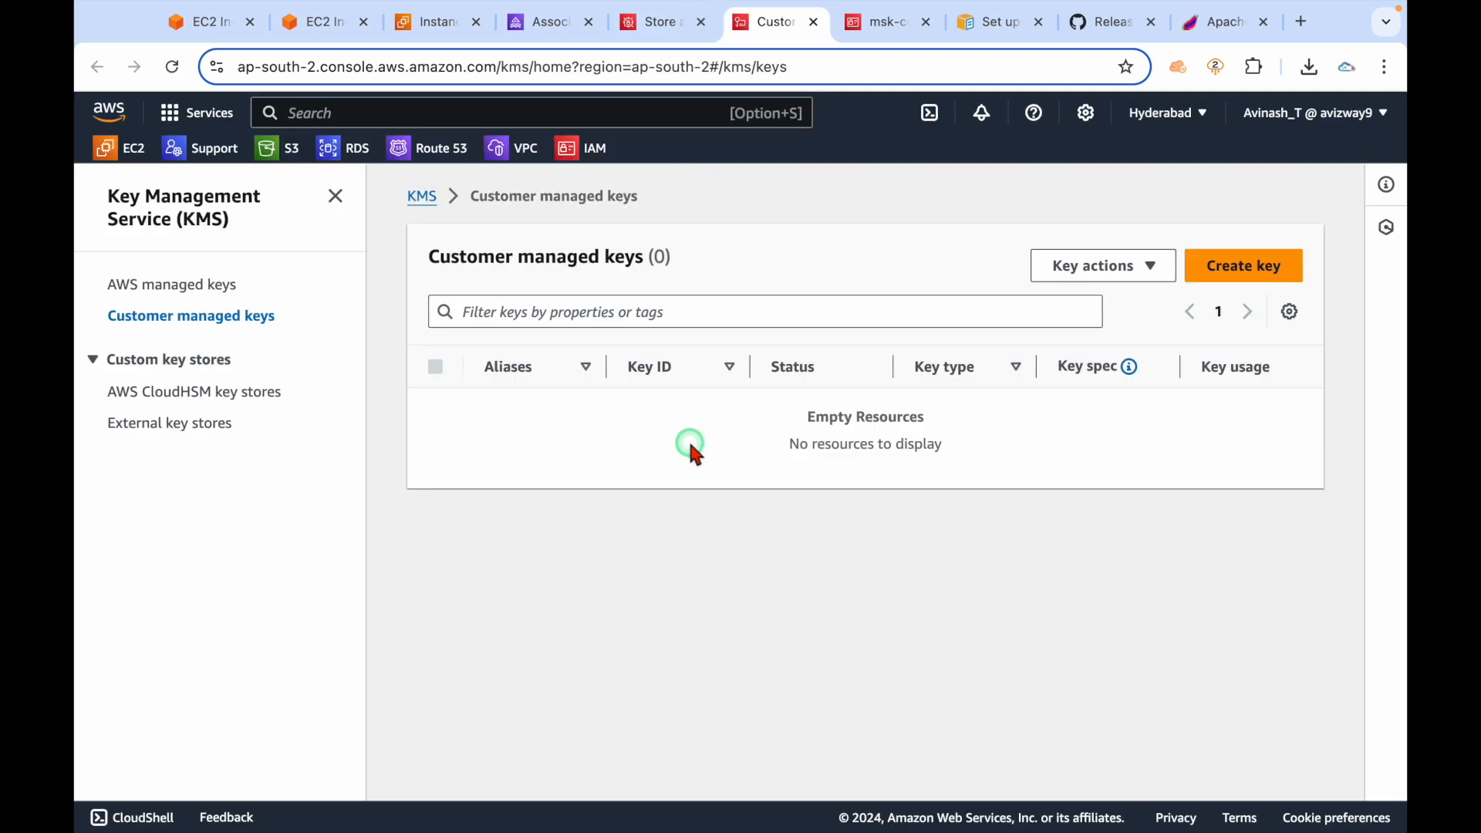
pyautogui.click(1216, 278)
pyautogui.scroll(-1, 694, 436)
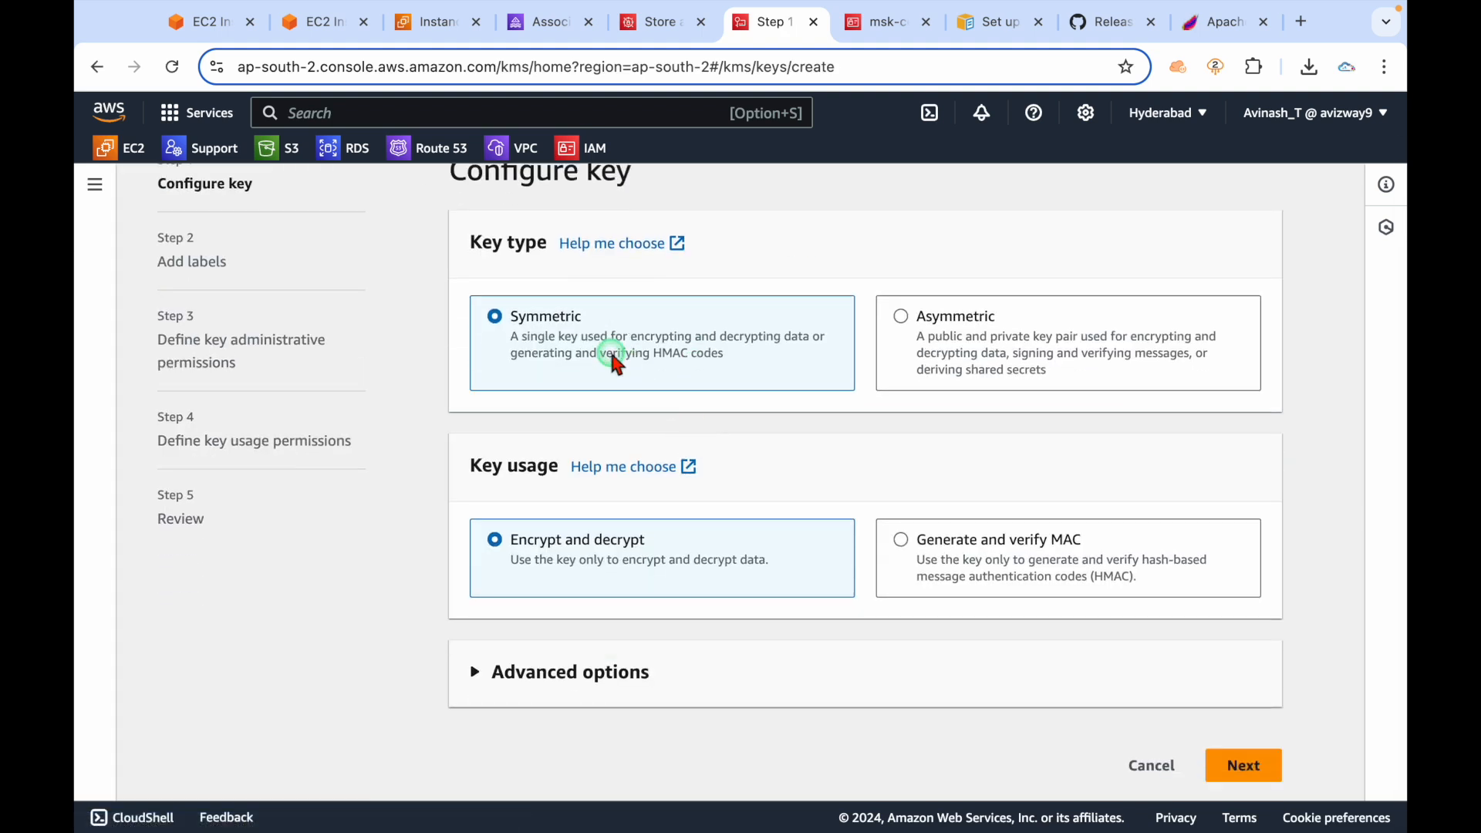
pyautogui.click(1243, 769)
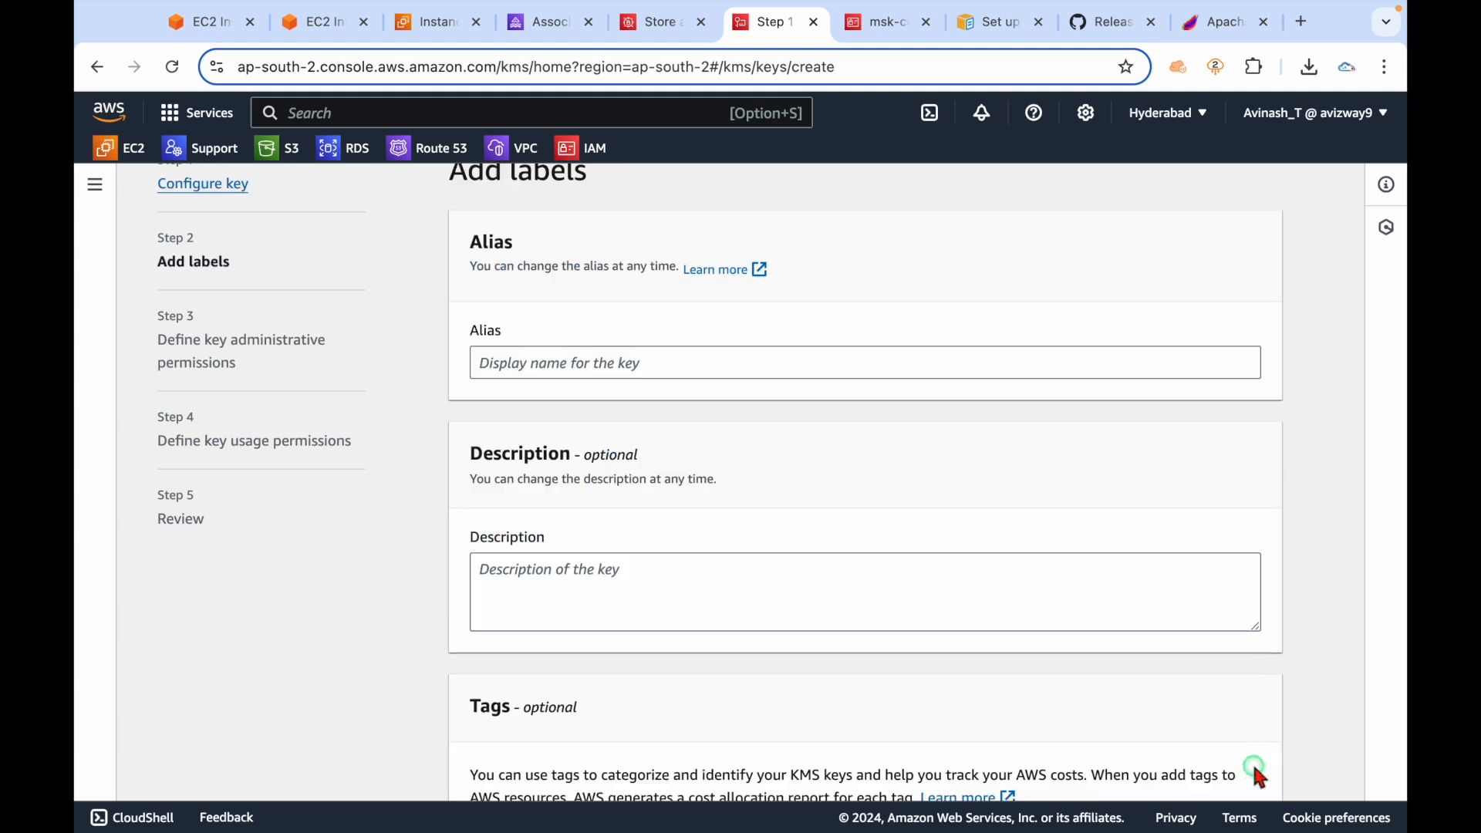
pyautogui.click(722, 363)
pyautogui.write('msk_key')
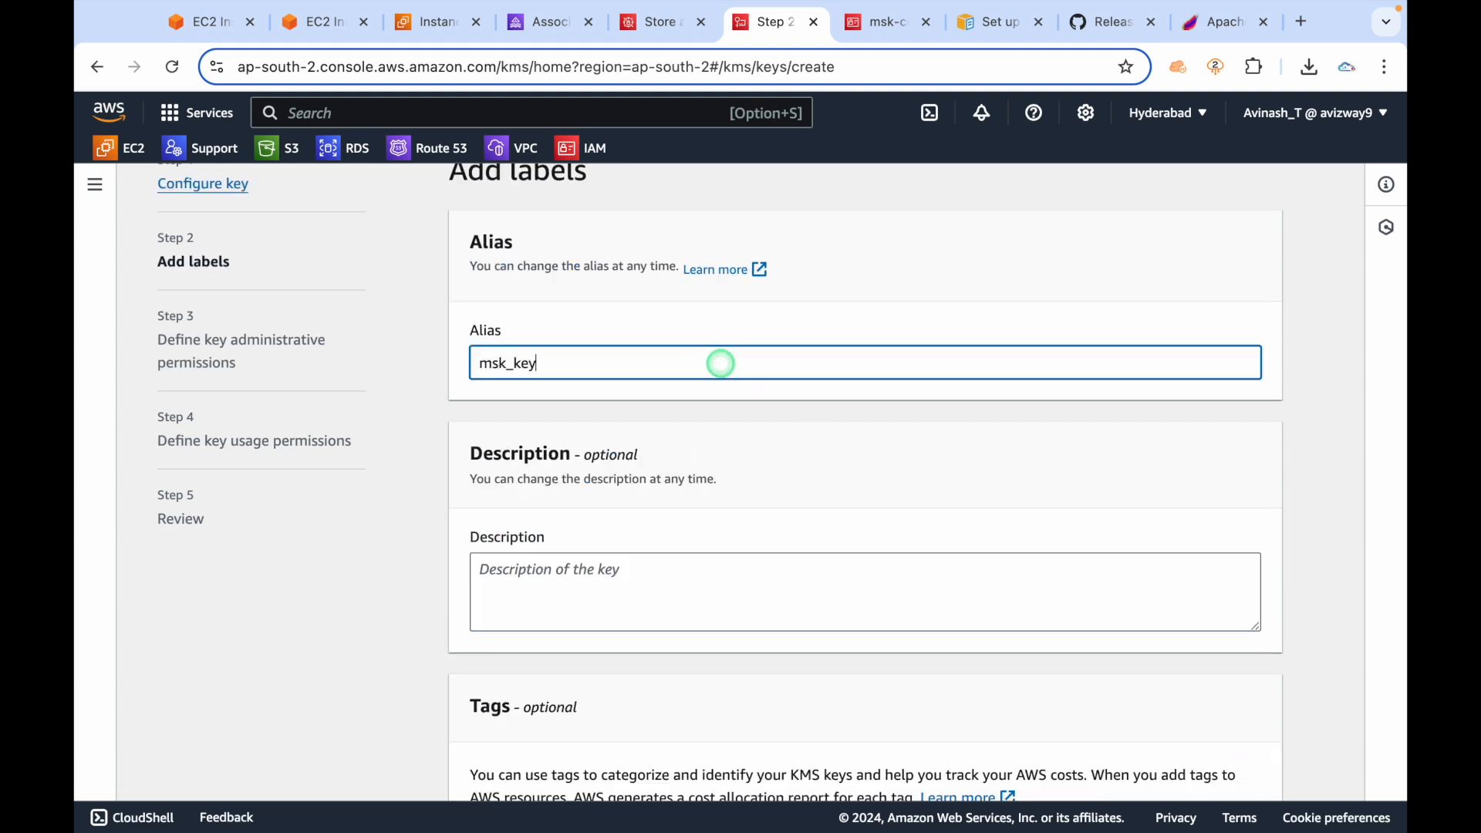
pyautogui.scroll(-3, 721, 364)
pyautogui.click(1243, 765)
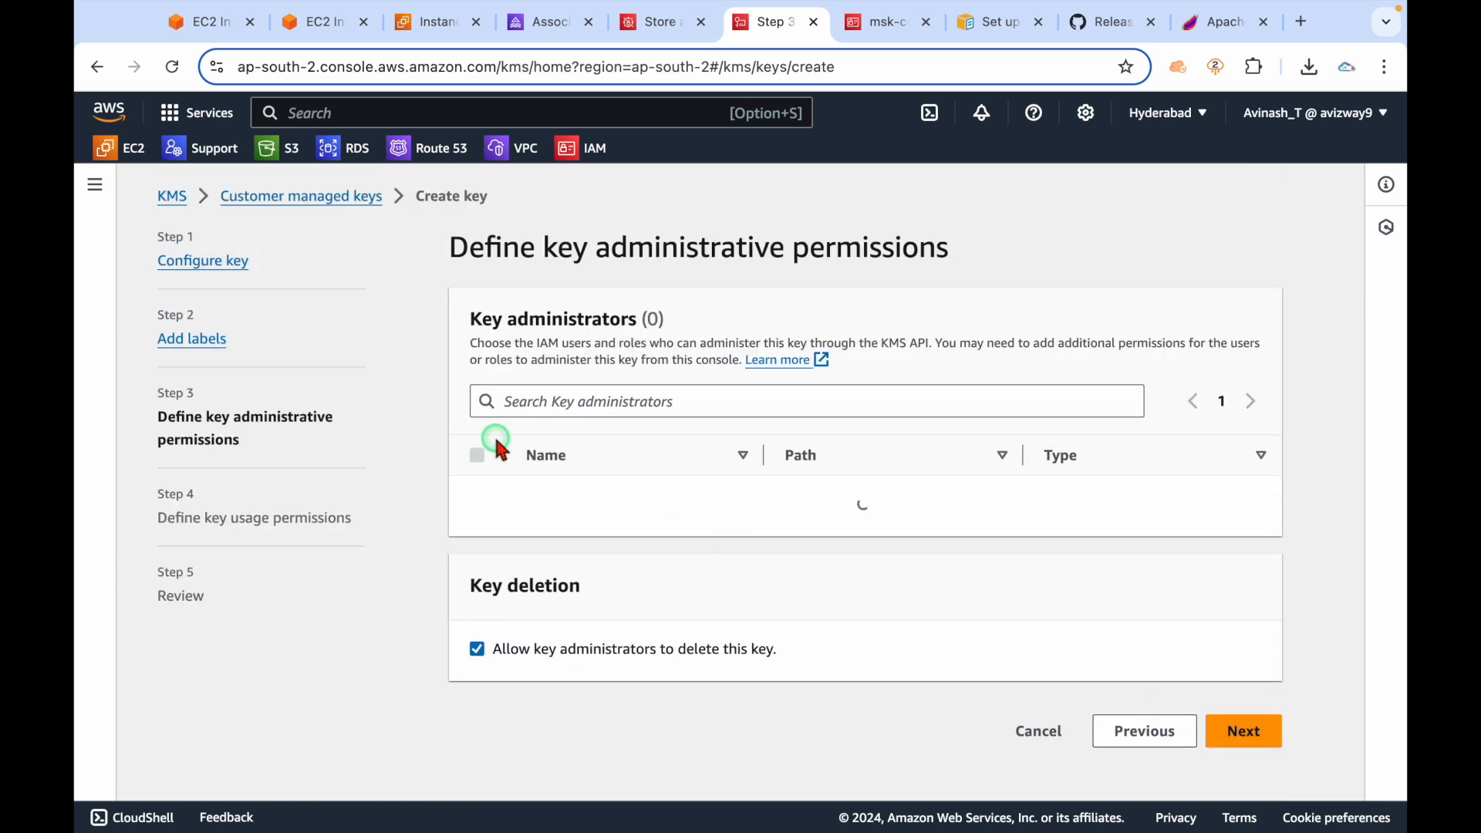
# Make your own user the key administrator and let the msk-connect role use the key.
pyautogui.click(476, 496)
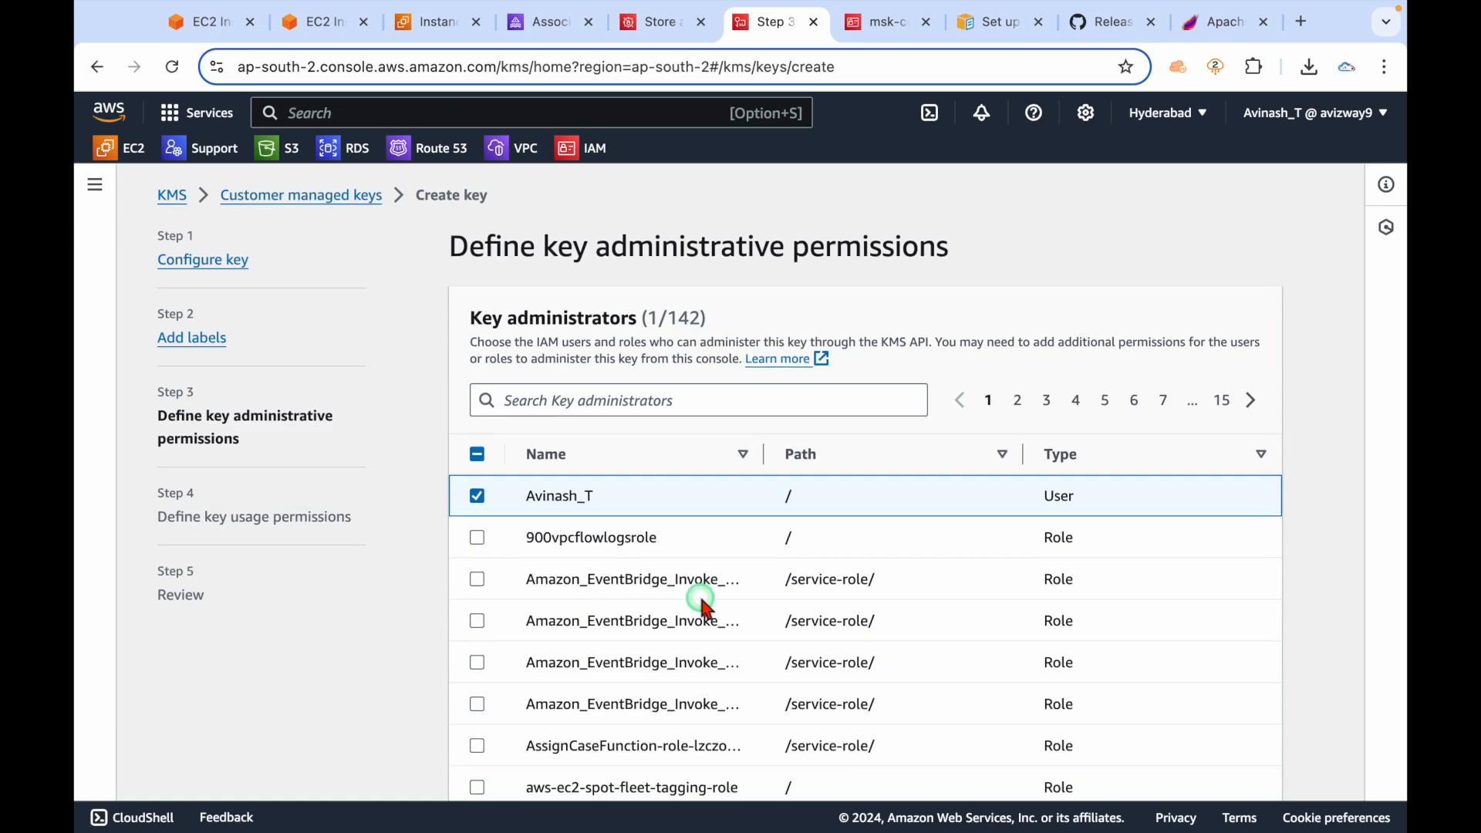
pyautogui.scroll(-4, 612, 599)
pyautogui.click(1238, 767)
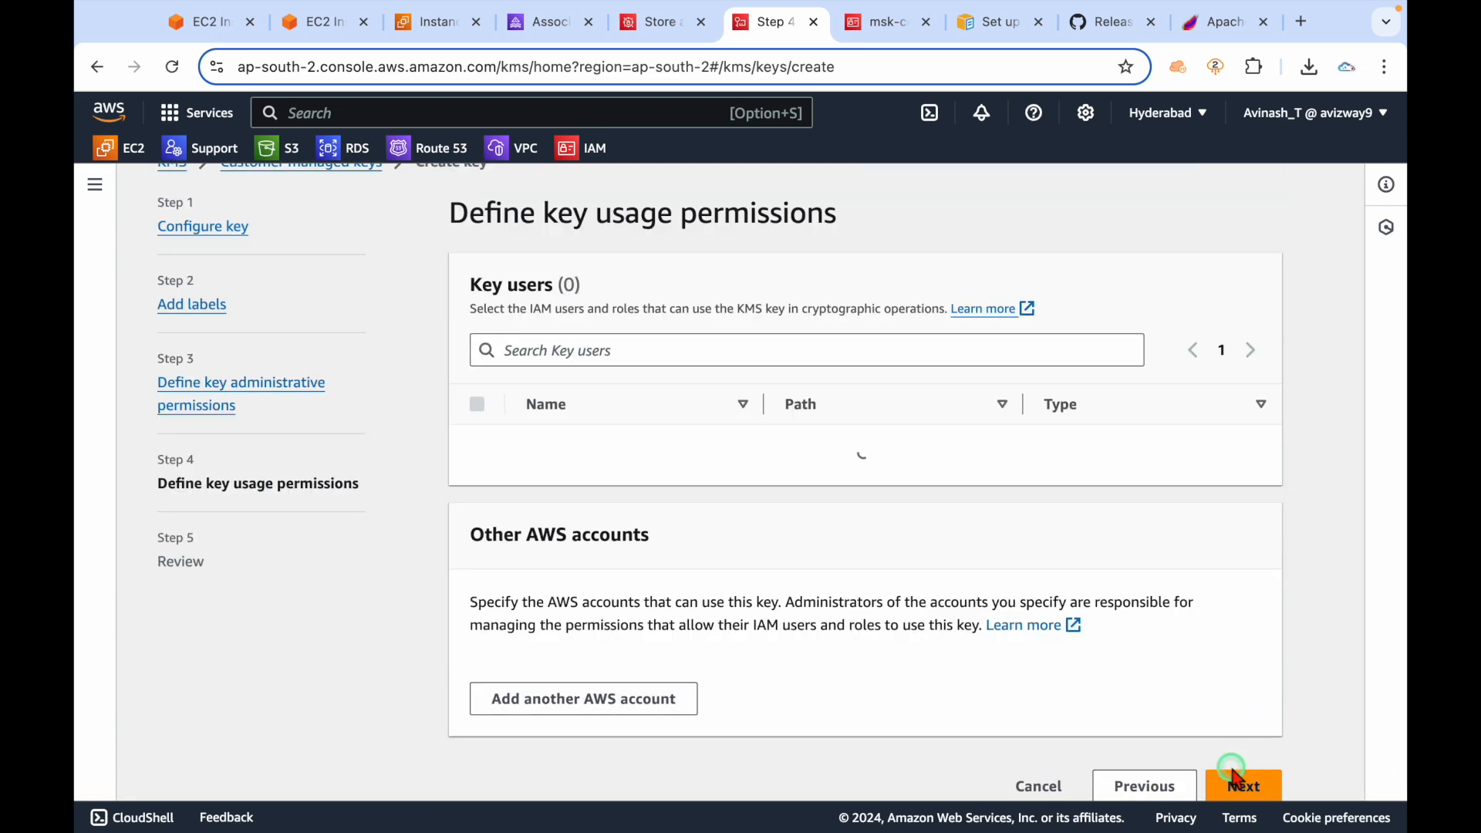
pyautogui.click(782, 348)
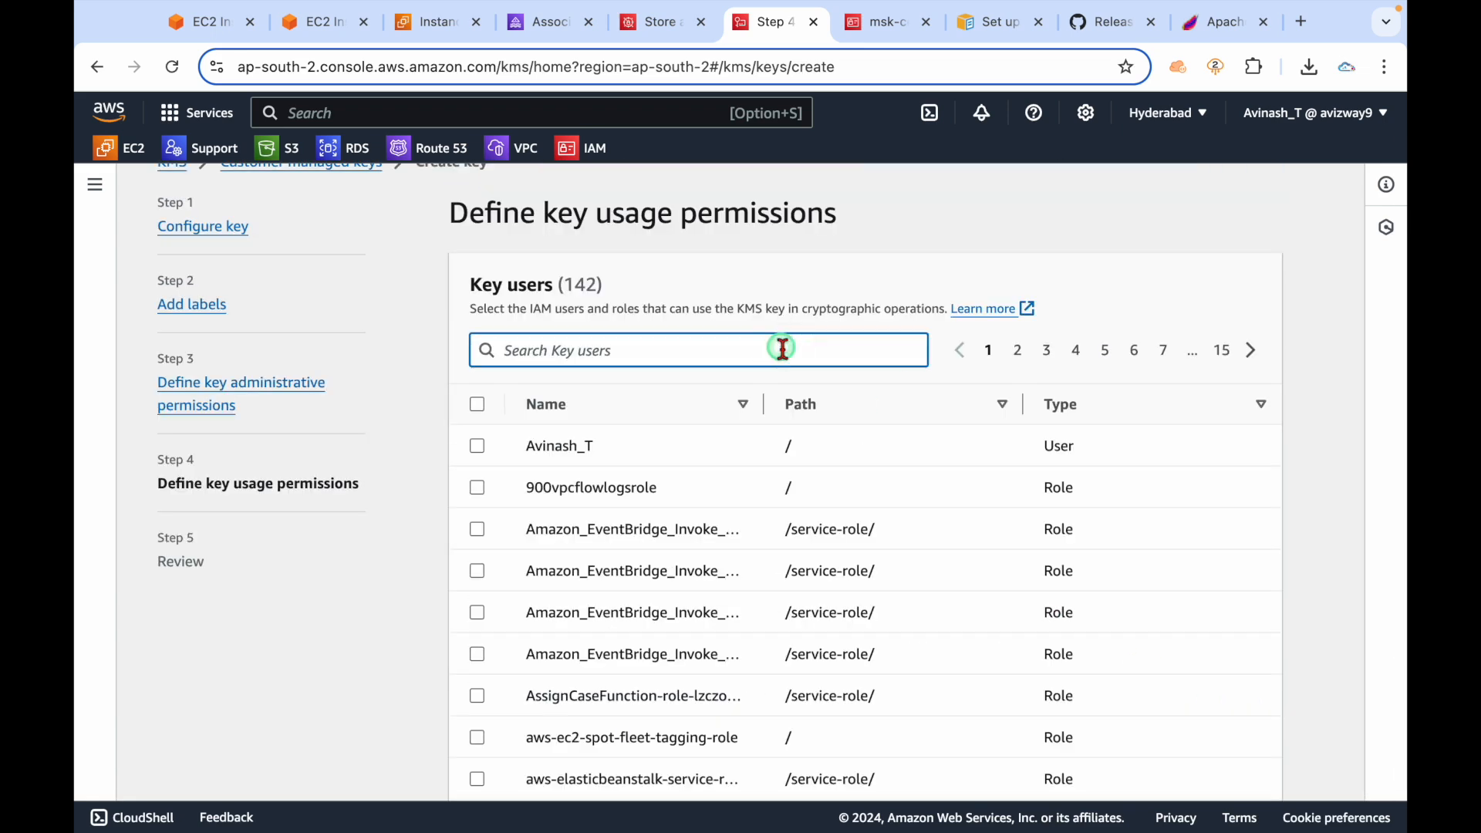
pyautogui.write('msk')
pyautogui.click(476, 447)
pyautogui.click(805, 652)
pyautogui.scroll(-2, 802, 646)
pyautogui.click(1234, 766)
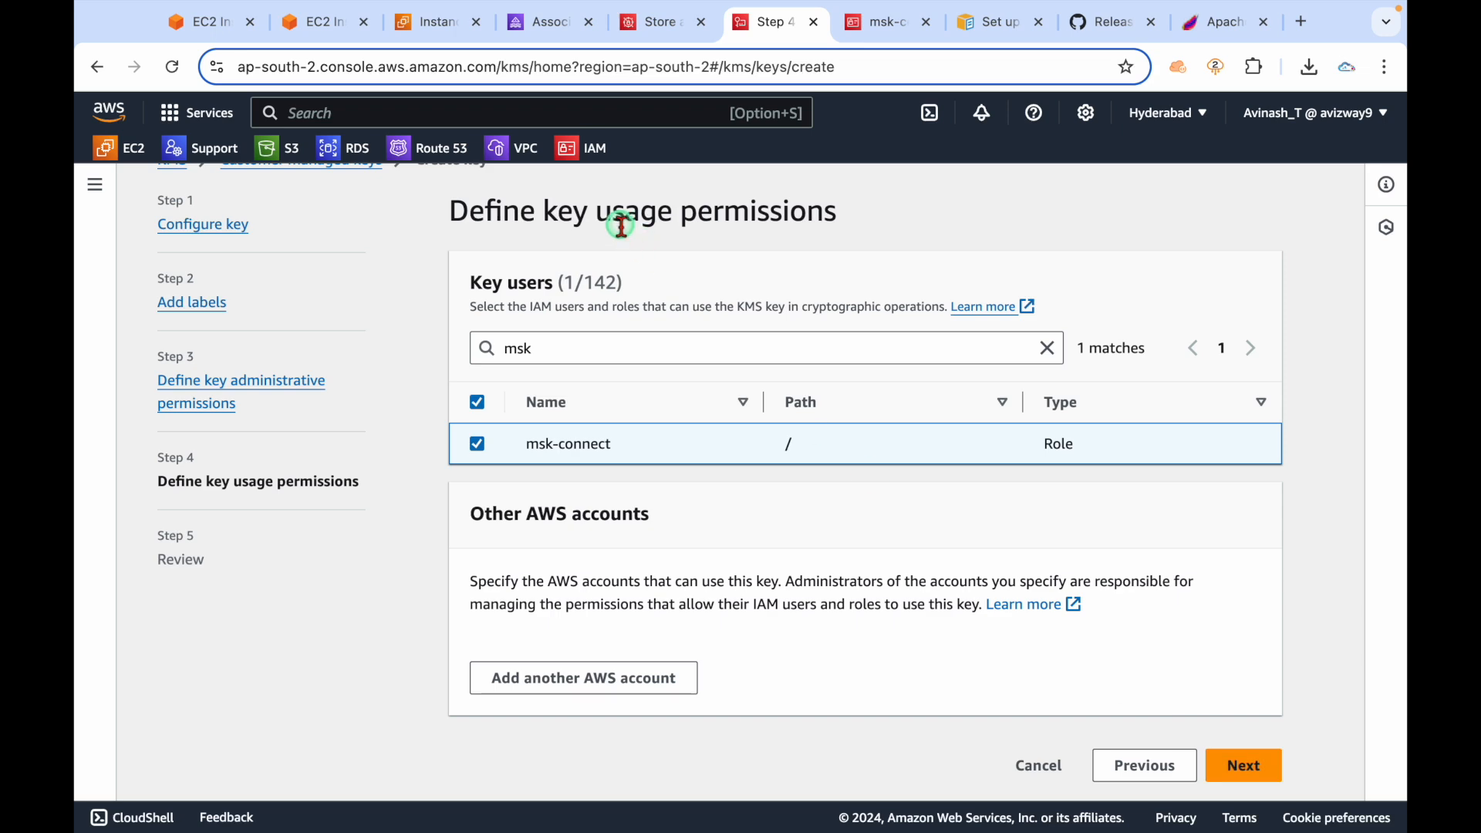
# Add your own user as a key user too and review the msk_key settings.
pyautogui.doubleClick(608, 350)
pyautogui.write('avinash')
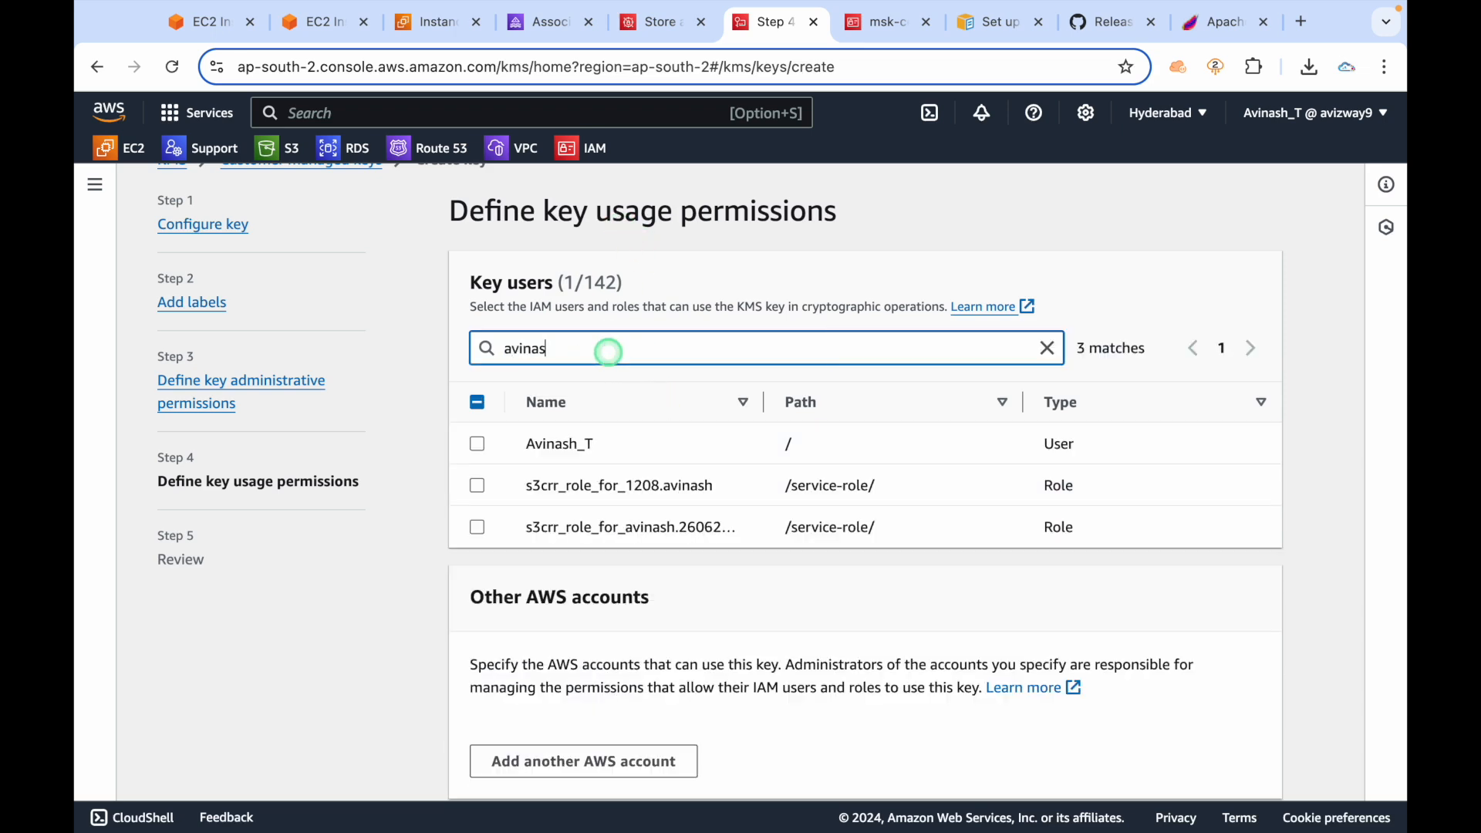
pyautogui.click(478, 443)
pyautogui.scroll(-3, 815, 614)
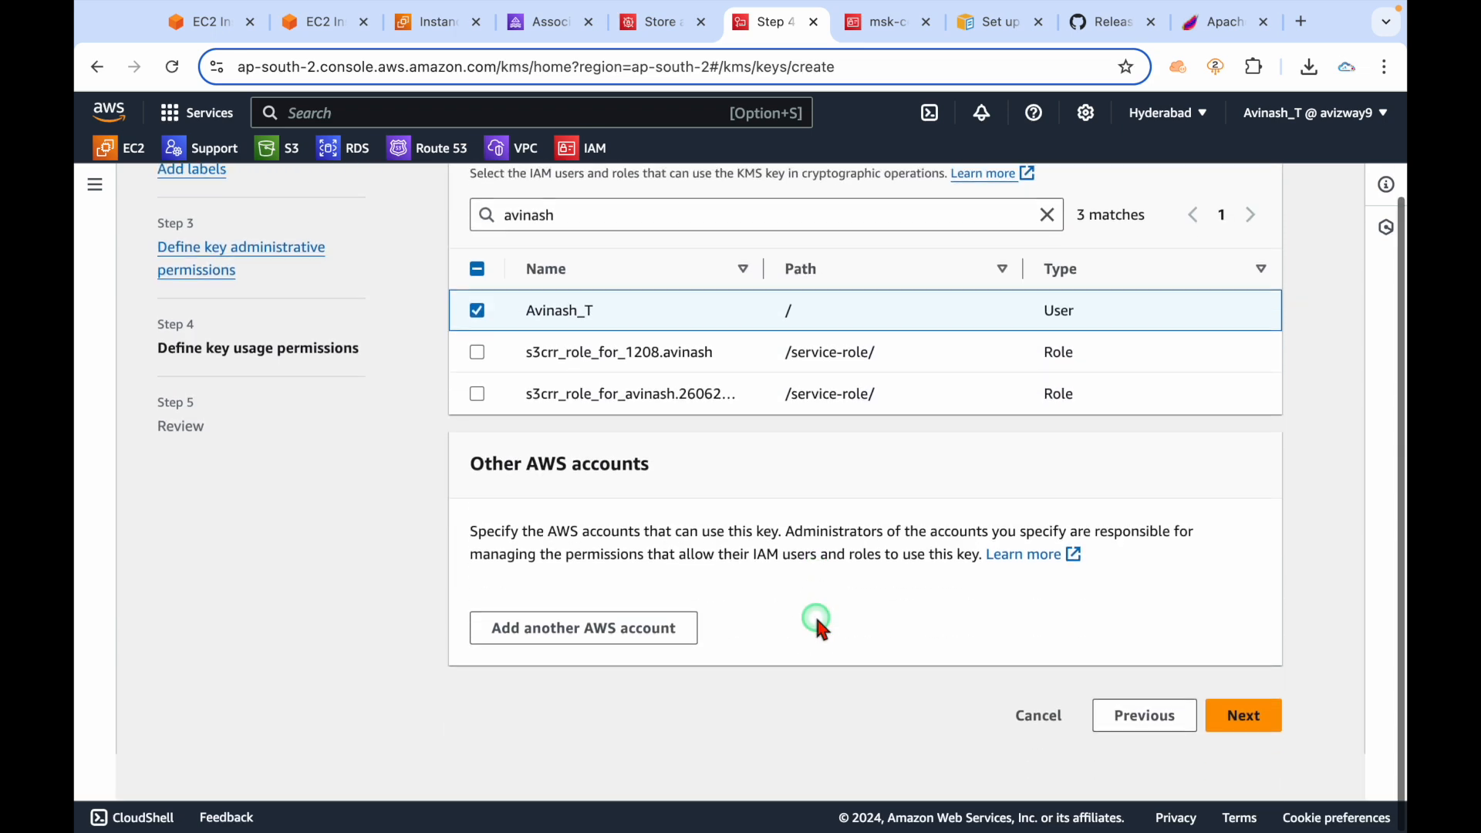
pyautogui.click(1237, 759)
pyautogui.scroll(-10, 869, 624)
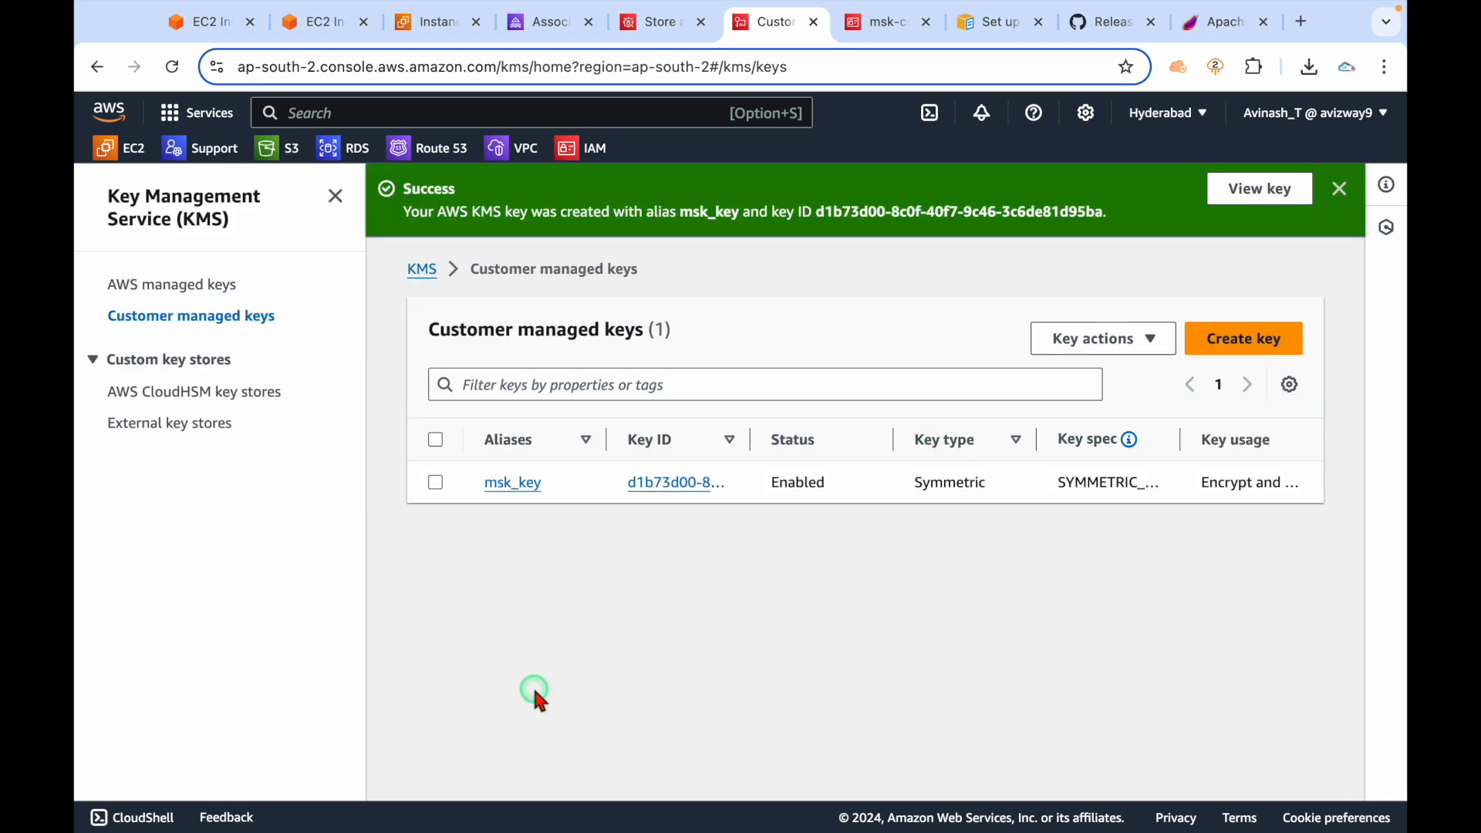
# Encrypt the new secret with msk_key and continue to Configure secret.
pyautogui.click(557, 24)
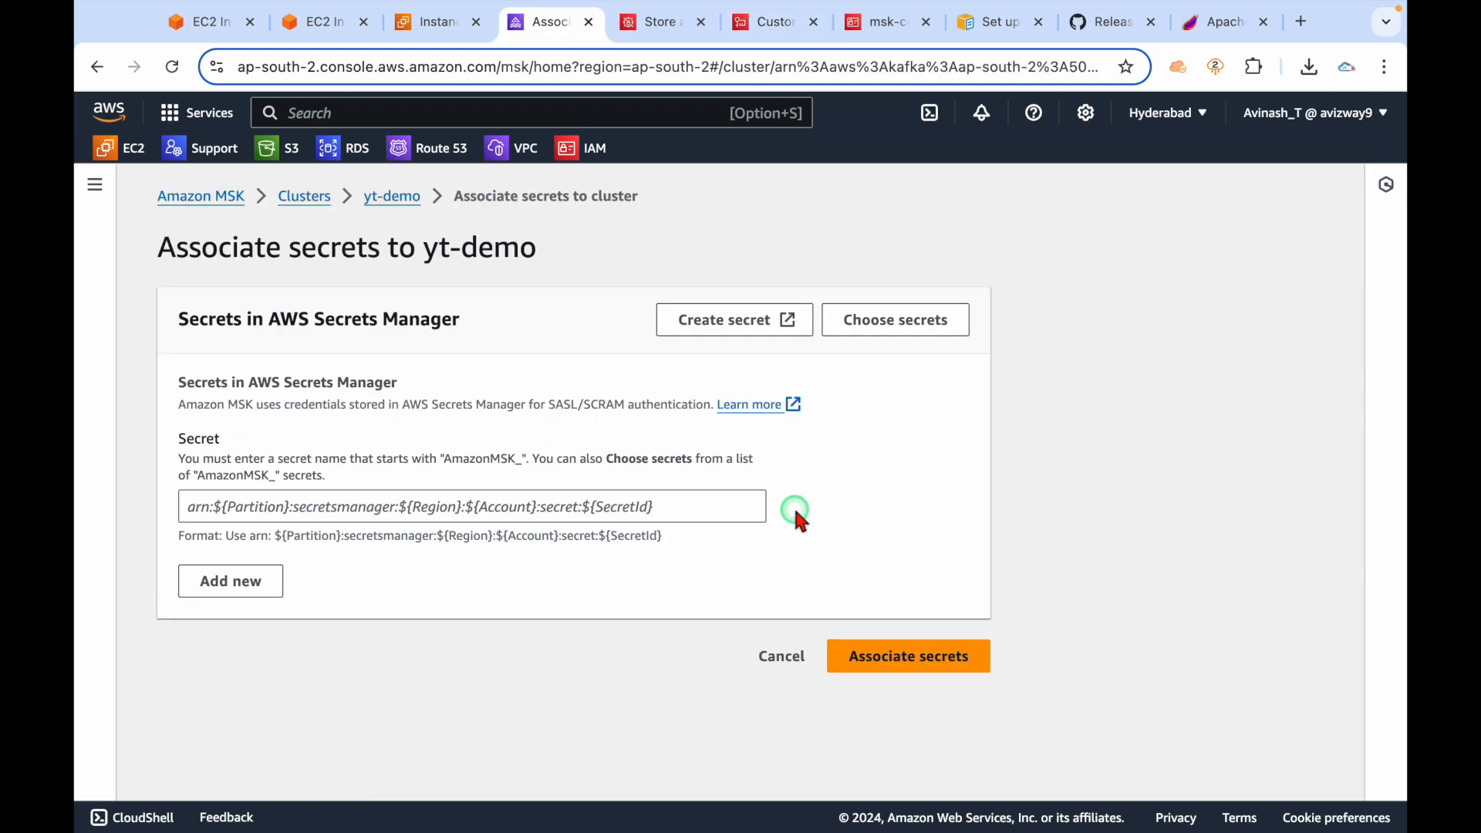
pyautogui.click(661, 22)
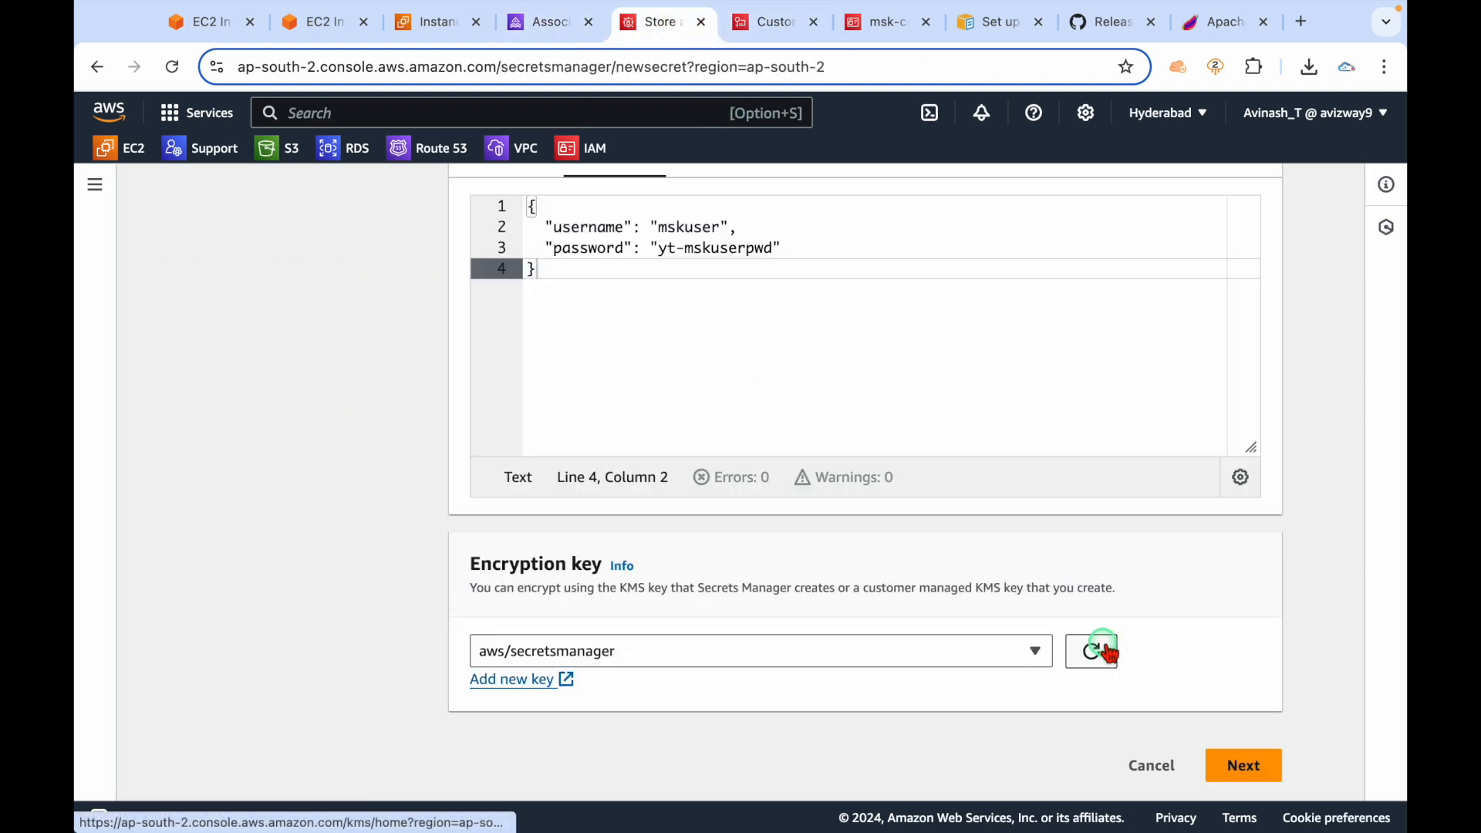
pyautogui.click(969, 660)
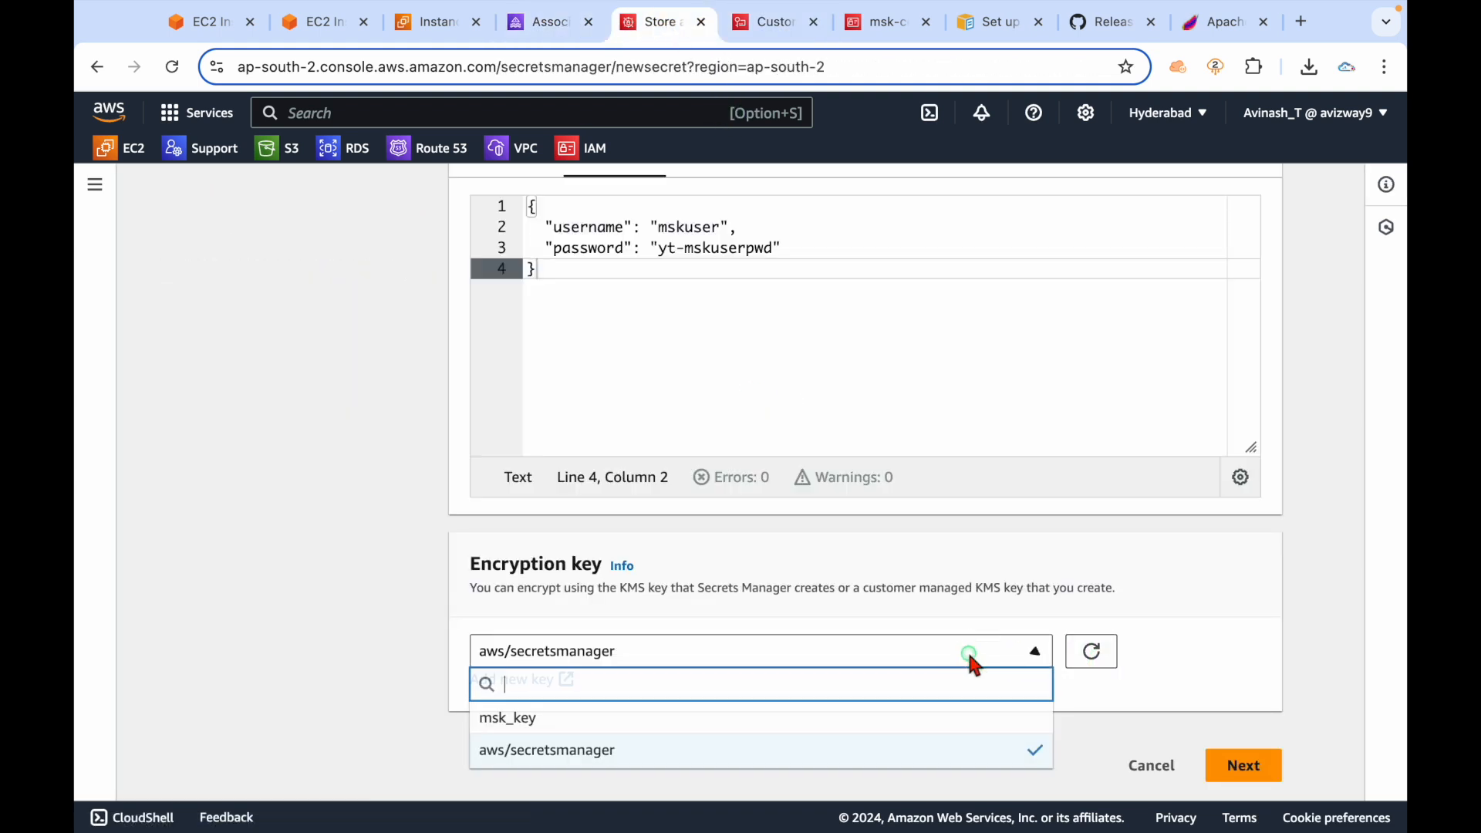
pyautogui.click(799, 715)
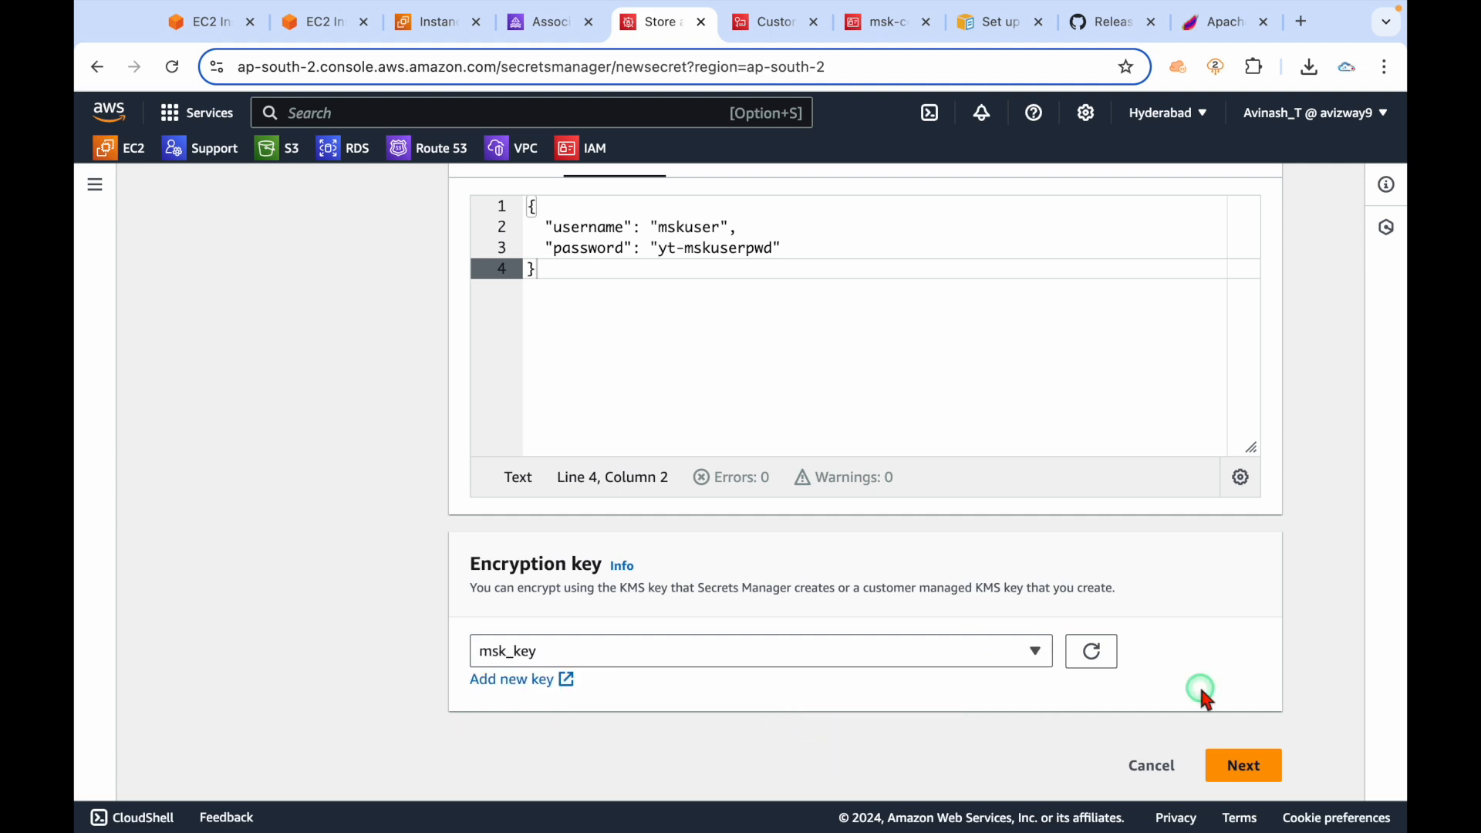
pyautogui.scroll(4, 1104, 592)
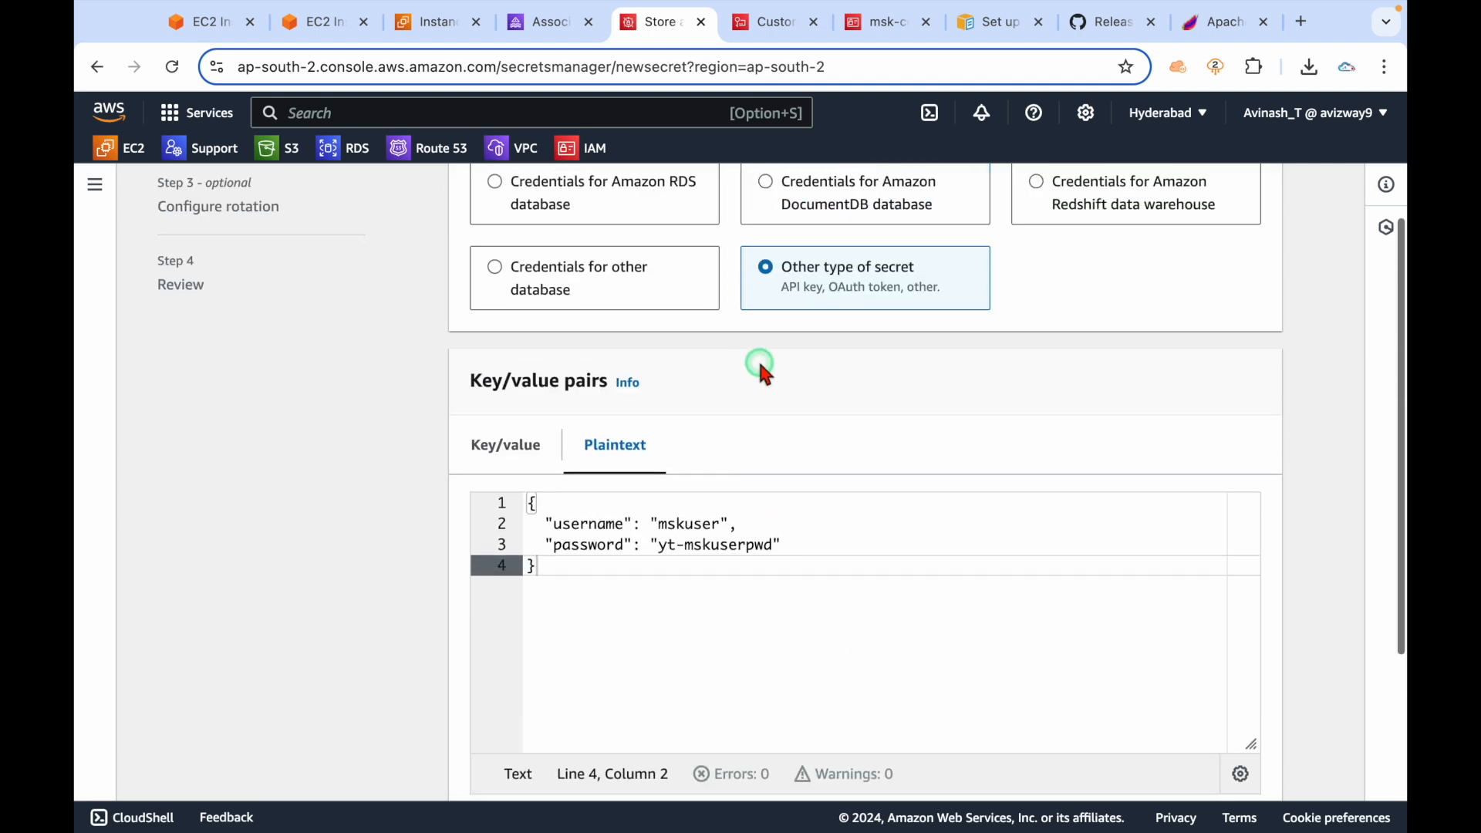
pyautogui.scroll(-5, 866, 635)
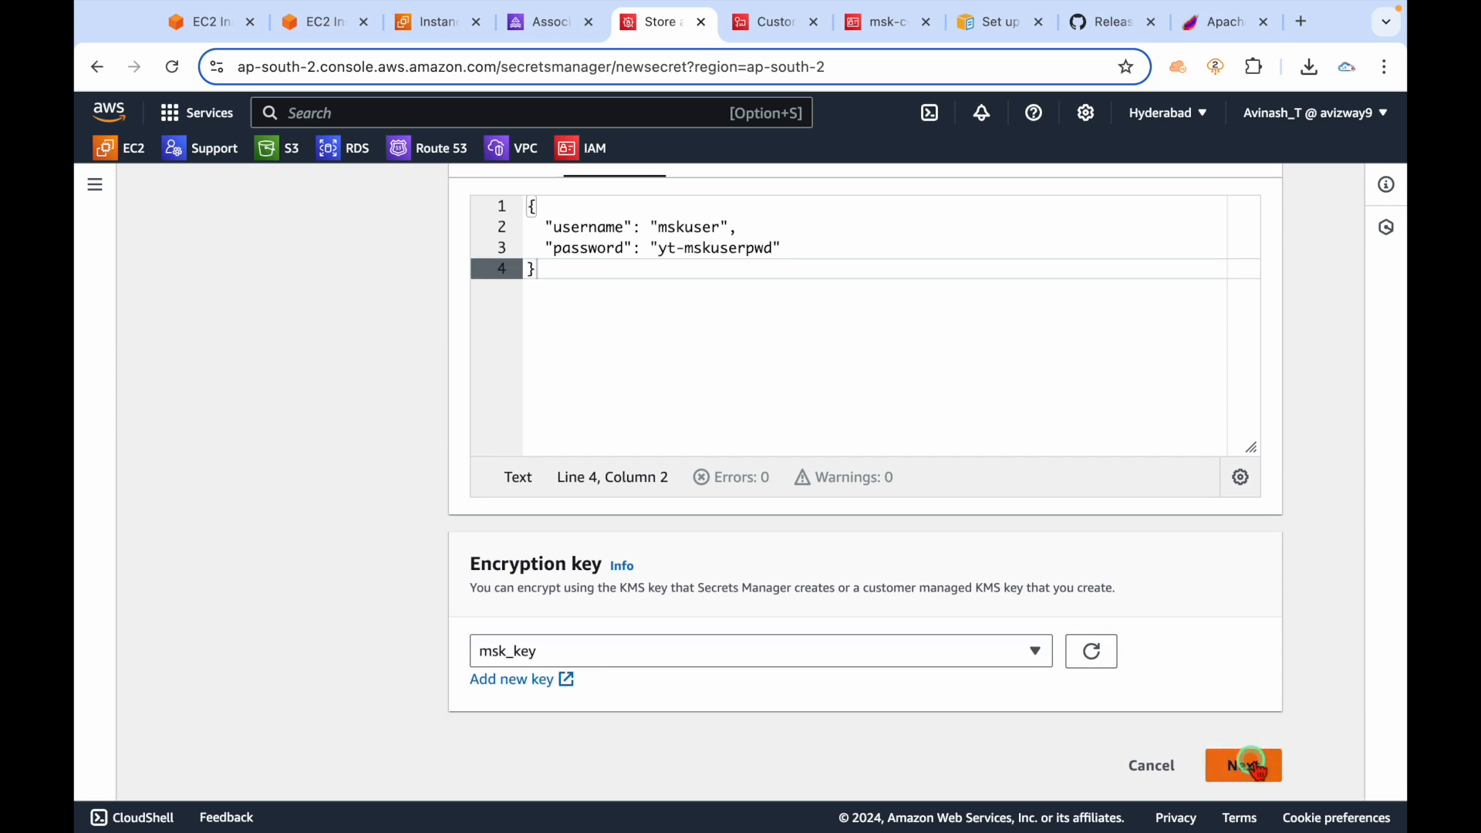
pyautogui.click(1244, 762)
# Expand and collapse the replication options, then place the cursor in the Secret name field.
pyautogui.scroll(-10, 661, 585)
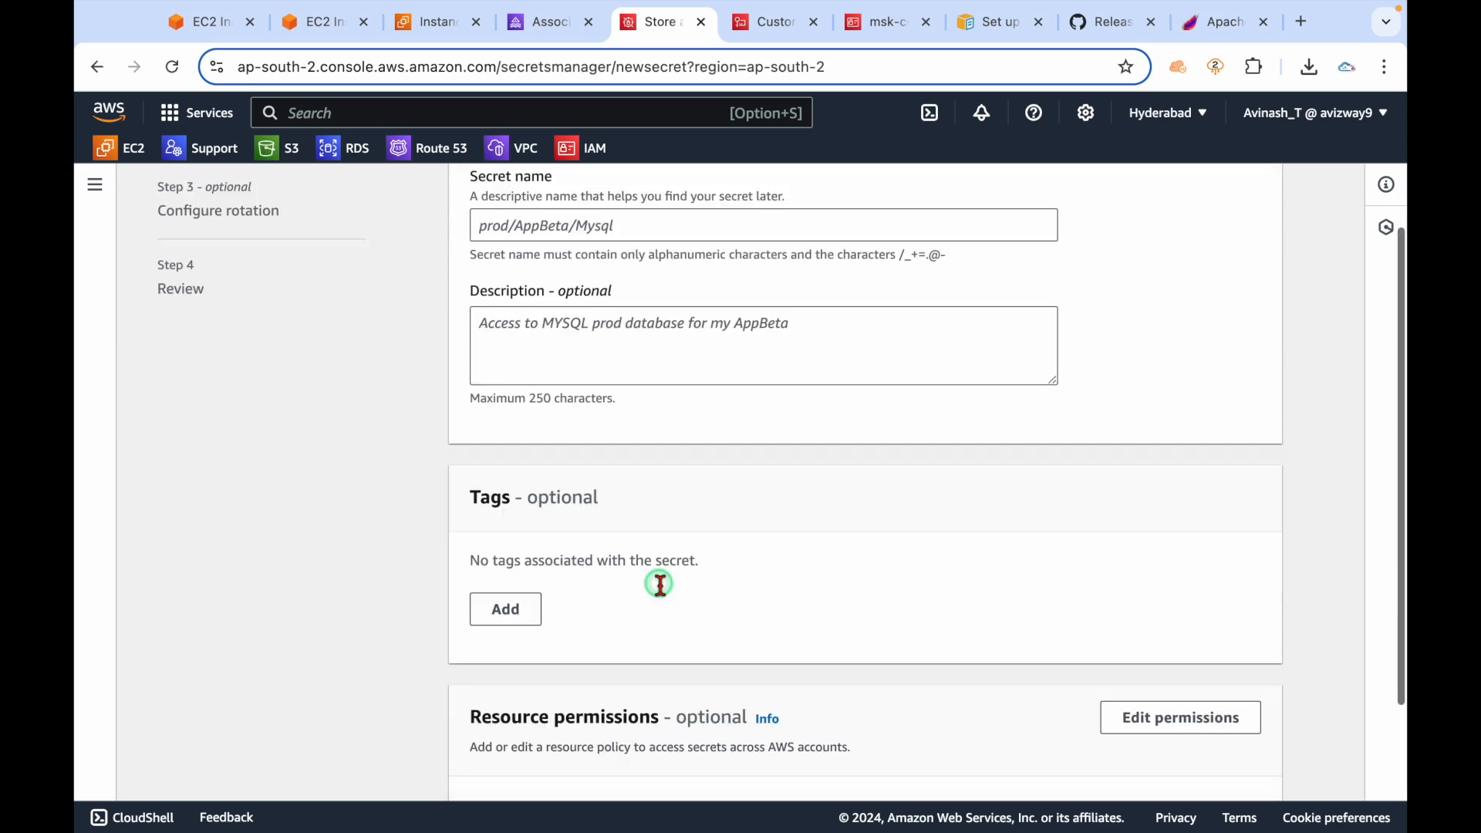
pyautogui.scroll(8, 661, 588)
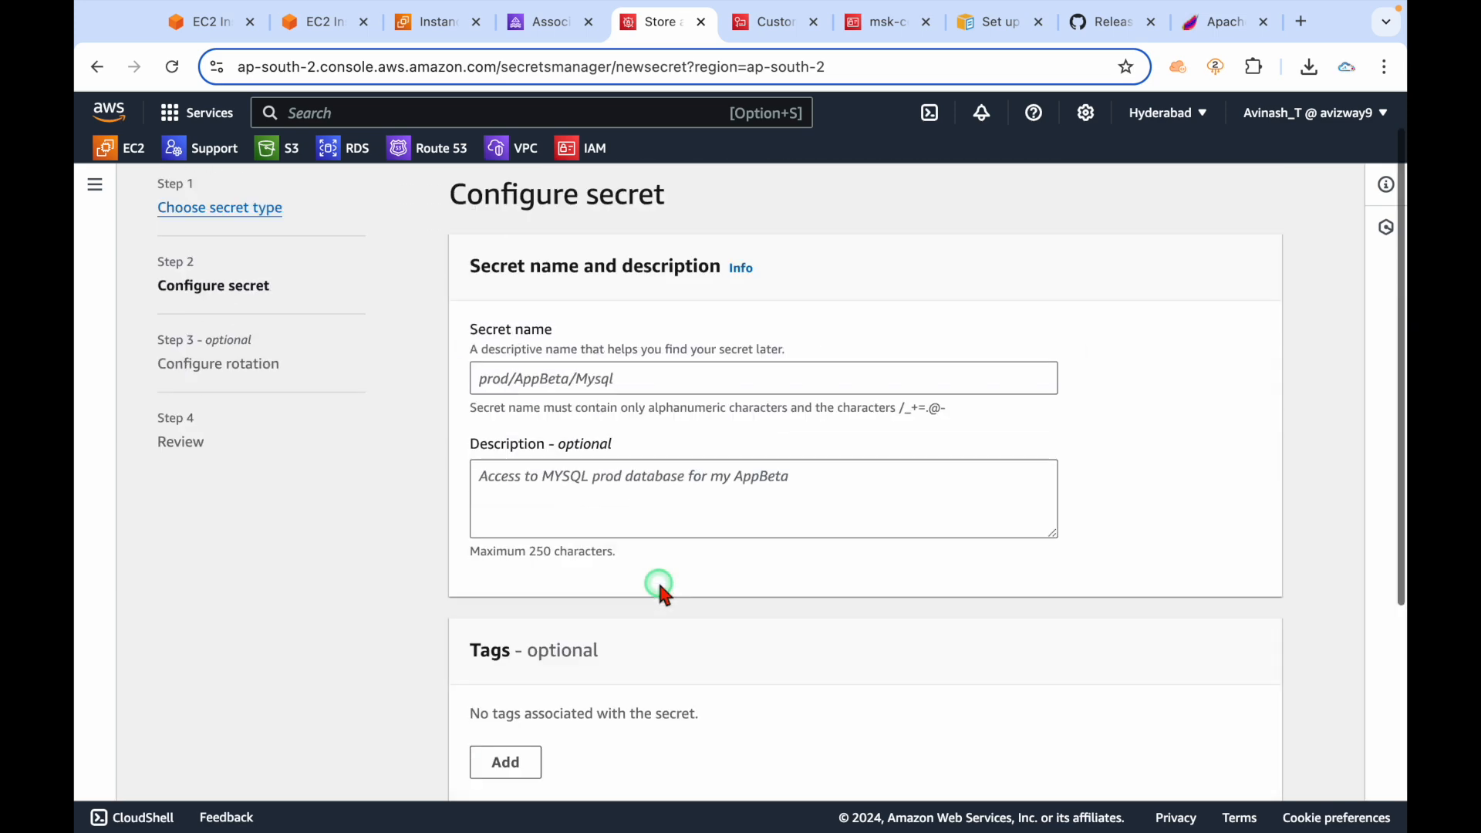
pyautogui.scroll(-5, 661, 588)
pyautogui.scroll(1, 661, 588)
pyautogui.click(552, 675)
pyautogui.scroll(-3, 552, 675)
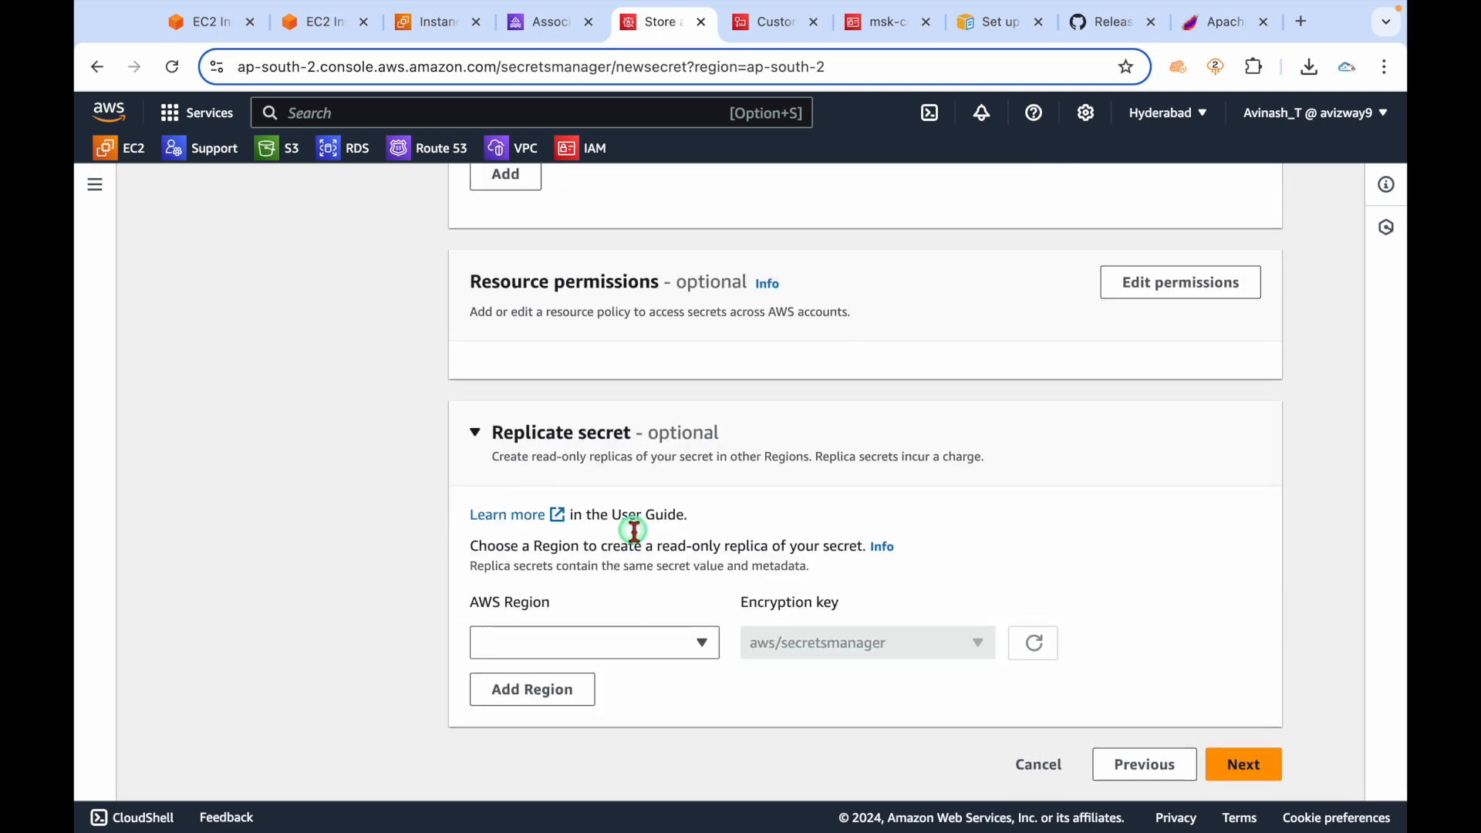
pyautogui.click(578, 433)
pyautogui.scroll(8, 578, 434)
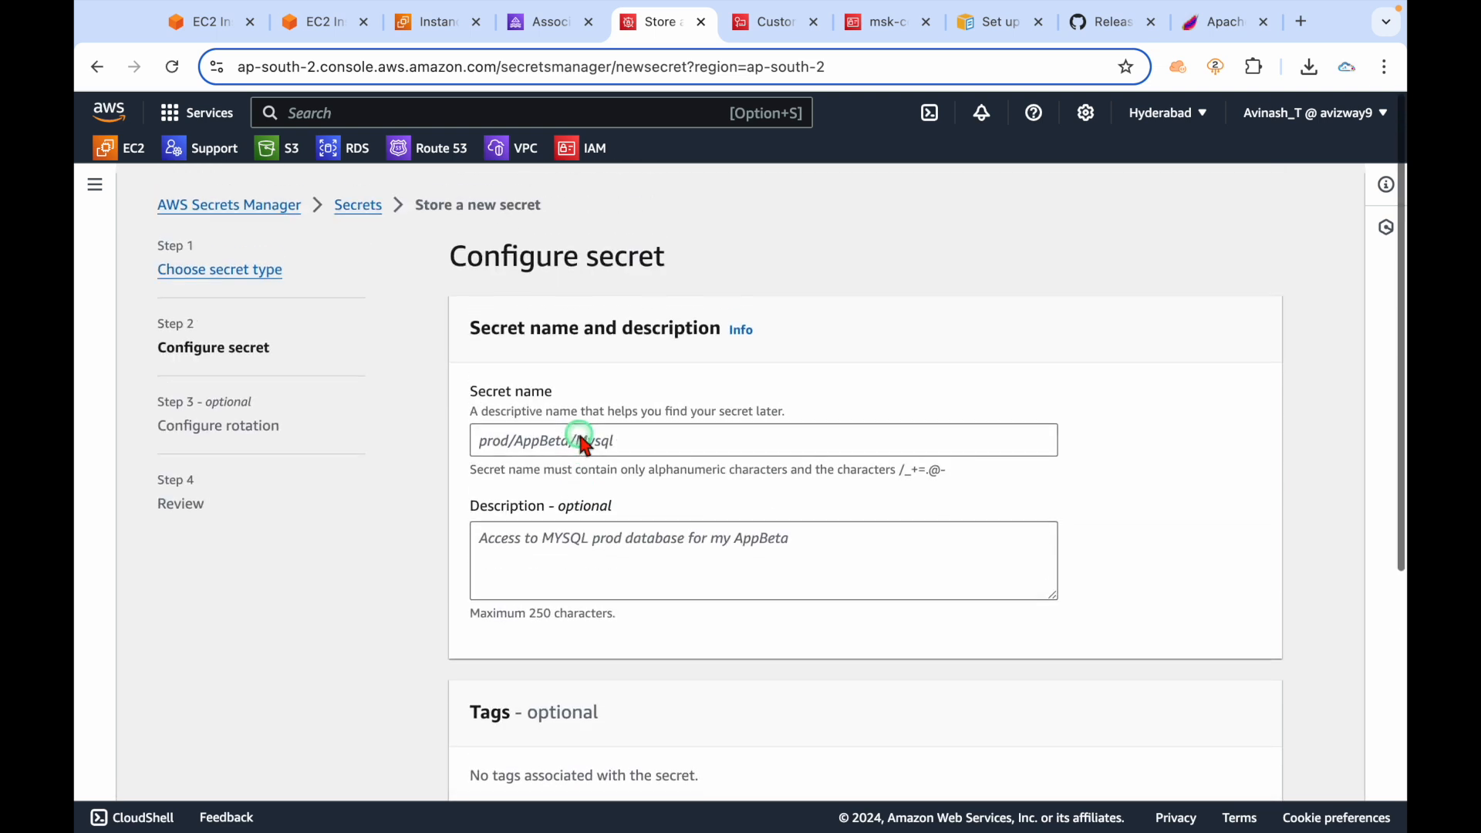
pyautogui.click(545, 433)
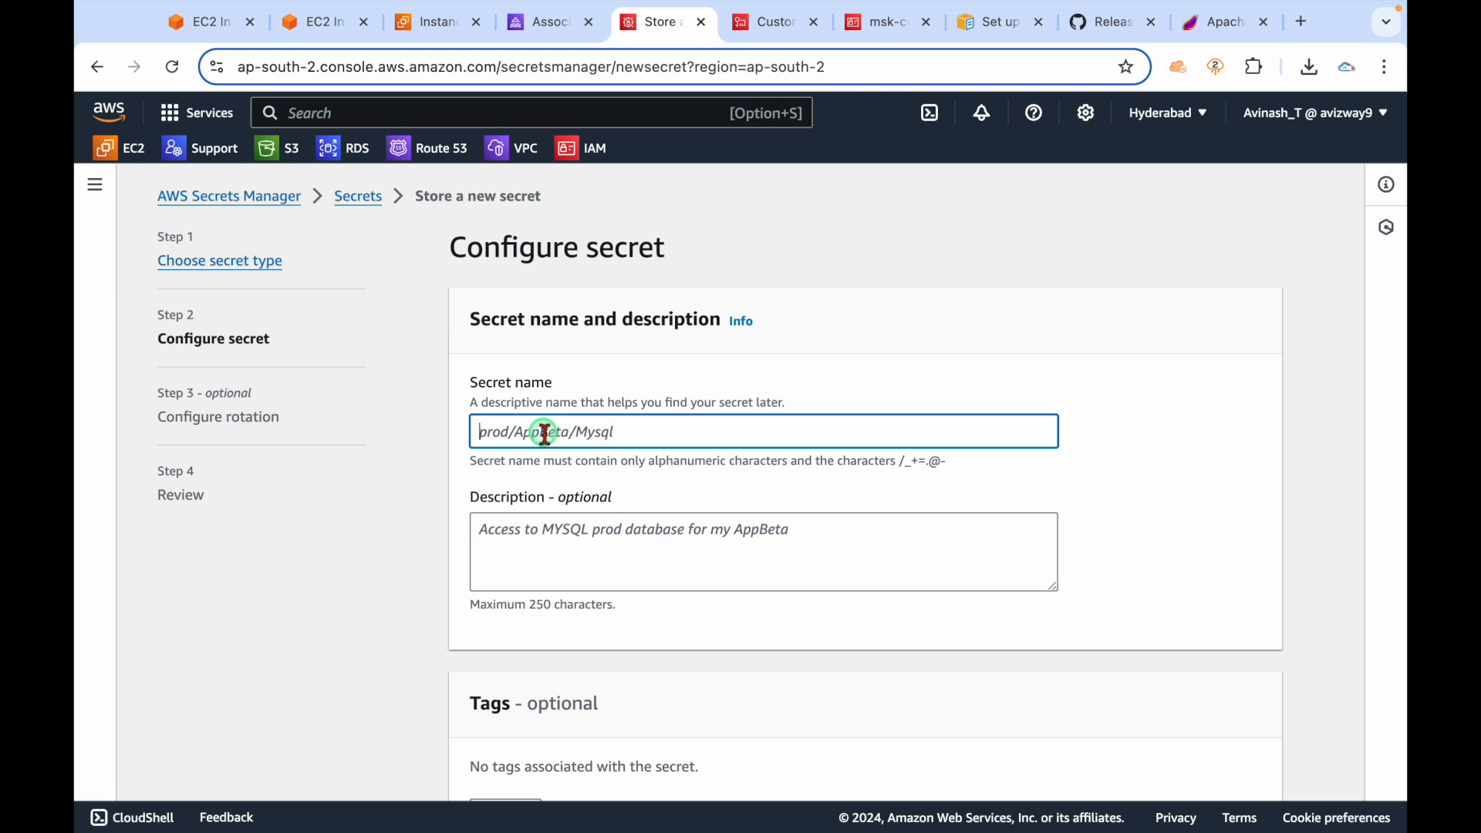
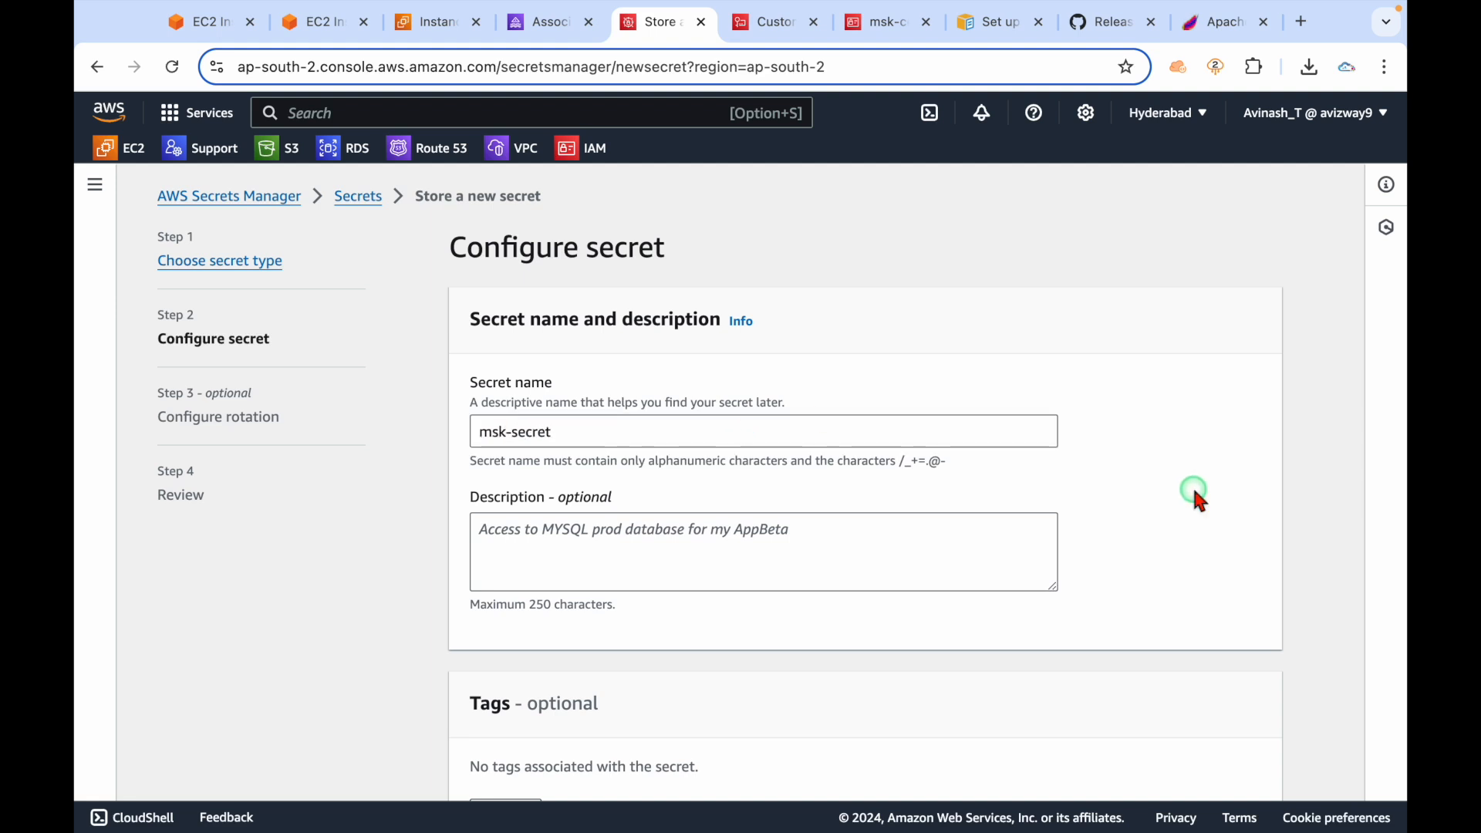
# Leave automatic rotation off and advance to the secret's review page.
pyautogui.scroll(-5, 1192, 485)
pyautogui.click(1256, 774)
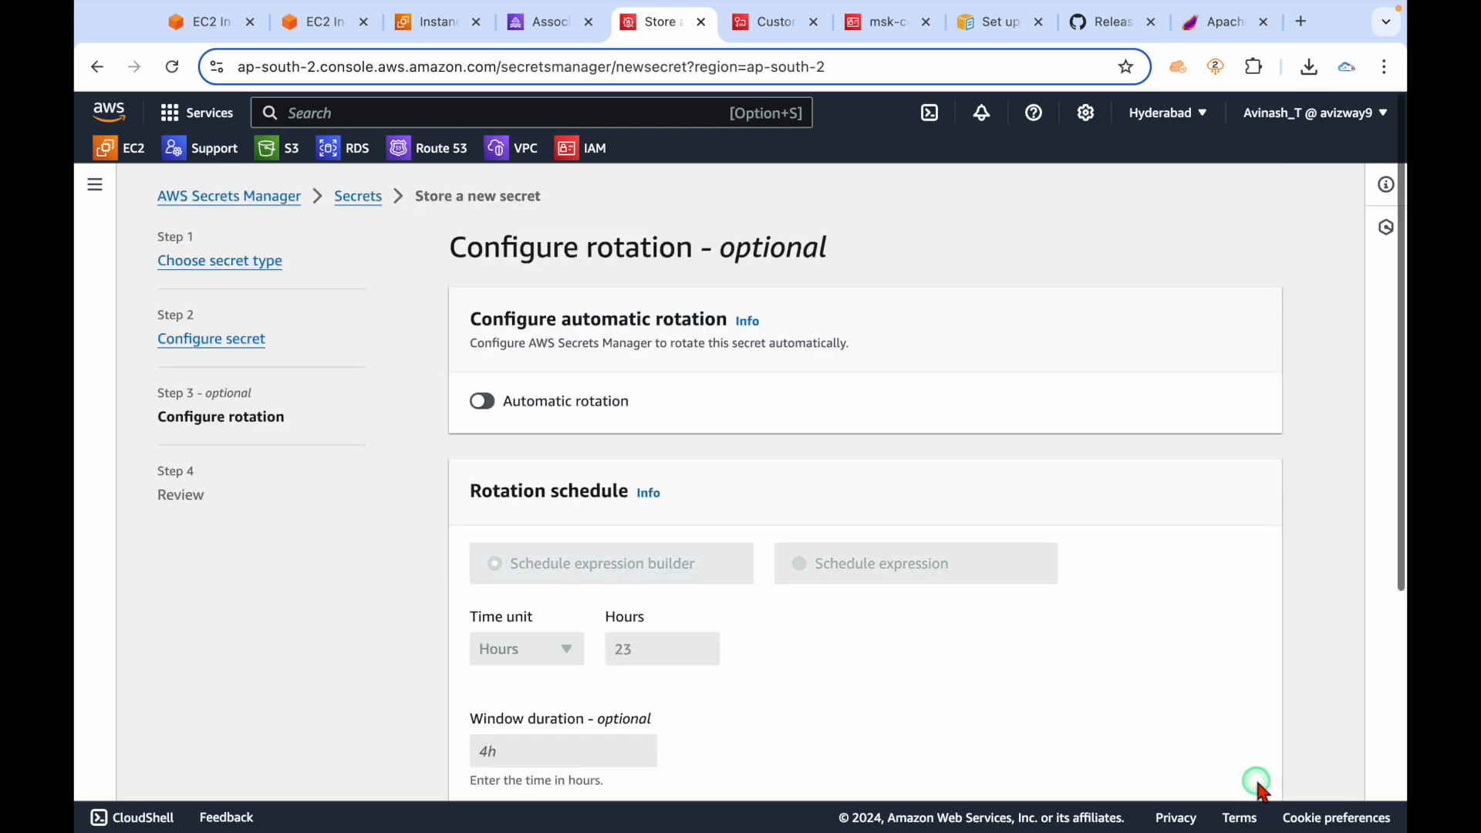
pyautogui.scroll(-5, 710, 610)
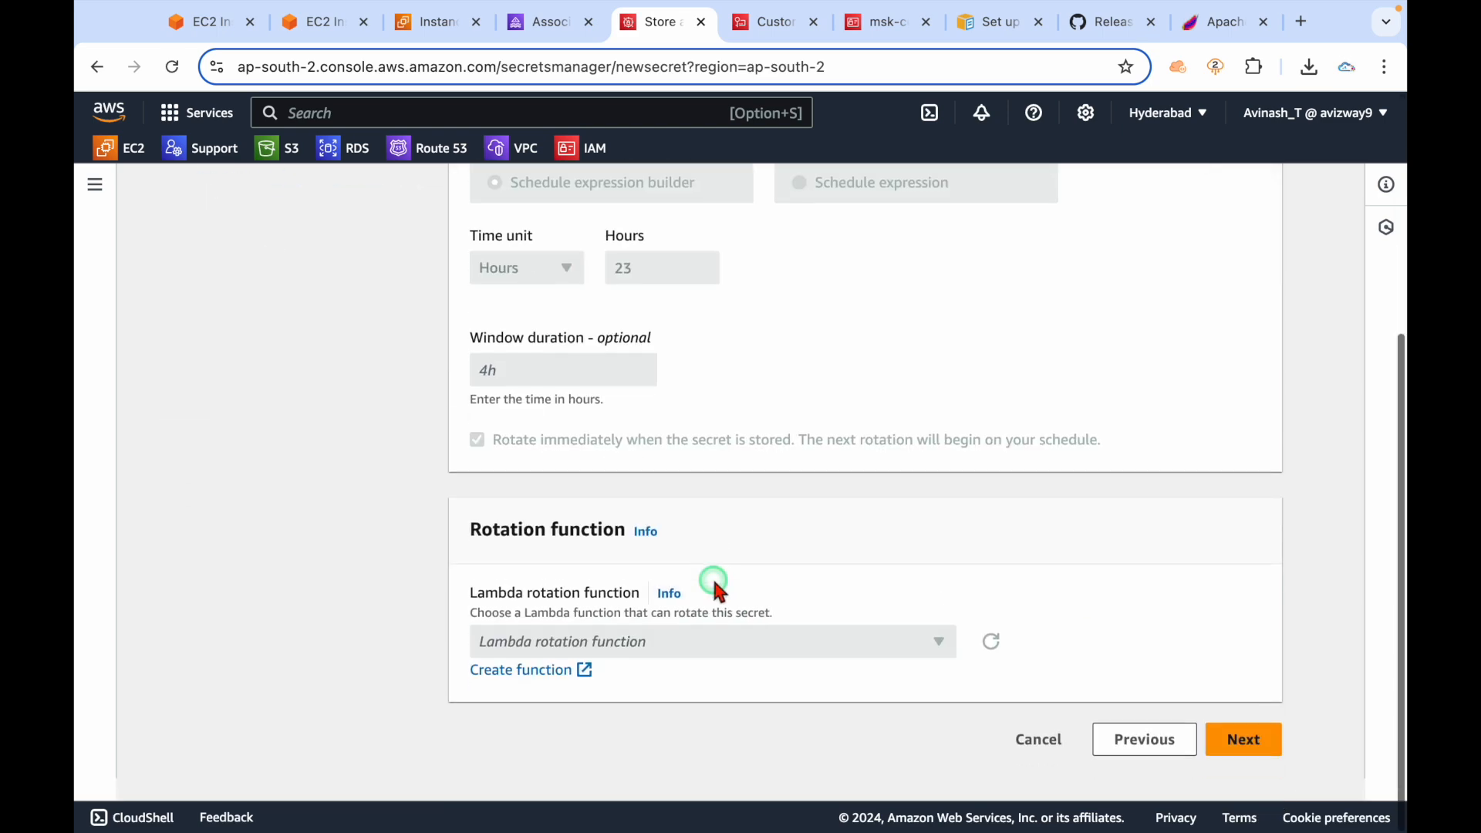
pyautogui.click(1237, 765)
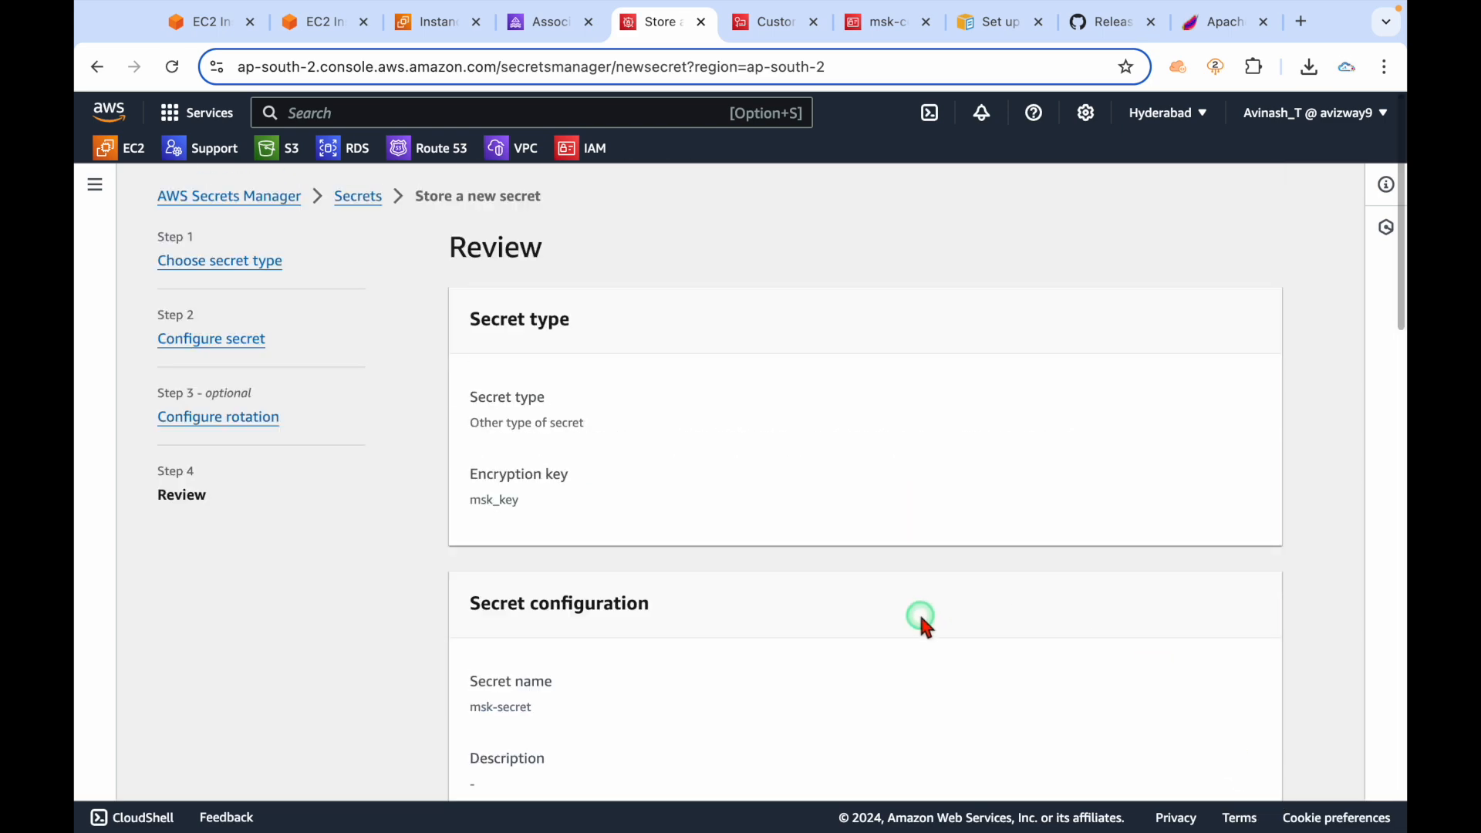
pyautogui.scroll(-15, 918, 617)
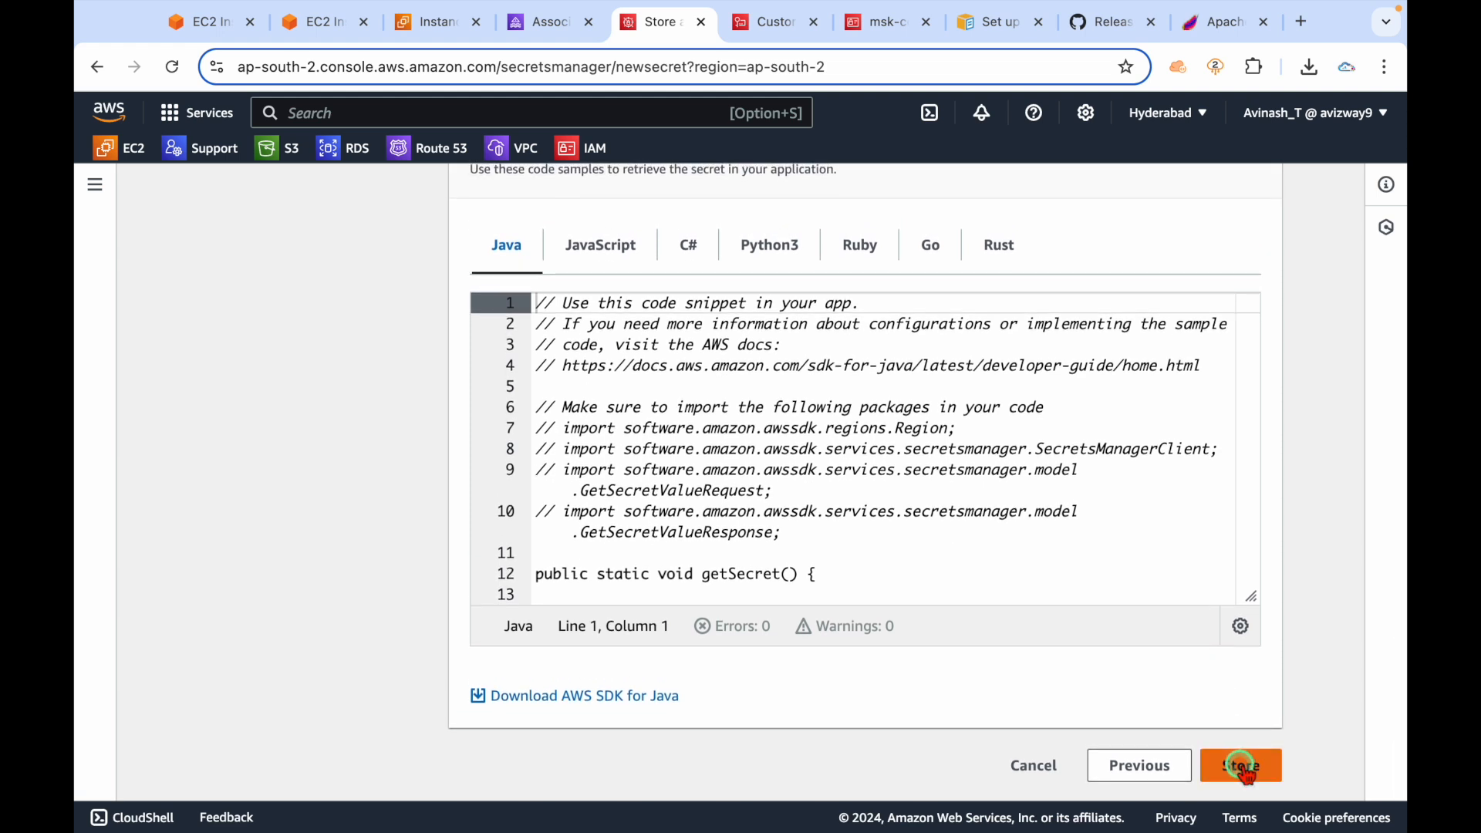
pyautogui.click(1243, 765)
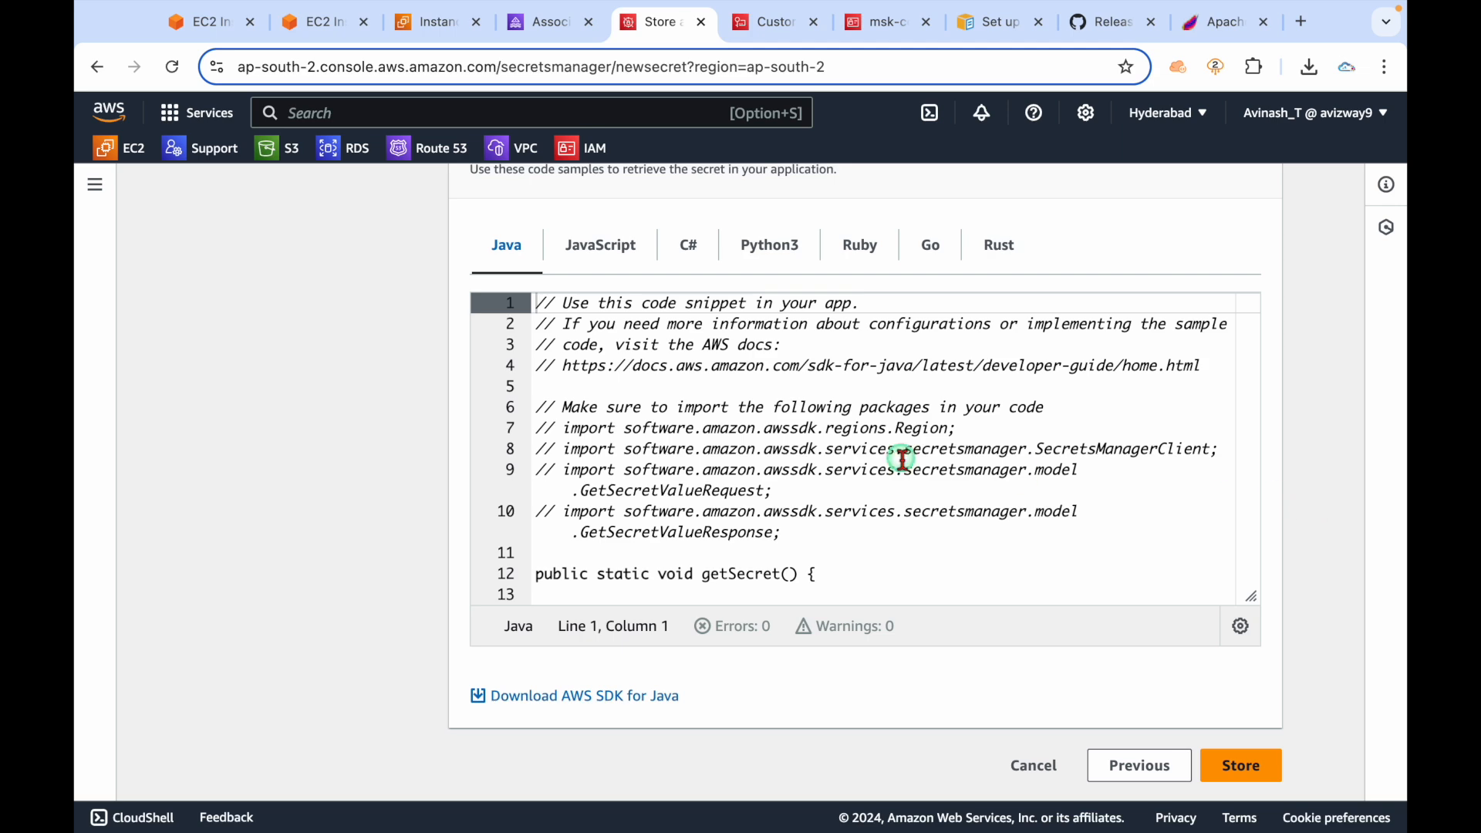
# Look over the Java, Go and JavaScript sample code, then store msk-secret.
pyautogui.click(874, 553)
pyautogui.scroll(-3, 877, 556)
pyautogui.scroll(-5, 874, 556)
pyautogui.scroll(1, 810, 350)
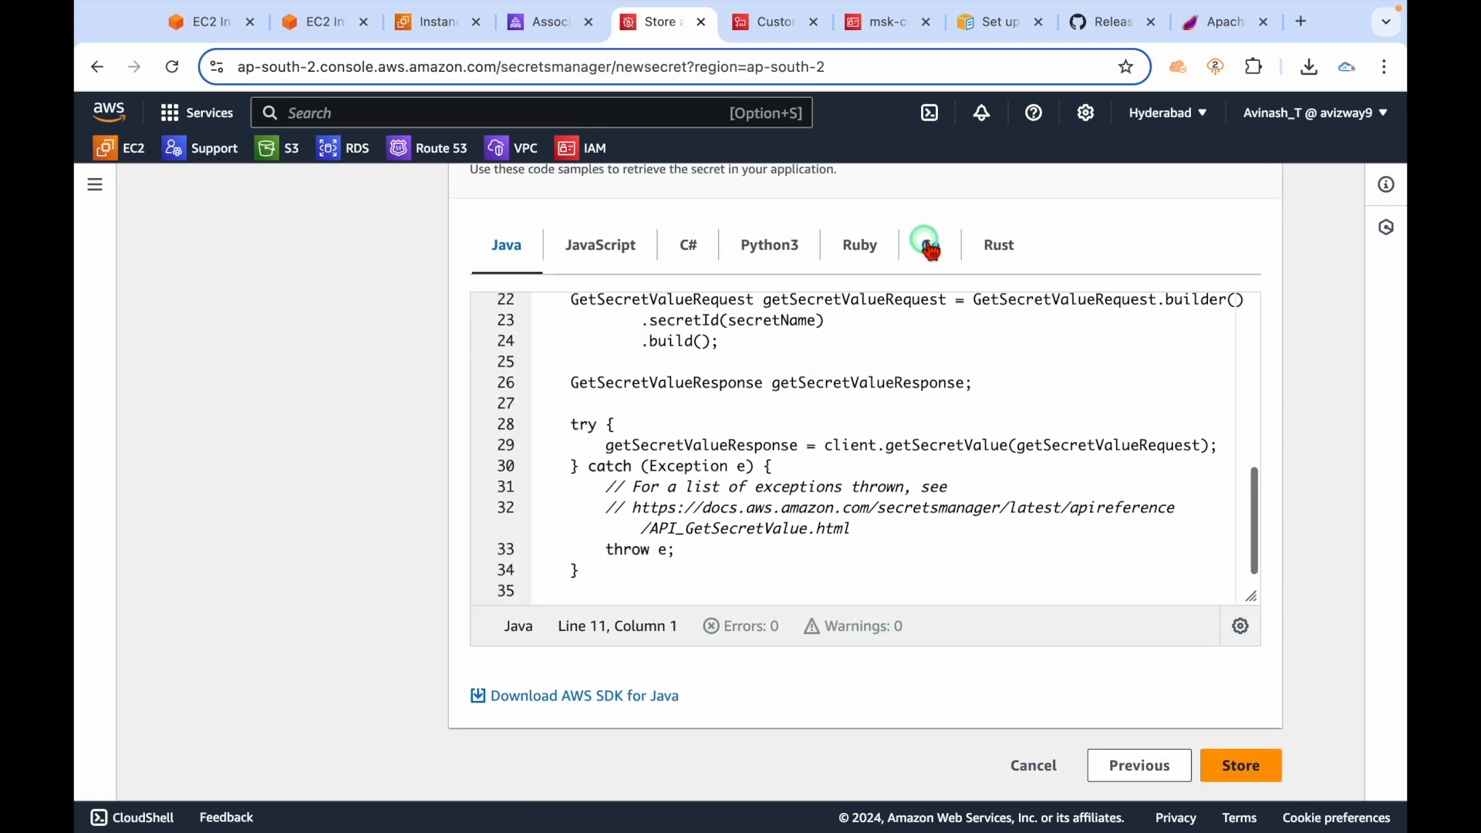
pyautogui.click(929, 247)
pyautogui.click(732, 574)
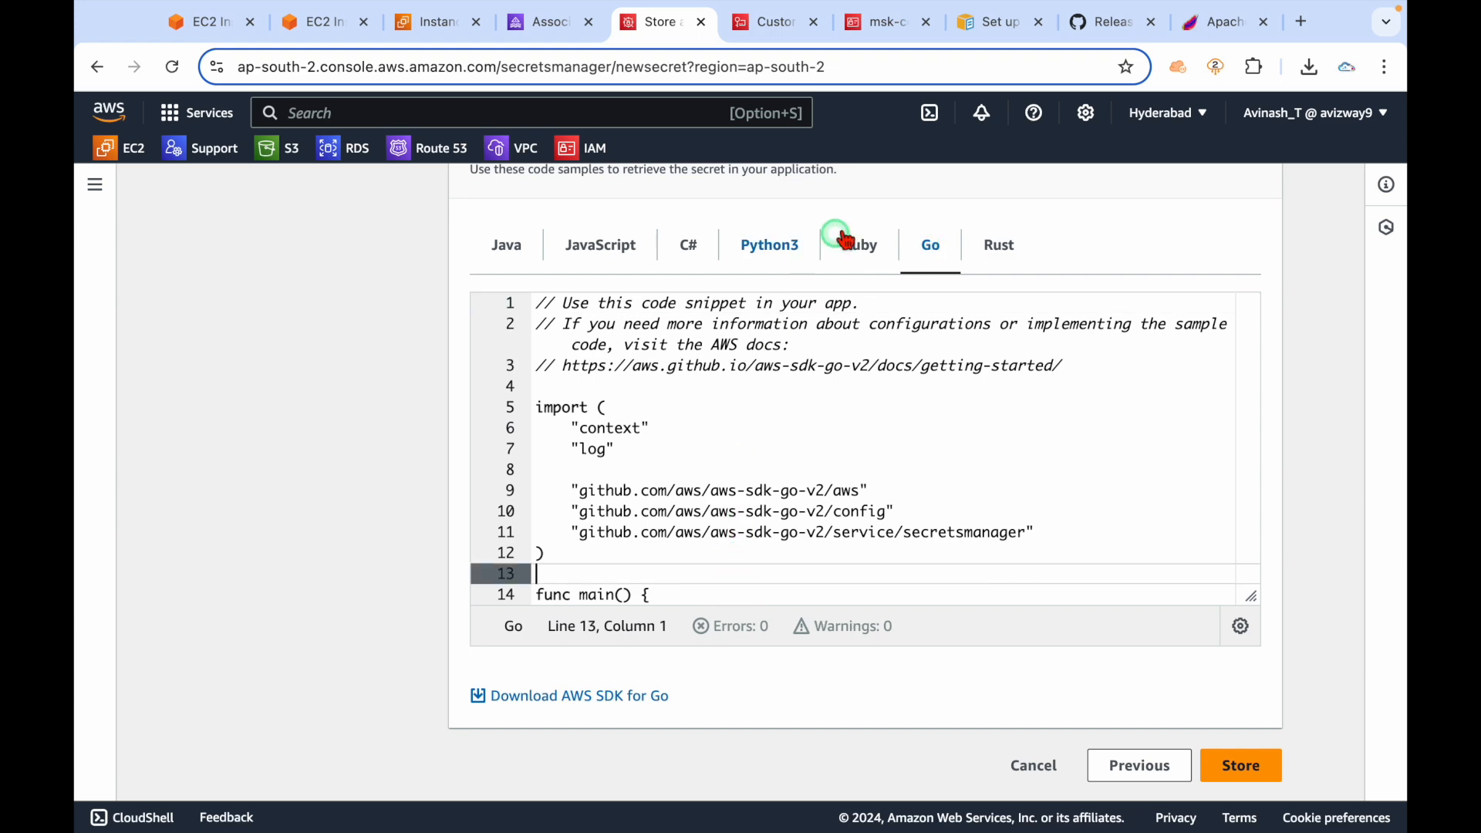
pyautogui.click(600, 245)
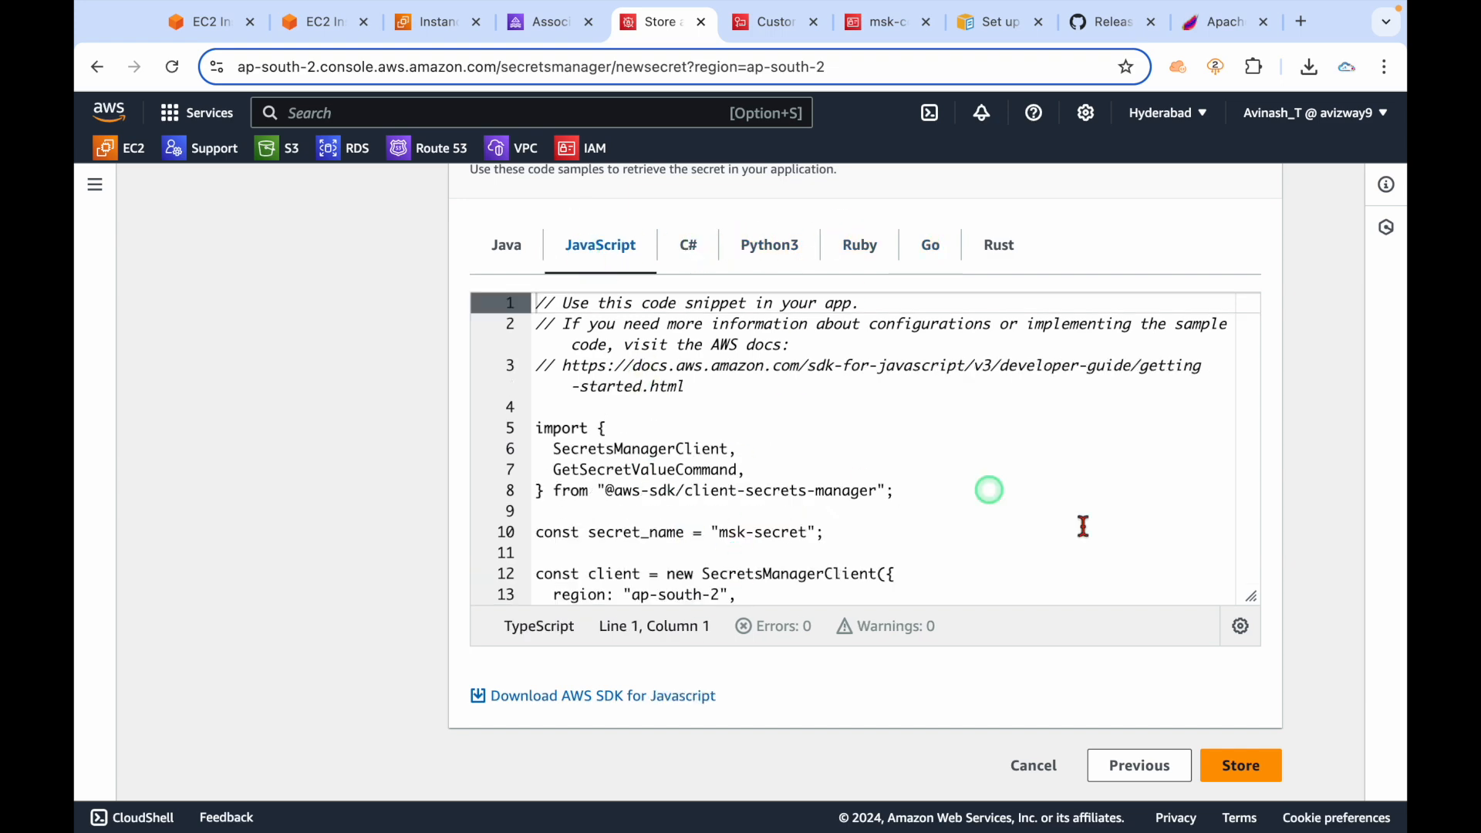
pyautogui.scroll(-5, 1213, 599)
pyautogui.click(1242, 763)
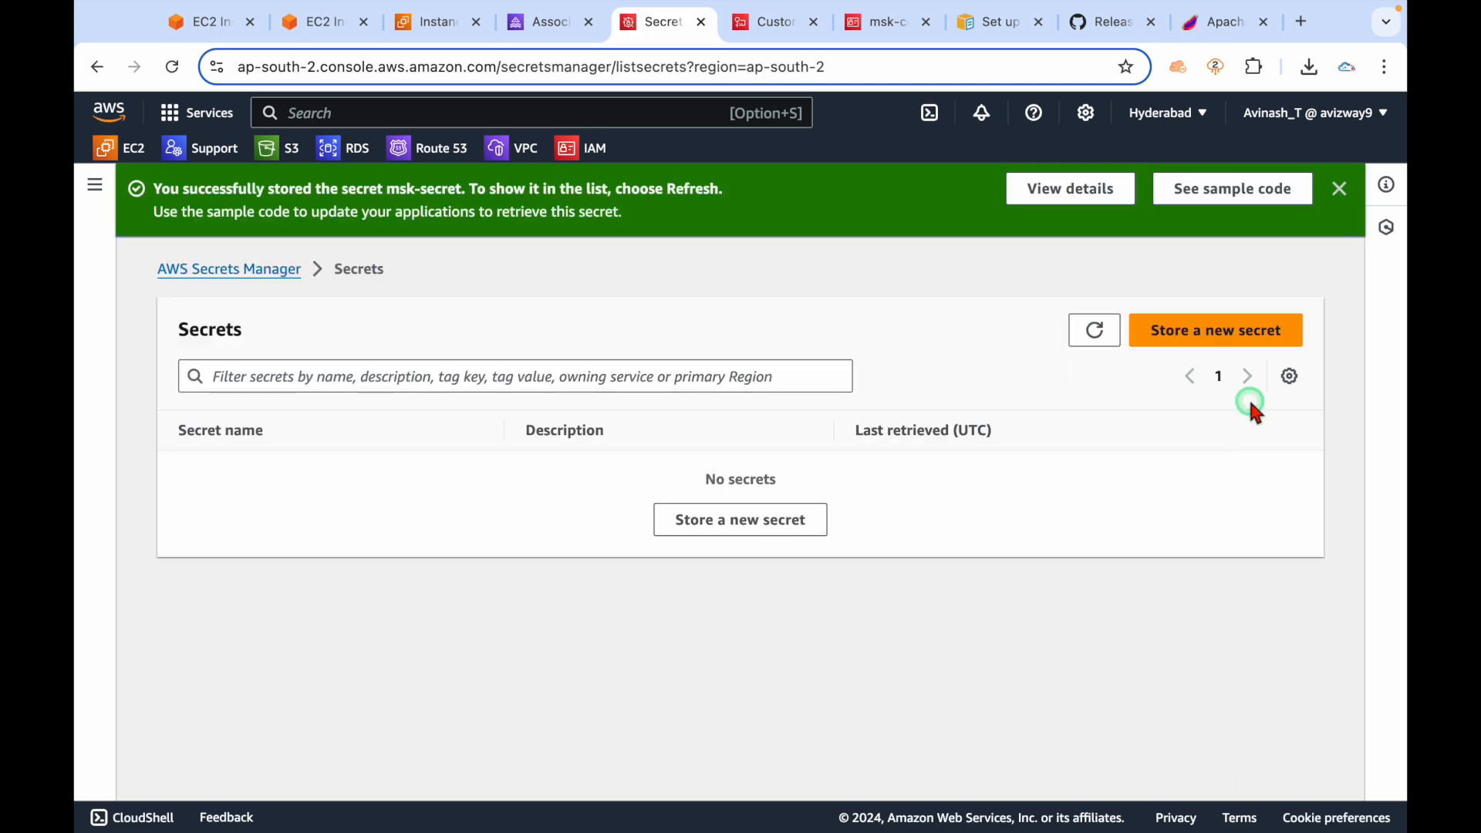
# Refresh the Secrets list and open the msk-secret details page.
pyautogui.click(1097, 333)
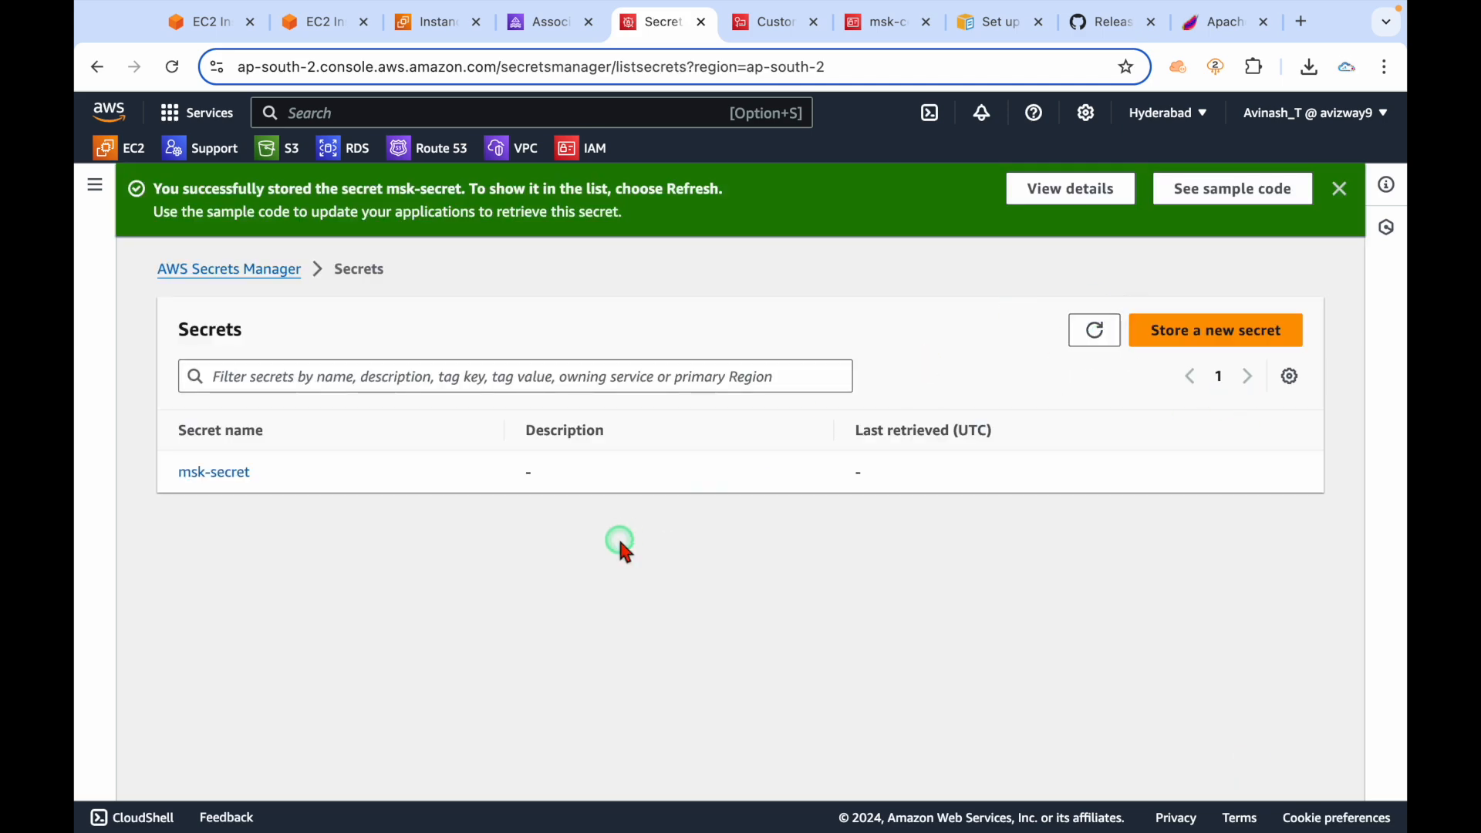
pyautogui.click(224, 473)
pyautogui.scroll(-6, 456, 620)
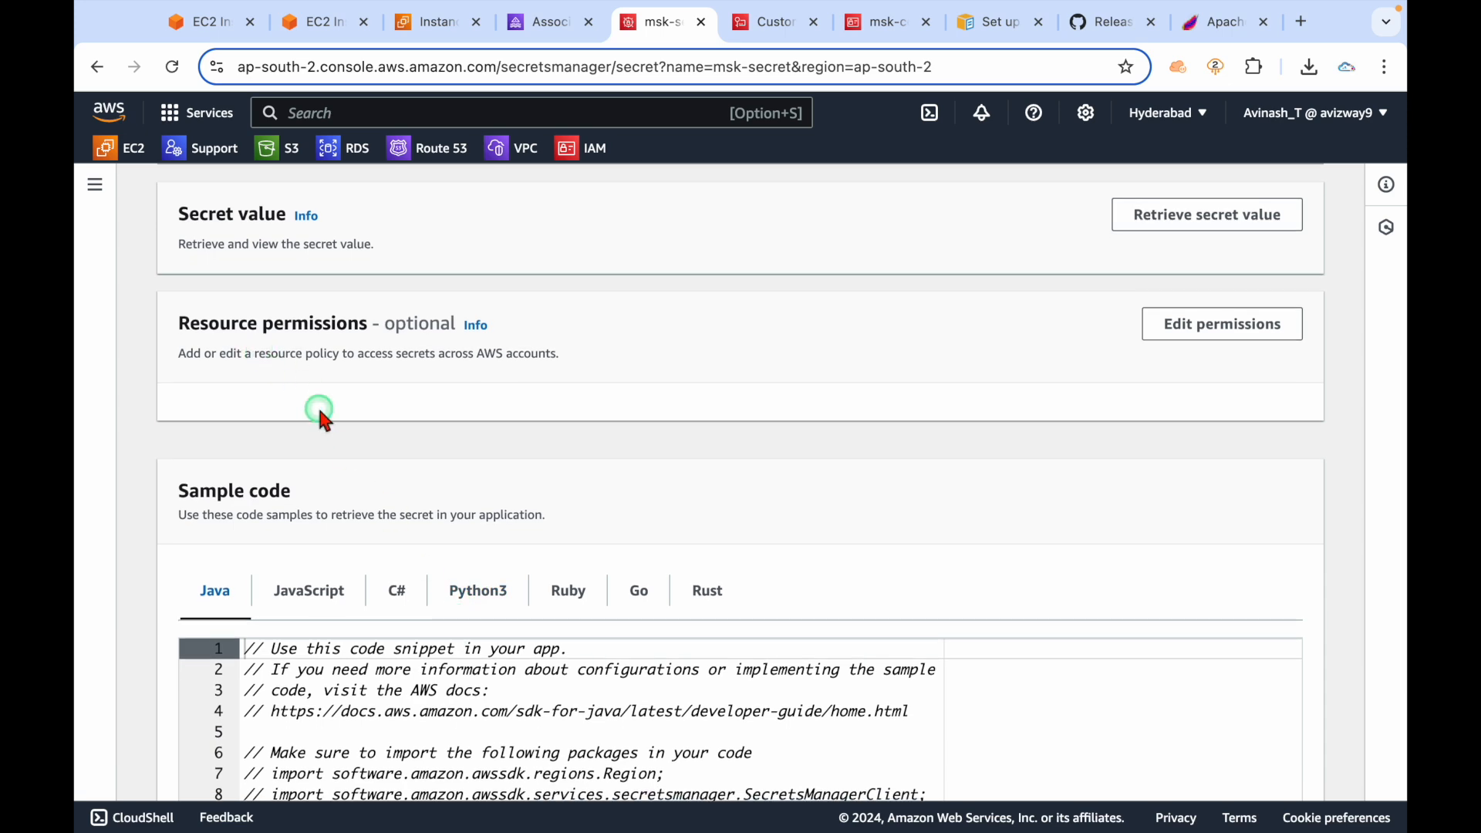
pyautogui.scroll(4, 317, 407)
# Open yt-demo's secret chooser, refresh it, and cancel because no secrets are listed.
pyautogui.click(543, 23)
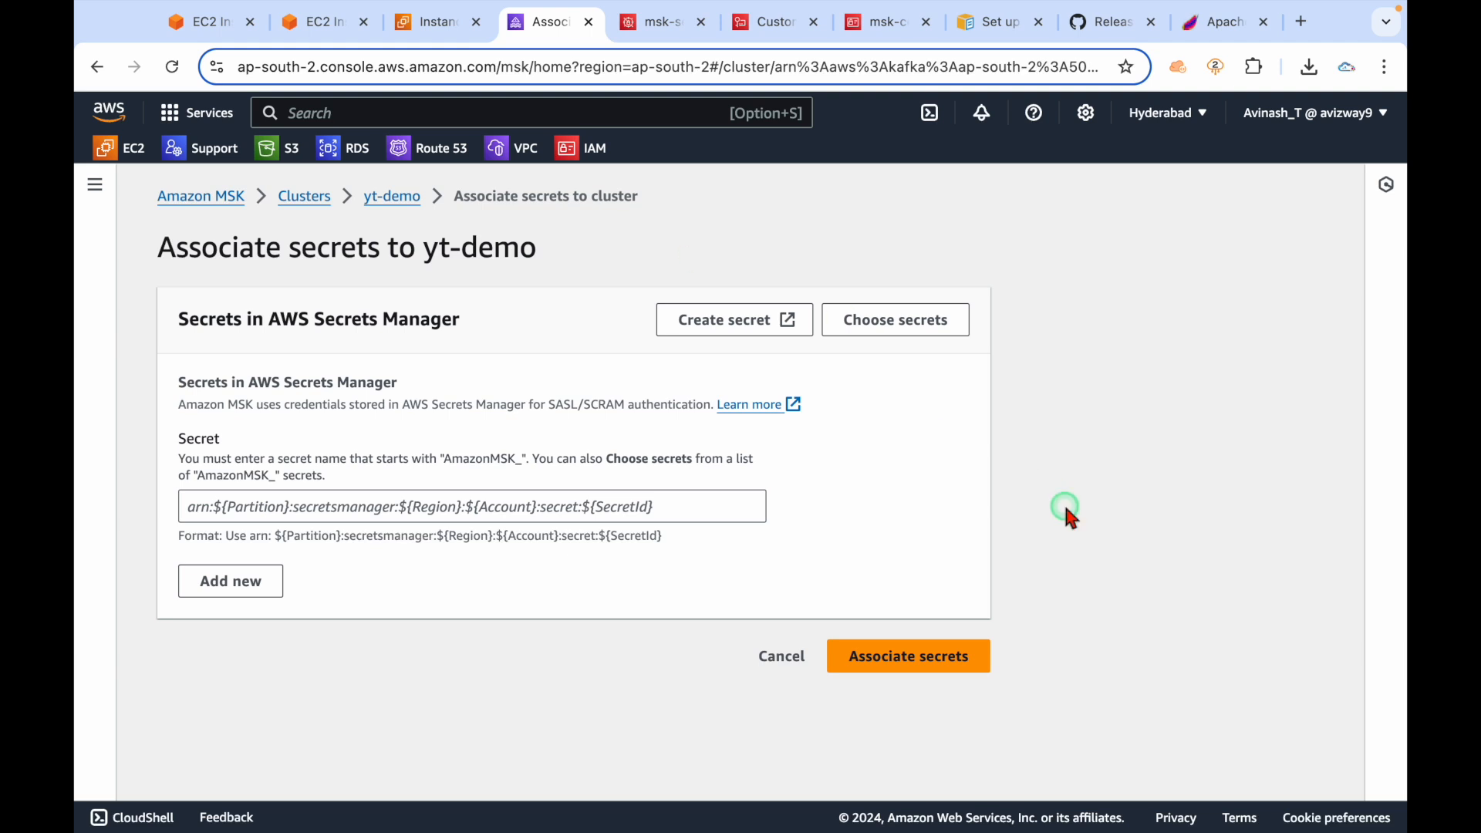
pyautogui.click(897, 327)
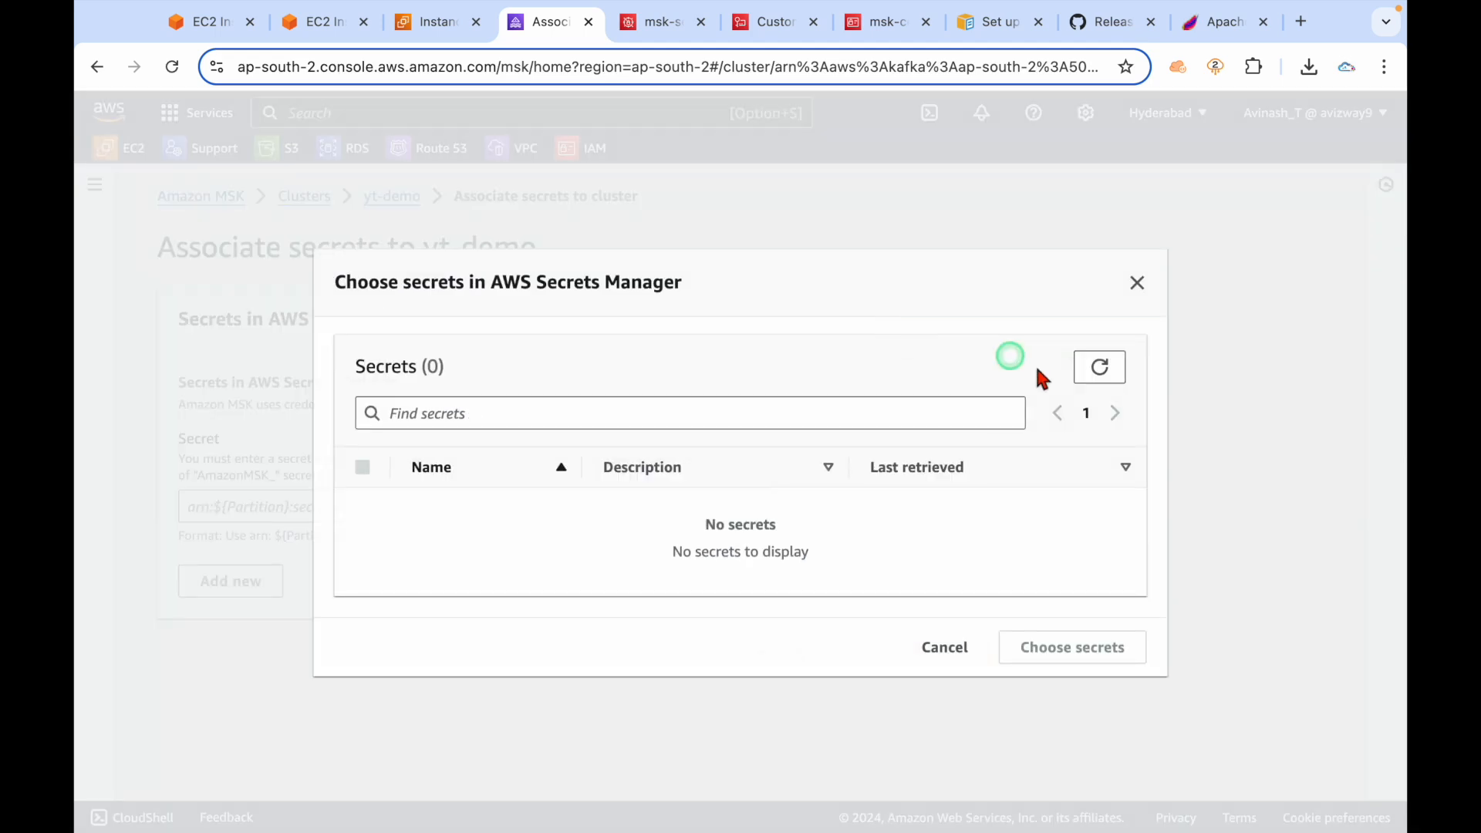
pyautogui.click(1103, 372)
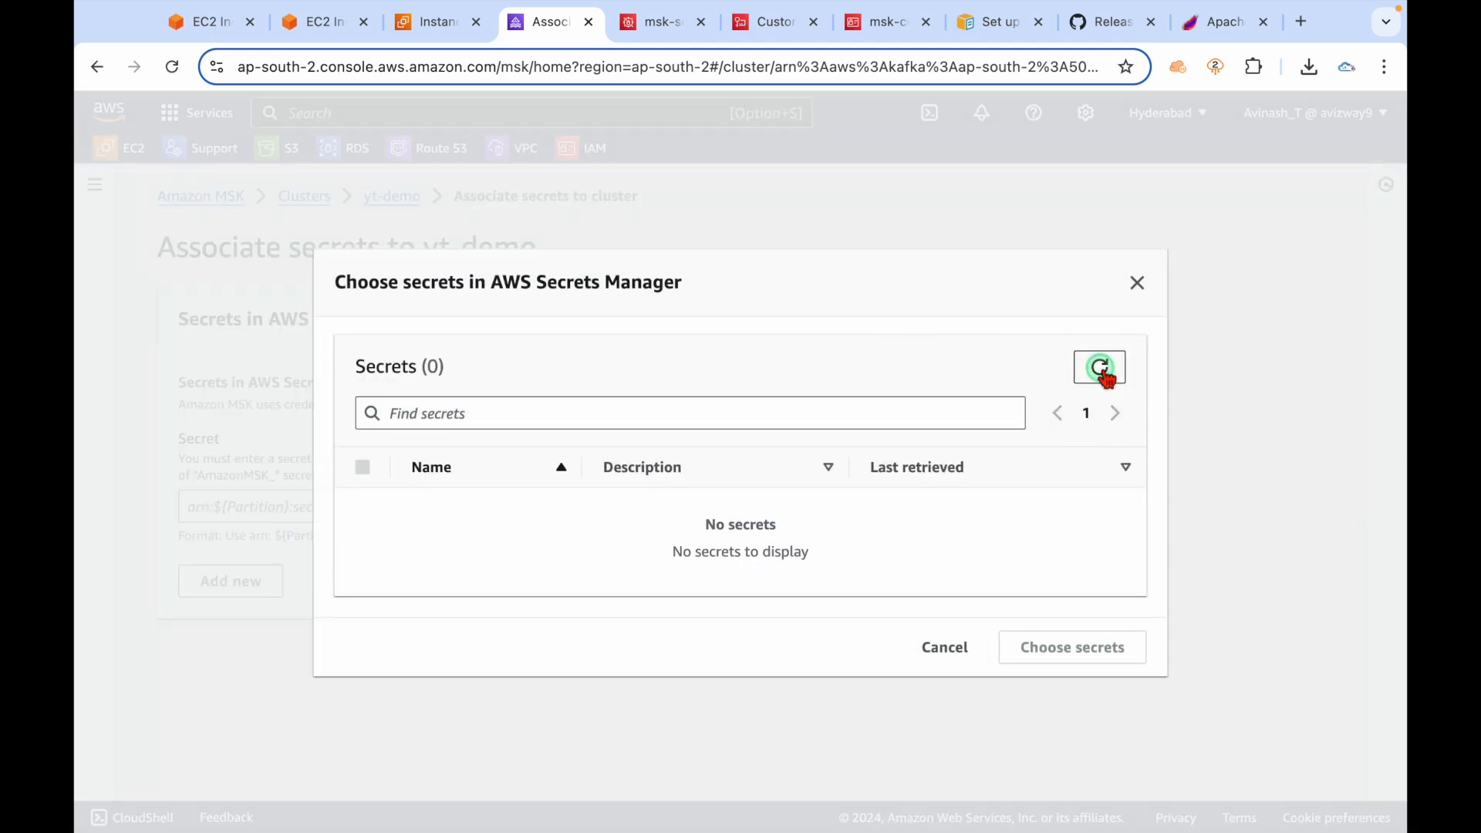
pyautogui.click(945, 646)
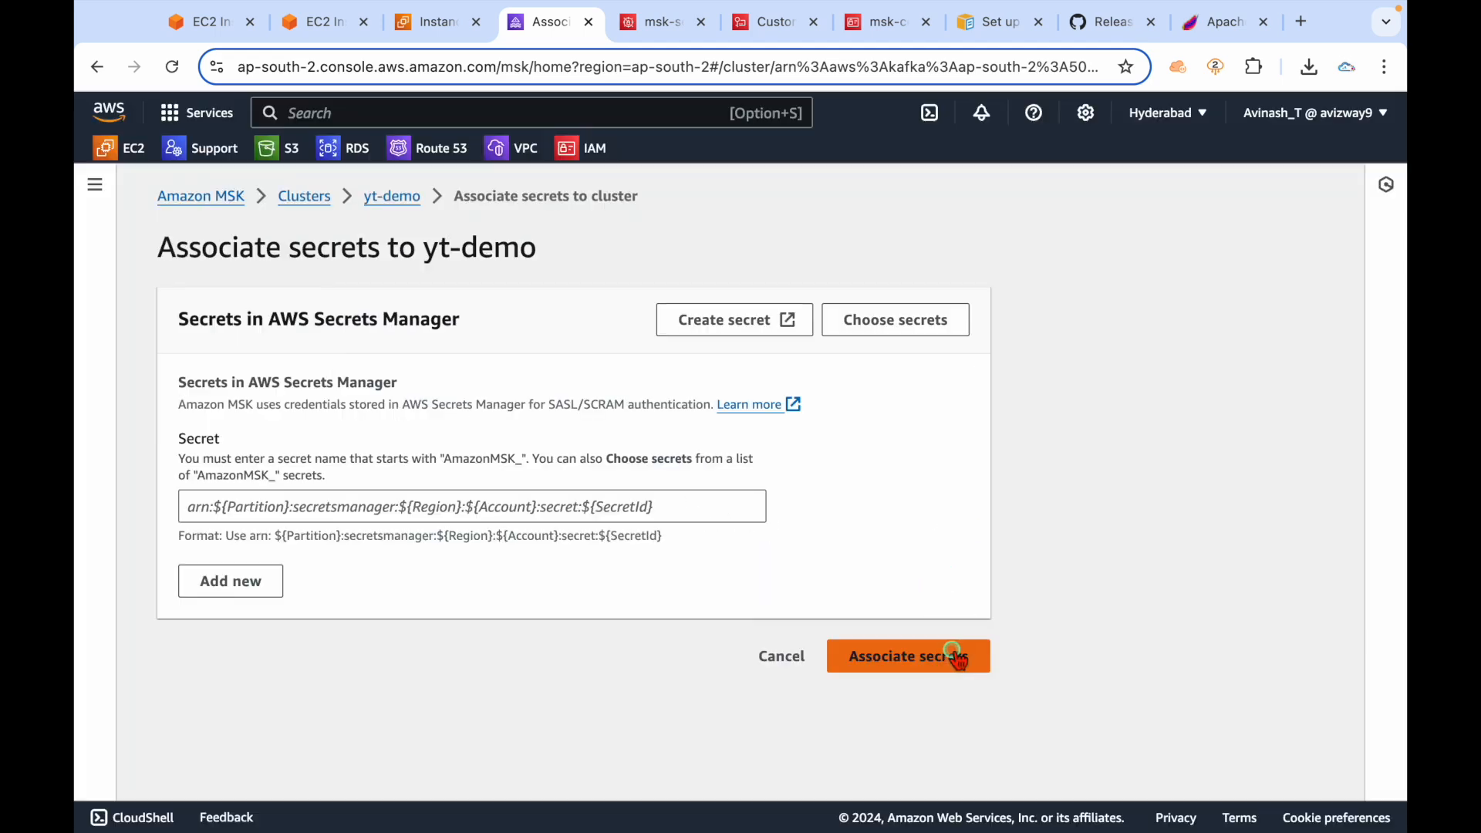
pyautogui.click(662, 25)
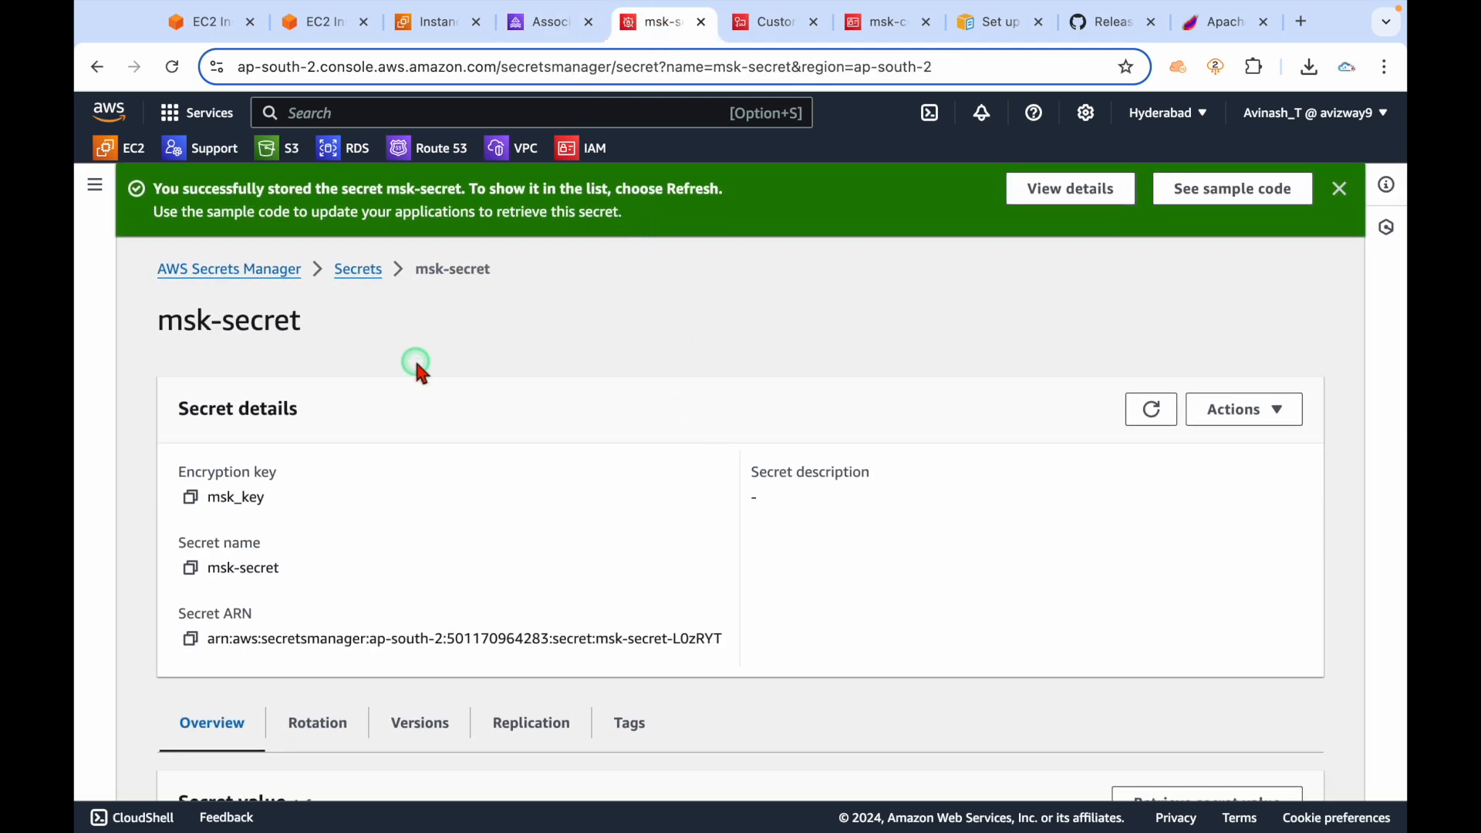
# Compare the msk-secret name with the required AmazonMSK_ name prefix.
pyautogui.tripleClick(268, 333)
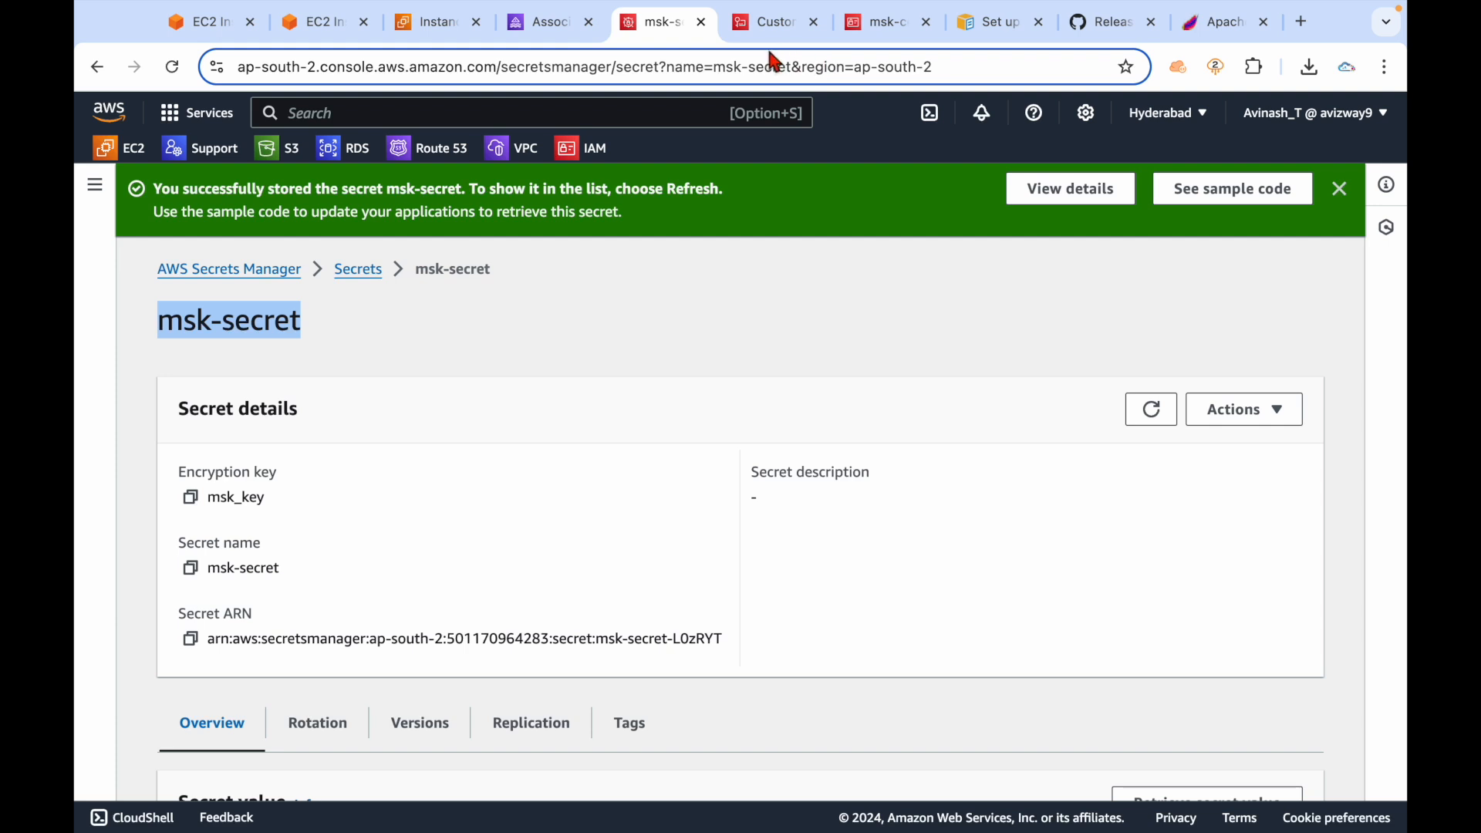
pyautogui.click(551, 35)
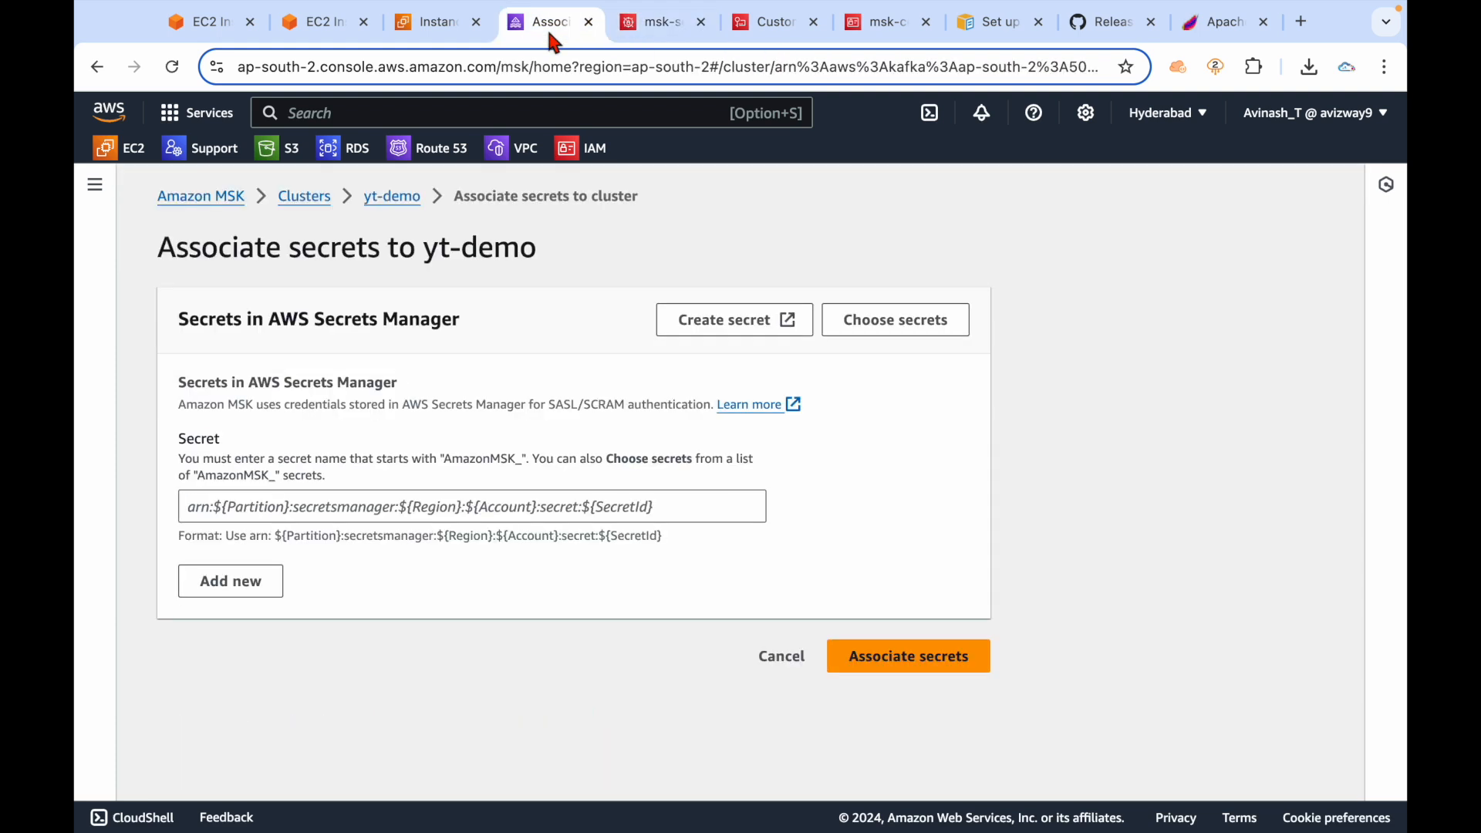
pyautogui.doubleClick(224, 475)
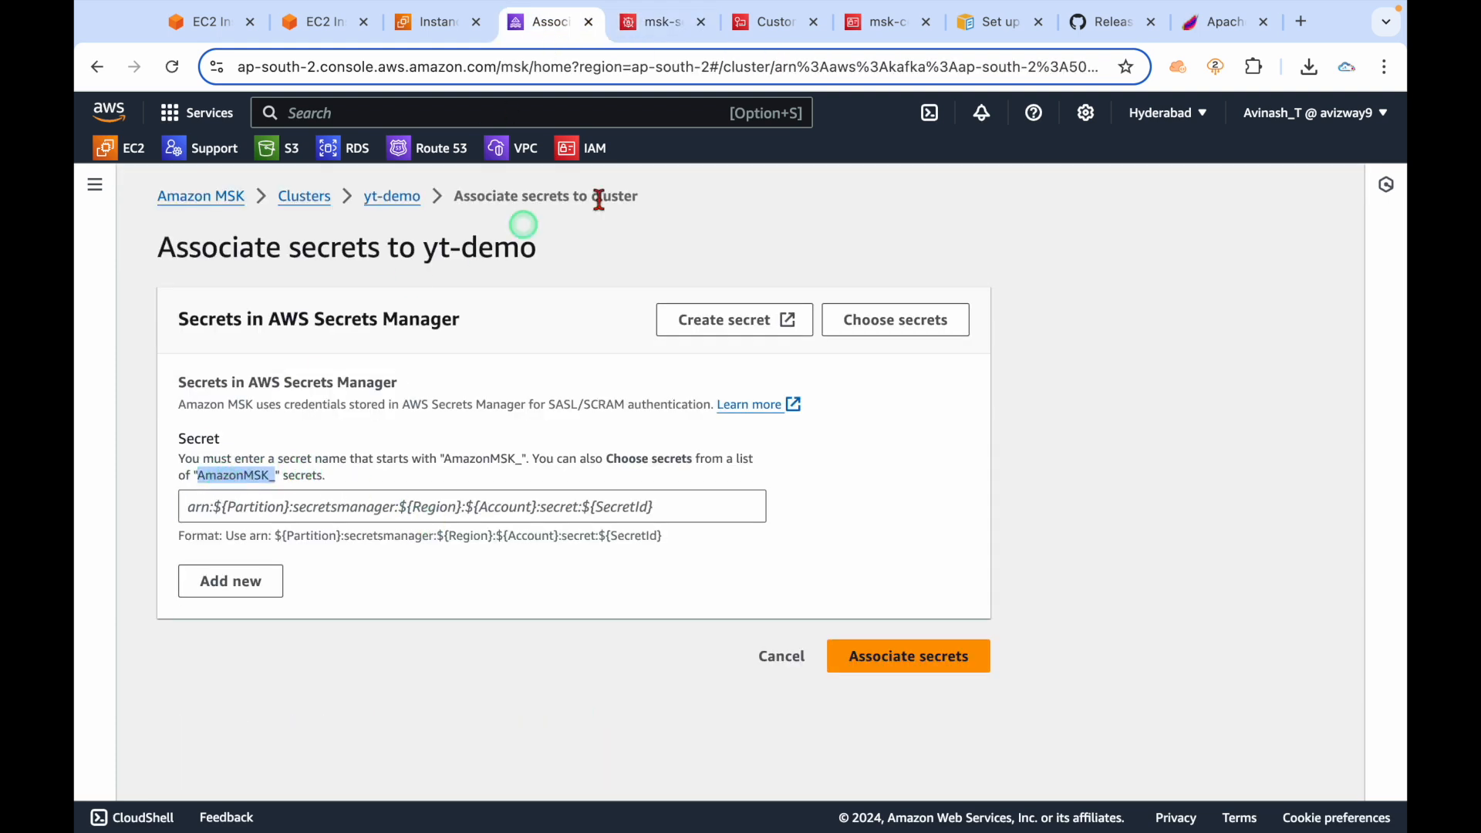
pyautogui.click(642, 32)
pyautogui.click(1238, 421)
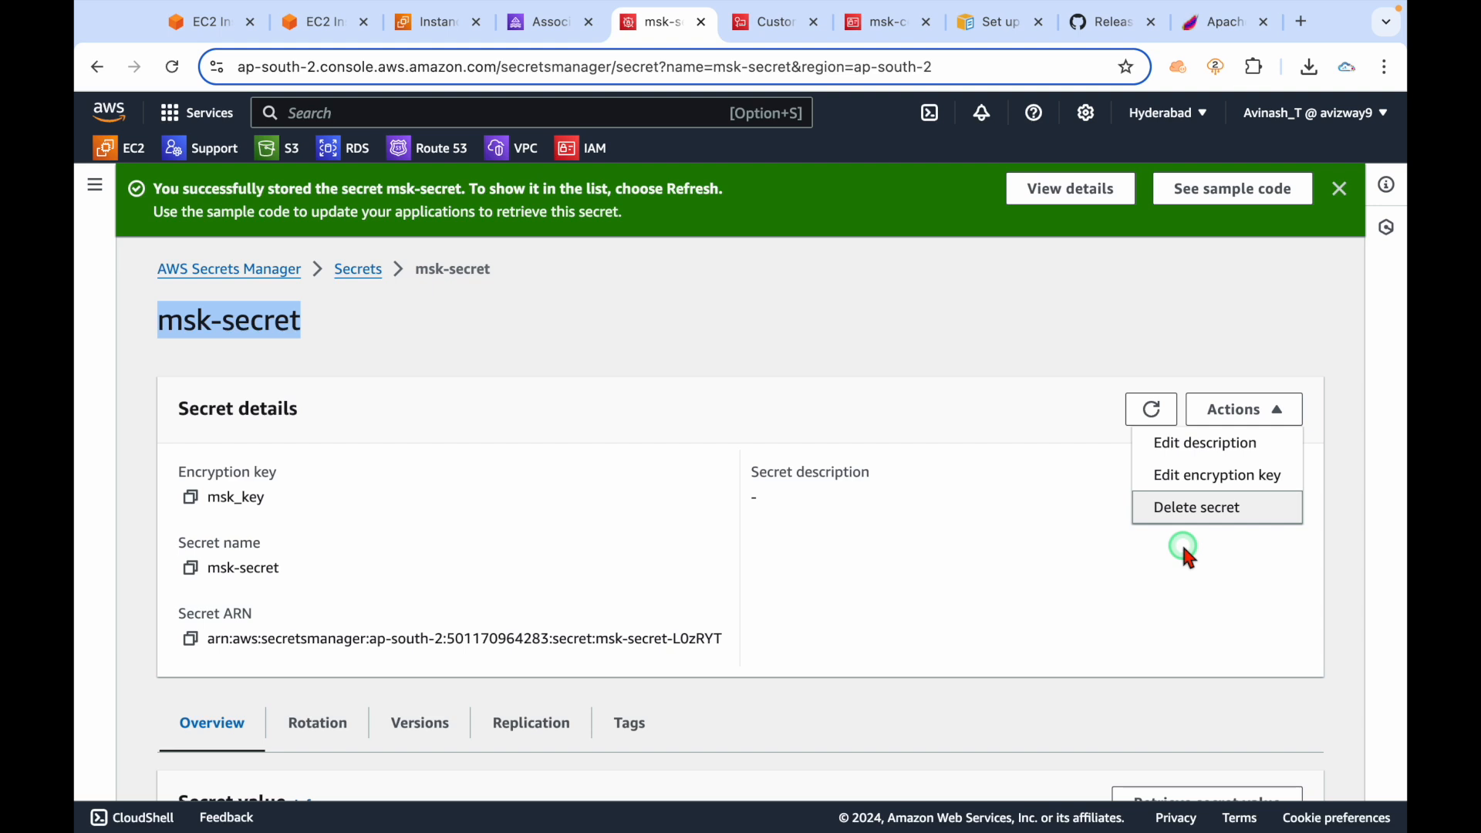
pyautogui.click(410, 384)
# Start storing a new secret of type Other type of secret.
pyautogui.click(358, 271)
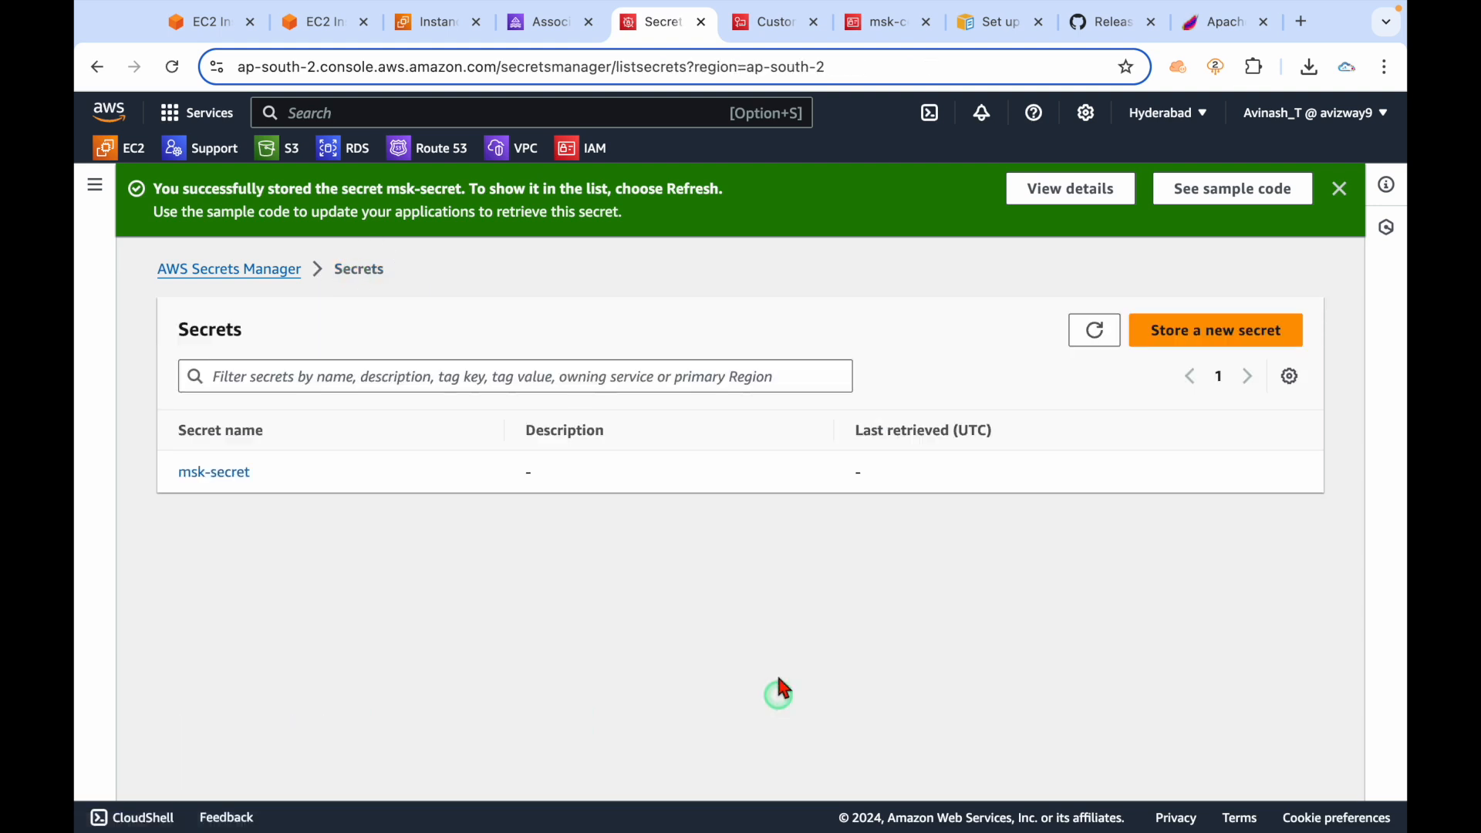
pyautogui.click(1200, 339)
pyautogui.click(895, 485)
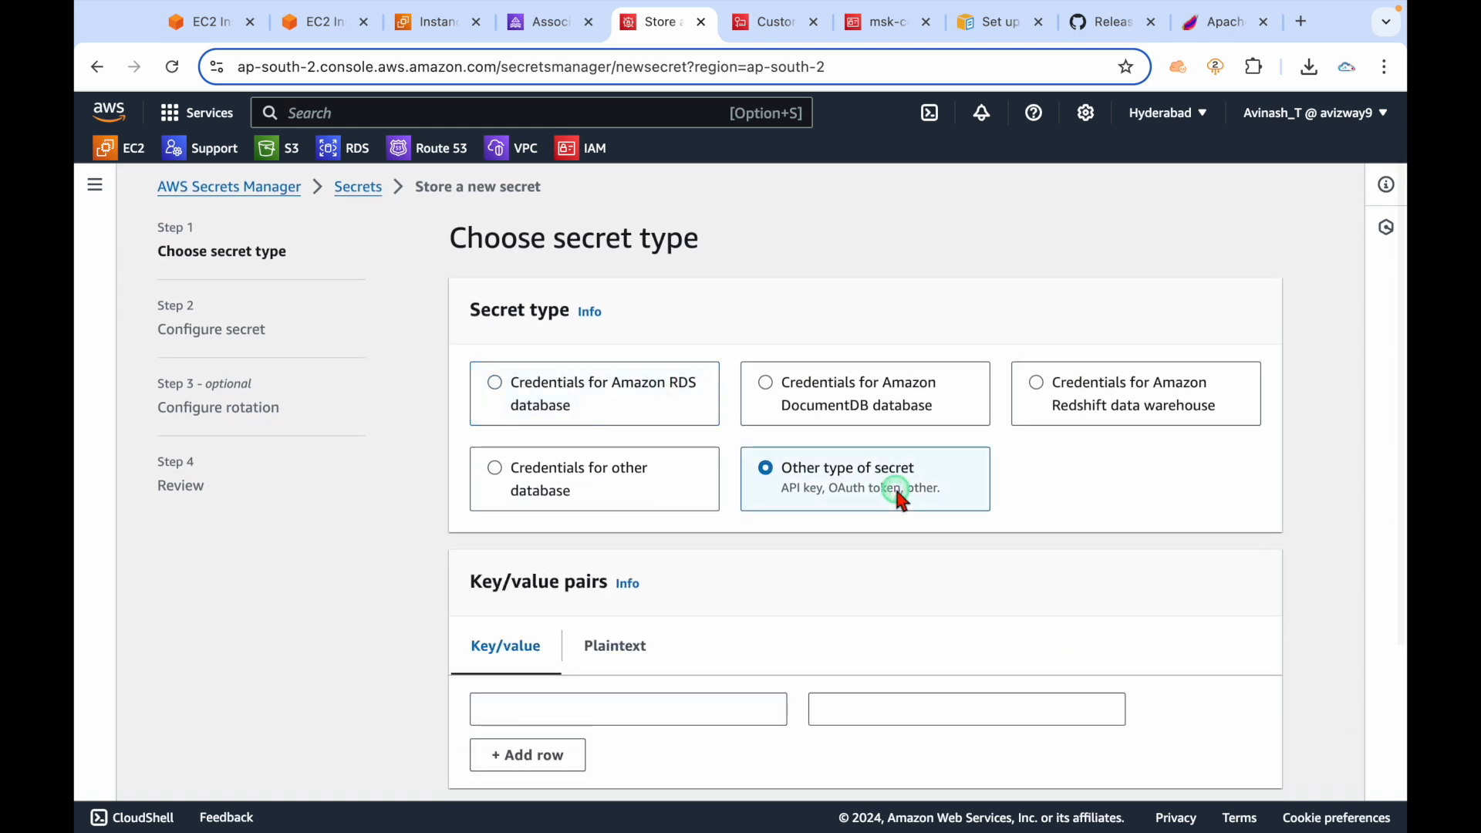
pyautogui.scroll(-4, 895, 485)
# Note the secret name AmazonMSK_msksecret below the consumer command in kafka.md.
pyautogui.hotkey('ctrl', 'Left')
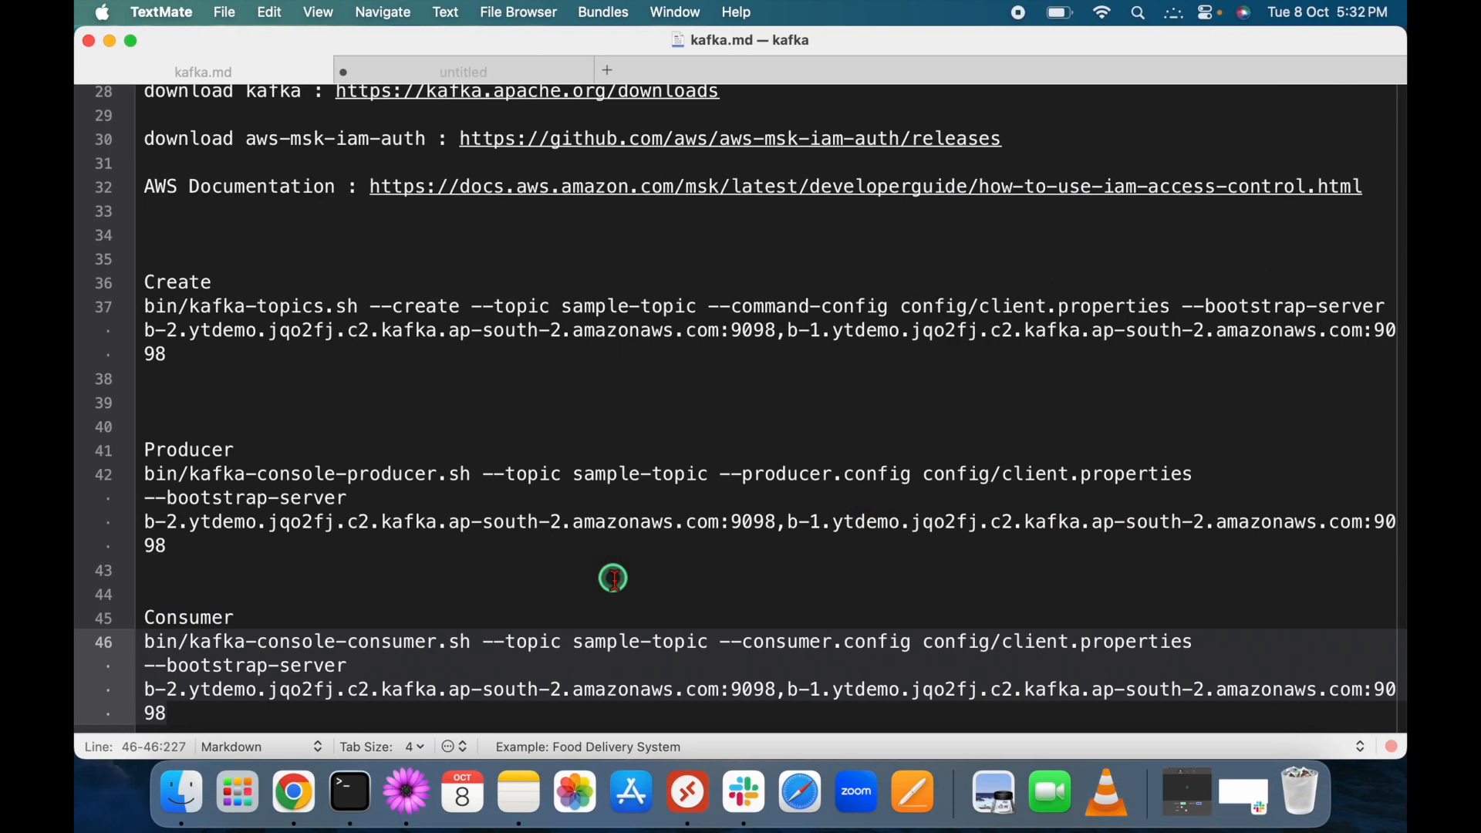
pyautogui.scroll(-1, 612, 578)
pyautogui.click(524, 712)
pyautogui.press('Return')
pyautogui.press('Return')
pyautogui.press('Return')
pyautogui.press('Return')
pyautogui.press('Return')
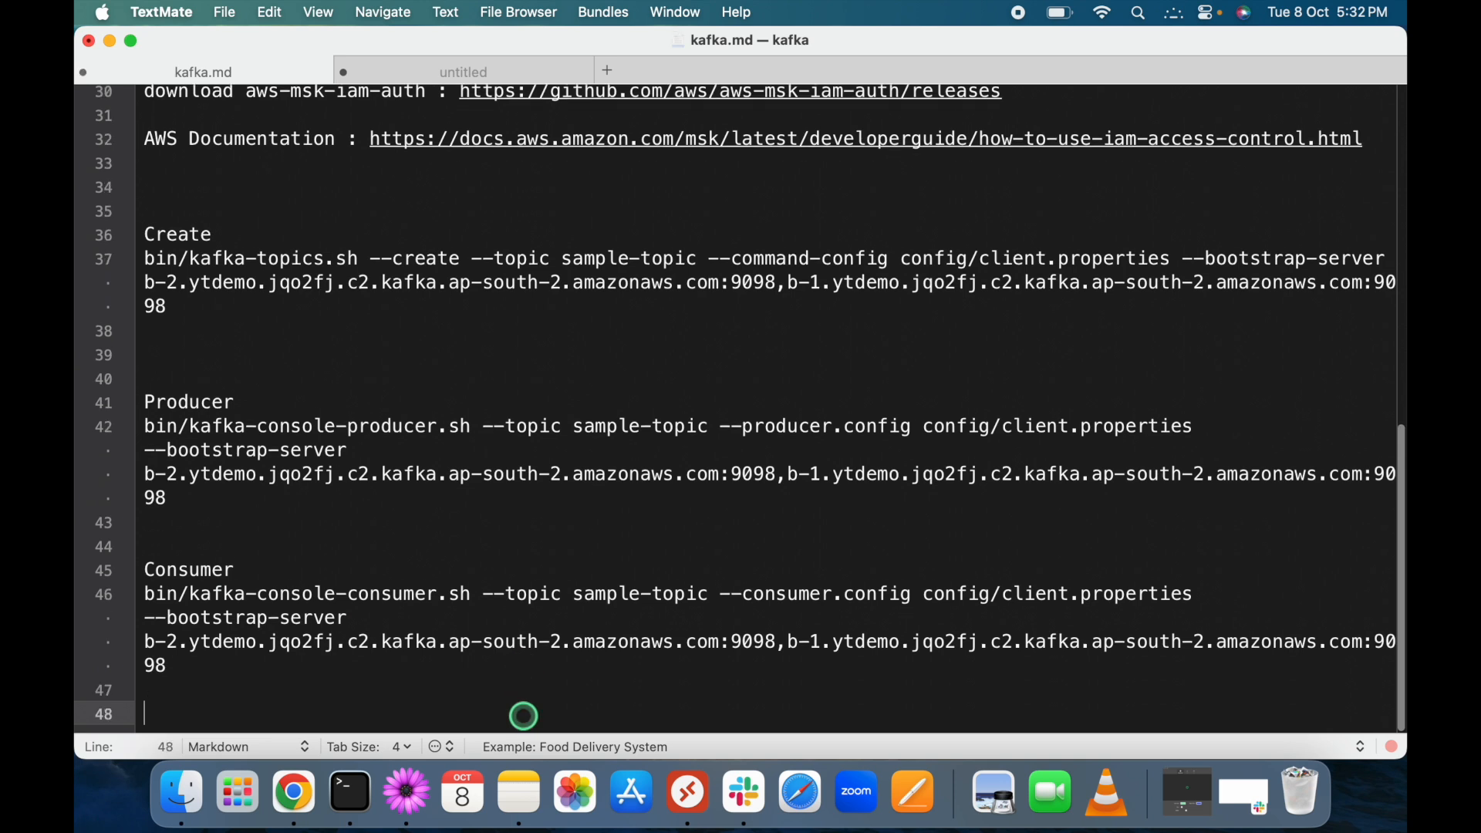
pyautogui.write('AmazonMSK_msksecret')
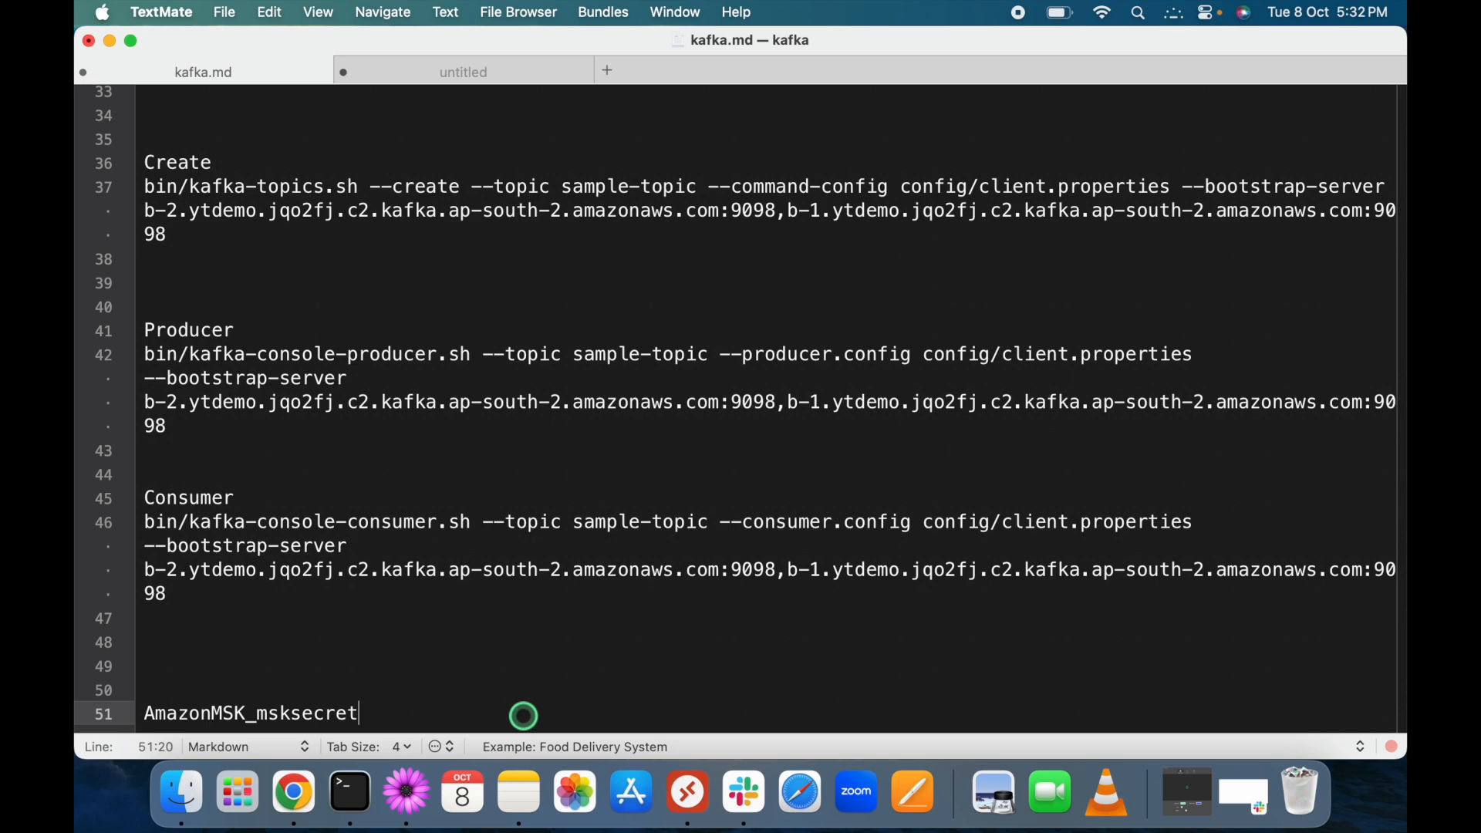
# Copy the sample username/password JSON from the MSK docs into kafka.md.
pyautogui.hotkey('ctrl', 'Right')
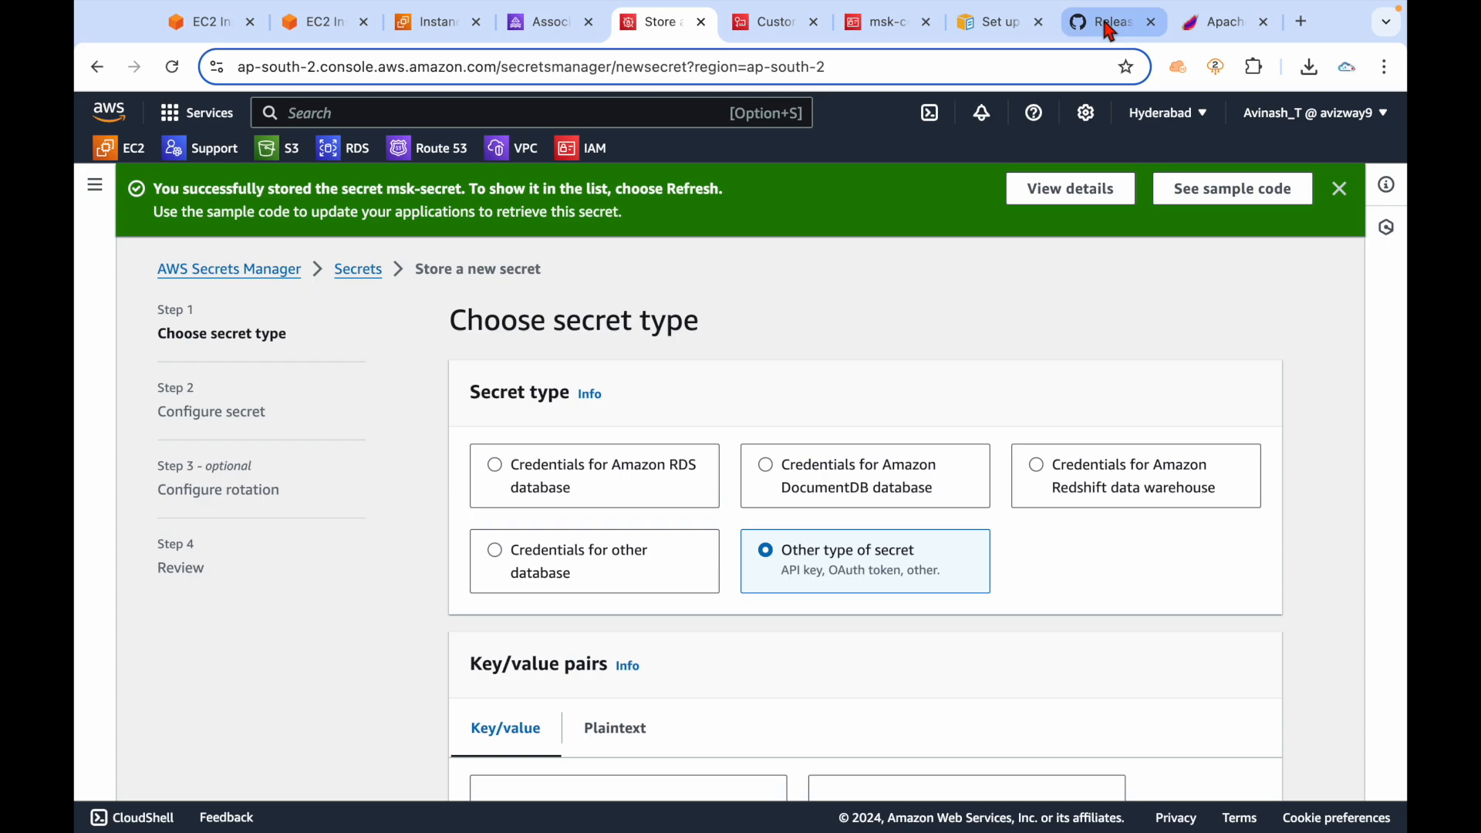
pyautogui.click(971, 29)
pyautogui.click(1272, 497)
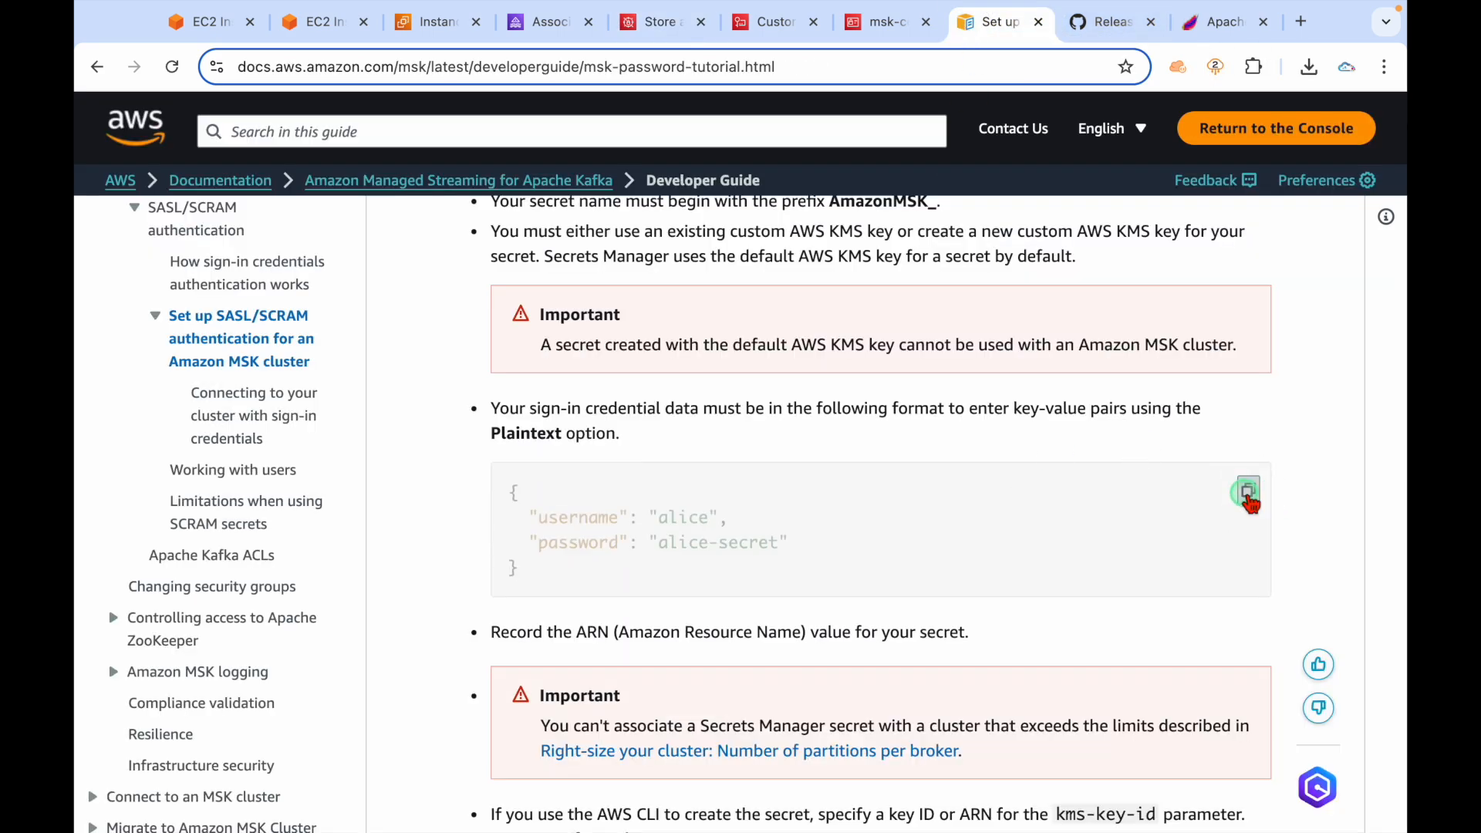
pyautogui.hotkey('ctrl', 'Left')
pyautogui.press('Return')
pyautogui.press('Return')
pyautogui.press('Return')
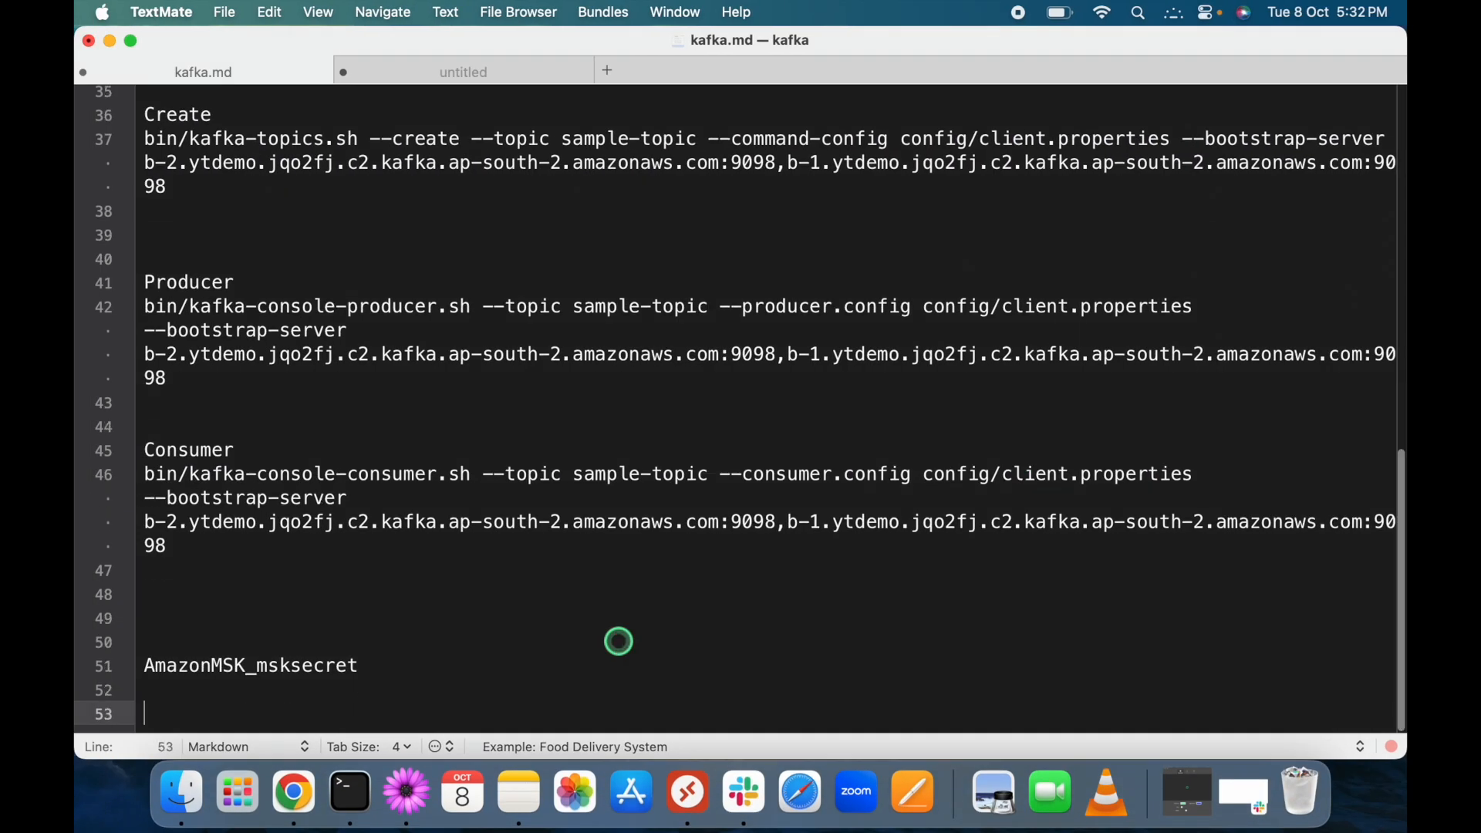
pyautogui.press('super+v')
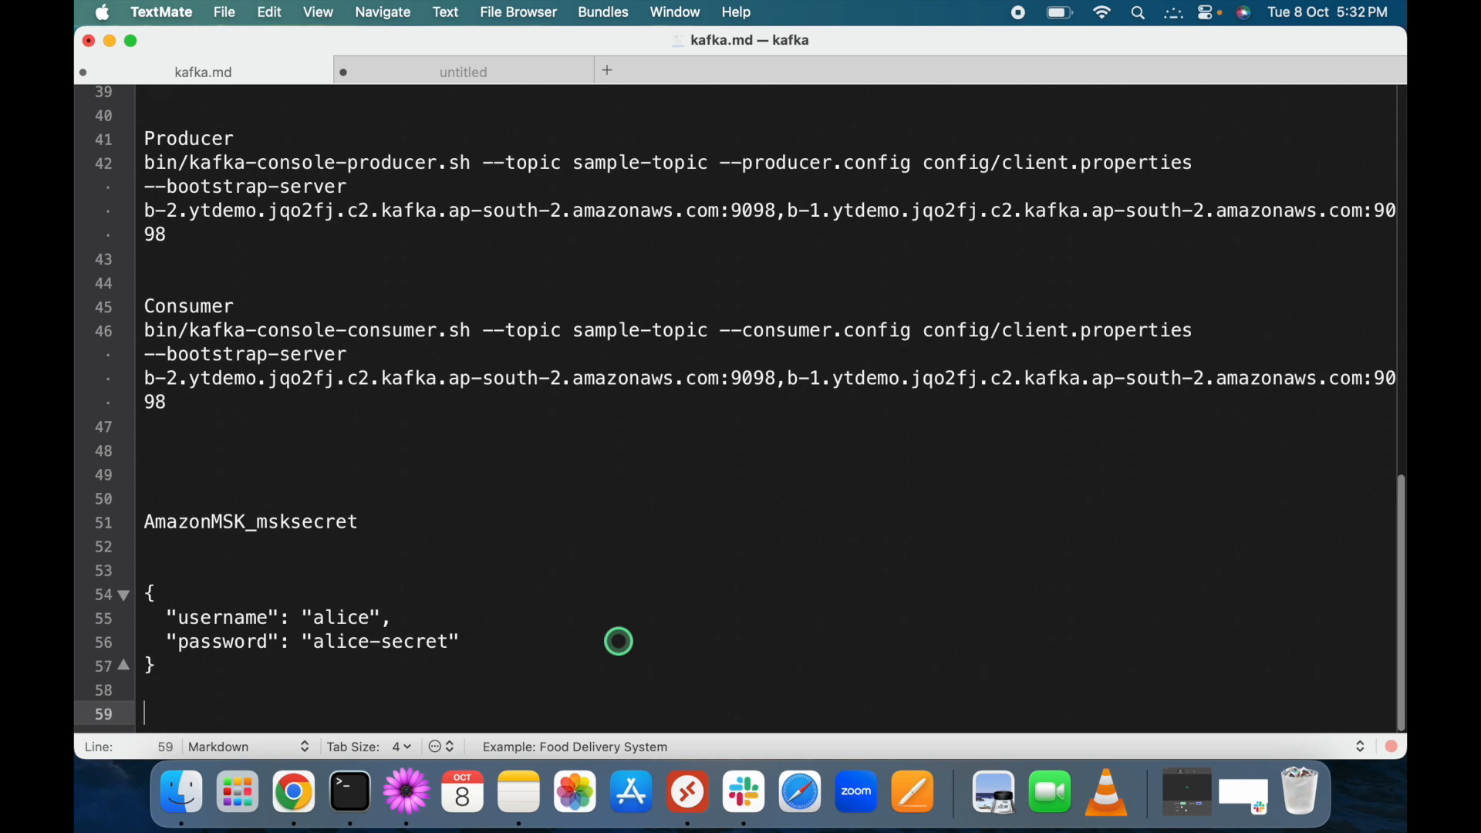
# Change the username and password values and copy the whole credentials JSON block.
pyautogui.doubleClick(329, 617)
pyautogui.write('mskuser')
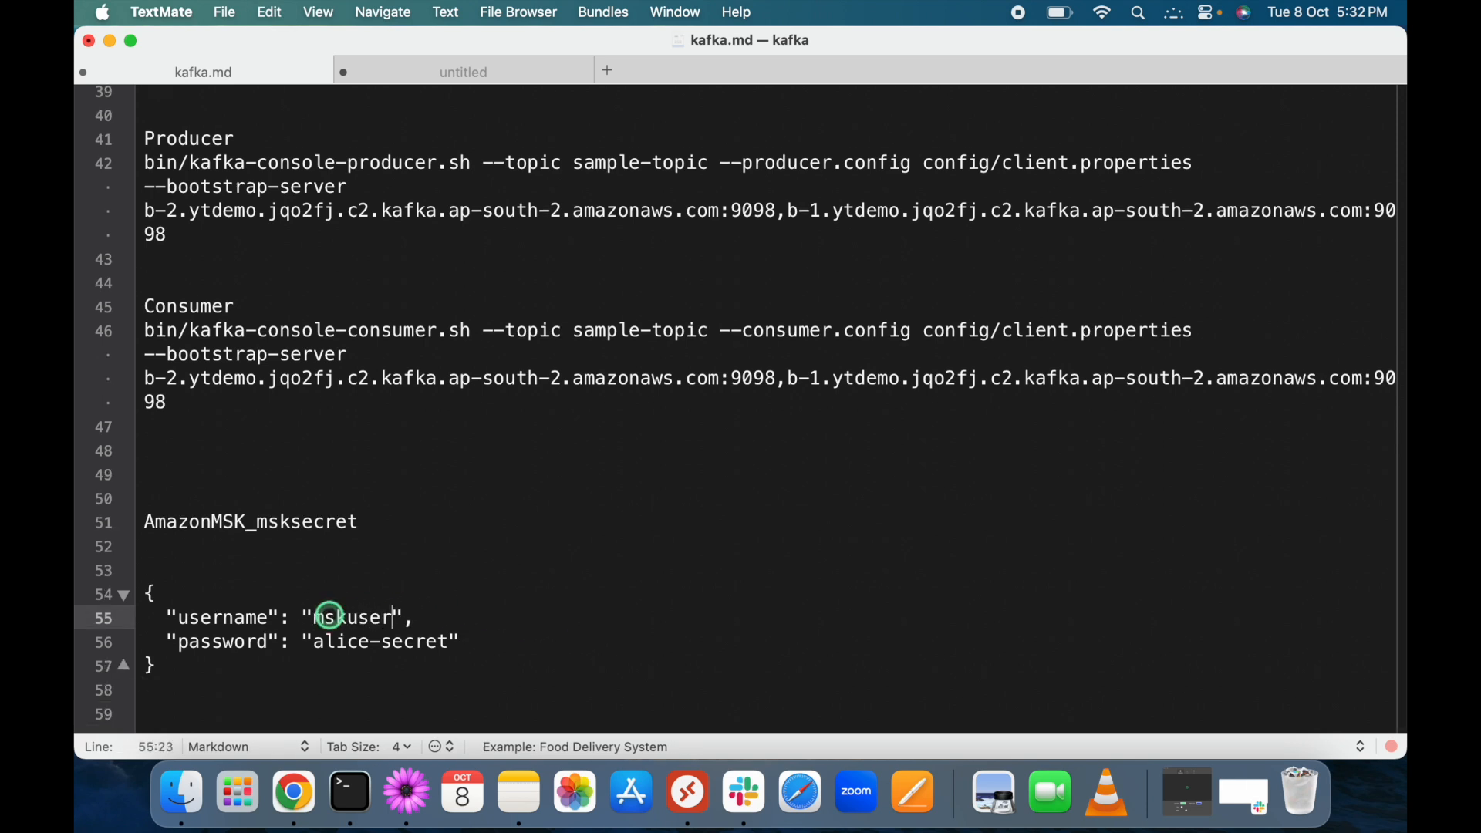
pyautogui.press('Down')
pyautogui.doubleClick(356, 647)
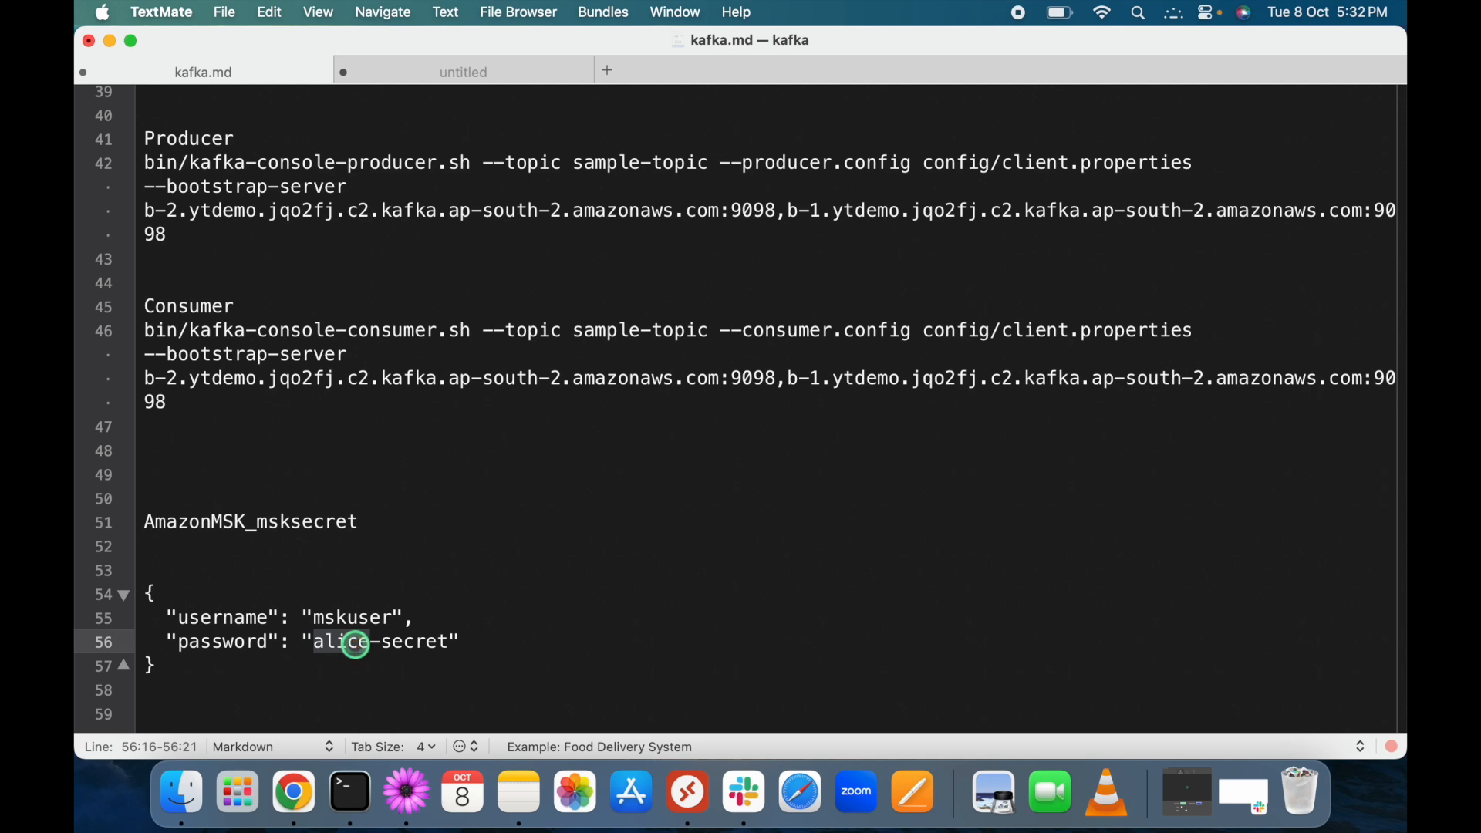
pyautogui.write('ytmsk')
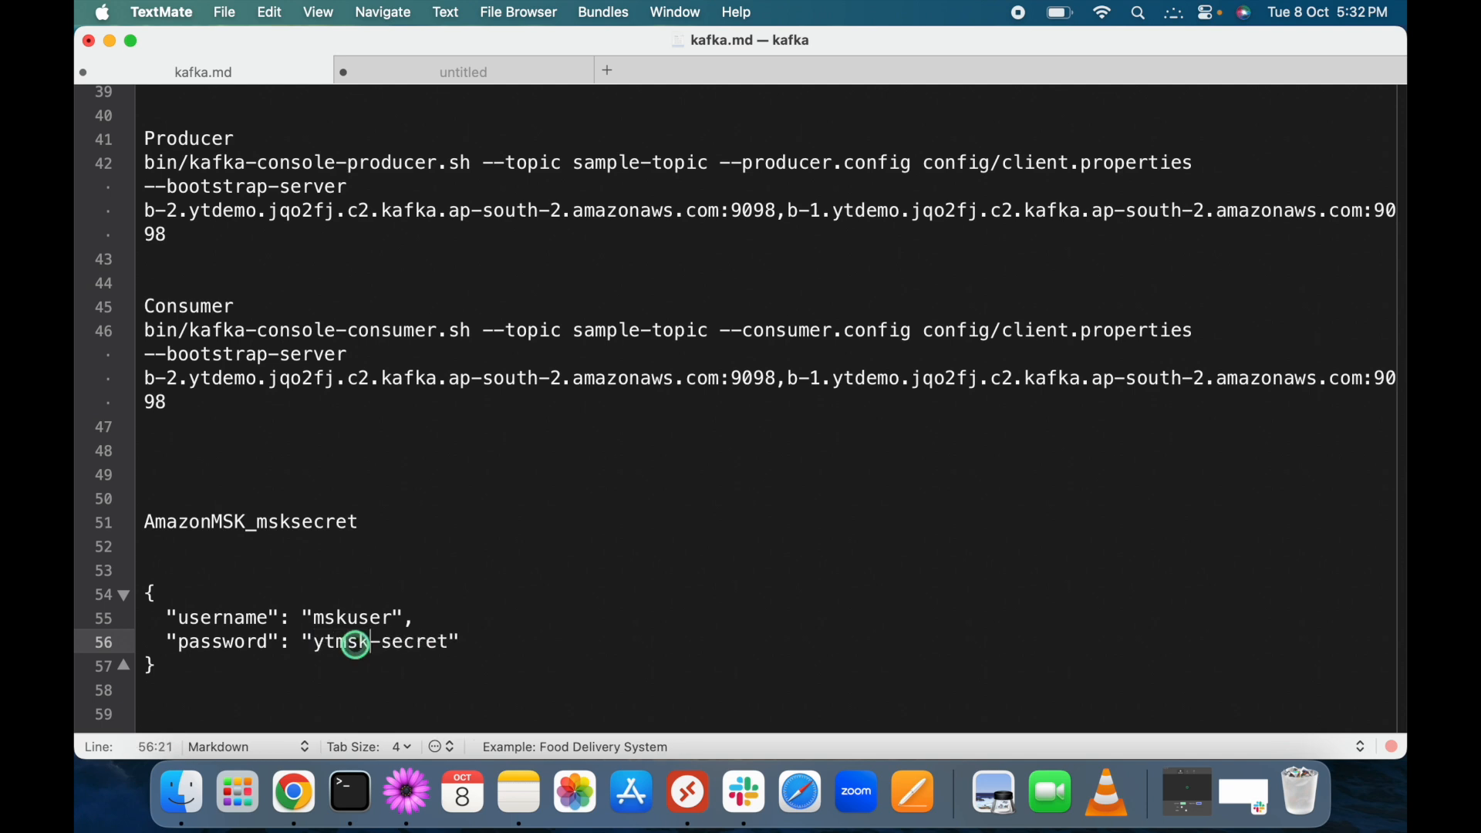
pyautogui.press('Down')
pyautogui.hotkey('shift', 'Up')
pyautogui.hotkey('shift', 'Up')
pyautogui.hotkey('shift', 'Up')
pyautogui.hotkey('shift', 'Up')
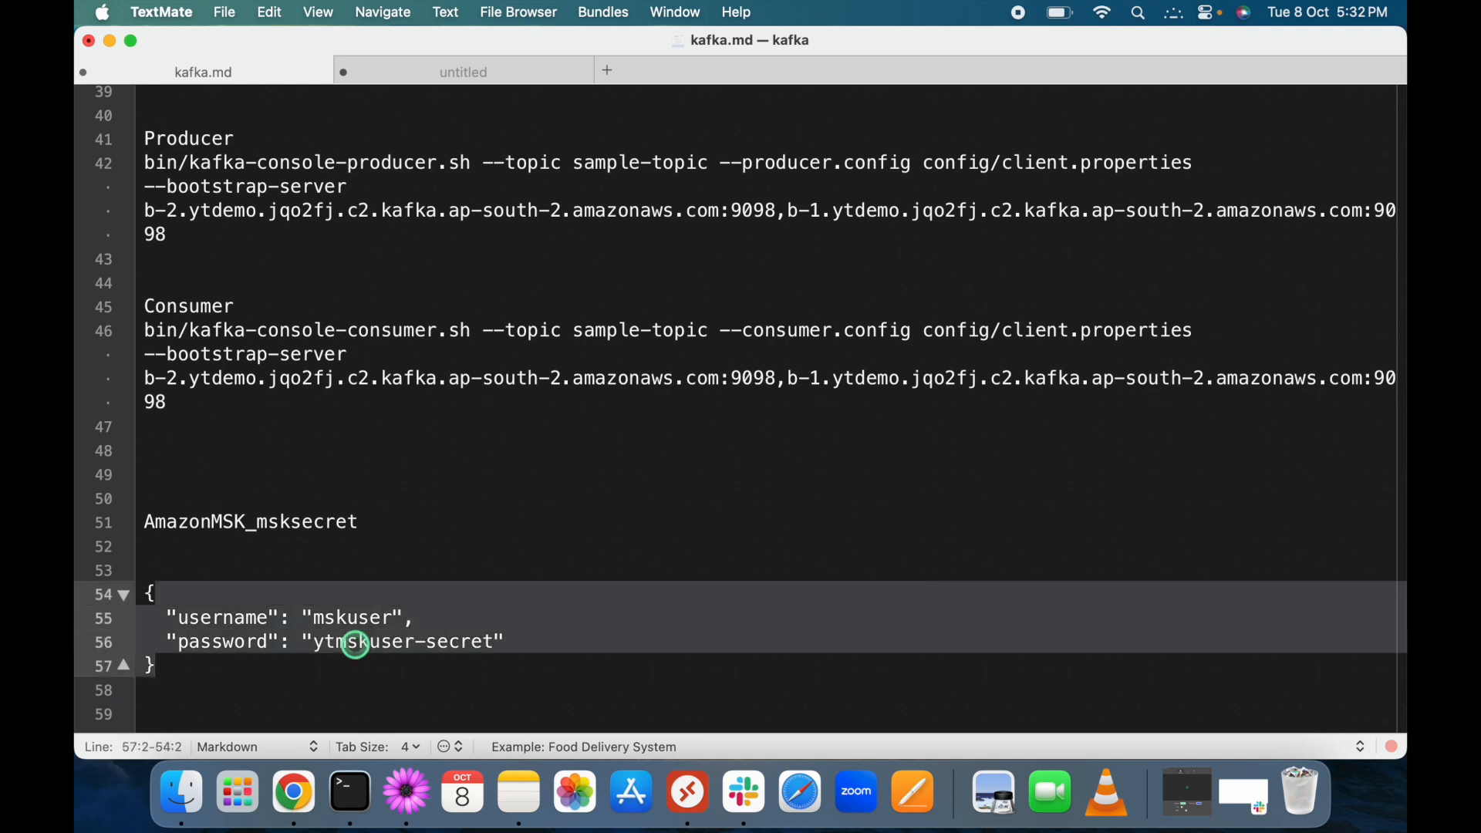
pyautogui.hotkey('shift', 'Down')
pyautogui.press('super+c')
pyautogui.press('super+Tab')
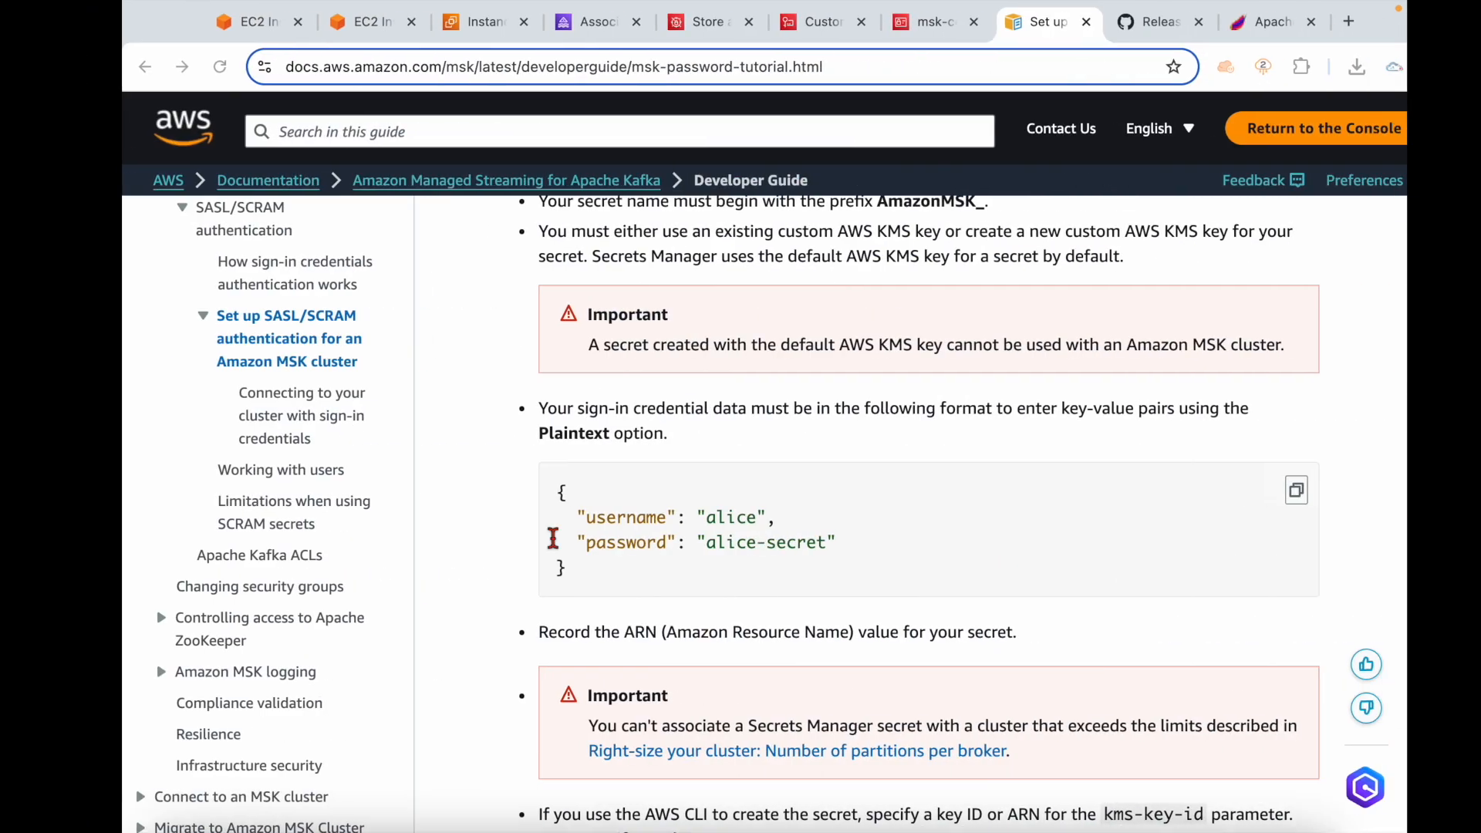
pyautogui.click(324, 24)
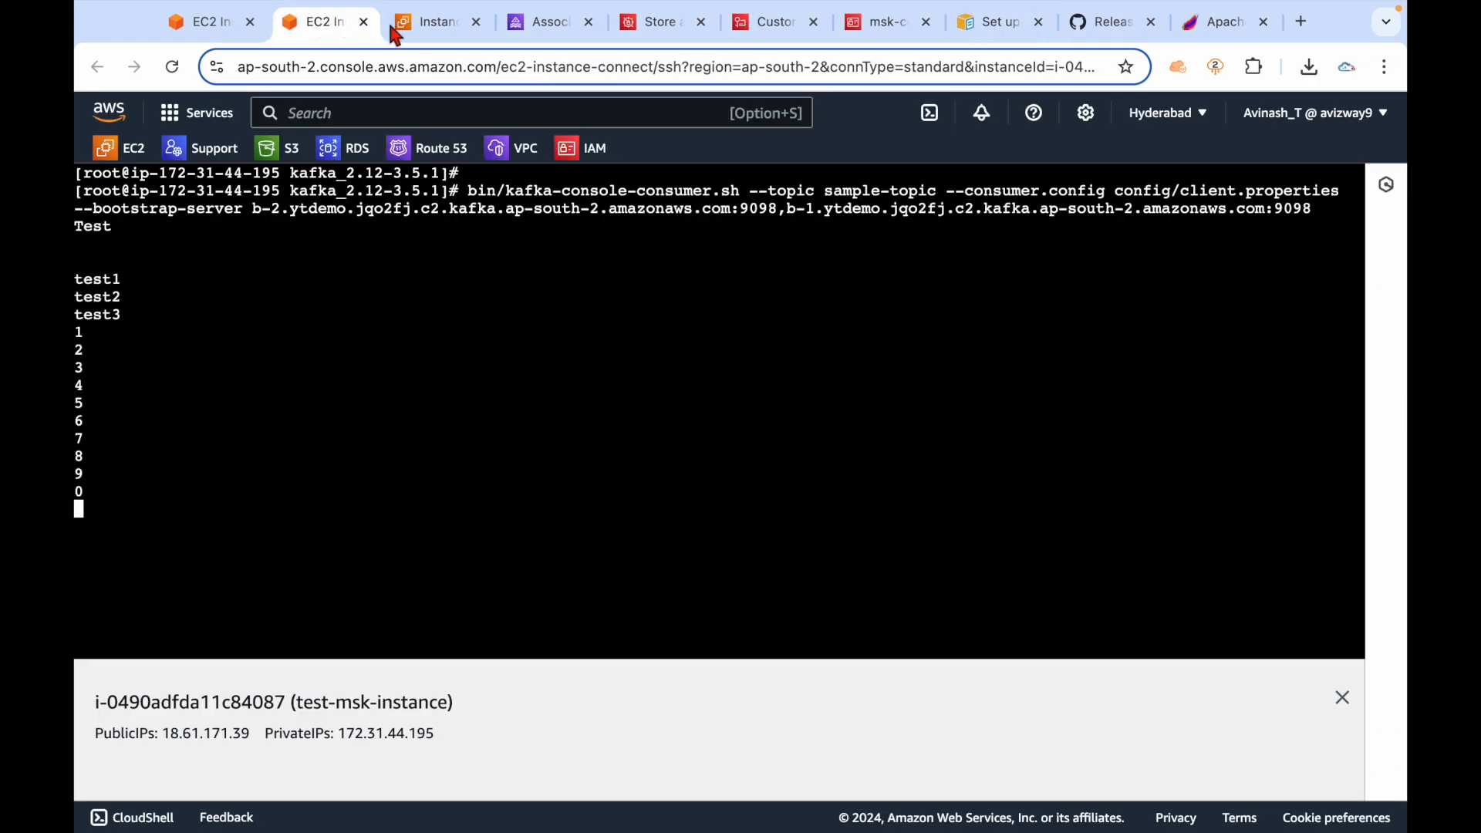
# Replace the new secret's plaintext value with the credentials JSON.
pyautogui.click(540, 25)
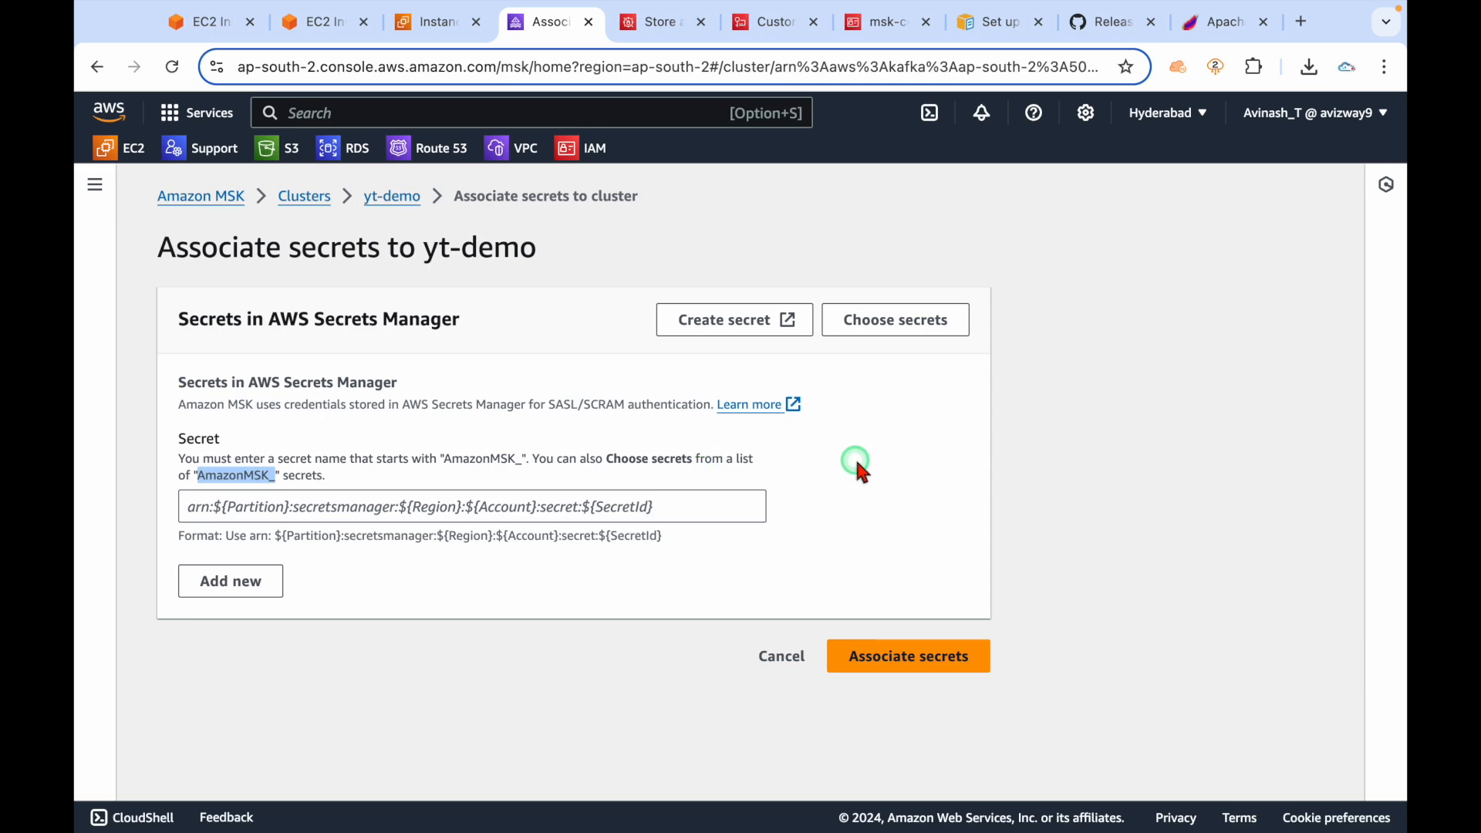
pyautogui.click(661, 24)
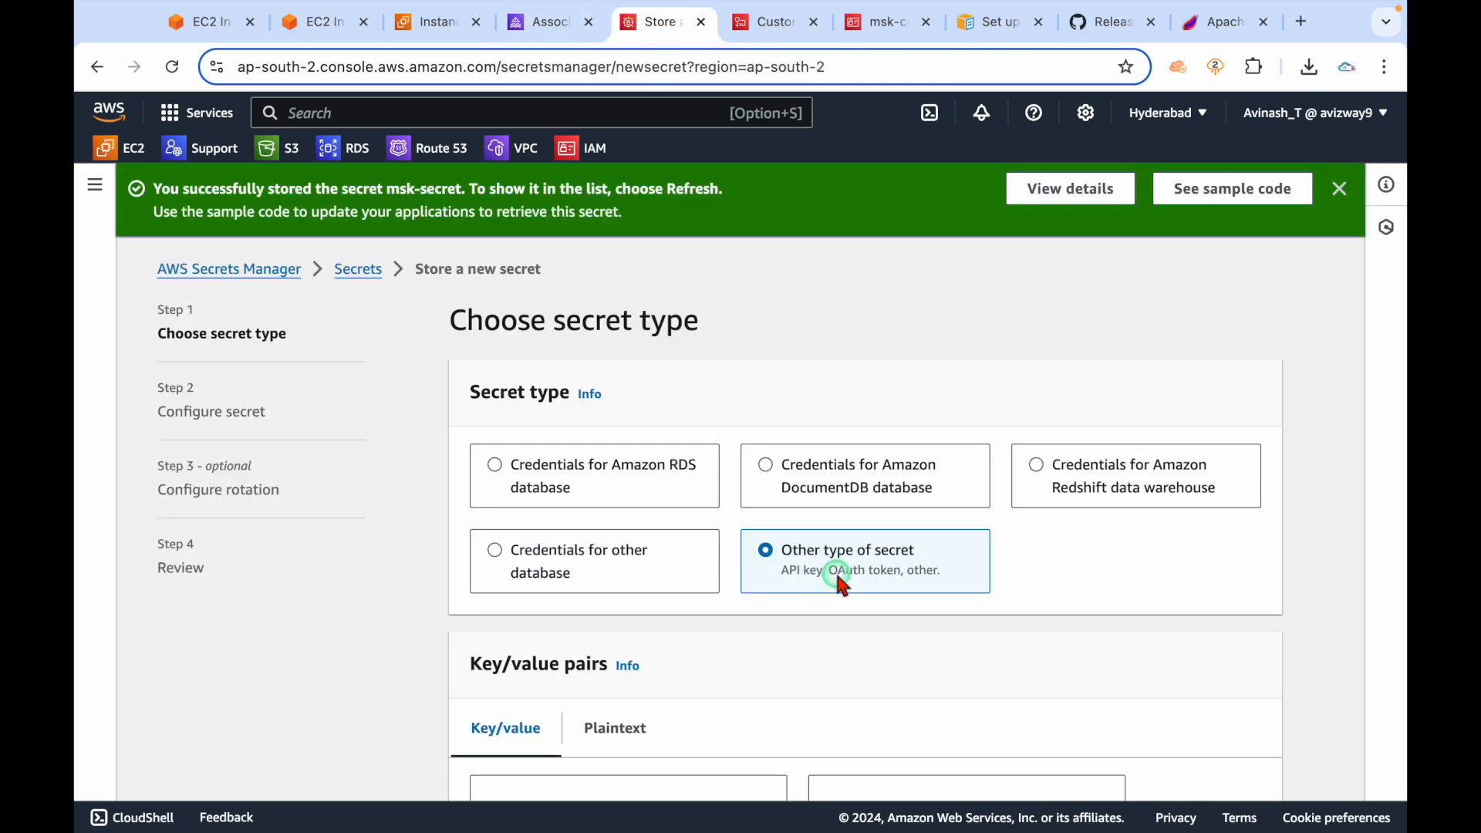
pyautogui.scroll(-3, 842, 584)
pyautogui.click(661, 462)
pyautogui.click(708, 588)
pyautogui.hotkey('ctrl', 'a')
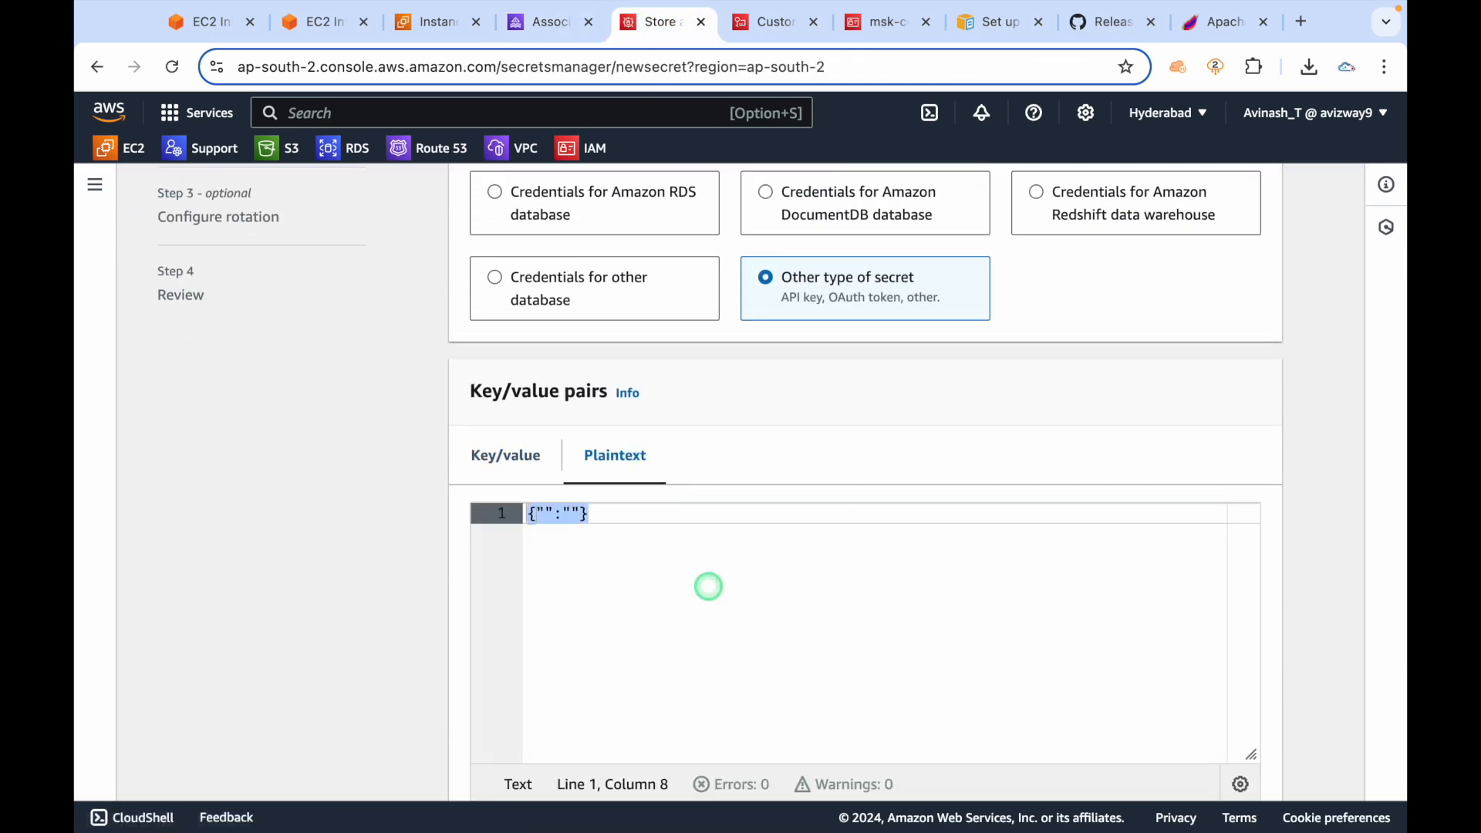
pyautogui.hotkey('ctrl', 'v')
# Encrypt the secret with msk_key and continue to Configure secret.
pyautogui.scroll(-4, 705, 586)
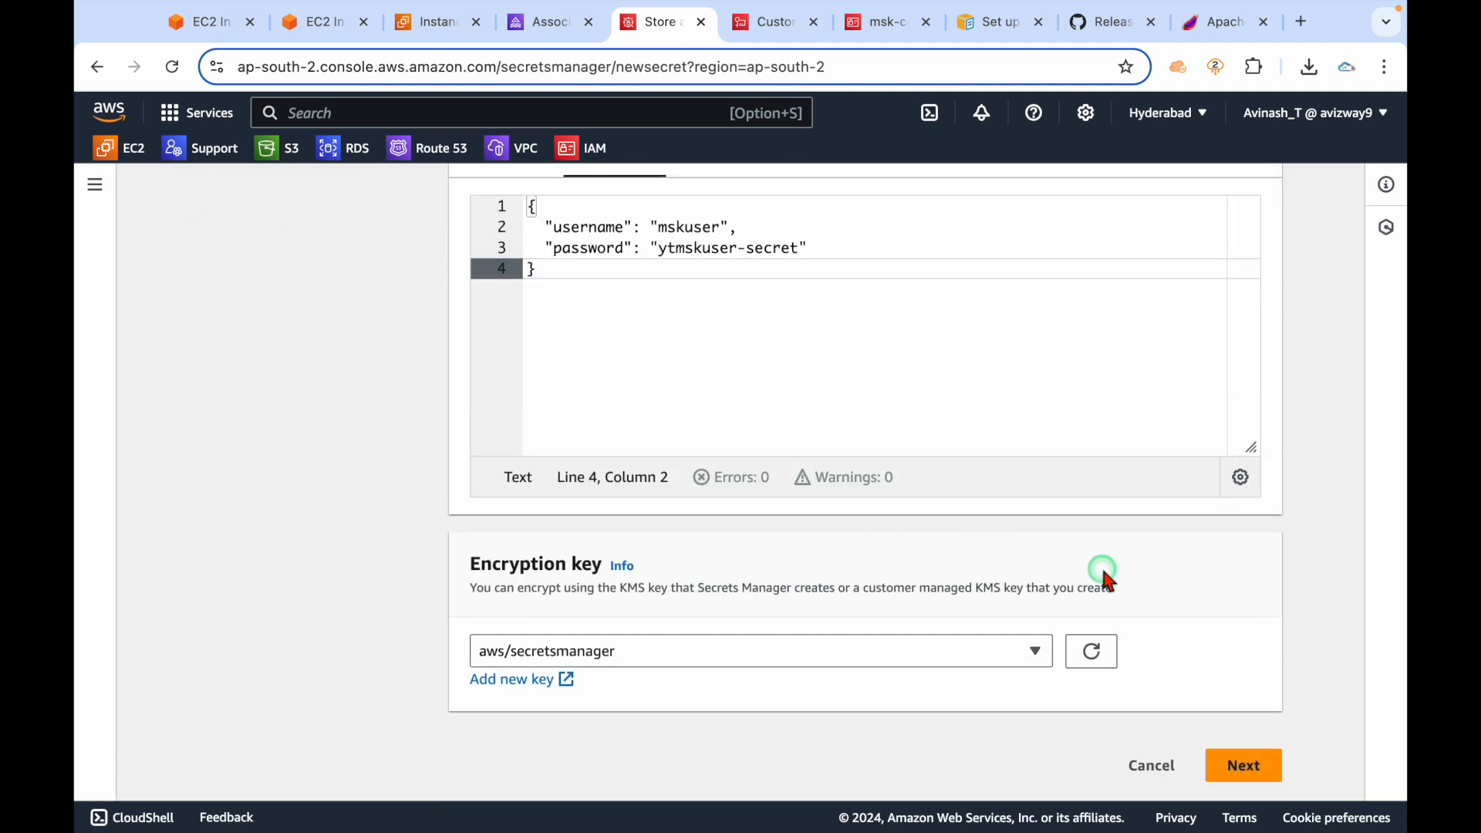
pyautogui.click(1016, 655)
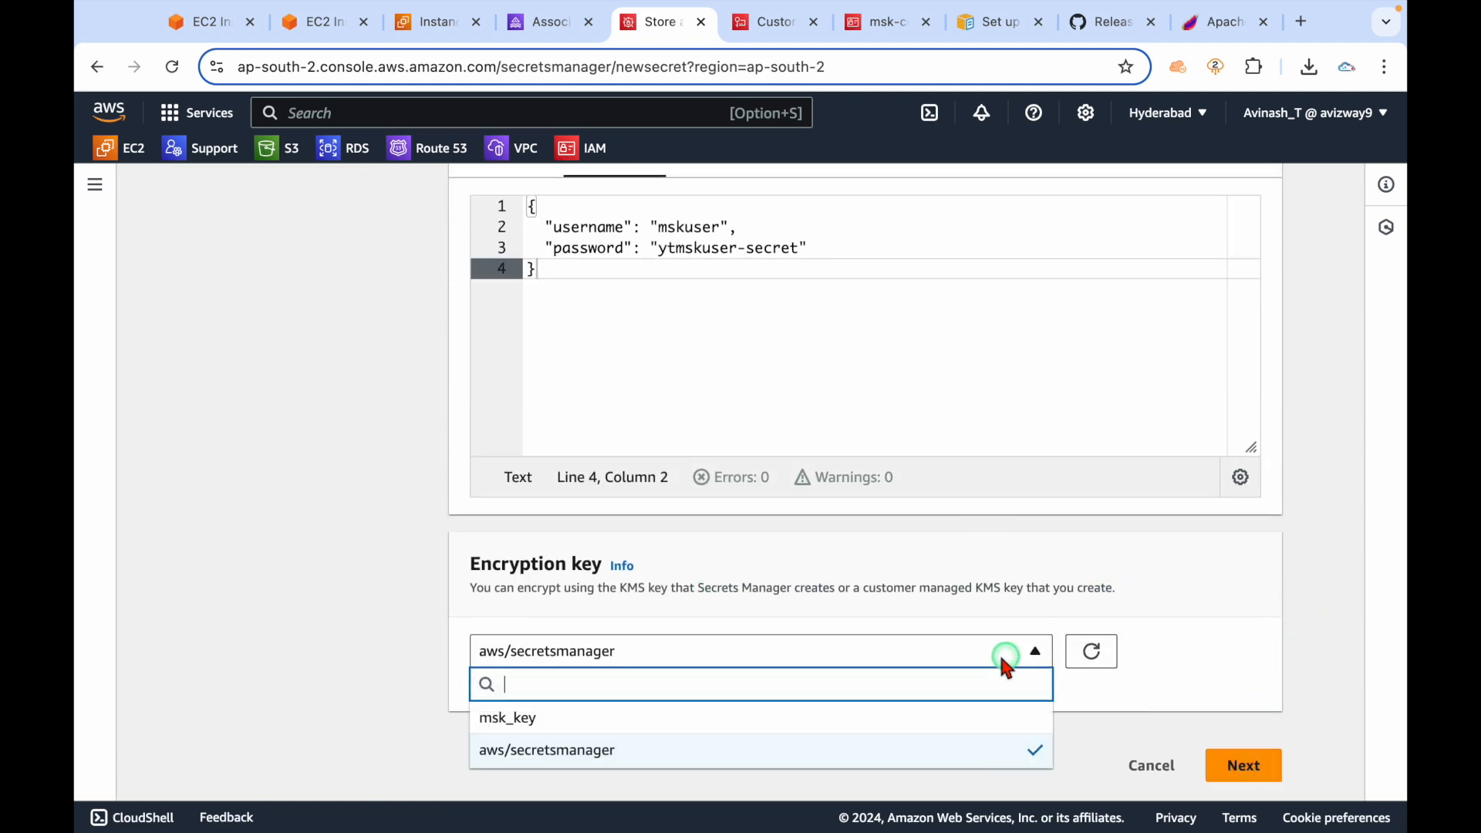
pyautogui.click(806, 717)
pyautogui.click(1238, 765)
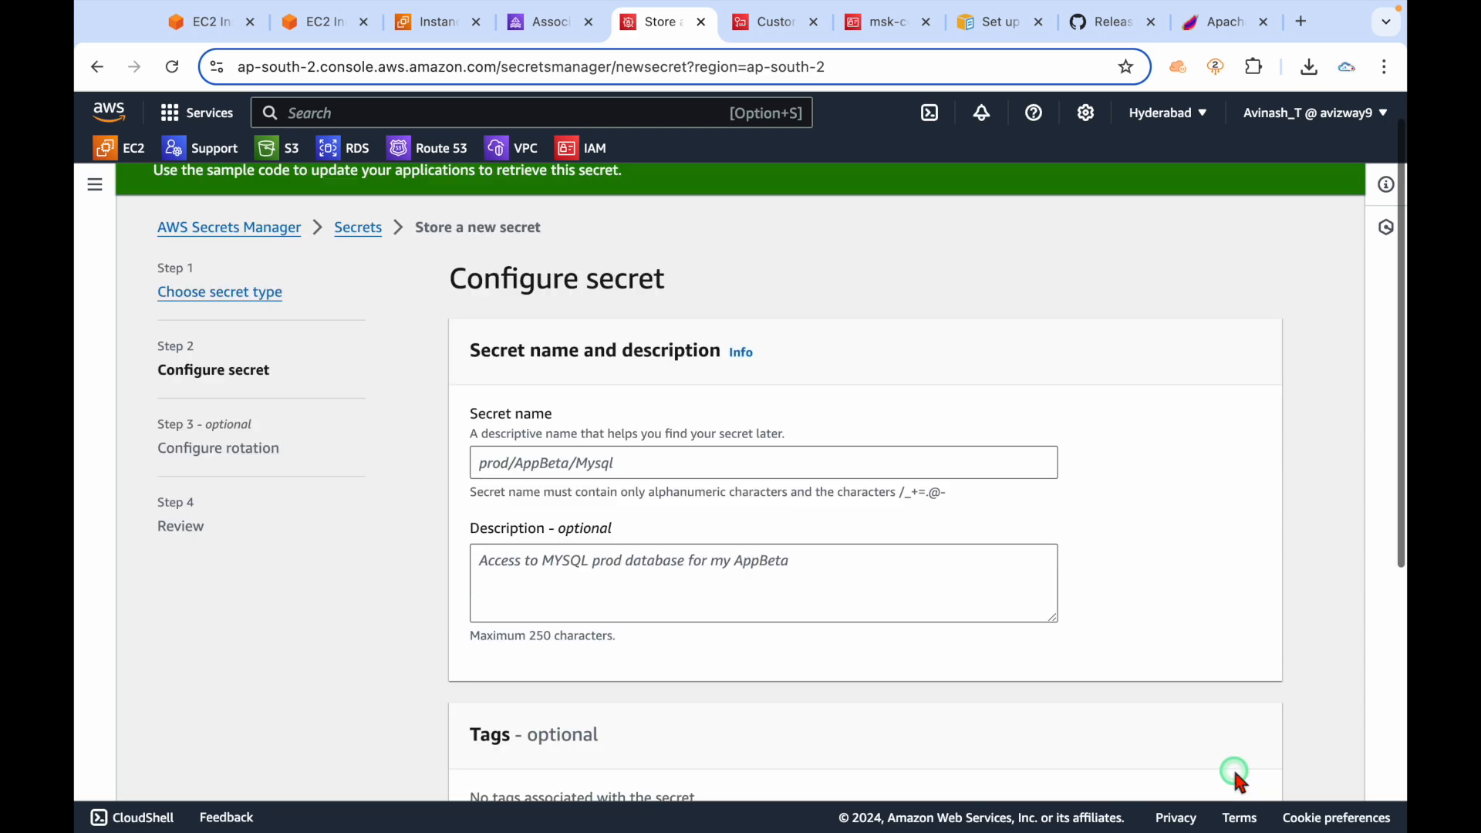
pyautogui.click(634, 476)
# Name the secret AmazonMSK_msksecret, copied from the kafka.md notes.
pyautogui.hotkey('ctrl', 'Left')
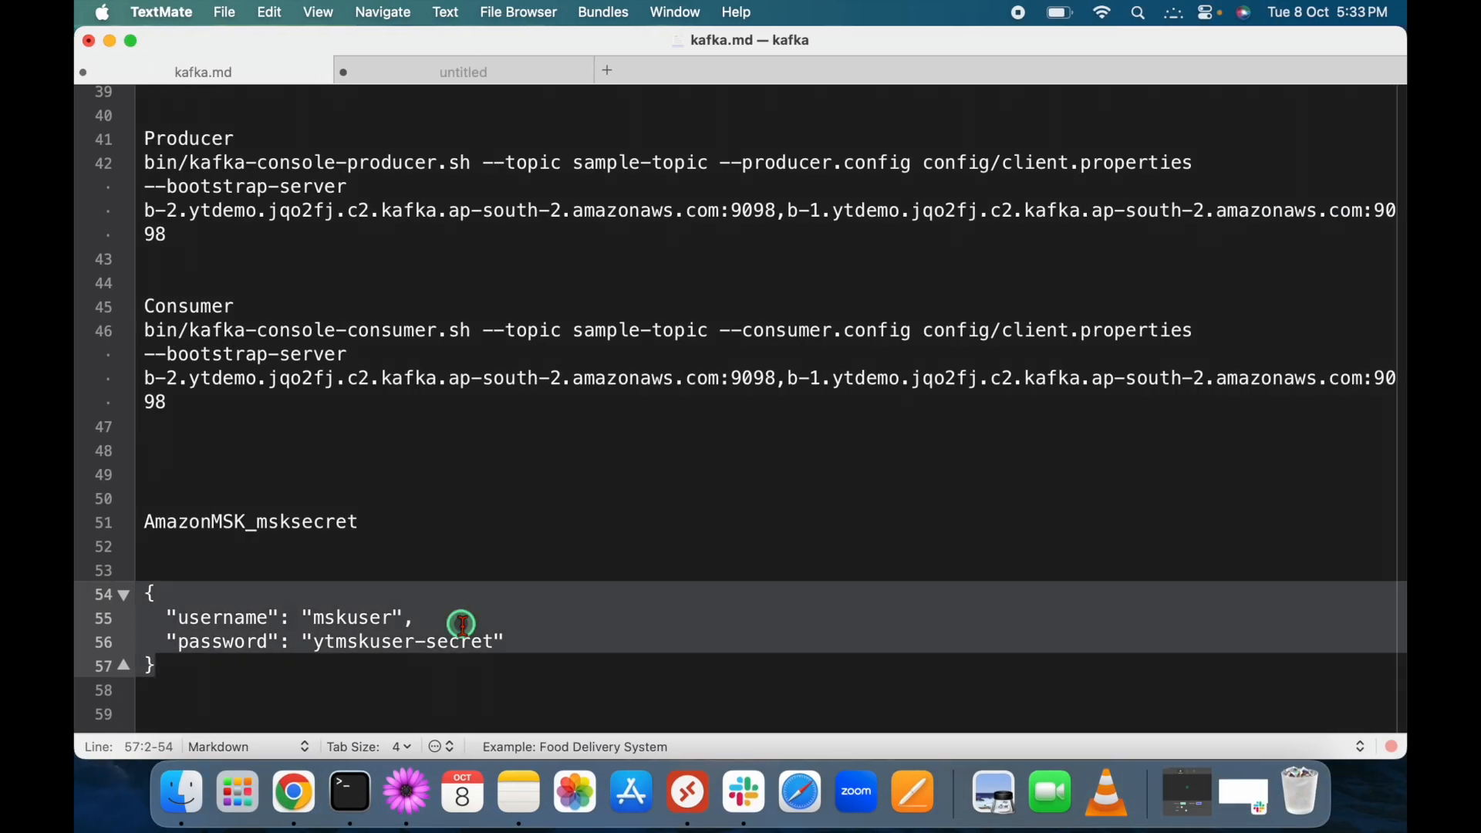
pyautogui.click(385, 523)
pyautogui.press('super+shift+Left')
pyautogui.press('super+c')
pyautogui.hotkey('ctrl', 'Right')
pyautogui.click(678, 472)
pyautogui.press('super+v')
pyautogui.click(1230, 557)
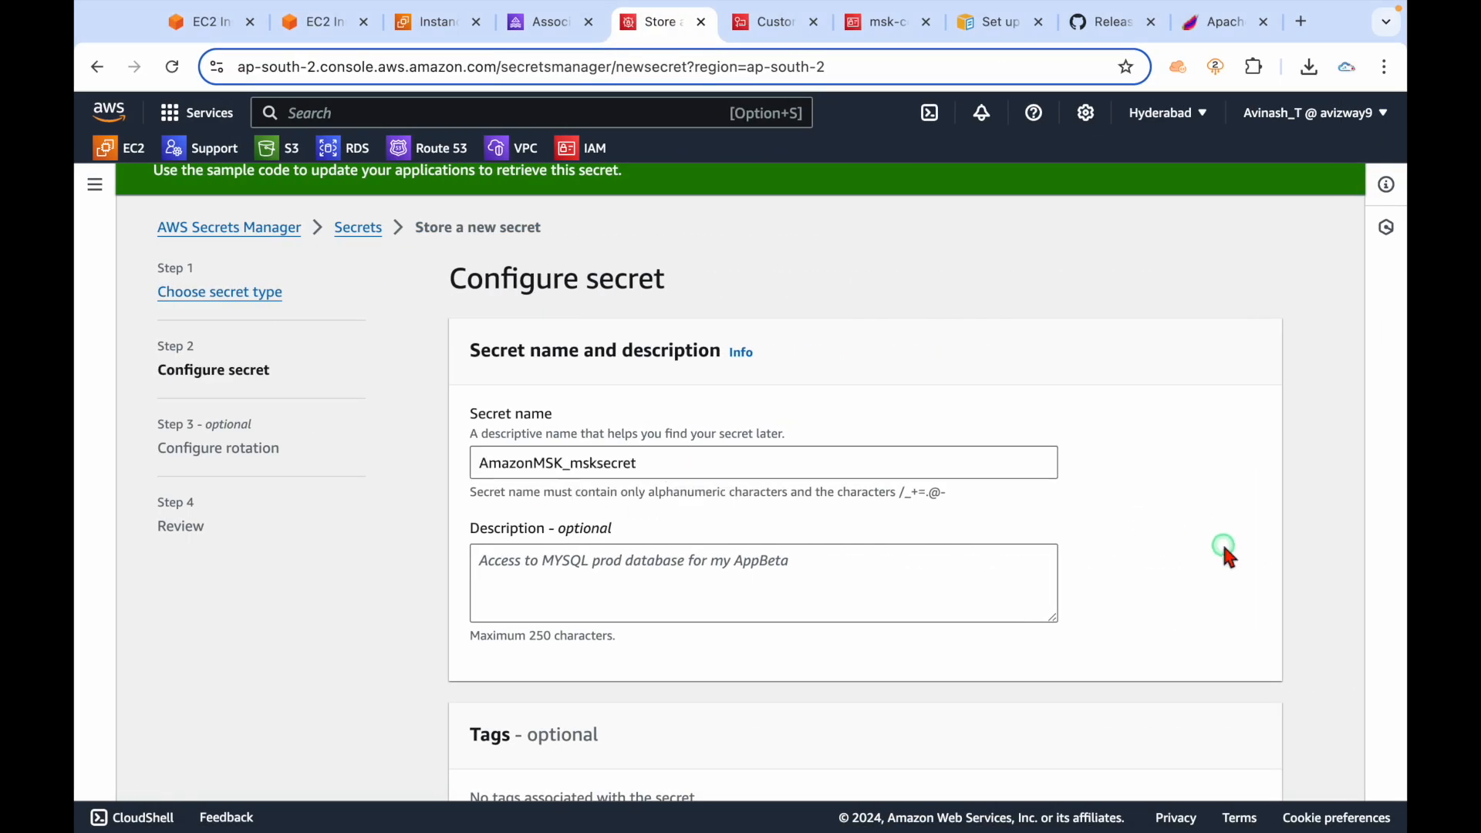
pyautogui.scroll(-6, 1224, 555)
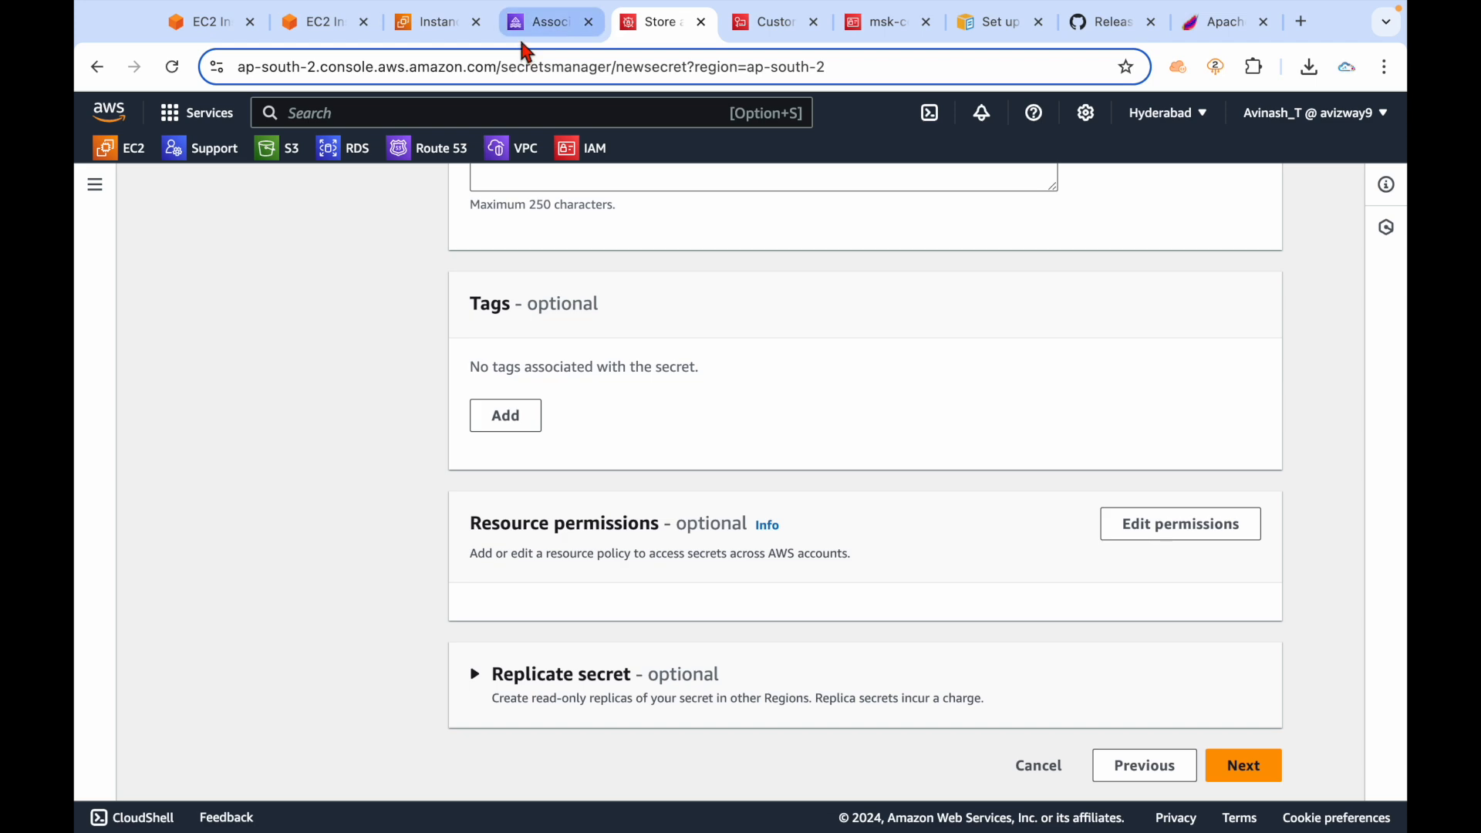
# Refresh the secret chooser on yt-demo's Associate secrets page.
pyautogui.click(536, 23)
pyautogui.click(897, 321)
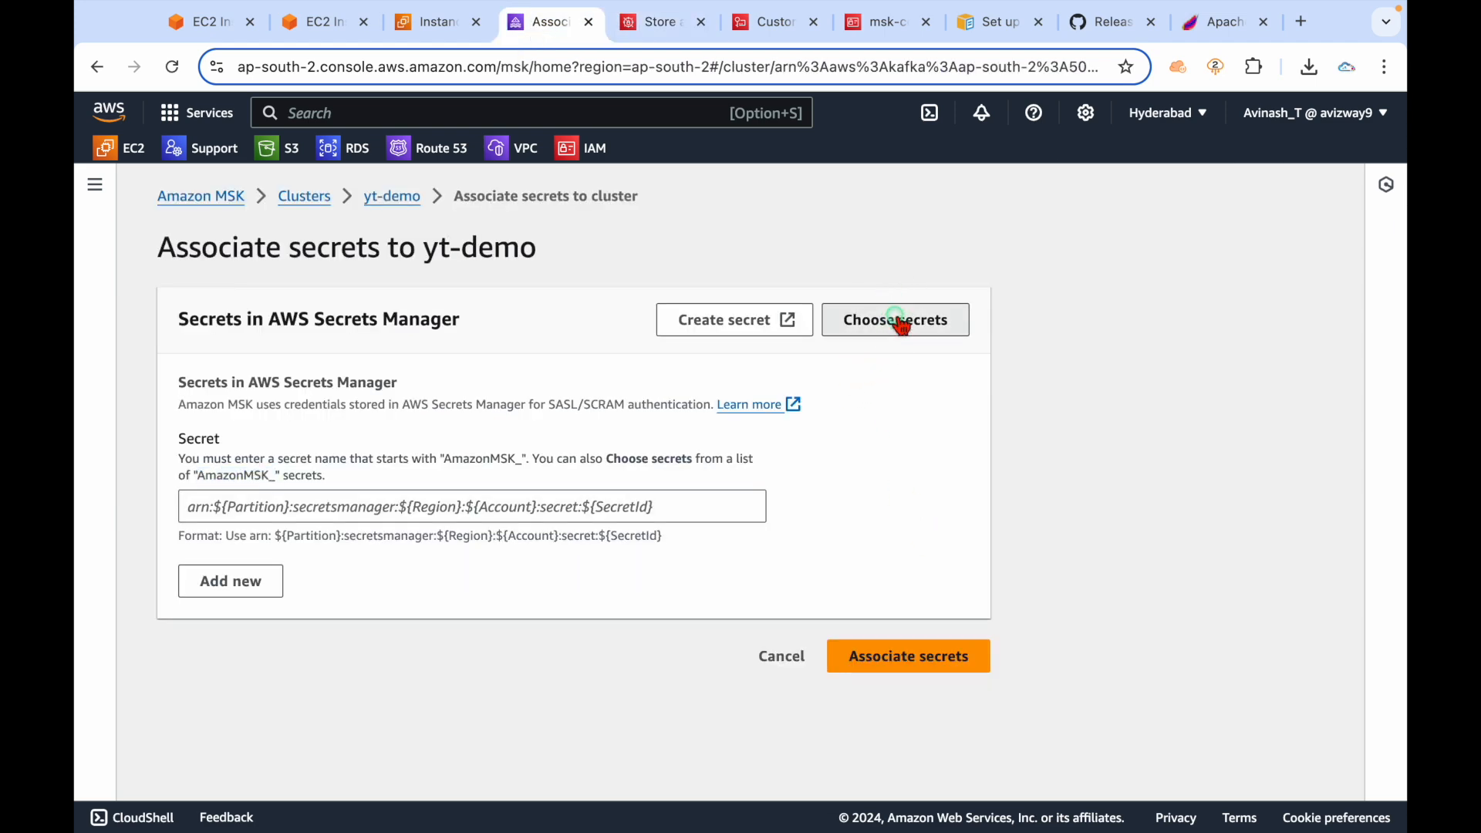
pyautogui.click(1101, 375)
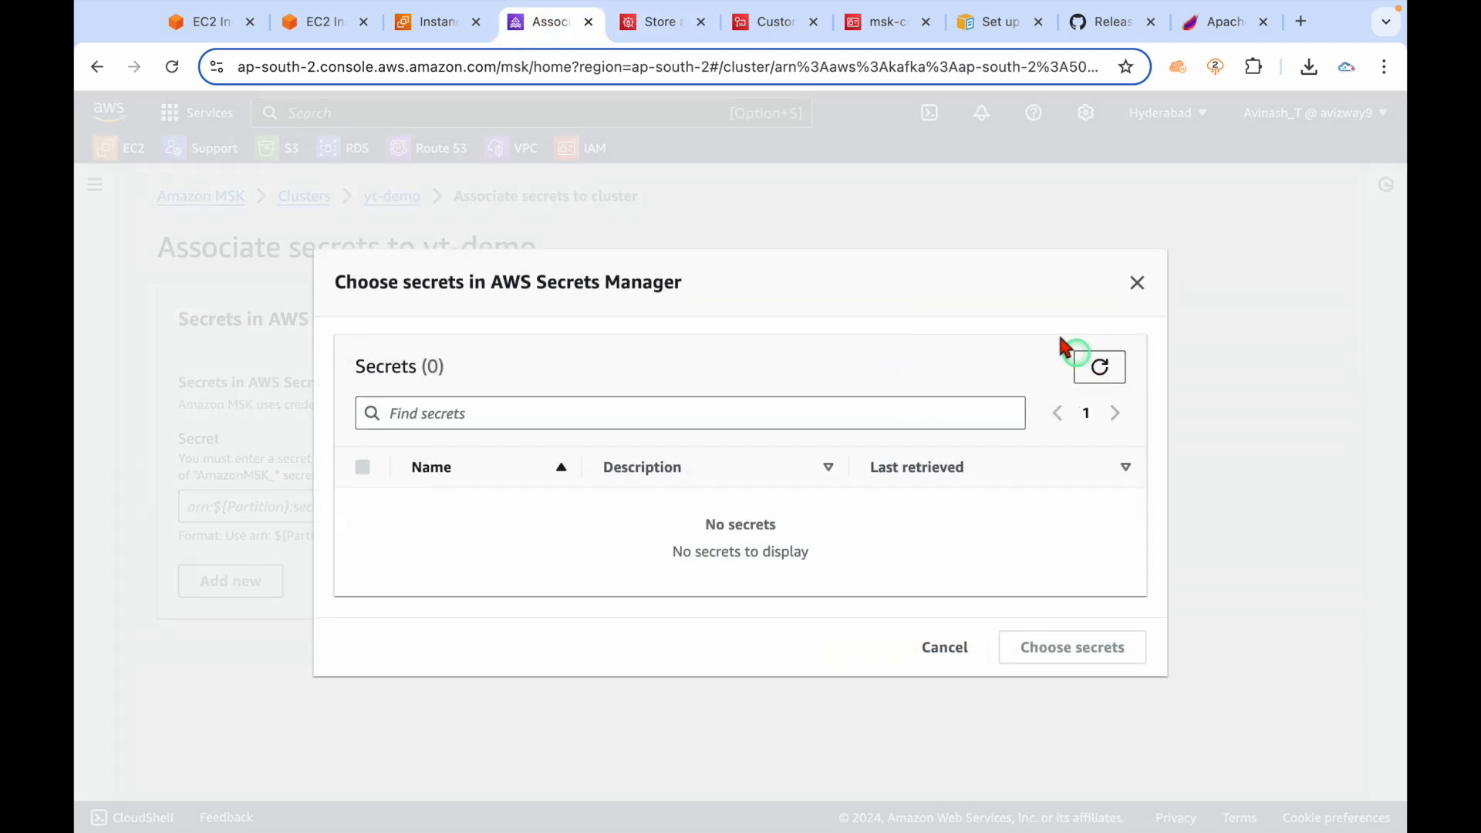
pyautogui.click(683, 27)
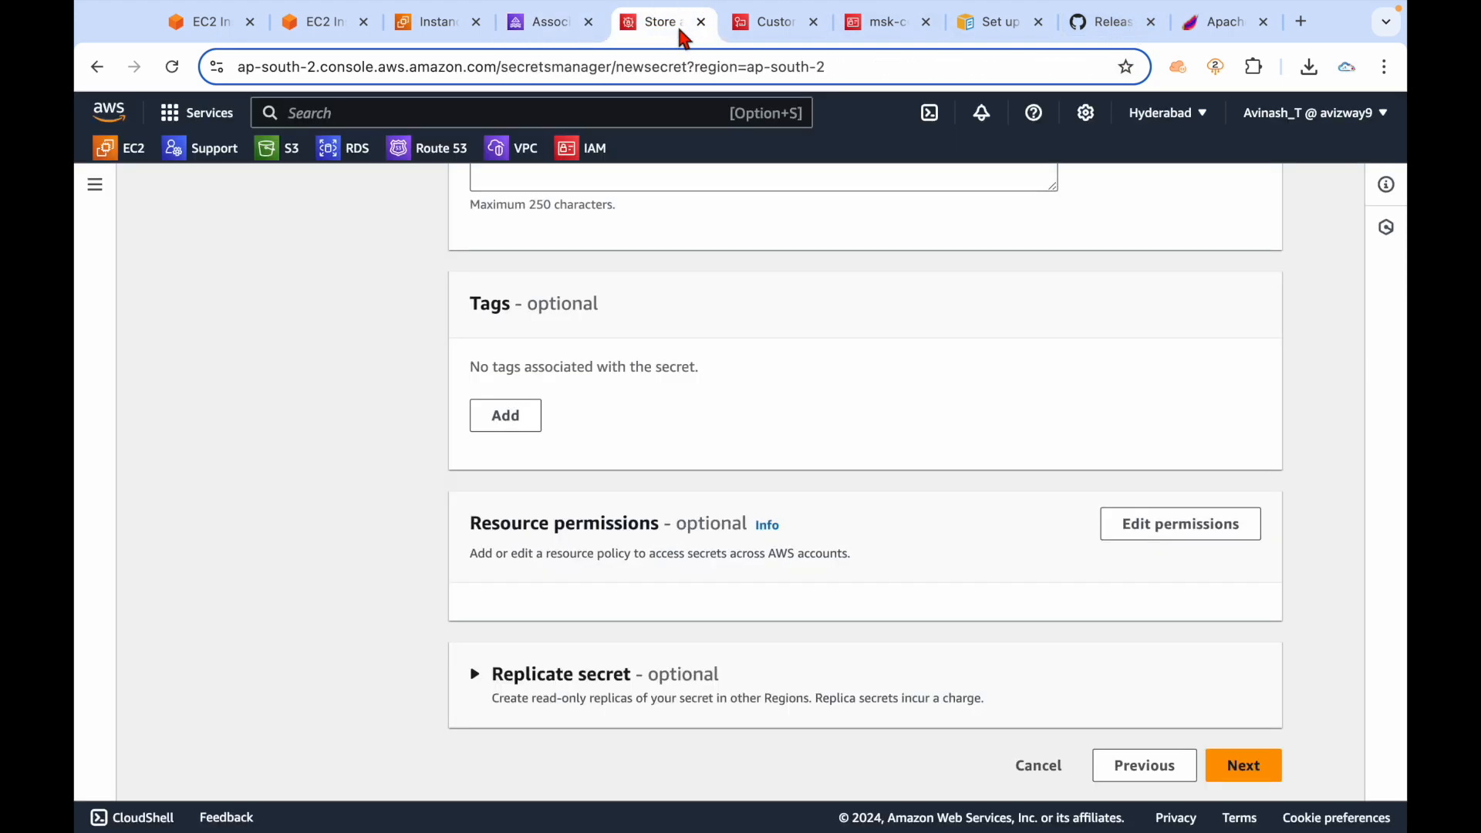
# Store the secret without rotation, dismiss the notice and refresh the Secrets list.
pyautogui.click(1242, 766)
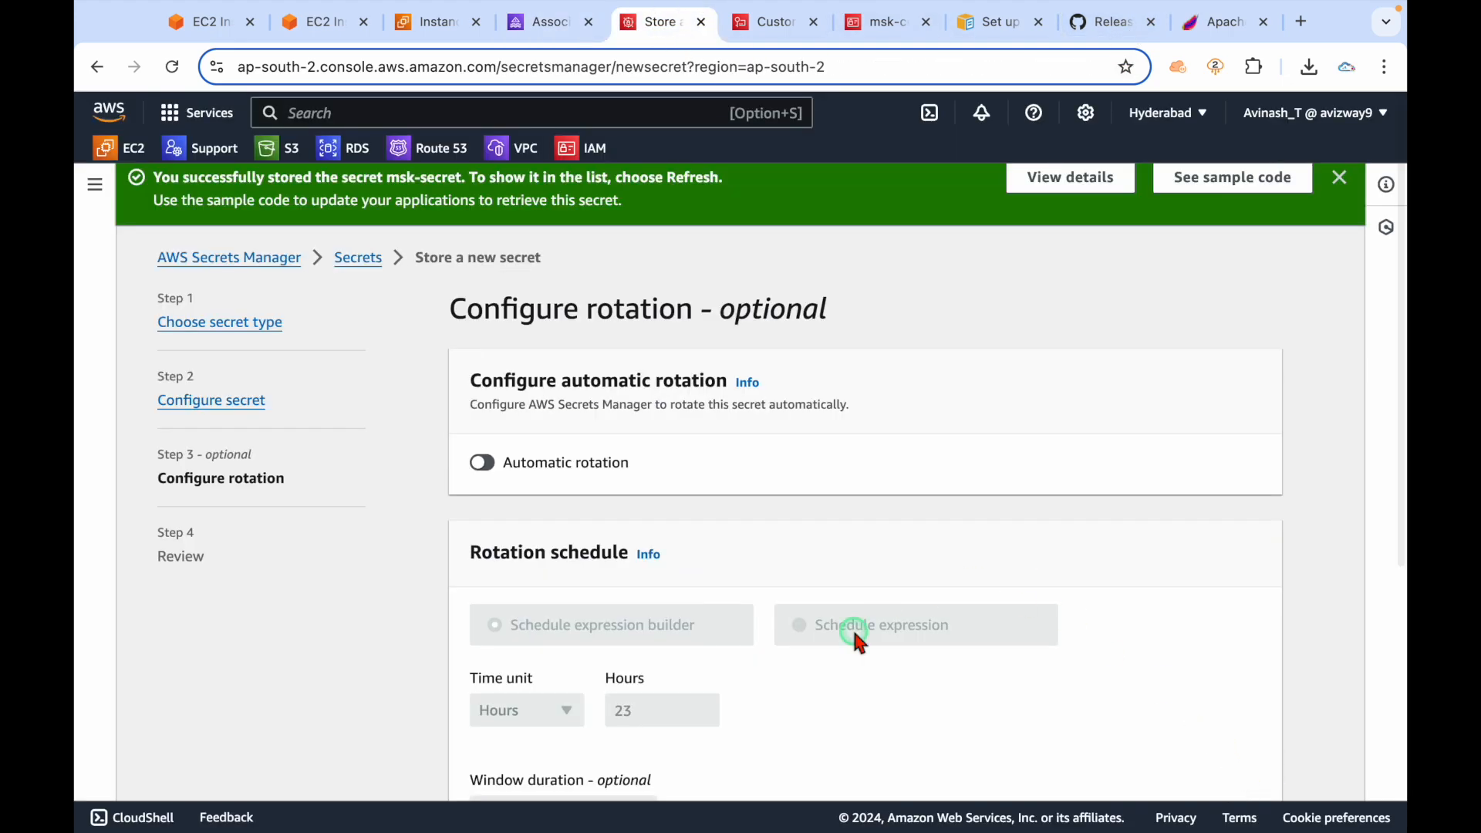
pyautogui.scroll(-7, 853, 634)
pyautogui.click(1249, 762)
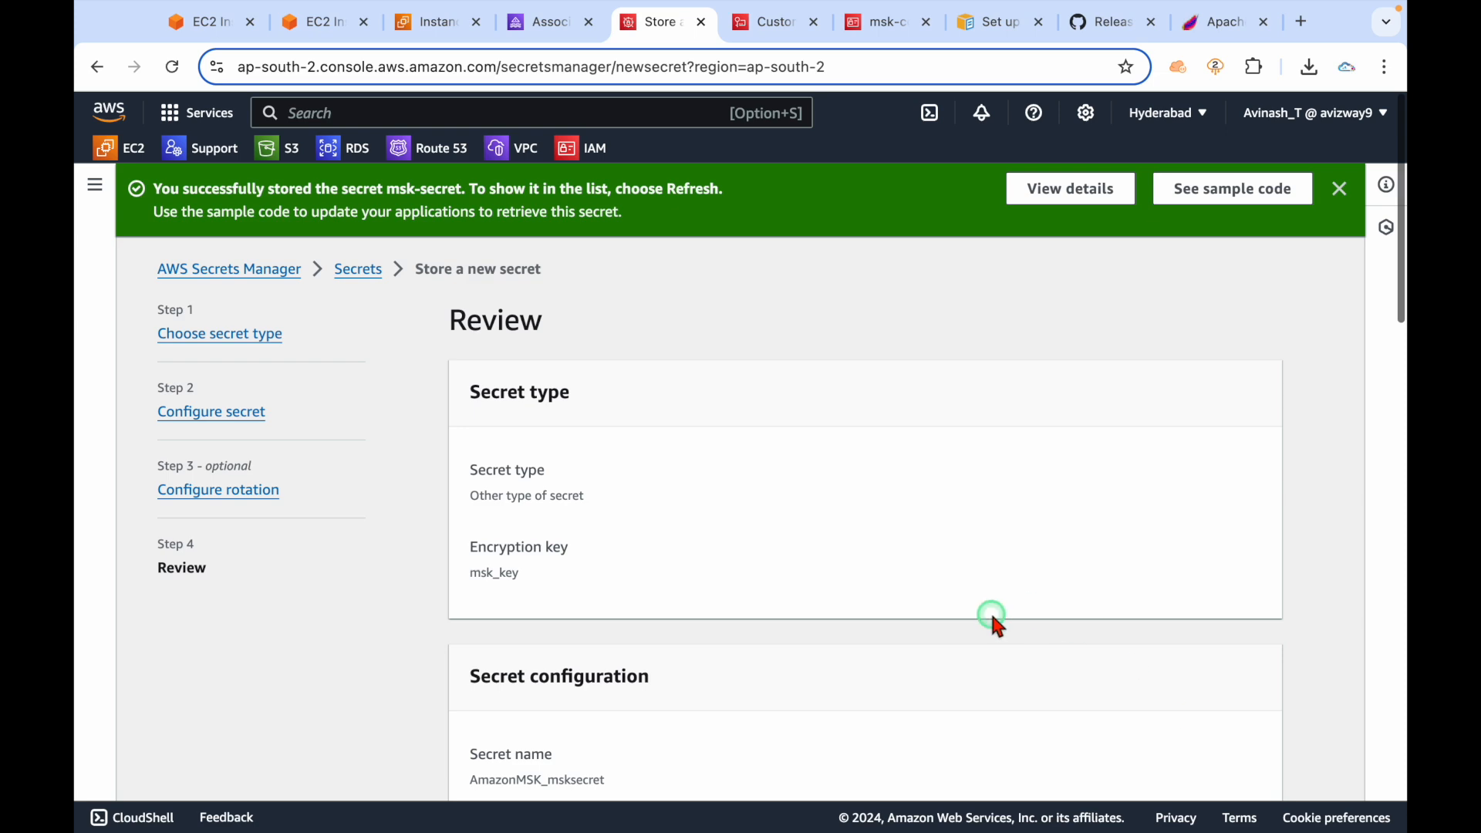
pyautogui.scroll(-15, 995, 617)
pyautogui.click(1234, 742)
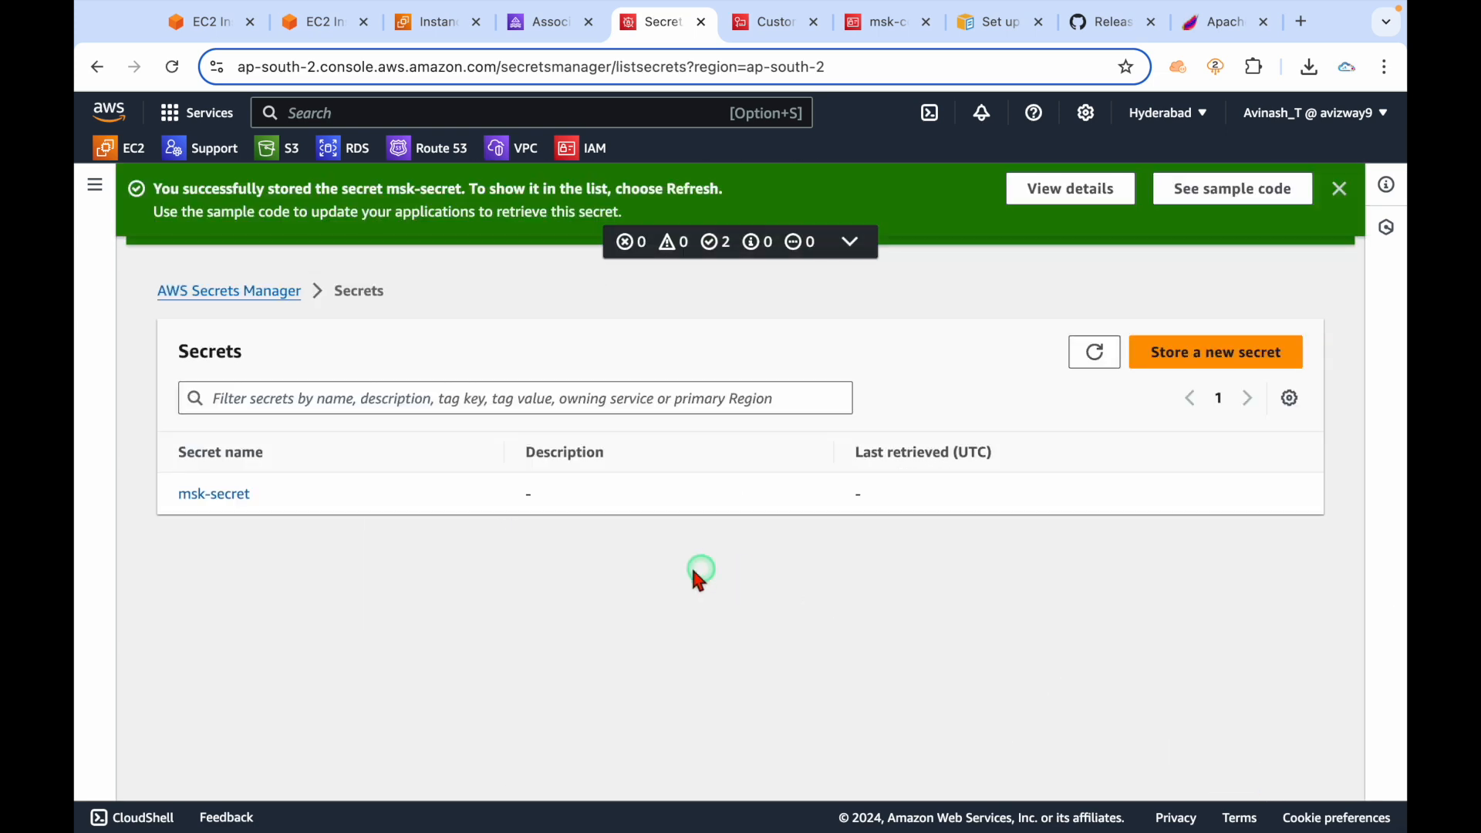
pyautogui.click(1338, 189)
pyautogui.click(1094, 259)
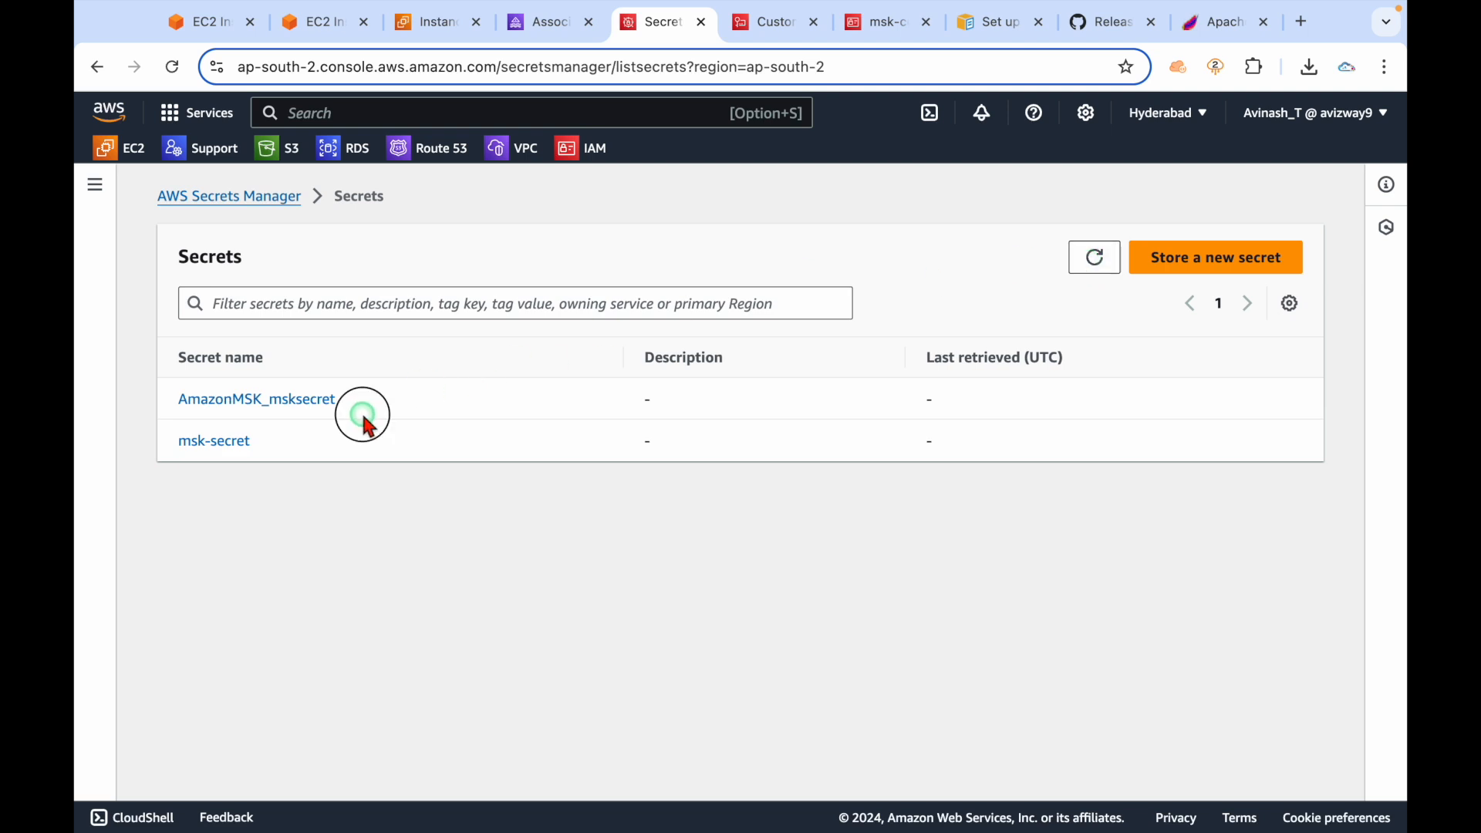
# Choose AmazonMSK_msksecret in yt-demo's secret chooser and try associating it.
pyautogui.click(552, 23)
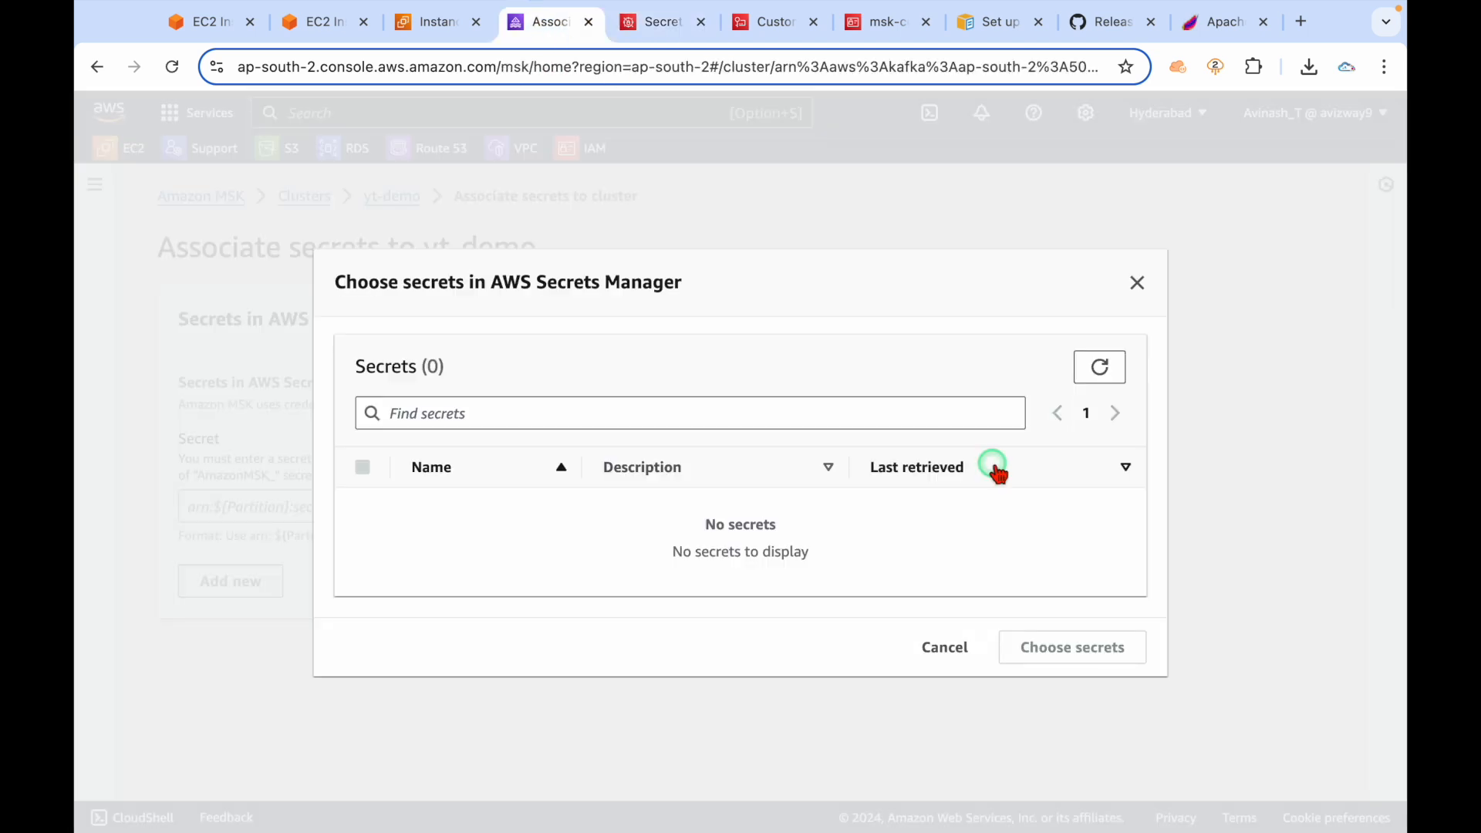
pyautogui.click(1101, 367)
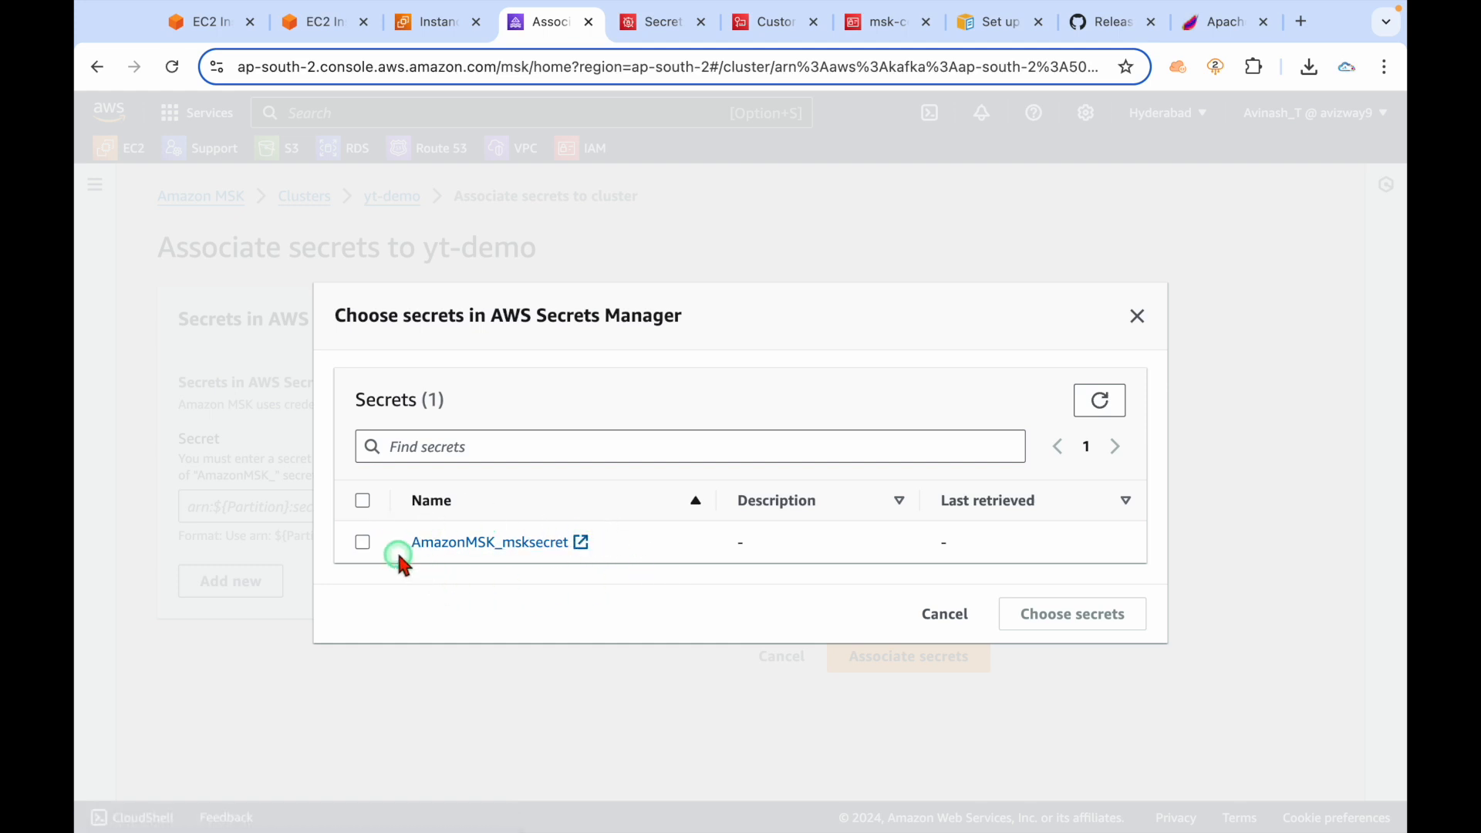
pyautogui.moveTo(400, 552); pyautogui.dragTo(502, 537)
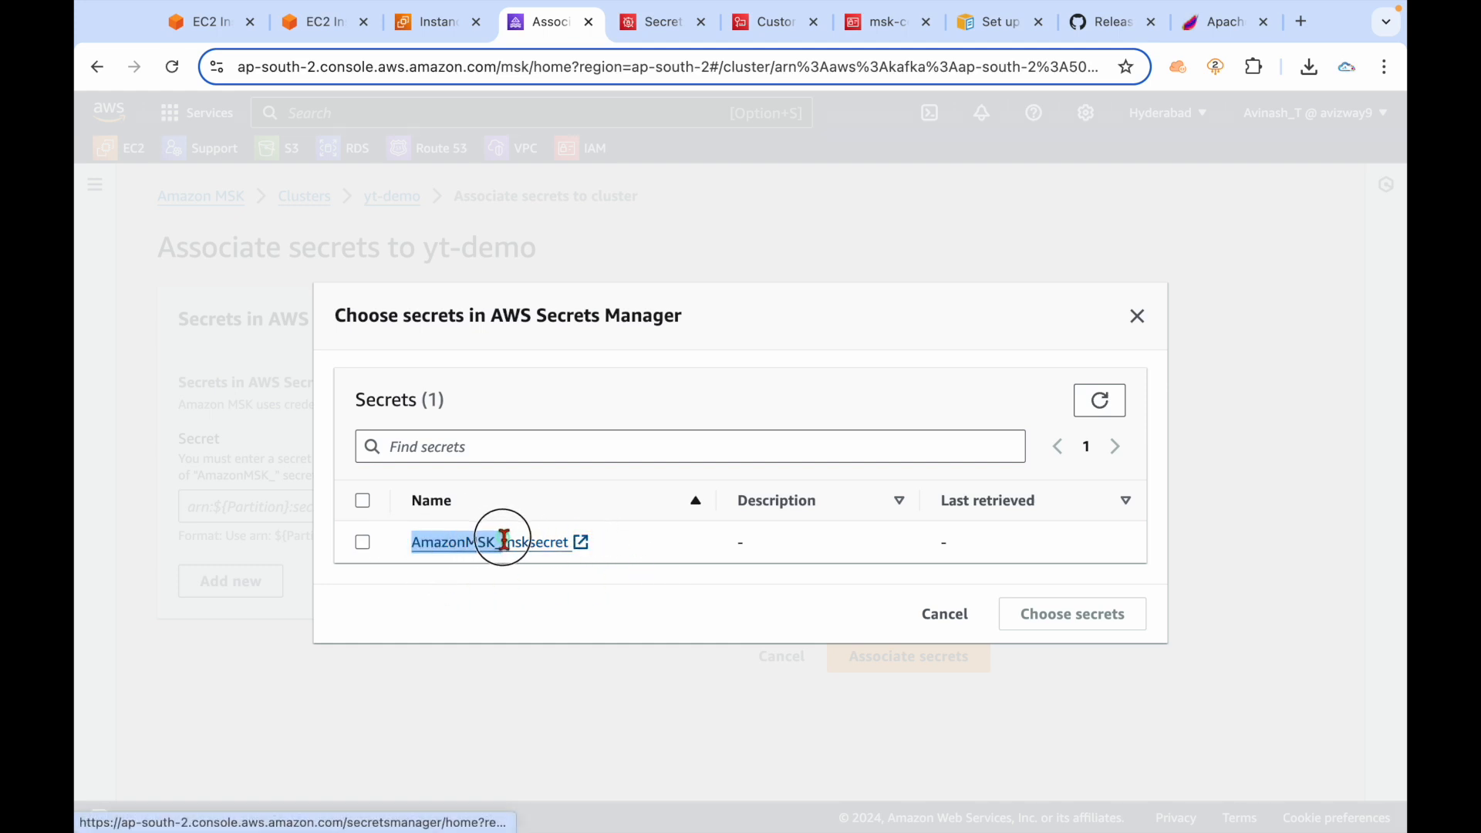
pyautogui.click(509, 606)
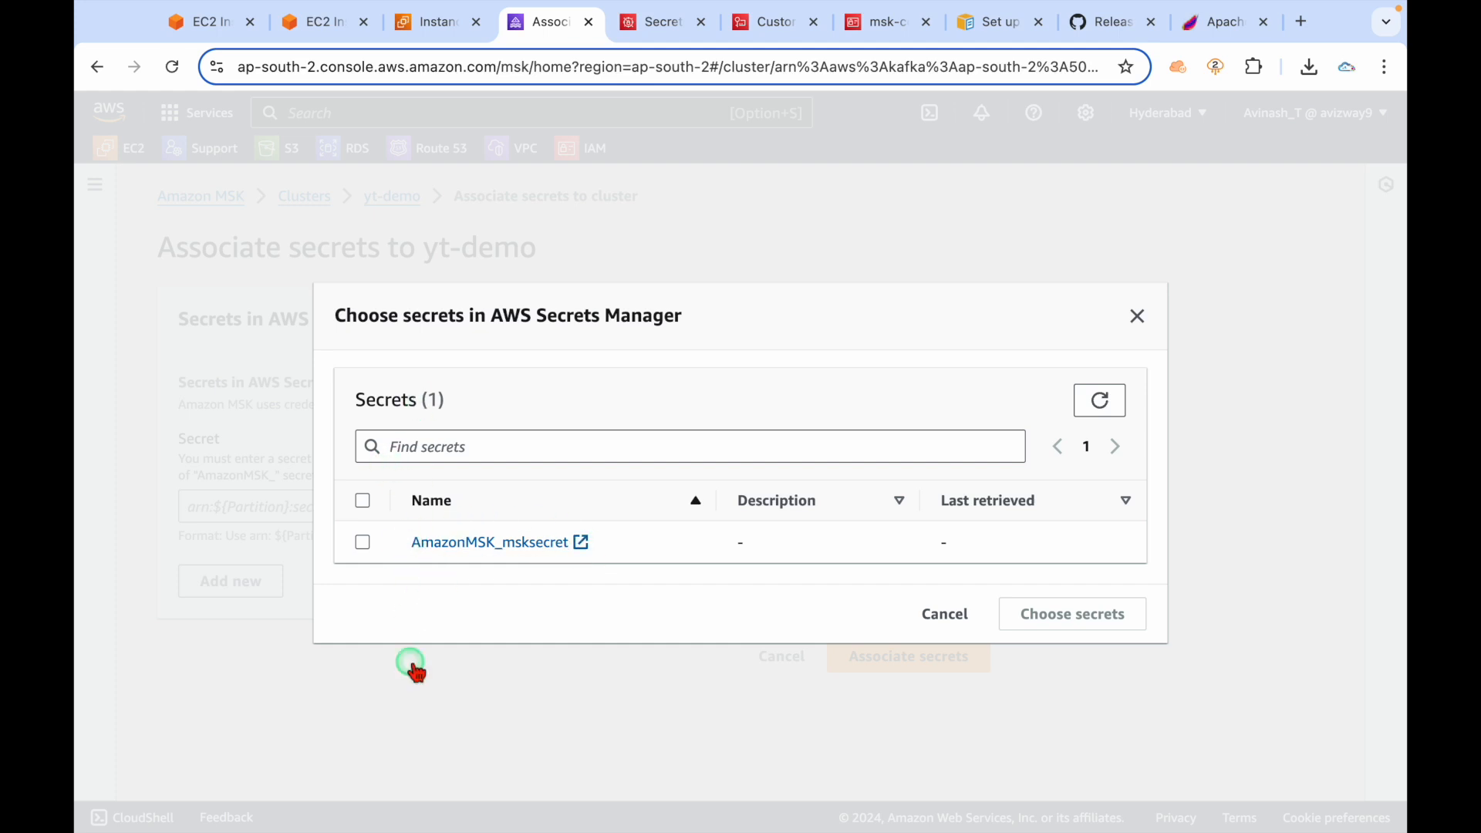
pyautogui.click(363, 562)
pyautogui.click(1089, 614)
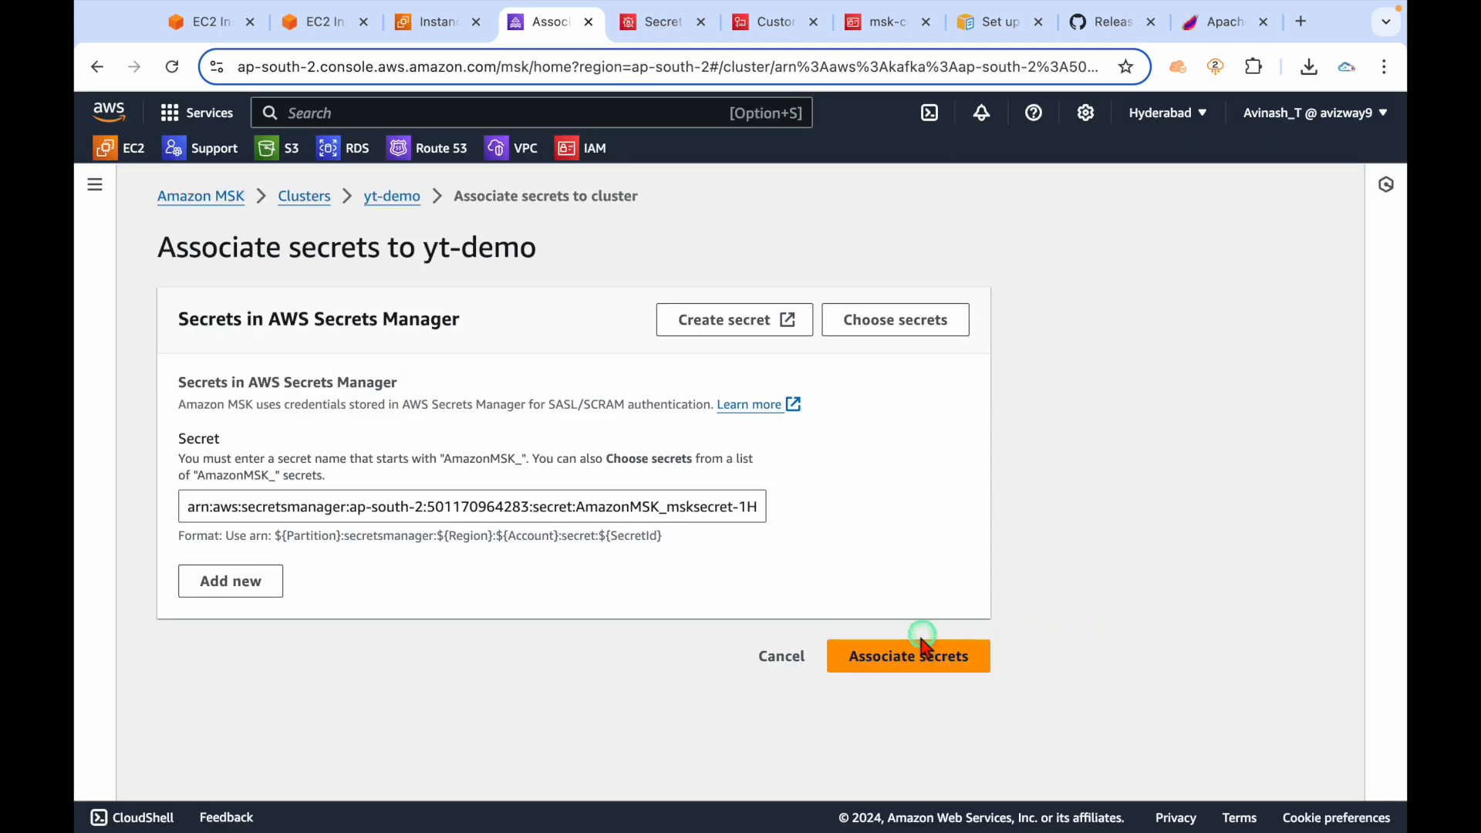
pyautogui.click(903, 662)
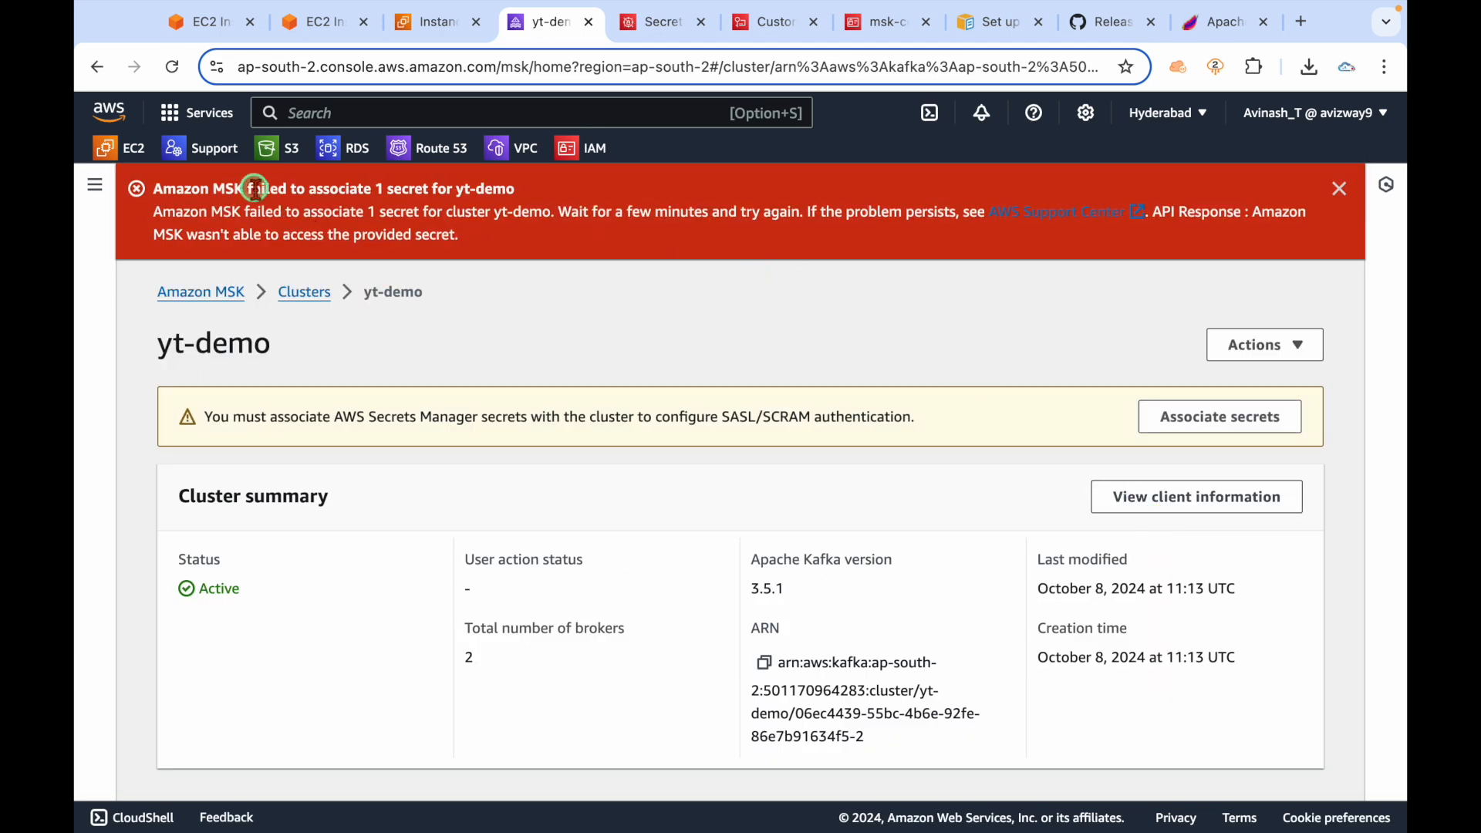
pyautogui.moveTo(256, 188); pyautogui.dragTo(442, 190)
pyautogui.click(556, 297)
pyautogui.click(644, 23)
pyautogui.click(307, 398)
pyautogui.scroll(-15, 452, 517)
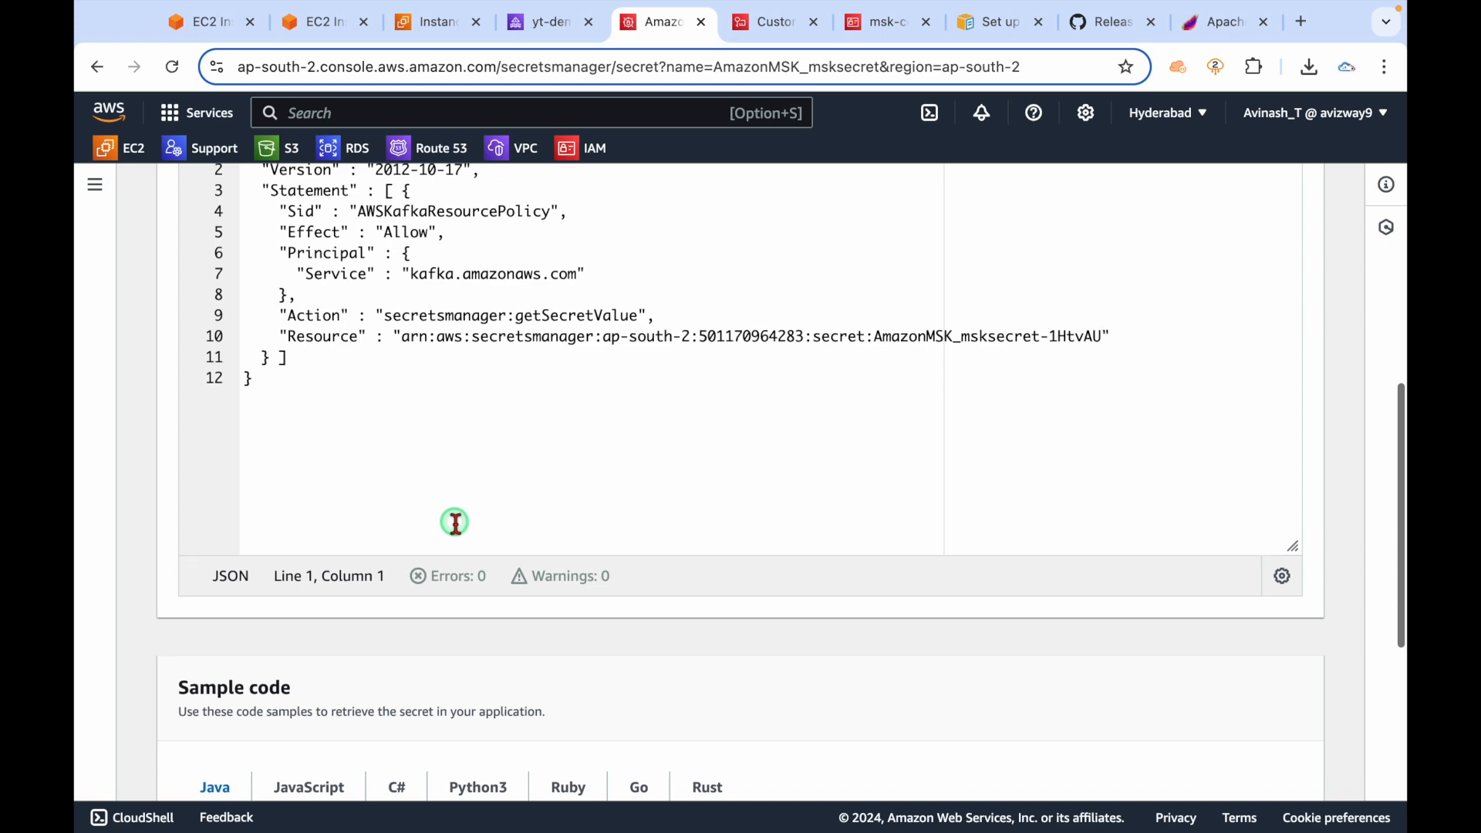
pyautogui.scroll(10, 456, 524)
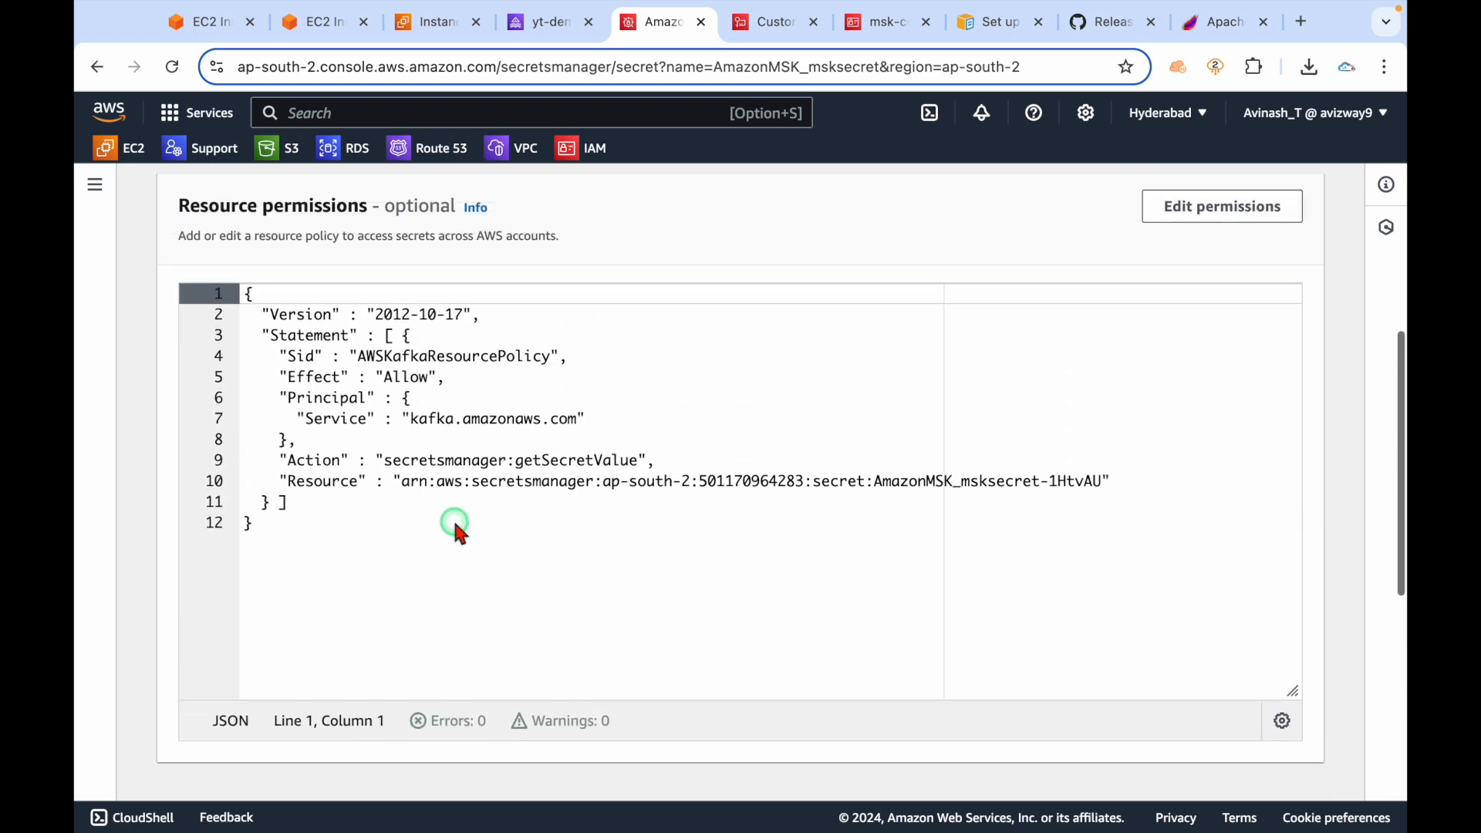
pyautogui.moveTo(319, 632); pyautogui.dragTo(255, 404)
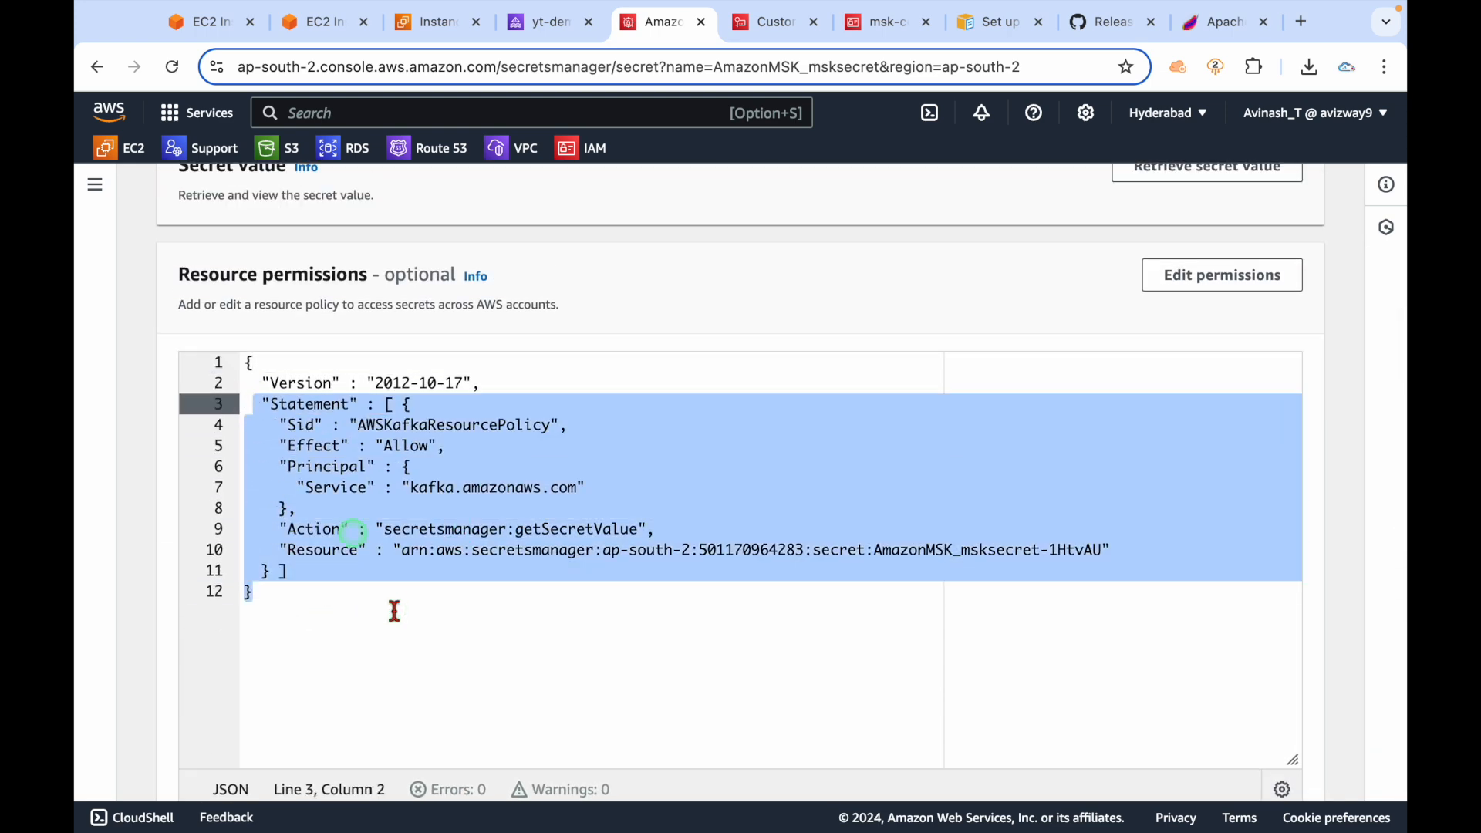
pyautogui.click(390, 594)
pyautogui.click(533, 24)
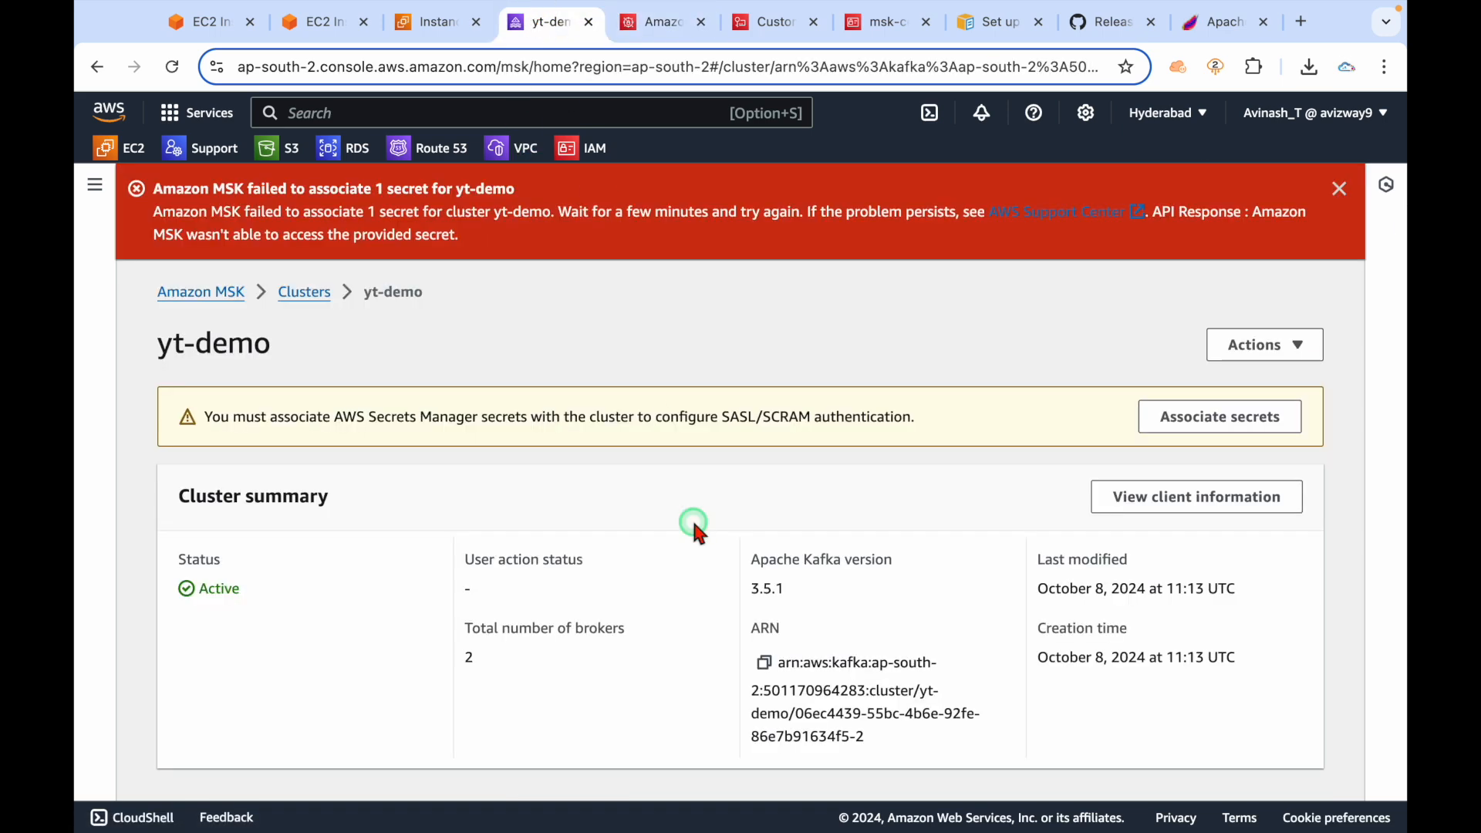
# Dismiss the failure notice, choose AmazonMSK_msksecret again and associate it with yt-demo.
pyautogui.click(1339, 192)
pyautogui.click(1216, 317)
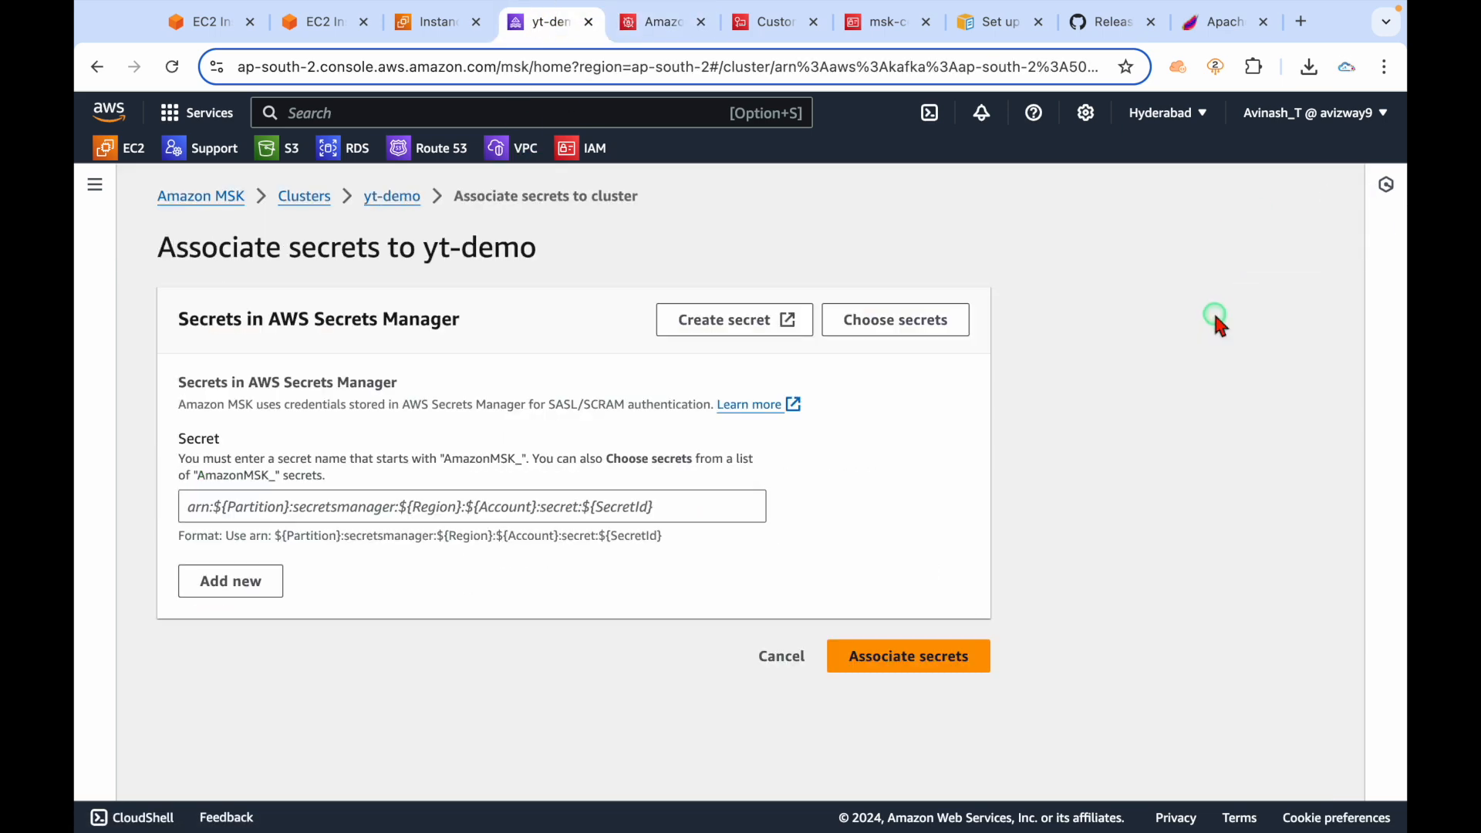
pyautogui.click(851, 318)
pyautogui.click(361, 544)
pyautogui.click(1095, 614)
pyautogui.click(910, 665)
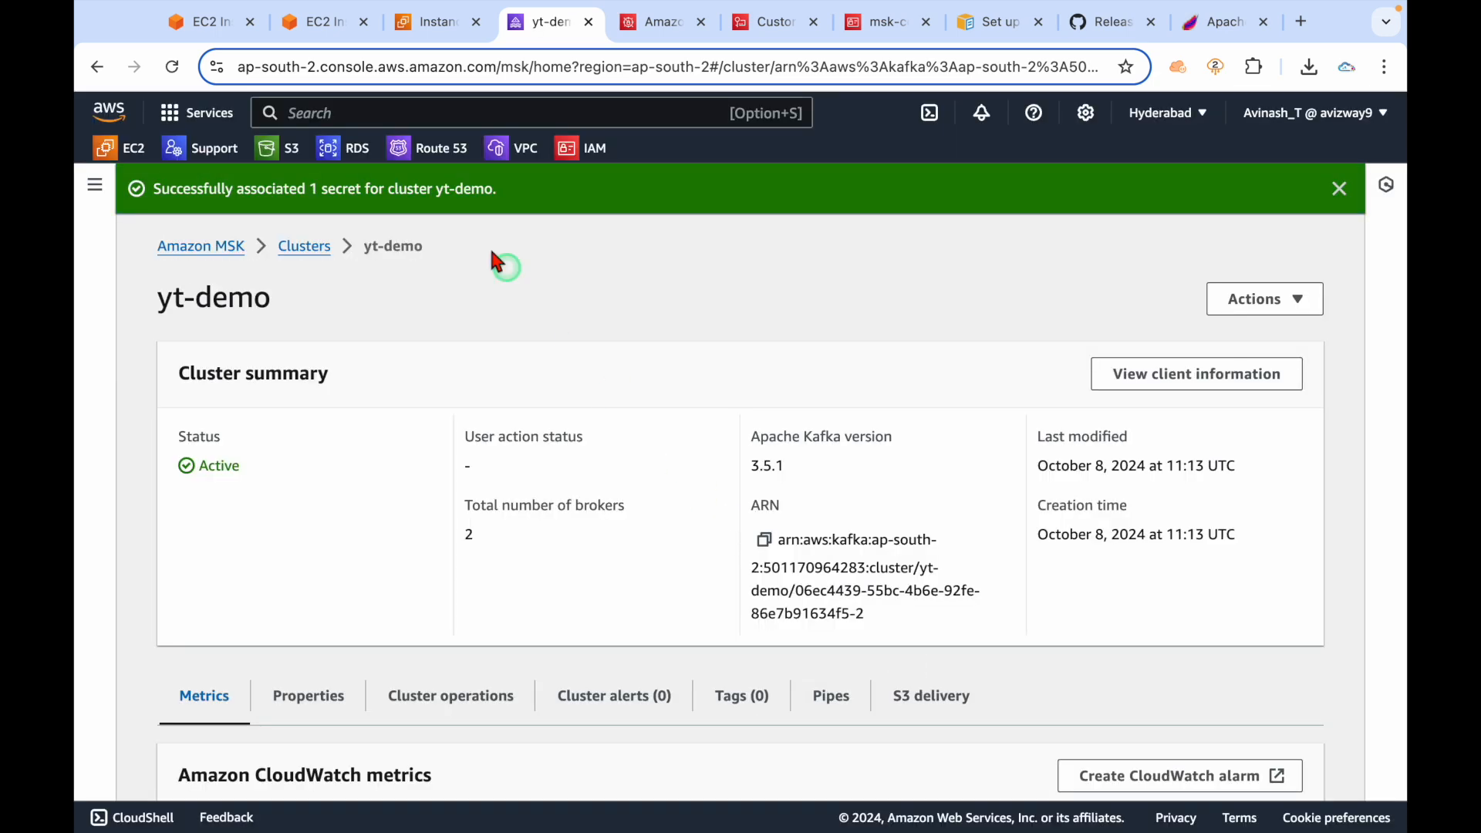
# Read the association success message and dismiss it.
pyautogui.tripleClick(380, 188)
pyautogui.click(627, 284)
pyautogui.click(1389, 179)
pyautogui.click(1339, 189)
pyautogui.scroll(-7, 748, 466)
pyautogui.scroll(4, 654, 461)
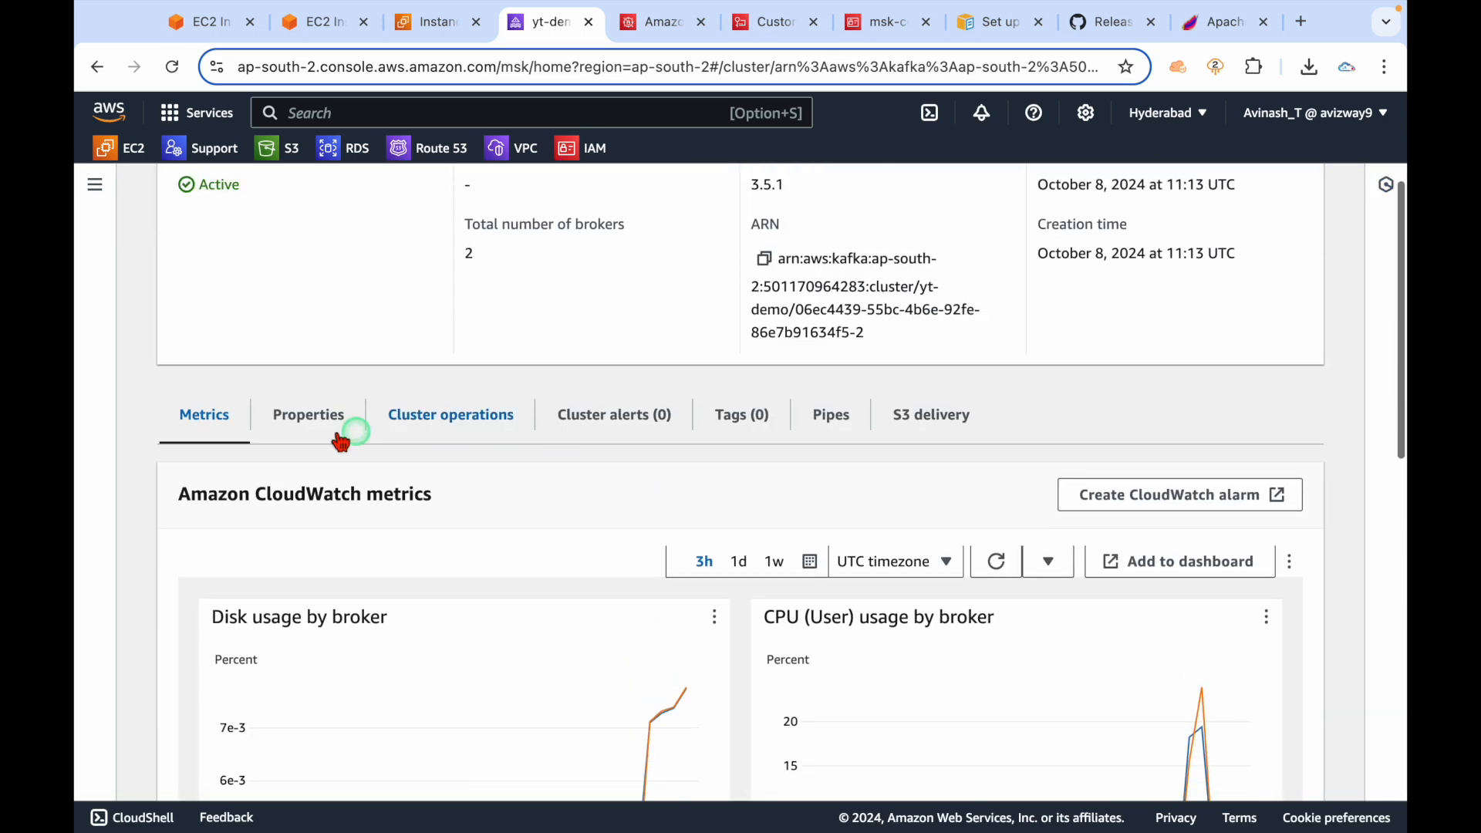
# Scroll through the yt-demo cluster's Properties tab.
pyautogui.click(293, 423)
pyautogui.scroll(-4, 552, 466)
pyautogui.scroll(-1, 552, 463)
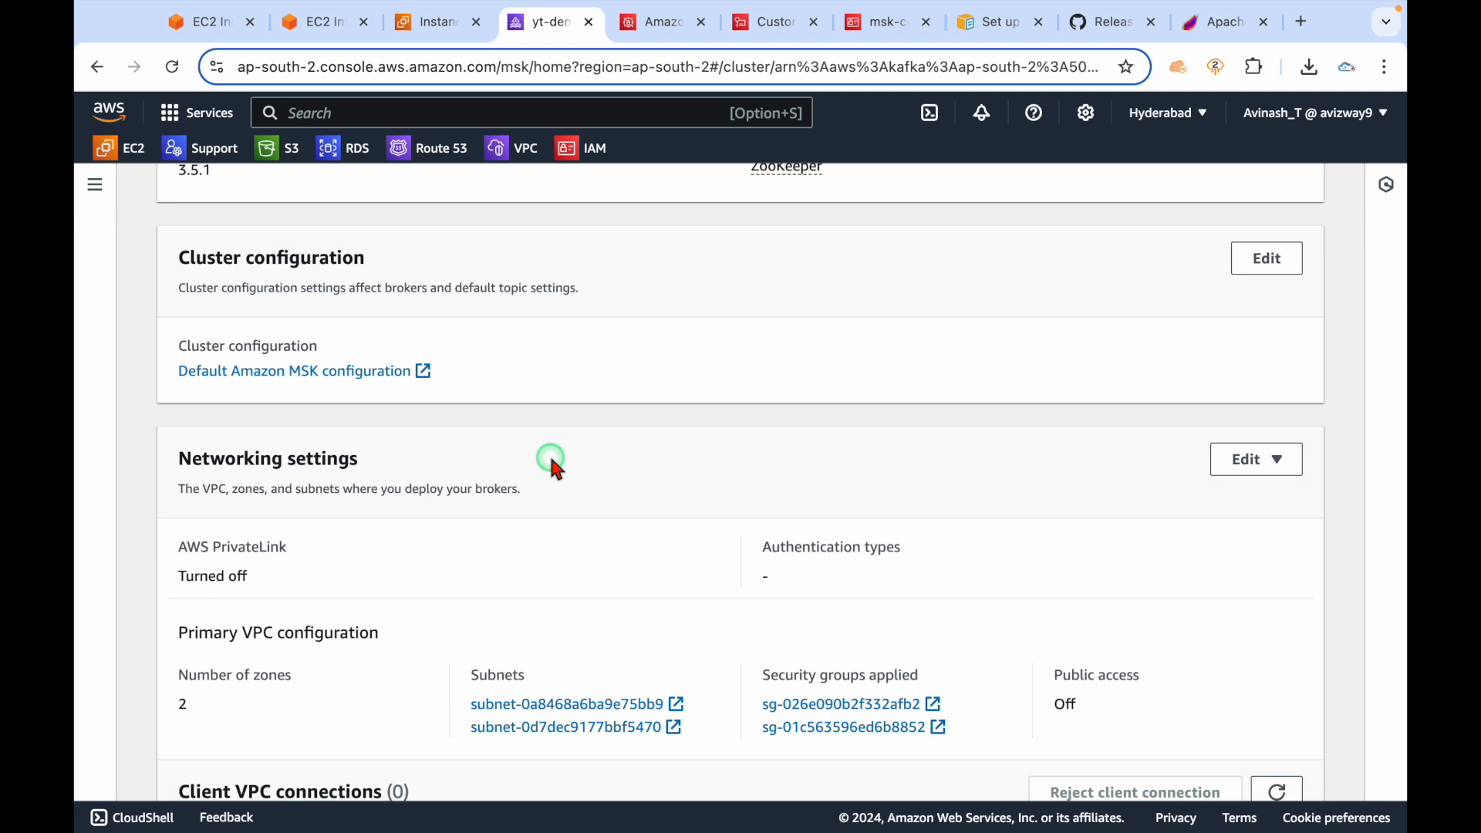
pyautogui.scroll(-3, 777, 515)
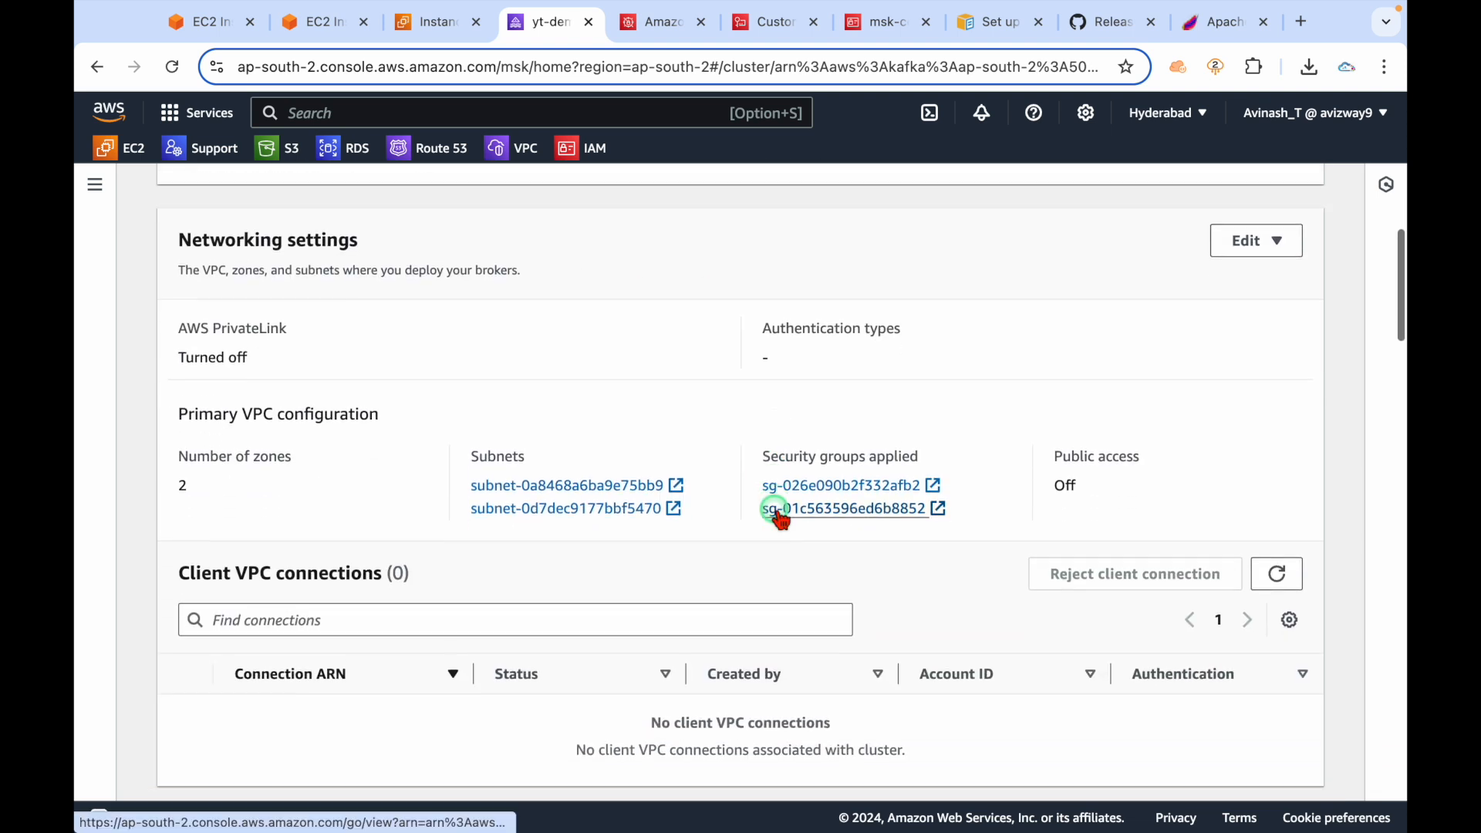
pyautogui.scroll(9, 776, 515)
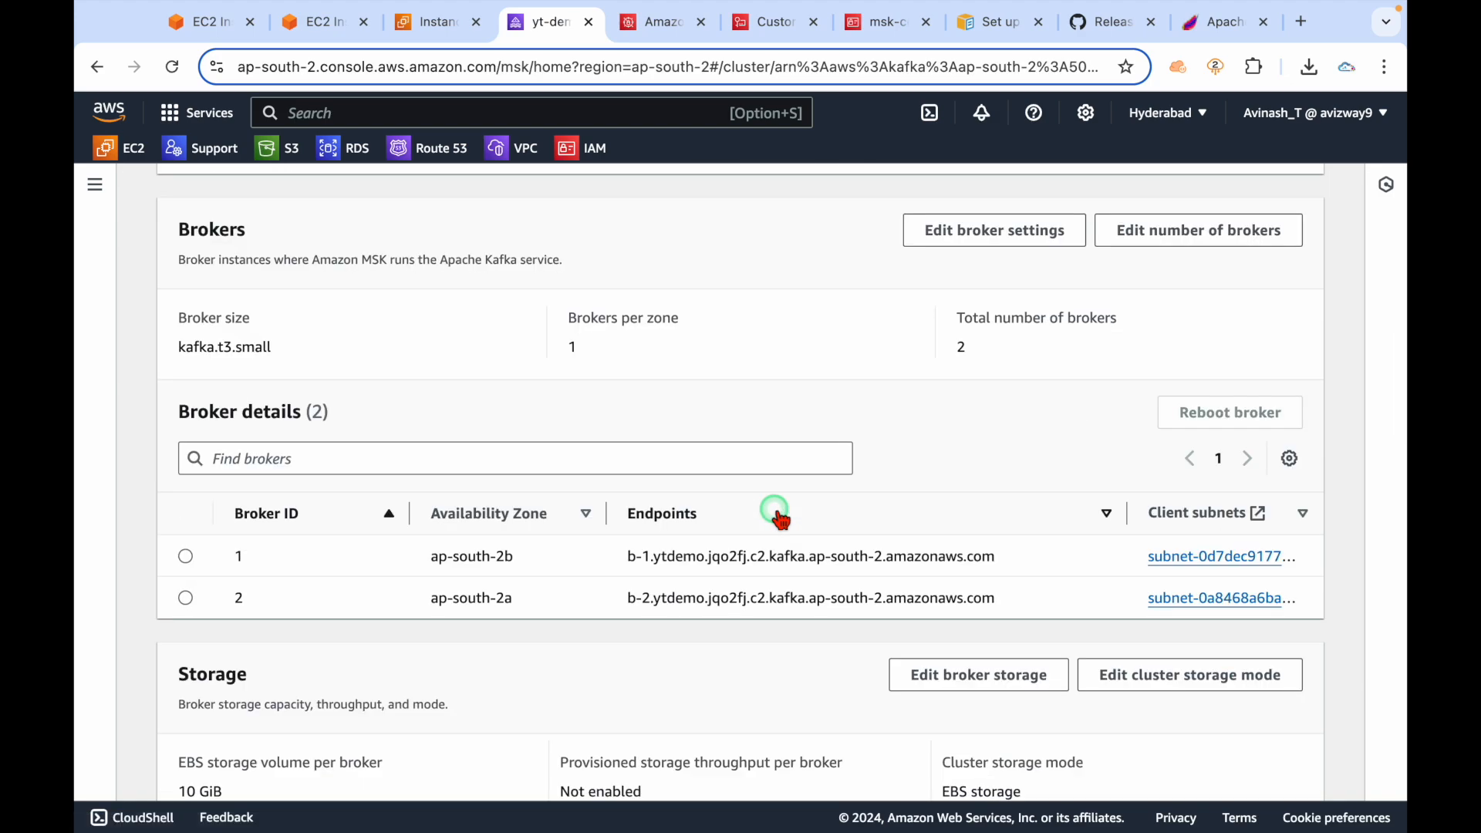
pyautogui.scroll(10, 777, 515)
pyautogui.scroll(-10, 777, 514)
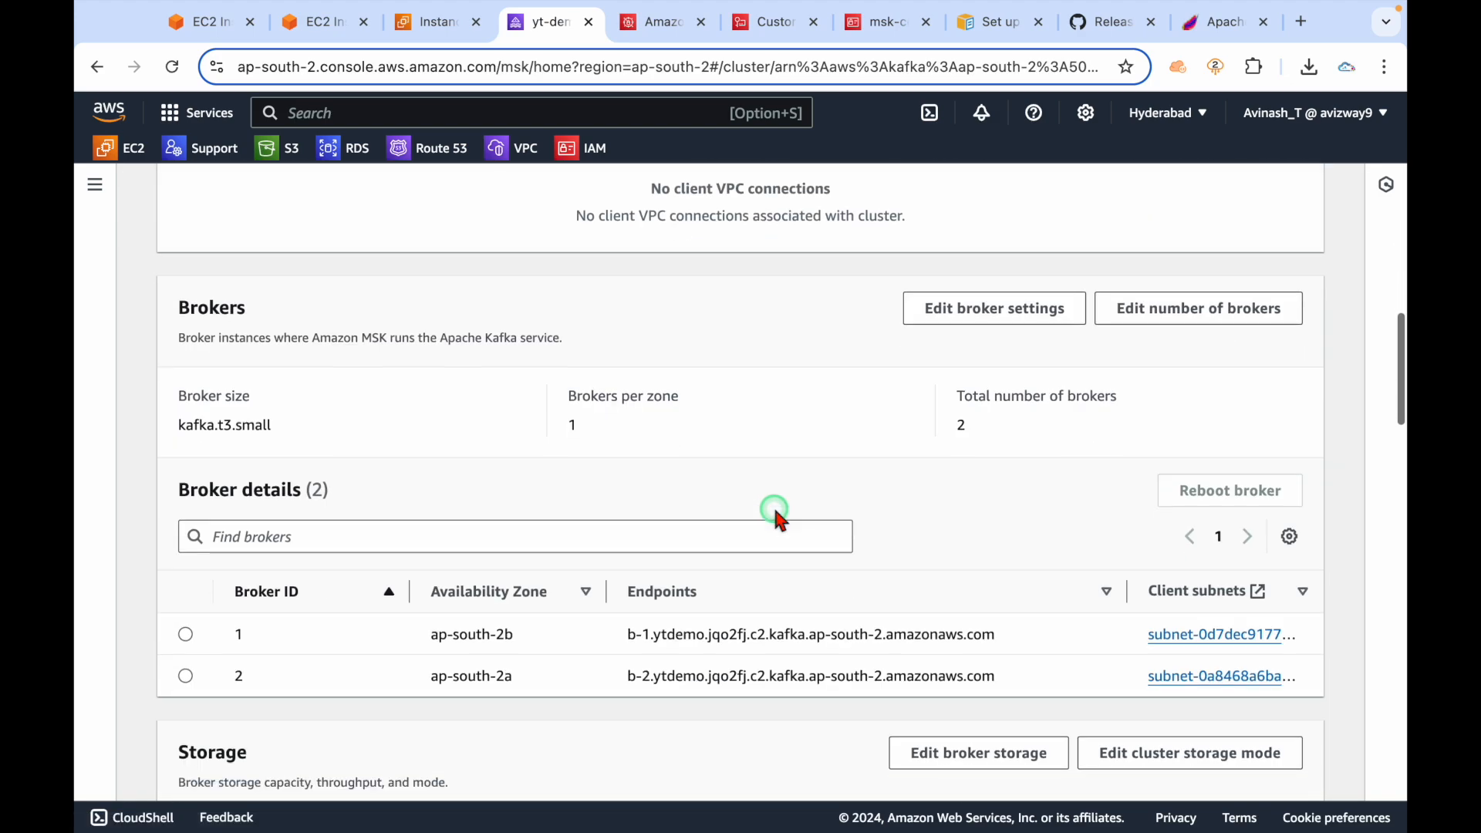
pyautogui.scroll(8, 776, 514)
pyautogui.scroll(10, 777, 515)
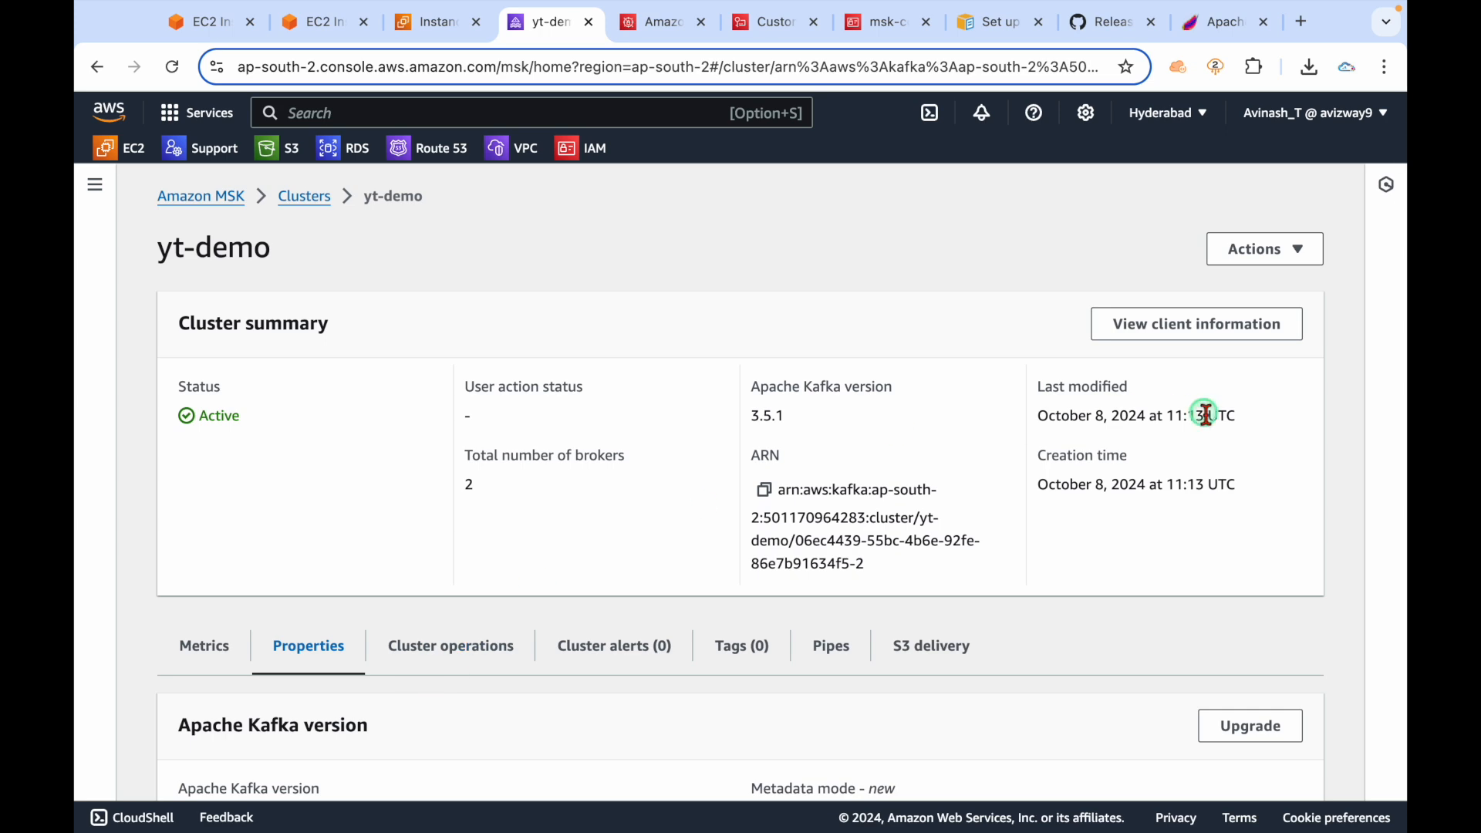
# View client information and note the SASL/SCRAM bootstrap servers' port 9096.
pyautogui.click(1170, 330)
pyautogui.tripleClick(205, 473)
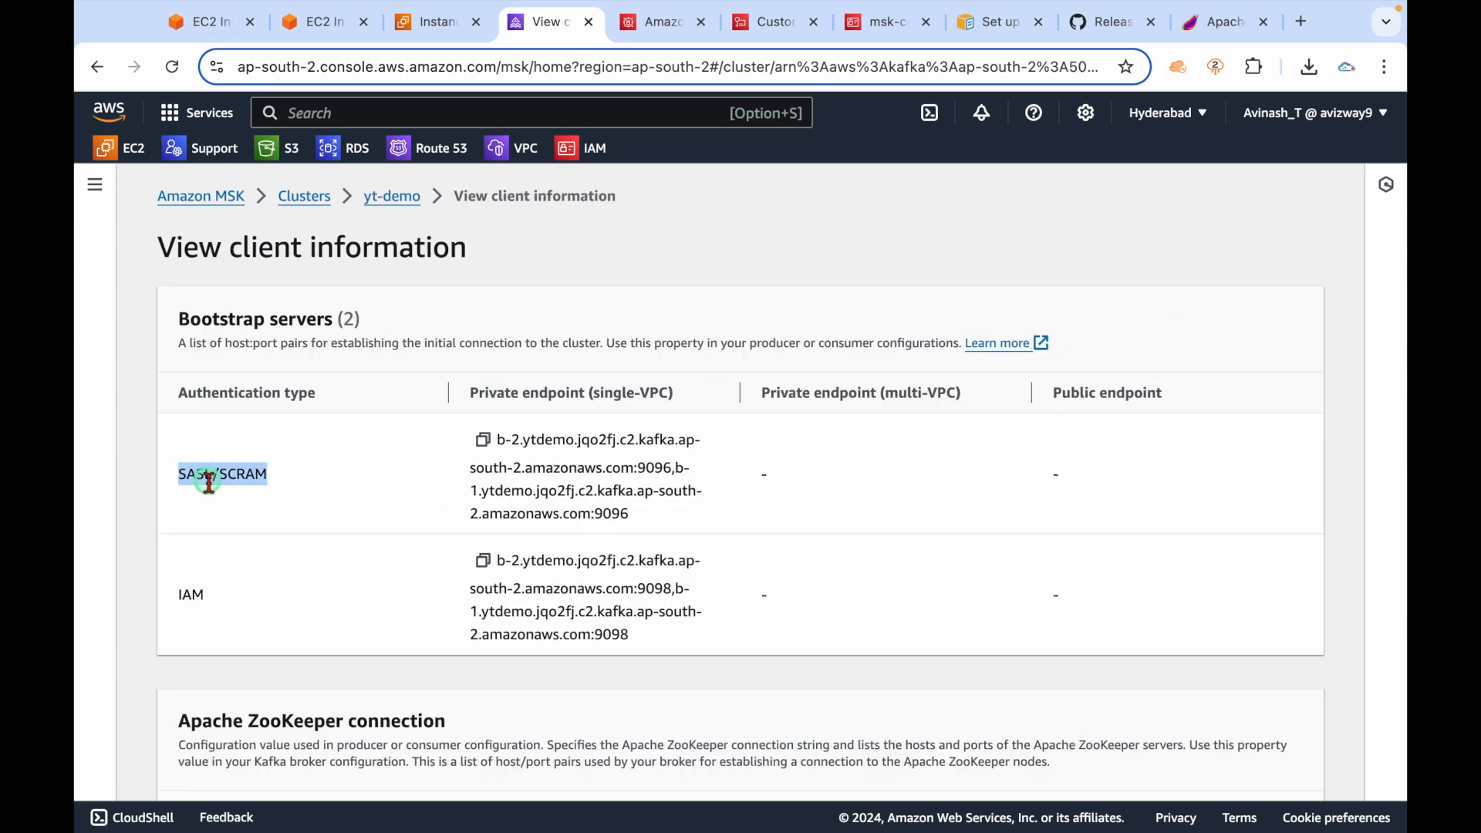
pyautogui.doubleClick(609, 513)
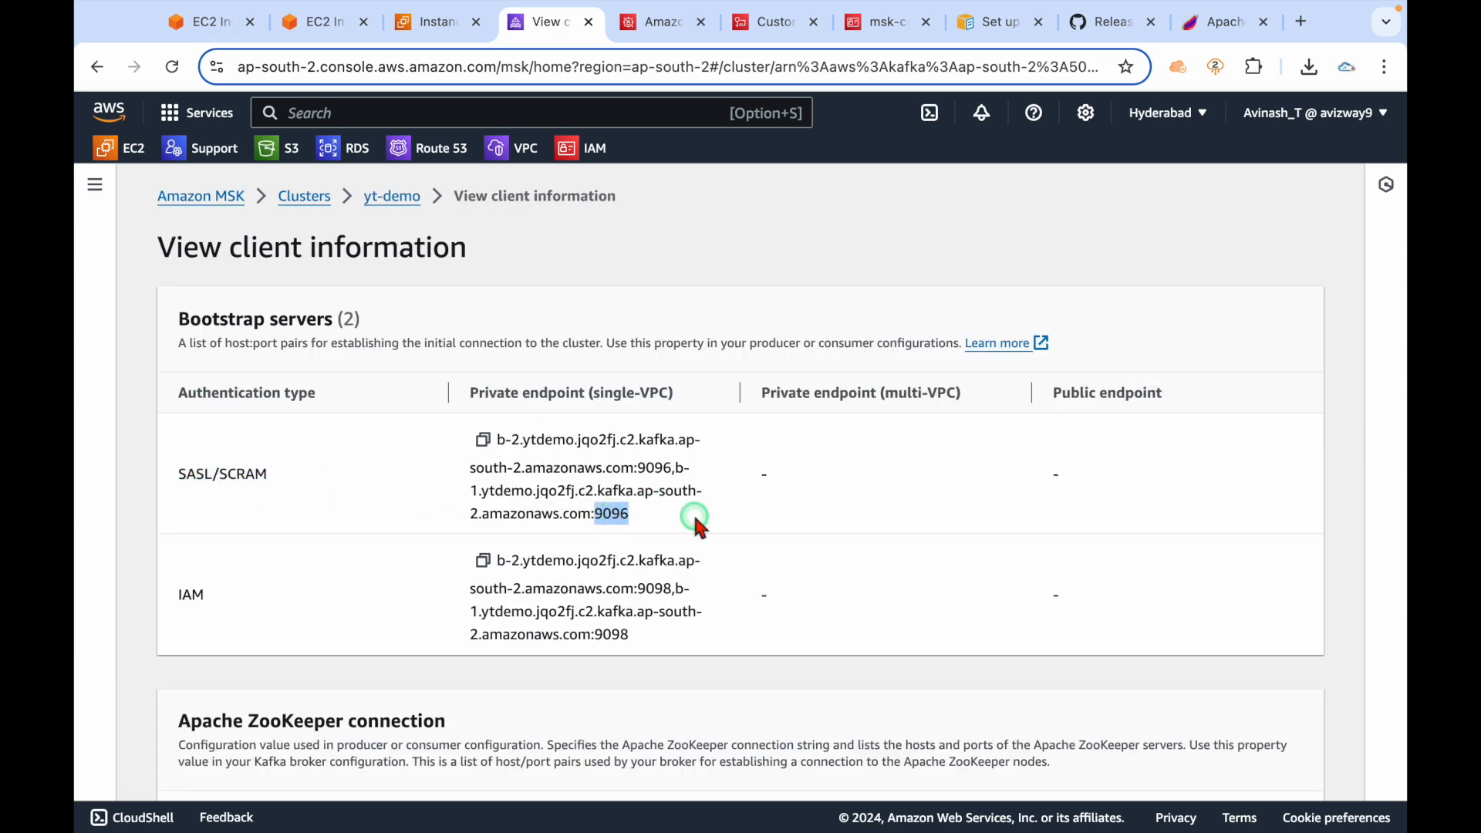
pyautogui.click(695, 519)
pyautogui.click(991, 21)
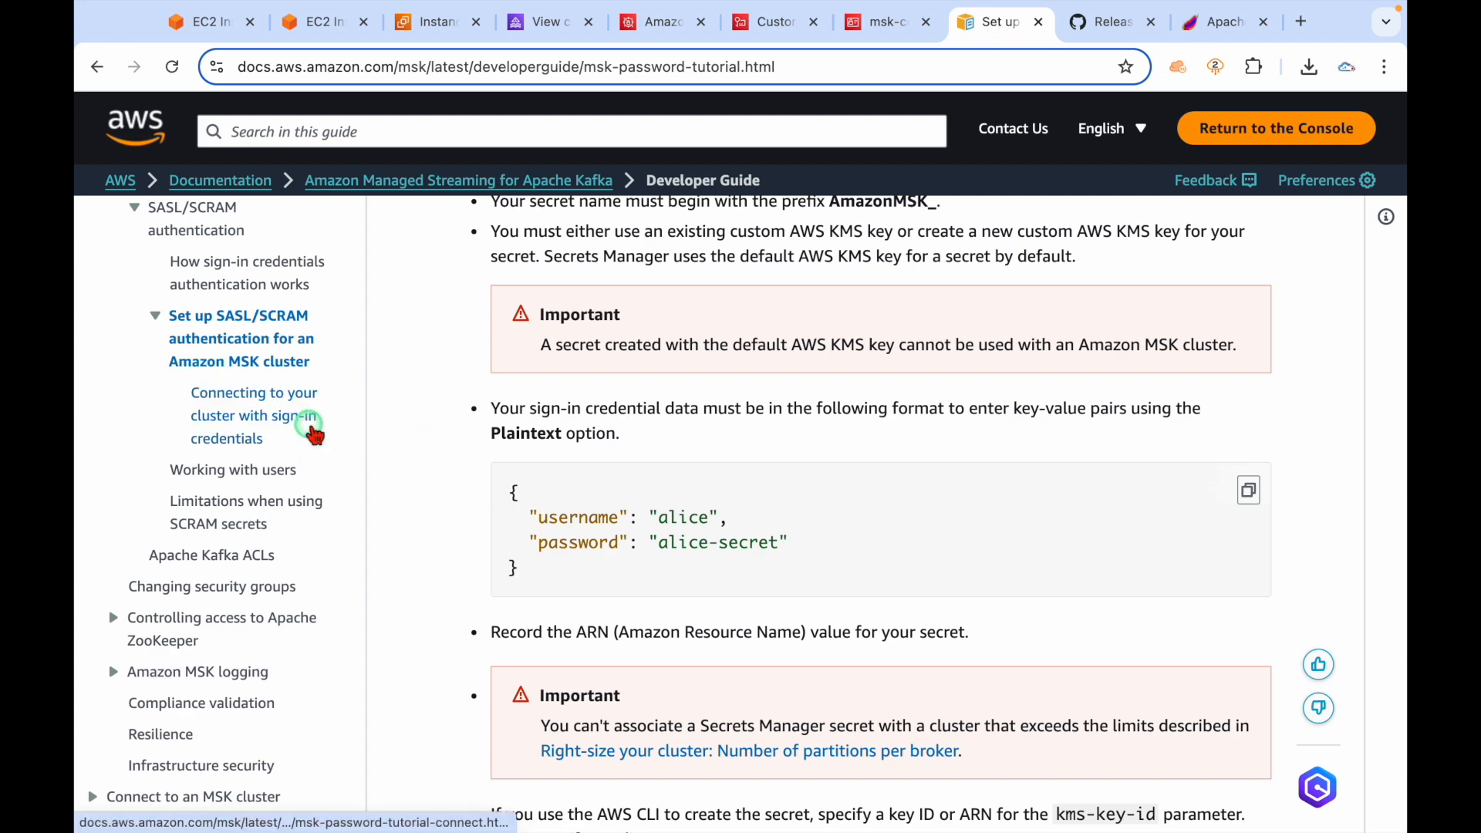
# Open the 'Connecting to your cluster with sign-in credentials' guide and scroll down to its export command.
pyautogui.click(314, 431)
pyautogui.scroll(-4, 715, 486)
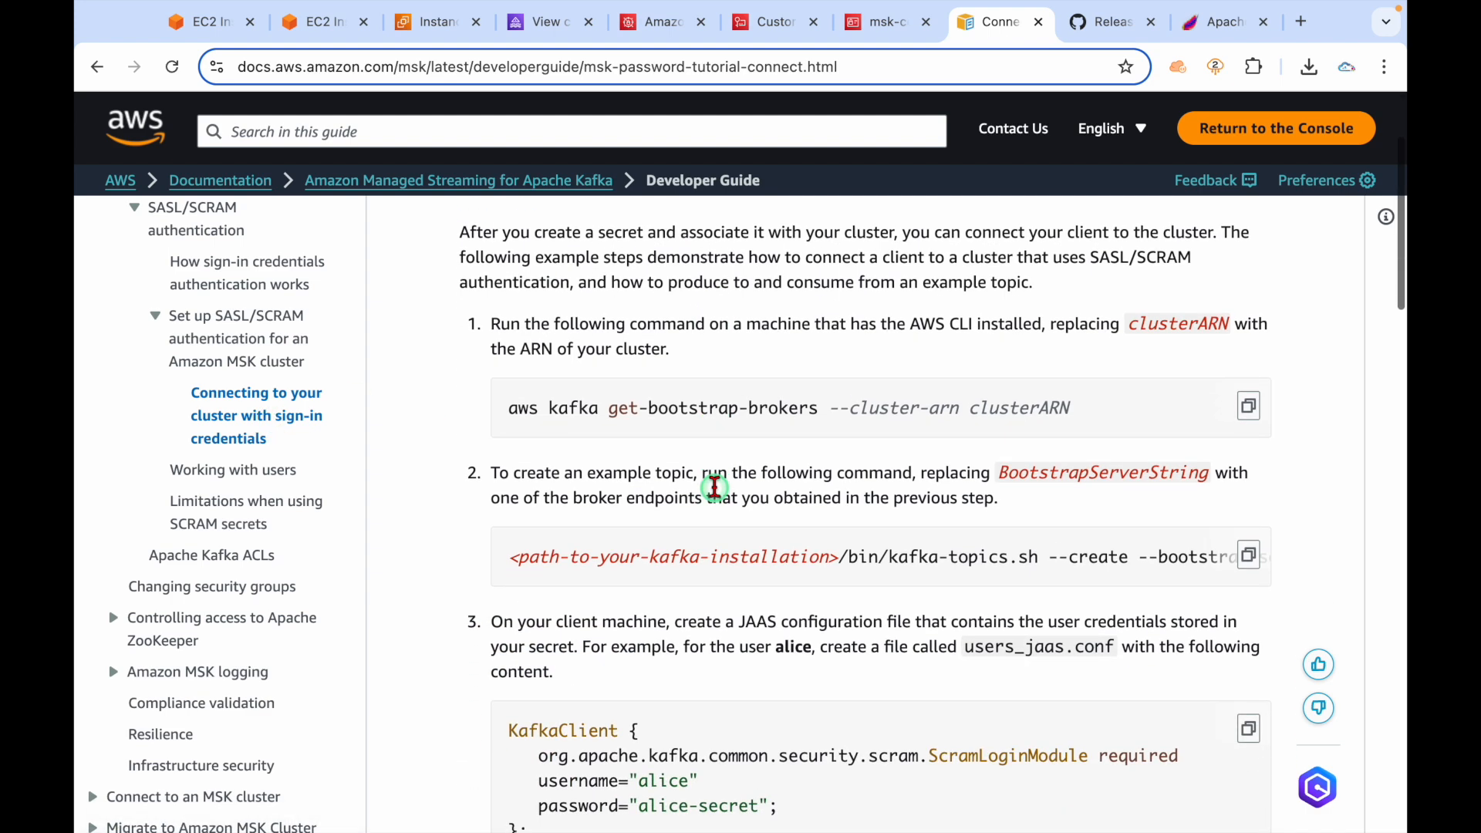
pyautogui.scroll(-2, 715, 486)
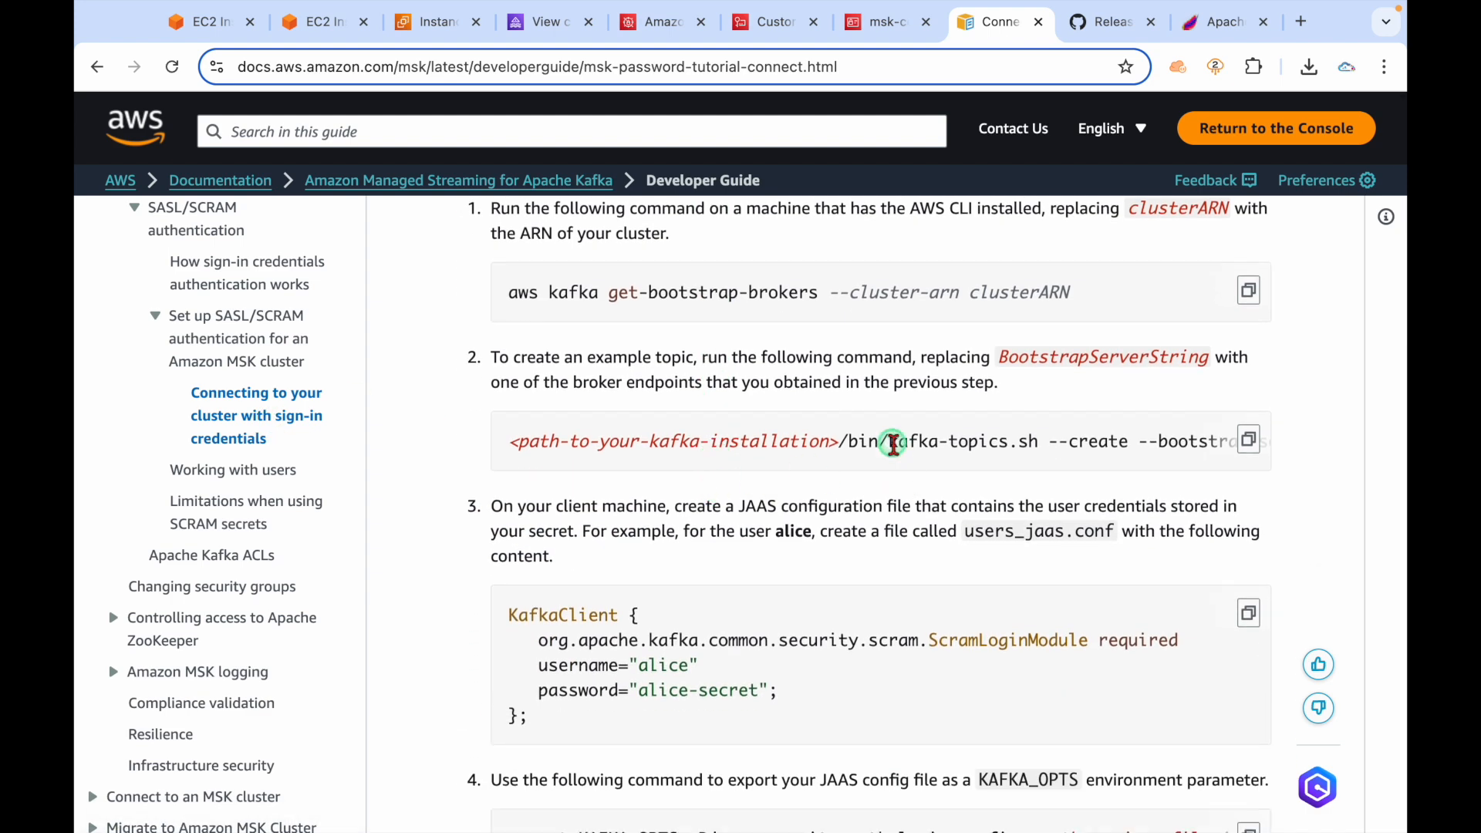
pyautogui.scroll(-4, 862, 708)
pyautogui.scroll(-1, 861, 708)
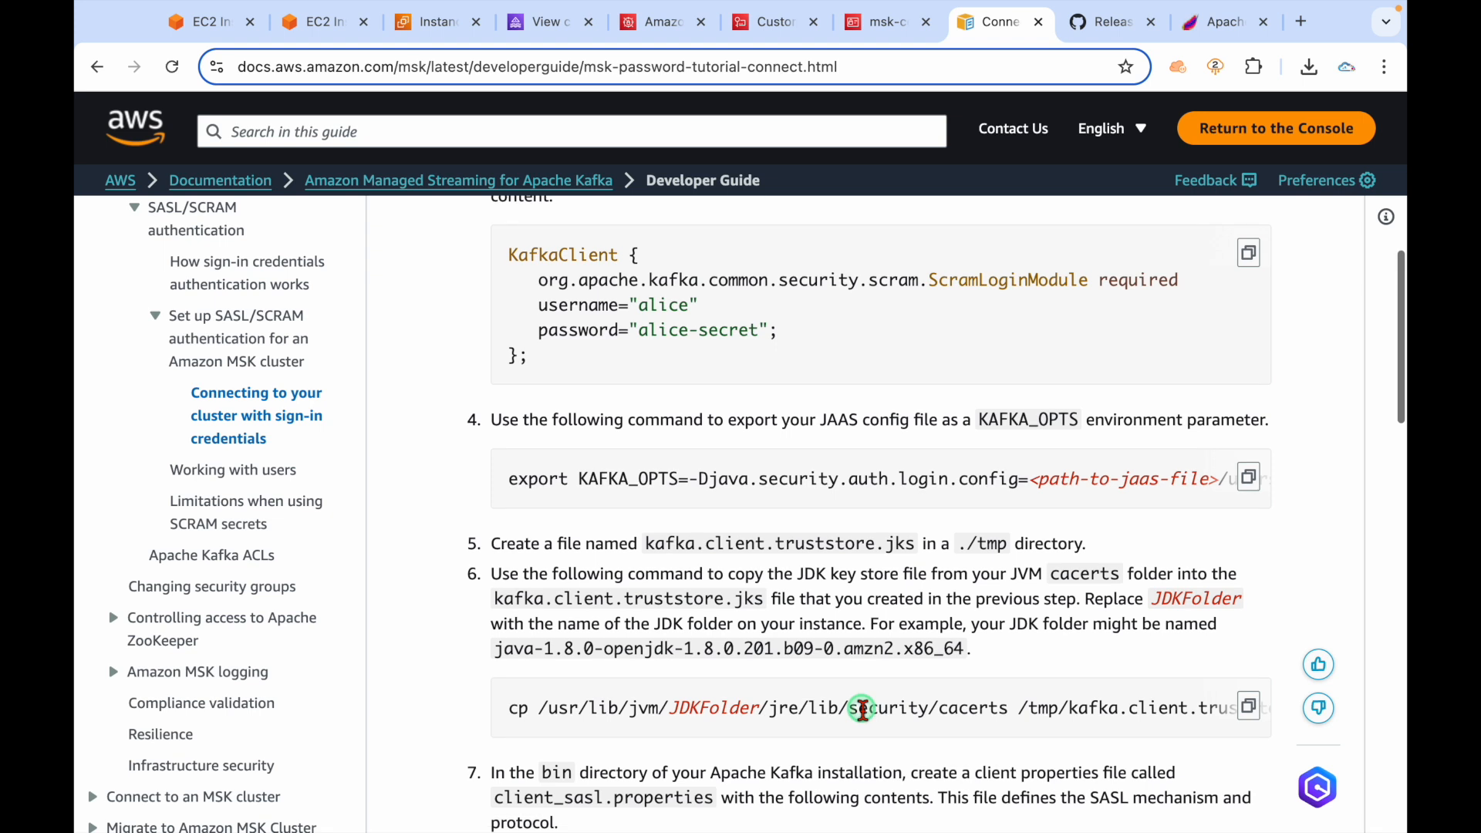
pyautogui.moveTo(519, 482); pyautogui.dragTo(678, 479)
pyautogui.click(692, 505)
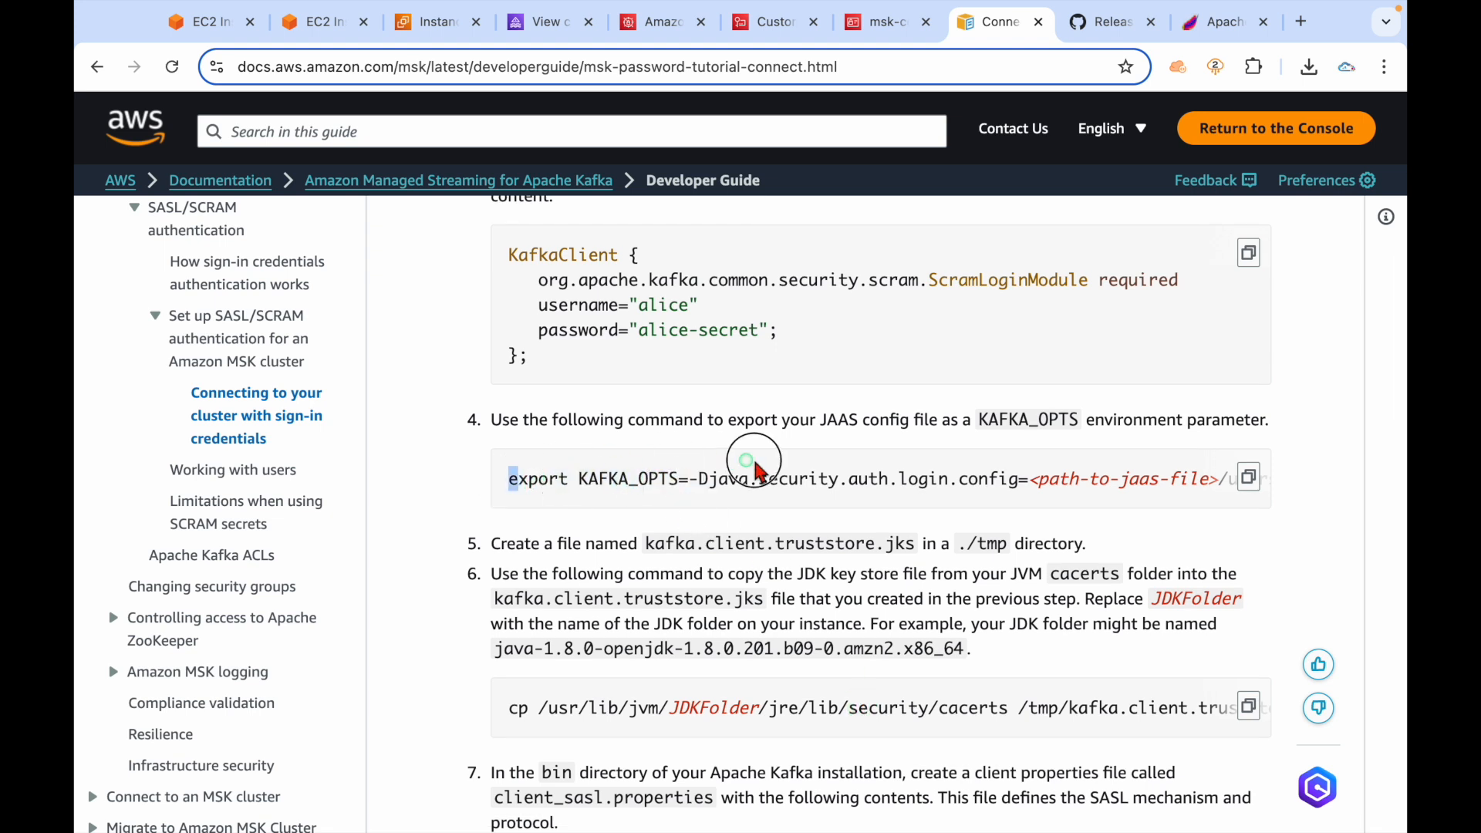
# Examine step 4's export command and the JAAS file path it points to.
pyautogui.moveTo(810, 419); pyautogui.dragTo(1001, 419)
pyautogui.click(928, 483)
pyautogui.hscroll(3, 927, 484)
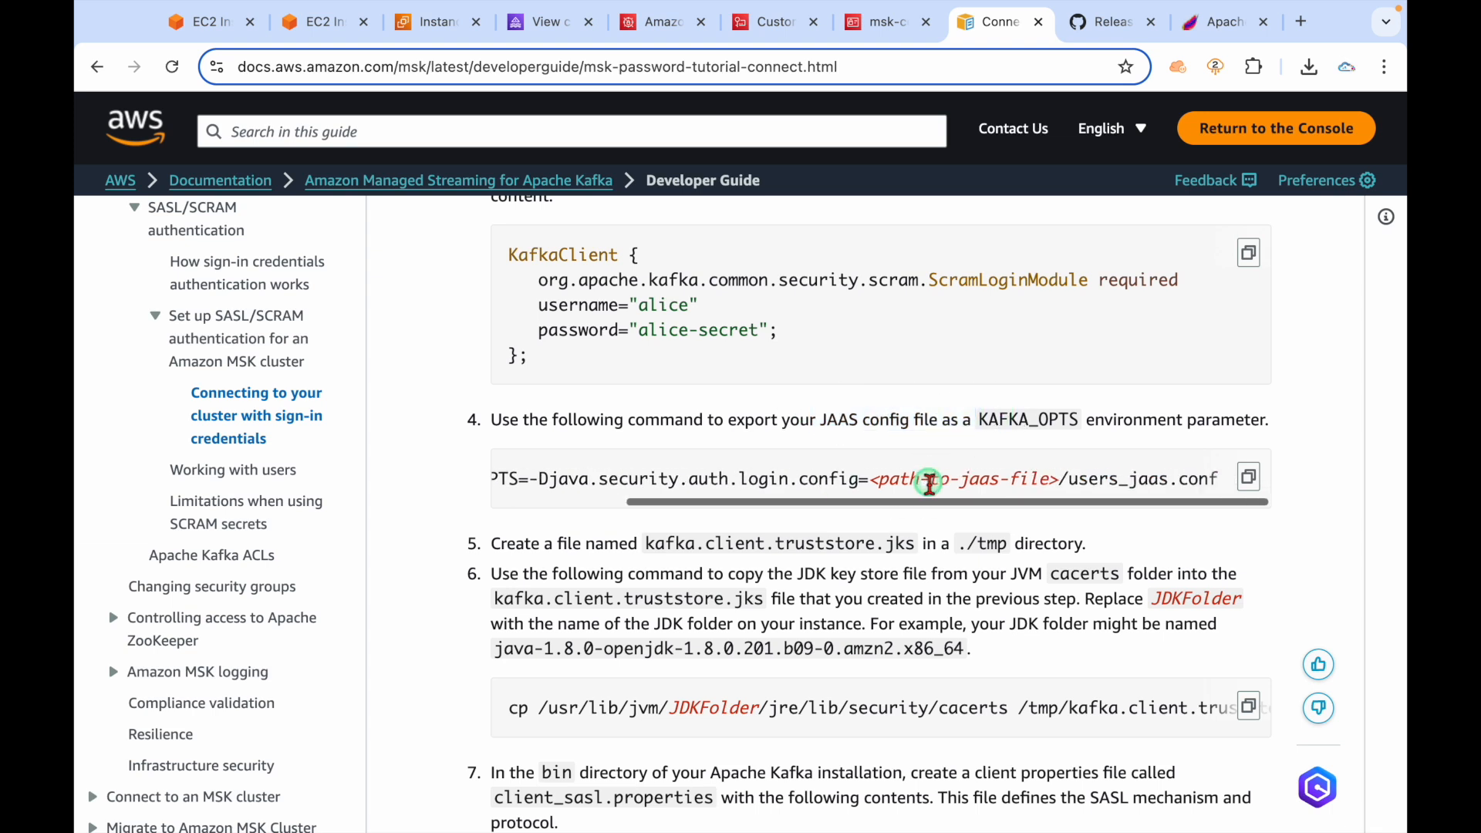
pyautogui.moveTo(1067, 483); pyautogui.dragTo(1229, 484)
pyautogui.tripleClick(1157, 481)
pyautogui.click(1162, 484)
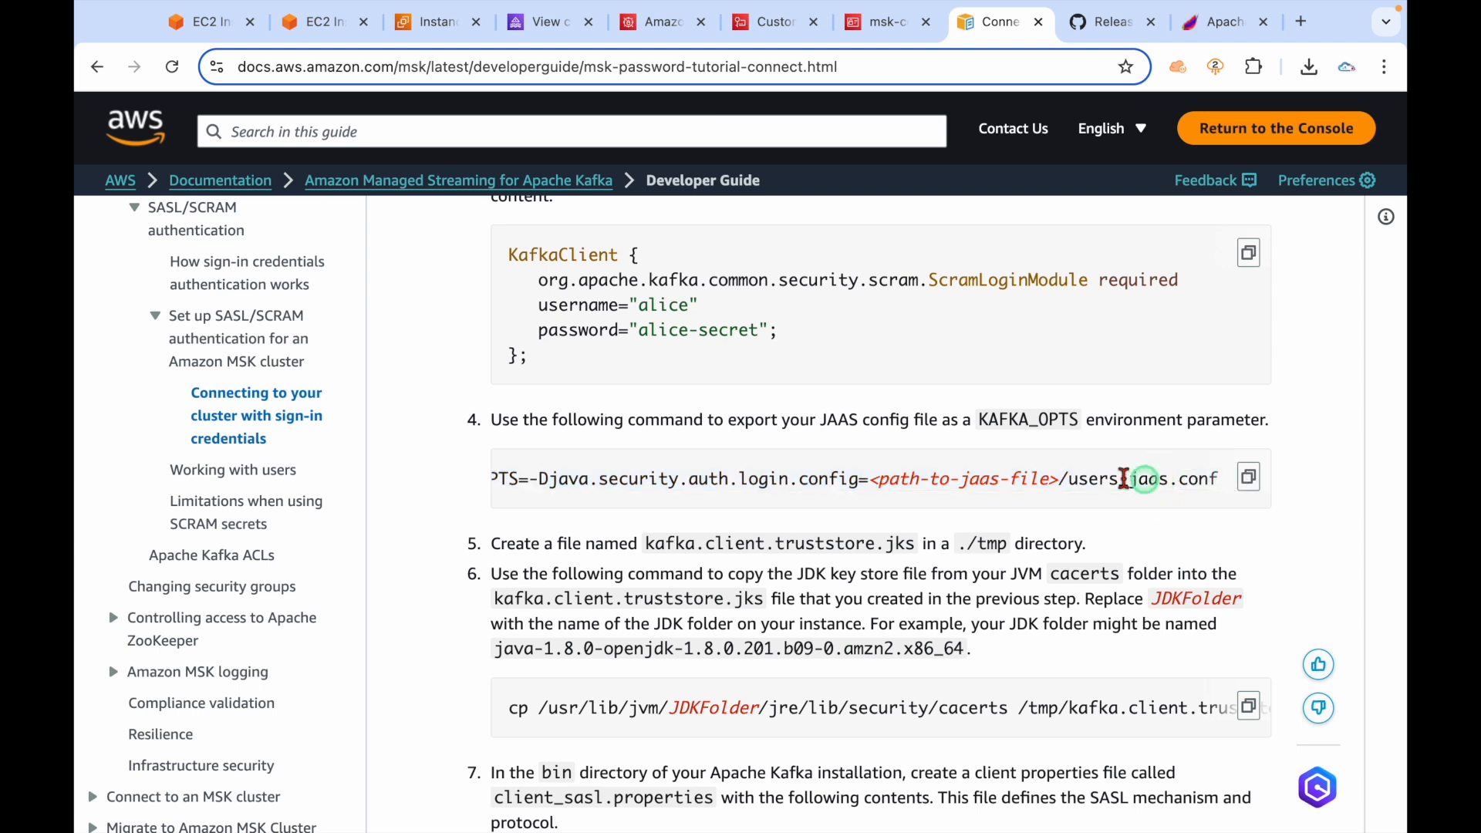
pyautogui.hscroll(-3, 718, 482)
pyautogui.doubleClick(514, 479)
pyautogui.scroll(2, 764, 682)
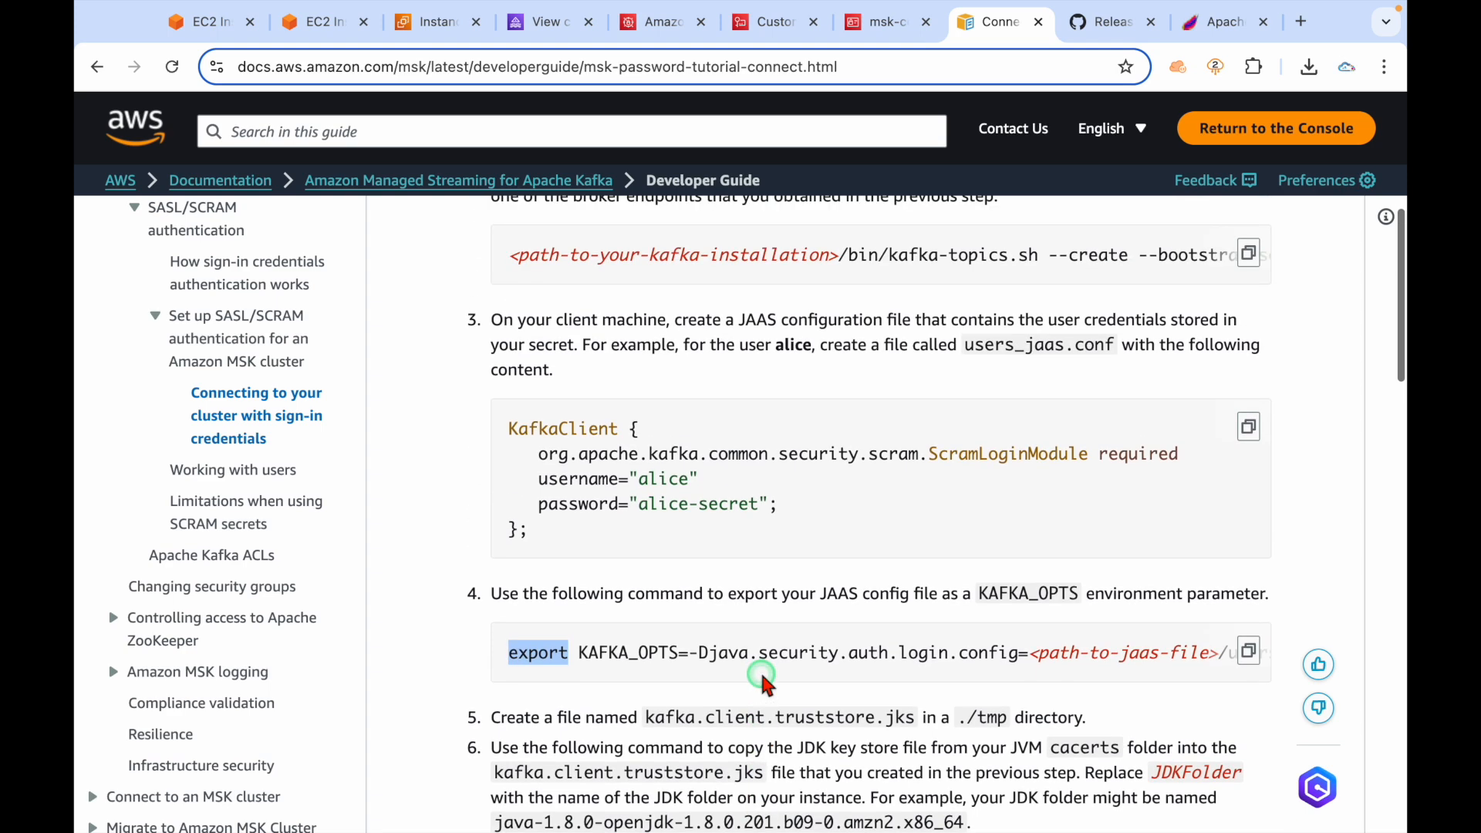
pyautogui.scroll(3, 762, 679)
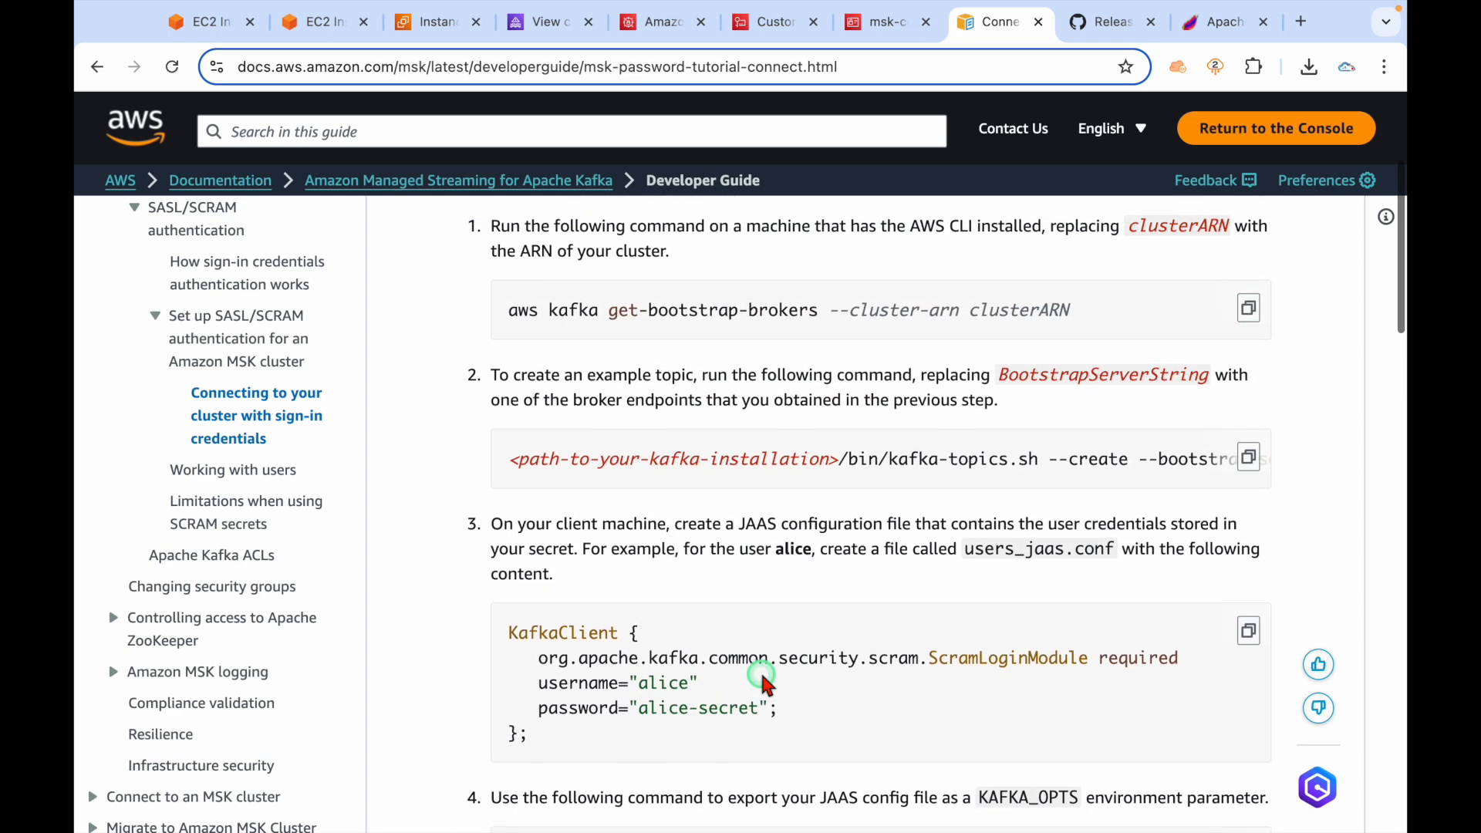
# Review the client properties block's security setting and ssl.truststore.location line.
pyautogui.hscroll(3, 1016, 484)
pyautogui.hscroll(5, 1016, 484)
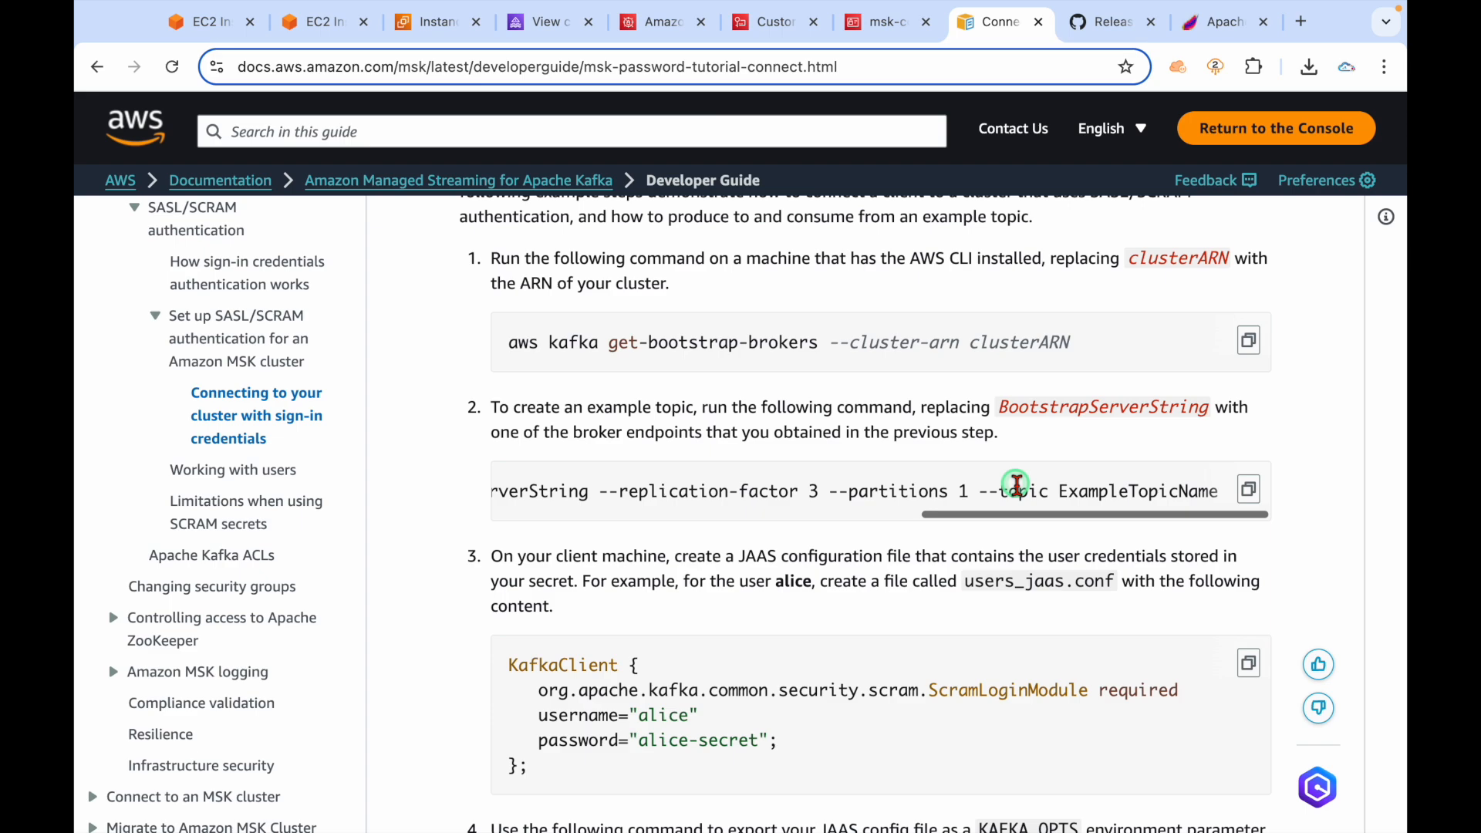
pyautogui.hscroll(-8, 918, 496)
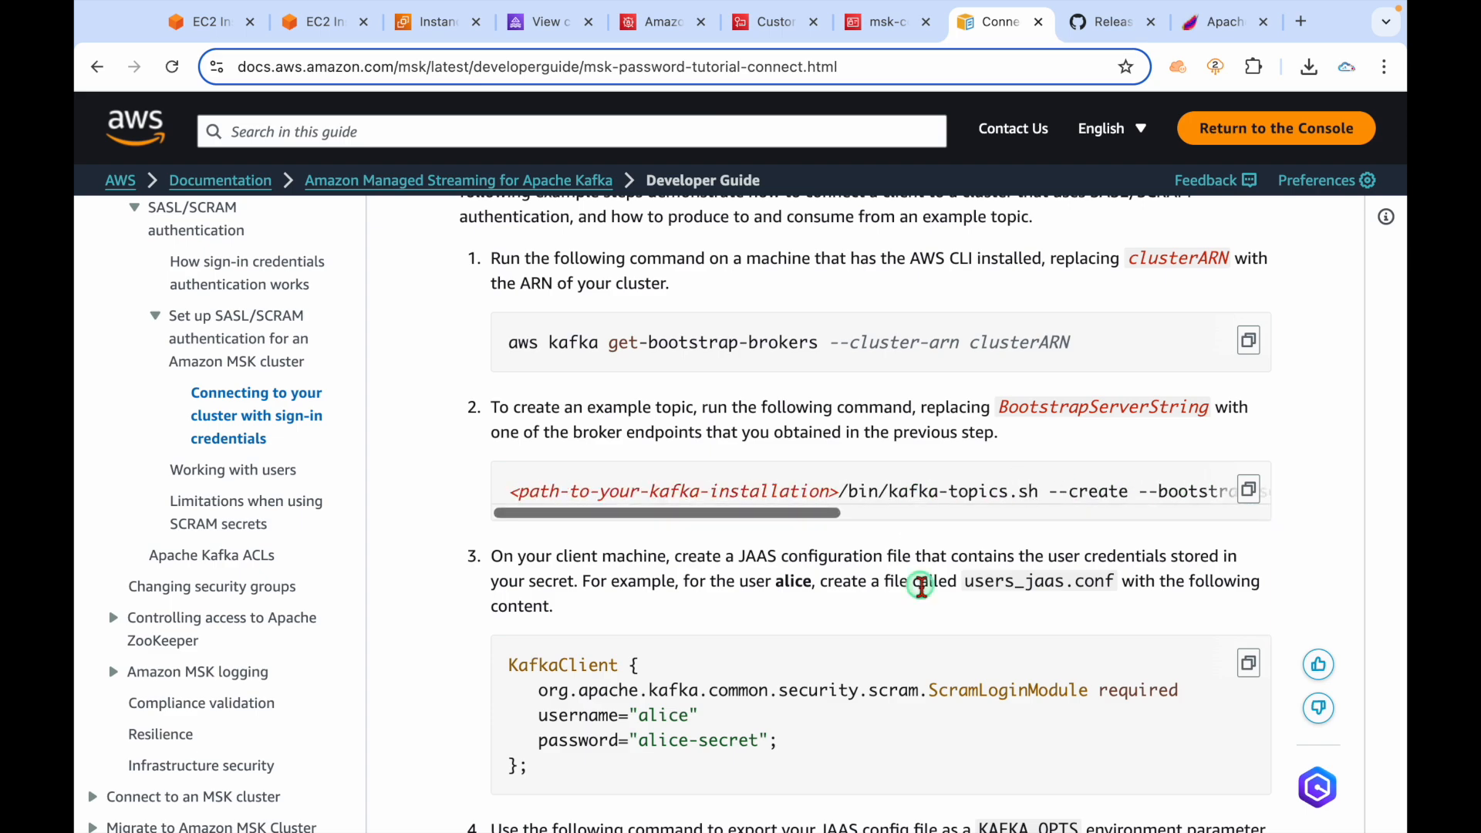
pyautogui.scroll(-5, 919, 585)
pyautogui.scroll(-6, 920, 585)
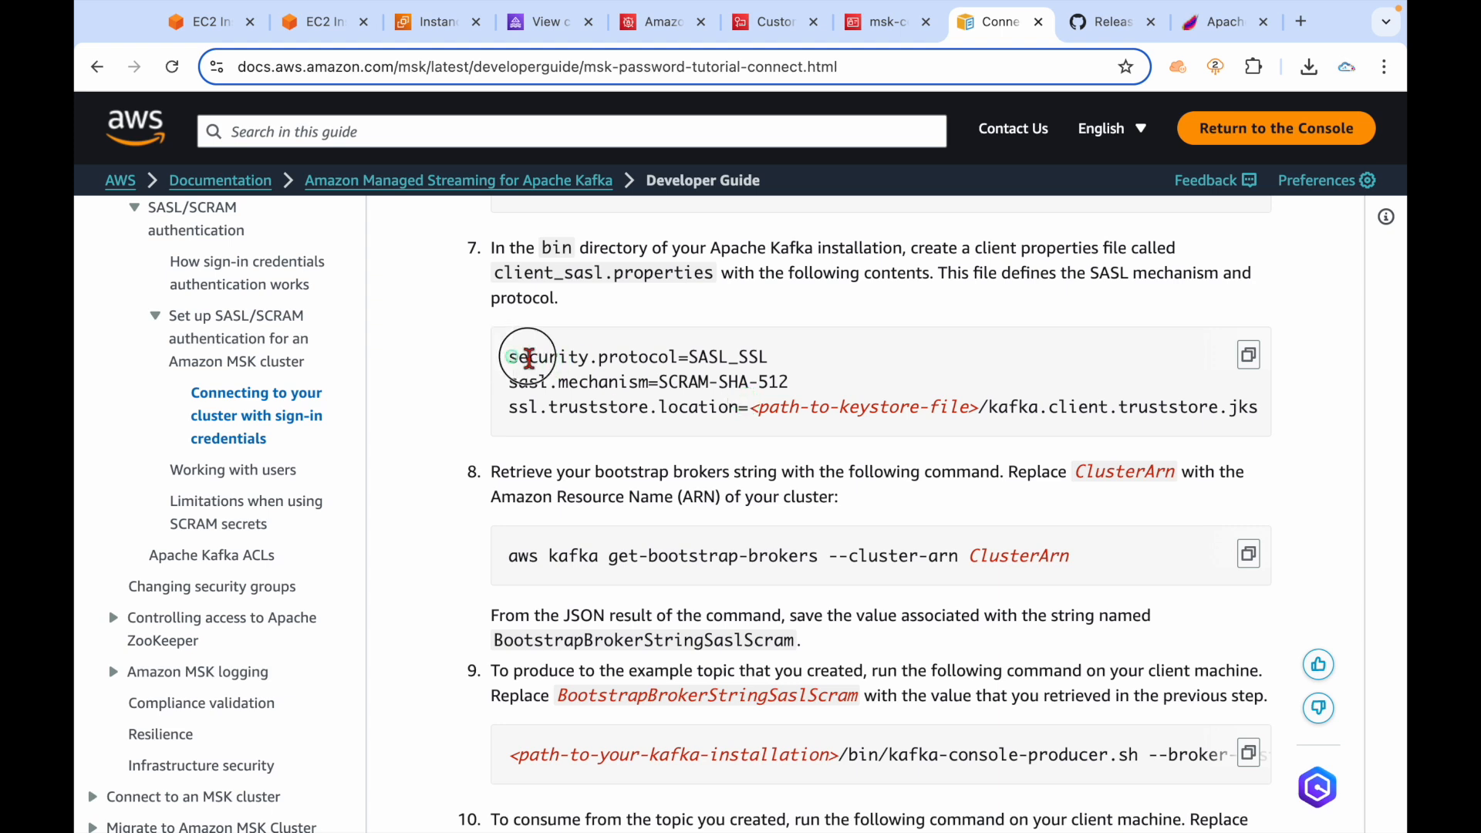
pyautogui.moveTo(509, 357); pyautogui.dragTo(599, 357)
pyautogui.moveTo(508, 407); pyautogui.dragTo(1008, 399)
pyautogui.click(1093, 403)
pyautogui.hscroll(1, 1093, 404)
pyautogui.moveTo(901, 406); pyautogui.dragTo(1262, 387)
pyautogui.click(924, 401)
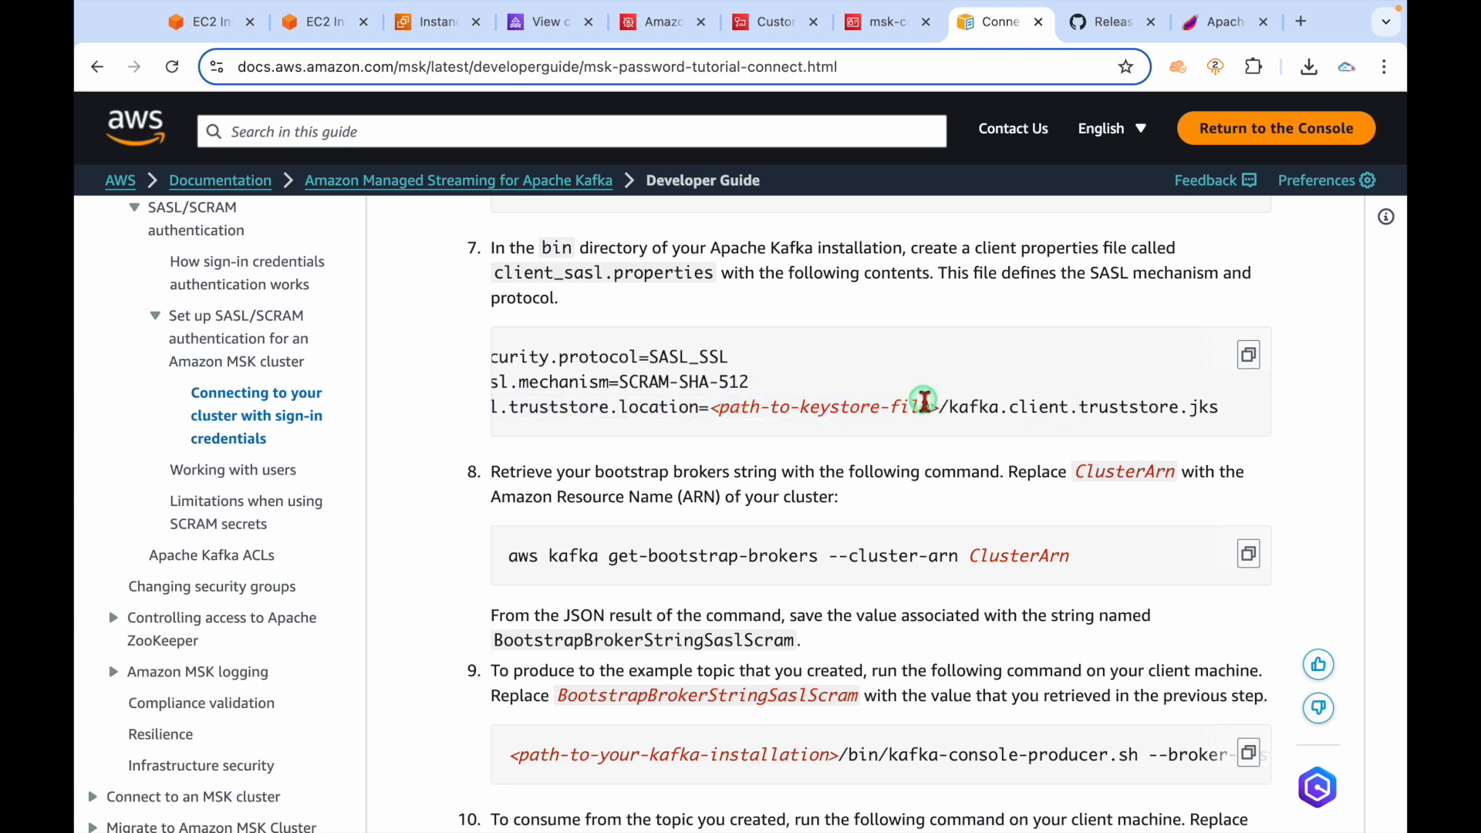
pyautogui.hscroll(-1, 924, 402)
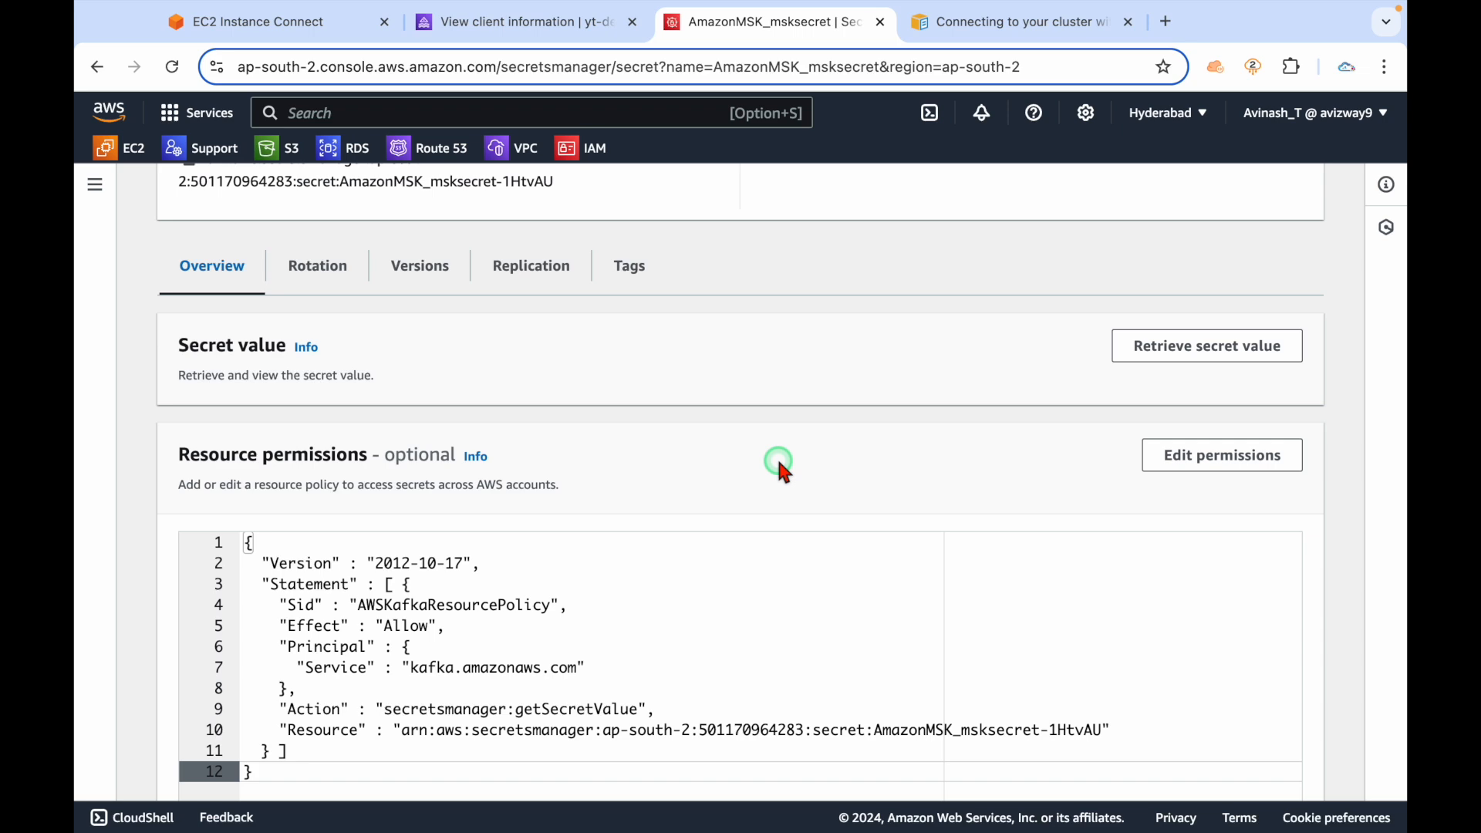
# Return to the sign-in credentials guide and pick out the users_jaas.conf file name.
pyautogui.scroll(5, 776, 463)
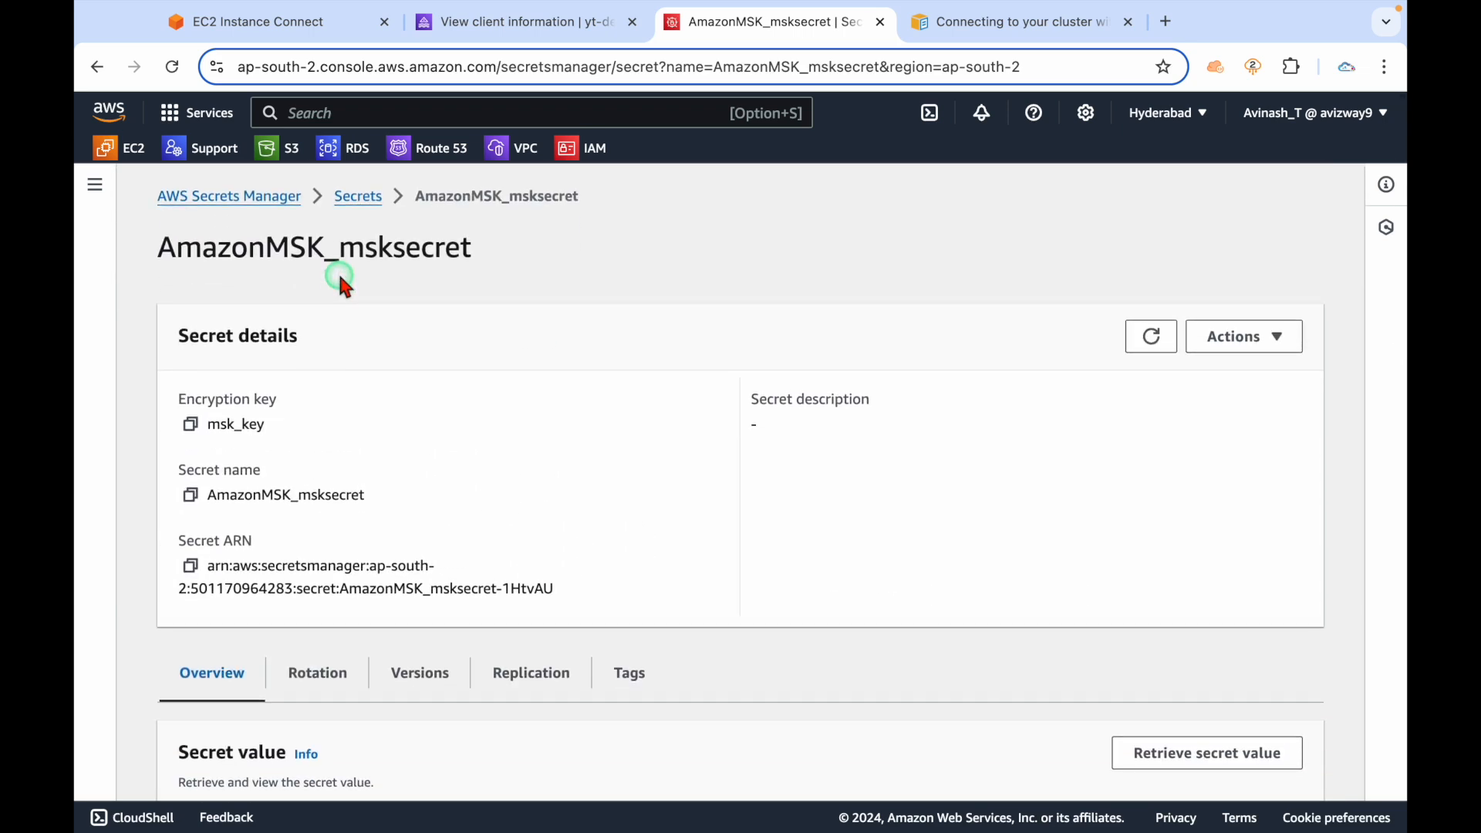
pyautogui.click(1008, 25)
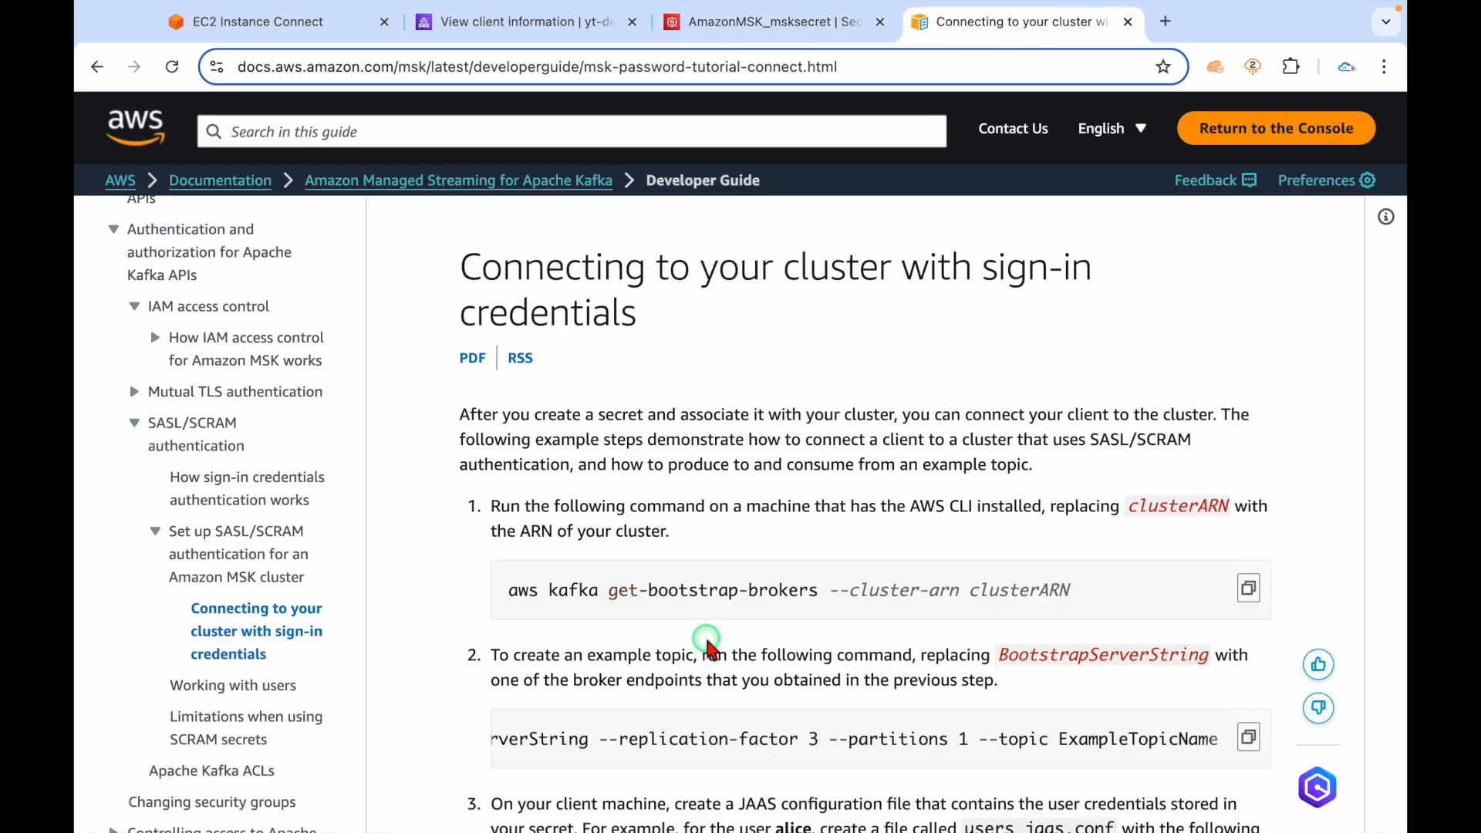
pyautogui.scroll(-6, 708, 647)
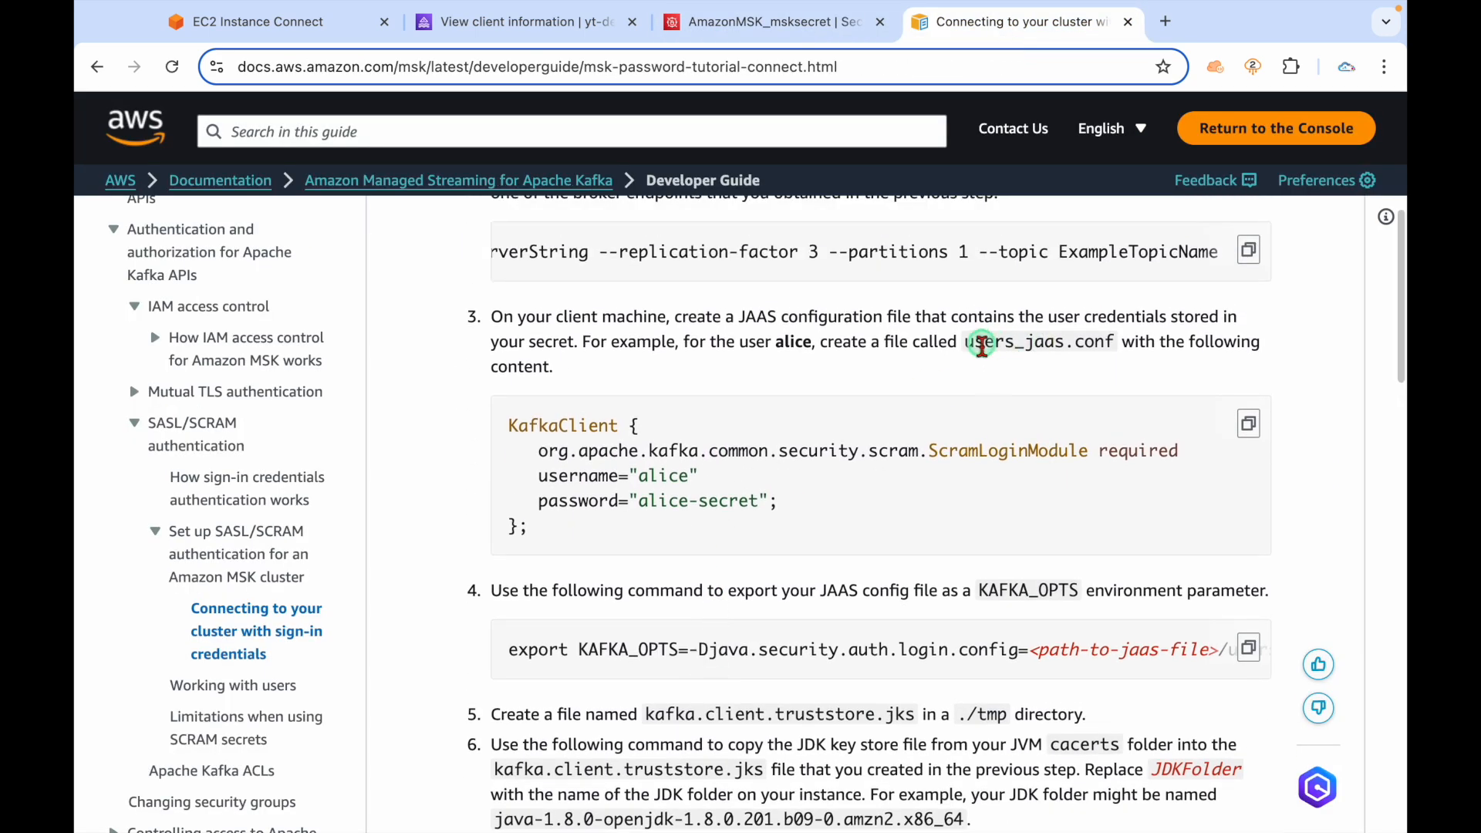
pyautogui.doubleClick(981, 345)
pyautogui.doubleClick(1094, 340)
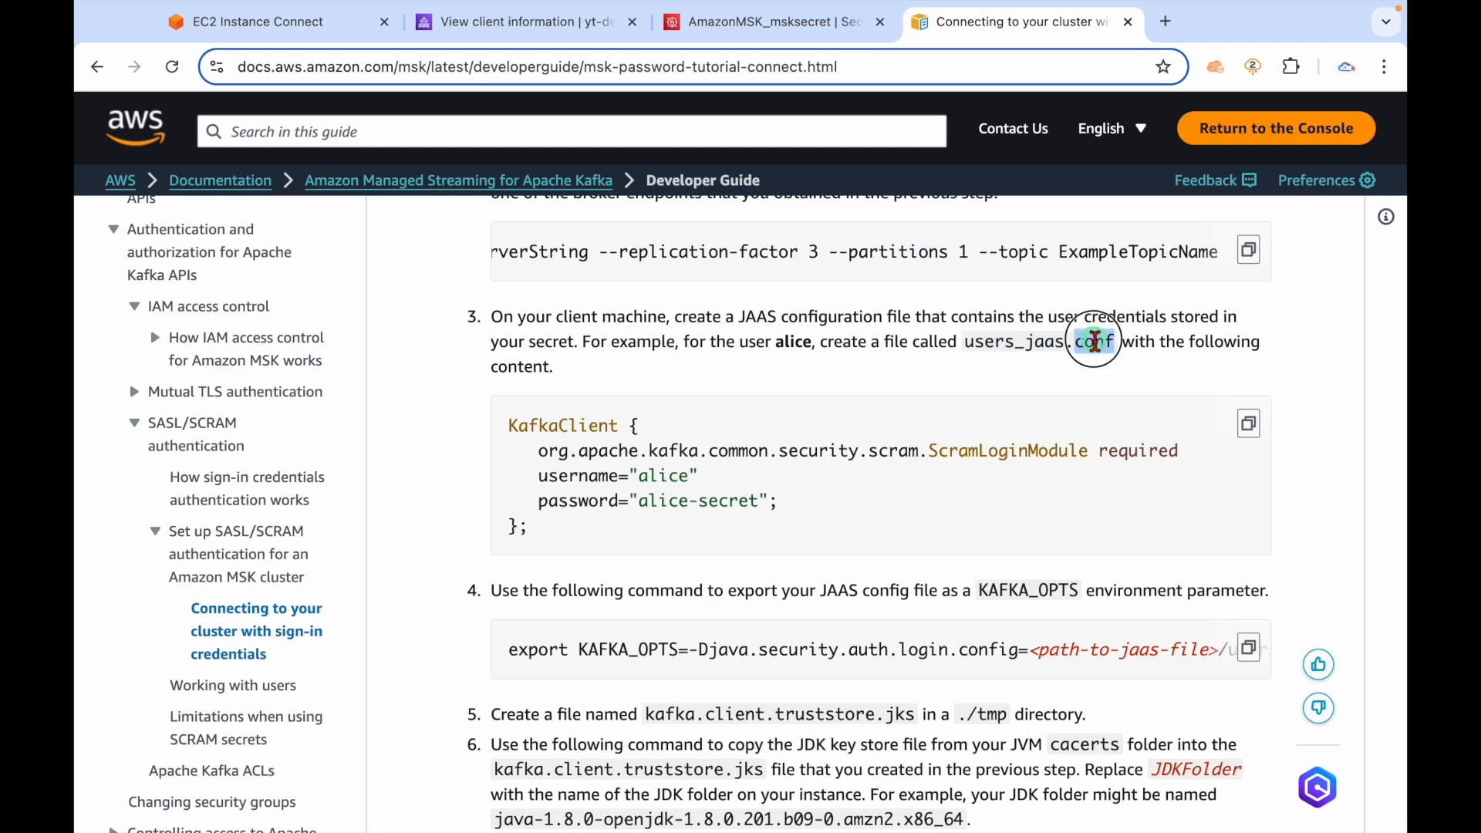
# Inspect the truststore copy command's kafka.client.truststore.jks destination path.
pyautogui.scroll(-3, 959, 540)
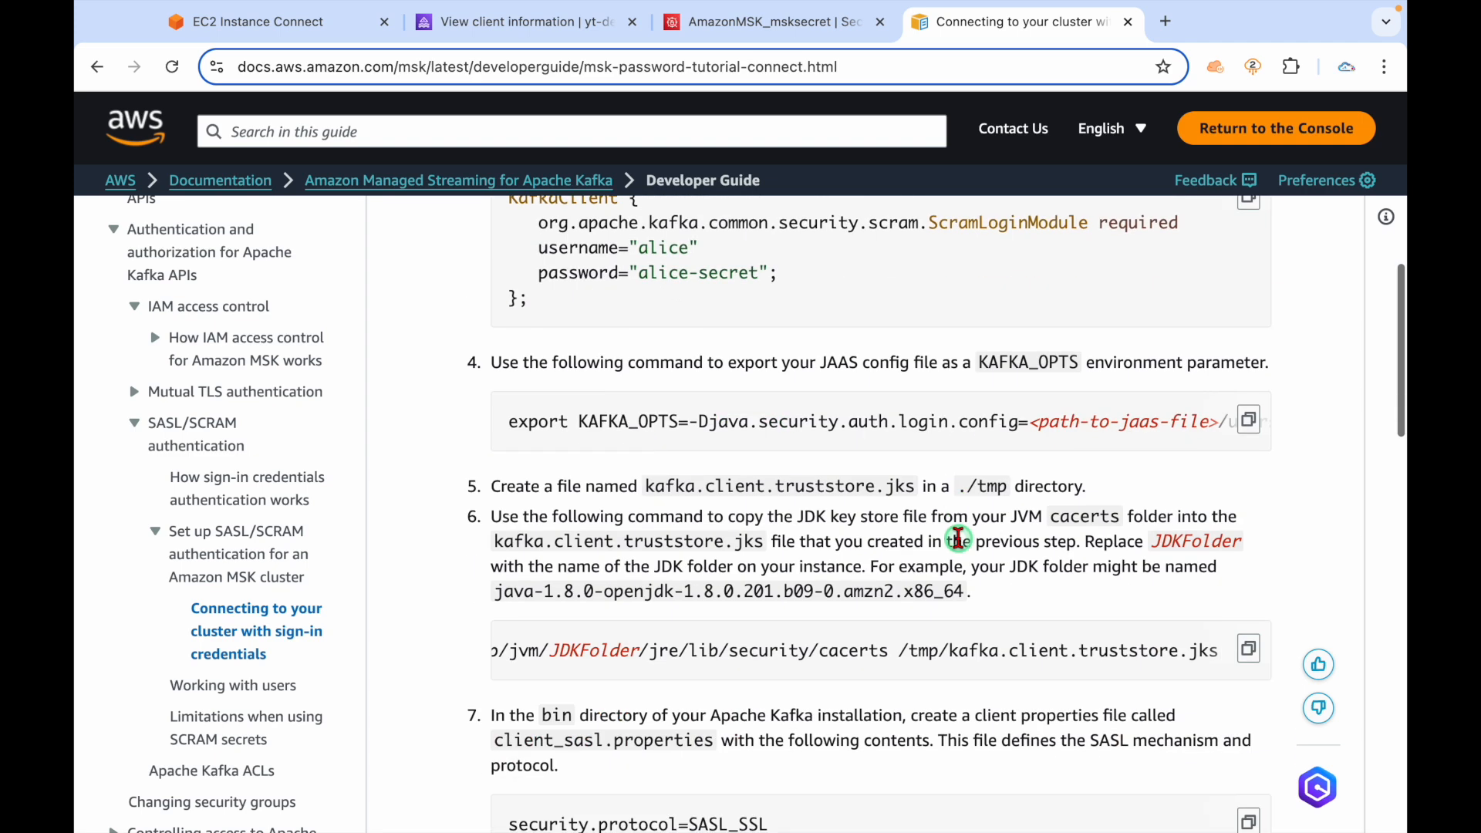
pyautogui.click(1036, 650)
pyautogui.moveTo(950, 656); pyautogui.dragTo(1203, 656)
pyautogui.doubleClick(1158, 655)
pyautogui.scroll(-3, 1157, 655)
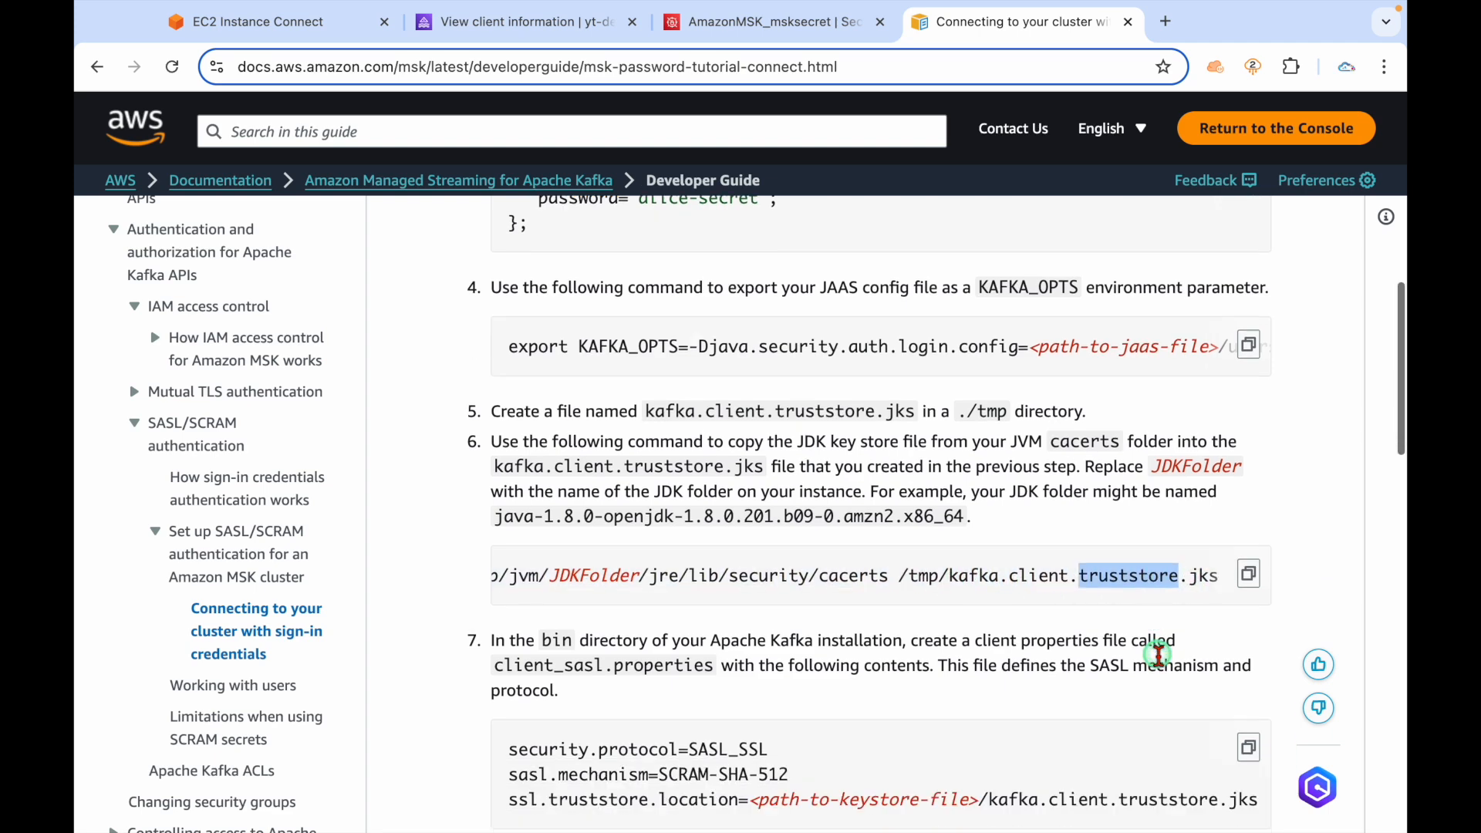
pyautogui.scroll(-3, 899, 660)
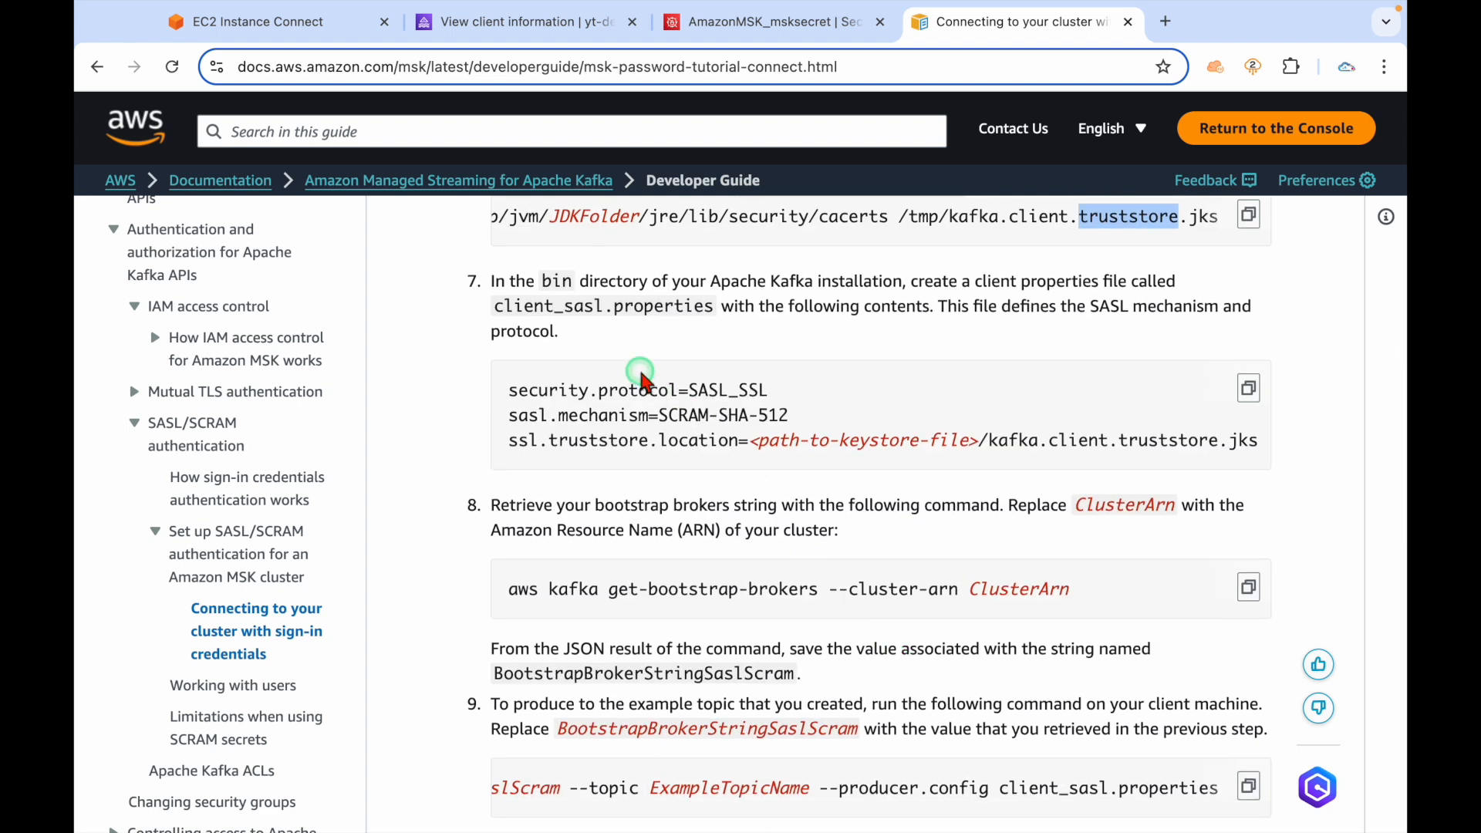
# Pick out client_sasl.properties in step 7, then bring up the kafka.md notes.
pyautogui.doubleClick(527, 307)
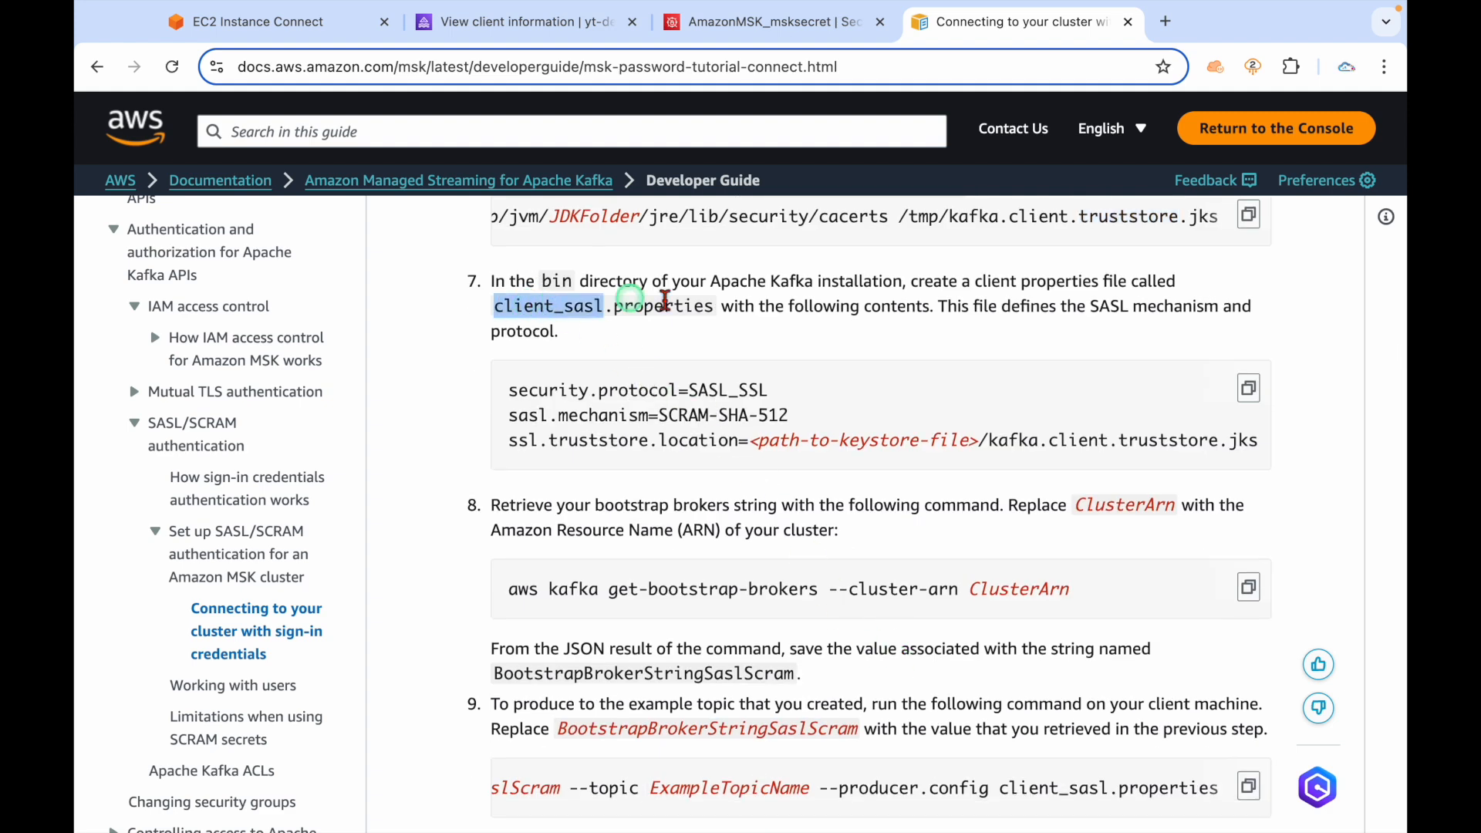
pyautogui.doubleClick(655, 311)
pyautogui.scroll(-4, 723, 505)
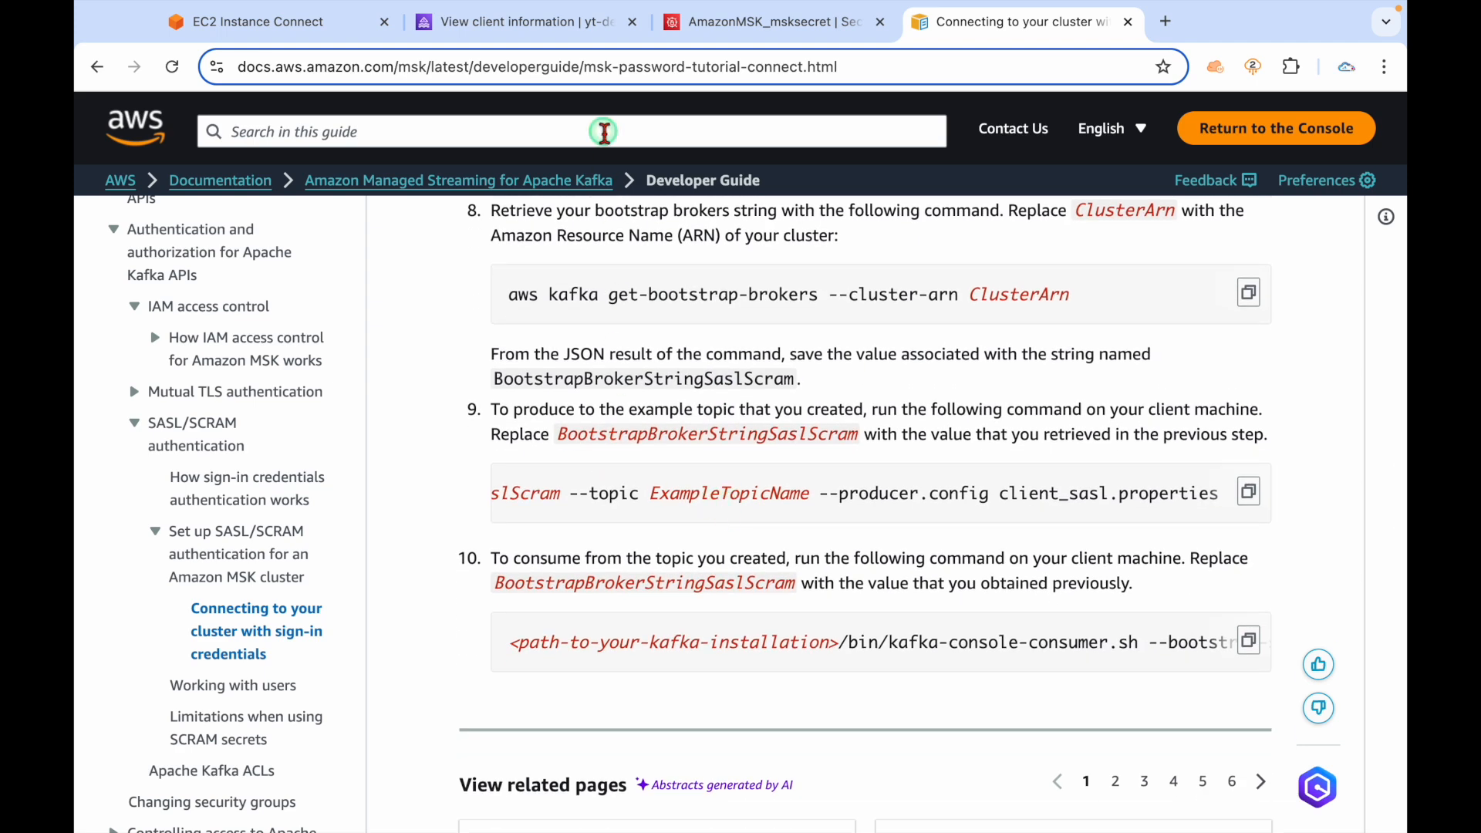
pyautogui.scroll(3, 582, 435)
pyautogui.scroll(4, 582, 434)
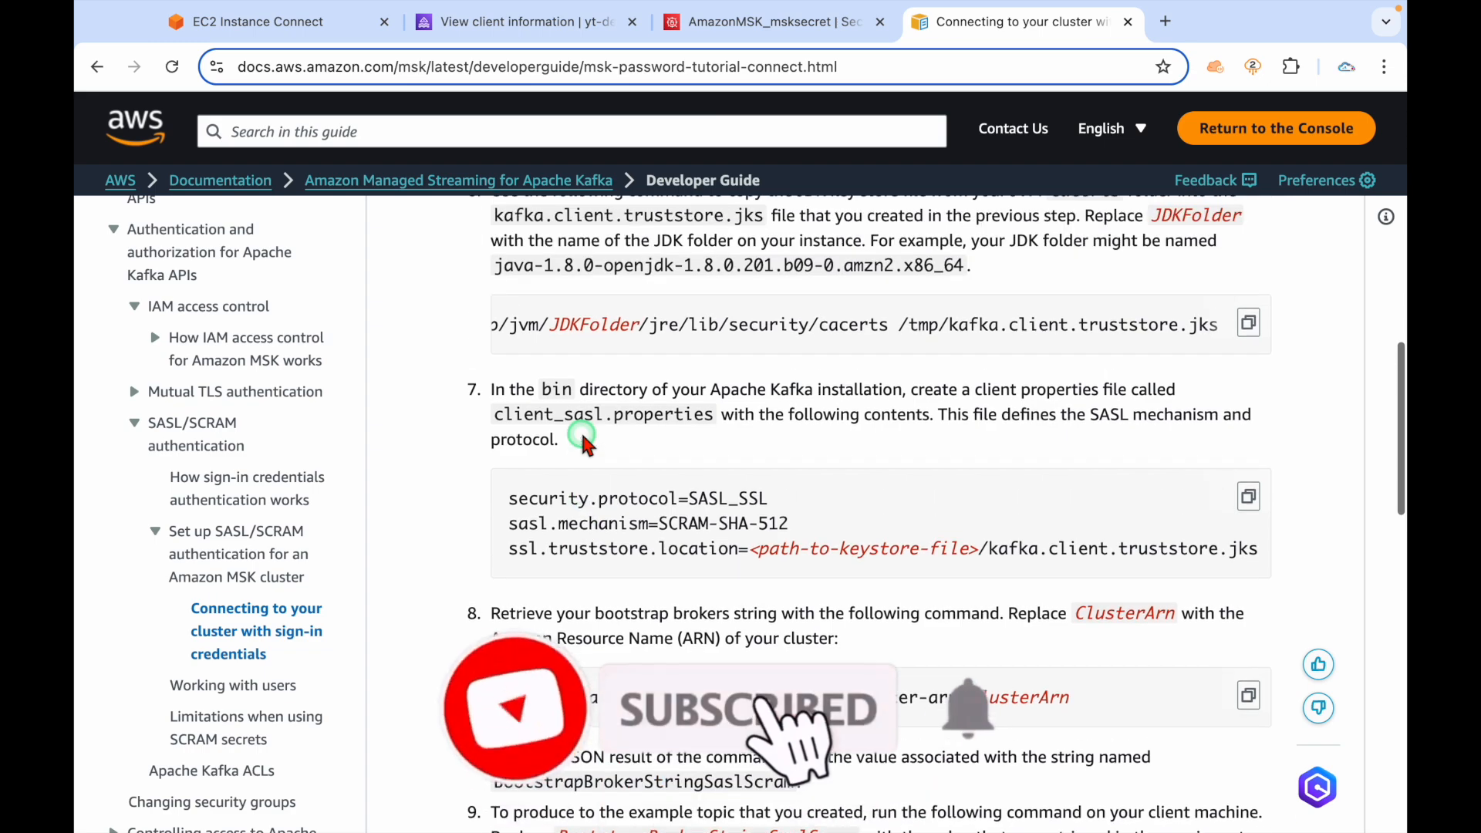
pyautogui.press('super+Tab')
pyautogui.scroll(6, 583, 435)
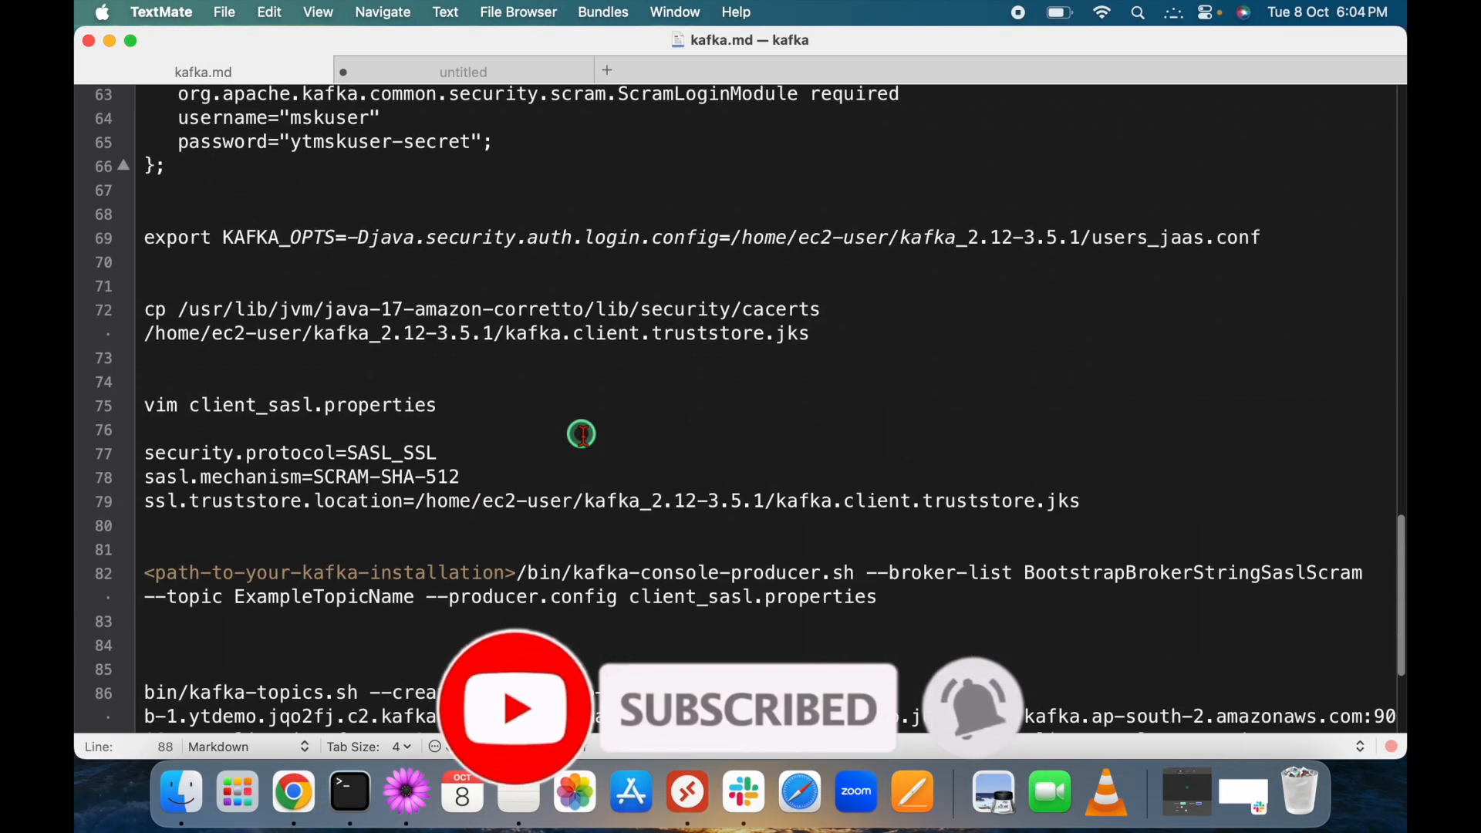
# Mark the KafkaClient block and select 'users_jaas.conf' in the kafka.md heading, then switch back to the browser.
pyautogui.moveTo(155, 403); pyautogui.dragTo(159, 321)
pyautogui.click(446, 259)
pyautogui.moveTo(446, 259); pyautogui.dragTo(213, 261)
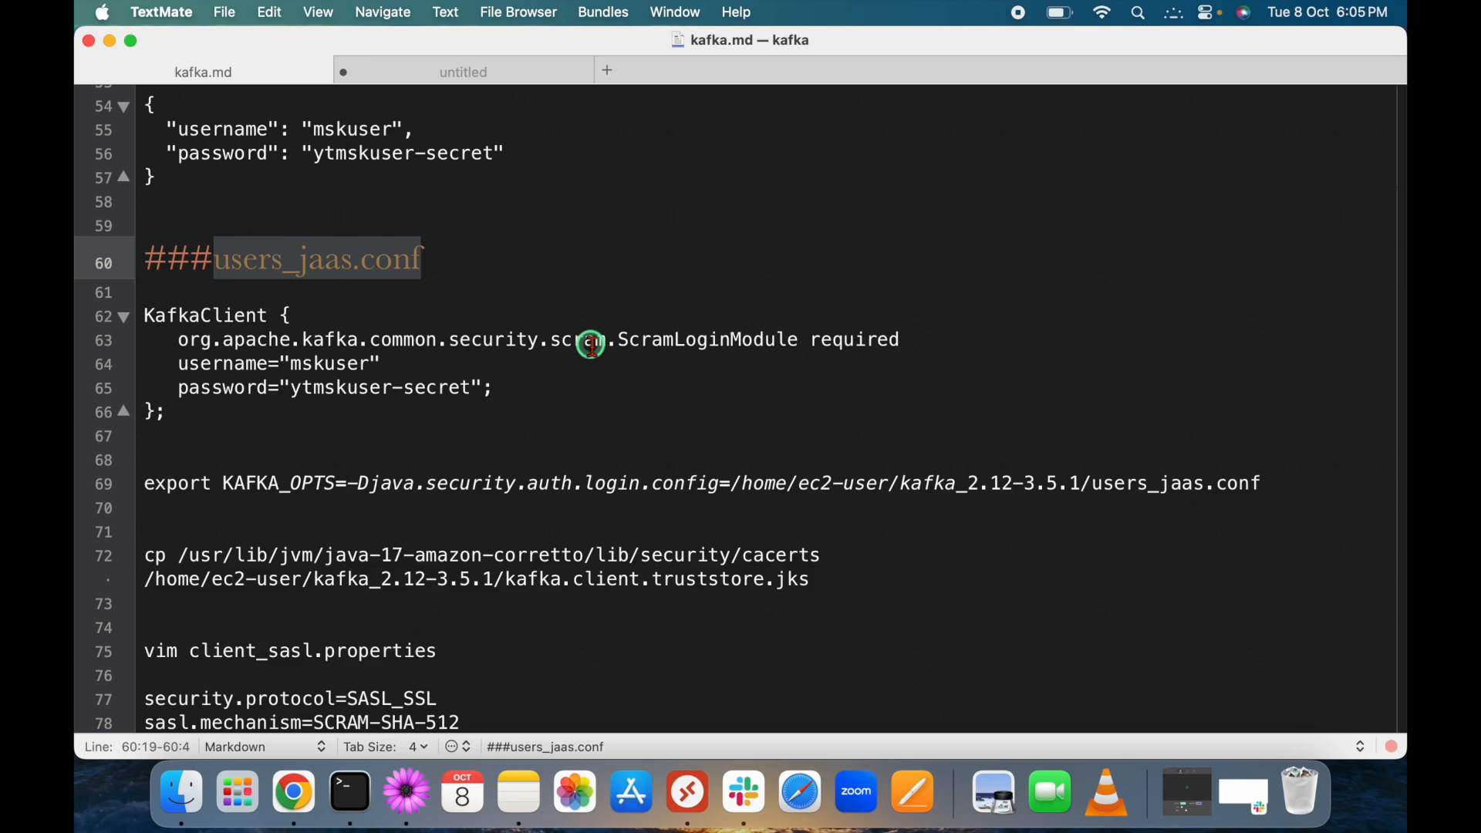
pyautogui.press('super+Tab')
pyautogui.scroll(10, 591, 345)
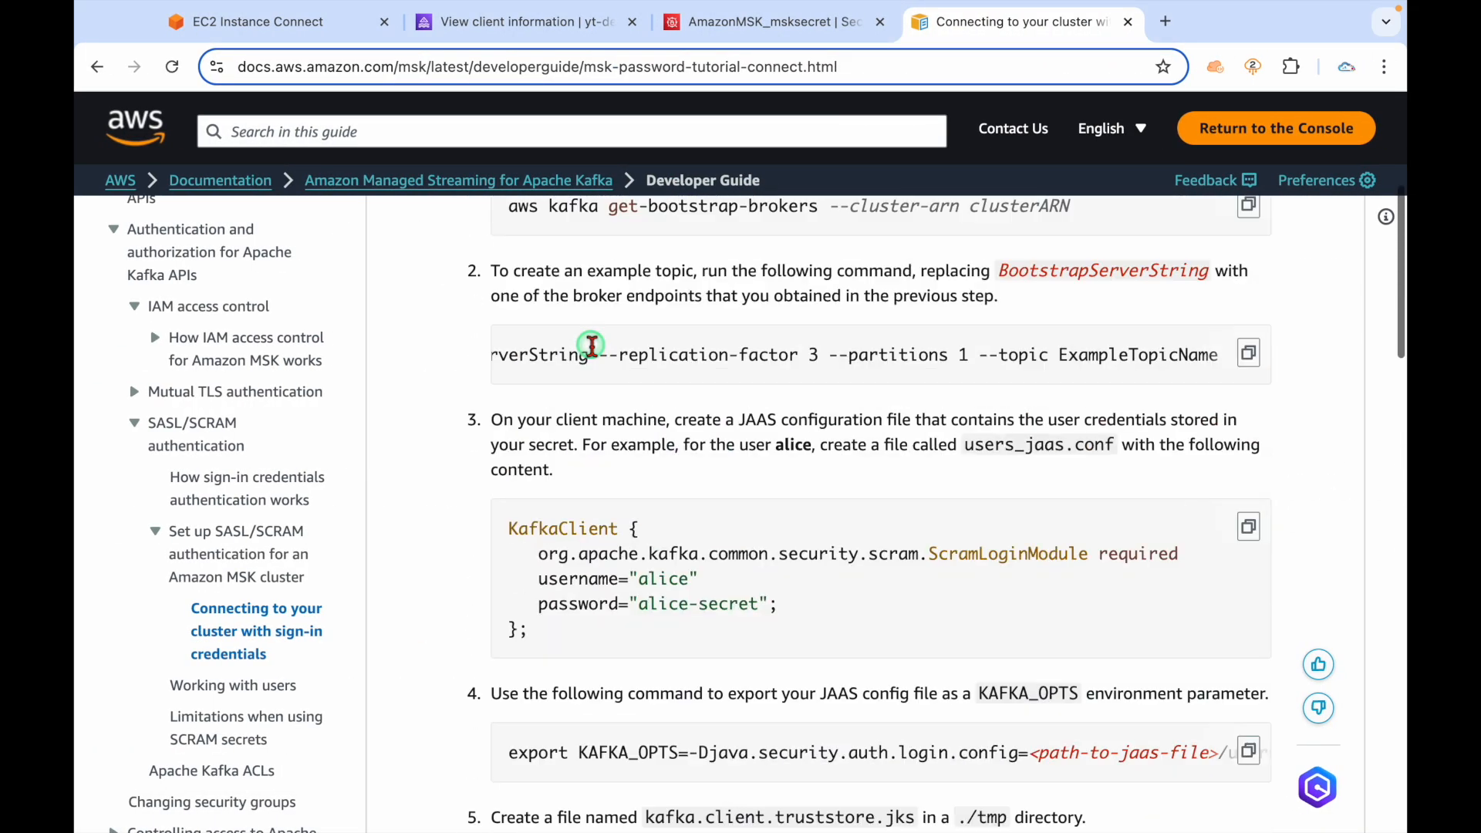
# Inspect step 3's KafkaClient example block and users_jaas.conf name, then go to the EC2 Instance Connect terminal.
pyautogui.scroll(3, 590, 345)
pyautogui.scroll(-3, 797, 436)
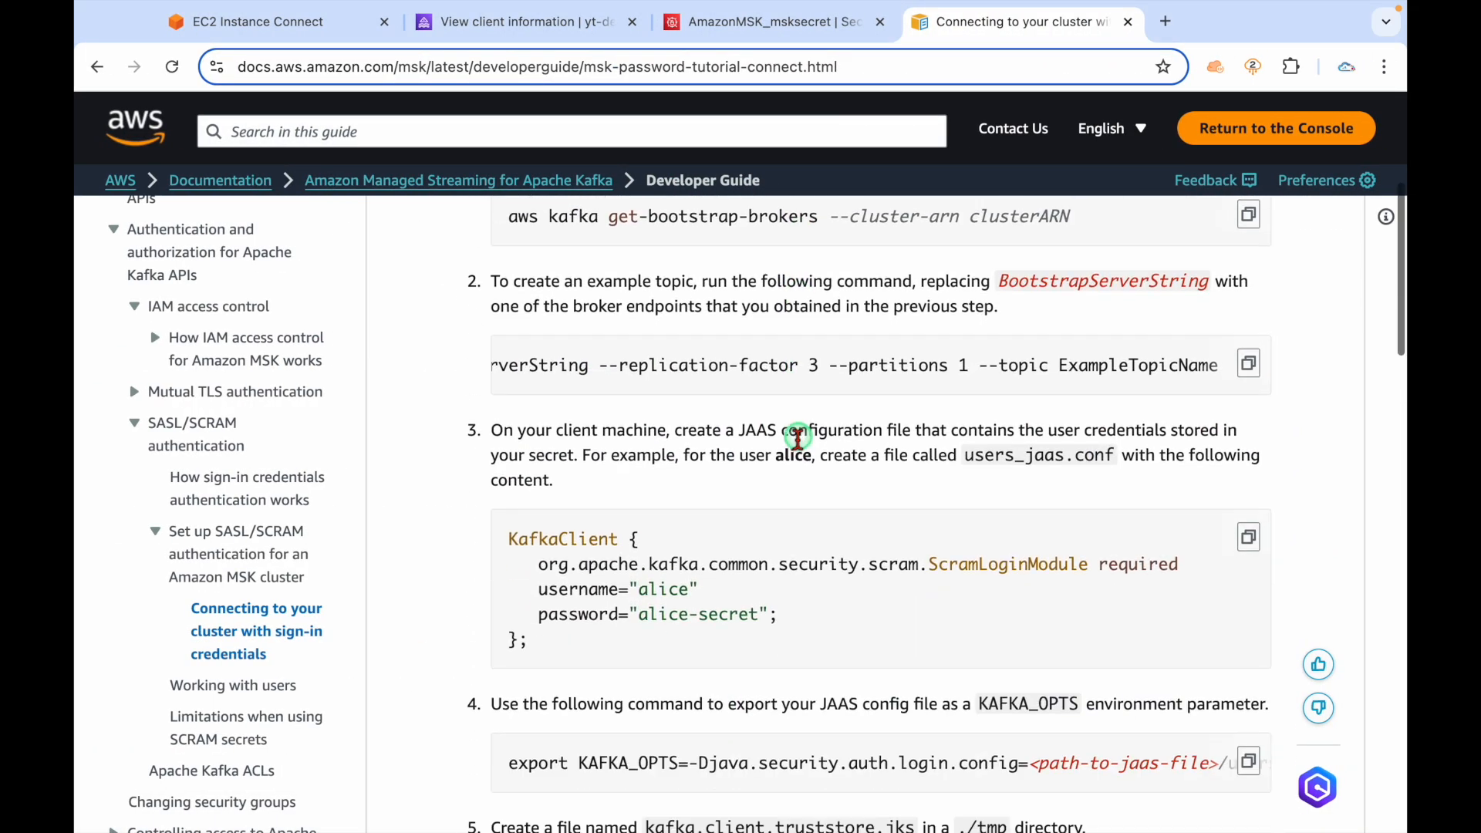
pyautogui.moveTo(581, 651); pyautogui.dragTo(502, 529)
pyautogui.click(856, 459)
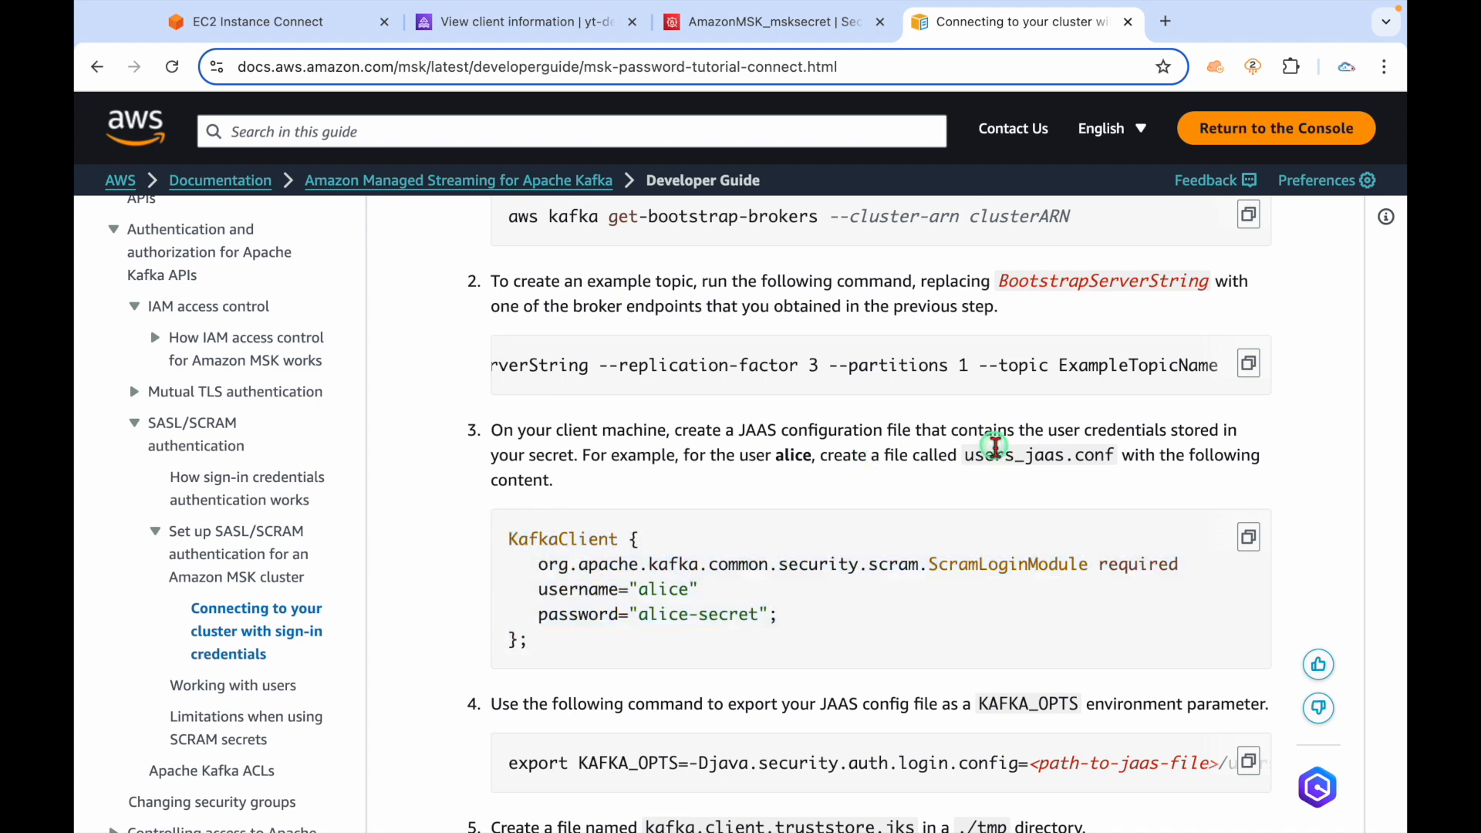
pyautogui.moveTo(960, 455); pyautogui.dragTo(1083, 459)
pyautogui.click(1089, 525)
pyautogui.click(283, 29)
# Open a new users_jaas.conf file in vim in the Kafka folder.
pyautogui.doubleClick(630, 427)
pyautogui.press('Return')
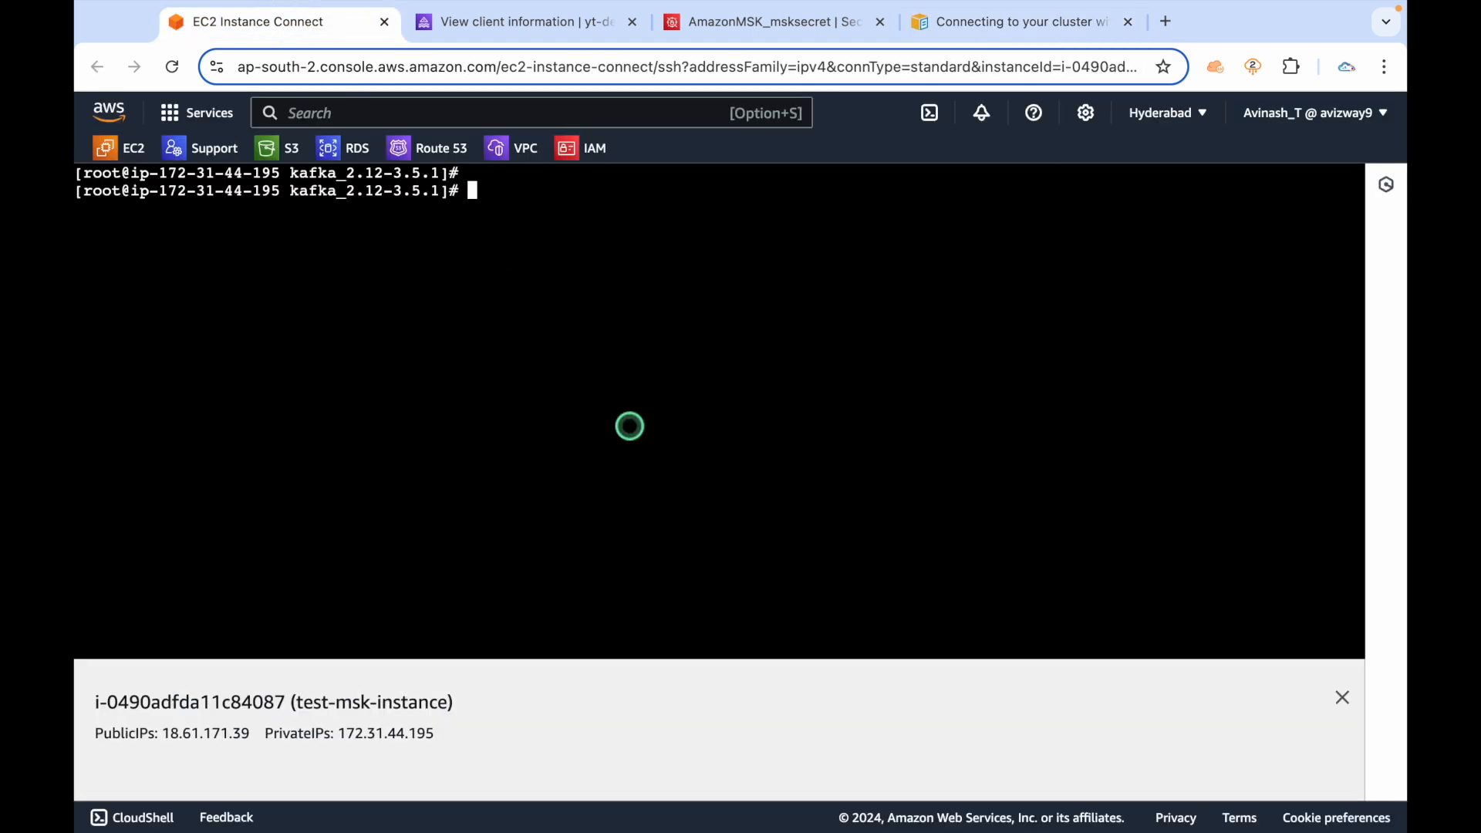
pyautogui.press('Return')
pyautogui.press('Return')
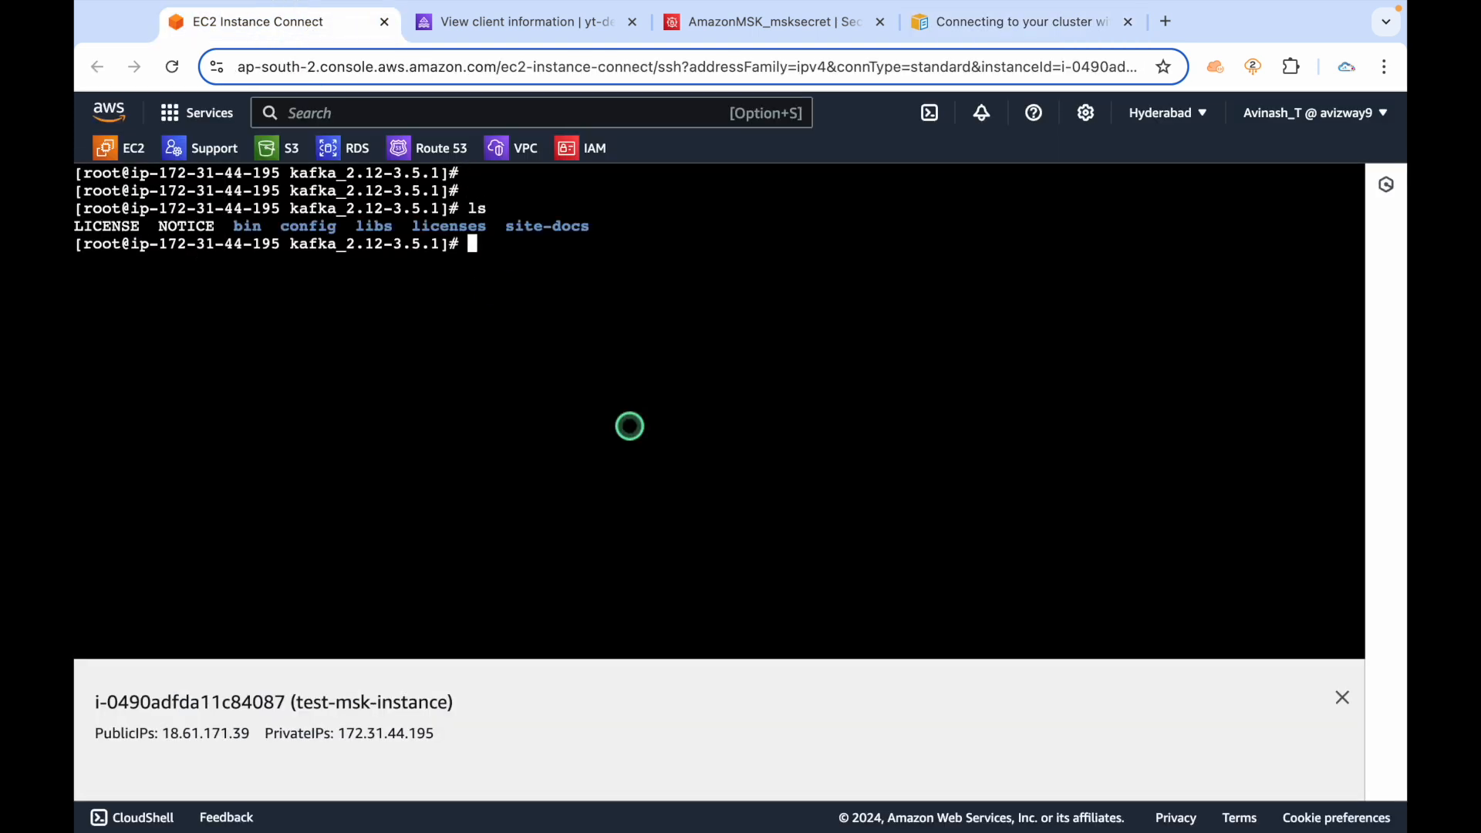
pyautogui.rightClick(629, 332)
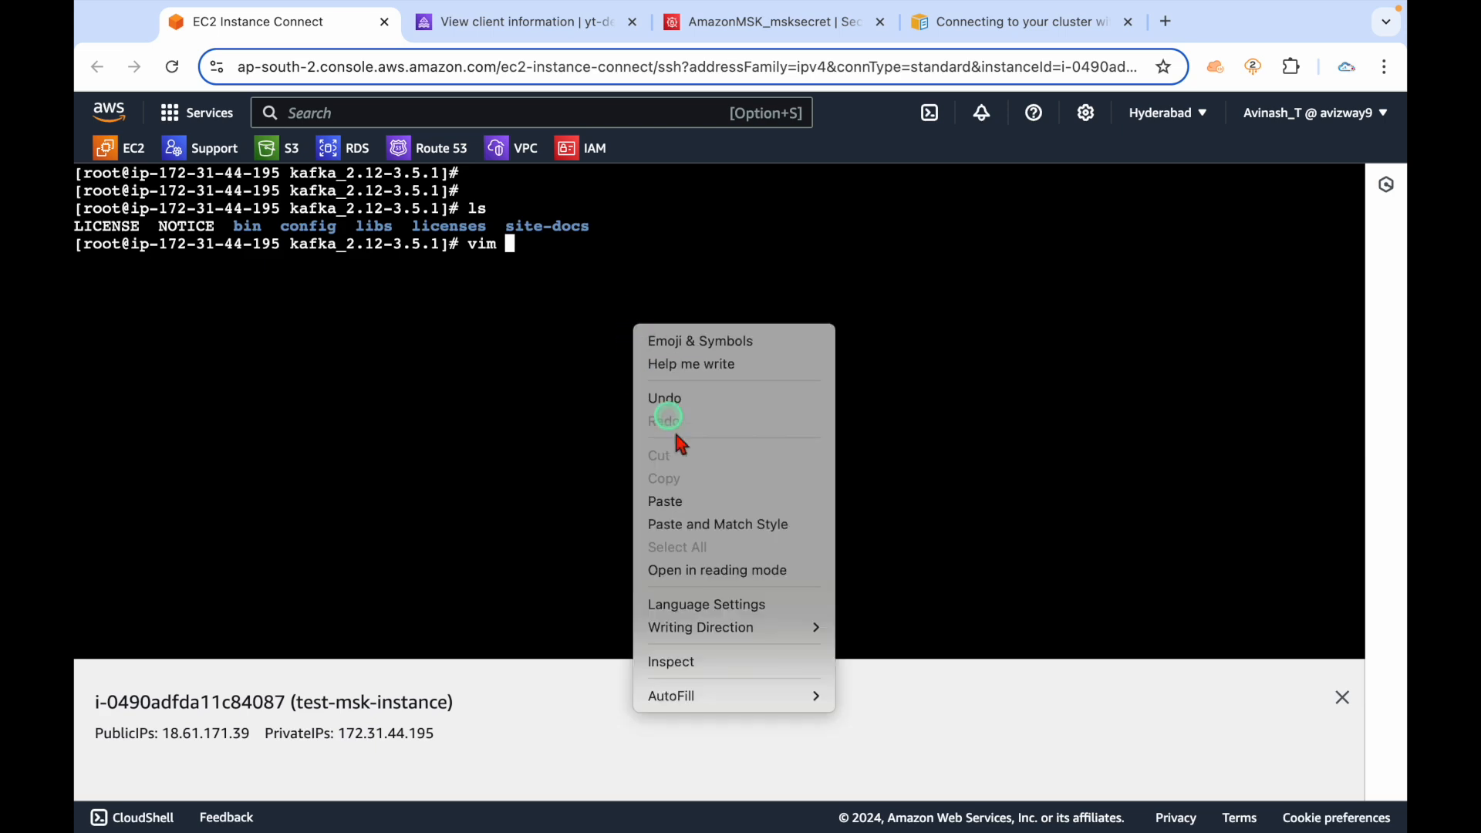
pyautogui.click(682, 502)
pyautogui.write('vim')
pyautogui.press('Return')
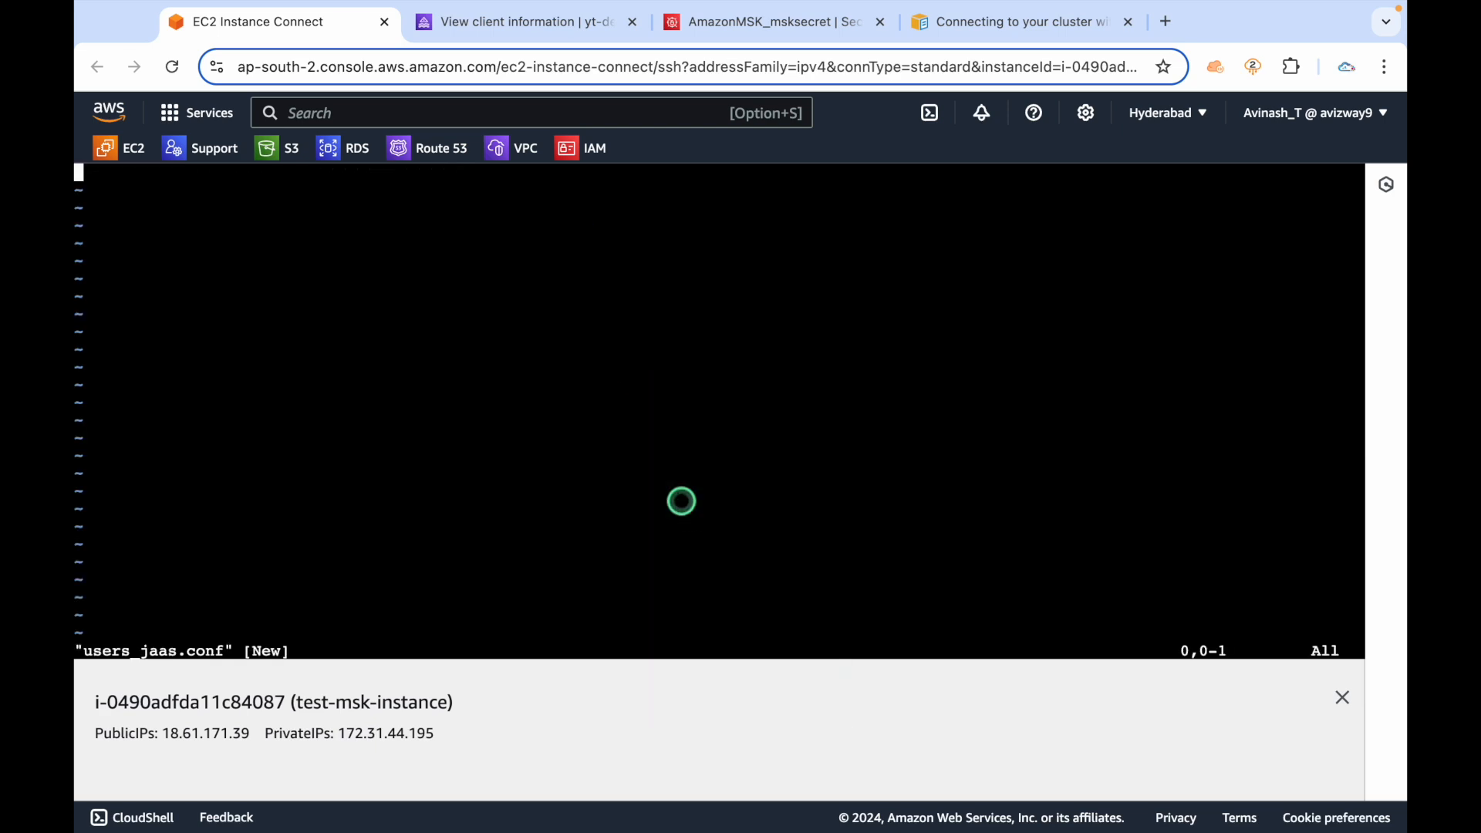
# Copy the KafkaClient block (lines 62–66) with its SCRAM credentials from the kafka.md notes.
pyautogui.hotkey('ctrl', 'Left')
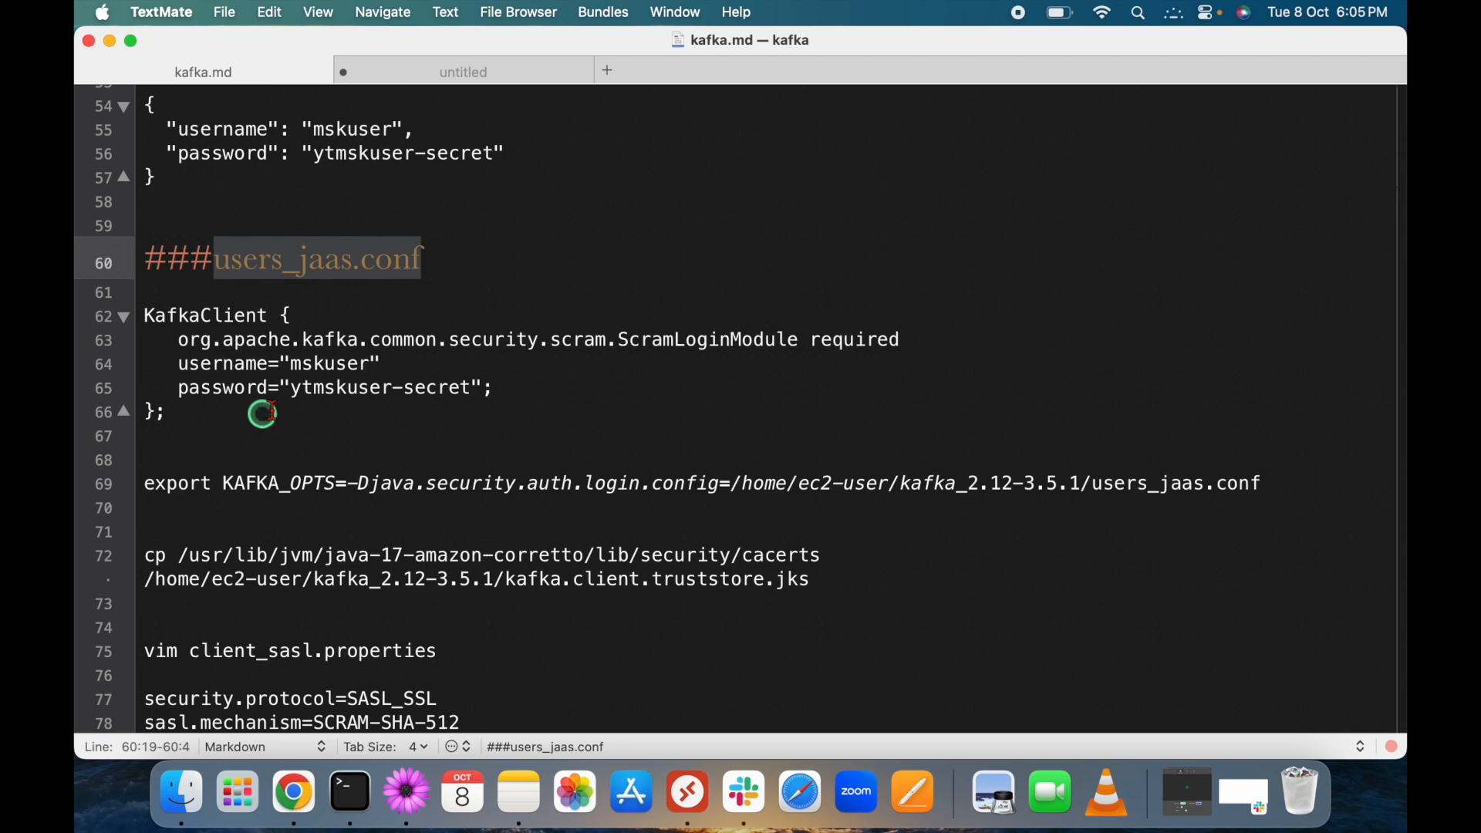
pyautogui.doubleClick(337, 366)
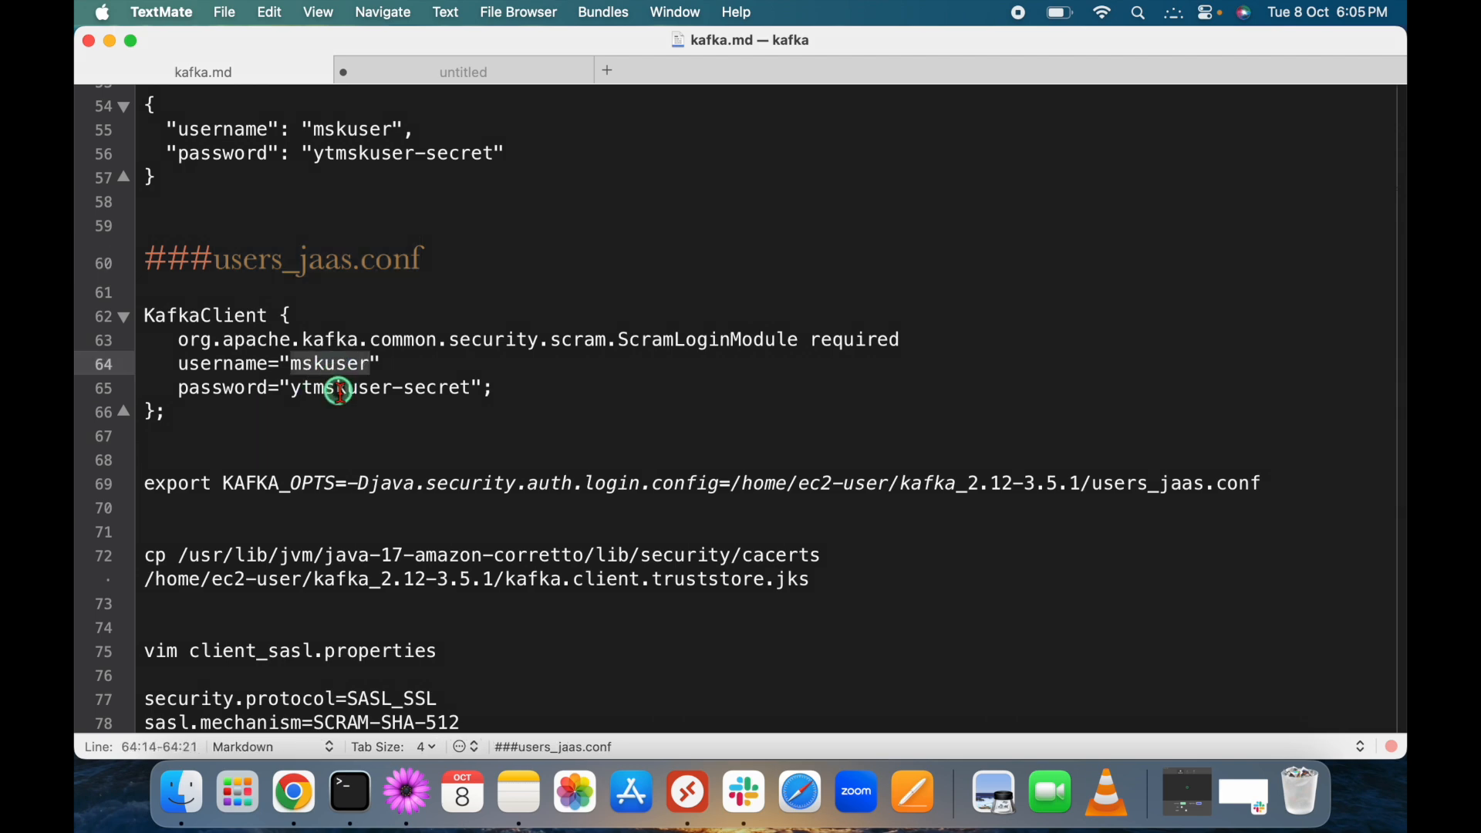
pyautogui.moveTo(204, 414); pyautogui.dragTo(136, 320)
pyautogui.press('super+c')
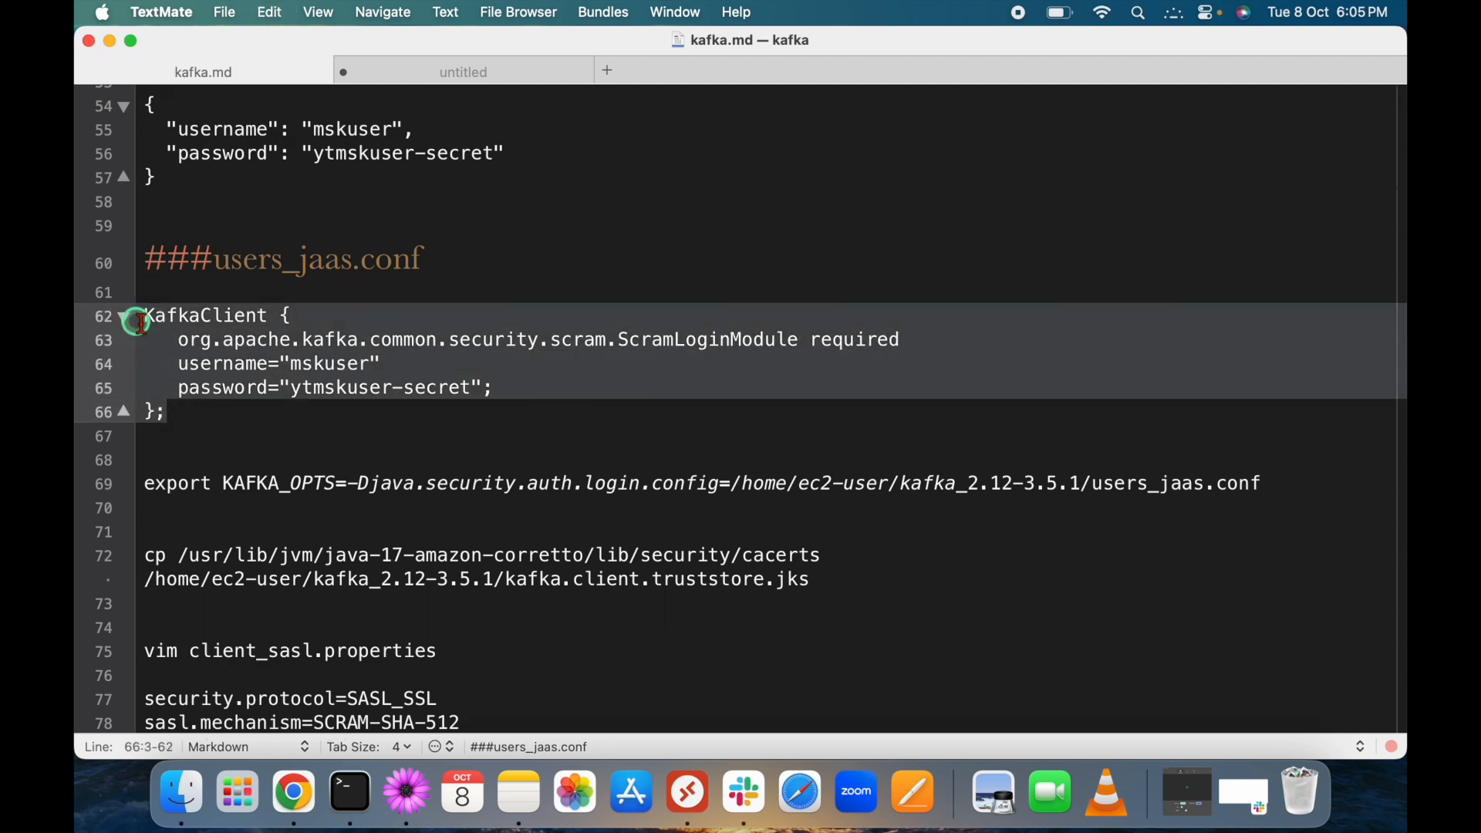
pyautogui.doubleClick(318, 366)
pyautogui.doubleClick(342, 387)
pyautogui.click(229, 413)
# Paste the KafkaClient block into users_jaas.conf and save it with :wq.
pyautogui.hotkey('ctrl', 'Right')
pyautogui.rightClick(283, 235)
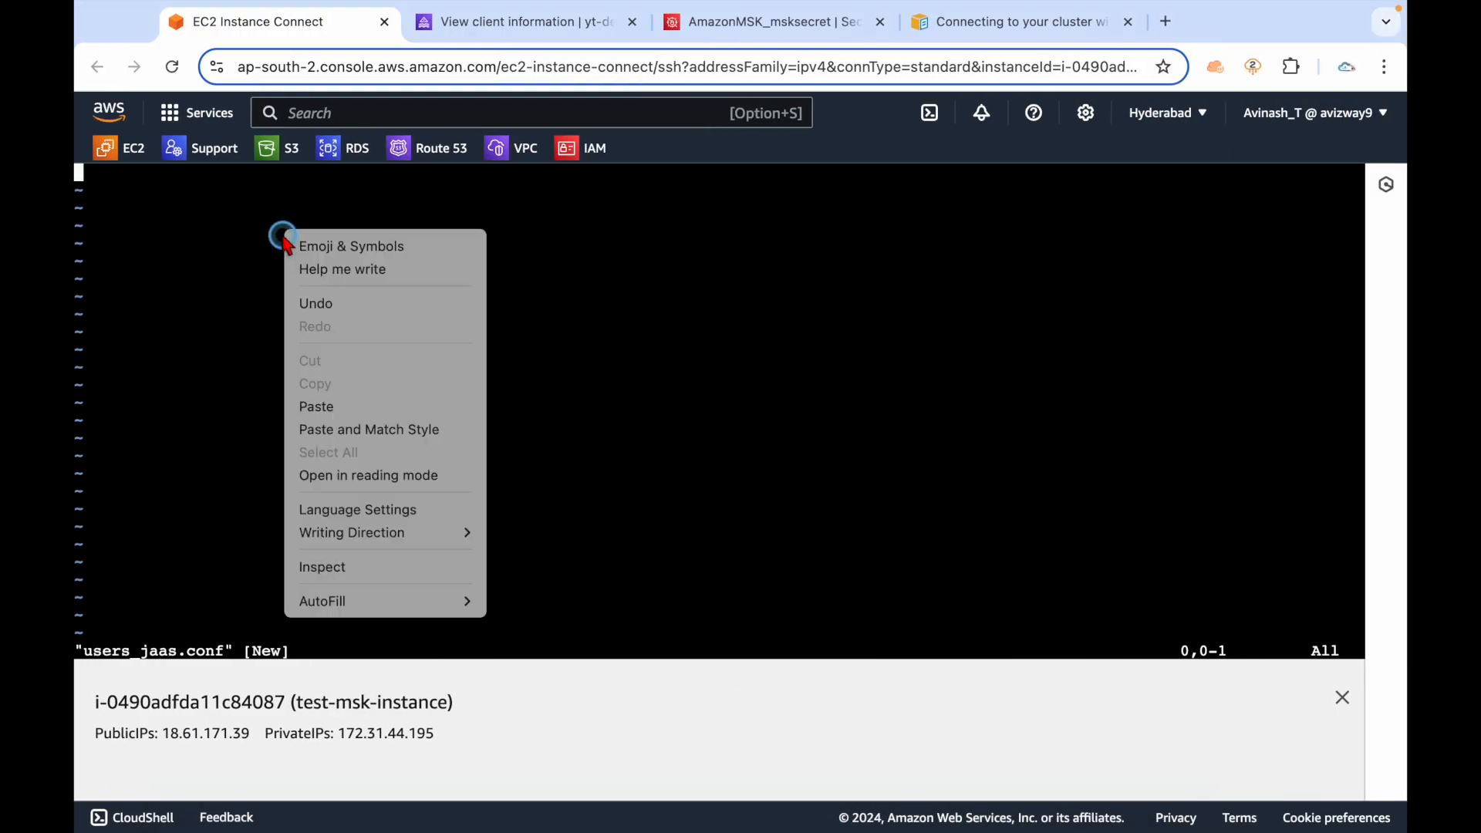
pyautogui.click(330, 407)
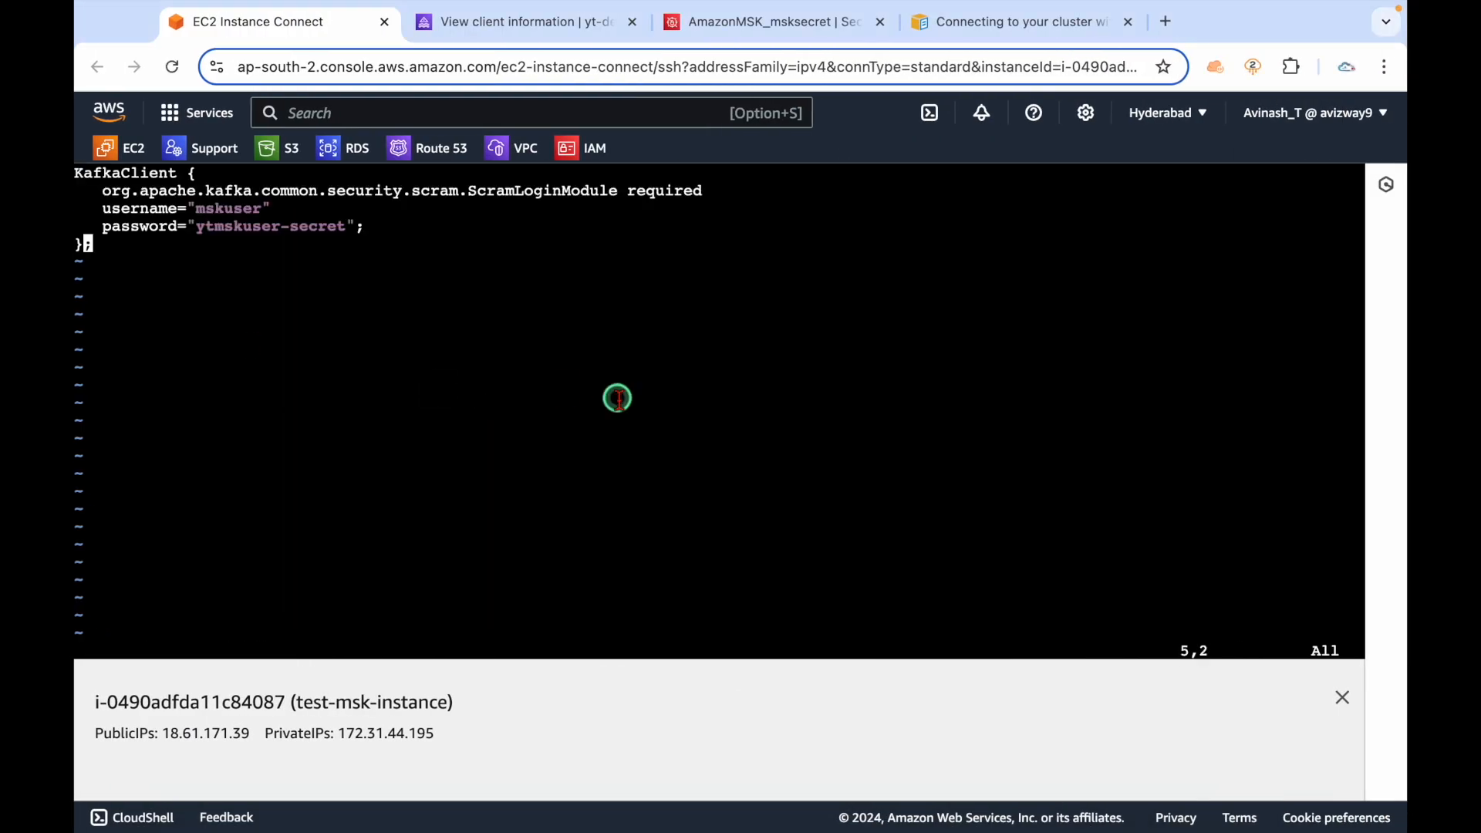
pyautogui.write('q')
pyautogui.press('Return')
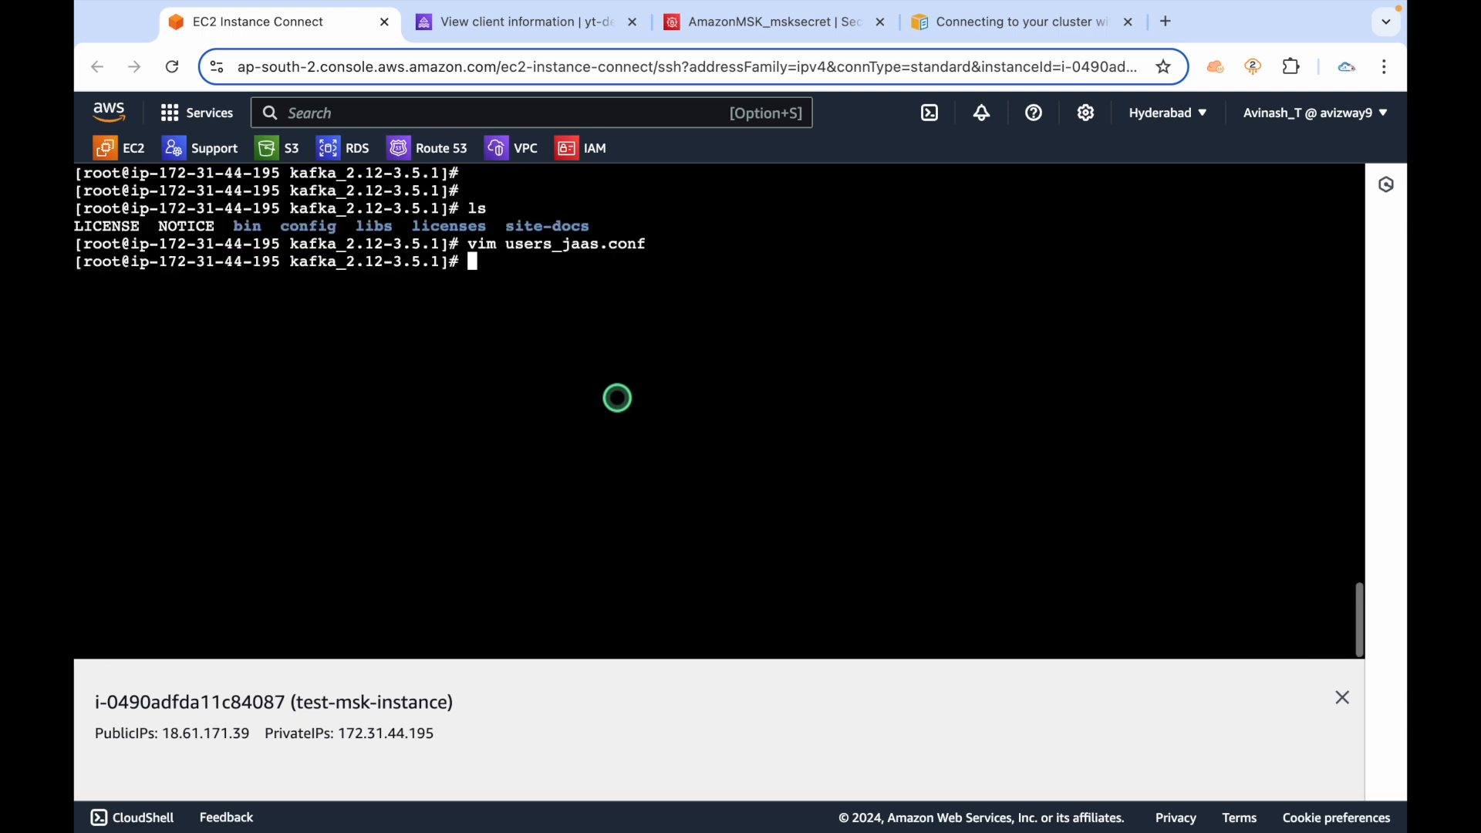
# List the folder with ls to confirm users_jaas.conf exists, then return to the guide.
pyautogui.write('ls')
pyautogui.press('Return')
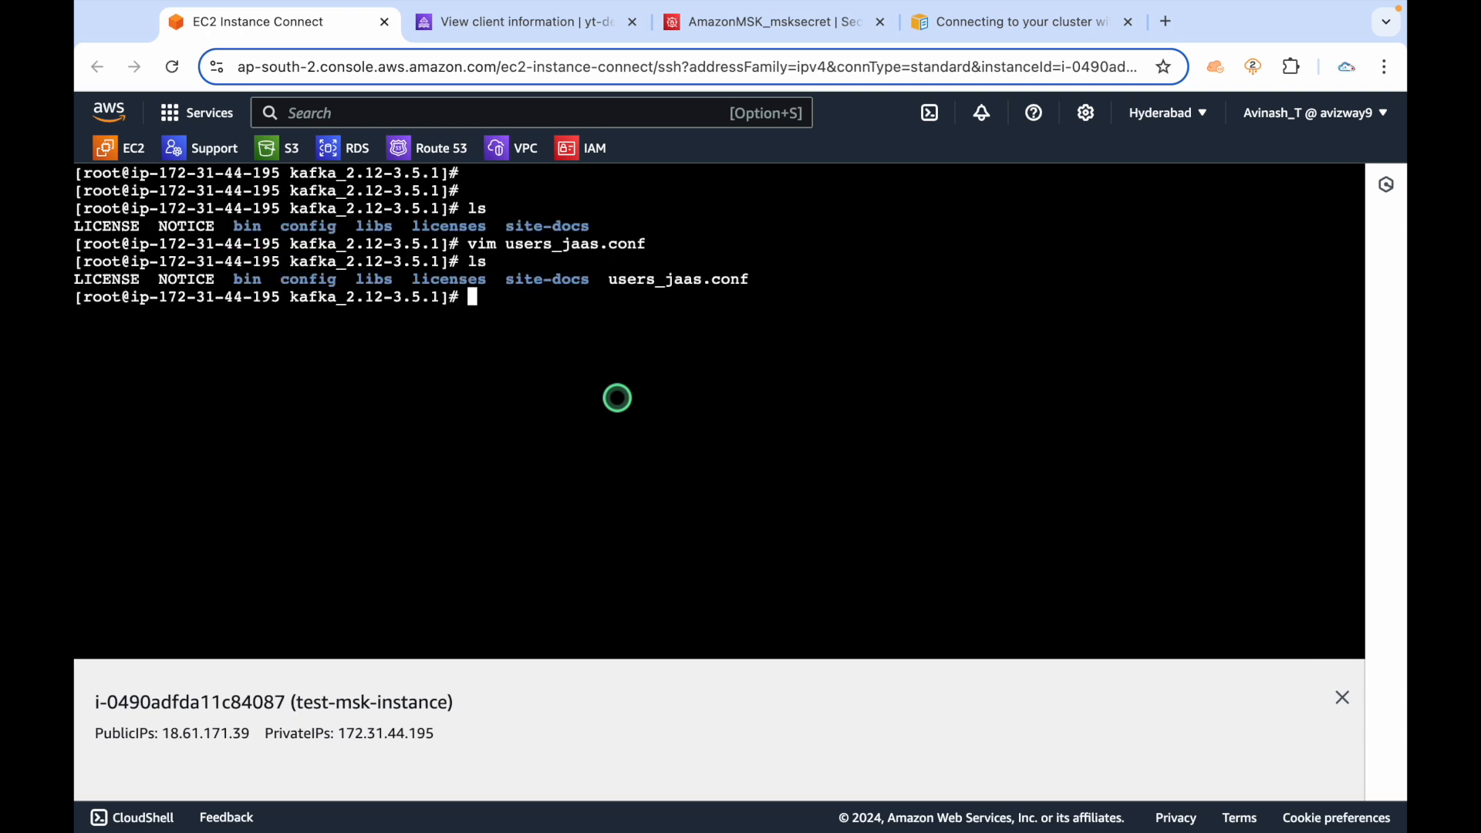
pyautogui.moveTo(611, 280); pyautogui.dragTo(767, 282)
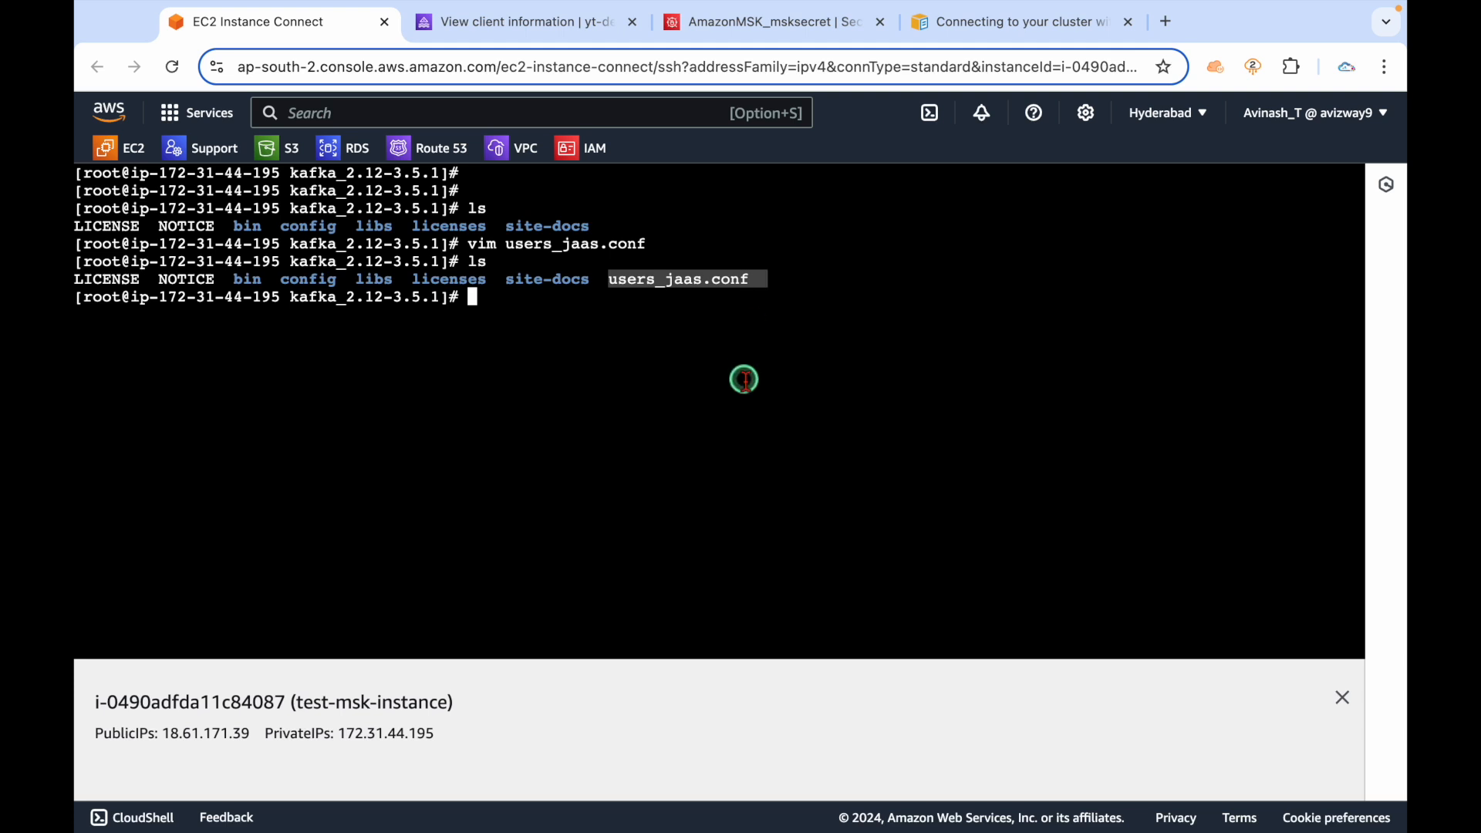
pyautogui.press('Return')
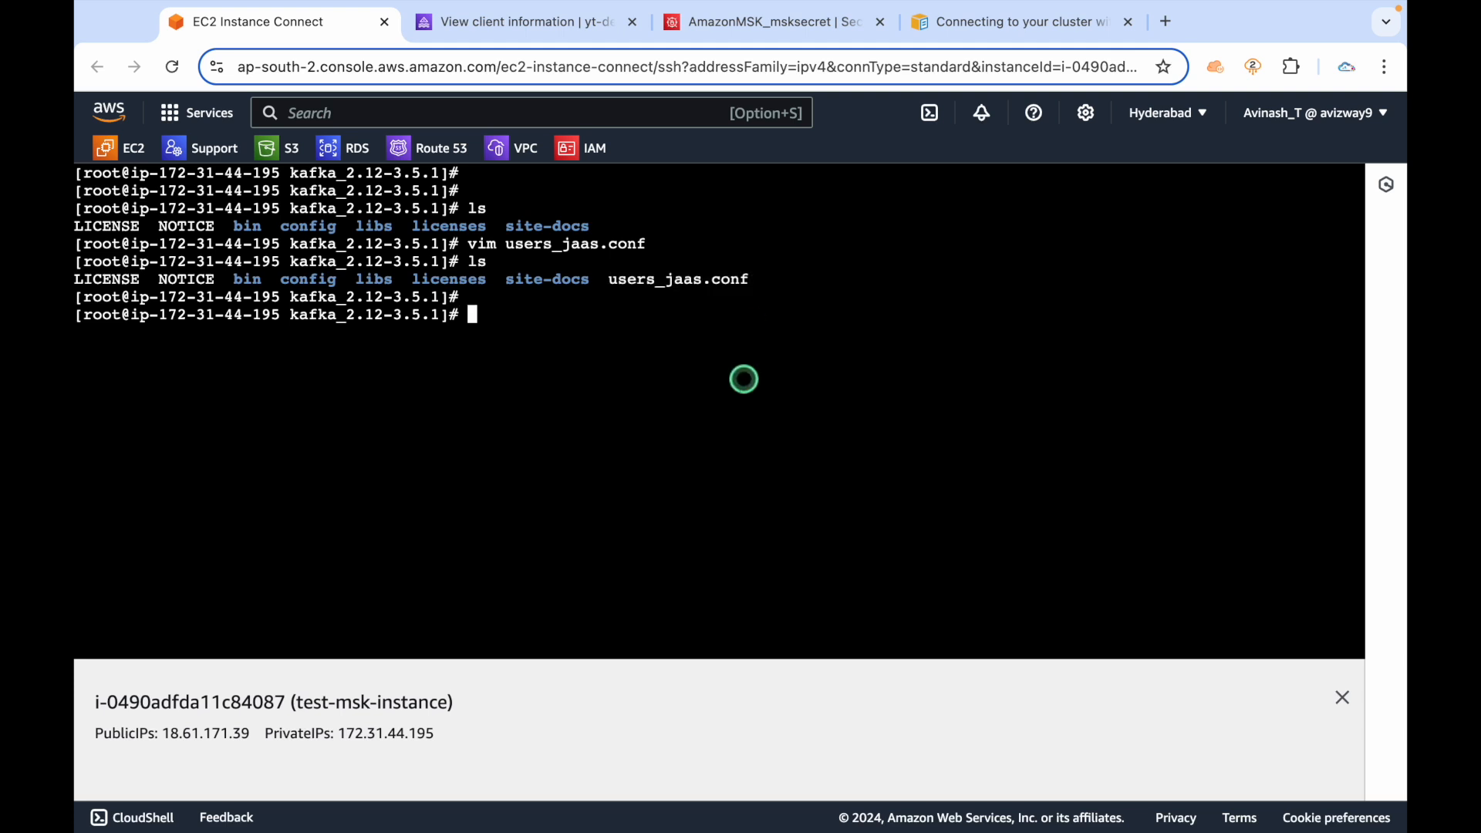
pyautogui.click(959, 28)
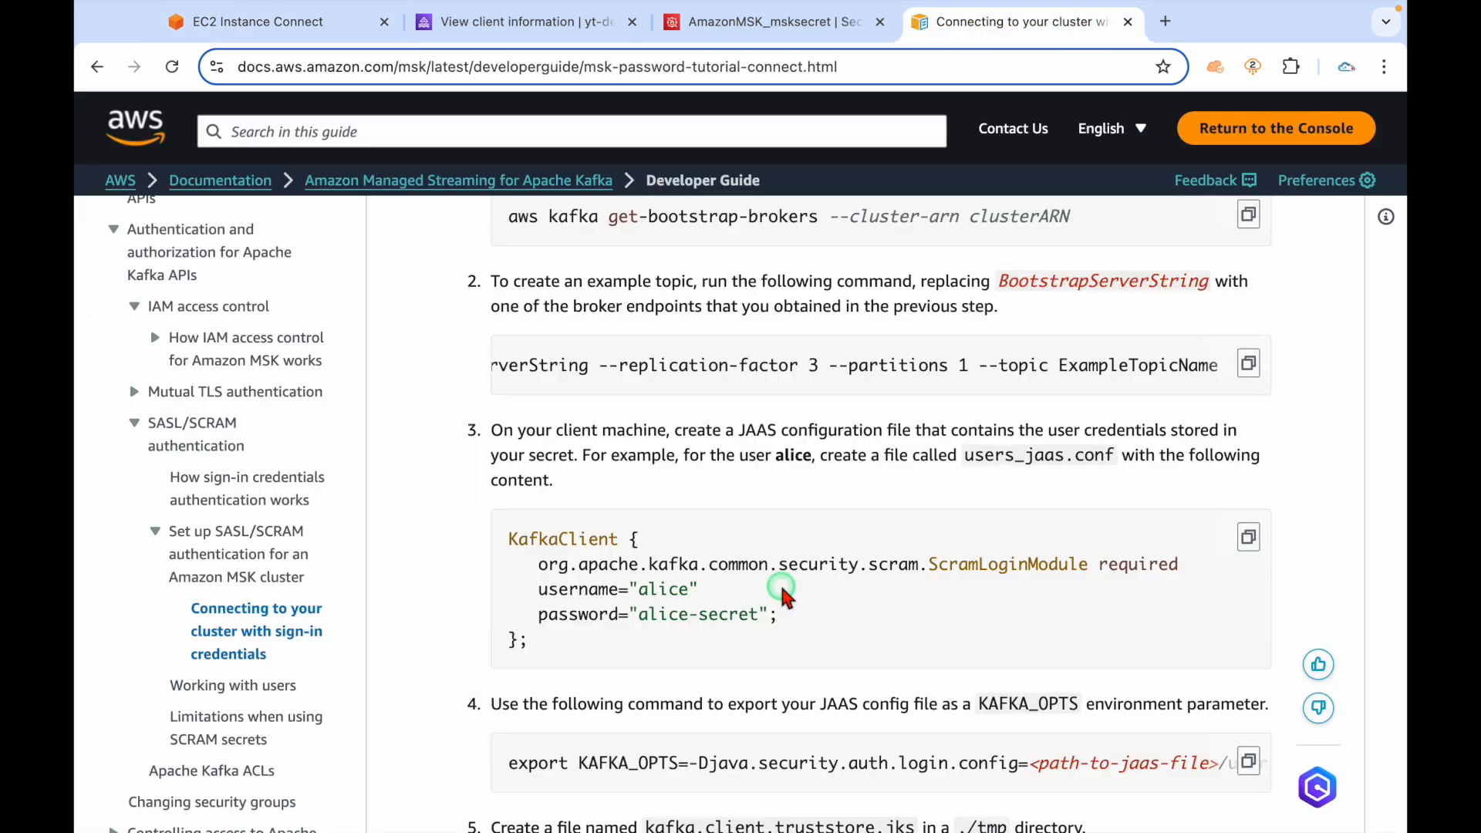
# Inspect step 4's export KAFKA_OPTS command and its <path-to-jaas-file> placeholder, then go to the notes.
pyautogui.scroll(-4, 783, 593)
pyautogui.scroll(-1, 1003, 470)
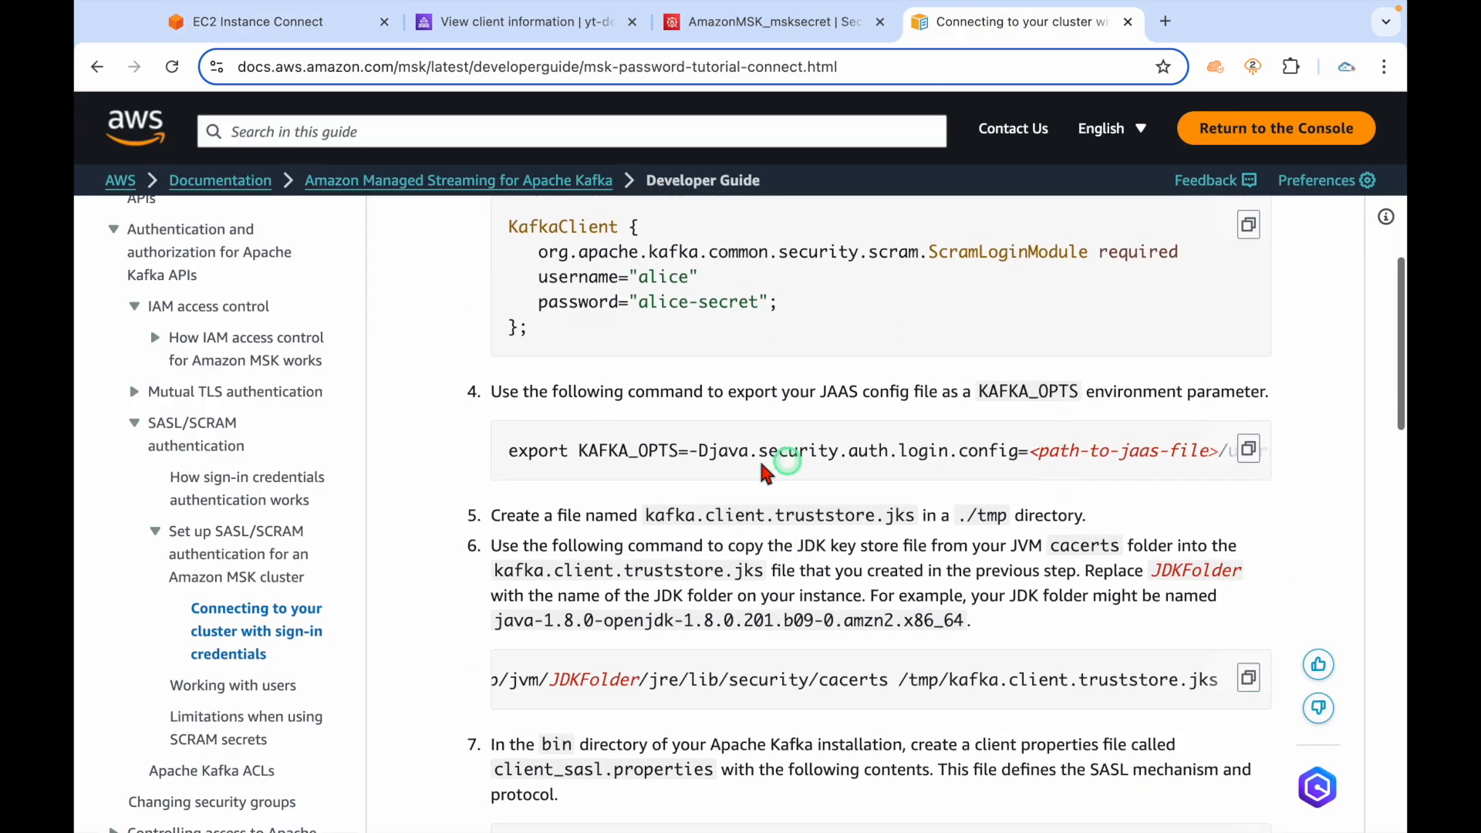
pyautogui.moveTo(507, 452); pyautogui.dragTo(1206, 459)
pyautogui.click(1111, 455)
pyautogui.click(843, 463)
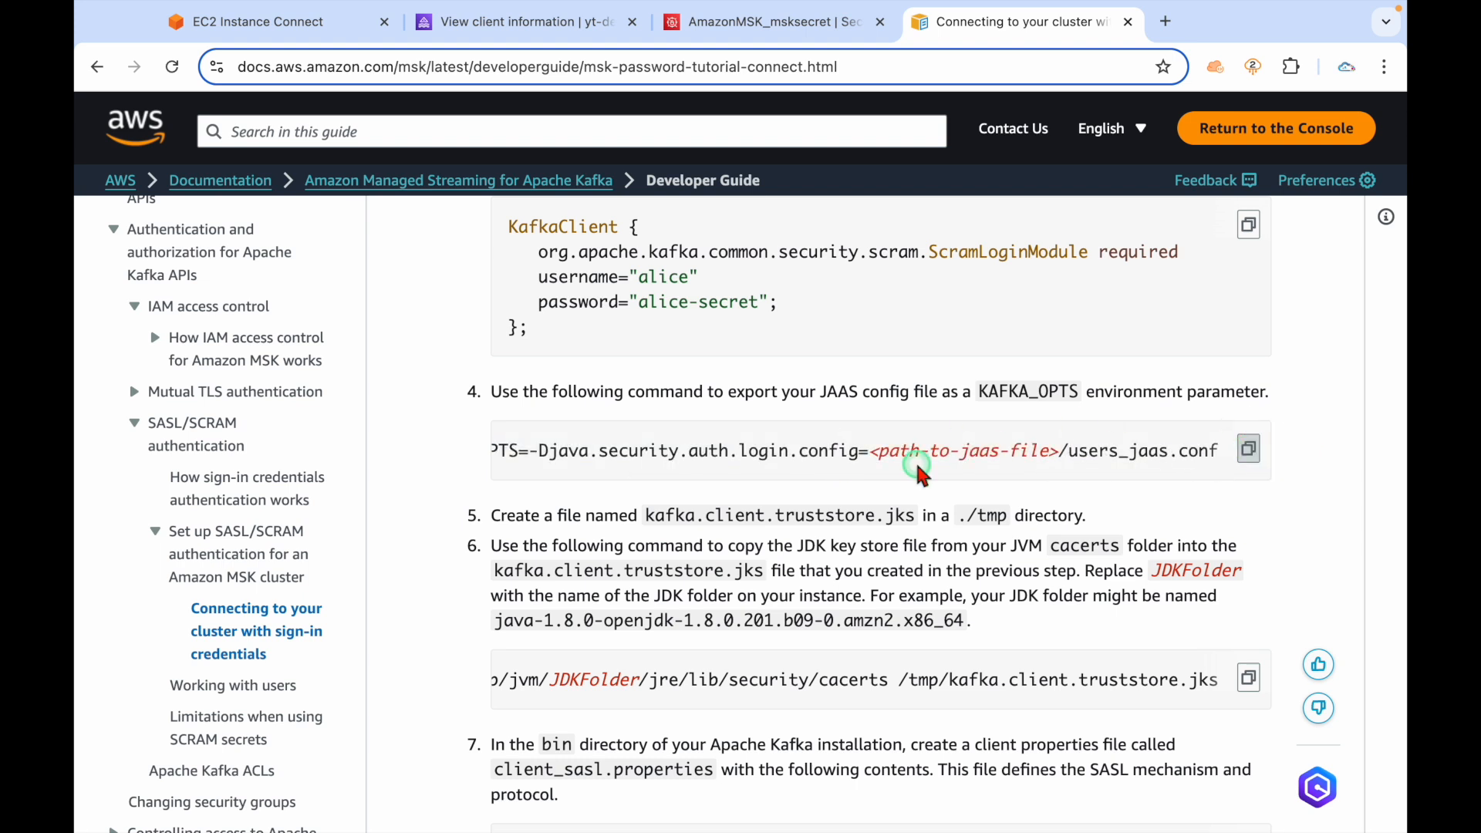
pyautogui.moveTo(873, 451); pyautogui.dragTo(1130, 458)
pyautogui.tripleClick(1115, 460)
pyautogui.click(1068, 466)
pyautogui.click(1081, 462)
pyautogui.hscroll(-1, 1082, 460)
pyautogui.hscroll(-2, 1082, 460)
pyautogui.hotkey('ctrl', 'Left')
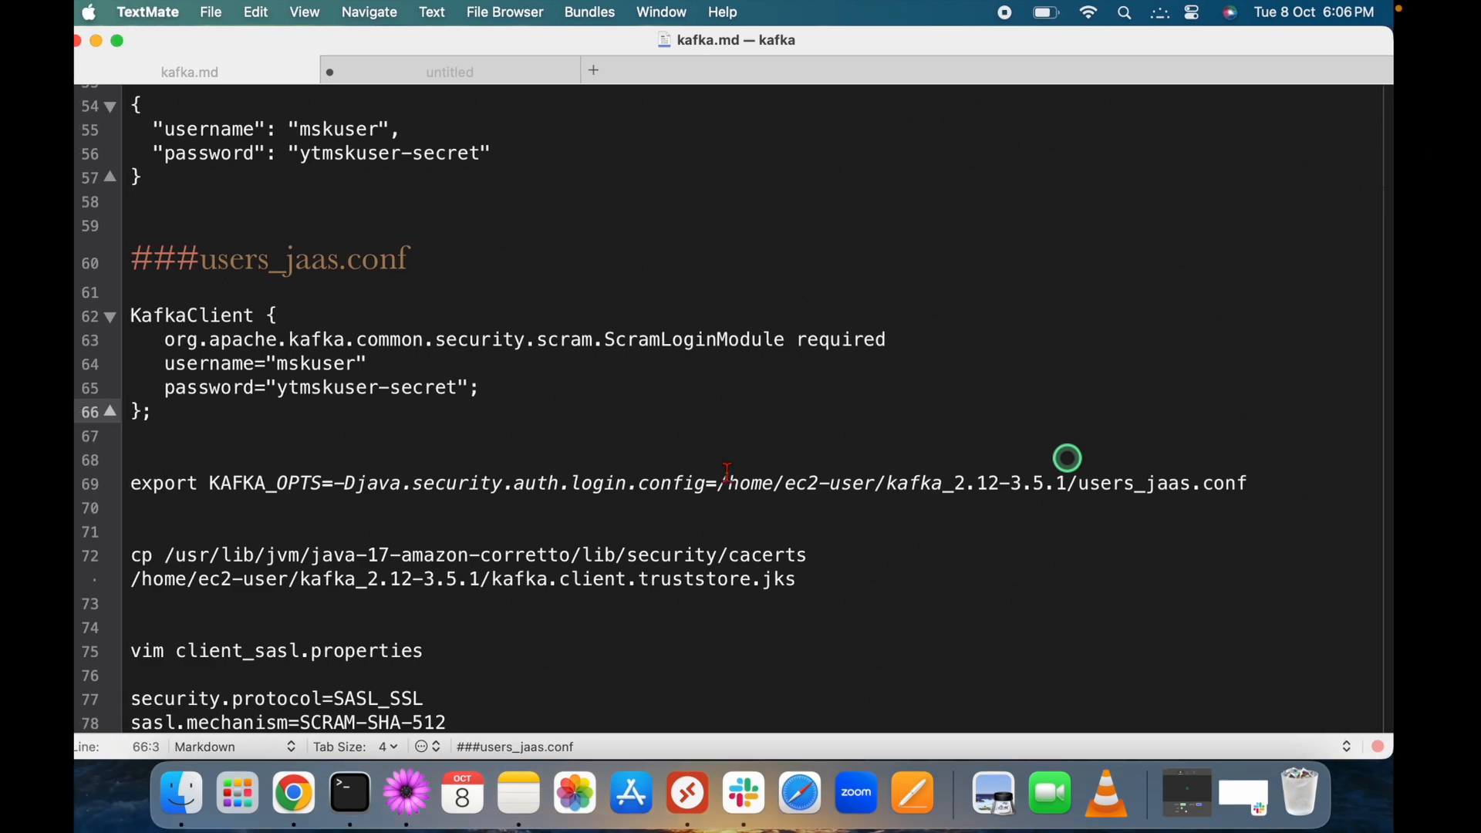
# Copy line 69's export KAFKA_OPTS command from kafka.md and run it in the EC2 terminal.
pyautogui.moveTo(734, 486); pyautogui.dragTo(1086, 479)
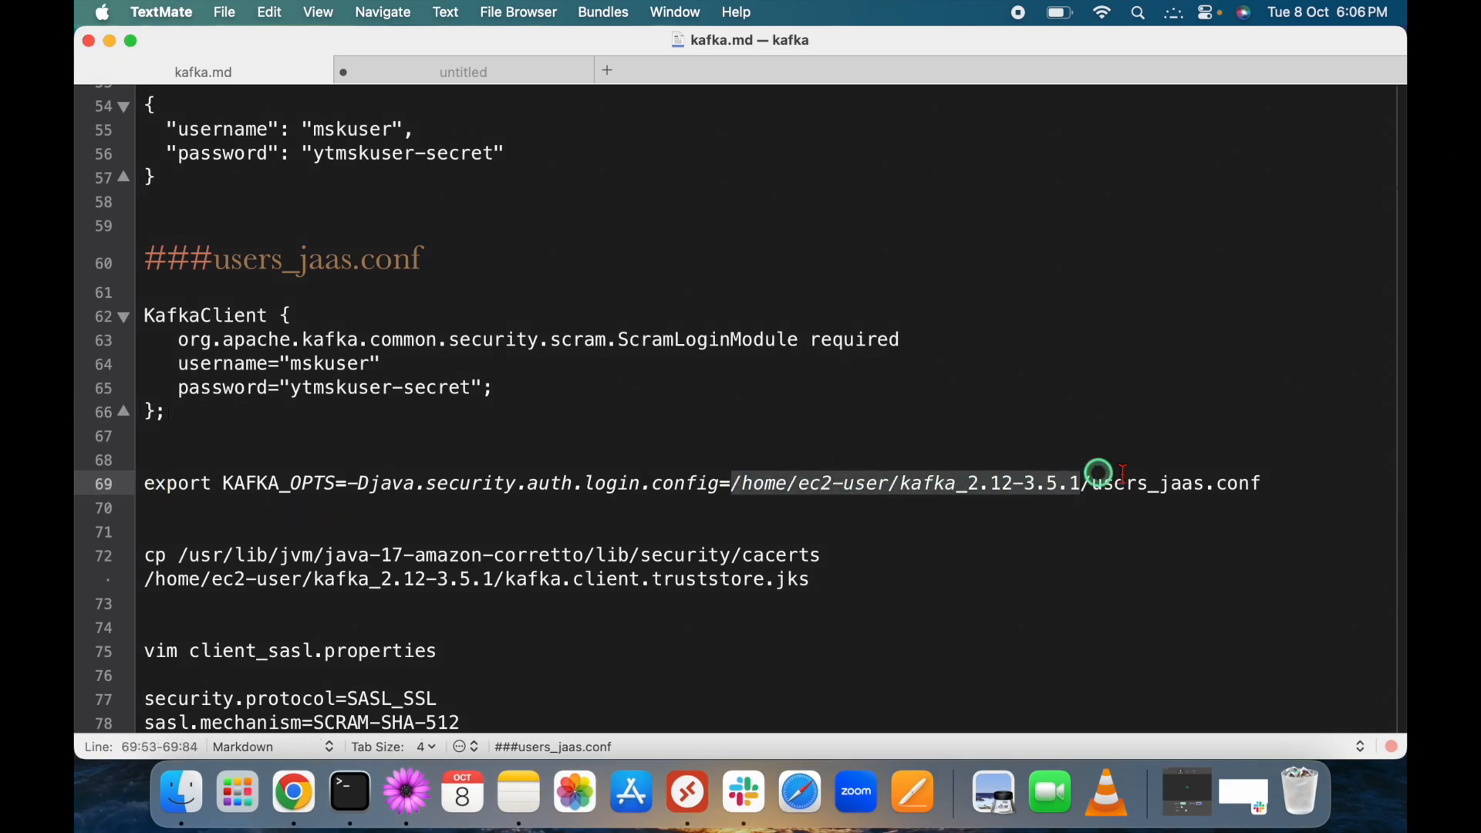
pyautogui.click(1298, 487)
pyautogui.press('super+shift+Left')
pyautogui.press('super+c')
pyautogui.press('super+Tab')
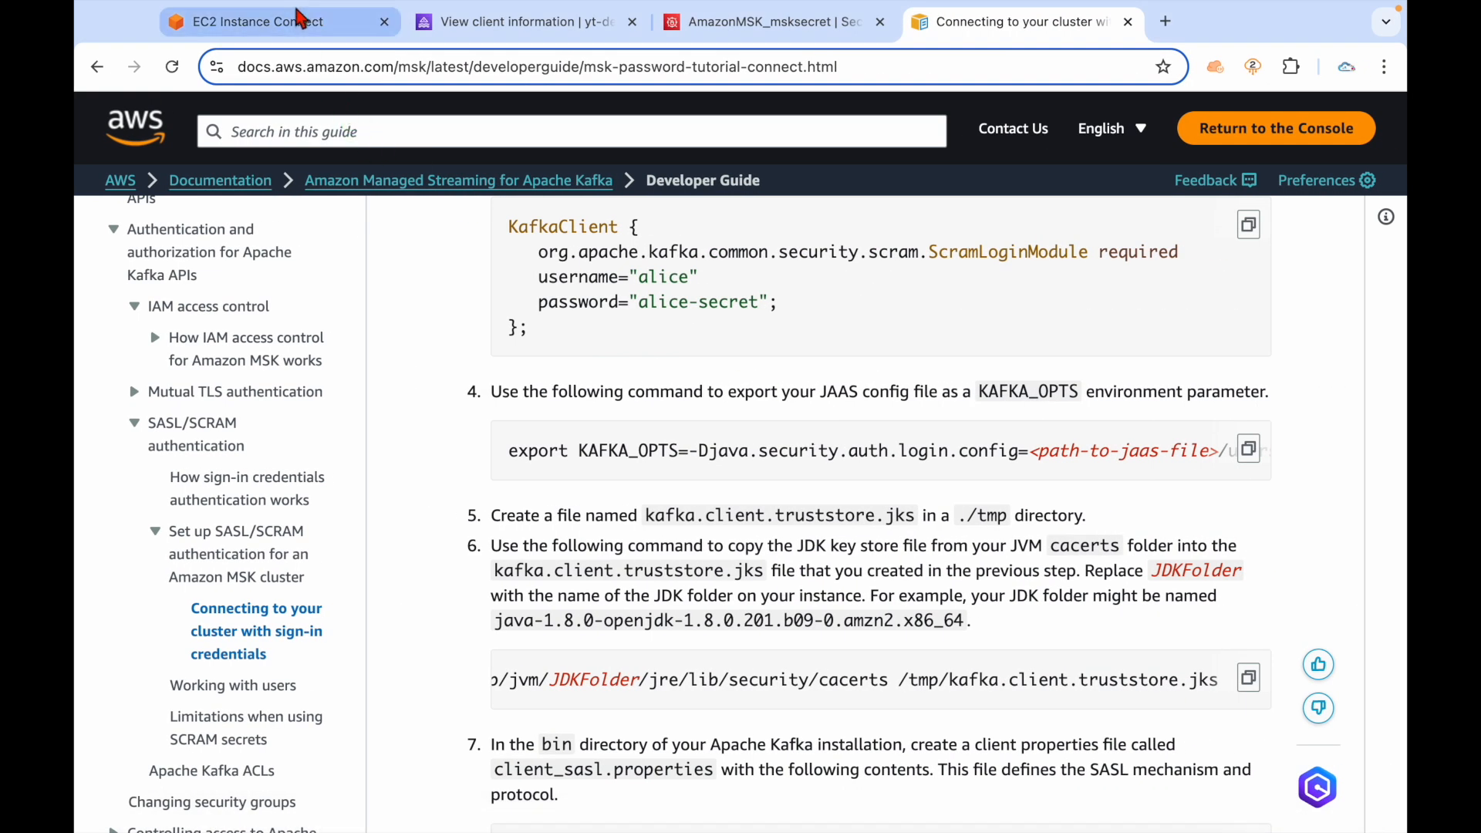
pyautogui.click(301, 17)
pyautogui.rightClick(595, 381)
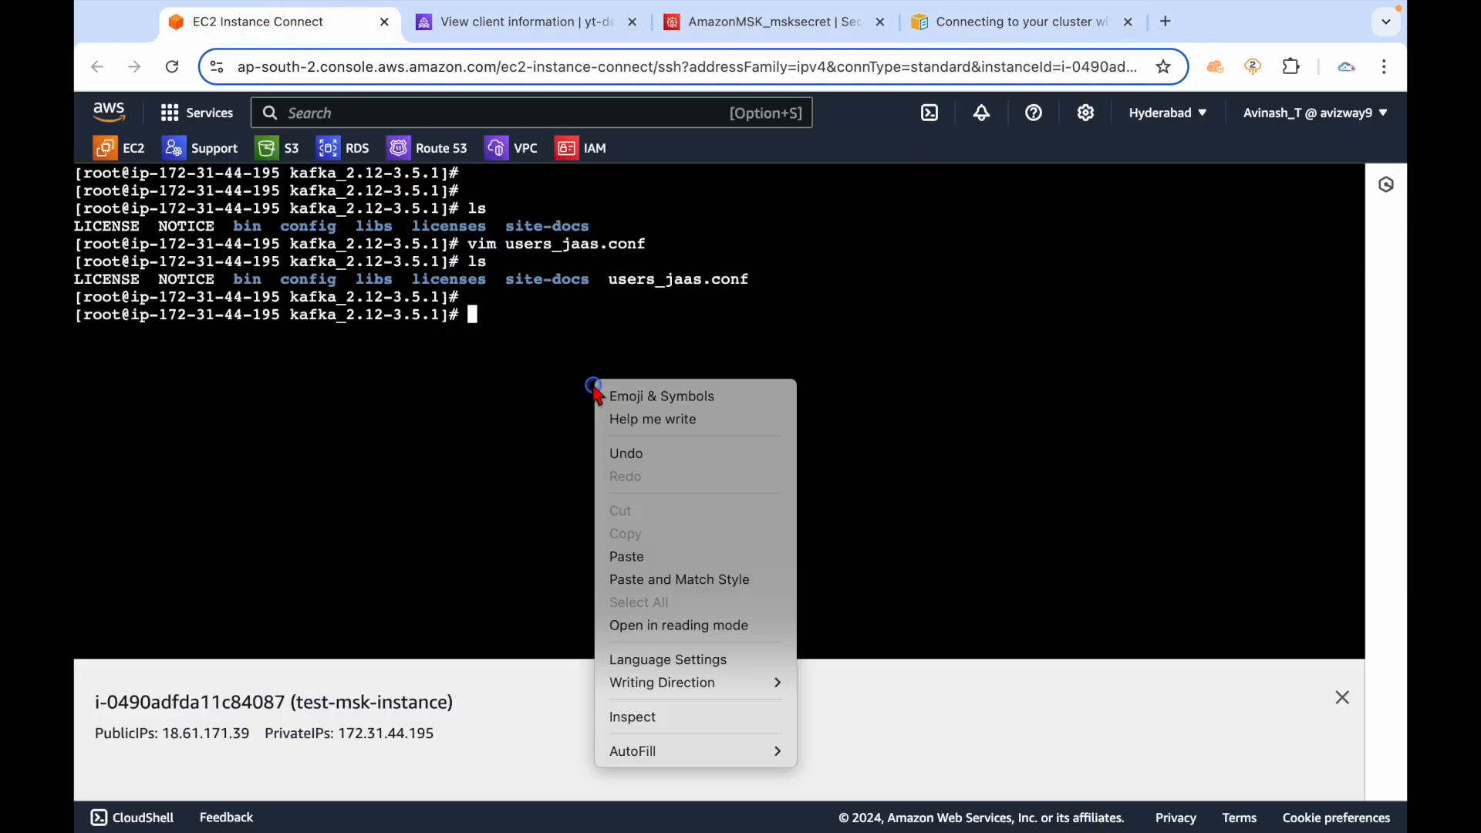
pyautogui.click(656, 557)
pyautogui.press('Return')
# Examine the java-17-amazon-corretto lib/security/cacerts source path in line 72's cp command.
pyautogui.press('super+Tab')
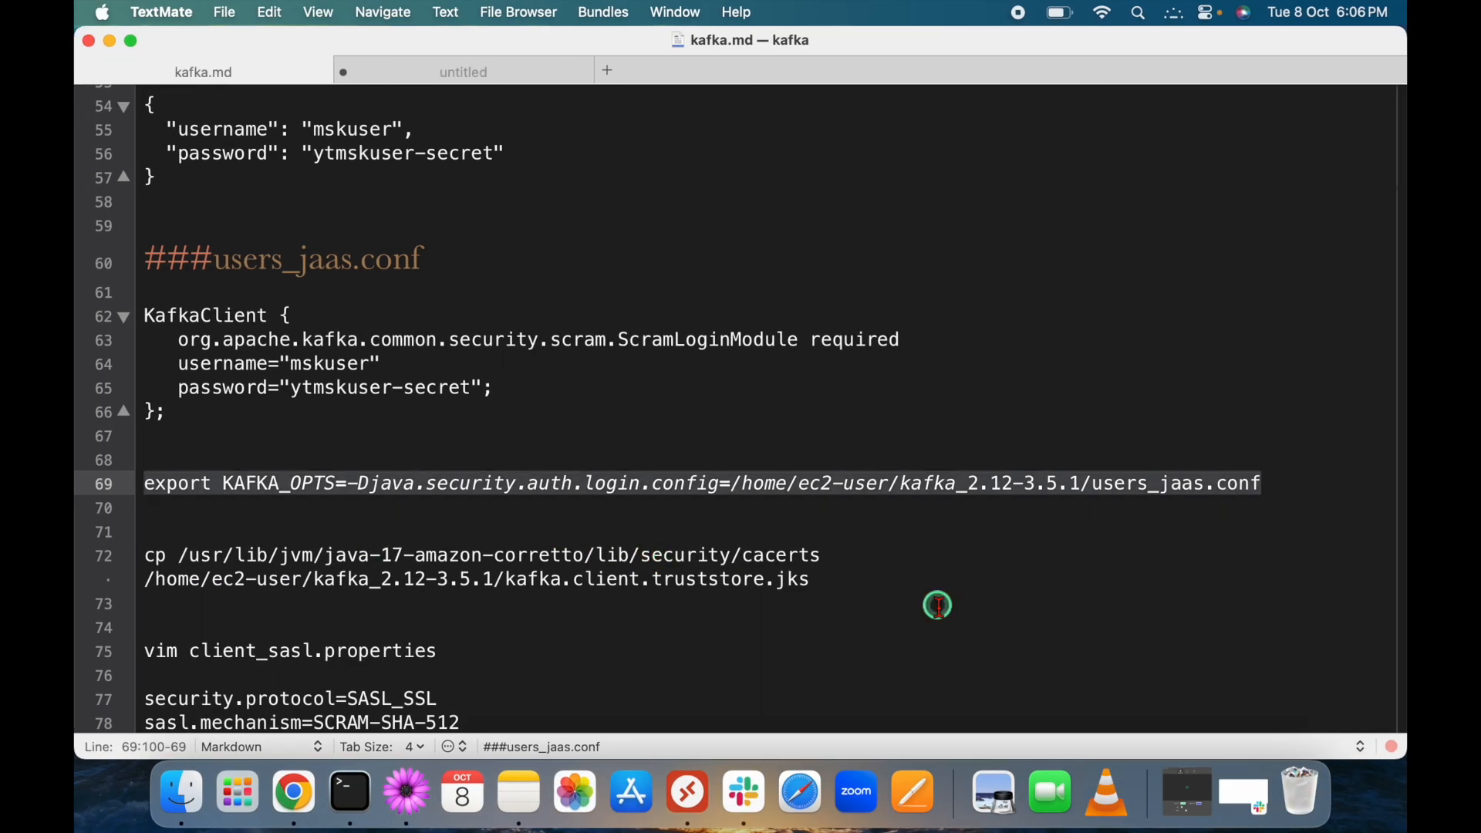
pyautogui.moveTo(179, 556); pyautogui.dragTo(404, 556)
pyautogui.moveTo(786, 557); pyautogui.dragTo(746, 557)
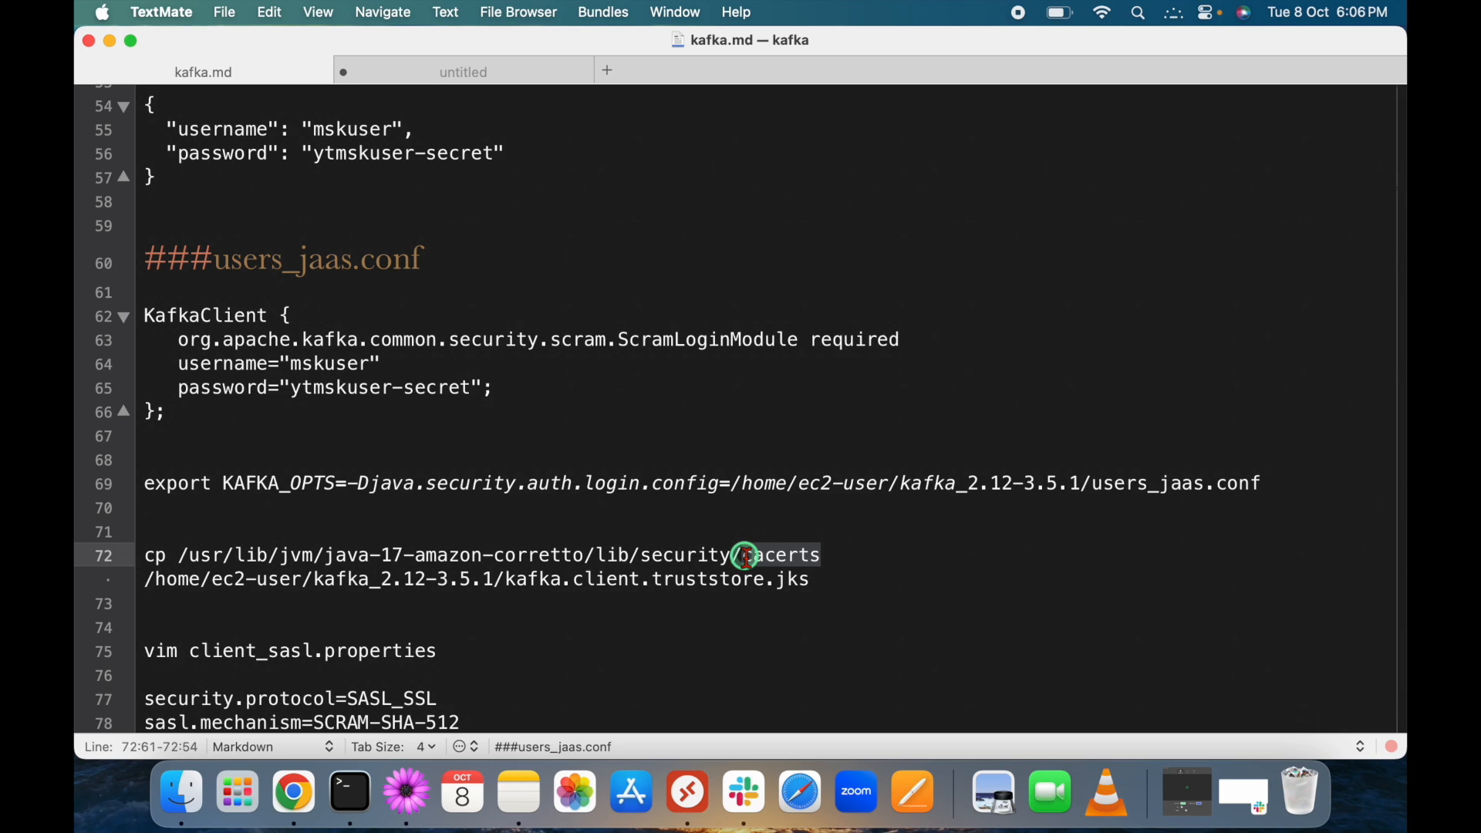
pyautogui.moveTo(180, 554); pyautogui.dragTo(270, 555)
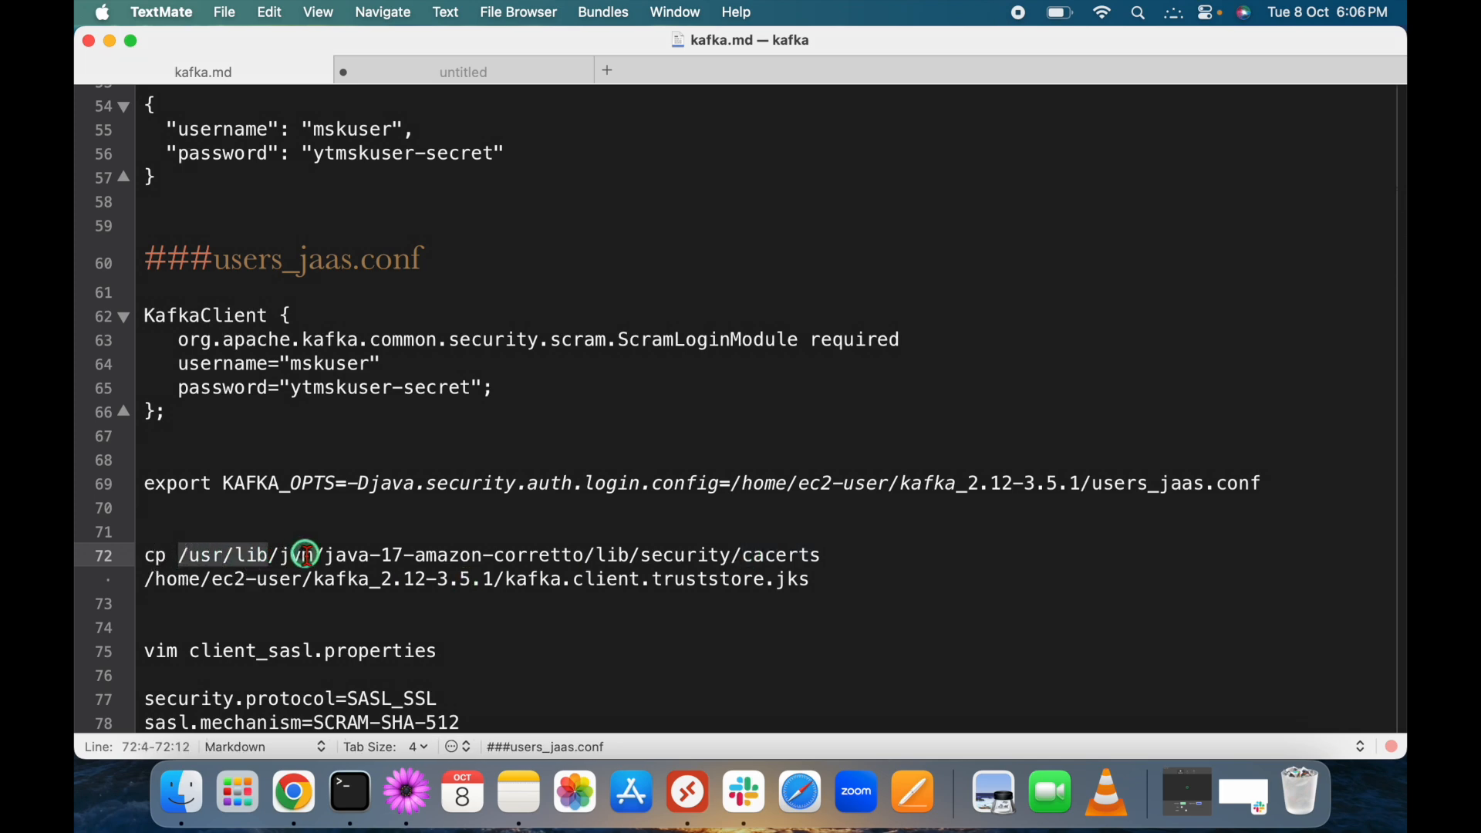
pyautogui.click(305, 556)
pyautogui.moveTo(330, 555); pyautogui.dragTo(586, 553)
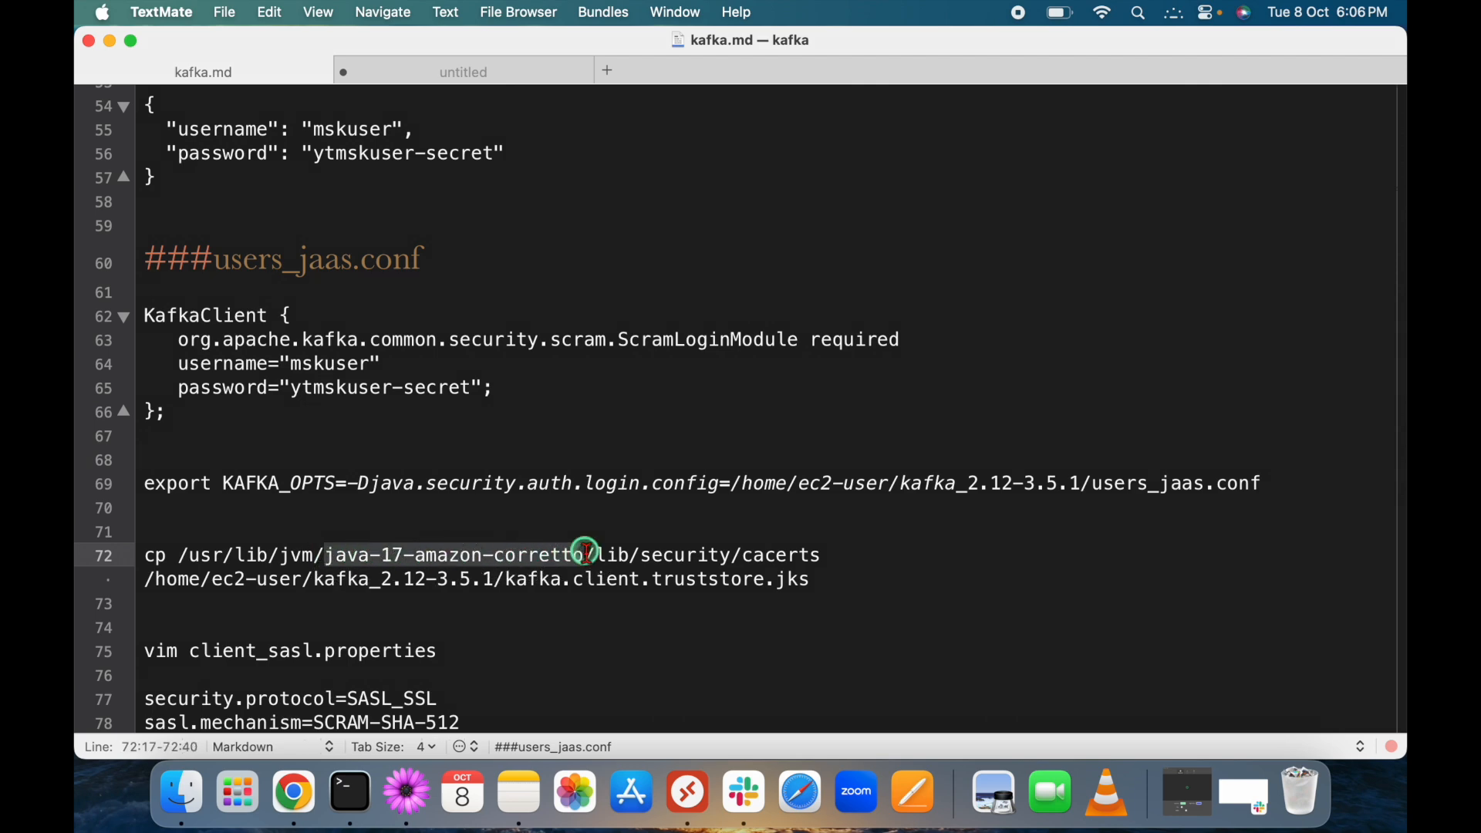
pyautogui.doubleClick(613, 556)
pyautogui.doubleClick(682, 554)
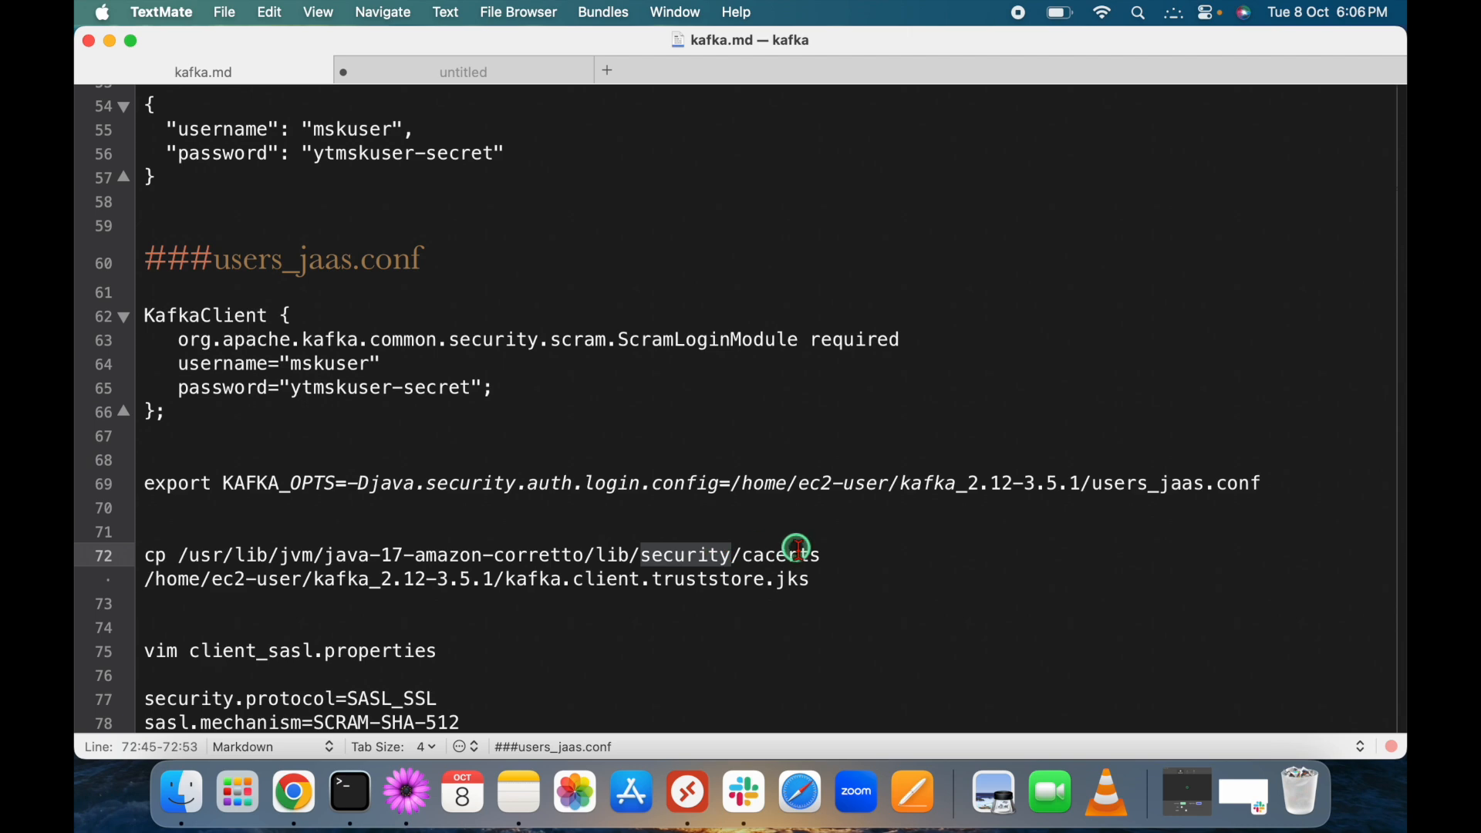
pyautogui.doubleClick(781, 554)
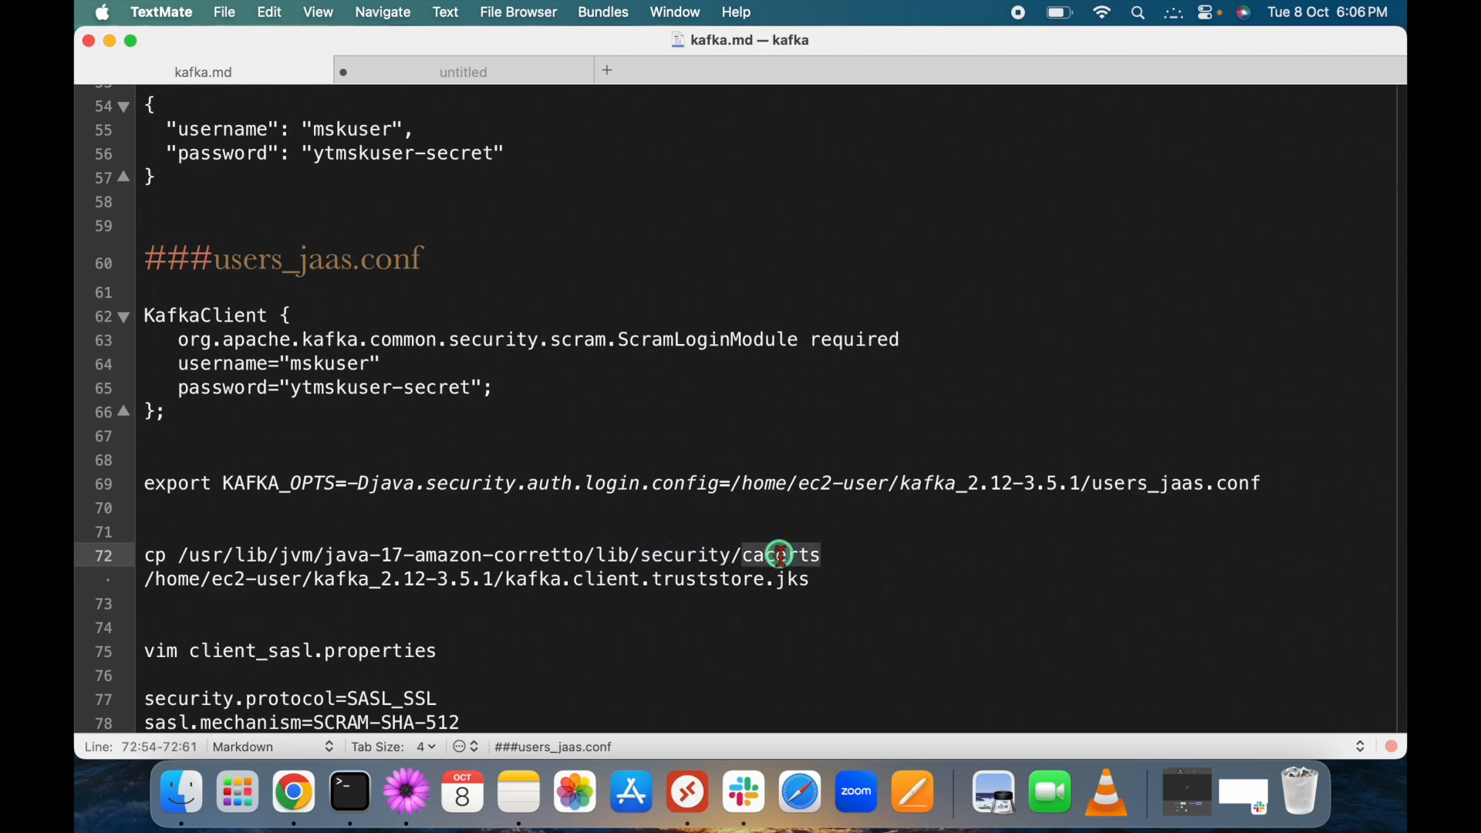
# Mark the kafka.client.truststore.jks target and select the whole cp command on line 72.
pyautogui.moveTo(814, 578); pyautogui.dragTo(507, 580)
pyautogui.click(508, 601)
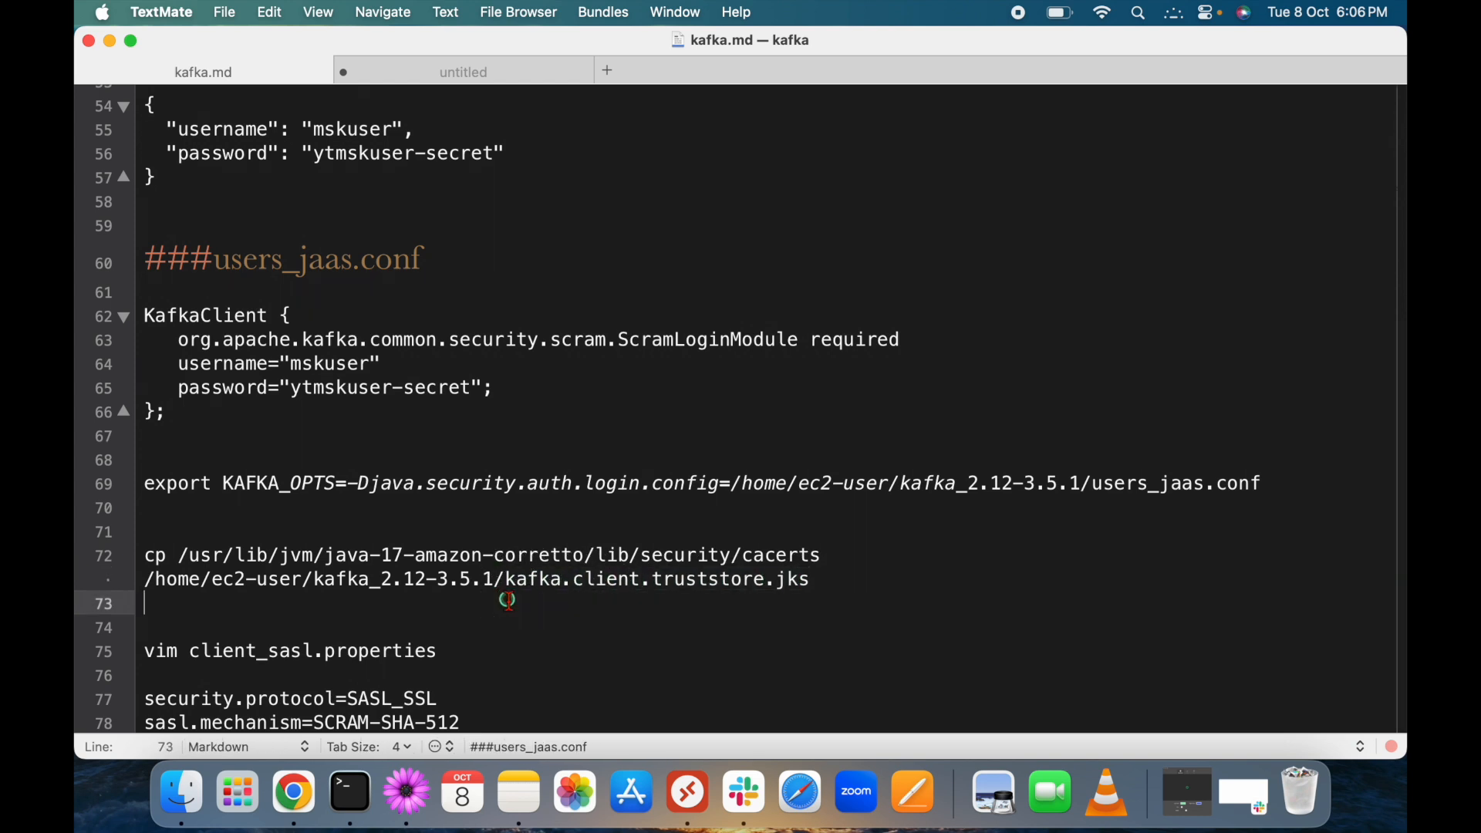
pyautogui.moveTo(507, 580); pyautogui.dragTo(144, 547)
pyautogui.moveTo(324, 556); pyautogui.dragTo(587, 555)
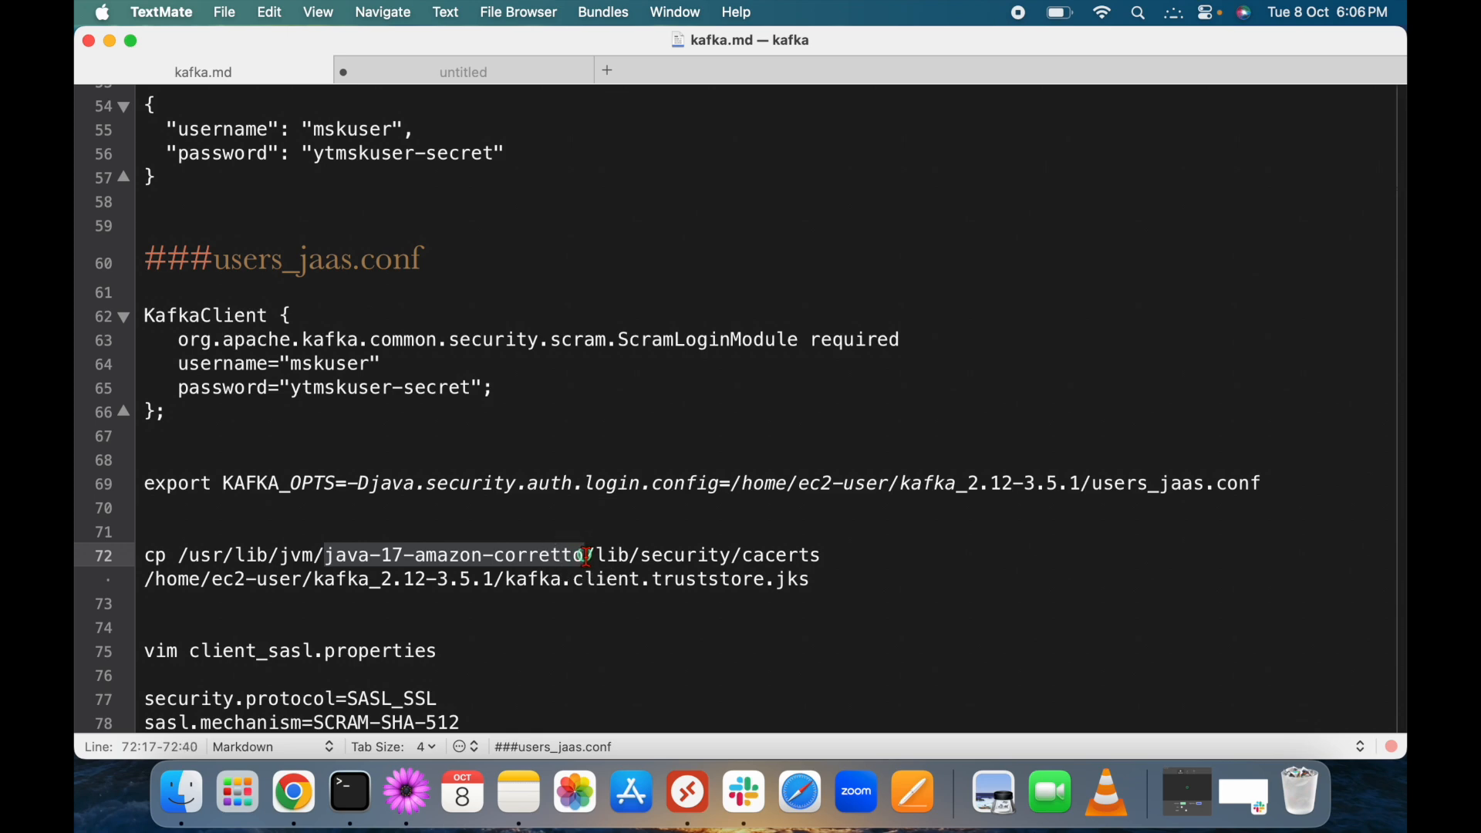
pyautogui.moveTo(823, 589); pyautogui.dragTo(147, 563)
# Paste and run the cp command creating kafka.client.truststore.jks, then confirm it with ls.
pyautogui.press('super+Tab')
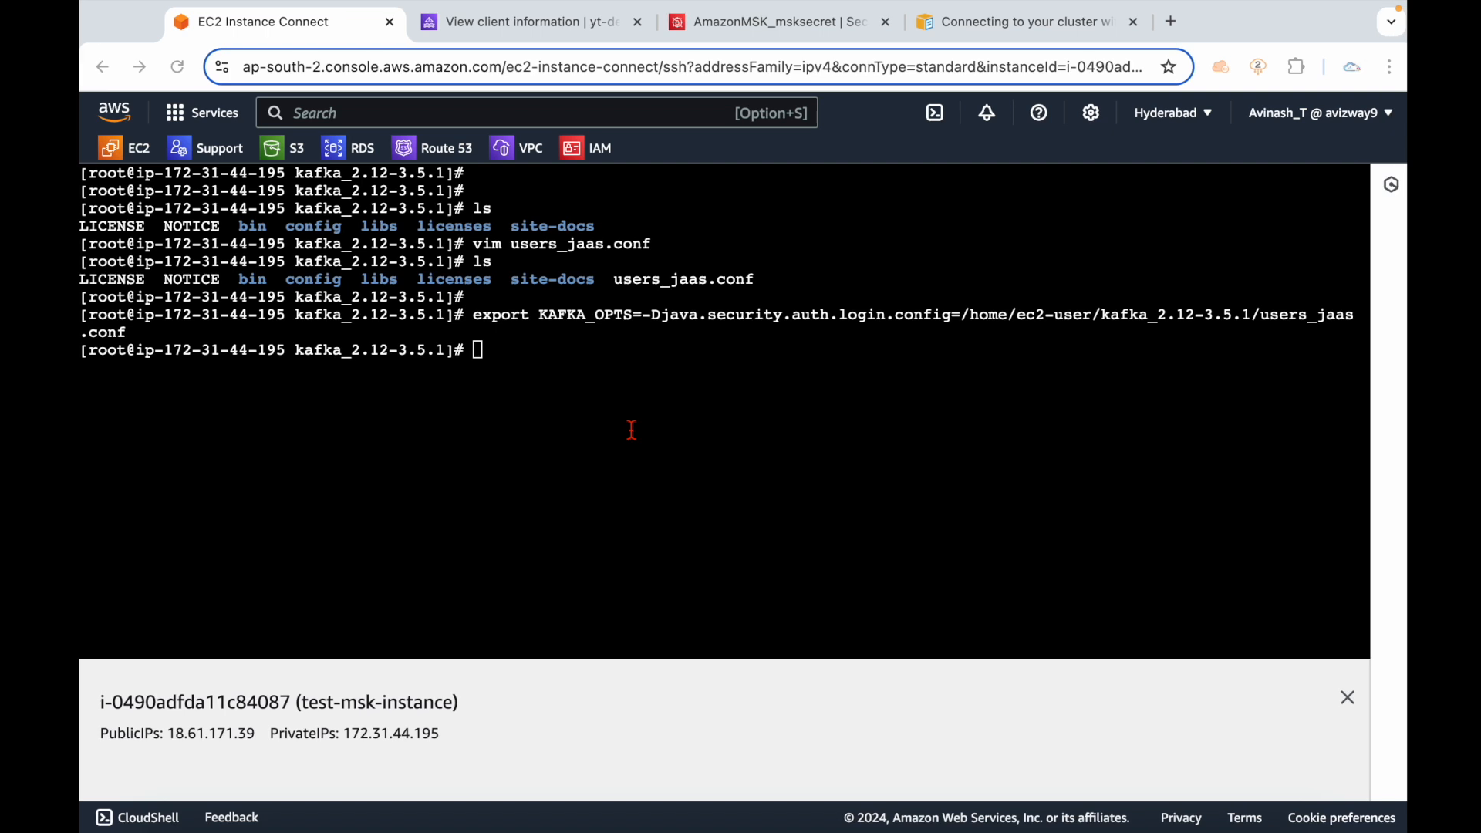
pyautogui.rightClick(545, 414)
pyautogui.click(606, 581)
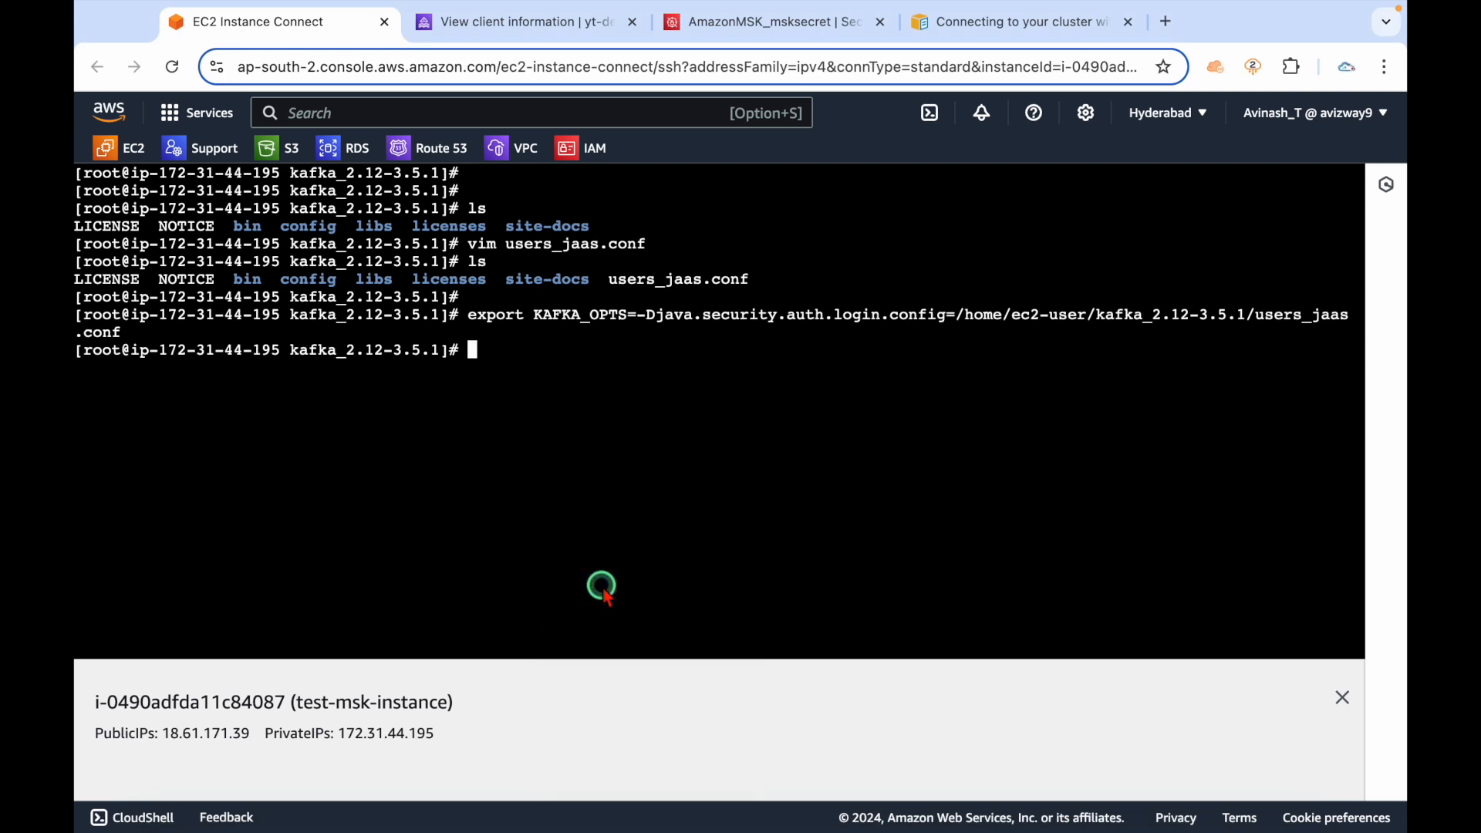
pyautogui.write('ls')
pyautogui.press('Return')
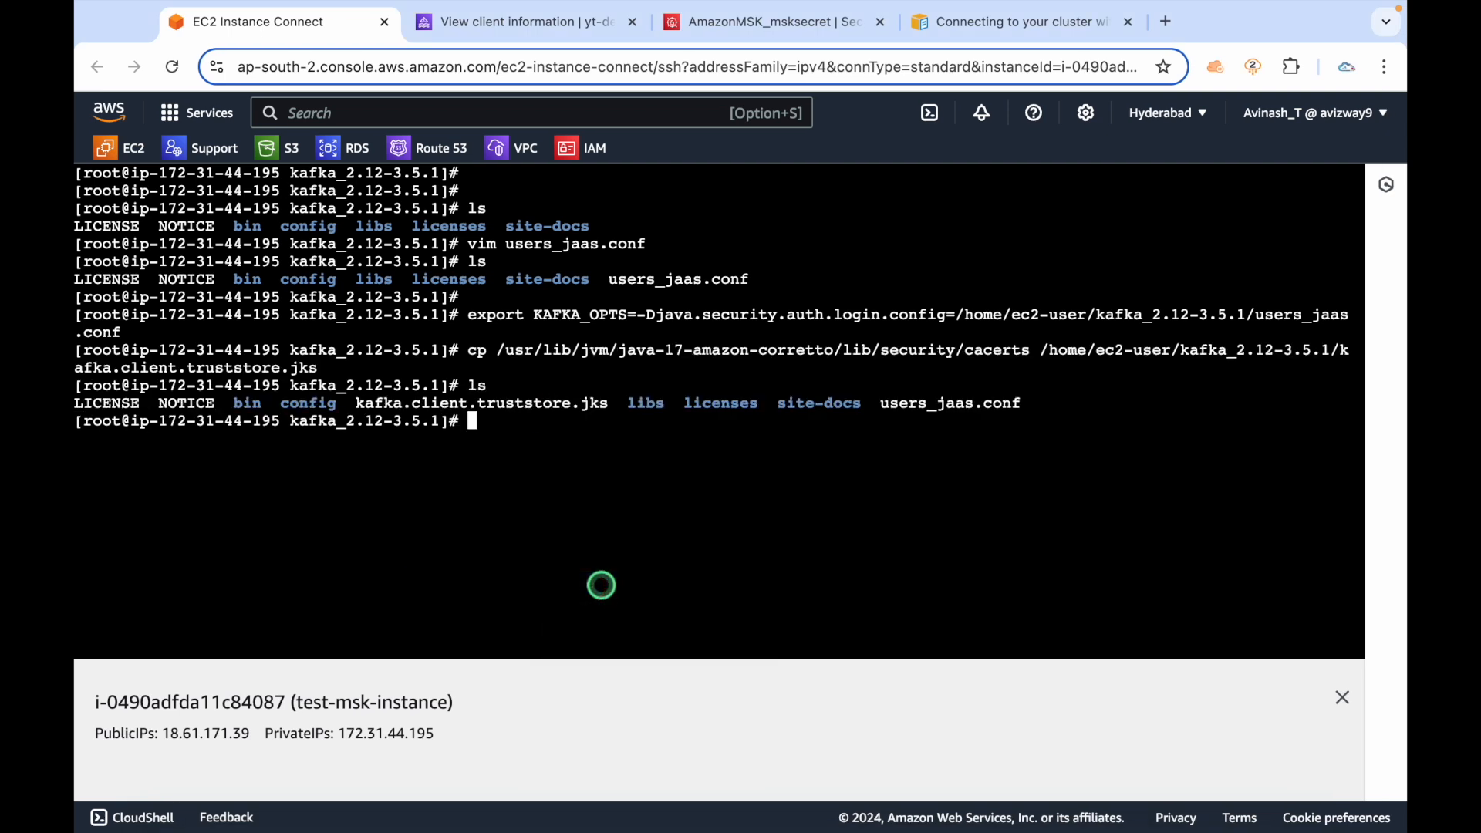
pyautogui.moveTo(356, 404); pyautogui.dragTo(606, 401)
pyautogui.click(609, 458)
pyautogui.write('ls')
pyautogui.press('Return')
pyautogui.press('super+Tab')
pyautogui.scroll(-3, 507, 618)
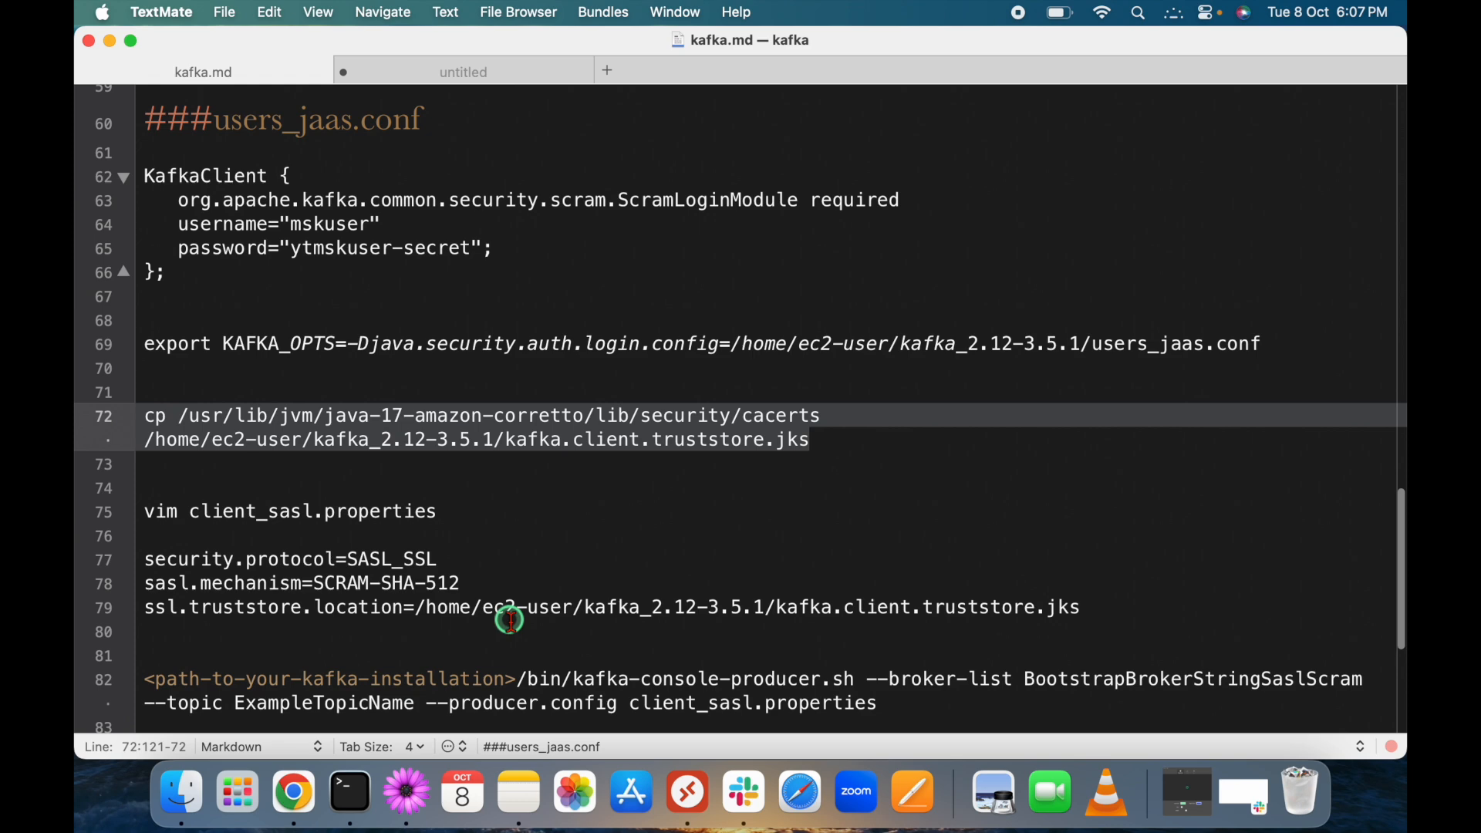
# Select the vim client_sasl.properties command on line 75 of kafka.md.
pyautogui.moveTo(438, 512); pyautogui.dragTo(190, 506)
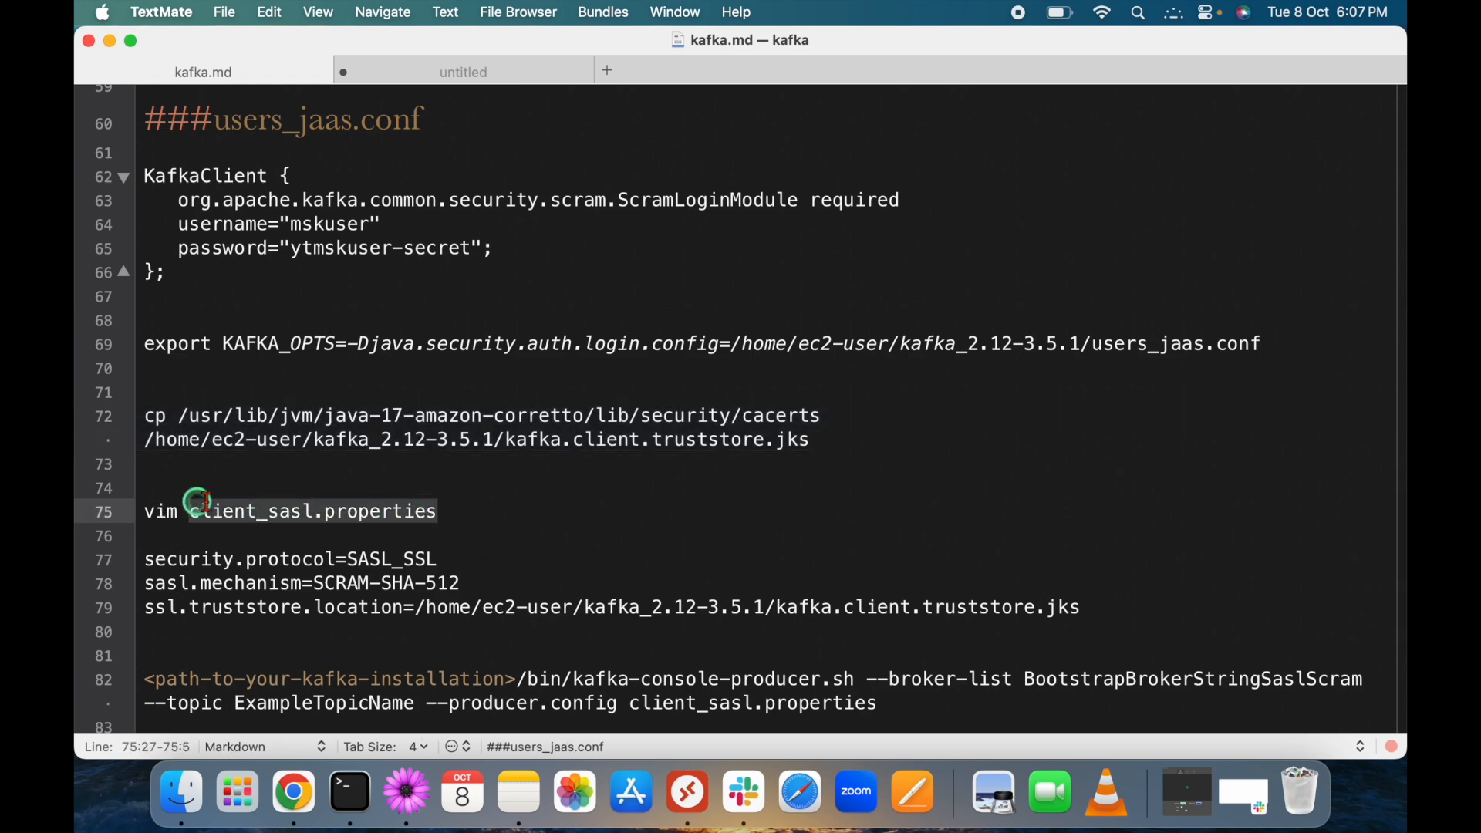
pyautogui.press('shift+super+Left')
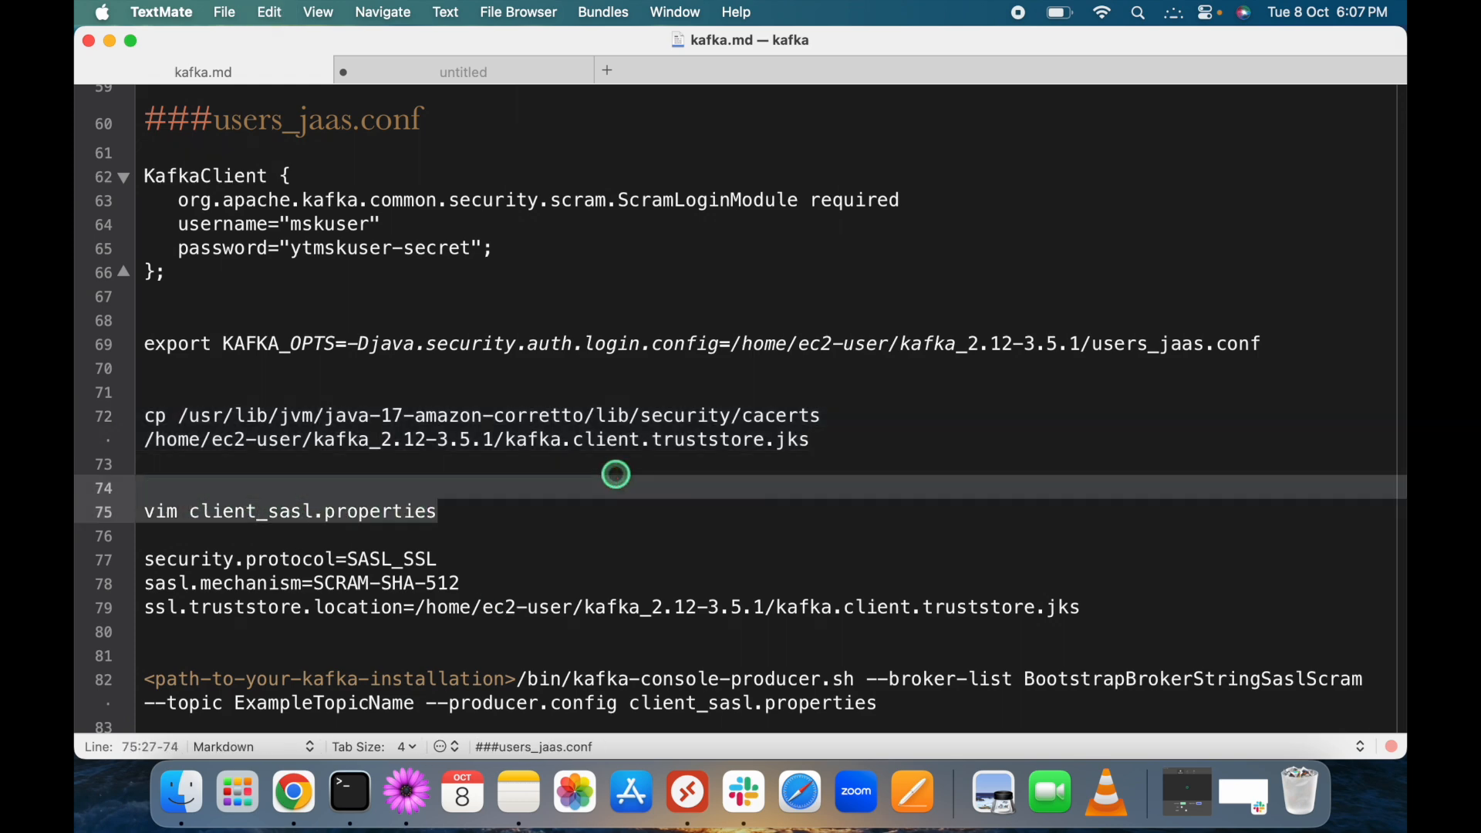
pyautogui.scroll(-3, 617, 474)
pyautogui.scroll(-1, 615, 475)
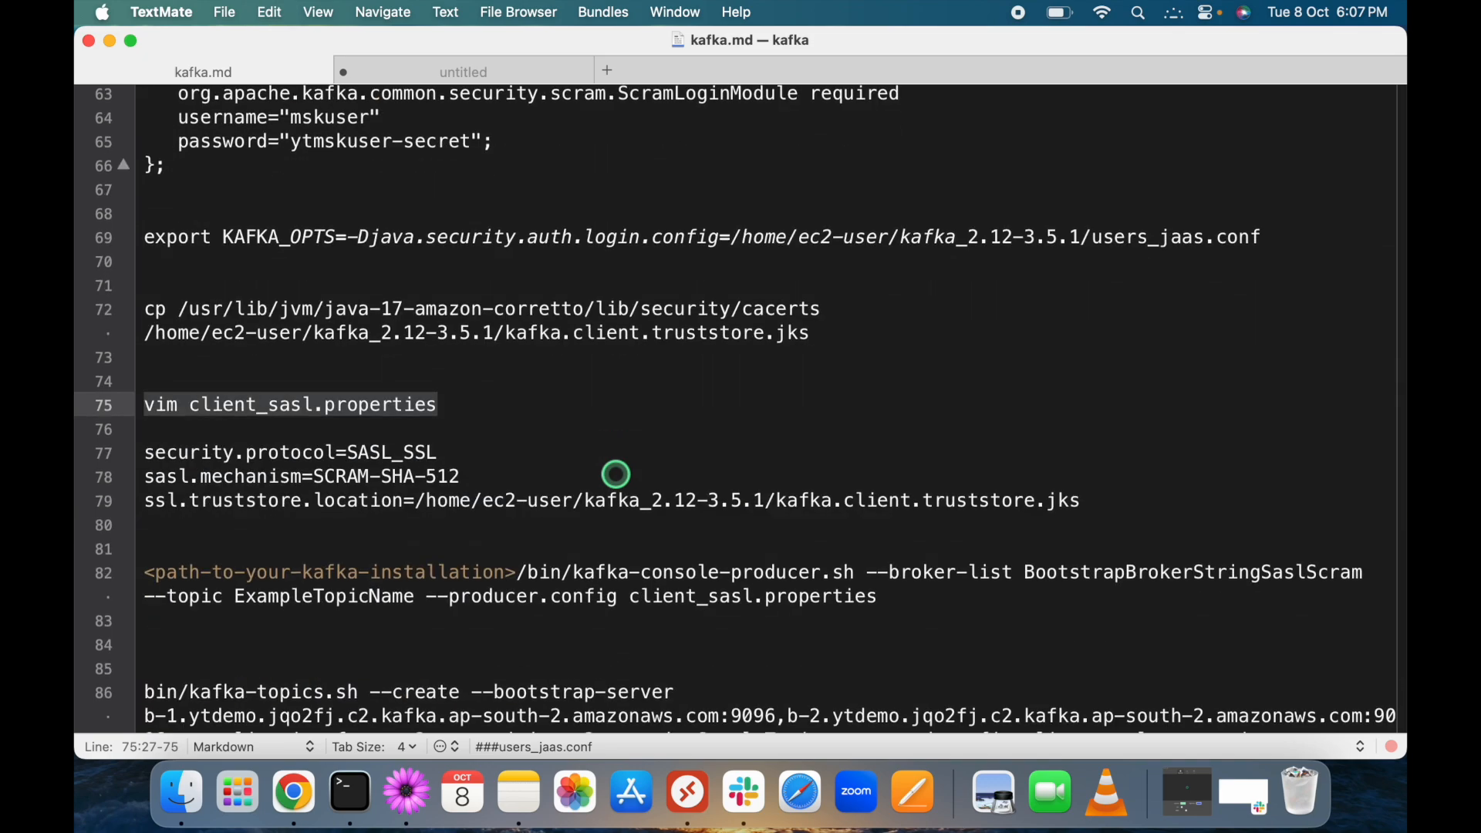
pyautogui.scroll(6, 616, 475)
pyautogui.scroll(-3, 616, 475)
pyautogui.scroll(6, 616, 474)
pyautogui.scroll(10, 615, 475)
pyautogui.scroll(-5, 615, 474)
# Check the Connecting to your cluster guide page against the kafka.md notes.
pyautogui.hotkey('ctrl', 'Right')
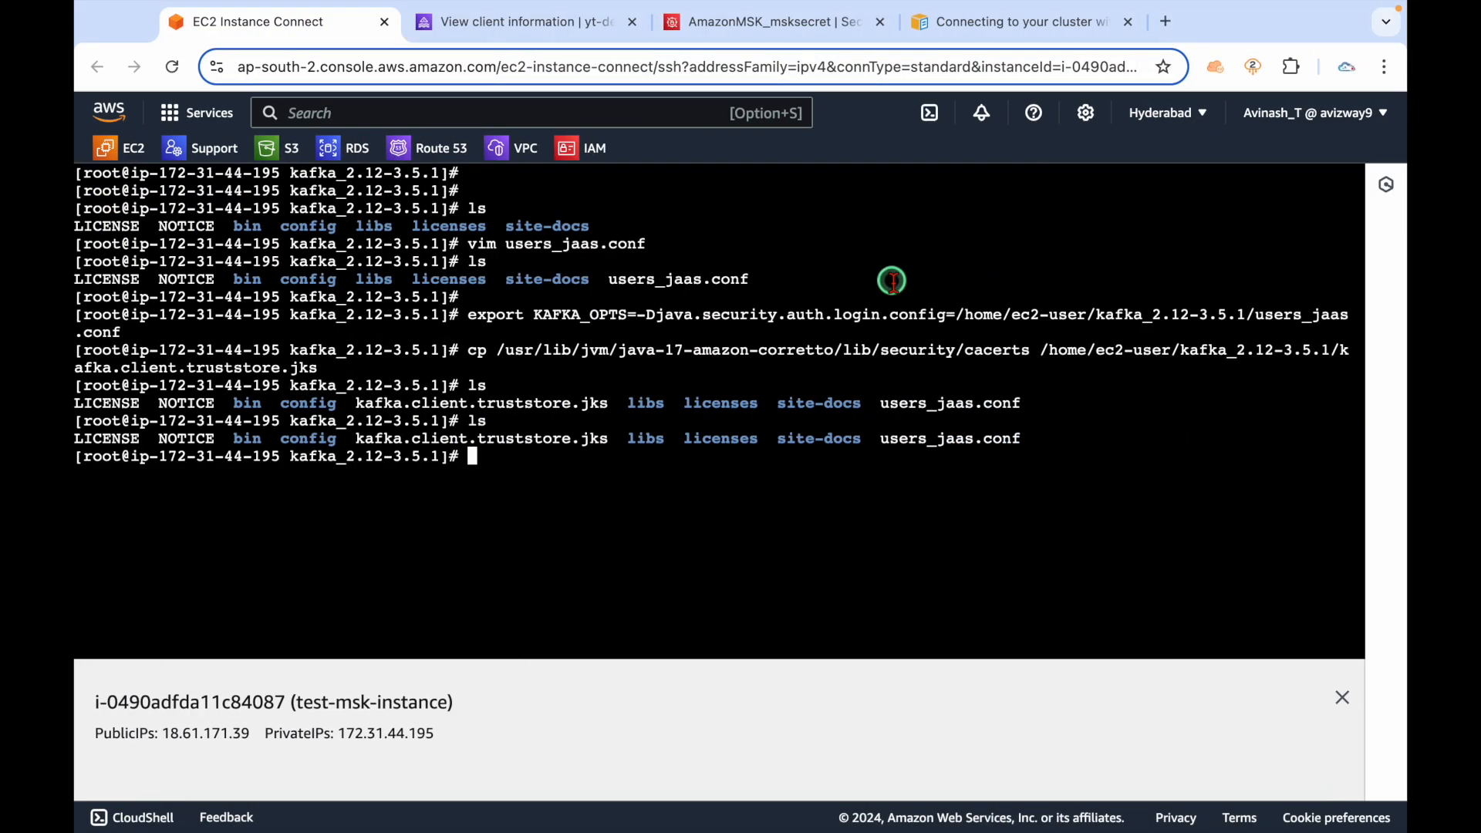
pyautogui.click(1009, 26)
pyautogui.hotkey('ctrl', 'Left')
pyautogui.scroll(-15, 513, 576)
pyautogui.scroll(-5, 513, 576)
pyautogui.scroll(3, 509, 568)
# Highlight the SASL_SSL property lines 77–79, then copy the line-75 vim client_sasl.properties command.
pyautogui.click(439, 390)
pyautogui.moveTo(439, 390); pyautogui.dragTo(344, 391)
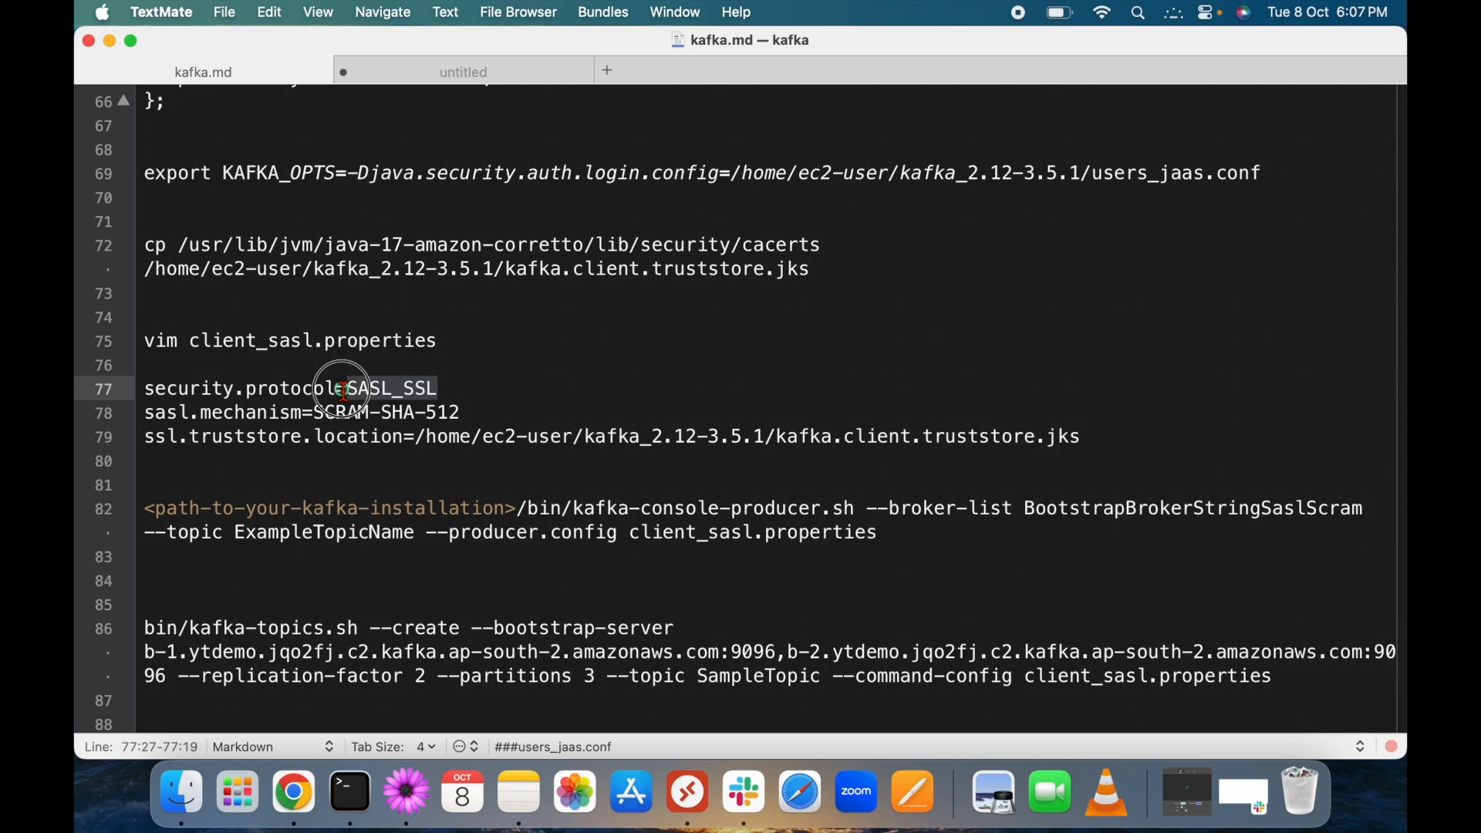
pyautogui.click(461, 386)
pyautogui.moveTo(447, 387); pyautogui.dragTo(468, 414)
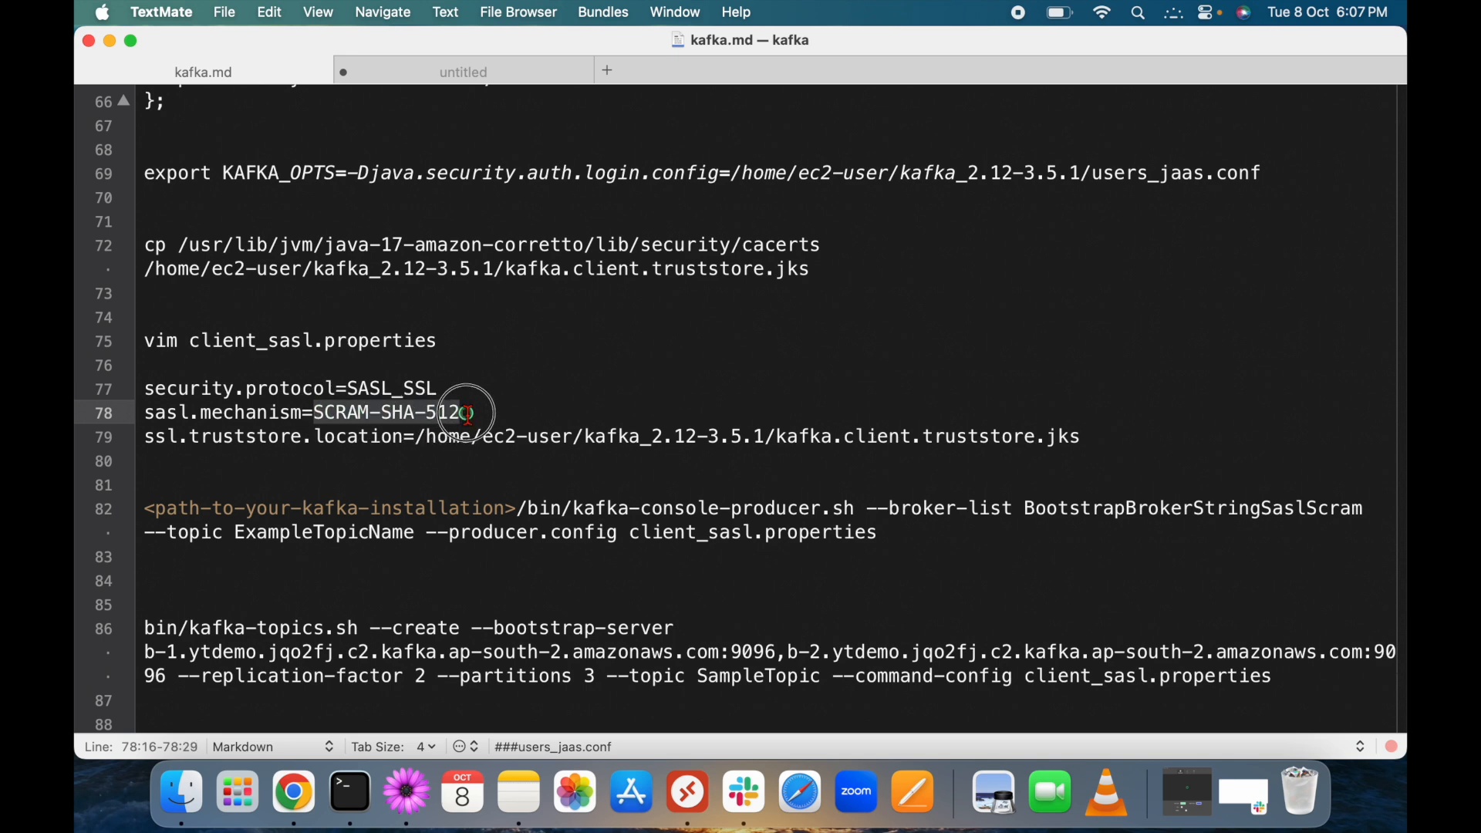
pyautogui.moveTo(159, 461); pyautogui.dragTo(126, 398)
pyautogui.click(458, 336)
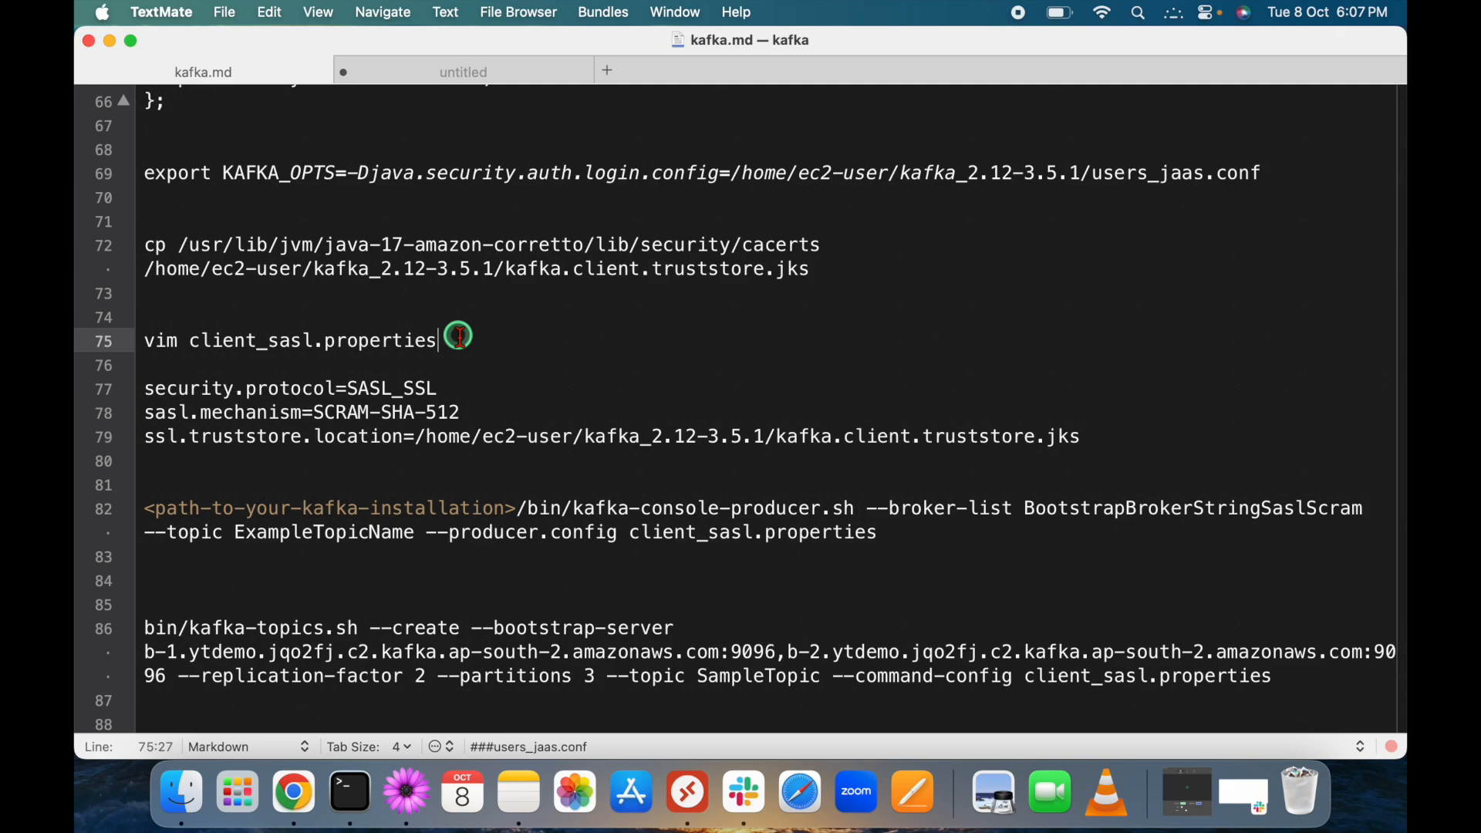
pyautogui.press('super+shift+Left')
pyautogui.press('super+c')
# Run vim client_sasl.properties in the instance terminal and enter insert mode.
pyautogui.hotkey('ctrl', 'Right')
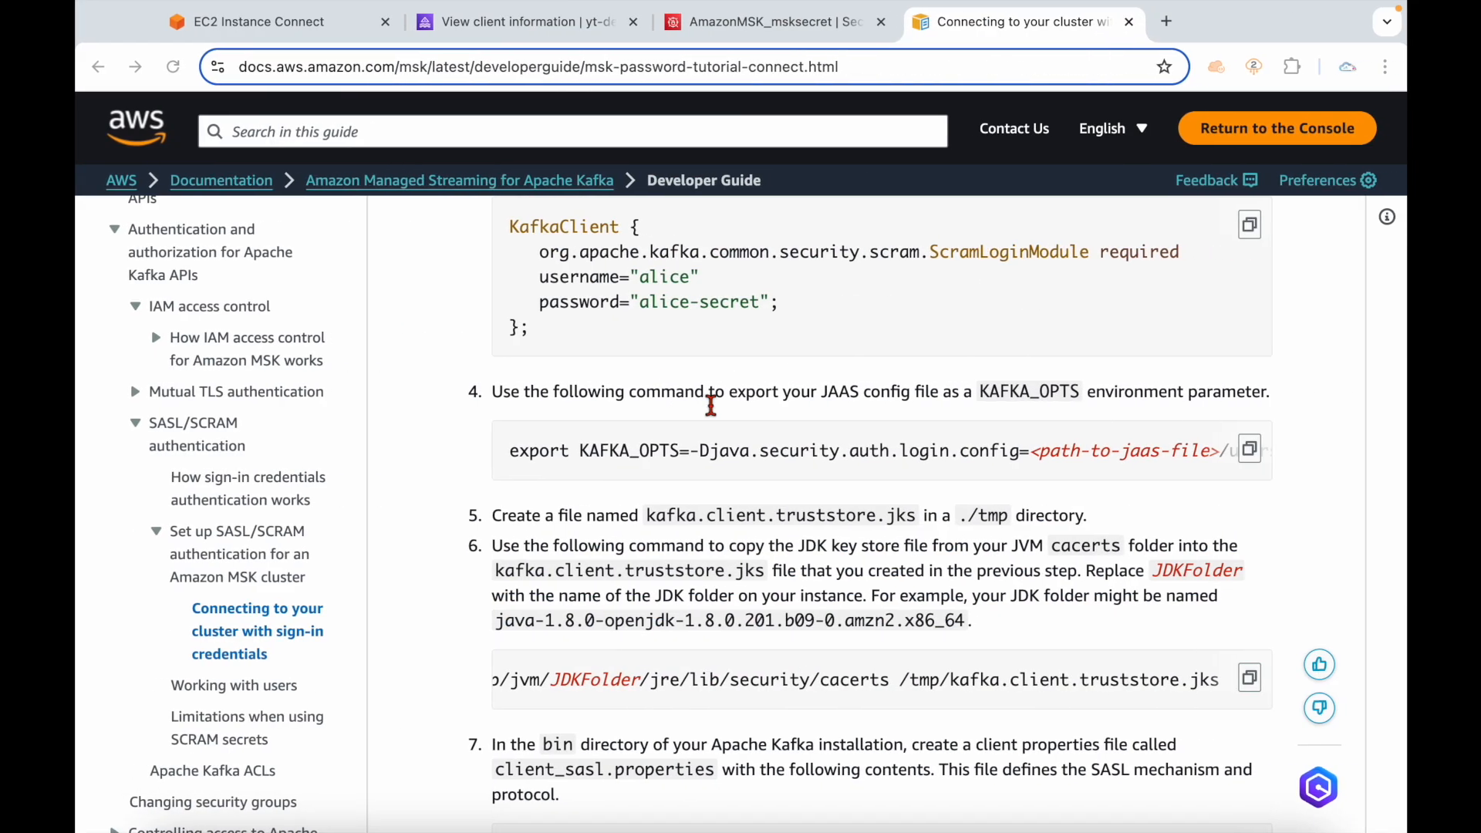
pyautogui.click(284, 31)
pyautogui.rightClick(508, 518)
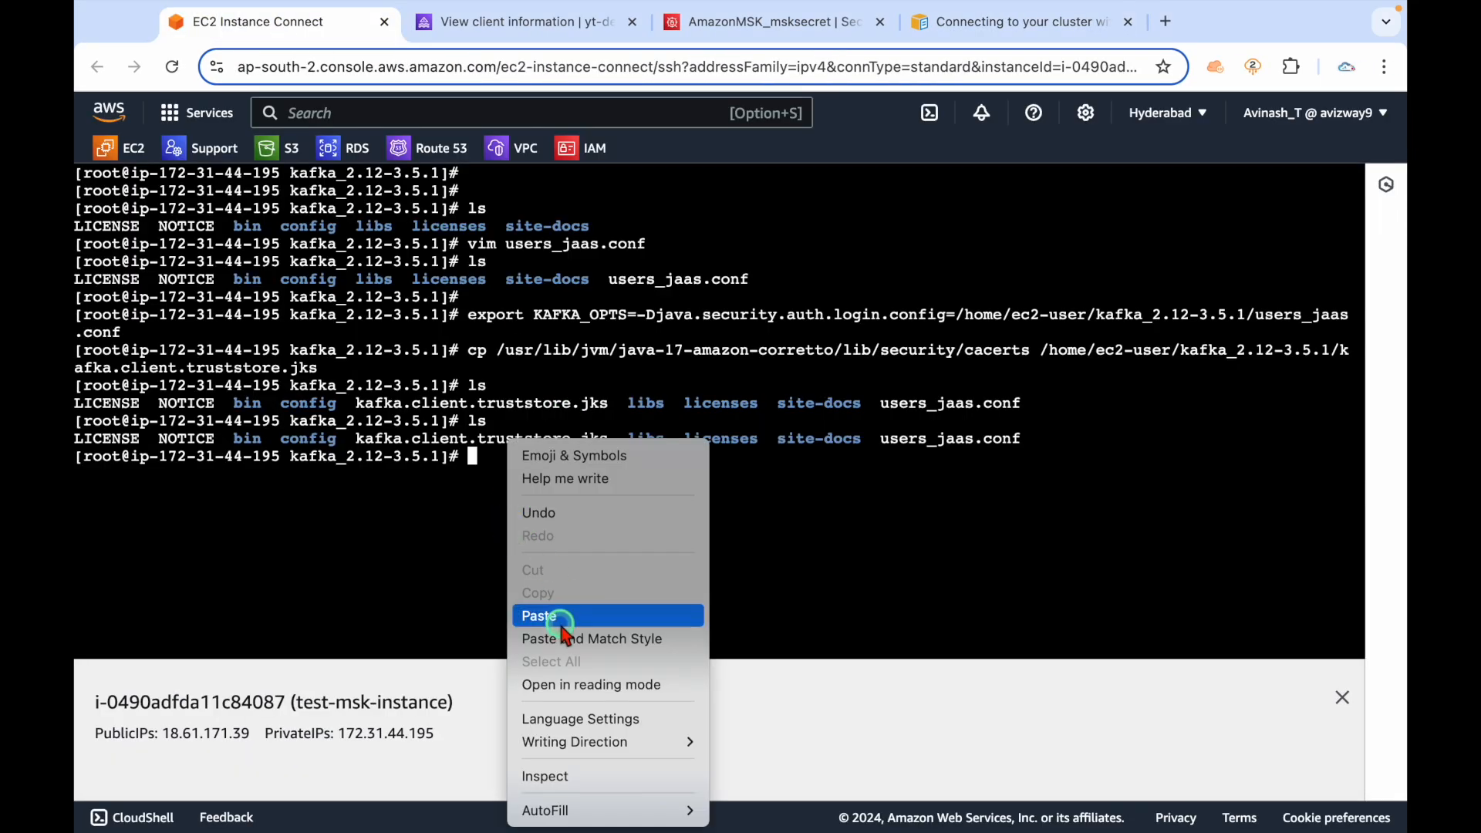
pyautogui.click(559, 617)
pyautogui.press('Return')
pyautogui.press('i')
# Select and copy the three SASL property lines 77–79 from kafka.md.
pyautogui.hotkey('ctrl', 'Left')
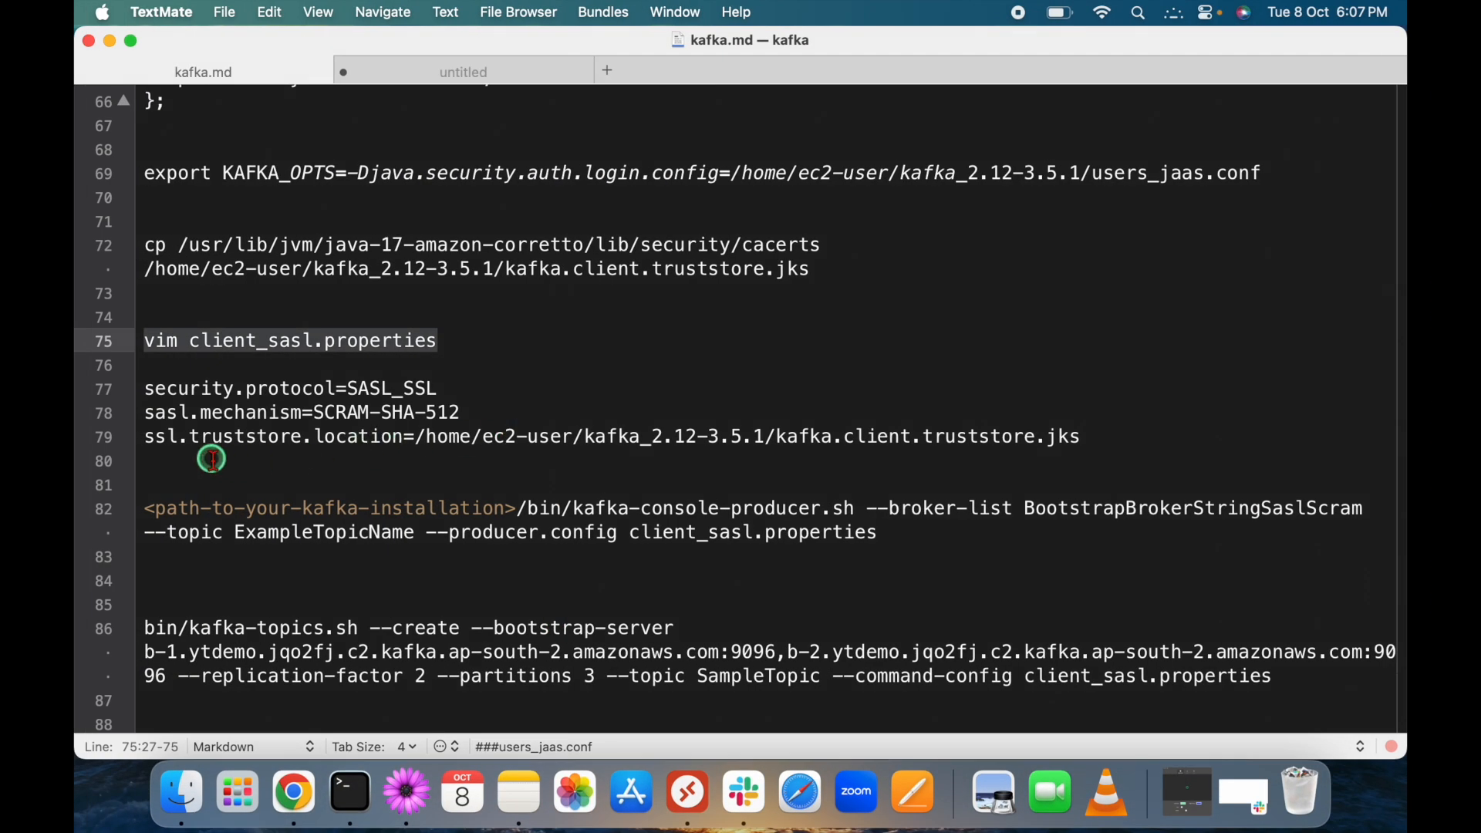
pyautogui.click(152, 466)
pyautogui.moveTo(152, 465); pyautogui.dragTo(126, 394)
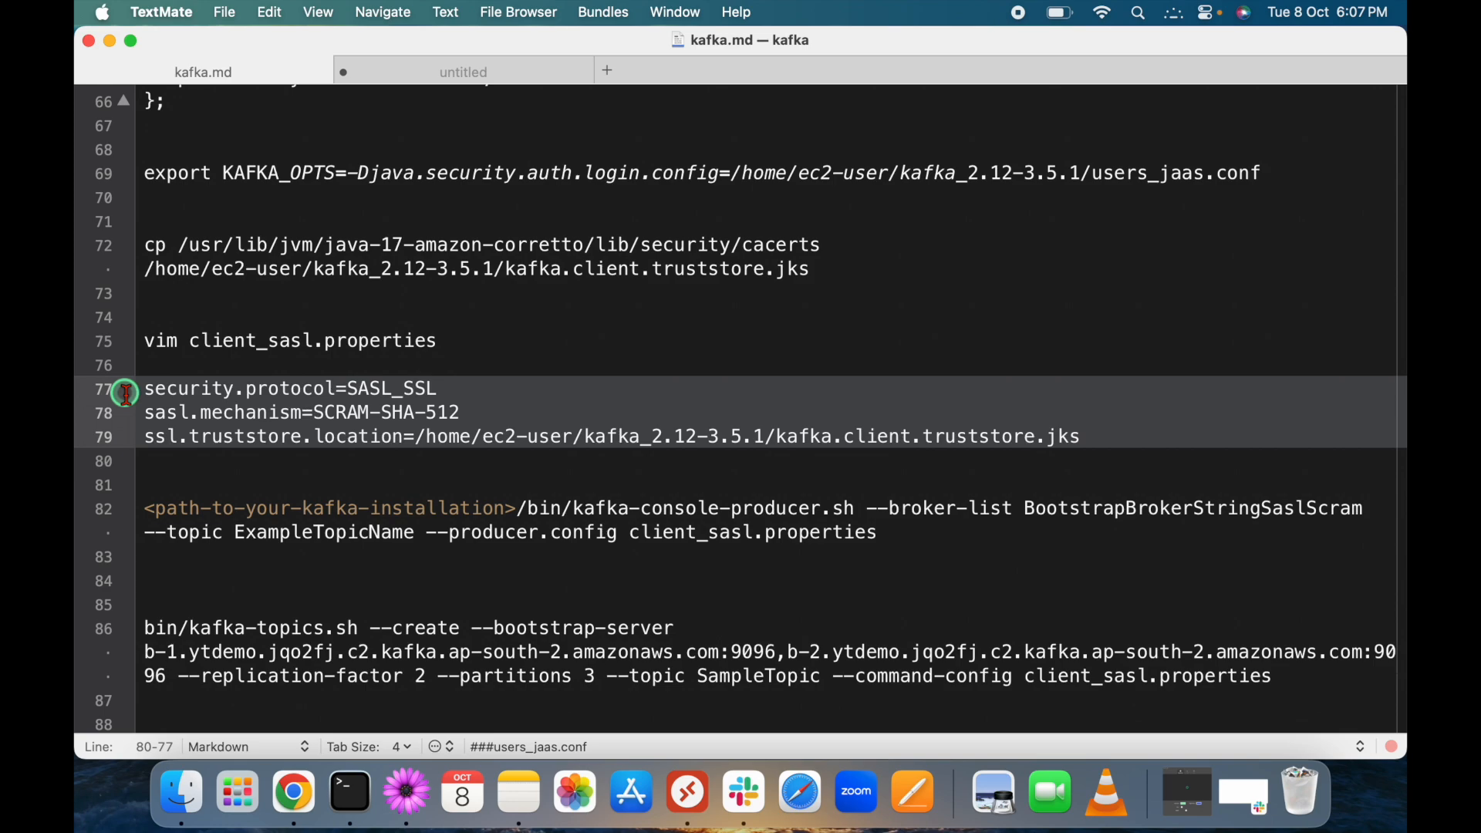
pyautogui.hotkey('ctrl', 'Right')
pyautogui.click(1018, 21)
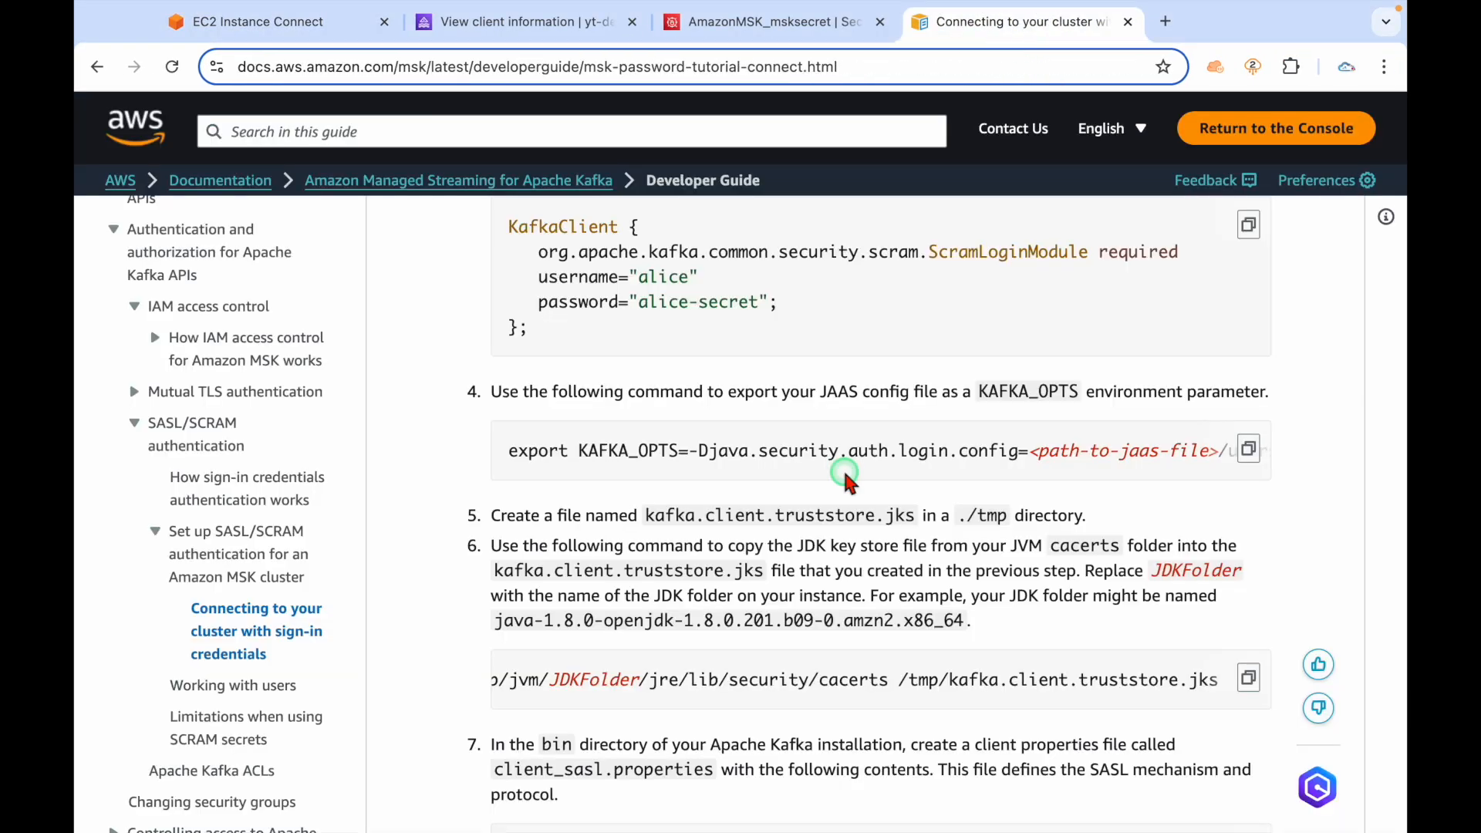
pyautogui.scroll(-2, 849, 482)
pyautogui.moveTo(508, 338); pyautogui.dragTo(978, 391)
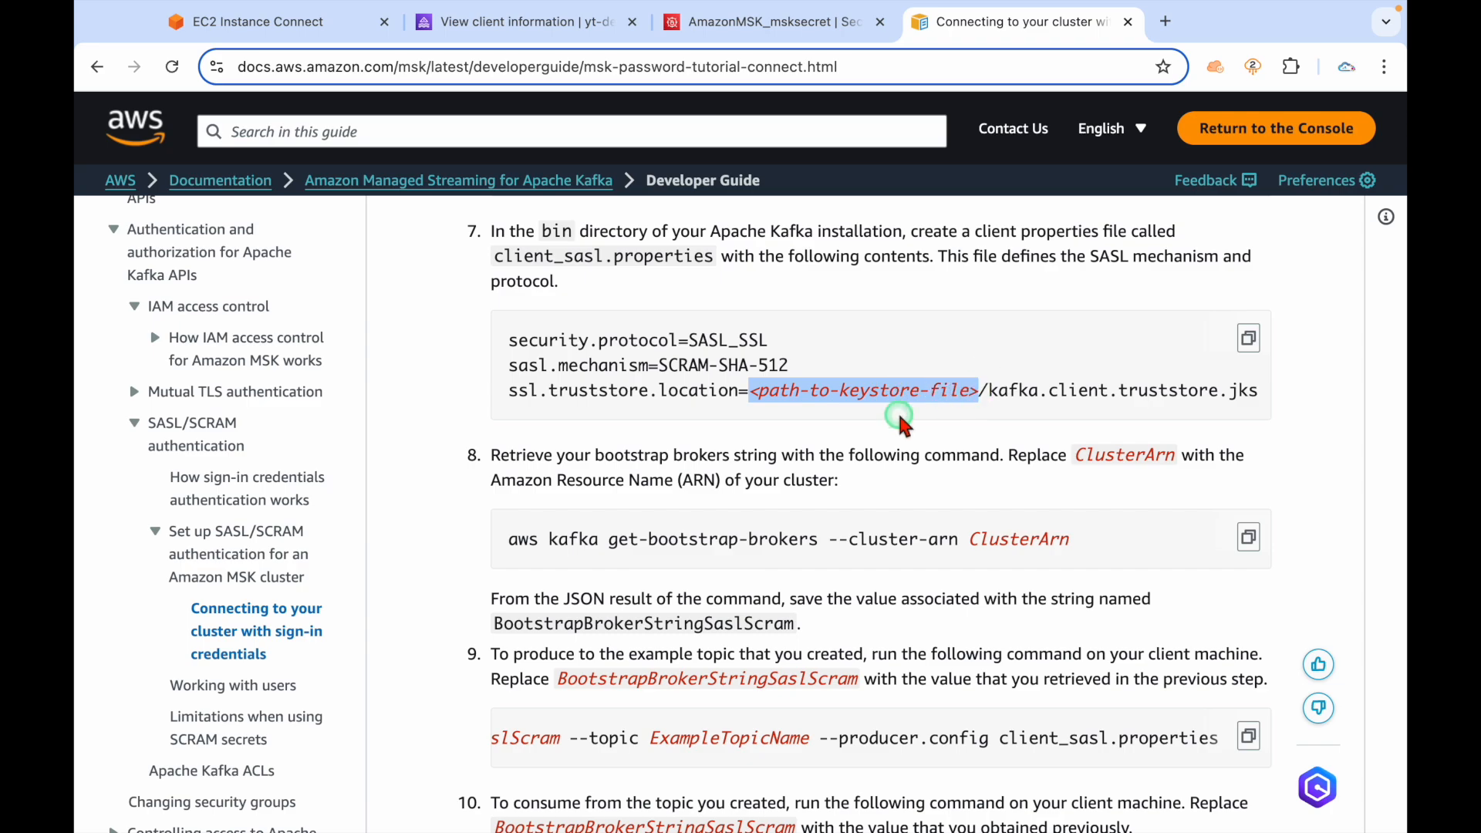
pyautogui.hotkey('ctrl', 'Left')
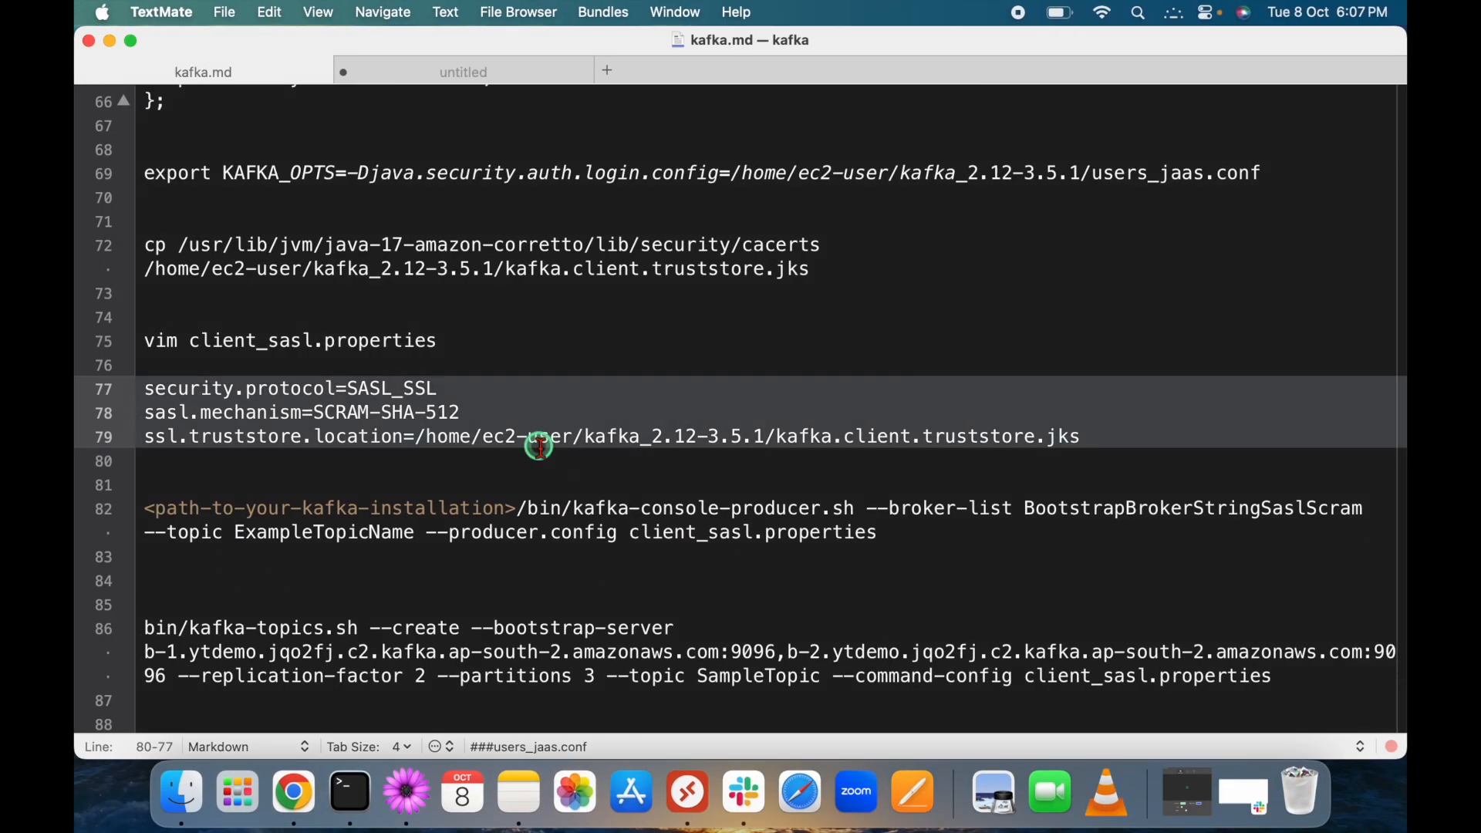
pyautogui.hotkey('ctrl', 'Right')
# Paste the three SASL properties into vim, save with :wq, and confirm the file with ls.
pyautogui.click(277, 21)
pyautogui.rightClick(299, 270)
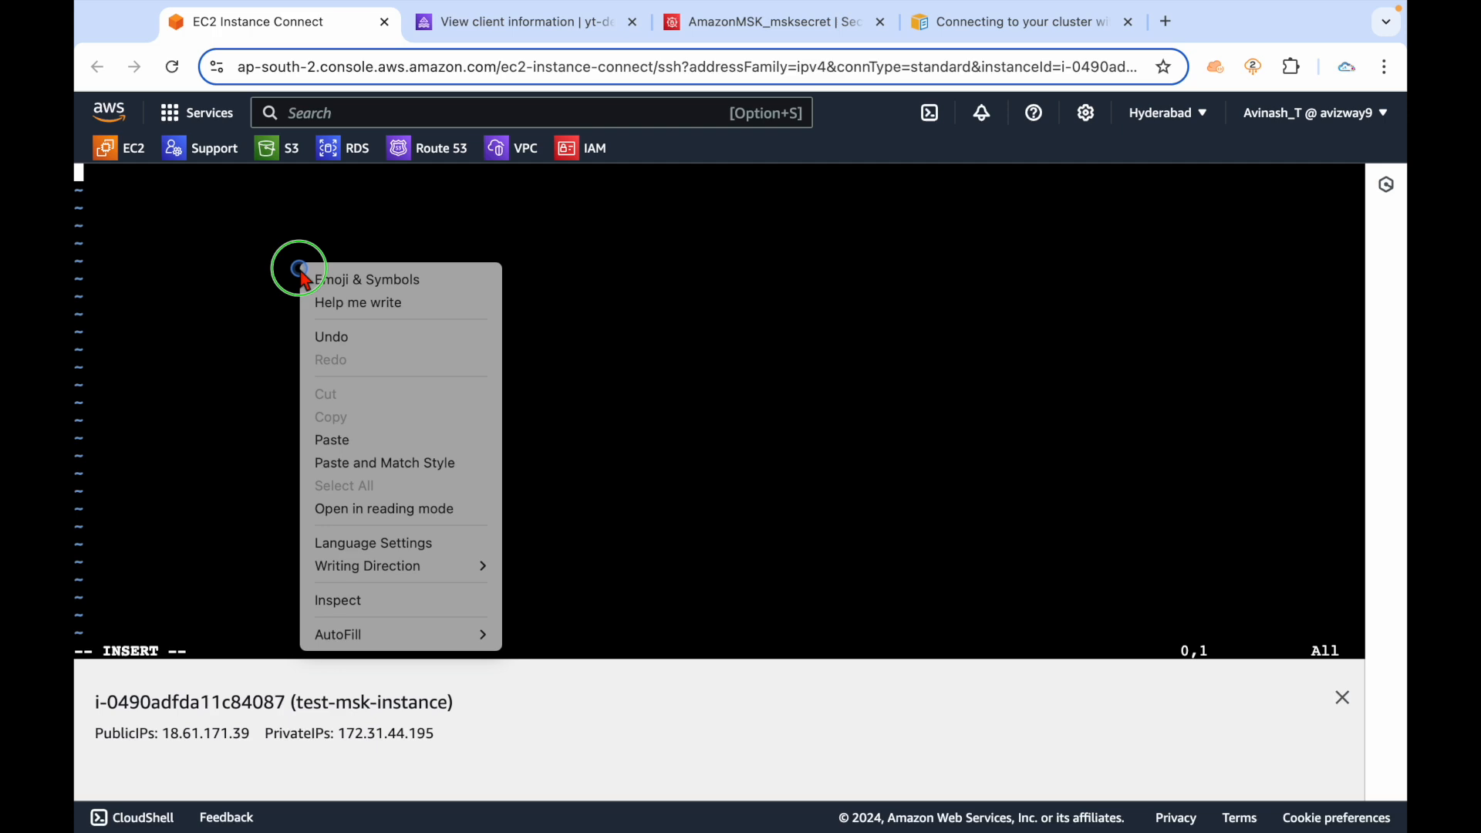
pyautogui.click(331, 440)
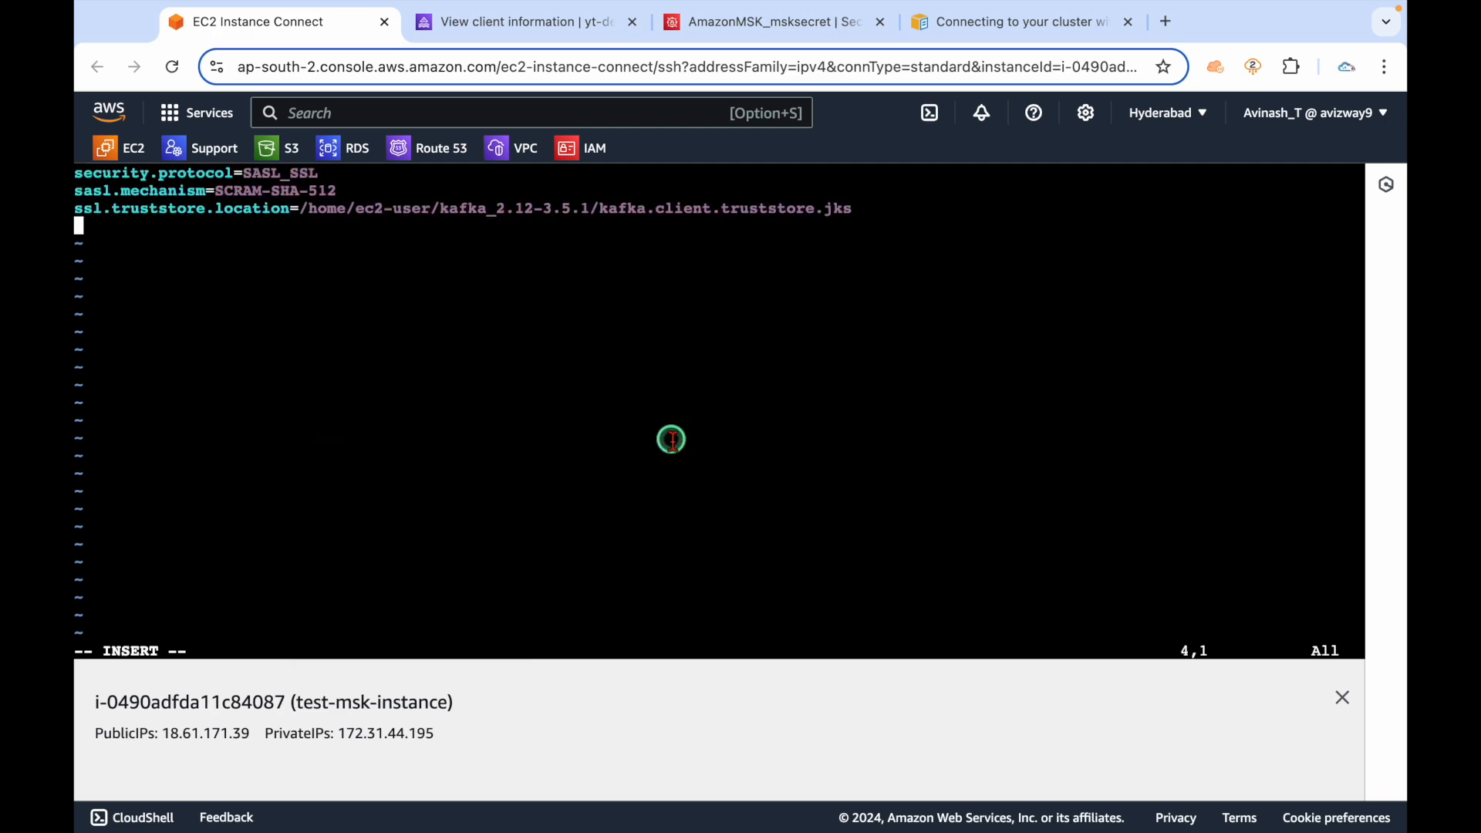
pyautogui.write('q')
pyautogui.press('Return')
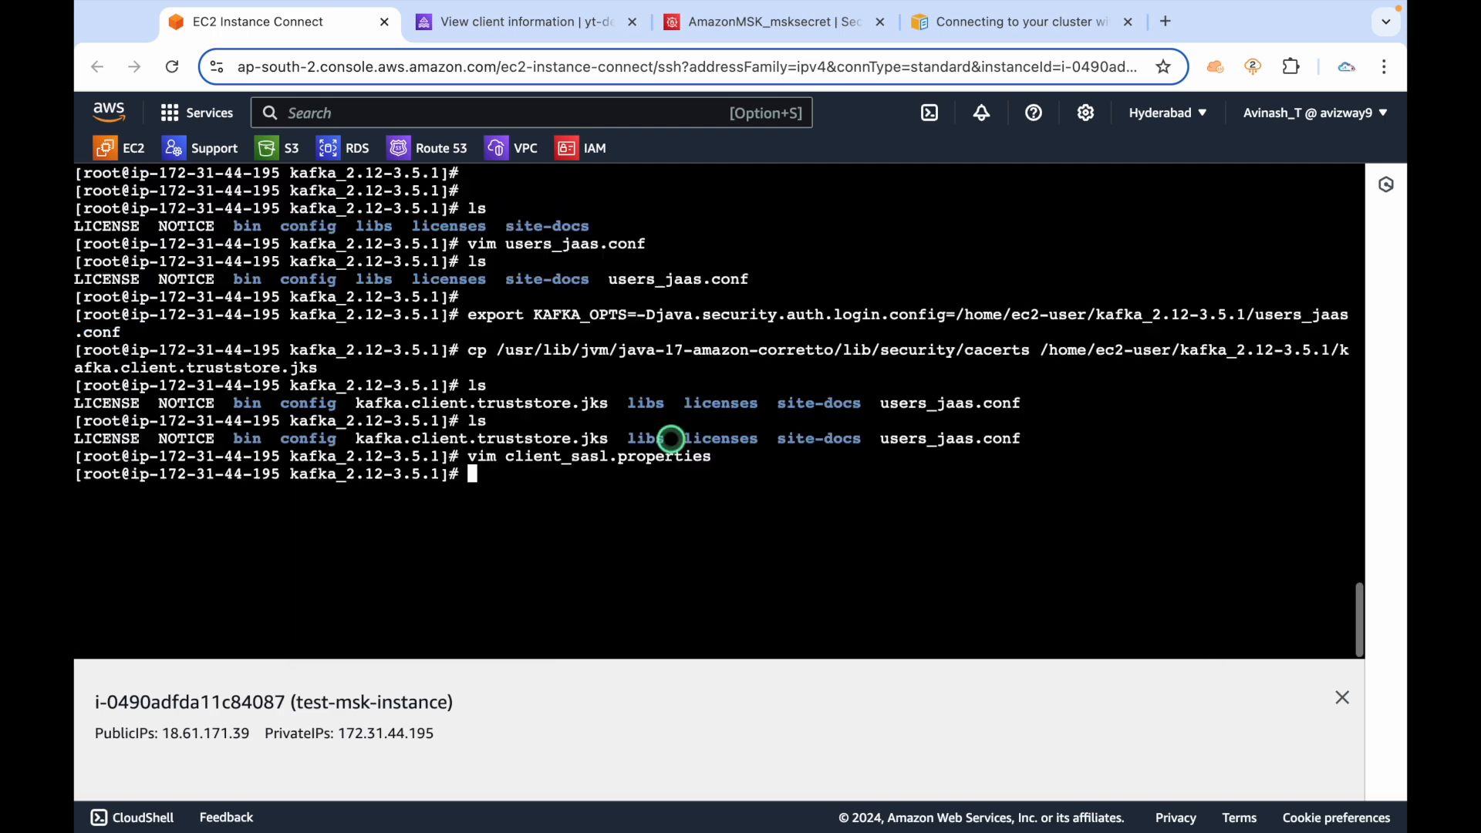
pyautogui.write('ls')
pyautogui.press('Return')
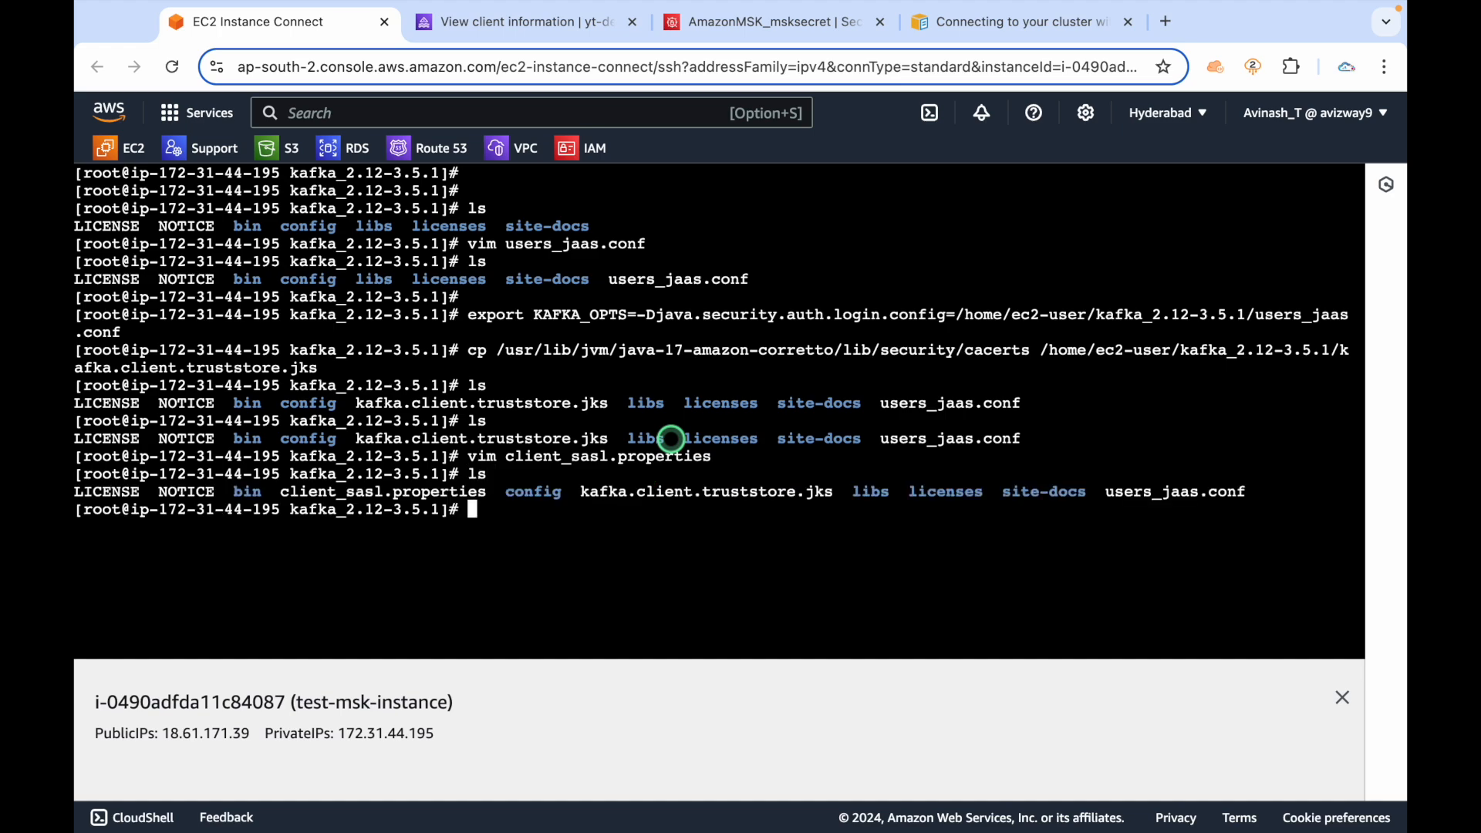
pyautogui.press('super+Tab')
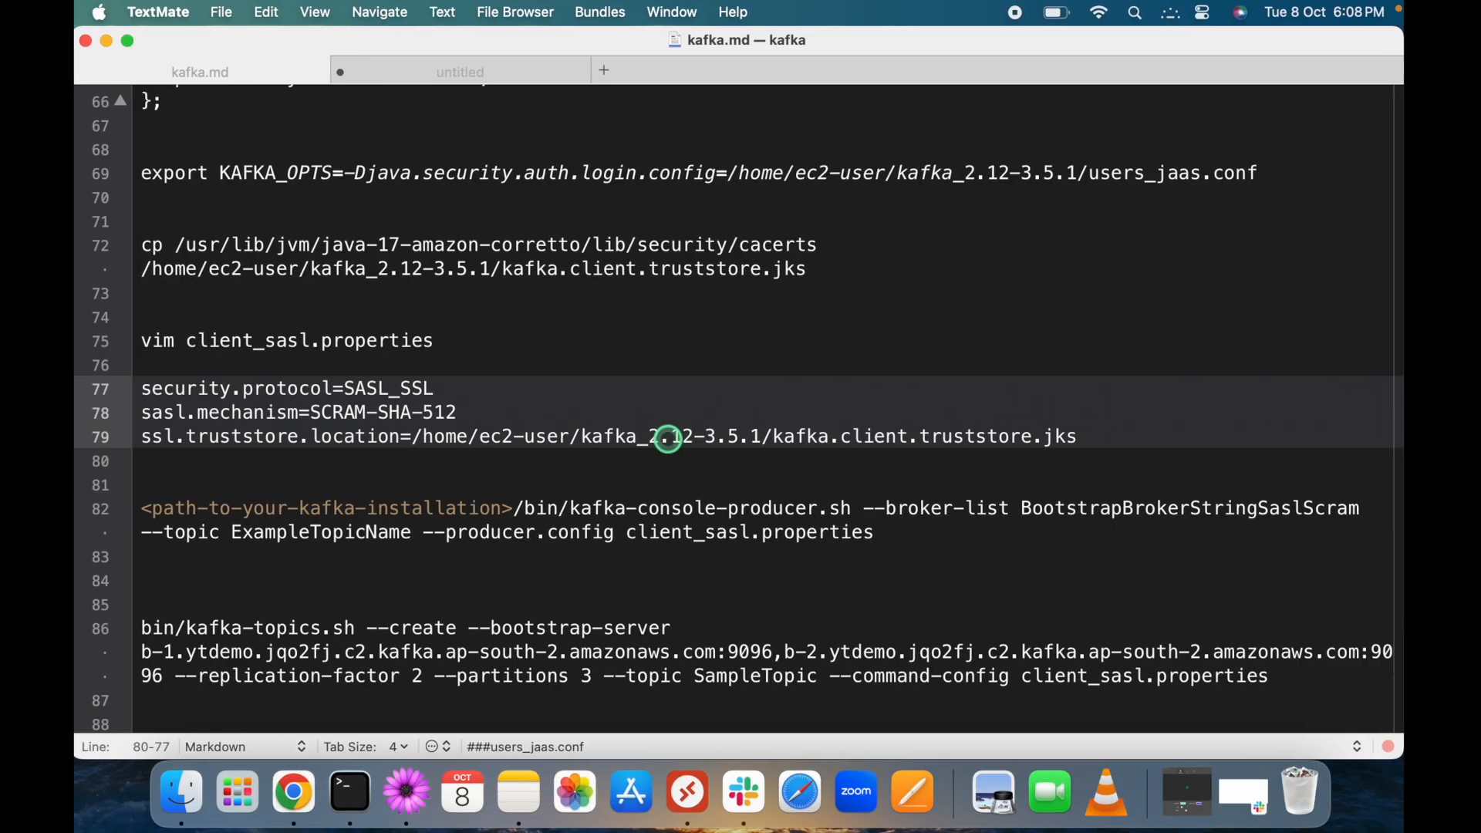
pyautogui.scroll(-3, 437, 492)
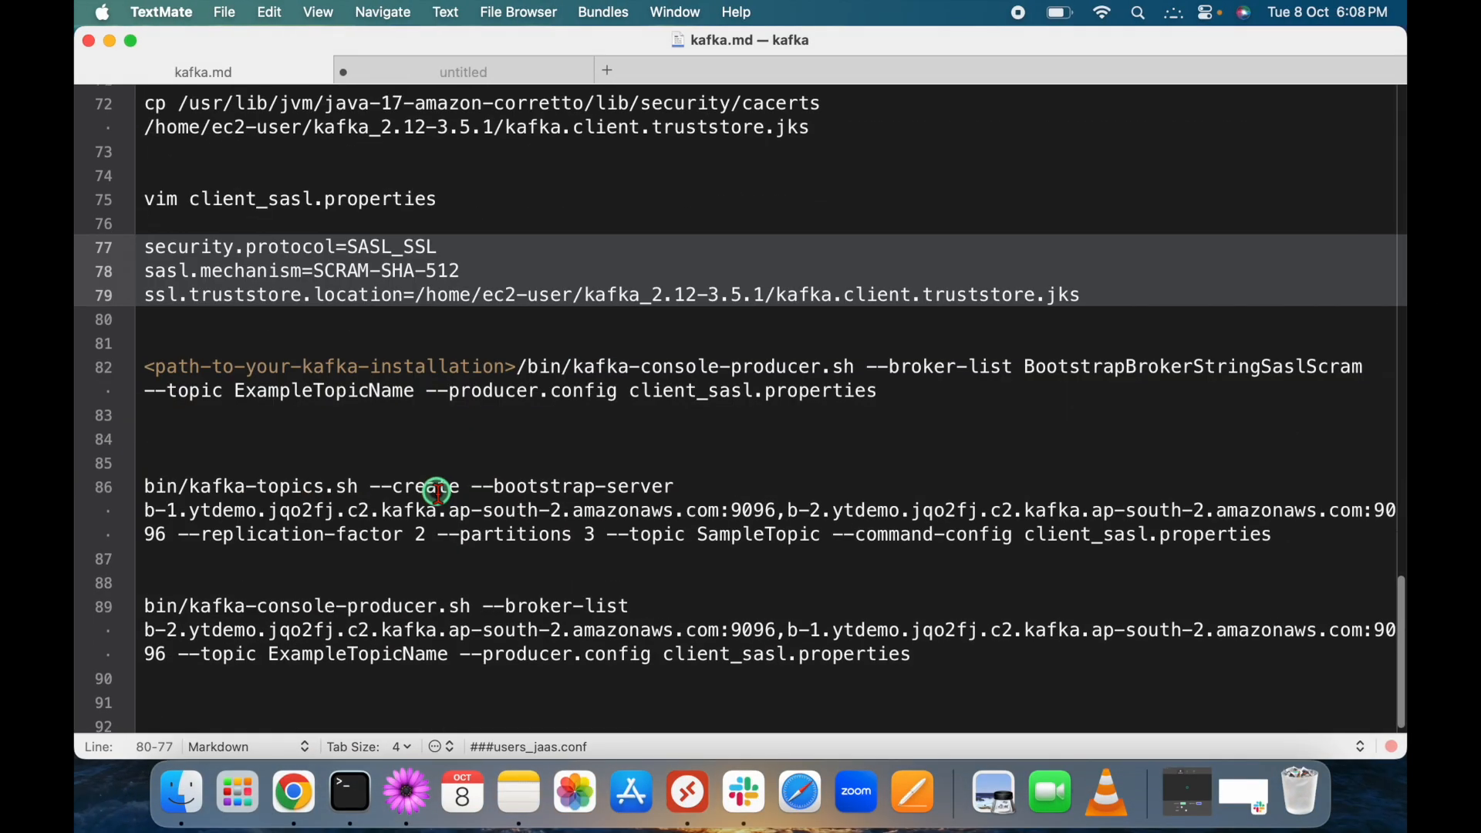
# Review the kafka-topics create command's options and the three client_sasl.properties settings lines.
pyautogui.click(348, 455)
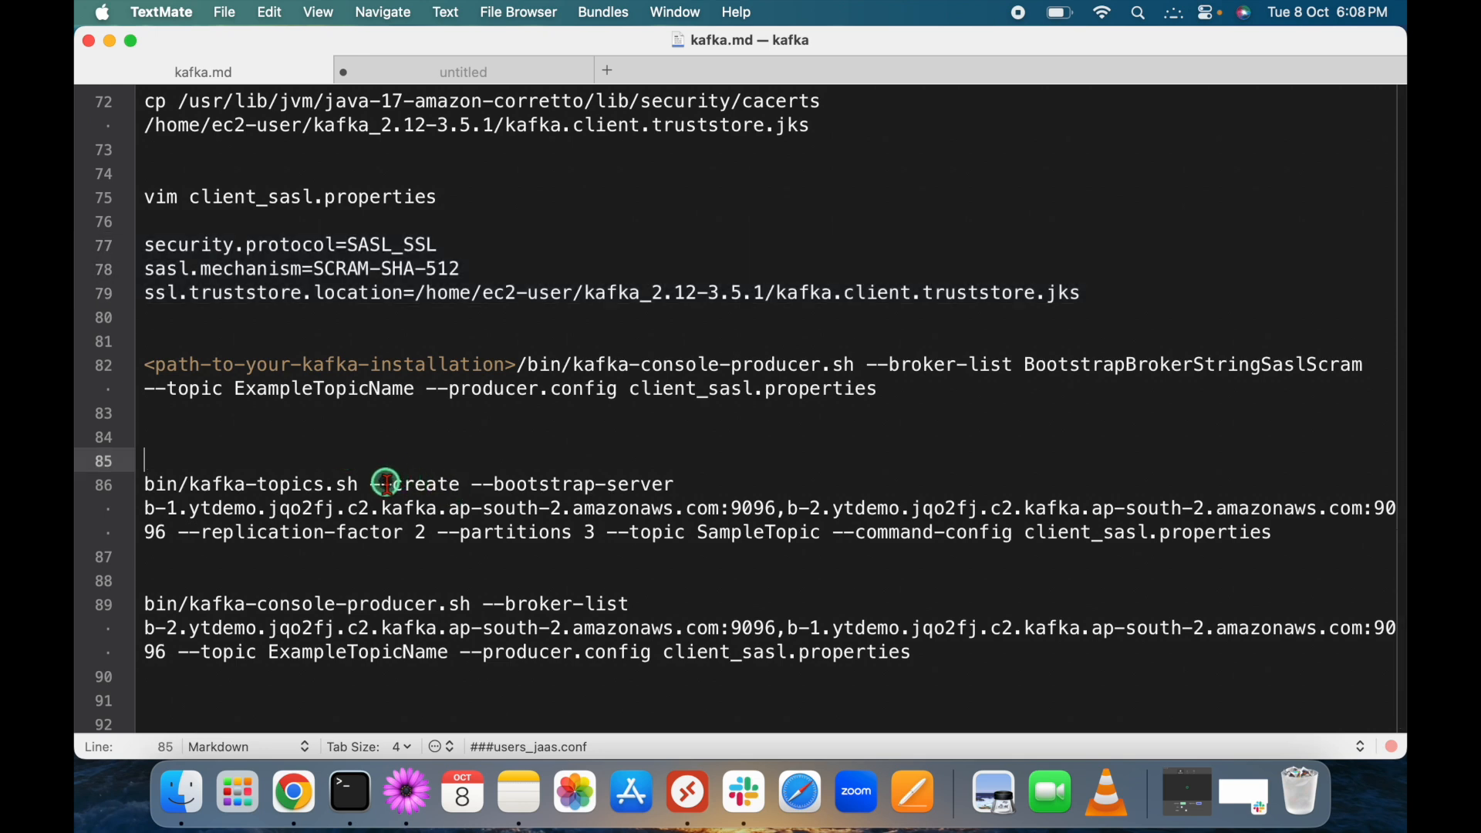
pyautogui.moveTo(386, 482); pyautogui.dragTo(467, 481)
pyautogui.moveTo(358, 484); pyautogui.dragTo(190, 486)
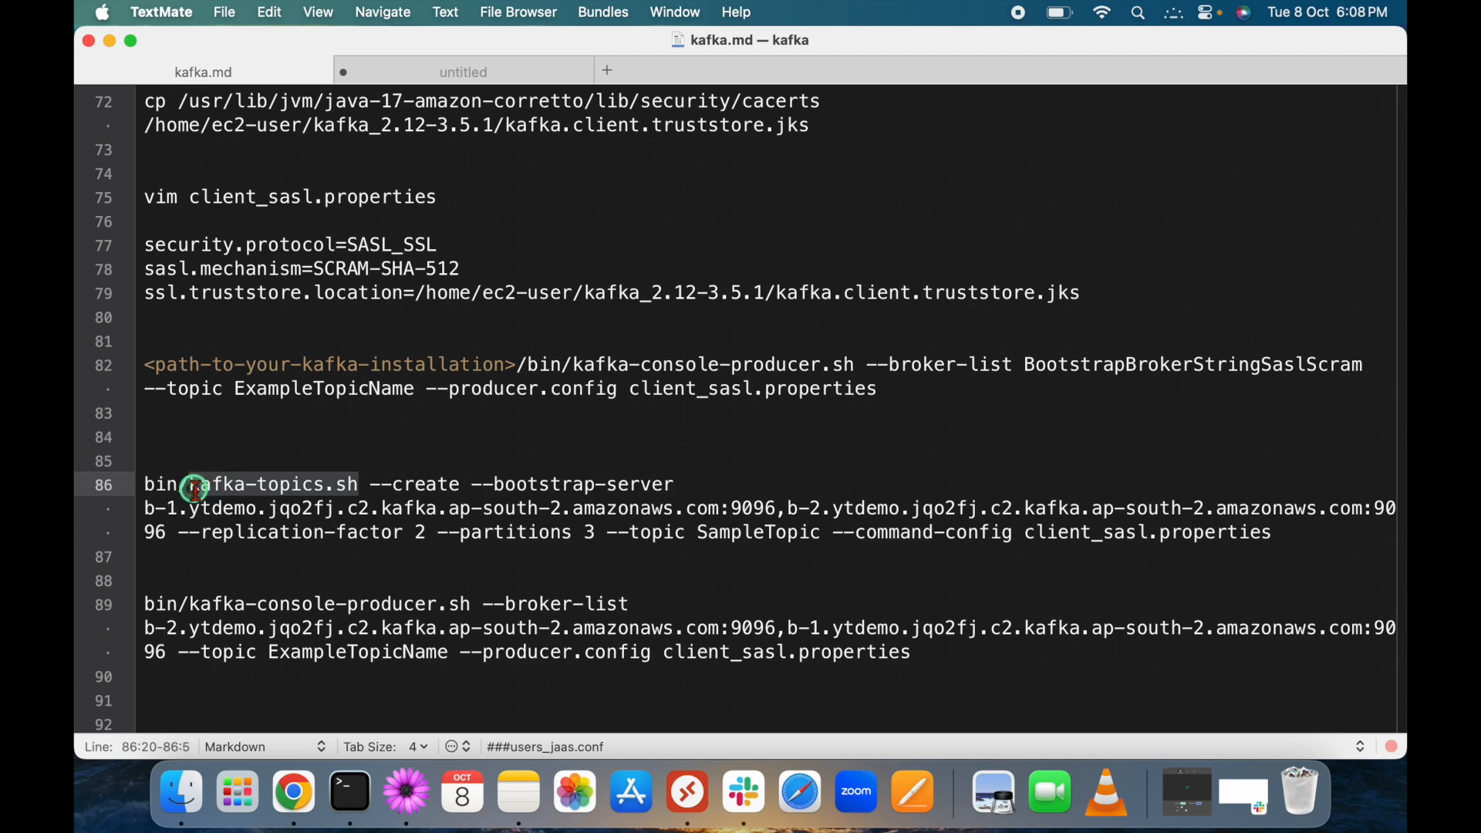
pyautogui.moveTo(479, 483); pyautogui.dragTo(653, 486)
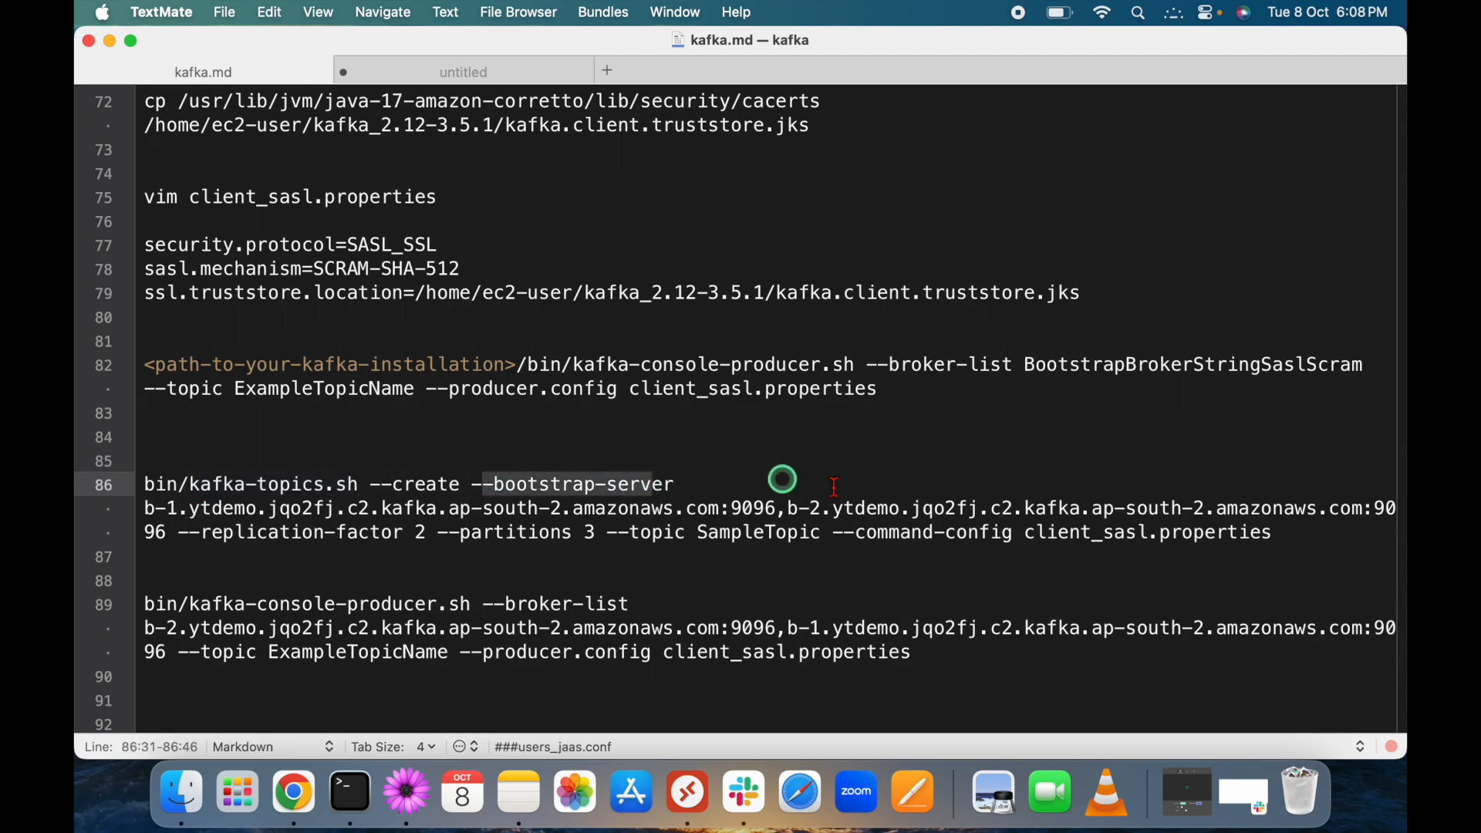
pyautogui.click(187, 535)
pyautogui.moveTo(182, 535); pyautogui.dragTo(600, 531)
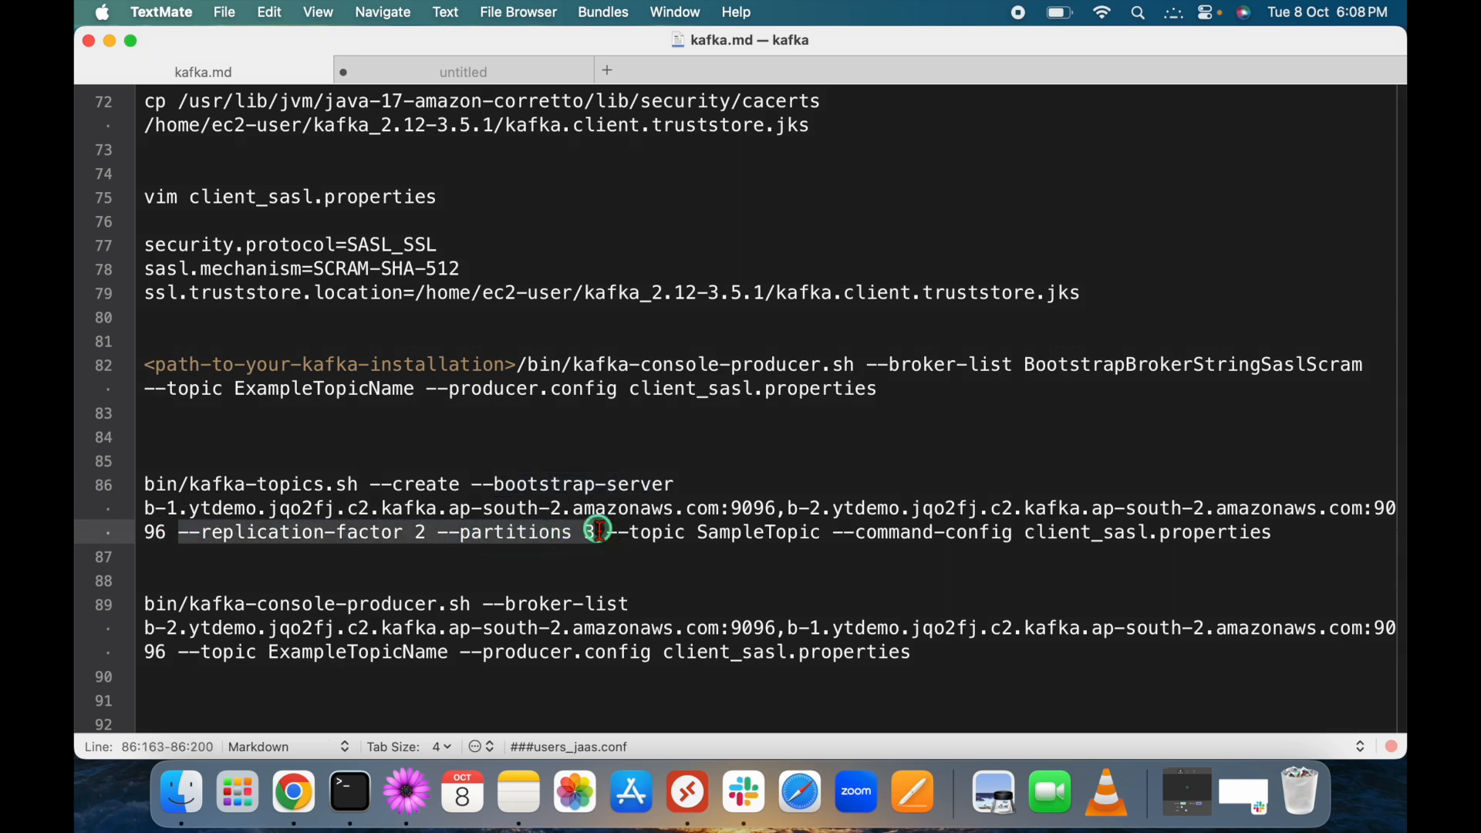
pyautogui.moveTo(606, 532); pyautogui.dragTo(1013, 532)
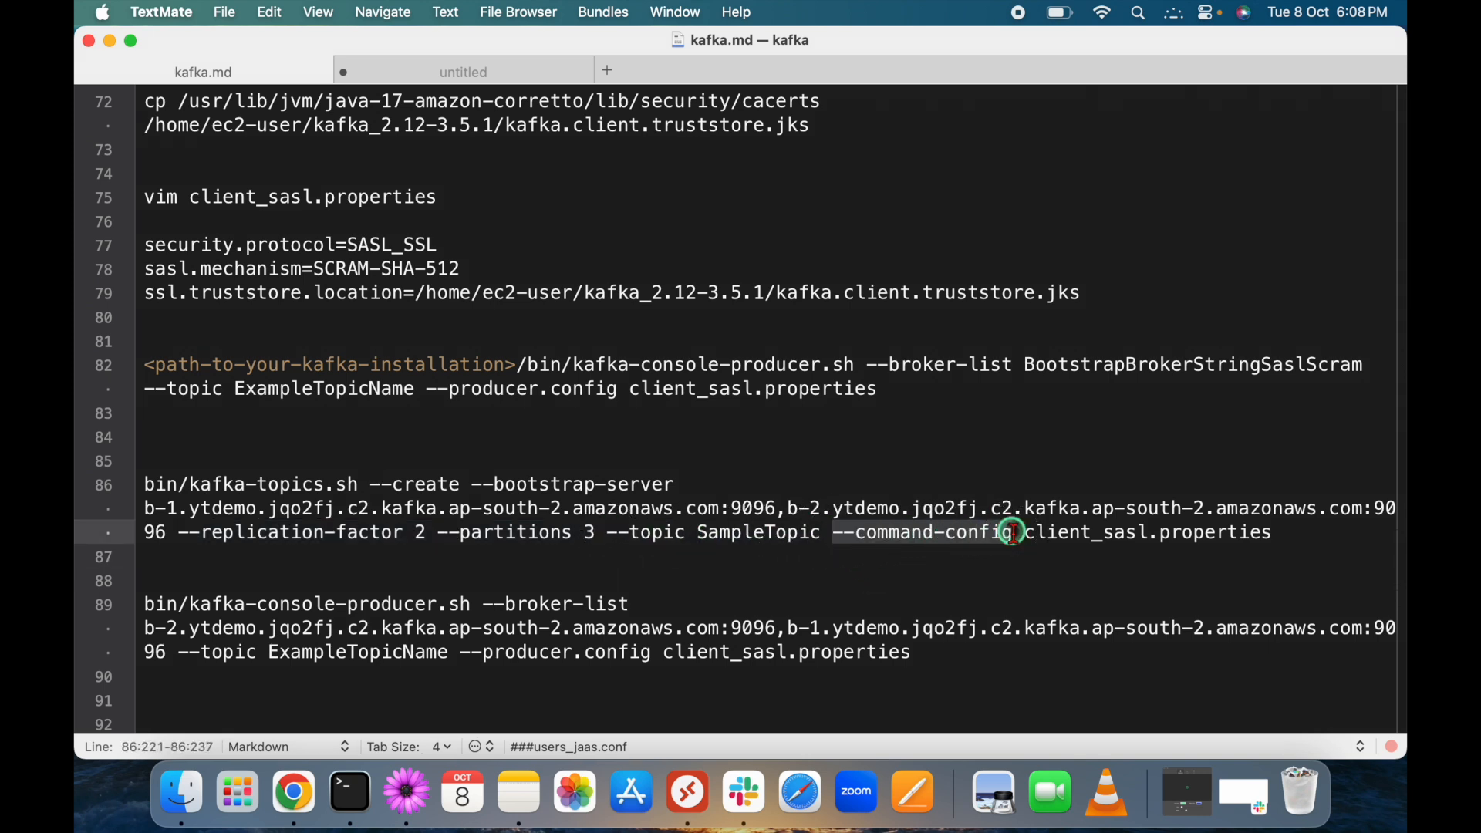
pyautogui.click(936, 576)
pyautogui.moveTo(833, 533); pyautogui.dragTo(1270, 534)
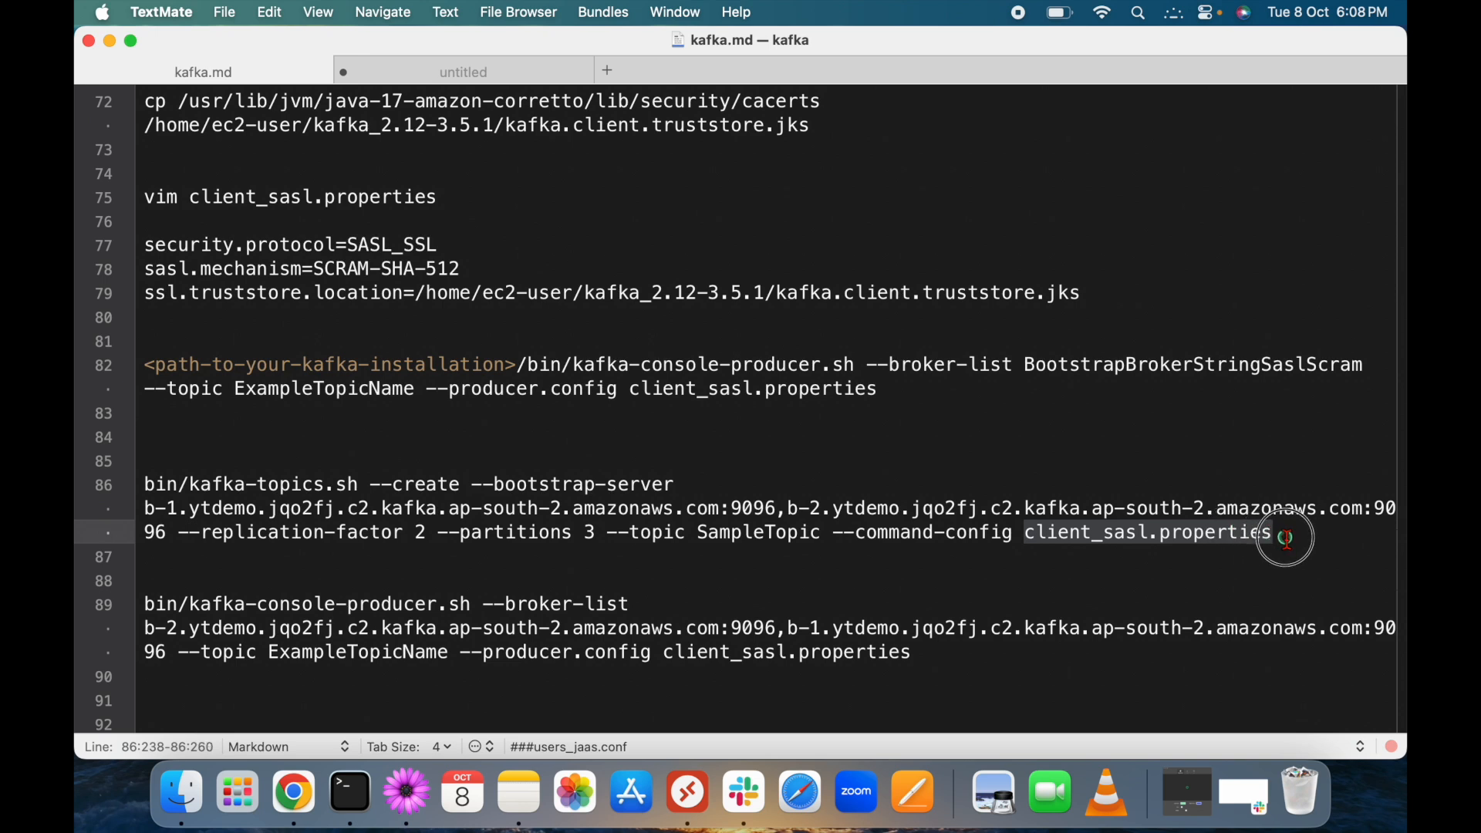
pyautogui.click(171, 318)
pyautogui.moveTo(171, 319); pyautogui.dragTo(132, 248)
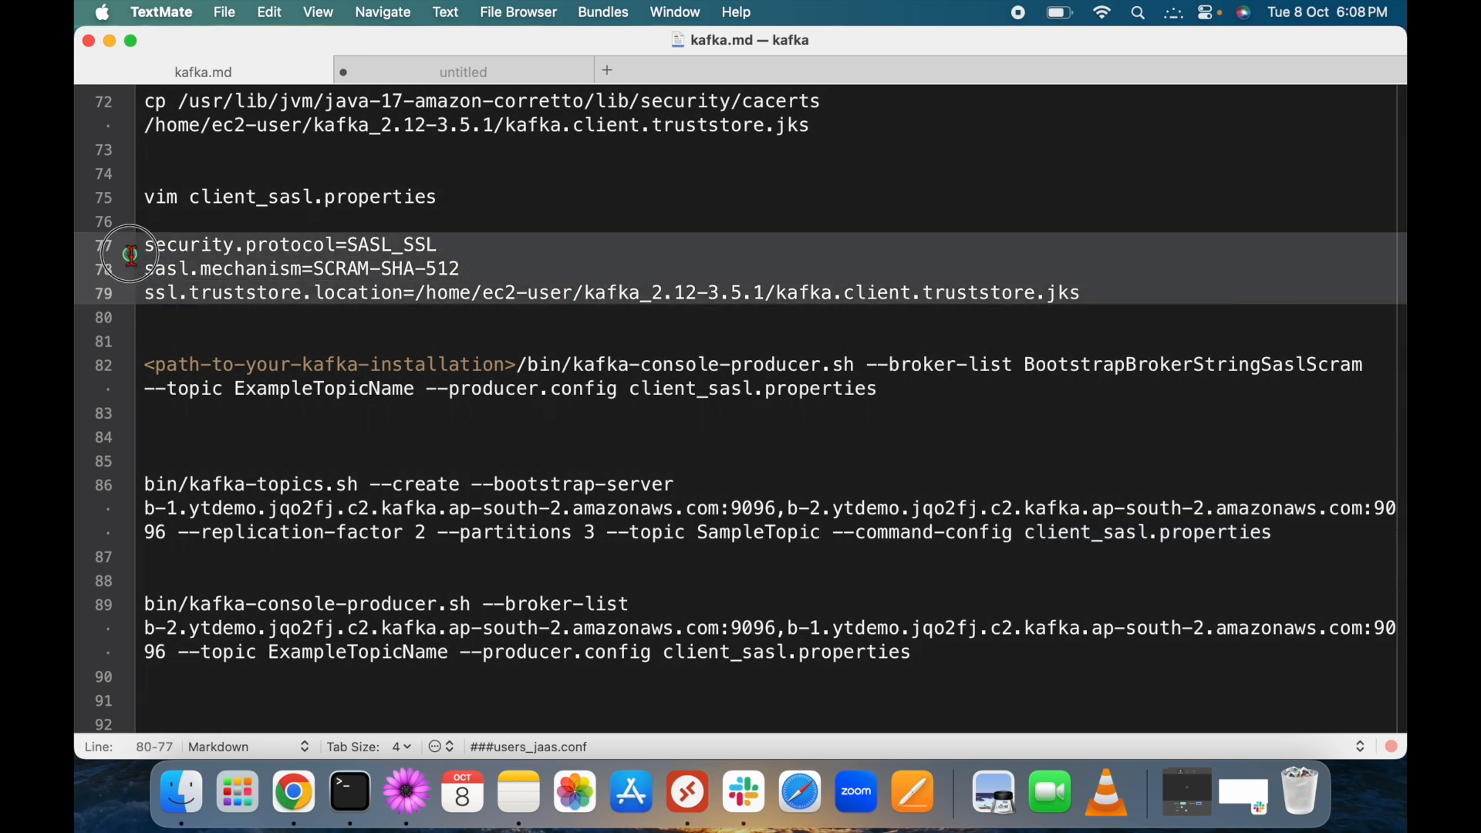
pyautogui.click(1297, 536)
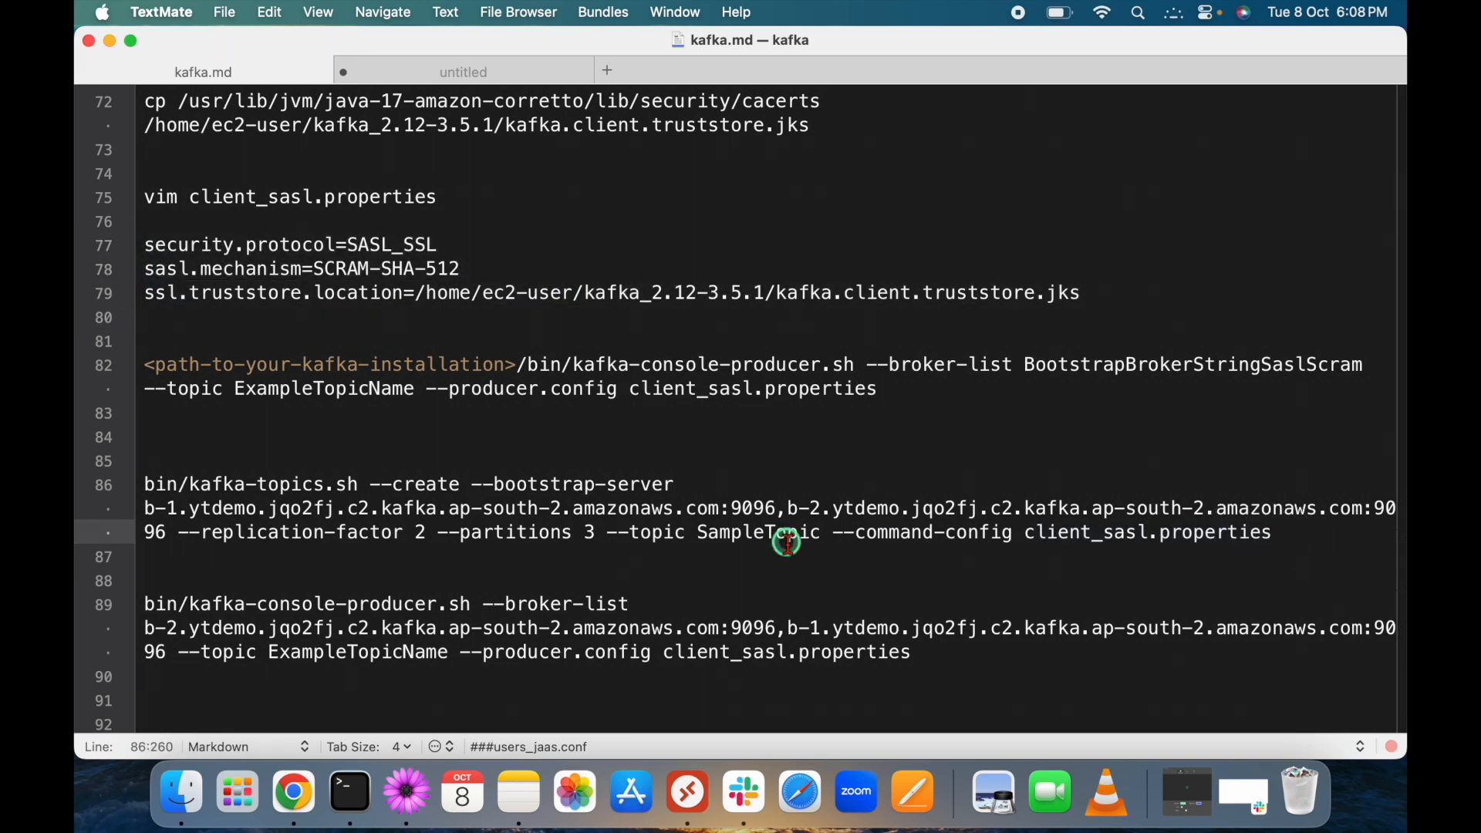
# Replace SampleTopic with TestTopic1 on line 86 and copy the whole create command.
pyautogui.doubleClick(756, 534)
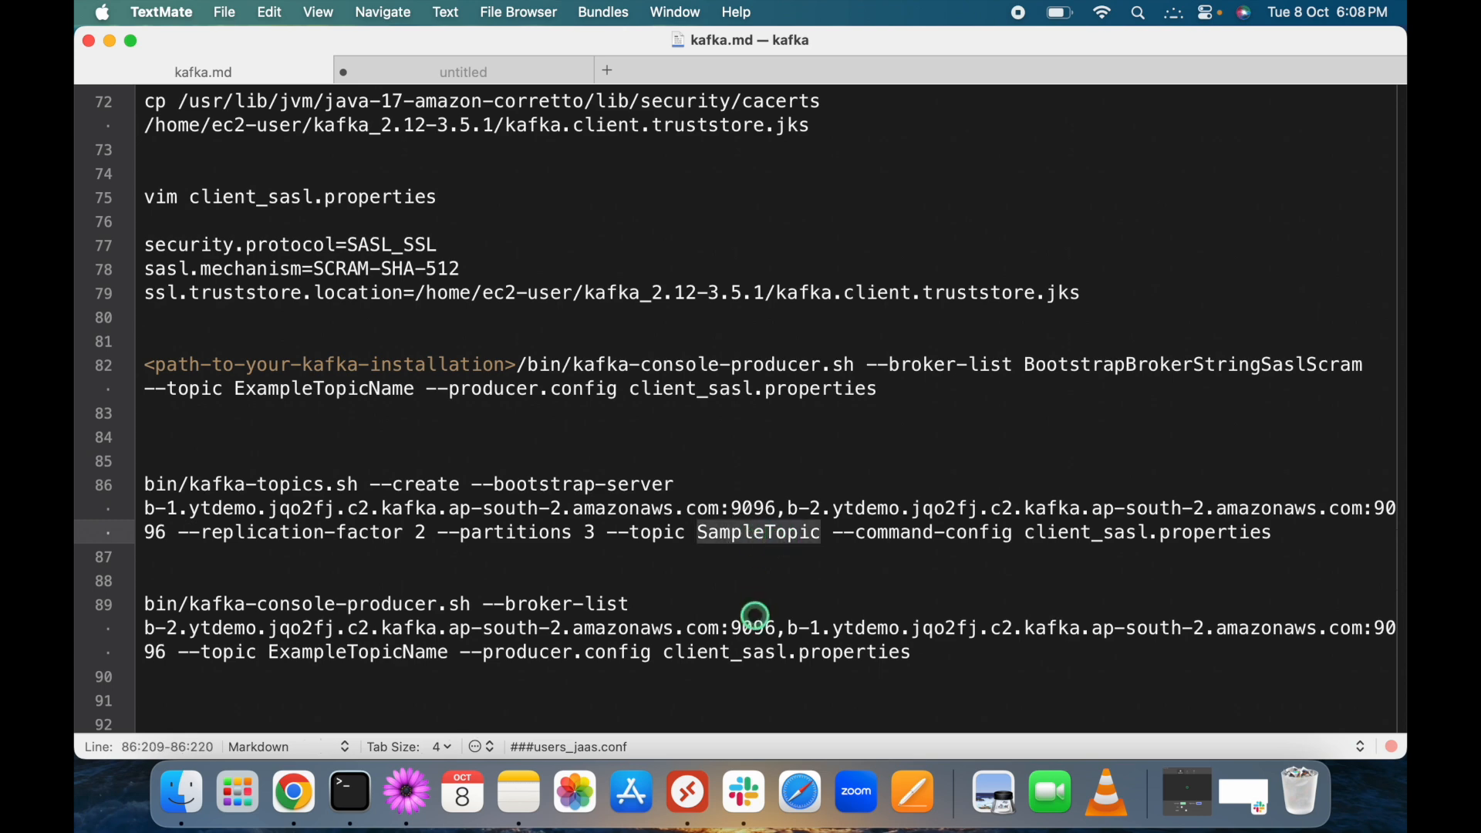
pyautogui.write('Test')
pyautogui.write('Topic1')
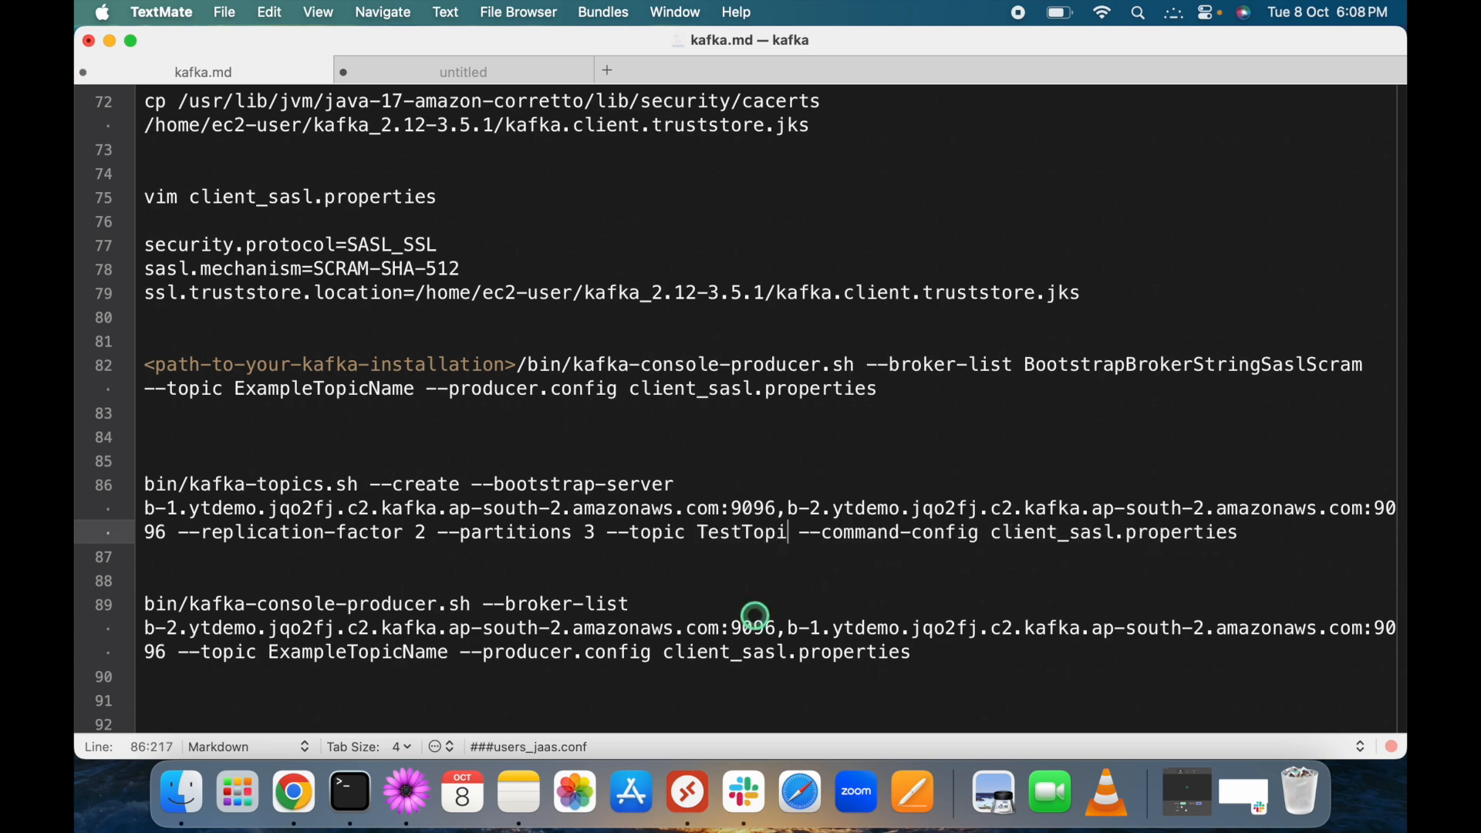
pyautogui.press('Down')
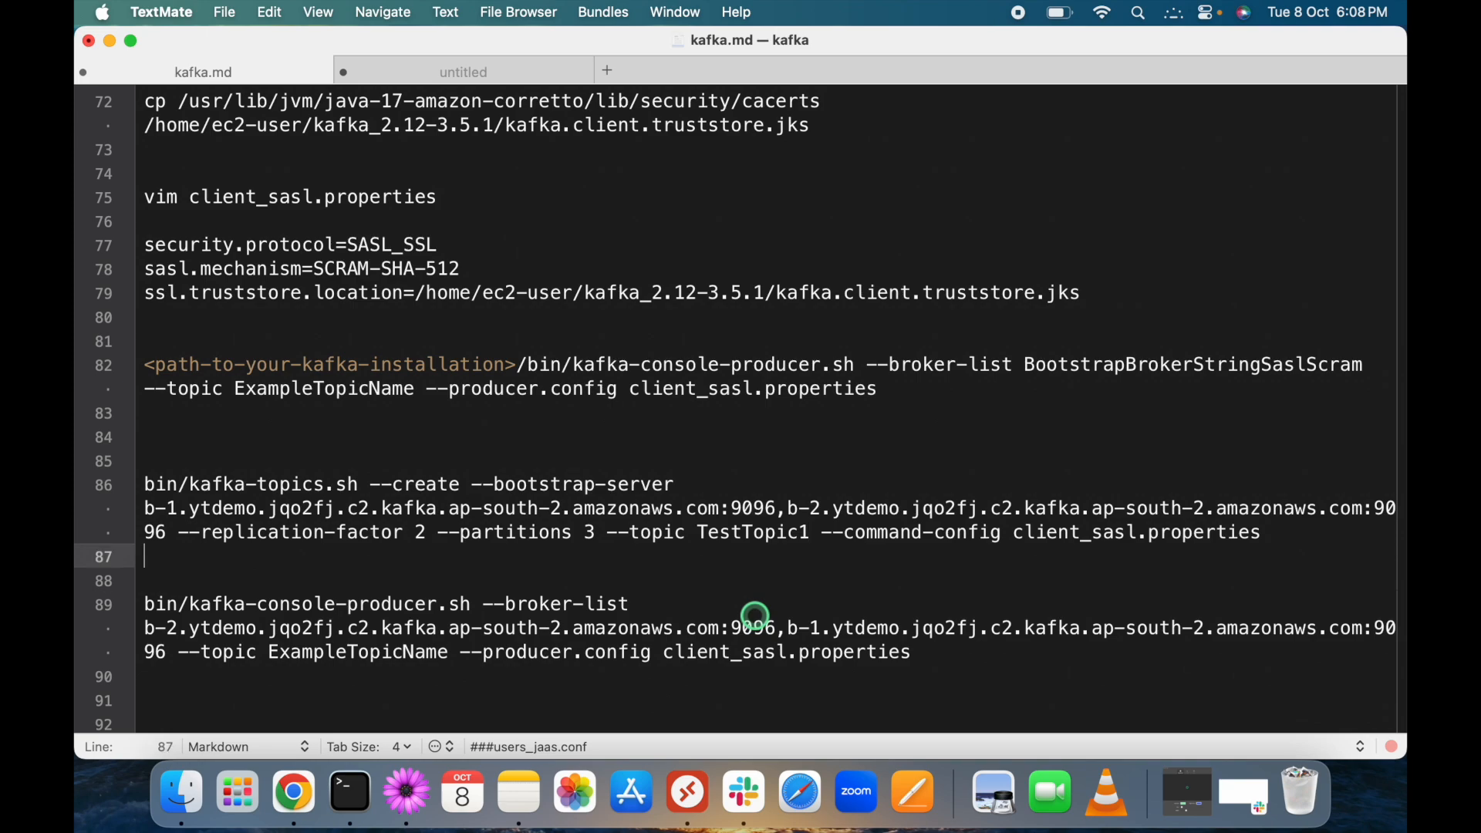
pyautogui.press('Left')
pyautogui.hotkey('shift', 'Up')
pyautogui.hotkey('shift', 'Up')
pyautogui.hotkey('shift', 'Up')
pyautogui.hotkey('shift', 'Up')
pyautogui.hotkey('shift', 'Down')
pyautogui.hotkey('shift', 'Down')
pyautogui.press('super+c')
pyautogui.hotkey('ctrl', 'Right')
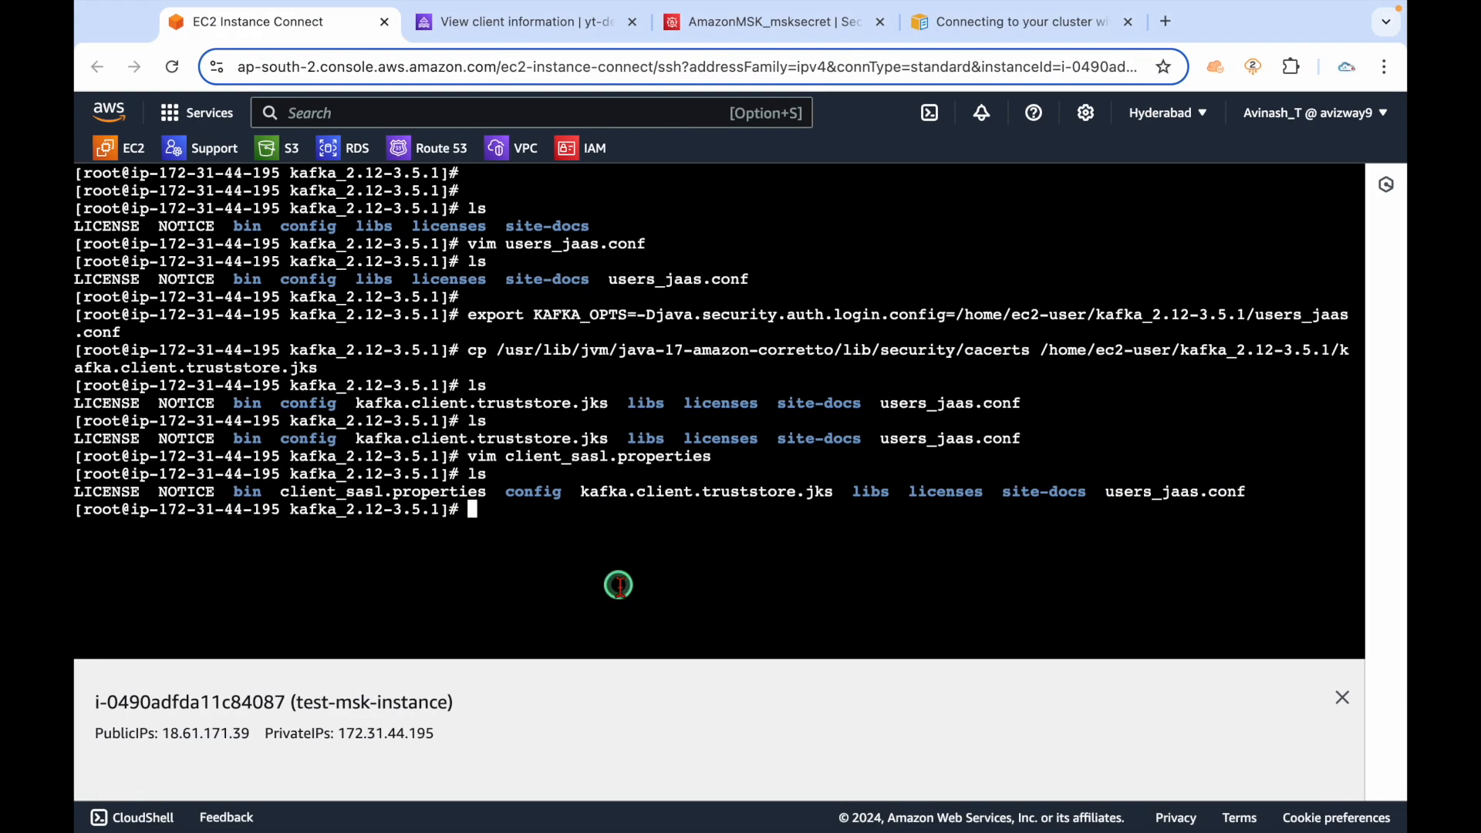
# Clear the terminal and paste-run the kafka-topics.sh create command, creating TestTopic1.
pyautogui.hotkey('ctrl', 'l')
pyautogui.rightClick(580, 250)
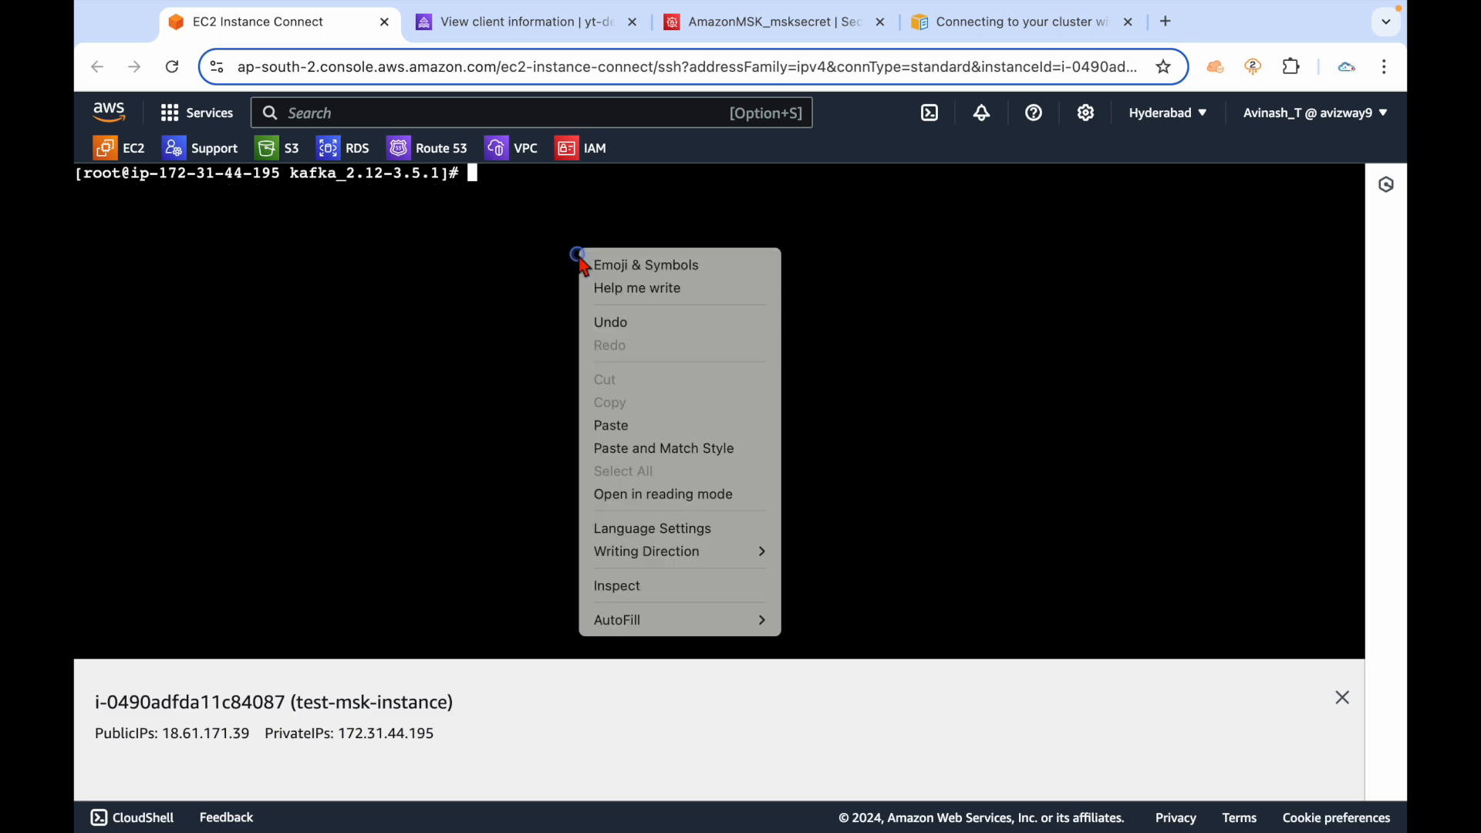
pyautogui.click(626, 426)
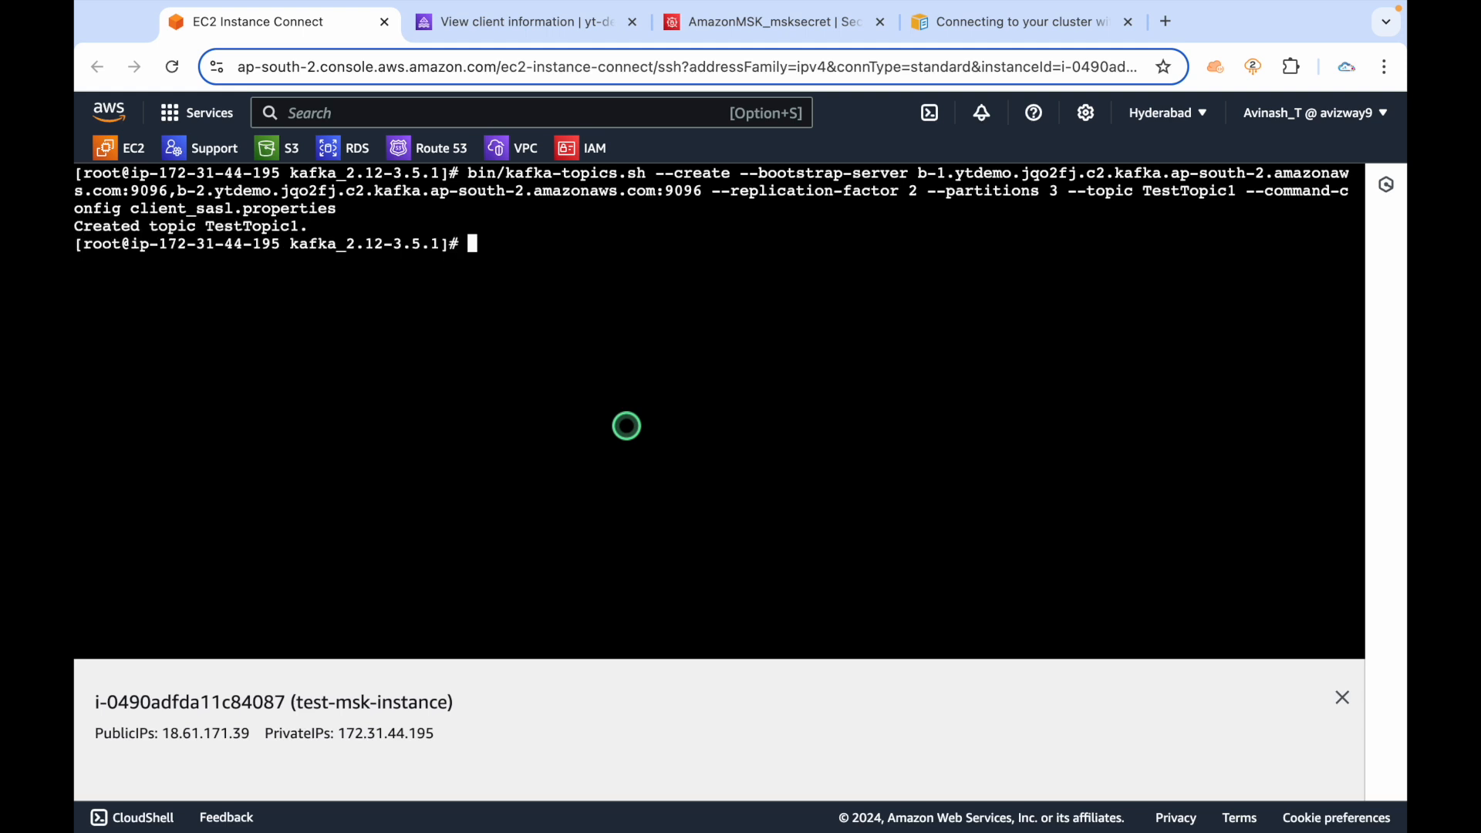
pyautogui.doubleClick(240, 226)
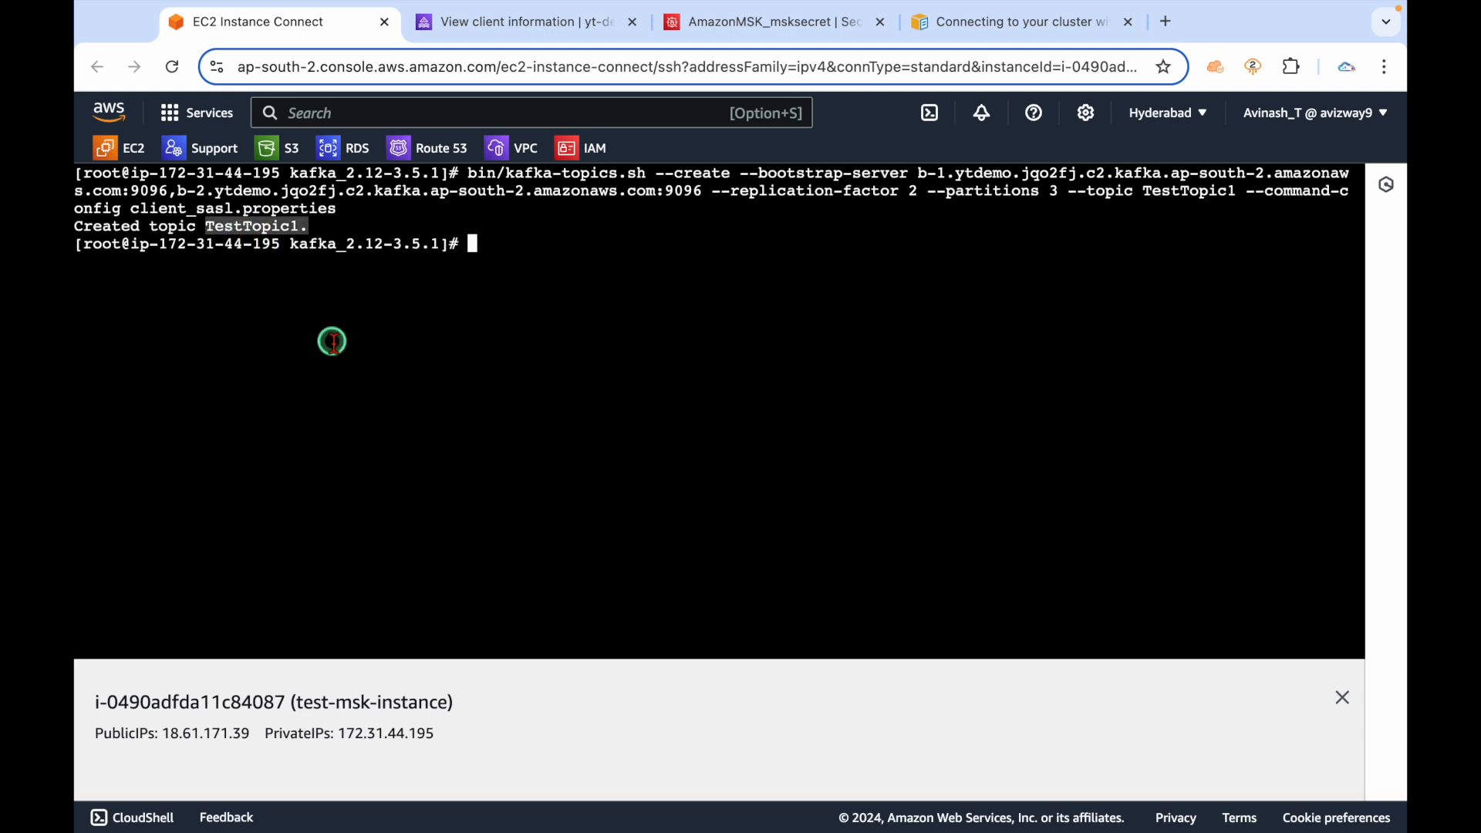
pyautogui.click(332, 342)
pyautogui.hotkey('ctrl', 'Left')
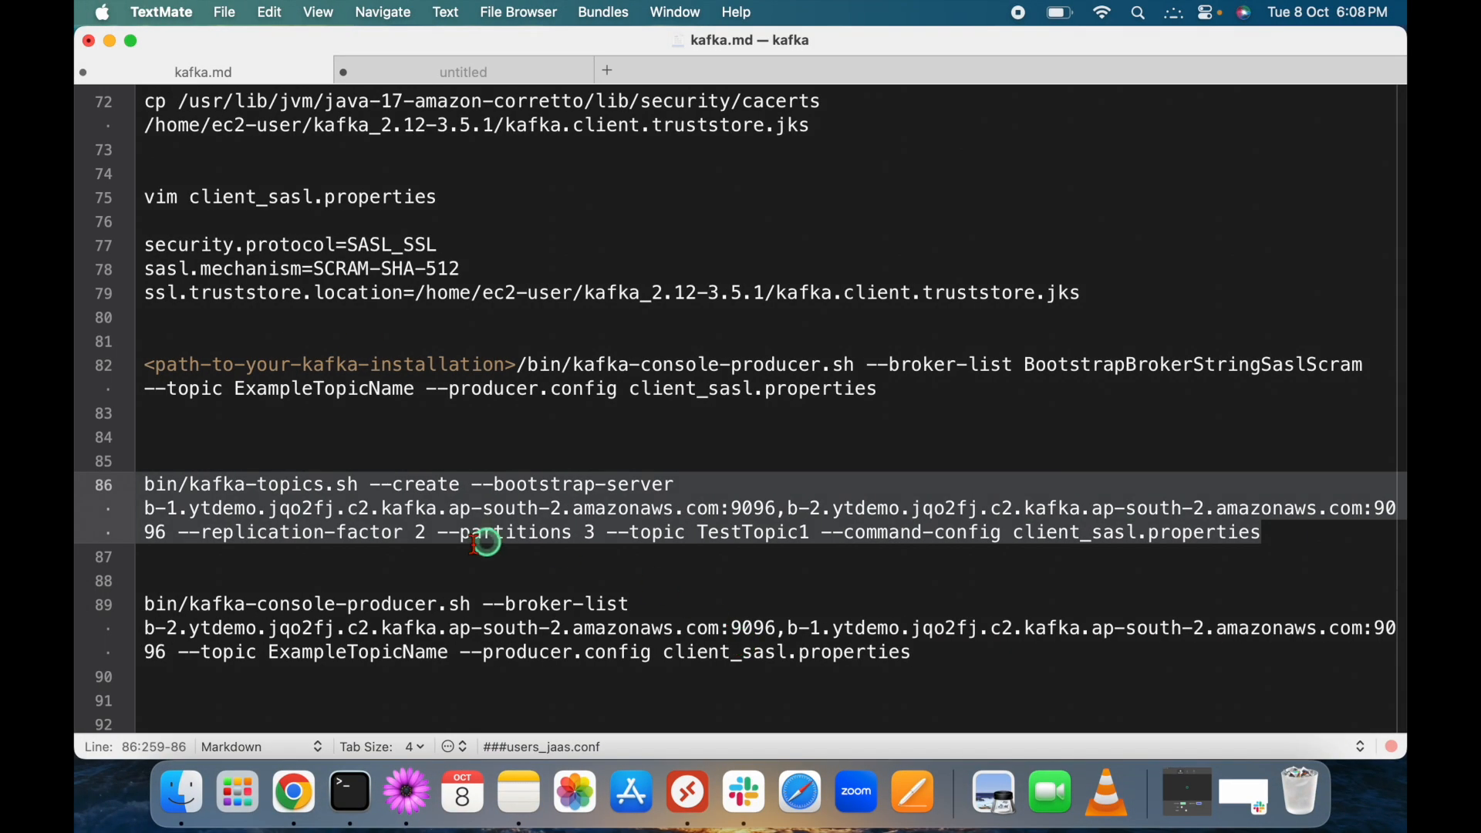
# Review the console producer command on line 89 and its producer config option.
pyautogui.click(455, 546)
pyautogui.click(229, 582)
pyautogui.press('Down')
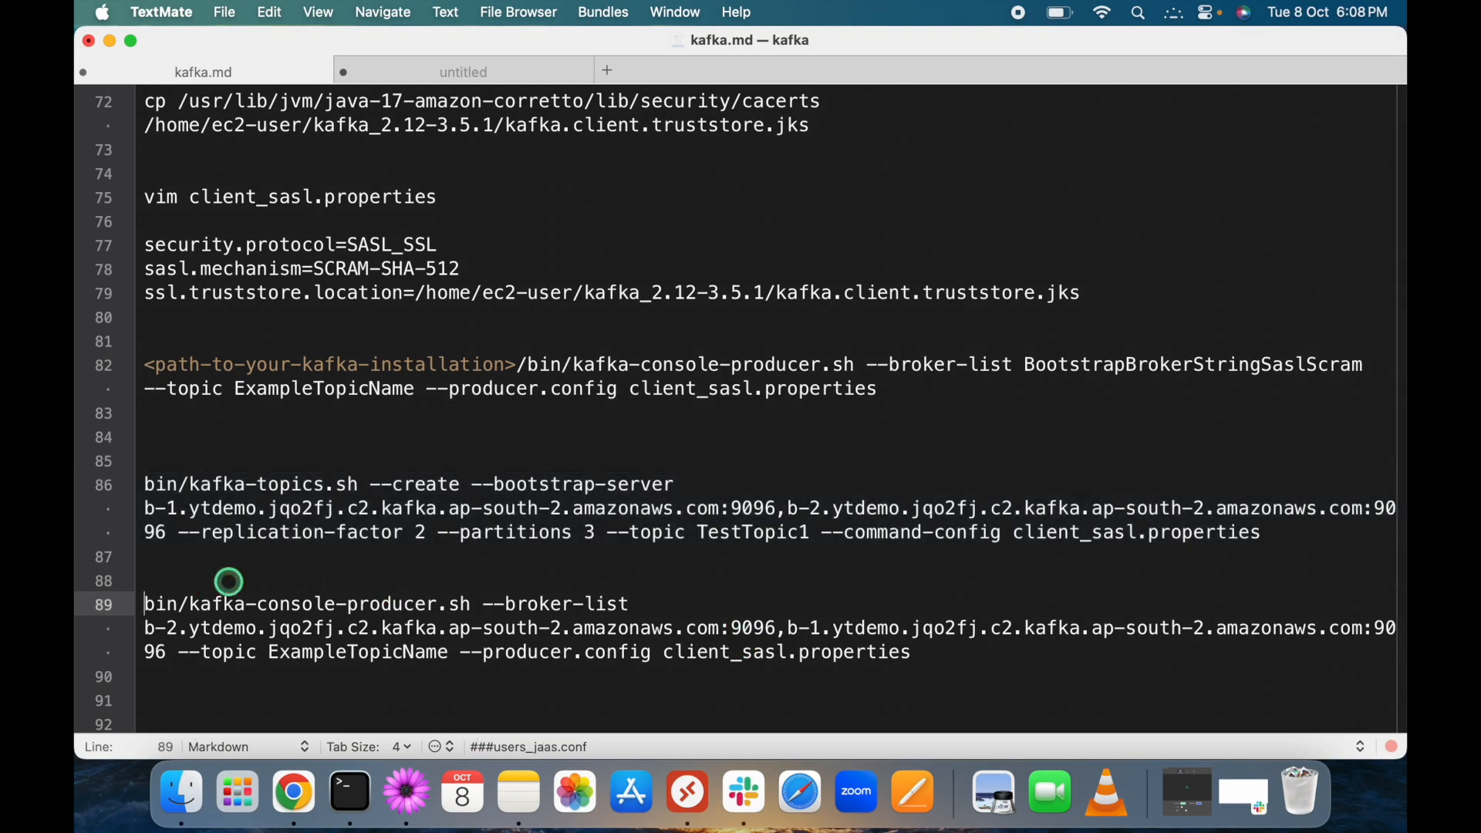
pyautogui.moveTo(450, 653); pyautogui.dragTo(104, 605)
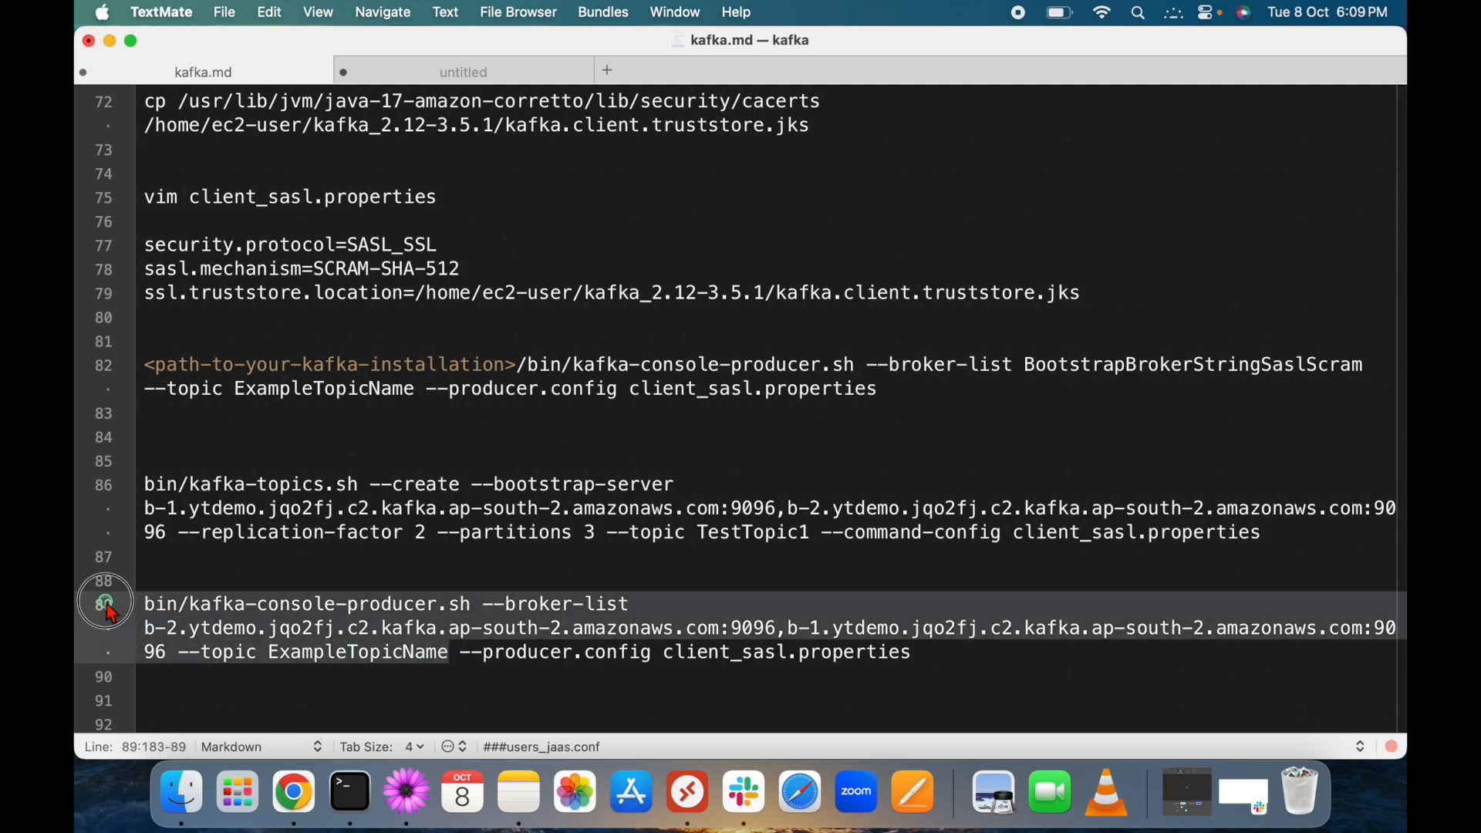
pyautogui.click(536, 679)
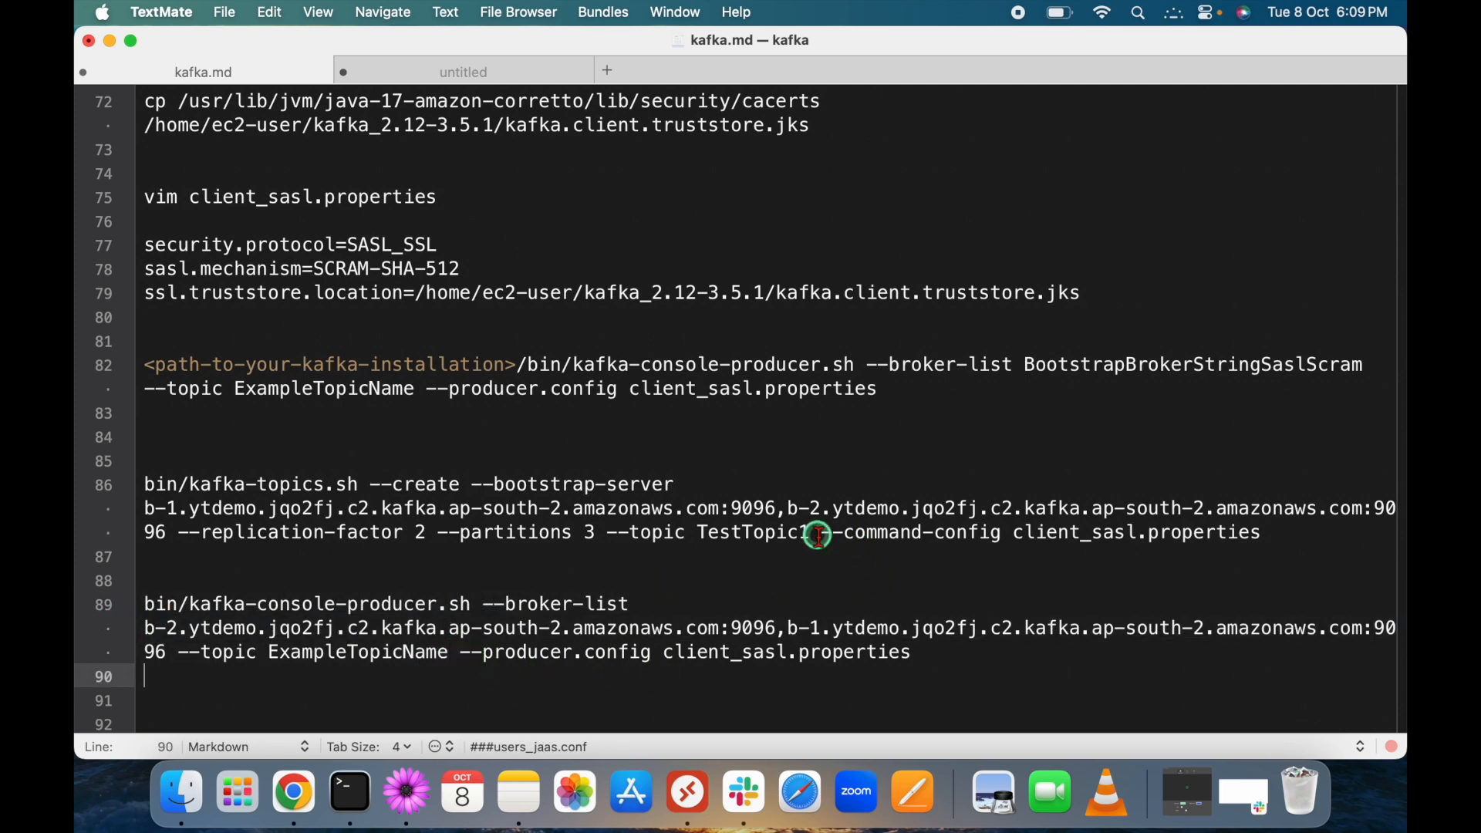
pyautogui.moveTo(821, 534); pyautogui.dragTo(1029, 534)
pyautogui.moveTo(472, 655); pyautogui.dragTo(656, 657)
pyautogui.doubleClick(540, 654)
pyautogui.click(661, 644)
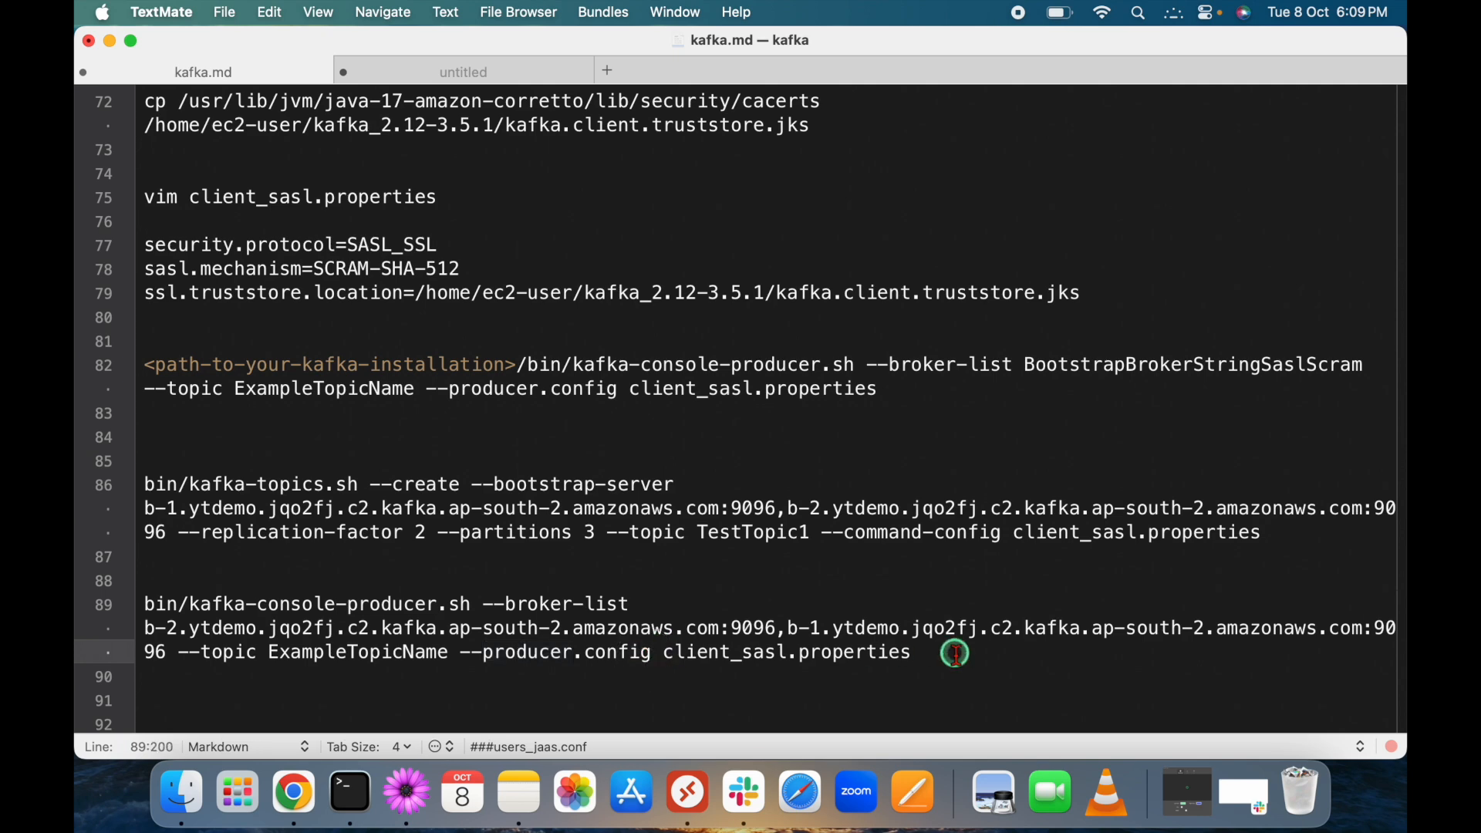
pyautogui.moveTo(921, 648); pyautogui.dragTo(135, 609)
pyautogui.press('super+c')
pyautogui.click(619, 663)
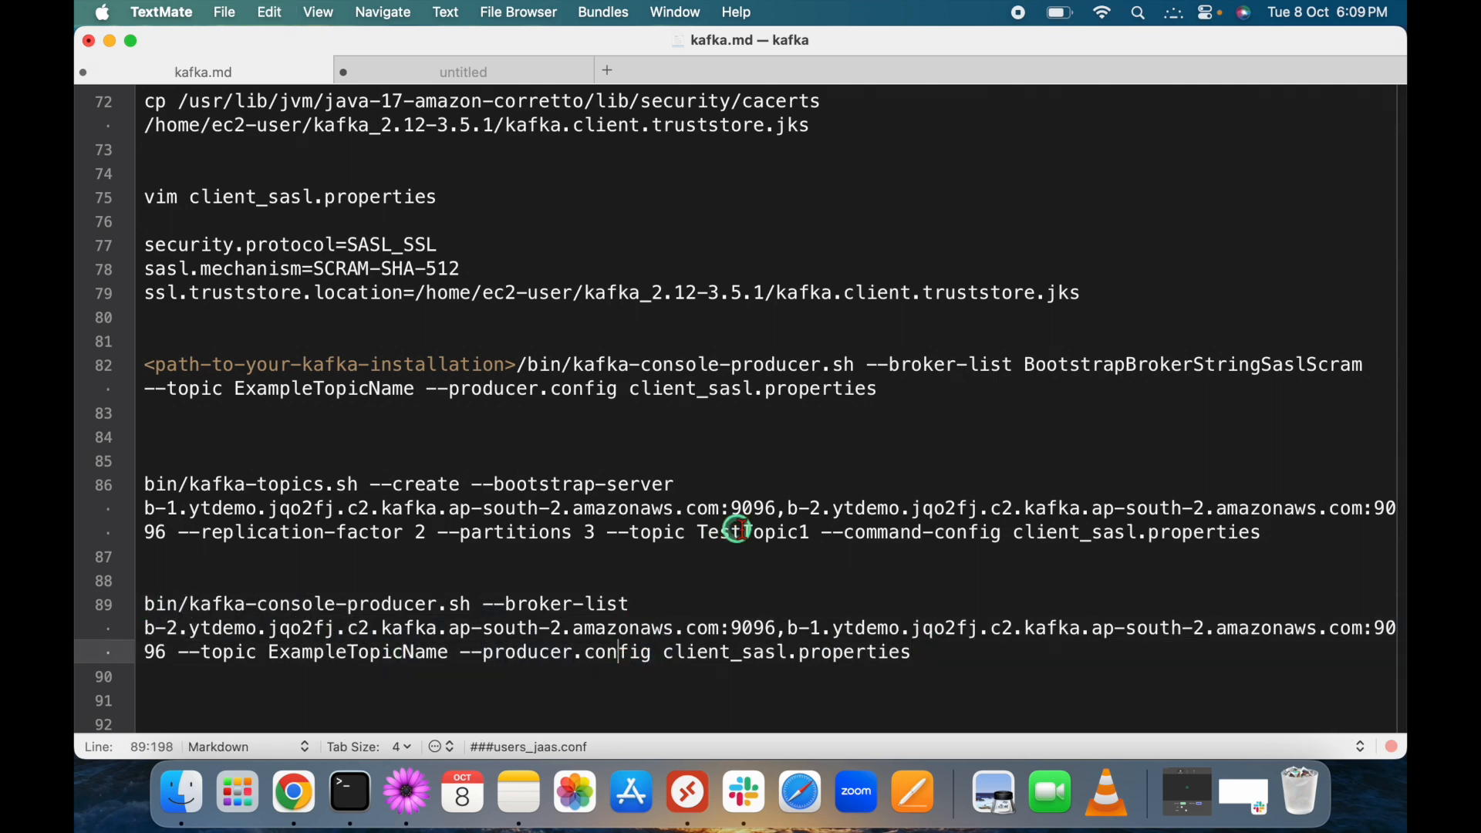
# Replace ExampleTopicName with TestTopic1 in the producer command and copy the full command.
pyautogui.doubleClick(752, 532)
pyautogui.press('super+c')
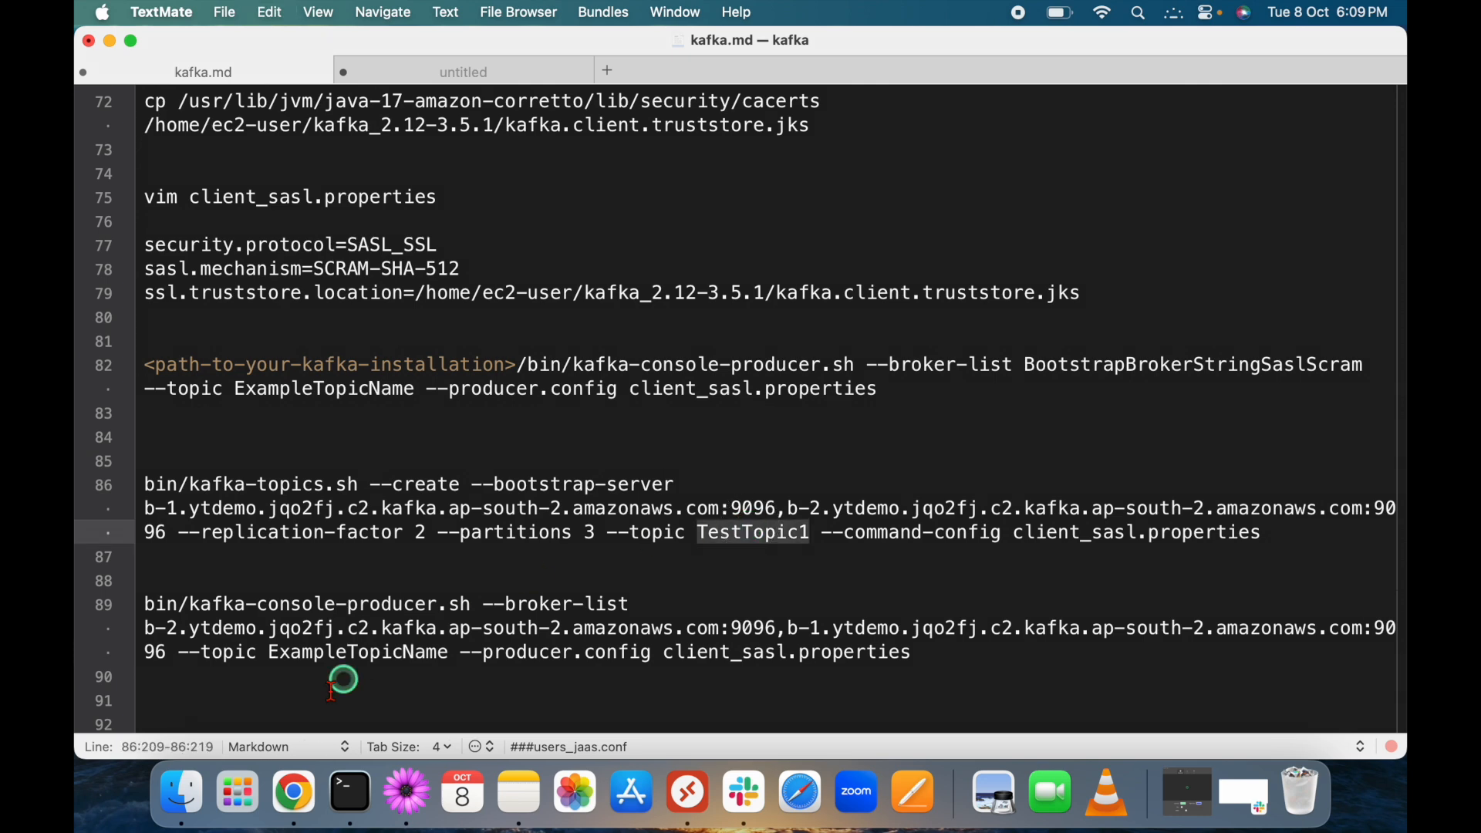
pyautogui.doubleClick(346, 650)
pyautogui.press('super+v')
pyautogui.moveTo(861, 654); pyautogui.dragTo(141, 605)
pyautogui.press('super+c')
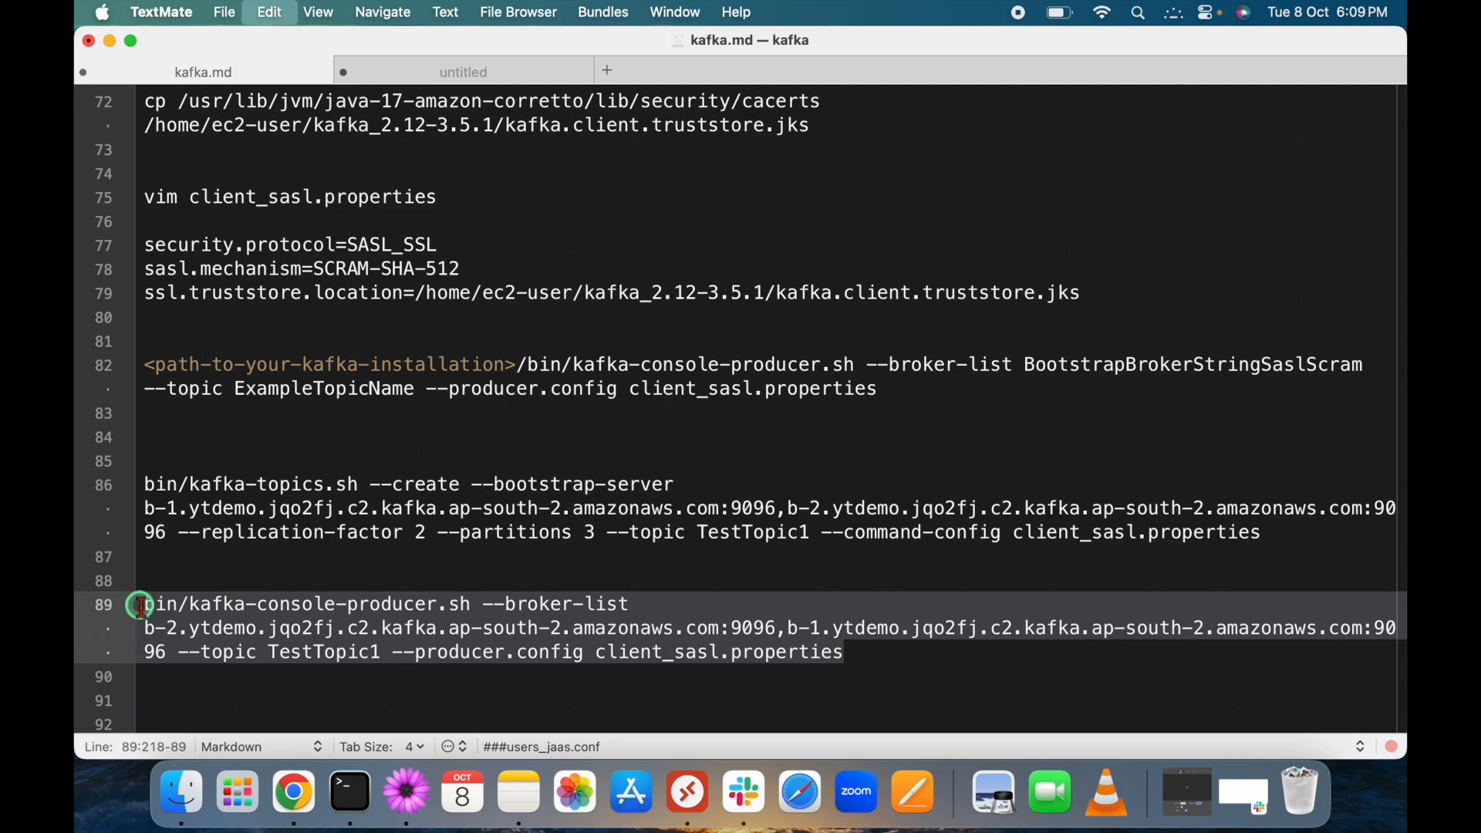
pyautogui.press('super+Tab')
pyautogui.rightClick(474, 423)
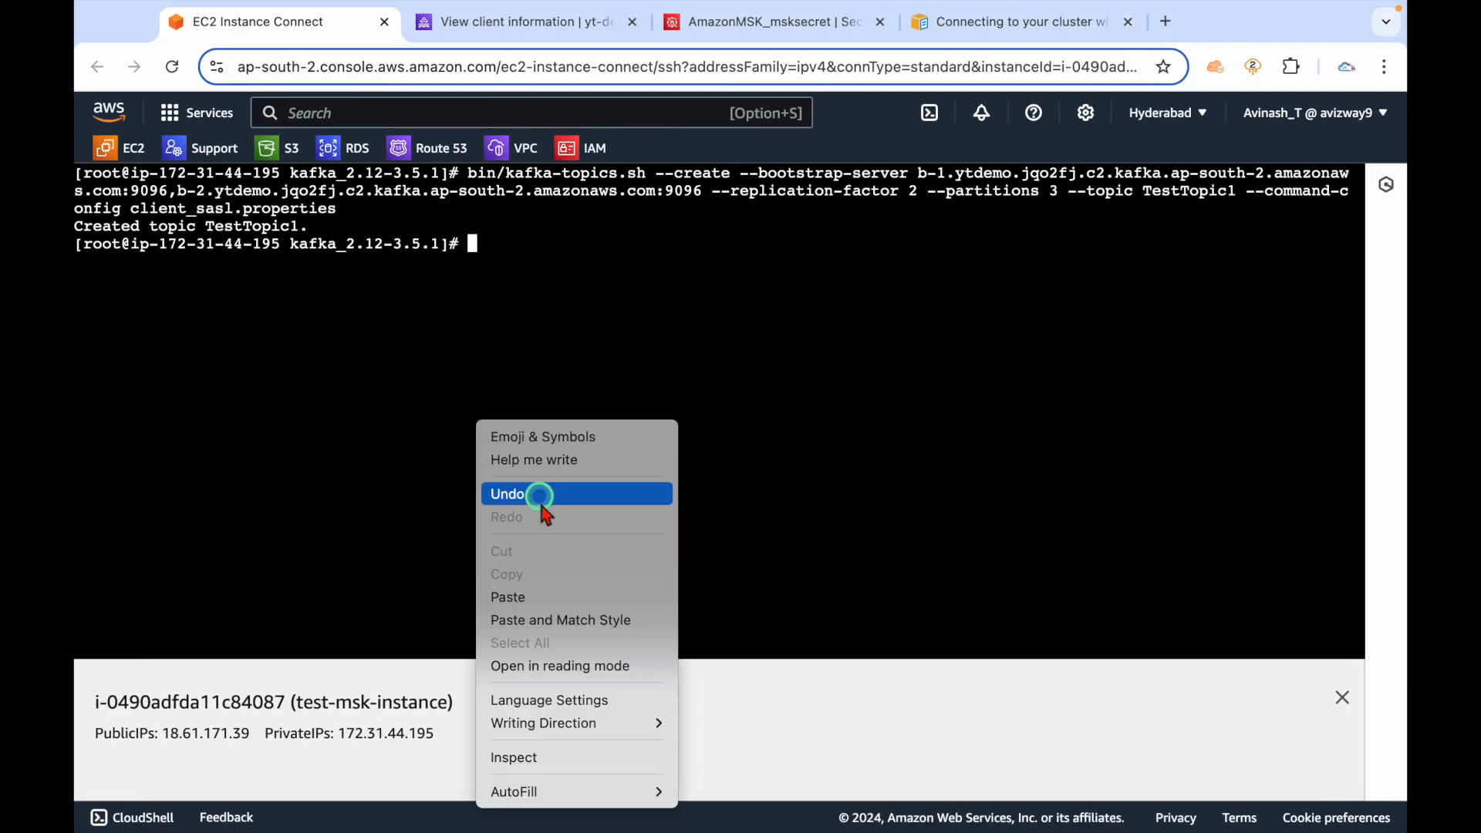
# Run the producer on TestTopic1, send Test, test1 and test2, stop it, and check the MSK secret.
pyautogui.click(533, 597)
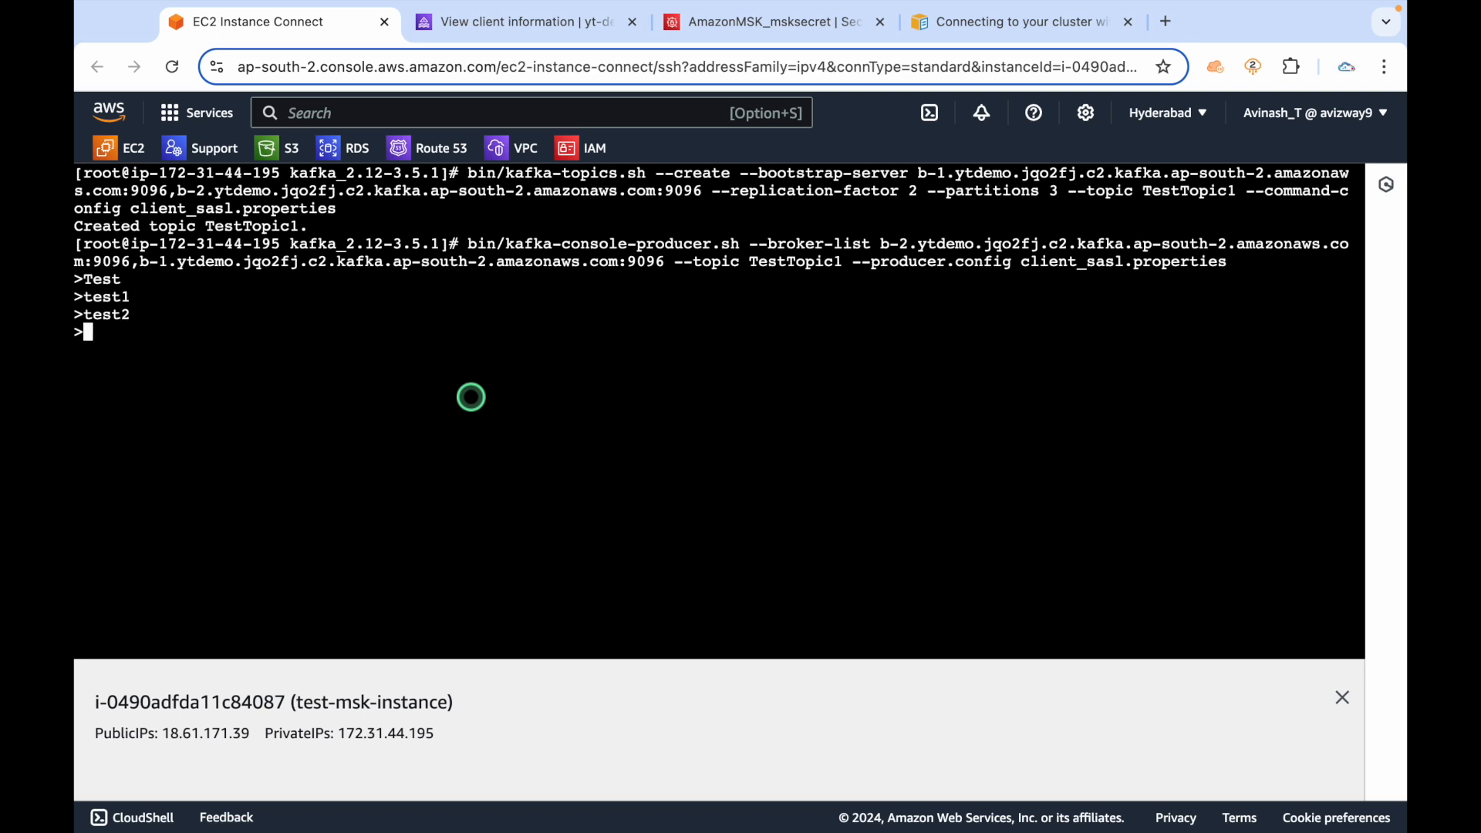
pyautogui.hotkey('ctrl', 'c')
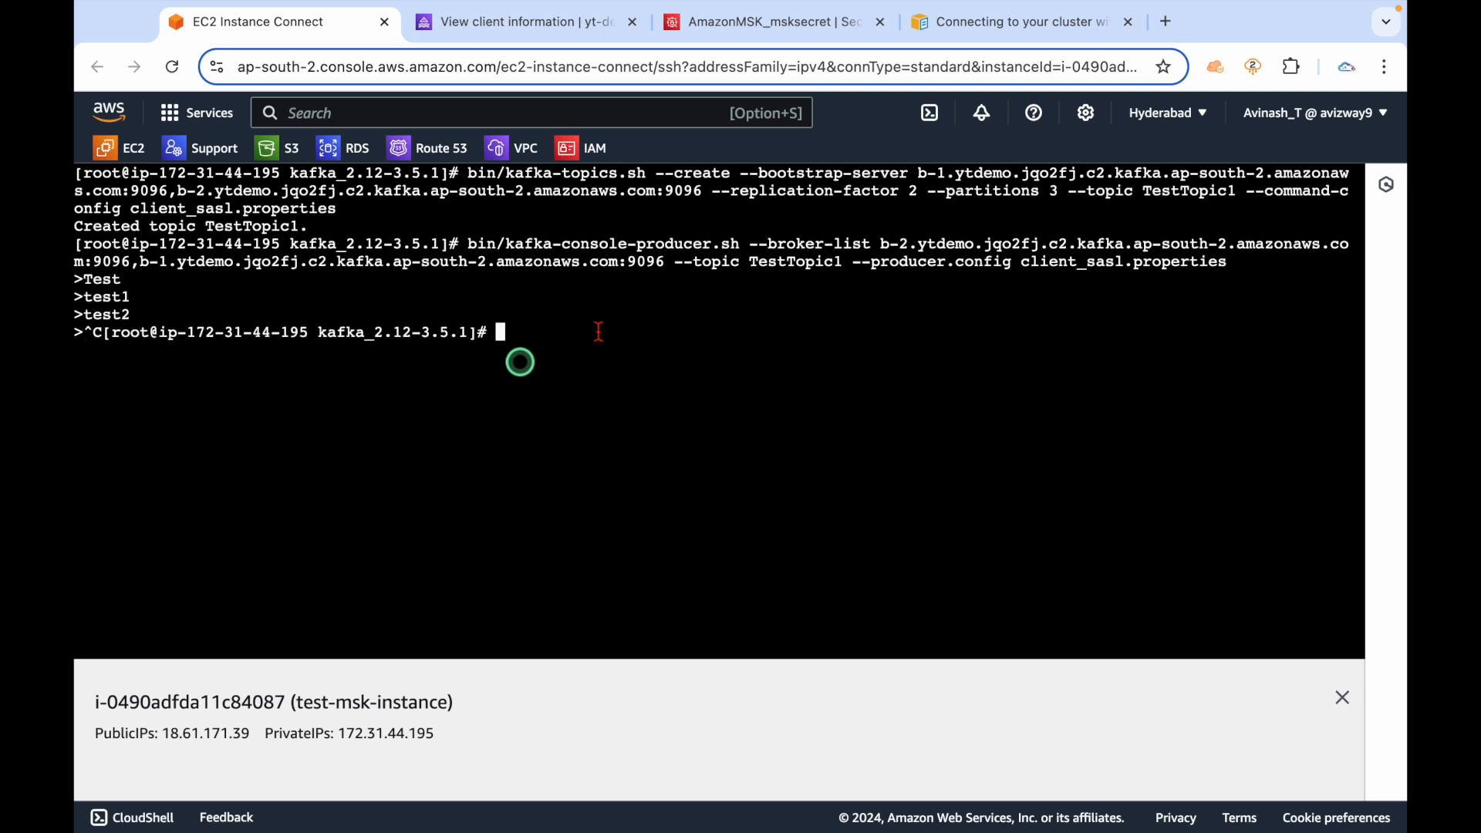
pyautogui.doubleClick(915, 263)
pyautogui.click(720, 414)
pyautogui.click(673, 23)
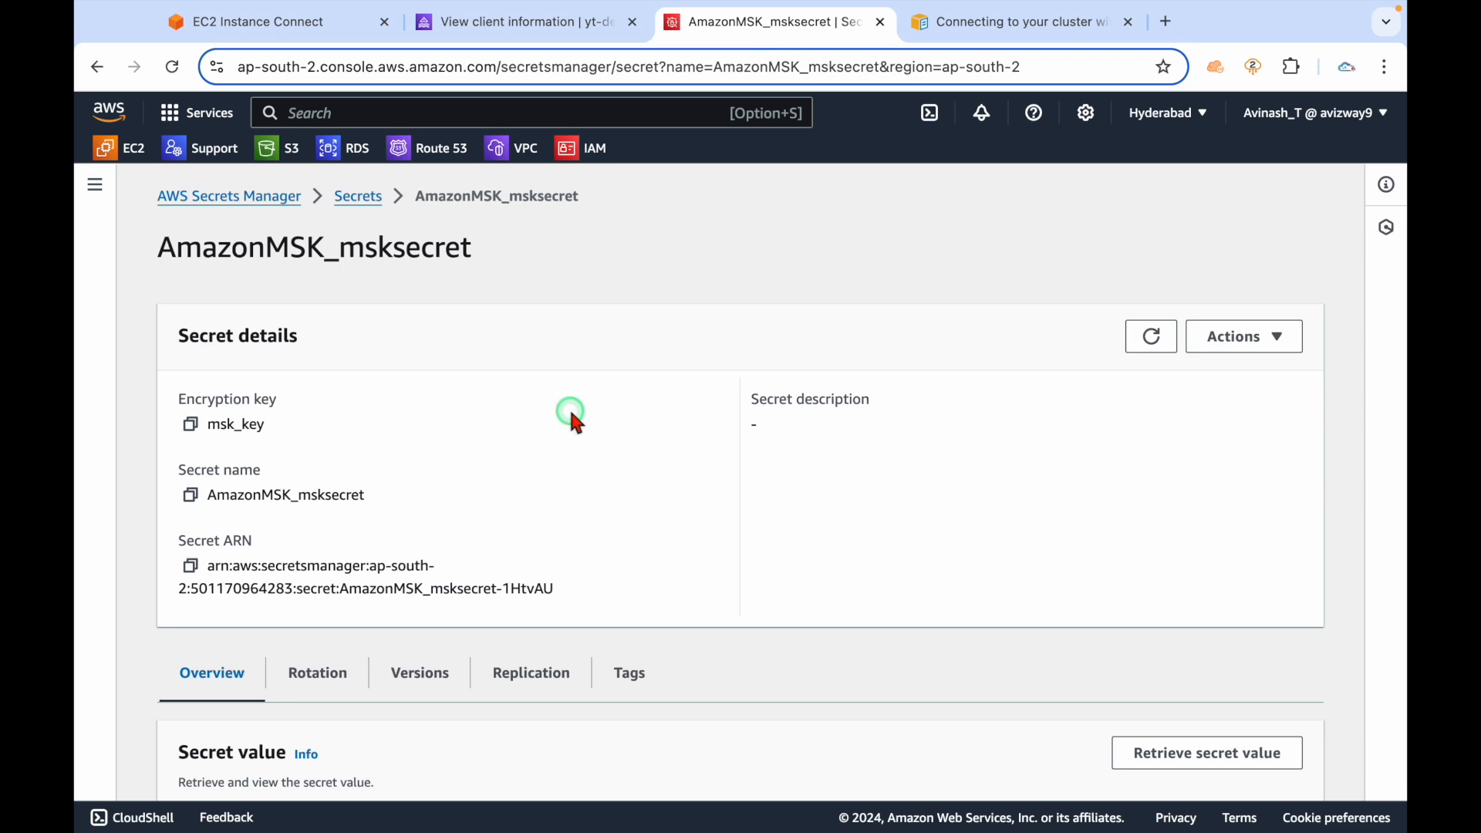
pyautogui.click(231, 22)
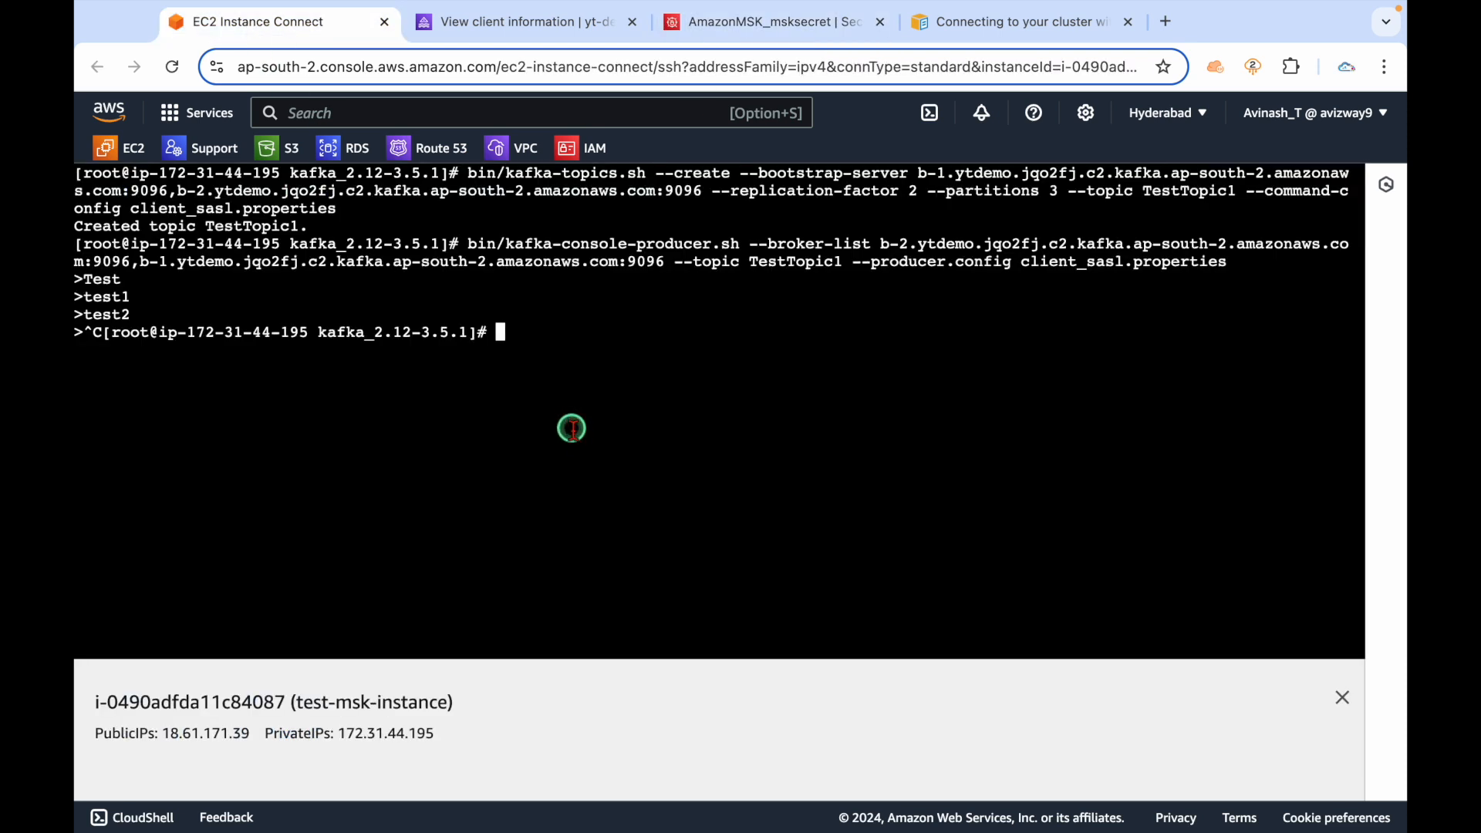